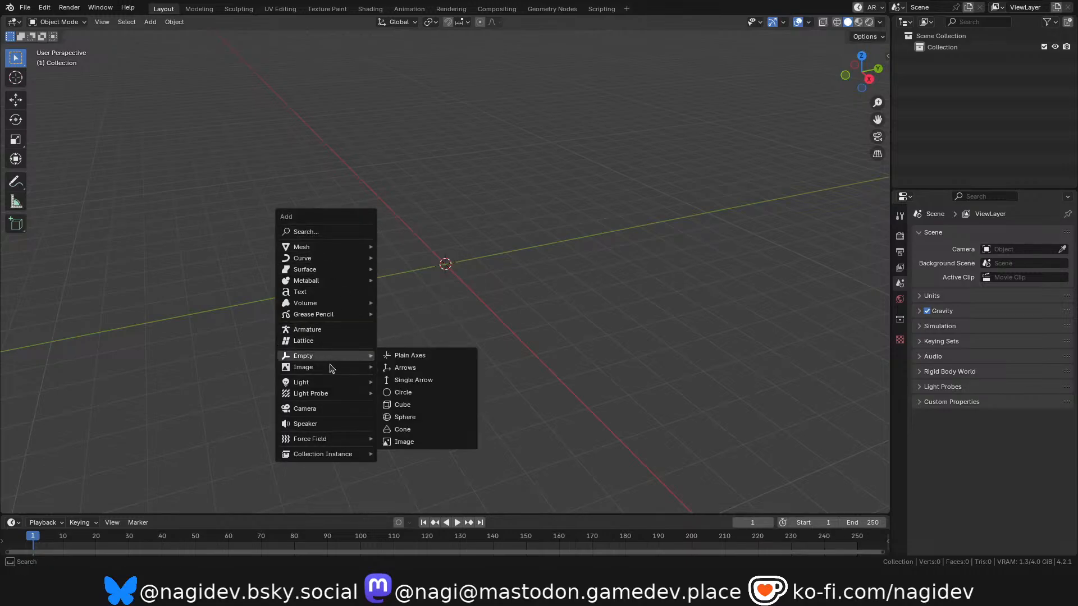
Add the dark-water lily pad photo as a reference image, clear its rotation and rotate it 90° about X.
mouse_move(332, 367)
left_click(422, 368)
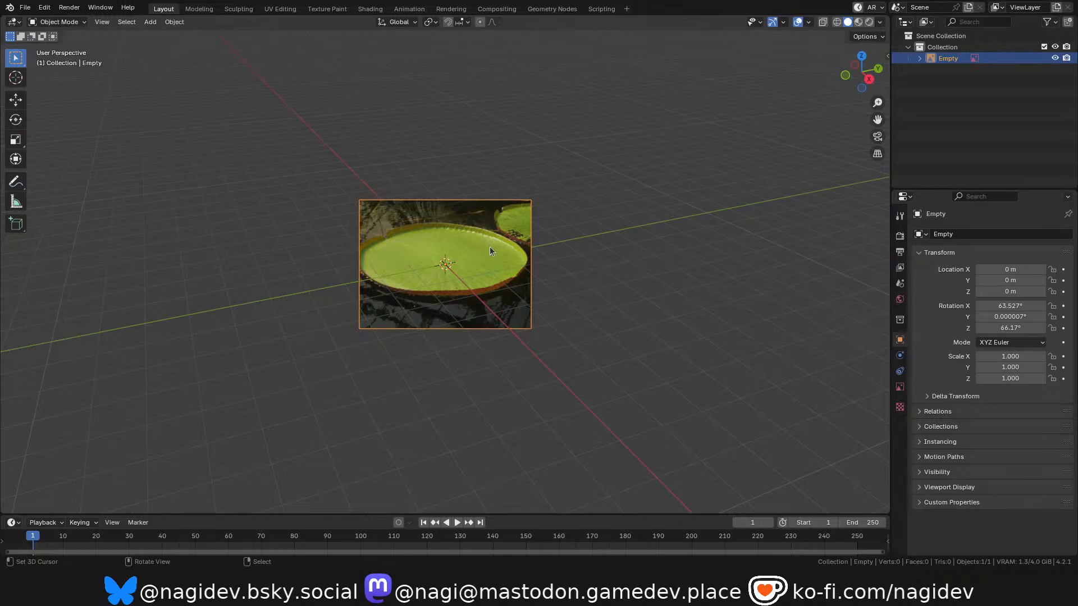
key("alt+r")
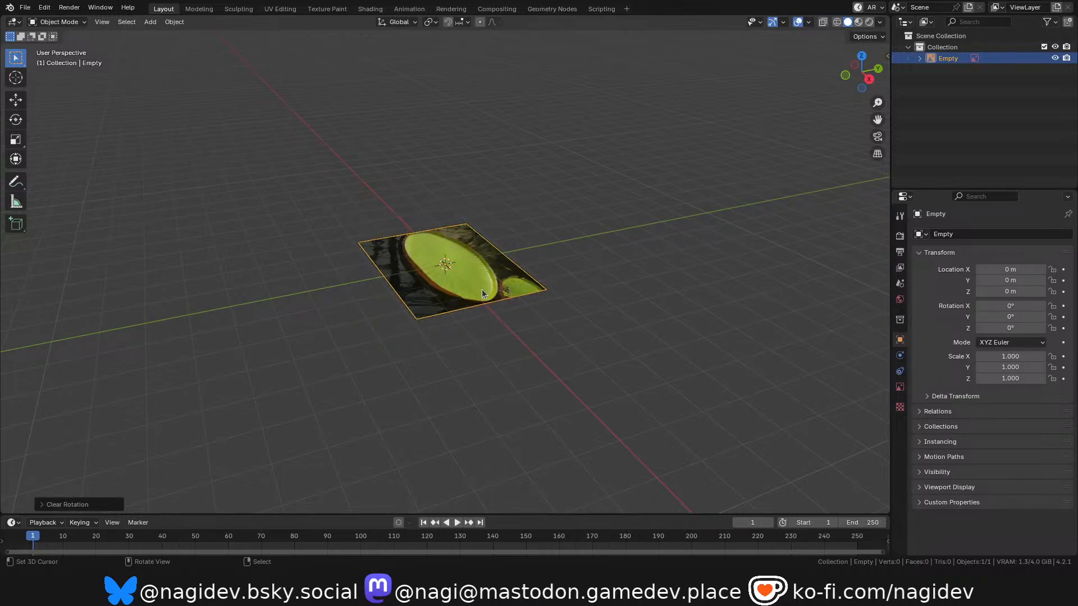
type("rx90")
key("Return")
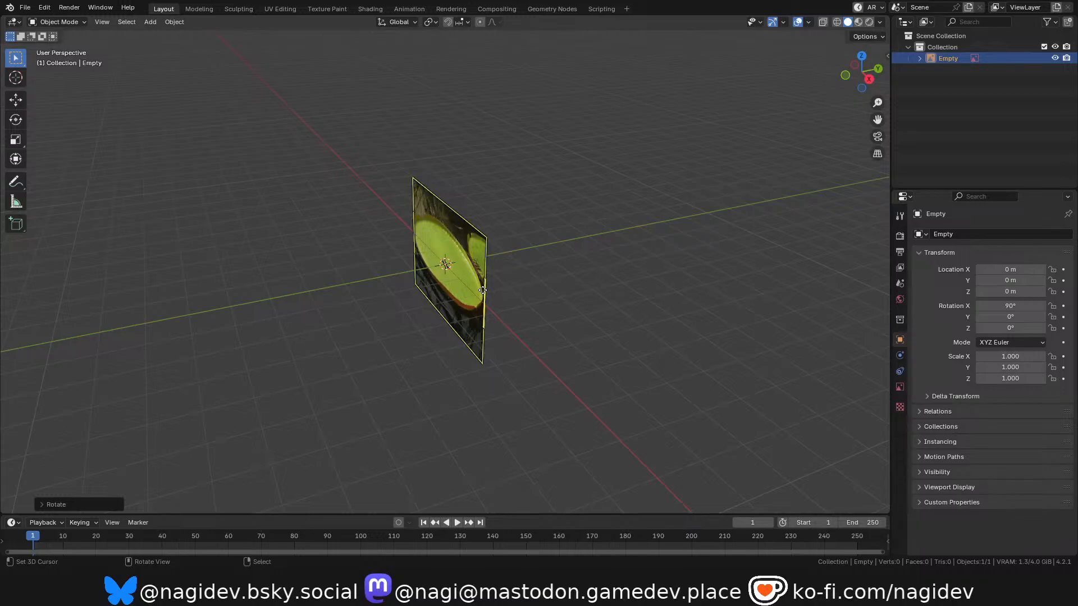
Move the lily pad reference image 5 m along the Y axis.
key("KP_1")
key("KP_7")
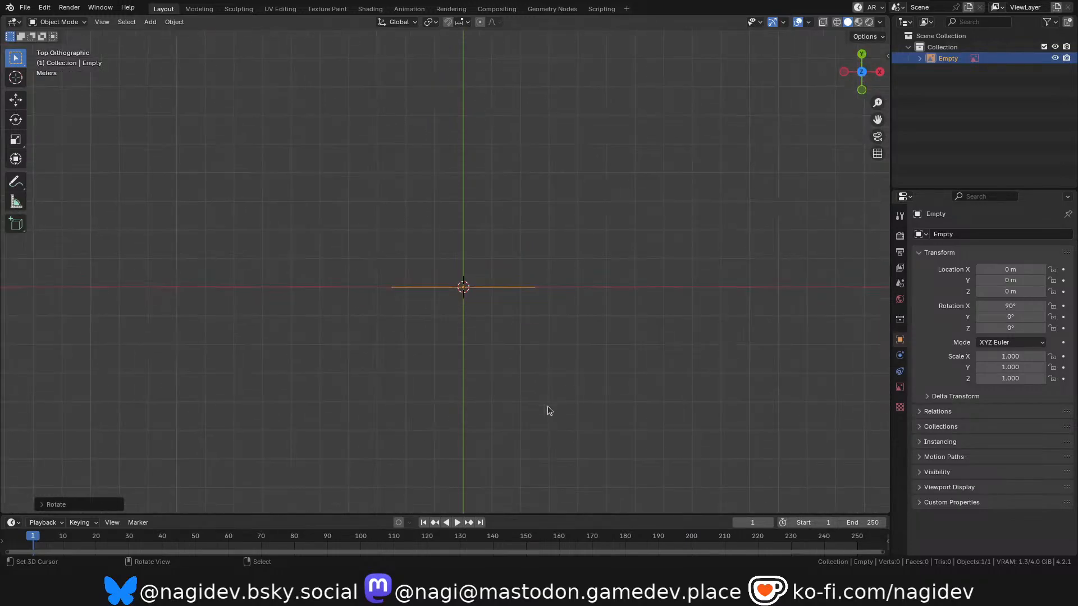
key("g")
key("y")
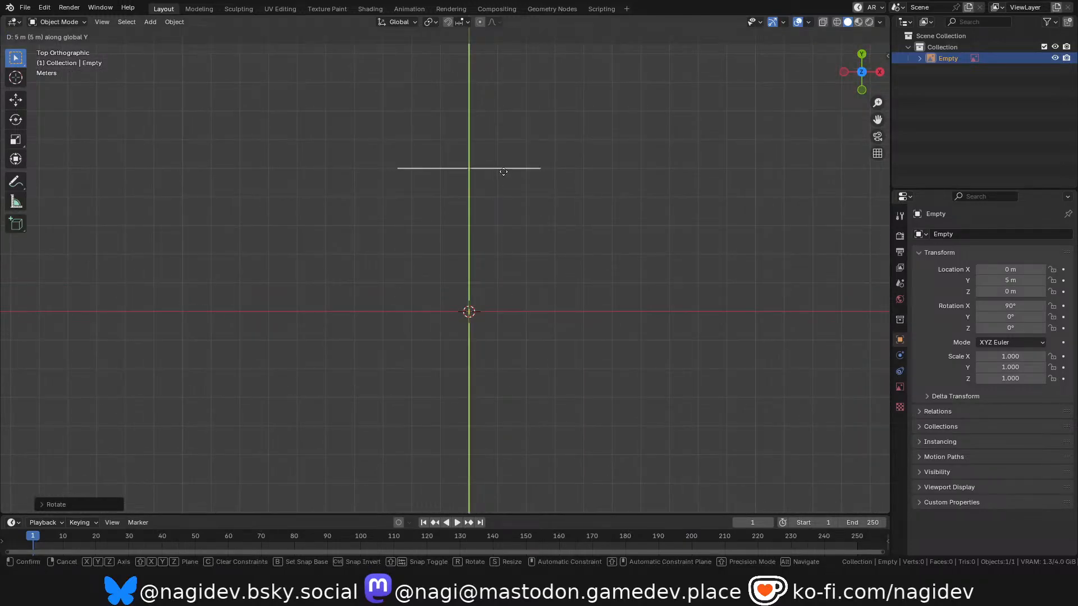
left_click(502, 182)
Switch to the front view and move the reference image -6 m along the X axis.
key("grave")
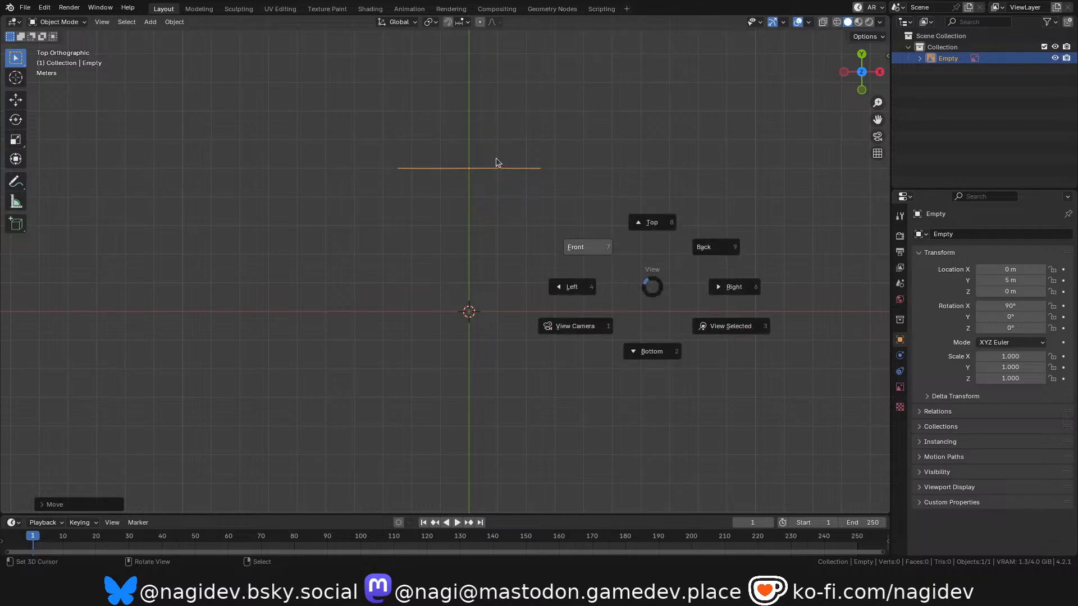
left_click(498, 162)
middle_click_drag(492, 84, 490, 169, "shift")
scroll(490, 169, "up", 1)
scroll(508, 223, "down", 1)
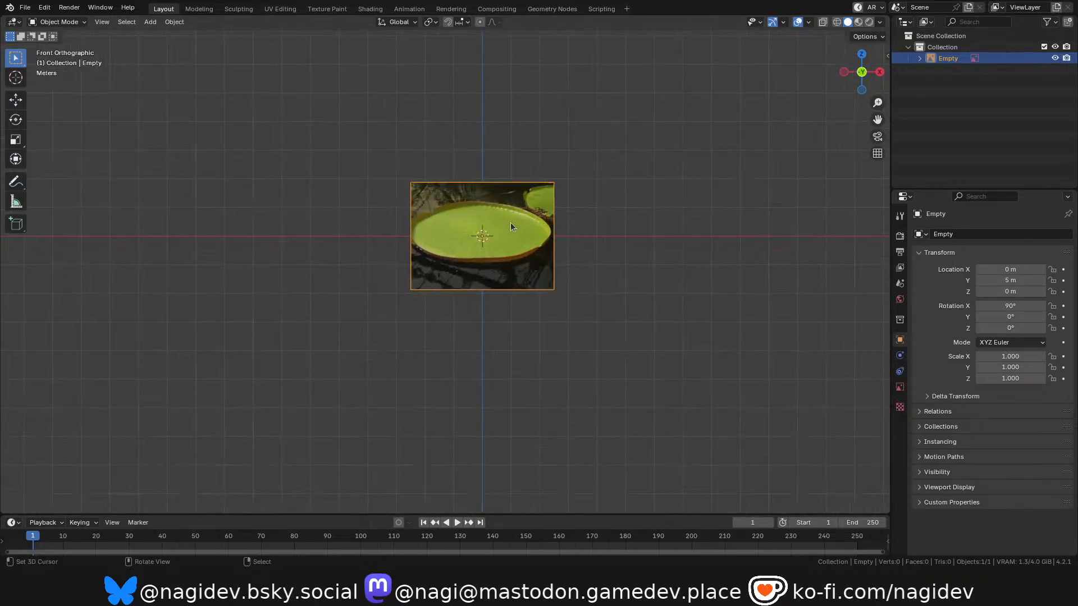
key("g")
key("x")
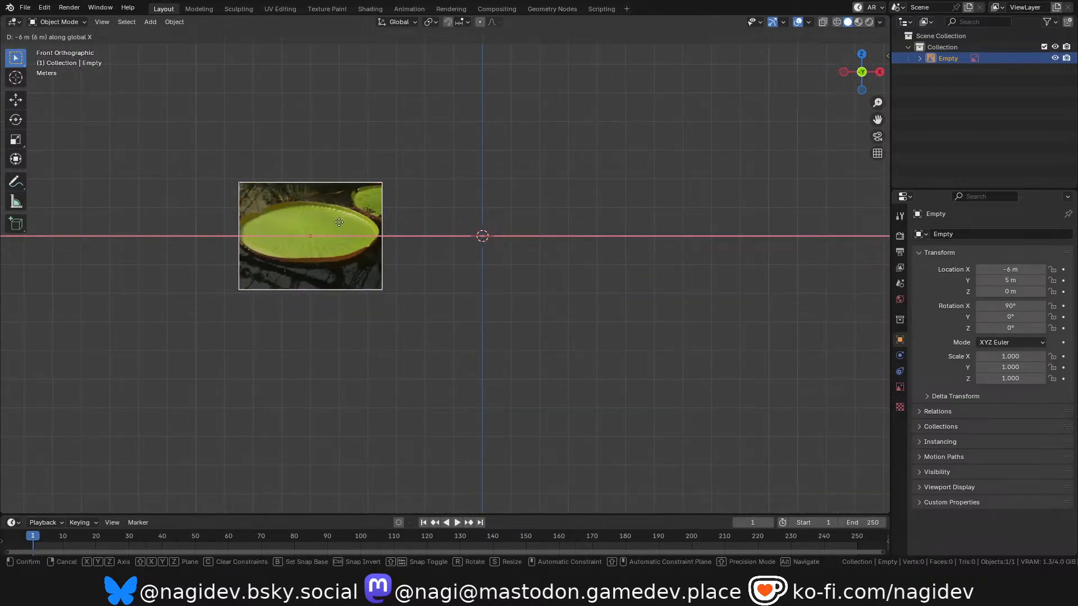
left_click(339, 223)
Add the close-up photo of the lily pad's pink ribbed rim as a second reference image at the origin.
key("shift+a")
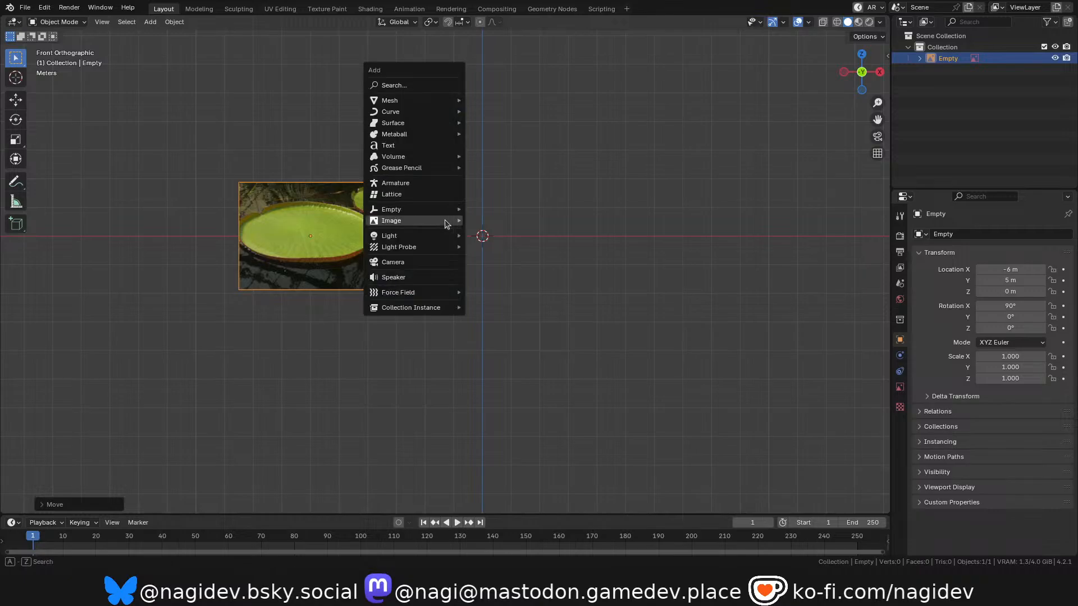
mouse_move(447, 224)
left_click(500, 220)
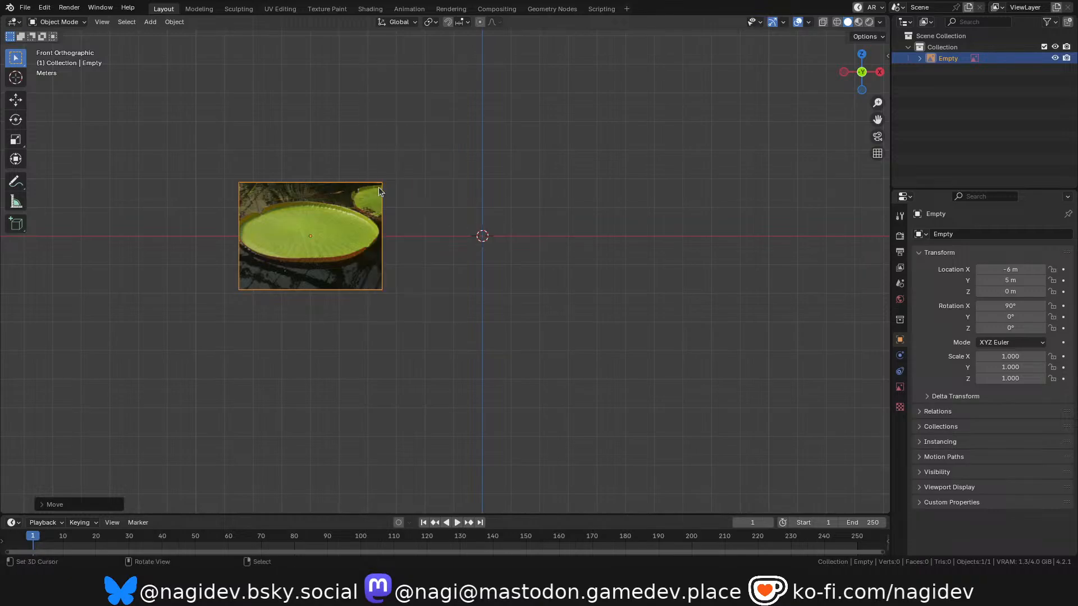
double_click(429, 166)
Add the photo of several red-rimmed lily pads as a reference image and move it 6 m along X.
key("shift+a")
mouse_move(432, 174)
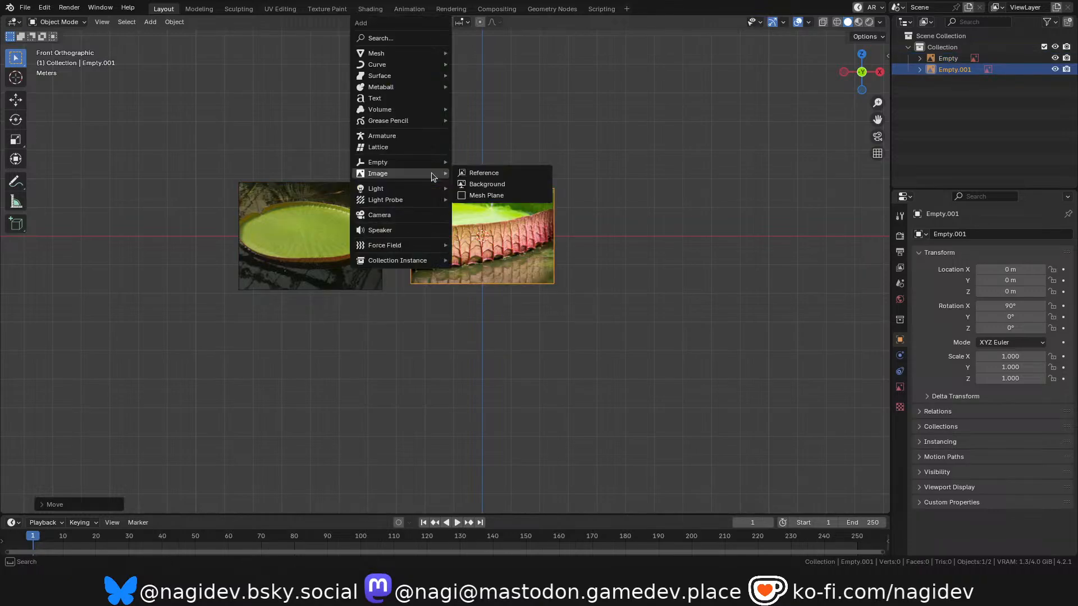
left_click(492, 173)
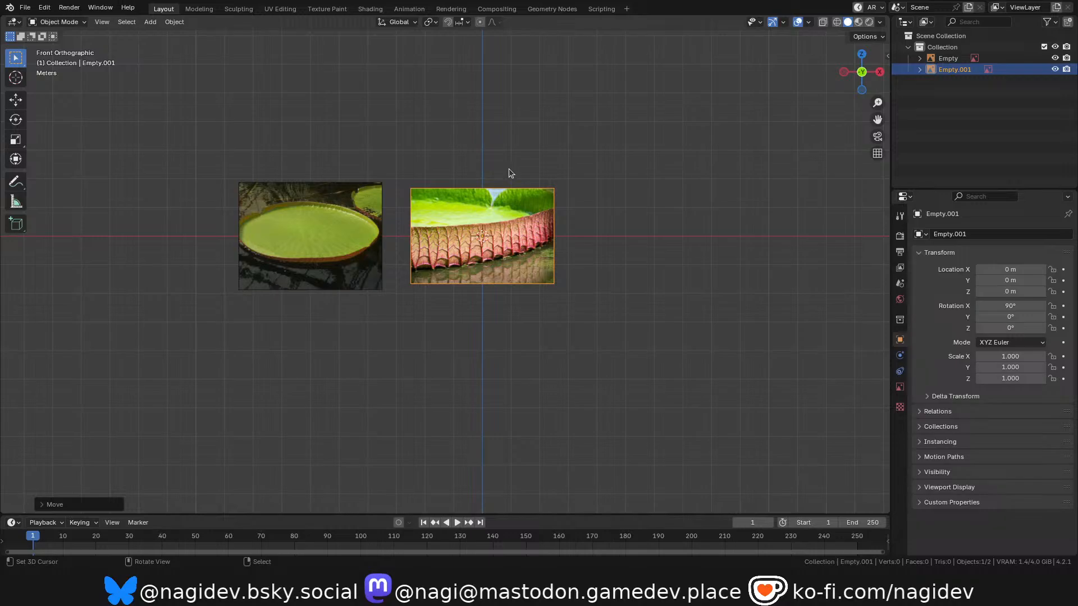
double_click(515, 167)
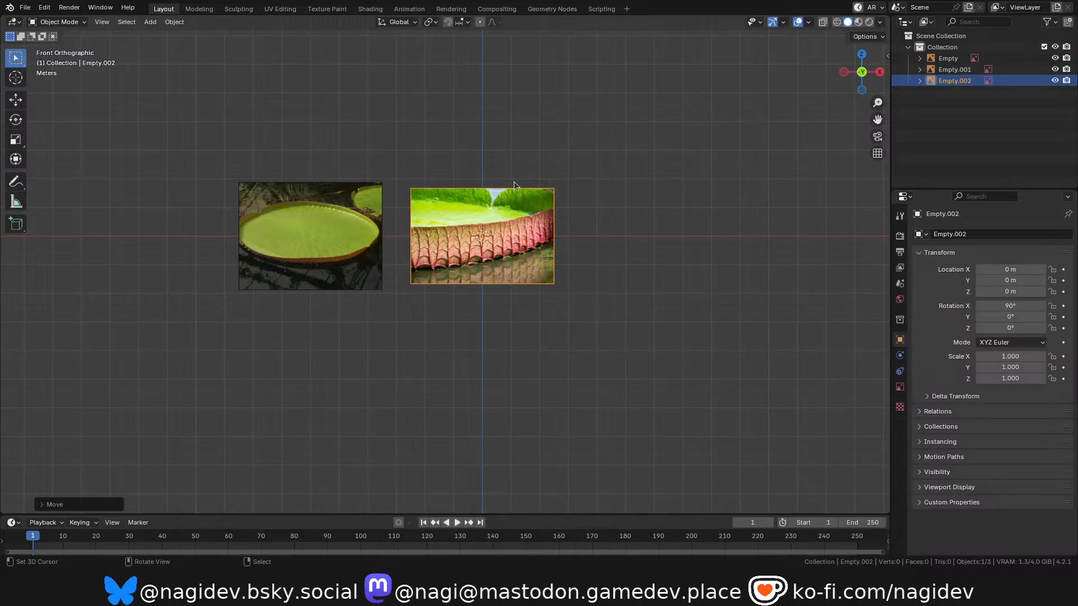
type("gx6")
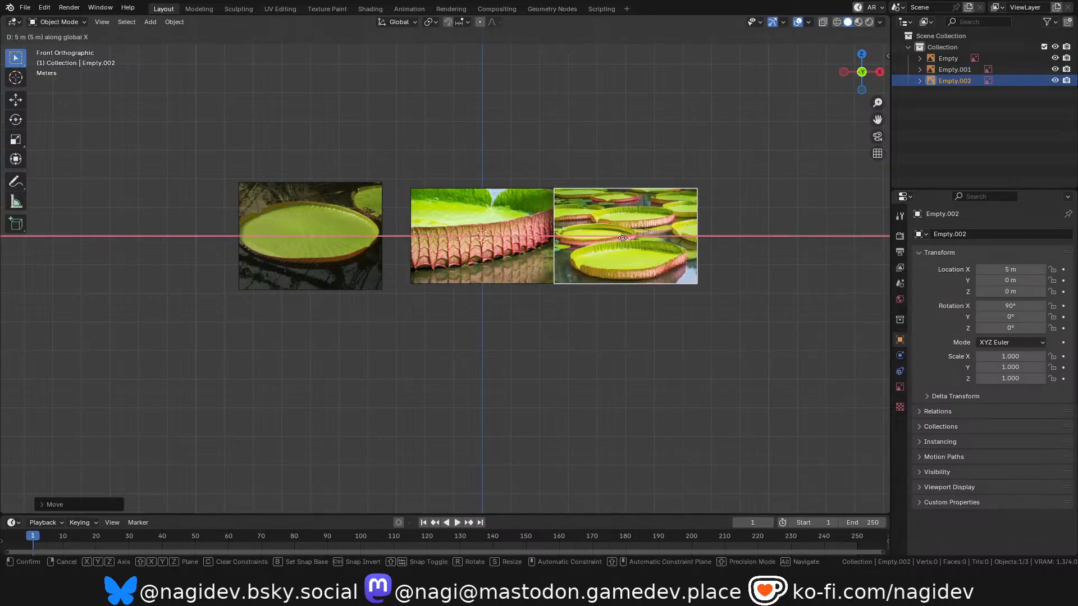
key("Return")
Add the dark green lily pad photo as a fourth reference image and move it 12 m along X.
key("shift+a")
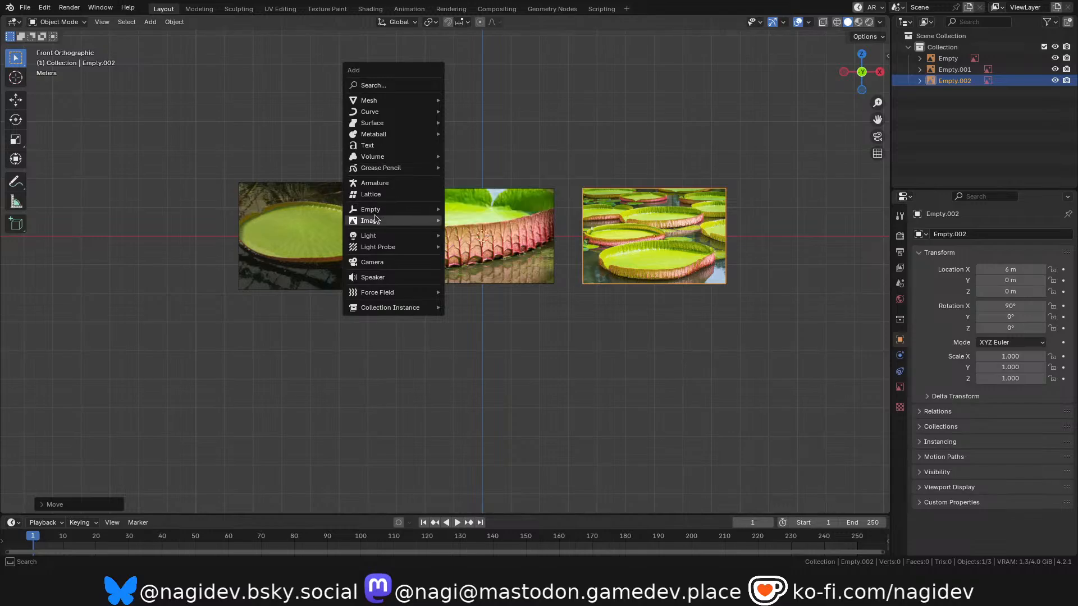
mouse_move(393, 220)
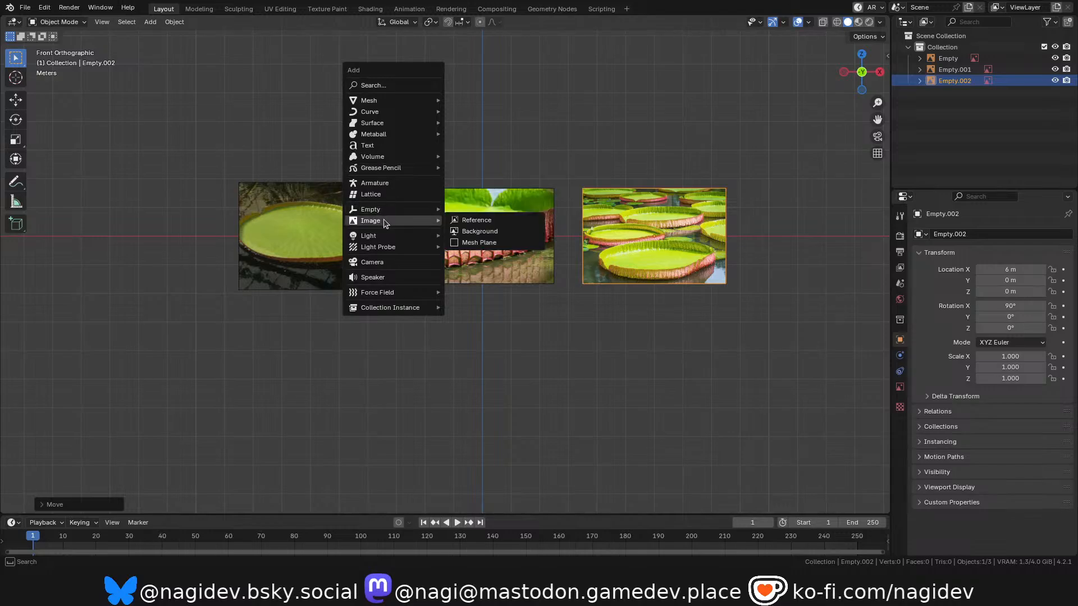
left_click(484, 221)
double_click(571, 160)
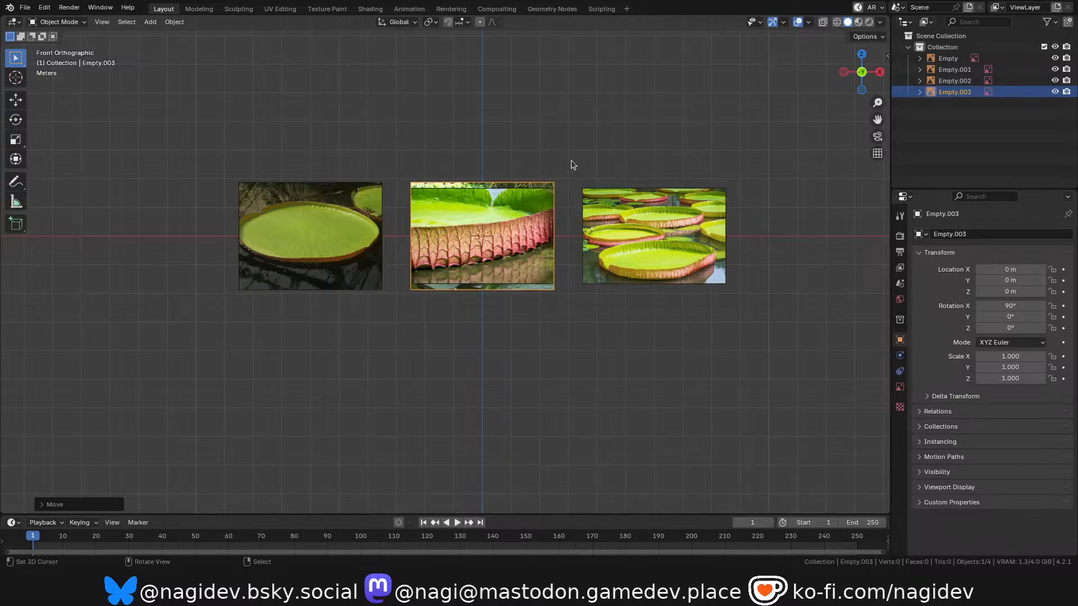
key("g")
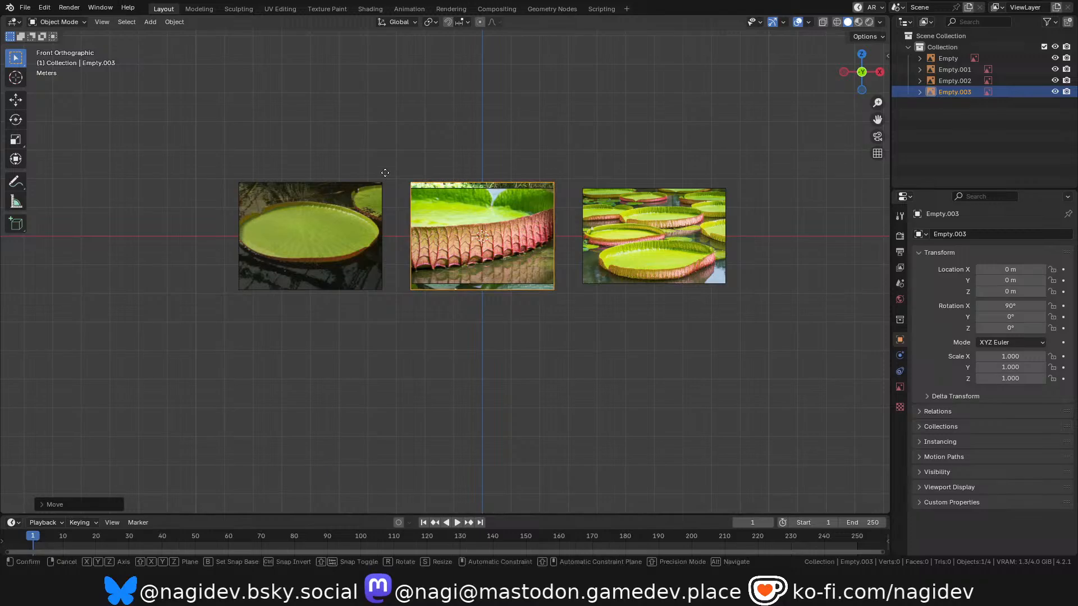
key("x")
left_click(734, 188, "ctrl")
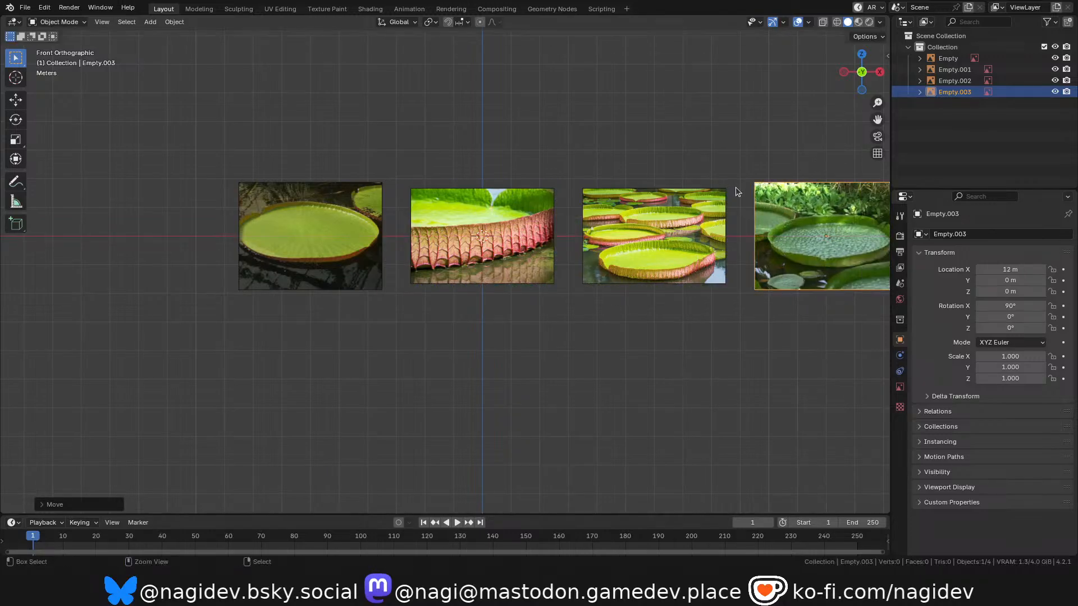
Select all four reference images and shift them -3 m along X to centre the row on the origin.
middle_click_drag(604, 179, 534, 194, "shift")
scroll(534, 193, "down", 2)
scroll(534, 194, "up", 2)
scroll(464, 242, "down", 1)
key("a")
key("g")
key("x")
left_click(508, 234)
scroll(351, 232, "down", 2)
scroll(351, 231, "up", 4)
scroll(488, 174, "down", 1)
scroll(455, 250, "up", 1)
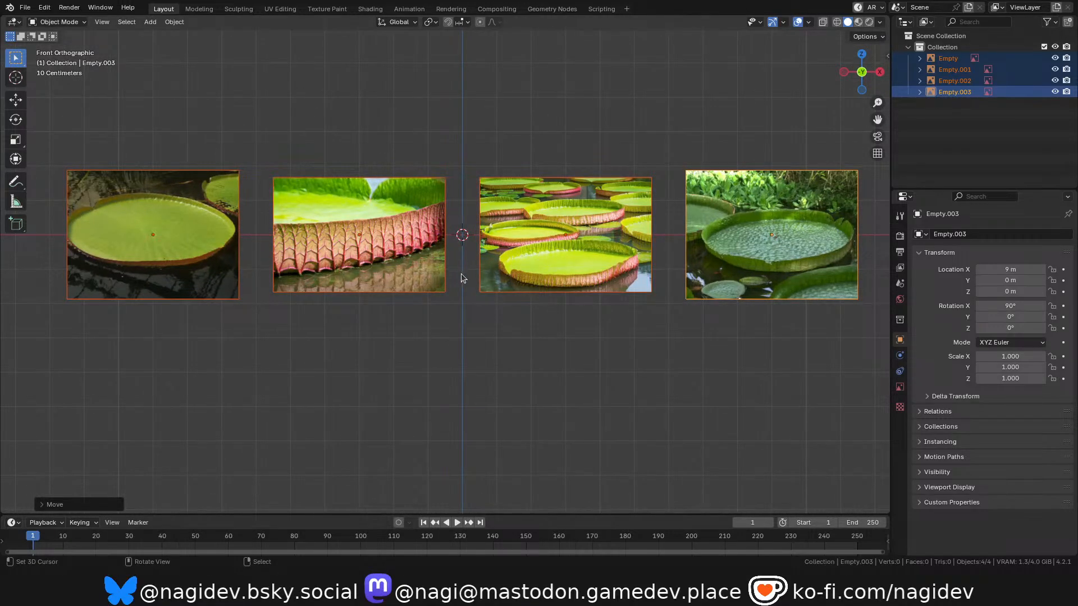
key("shift+a")
key("Escape")
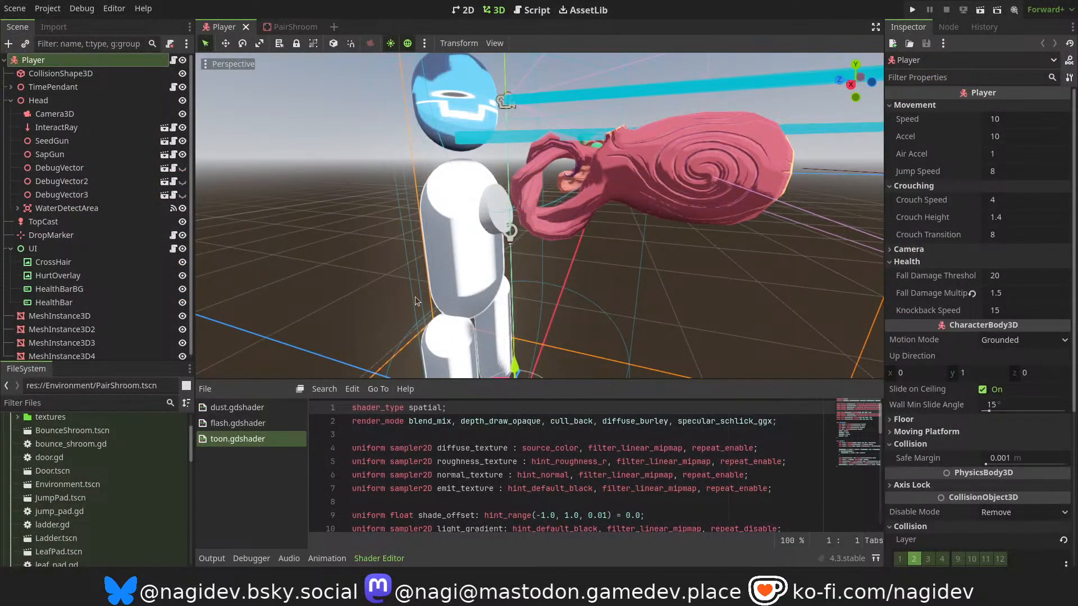
Collapse the Shader Editor and open the Demo.tscn scene from the Maps folder.
left_click(355, 559)
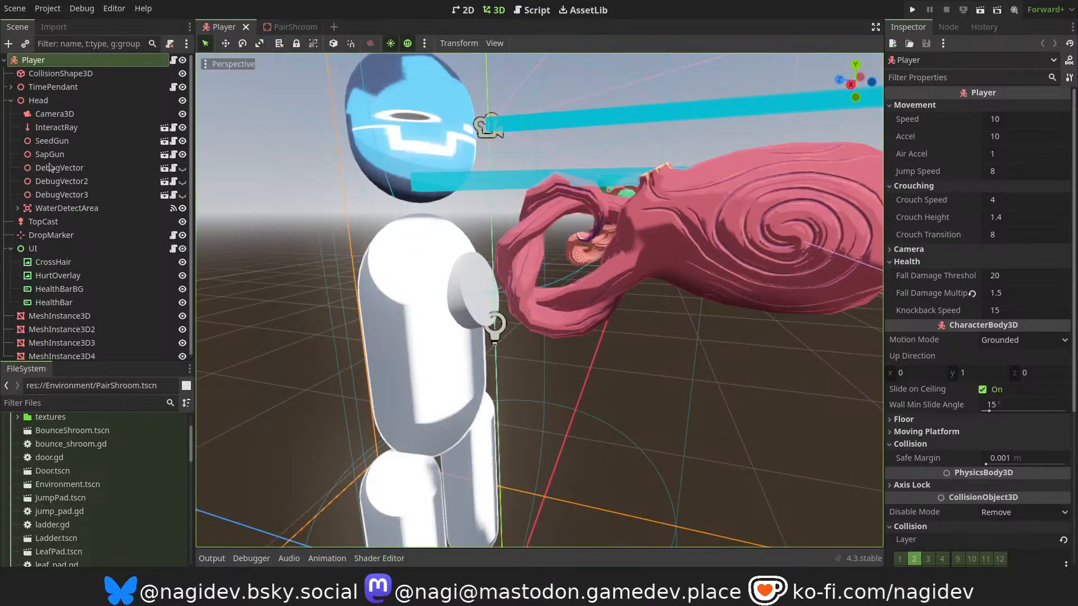
scroll(45, 470, "down", 10)
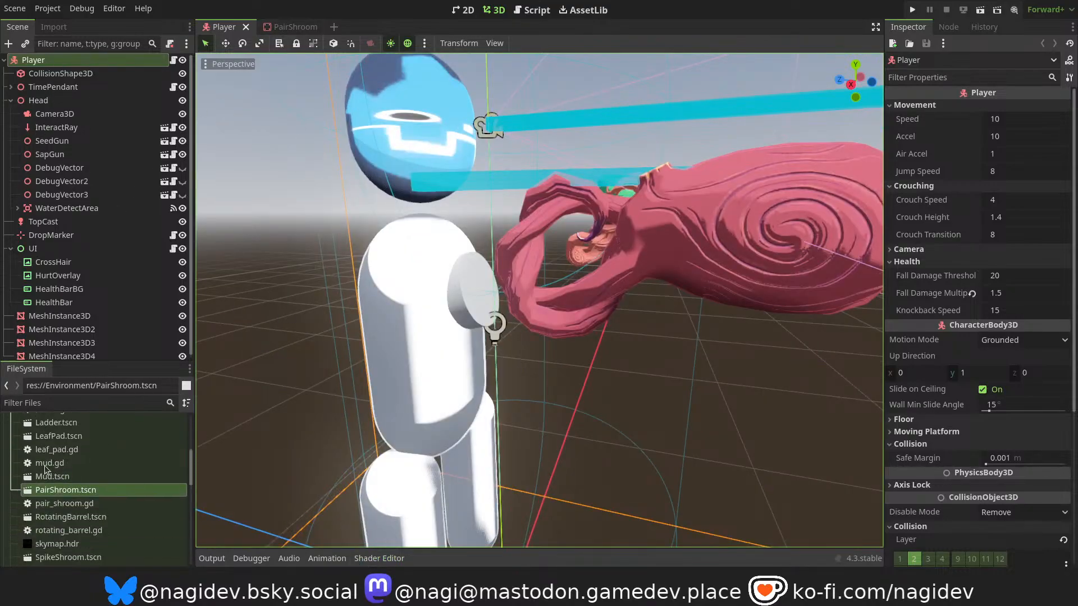
scroll(45, 471, "down", 3)
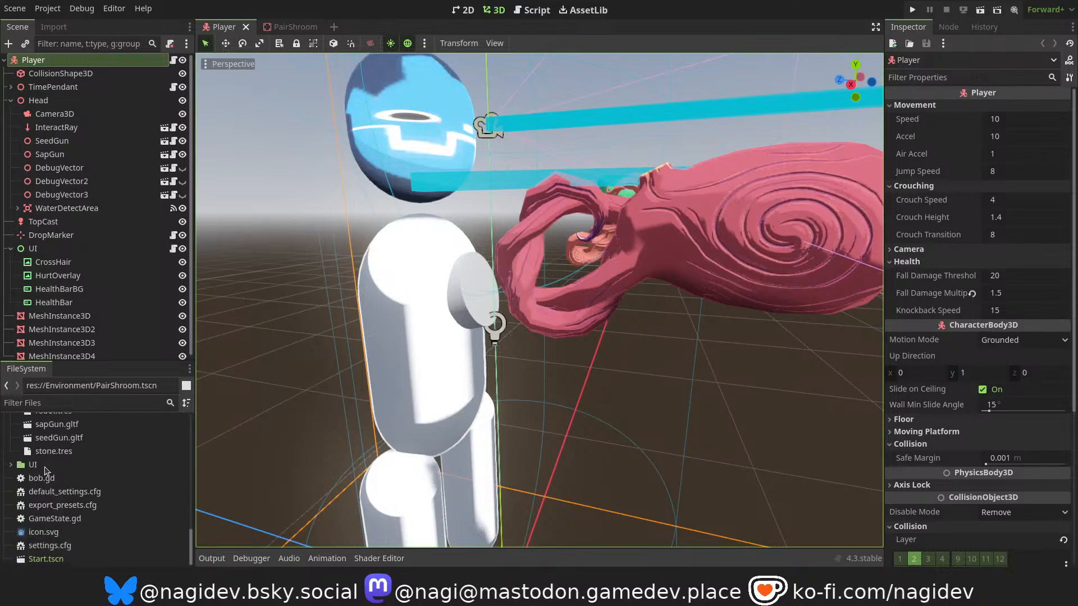
scroll(45, 470, "up", 4)
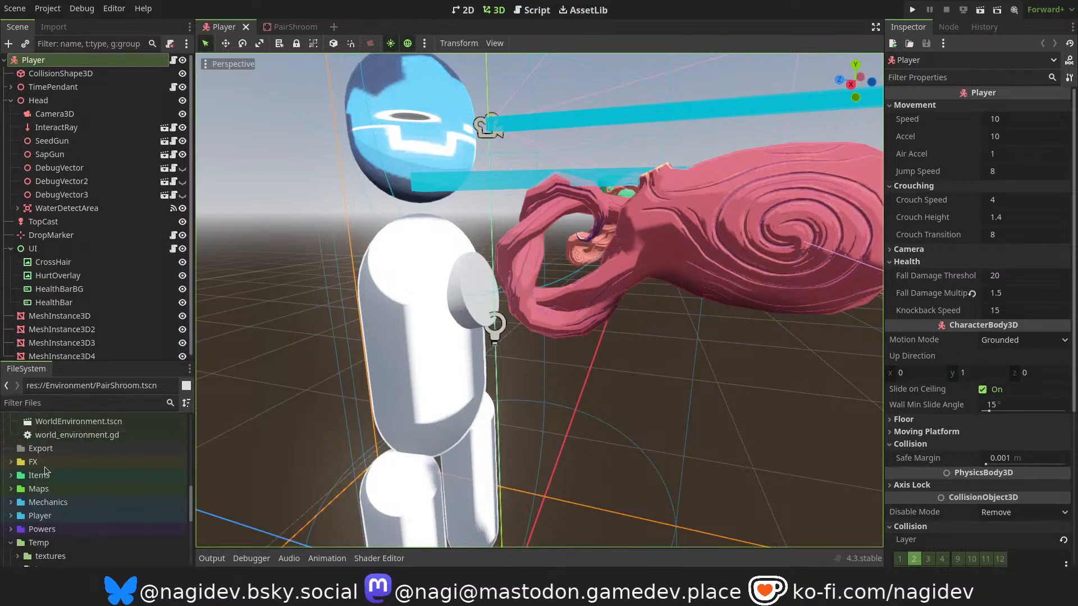
left_click(8, 512)
scroll(51, 483, "down", 3)
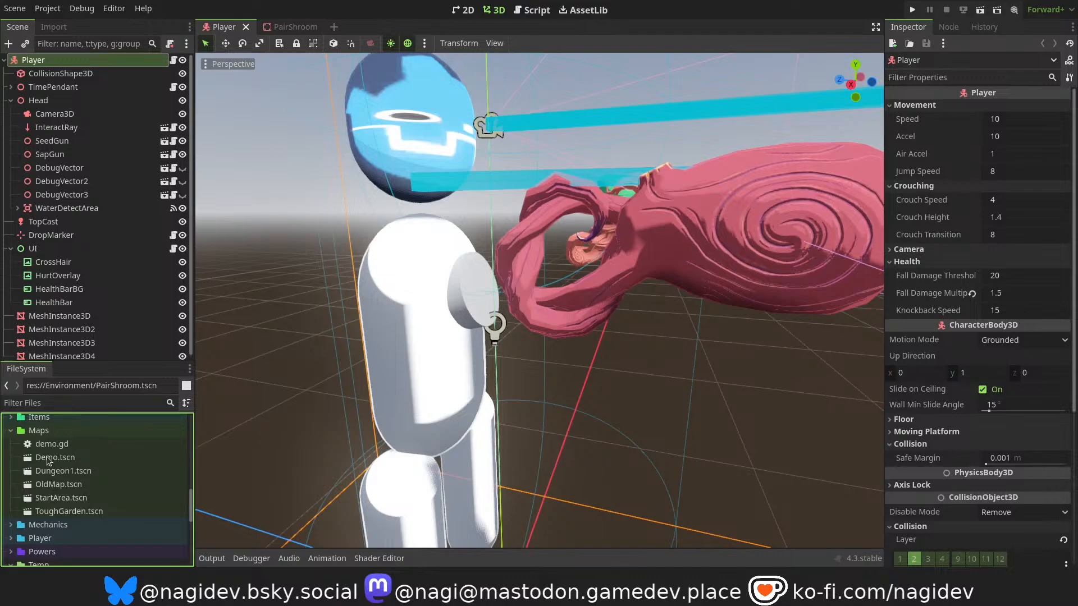
left_click(52, 459)
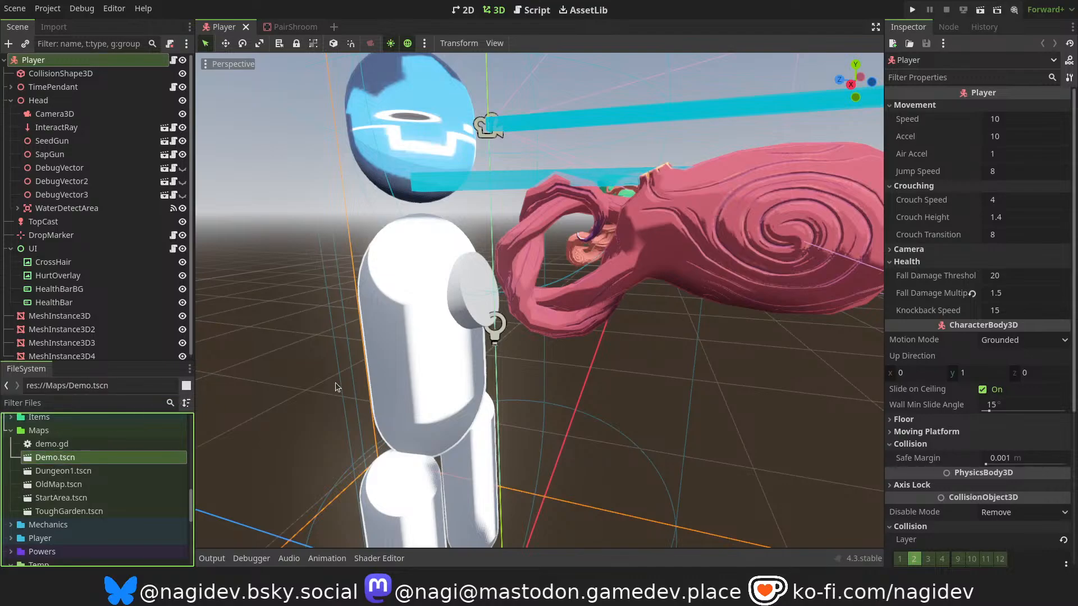
Examine the layout of the green leaf platforms and obstacles in the Demo scene from several angles.
scroll(354, 334, "up", 6)
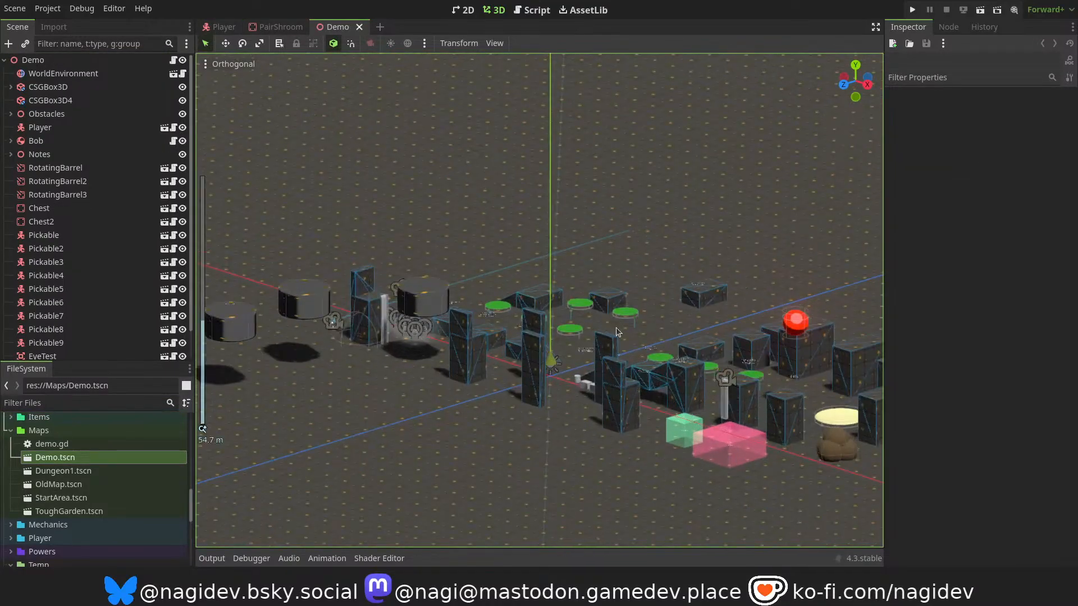
scroll(429, 404, "down", 7)
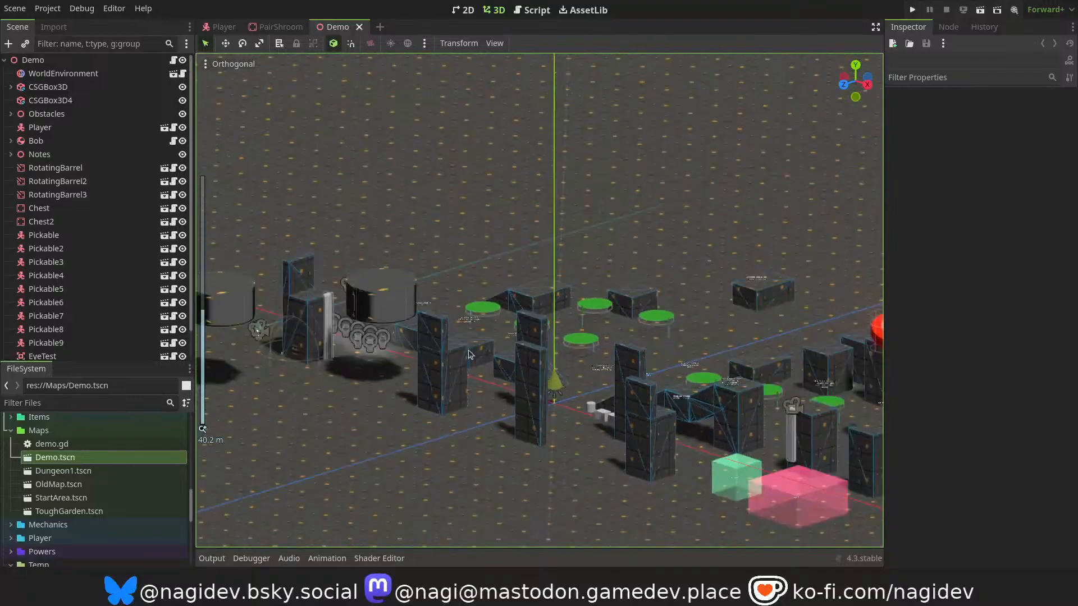
scroll(468, 350, "up", 5)
left_click_drag(862, 70, 638, 103)
middle_click_drag(645, 263, 883, 257, "shift")
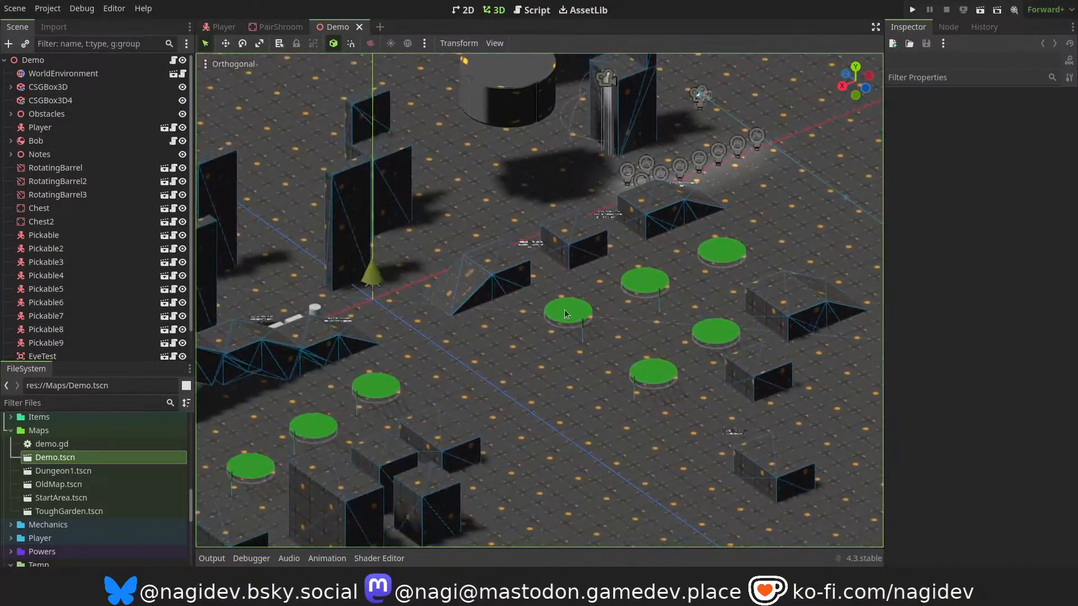
middle_click_drag(453, 379, 524, 419, "shift")
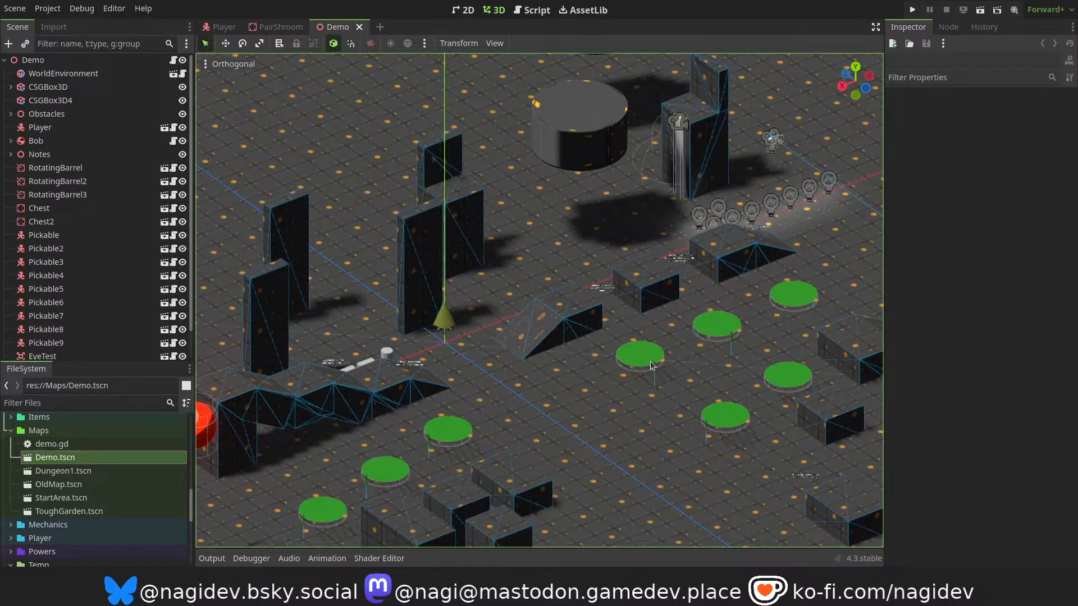
Run the project, confirm the OBS screen capture source for Screen DP-4 and return to the running game.
key("F5")
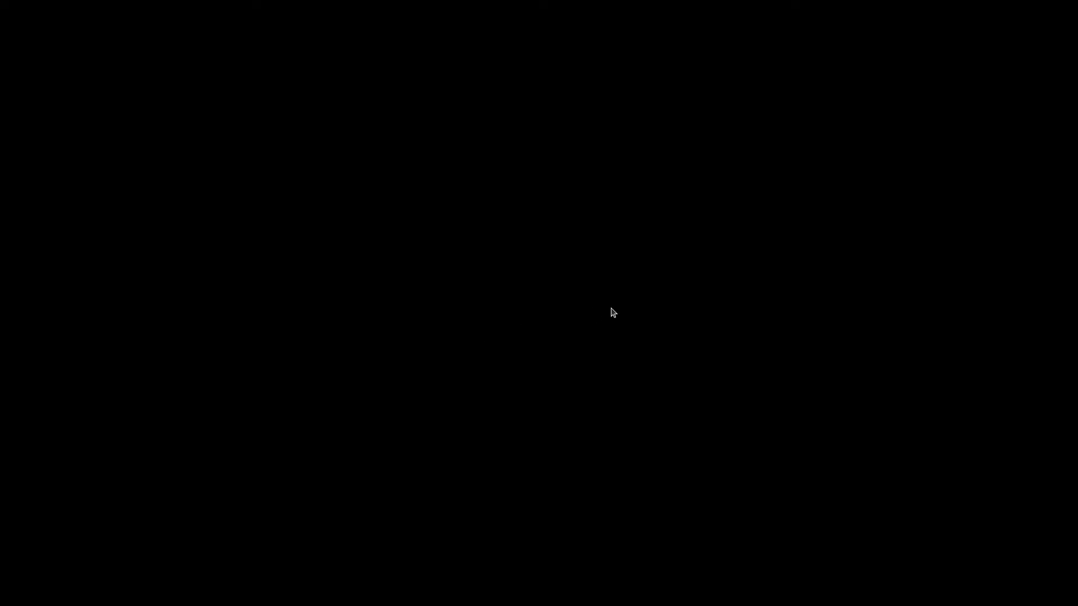
key("alt+Tab")
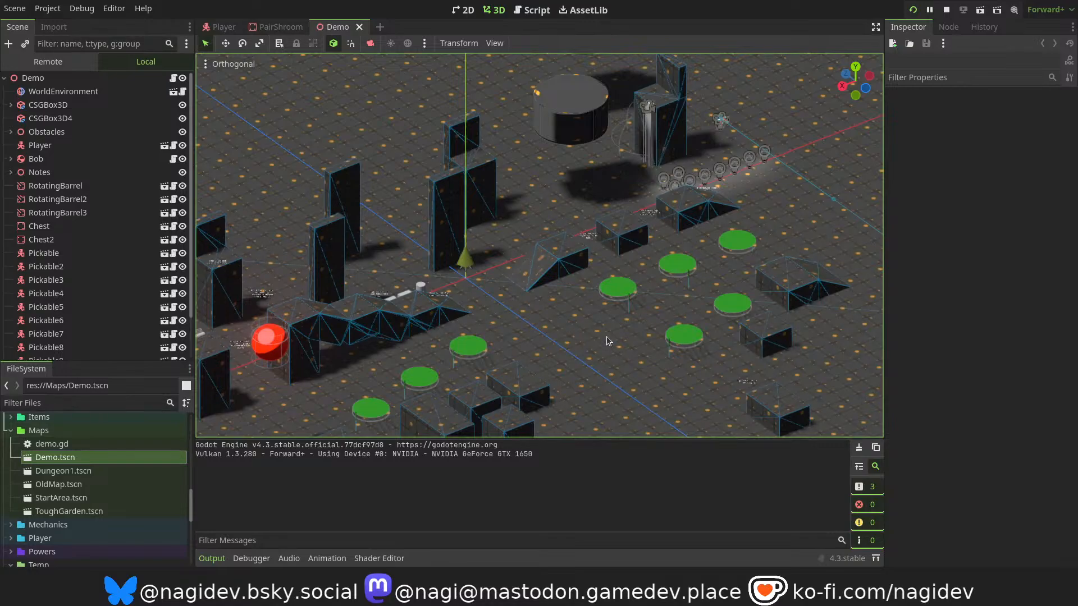
left_click(607, 375)
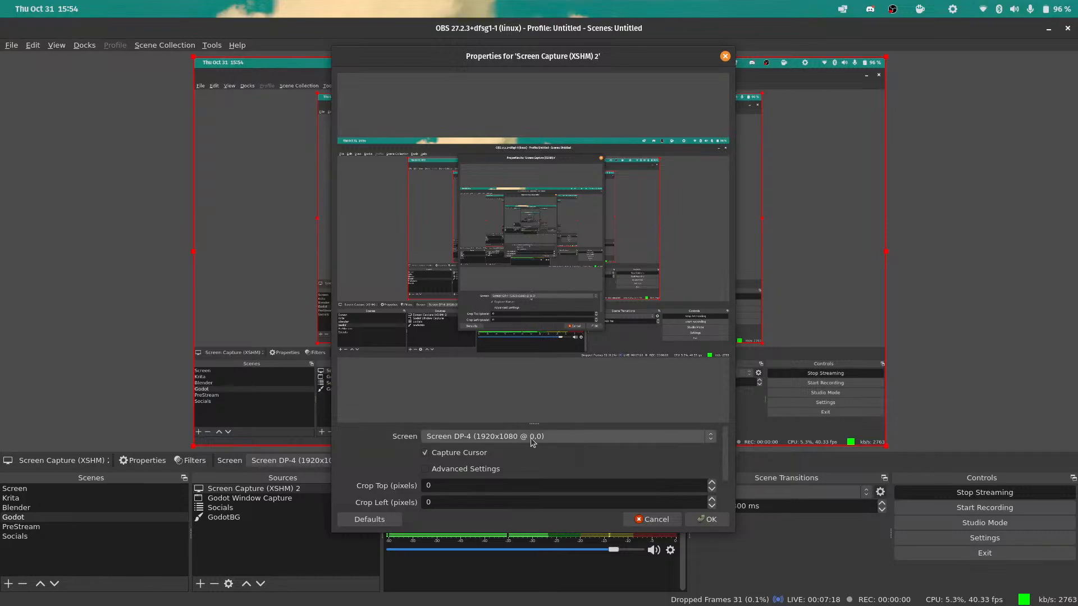
left_click(707, 517)
key("alt+Tab")
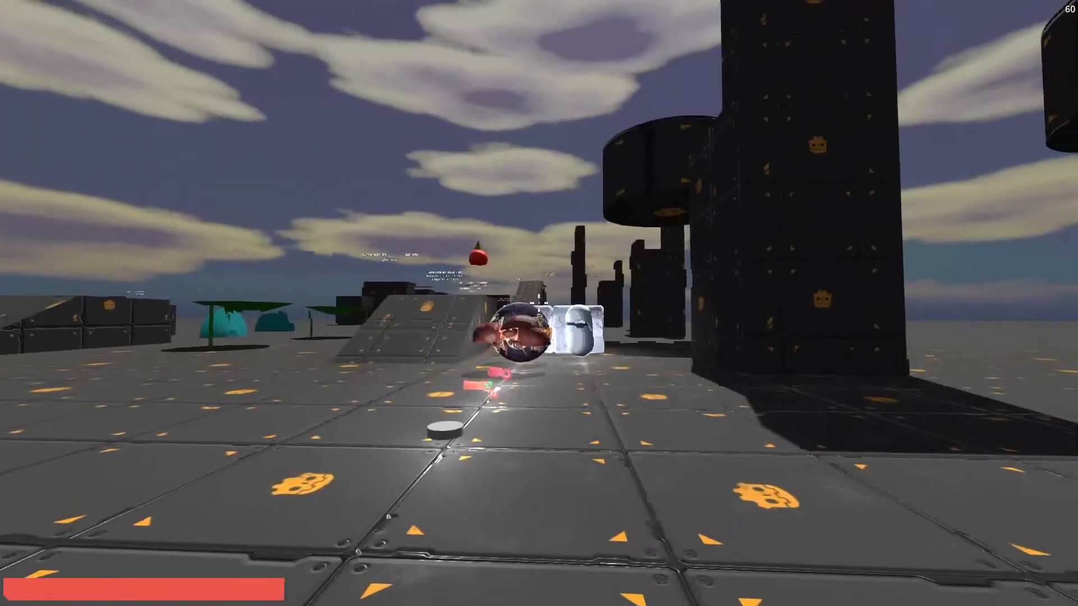
Walk the character around the spawn area, circling the winged ball creature and the stone face block.
key("a")
key("d")
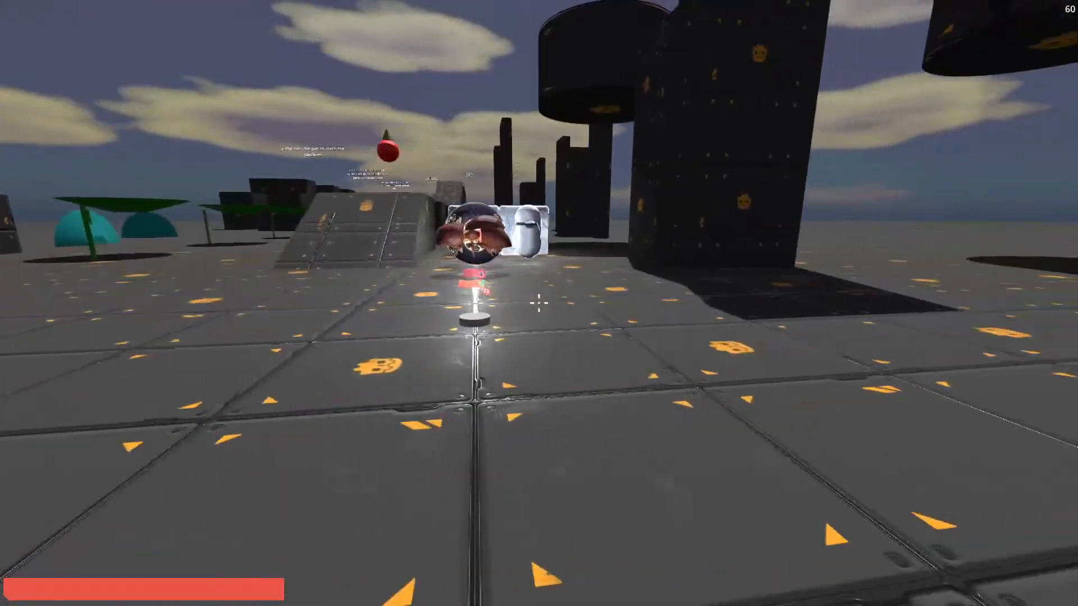
key("a")
key("w")
key("w")
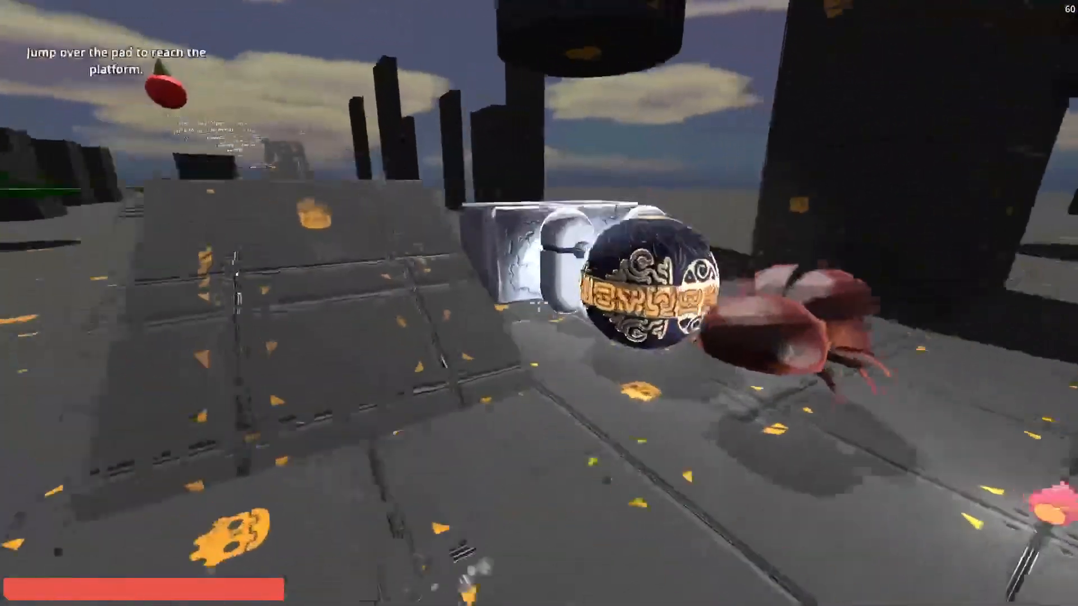
key("d")
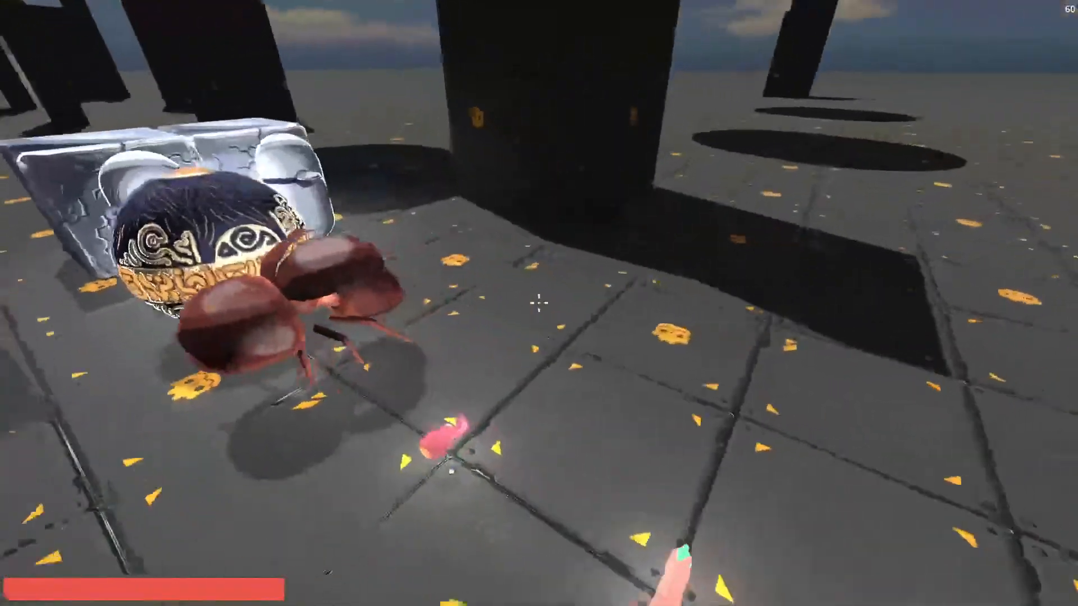
key("s")
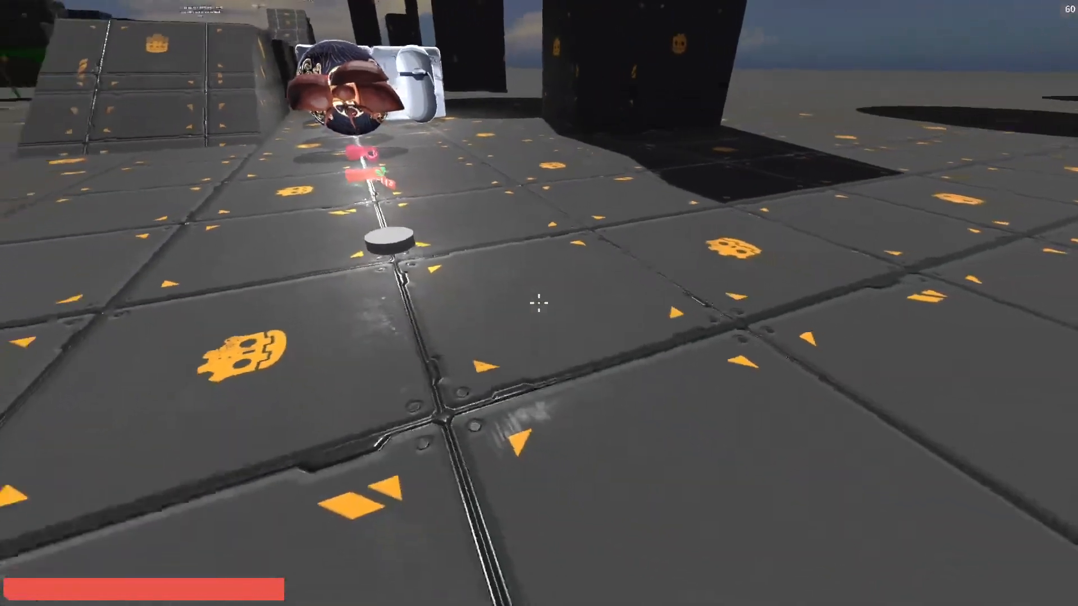
Collect the white disc, the red-green plant weapon and the pink plant weapon lying on the floor.
key("w")
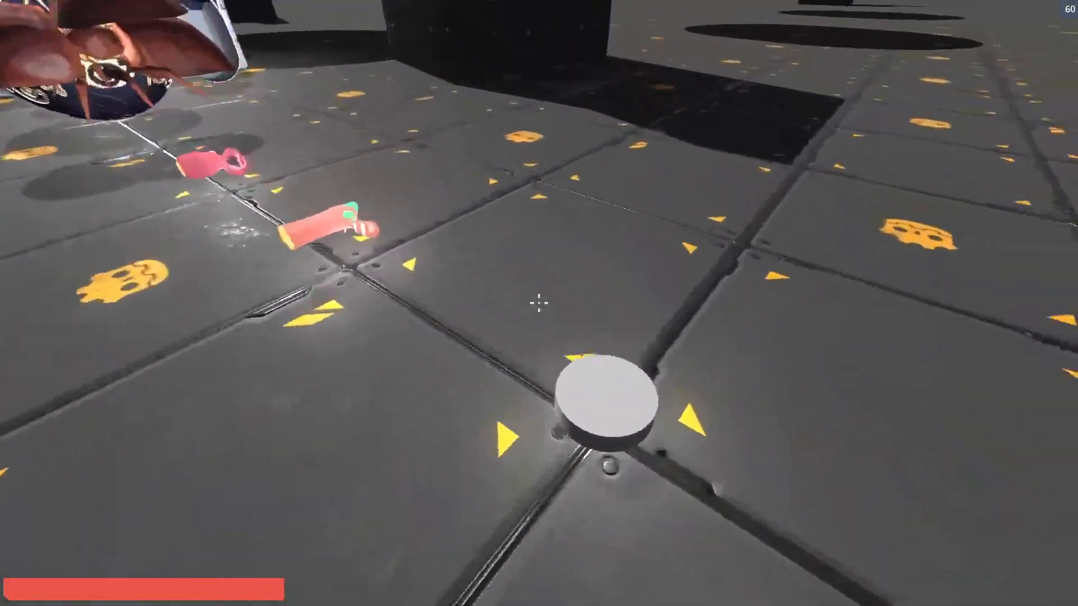
key("e")
key("w")
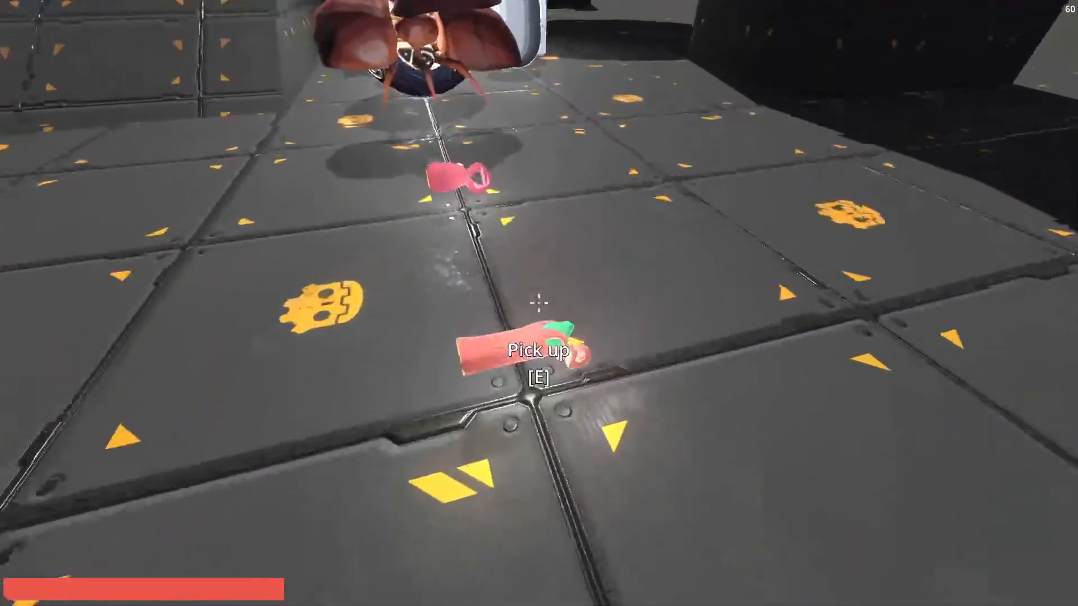
key("e")
key("e")
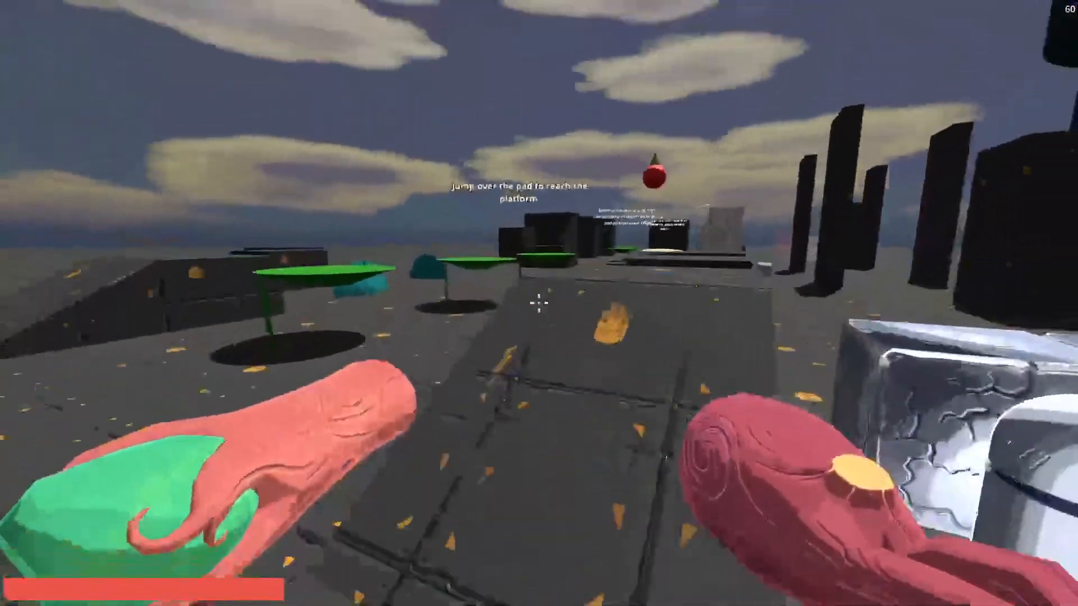
key("w")
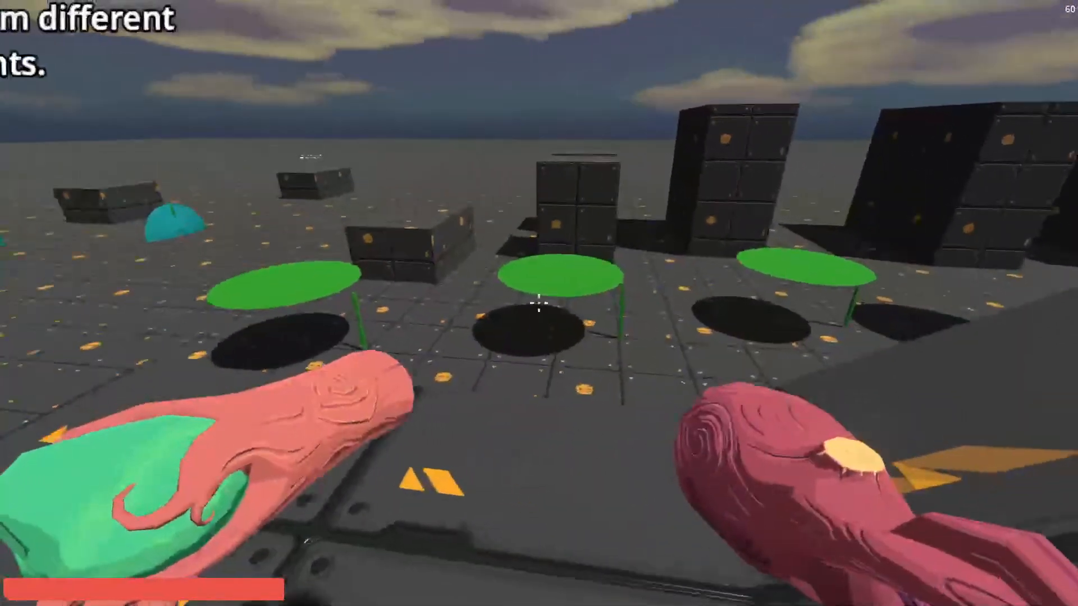
Travel over the green leaf platforms and up onto the black blocks to show how the platforms are used.
key("w")
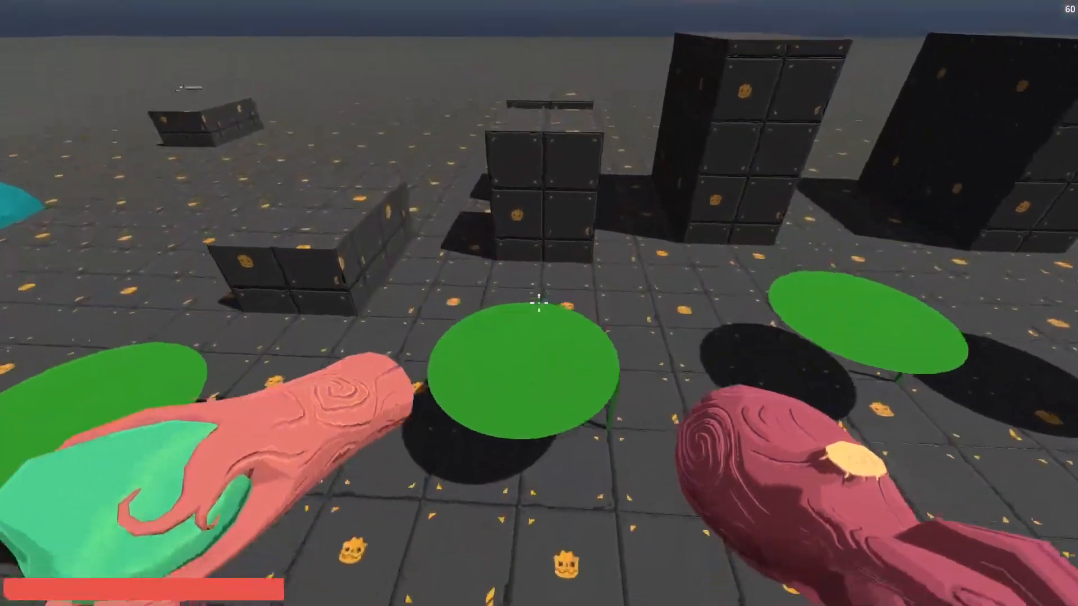
key("w")
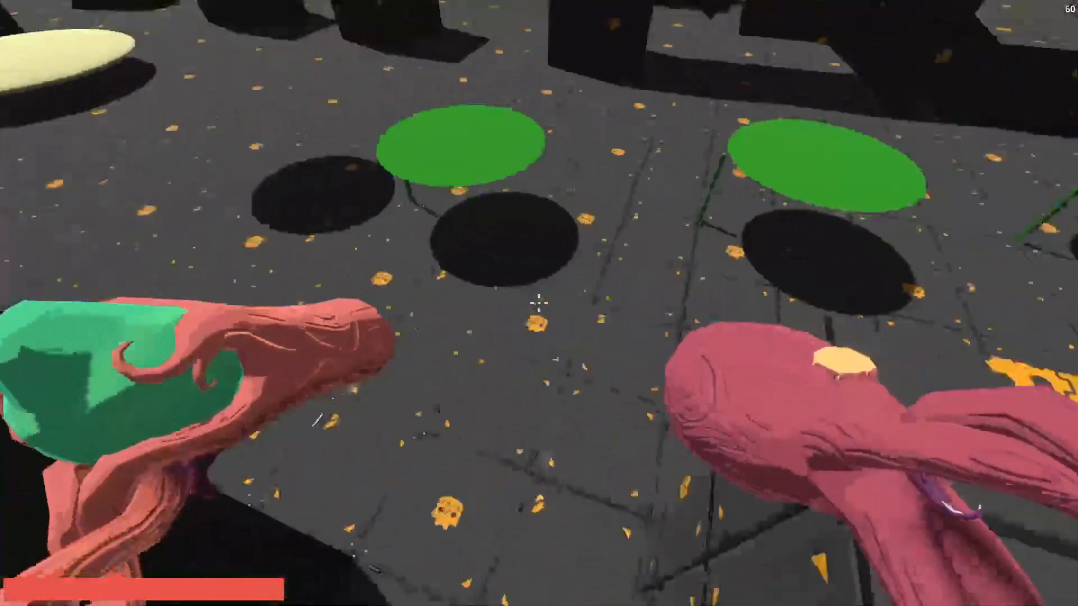
key("w")
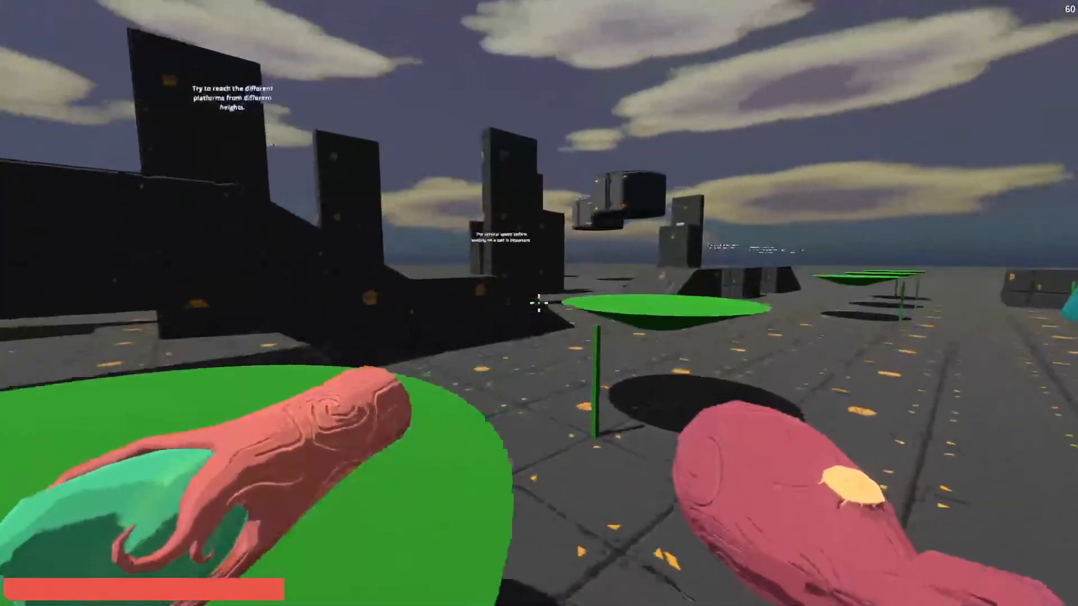
key("w")
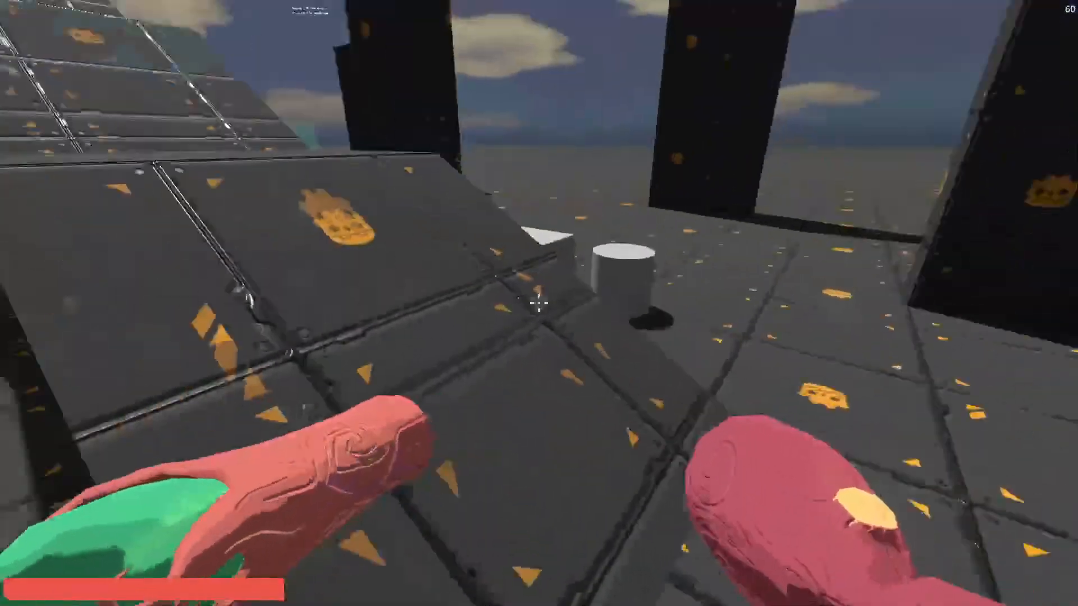
key("w")
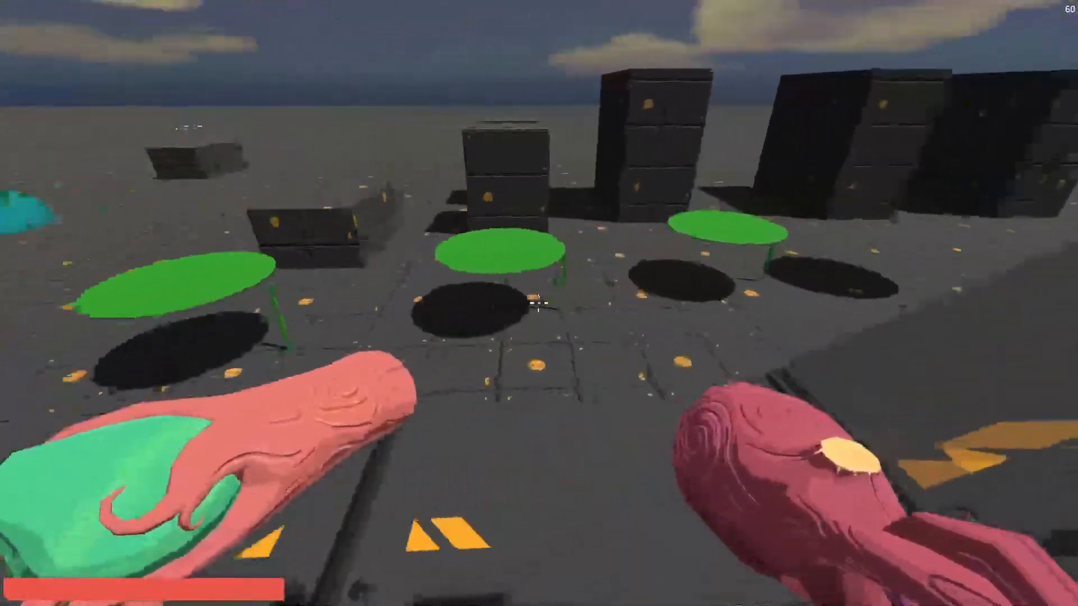
key("w")
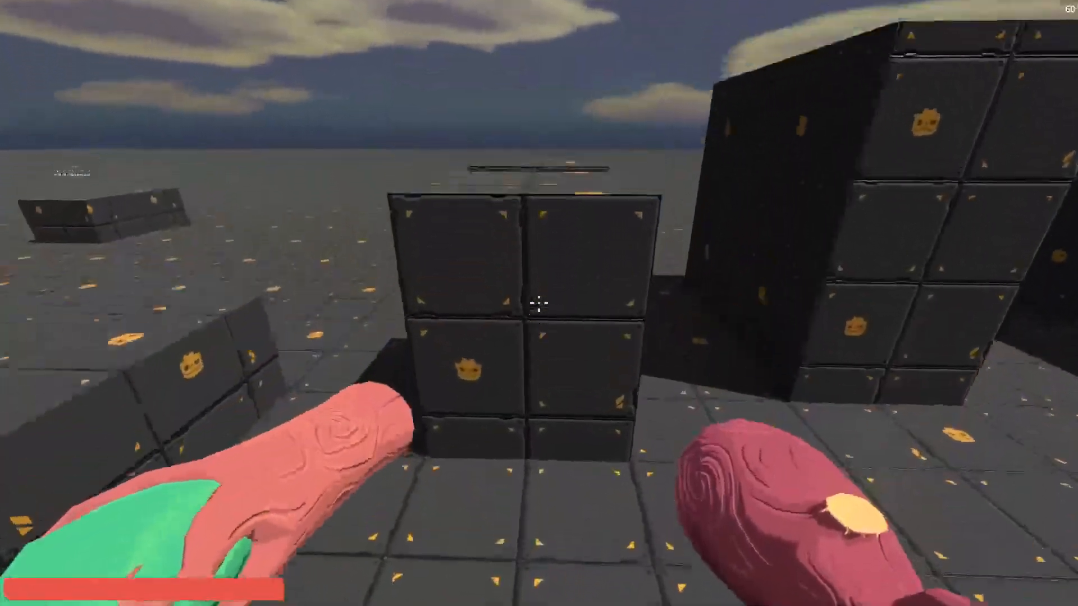
key("space")
key("w")
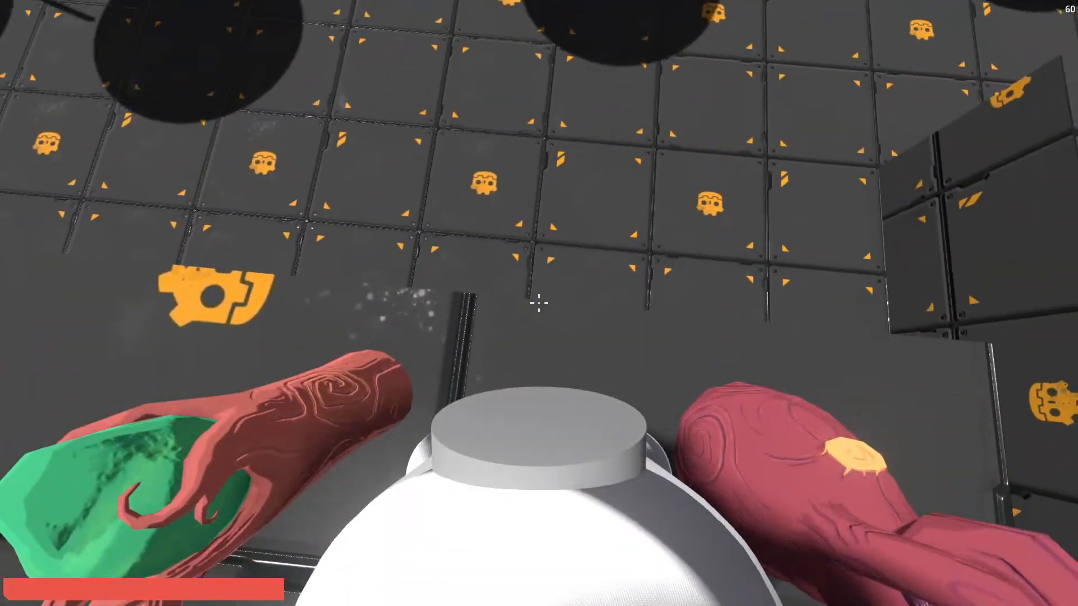
Read the Time Pendant's description in the inventory and return to the game.
key("Tab")
left_click(401, 275)
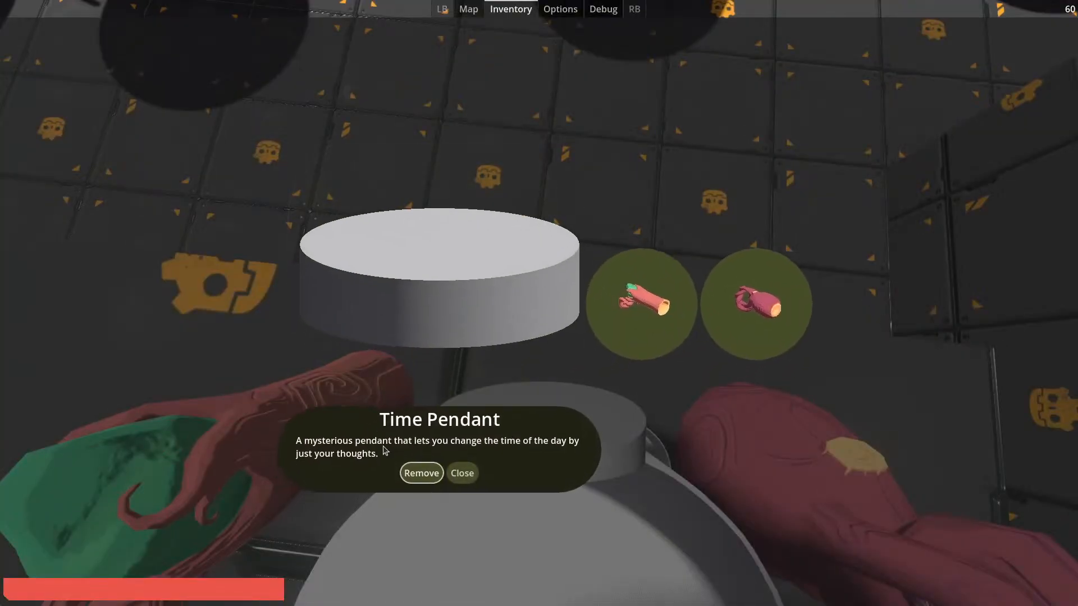
key("Tab")
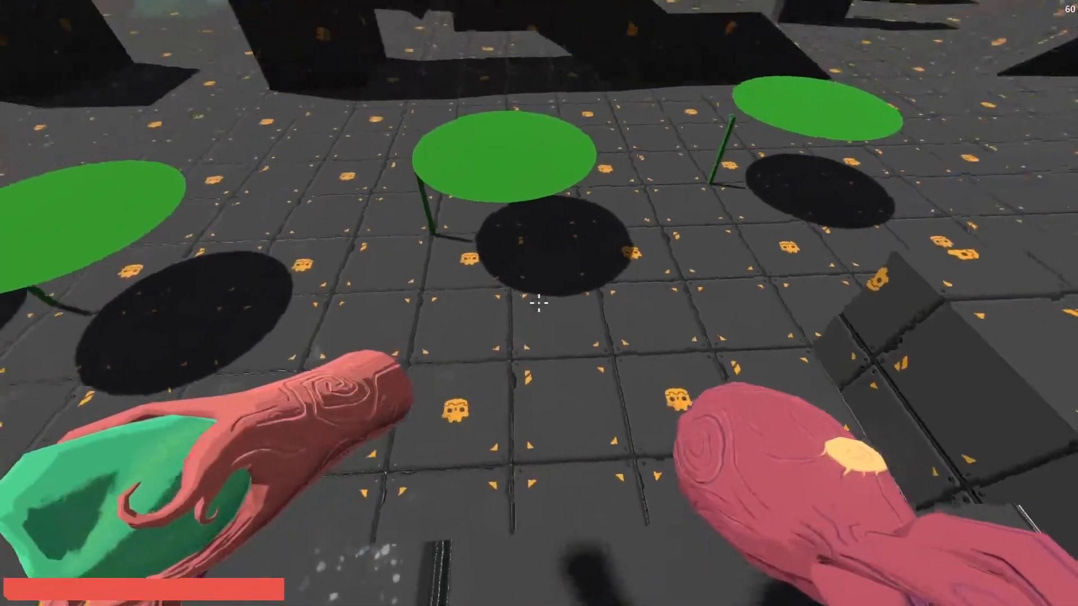
Examine the row of three green leaf platforms from the top of the black block.
key("t")
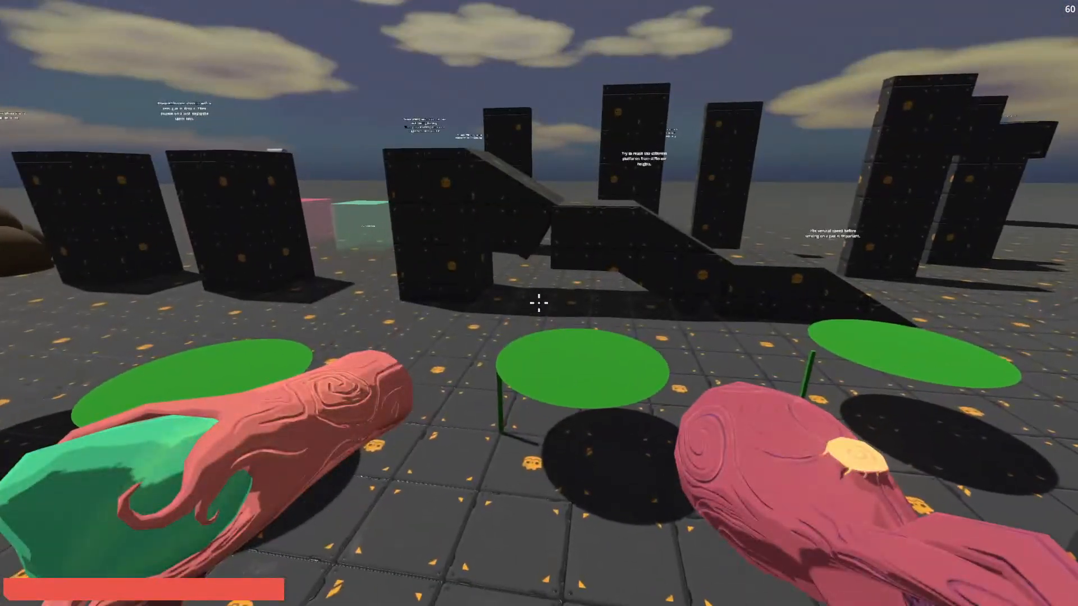
key("t")
key("t")
key("t")
key("t")
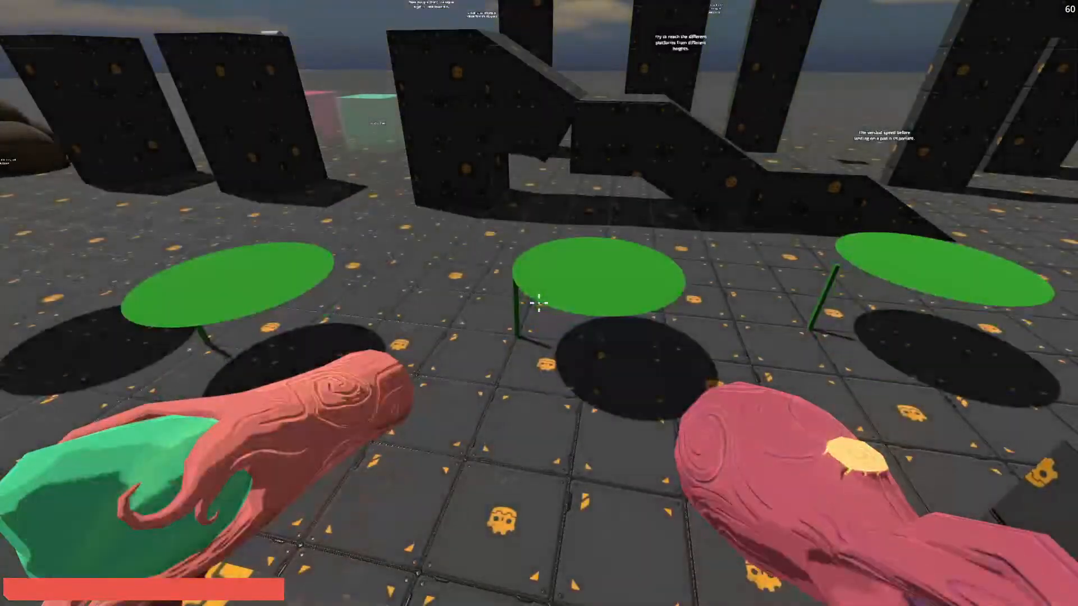
key("s")
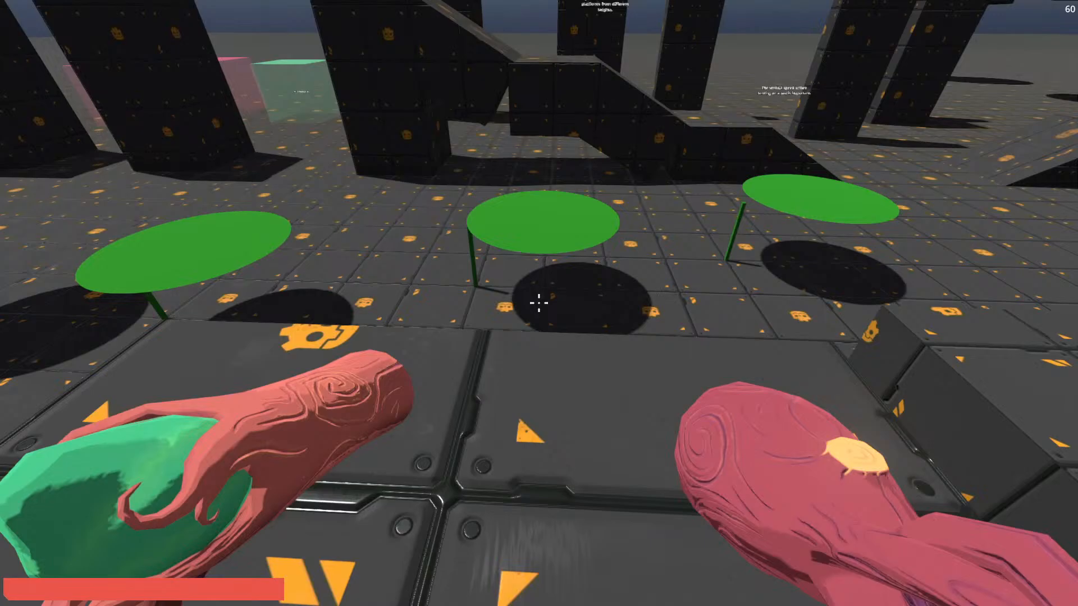
Move onto the high platform and look over the BounceShroom and sap grappling areas of the level.
key("w")
key("space")
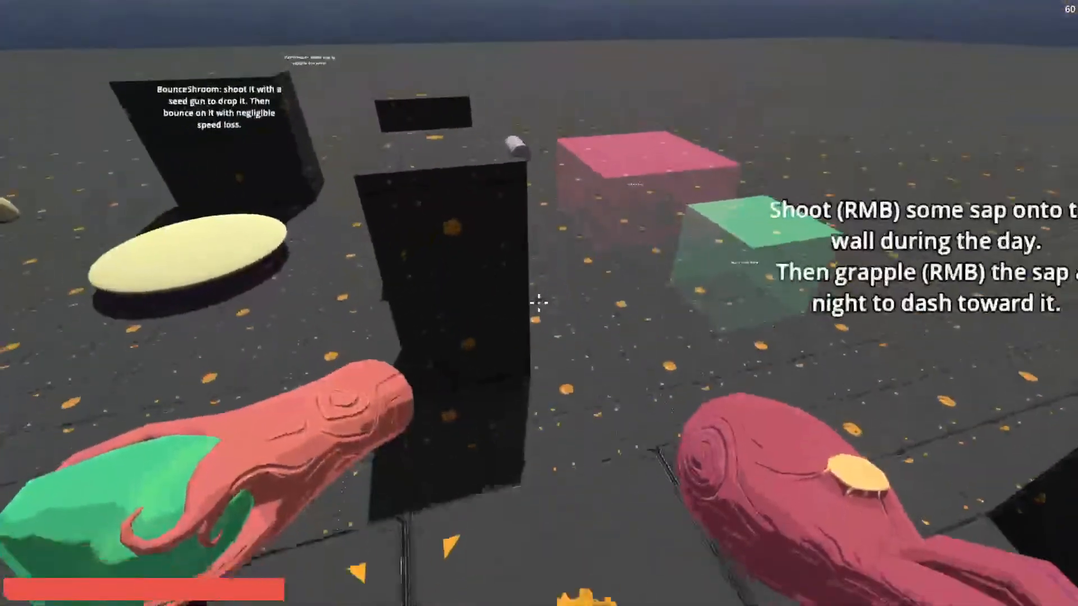
key("w")
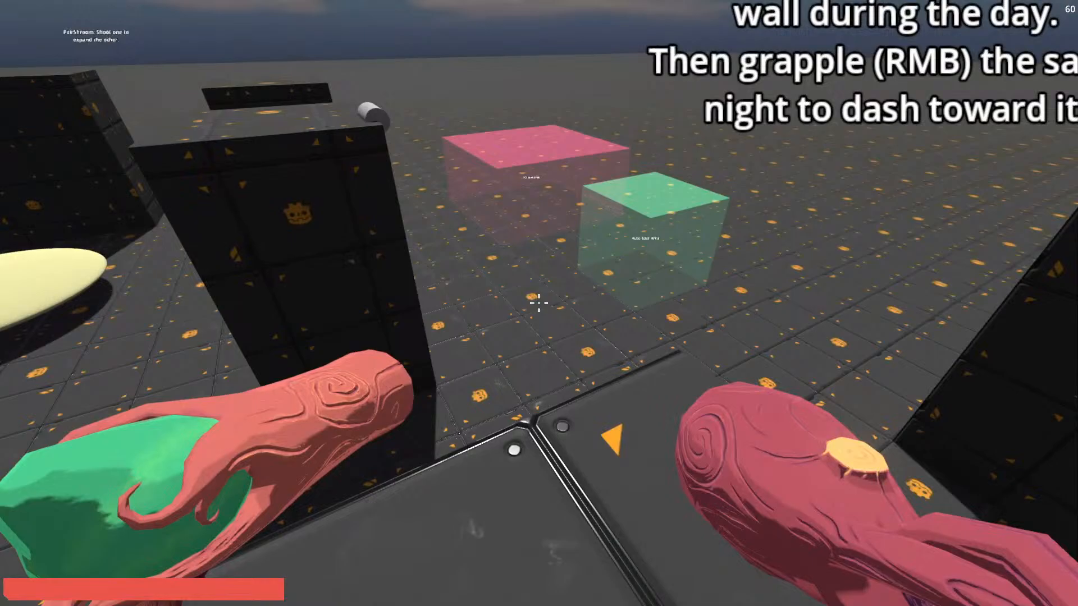
key("w")
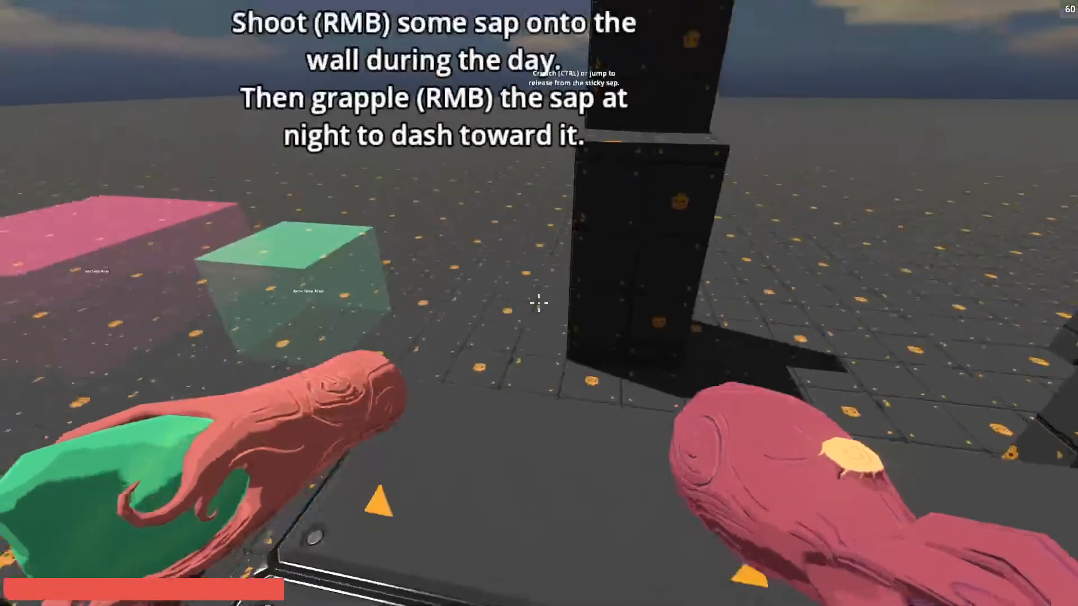
key("s")
key("space")
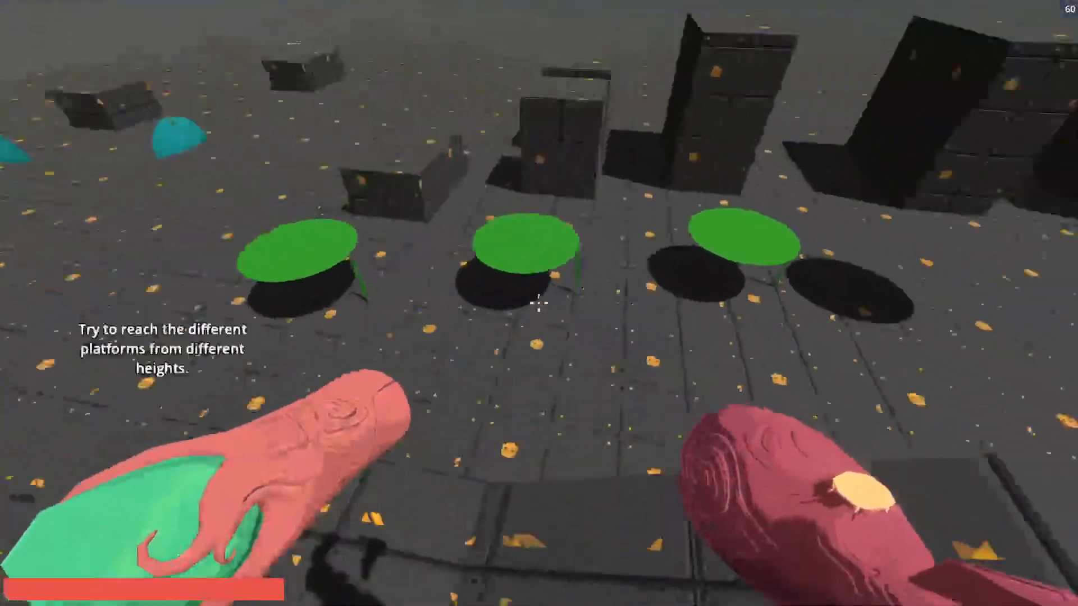
key("w")
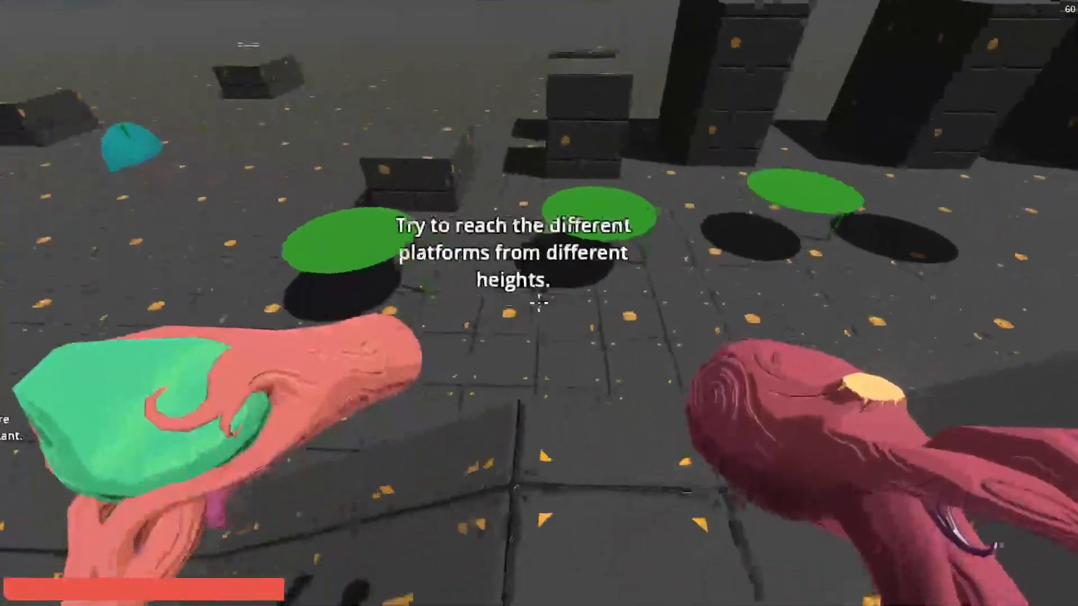
Cross the green leaf platforms and go beneath them to examine their undersides and stems.
key("space")
key("w")
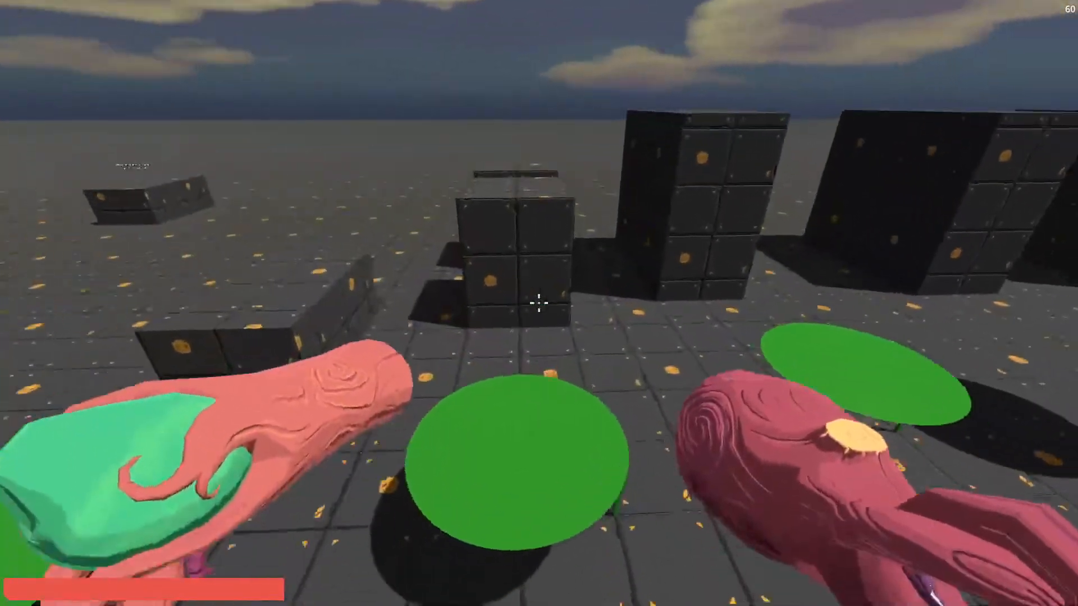
key("w")
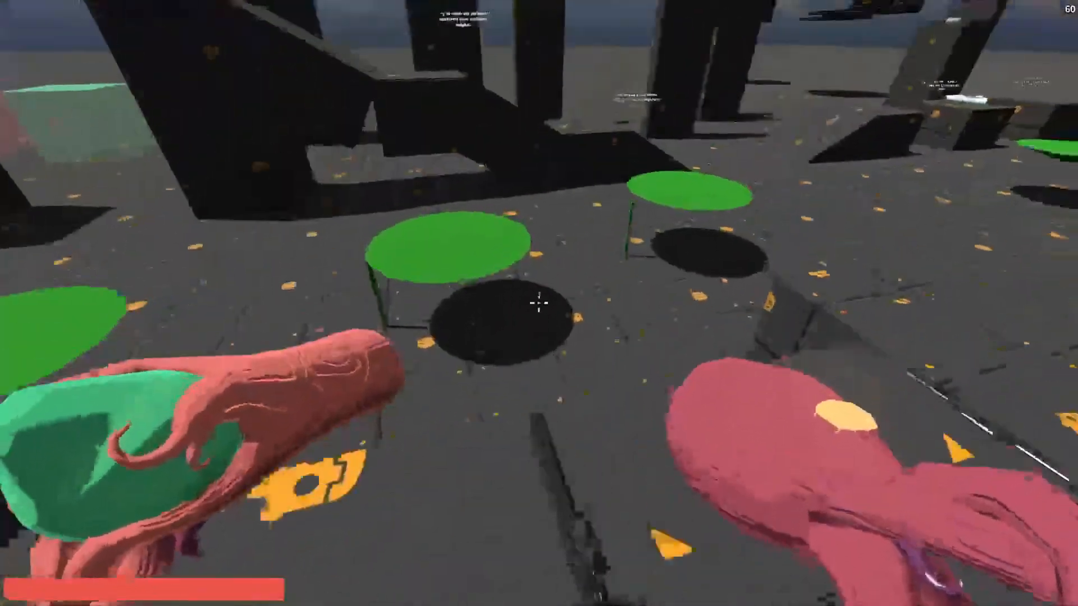
key("w")
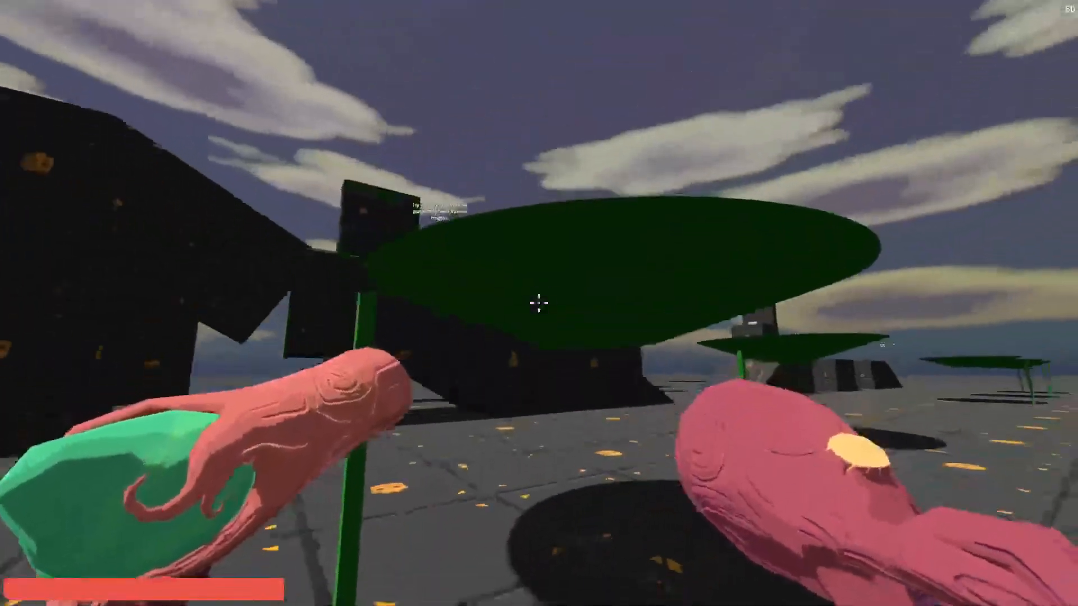
key("w")
key("space")
key("w")
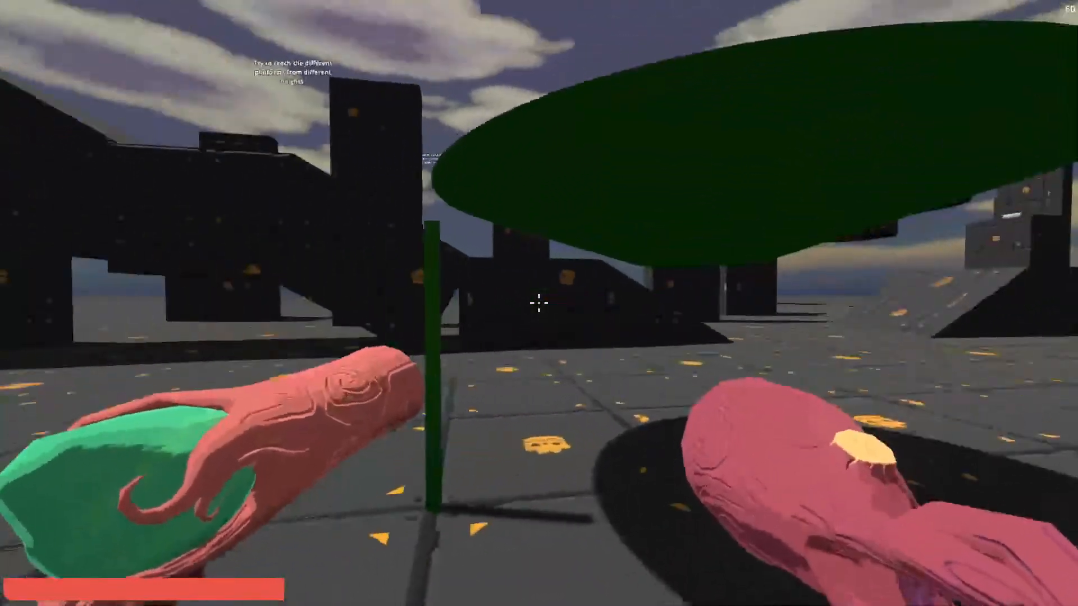
Leave the game for Blender and compare the rims, undersides and surfaces in the four lily pad reference images.
key("Escape")
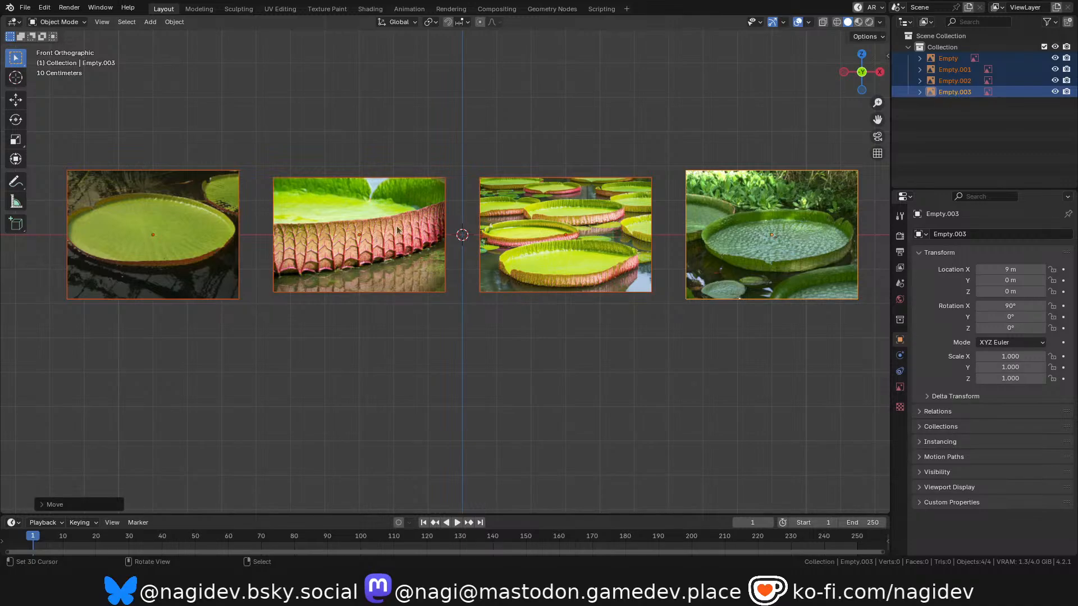
scroll(664, 234, "up", 3)
scroll(593, 297, "down", 3)
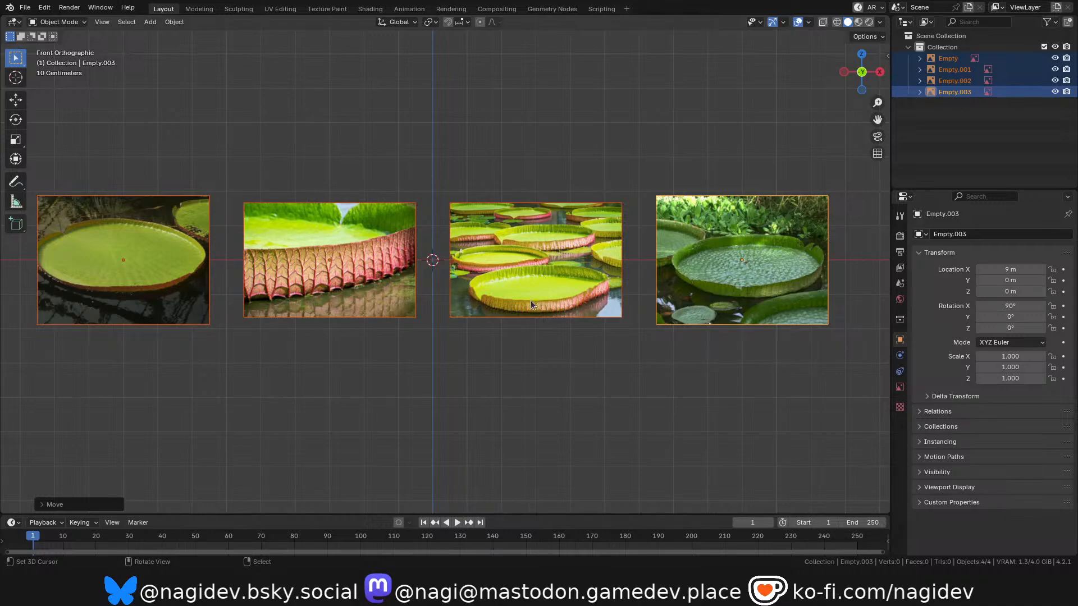
scroll(531, 300, "down", 2)
scroll(472, 295, "up", 3)
scroll(415, 278, "down", 2)
scroll(383, 264, "up", 6)
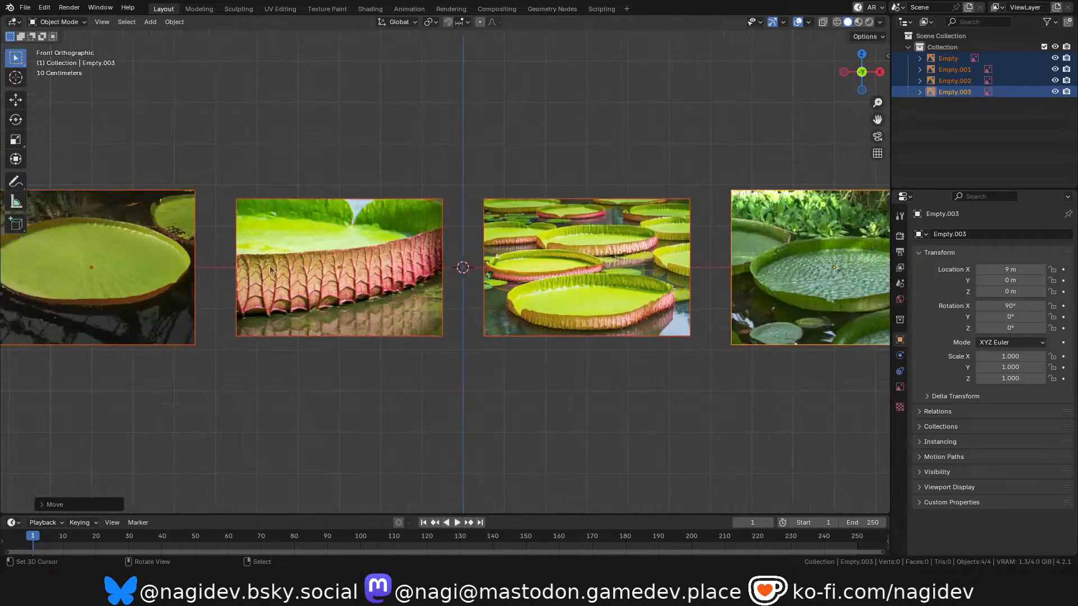
scroll(99, 240, "down", 4)
scroll(507, 213, "up", 2)
scroll(483, 203, "down", 2)
scroll(651, 201, "up", 4)
scroll(314, 246, "down", 3)
scroll(731, 234, "up", 3)
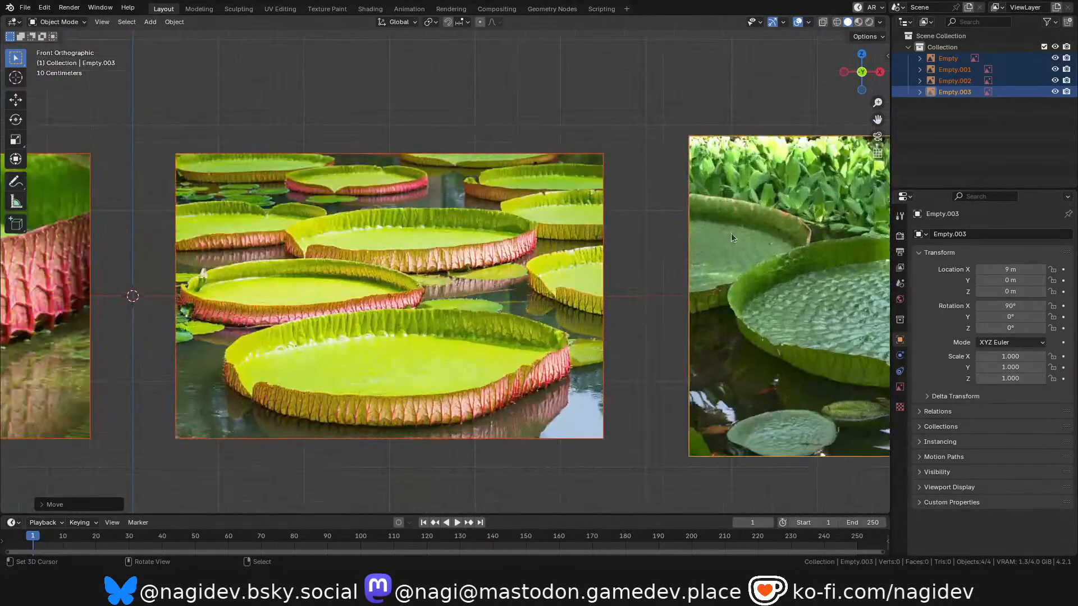
scroll(629, 241, "down", 3)
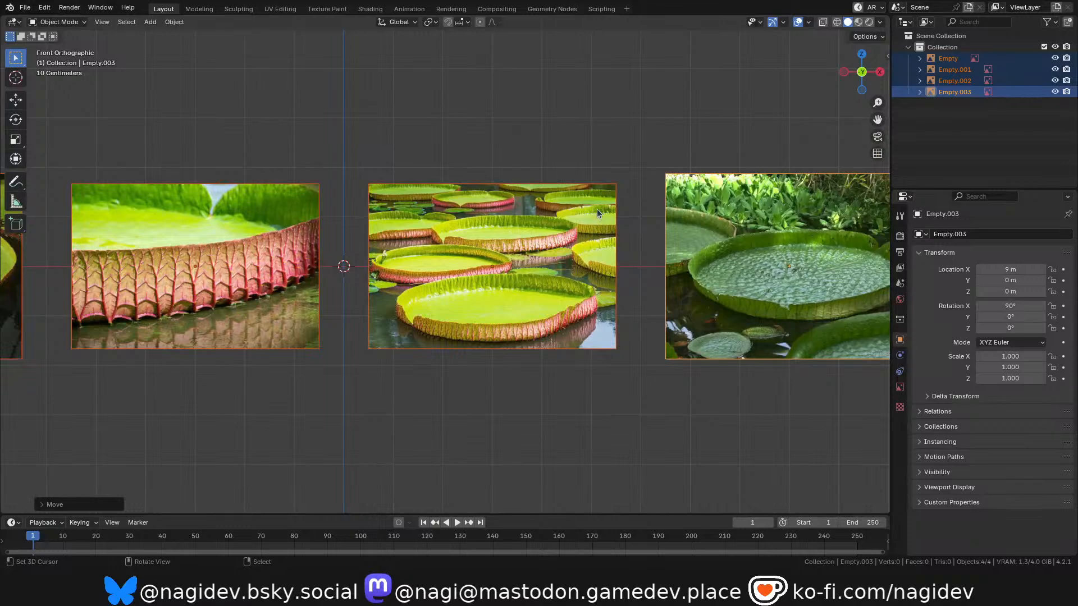
scroll(479, 221, "down", 2)
Add a cylinder mesh at the world origin between the reference images.
key("shift+a")
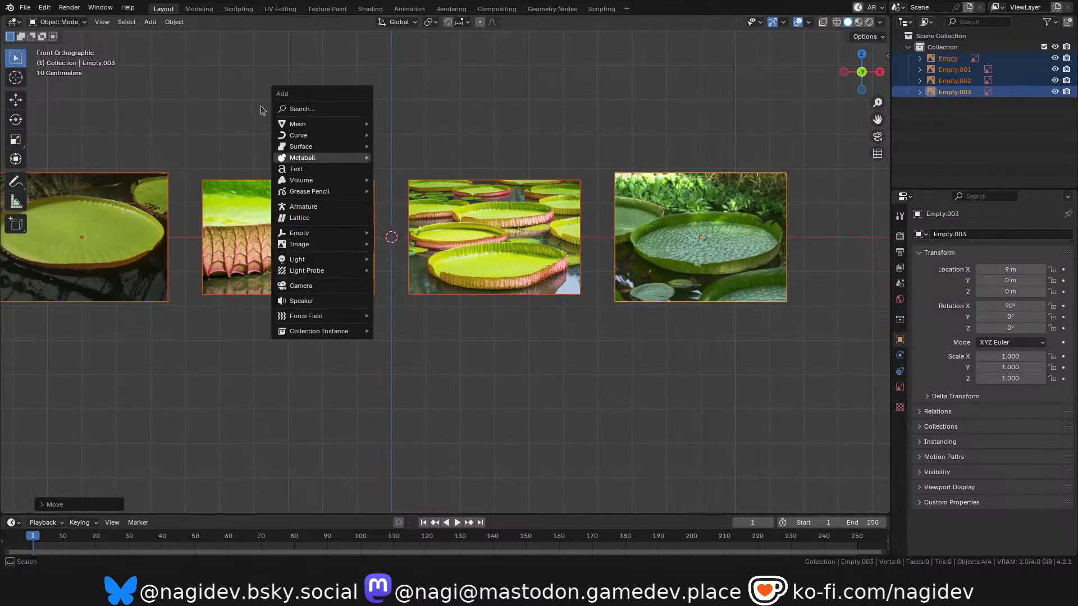
right_click(447, 363, "shift")
key("shift+a")
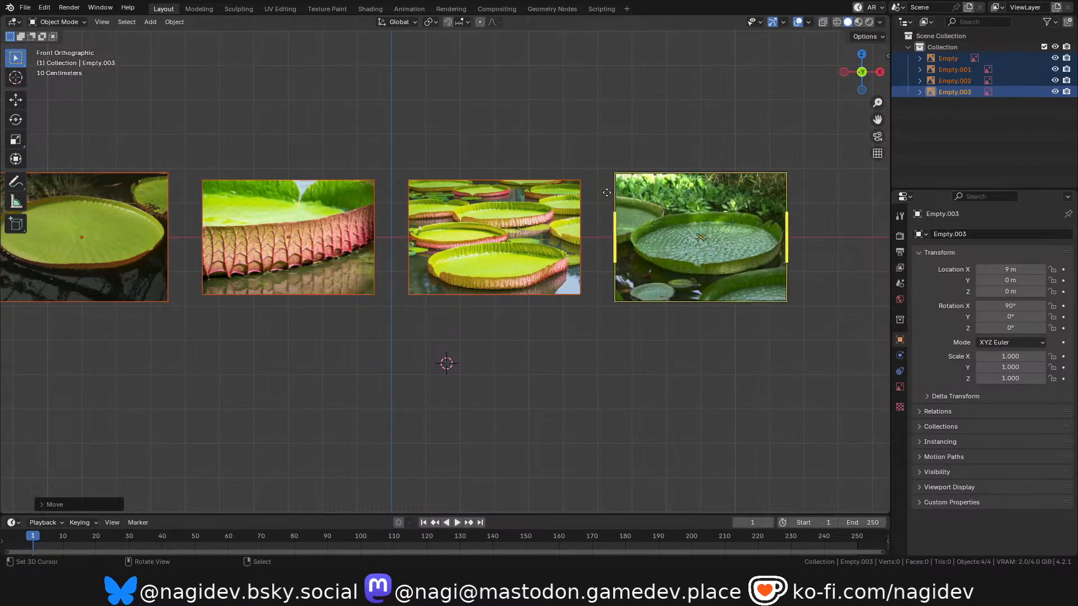
key("shift+a")
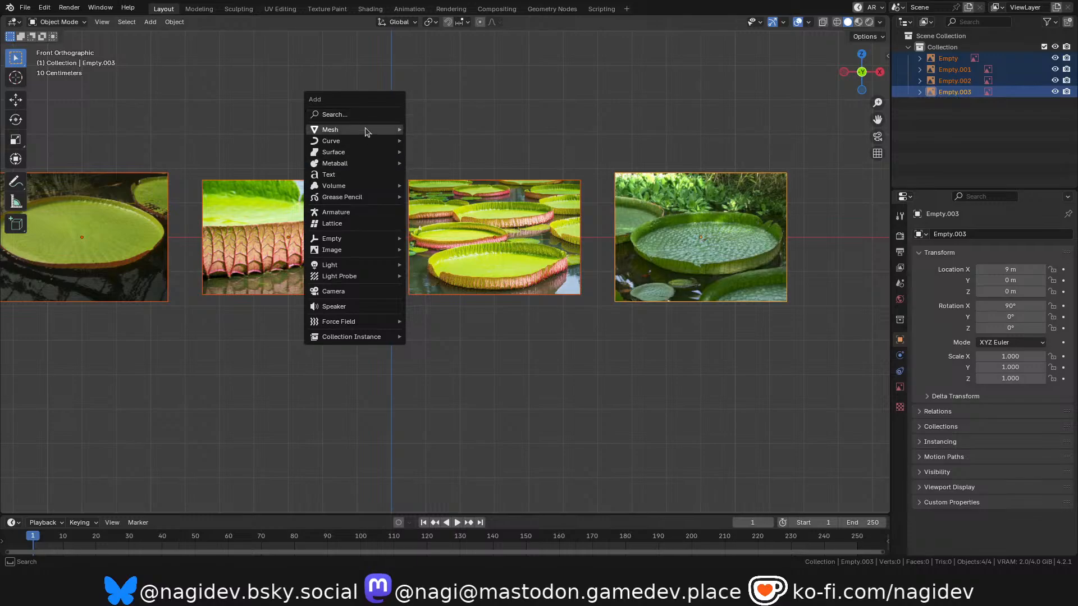
mouse_move(365, 130)
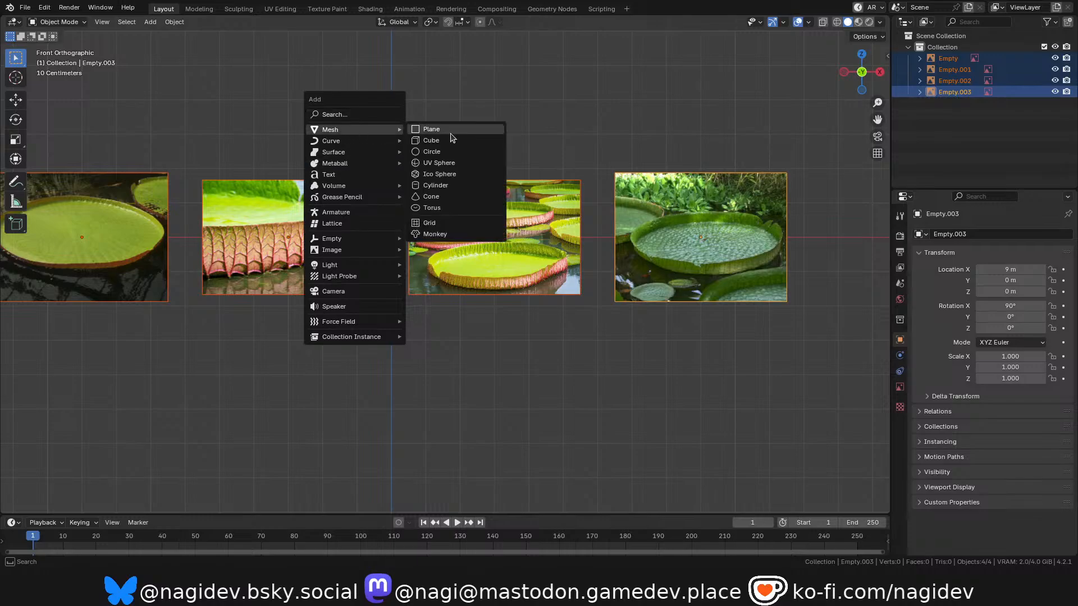
left_click(454, 186)
scroll(403, 324, "down", 1)
middle_click_drag(402, 251, 416, 296, "shift")
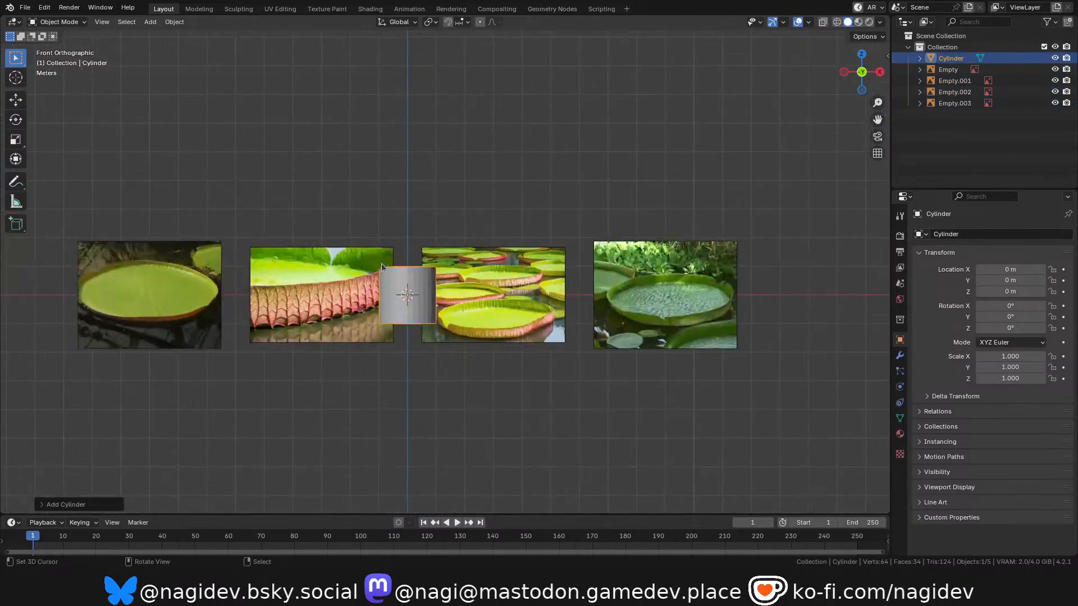
Compare the new cylinder with the neighbouring lily pad reference images.
scroll(417, 295, "up", 4)
scroll(172, 280, "down", 2)
middle_click_drag(37, 285, 368, 252, "shift")
scroll(147, 288, "up", 2)
scroll(369, 253, "down", 1)
scroll(118, 294, "up", 1)
scroll(205, 298, "down", 3)
scroll(598, 281, "up", 3)
middle_click_drag(598, 281, 414, 277, "shift")
scroll(366, 320, "down", 2)
scroll(414, 277, "up", 3)
Scale the whole cylinder mesh to 0.1 along Z and show it in wireframe.
key("Tab")
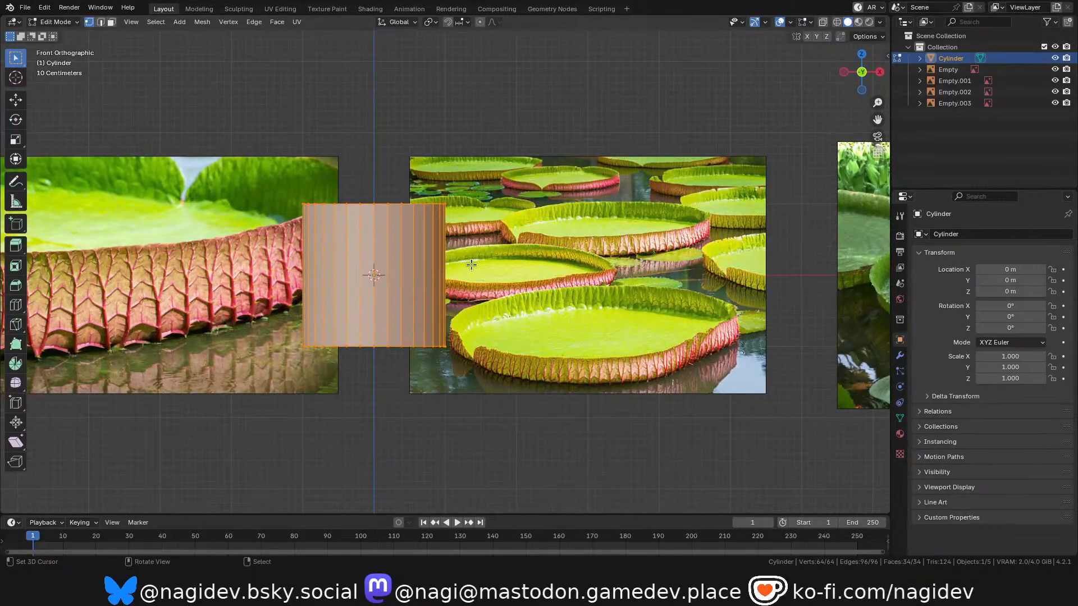
type("sz.1")
key("Return")
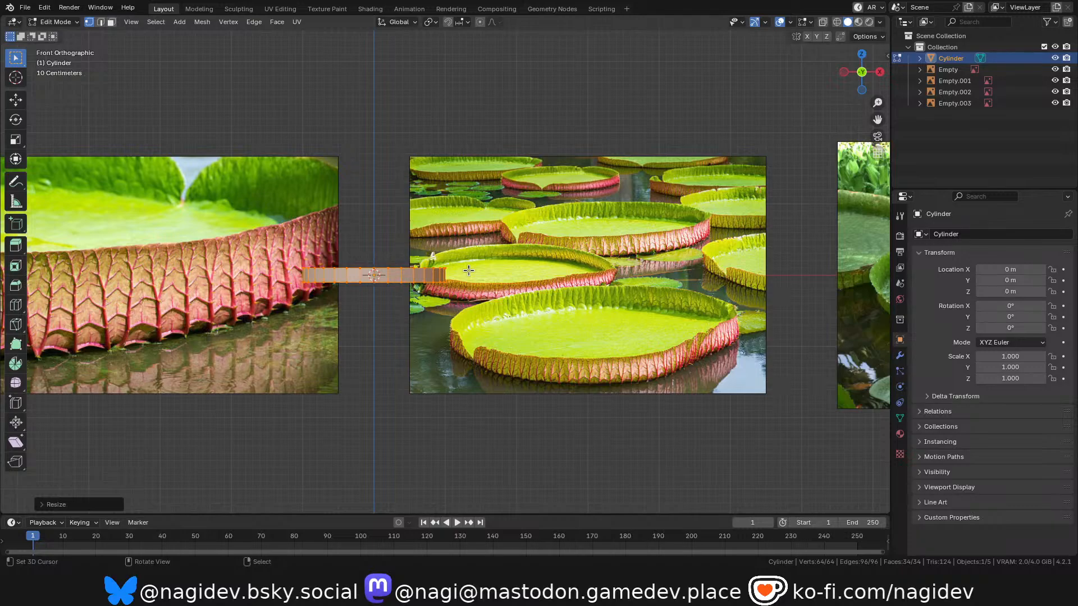
scroll(366, 309, "up", 5)
key("z")
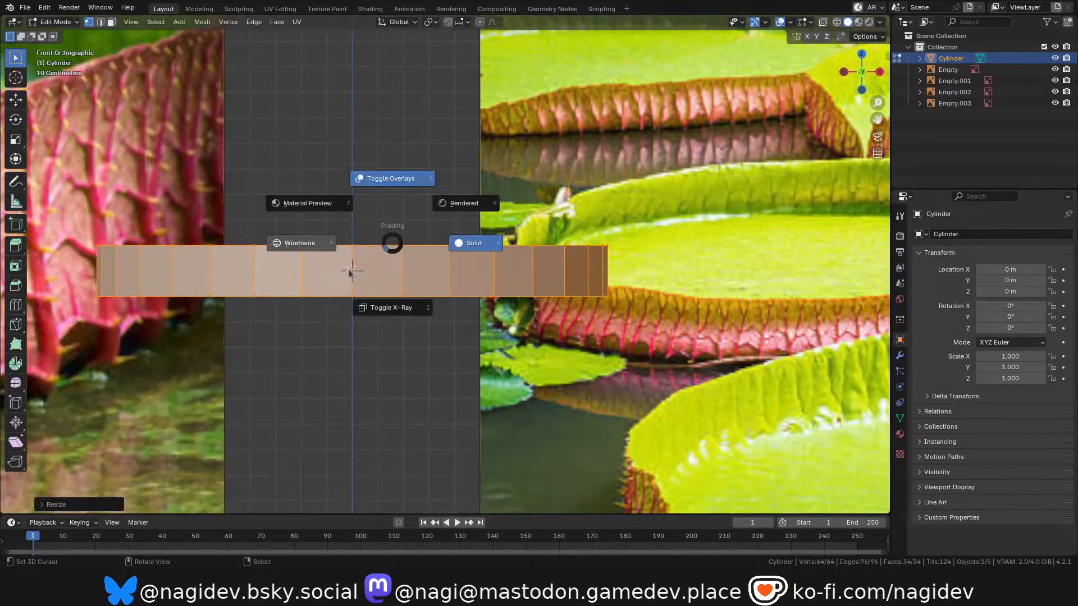
left_click(319, 251)
middle_click_drag(334, 295, 371, 273, "shift")
scroll(371, 273, "down", 4)
scroll(371, 274, "up", 4)
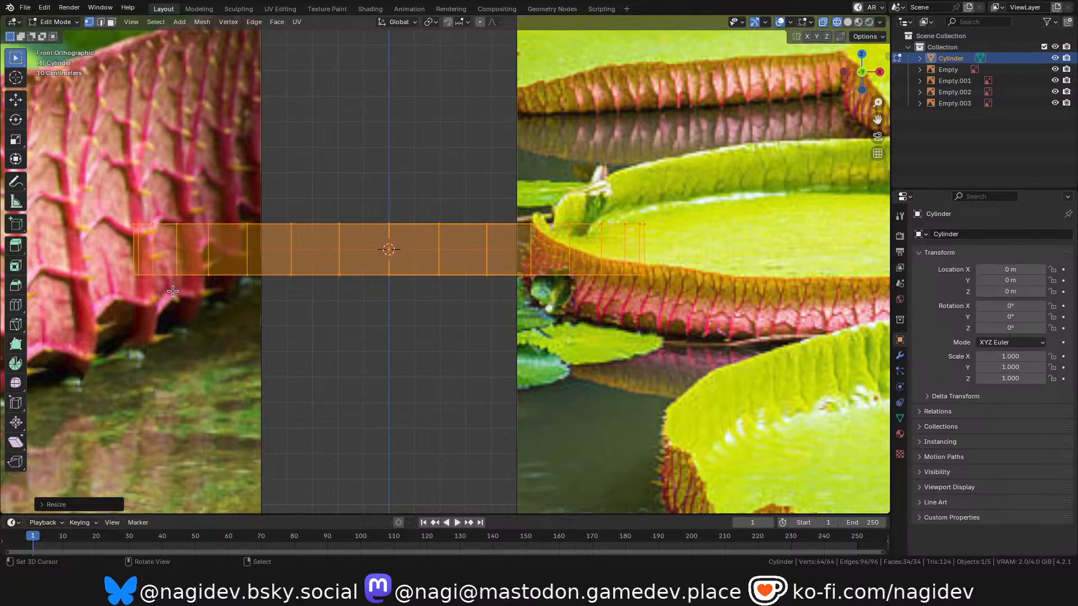
Move the cylinder's bottom ring of vertices up along Z to the level of the origin.
left_click(104, 281)
key("b")
left_click_drag(80, 251, 655, 311)
key("g")
key("z")
left_click(378, 303, "ctrl")
Return to Object Mode and move the reference images Empty.001, Empty.002 and Empty.003 by 5 m along Y.
scroll(435, 281, "down", 2)
middle_click_drag(438, 279, 454, 314, "shift")
scroll(460, 281, "up", 1)
left_click_drag(860, 63, 817, 98)
scroll(578, 172, "down", 8)
scroll(447, 332, "down", 5)
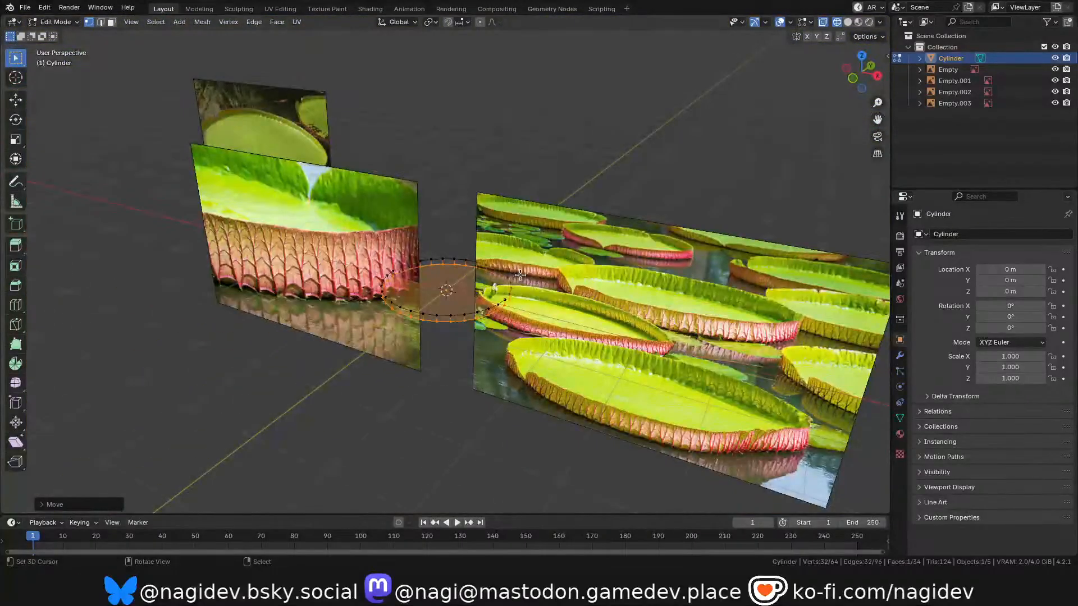
scroll(430, 291, "down", 4)
scroll(430, 291, "up", 1)
key("Tab")
left_click(376, 201)
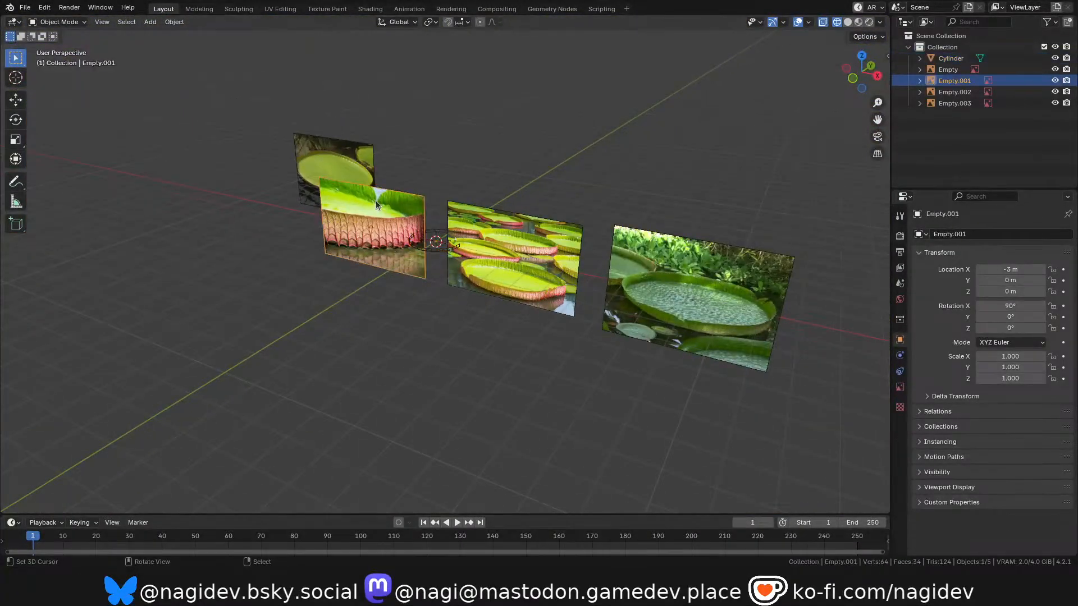
left_click(561, 244, "shift")
left_click(618, 278, "shift")
key("g")
key("y")
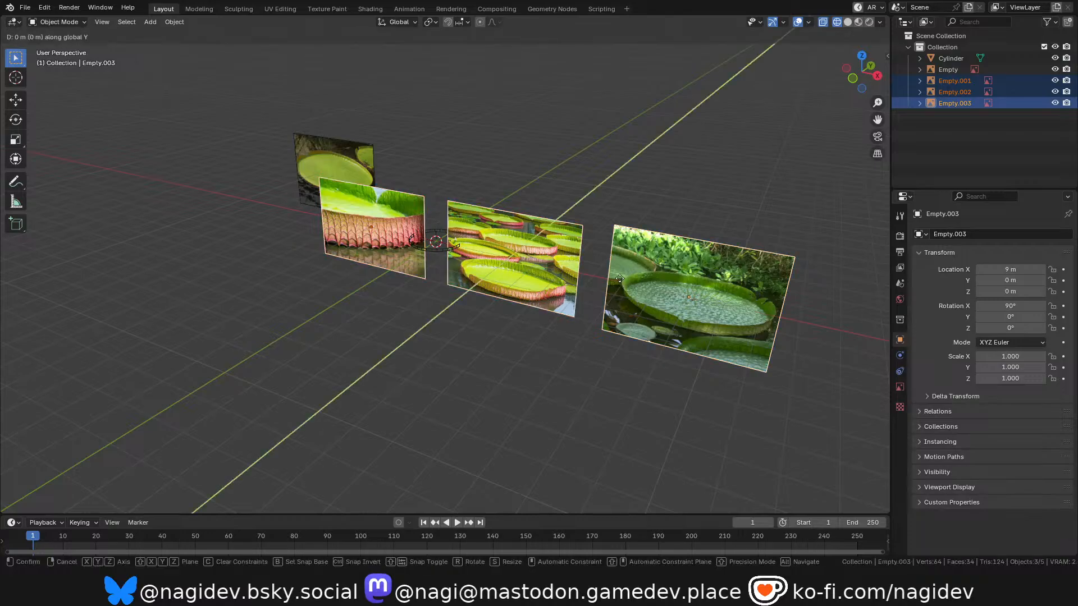
key("5")
key("Return")
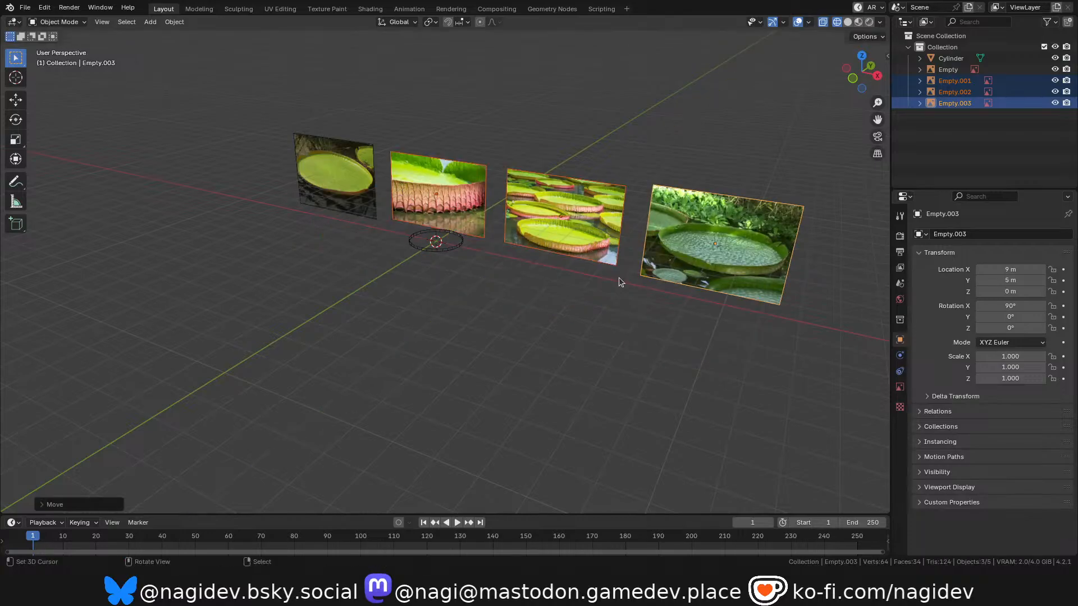
Select the flattened cylinder and switch the viewport back to solid shading.
scroll(366, 231, "up", 5)
left_click(551, 330)
middle_click_drag(551, 331, 416, 347, "shift")
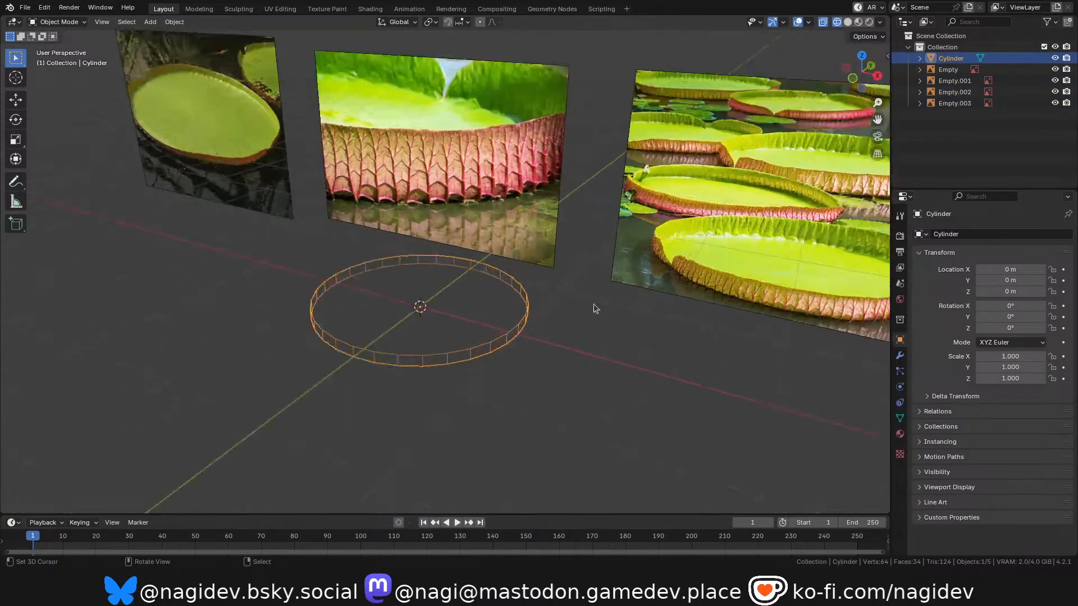
scroll(573, 264, "up", 3)
middle_click_drag(278, 349, 368, 289, "shift")
key("z")
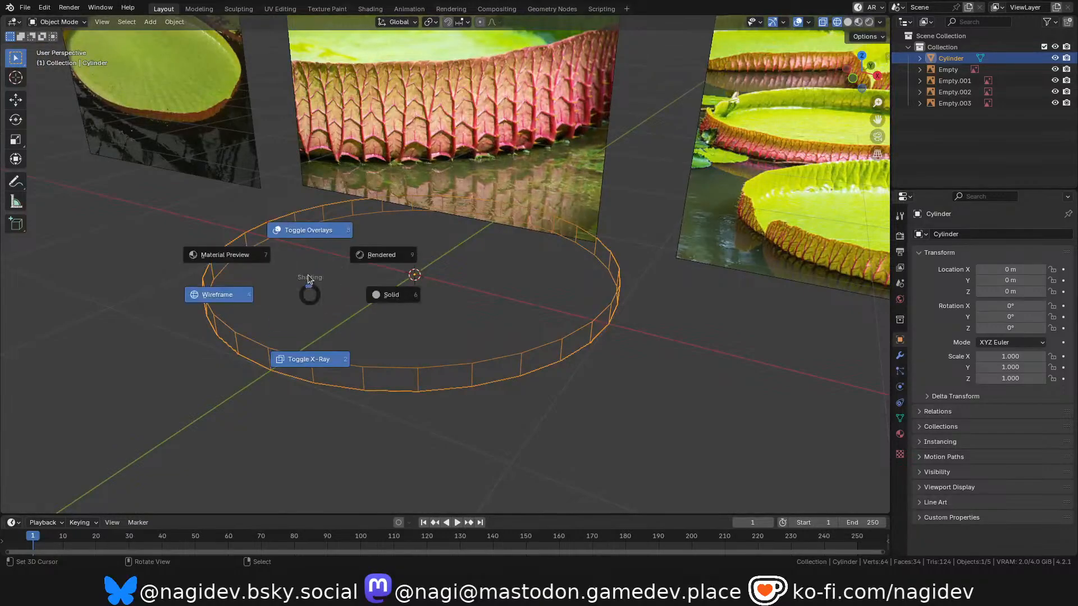
left_click(395, 311)
Delete the cylinder's top face in Edit Mode to leave an open dish.
key("Tab")
key("3")
left_click(449, 257)
key("x")
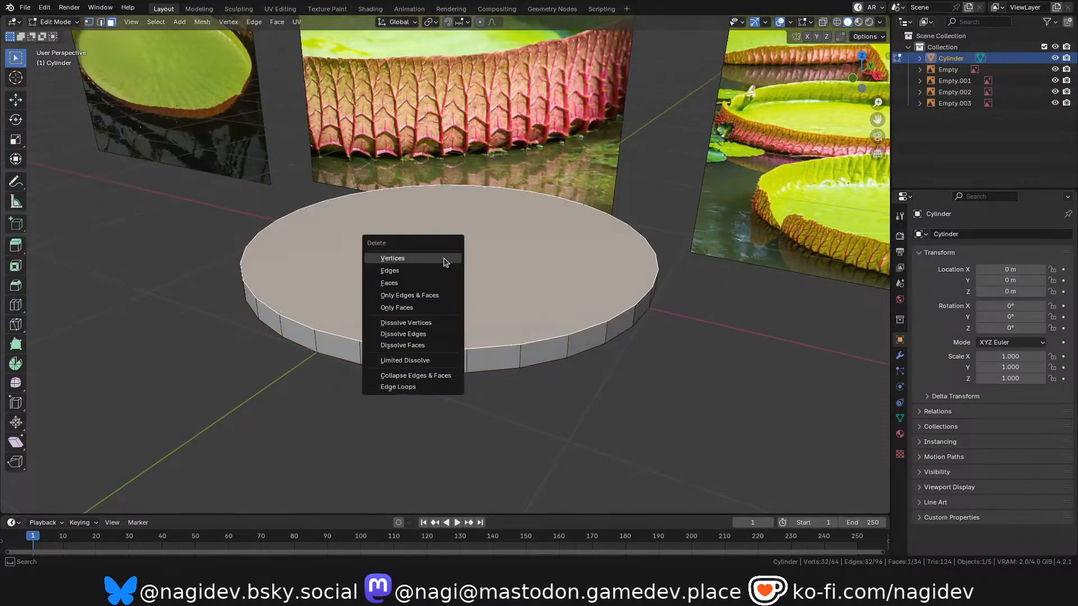
left_click(426, 283)
Apply Shade Smooth to the open dish in Object Mode.
left_click_drag(862, 73, 582, 211)
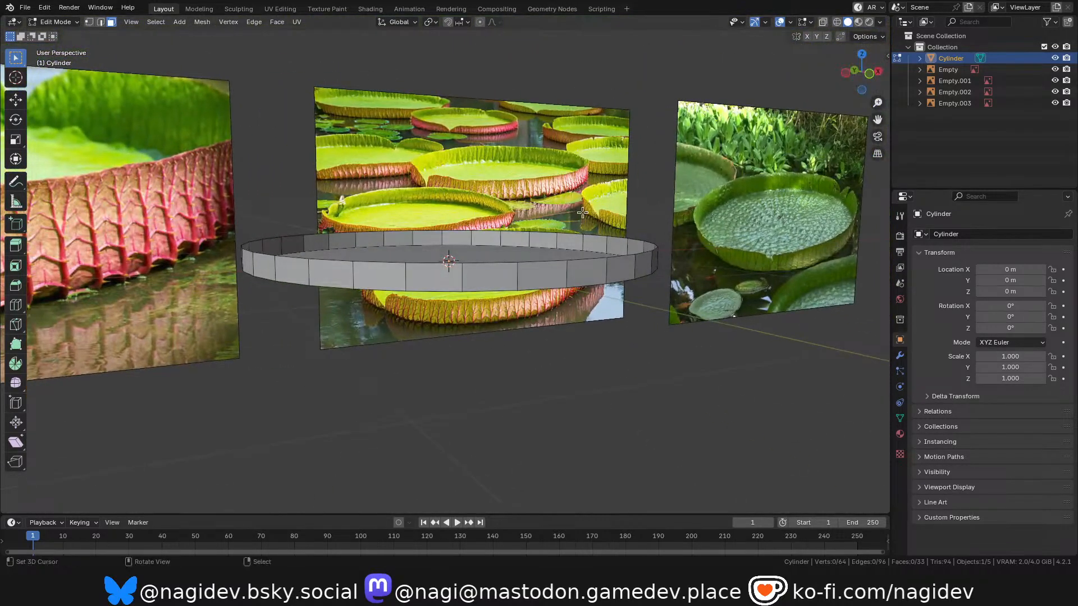
key("Tab")
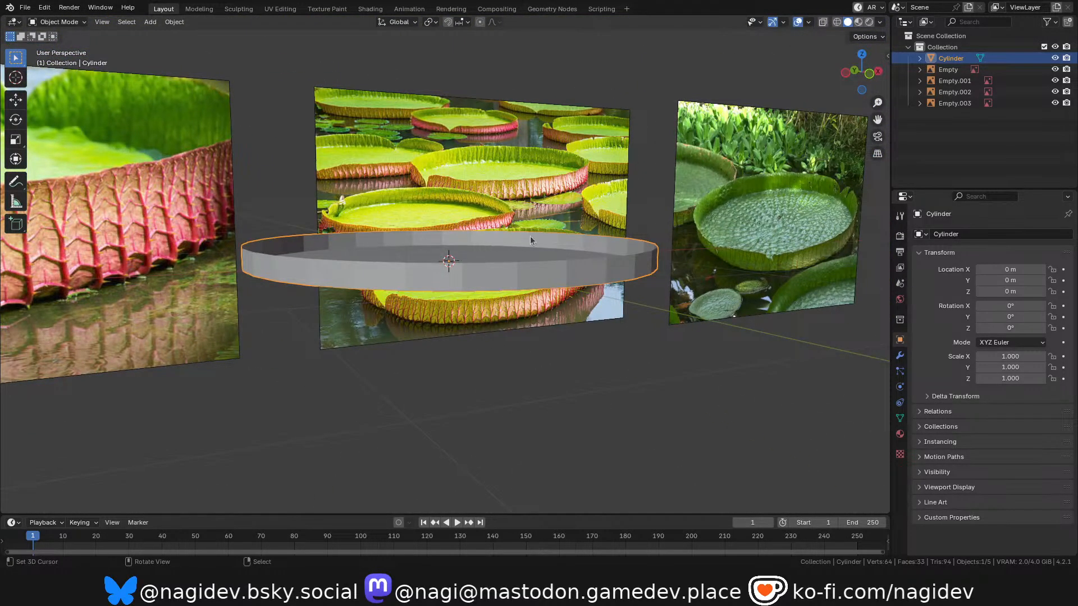
left_click(175, 22)
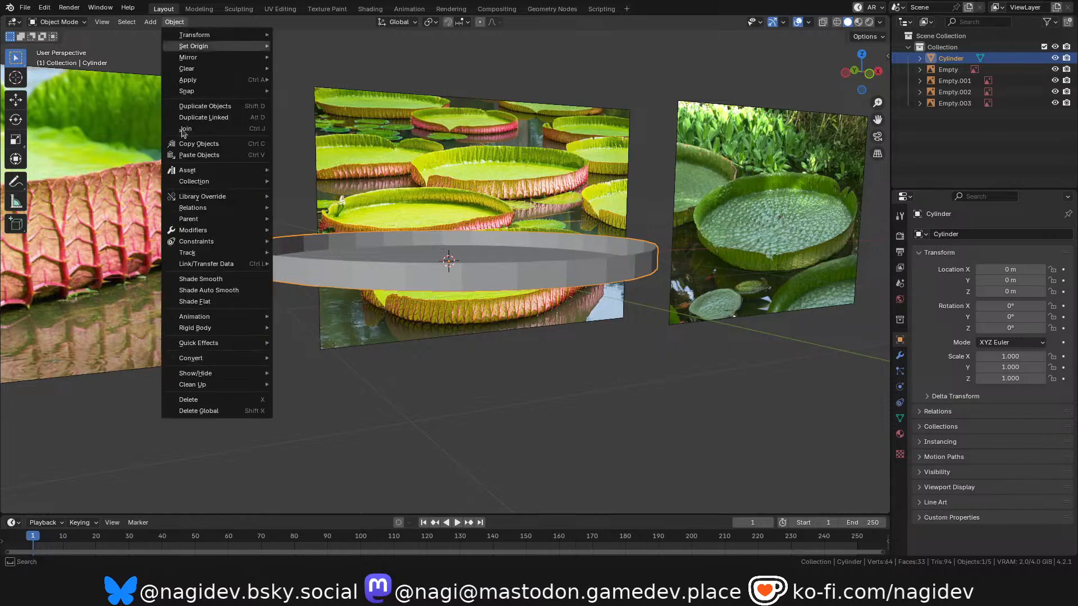
left_click(226, 286)
middle_click_drag(228, 283, 458, 292)
left_click_drag(860, 72, 787, 80)
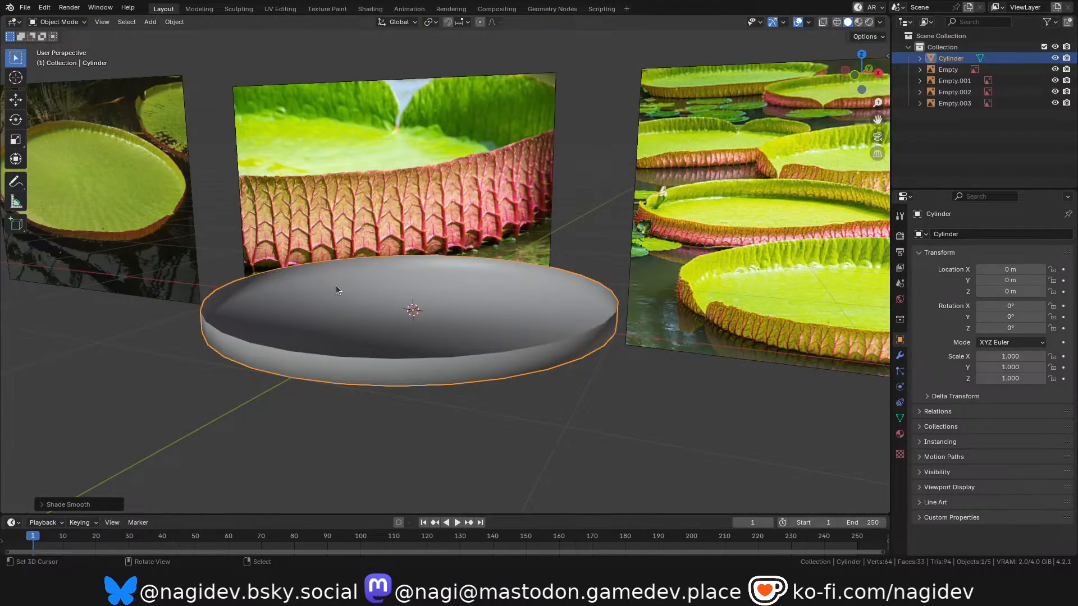
Compare the dish with the rims and surfaces of the lily pads in the reference images.
middle_click_drag(413, 265, 396, 285)
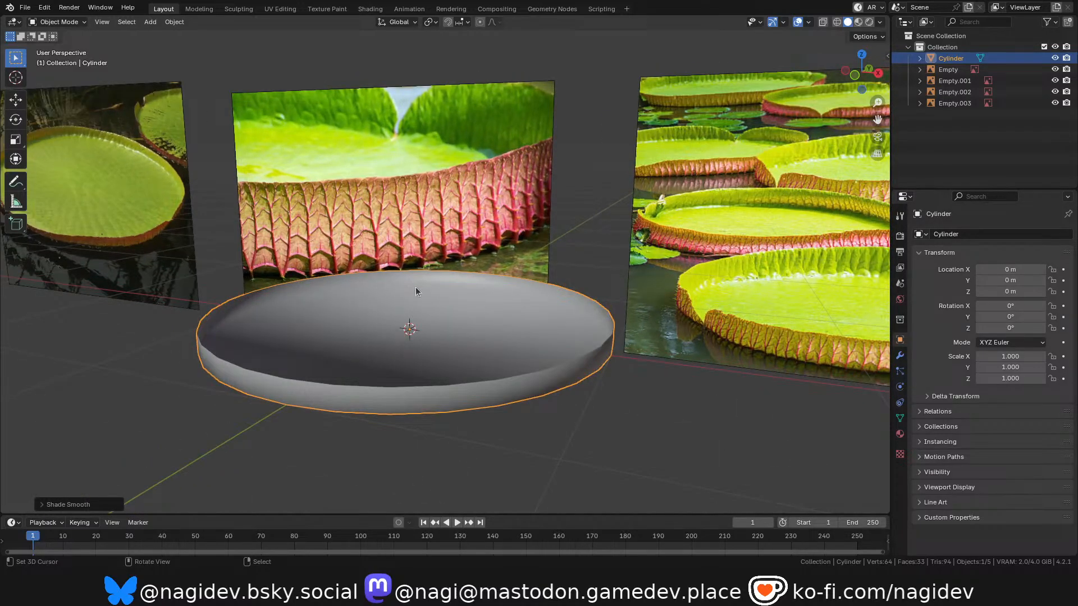
scroll(393, 304, "down", 4)
scroll(635, 299, "up", 2)
scroll(500, 288, "down", 3)
scroll(695, 270, "up", 3)
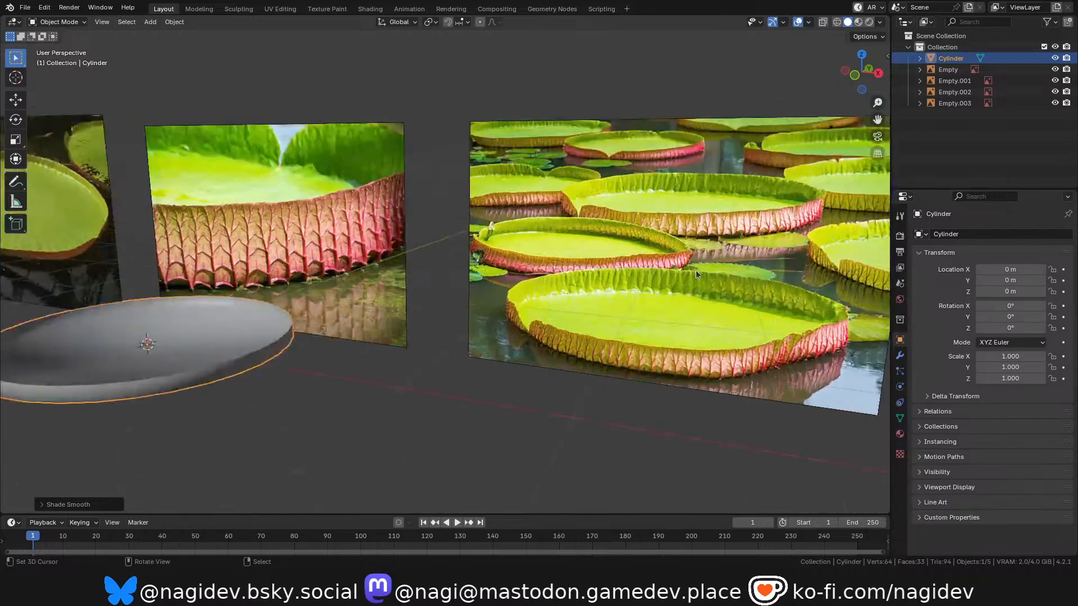
scroll(431, 348, "down", 2)
middle_click_drag(624, 329, 477, 331, "shift")
scroll(469, 293, "down", 4)
scroll(766, 294, "up", 3)
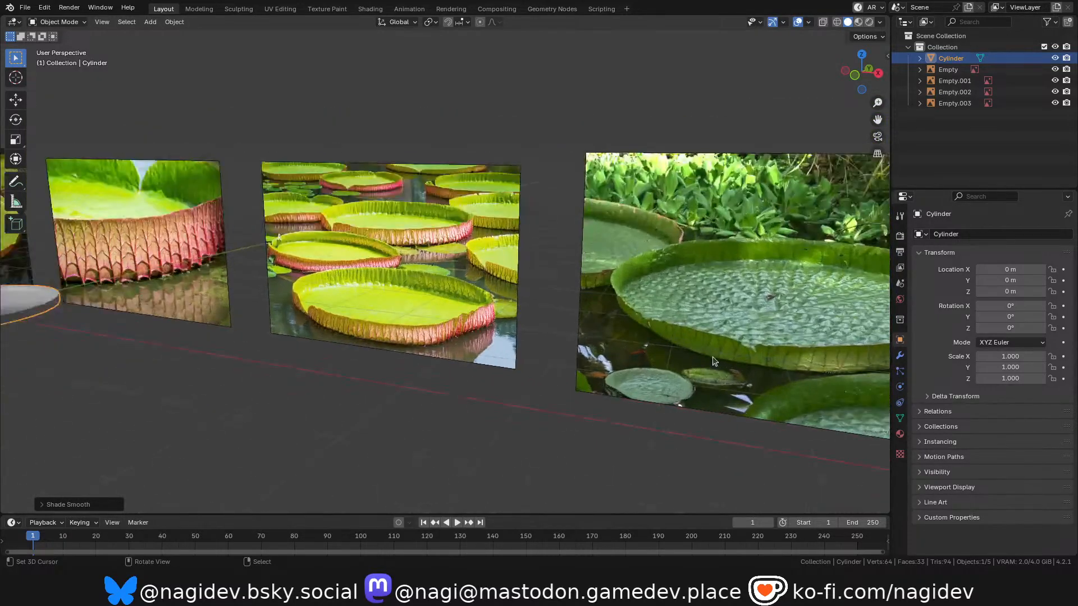
scroll(766, 294, "down", 3)
scroll(483, 306, "up", 2)
scroll(472, 309, "down", 2)
scroll(225, 319, "up", 4)
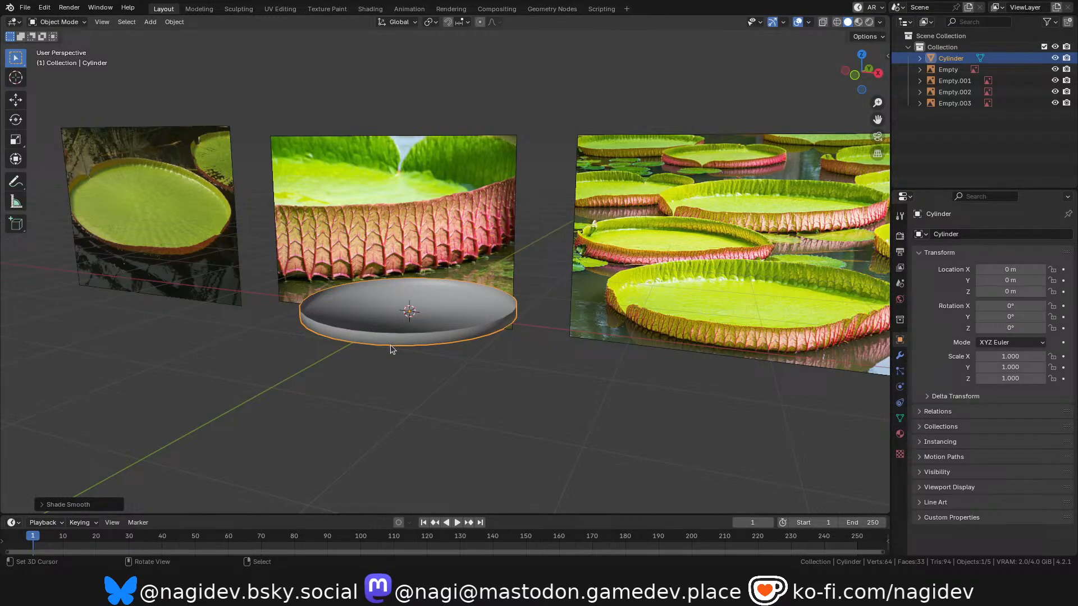
Rip the front centre vertex on the dish's upper rim in Edit Mode, keeping both vertices at the same spot.
scroll(401, 348, "up", 3)
key("Tab")
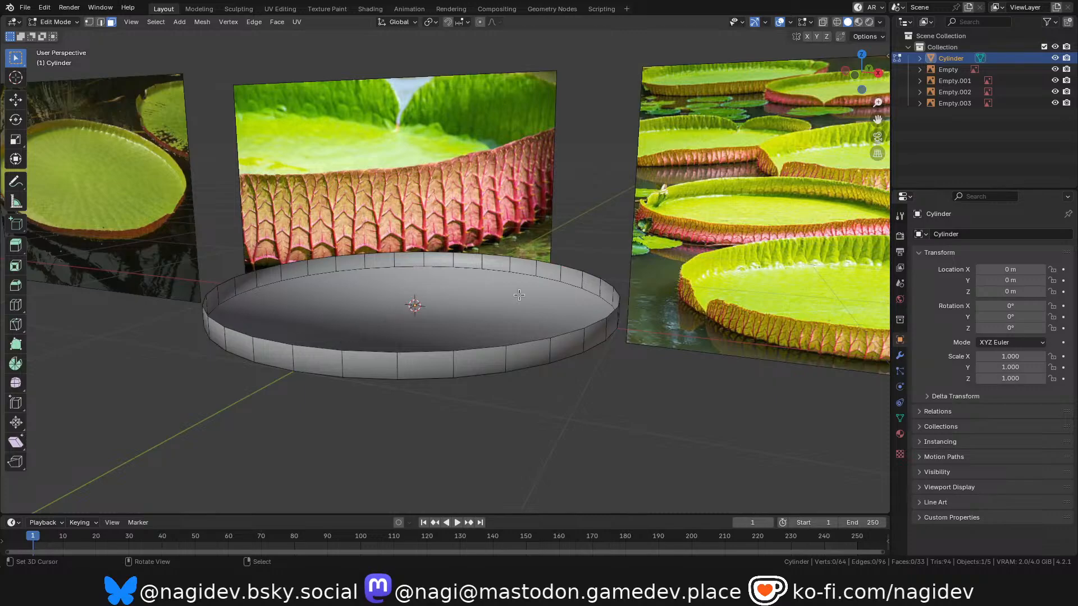
scroll(498, 305, "down", 2)
scroll(379, 324, "up", 2)
mouse_move(861, 74)
left_mouse_down()
mouse_move(842, 75)
mouse_move(865, 75)
left_mouse_up()
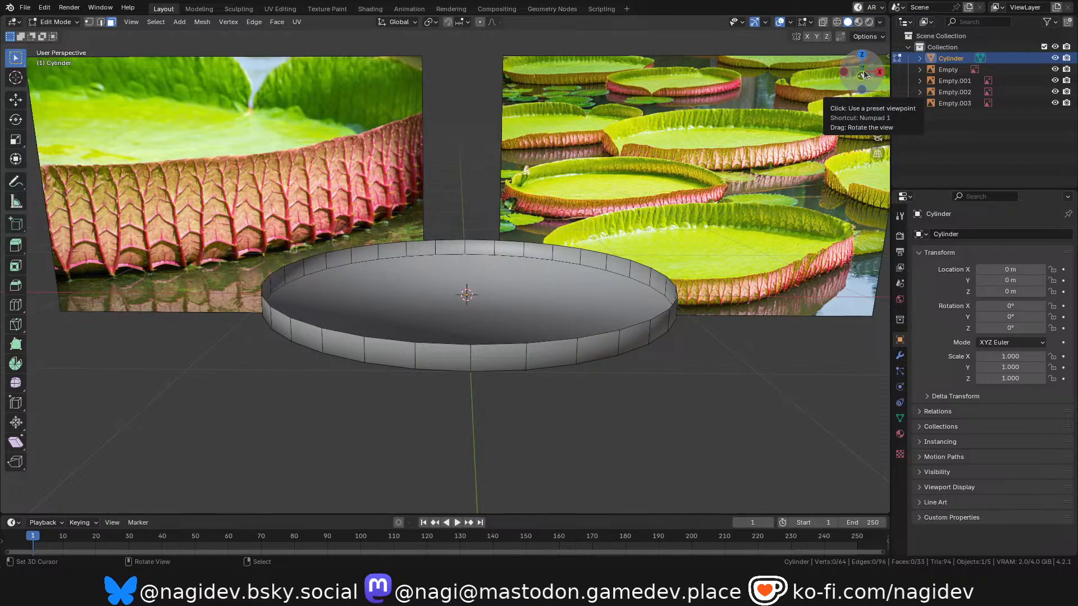
scroll(486, 364, "up", 2)
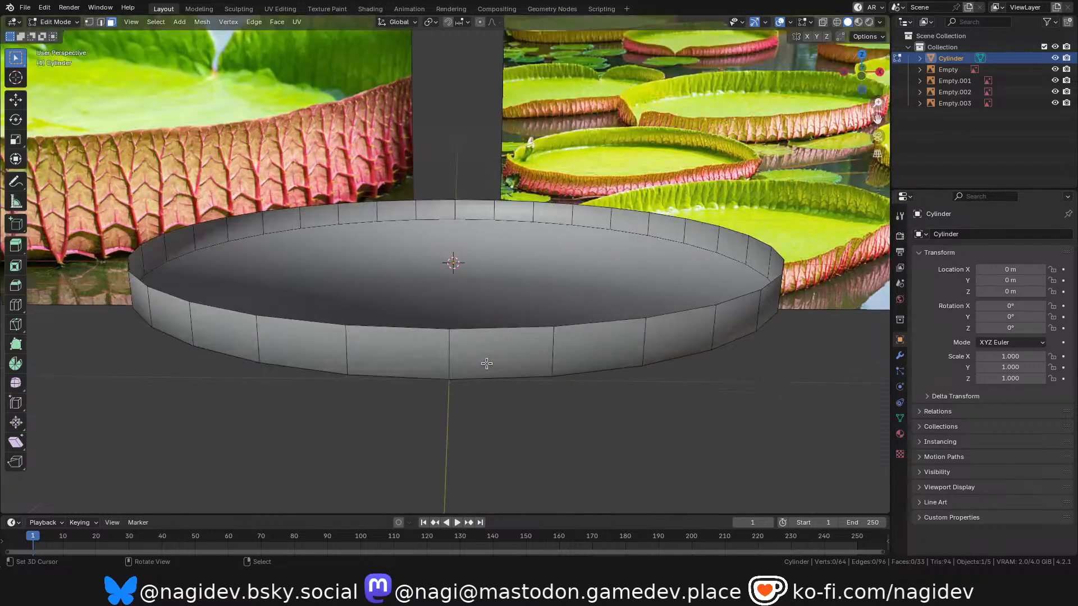
key("Tab")
key("Tab")
key("1")
left_click(452, 336)
key("v")
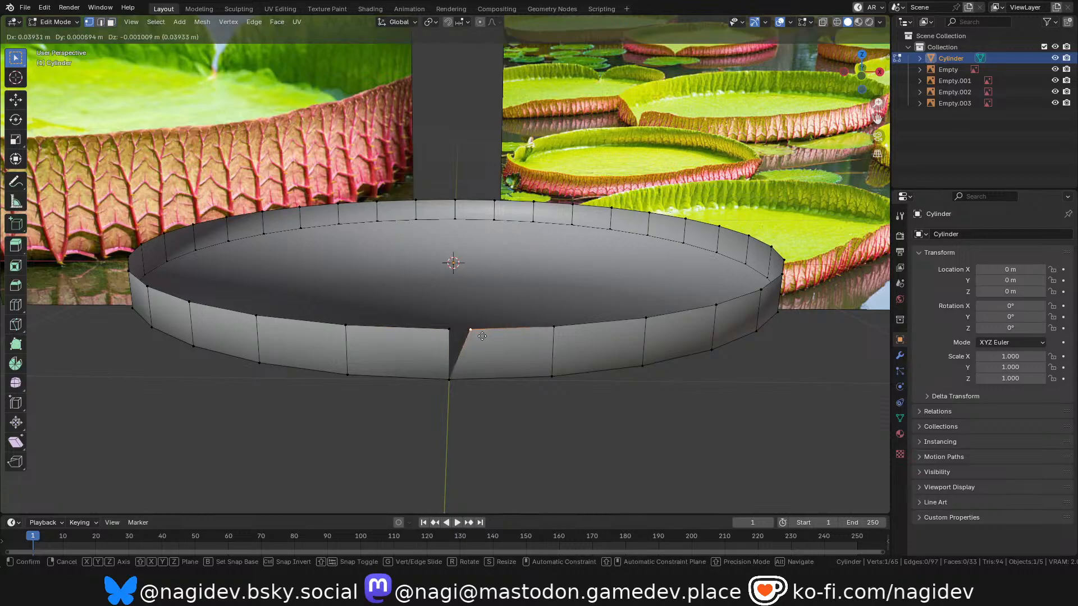
left_click(481, 337)
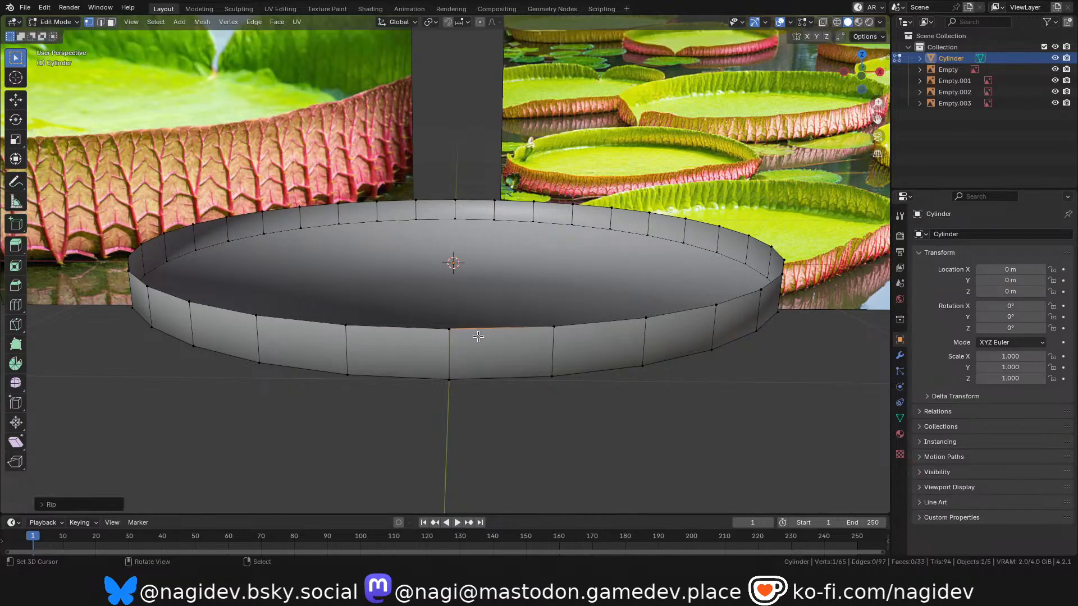
Move the ripped rim vertex 0.1 m along X in front view.
scroll(482, 343, "down", 3)
key("KP_1")
scroll(452, 301, "up", 5)
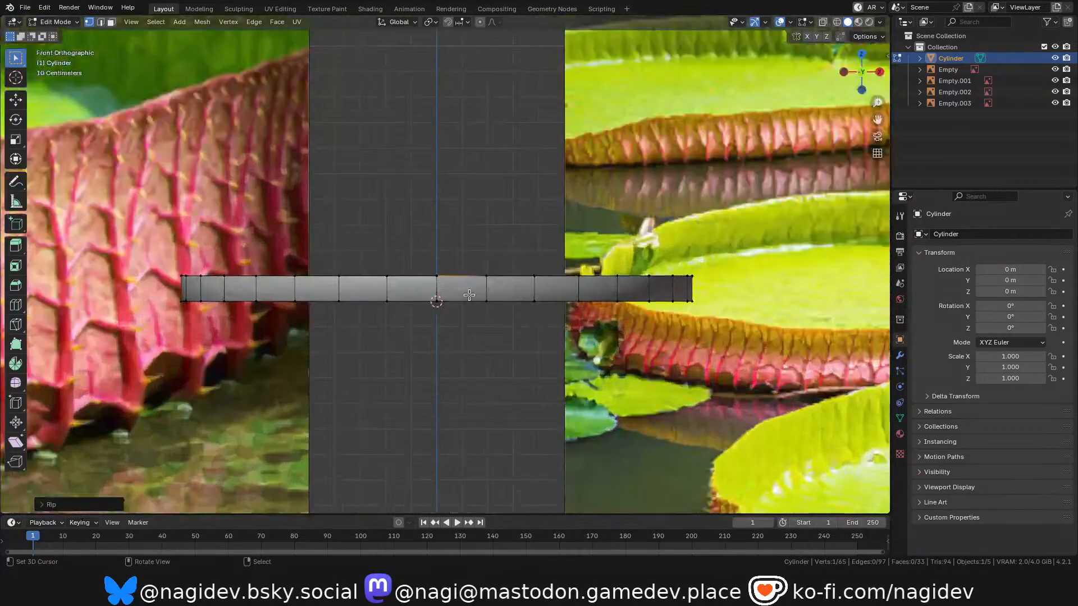
key("g")
key("x")
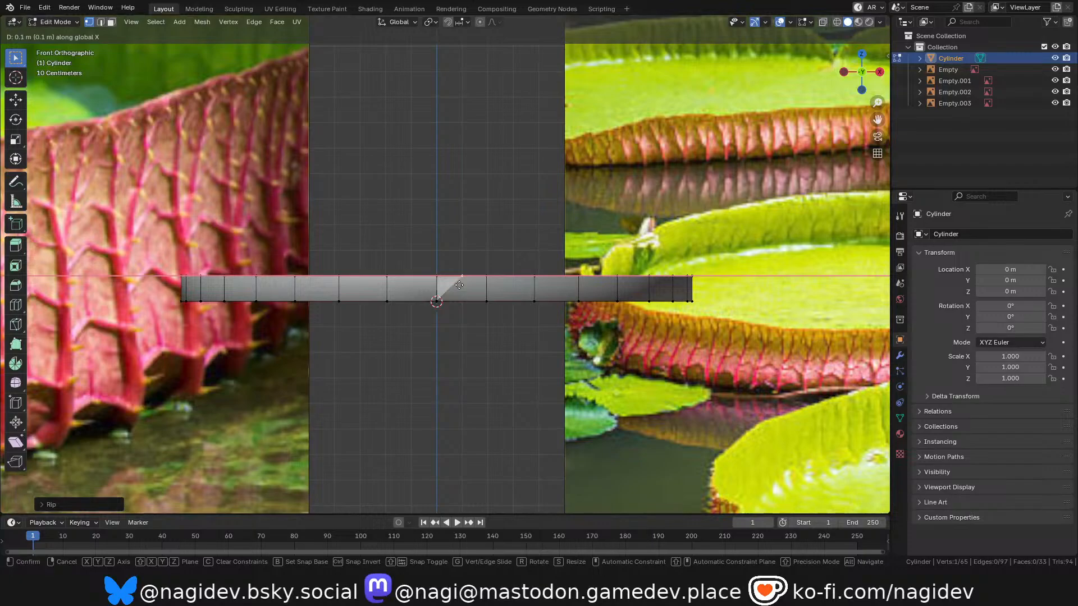
left_click(459, 285)
Move the other half of the split rim vertex along negative X to open a V-shaped notch.
left_click(435, 280)
key("g")
key("x")
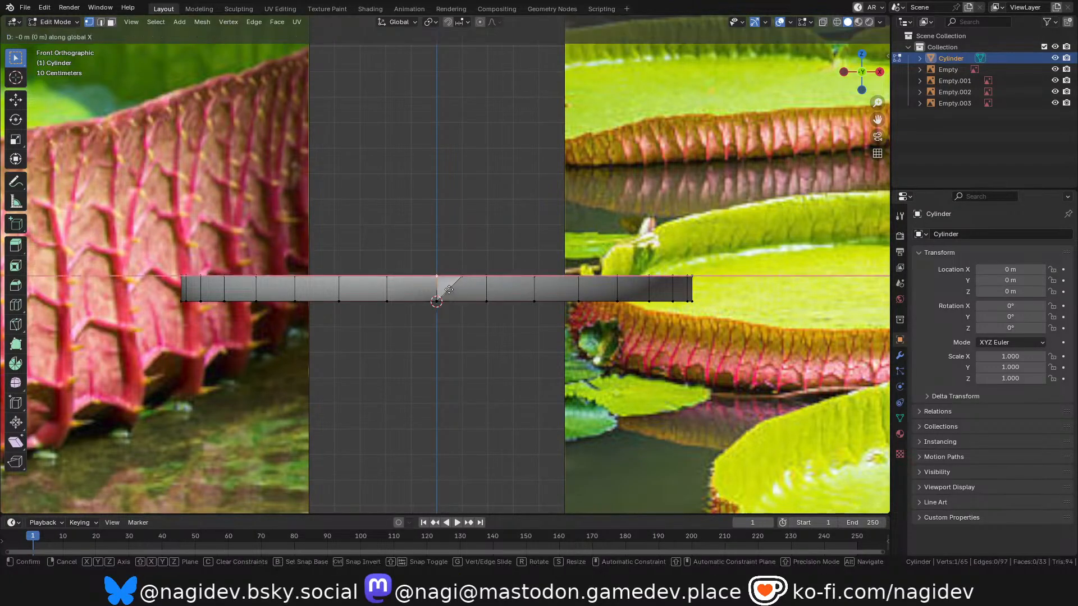
left_click(425, 295)
Compare the notched dish with the rim gaps and leaf surfaces in the lily pad reference images.
scroll(440, 327, "down", 3)
left_click_drag(863, 73, 829, 101)
scroll(562, 247, "down", 5)
scroll(545, 281, "up", 2)
scroll(531, 314, "down", 3)
scroll(730, 277, "up", 5)
scroll(731, 277, "down", 4)
scroll(825, 206, "up", 3)
scroll(825, 206, "down", 5)
scroll(789, 258, "up", 6)
scroll(790, 258, "down", 7)
scroll(203, 197, "up", 8)
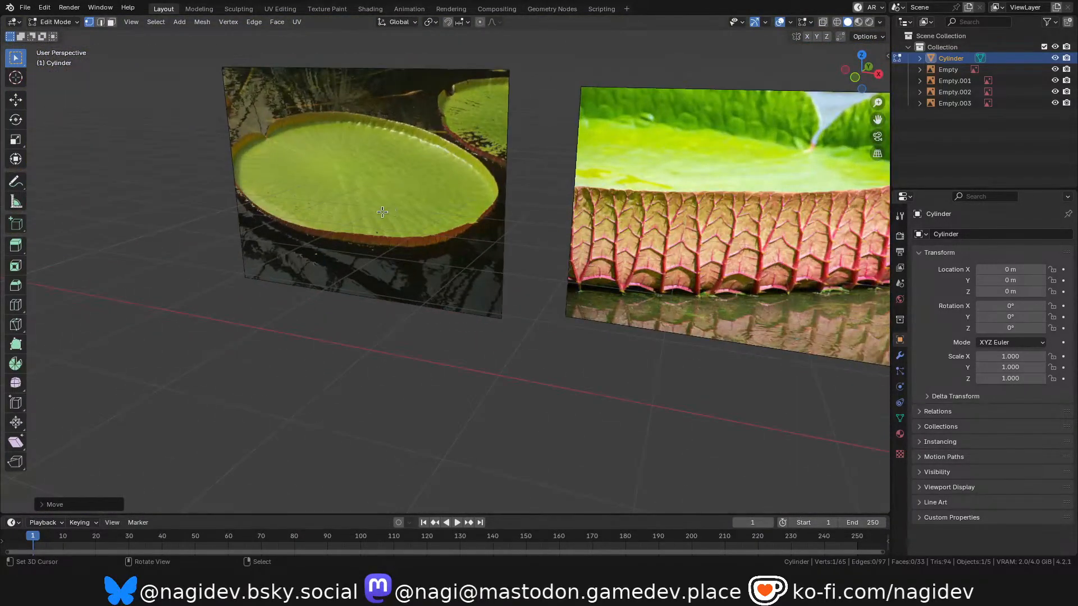
scroll(315, 202, "down", 6)
scroll(645, 248, "up", 4)
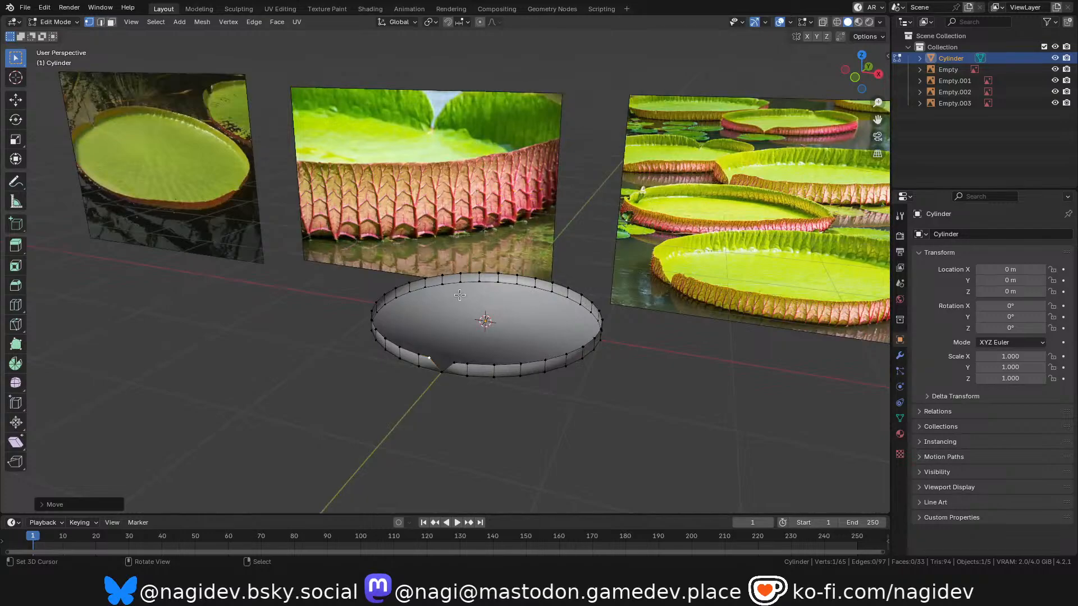
scroll(460, 295, "down", 2)
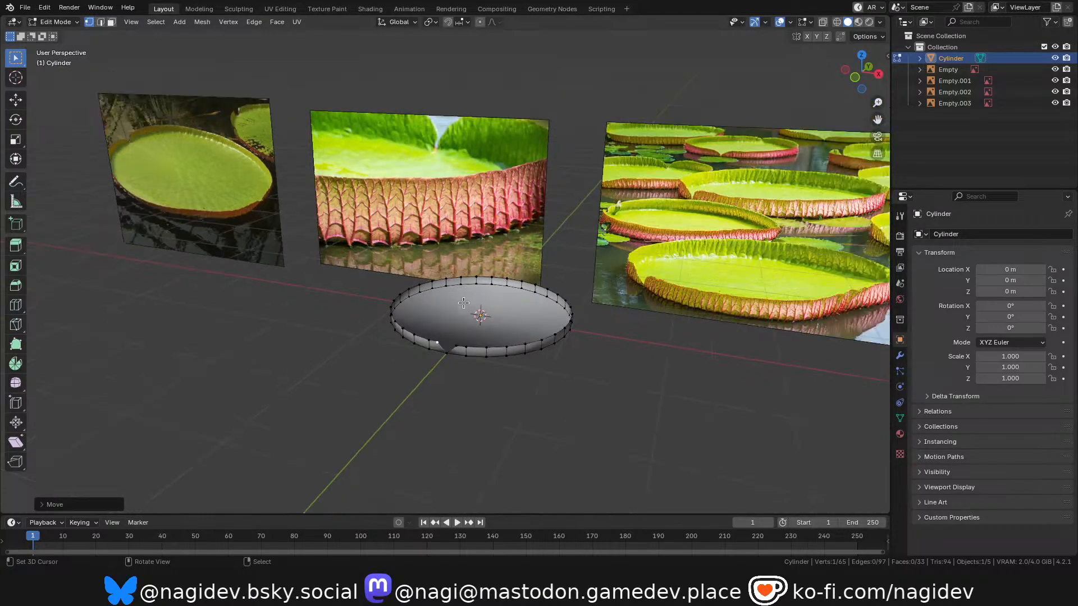
scroll(459, 356, "down", 3)
scroll(534, 325, "up", 3)
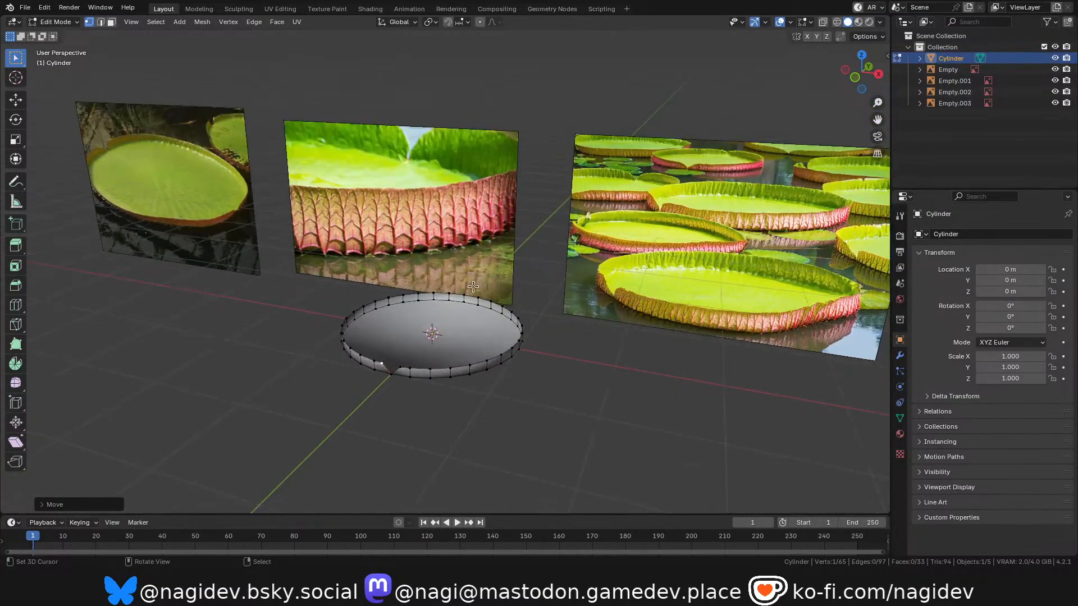
scroll(590, 309, "down", 5)
scroll(642, 292, "up", 2)
scroll(642, 291, "up", 2)
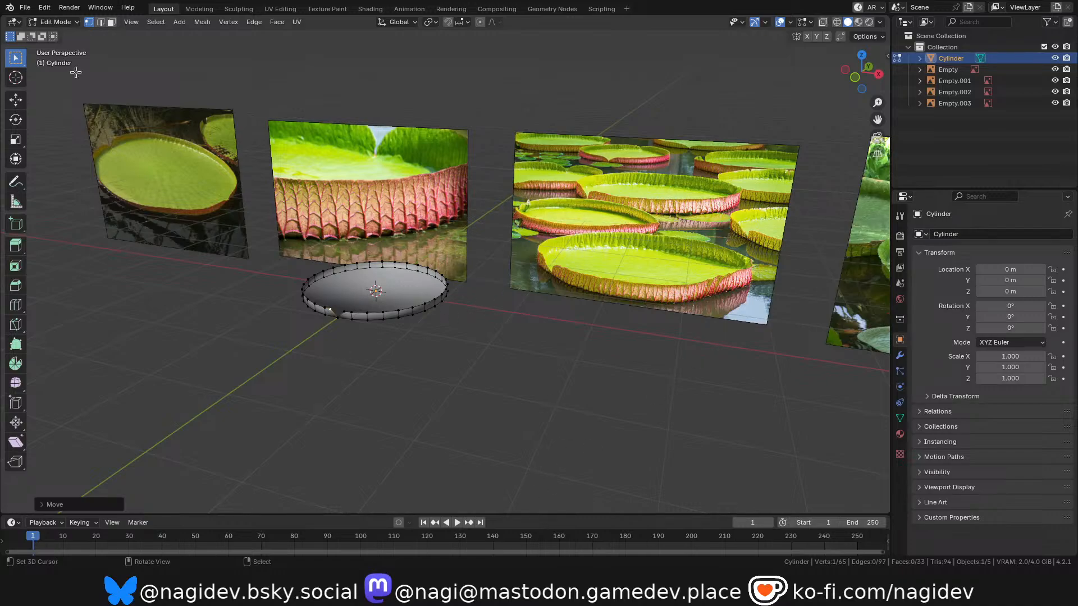
Leave Edit Mode and add the photo of the giant lily pad's ribbed underside as a reference image.
key("shift+a")
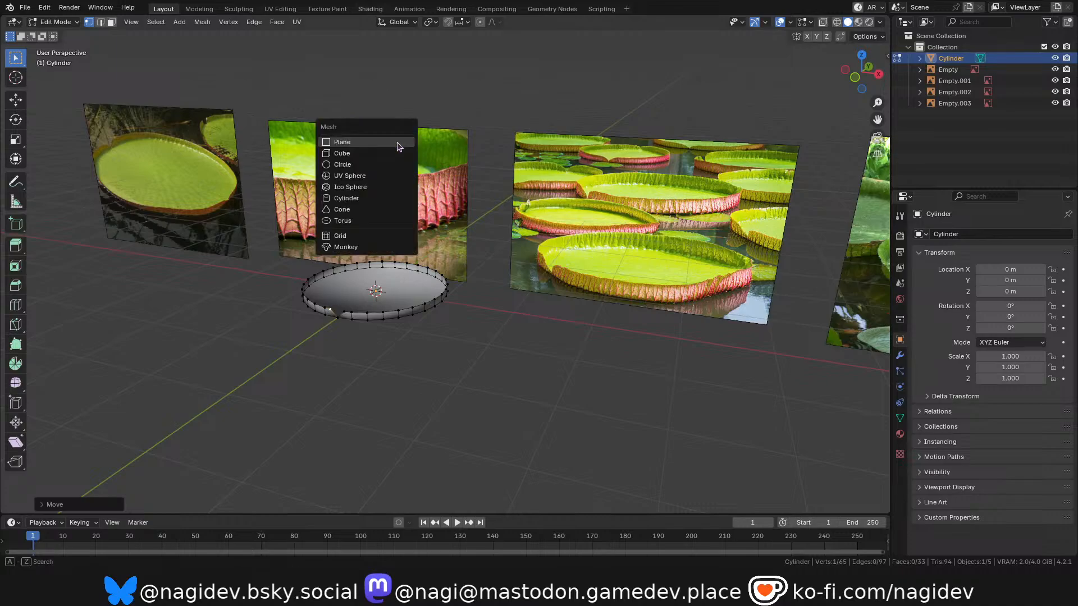
key("Tab")
key("shift+a")
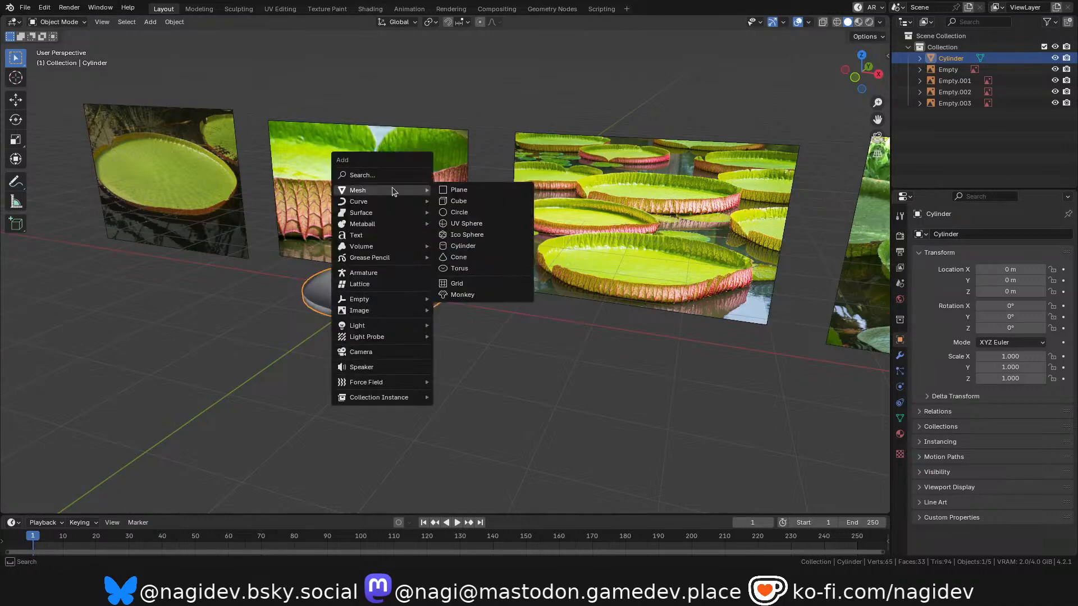
mouse_move(392, 313)
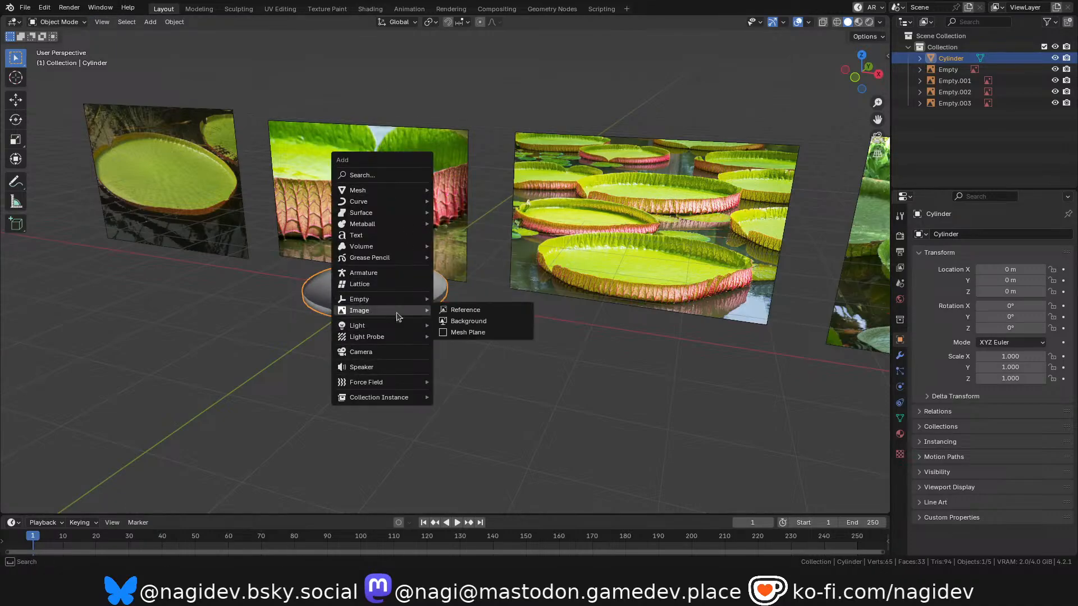
left_click(496, 310)
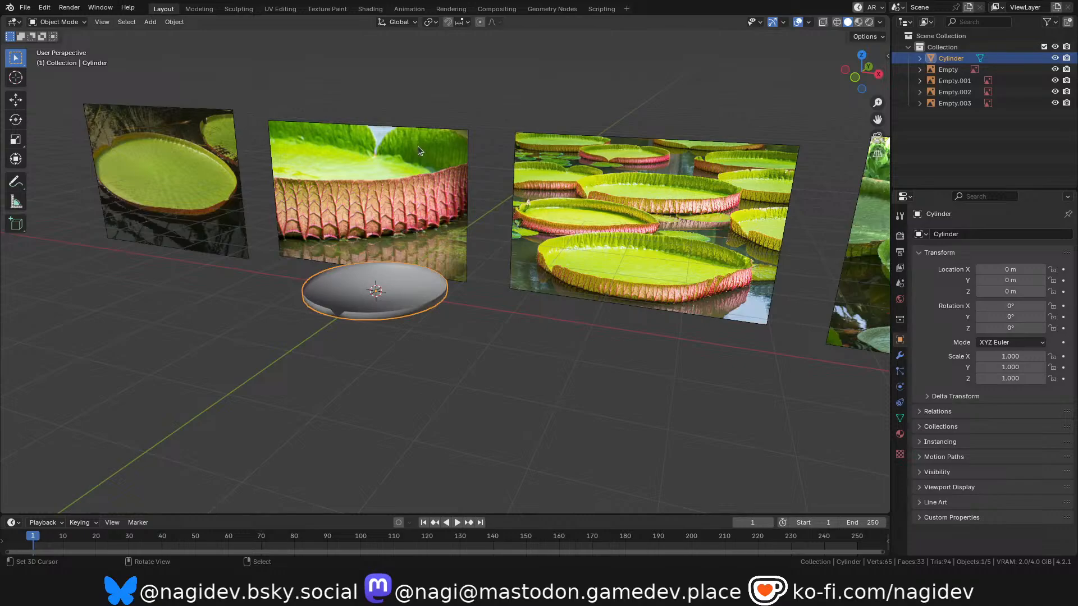
double_click(381, 458)
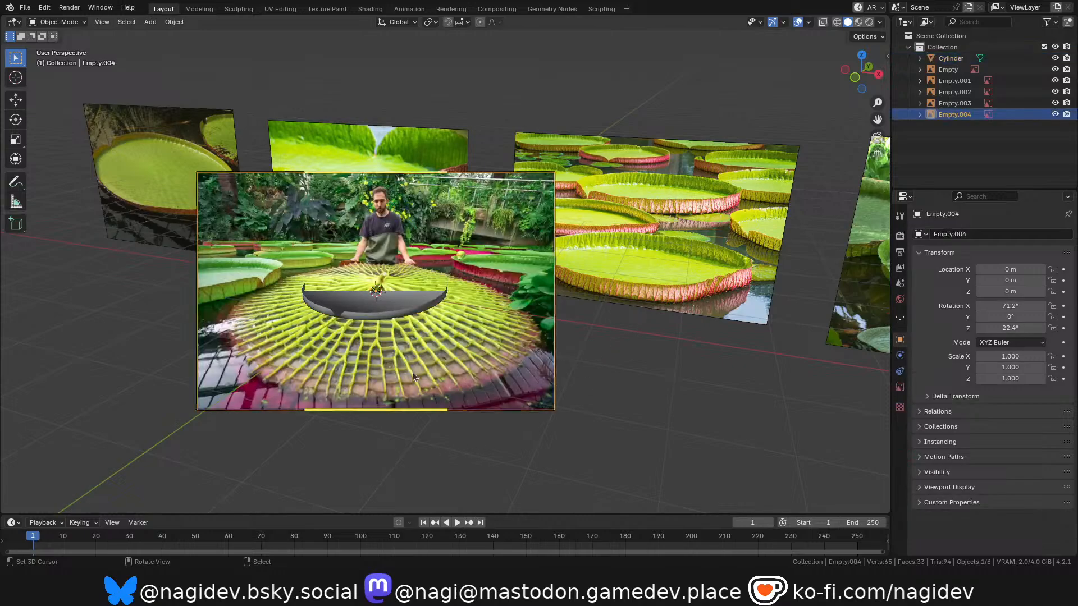
Clear the new reference image's rotation, turn it 90° about X, and move it 5 m along Y.
key("alt+r")
type("rx90")
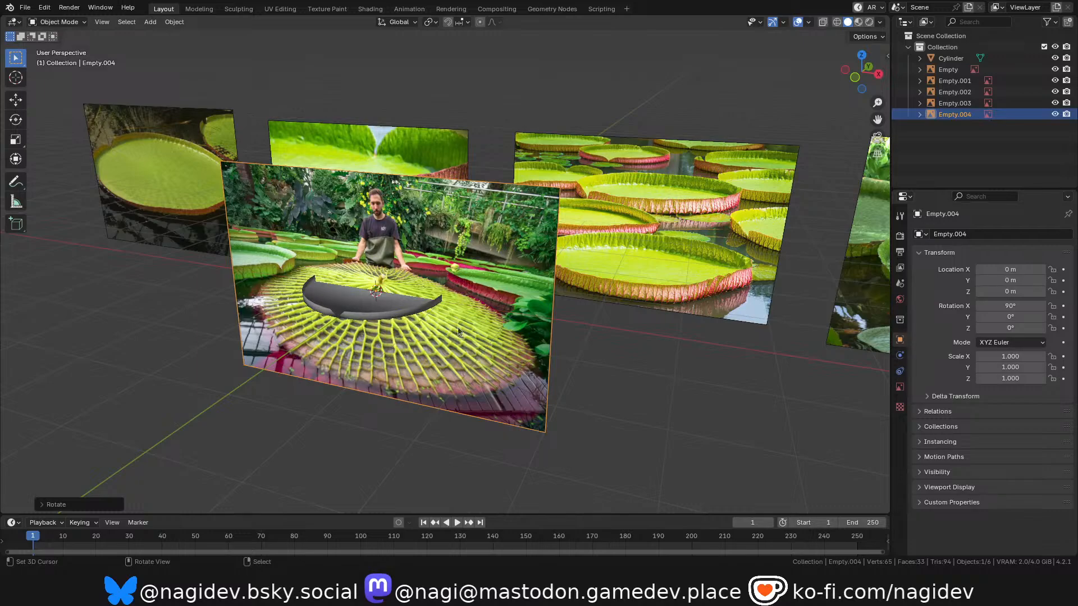
key("g")
key("y")
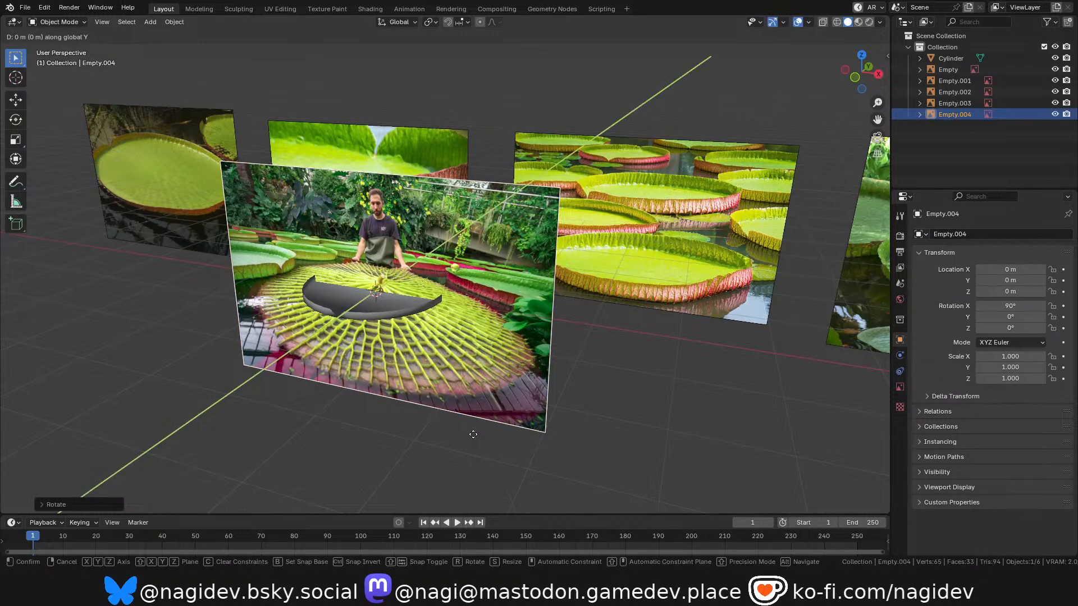
key("5")
key("Return")
Select the two reference images on the positive X side and move them along X clear of the new underside image.
scroll(495, 255, "down", 3)
scroll(541, 228, "up", 2)
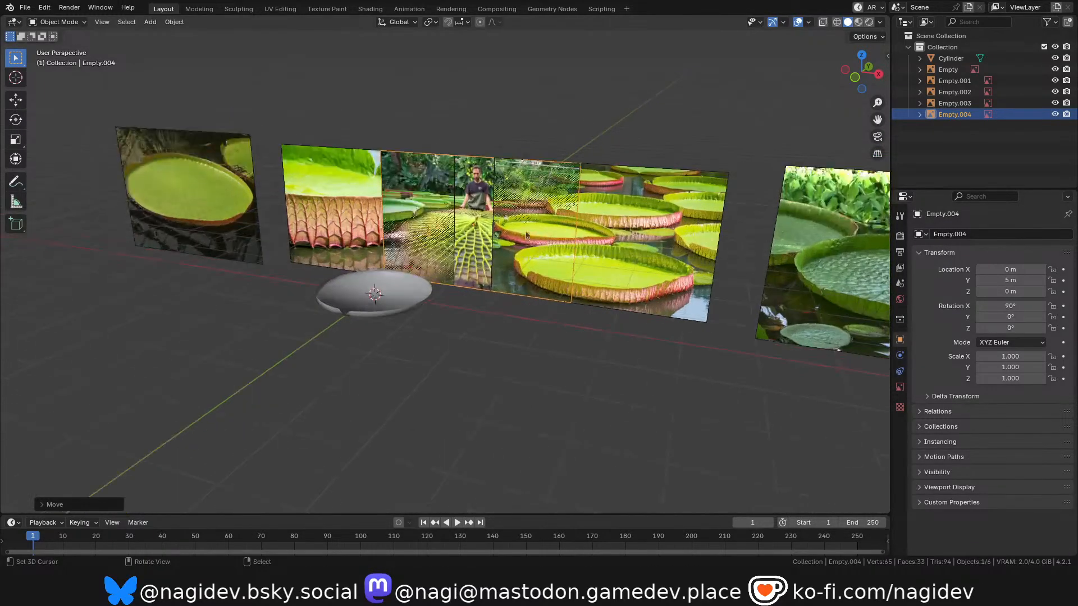
right_click(634, 207)
scroll(673, 230, "down", 2)
middle_click_drag(786, 279, 585, 258, "shift")
right_click(594, 233, "shift")
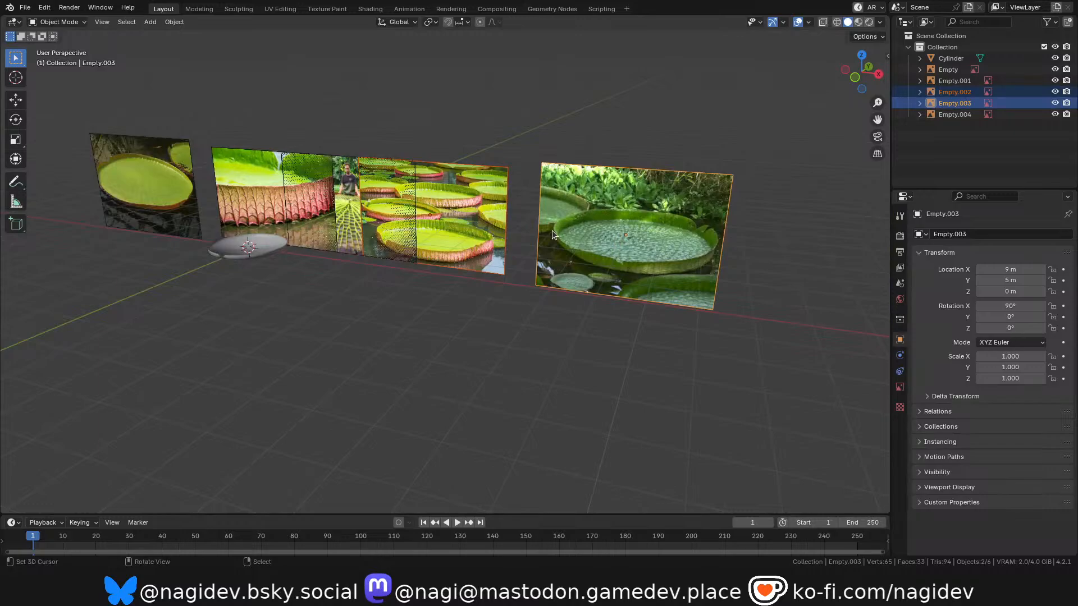
key("g")
key("x")
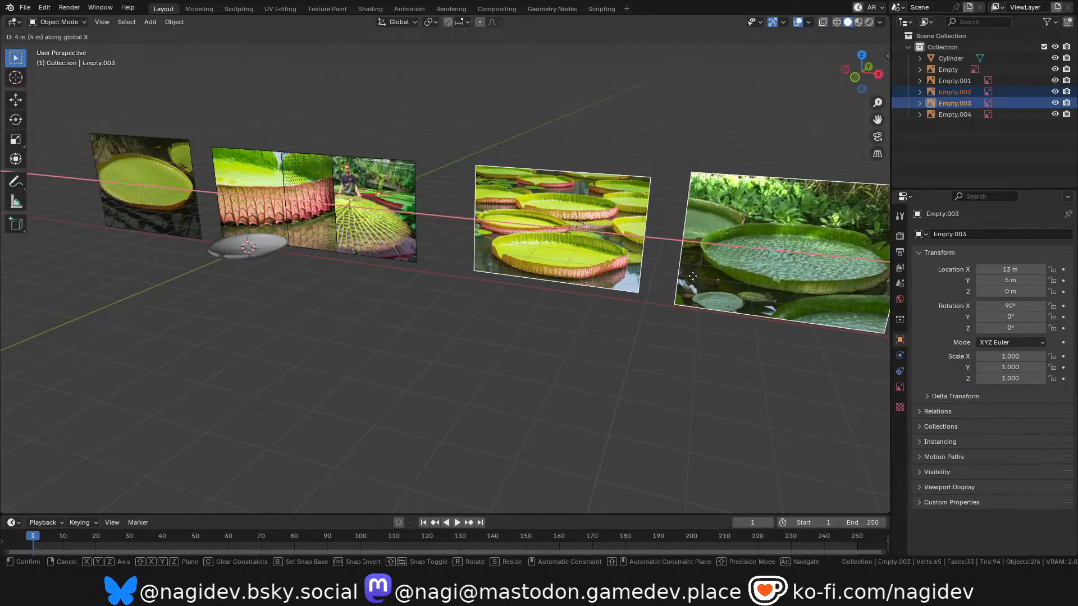
left_click(676, 273, "ctrl")
Move the two reference images on the negative X side 3 m along negative X, away from the underside image.
scroll(649, 252, "down", 2)
scroll(363, 222, "up", 2)
right_click(382, 205)
right_click(268, 191, "shift")
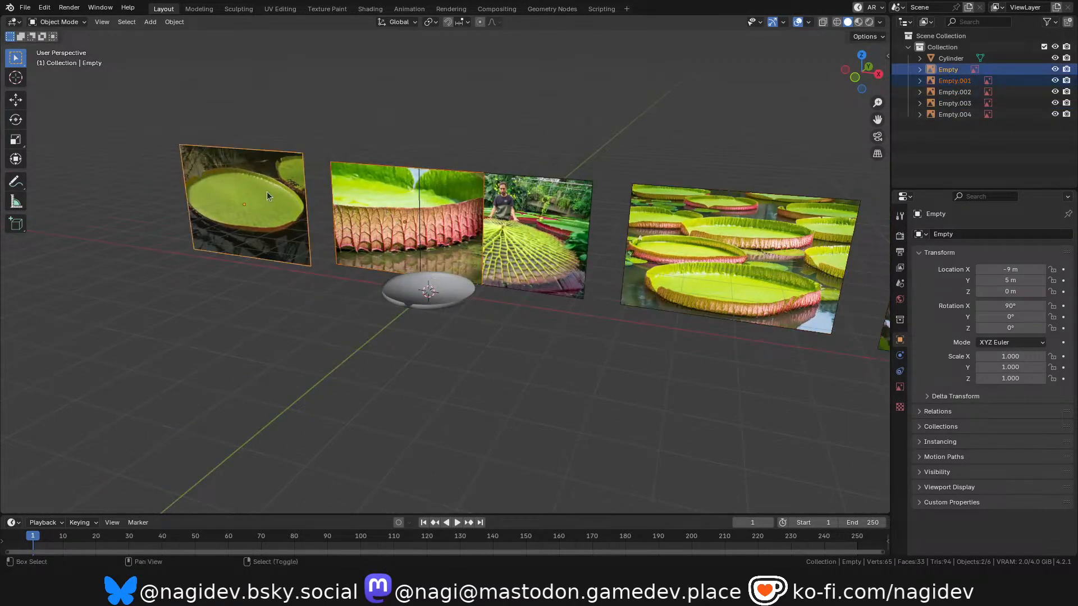
key("g")
key("x")
left_click(499, 270, "ctrl")
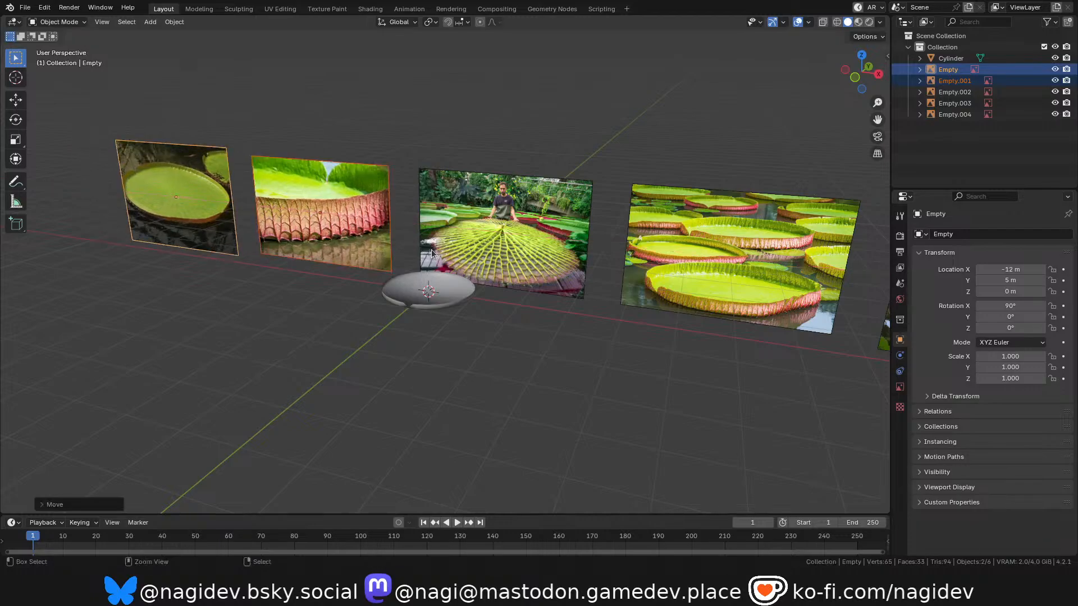
Examine the radiating ribs in the leaf-underside reference image and select the dish to compare it with them.
scroll(509, 264, "up", 5)
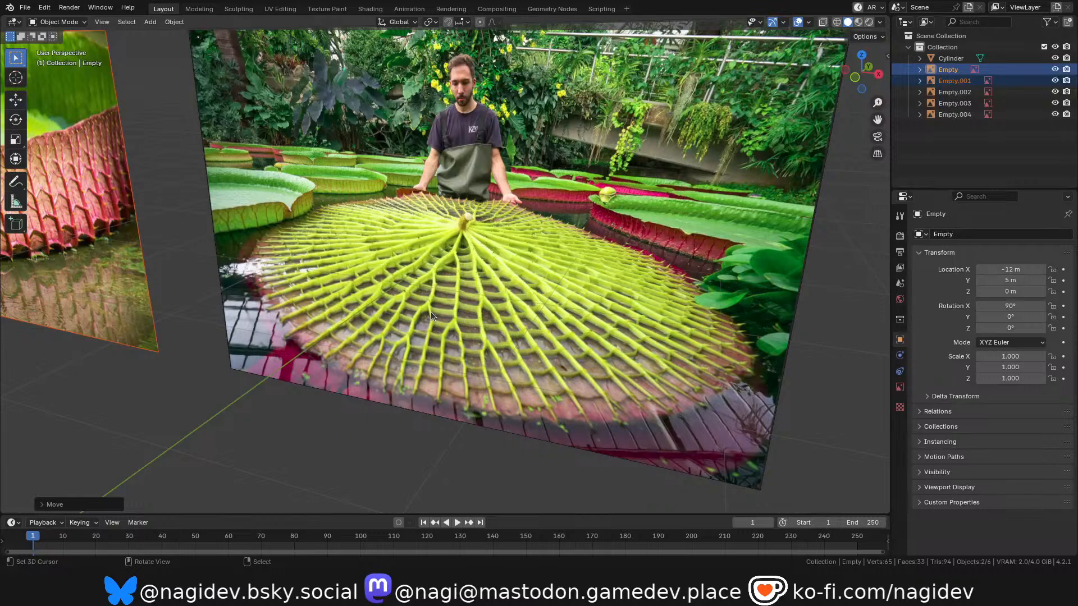
scroll(433, 317, "down", 6)
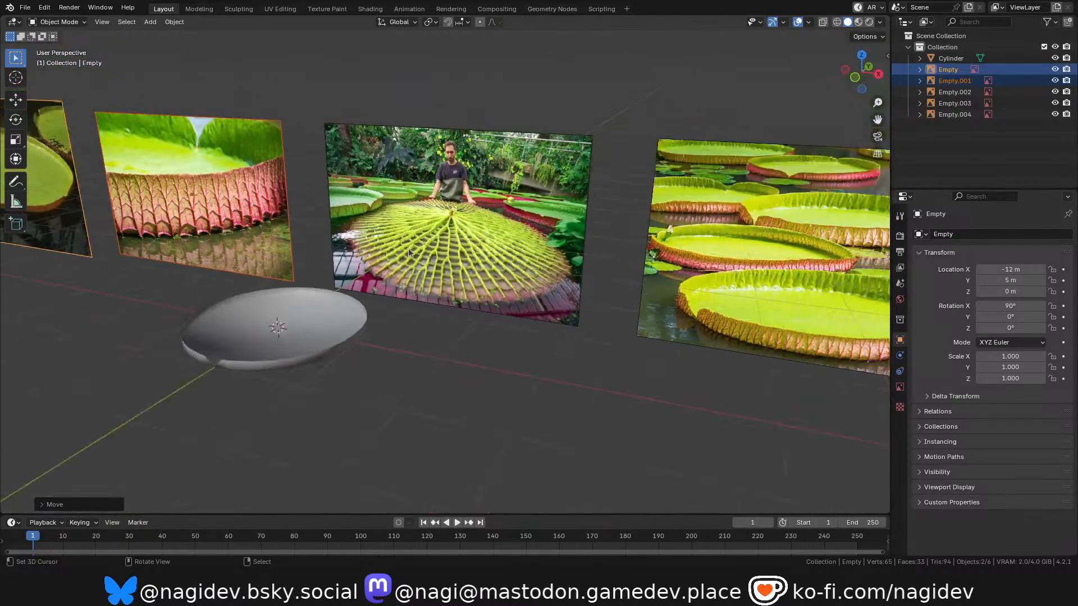
scroll(180, 366, "up", 4)
scroll(368, 285, "down", 4)
scroll(360, 278, "up", 3)
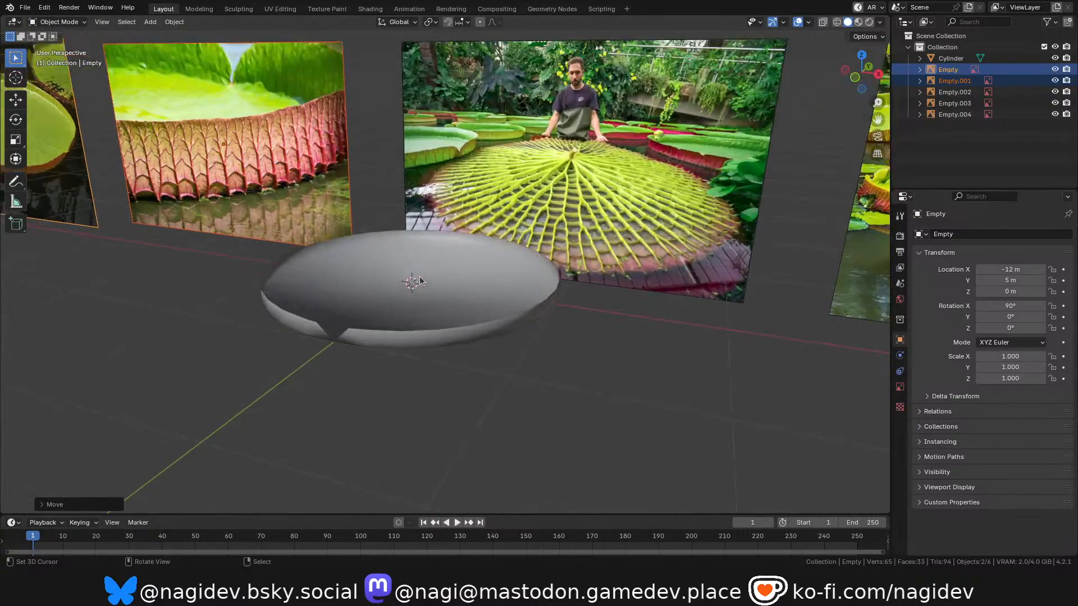
left_click(420, 281)
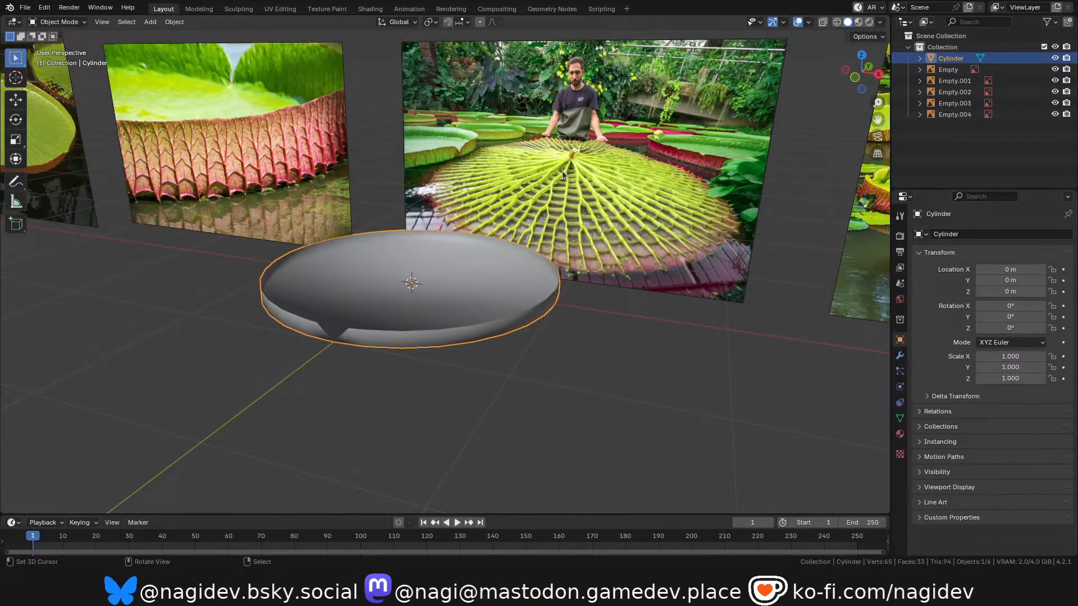
scroll(562, 170, "up", 4)
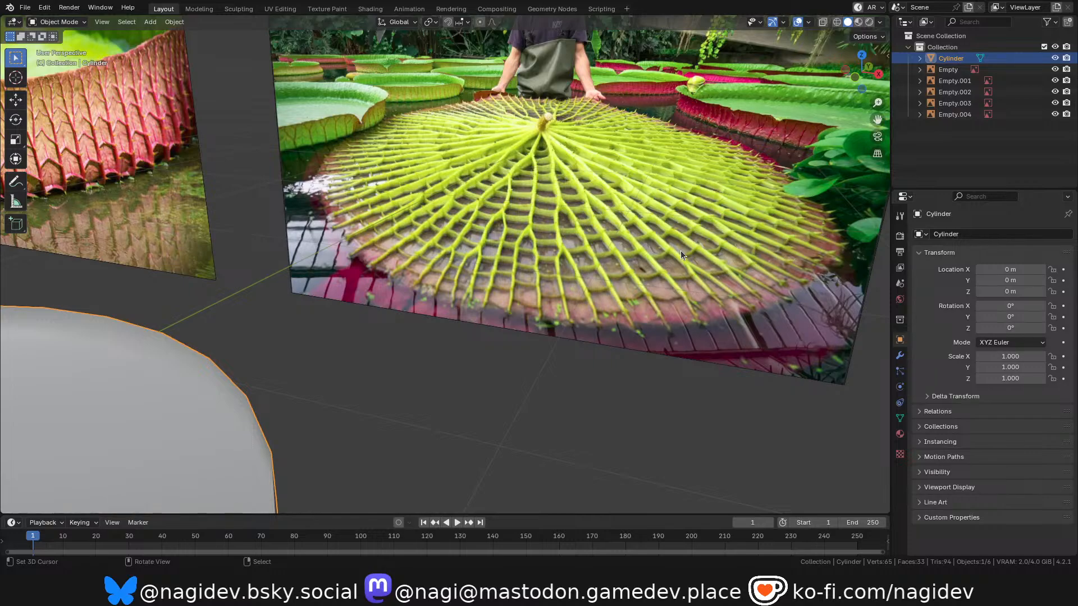
scroll(692, 302, "down", 5)
scroll(436, 394, "up", 4)
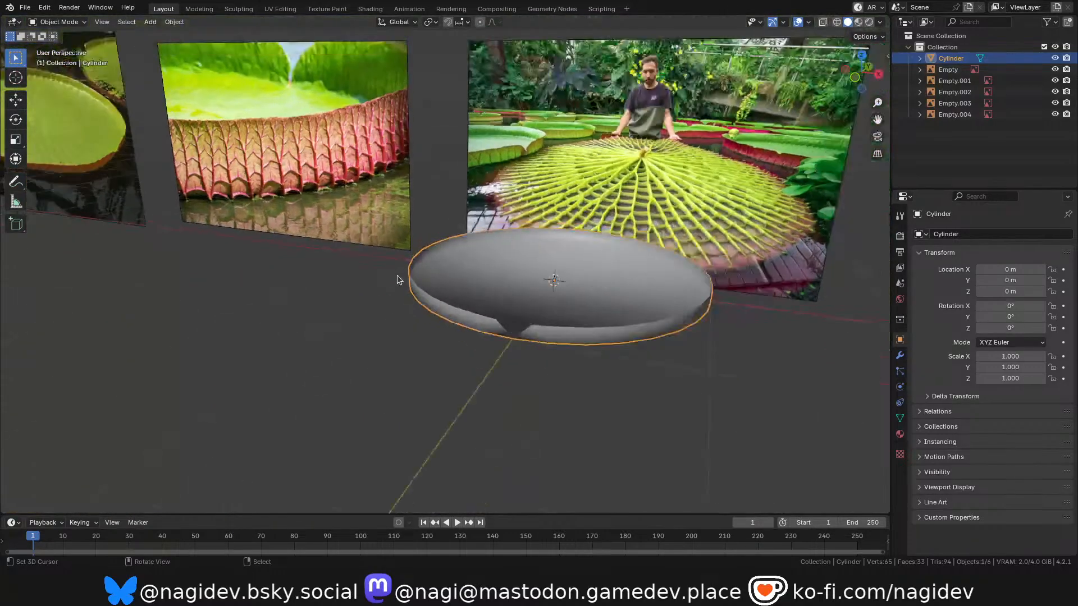
Mark the edge loop between the dish's floor and wall as sharp in Edit Mode, returning to Object Mode.
middle_click_drag(483, 270, 416, 272, "shift")
key("Tab")
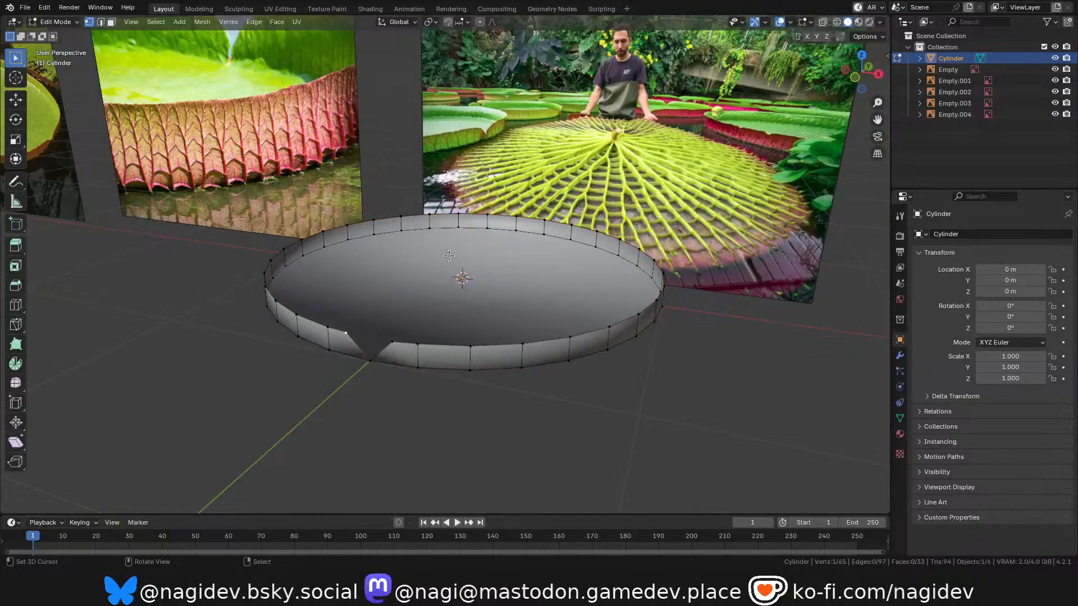
scroll(432, 278, "up", 2)
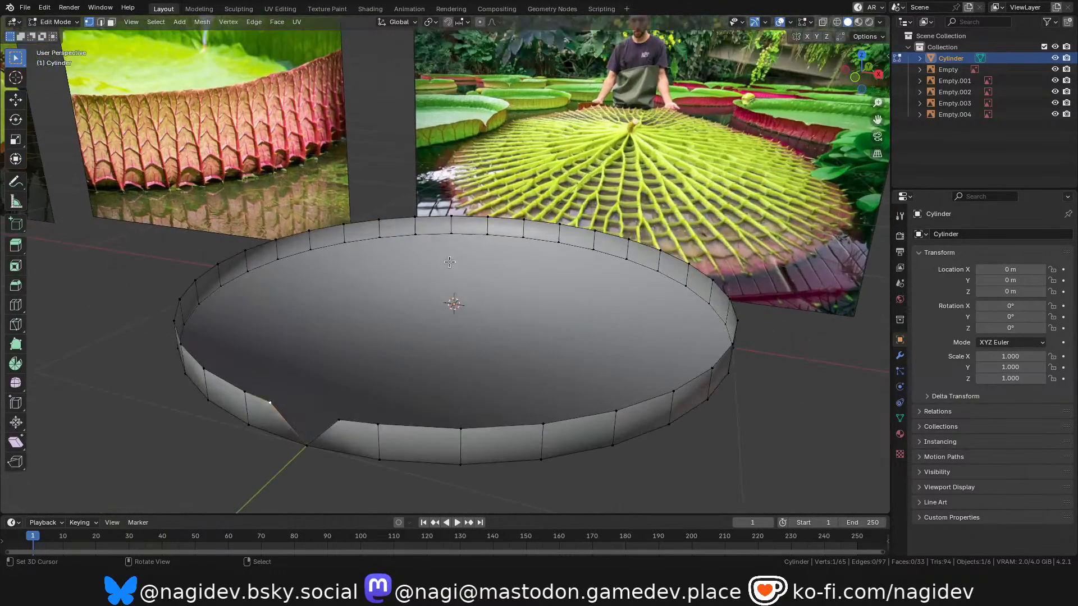
left_click(430, 236, "alt")
key("2")
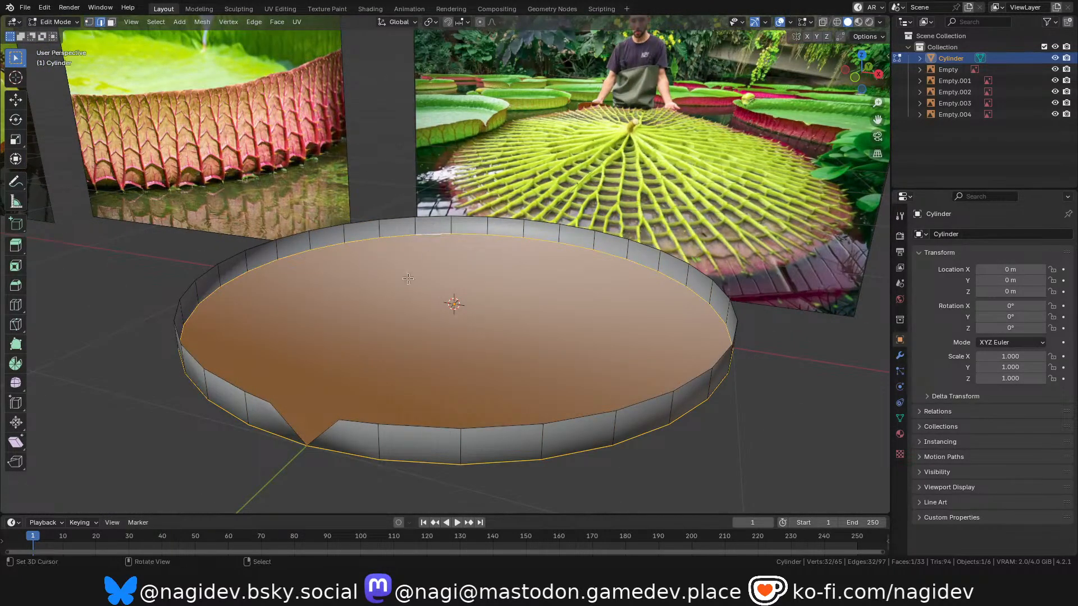
key("ctrl+e")
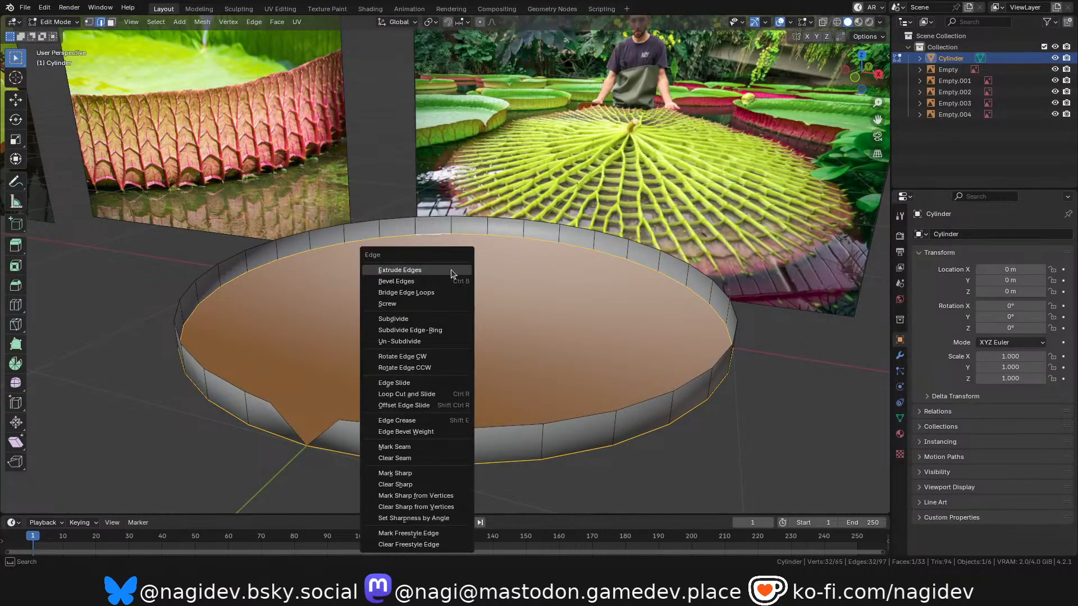
left_click(413, 477)
key("Tab")
scroll(444, 357, "down", 2)
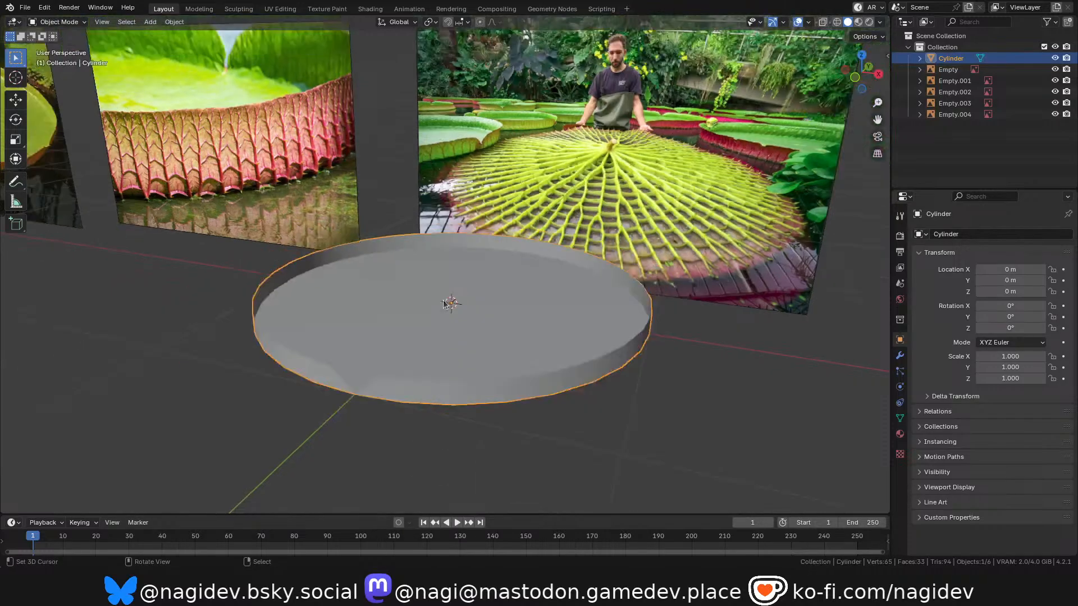
Compare the dish's sharp transition between floor and wall with the rims in the lily pad reference images.
middle_click_drag(475, 329, 497, 315)
left_click_drag(863, 80, 784, 201)
scroll(464, 309, "down", 4)
scroll(736, 236, "up", 5)
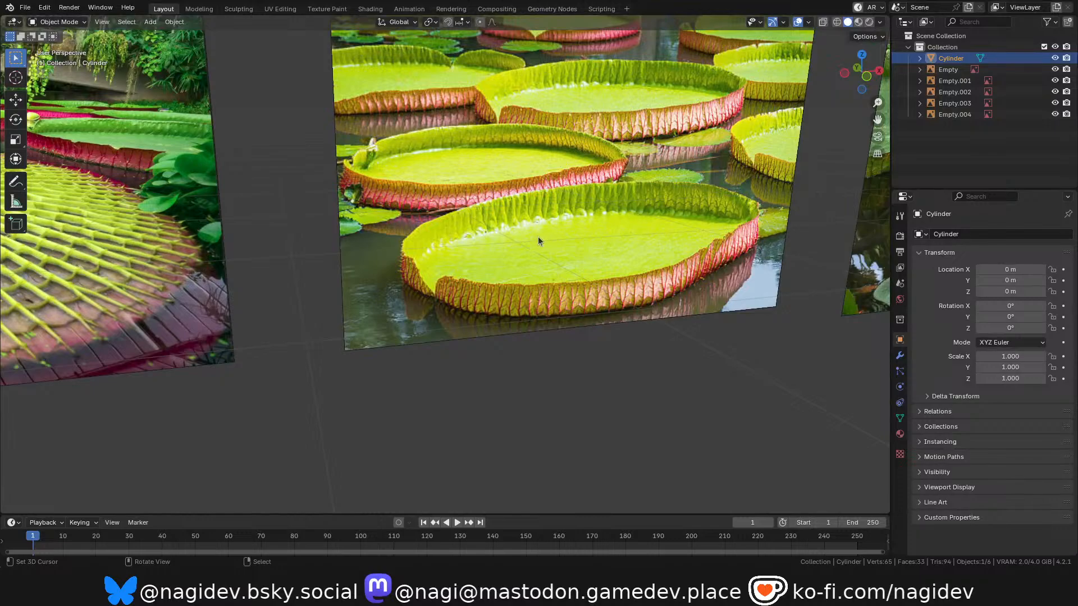
scroll(558, 213, "down", 6)
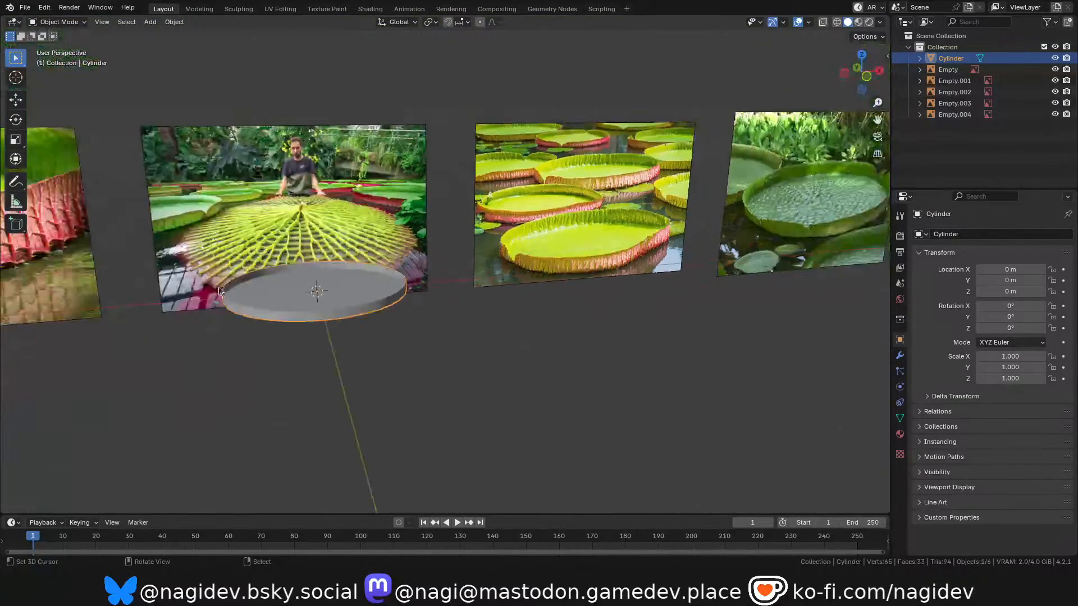
scroll(369, 293, "up", 4)
key("Tab")
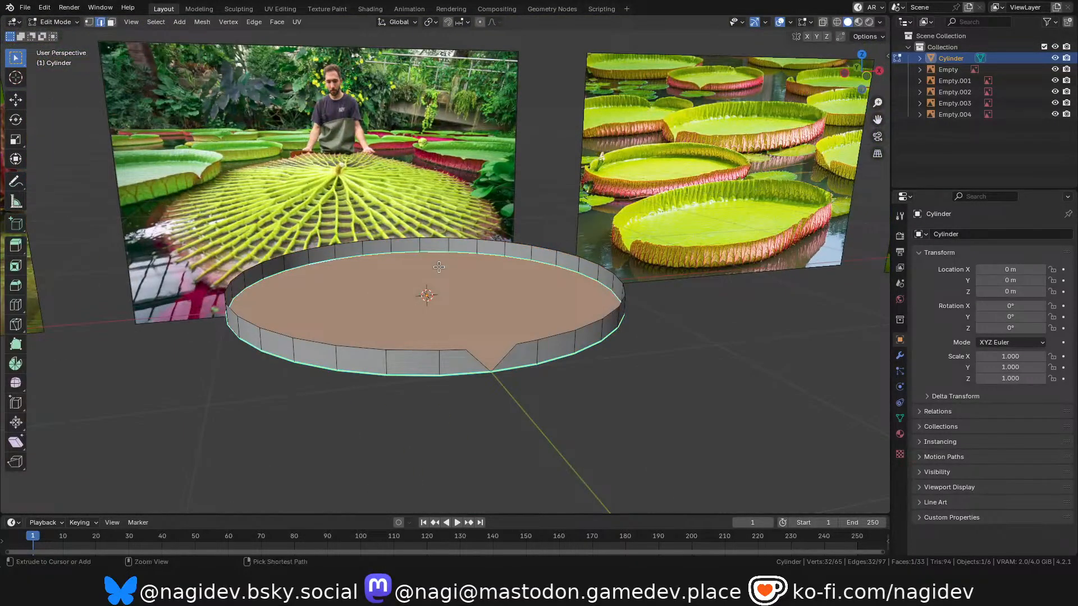
key("Tab")
scroll(441, 267, "up", 4)
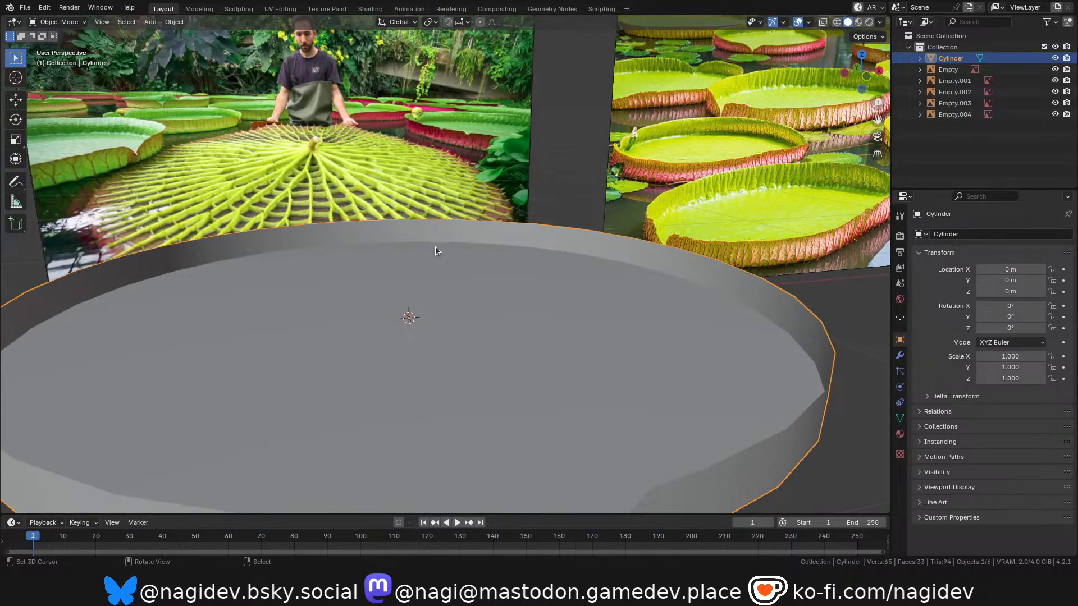
scroll(436, 246, "down", 6)
scroll(445, 265, "up", 2)
Clear the sharp marking from the dish's floor edge loop and bevel the loop about 0.026 m with one segment.
key("Tab")
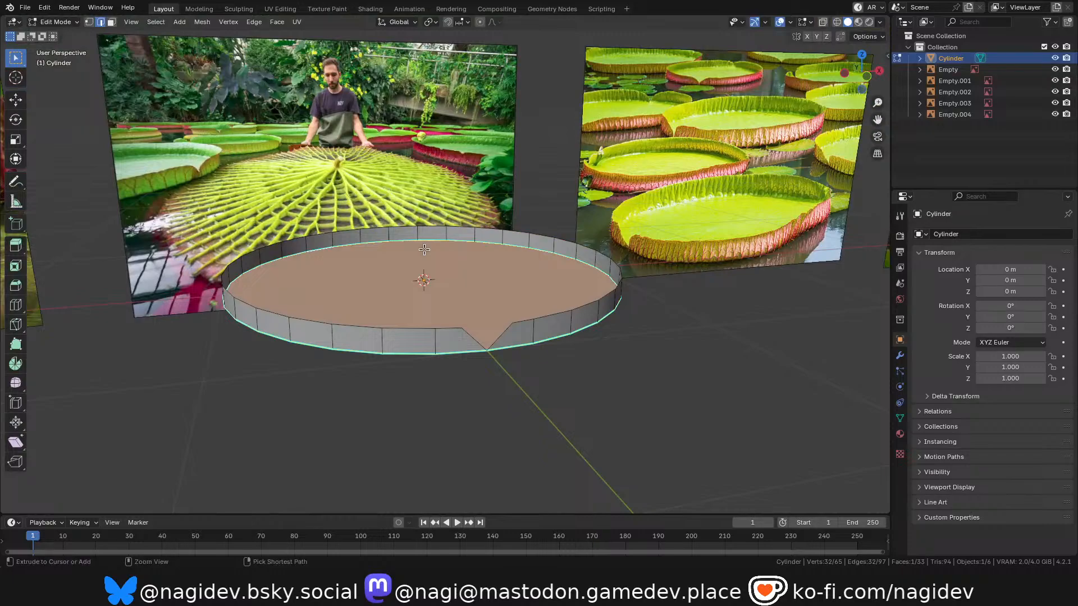
key("ctrl+e")
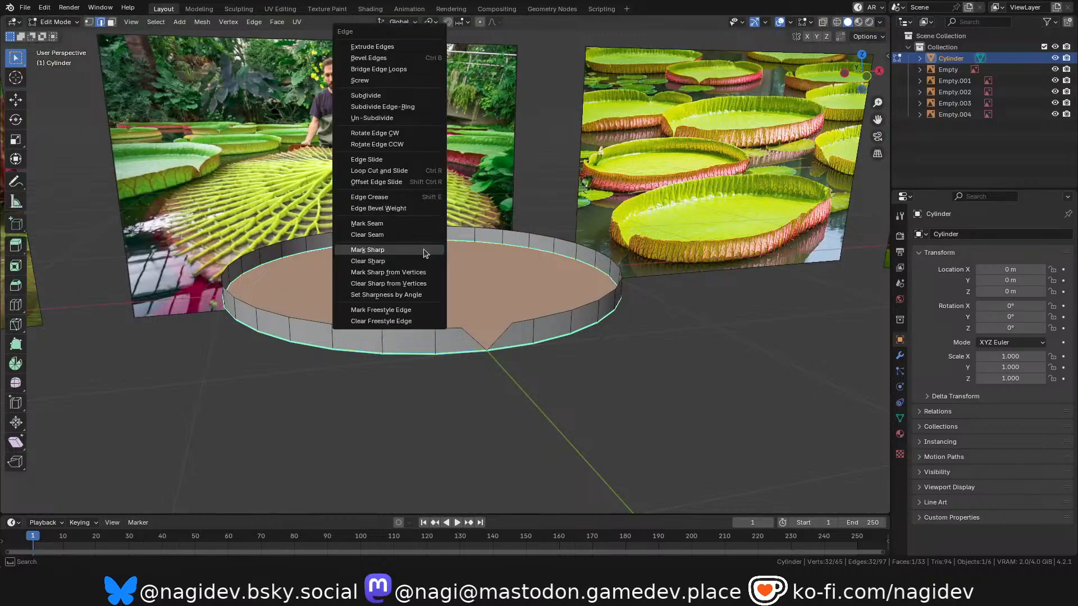
left_click(385, 252)
middle_click_drag(388, 253, 450, 243)
scroll(450, 243, "up", 4)
key("ctrl+b")
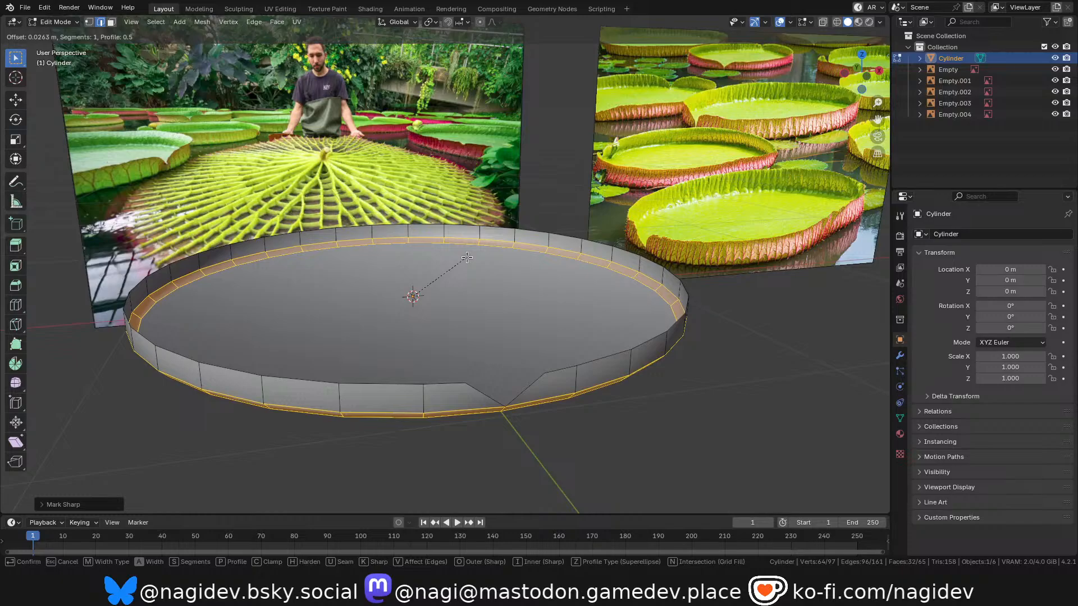
left_click(466, 257)
Inspect the bevelled dish's shading and notch in Object Mode against the lily pad reference images.
key("Tab")
scroll(467, 263, "down", 2)
scroll(467, 264, "up", 4)
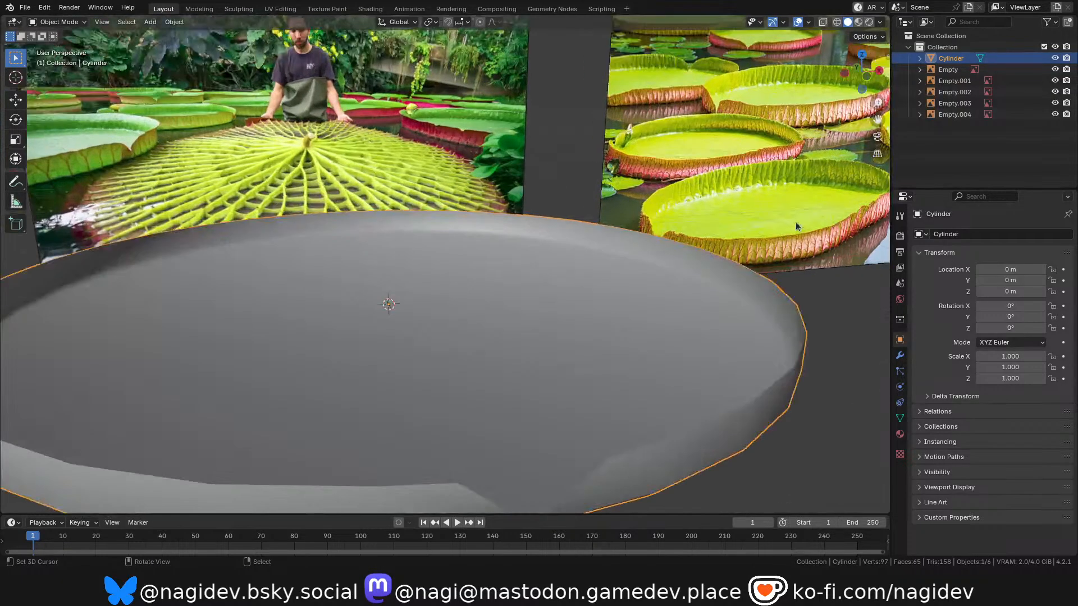
scroll(747, 242, "down", 4)
scroll(698, 322, "up", 2)
middle_click_drag(698, 323, 724, 183)
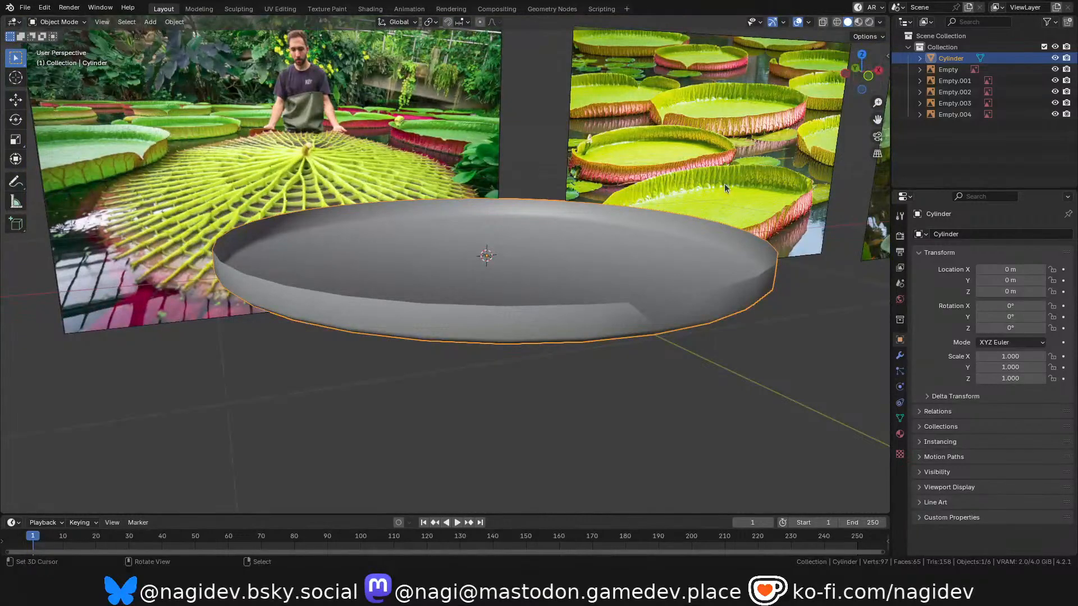
scroll(725, 184, "up", 4)
scroll(692, 187, "down", 4)
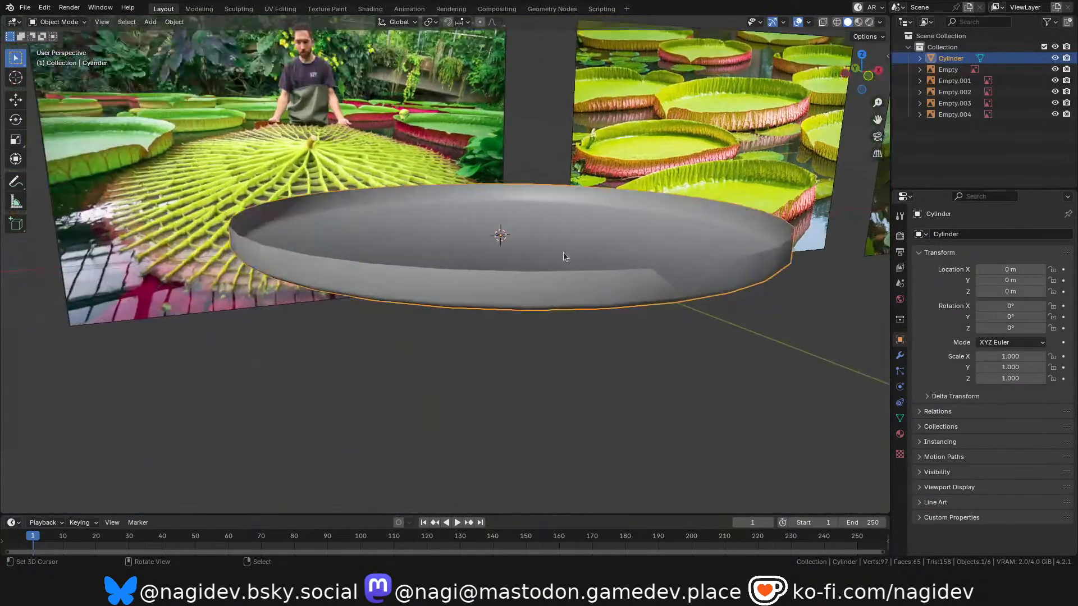
Compare the dish's overall shape and proportions from the front with the surrounding lily pad reference images.
scroll(564, 253, "down", 5)
scroll(630, 224, "up", 5)
mouse_move(864, 76)
left_mouse_down()
mouse_move(845, 72)
mouse_move(836, 42)
mouse_move(827, 85)
mouse_move(741, 83)
mouse_move(863, 67)
mouse_move(849, 73)
left_mouse_up()
scroll(519, 316, "down", 4)
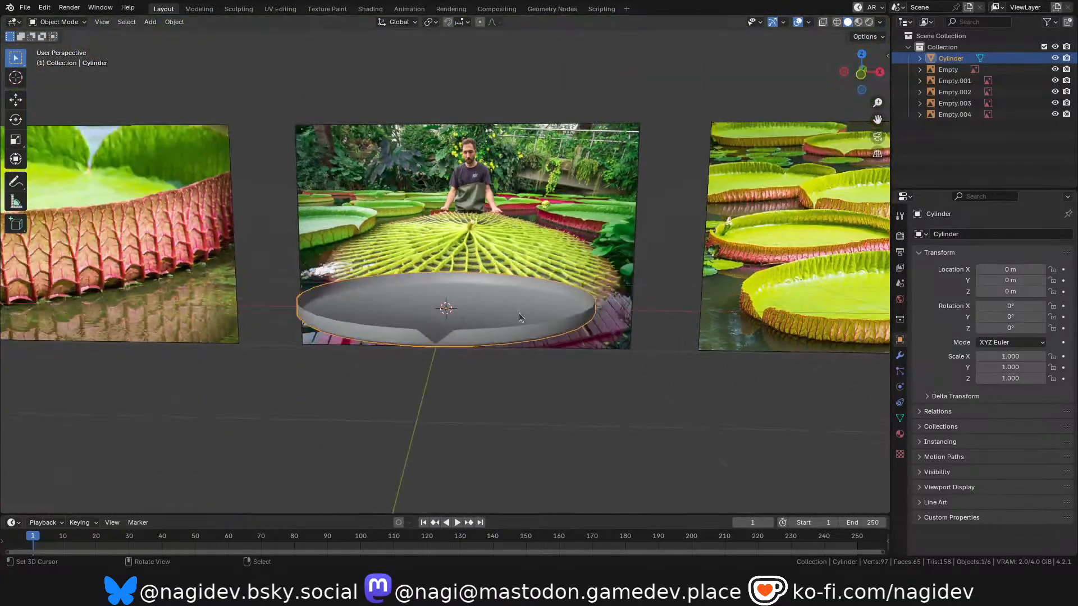
scroll(519, 317, "down", 2)
middle_click_drag(519, 317, 451, 314, "shift")
scroll(449, 315, "up", 2)
scroll(380, 311, "up", 2)
middle_click_drag(381, 311, 408, 298, "shift")
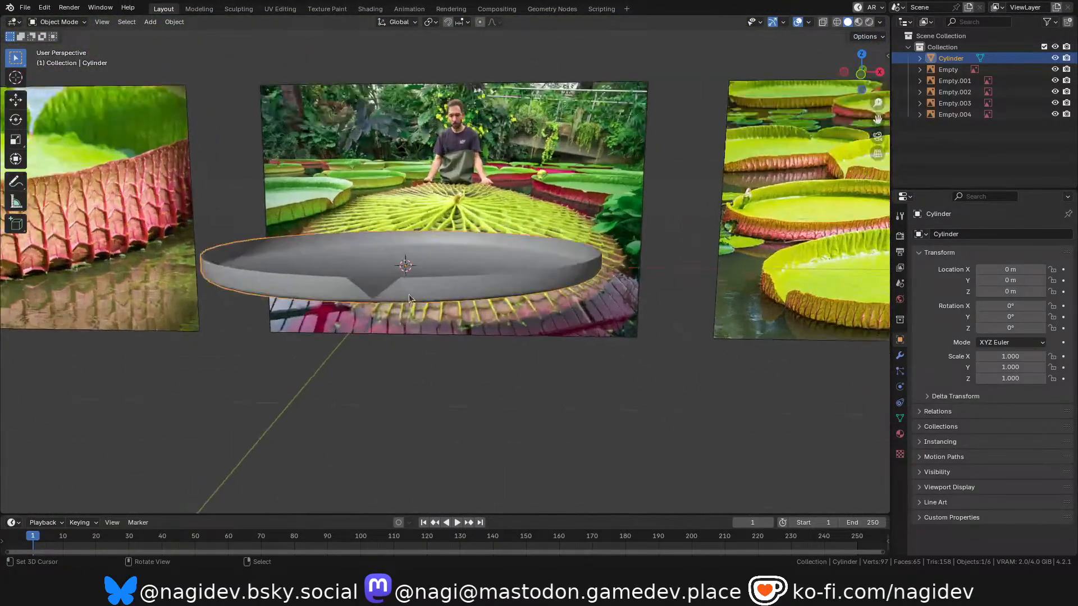
Add a cube to the dish mesh in Edit Mode and show it in the top orthographic view.
key("Tab")
key("shift+a")
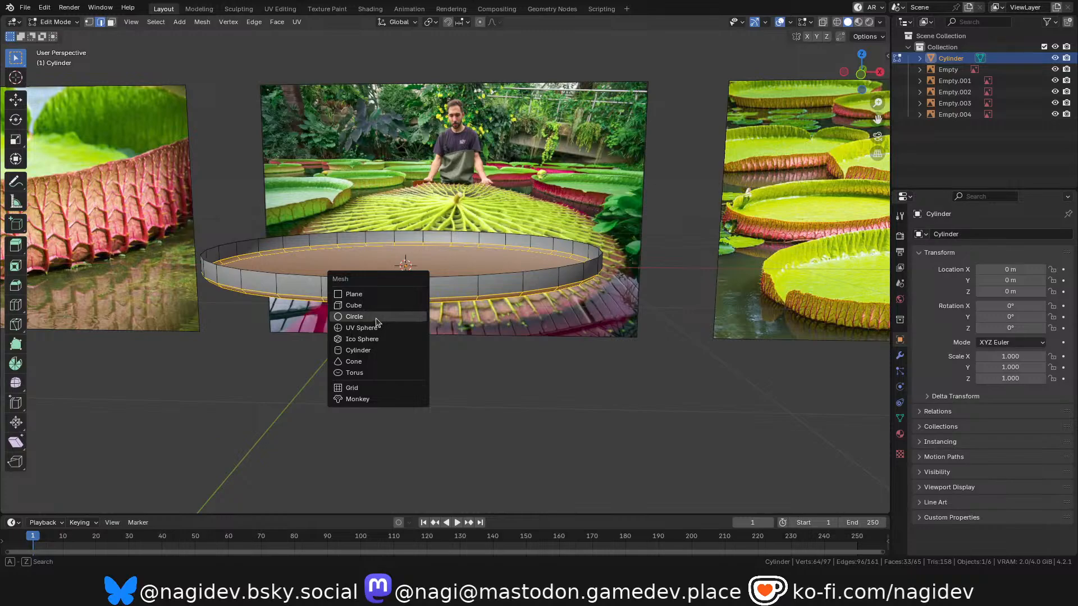
left_click(373, 306)
scroll(490, 202, "down", 3)
key("KP_5")
key("KP_7")
scroll(503, 330, "up", 5)
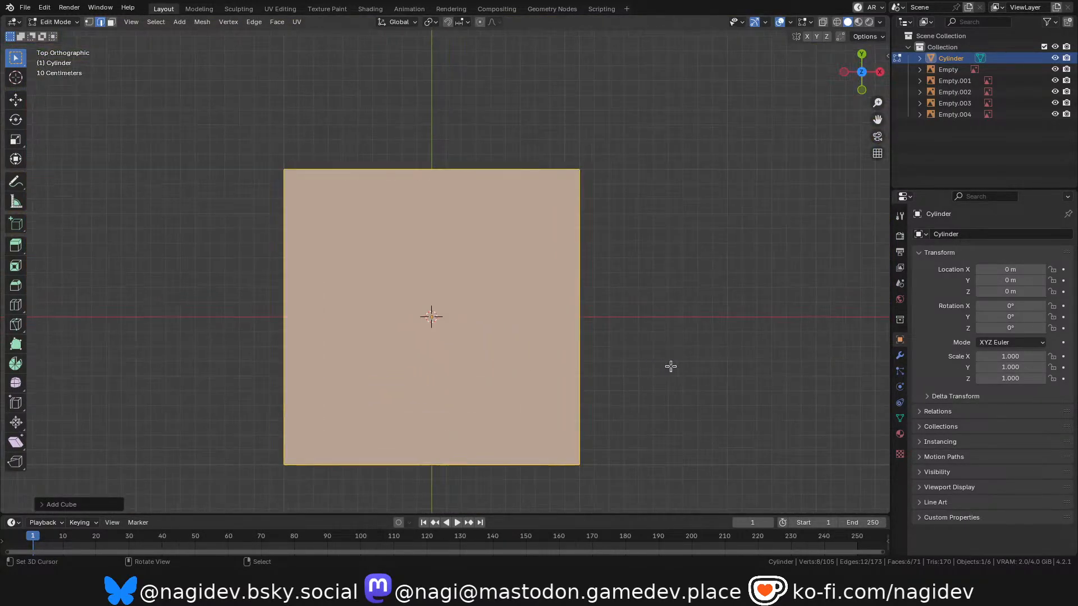
scroll(541, 336, "down", 2)
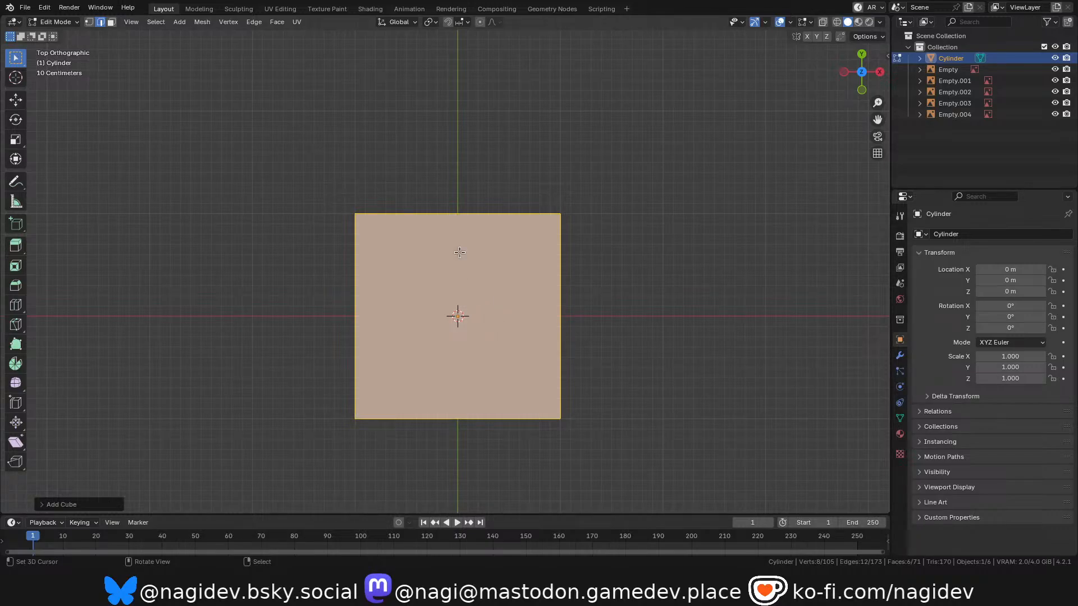
Cut two perpendicular edge loops through the cube, each centred so they cross at its middle.
key("ctrl+r")
left_click(452, 214)
right_click(505, 308)
key("ctrl+r")
left_click(556, 315)
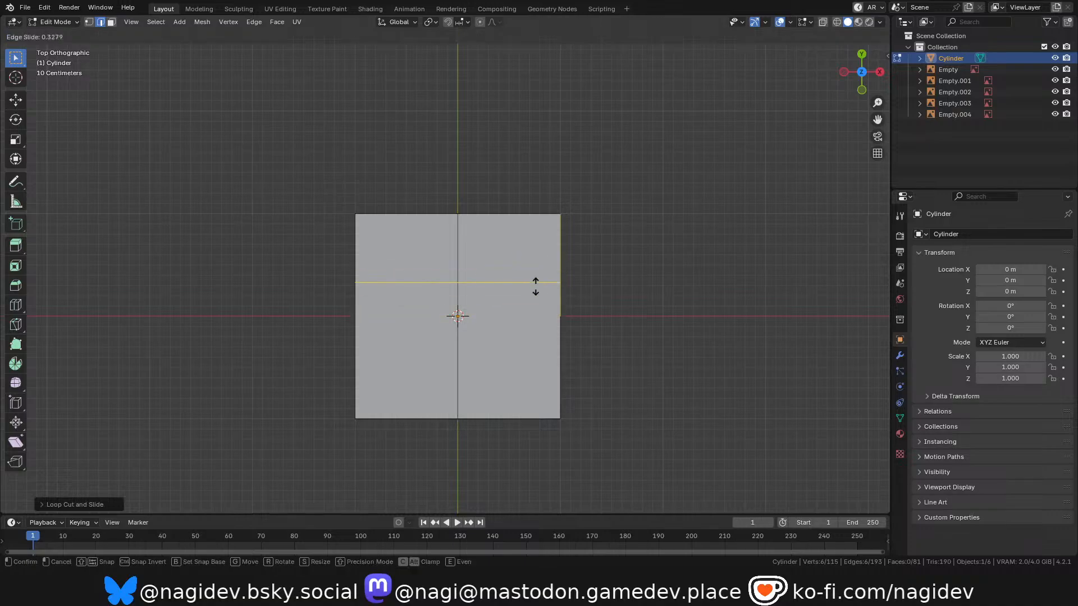
right_click(524, 322)
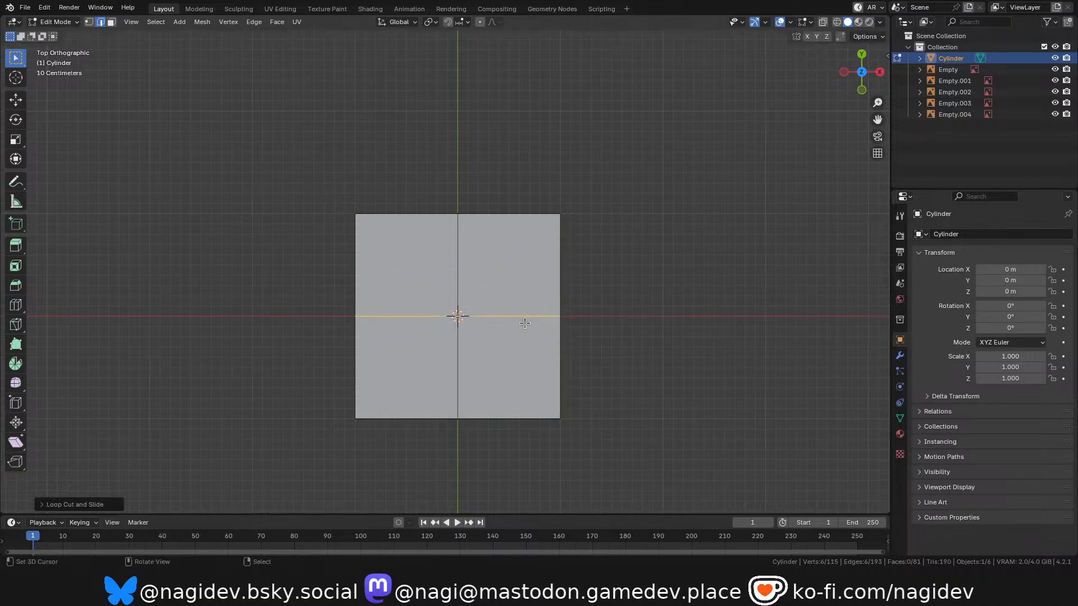
Scale both centre loops of the cube by about 1.47 in X and Y only, forming an octagonal column.
left_click(458, 257, "alt+shift")
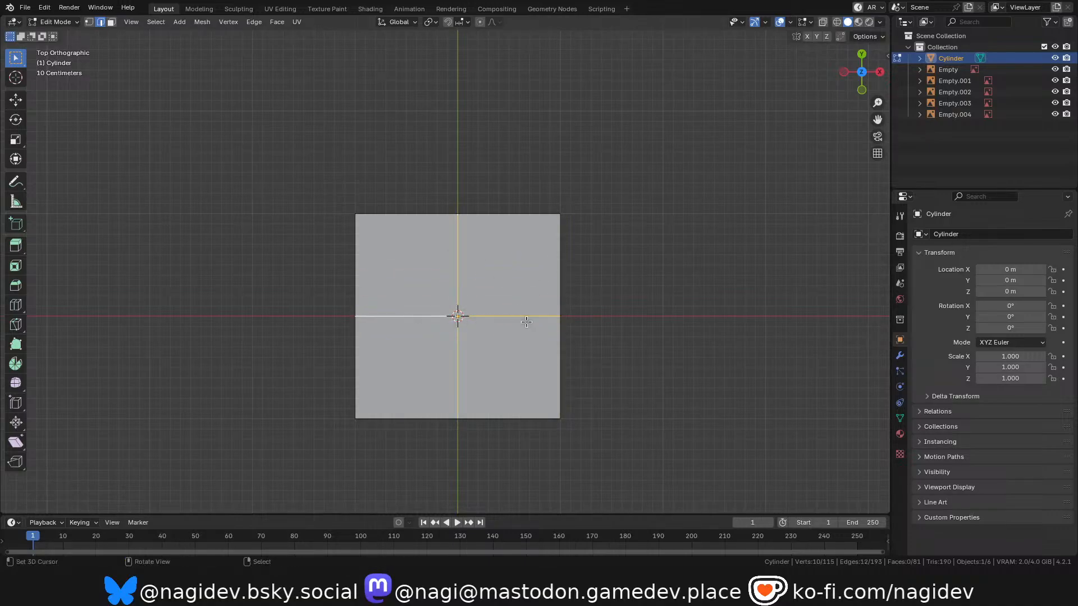
key("s")
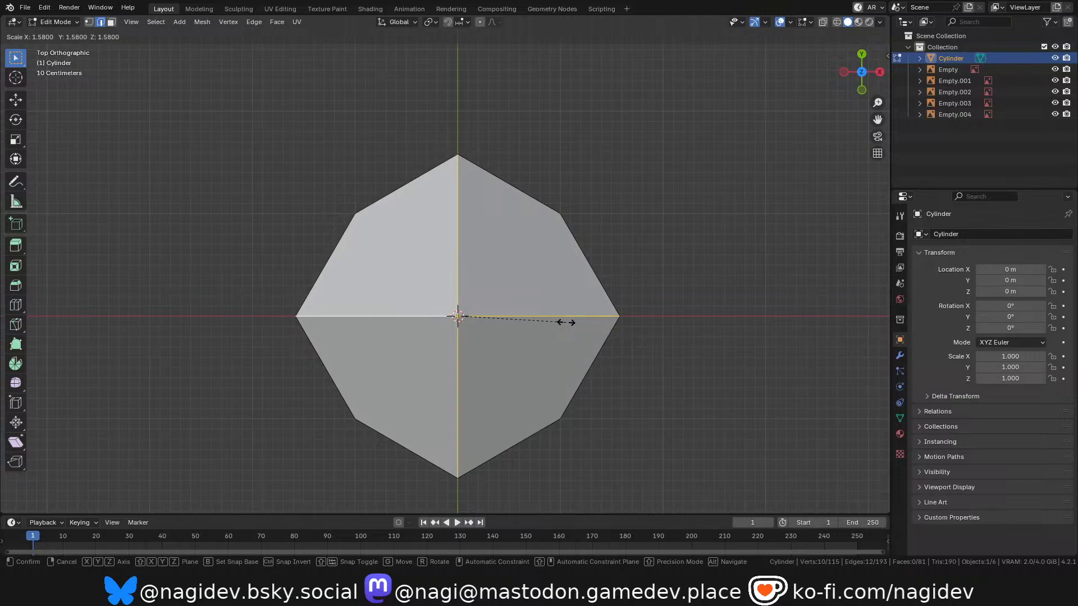
key("shift+z")
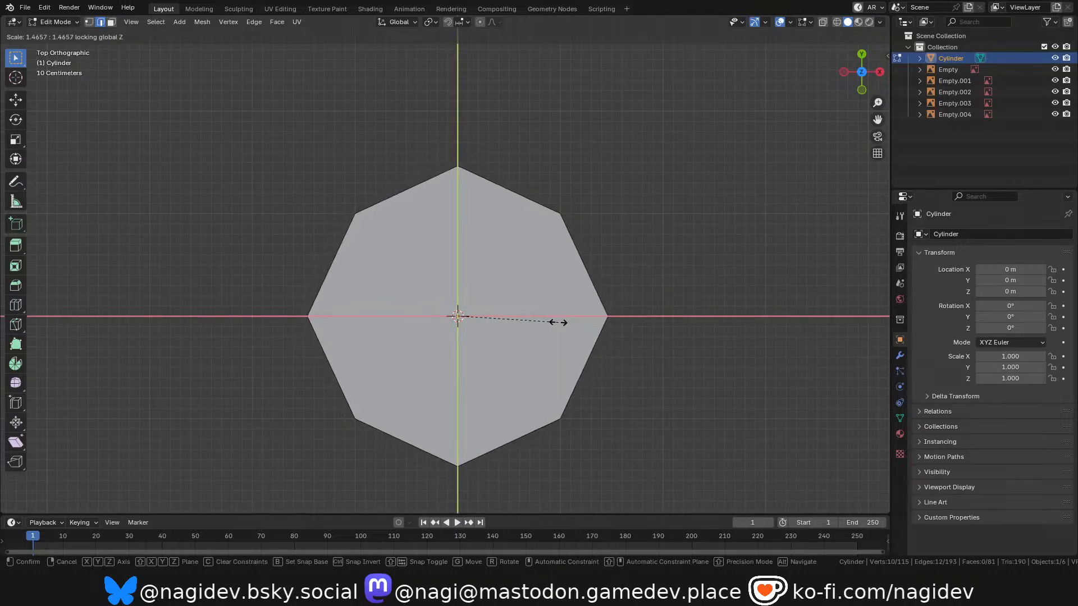
left_click(558, 321)
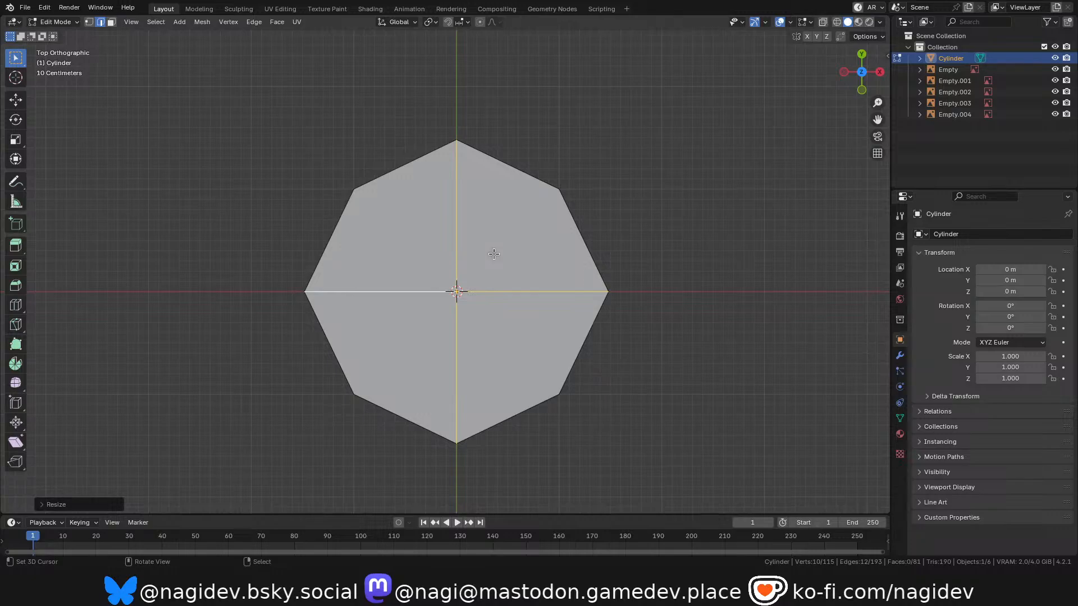
left_click_drag(841, 93, 660, 225)
scroll(625, 248, "down", 3)
key("Tab")
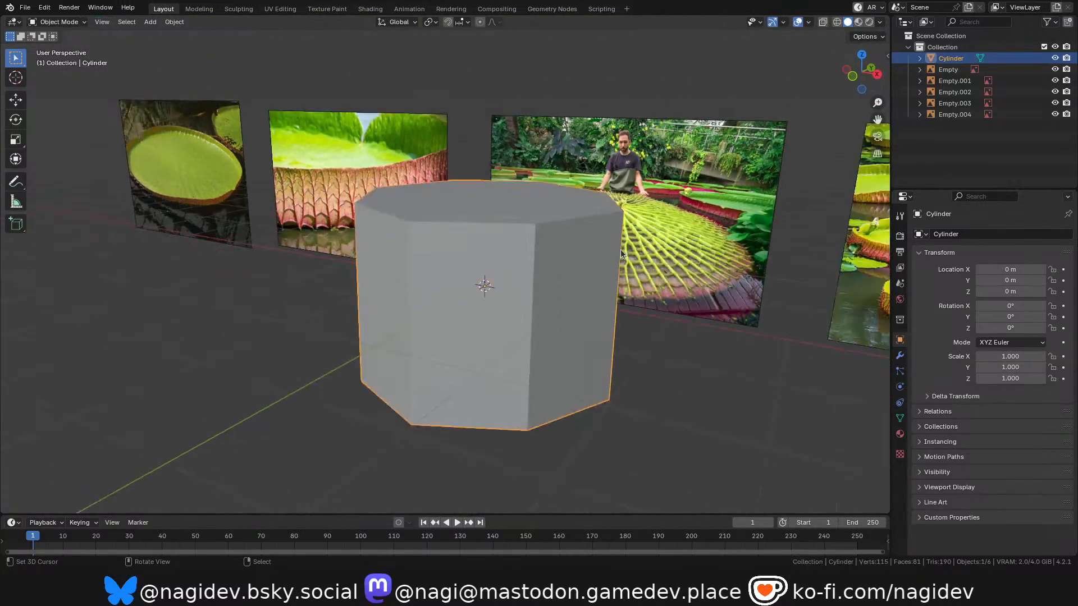
key("s")
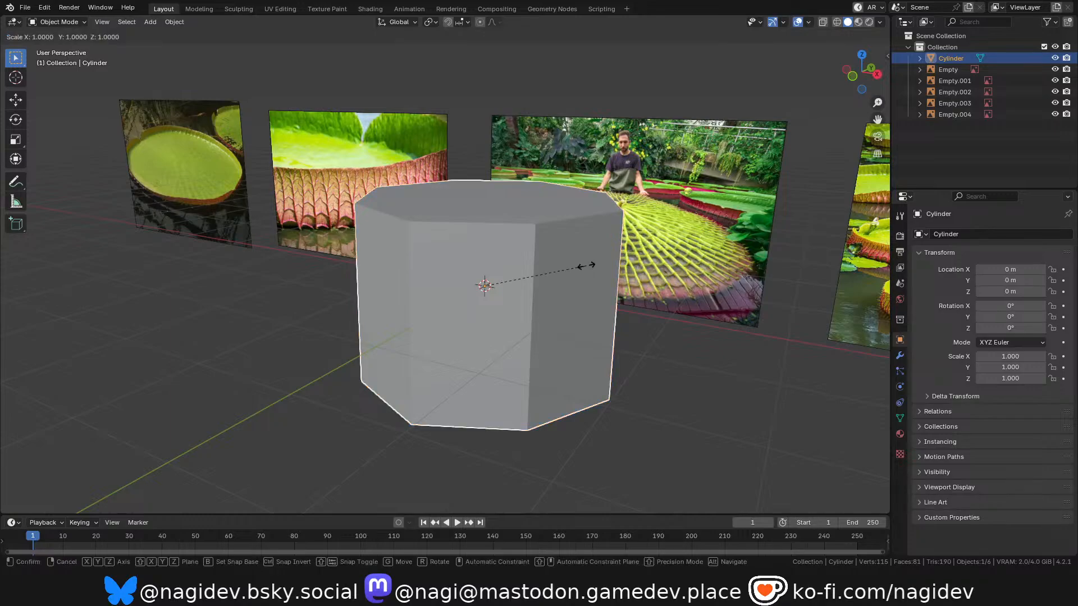
right_click(586, 266)
key("Tab")
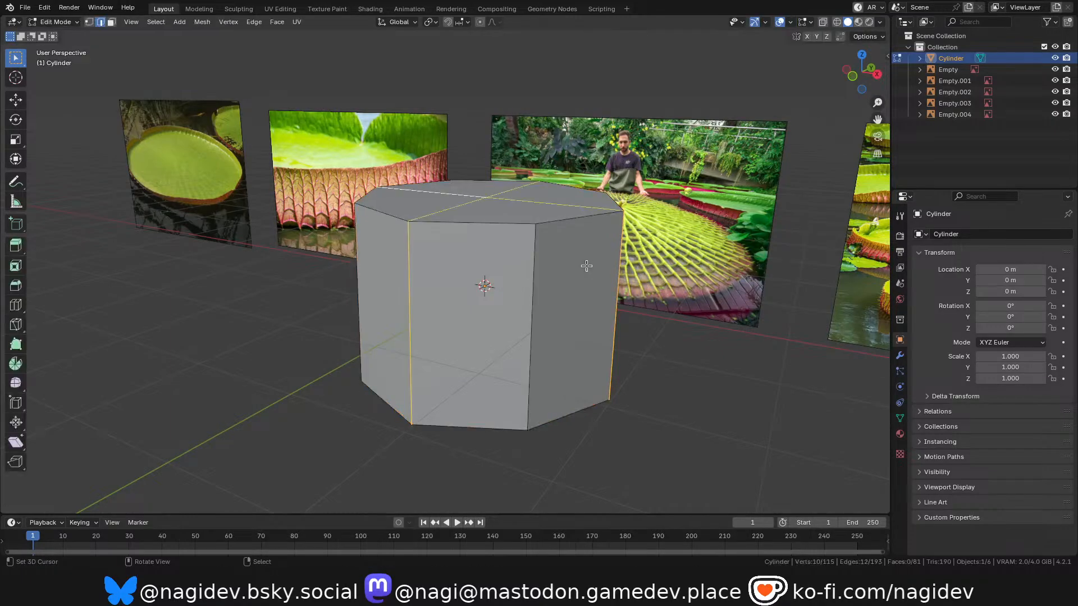
Select the whole octagonal column and scale it to about 0.107 in X and Y, keeping its height.
key("ctrl+l")
key("s")
key("shift+z")
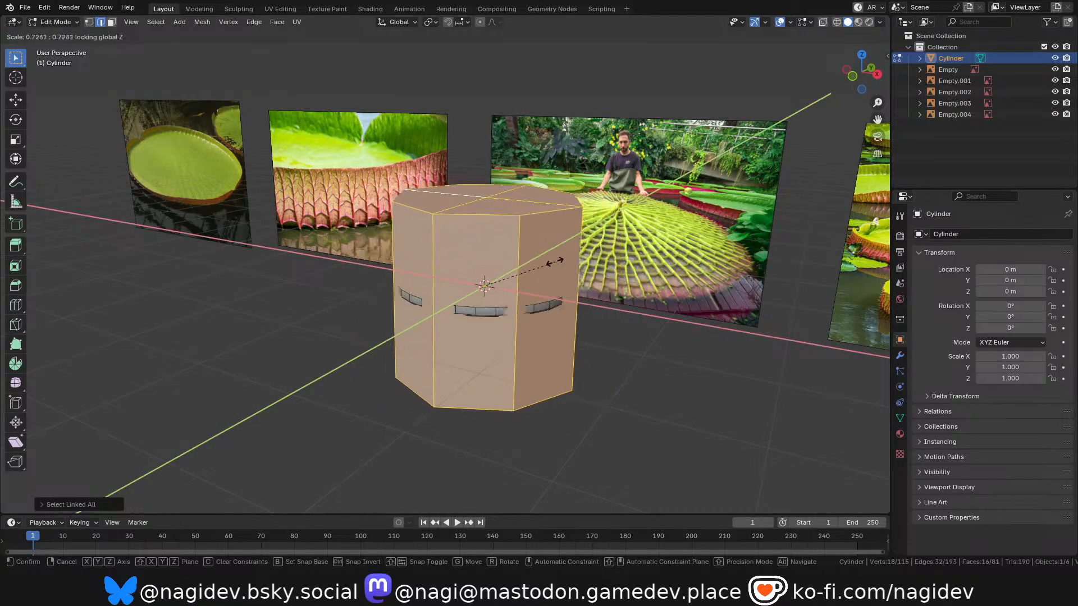
left_click(497, 280)
Narrow the column further in X and Y, judging its thickness against the dish in the front view.
scroll(521, 277, "up", 2)
key("KP_1")
scroll(521, 277, "up", 2)
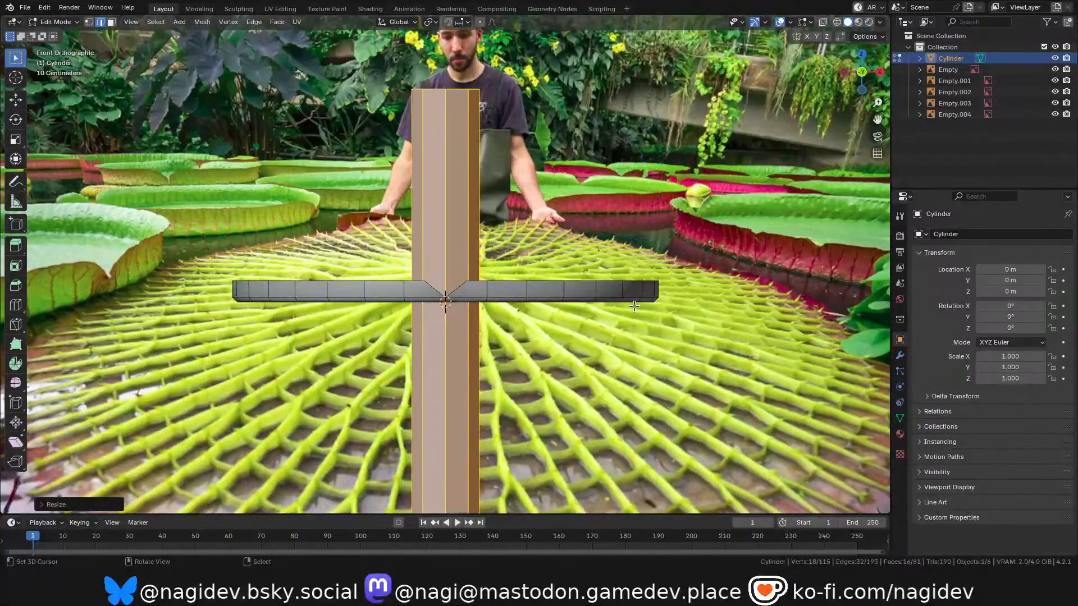
key("s")
key("shift+z")
left_click(537, 291)
Compare the column's thickness with the stalk in the reference image of the upturned lily pad.
scroll(494, 253, "down", 3)
scroll(507, 274, "up", 2)
left_click_drag(872, 88, 817, 118)
scroll(749, 155, "up", 2)
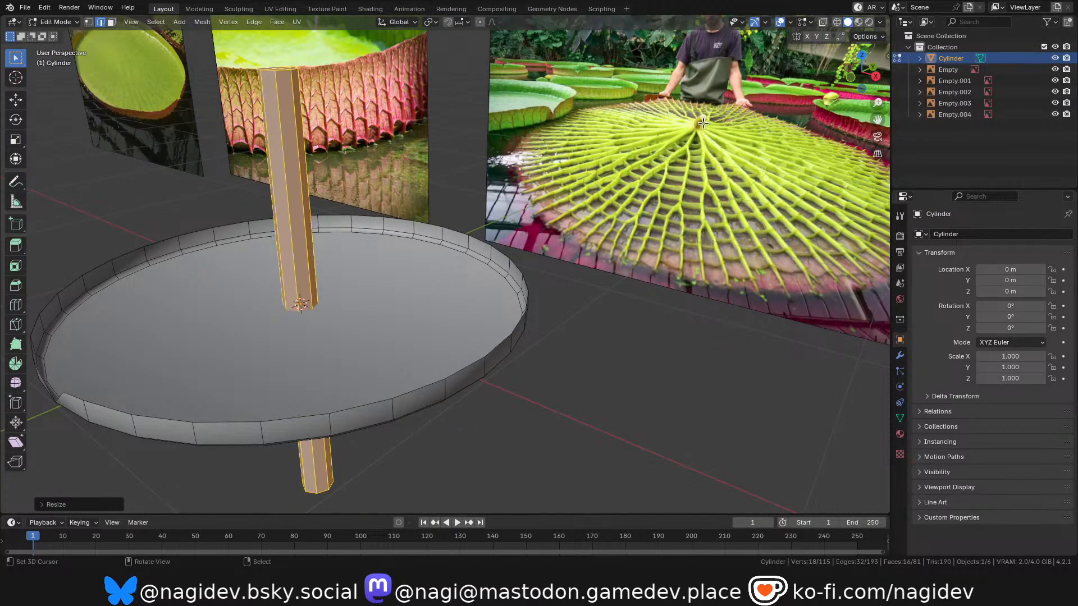
scroll(528, 215, "up", 2)
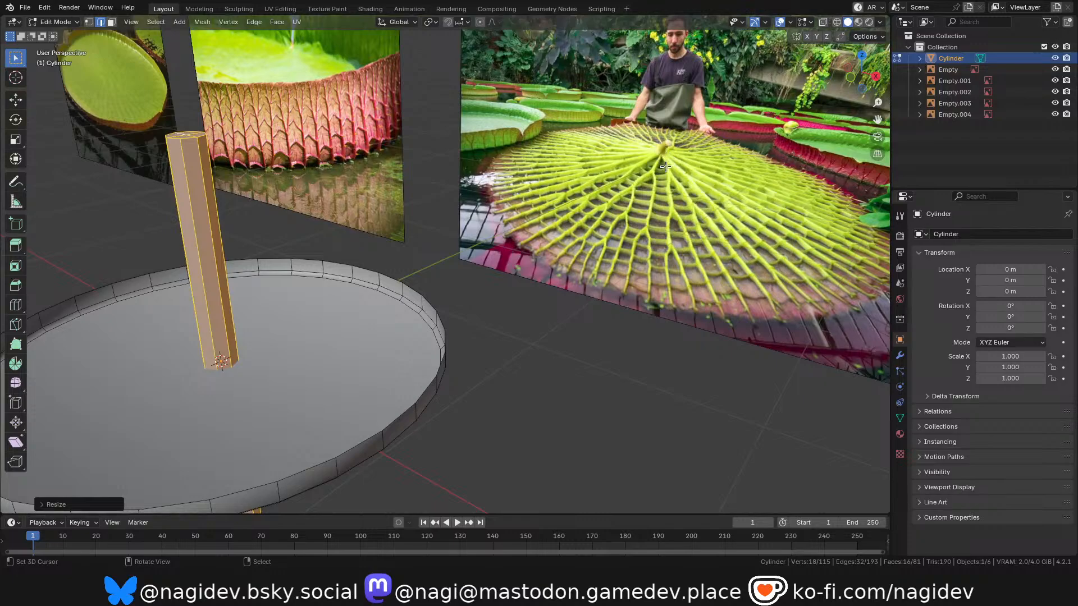
key("KP_Decimal")
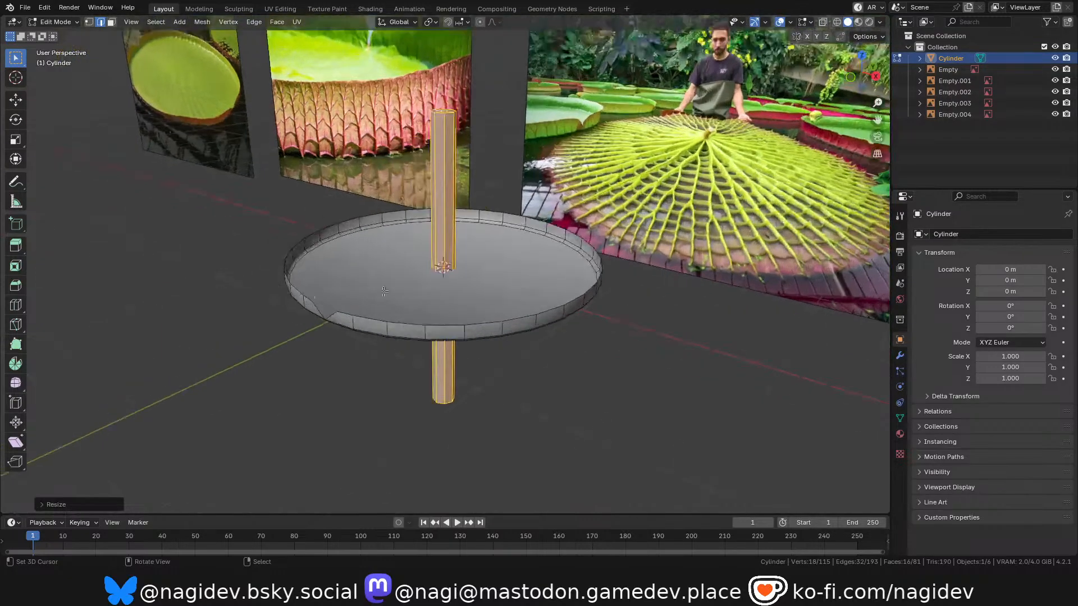
middle_click_drag(503, 284, 495, 291)
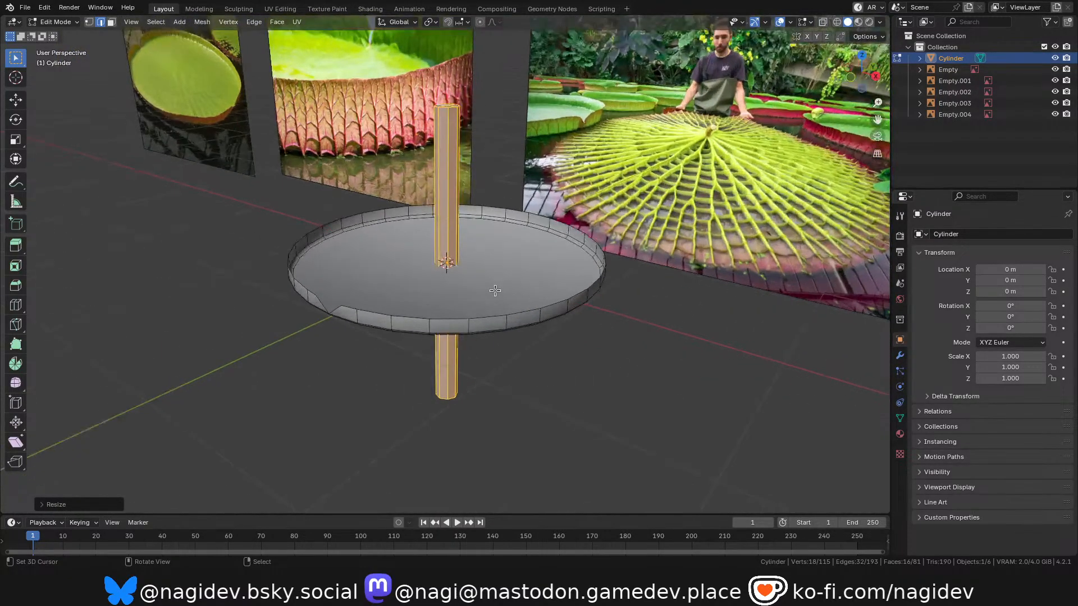
Slim the column once more in X and Y from the front view to resemble a thin stem.
key("grave")
left_click(395, 255)
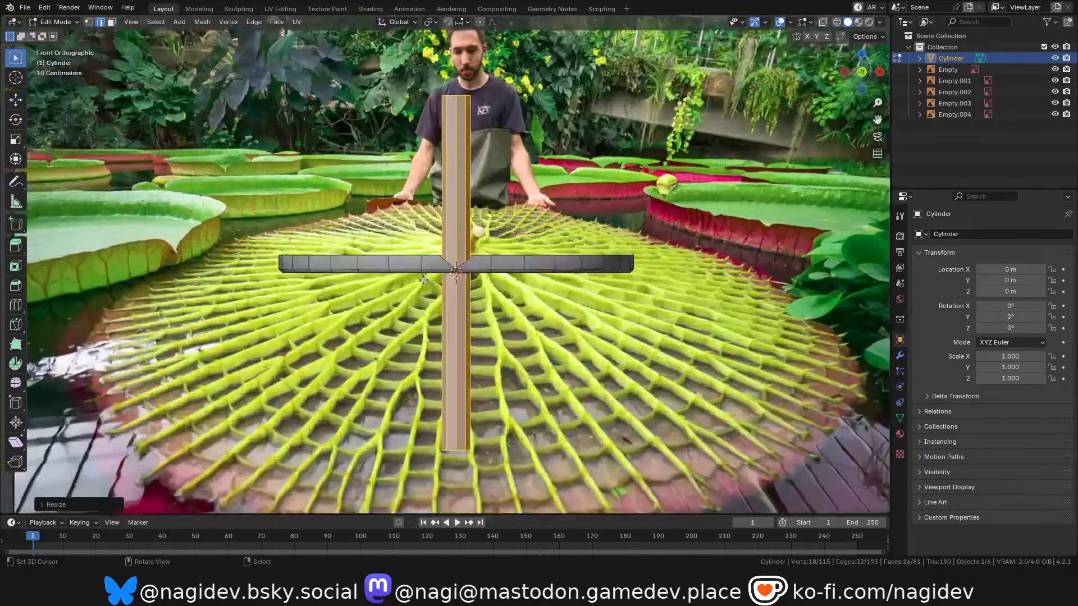
scroll(523, 303, "up", 2)
scroll(389, 255, "down", 4)
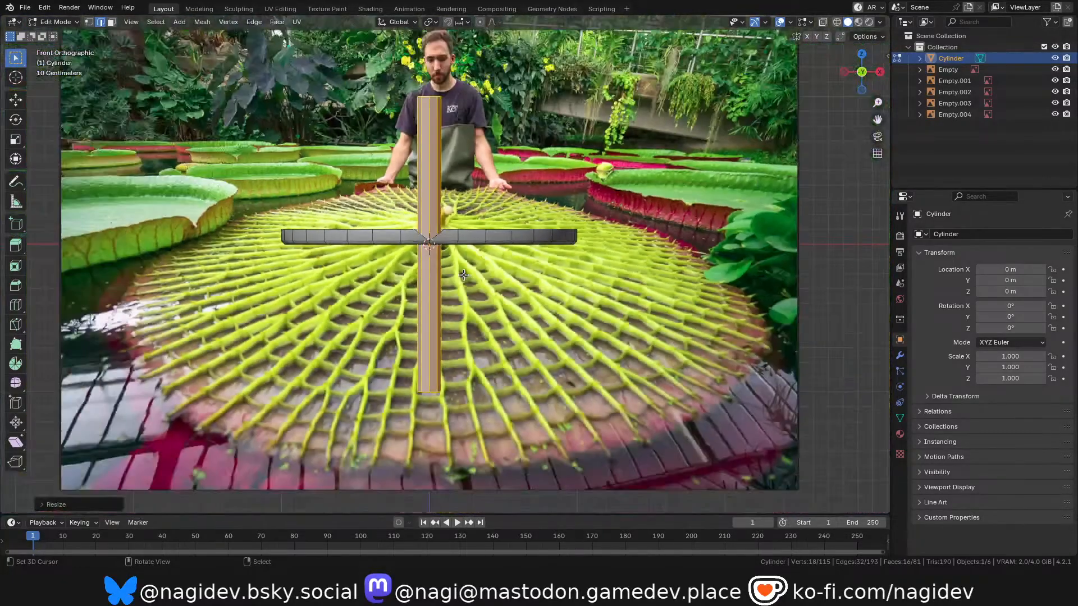
scroll(551, 285, "up", 3)
key("s")
key("shift+z")
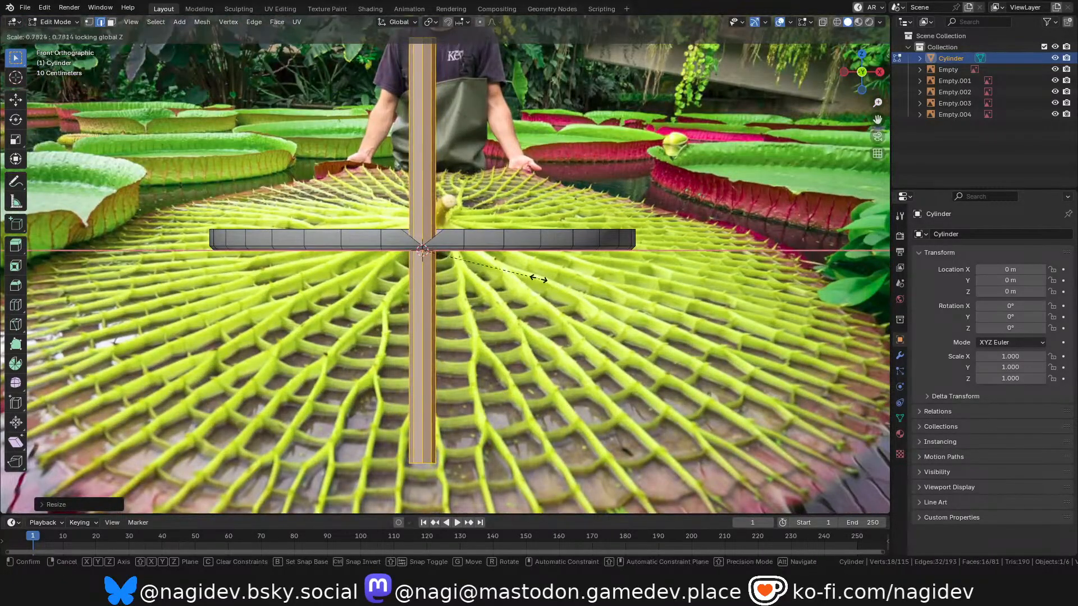
left_click(508, 278)
scroll(499, 291, "down", 3)
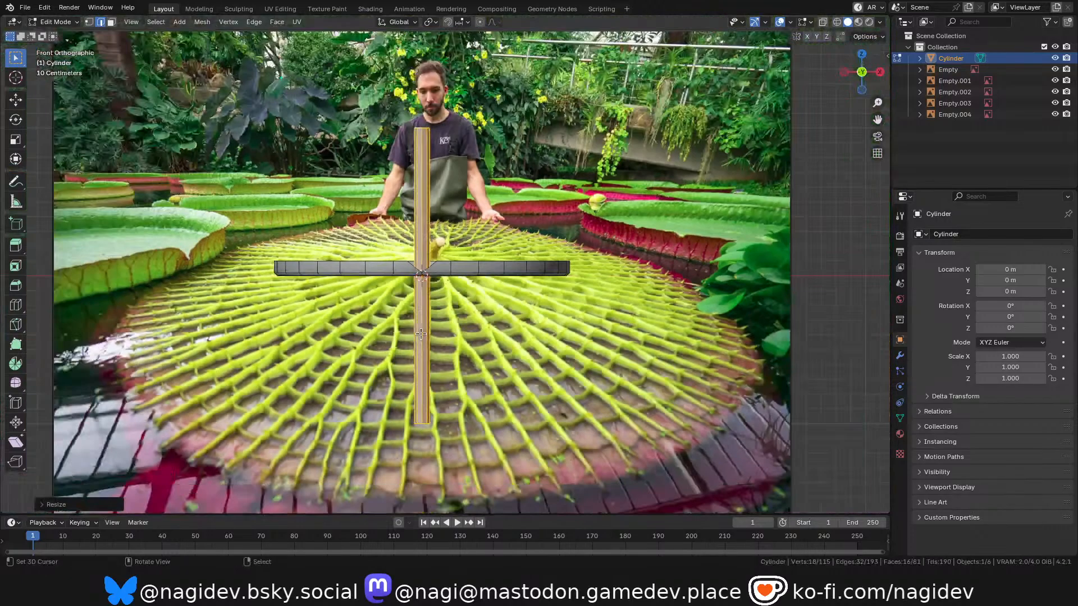
Select the column's upper end vertices in wireframe and lower them along Z to the dish's floor.
scroll(478, 235, "up", 2)
key("z")
left_click(318, 224)
scroll(357, 150, "down", 2)
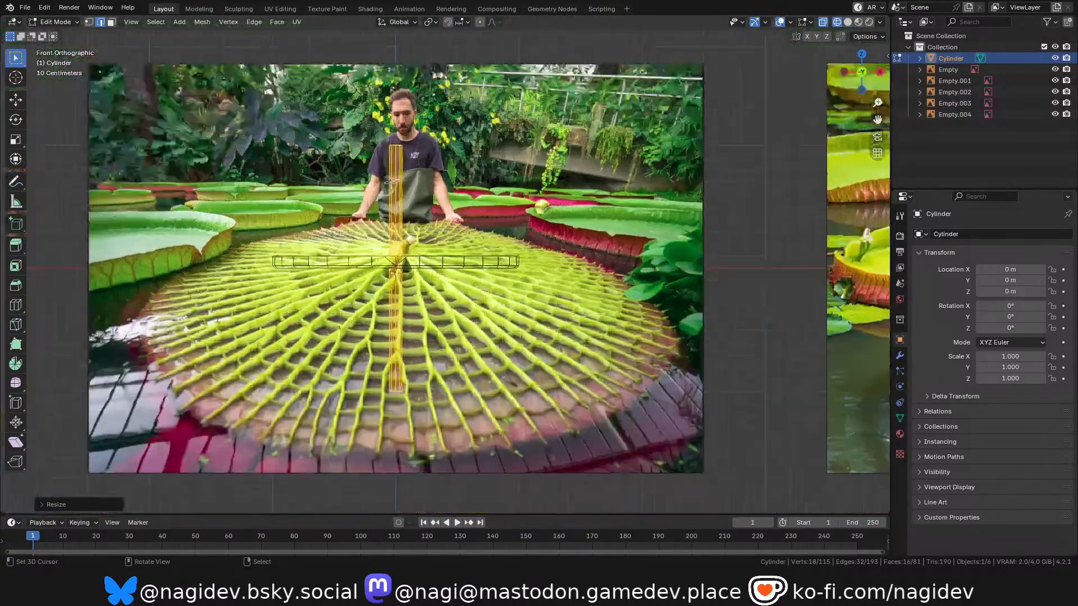
scroll(388, 153, "up", 1)
key("1")
key("alt+a")
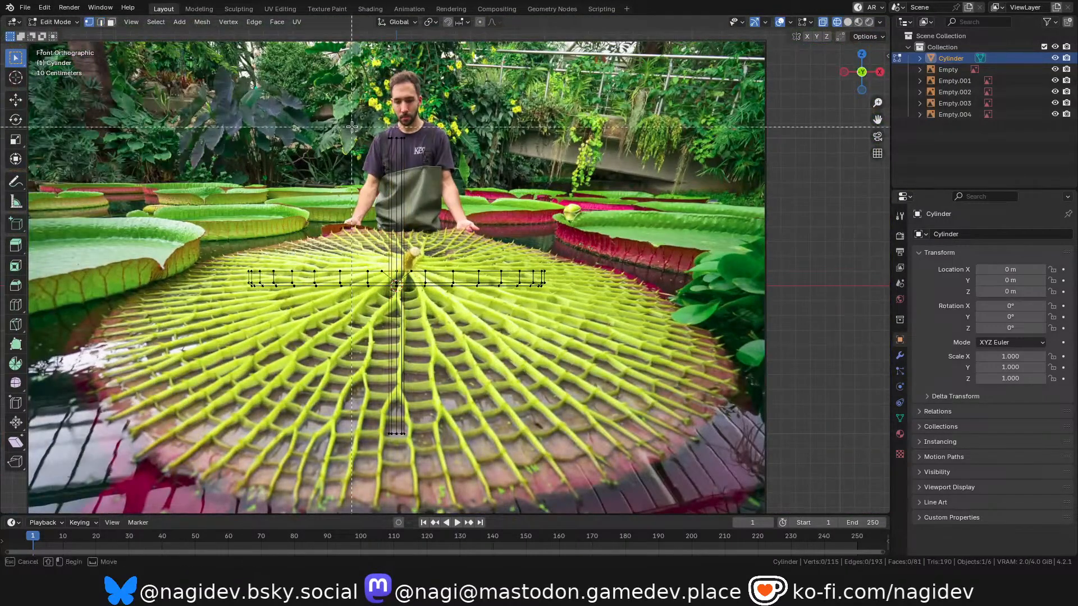
left_click_drag(351, 129, 491, 180)
key("g")
key("z")
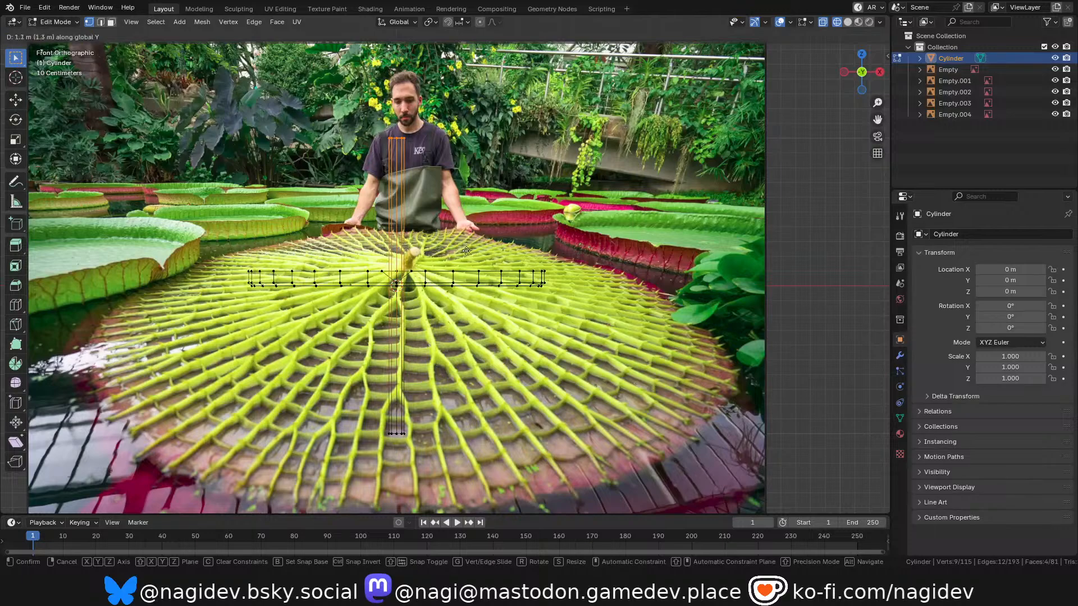
left_click(465, 313)
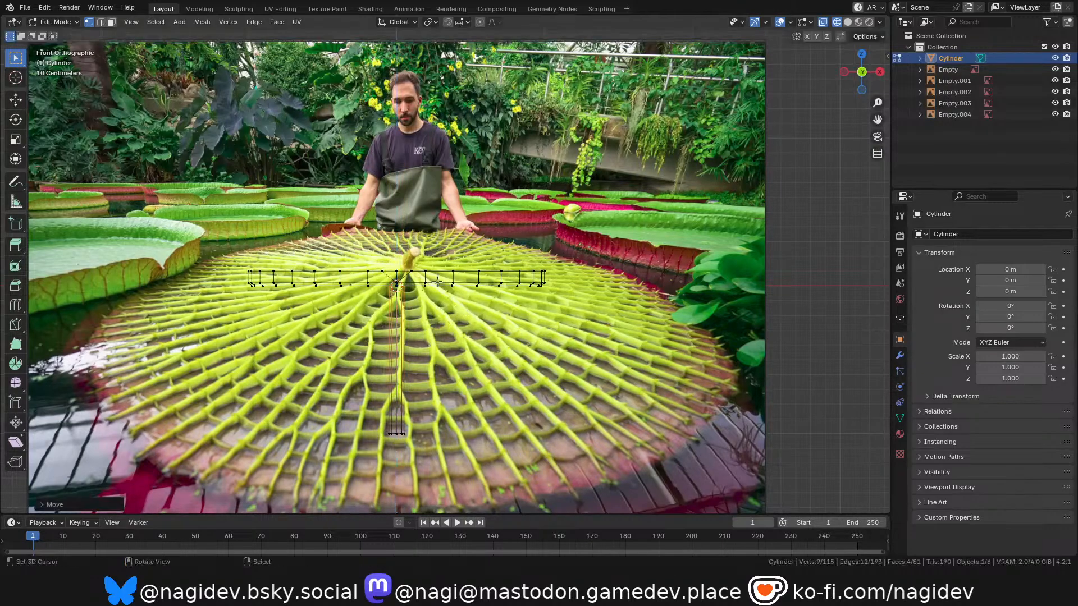
Switch the viewport back to solid shading and return to Object Mode.
scroll(407, 340, "up", 1)
key("z")
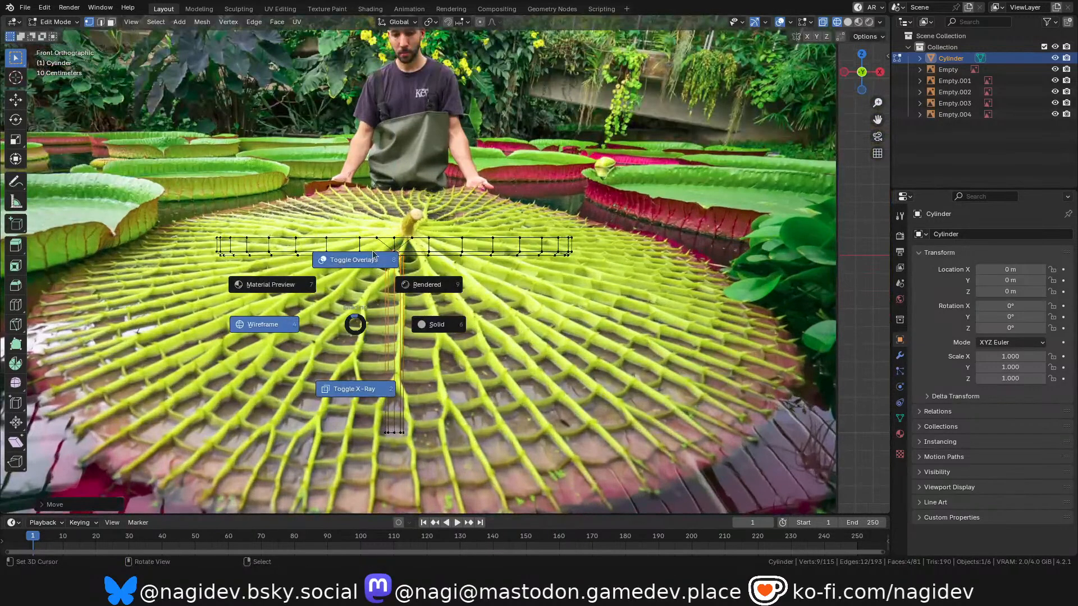
left_click(466, 315)
scroll(499, 186, "down", 1)
key("Tab")
Inspect the dish and its new stem from the side against the lily pad reference images.
middle_click_drag(345, 264, 322, 264, "shift")
left_click_drag(861, 73, 910, 92)
scroll(447, 268, "down", 2)
scroll(447, 268, "up", 3)
scroll(436, 271, "down", 2)
scroll(393, 277, "up", 2)
scroll(394, 280, "down", 2)
scroll(423, 250, "up", 2)
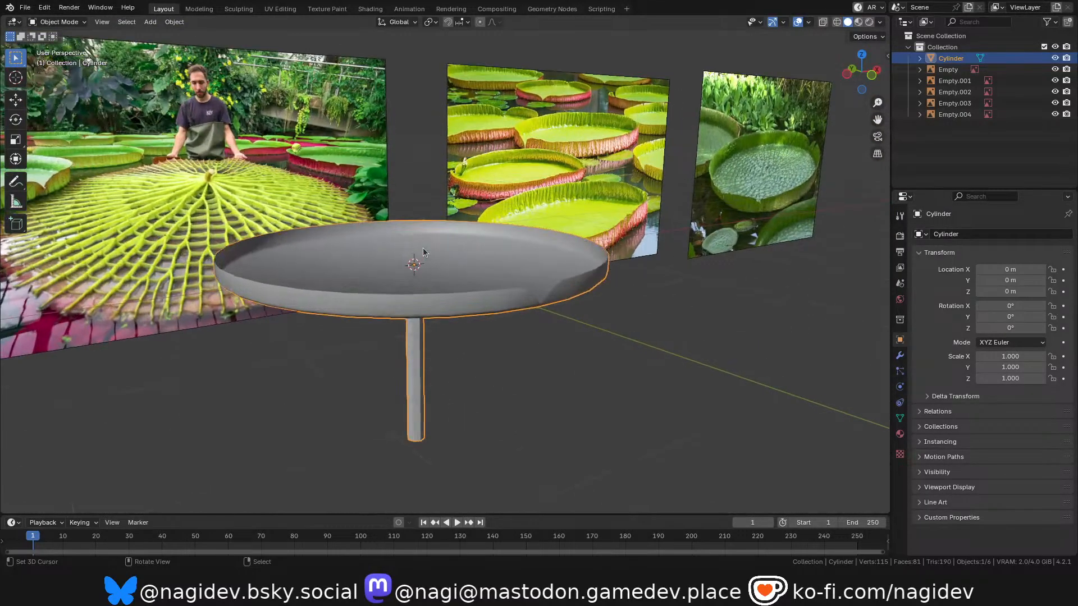
Try to tilt the whole dish about the global X axis in Edit Mode, leaving the stem in place.
key("Tab")
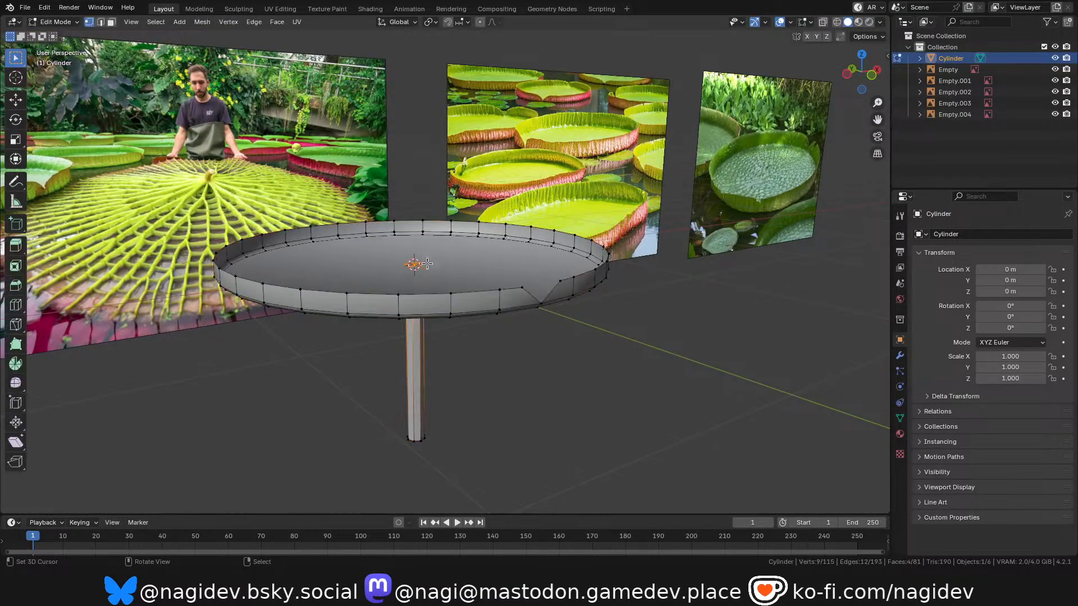
key("alt+a")
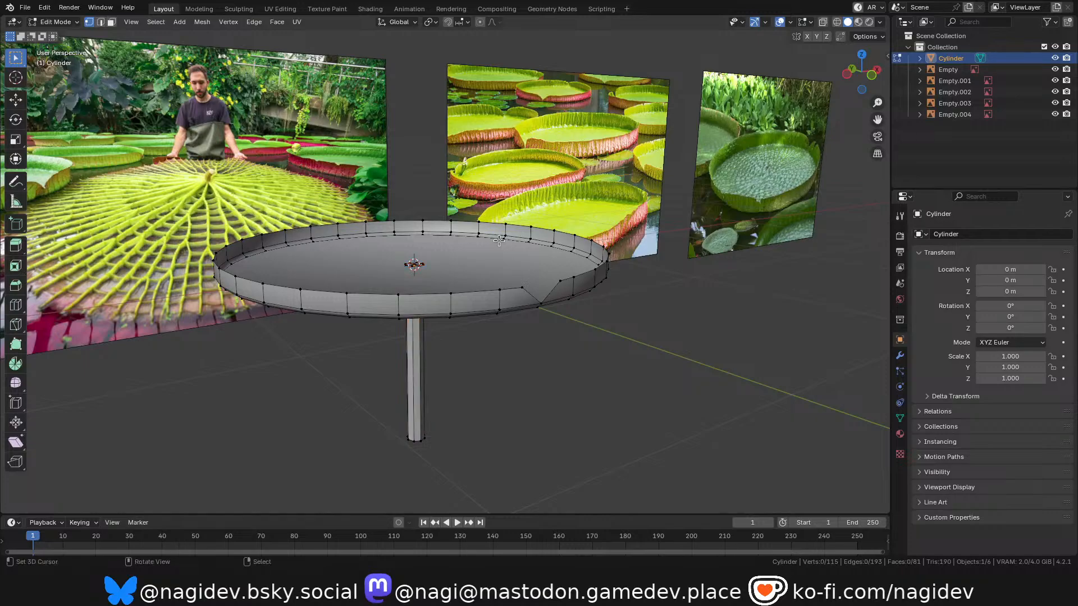
key("l")
key("r")
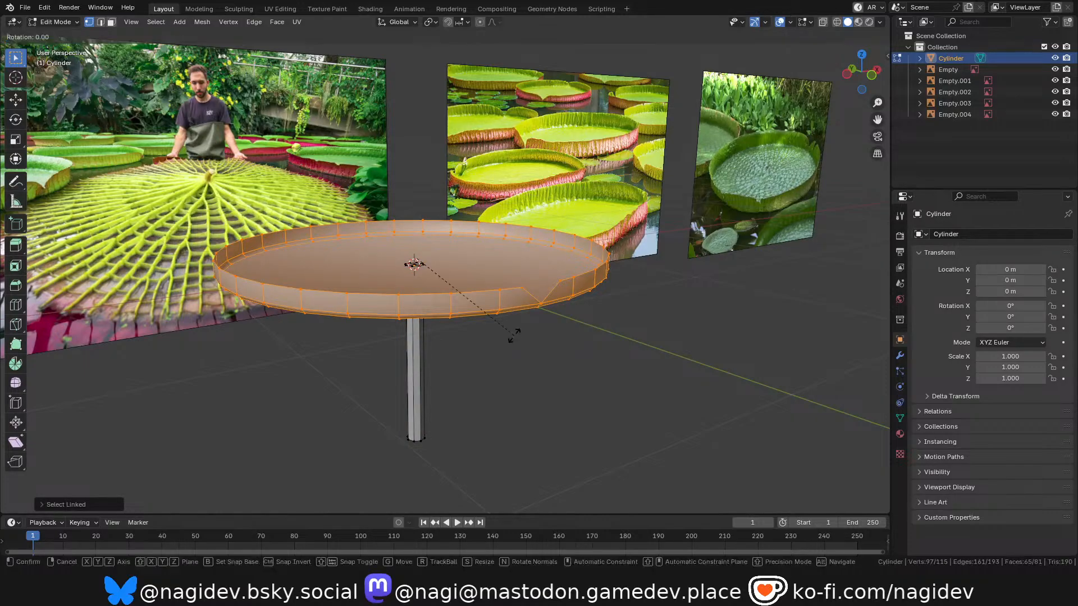
key("x")
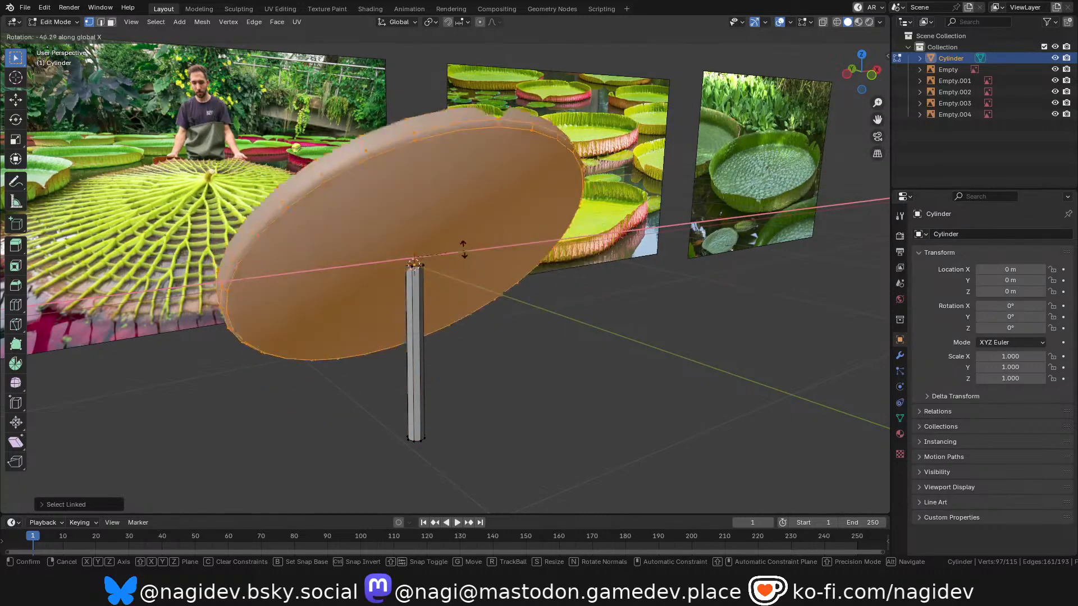
right_click(457, 215)
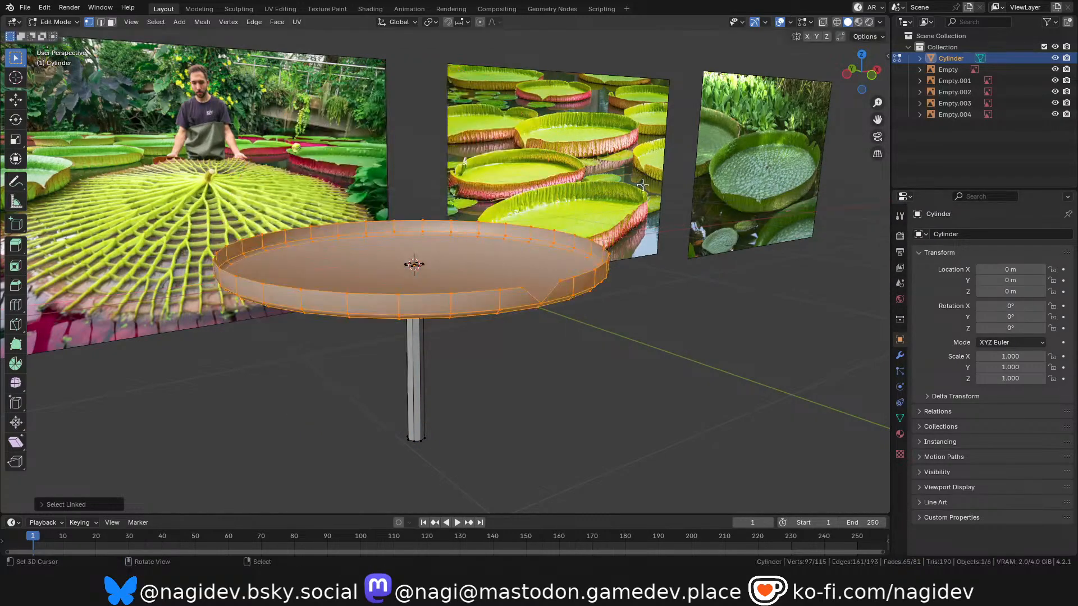
Select the whole stem and move it -0.2 m along the global Y axis in top wireframe view.
scroll(471, 309, "down", 2)
scroll(471, 309, "up", 1)
left_click(436, 374)
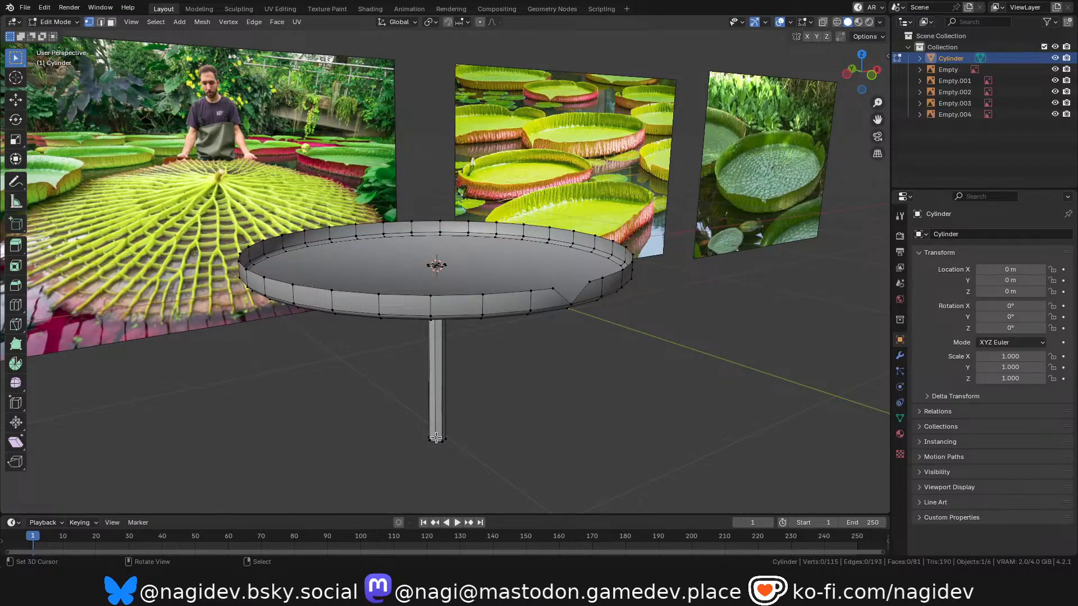
key("l")
key("KP_7")
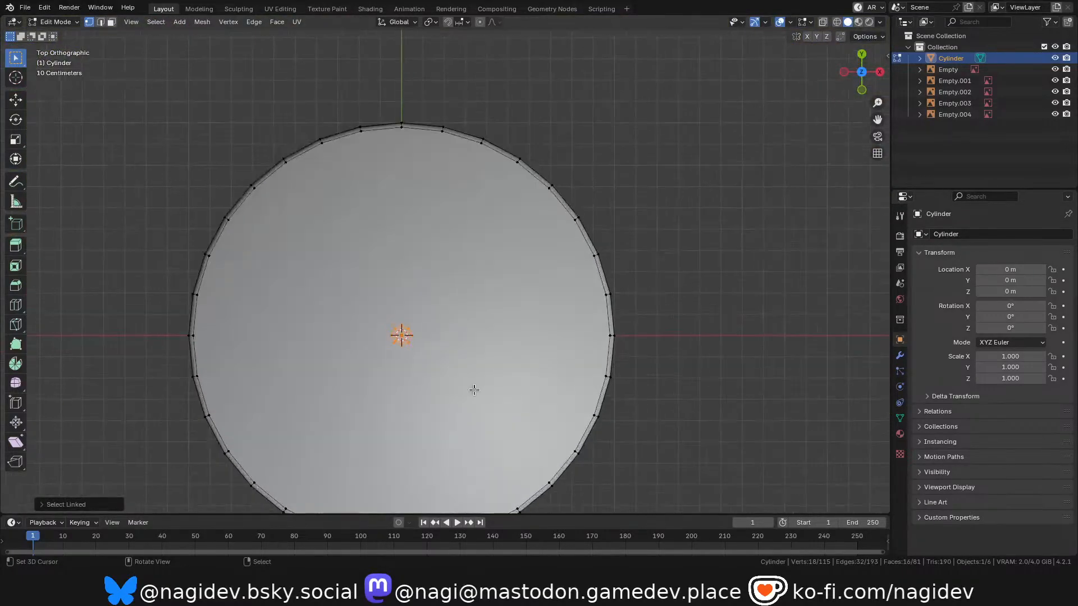
key("z")
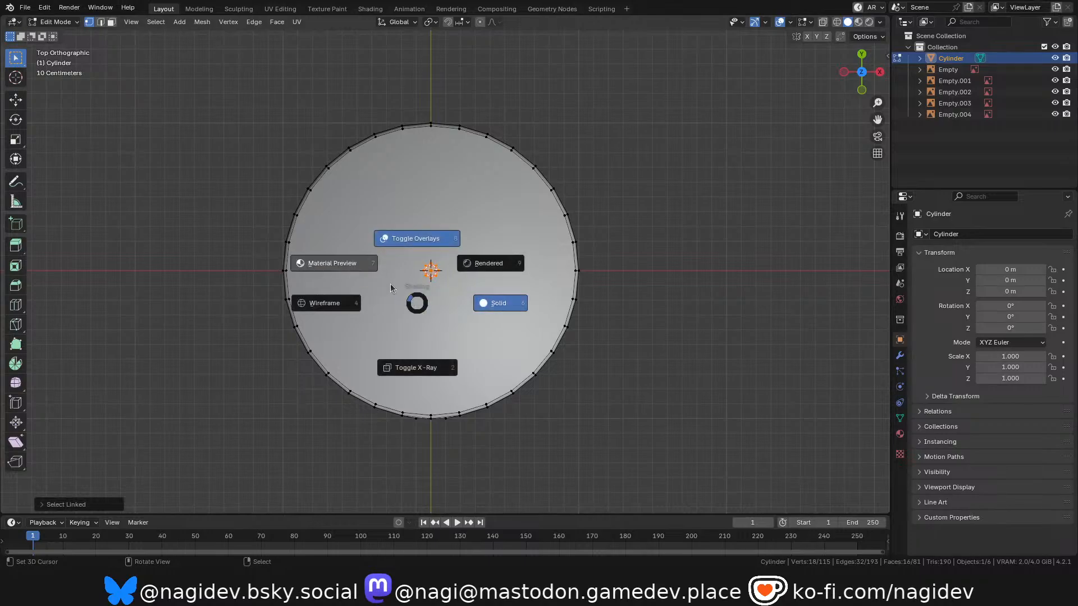
left_click(376, 307)
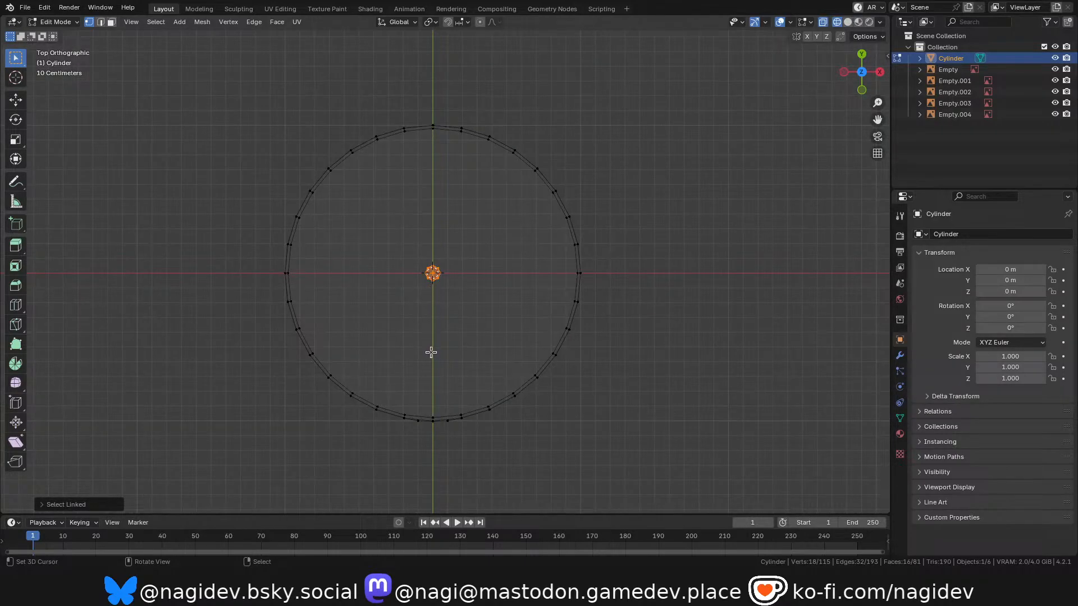
key("g")
key("y")
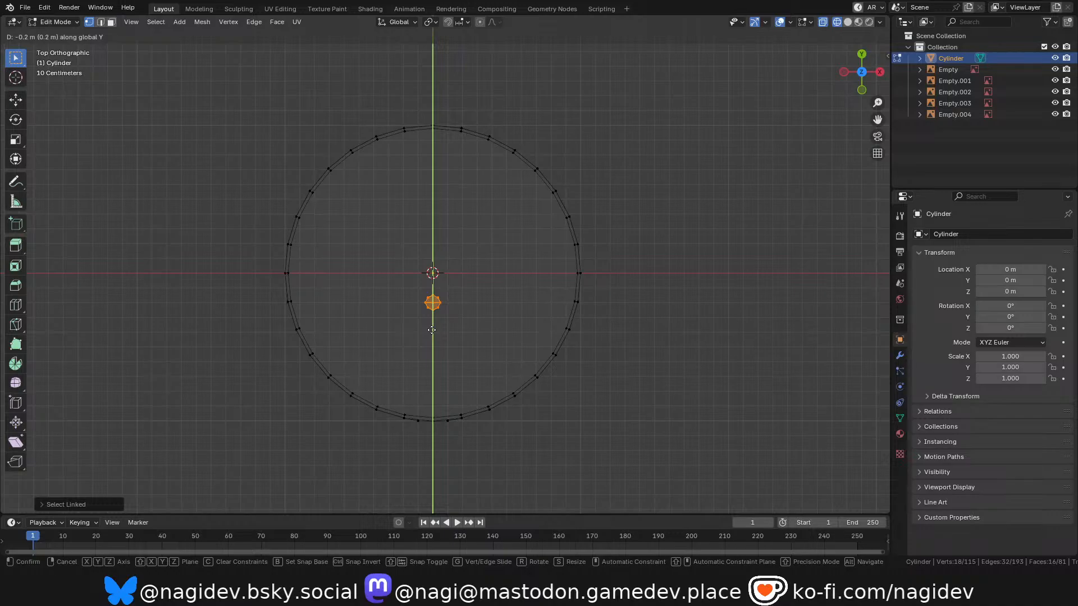
left_click(432, 331)
middle_click_drag(446, 313, 450, 304, "shift")
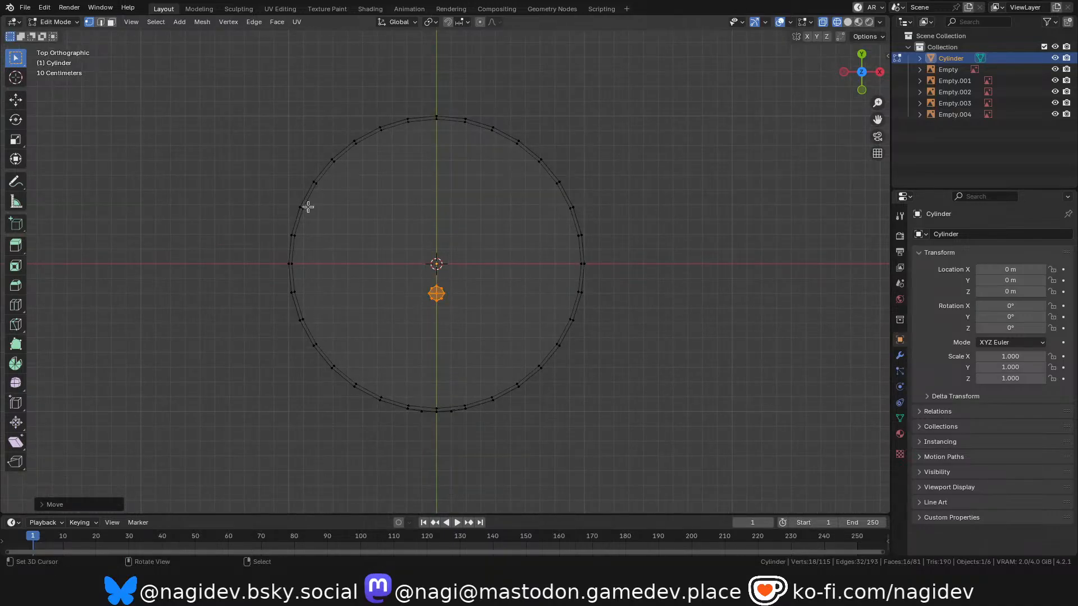
Snap the 3D cursor to the centre vertex of the stem's upper cap.
key("shift+s")
left_click(466, 375)
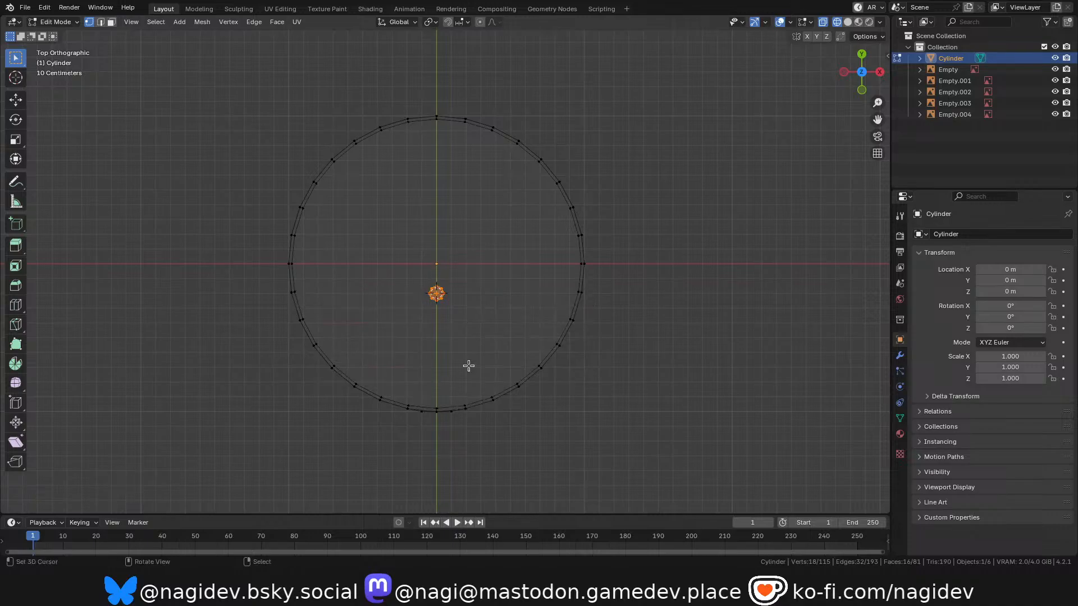
left_click_drag(842, 82, 915, 6)
scroll(430, 228, "up", 3)
middle_click_drag(429, 225, 442, 276, "shift")
scroll(446, 258, "up", 4)
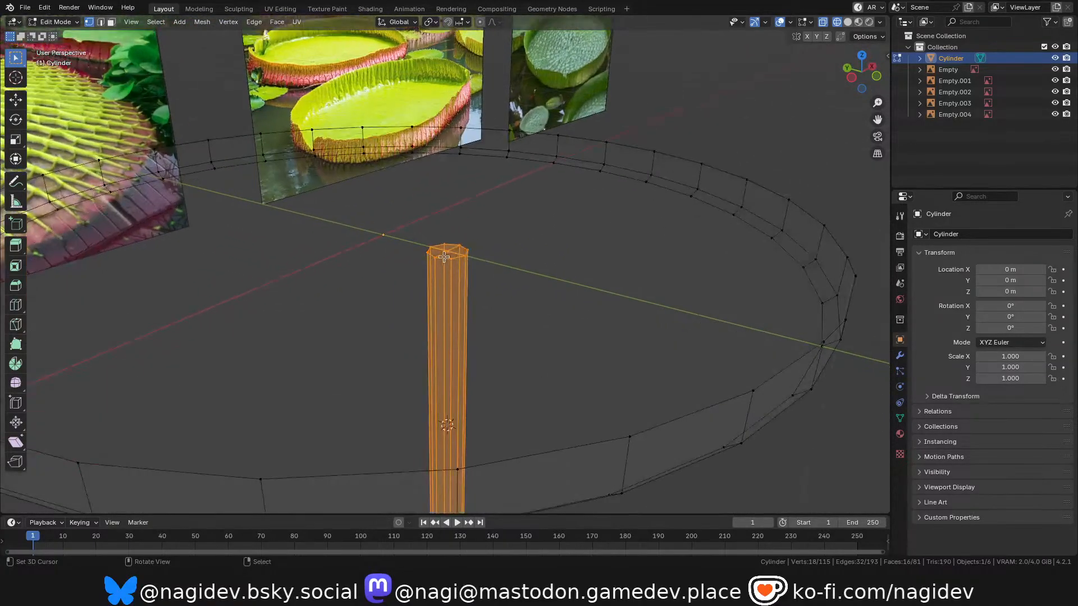
left_click(444, 255)
key("shift+s")
left_click(477, 346)
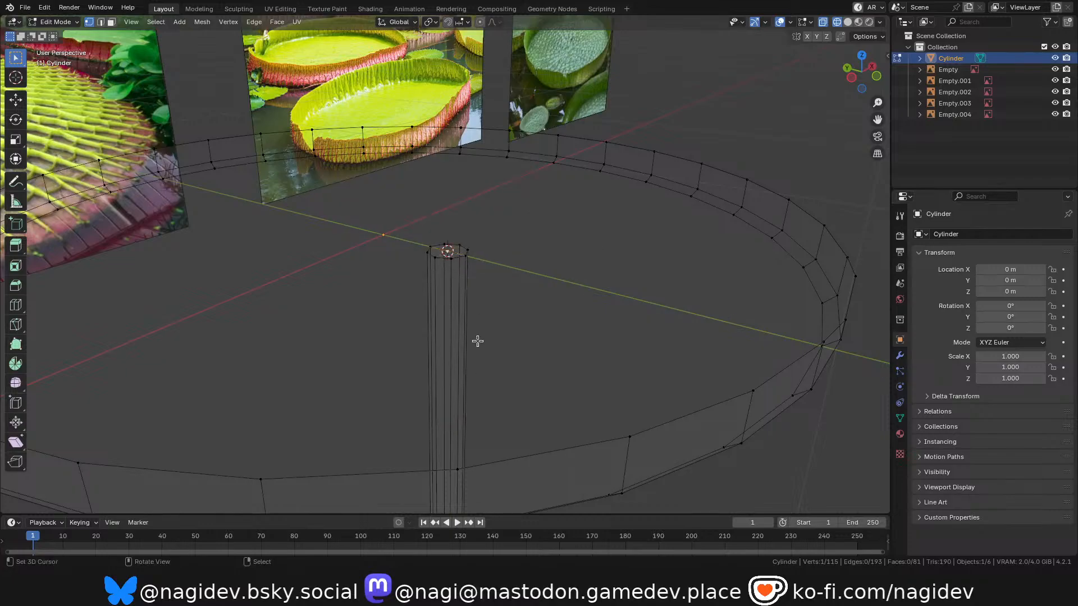
Delete the centre vertex of the stem's upper cap to leave that end open.
scroll(478, 260, "up", 2)
key("x")
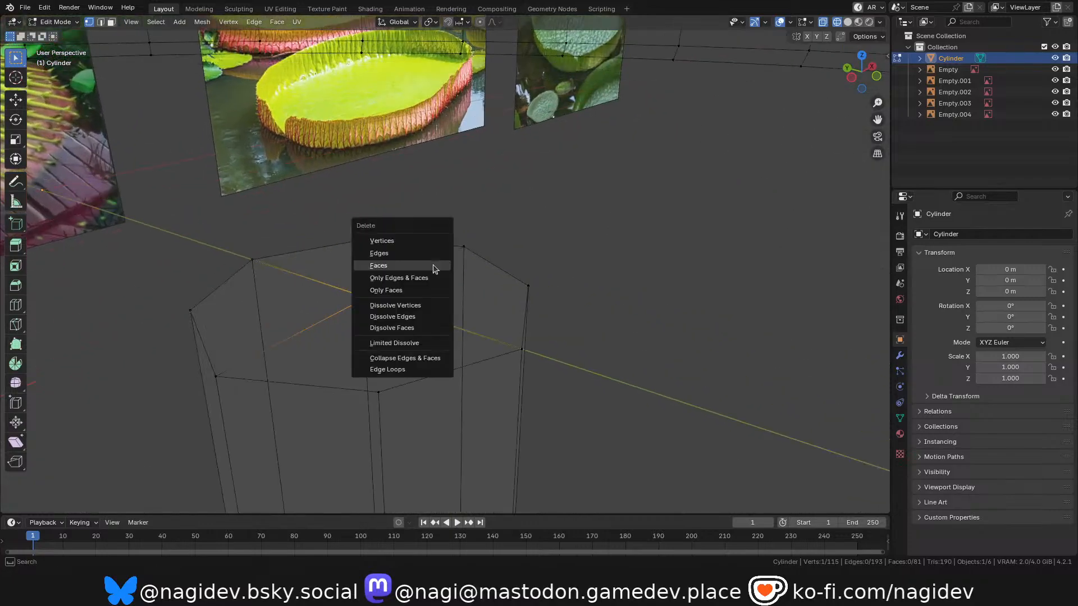
left_click(414, 243)
middle_click_drag(426, 277, 411, 202, "shift")
scroll(429, 266, "down", 7)
scroll(624, 350, "up", 2)
middle_click_drag(623, 350, 696, 287, "shift")
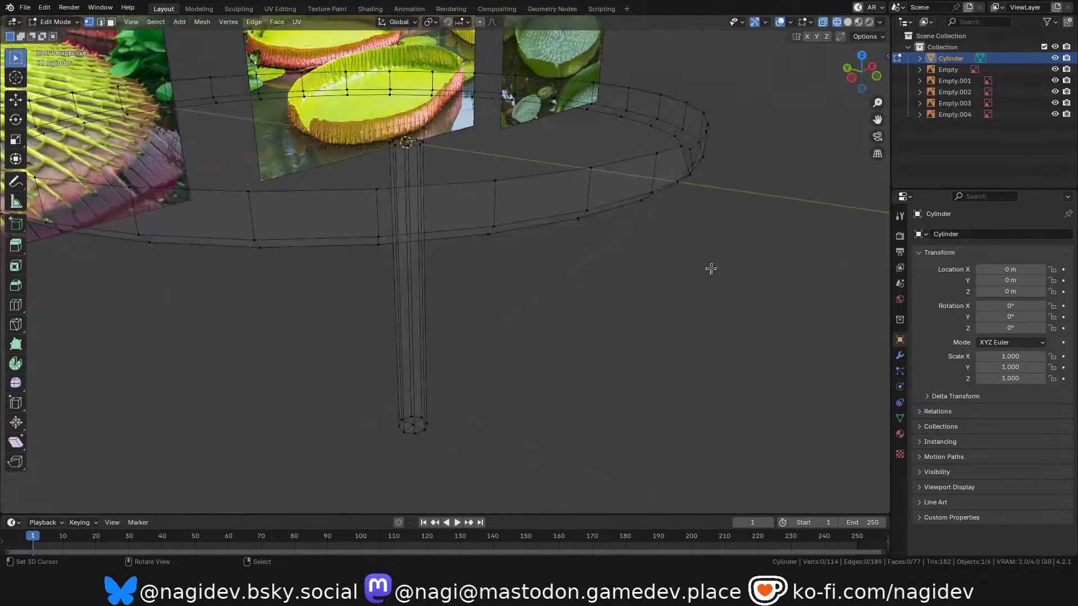
Delete the centre vertex of the stem's lower cap to open that end.
left_click_drag(852, 83, 828, 17)
scroll(466, 381, "up", 1)
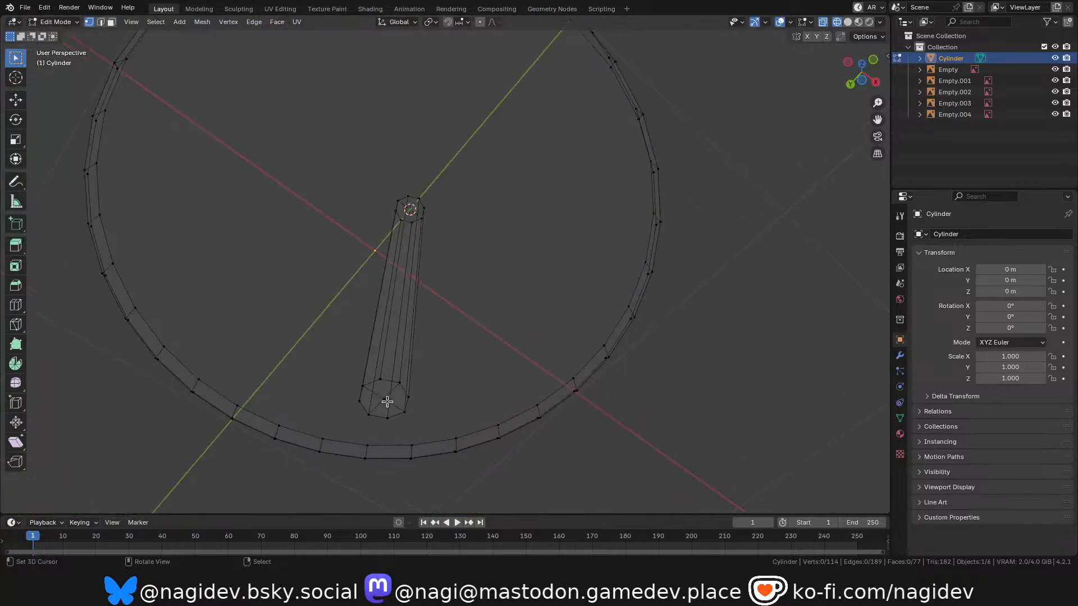
key("x")
left_click(382, 402)
left_click_drag(859, 73, 846, 113)
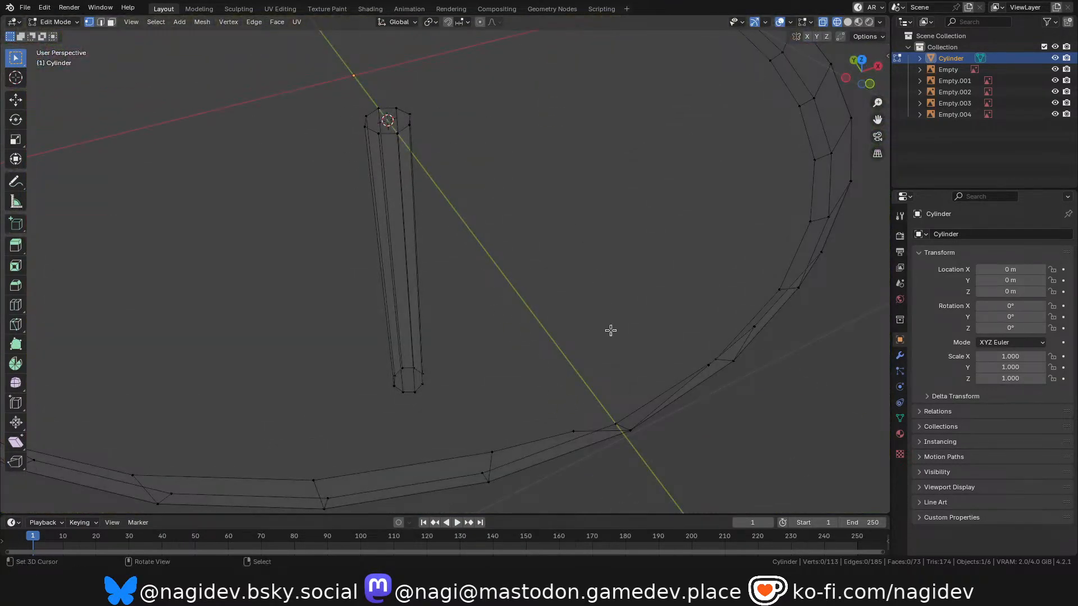
Select the whole dish, set the pivot point to the 3D cursor, and restore solid shading.
scroll(611, 321, "down", 5)
scroll(532, 301, "up", 2)
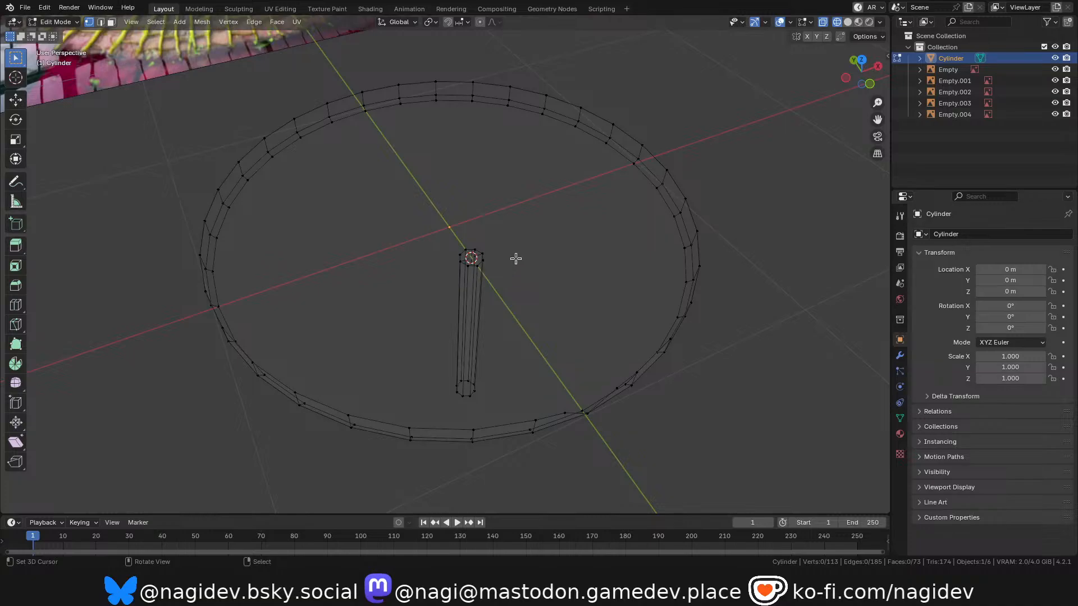
key("l")
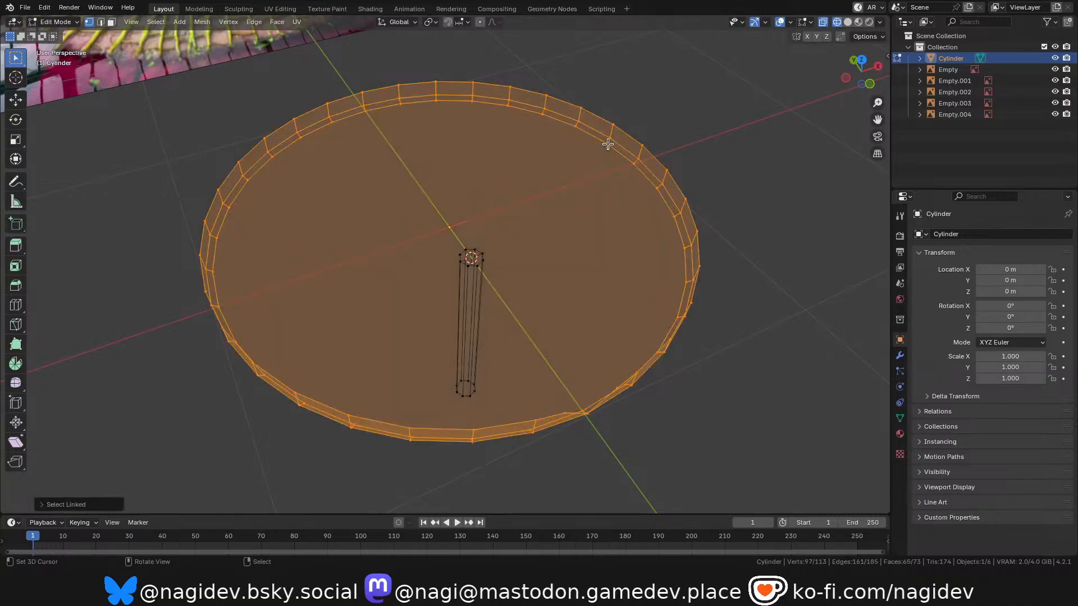
key("period")
left_click(673, 182)
scroll(601, 214, "down", 2)
key("x")
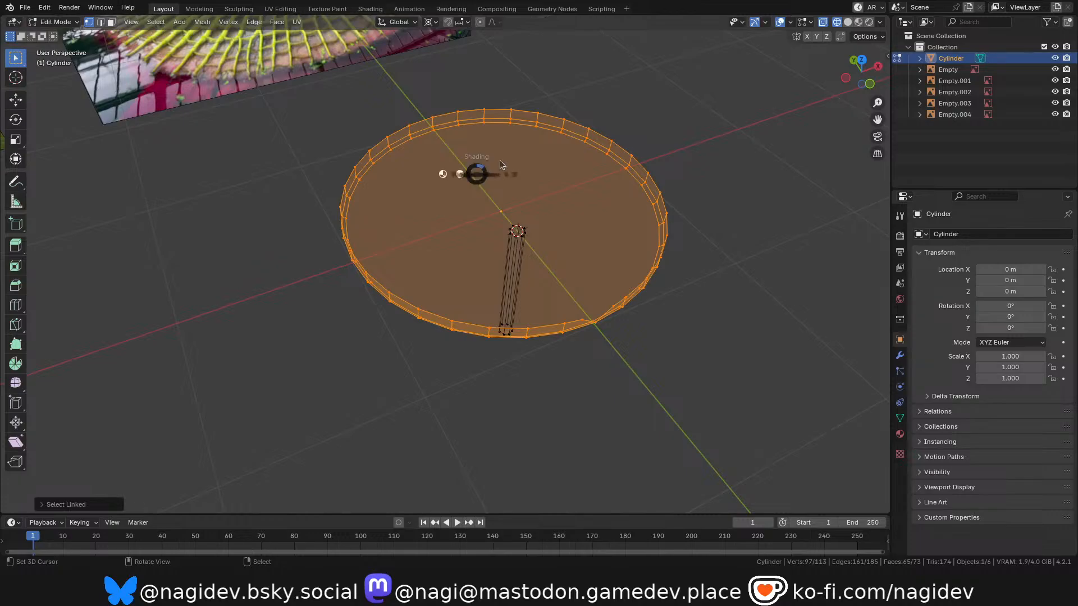
left_click(578, 182)
Try to tilt the dish about the global X axis around the 3D cursor at the stem's upper end.
left_click_drag(860, 77, 858, 53)
scroll(592, 331, "down", 1)
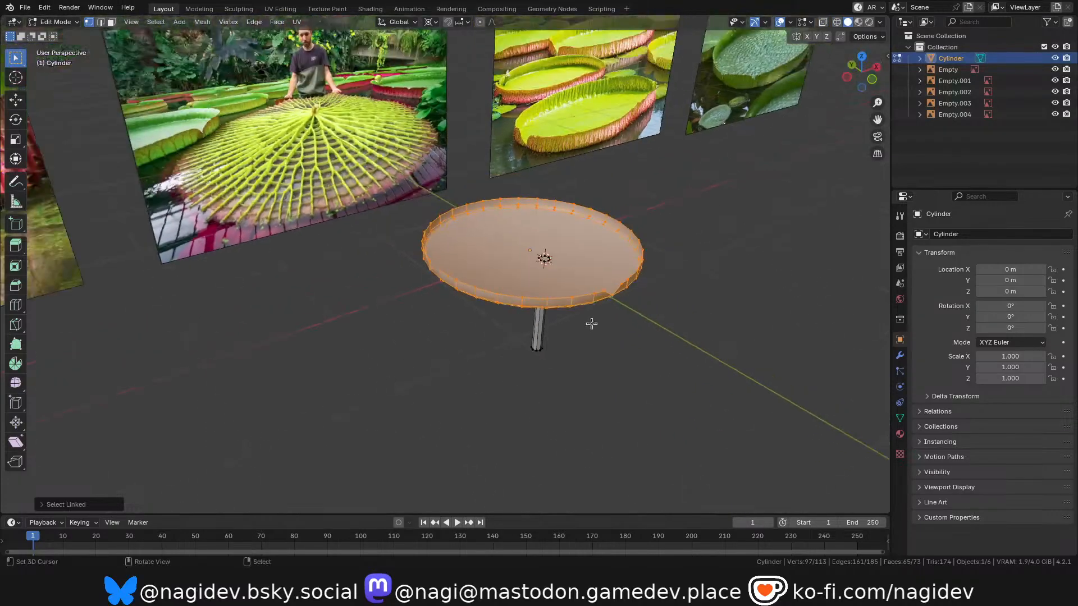
scroll(587, 280, "up", 2)
key("r")
key("x")
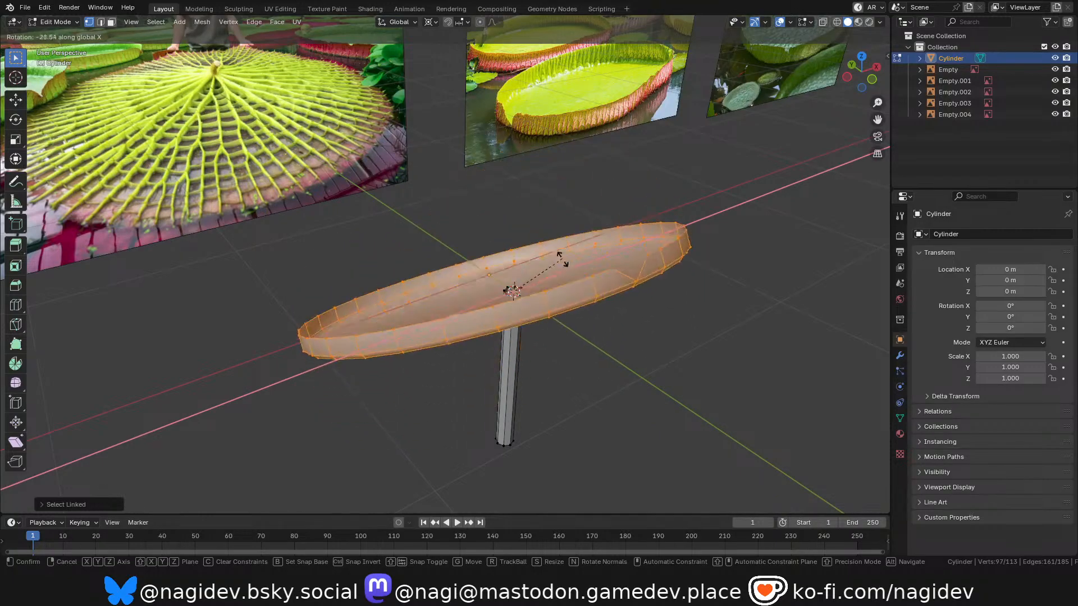
right_click(553, 224)
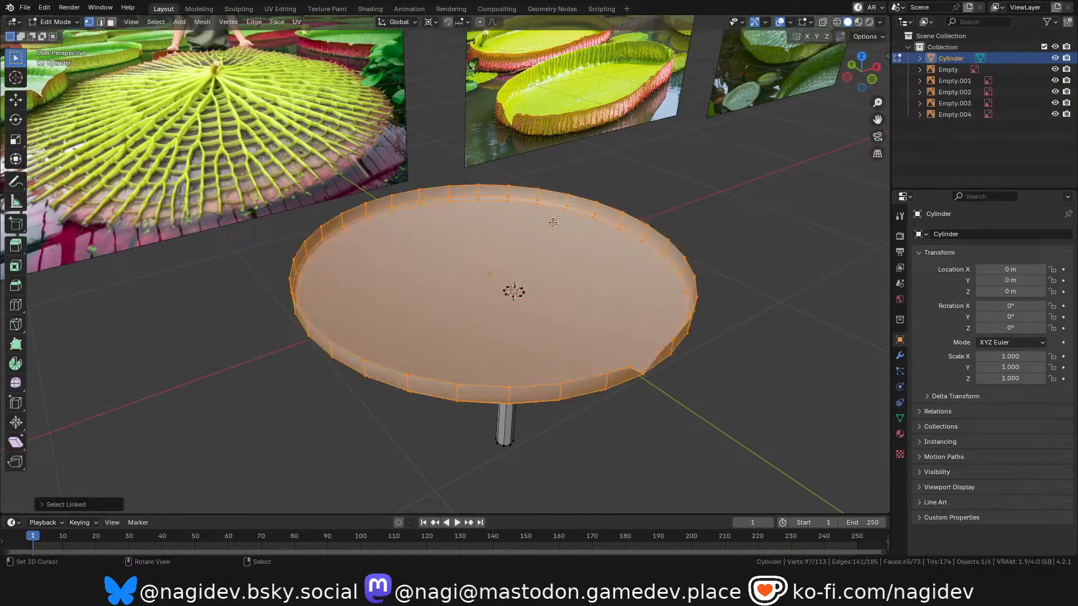
Examine the dish and stem from the front and side against the lily pad reference images.
left_click_drag(859, 70, 808, 42)
scroll(520, 292, "up", 1)
middle_click_drag(517, 295, 445, 294, "shift")
scroll(481, 303, "down", 2)
scroll(497, 289, "down", 3)
scroll(486, 279, "up", 1)
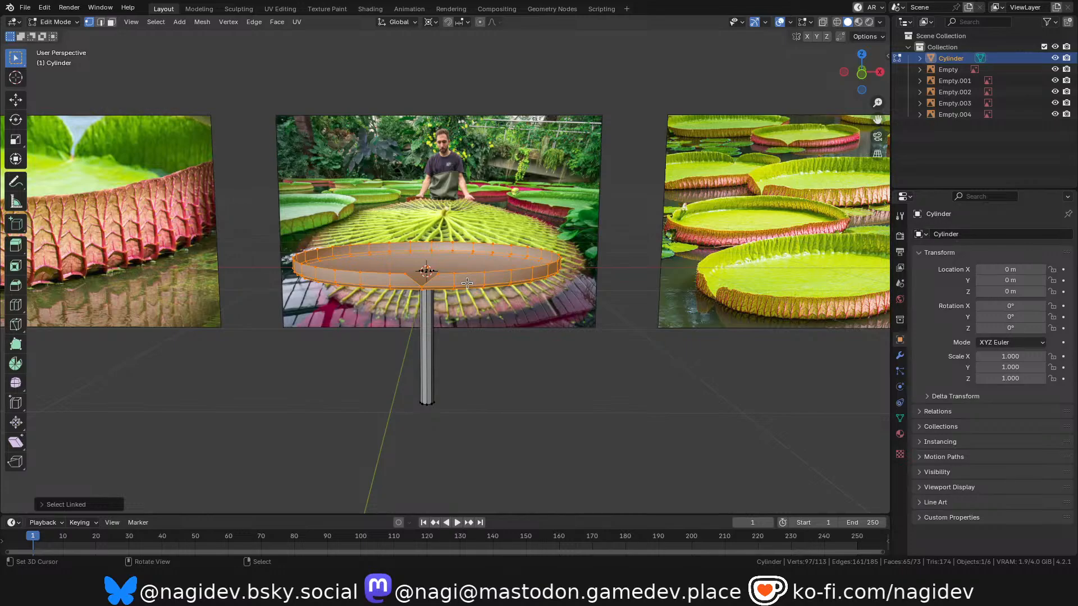
scroll(447, 302, "down", 1)
mouse_move(395, 339)
middle_mouse_down("shift")
mouse_move(383, 359)
mouse_move(410, 353)
middle_mouse_up("shift")
scroll(446, 292, "up", 2)
scroll(469, 255, "down", 2)
scroll(471, 252, "up", 2)
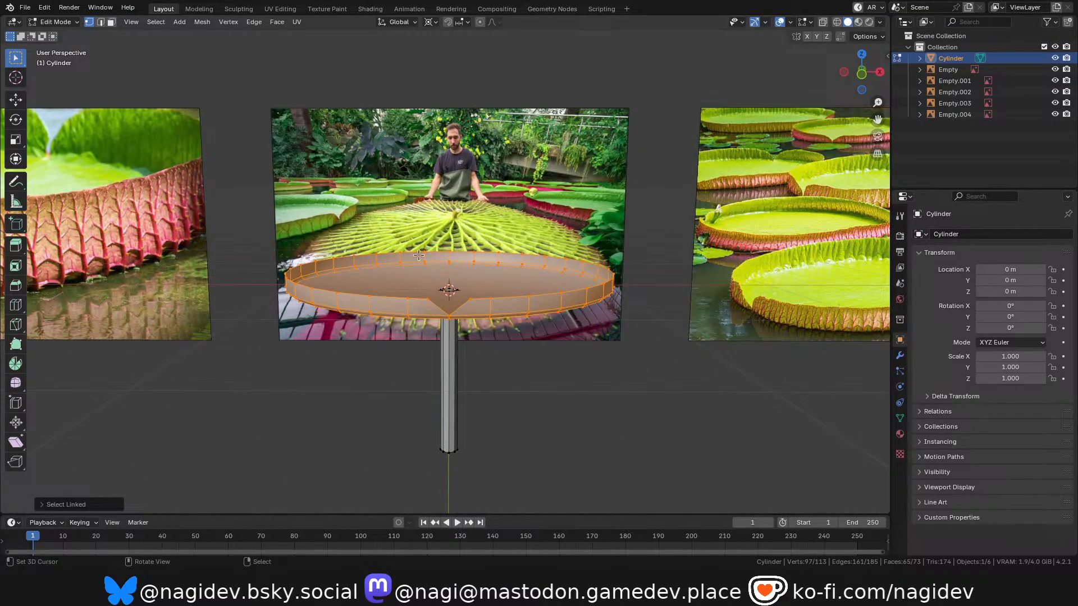
scroll(438, 249, "up", 2)
middle_click_drag(397, 256, 272, 240)
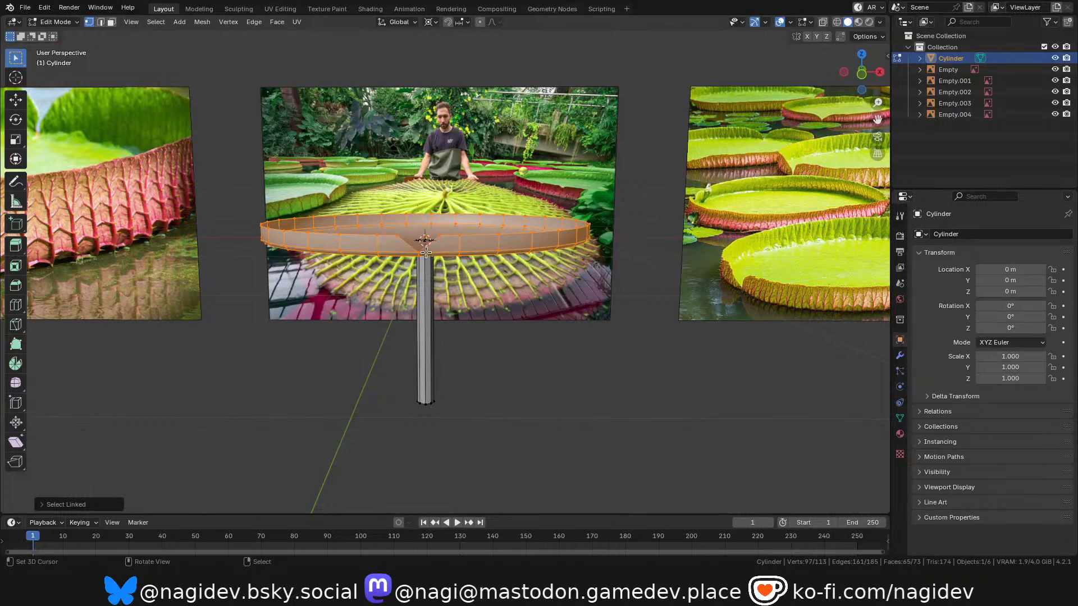
scroll(426, 253, "up", 3)
left_click_drag(856, 95, 838, 257)
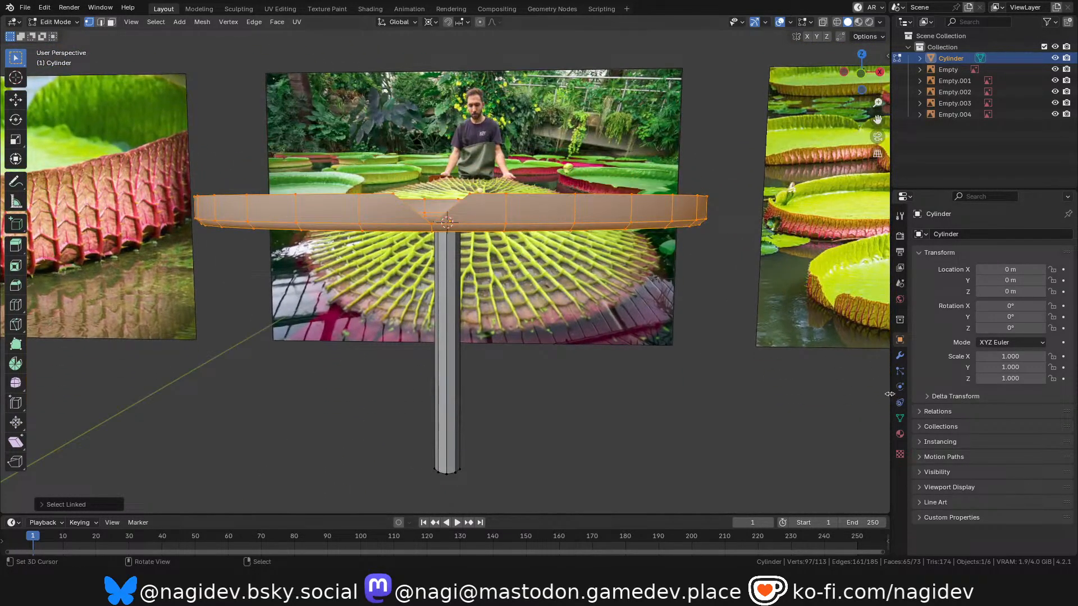
left_click(901, 356)
left_click(980, 234)
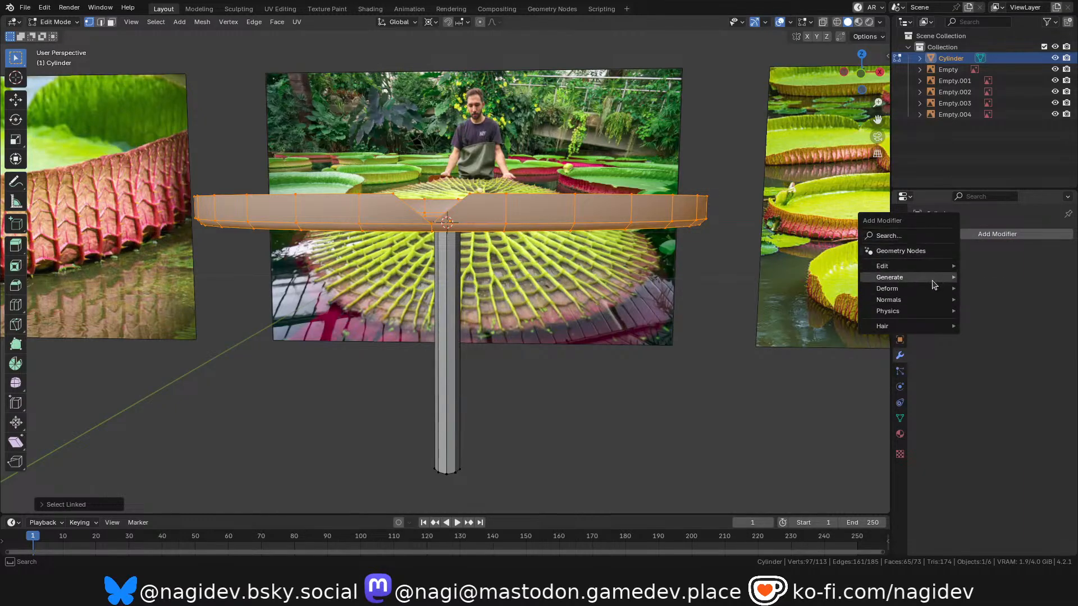
mouse_move(934, 285)
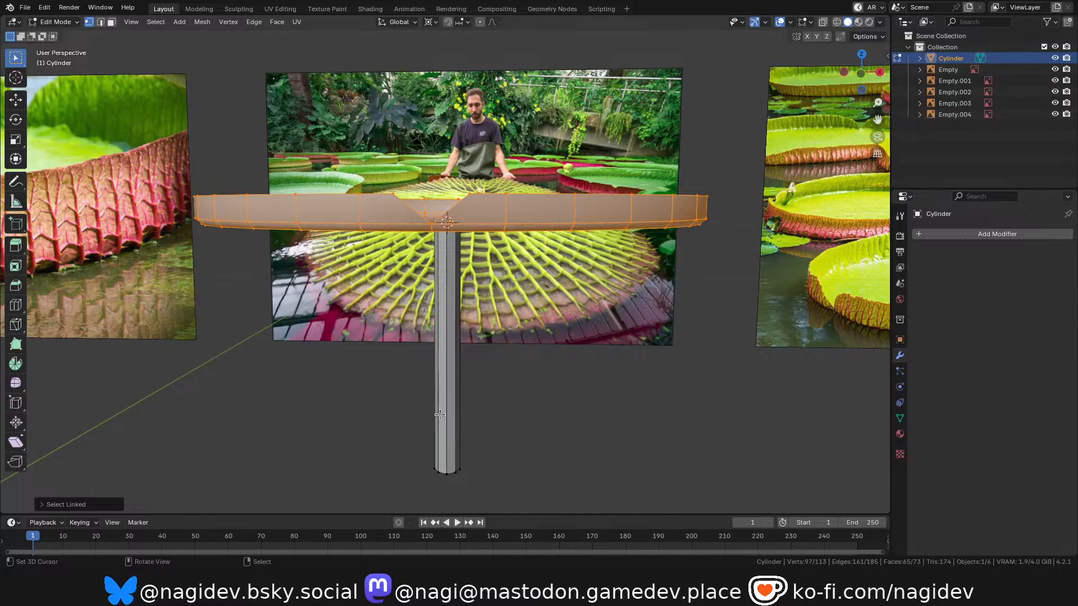
Extrude the selected dish in place to create a second shell for giving it thickness.
middle_click_drag(464, 218, 466, 245)
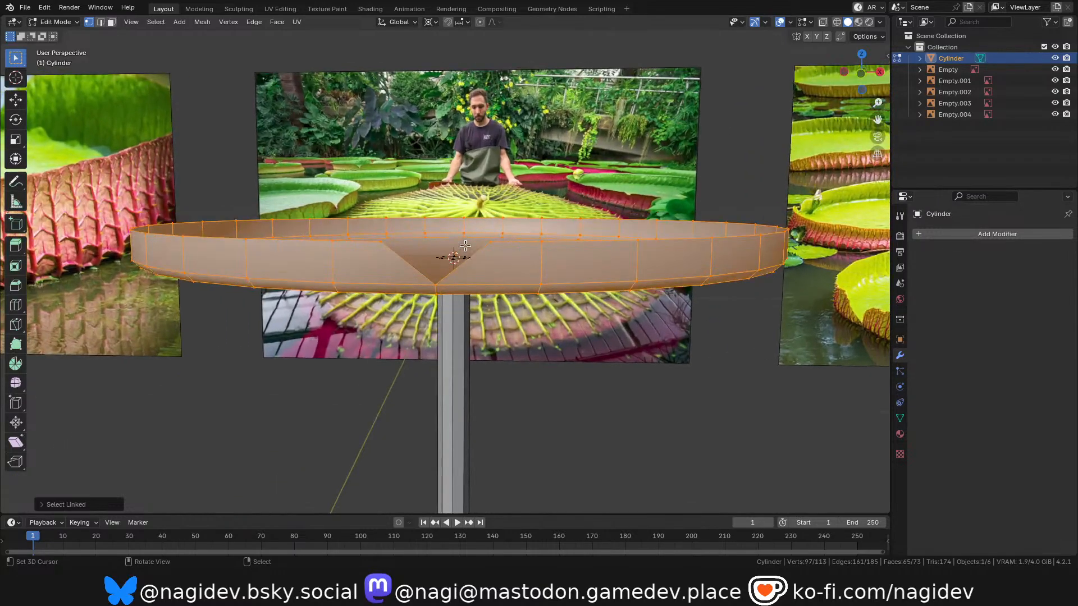
key("e")
key("c")
left_click(488, 310)
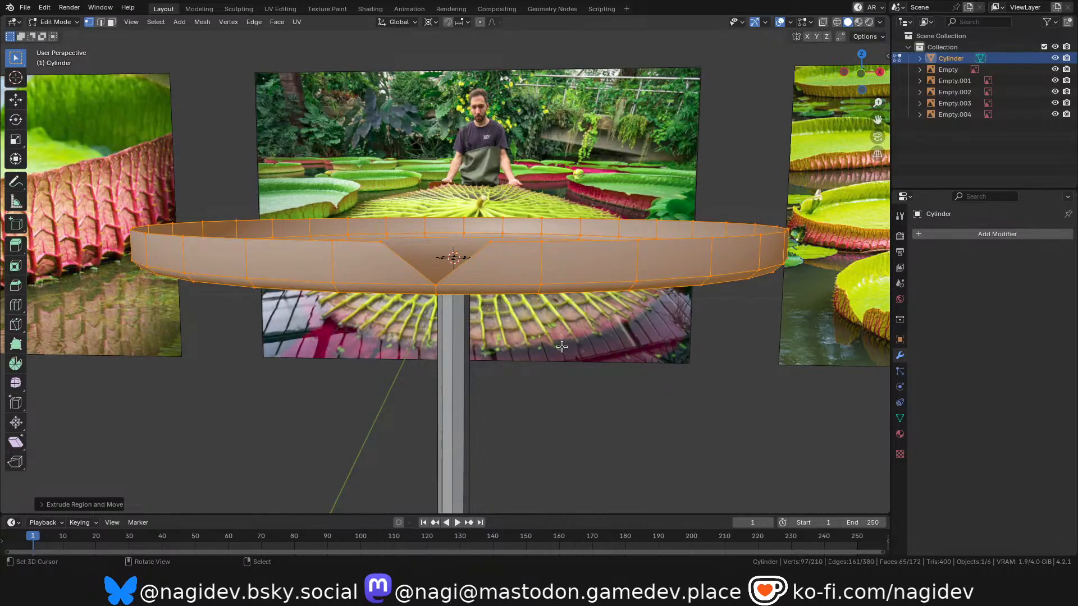
left_click_drag(860, 84, 837, 154)
scroll(555, 218, "down", 2)
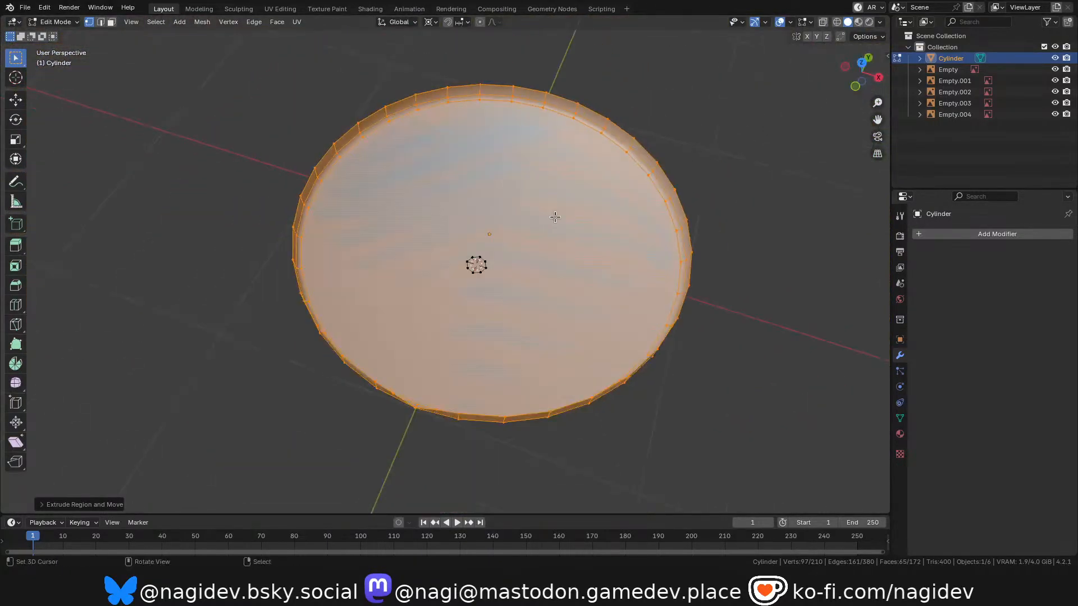
Snap the 3D cursor to the world origin and scale the extruded shell slightly inward around it.
key("shift+s")
left_click(491, 259)
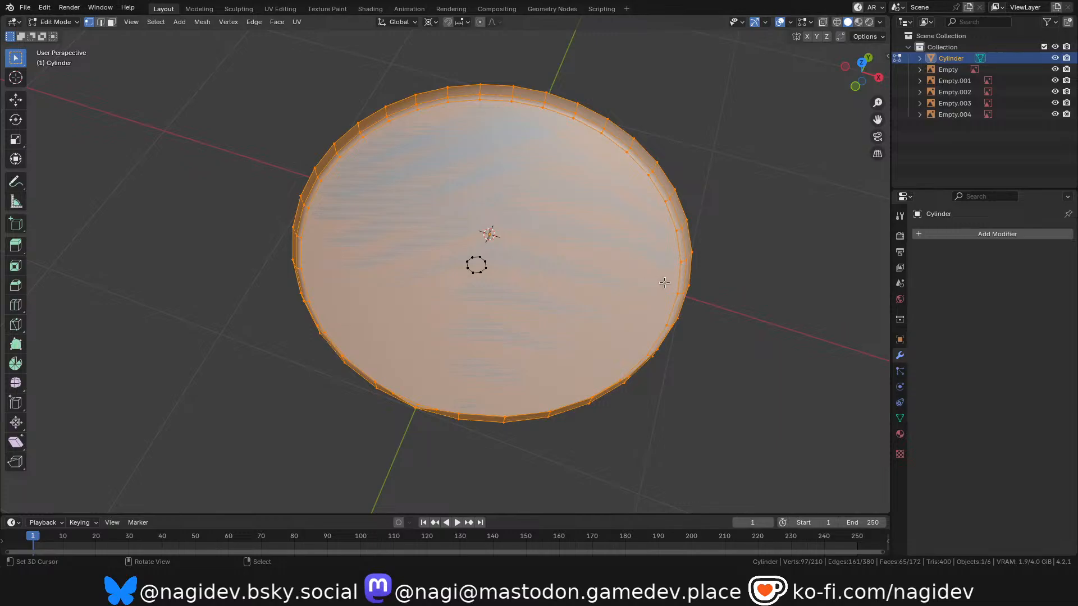
key("s")
left_click(640, 277)
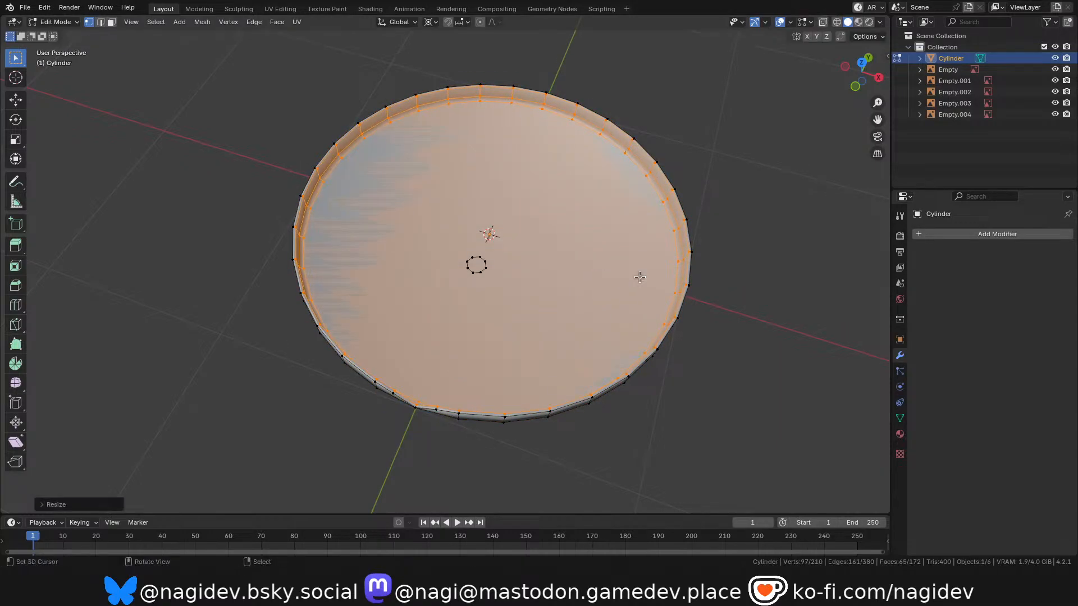
scroll(469, 399, "up", 6)
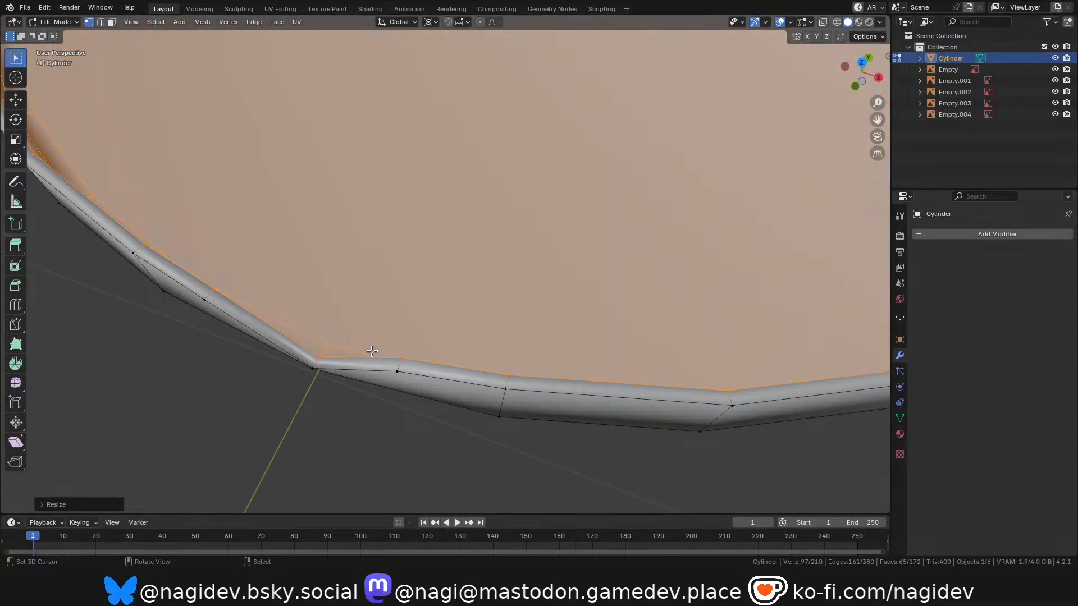
scroll(372, 362, "down", 4)
Return to Object Mode and turn on the Face Orientation overlay to check the dish's normals.
left_click_drag(859, 74, 700, 22)
scroll(475, 395, "down", 5)
key("Tab")
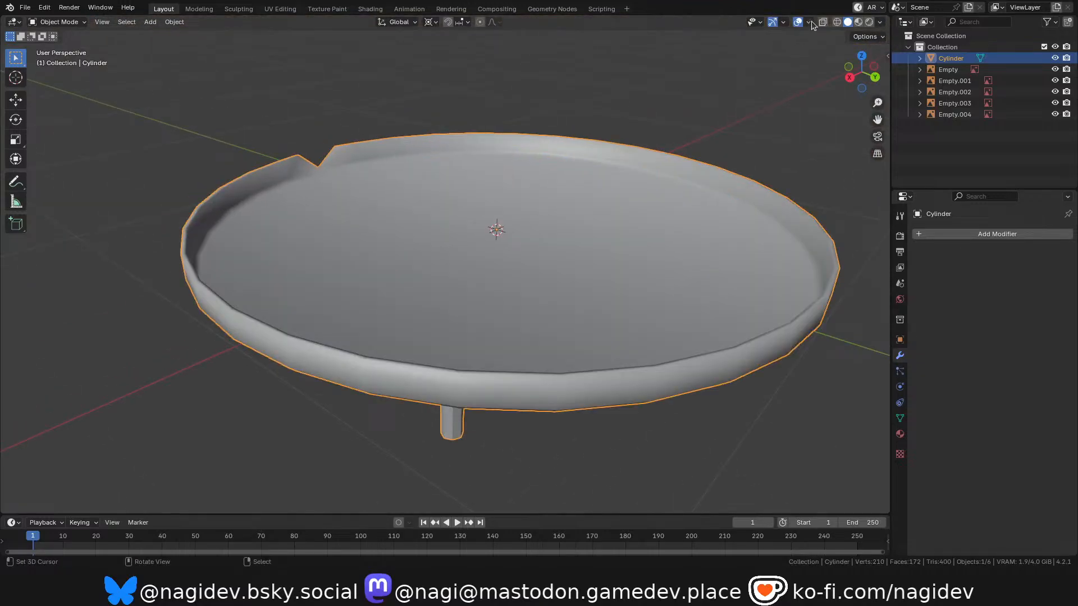
left_click(811, 26)
left_click(740, 228)
scroll(496, 332, "down", 3)
scroll(547, 268, "up", 3)
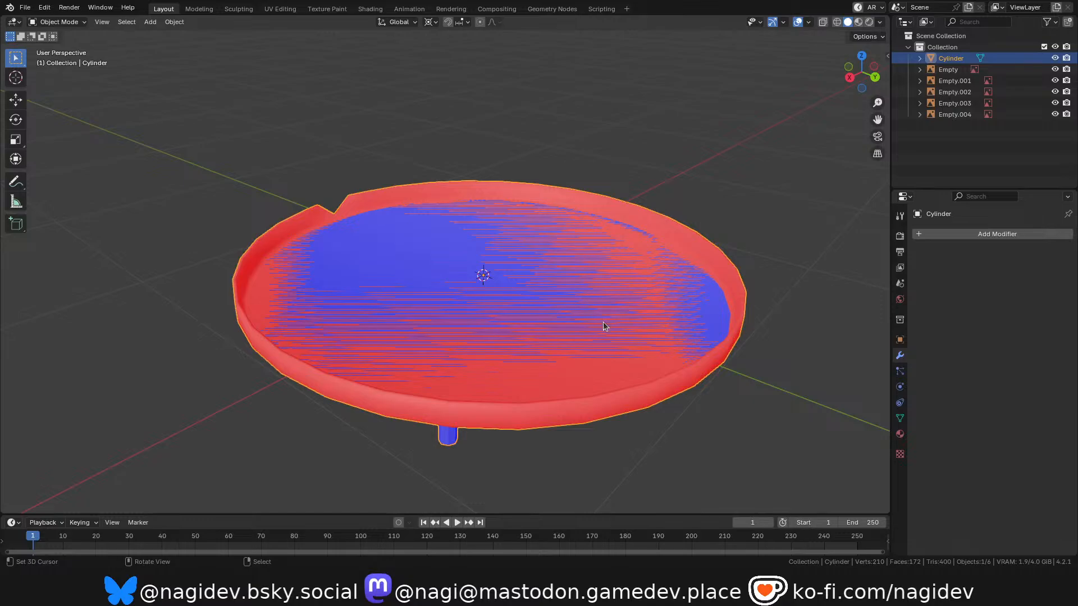
Try to scale the dish's inner shell further inward in Edit Mode.
key("Tab")
key("s")
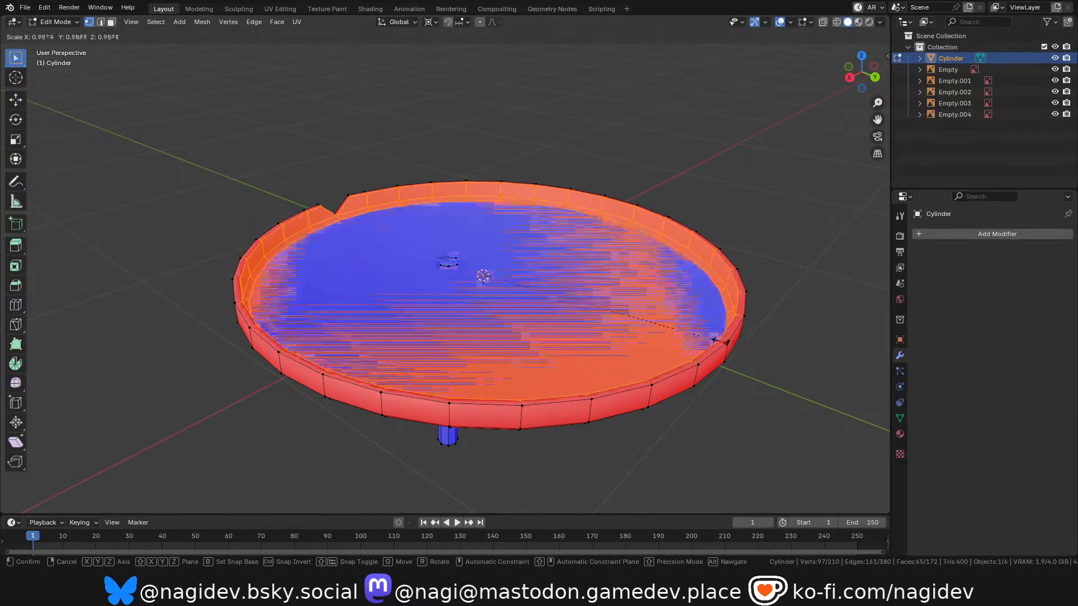
right_click(703, 342, "shift")
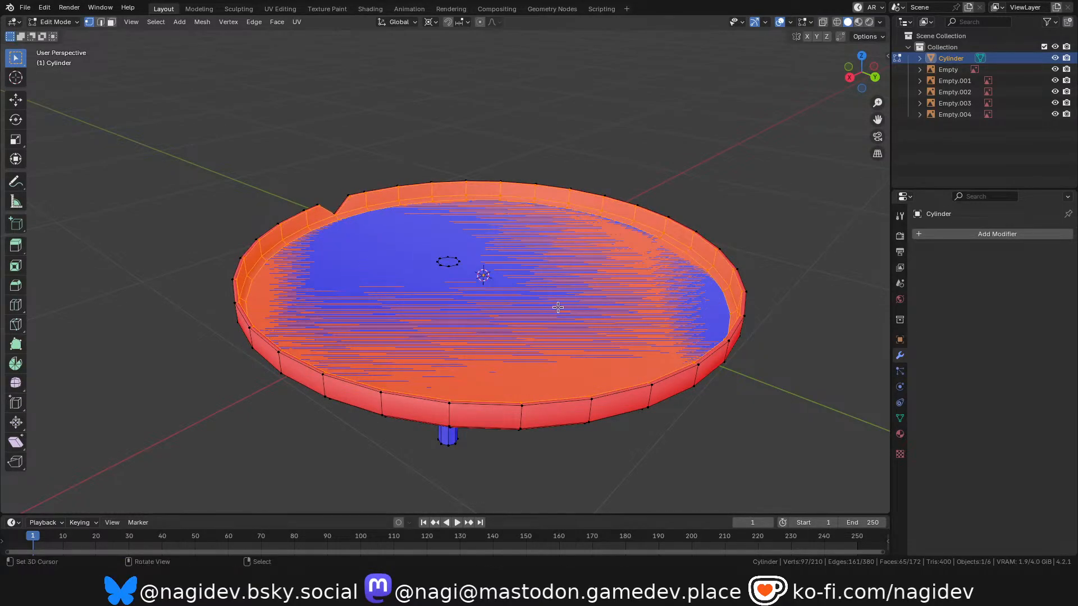
Raise the dish's inner shell slightly along the global Z axis and check the overlapping floor in Object Mode.
key("g")
key("z")
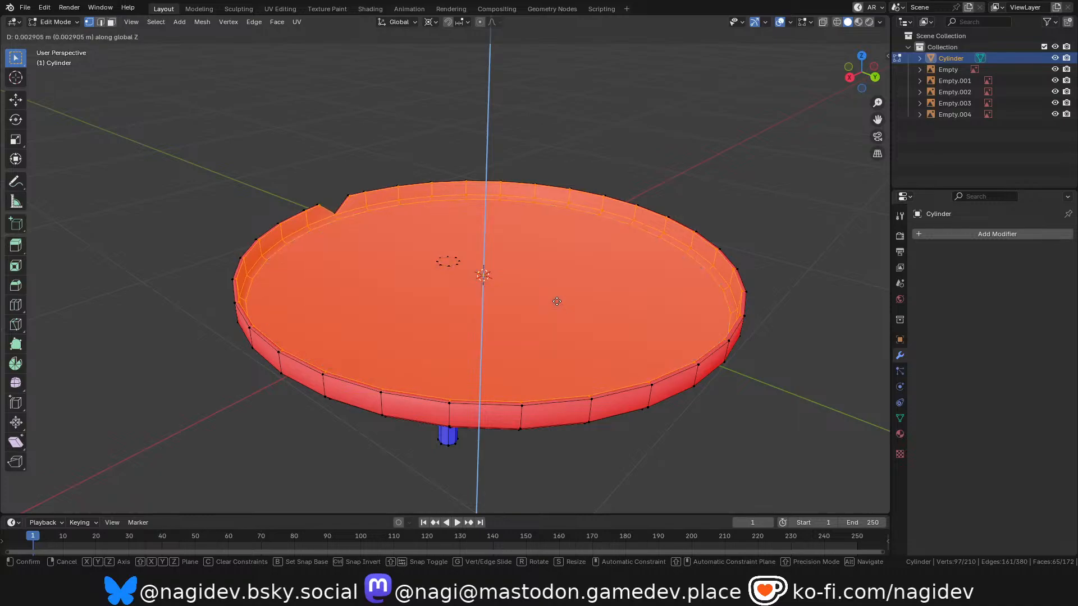
left_click(556, 301, "shift")
key("Tab")
scroll(525, 252, "down", 2)
scroll(522, 269, "up", 1)
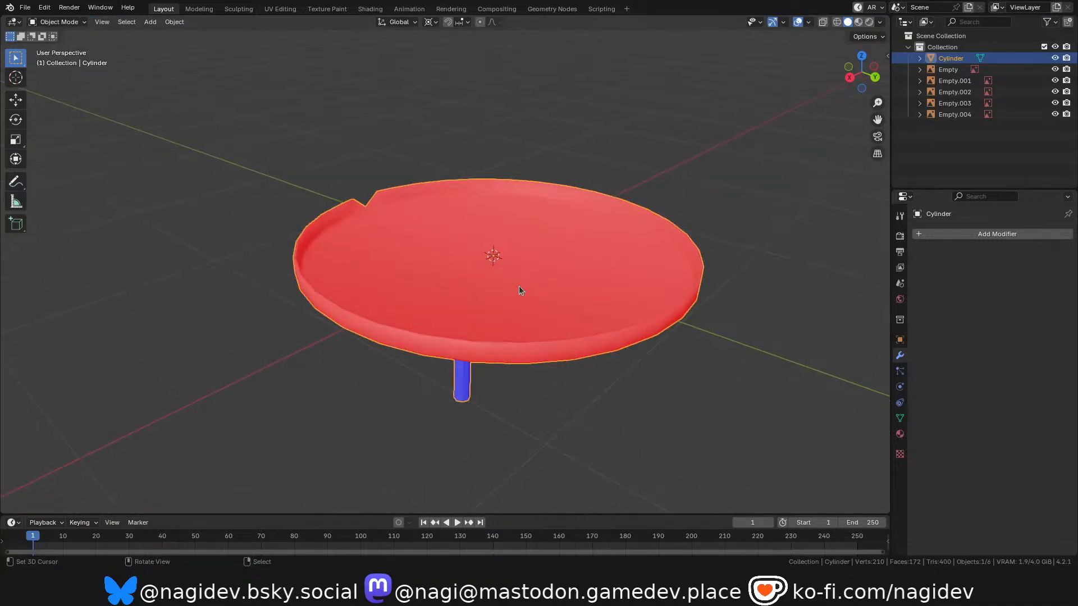
left_click_drag(862, 73, 905, 40)
scroll(508, 251, "down", 1)
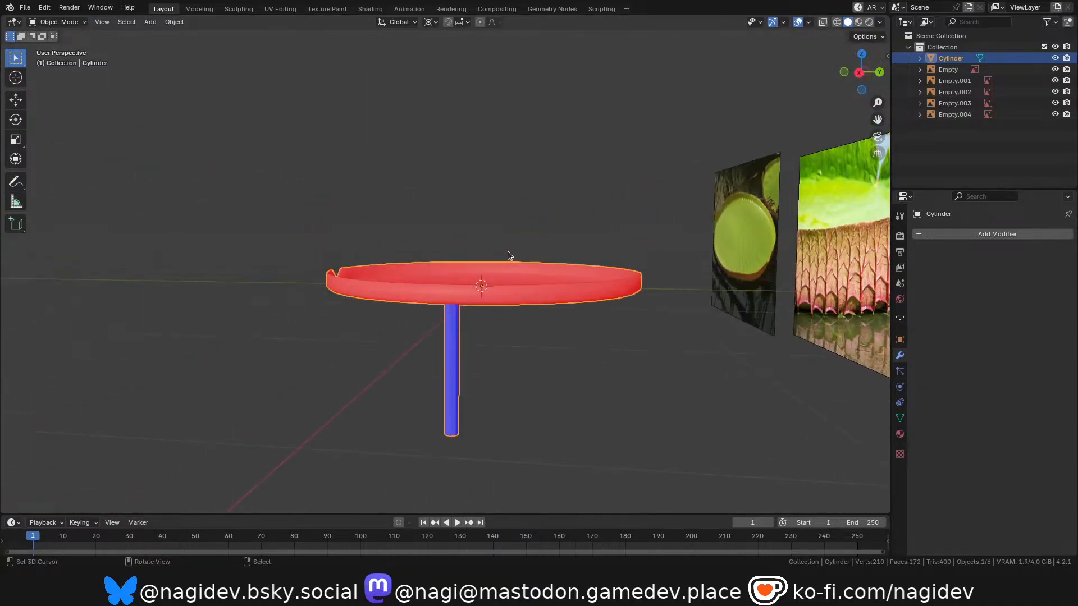
scroll(494, 270, "up", 1)
Recalculate the normals of the whole dish and stem mesh in Edit Mode.
key("Tab")
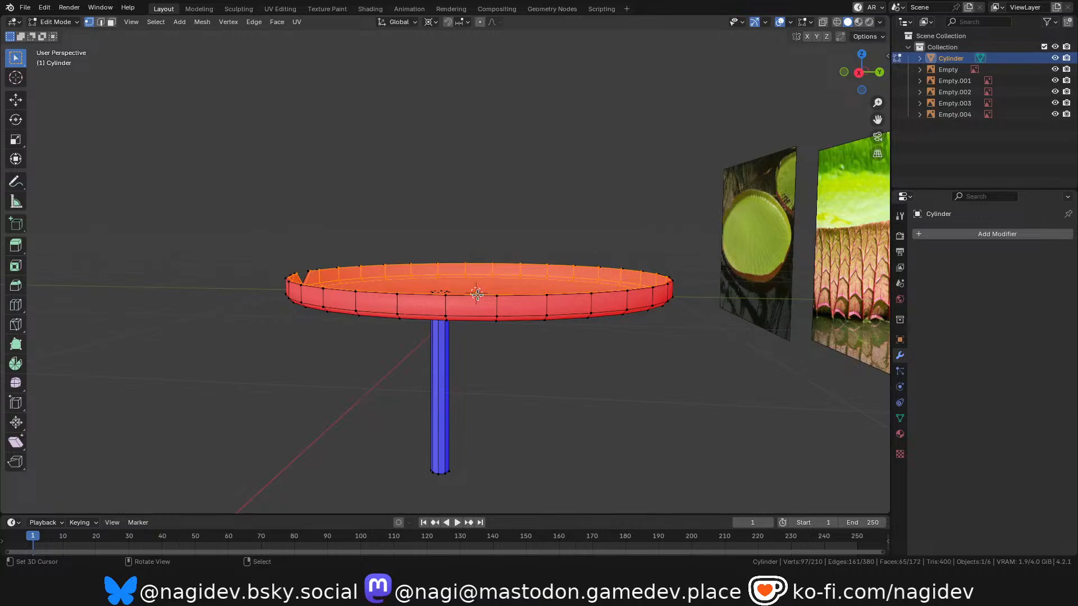
key("shift+n")
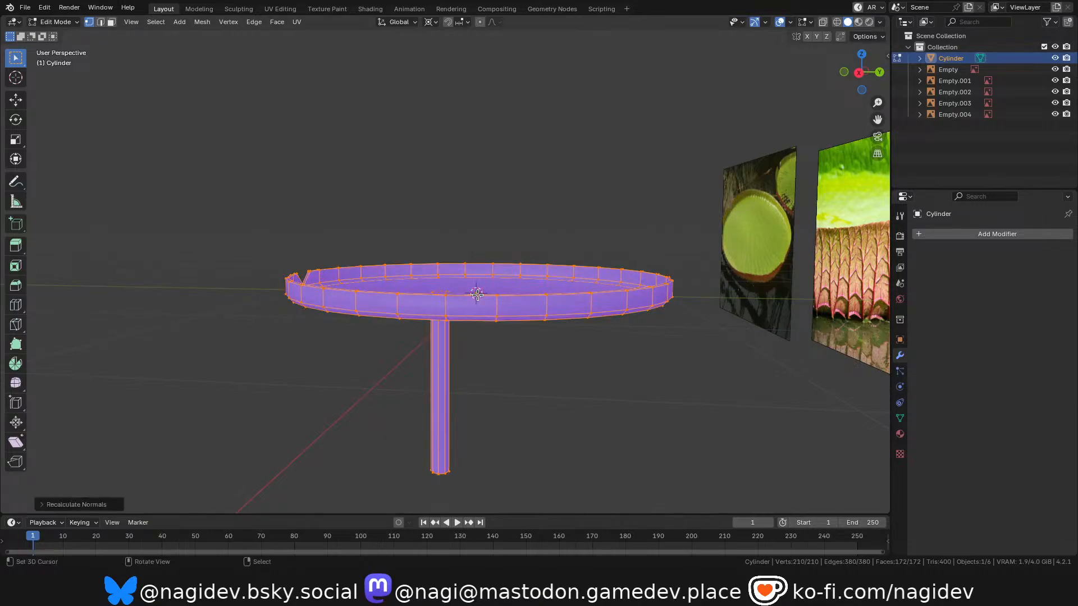
left_click_drag(841, 84, 763, 134)
scroll(440, 341, "up", 3)
scroll(448, 330, "down", 2)
scroll(449, 330, "up", 1)
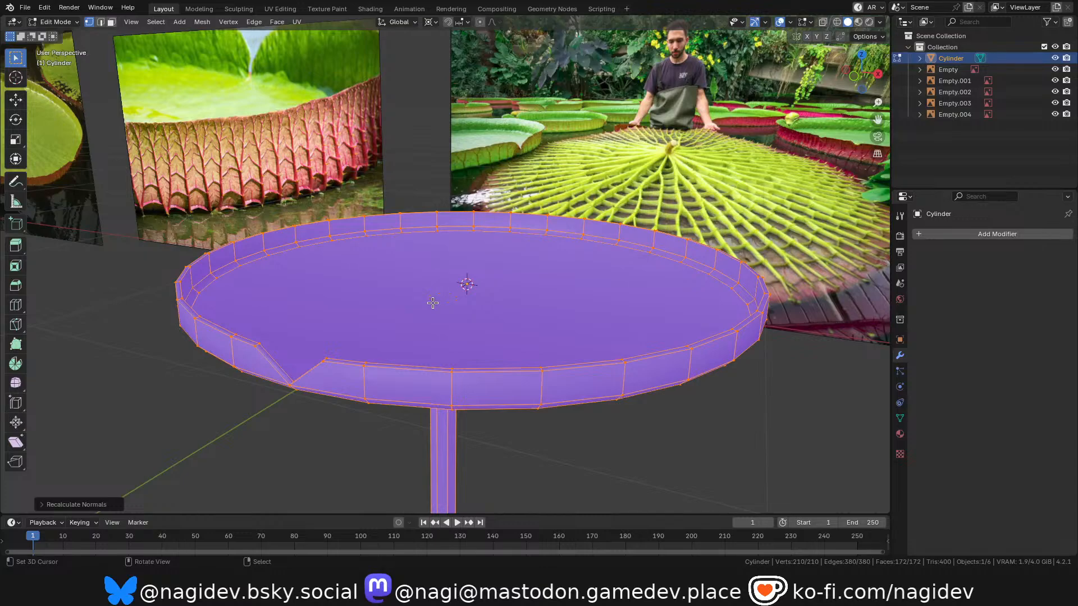
Select the stem's top edge loop and examine its position from below and above the dish.
left_click_drag(856, 78, 859, 29)
scroll(450, 251, "up", 3)
right_click(444, 284, "alt")
scroll(436, 270, "down", 5)
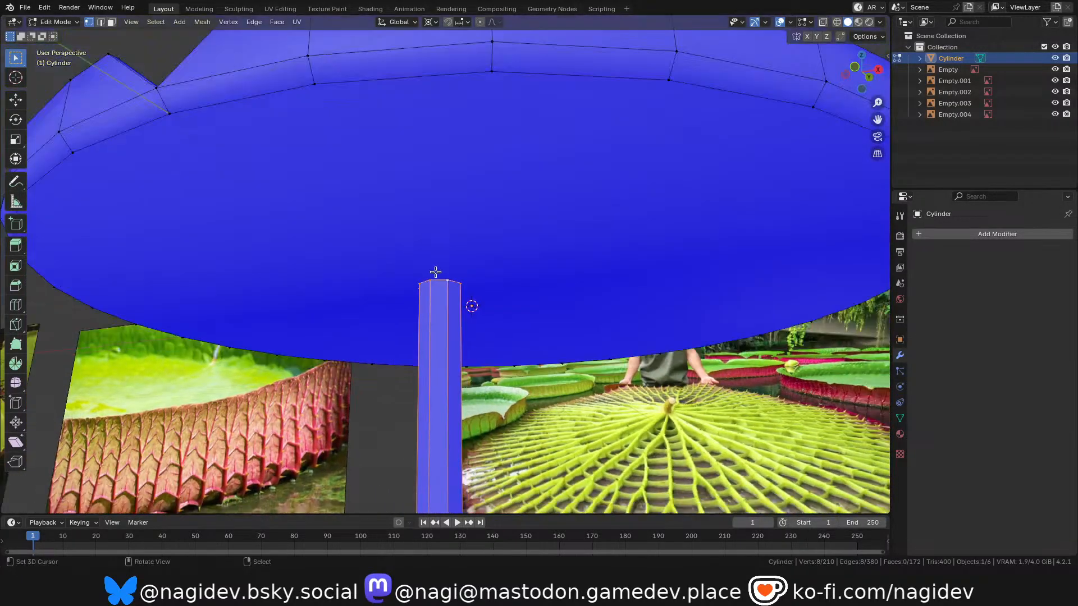
left_click_drag(857, 79, 867, 168)
scroll(460, 274, "up", 2)
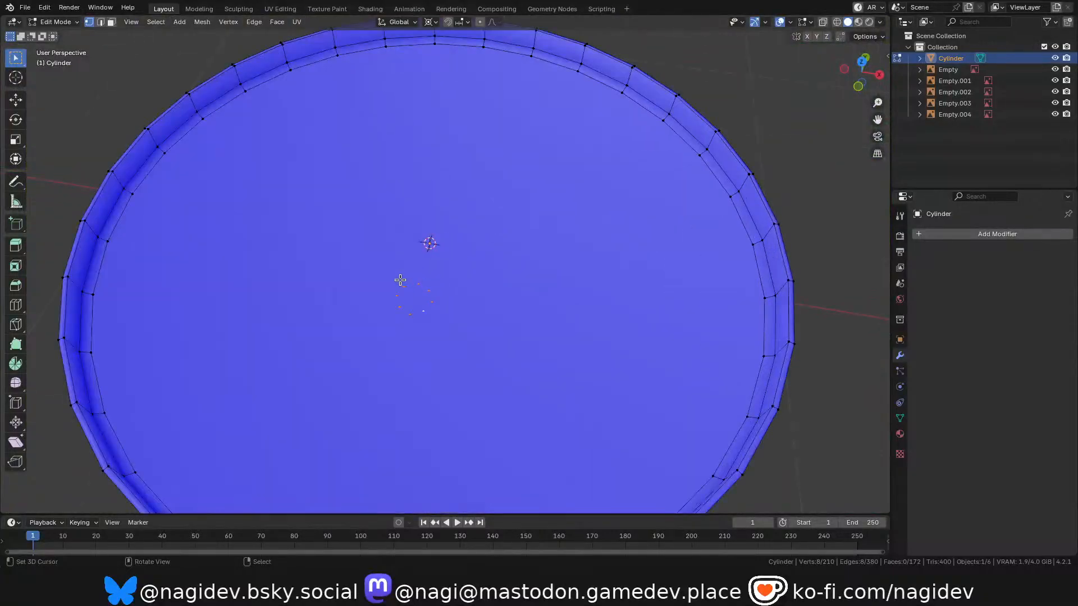
scroll(392, 332, "down", 2)
left_click_drag(864, 82, 860, 35)
scroll(435, 235, "up", 2)
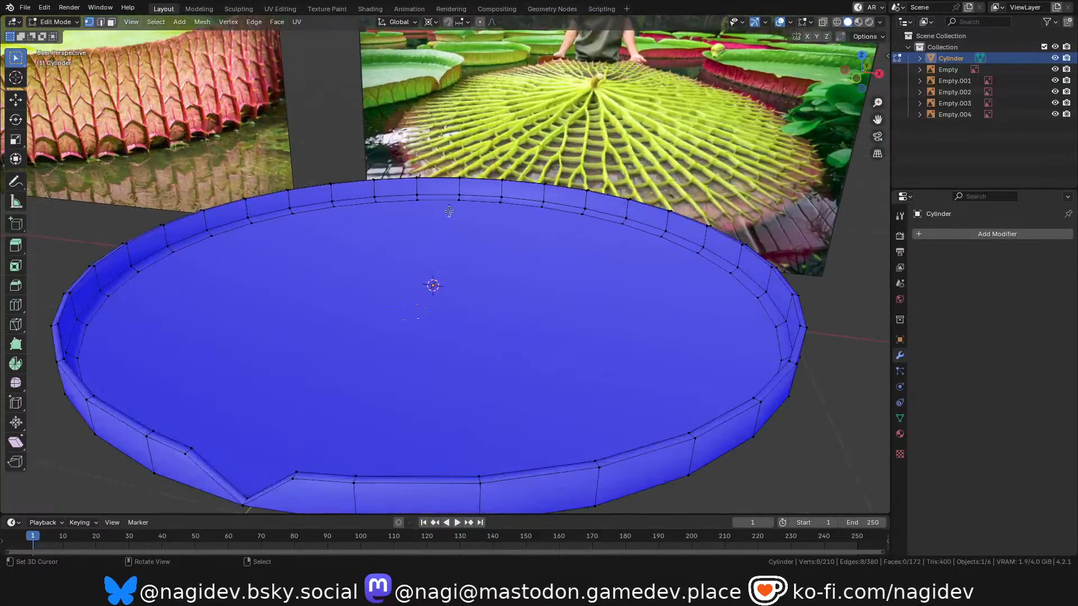
scroll(441, 235, "down", 1)
scroll(450, 236, "up", 2)
scroll(447, 202, "down", 1)
scroll(408, 269, "down", 2)
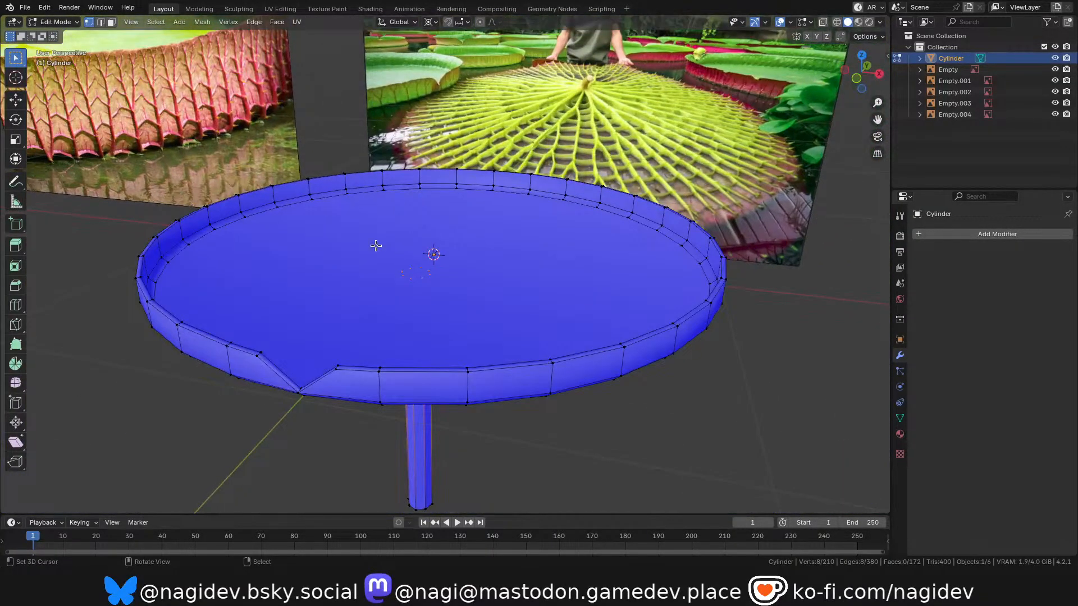
Raise the dish's inner floor face and its surrounding face ring slightly along Z, and check the shape in Object Mode.
key("3")
left_click(381, 262)
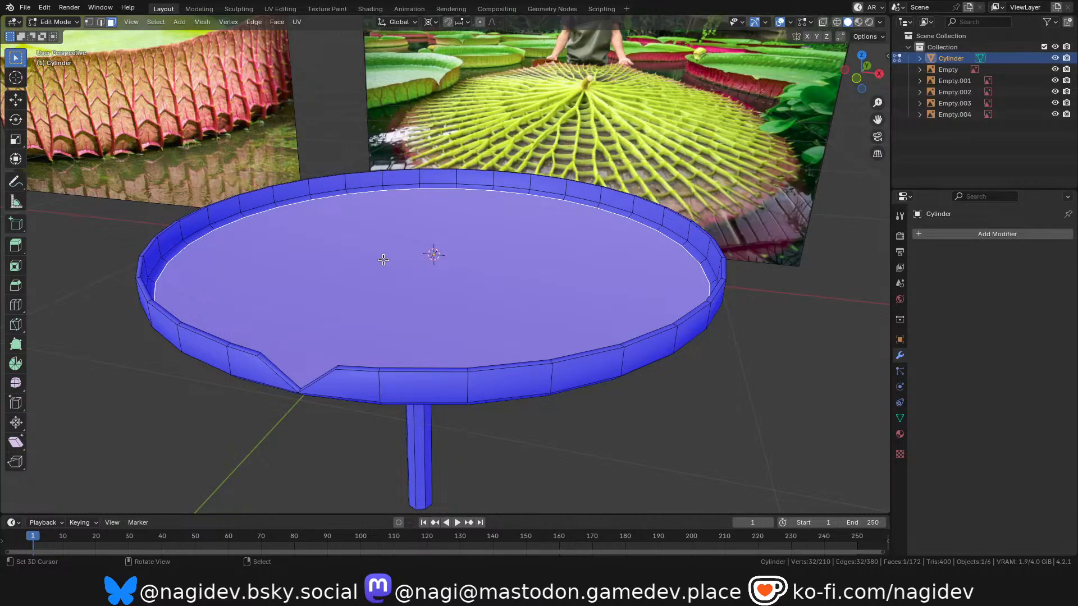
key("ctrl+KP_Add")
key("ctrl+KP_Add")
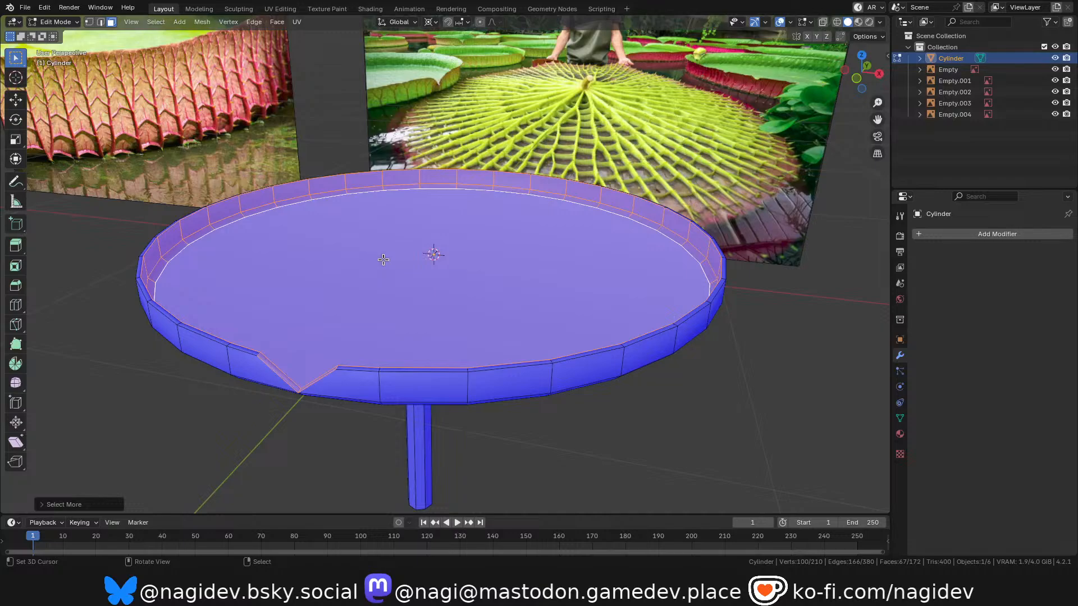
left_click(402, 277)
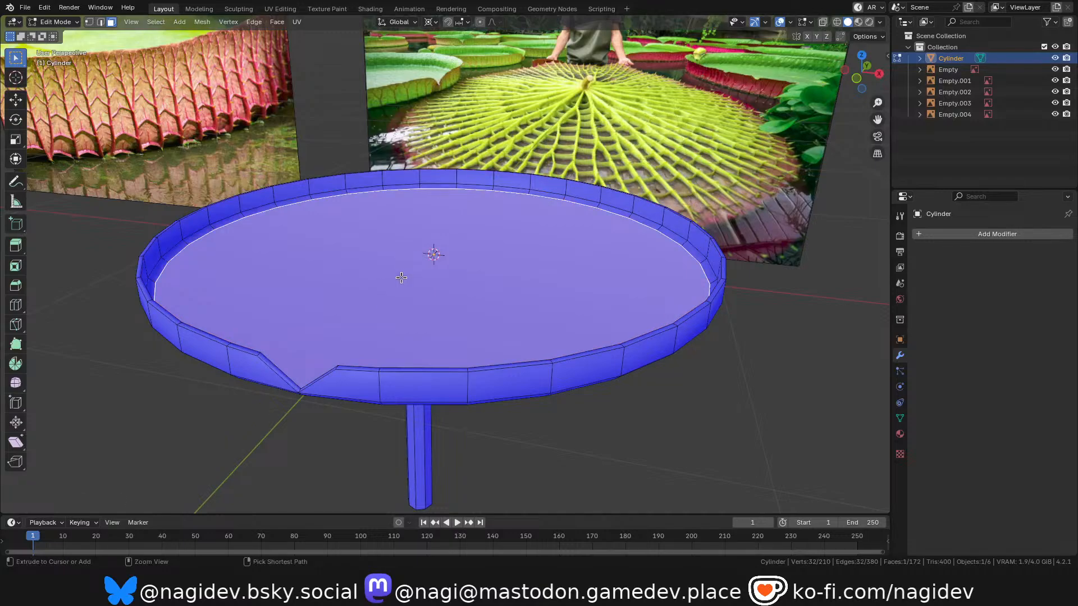
key("ctrl+KP_Add")
key("g")
key("z")
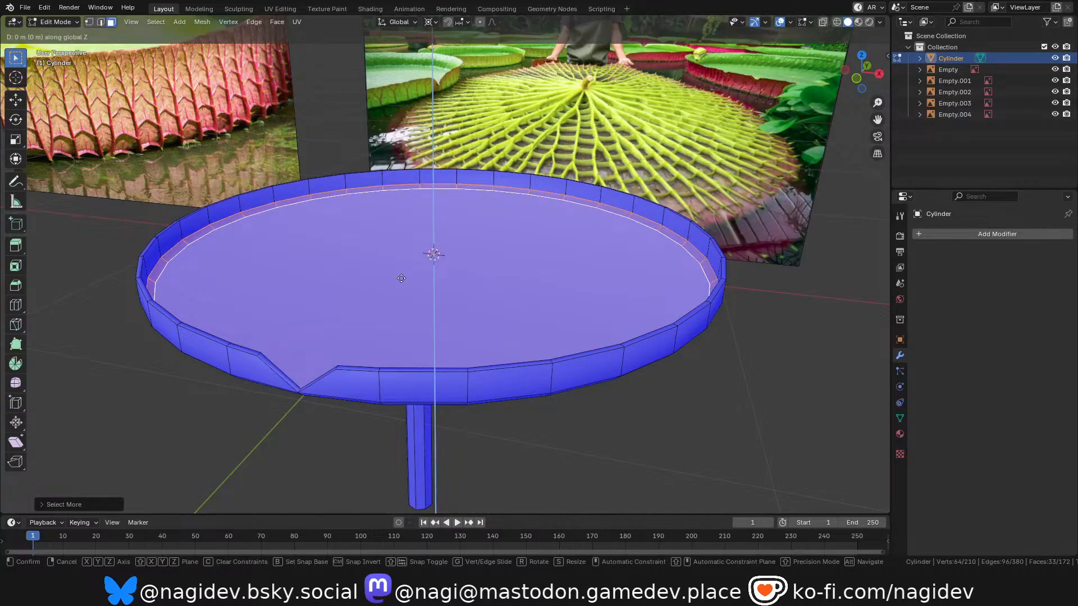
left_click(401, 236)
scroll(415, 282, "down", 2)
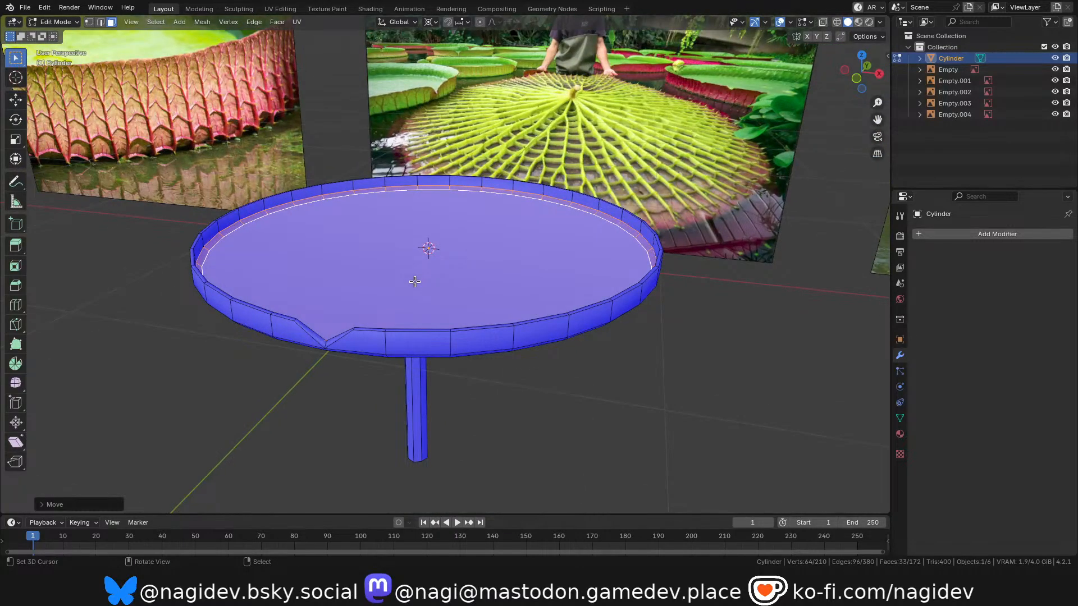
key("Tab")
scroll(414, 289, "down", 3)
scroll(415, 304, "up", 2)
key("Tab")
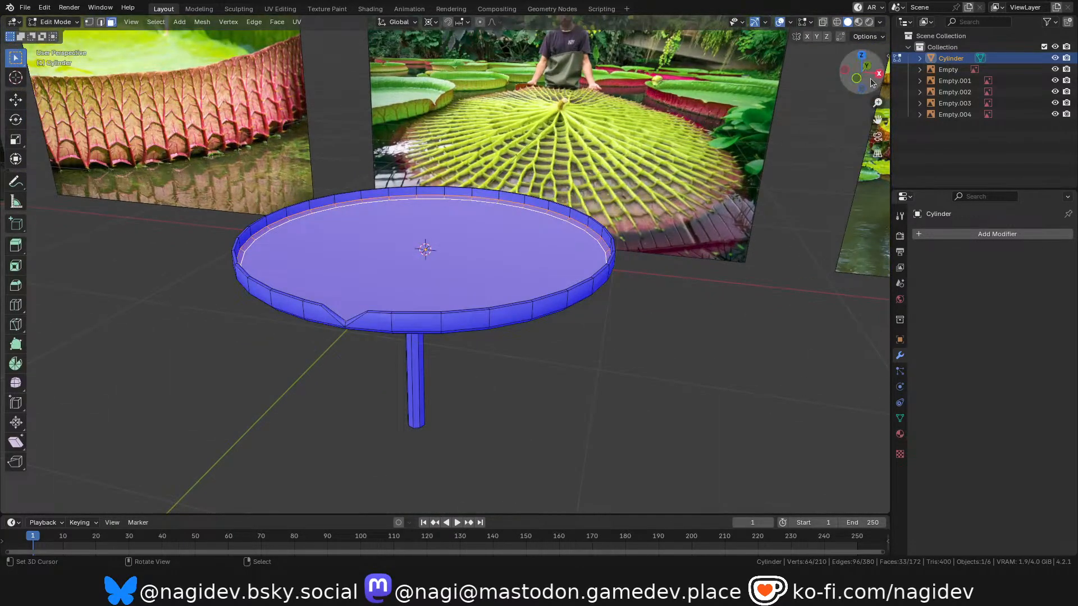
Clear the selection and pick the stem's top edge loop in edge select mode to inspect where it meets the dish.
left_click_drag(871, 79, 861, 23)
scroll(361, 247, "up", 2)
key("alt+a")
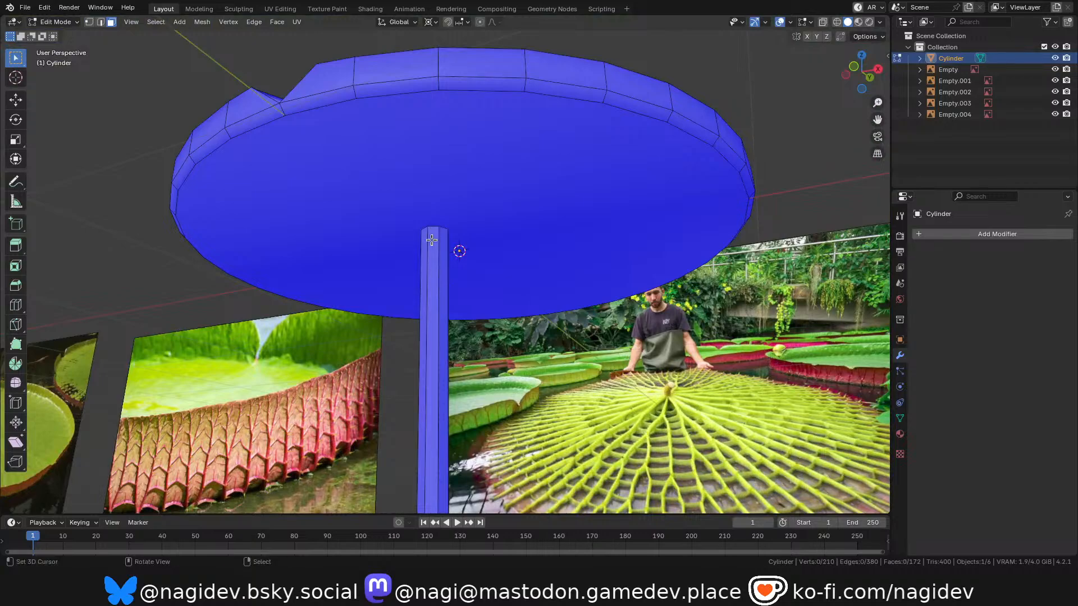
key("2")
left_click(434, 231, "alt")
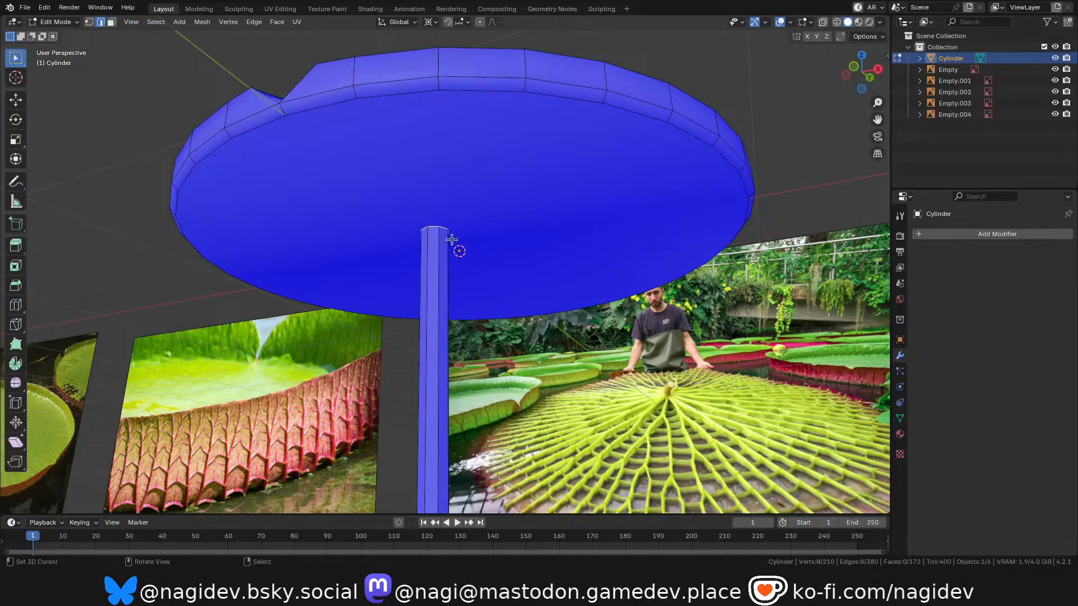
left_click_drag(856, 74, 859, 128)
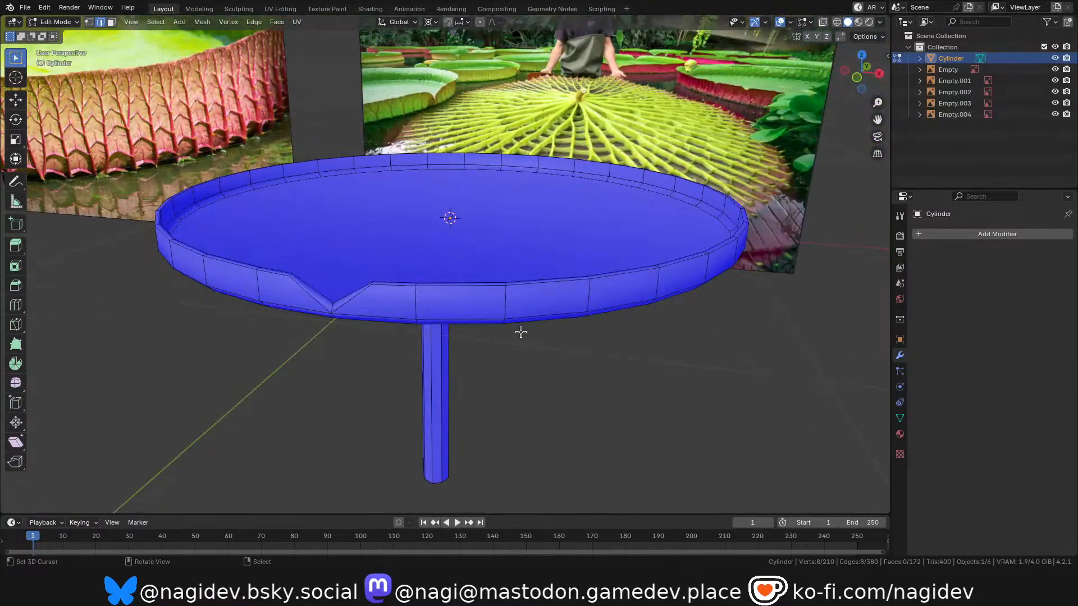
Switch the transform pivot from the 3D cursor to the selection and try scaling the rim edge at the notch's lowest point.
scroll(337, 314, "up", 2)
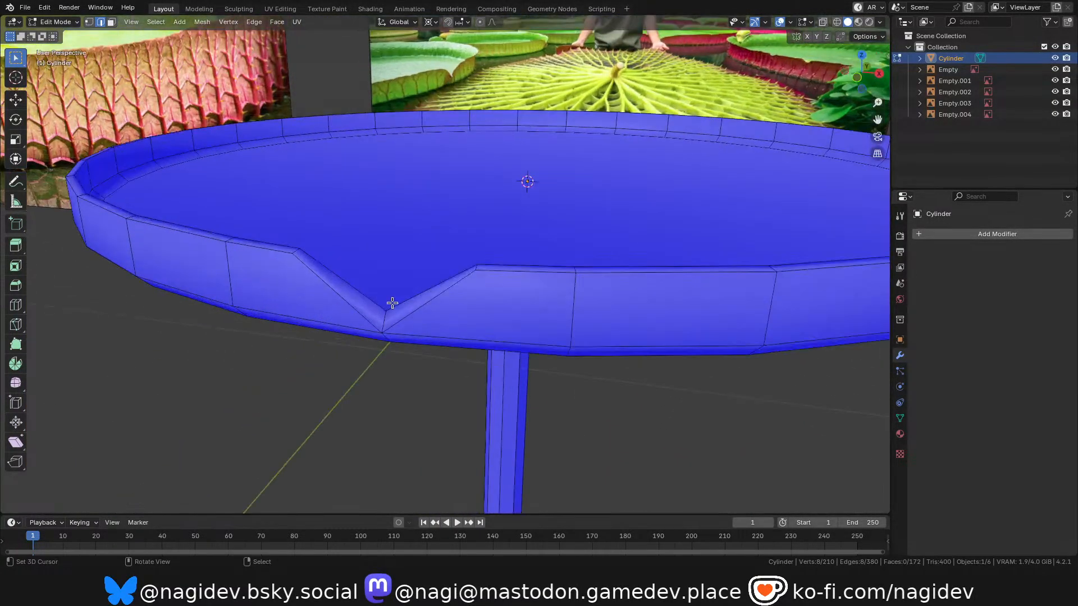
scroll(388, 309, "up", 2)
left_click_drag(869, 86, 825, 87)
left_click_drag(842, 138, 683, 238)
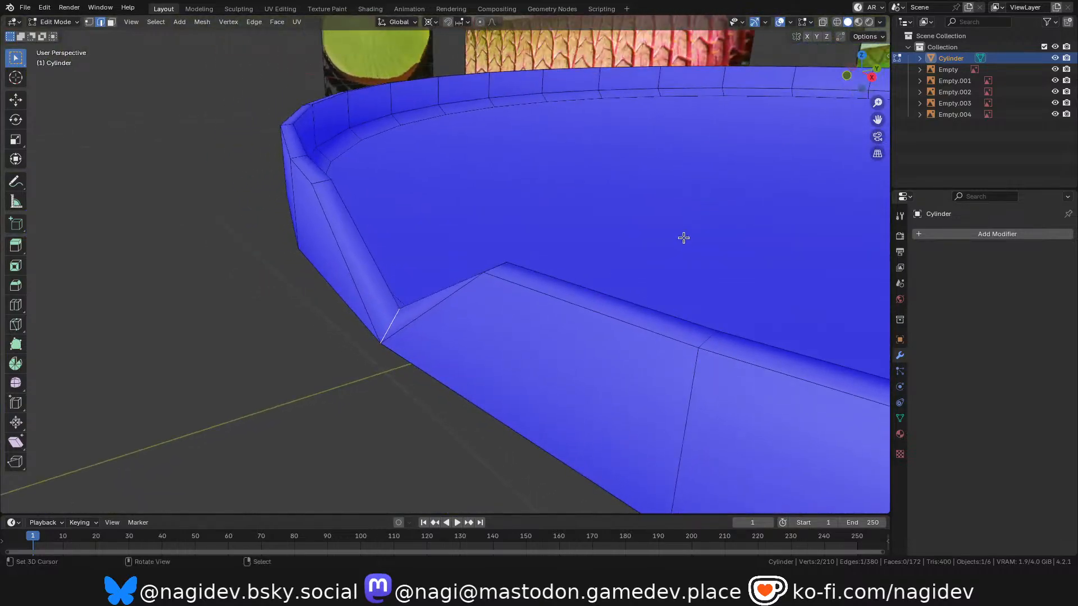
key("s")
right_click(634, 229)
key("period")
left_click(616, 177)
key("s")
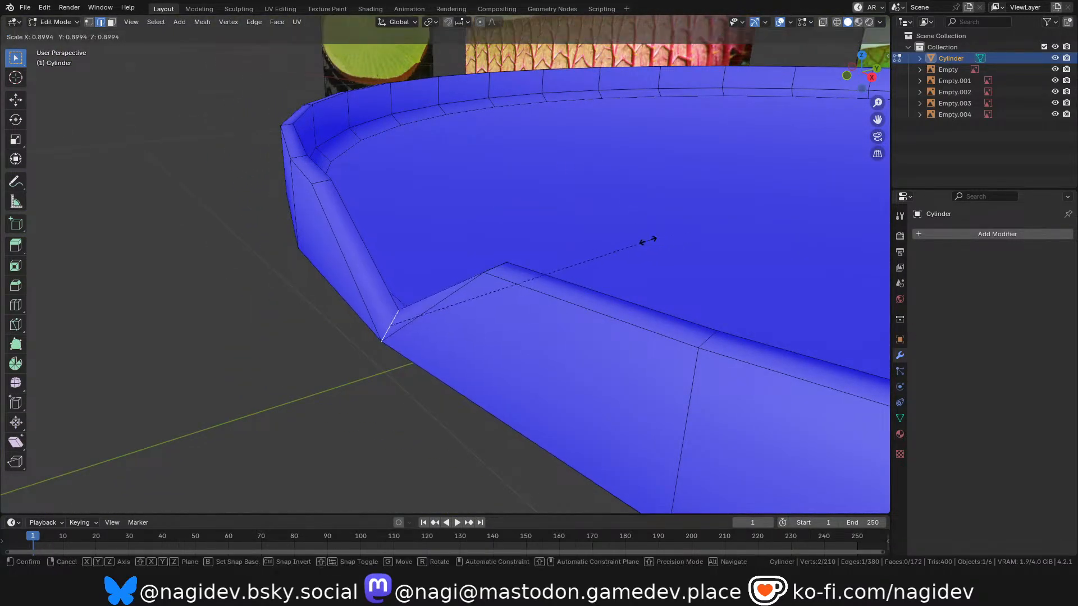
key("Escape")
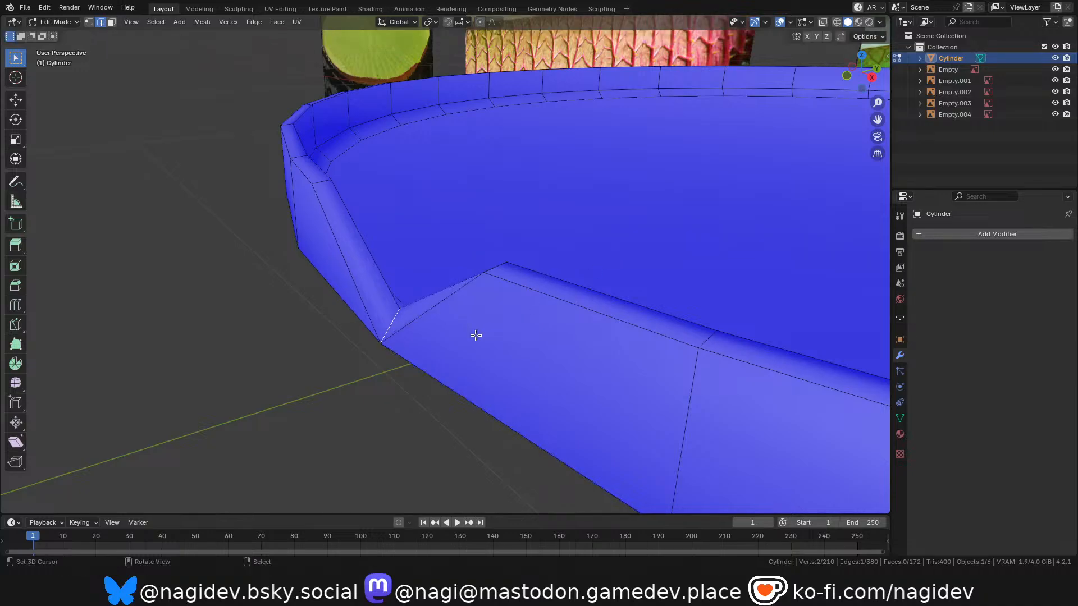
Examine the notch, rim and stem from several angles against the reference images.
middle_click_drag(861, 96, 685, 202)
middle_click_drag(561, 351, 470, 400)
scroll(522, 315, "down", 7)
scroll(428, 344, "down", 3)
scroll(510, 322, "up", 2)
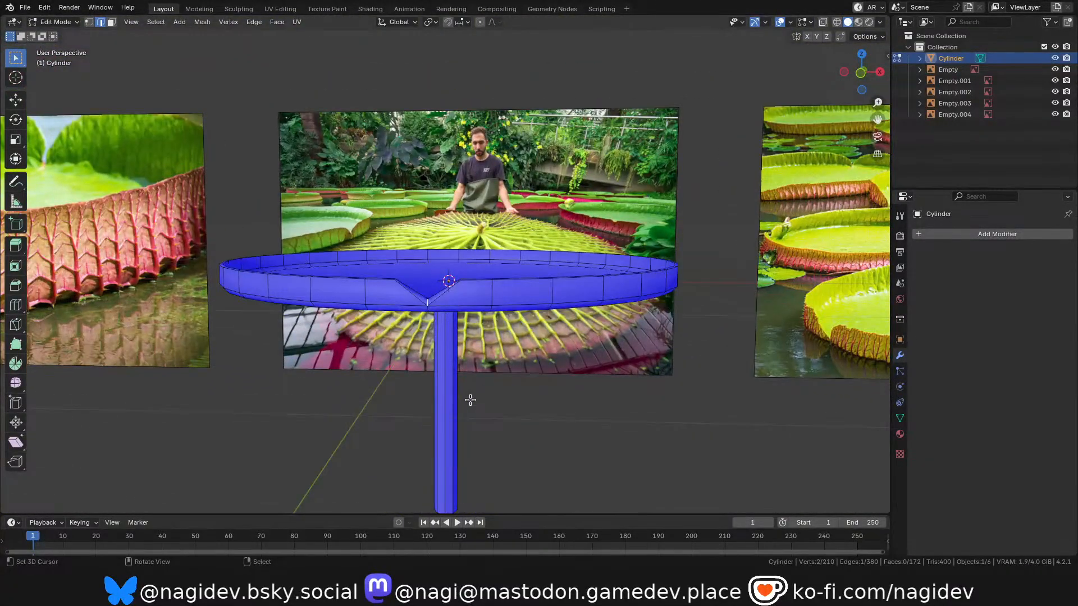
scroll(471, 400, "down", 1)
scroll(458, 276, "up", 1)
left_click_drag(859, 72, 843, 119)
middle_click_drag(584, 121, 498, 257, "shift")
scroll(498, 258, "down", 3)
scroll(484, 267, "up", 2)
scroll(432, 274, "down", 3)
scroll(423, 301, "up", 3)
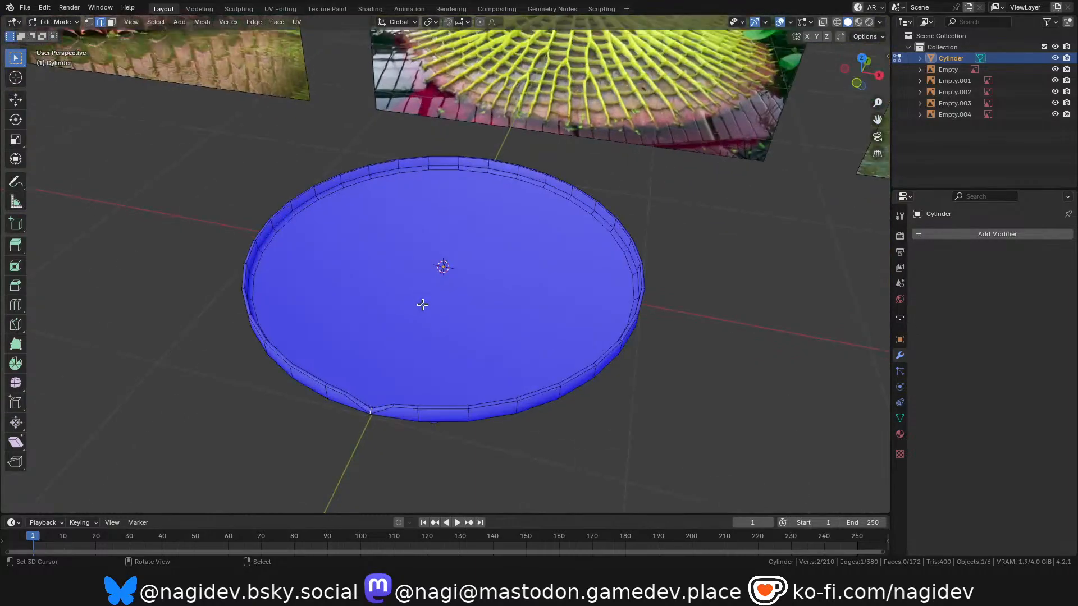
Select the dish's inner floor face in face select mode.
key("3")
left_click(415, 243)
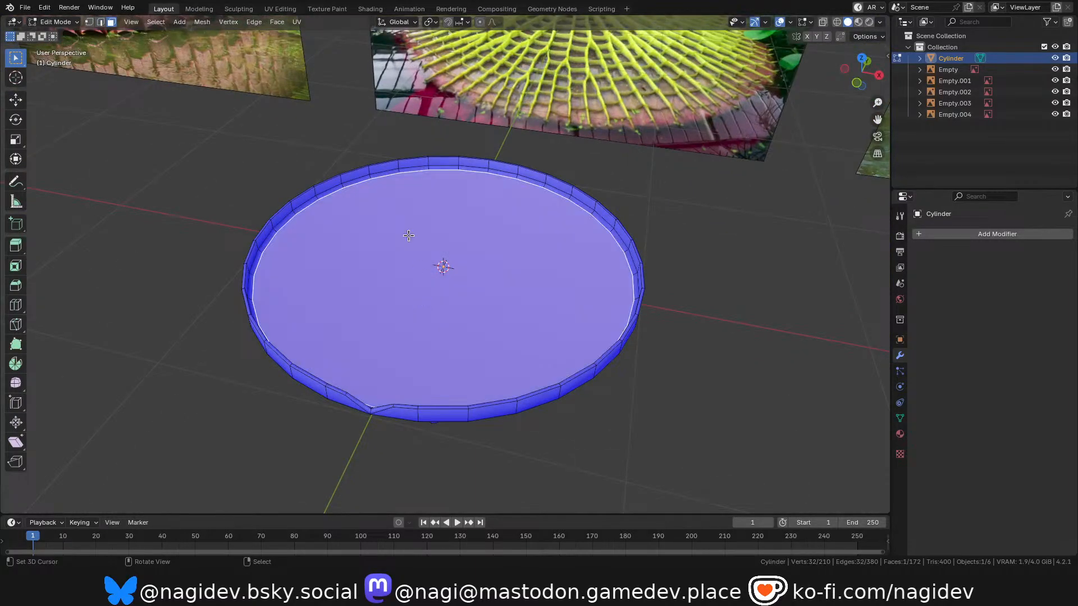
scroll(406, 241, "up", 3)
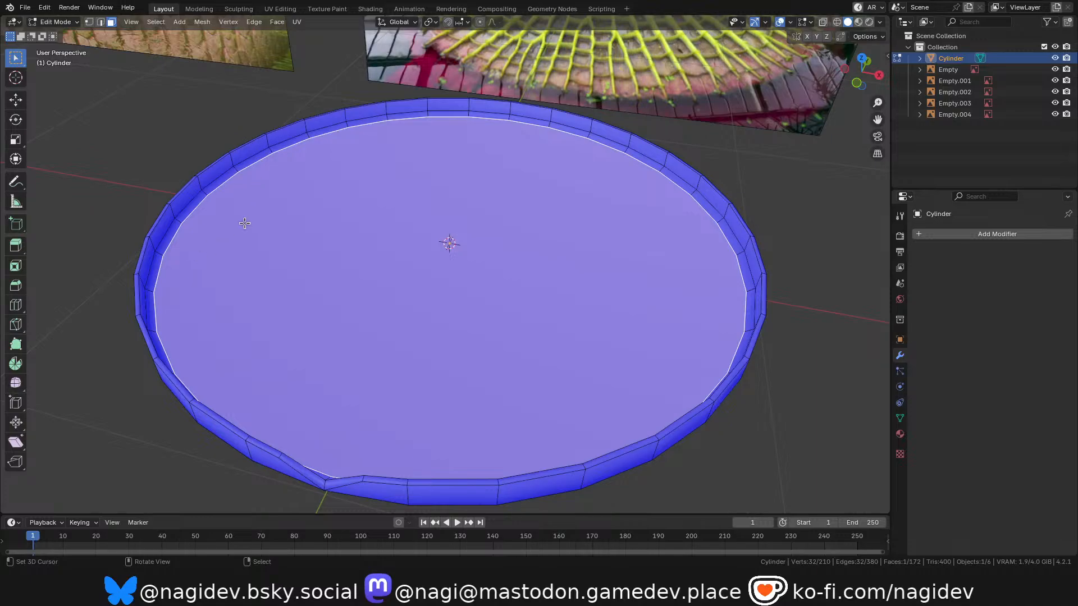
Return to object mode, select all five reference images and delete them from the scene.
key("KP_7")
scroll(454, 247, "down", 6)
scroll(453, 268, "up", 2)
left_click_drag(871, 88, 555, 301)
key("Tab")
scroll(337, 297, "down", 6)
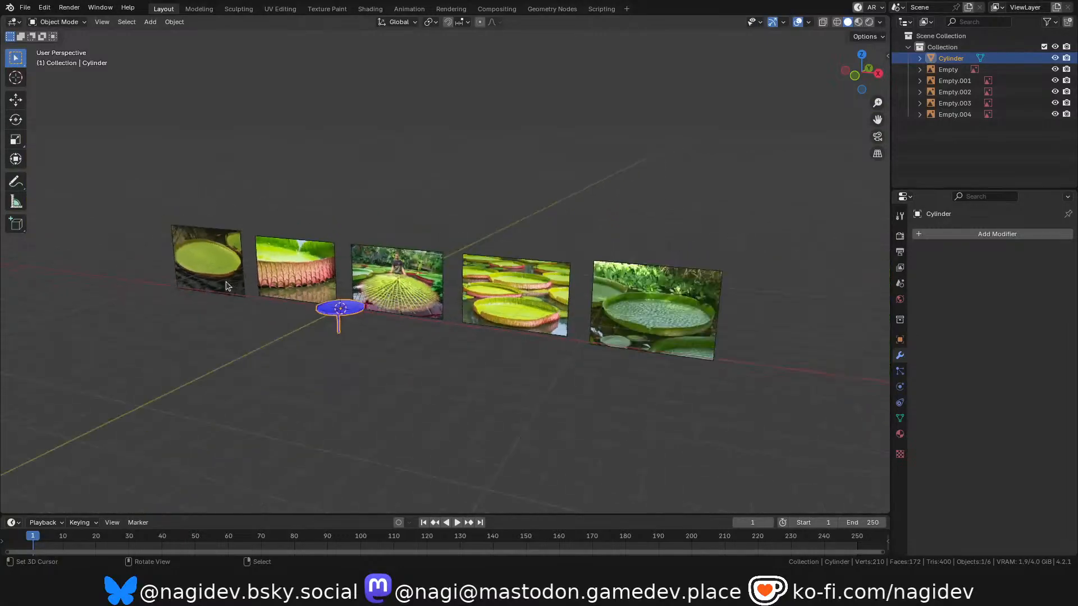
right_click(216, 260)
left_click(290, 257, "shift")
left_click(416, 284, "shift")
left_click(514, 292, "shift")
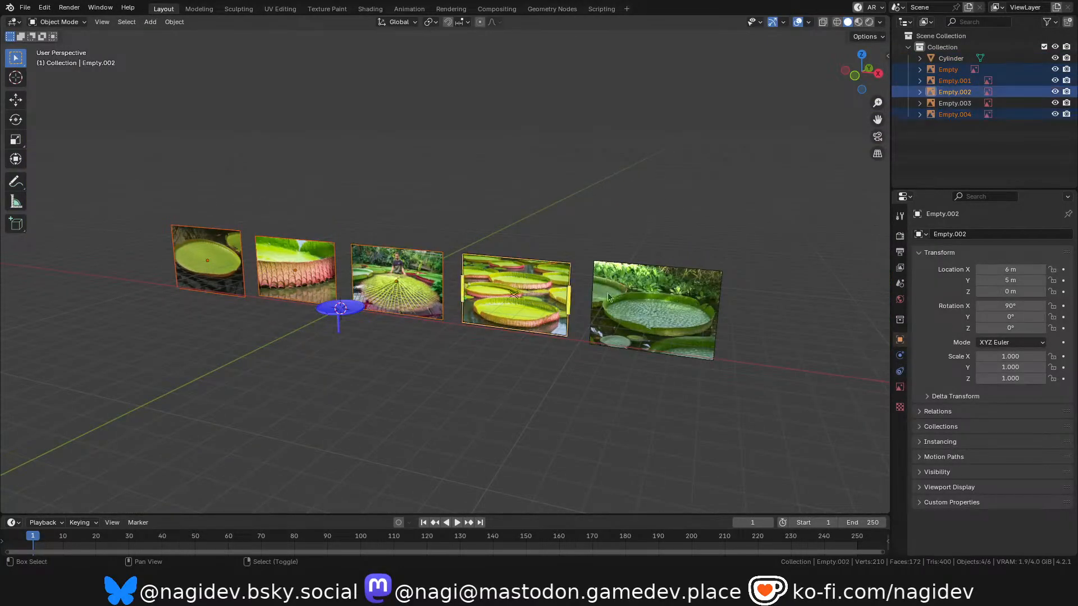
left_click(654, 309, "shift")
key("x")
left_click(449, 278)
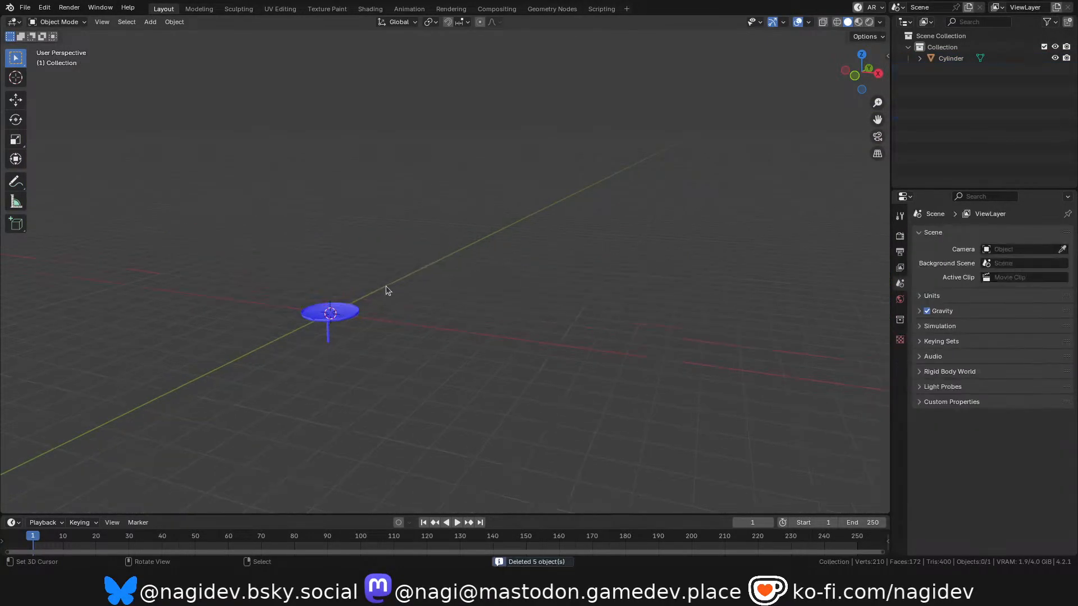
Select the lily-pad platform and apply Shade Smooth to it.
scroll(348, 315, "up", 4)
left_click(323, 331)
middle_click_drag(258, 371, 443, 247, "shift")
scroll(443, 247, "up", 8)
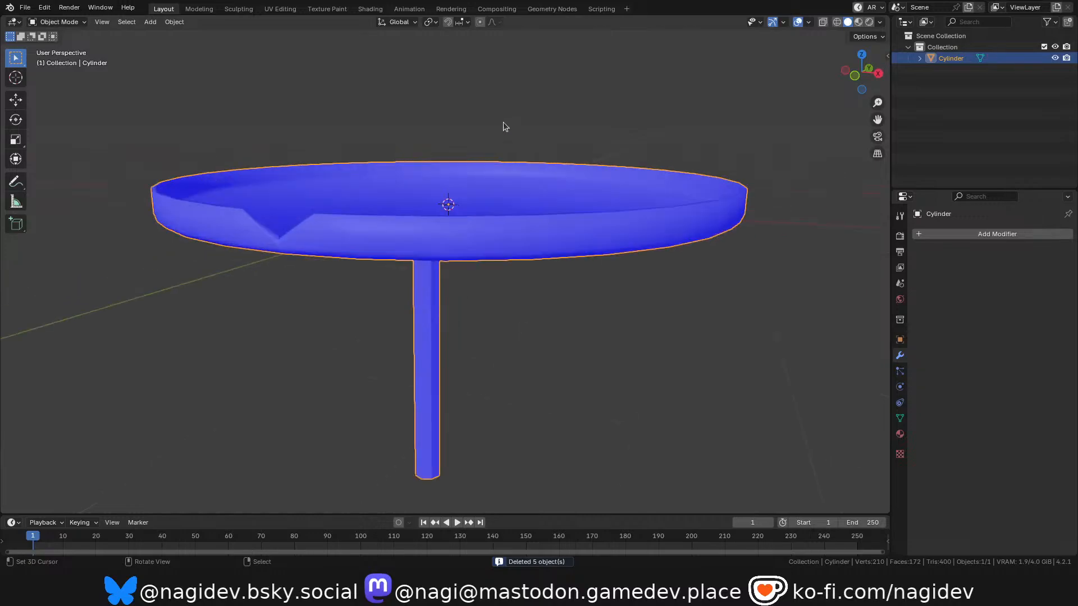
left_click_drag(857, 71, 764, 149)
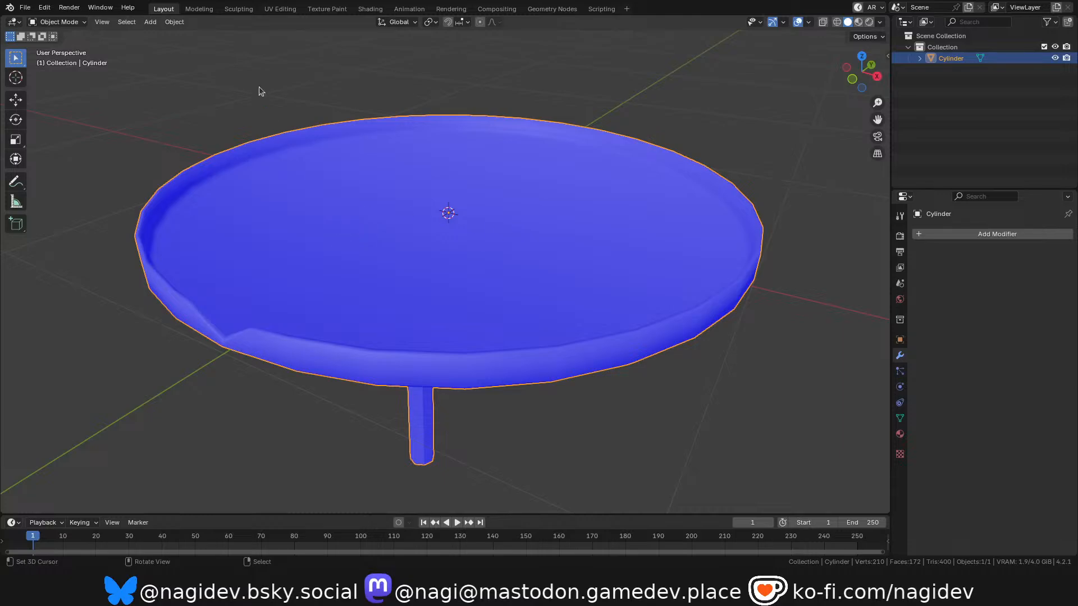
left_click(177, 22)
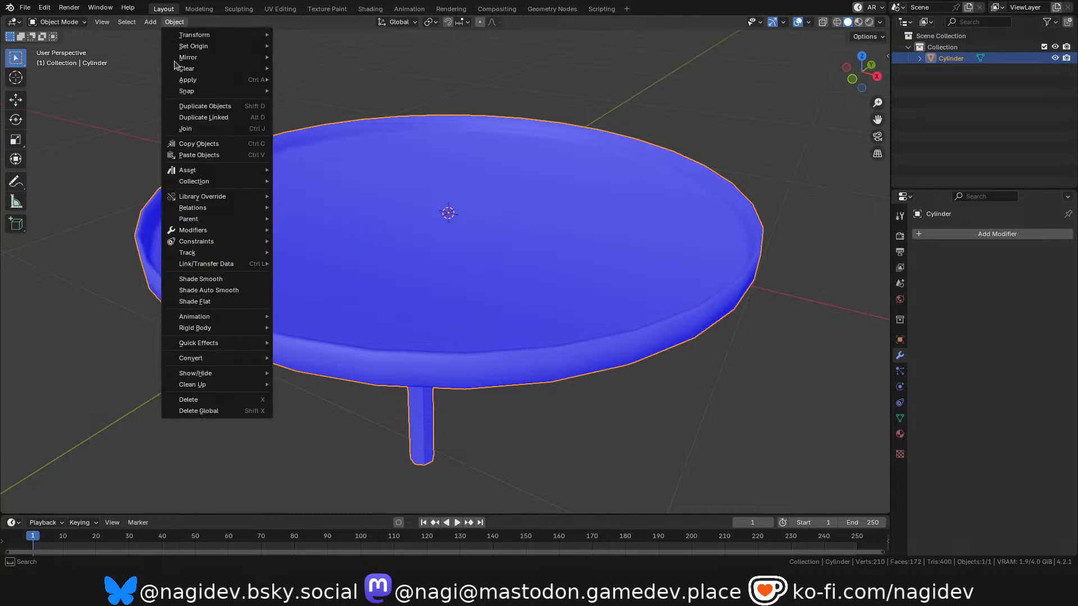
left_click(219, 278)
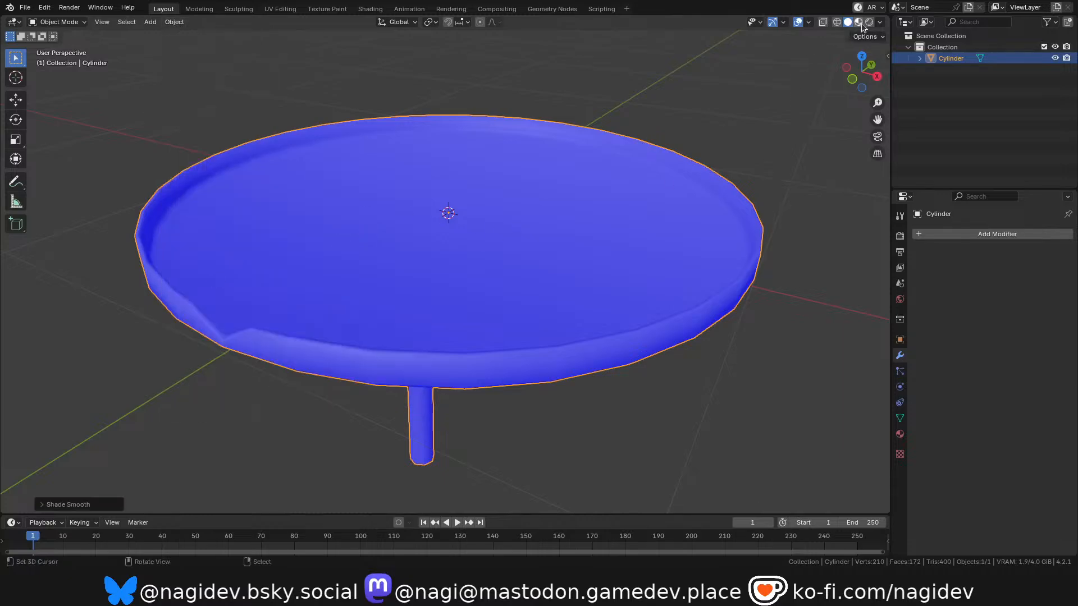
Turn off the face orientation overlay and switch the viewport to Material Preview shading.
left_click(808, 21)
left_click(740, 225)
mouse_move(863, 79)
left_mouse_down()
mouse_move(864, 45)
mouse_move(862, 74)
left_mouse_up()
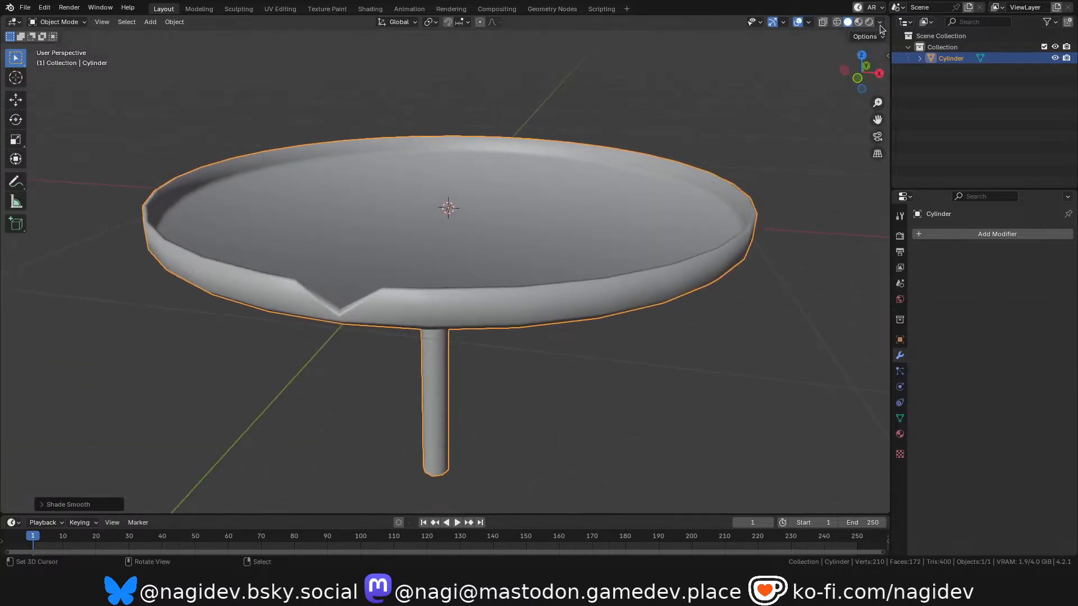
key("z")
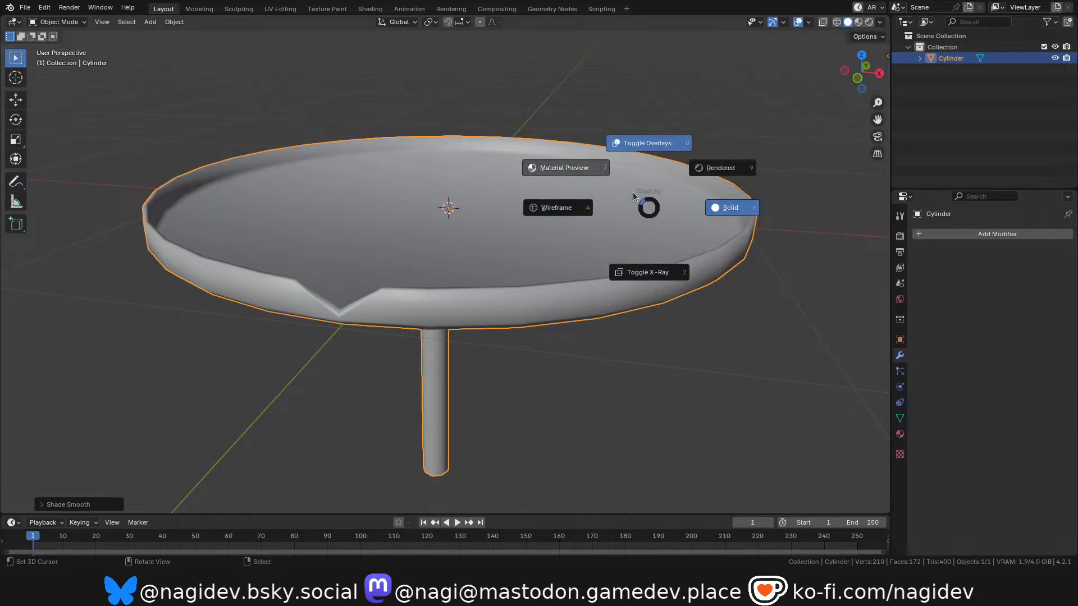
left_click(590, 163)
mouse_move(862, 72)
left_mouse_down()
mouse_move(859, 54)
mouse_move(977, 22)
mouse_move(1066, 50)
mouse_move(1033, 107)
mouse_move(893, 129)
mouse_move(809, 87)
mouse_move(730, 104)
mouse_move(707, 129)
mouse_move(680, 124)
mouse_move(693, 111)
mouse_move(810, 102)
mouse_move(752, 95)
left_mouse_up()
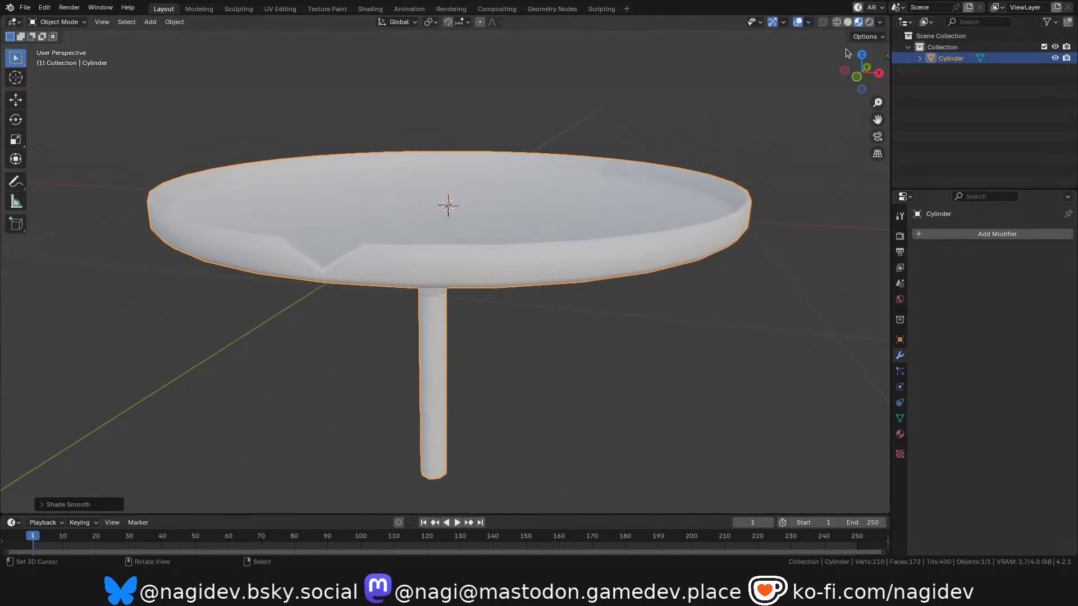
Examine the platform and stem joint from below and select the dish's underside face in edit mode.
left_click_drag(855, 79, 422, 214)
left_click_drag(861, 73, 397, 155)
scroll(397, 156, "up", 1)
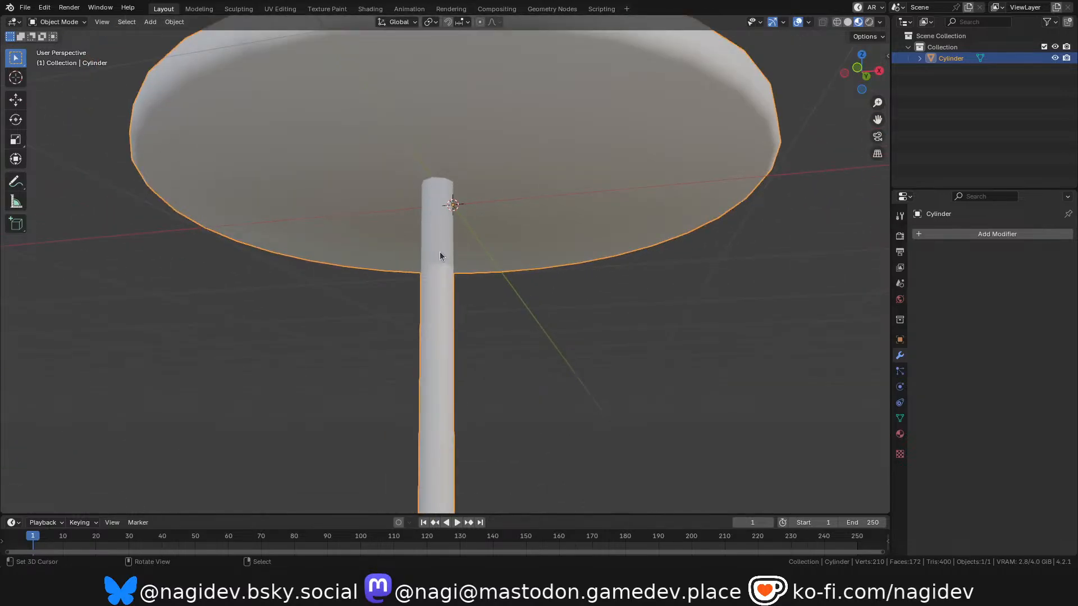
scroll(440, 251, "down", 2)
scroll(428, 114, "up", 1)
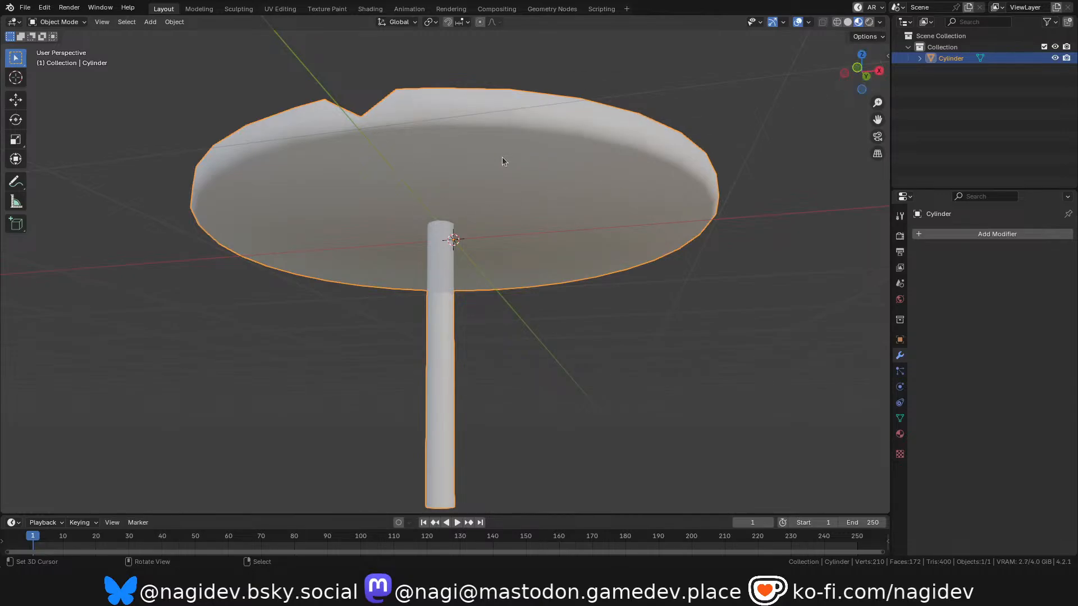
key("Tab")
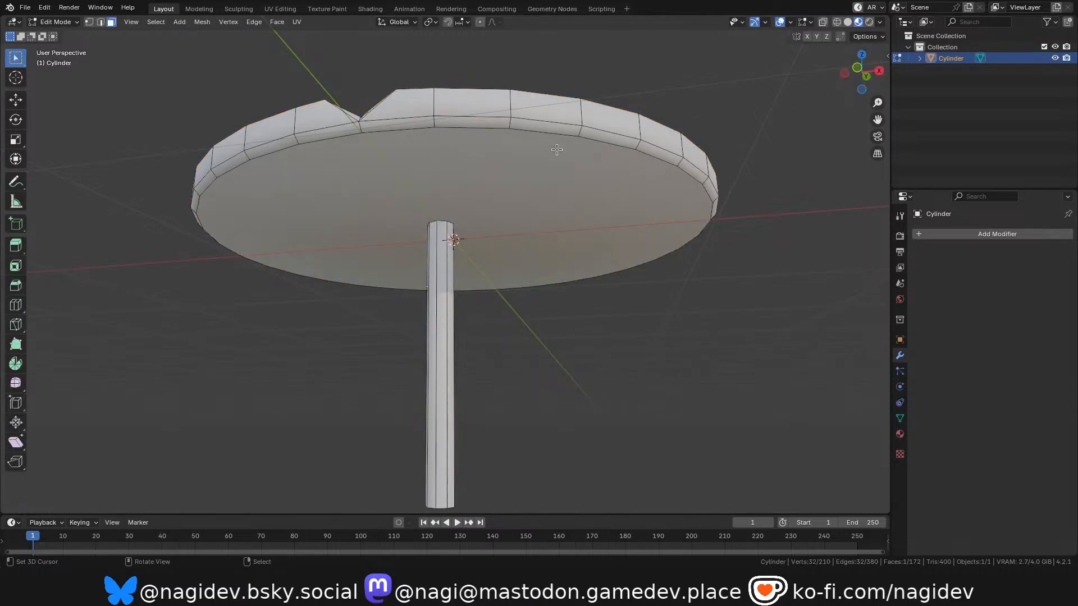
left_click(472, 180)
left_click_drag(859, 78, 859, 12)
scroll(477, 224, "down", 1)
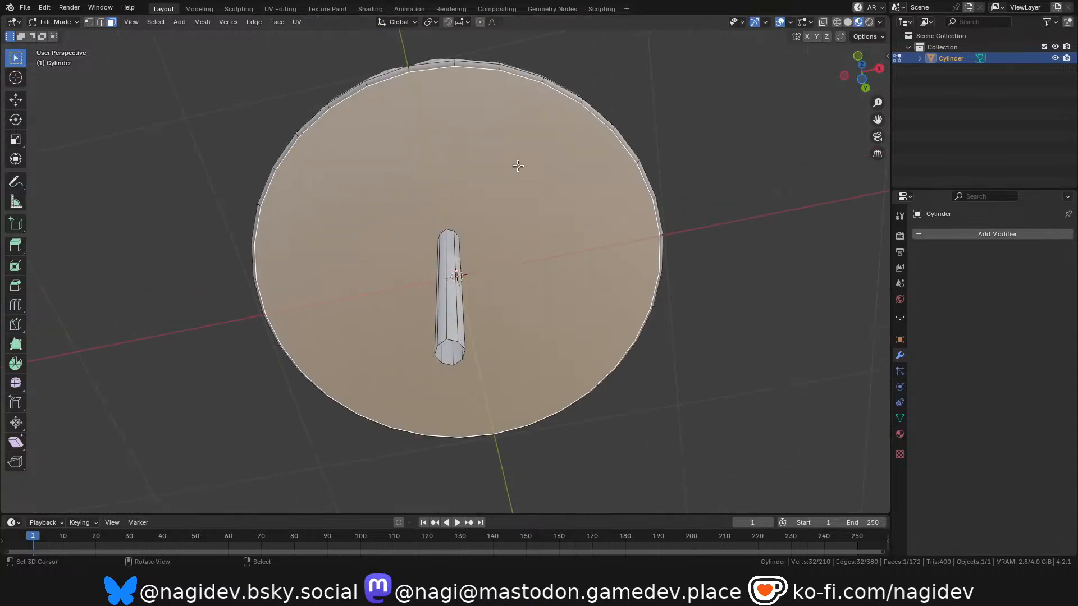
Select the dish's inner floor face and delete it with the Faces option.
left_click_drag(858, 75, 846, 233)
right_click(469, 193)
scroll(468, 193, "down", 1)
key("x")
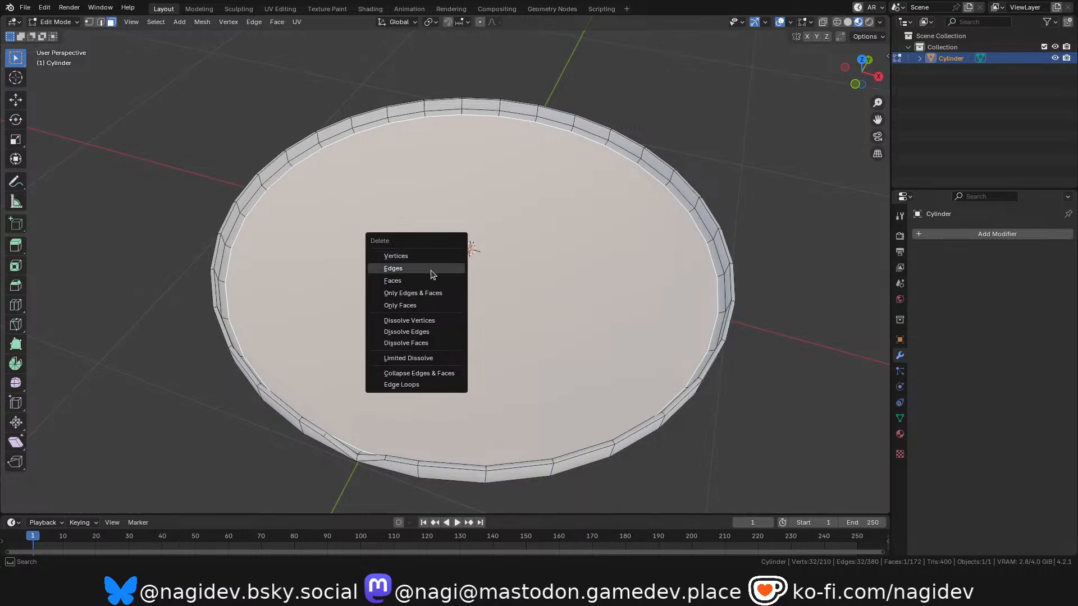
left_click(433, 284)
Hide the dish's underside face and the beveled face loop along its outer bottom edge.
scroll(325, 192, "up", 3)
scroll(612, 132, "down", 2)
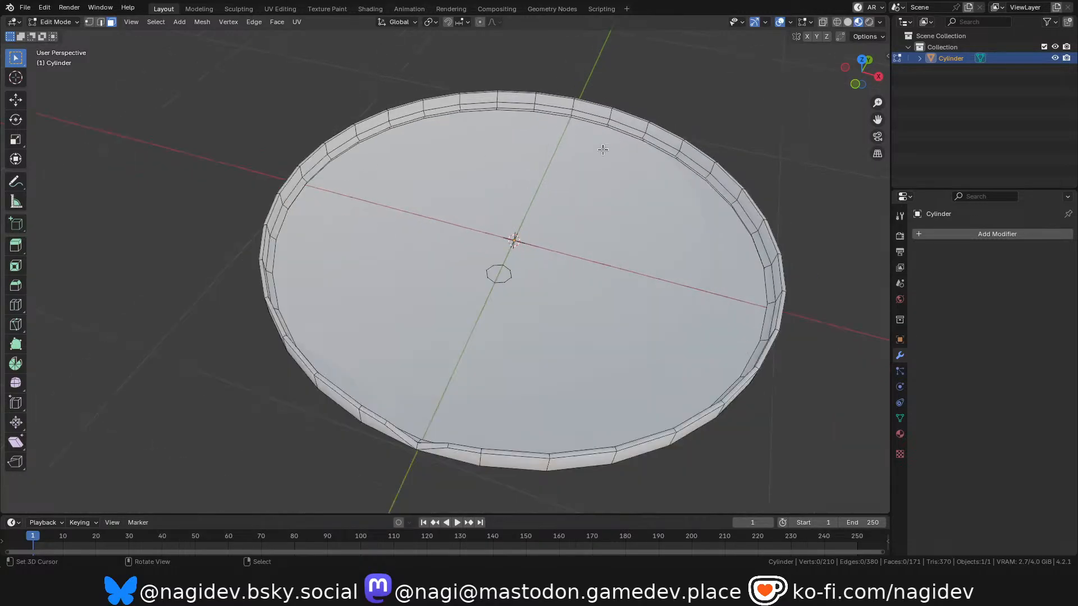
left_click(600, 254)
key("h")
scroll(469, 191, "up", 3)
left_click_drag(860, 72, 855, 5)
left_click(484, 255, "alt")
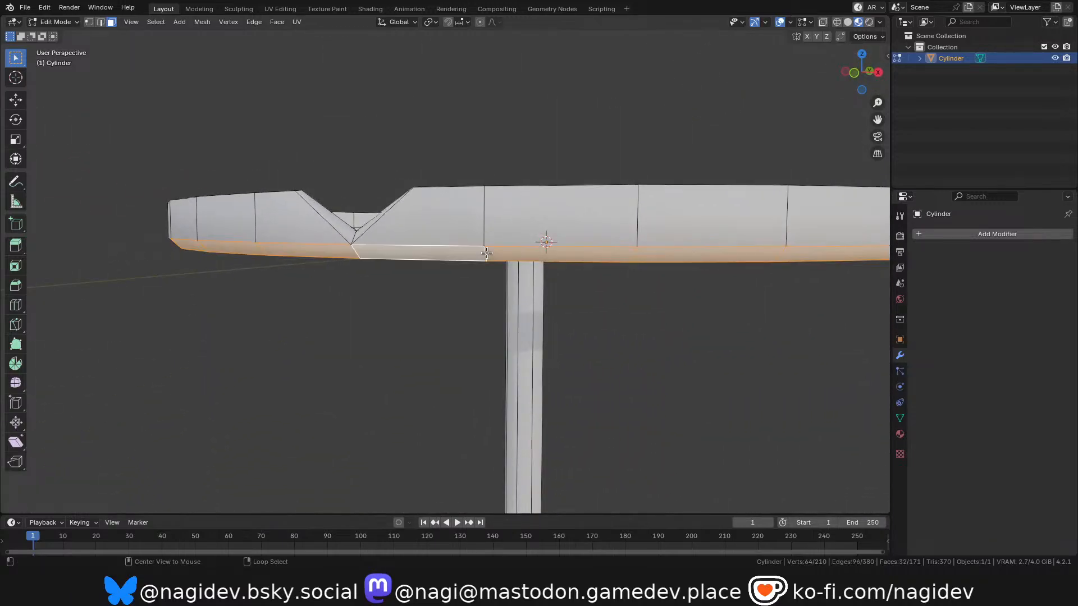
key("h")
Pick a lower inner rim edge in edge select mode and examine the open ring and stem from the top view.
left_click_drag(859, 72, 837, 79)
left_click(259, 205)
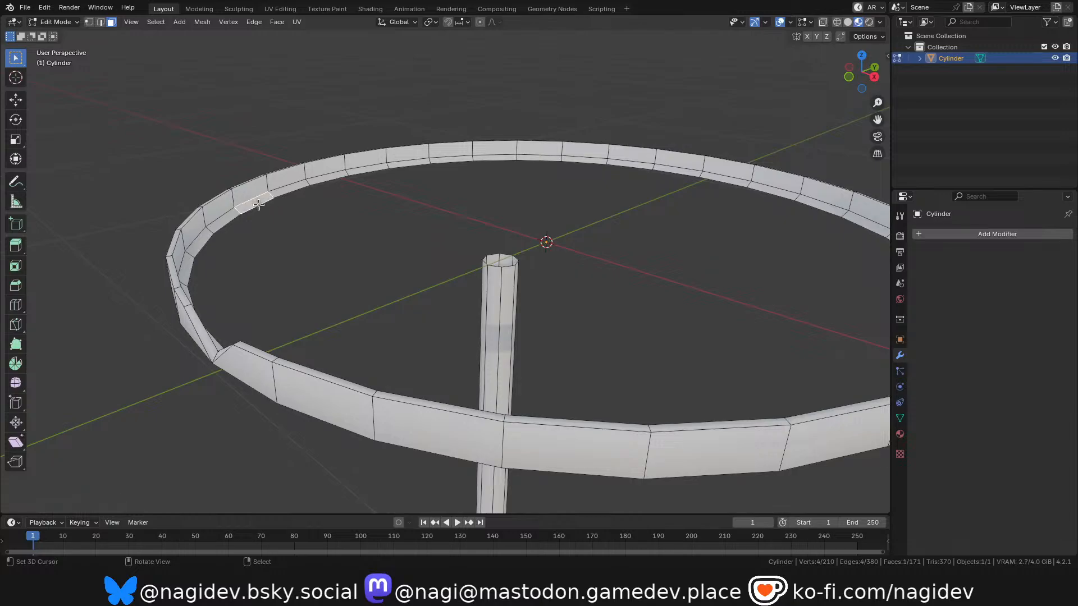
key("2")
left_click(262, 203)
key("KP_7")
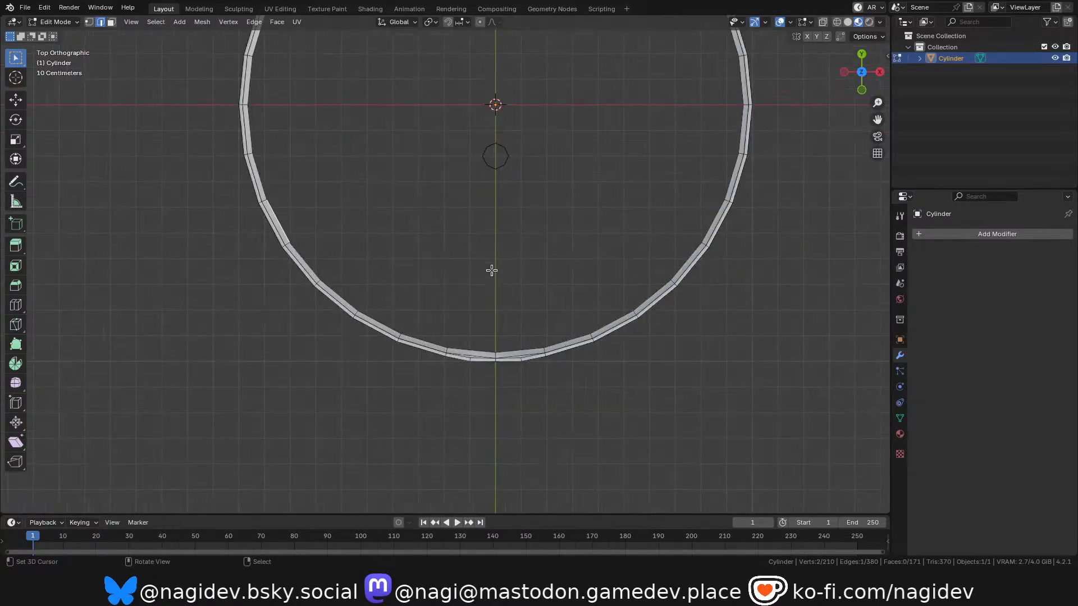
scroll(393, 188, "up", 1)
scroll(270, 356, "down", 2)
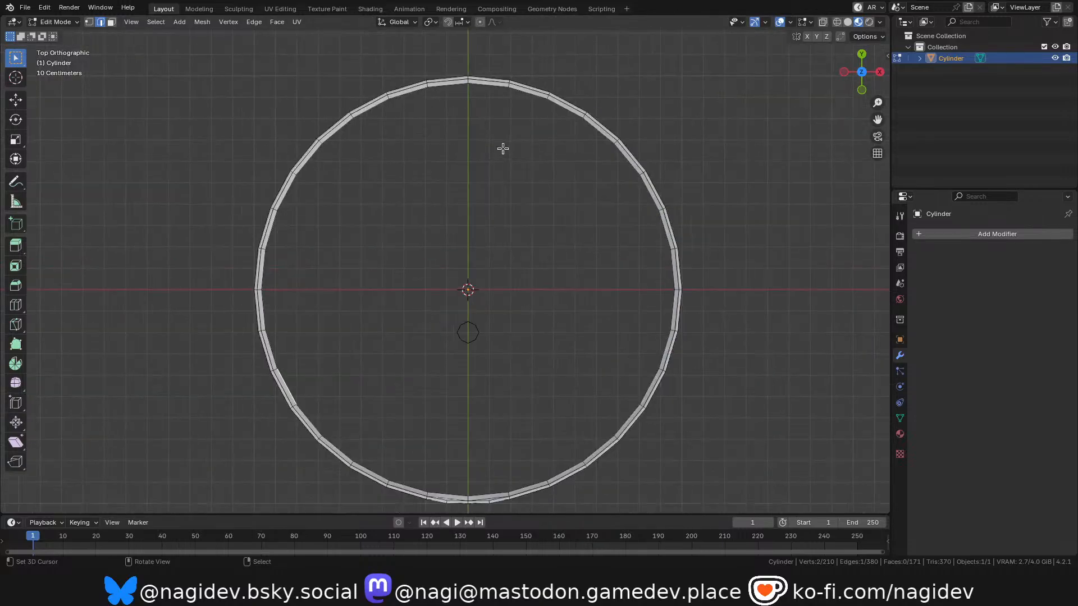
scroll(503, 148, "up", 1)
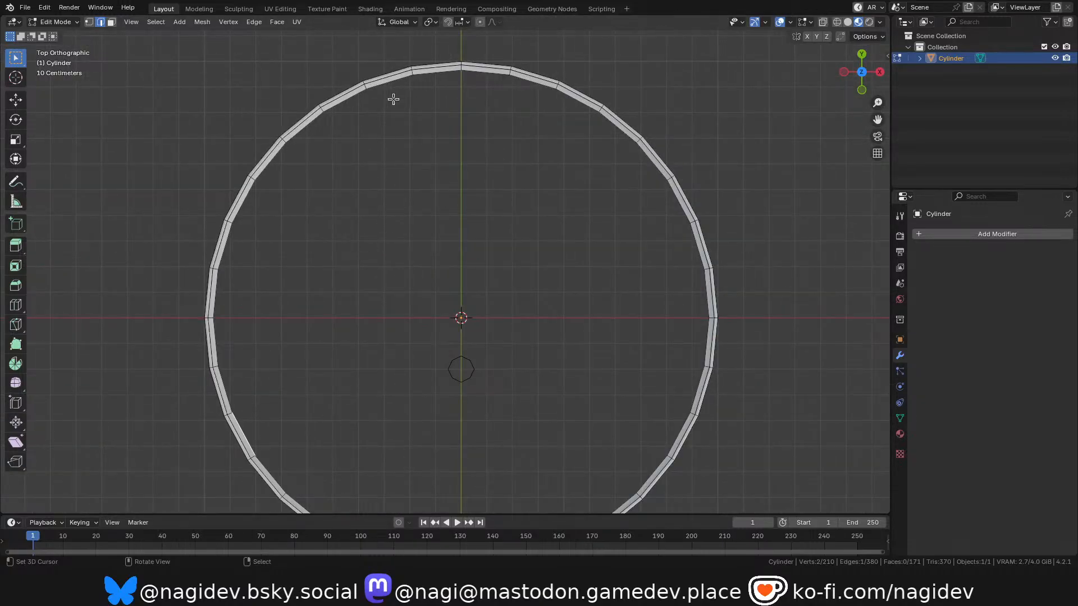
scroll(394, 100, "down", 2)
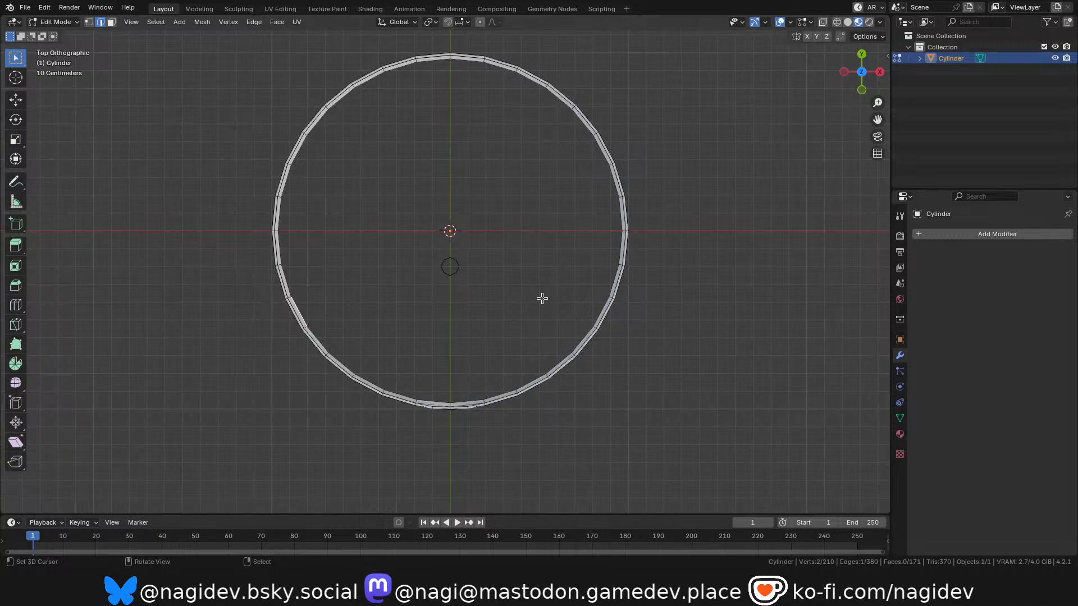
Reveal all hidden faces of the platform and check the full mesh in object and edit mode.
key("a")
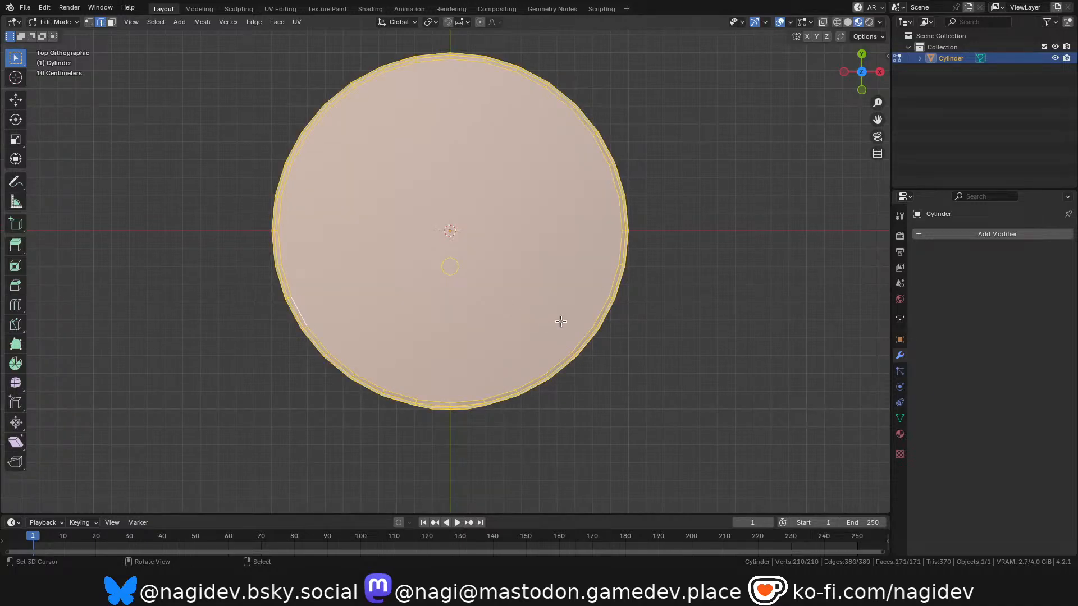
key("ctrl+Tab")
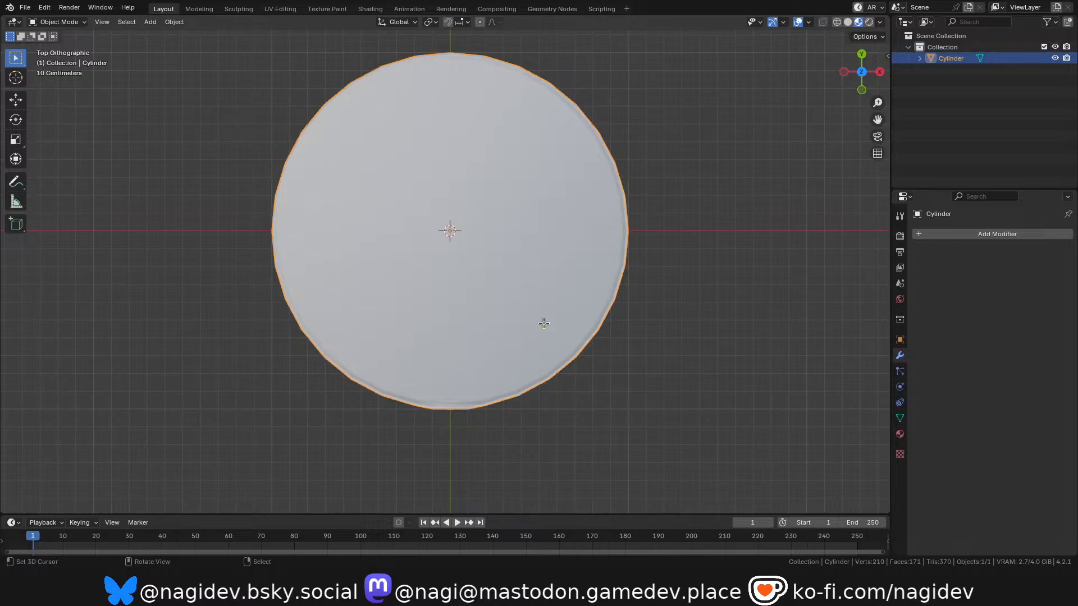
key("Tab")
left_click_drag(865, 75, 854, 16)
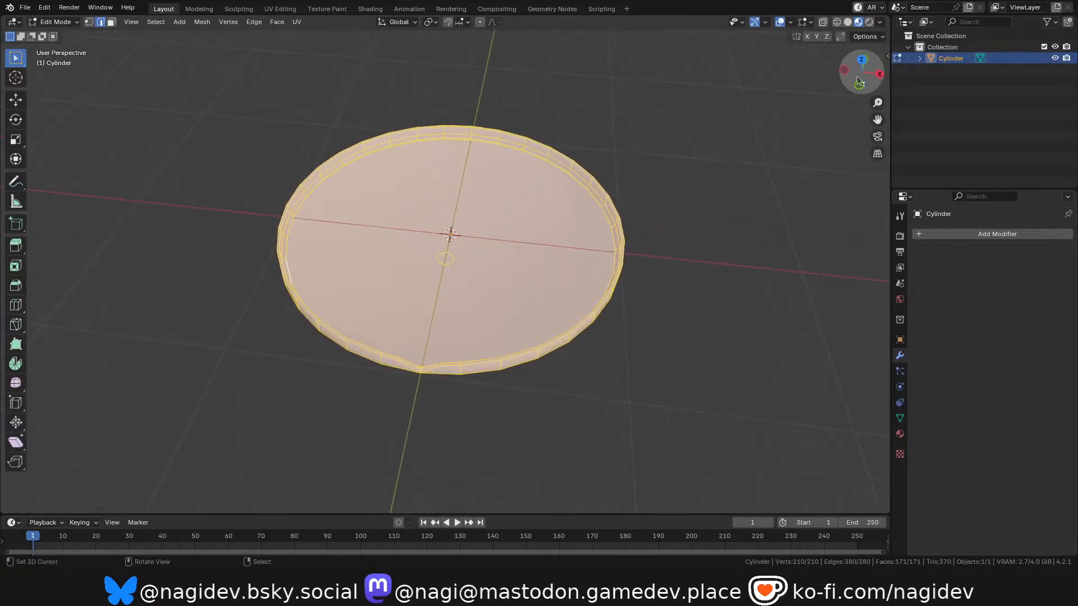
scroll(503, 199, "up", 2)
scroll(462, 192, "down", 2)
scroll(439, 213, "up", 2)
Select the dish's underside face in face select mode and hide it.
left_click(437, 215)
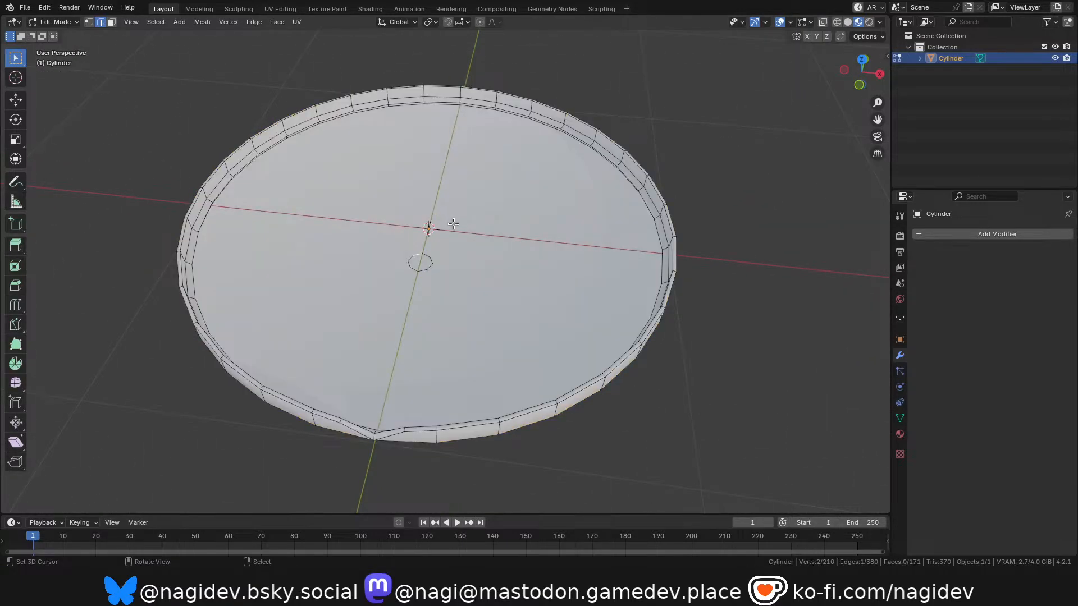
key("3")
left_click(454, 223)
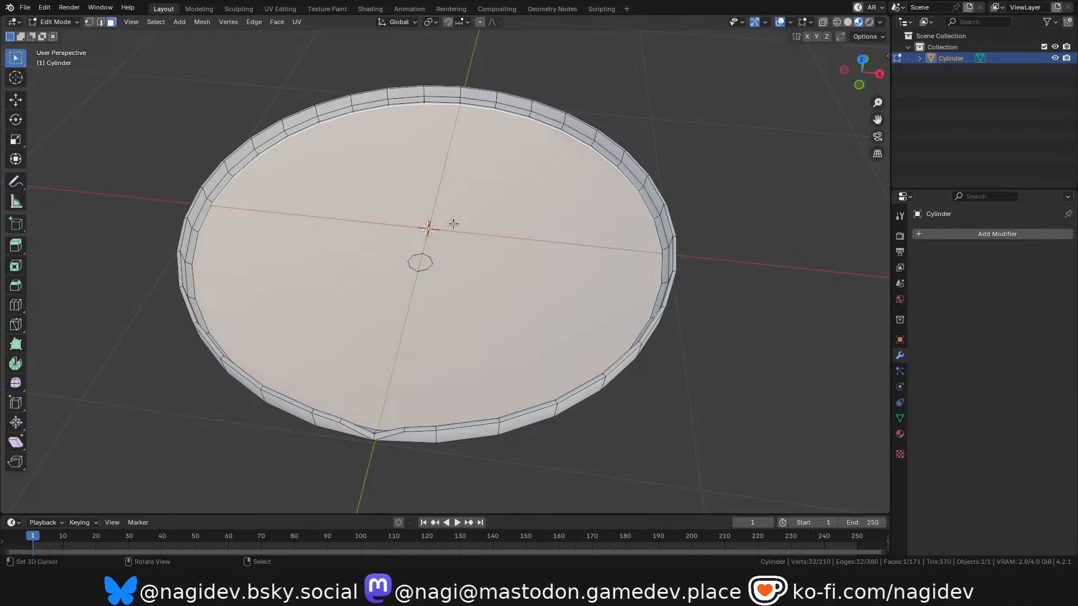
left_click_drag(862, 73, 849, 55)
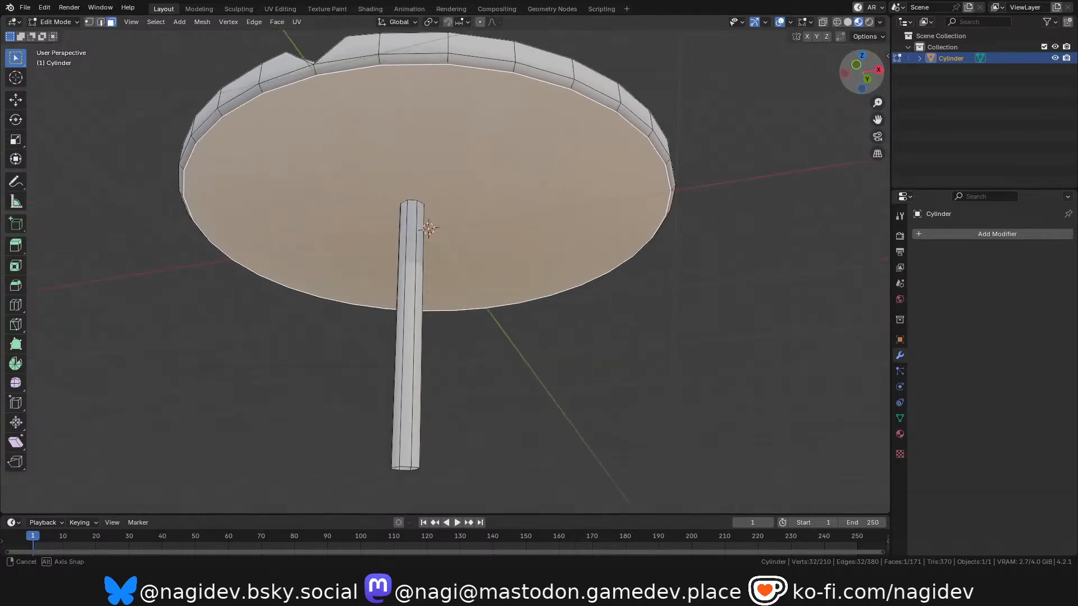
key("g")
right_click(596, 243)
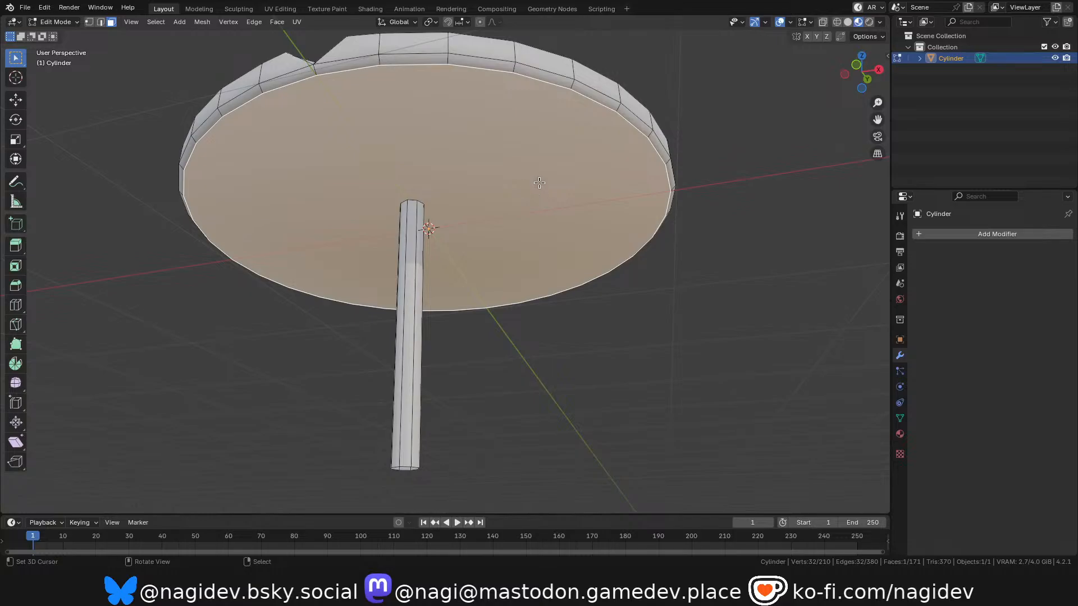
key("h")
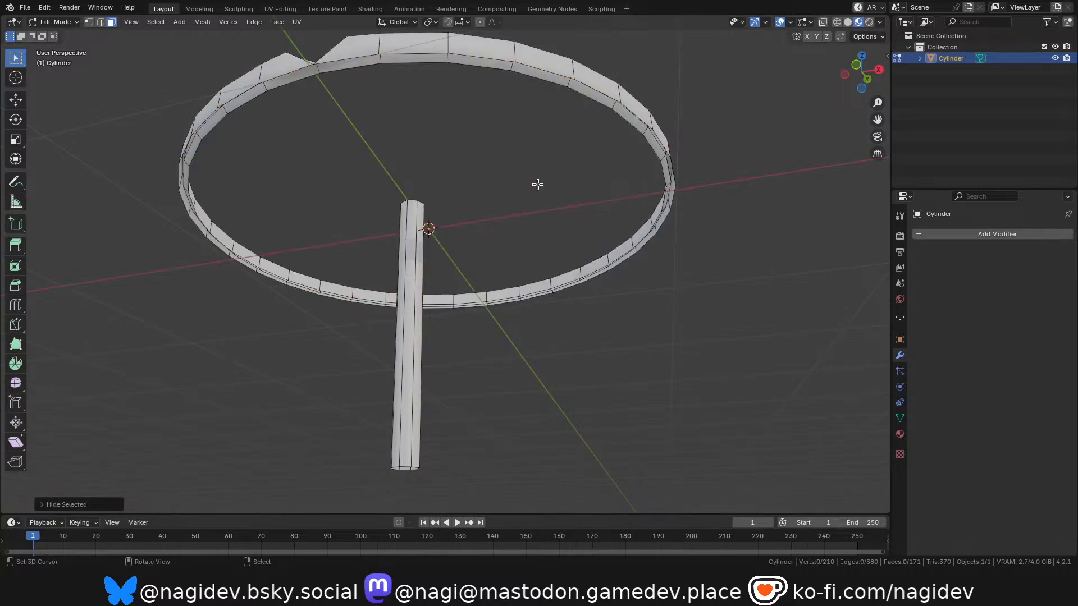
Try hiding the dish's outer wall face loop and reveal the hidden wall again.
middle_click_drag(595, 156, 603, 184, "shift")
scroll(603, 184, "down", 1)
scroll(553, 70, "up", 1)
right_click(549, 120, "alt")
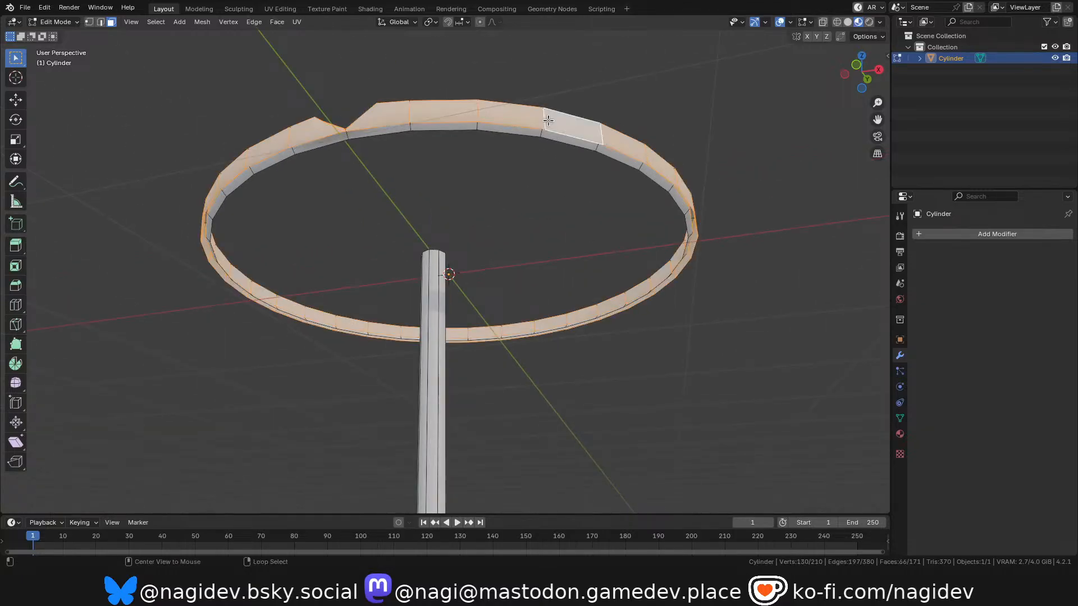
key("h")
left_click_drag(871, 65, 805, 113)
key("alt+h")
Select the single outer wall face directly beside the notch as the starting face of the wall selection.
scroll(696, 281, "up", 3)
left_click(677, 282)
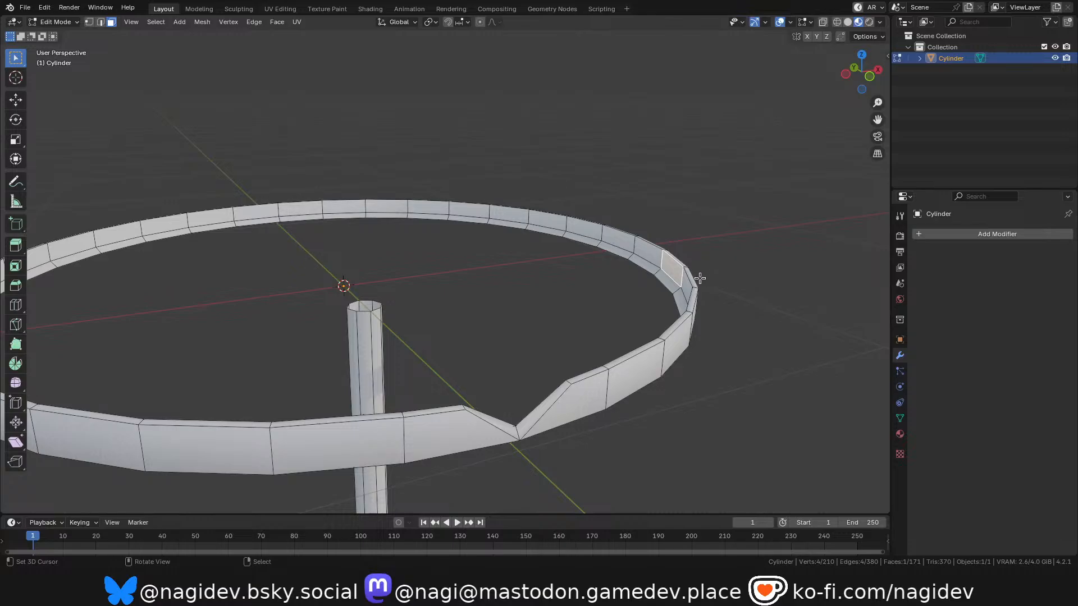
left_click_drag(851, 89, 832, 115)
scroll(663, 335, "up", 1)
right_click(673, 332)
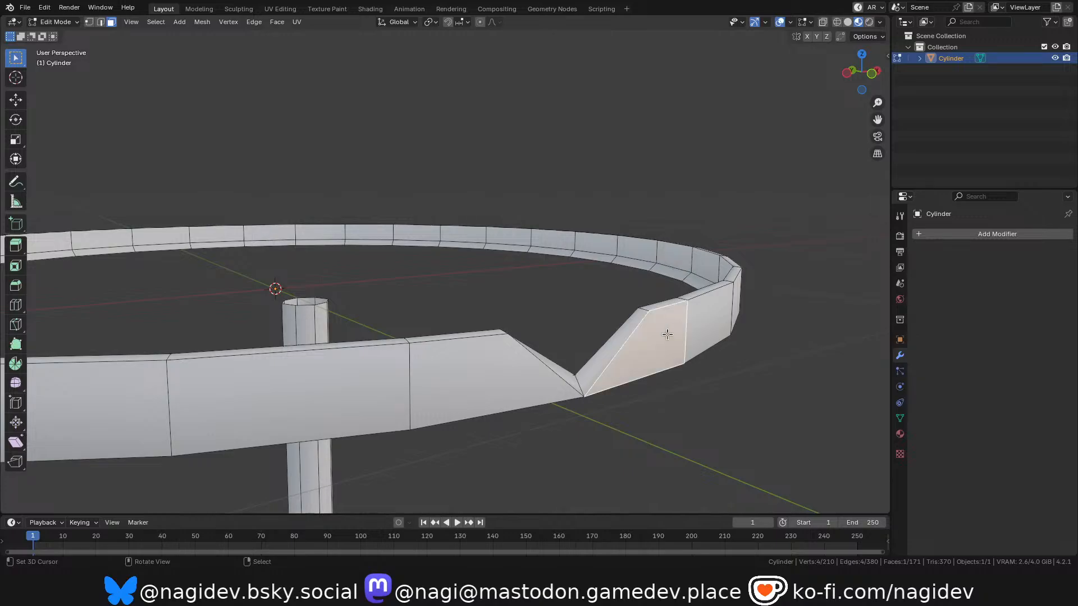
scroll(629, 348, "down", 2)
right_click(549, 364, "ctrl")
right_click(646, 355)
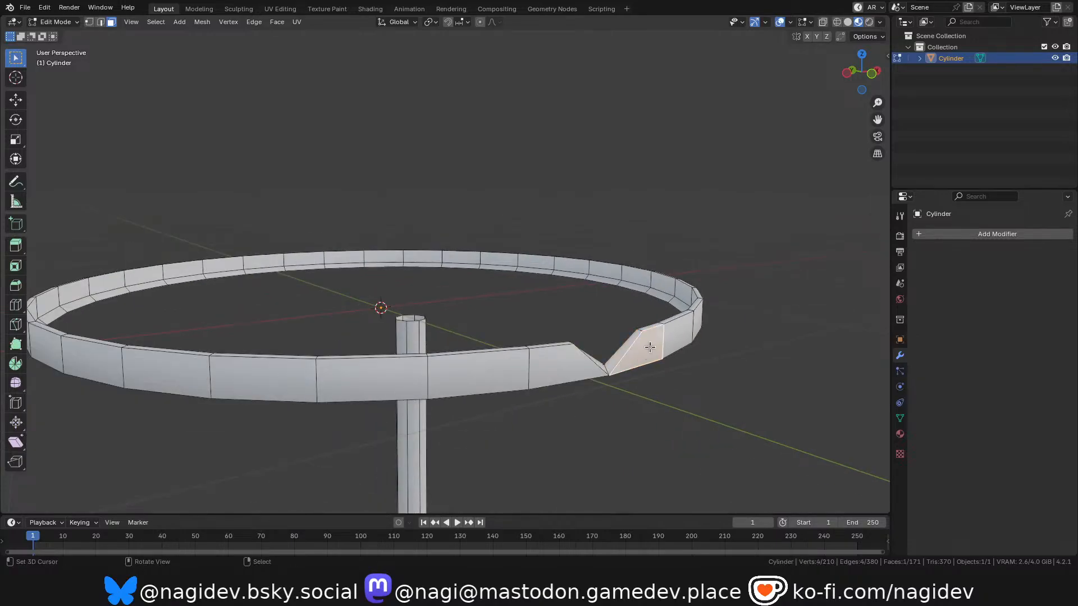
Extend the selection by shortest path around the whole outer wall to the notch's other side, and hide those faces.
left_click_drag(852, 80, 746, 78)
scroll(261, 354, "down", 4)
scroll(571, 339, "up", 3)
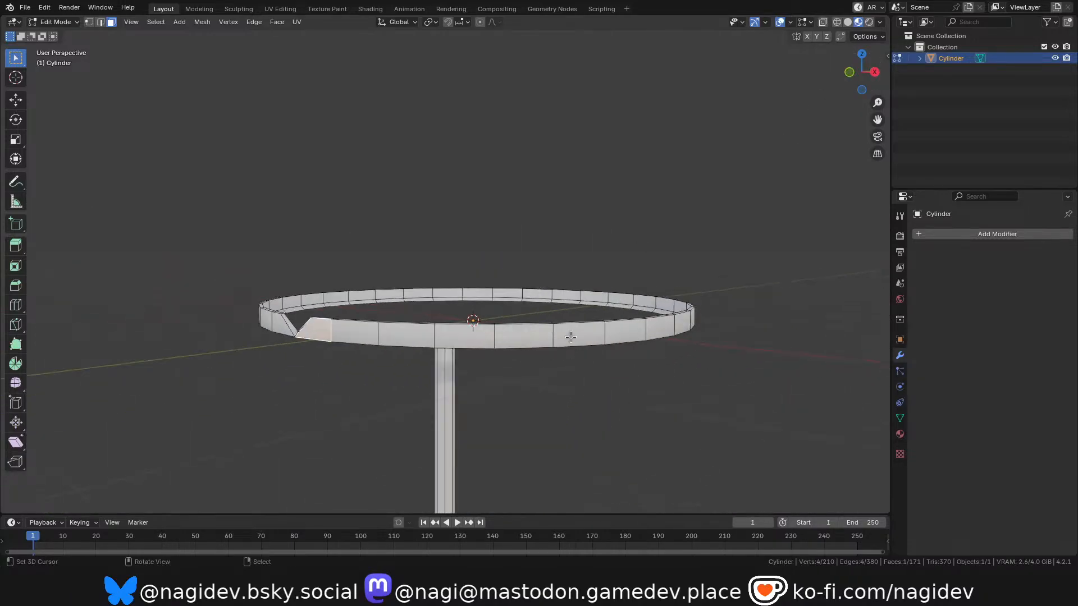
right_click(581, 335, "ctrl")
scroll(584, 334, "down", 4)
scroll(599, 322, "up", 3)
left_click_drag(848, 81, 722, 74)
scroll(535, 289, "down", 2)
scroll(535, 288, "down", 1)
right_click(534, 339, "ctrl")
left_click_drag(849, 81, 783, 84)
right_click(634, 367, "ctrl")
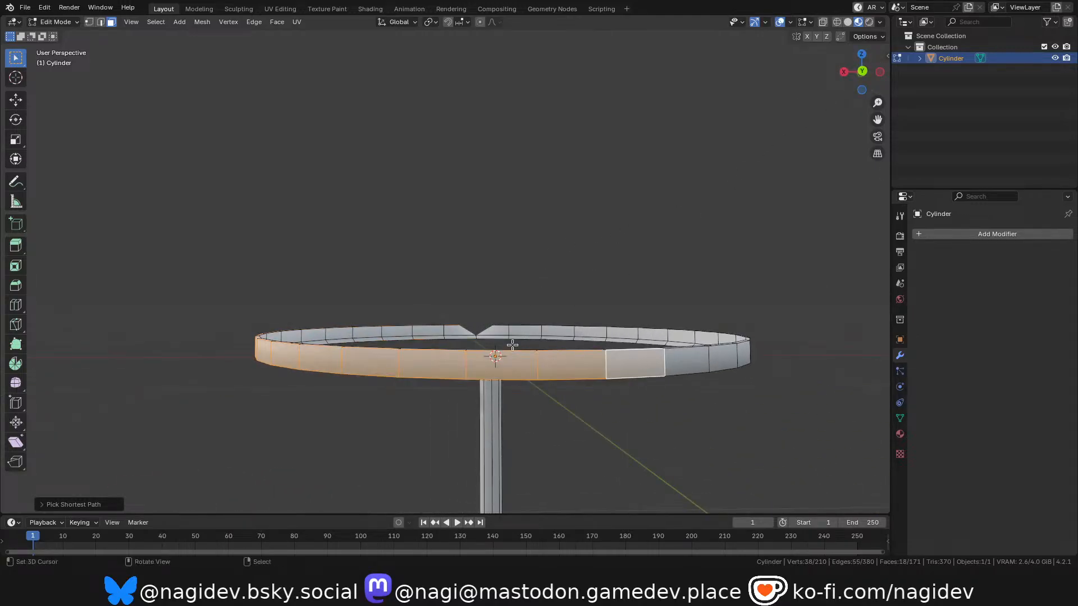
scroll(680, 301, "down", 3)
scroll(757, 220, "up", 3)
left_click_drag(851, 80, 773, 79)
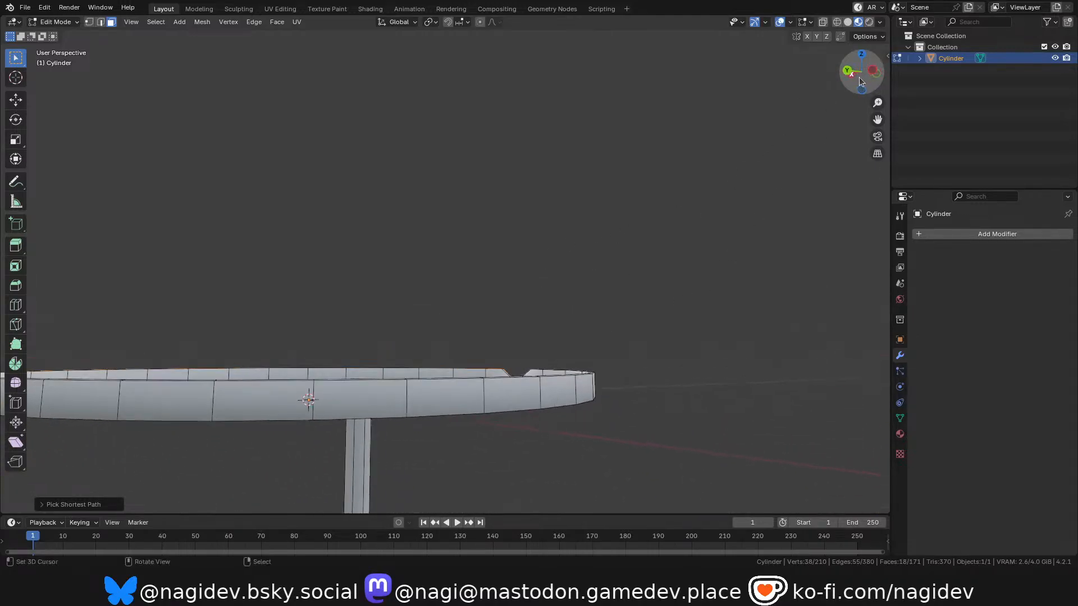
right_click(548, 387, "ctrl")
scroll(627, 274, "down", 2)
scroll(517, 438, "up", 2)
left_click_drag(852, 79, 769, 82)
right_click(611, 310, "ctrl")
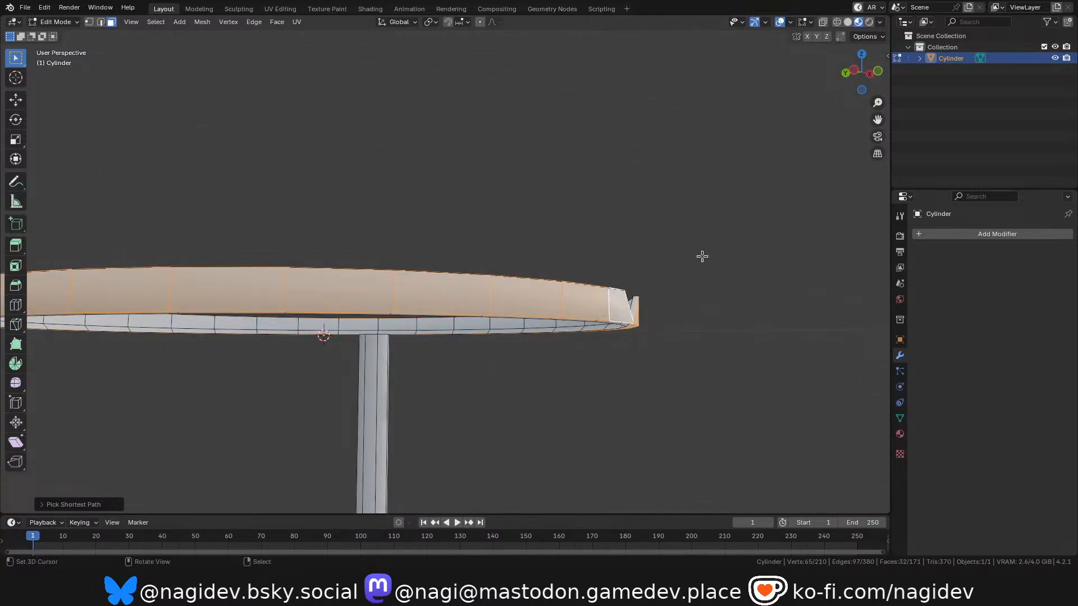
left_click_drag(835, 71, 552, 369)
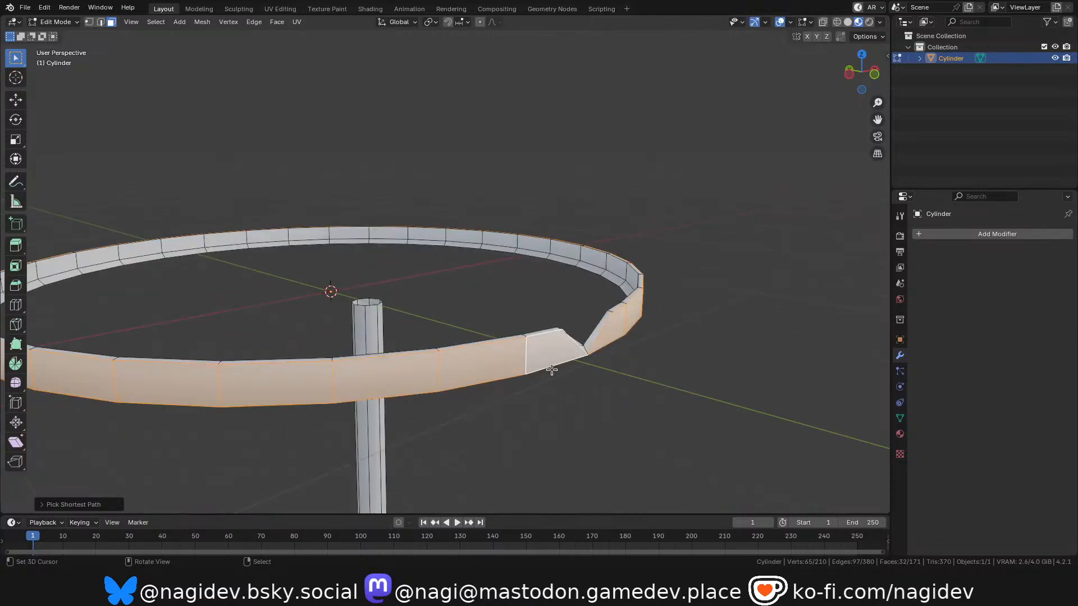
key("h")
In edge select mode, fill a face between the two lower inner rim edges flanking the rim's end segments, and close the small triangular gap beside it.
scroll(559, 359, "up", 2)
left_click_drag(850, 71, 655, 237)
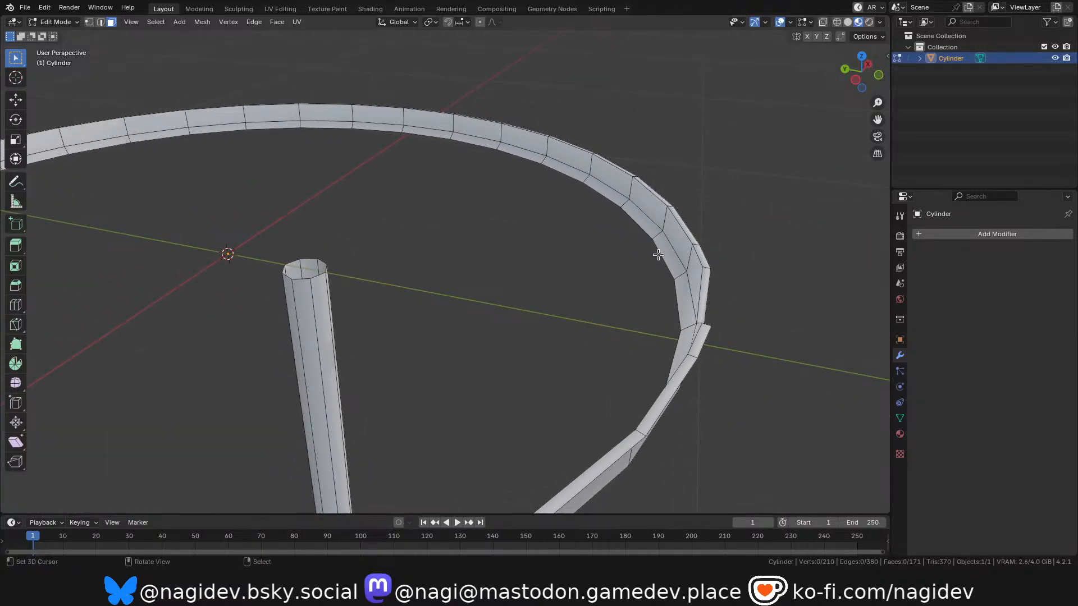
key("2")
scroll(667, 256, "down", 5)
key("KP_7")
scroll(556, 288, "up", 4)
middle_click_drag(565, 343, 590, 417, "shift")
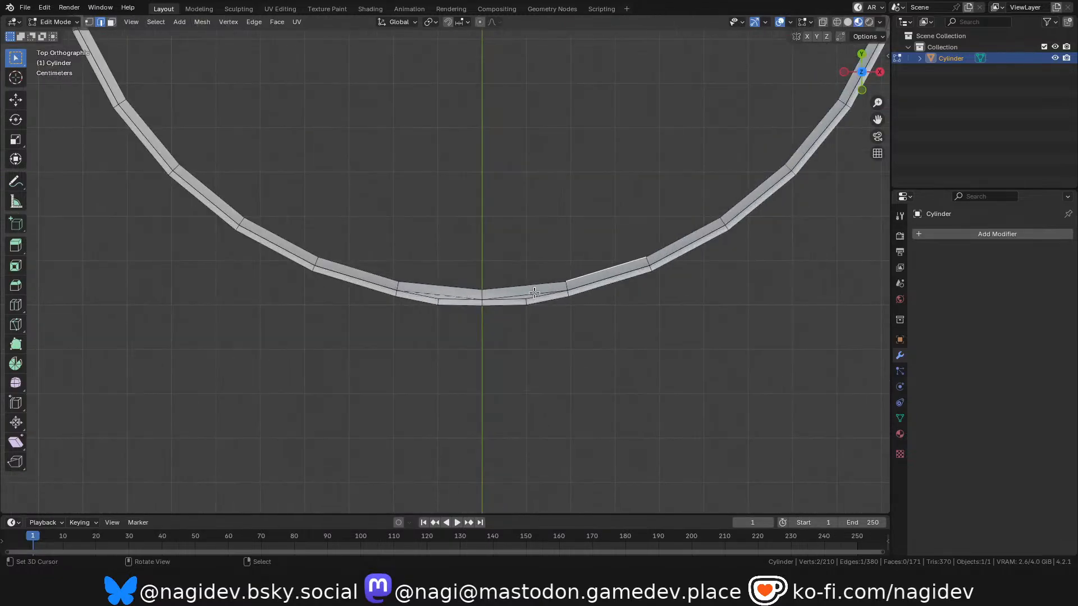
scroll(481, 286, "up", 2)
middle_click_drag(469, 276, 480, 291, "shift")
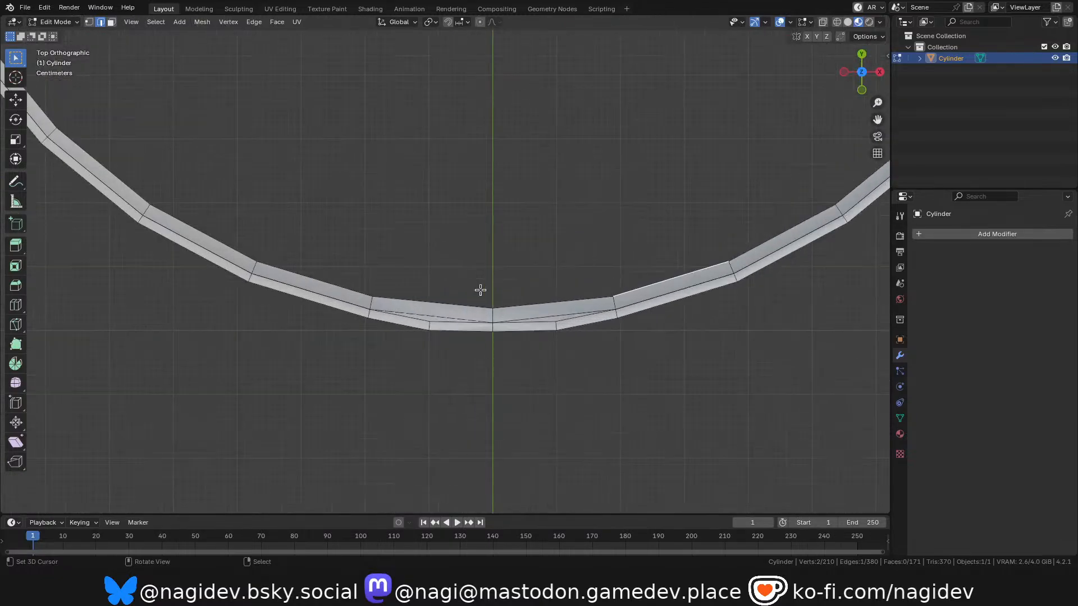
left_click(360, 291, "shift")
key("g")
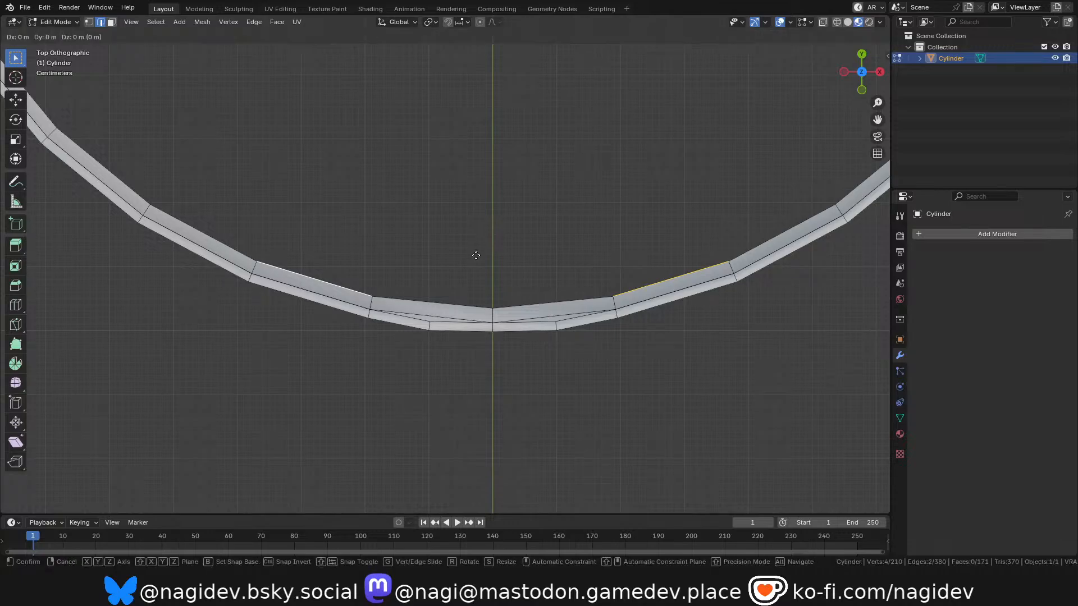
key("Escape")
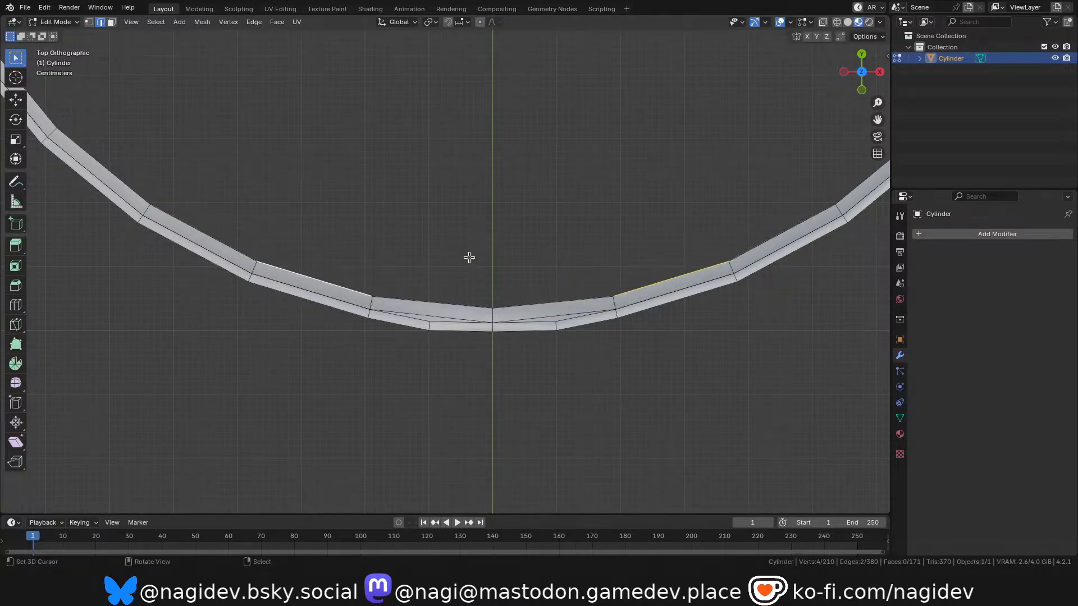
key("f")
left_click(495, 298)
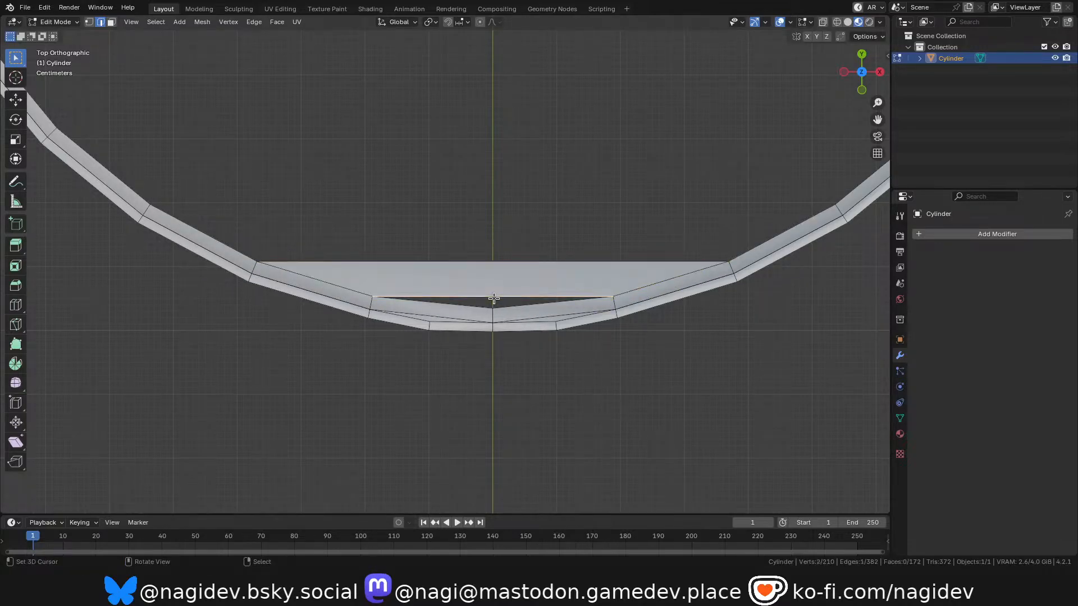
key("f")
Fill the rest of the dish's inner floor with successive parallel strips from the new face's open edge to the opposite rim.
scroll(508, 298, "down", 2)
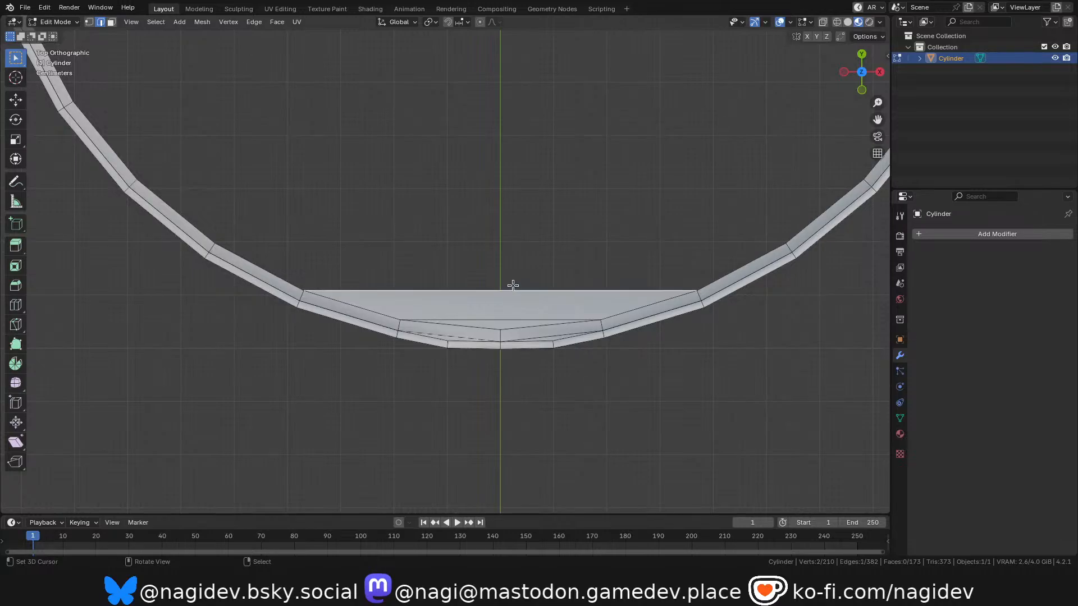
scroll(519, 257, "down", 3)
scroll(524, 308, "up", 2)
key("g")
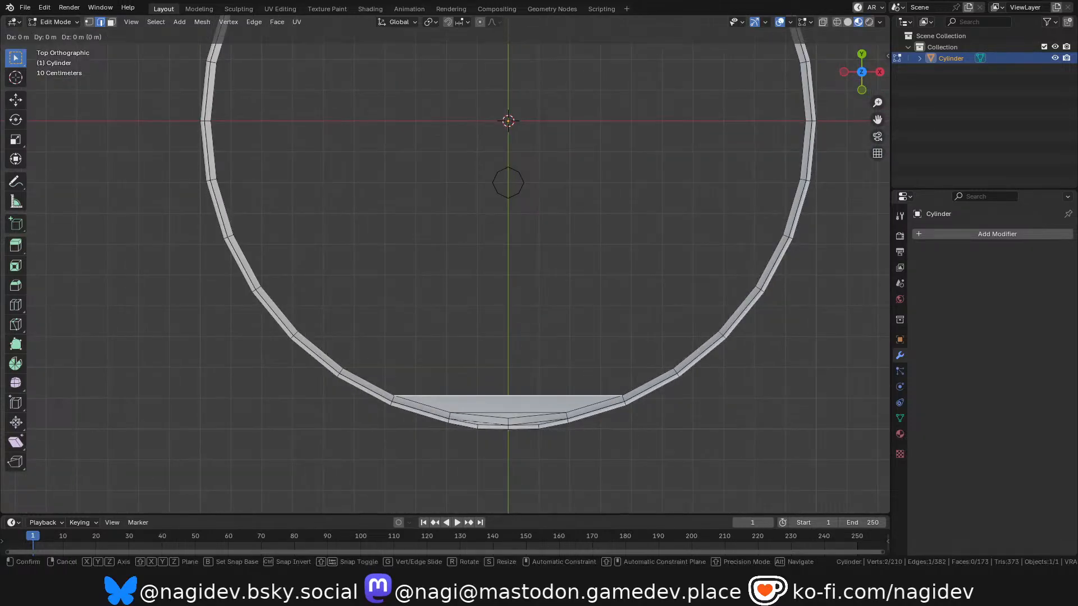
right_click(517, 347)
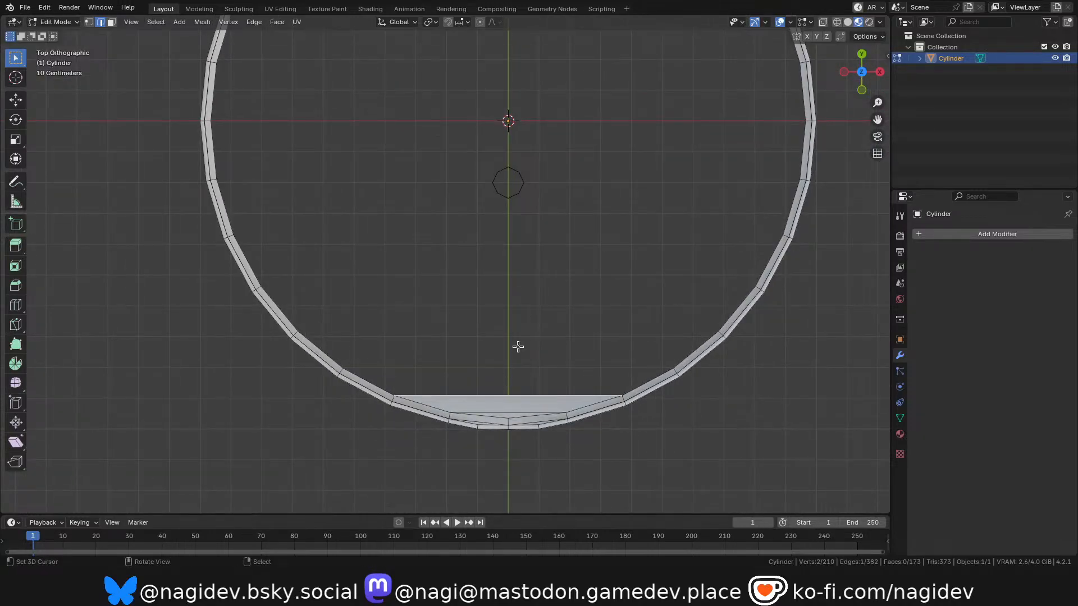
key("f")
key("f")
key("f")
key("f")
key("f")
scroll(530, 277, "down", 3)
key("f")
key("f")
key("f")
key("f")
key("f")
key("f")
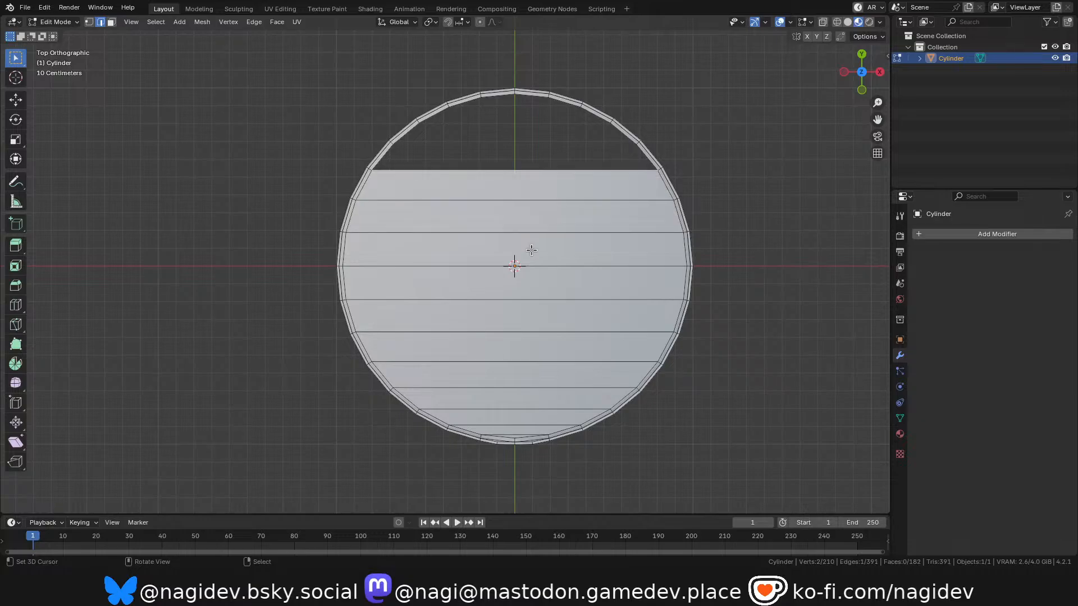
scroll(517, 101, "up", 5)
key("f")
scroll(525, 397, "down", 2)
scroll(525, 397, "down", 2)
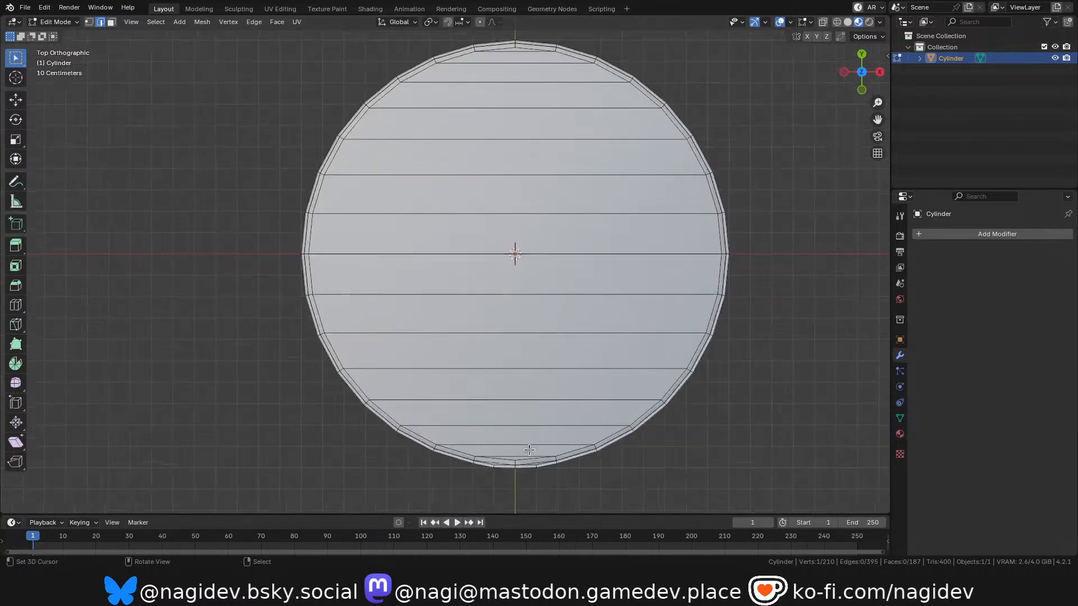
scroll(530, 435, "up", 4)
scroll(539, 108, "down", 3)
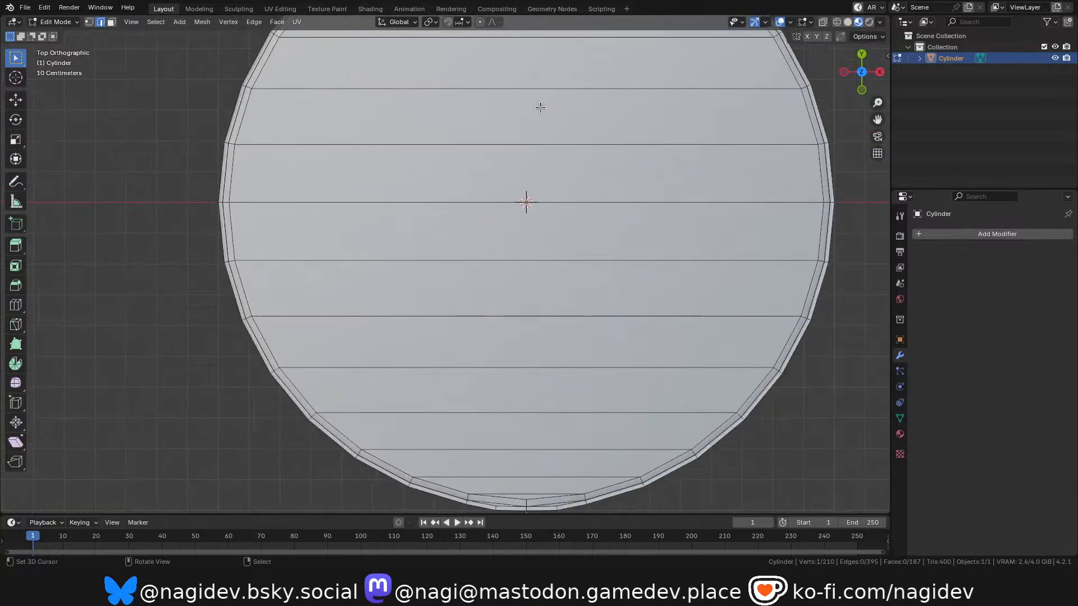
scroll(558, 106, "up", 2)
scroll(561, 184, "down", 2)
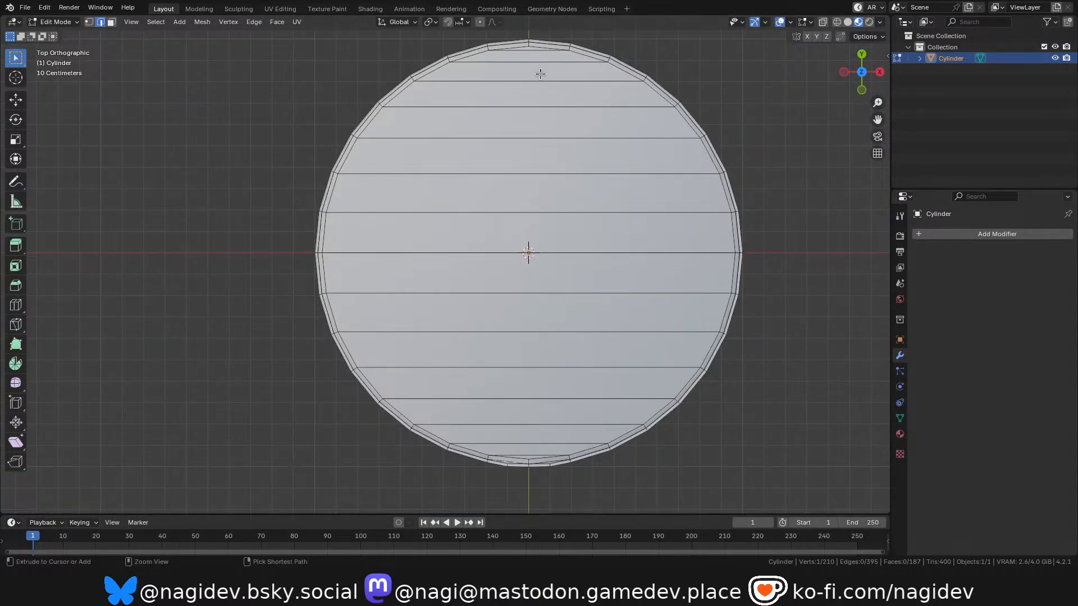
key("ctrl+r")
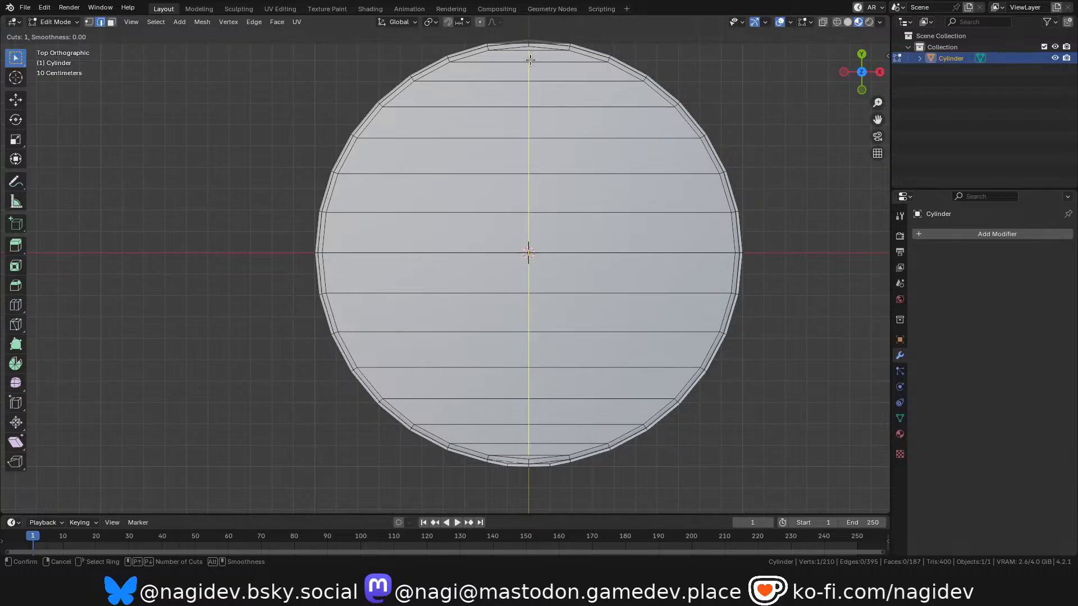
right_click(556, 130)
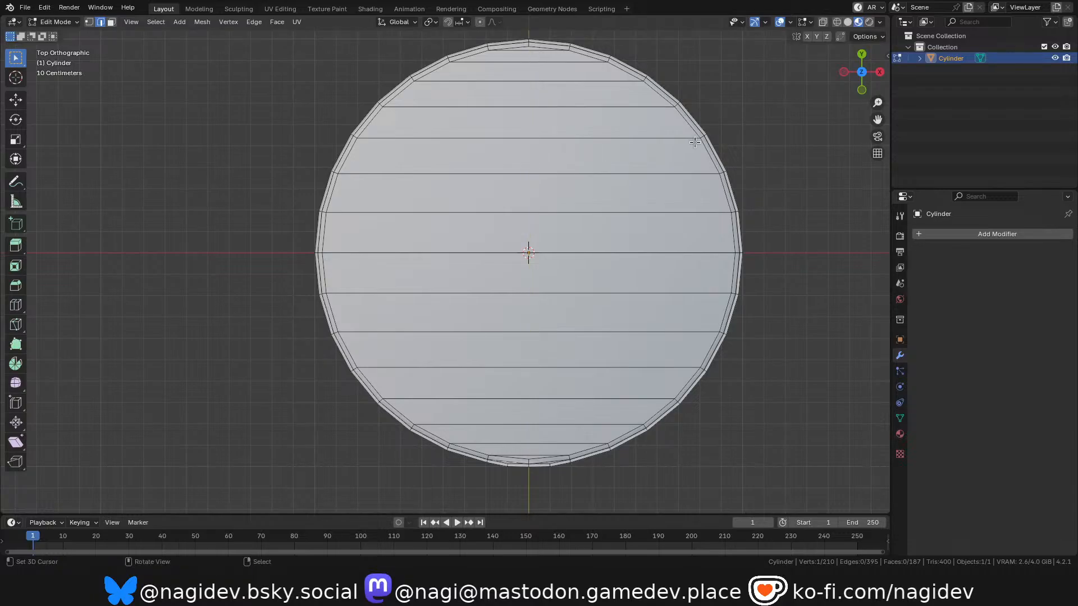
Reveal the hidden faces, select the single large underside face in face select mode, and delete it.
left_click_drag(864, 85, 848, 4)
scroll(539, 342, "down", 5)
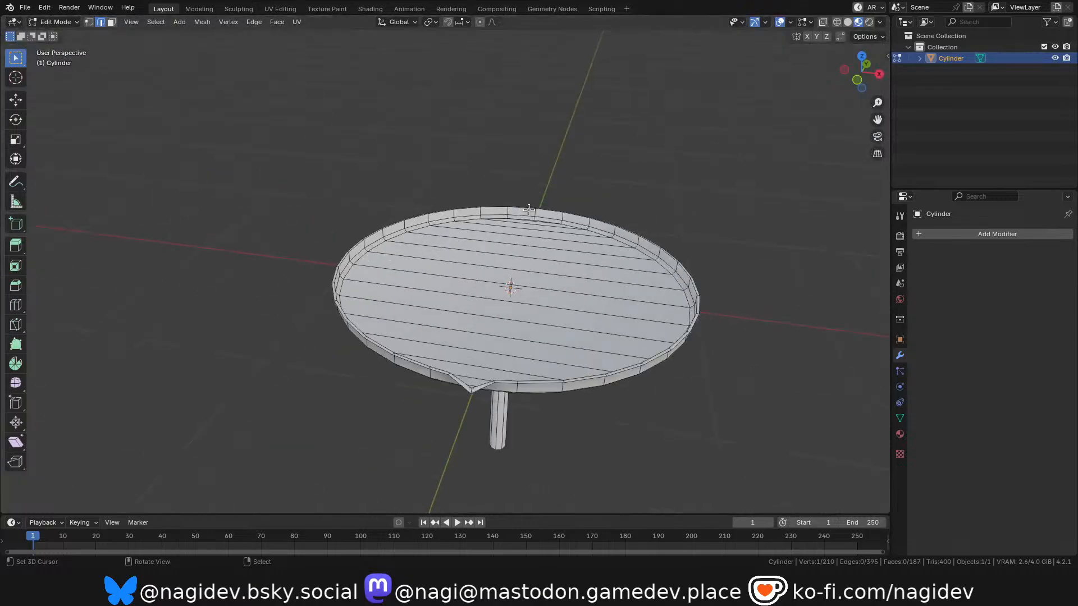
scroll(512, 274, "up", 2)
left_click_drag(845, 87, 862, 51)
scroll(709, 309, "down", 3)
scroll(680, 161, "up", 3)
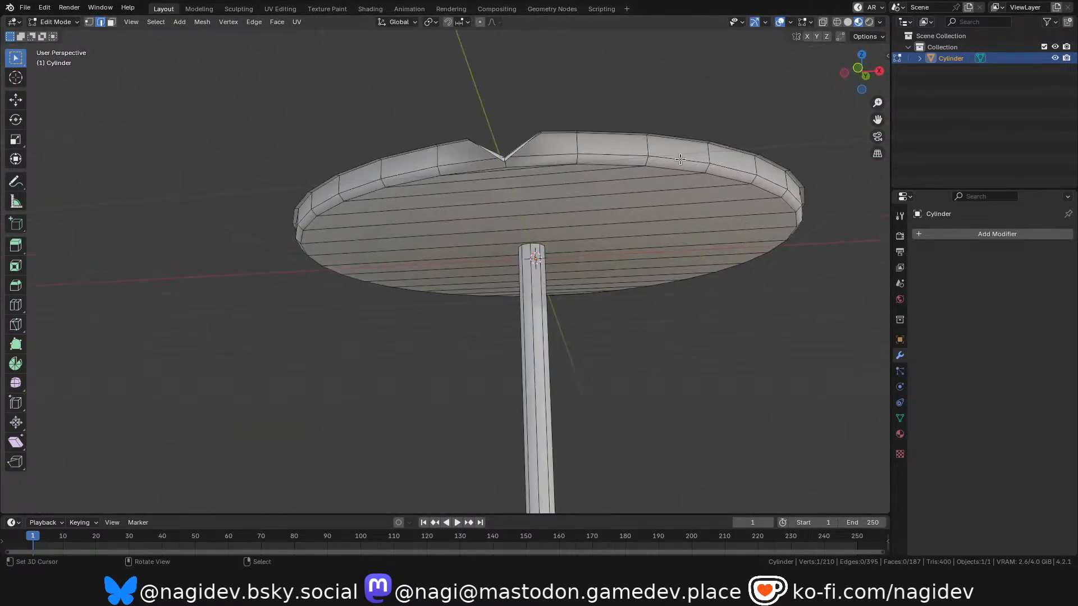
right_click(681, 160, "alt")
scroll(628, 247, "down", 2)
scroll(621, 170, "up", 4)
right_click(623, 344)
scroll(615, 365, "down", 2)
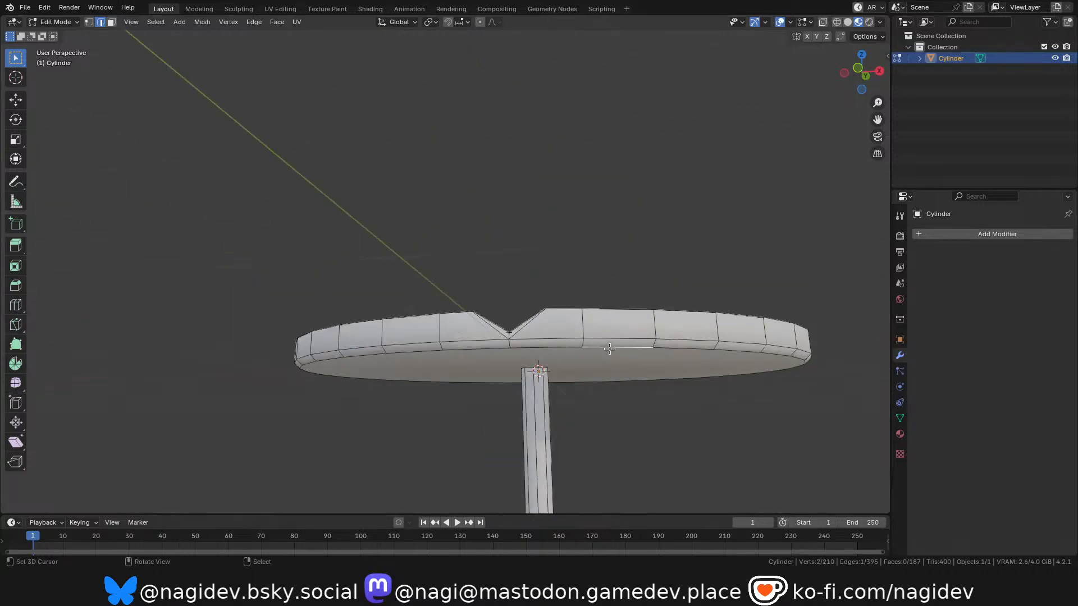
key("3")
right_click(603, 349)
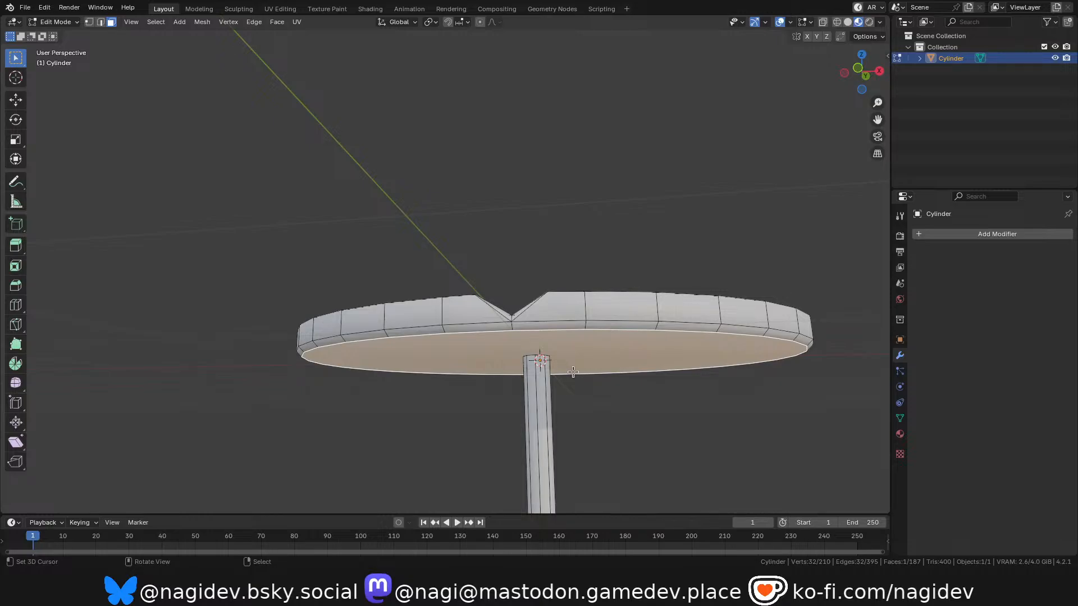
key("x")
left_click(518, 372)
In edge select mode, fill a triangle between the two underside rim edges that meet below the notch.
middle_click_drag(669, 286, 814, 146)
middle_click_drag(862, 72, 855, 34)
scroll(730, 84, "down", 2)
scroll(576, 101, "up", 4)
scroll(601, 168, "up", 2)
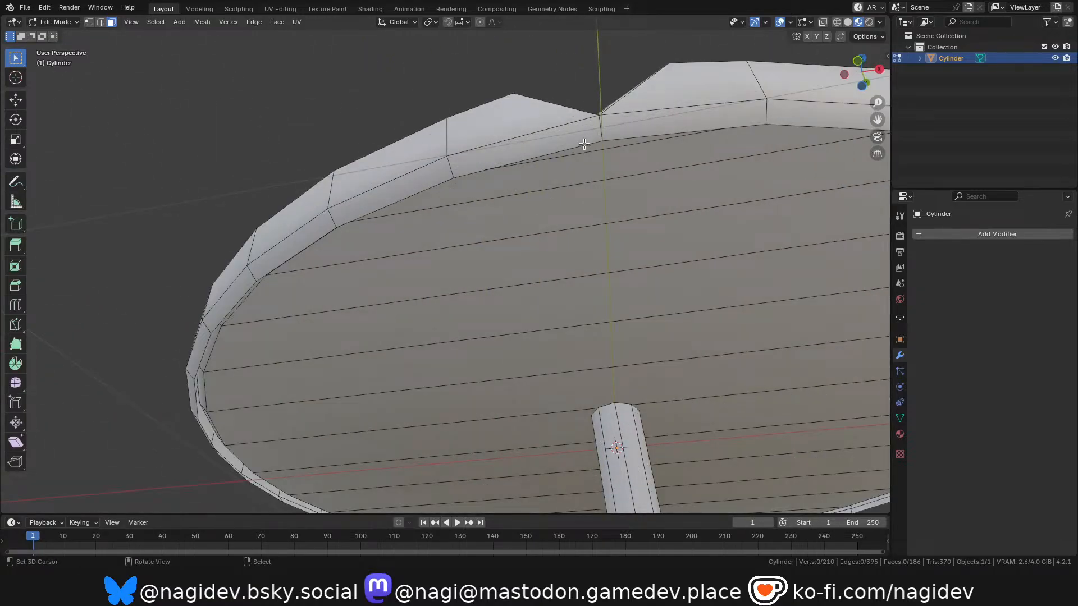
right_click(585, 144)
key("2")
right_click(596, 143)
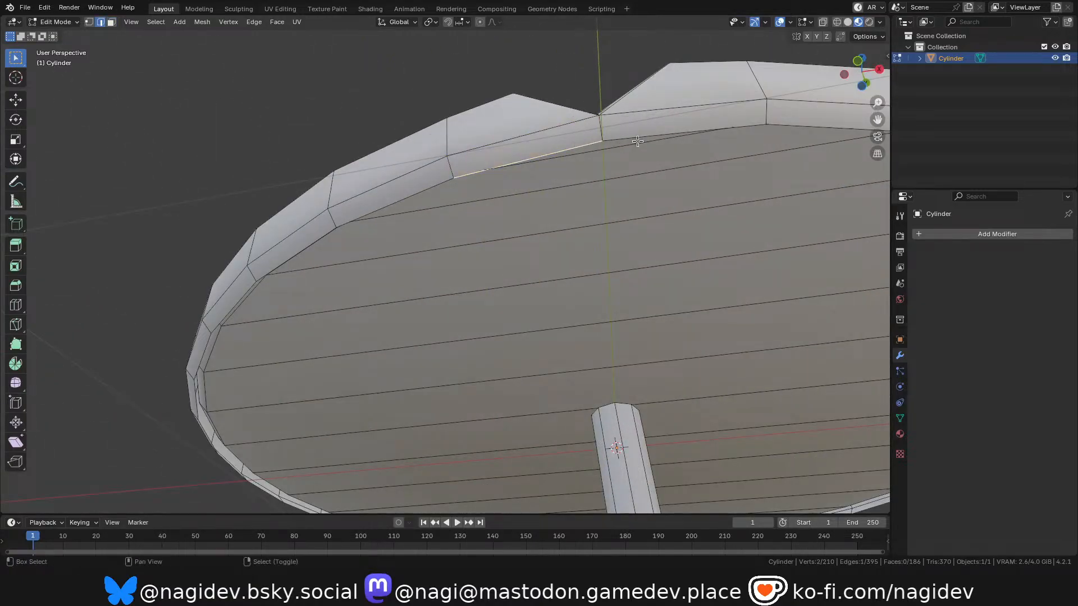
right_click(612, 141, "shift")
key("f")
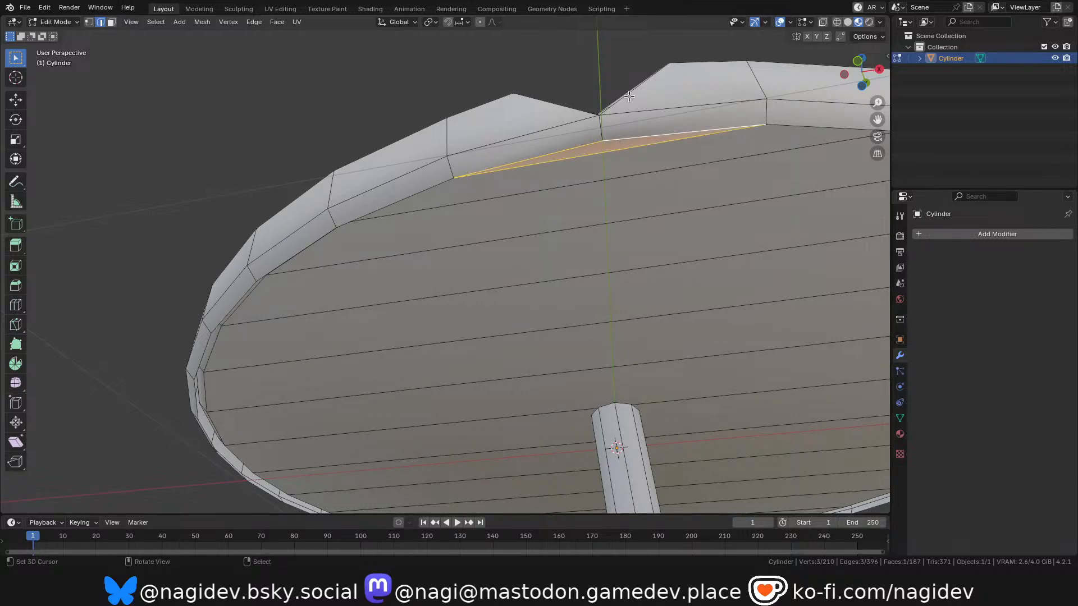
Starting from the triangle's long edge, fill the whole underside opening with successive parallel strips to the opposite rim.
right_click(567, 159)
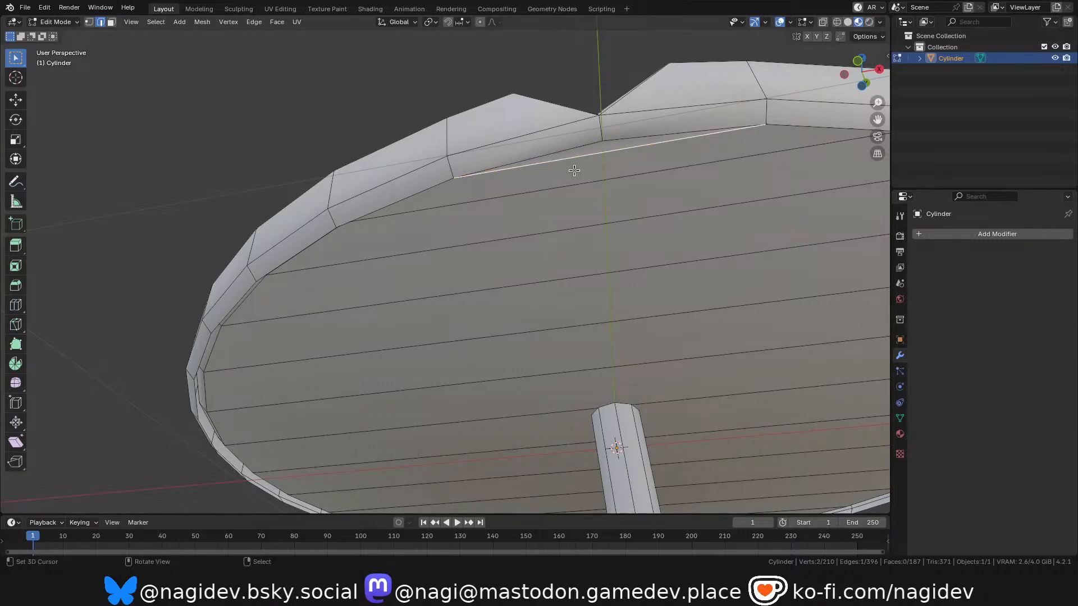
key("f")
scroll(601, 185, "down", 7)
scroll(645, 225, "up", 2)
key("f")
key("f")
key("f")
key("f")
key("f")
key("f")
key("f")
left_click_drag(845, 84, 603, 91)
scroll(674, 221, "up", 3)
key("f")
key("f")
key("f")
key("f")
key("f")
key("f")
key("f")
middle_click_drag(623, 222, 554, 198)
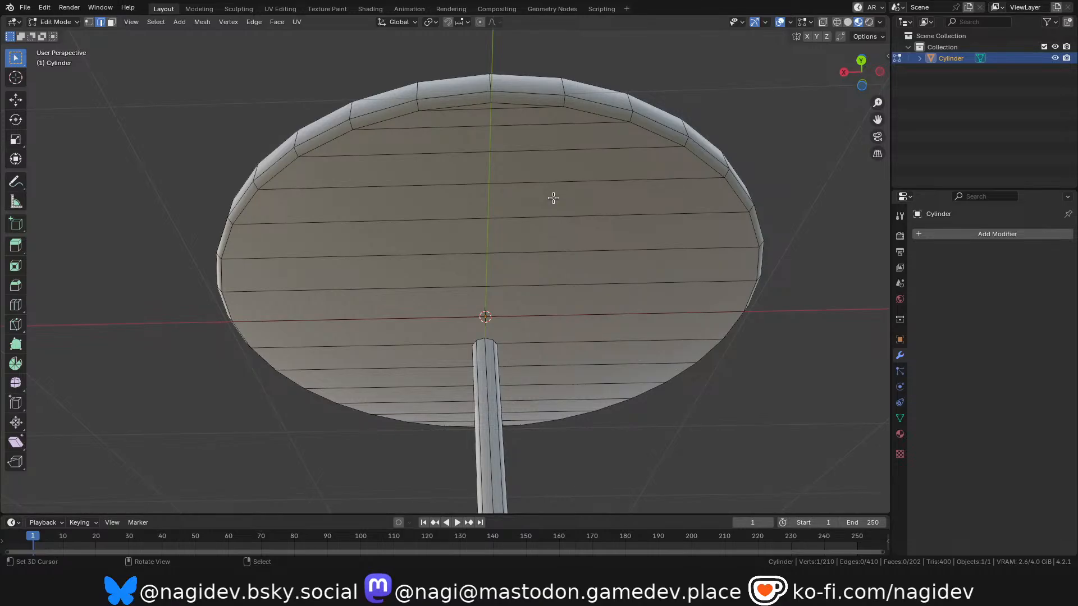
Examine the rebuilt underside and inner floor of the platform from below, the side and above.
scroll(499, 272, "down", 4)
scroll(498, 289, "up", 2)
left_click_drag(859, 73, 1020, 116)
scroll(443, 258, "down", 4)
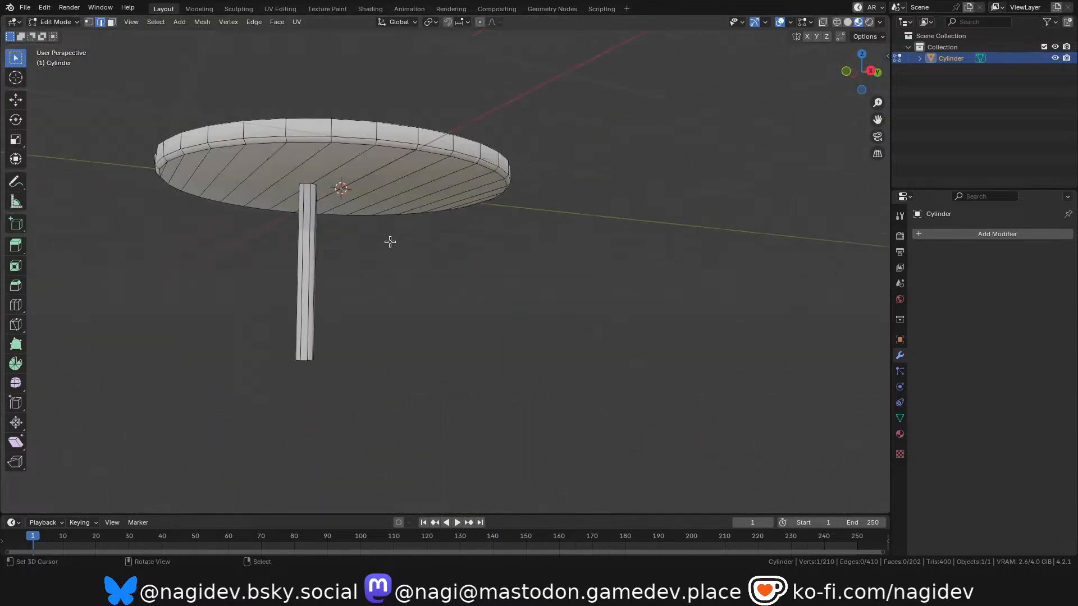
scroll(285, 196, "up", 2)
scroll(524, 193, "down", 2)
scroll(331, 196, "up", 2)
left_click_drag(862, 71, 883, 112)
scroll(508, 181, "down", 2)
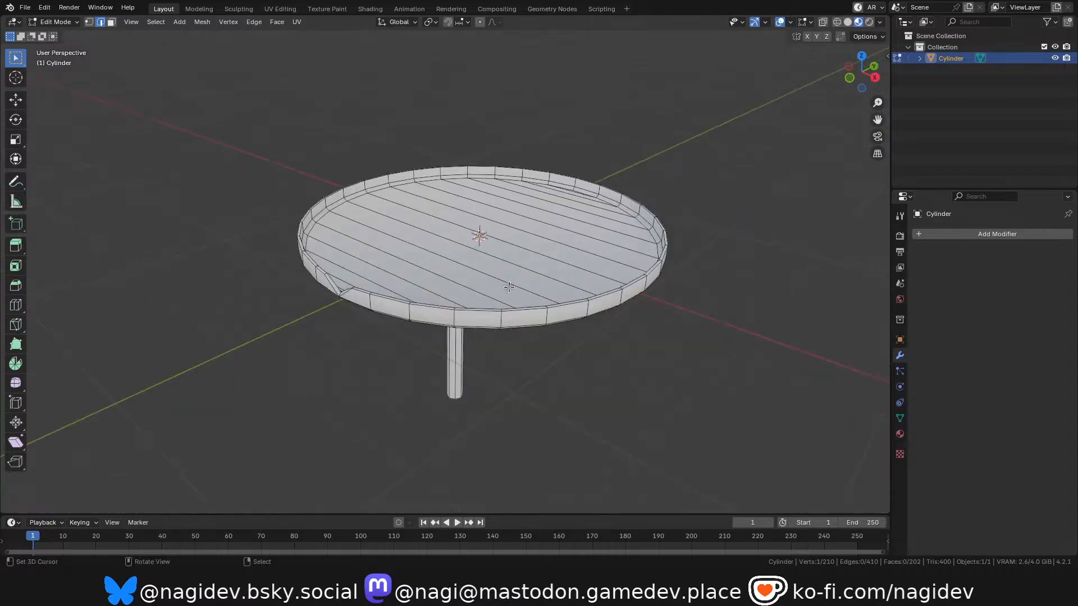
scroll(508, 283, "up", 2)
scroll(505, 162, "down", 2)
scroll(502, 240, "up", 2)
mouse_move(859, 79)
left_mouse_down()
mouse_move(858, 13)
mouse_move(856, 106)
mouse_move(853, 43)
mouse_move(841, 93)
mouse_move(844, 23)
mouse_move(848, 70)
left_mouse_up()
scroll(508, 320, "up", 2)
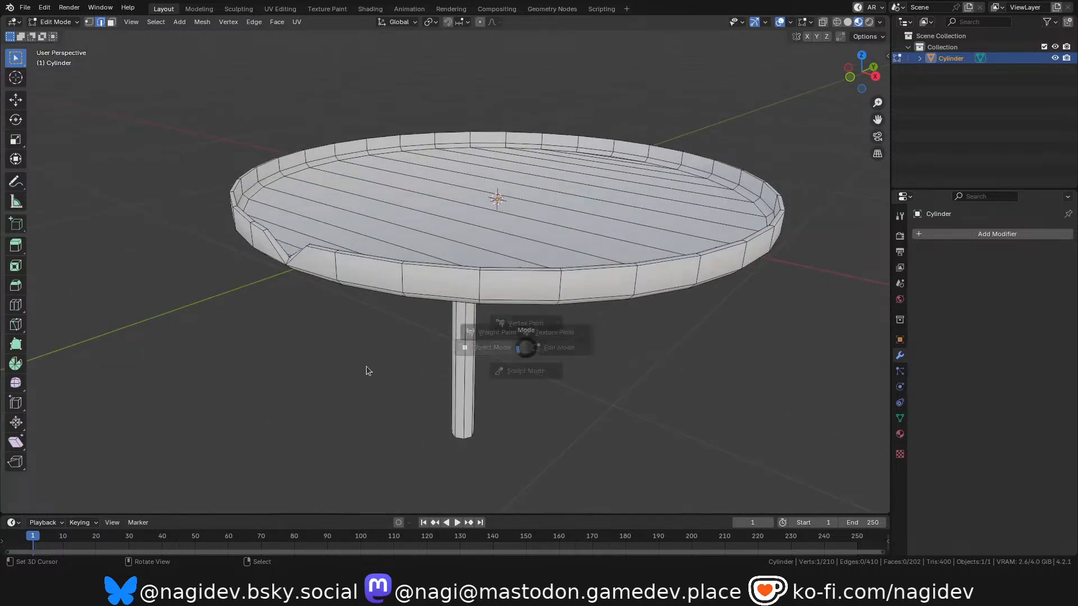
Return the platform to Object Mode, examine its overall shape, and switch to the UV Editing workspace.
key("Tab")
scroll(556, 308, "down", 2)
scroll(623, 275, "up", 2)
mouse_move(864, 67)
left_mouse_down()
mouse_move(884, 15)
mouse_move(1000, 15)
mouse_move(876, 32)
mouse_move(854, 67)
left_mouse_up()
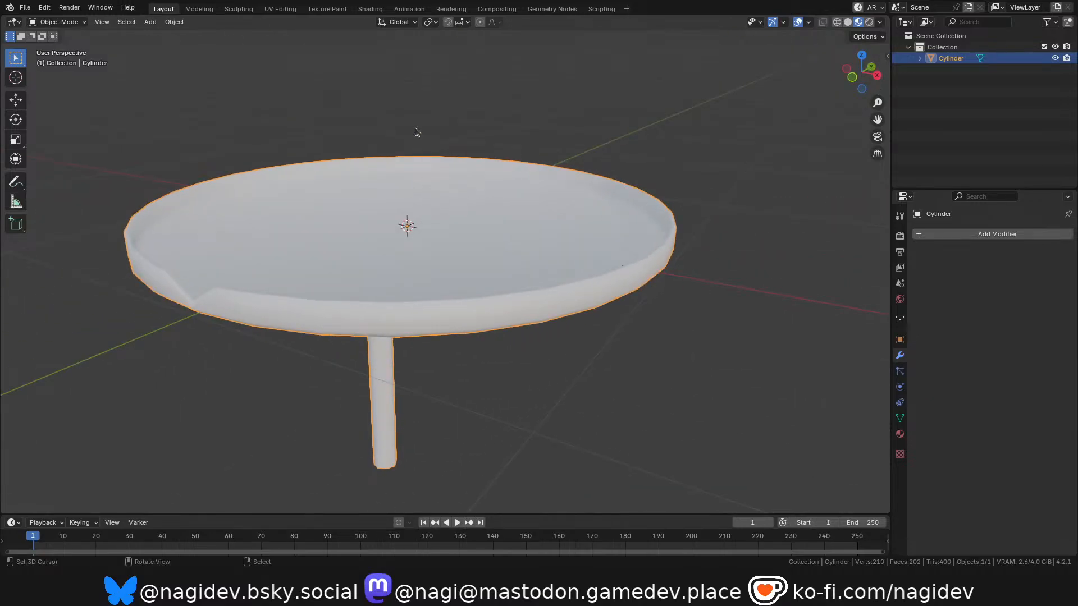
left_click(280, 9)
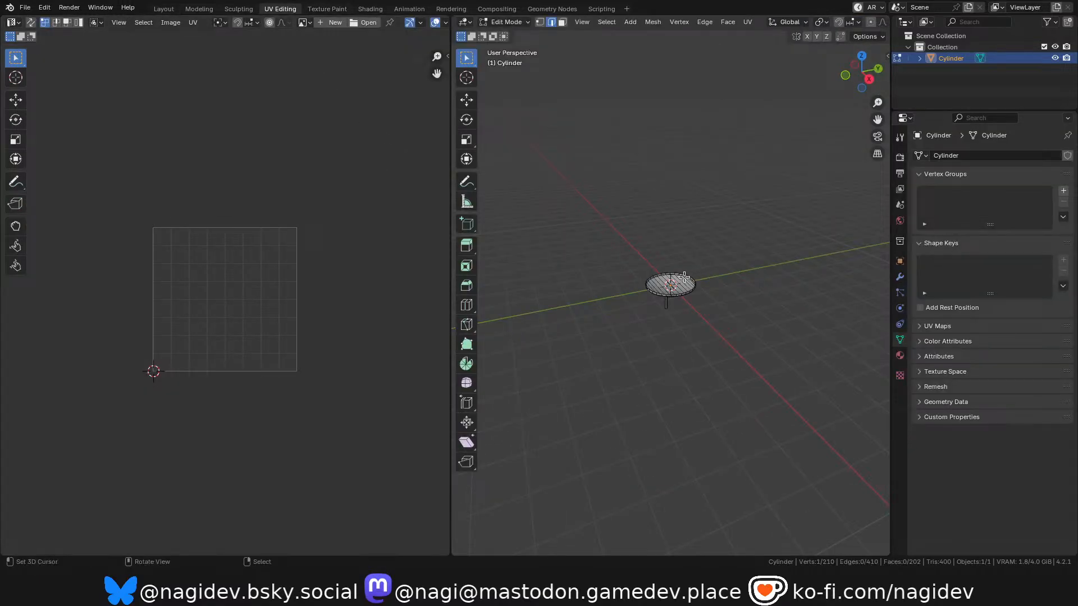
In face select mode, select the full ring of side faces around the stem from below.
scroll(705, 239, "up", 6)
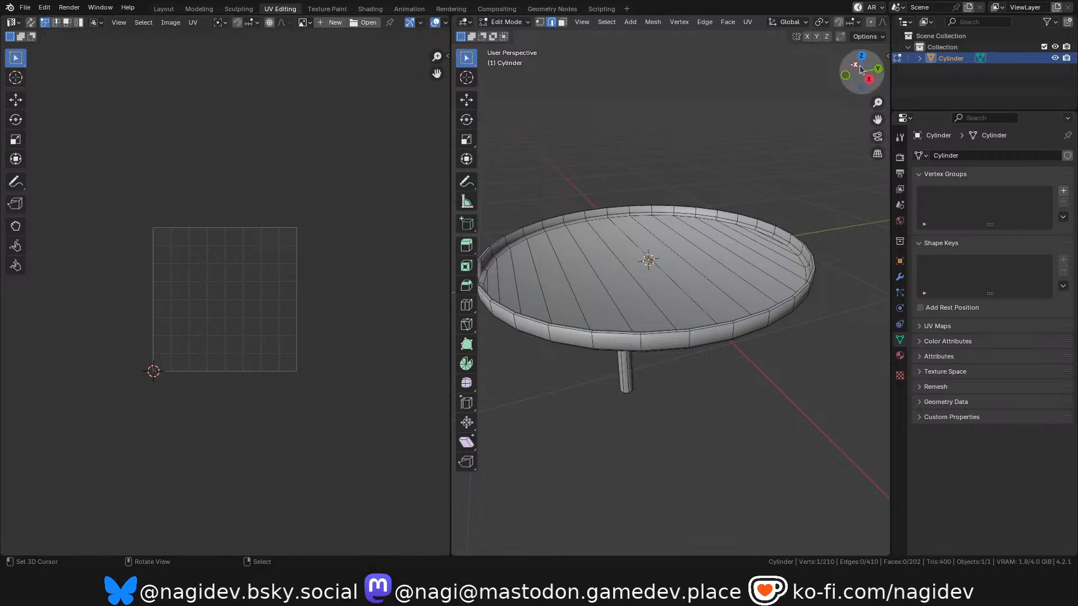
left_click_drag(855, 65, 854, 15)
left_click(618, 283)
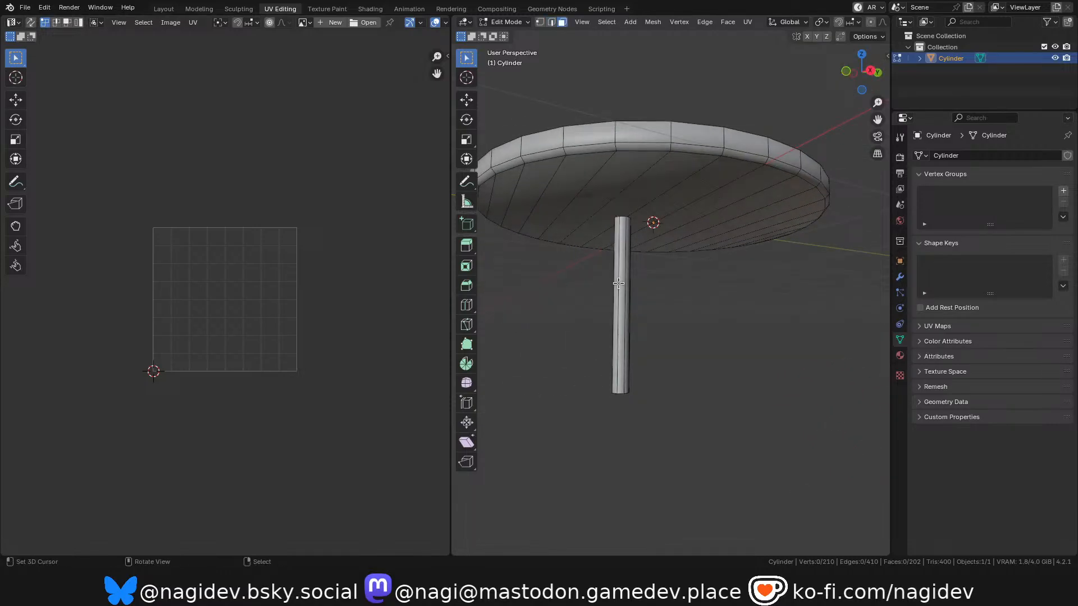
key("3")
left_click(618, 284, "alt")
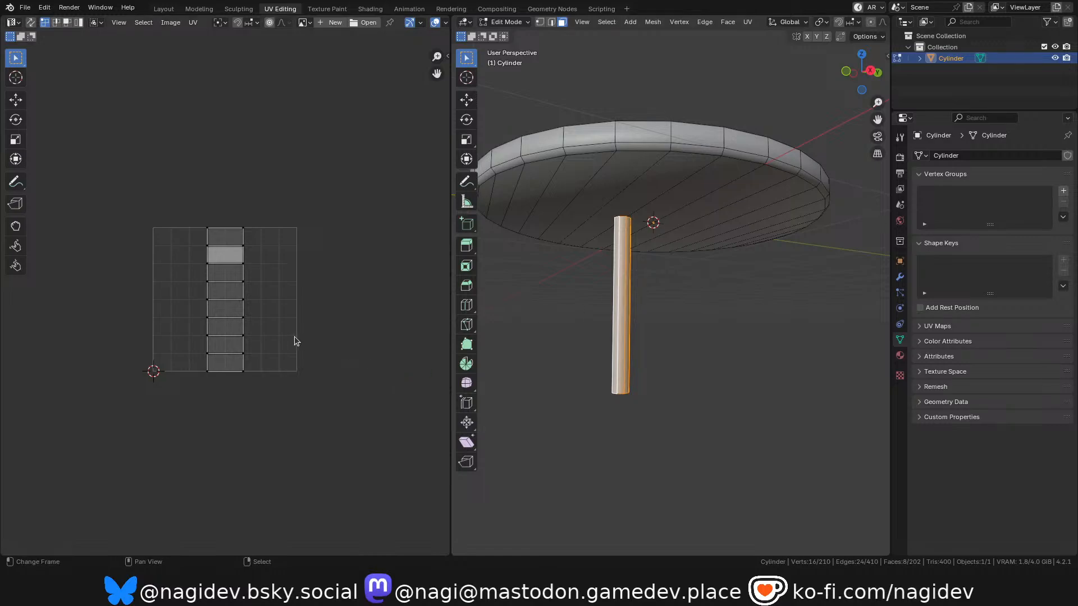
Enable Constrain to Image Bounds for the UV editor.
scroll(239, 289, "up", 2)
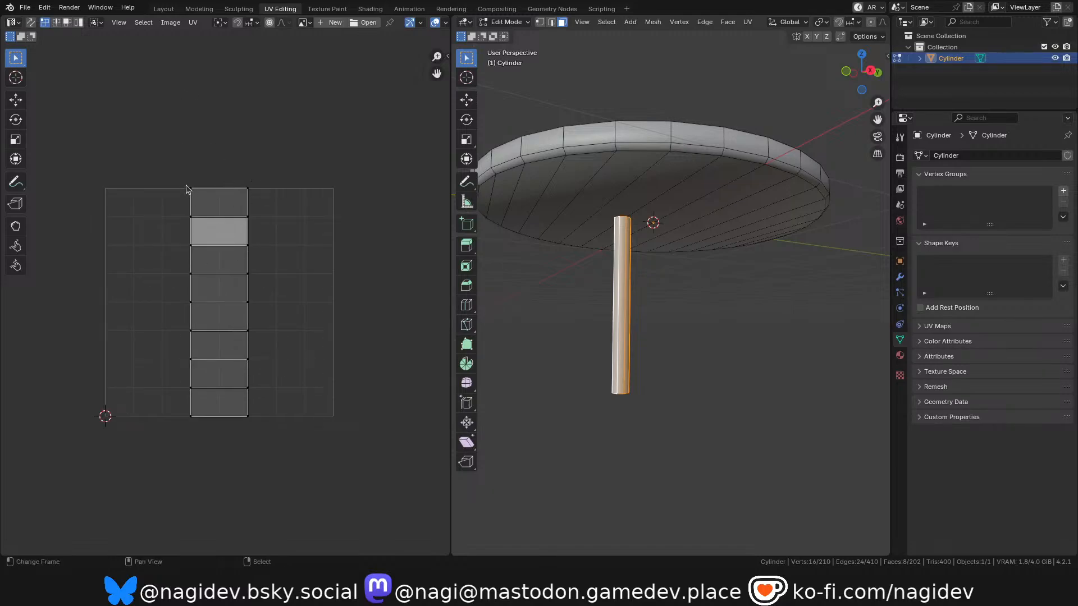
left_click(193, 23)
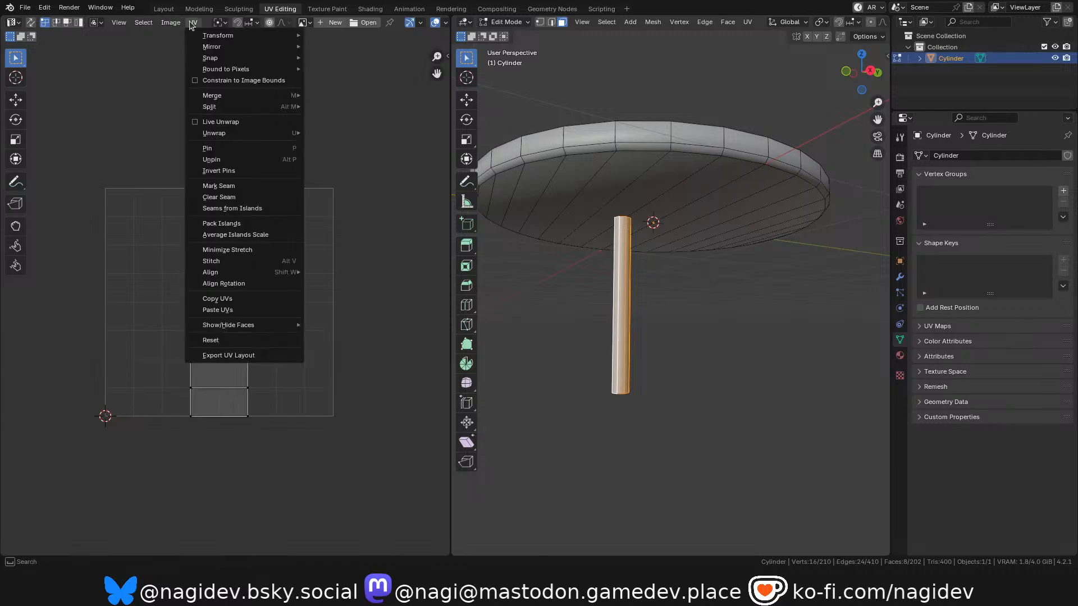
left_click(268, 80)
Move the two vertical borders of the stem's UV strips outward to the opposite sides of the UV square.
key("b")
left_click_drag(221, 144, 299, 393)
key("g")
left_click(366, 313)
key("alt+a")
key("b")
left_click_drag(117, 99, 278, 521)
key("g")
left_click(137, 282)
Scale all the stem UVs uniformly to about 0.1 and move them into the lower-right corner of the UV square.
key("a")
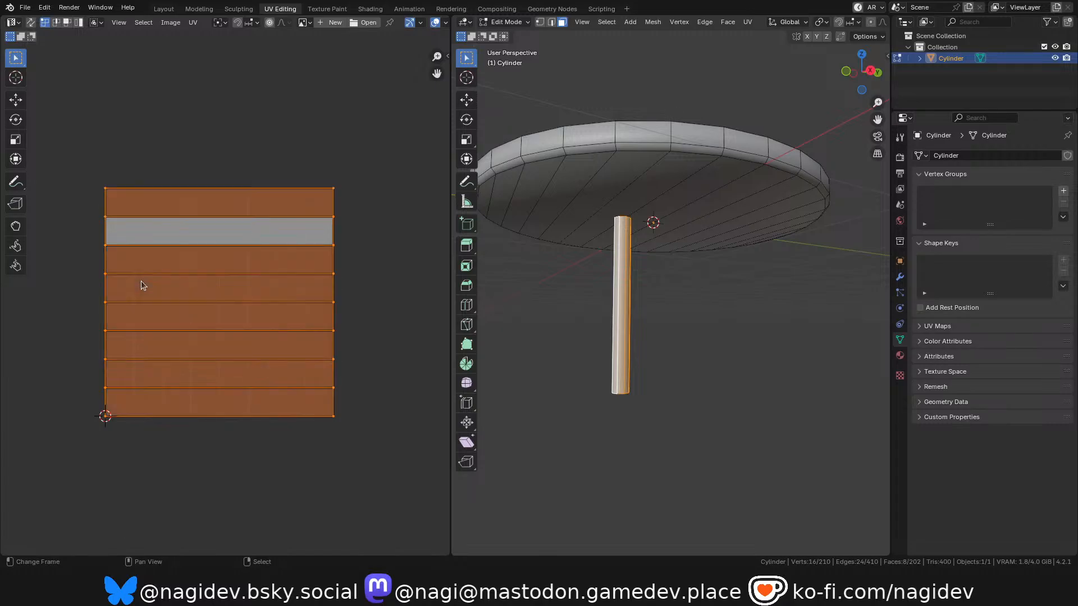
key("s")
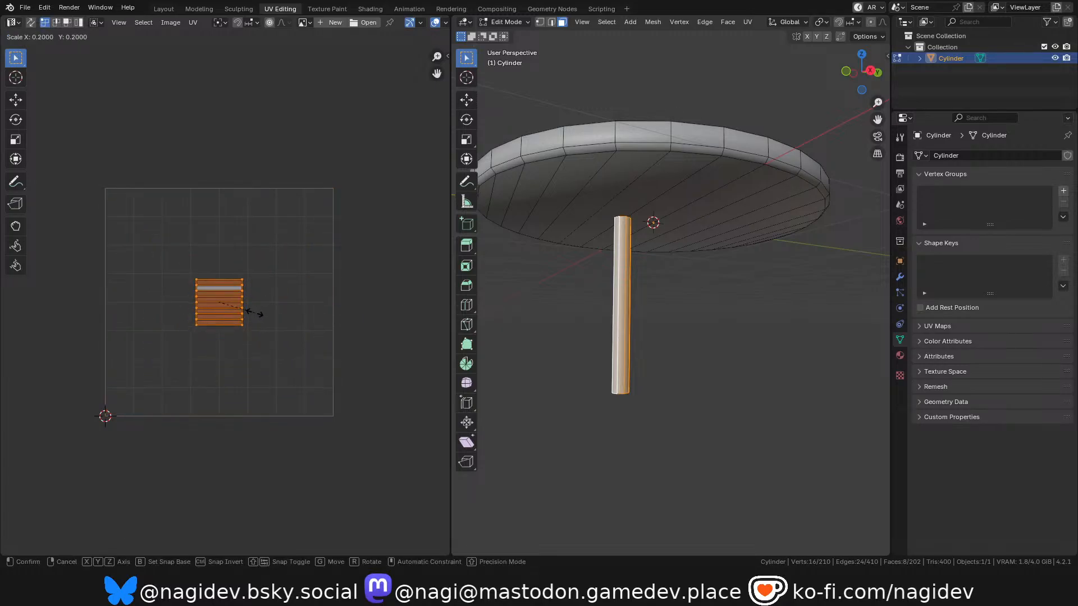
left_click(229, 306)
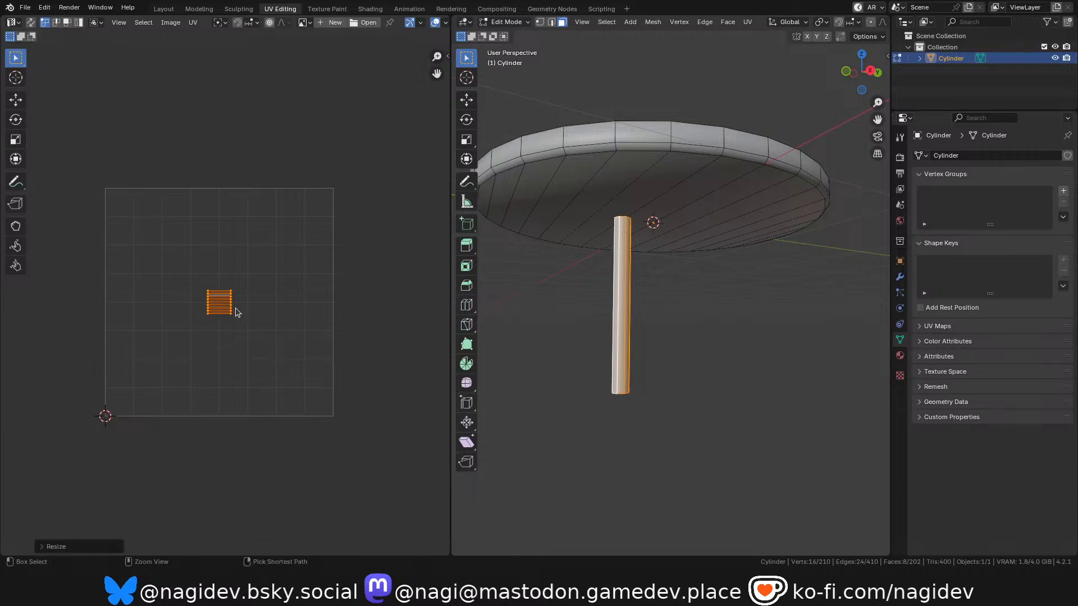
key("g")
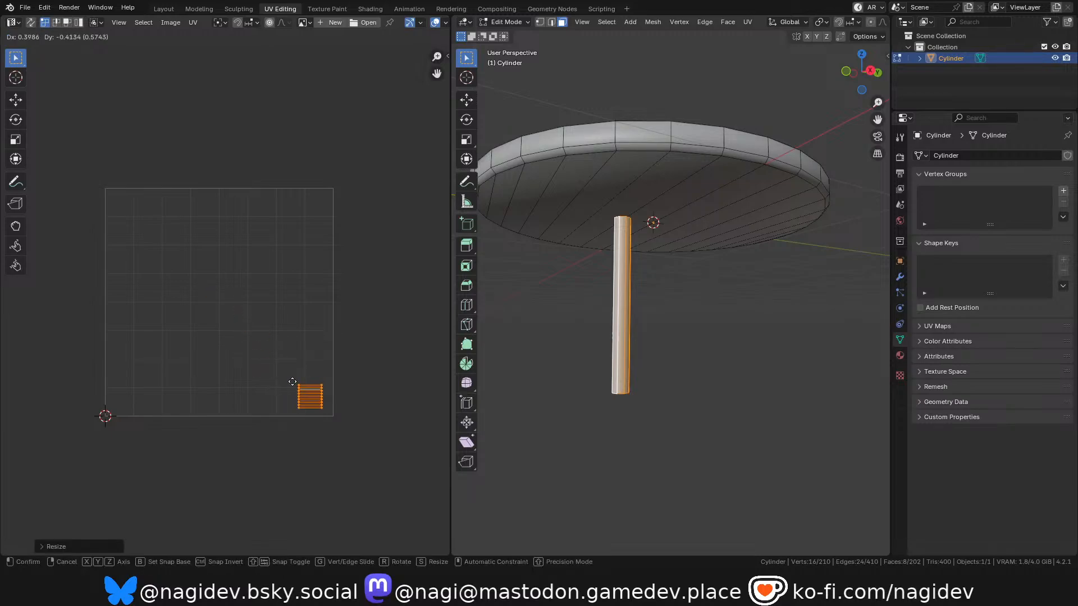
left_click(296, 384)
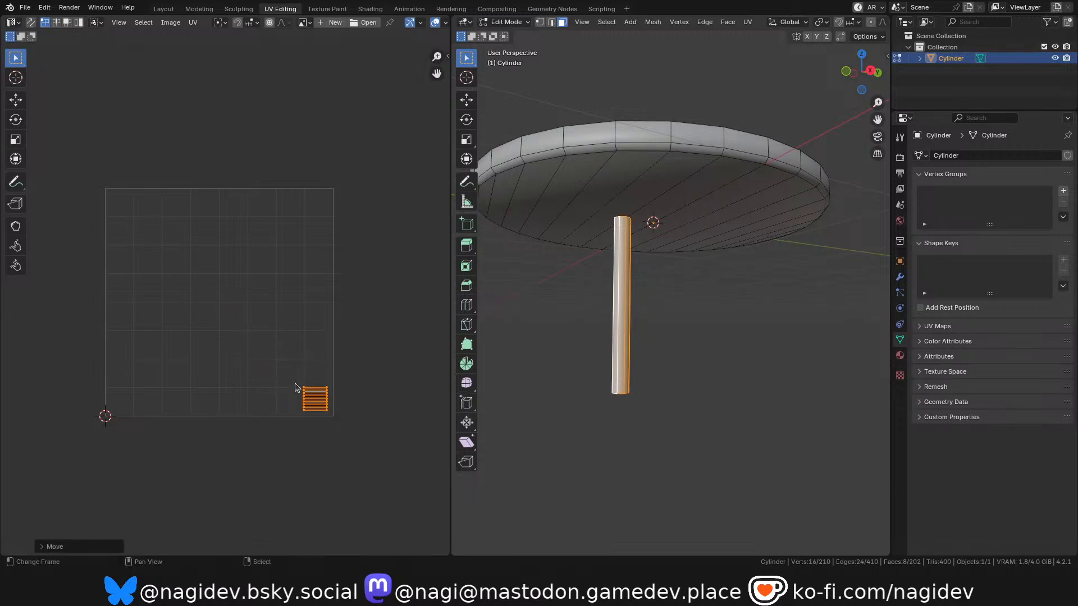
Rotate the small stem UV island by 90 degrees so its strips stand vertically.
scroll(272, 393, "up", 1)
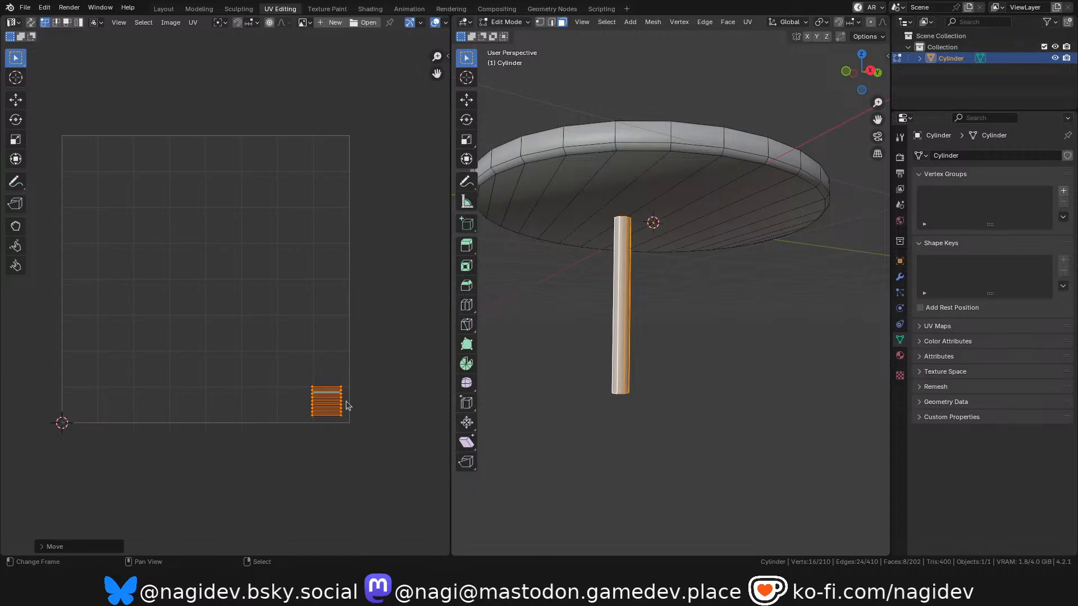
scroll(331, 401, "up", 5)
scroll(323, 394, "up", 2)
scroll(320, 365, "down", 1)
type("r90")
key("Return")
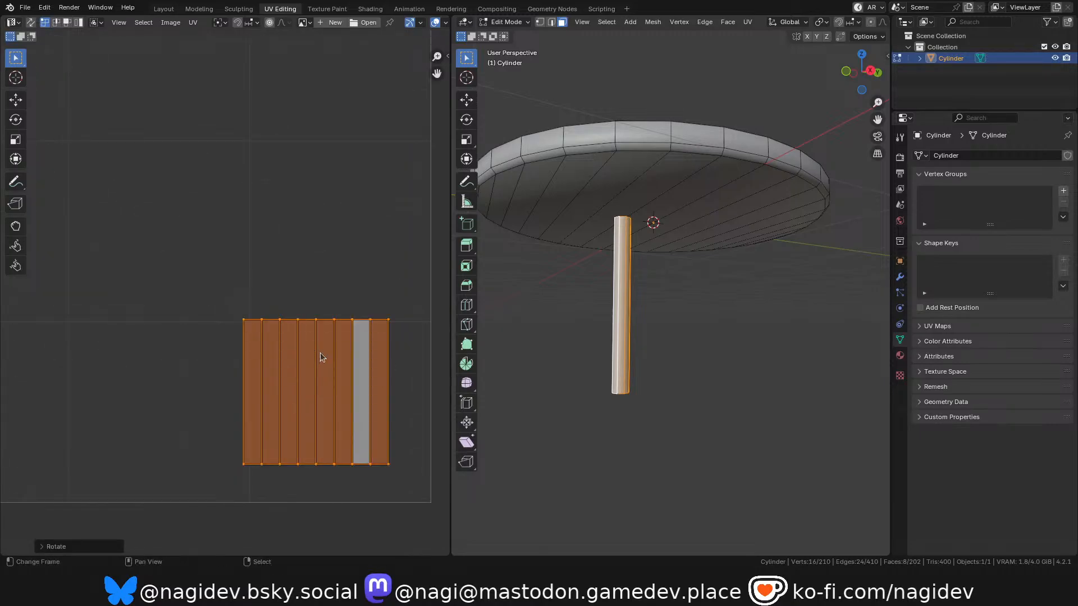
scroll(371, 398, "down", 7)
scroll(269, 324, "up", 2)
scroll(312, 308, "down", 1)
scroll(310, 308, "up", 1)
scroll(314, 308, "down", 1)
scroll(319, 307, "up", 1)
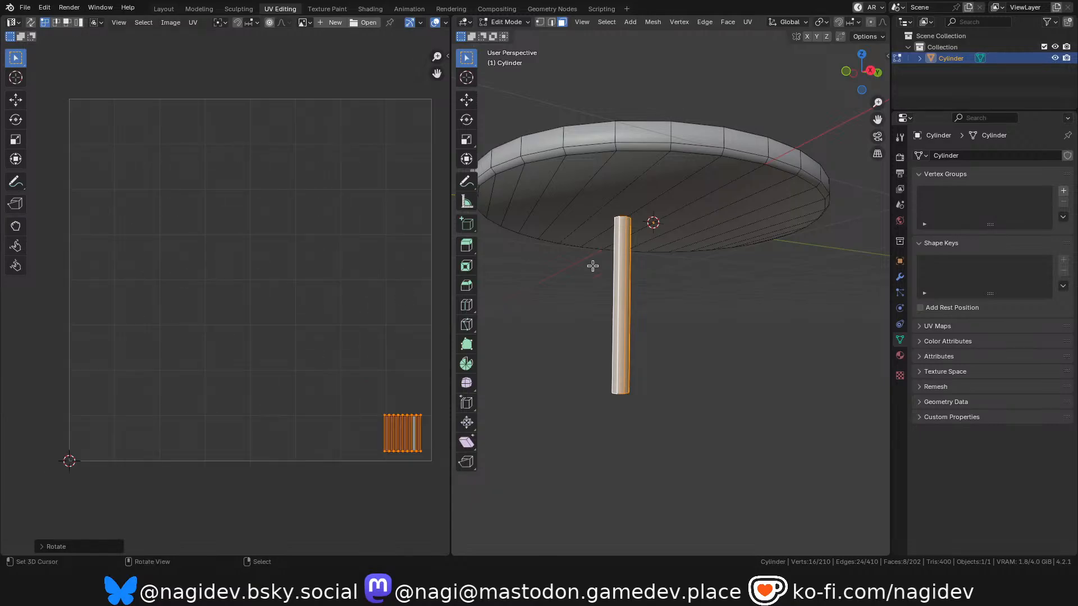
Clear the stem selection and try to select the dish's rim loop at the notch in face select mode.
key("alt+a")
scroll(657, 191, "up", 1)
middle_click_drag(696, 196, 739, 216, "shift")
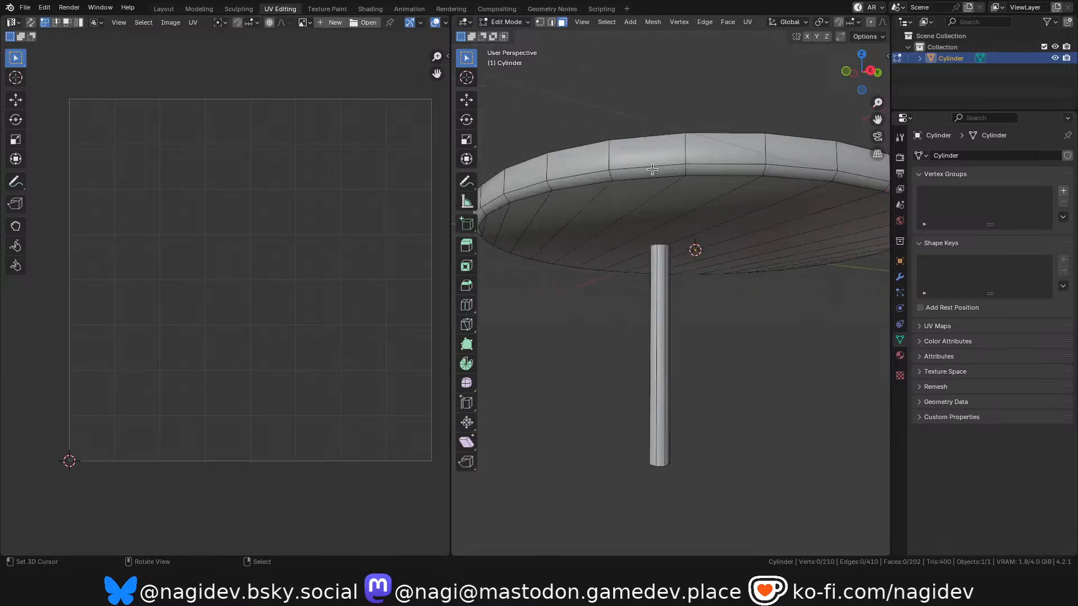
middle_click_drag(865, 72, 588, 130)
middle_click_drag(836, 500, 754, 366, "shift")
scroll(637, 414, "up", 1)
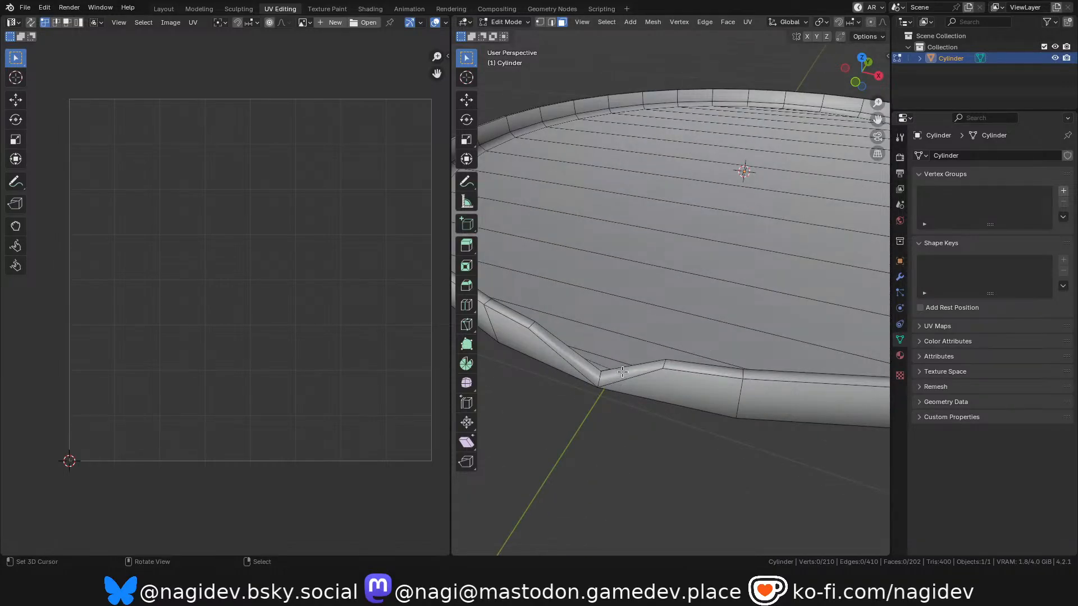
left_click(624, 379, "alt")
In edge select mode, select the dish's entire outer rim edge loop, including both notch edges, and mark it as a seam.
key("2")
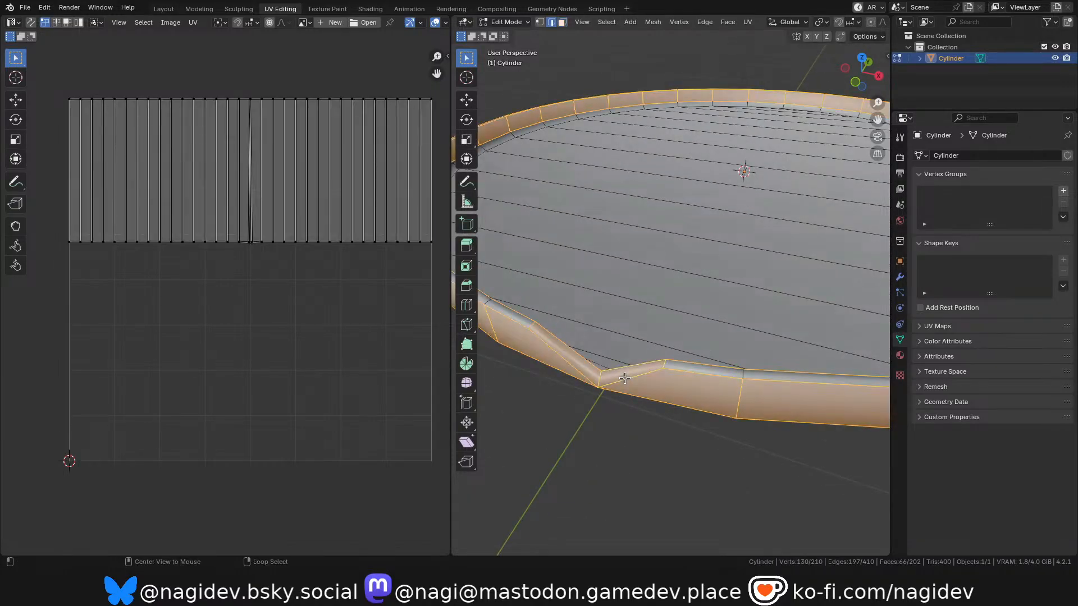
key("alt+a")
scroll(625, 379, "down", 1)
scroll(648, 374, "up", 1)
right_click(598, 389)
left_click(576, 383, "alt+shift")
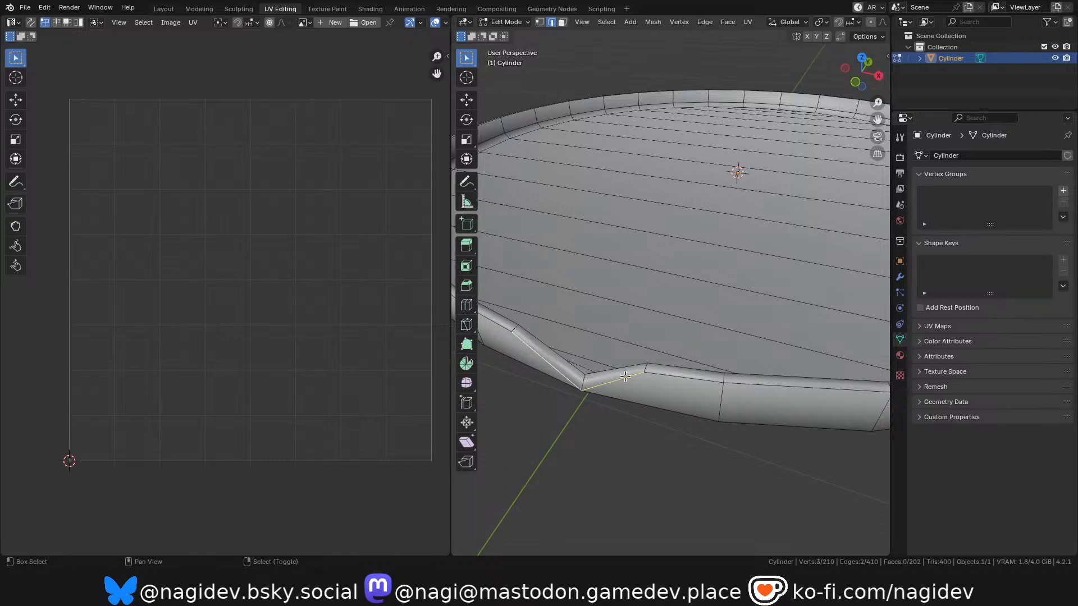
scroll(661, 355, "down", 1)
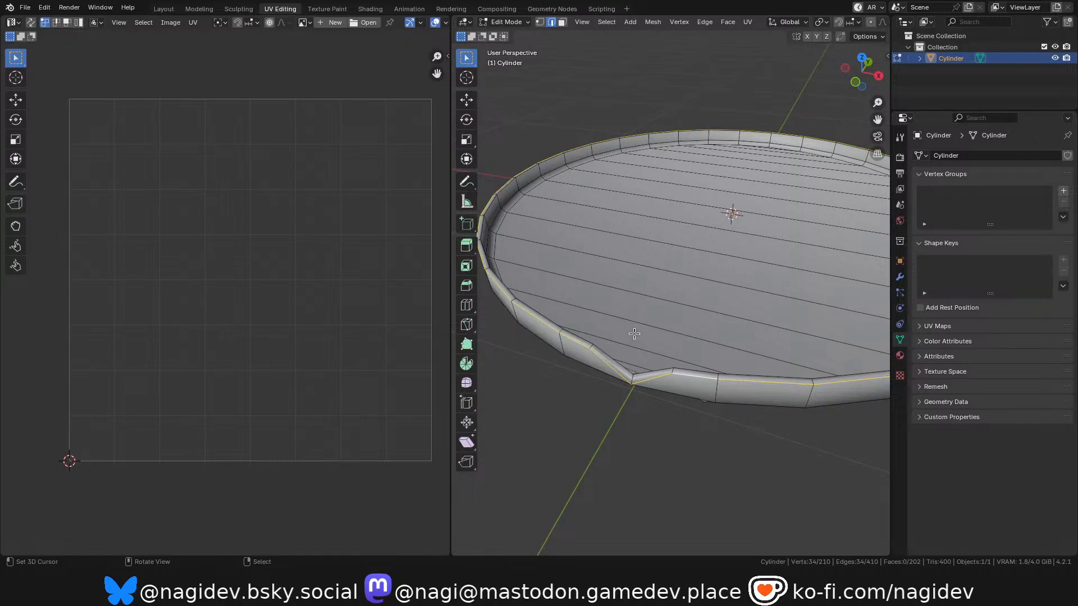
key("ctrl+e")
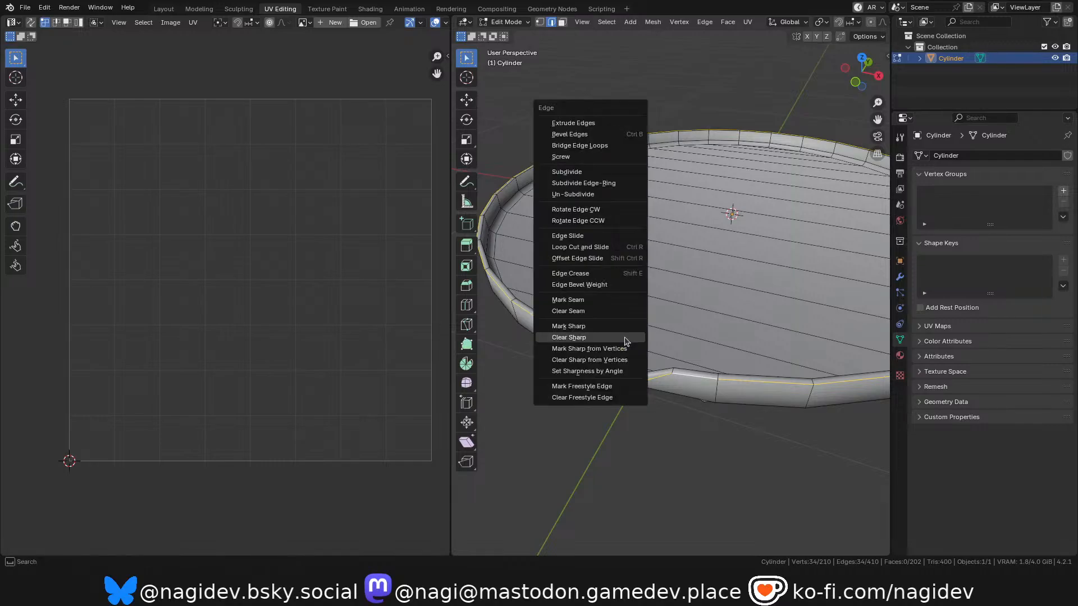
left_click(587, 301)
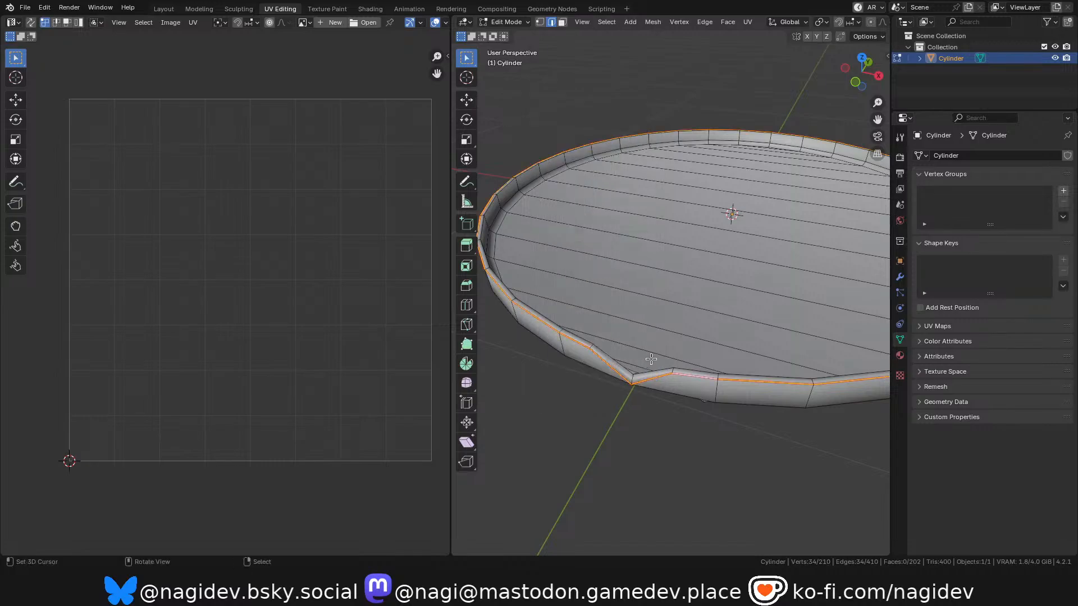
Extend the selection to all geometry linked to the rim, inspect the whole dish, and save the file.
key("ctrl+l")
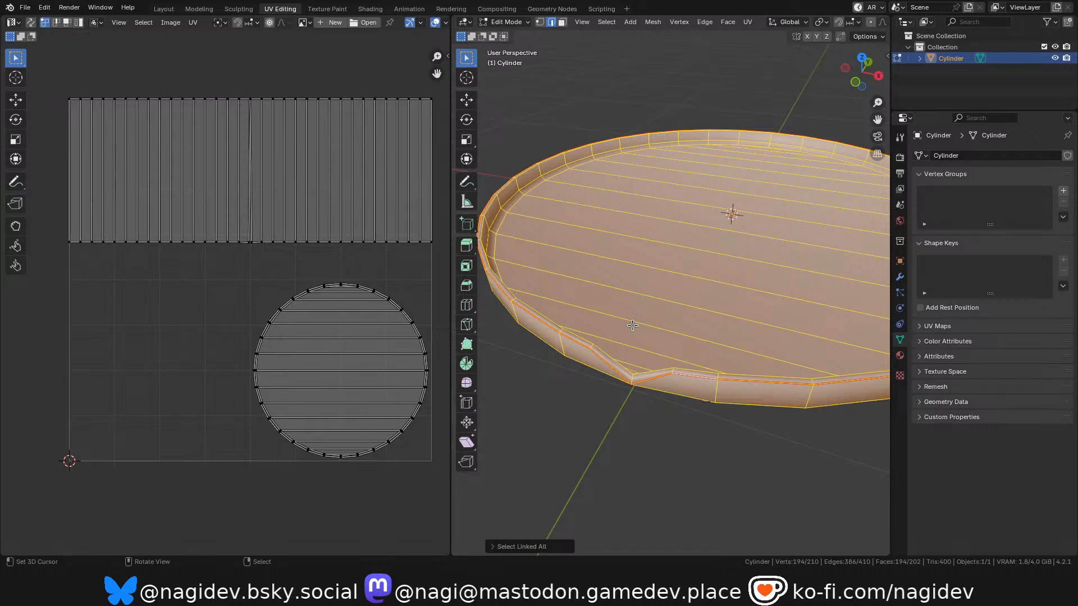
scroll(632, 325, "down", 1)
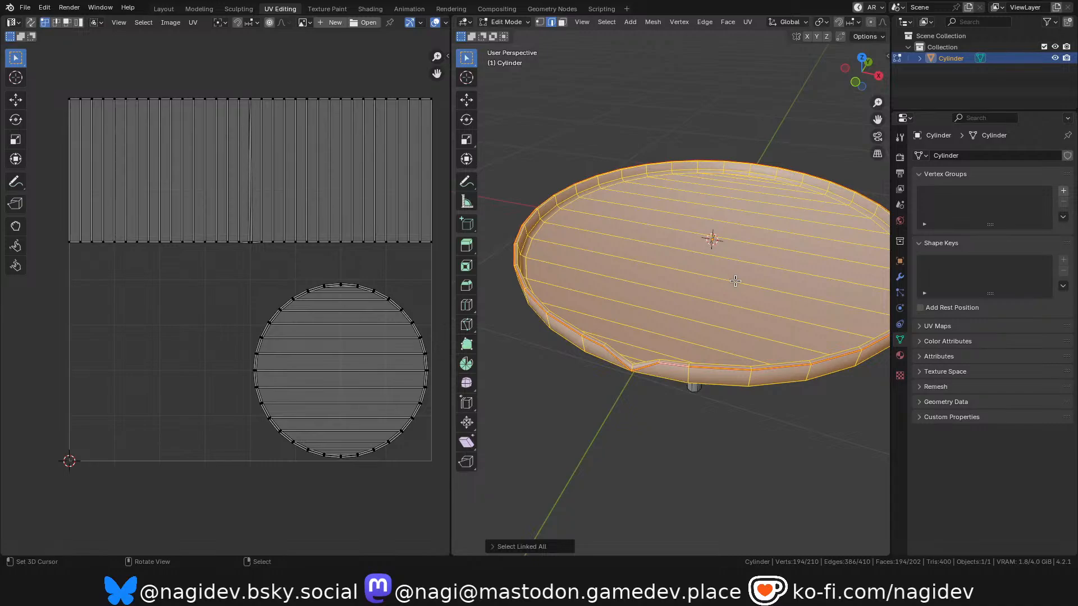
scroll(641, 339, "up", 1)
scroll(671, 320, "down", 2)
middle_click_drag(671, 320, 638, 312, "shift")
scroll(638, 311, "up", 1)
scroll(638, 311, "down", 1)
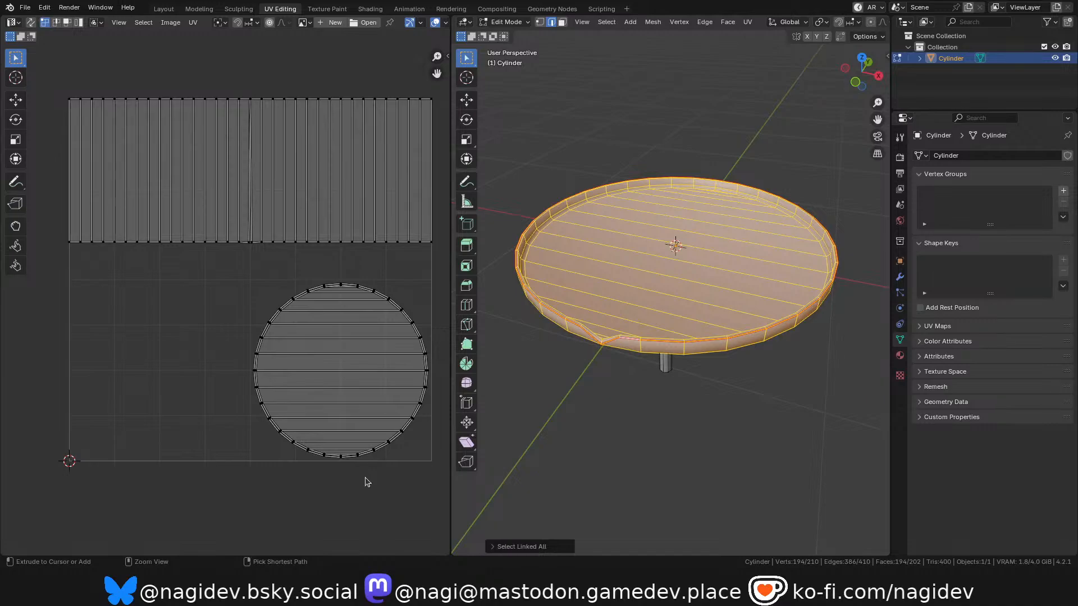
key("ctrl+s")
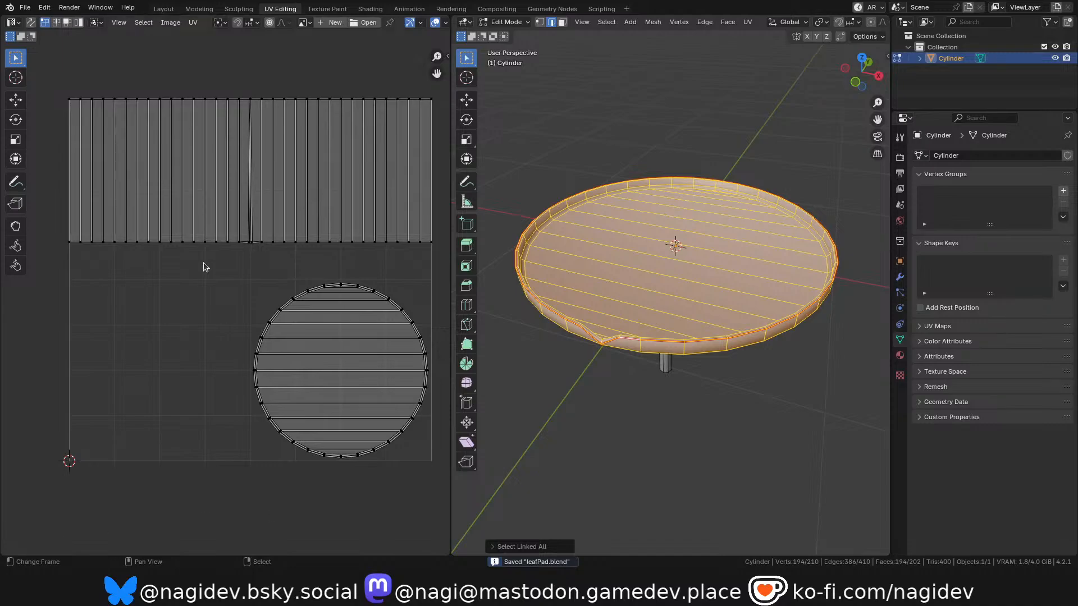
Open the recent file pairShroom.blend.
left_click(25, 8)
mouse_move(101, 43)
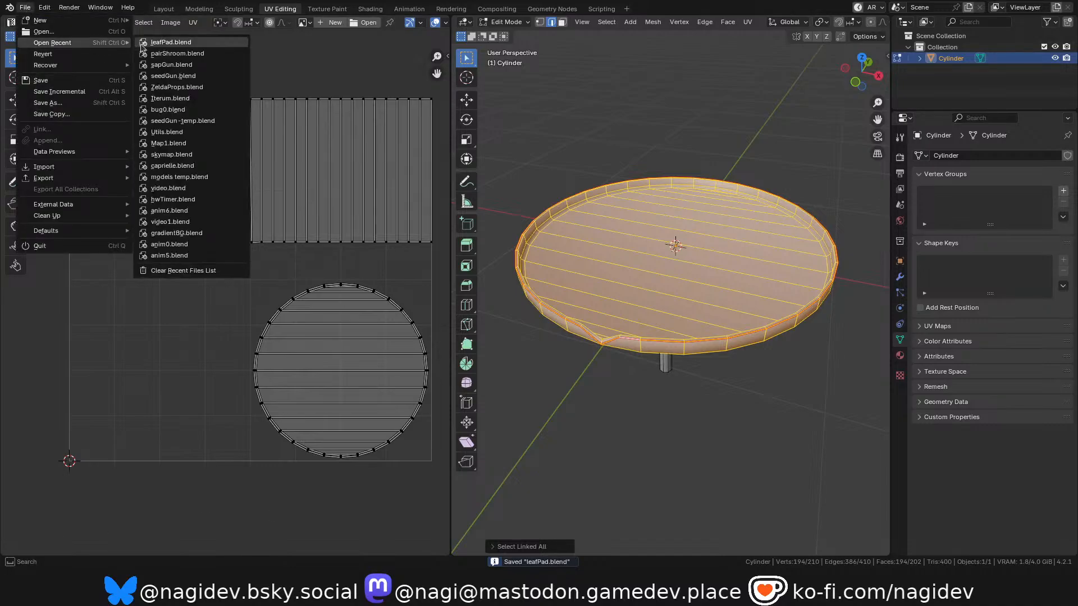
left_click(178, 54)
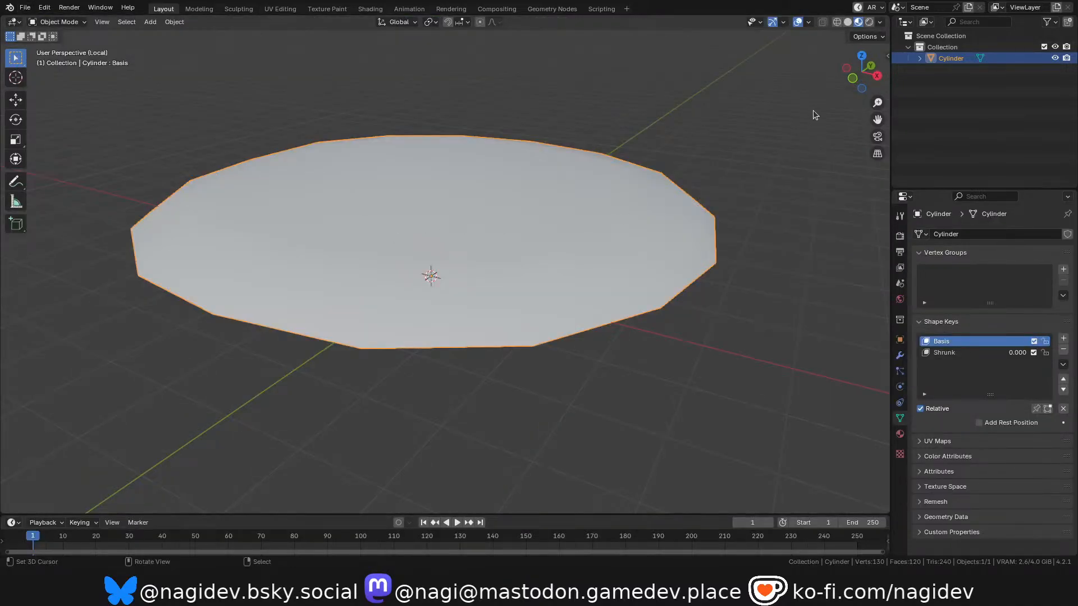
Examine the mushroom platform's cap, underside and flared stem from several angles.
left_click_drag(859, 79, 861, 114)
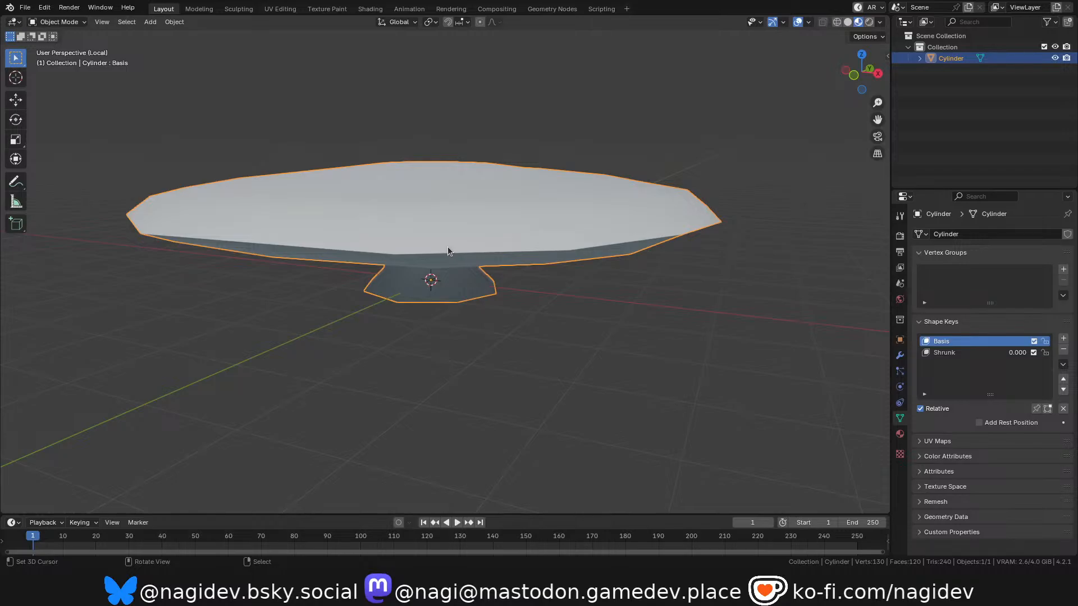
middle_click_drag(790, 99, 810, 107)
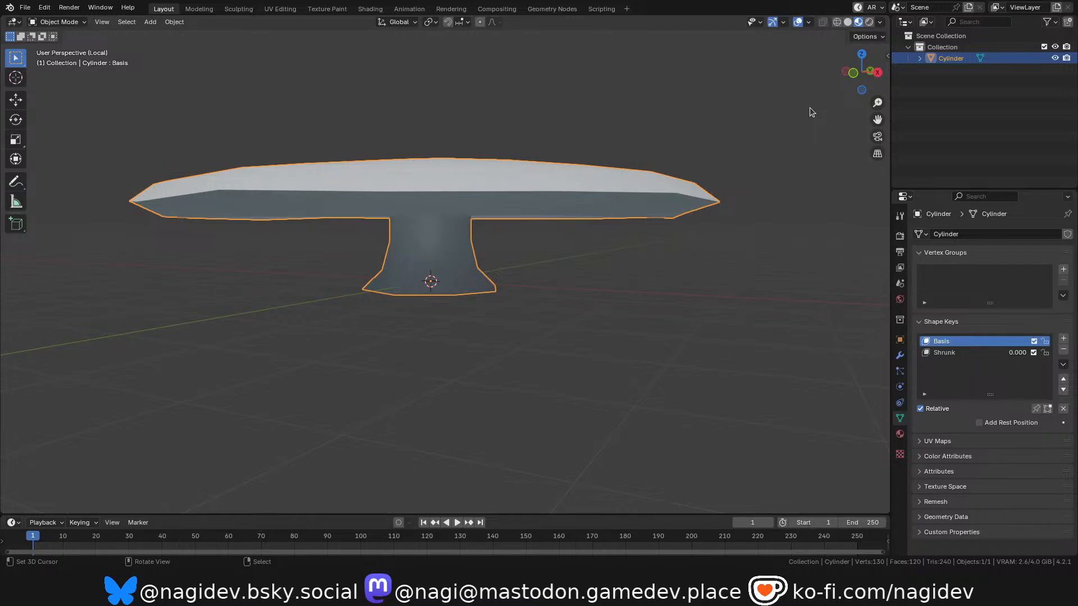
left_click_drag(845, 85, 848, 104)
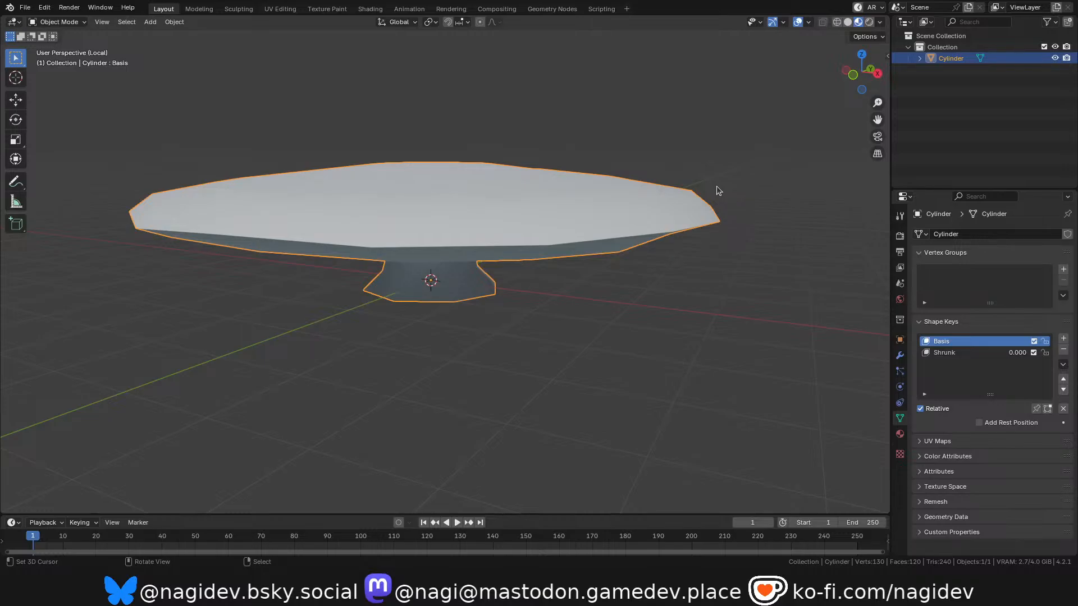
mouse_move(859, 78)
left_mouse_down()
mouse_move(859, 69)
mouse_move(867, 93)
mouse_move(870, 50)
mouse_move(871, 87)
left_mouse_up()
key("Tab")
key("Tab")
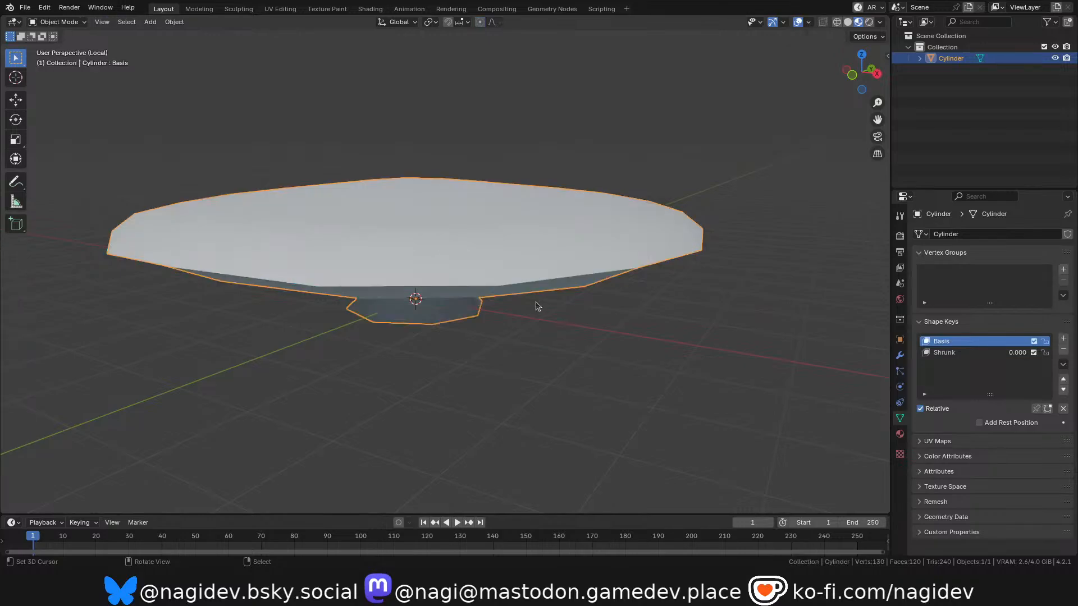
middle_click_drag(476, 236, 488, 262, "shift")
scroll(488, 262, "down", 2)
scroll(487, 263, "up", 2)
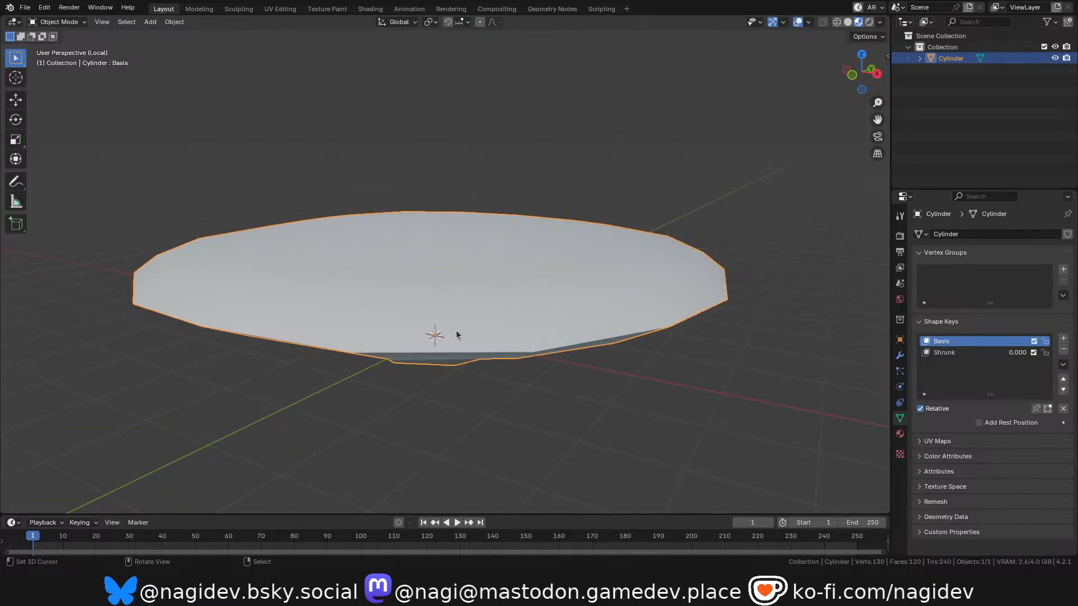
Make the mushroom's Shrunk shape key active with the stem in view.
mouse_move(864, 73)
left_mouse_down()
mouse_move(863, 31)
mouse_move(854, 76)
left_mouse_up()
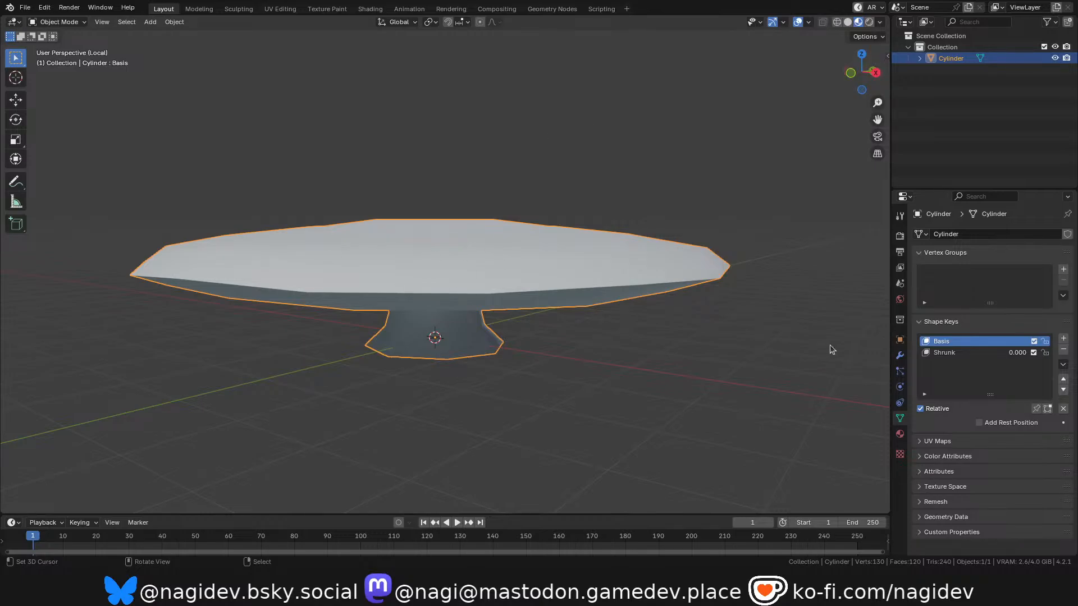
left_click(944, 352)
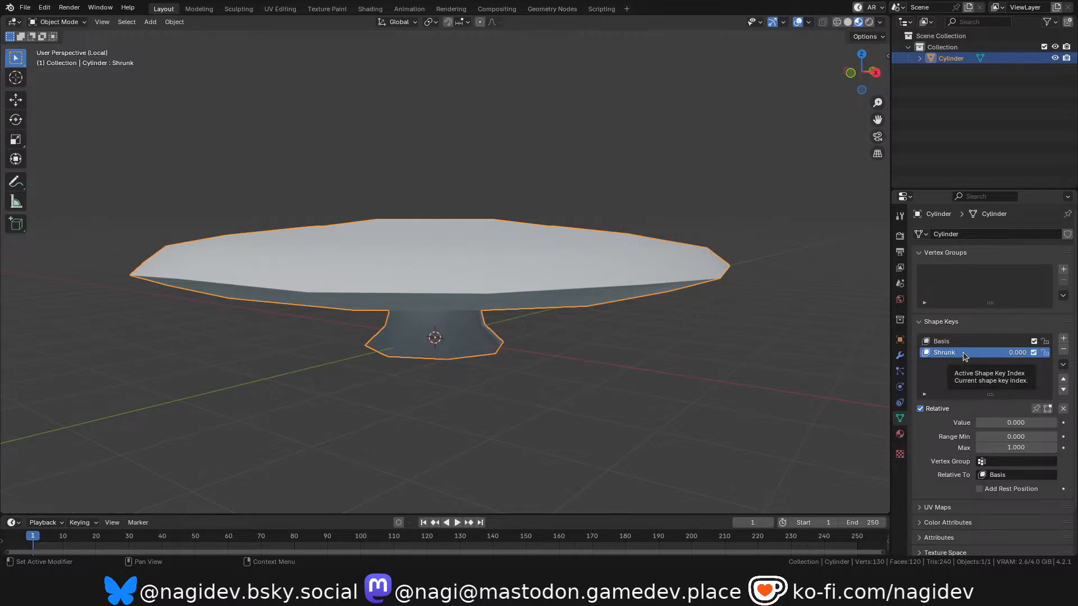
Set the Shrunk shape key's value to 1.000 and examine the folded mushroom cap from below and from the side.
left_click_drag(1010, 424, 1064, 424)
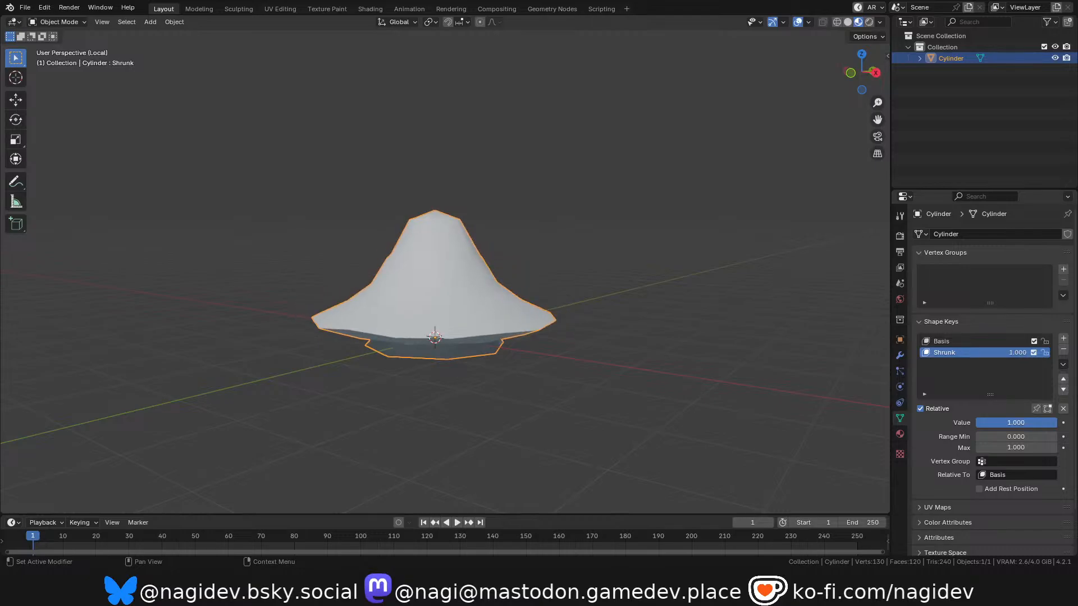
left_click_drag(862, 72, 561, 239)
scroll(561, 239, "up", 3)
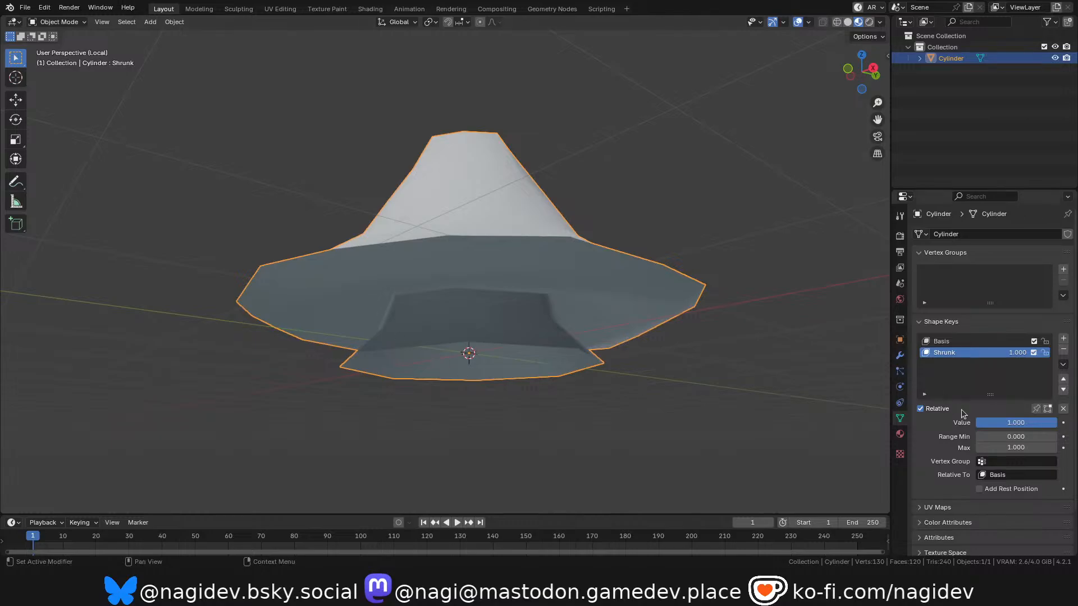
left_click_drag(1027, 423, 1056, 423)
scroll(699, 285, "down", 1)
left_click_drag(852, 83, 831, 112)
scroll(567, 372, "down", 1)
scroll(628, 385, "up", 1)
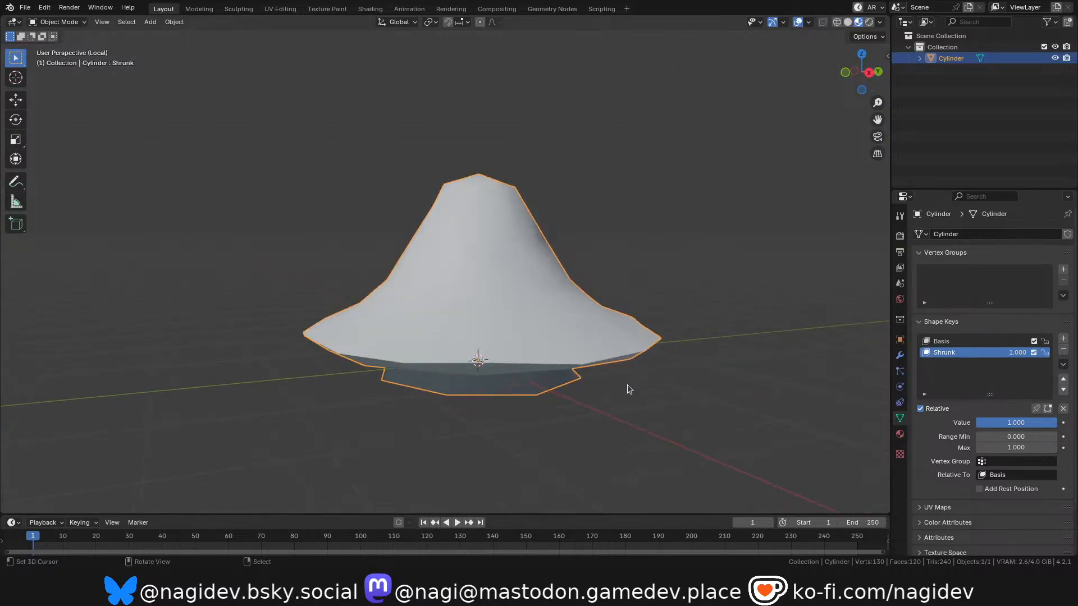
Preview the mushroom's shrinking at different viewing distances, ending with the Shrunk value at 0.000.
mouse_move(1037, 422)
left_mouse_down()
mouse_move(976, 422)
mouse_move(1044, 425)
left_mouse_up()
scroll(568, 371, "down", 1)
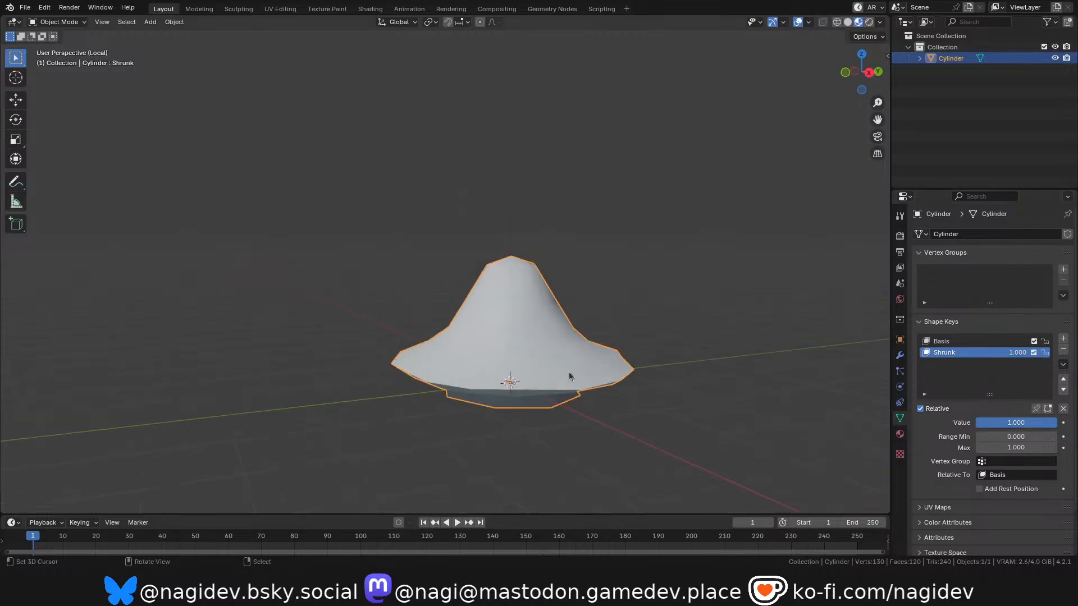
scroll(577, 373, "up", 1)
scroll(562, 381, "down", 2)
scroll(543, 389, "up", 1)
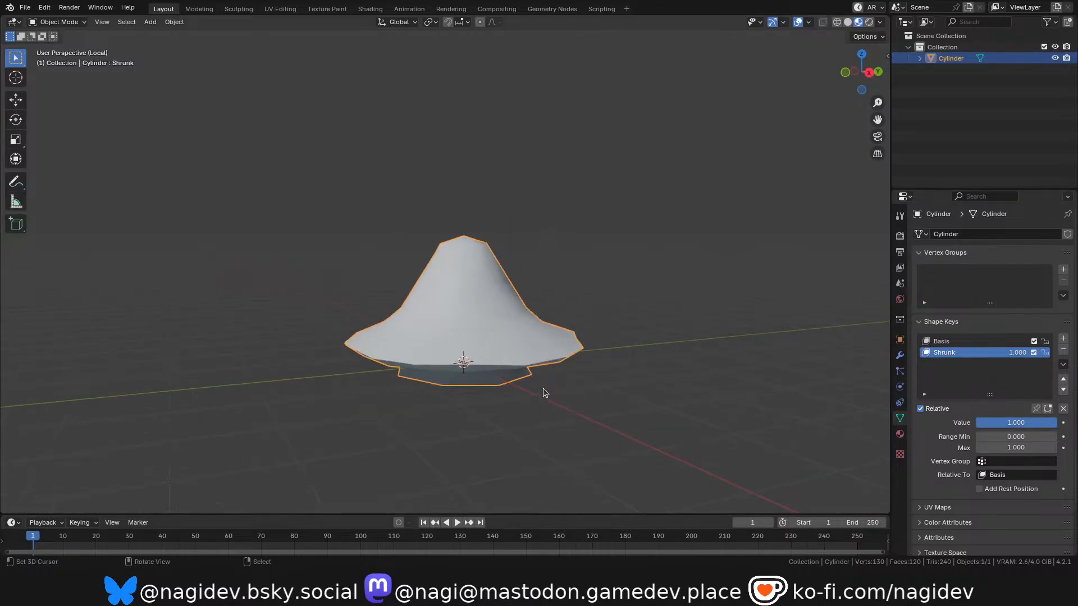
left_click_drag(1027, 422, 977, 422)
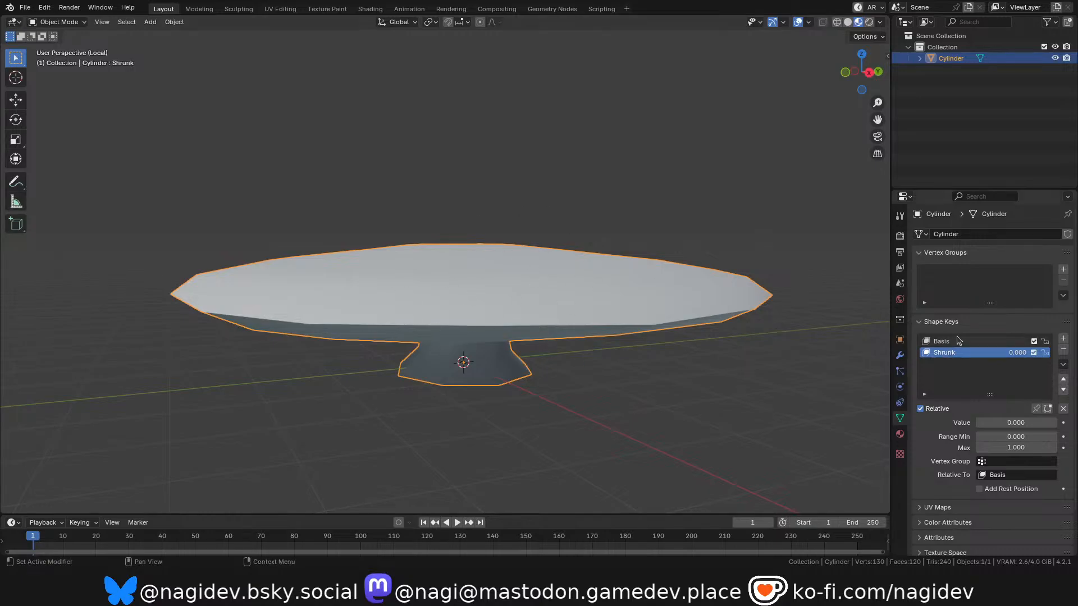
Reopen the recent file leafPad.blend without saving the changes to pairShroom.blend.
left_click(26, 9)
mouse_move(84, 44)
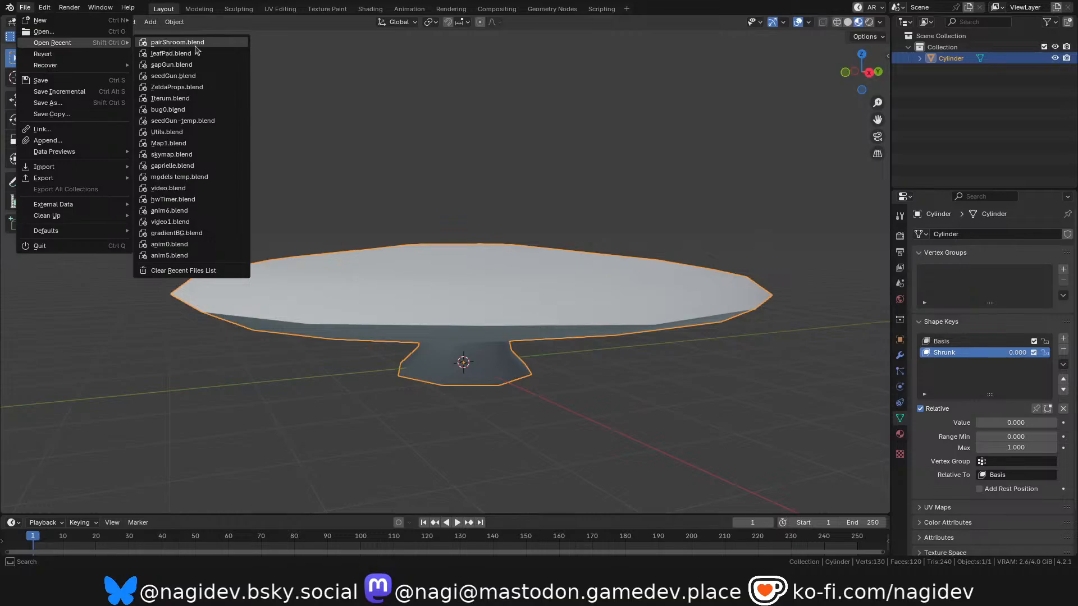
left_click(182, 54)
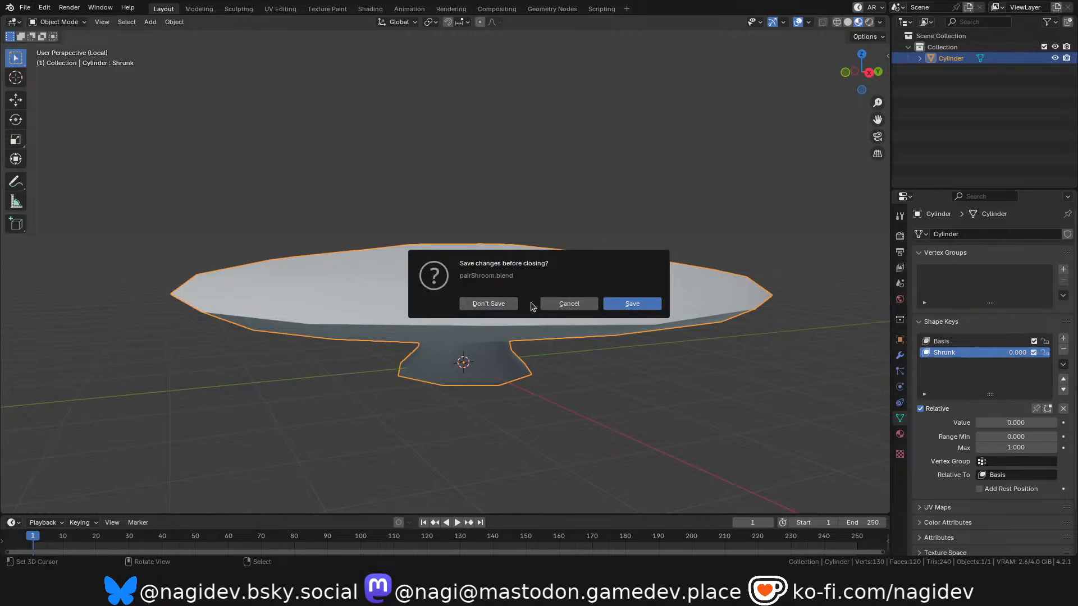
left_click(489, 308)
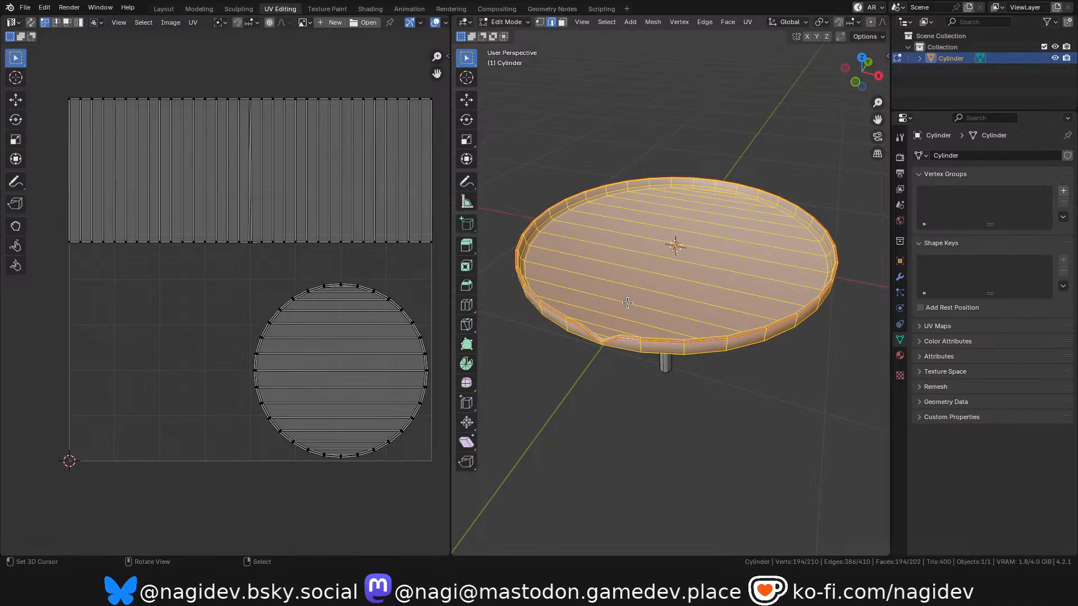
Add a Basis shape key and a second shape key named Rotated to the leaf platform.
mouse_move(860, 72)
left_mouse_down()
mouse_move(845, 39)
mouse_move(849, 84)
left_mouse_up()
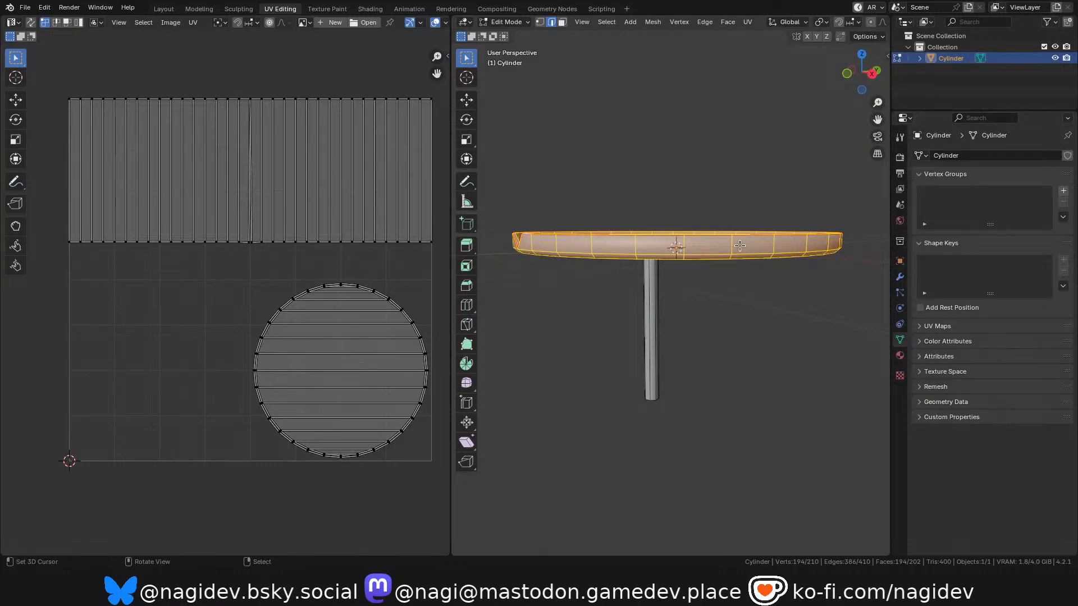
scroll(704, 266, "down", 1)
scroll(673, 253, "up", 2)
scroll(612, 252, "down", 1)
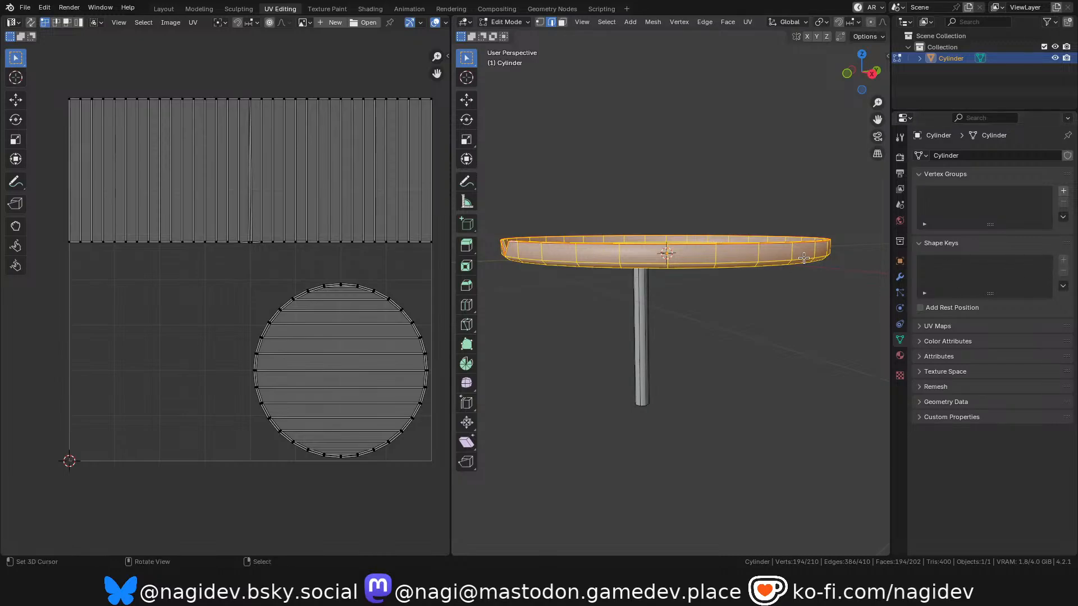
key("Tab")
left_click(1063, 260)
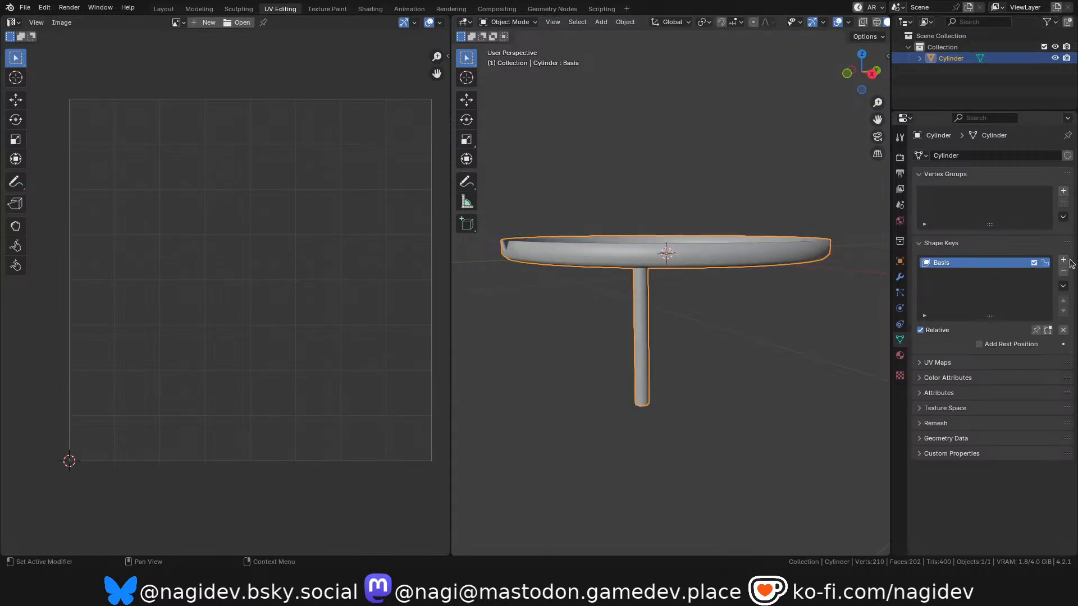
left_click(1063, 260)
double_click(957, 275)
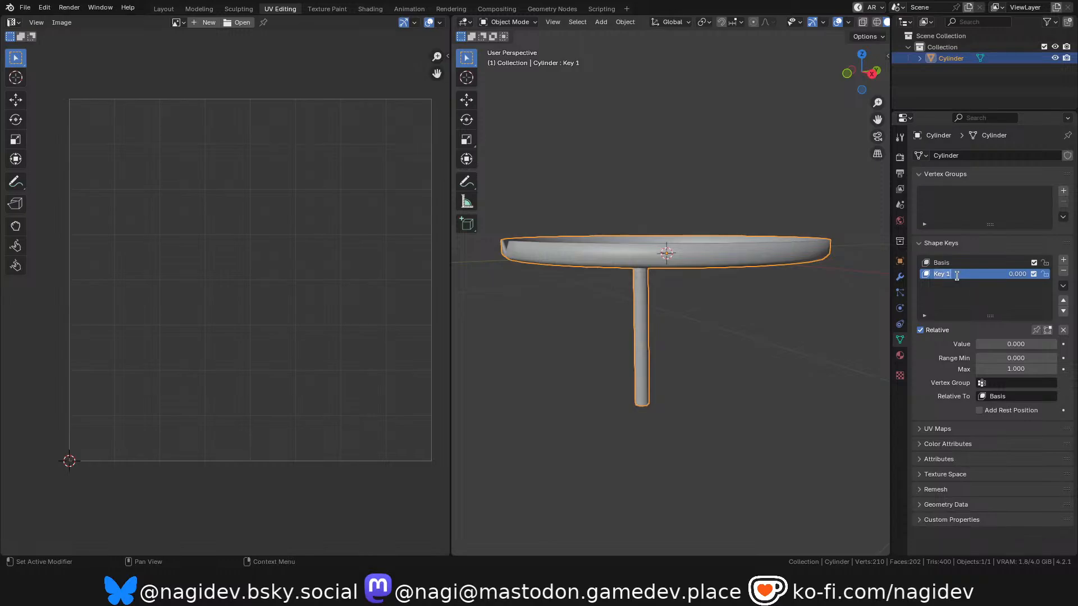
type("Rotated")
key("Return")
Select the edge loop at the top of the stem and snap the 3D cursor to it, staying in Edit Mode.
key("Tab")
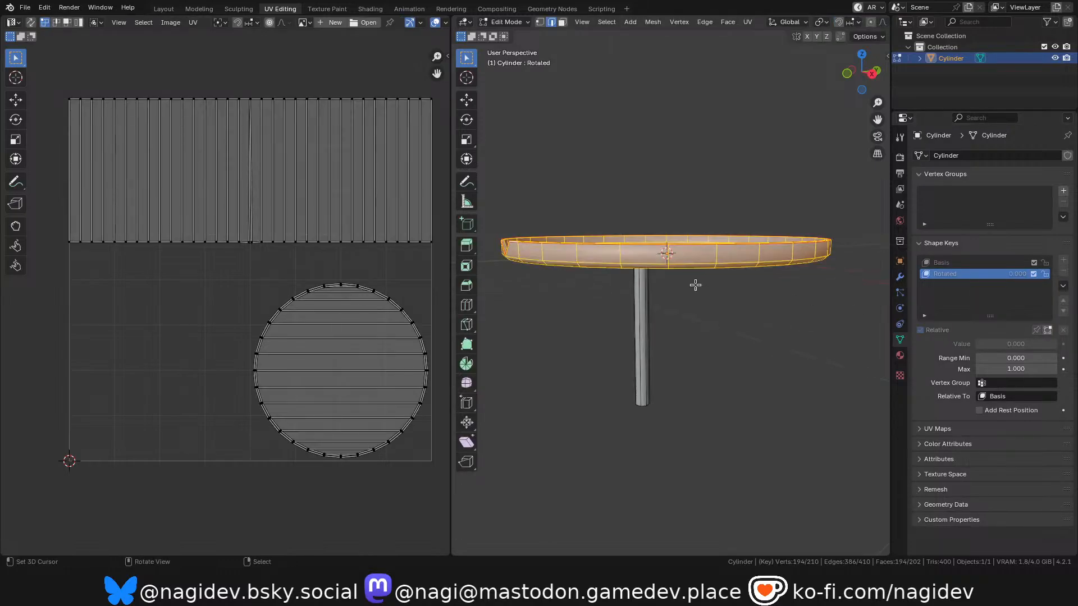
middle_click_drag(675, 265, 674, 334)
left_click(657, 326)
scroll(662, 335, "up", 3)
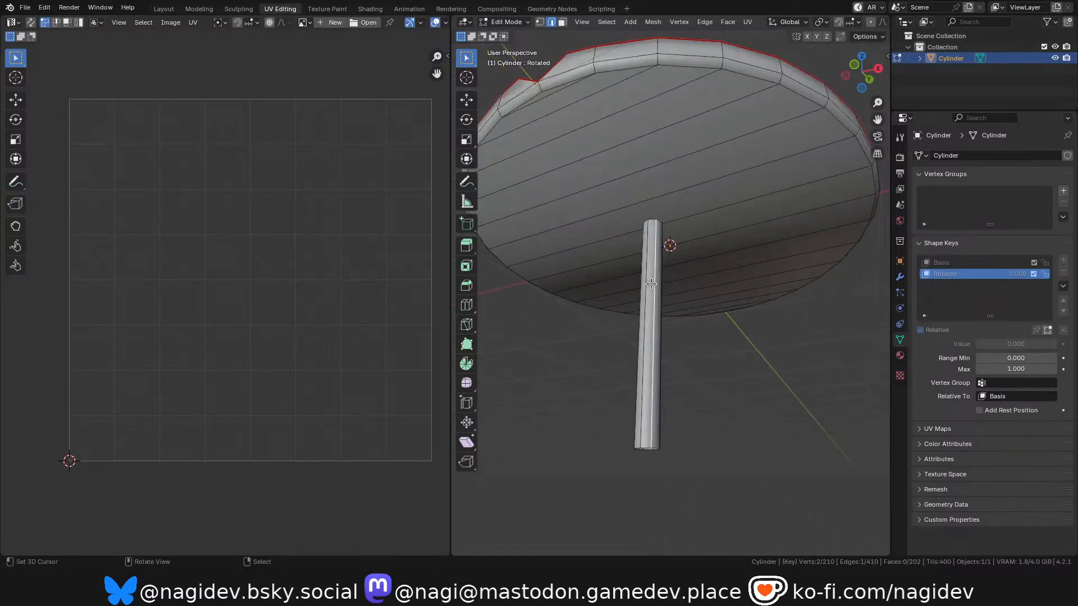
scroll(662, 336, "up", 3)
left_click(653, 252, "alt")
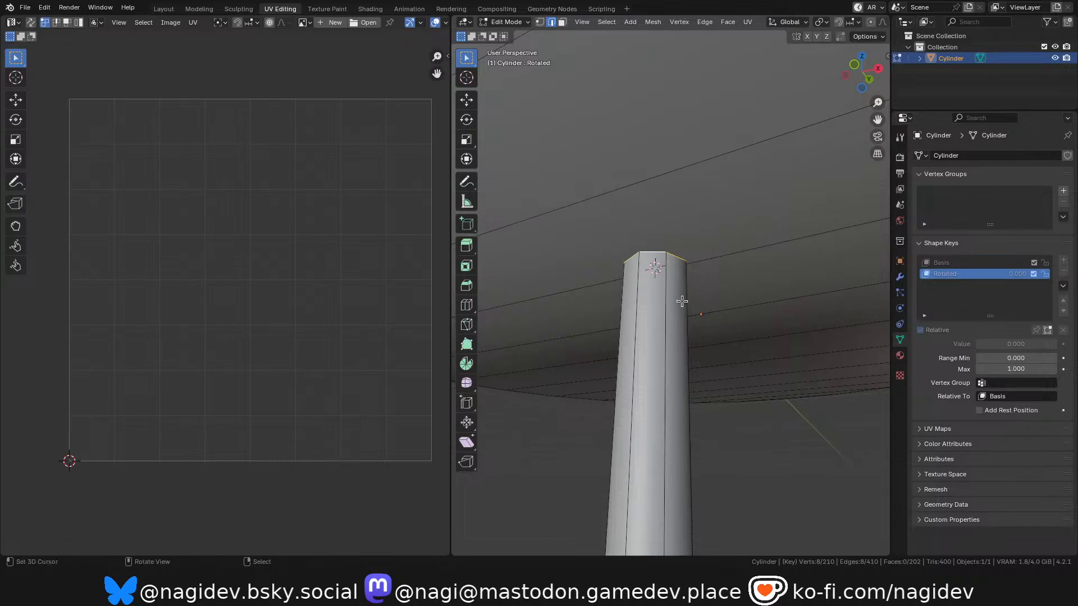
scroll(691, 303, "down", 5)
key("ctrl+Tab")
scroll(687, 232, "down", 3)
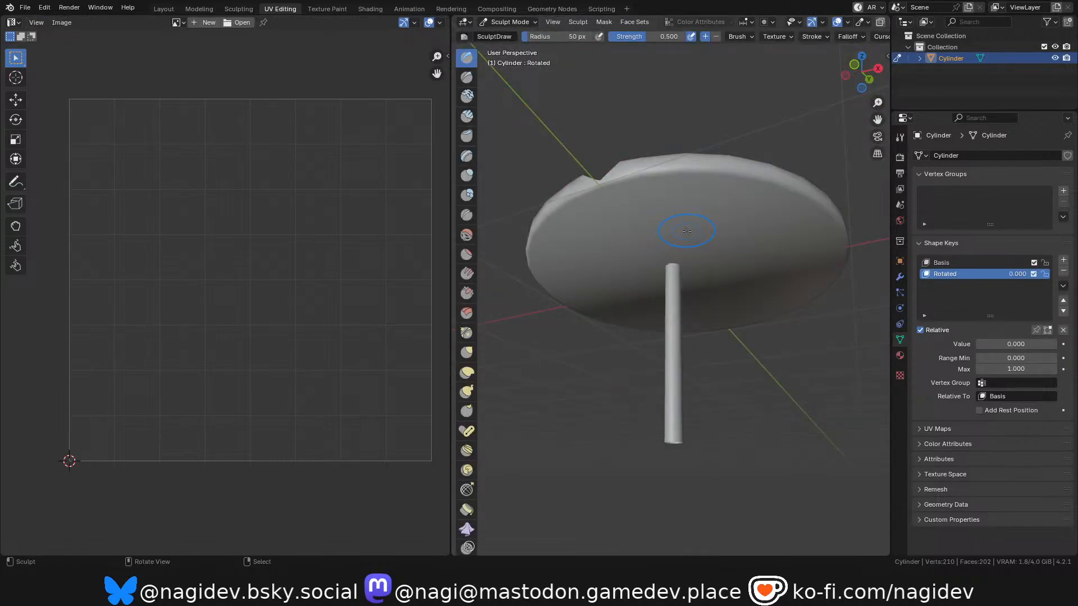
key("ctrl+Tab")
key("Tab")
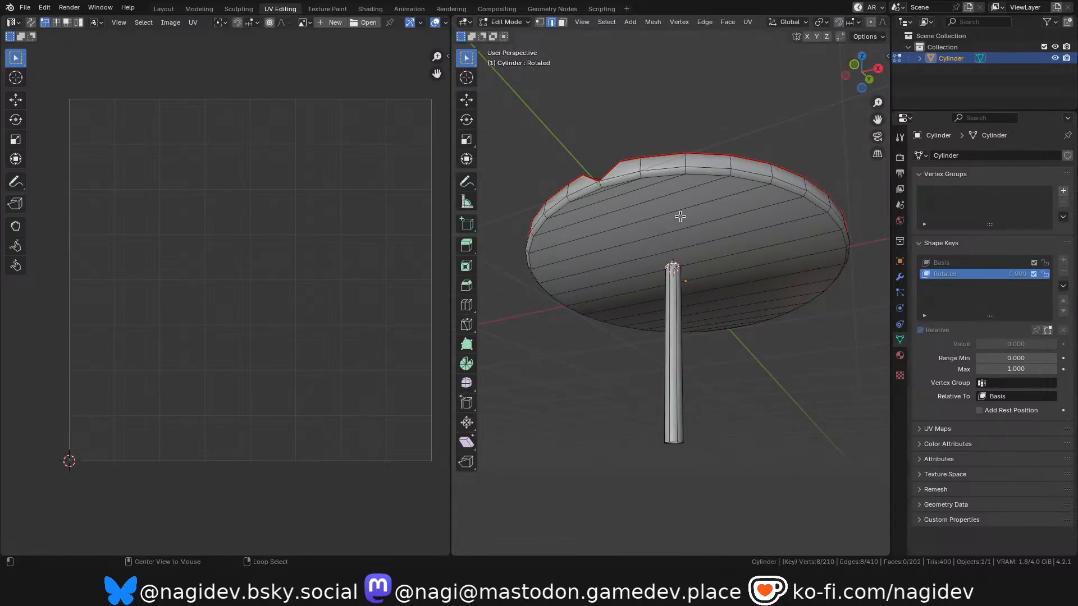
Select the whole linked dish and set the transform pivot point to the 3D cursor.
key("l")
left_click_drag(866, 72, 849, 138)
middle_click_drag(706, 278, 695, 285)
key("period")
left_click(693, 308)
Rotate the dish around the X axis into a steep tilt in the Rotated shape key.
key("r")
key("x")
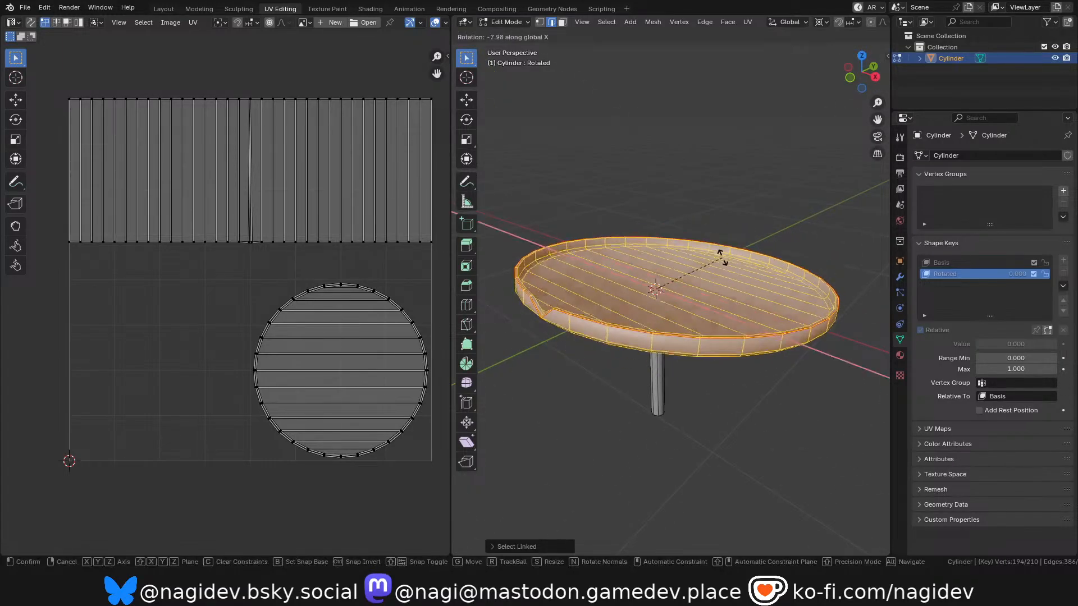
left_click(728, 307)
left_click_drag(862, 72, 736, 202)
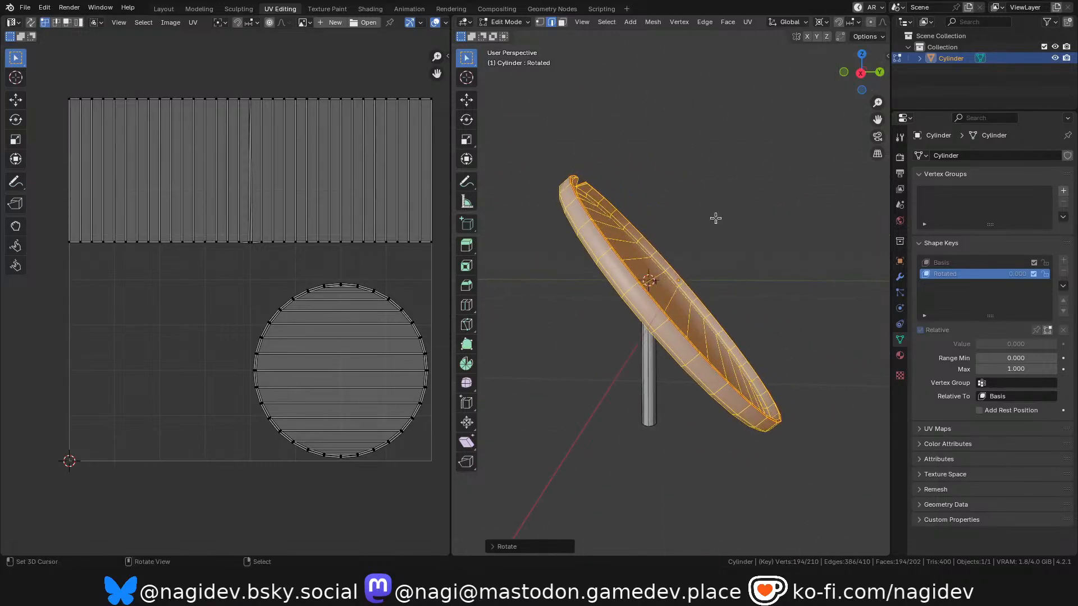
Preview the dish's tilt in Object Mode by varying the Rotated shape key's value up to 1.000.
key("Tab")
left_click_drag(849, 78, 927, 107)
left_click(929, 265)
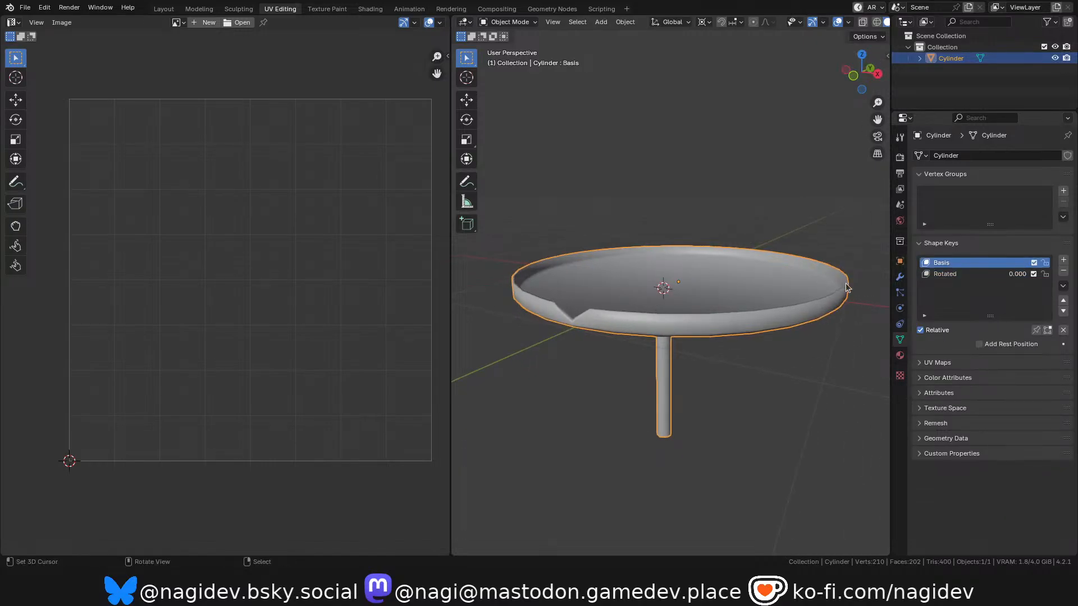
left_click(955, 274)
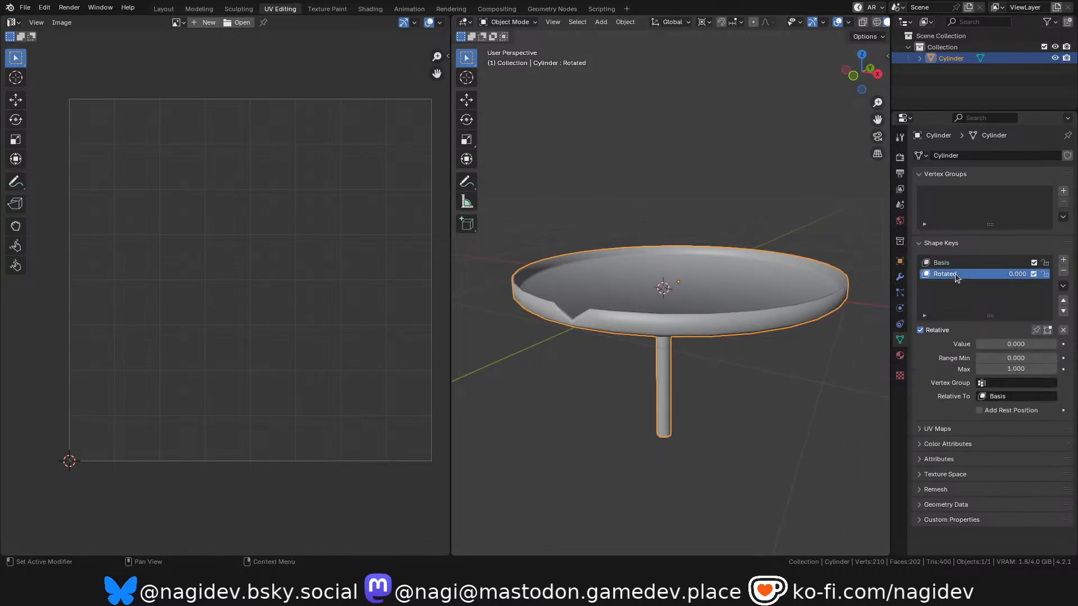
left_click_drag(861, 71, 861, 56)
mouse_move(988, 345)
left_mouse_down()
mouse_move(1056, 344)
mouse_move(976, 344)
left_mouse_up()
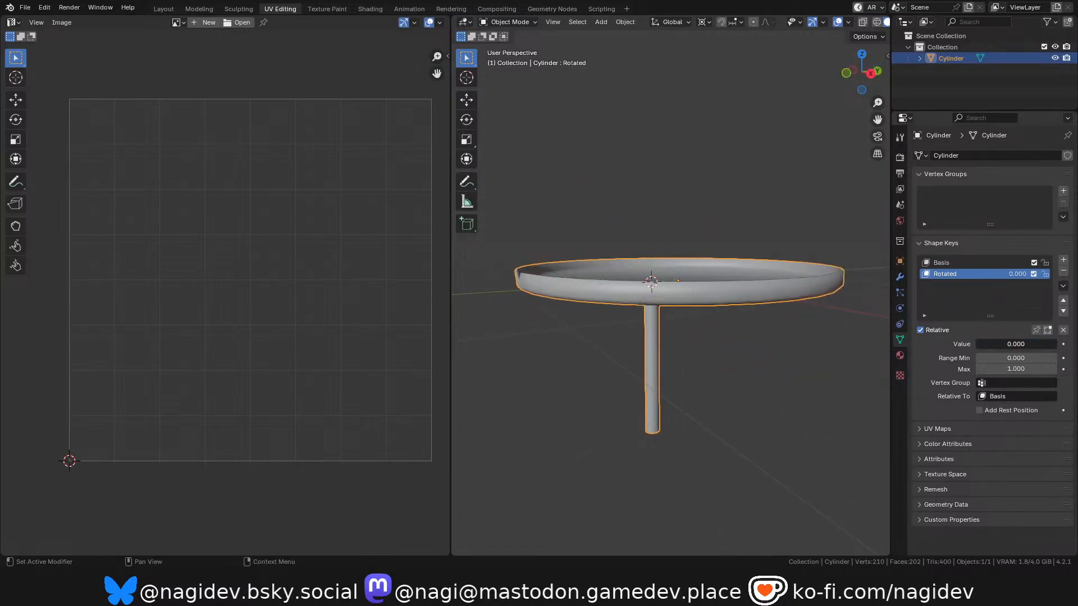
left_click_drag(859, 78, 860, 90)
left_click_drag(988, 345, 1015, 344)
left_click_drag(860, 79, 856, 62)
left_click_drag(1011, 344, 1057, 344)
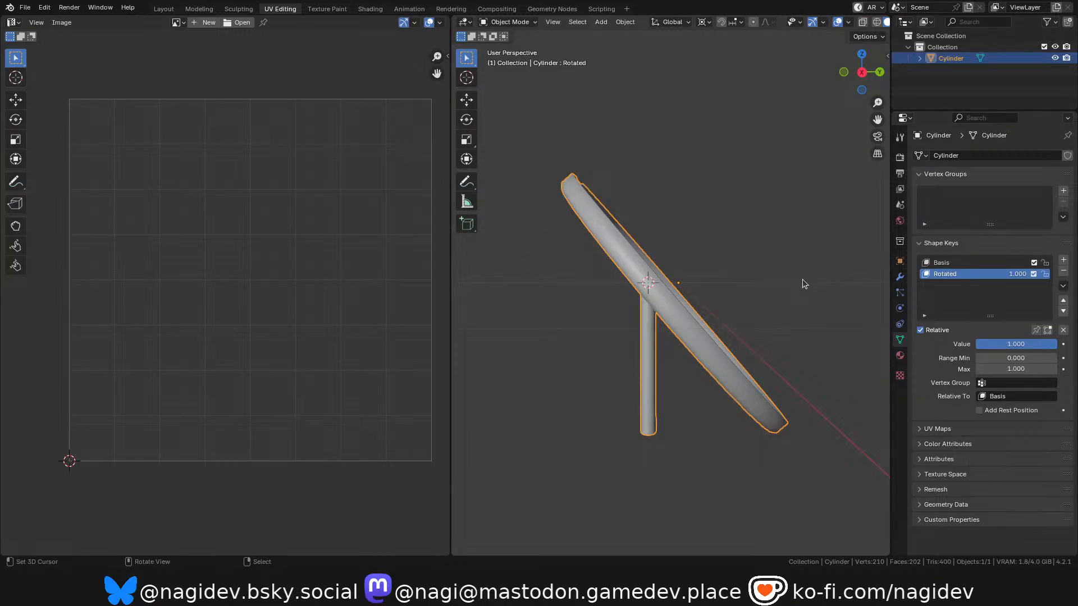
Return the Rotated value to 0.000 and remove both the Rotated and Basis shape keys.
left_click_drag(1016, 345, 977, 344)
left_click(1063, 271)
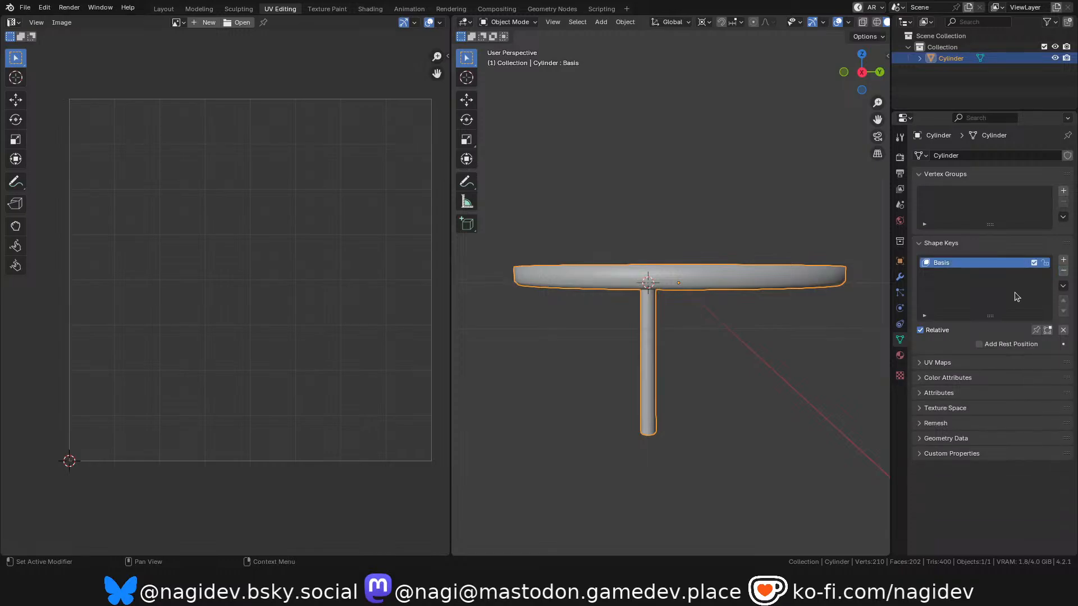
left_click(1063, 271)
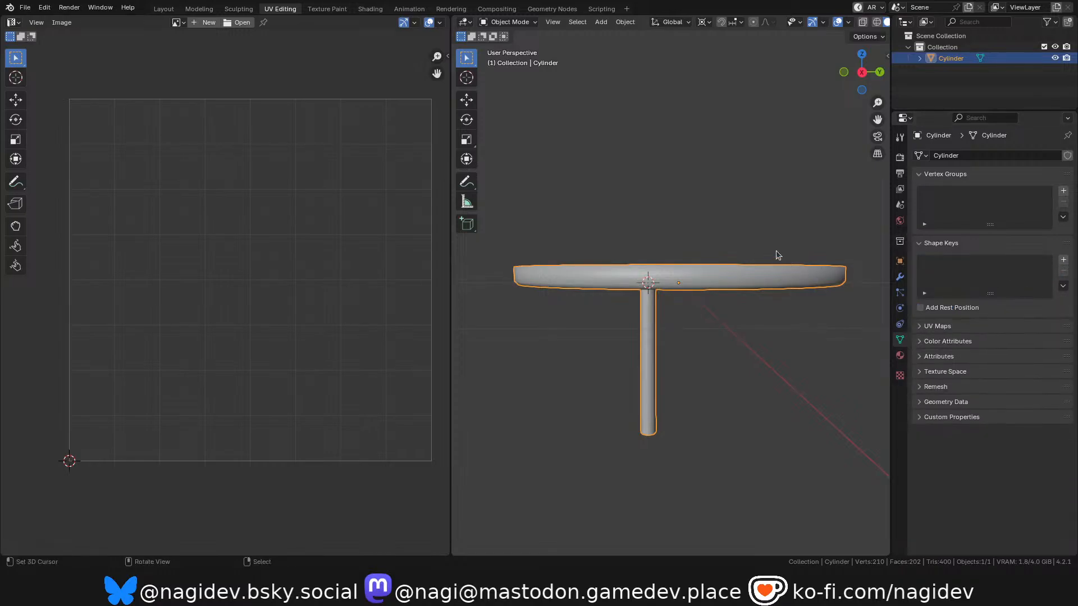
Examine where the dish meets the stem, viewing the mesh in Edit Mode from the side and from above.
left_click_drag(856, 77, 918, 88)
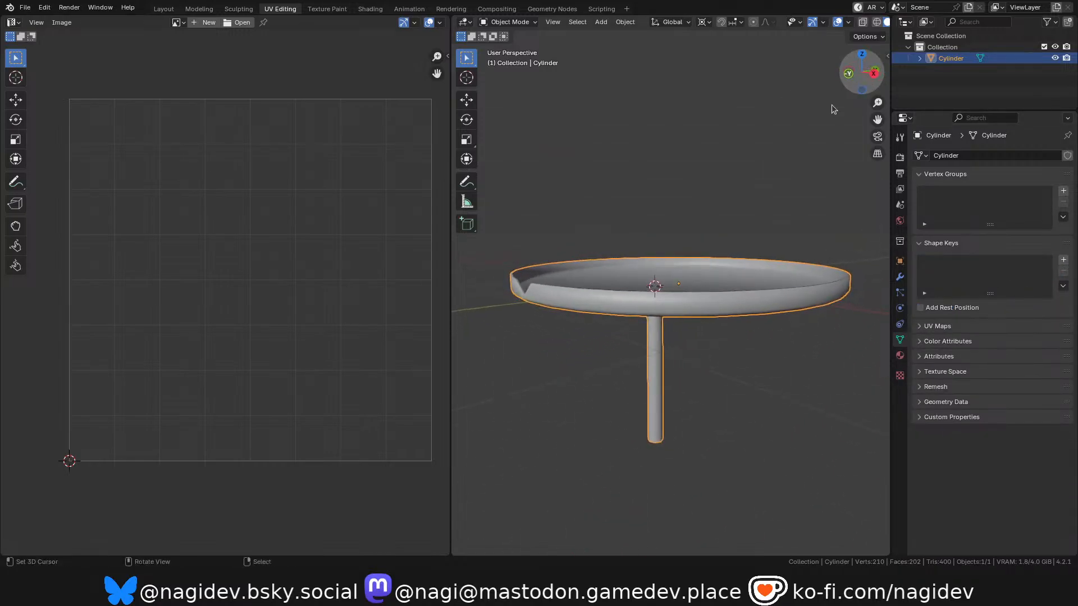
scroll(577, 450, "down", 1)
scroll(639, 378, "up", 2)
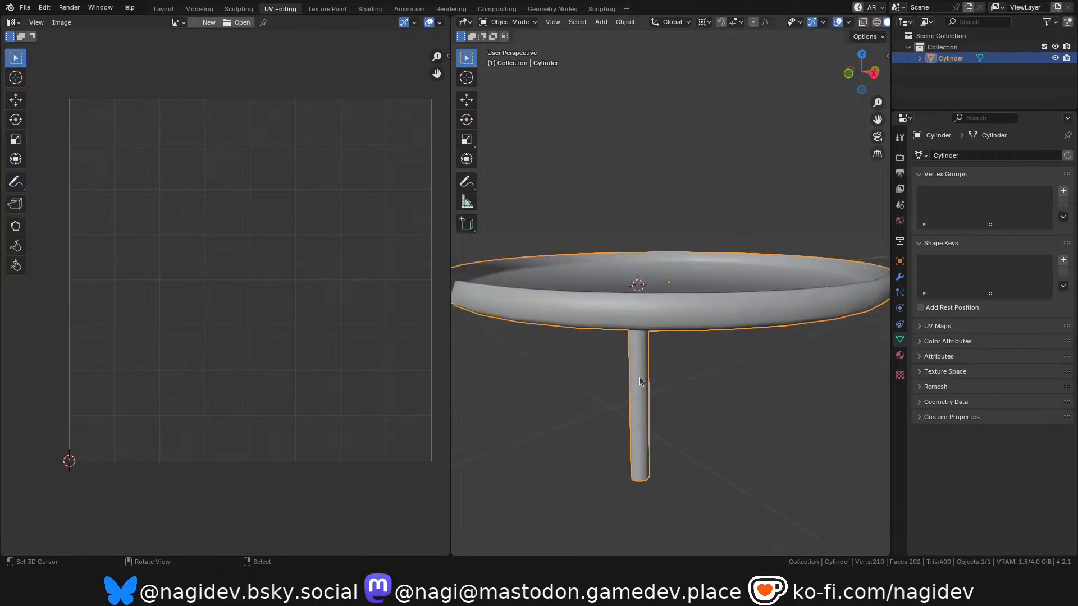
scroll(654, 339, "down", 1)
key("Tab")
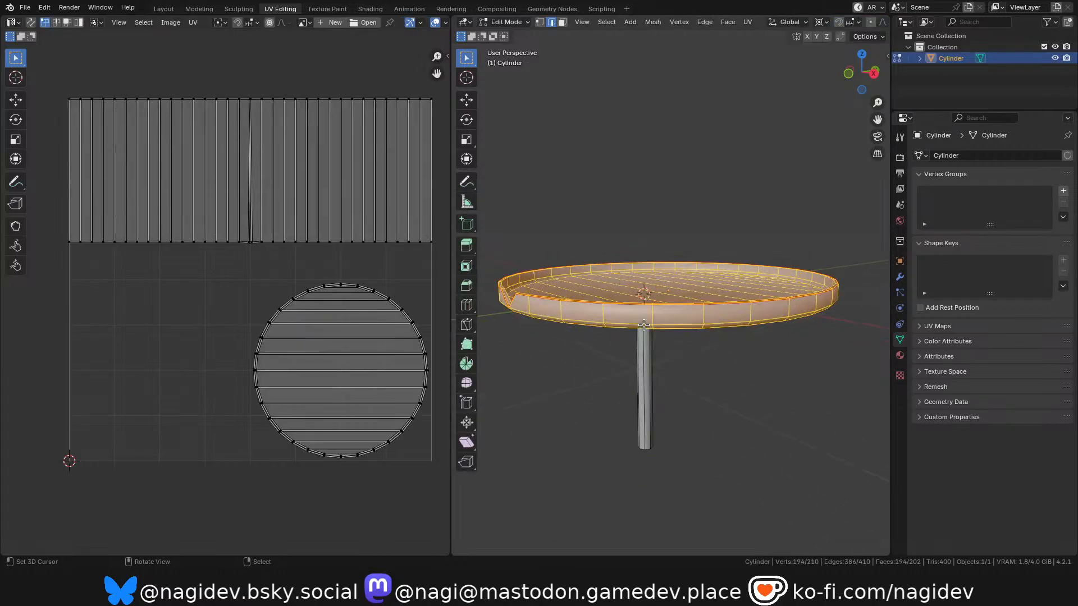
middle_click_drag(647, 321, 647, 314, "shift")
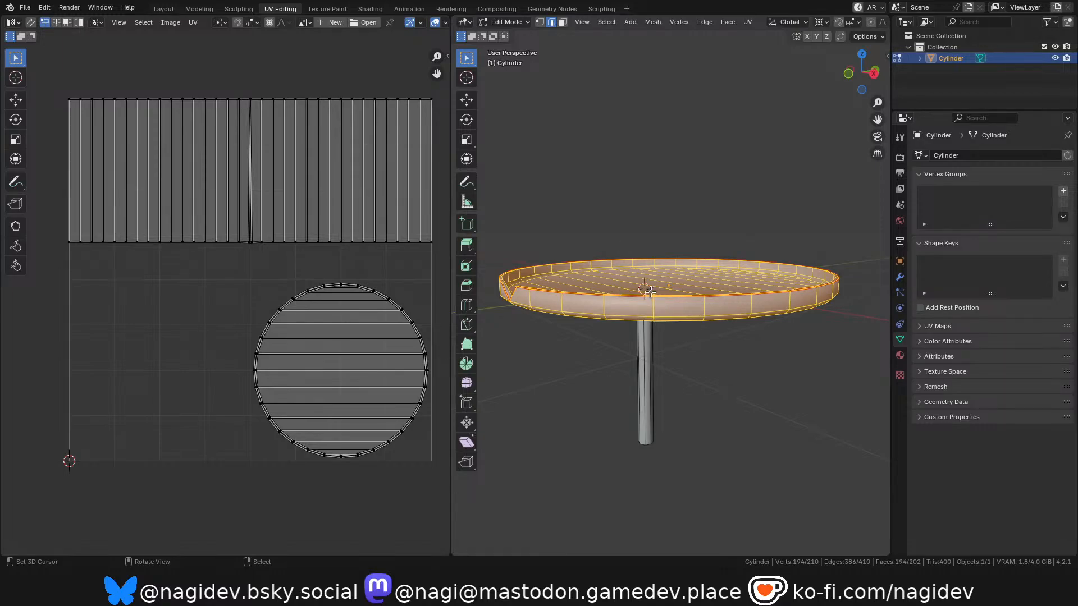
left_click_drag(863, 73, 859, 96)
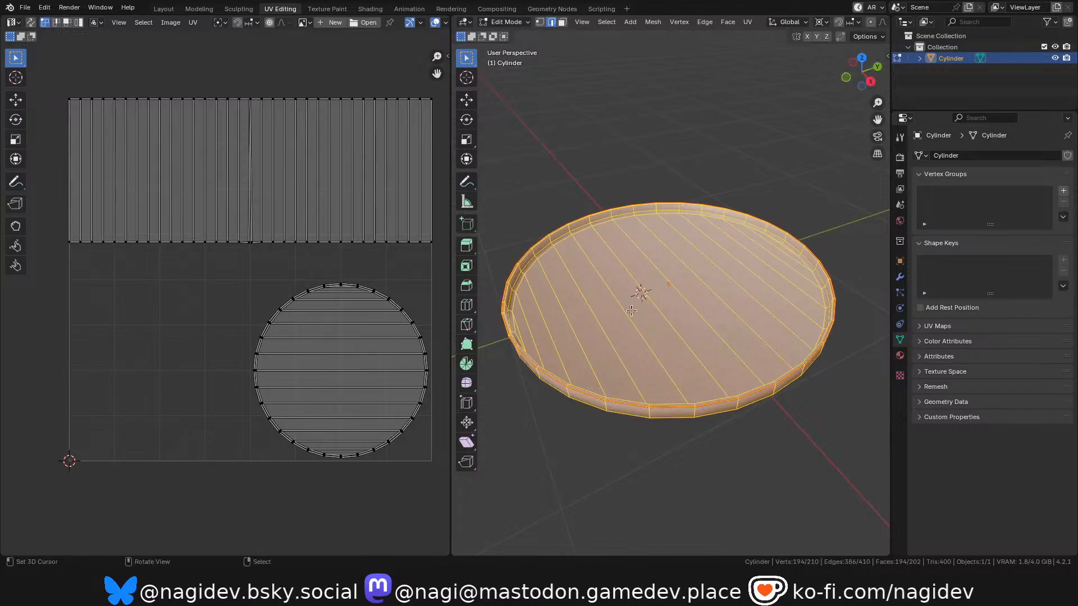
Switch to the Layout workspace and edit the leaf platform's mesh there with the dish and stem in view.
left_click(161, 10)
scroll(362, 184, "down", 2)
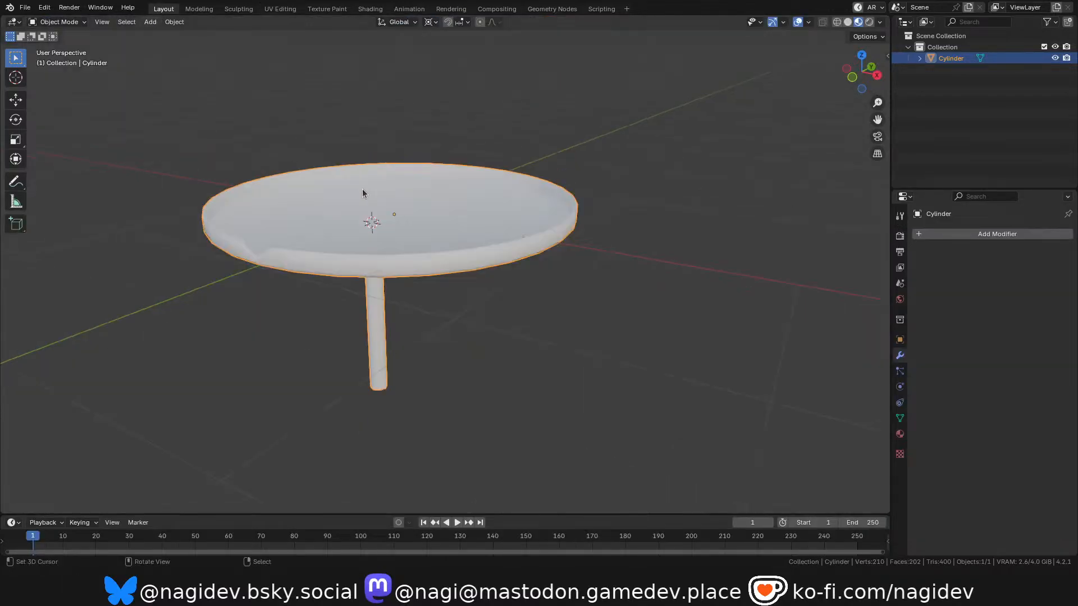
middle_click_drag(363, 185, 364, 172, "shift")
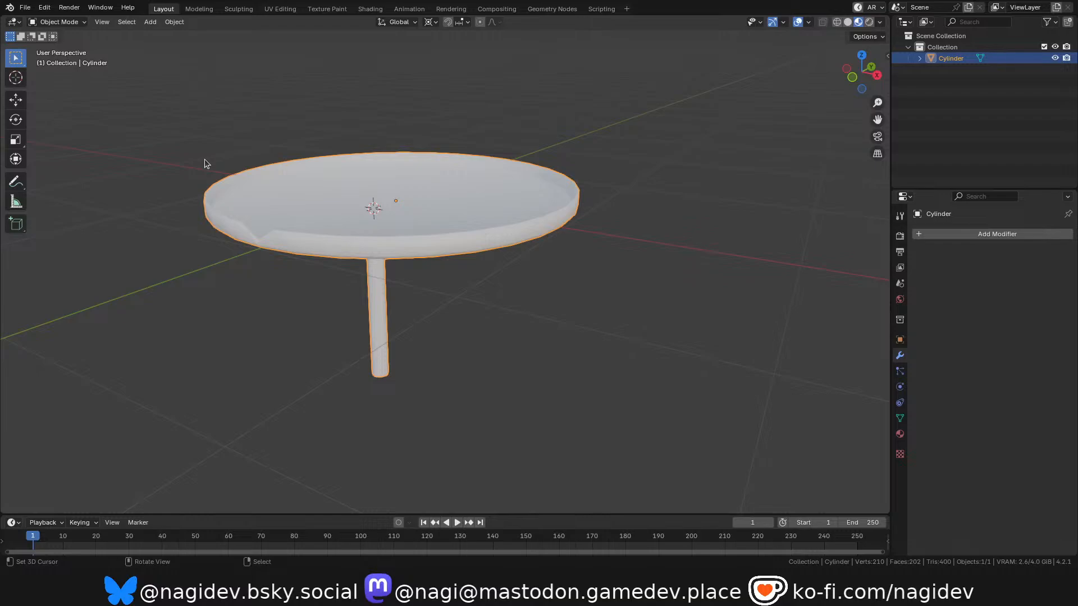
middle_click_drag(361, 239, 403, 223)
key("Tab")
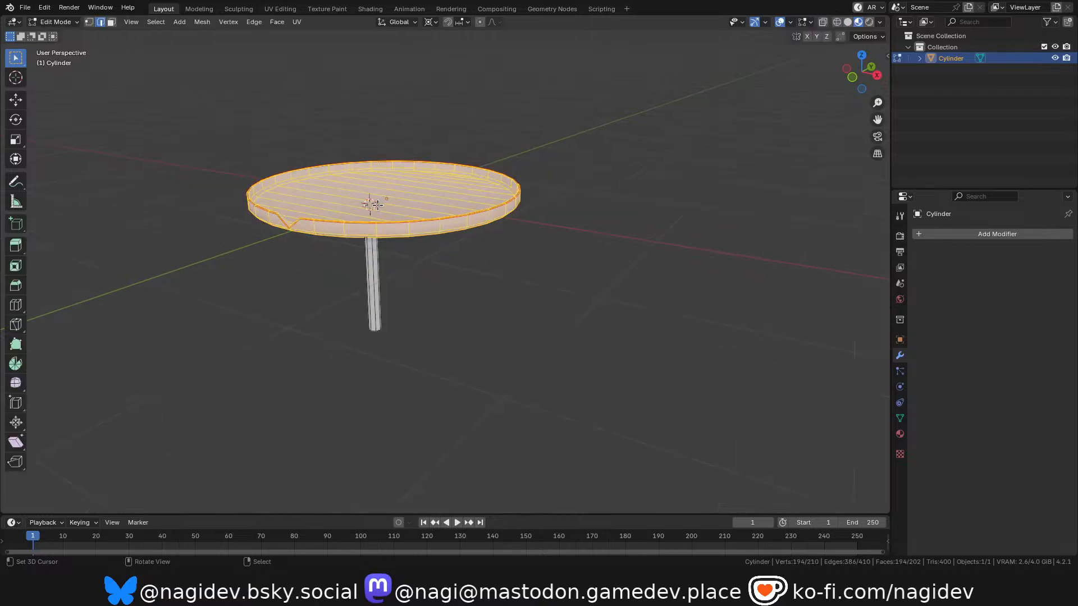
scroll(403, 224, "up", 3)
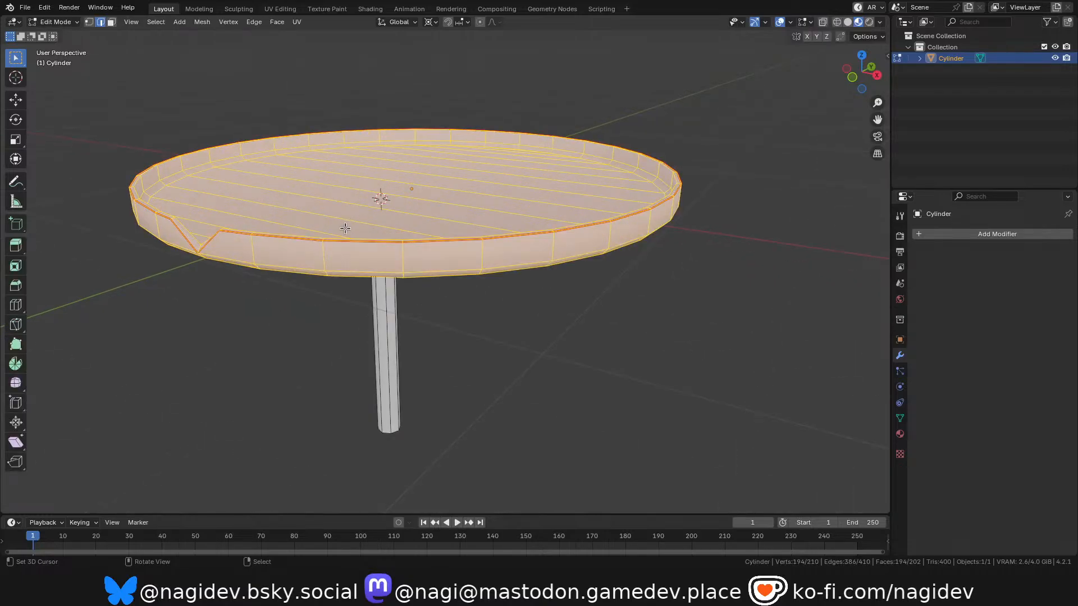
Clear the mesh selection and pick edges along the dish's outer wall.
key("alt+a")
left_click(316, 253, "alt")
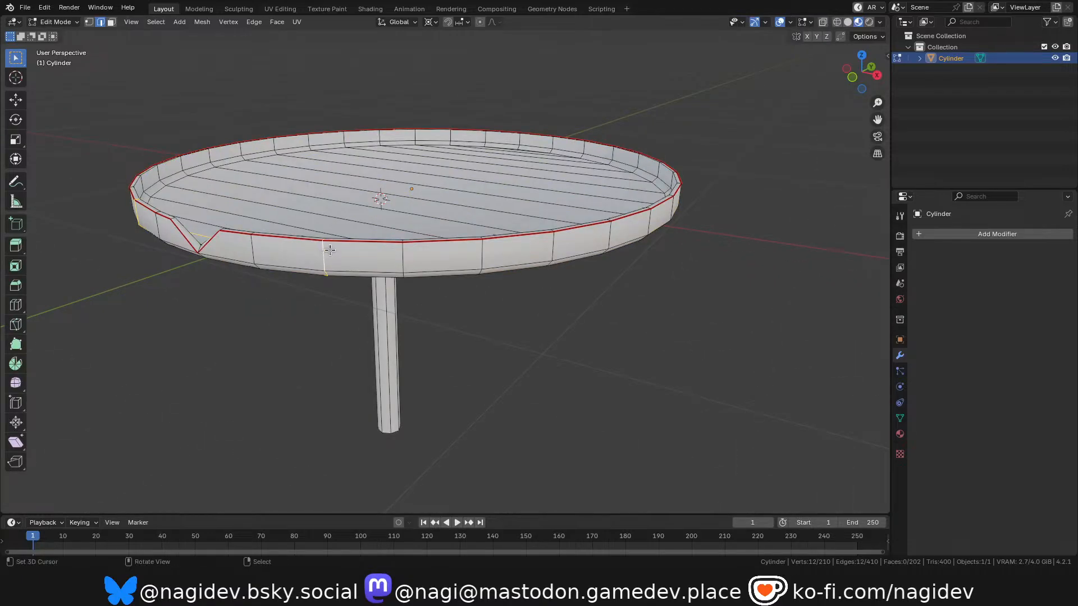
left_click_drag(869, 63, 821, 95)
scroll(208, 269, "down", 3)
scroll(254, 232, "up", 3)
Select seven neighbouring edges running across the dish floor, from the edge of the floor toward its centre.
left_click(192, 262)
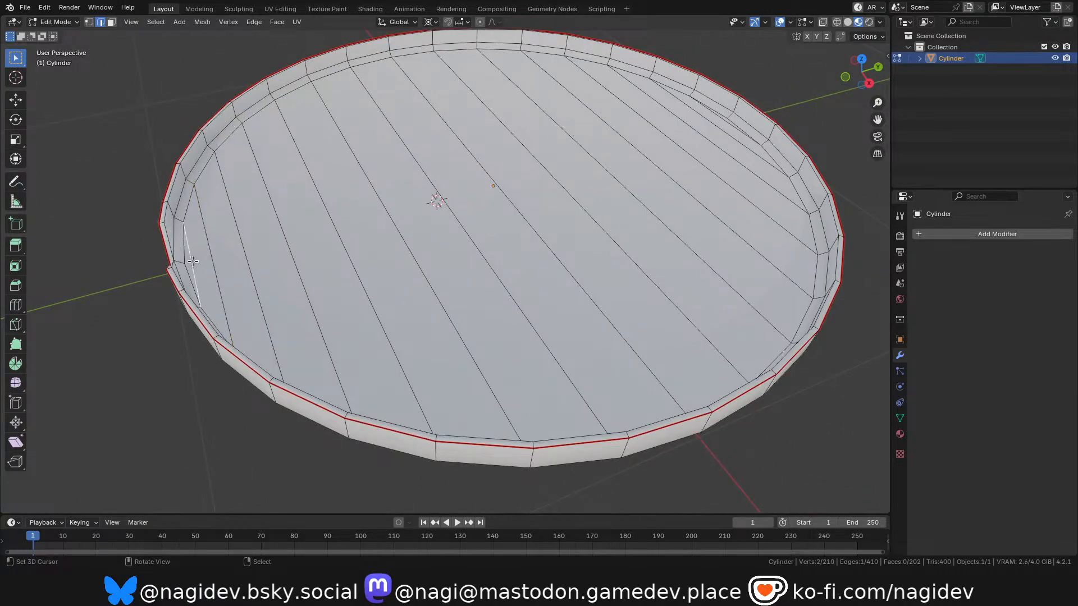
left_click(209, 247, "shift")
left_click(241, 242, "shift")
left_click(281, 235, "shift")
left_click(328, 218, "shift")
left_click(387, 206, "shift")
left_click(426, 186, "shift")
scroll(469, 164, "down", 4)
scroll(470, 164, "up", 2)
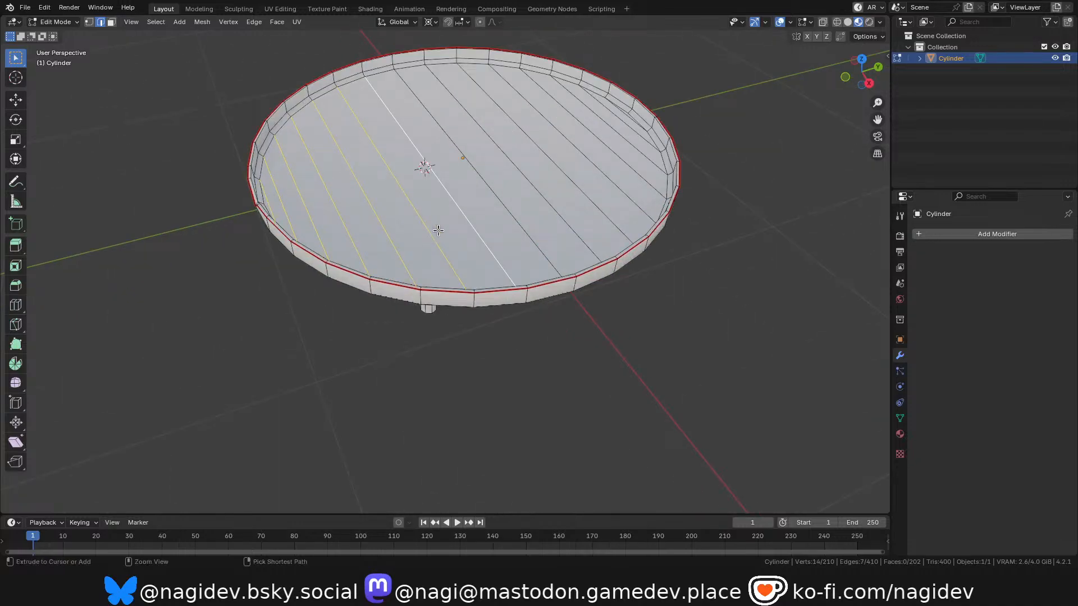
Select the whole dish as linked geometry and snap the 3D cursor to the world origin.
key("ctrl+l")
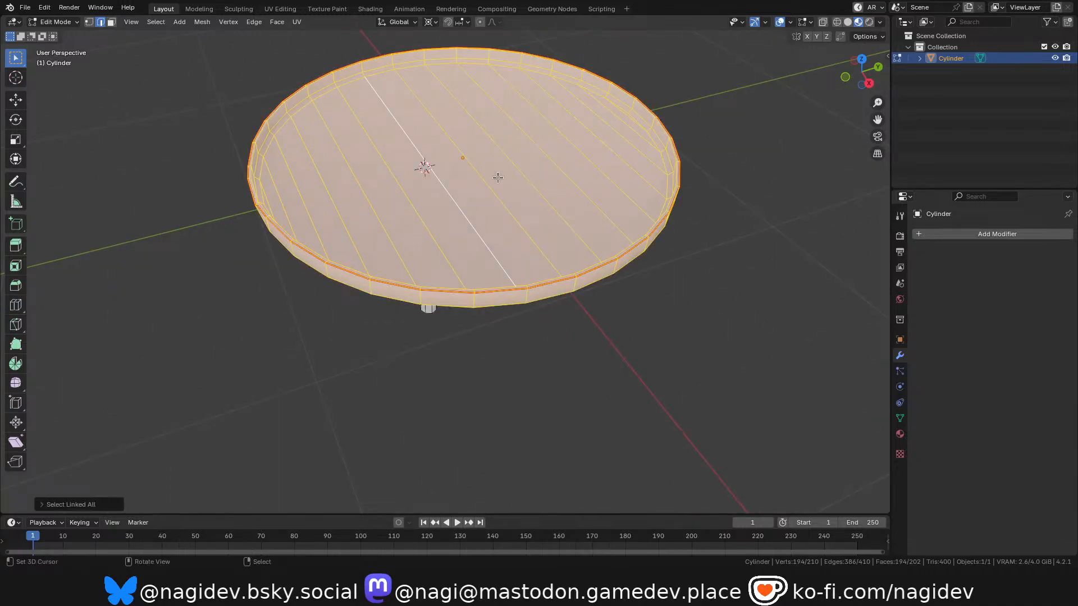
middle_click_drag(460, 235, 486, 197)
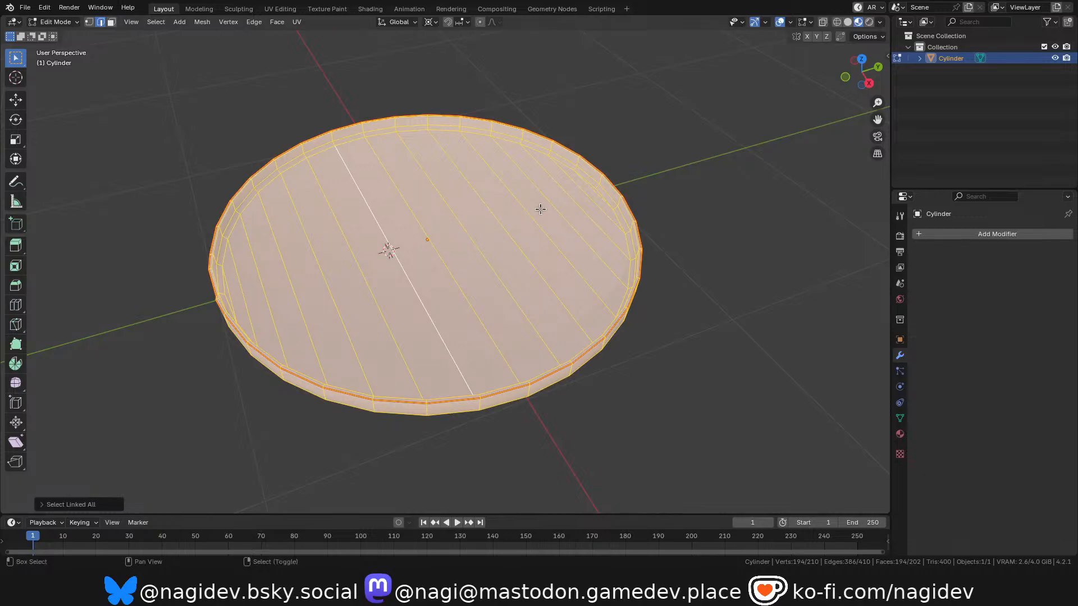
key("shift+s")
left_click(468, 350)
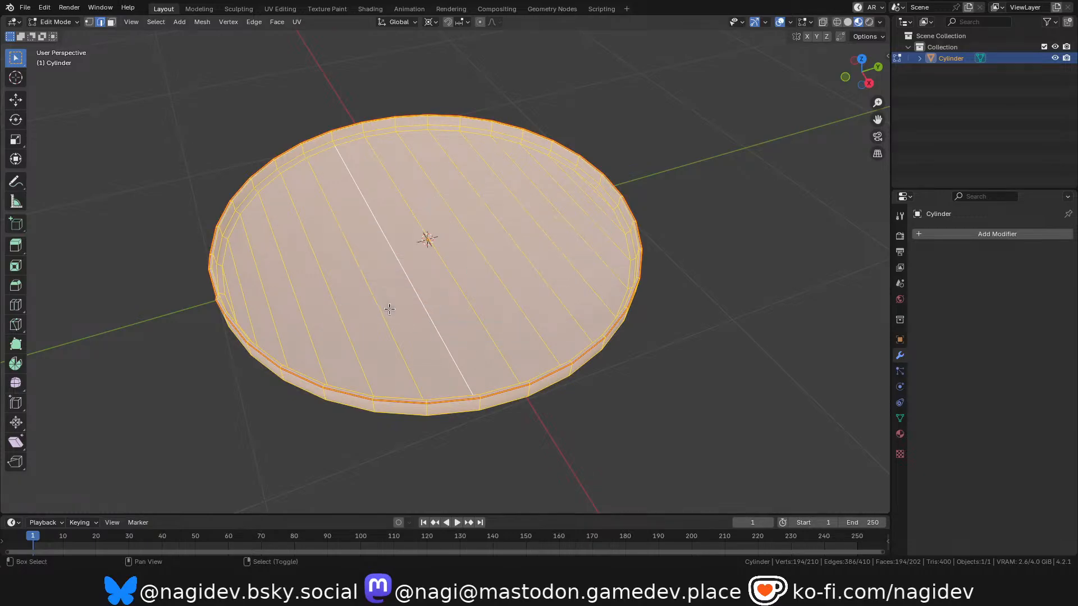
Add a cylinder at the 3D cursor inside the leaf platform's mesh with 16 vertices.
key("shift+a")
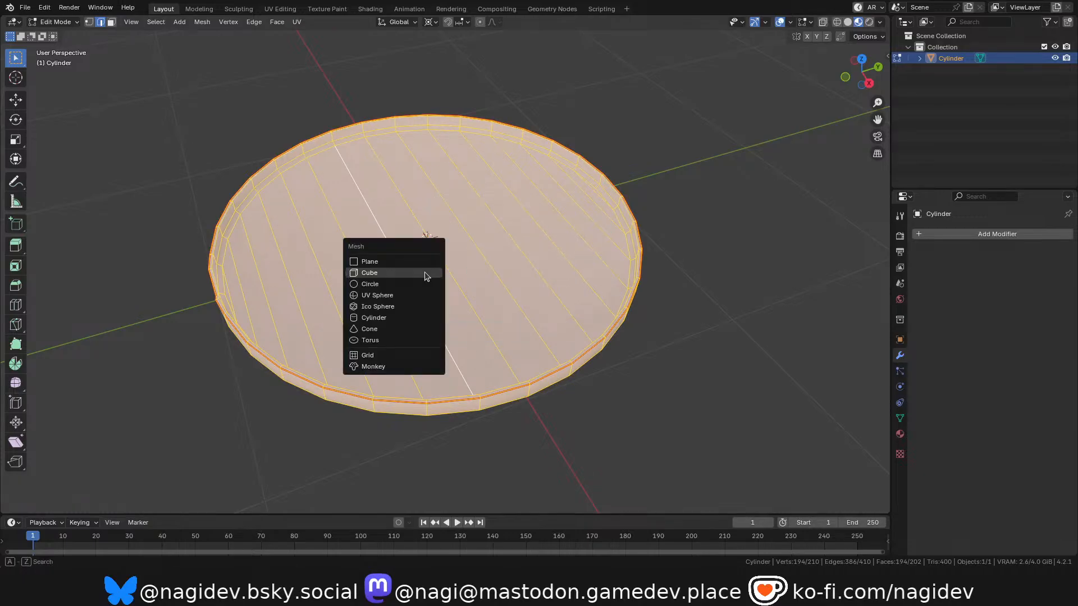
left_click(385, 317)
scroll(462, 294, "down", 3)
scroll(462, 294, "up", 2)
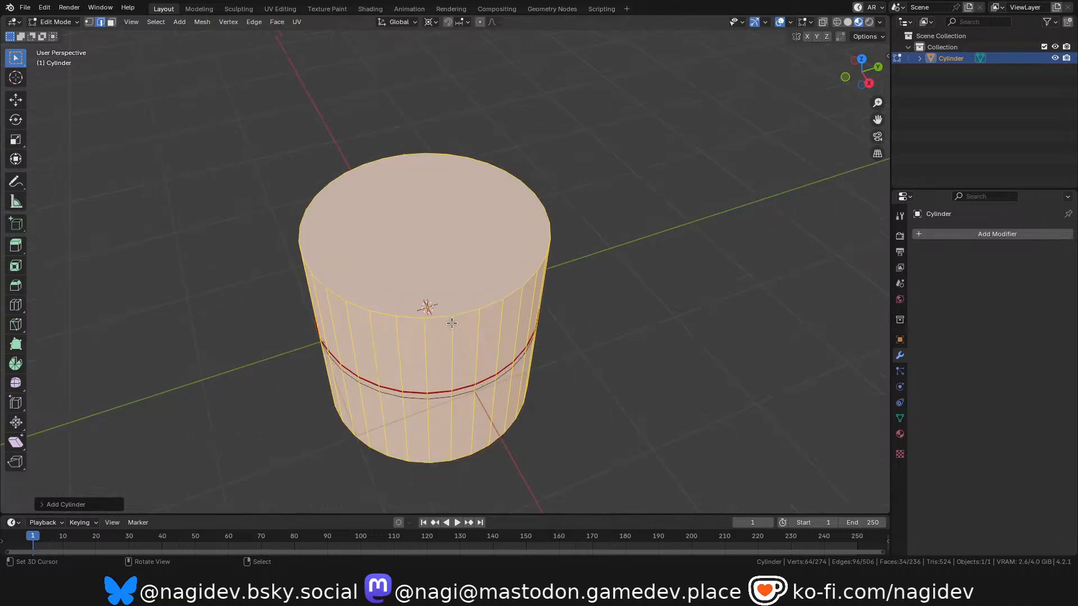
left_click(79, 504)
left_click(144, 372)
type("16")
key("Return")
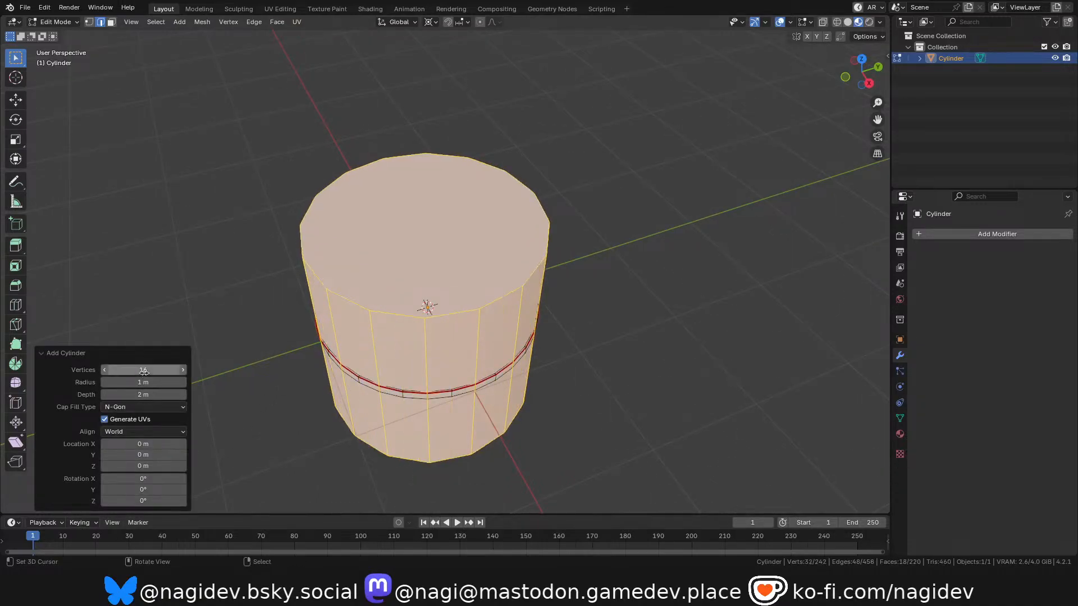
scroll(425, 218, "up", 2)
scroll(463, 116, "down", 2)
mouse_move(858, 73)
left_mouse_down()
mouse_move(858, 92)
mouse_move(859, 70)
mouse_move(858, 93)
mouse_move(875, 74)
left_mouse_up()
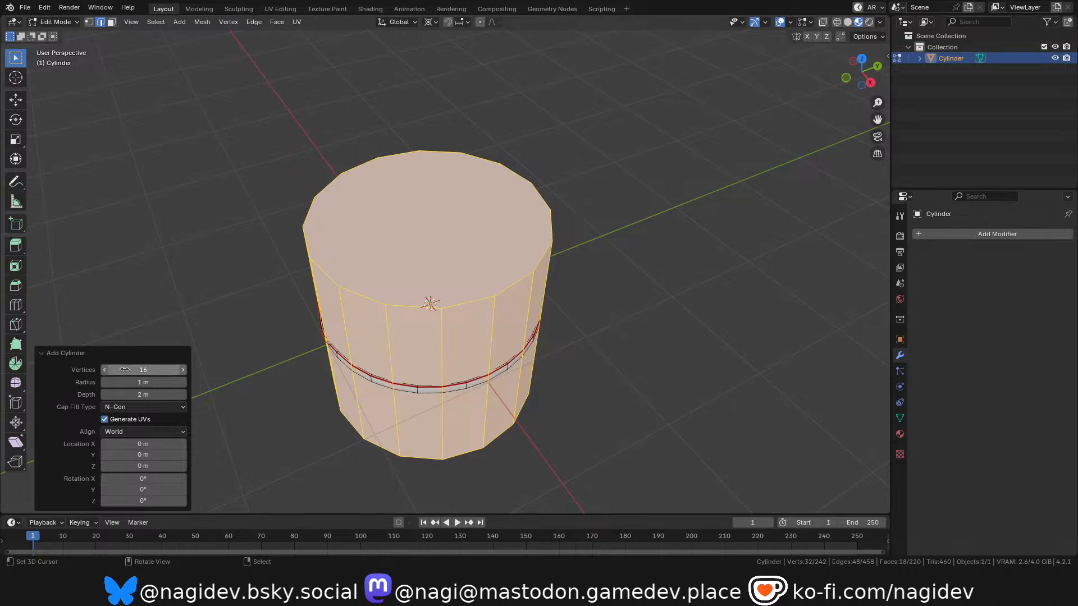
Set the new cylinder's radius to 0.1 m and compare it with the stem in front view.
left_click(140, 382)
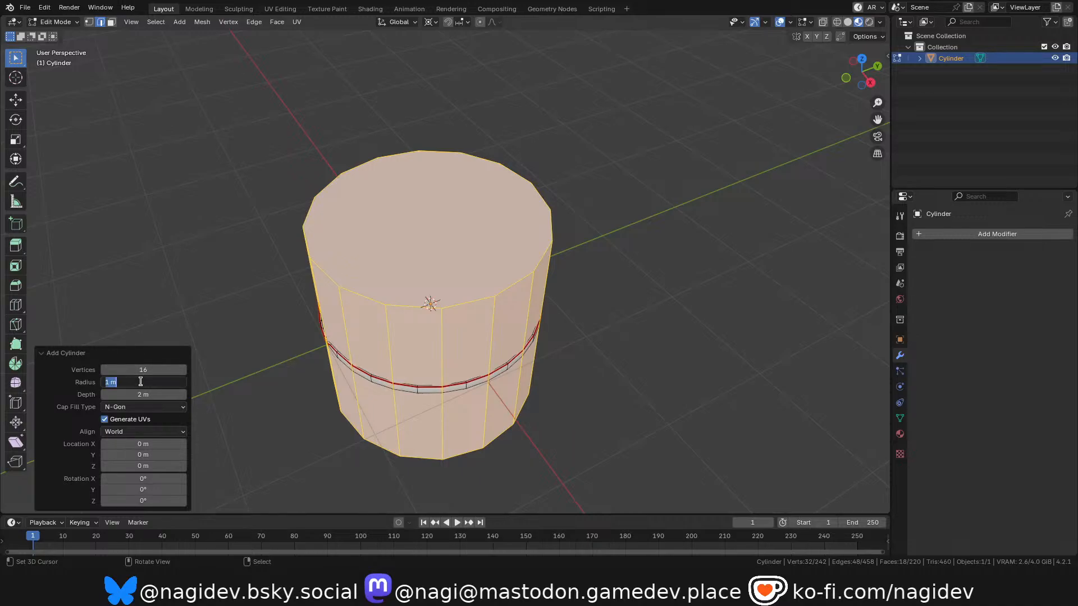
type("0.1")
key("Return")
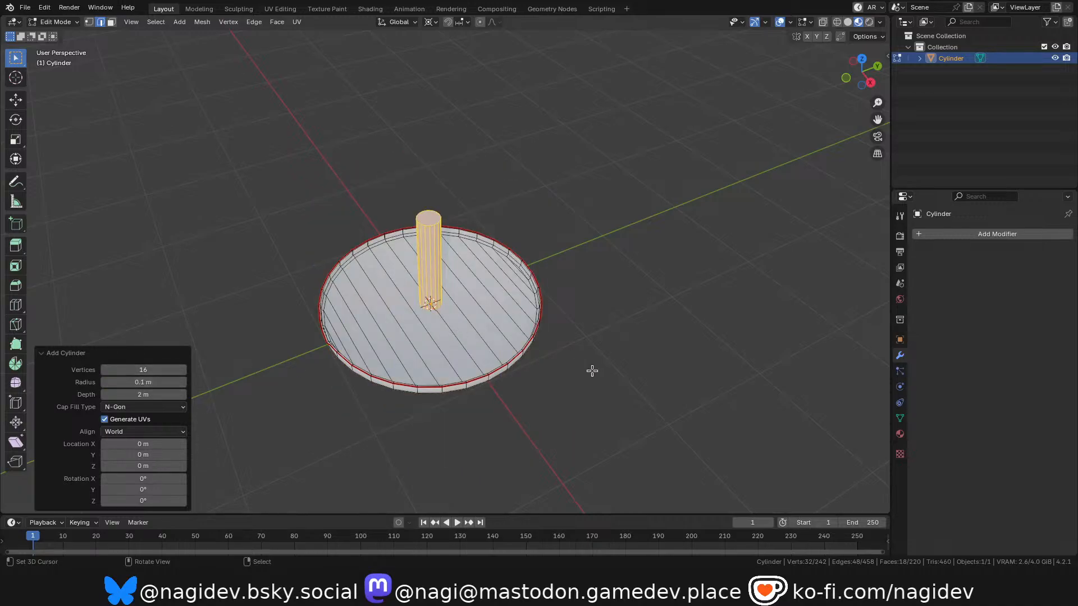
key("KP_1")
scroll(381, 206, "up", 6)
scroll(306, 426, "up", 1)
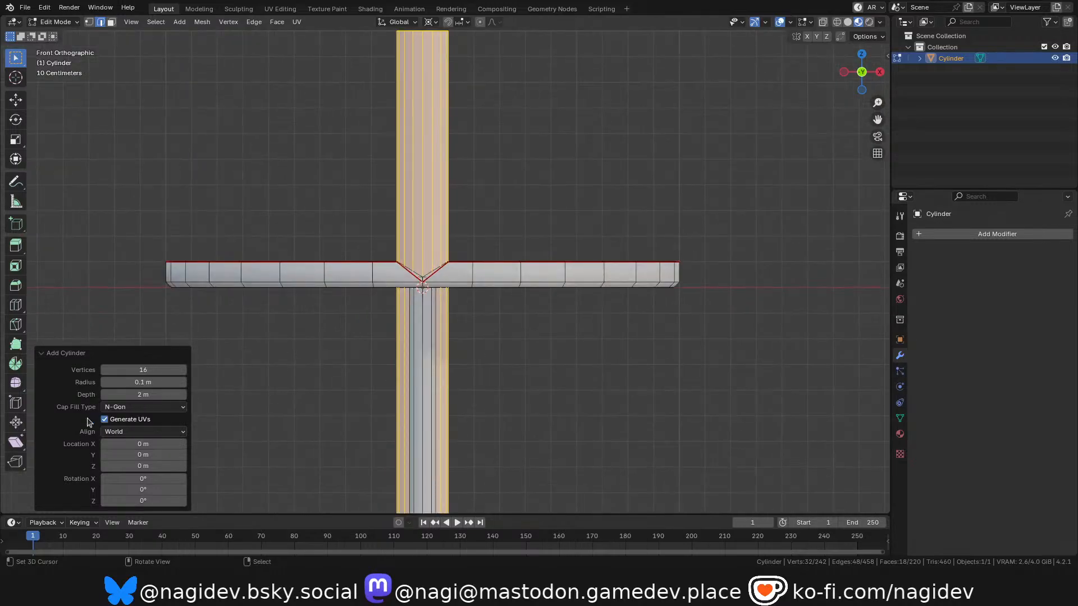
Set the cylinder's radius to 1 m and its depth to 0.1 m to form a flat disc.
left_click(136, 383)
type("1")
key("Return")
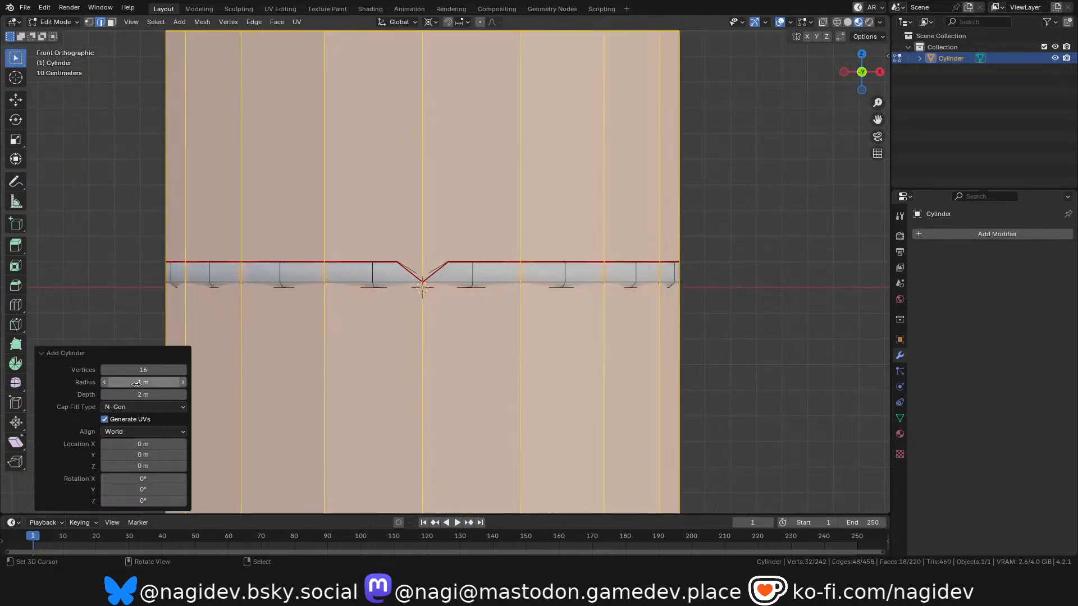
left_click(146, 396)
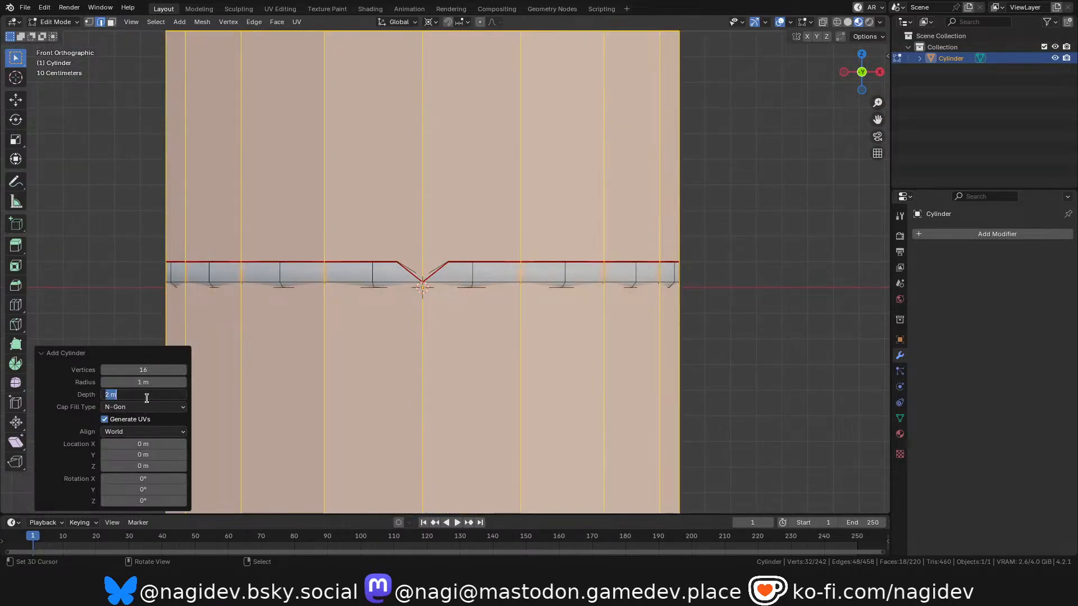
type("0.1")
key("Return")
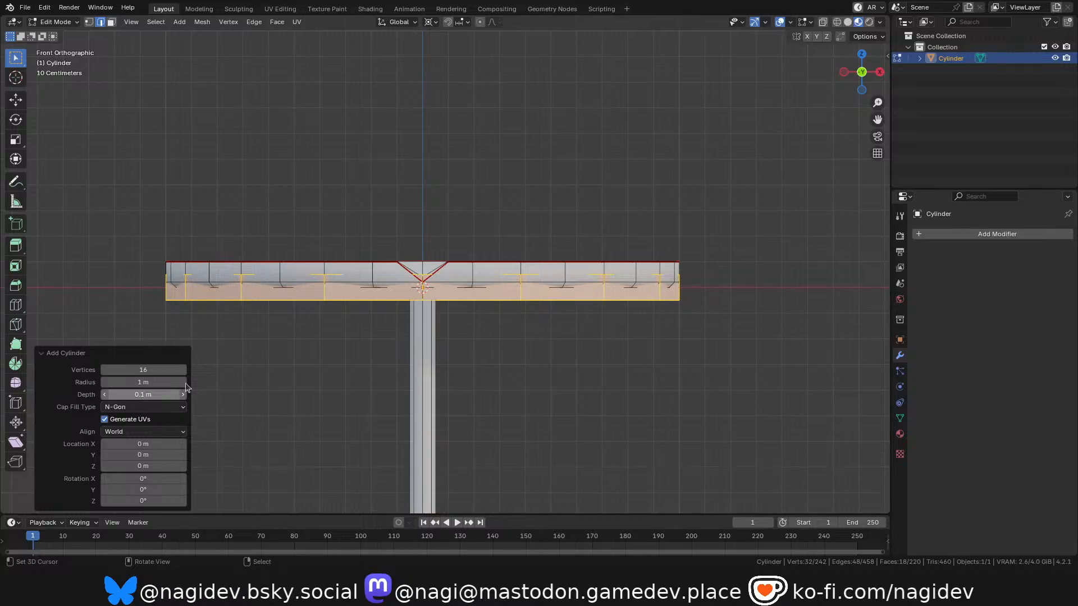
mouse_move(115, 366)
left_mouse_down()
mouse_move(98, 366)
mouse_move(115, 366)
left_mouse_up()
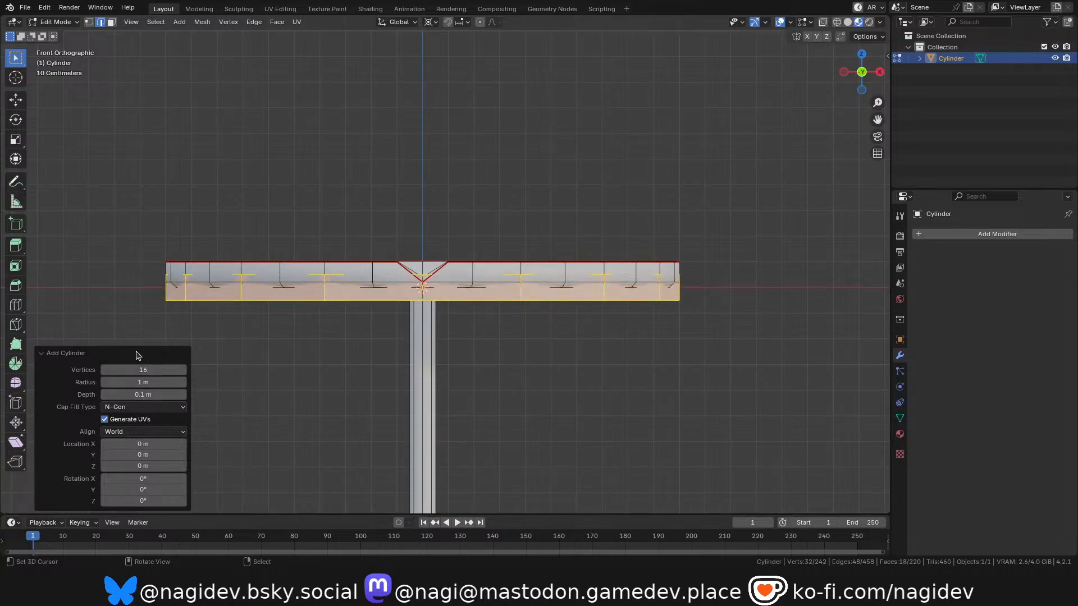
left_click(138, 355)
Move the flat disc straight up along Z so that it floats above the dish.
middle_click_drag(449, 259, 431, 292, "shift")
key("Tab")
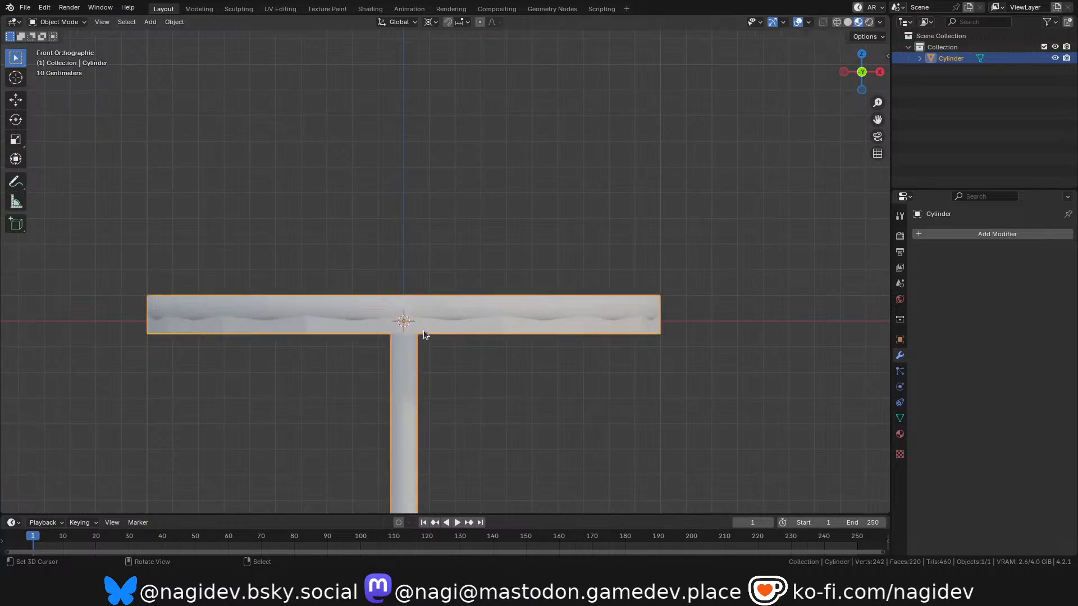
key("Tab")
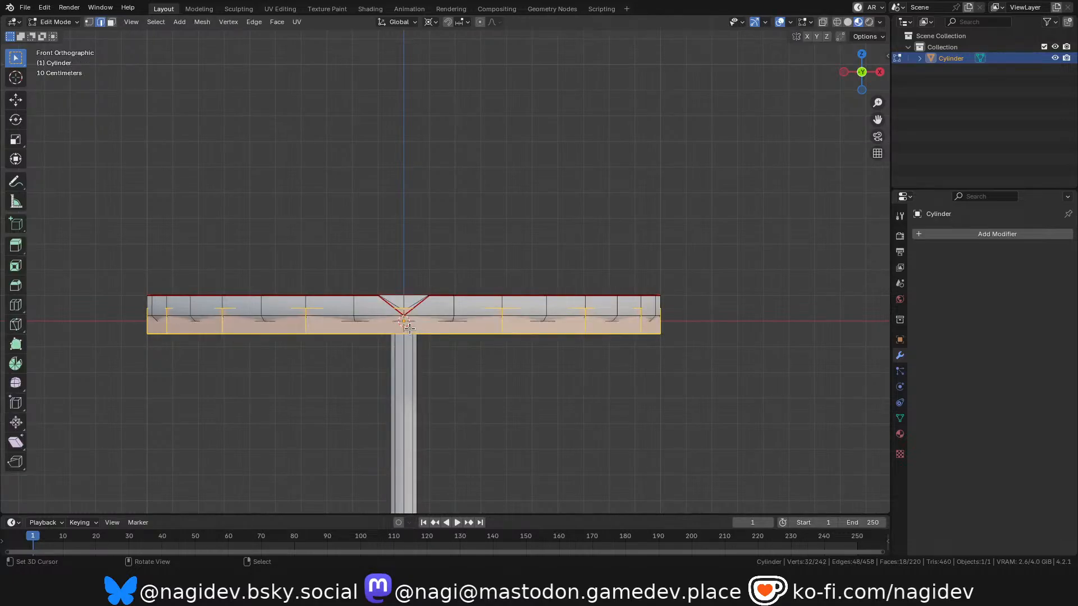
key("g")
key("z")
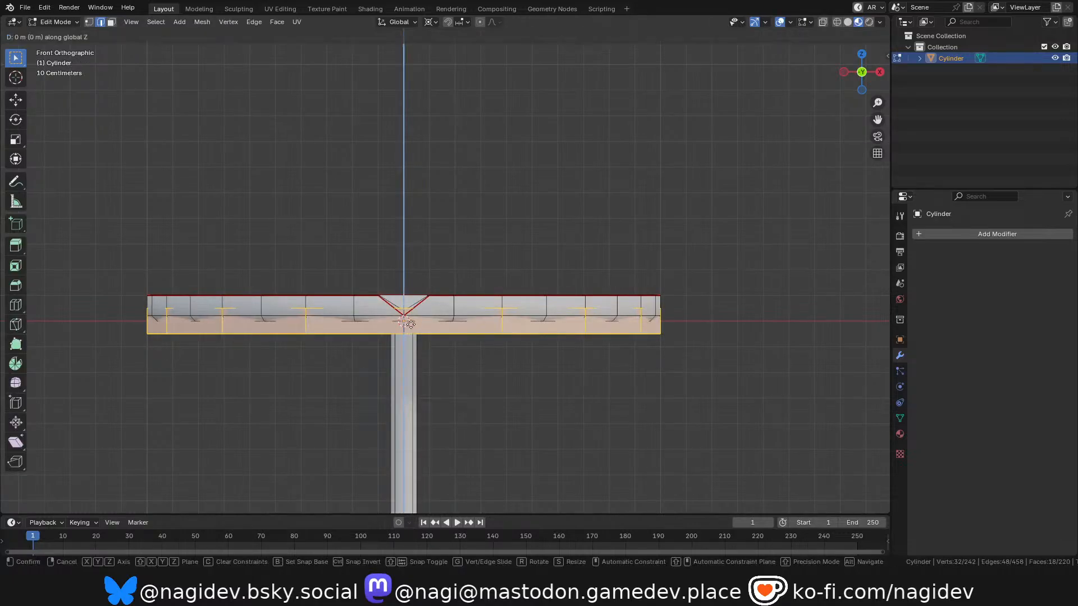
left_click(422, 256)
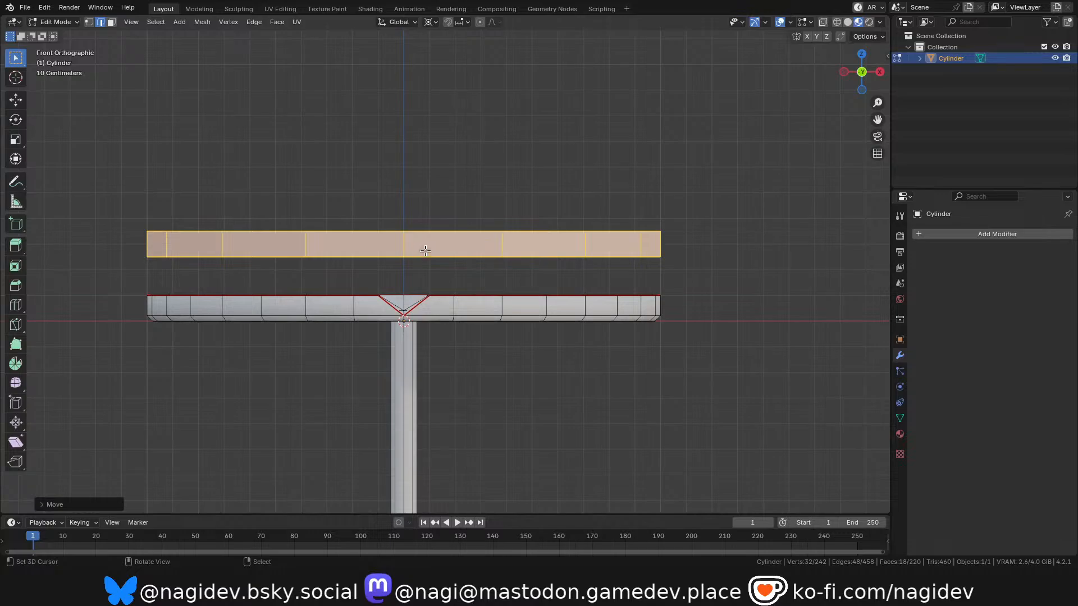
Delete the flat disc above the dish from the mesh.
key("x")
left_click(404, 209)
left_click_drag(859, 71, 861, 83)
scroll(455, 176, "down", 7)
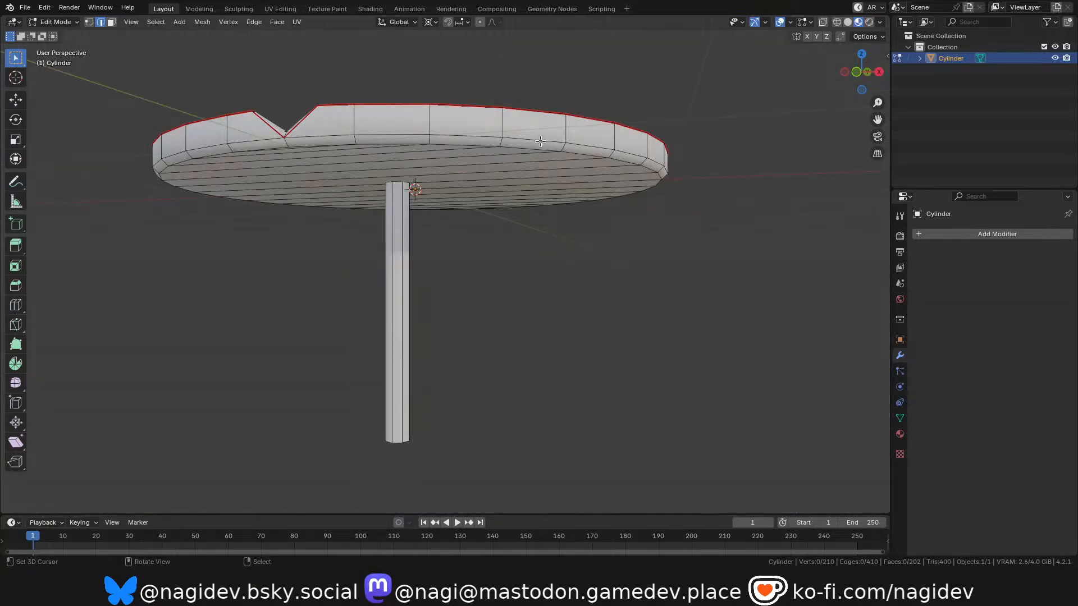
Return to Object Mode and add a Remesh modifier to the leaf platform.
key("Tab")
left_click(934, 234)
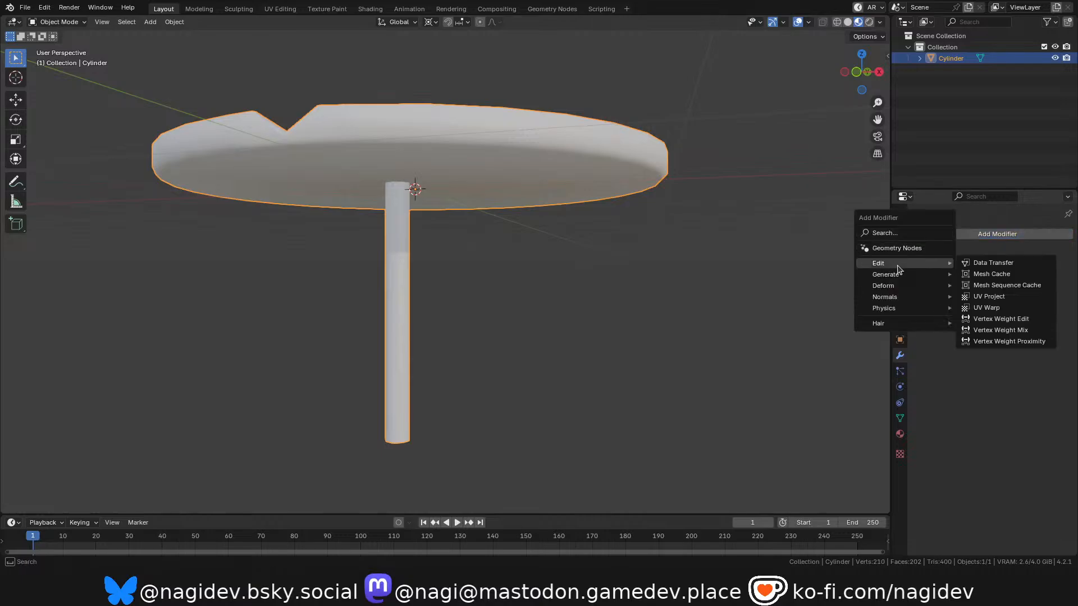
mouse_move(898, 274)
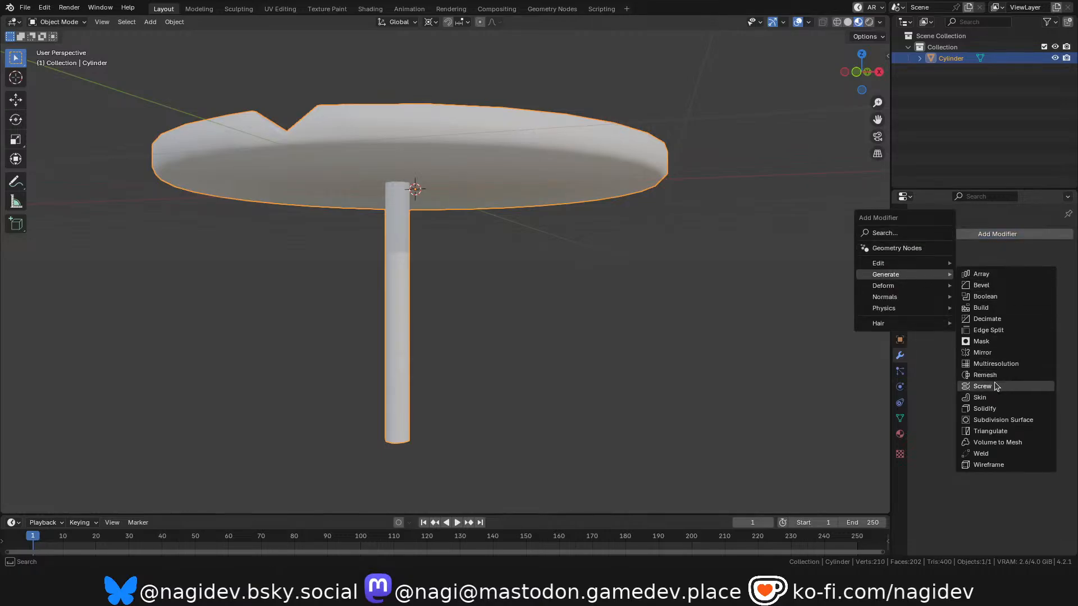
left_click(988, 375)
mouse_move(862, 72)
left_mouse_down()
mouse_move(862, 95)
mouse_move(864, 73)
mouse_move(862, 93)
mouse_move(863, 74)
mouse_move(856, 84)
left_mouse_up()
Display the remeshed platform in wireframe shading, viewed from above at an angle.
key("z")
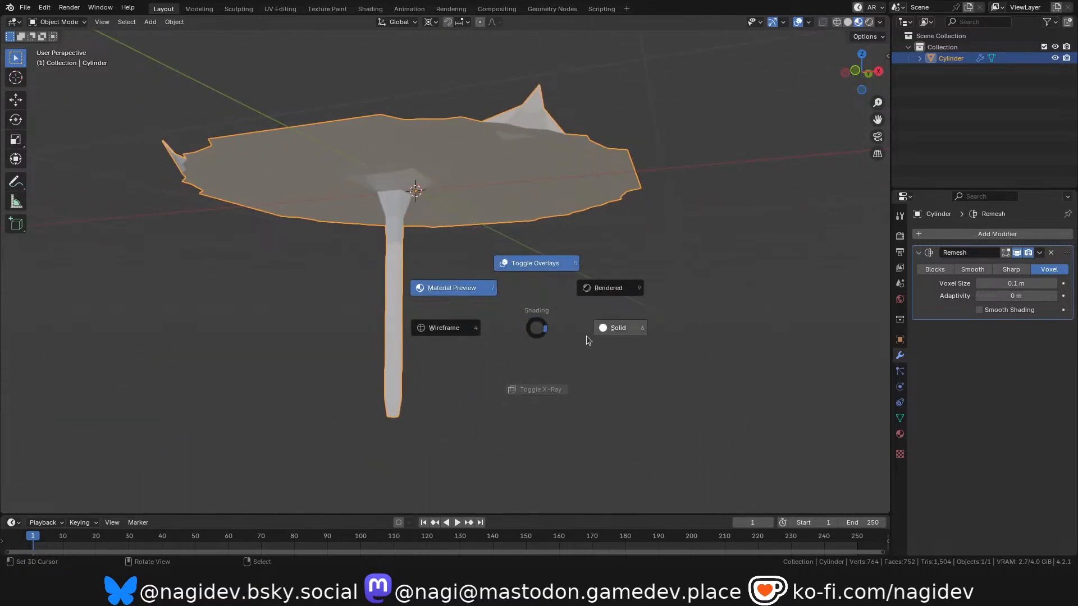
left_click(486, 328)
scroll(471, 298, "down", 2)
scroll(469, 287, "up", 2)
left_click_drag(862, 72, 830, 130)
left_click_drag(862, 73, 842, 94)
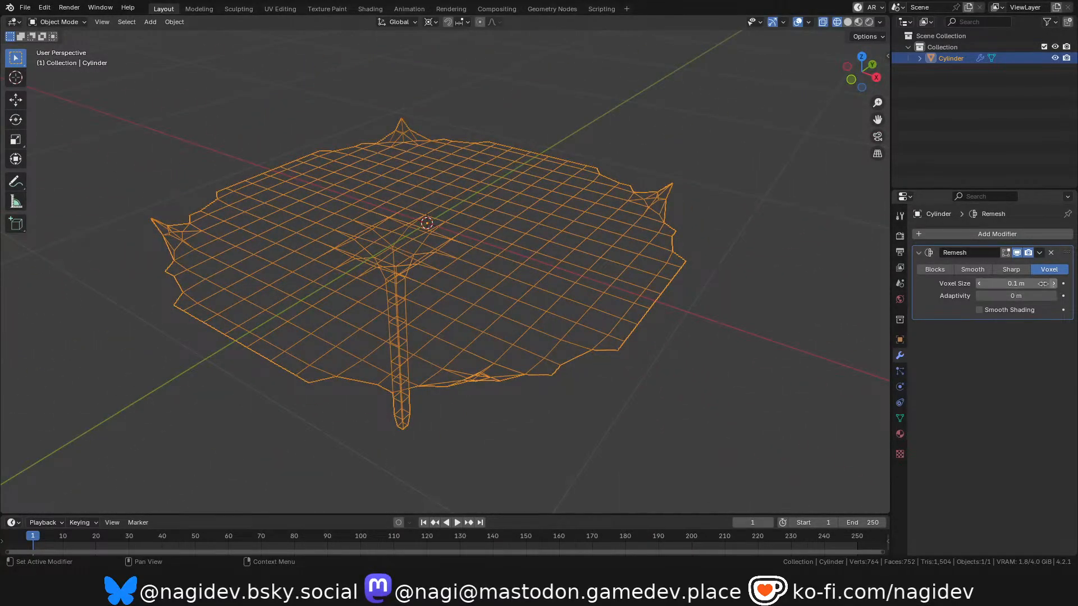
Set the Remesh voxel size to 0.09 m and try the Sharp and Blocks modes before returning to Voxel.
left_click(979, 284)
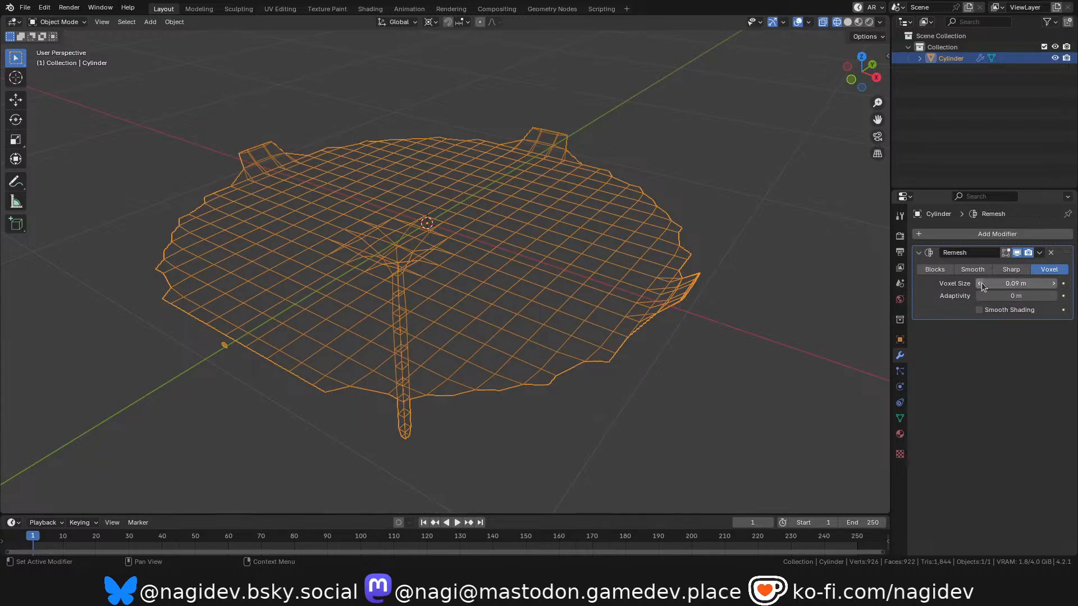
left_click(1010, 272)
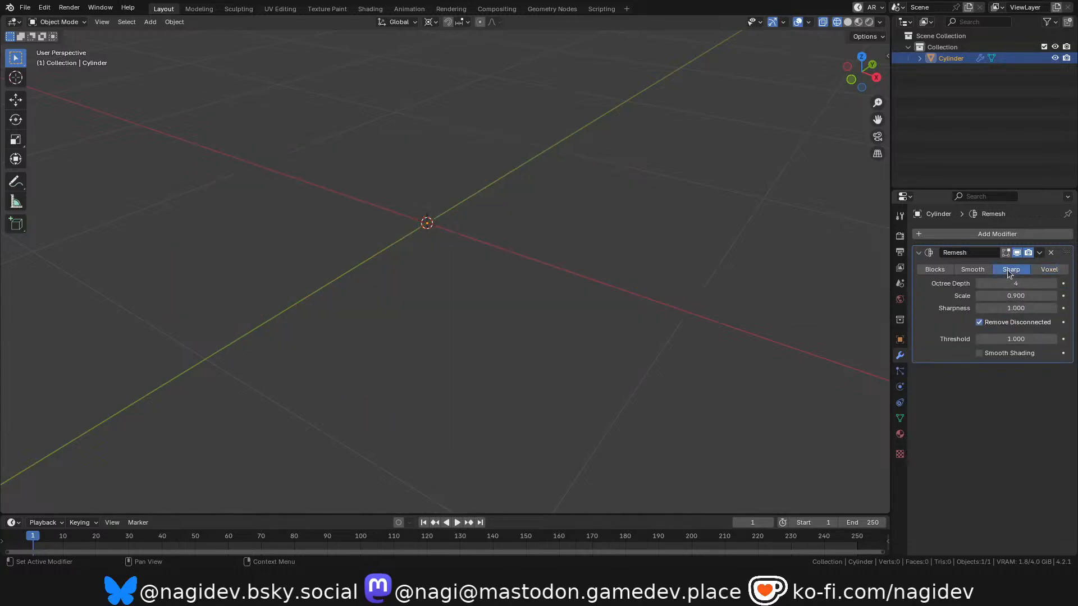
left_click(1048, 274)
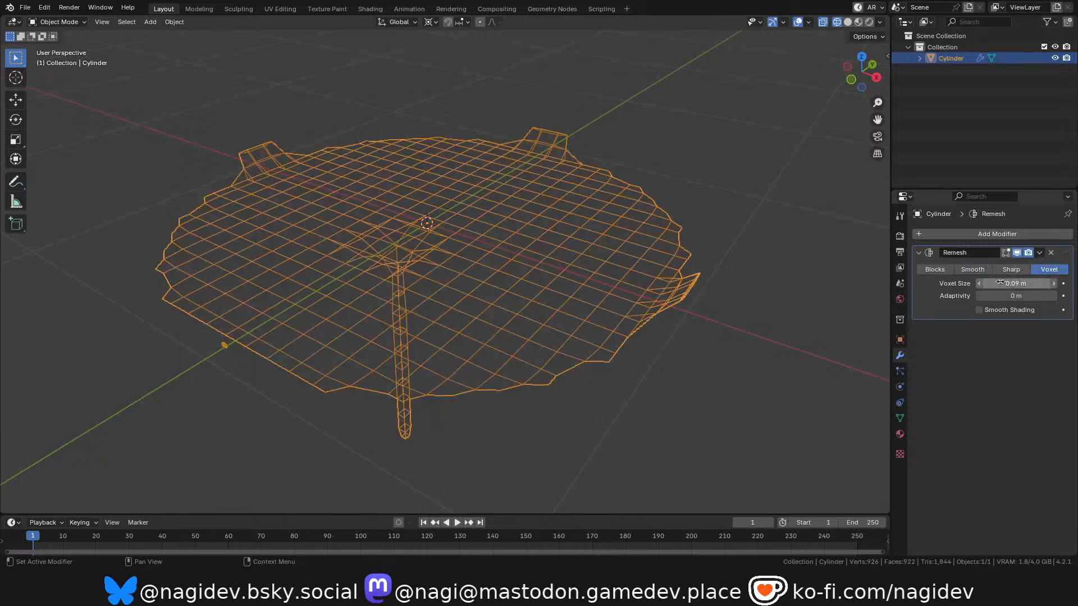
left_click(935, 269)
left_click(1049, 269)
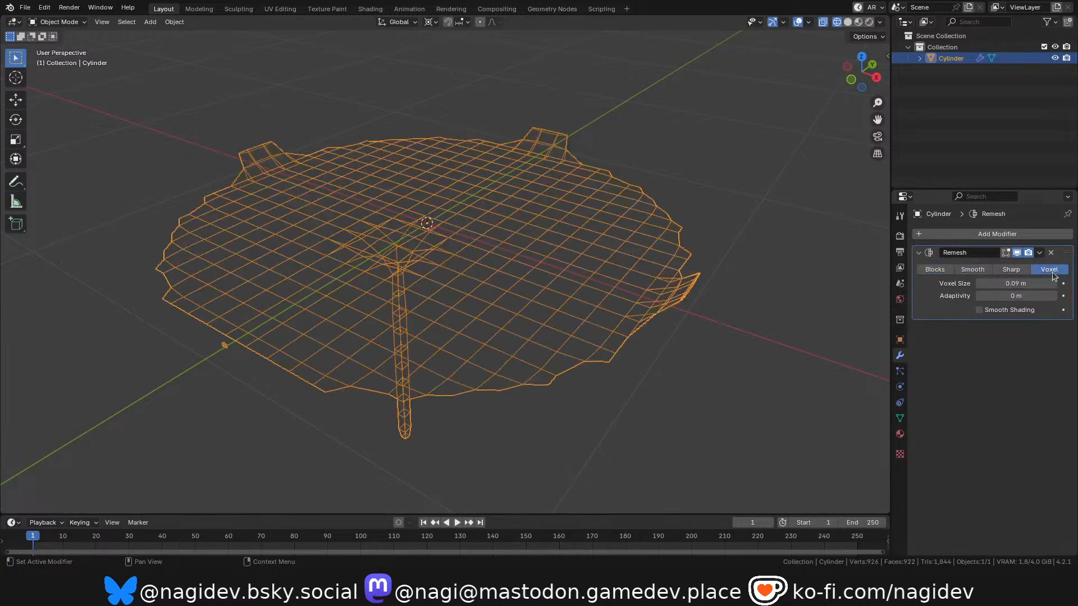
Reduce the Remesh voxel size to 0.05 m and inspect the resulting wireframe around the dish's rim.
left_click(978, 287)
left_click(979, 287)
left_click(979, 287)
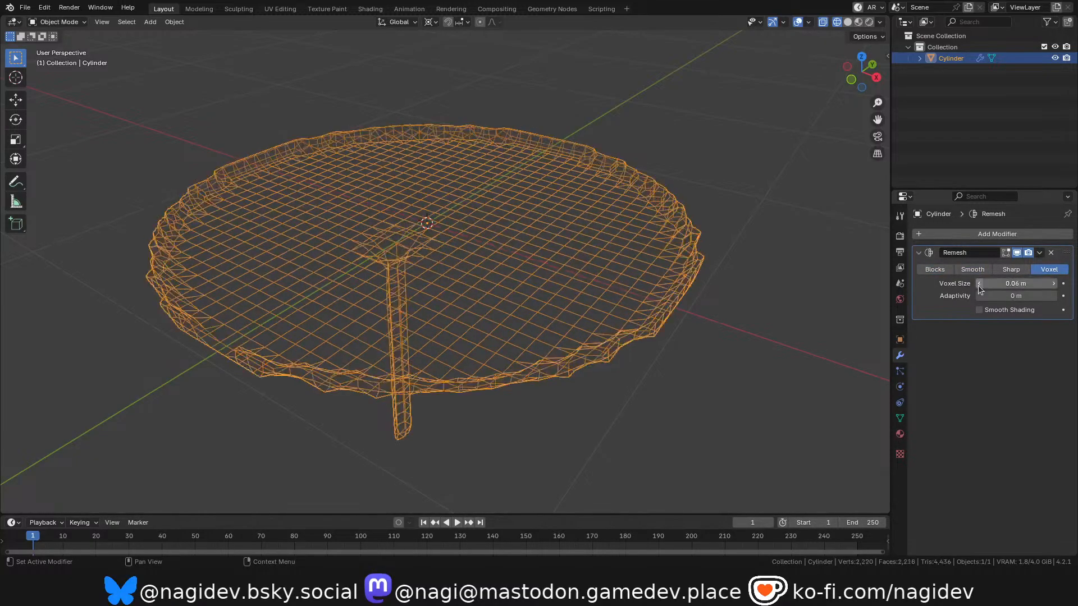
left_click(978, 287)
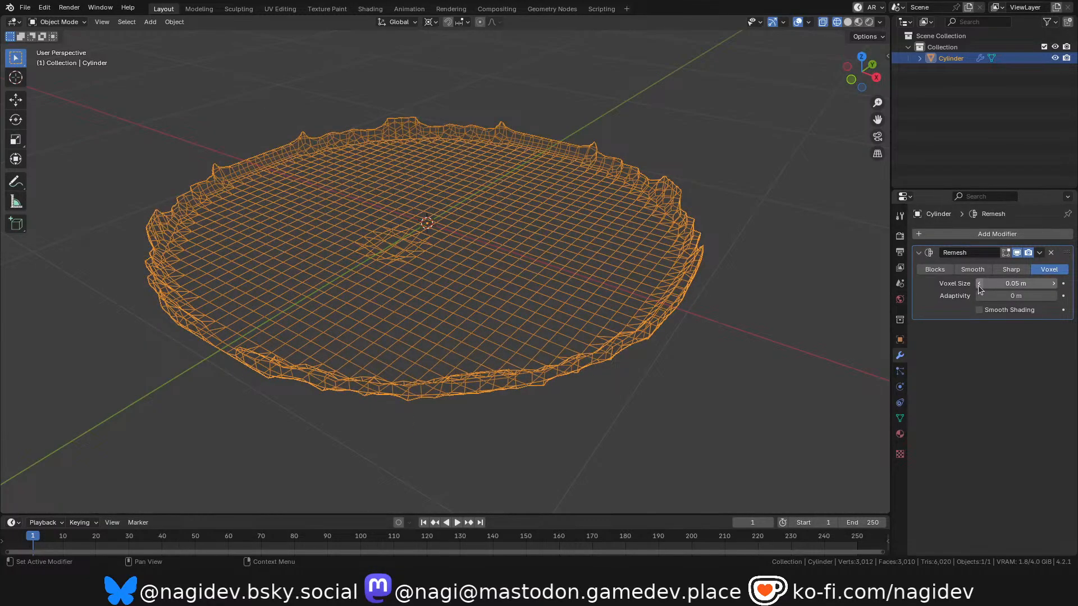
left_click_drag(862, 73, 884, 91)
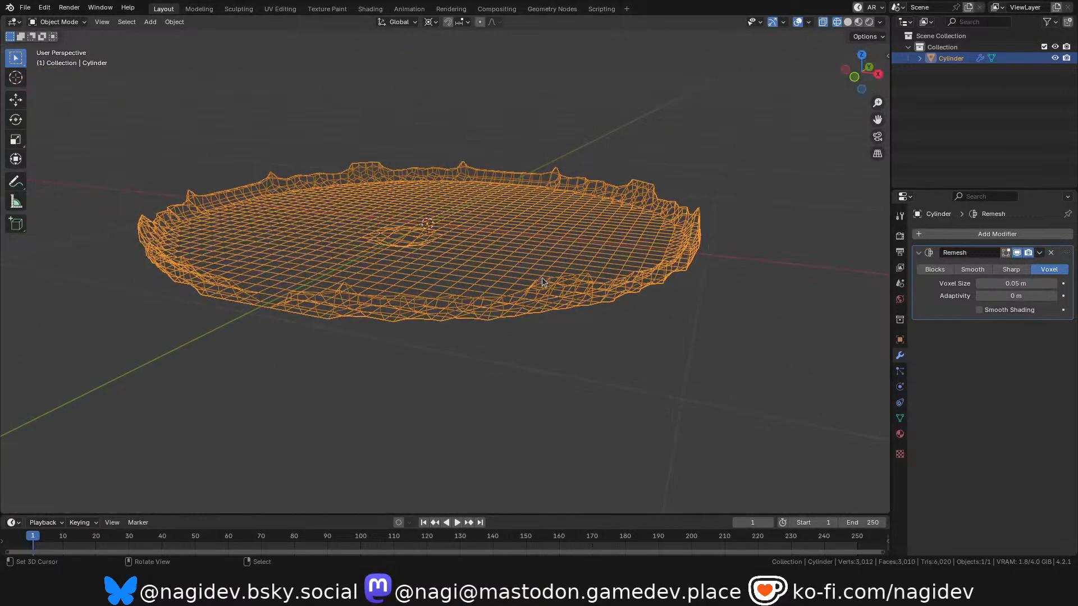
scroll(526, 241, "up", 3)
scroll(525, 247, "down", 3)
scroll(527, 273, "up", 3)
scroll(524, 270, "down", 3)
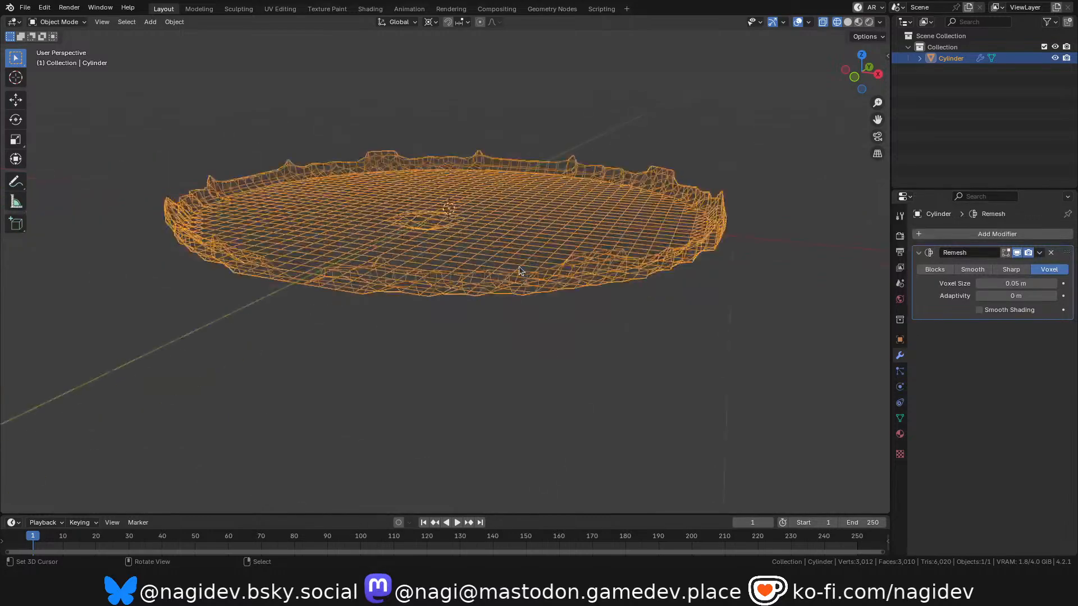
left_click_drag(860, 80, 860, 85)
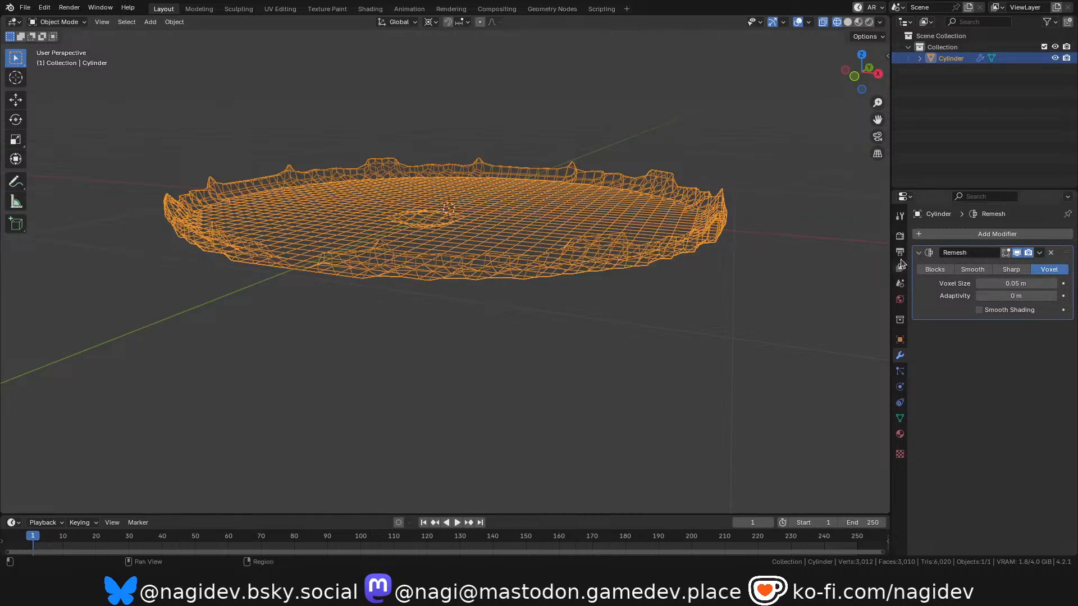
Separate the leaf platform's stem into its own object and return to Object Mode.
key("Tab")
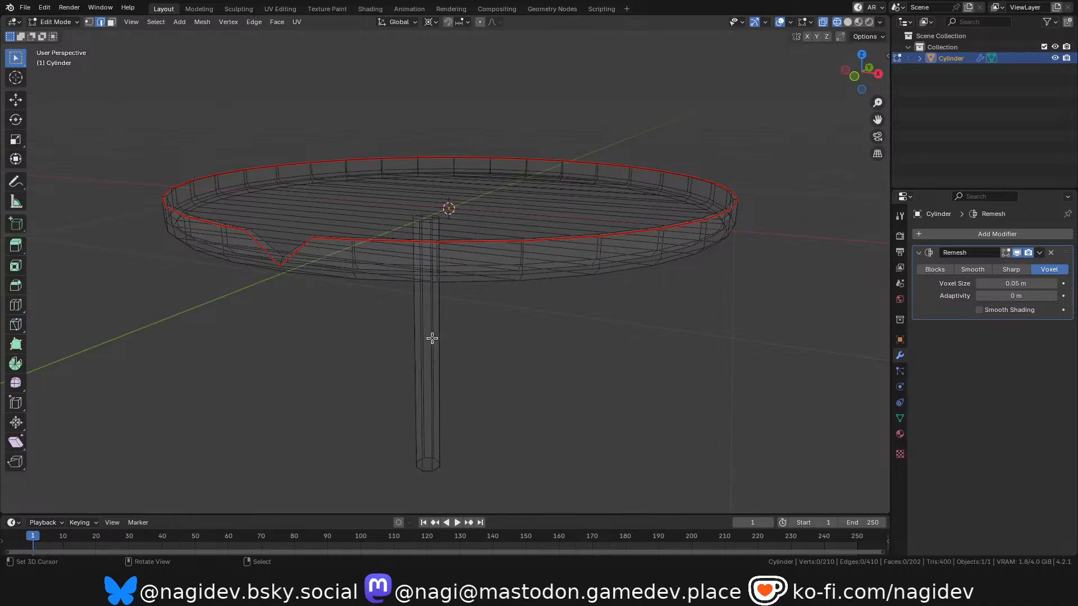
key("l")
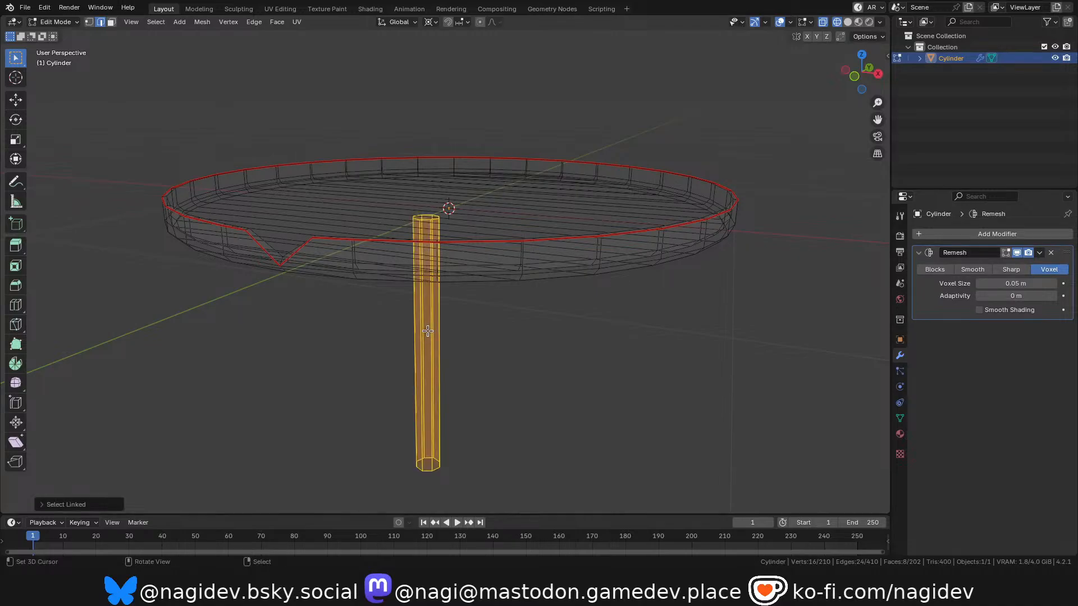
key("p")
left_click(400, 332)
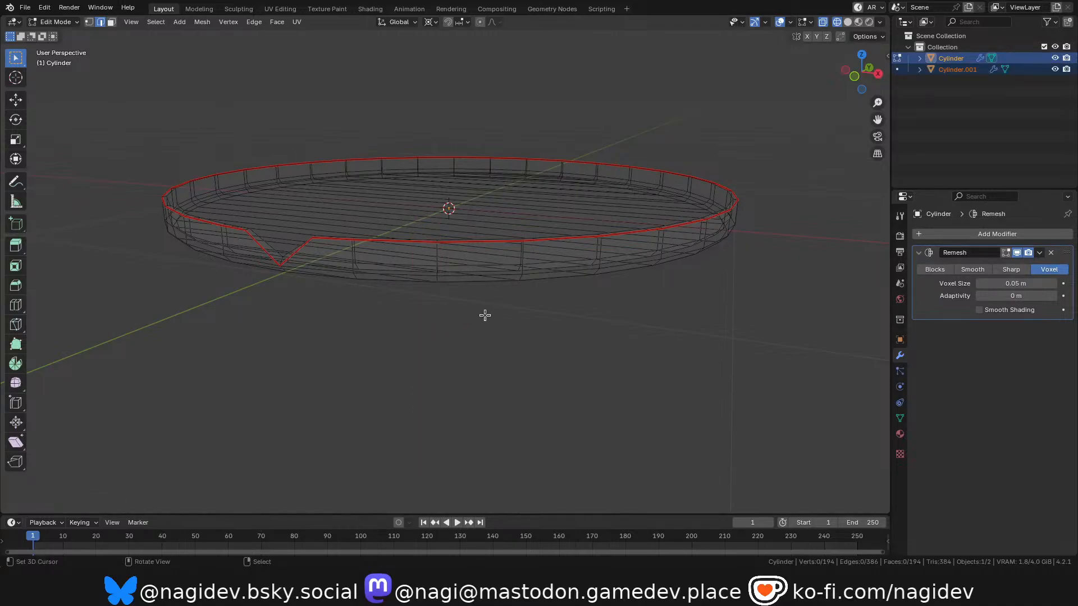
key("Tab")
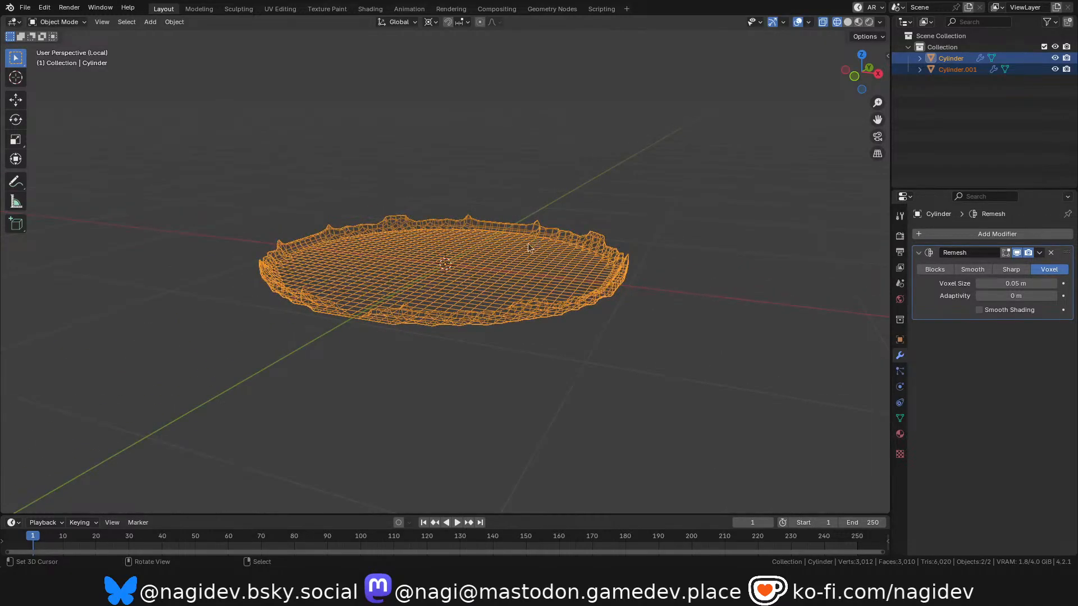
Remove the Remesh modifier from the separated stem object.
left_click(957, 69)
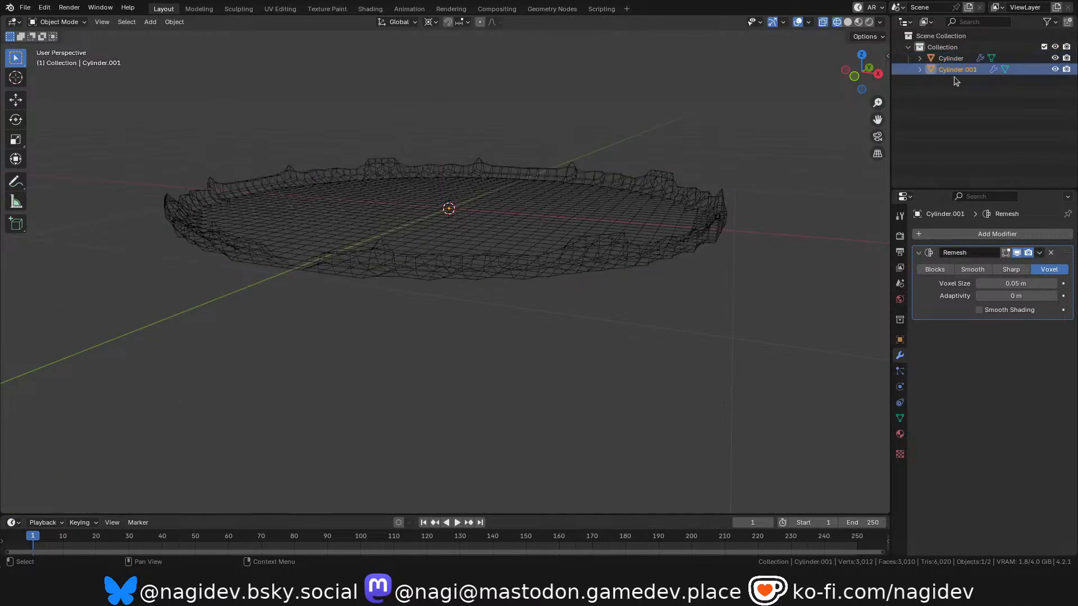
left_click_drag(861, 72, 862, 106)
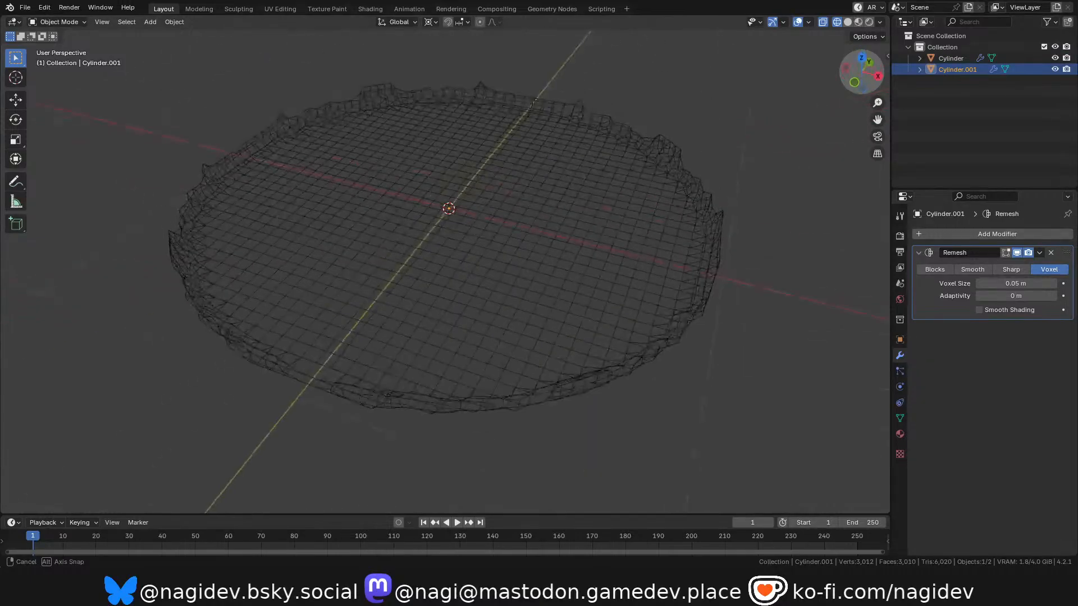
key("alt+a")
left_click(919, 70)
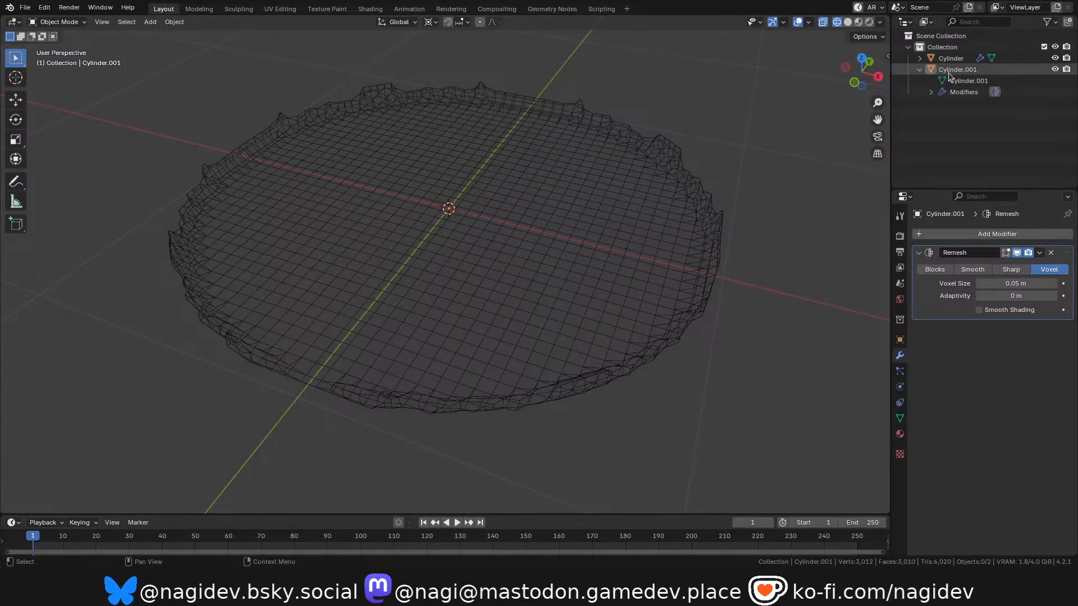
left_click(920, 70)
left_click(948, 72)
scroll(448, 279, "down", 15)
scroll(359, 377, "up", 13)
middle_click_drag(433, 277, 523, 213)
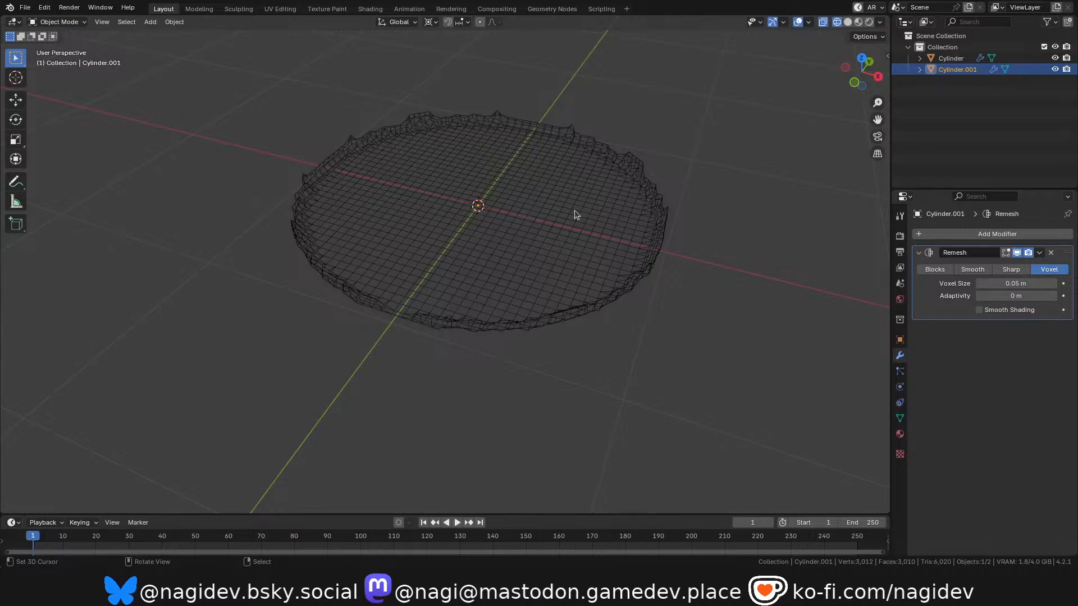
left_click(1051, 253)
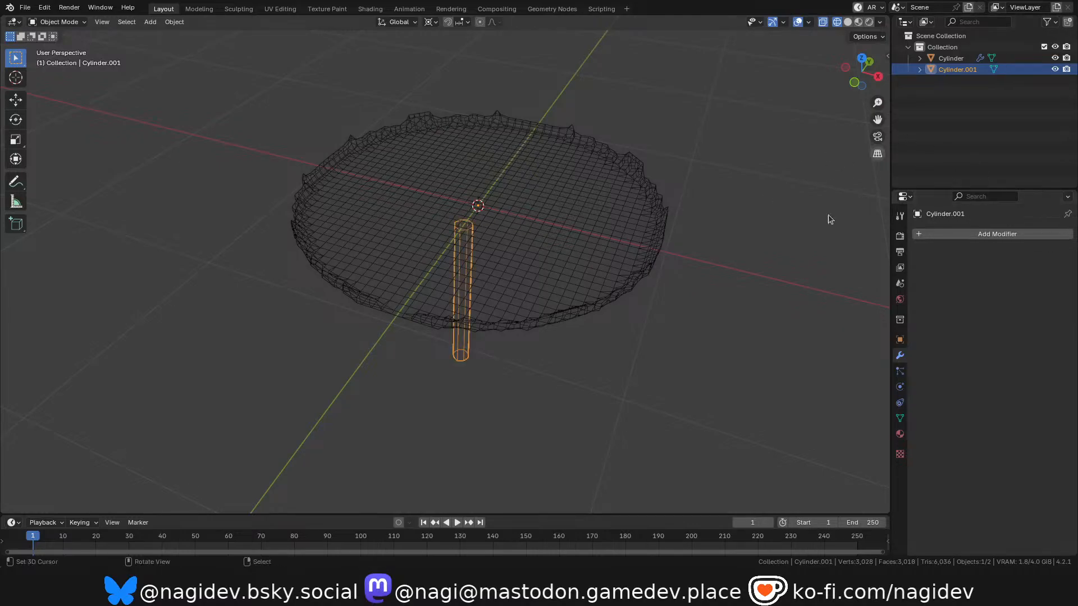
Select the leaf dish and examine its remeshed wireframe around the rim and flat surface.
left_click(506, 333)
middle_click_drag(505, 333, 499, 281)
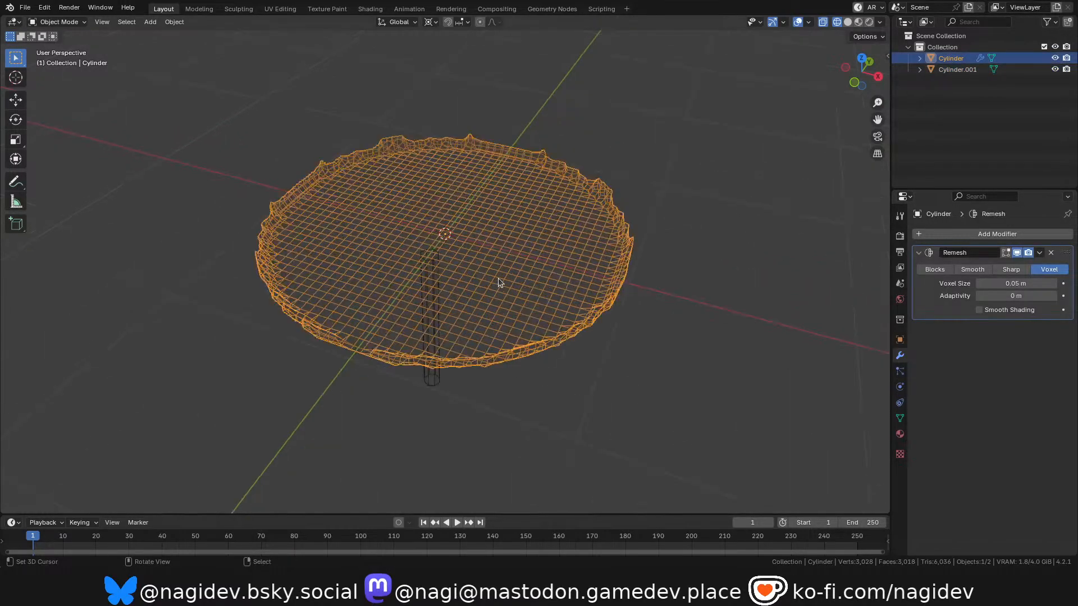
mouse_move(853, 72)
left_mouse_down()
mouse_move(849, 61)
mouse_move(853, 72)
left_mouse_up()
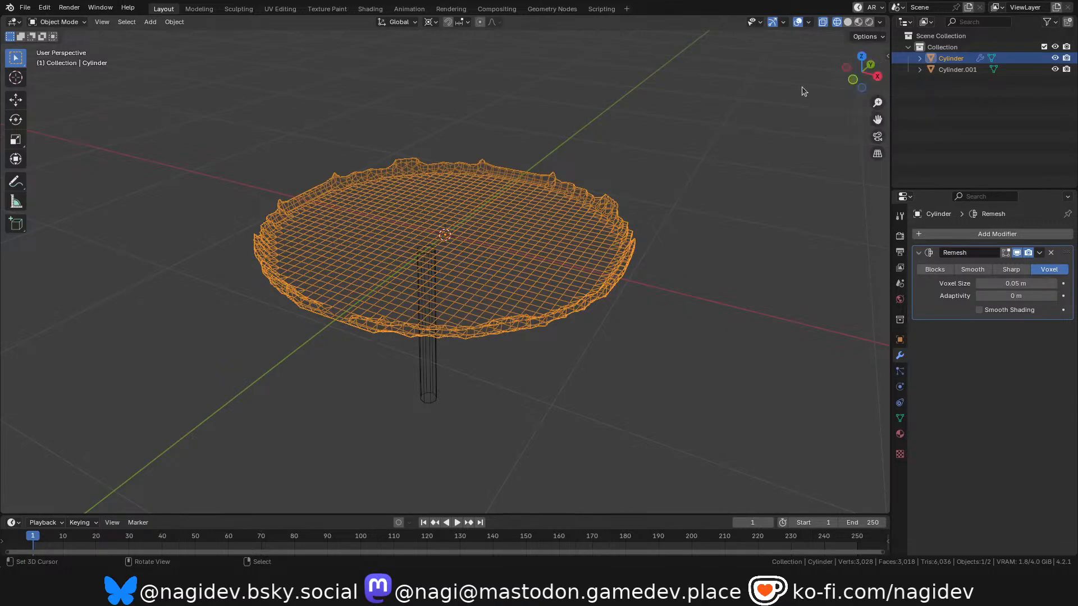
scroll(576, 227, "up", 5)
scroll(450, 315, "down", 3)
scroll(463, 317, "up", 2)
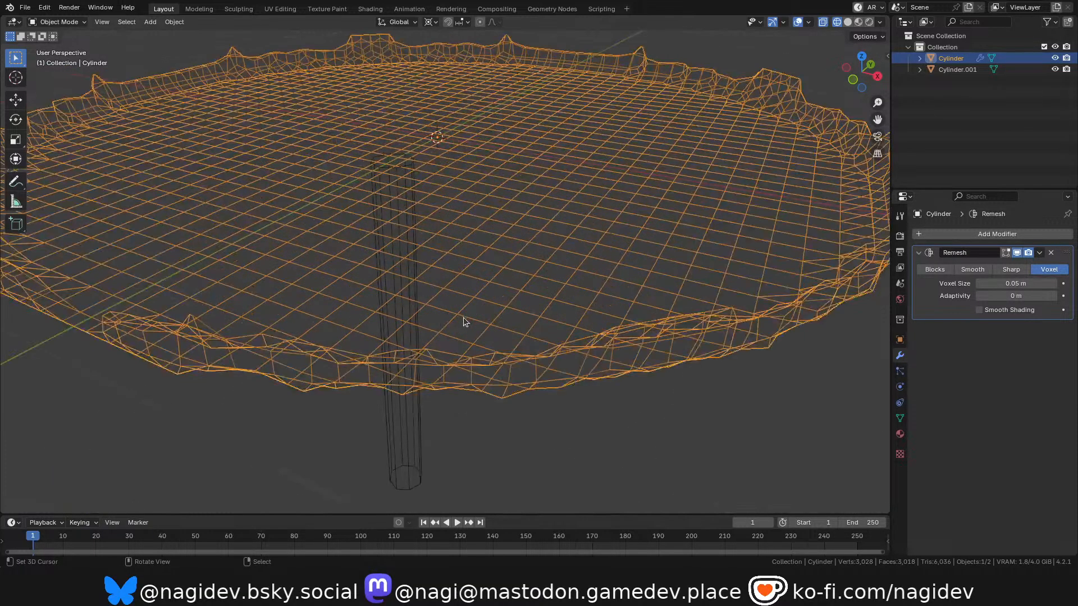
scroll(466, 320, "down", 3)
scroll(395, 306, "up", 3)
scroll(391, 294, "down", 3)
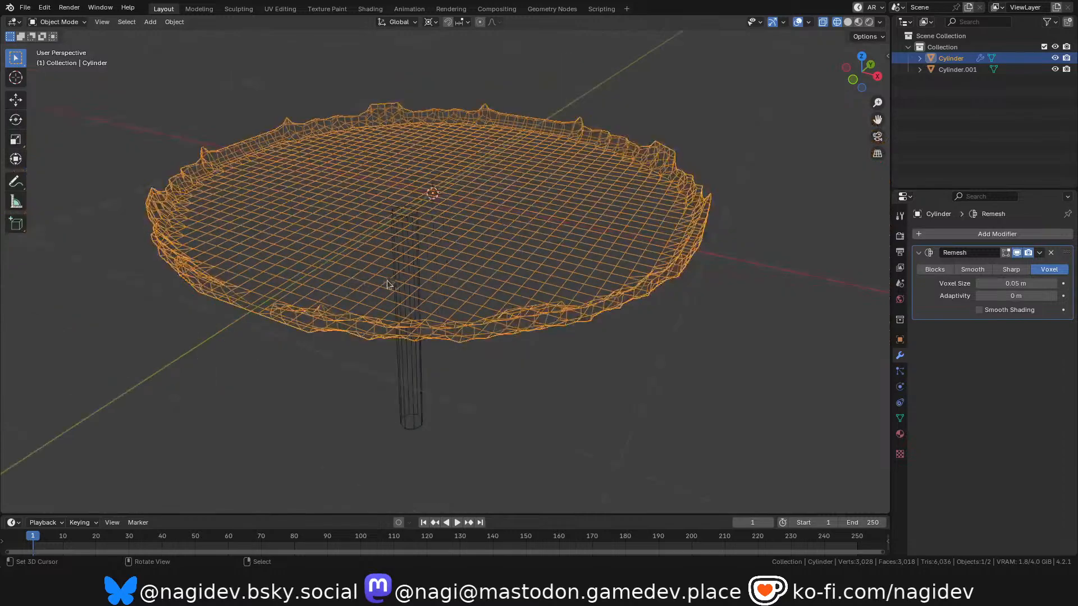
mouse_move(862, 72)
left_mouse_down()
mouse_move(862, 59)
mouse_move(868, 81)
mouse_move(868, 55)
mouse_move(868, 73)
left_mouse_up()
Display the model in solid shading and remove the Remesh modifier from the leaf dish.
key("z")
left_click(617, 257)
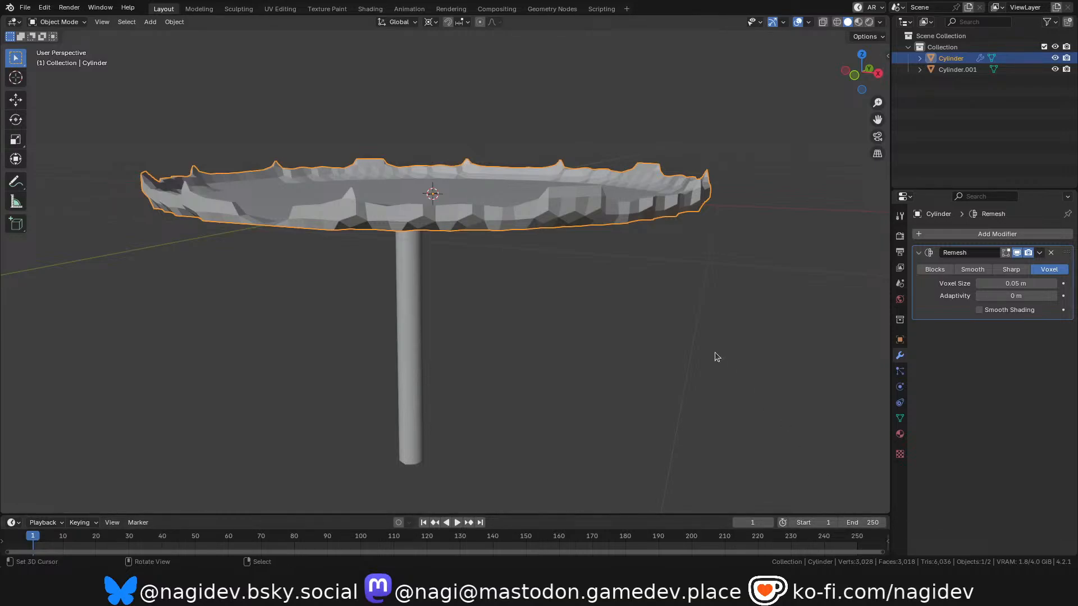
left_click(1050, 253)
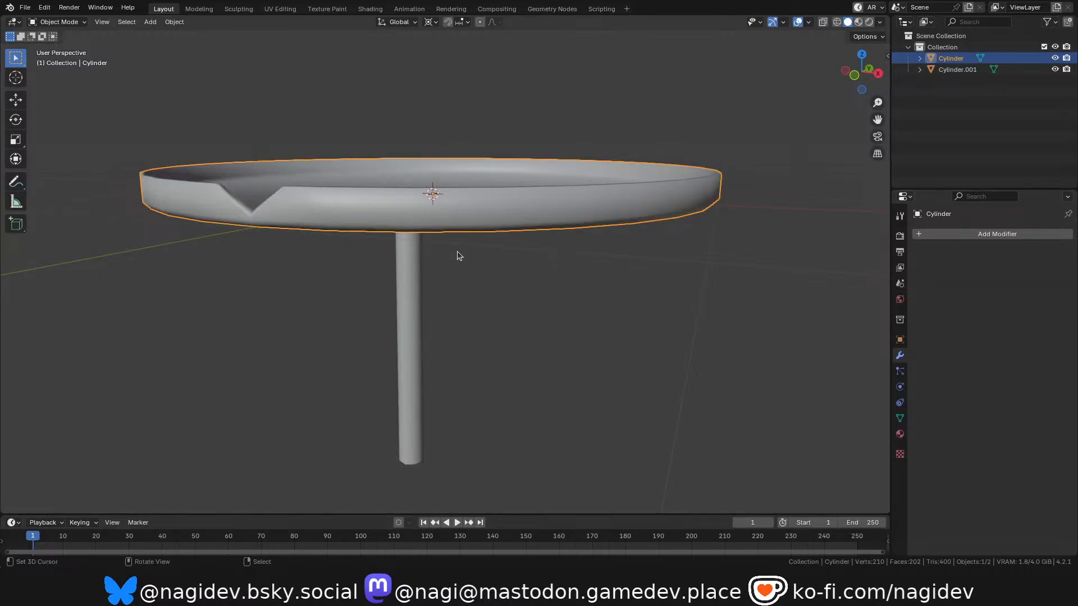
Enter Edit Mode on the leaf dish and add a 16-sided cylinder to its mesh.
middle_click_drag(462, 246, 452, 230)
scroll(453, 231, "down", 4)
scroll(453, 230, "up", 4)
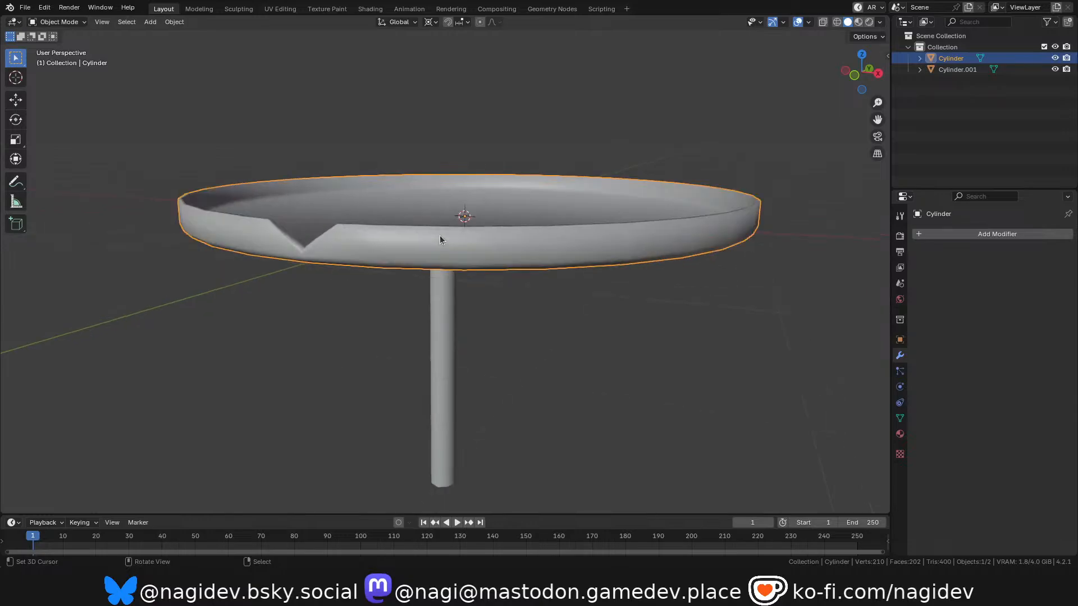
key("Tab")
scroll(460, 210, "down", 2)
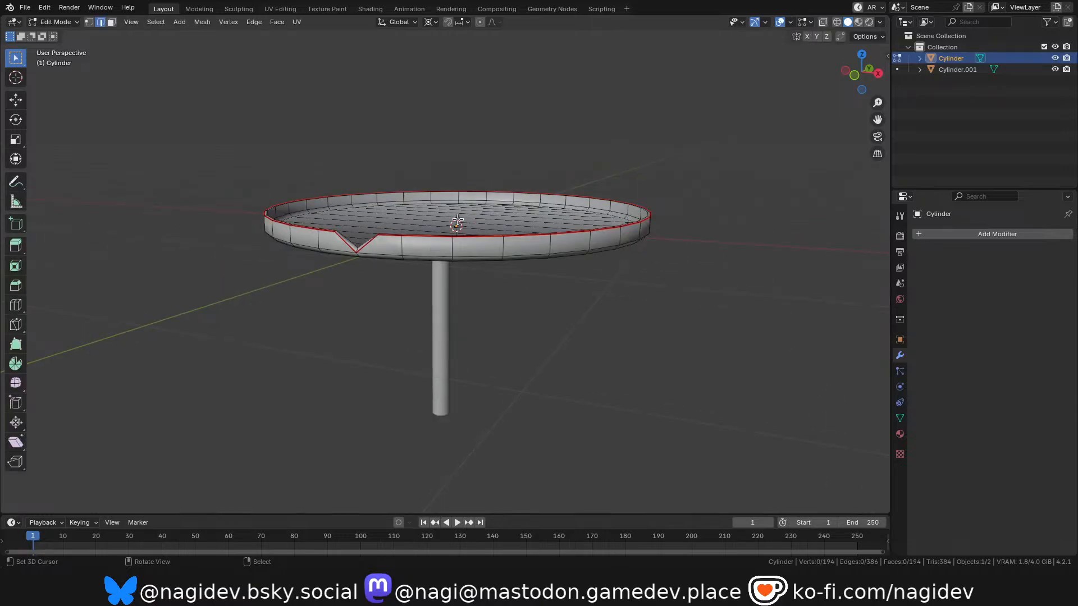
scroll(457, 221, "up", 2)
key("shift+a")
left_click(433, 220)
scroll(393, 281, "down", 2)
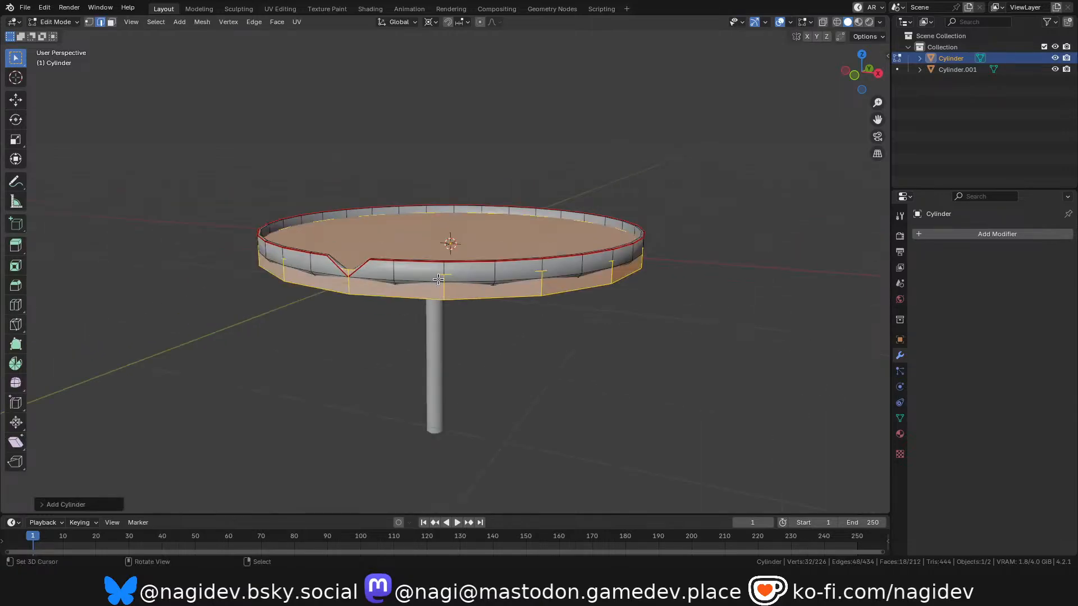
scroll(383, 303, "up", 2)
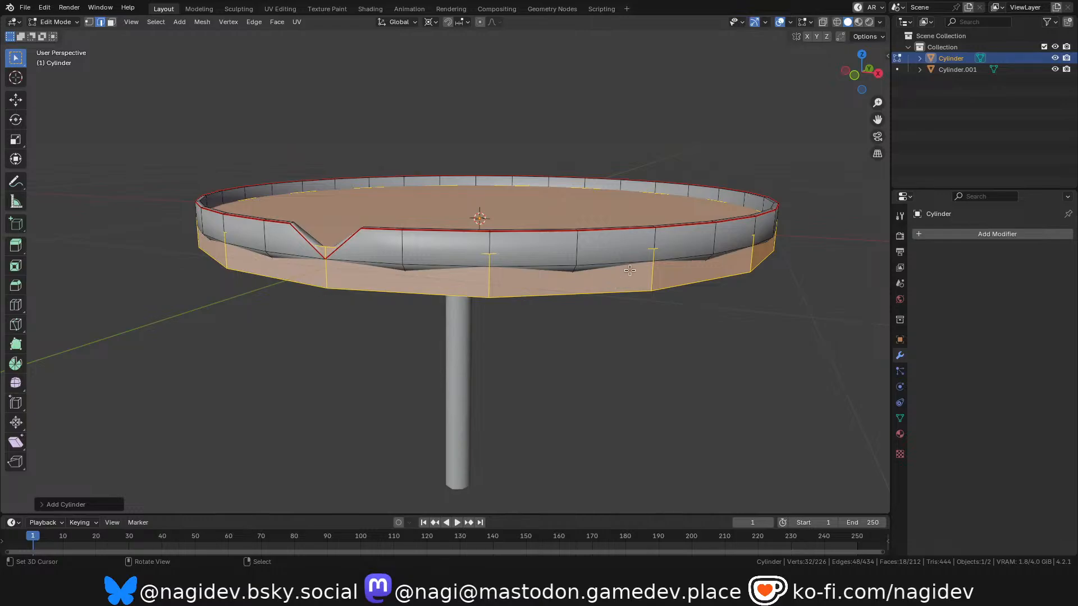
Raise the new cylinder along Z in front view until it sits clear above the leaf dish.
key("grave")
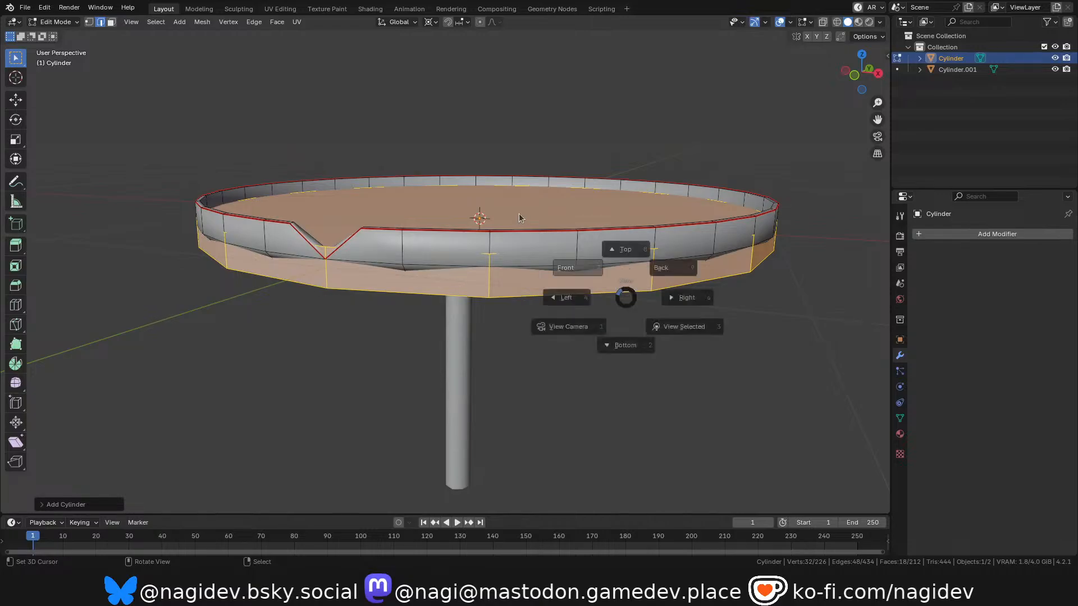
left_click(521, 218)
scroll(510, 217, "down", 3)
scroll(494, 238, "up", 7)
scroll(454, 292, "up", 2)
key("g")
key("z")
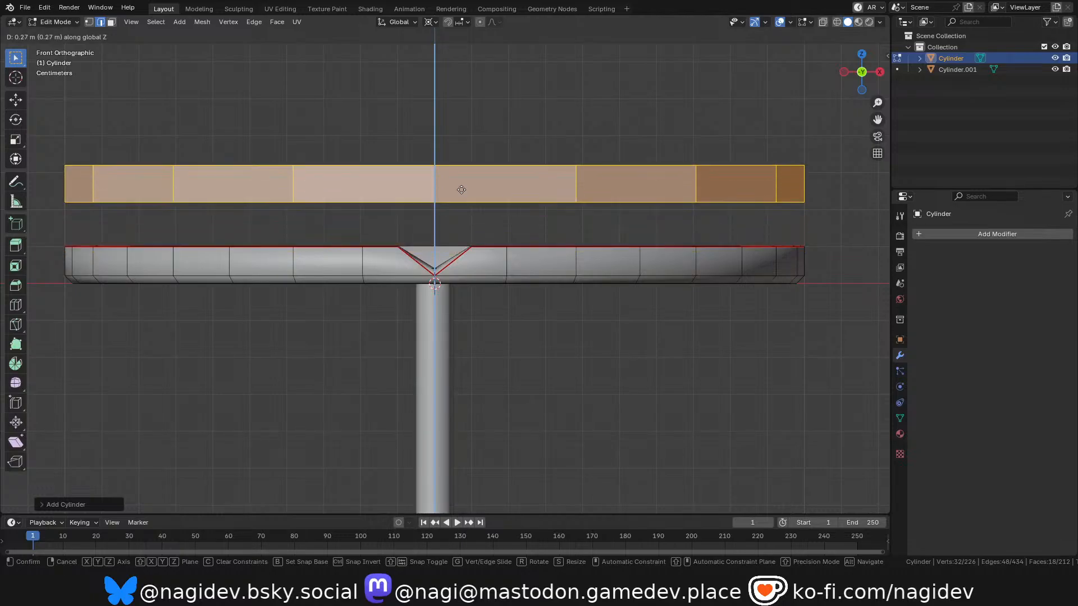
left_click(462, 198)
scroll(457, 202, "down", 1)
scroll(443, 212, "up", 3)
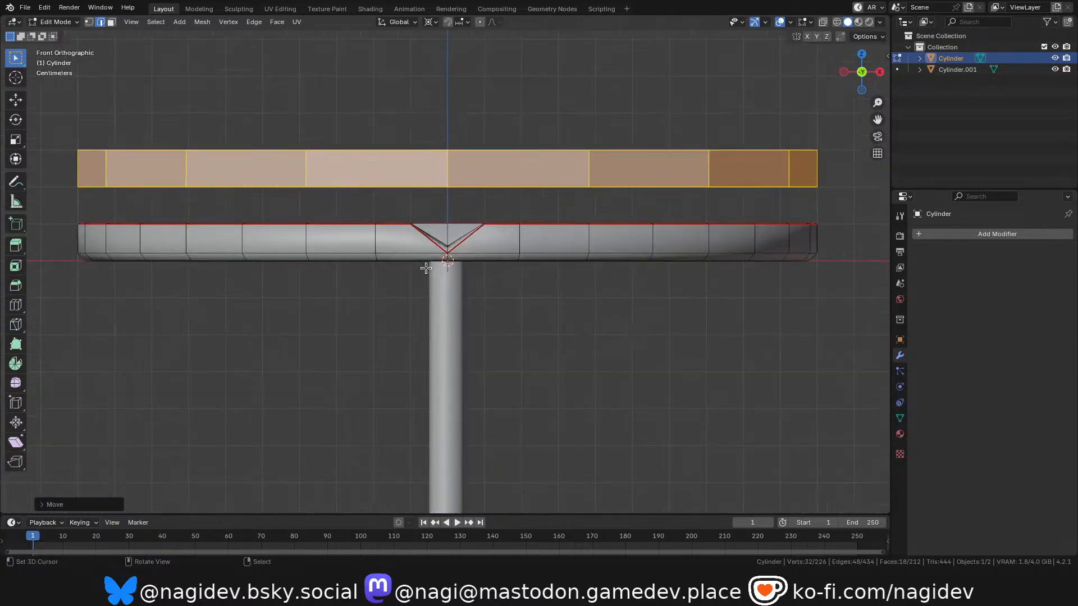
Inset the new cylinder's top face by about 0.014 m to form a thin rim.
left_click_drag(870, 71, 586, 193)
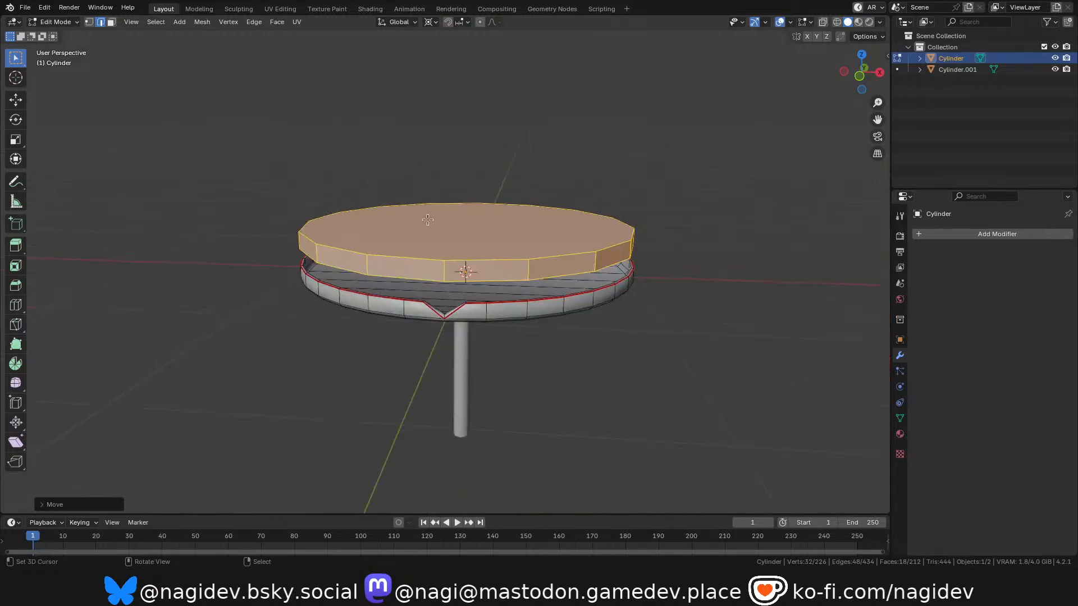
key("KP_Decimal")
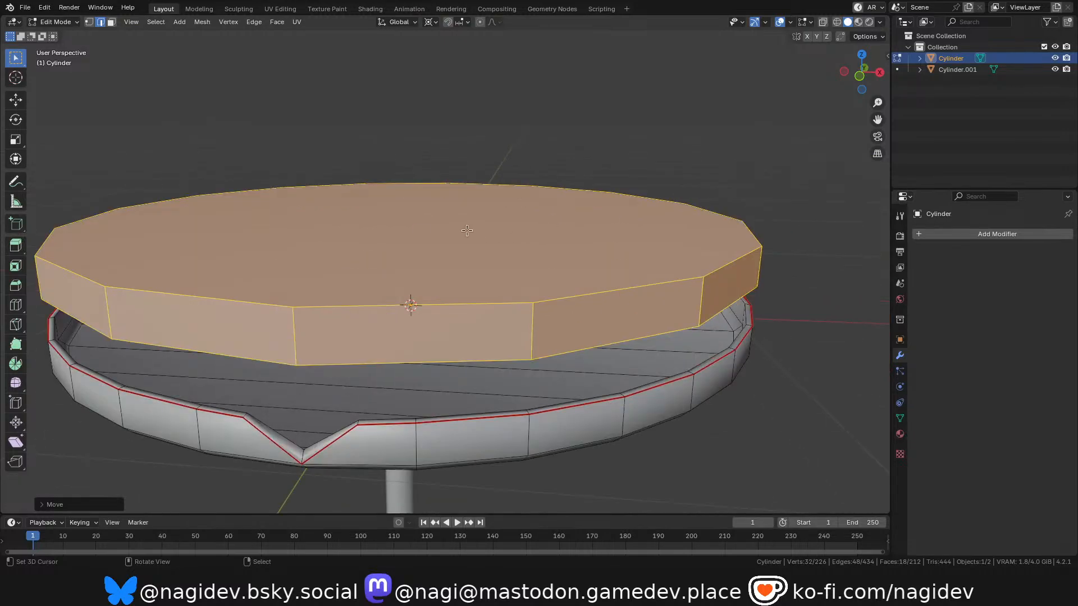
key("3")
left_click(420, 232)
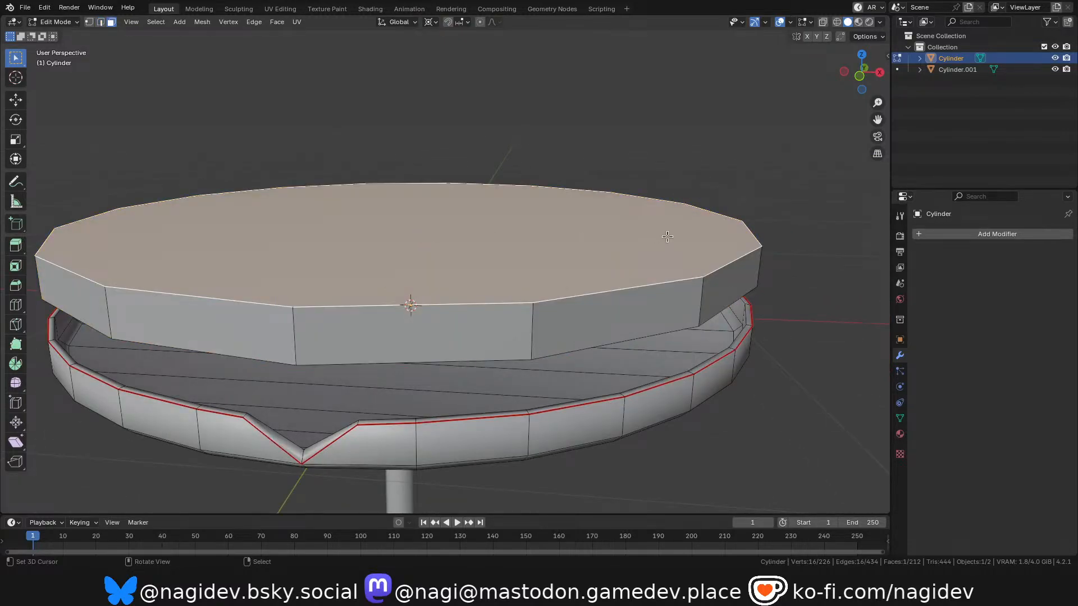
key("i")
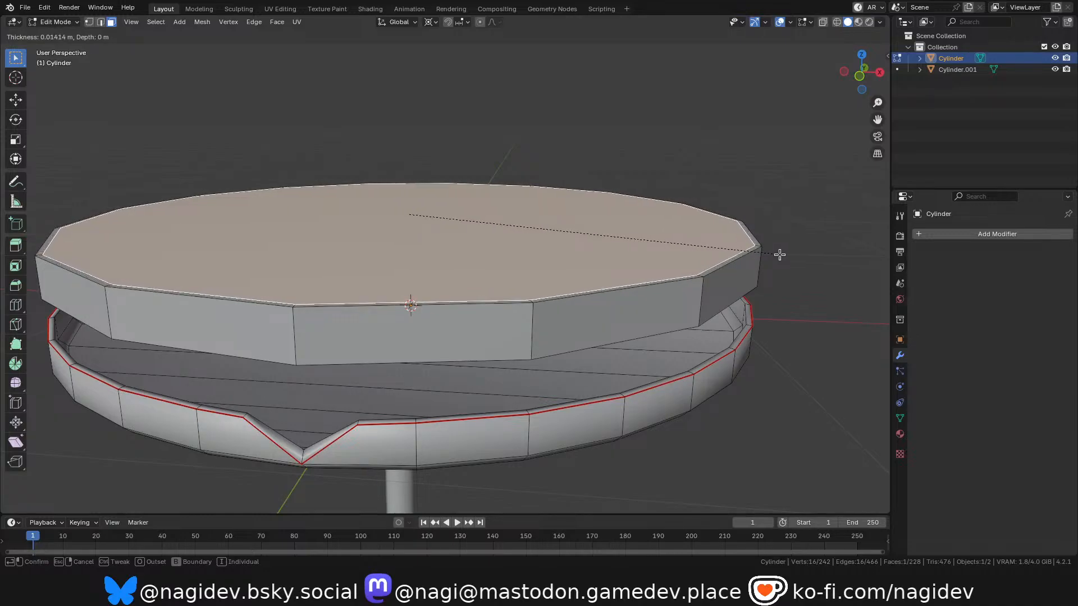
left_click(779, 255)
Try to recess the cylinder's inset top face by extruding it freely downward about 0.086 m.
key("g")
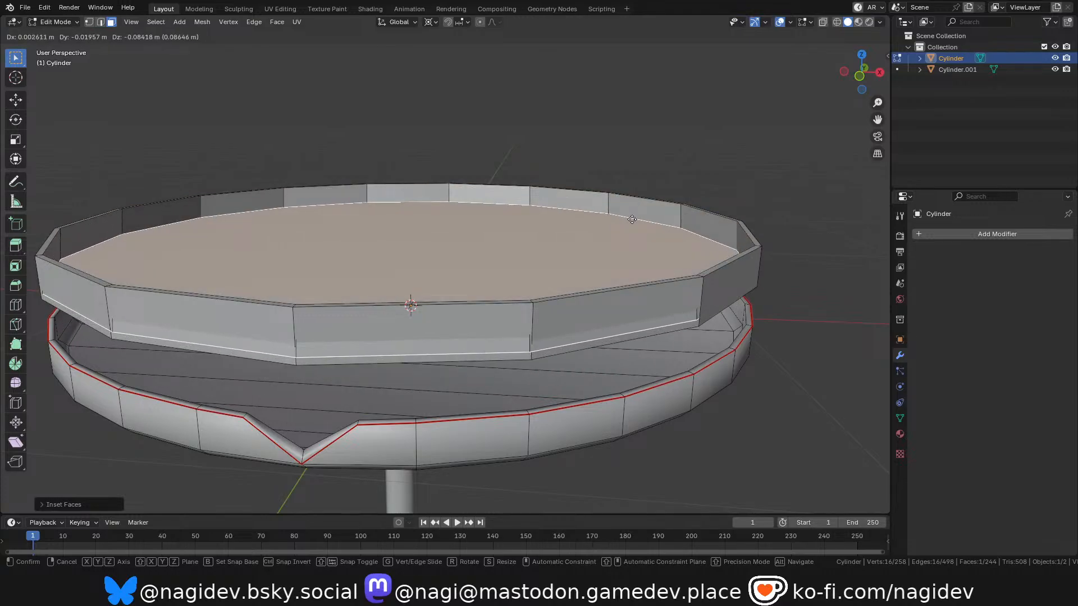
left_click(633, 219)
scroll(621, 178, "down", 3)
scroll(589, 216, "up", 6)
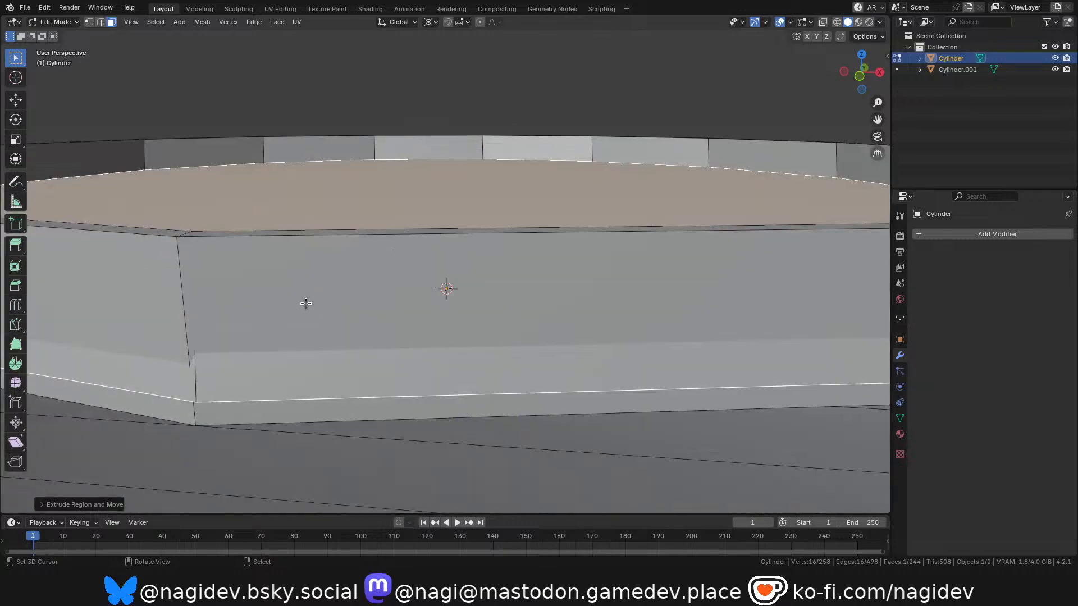
scroll(360, 256, "down", 5)
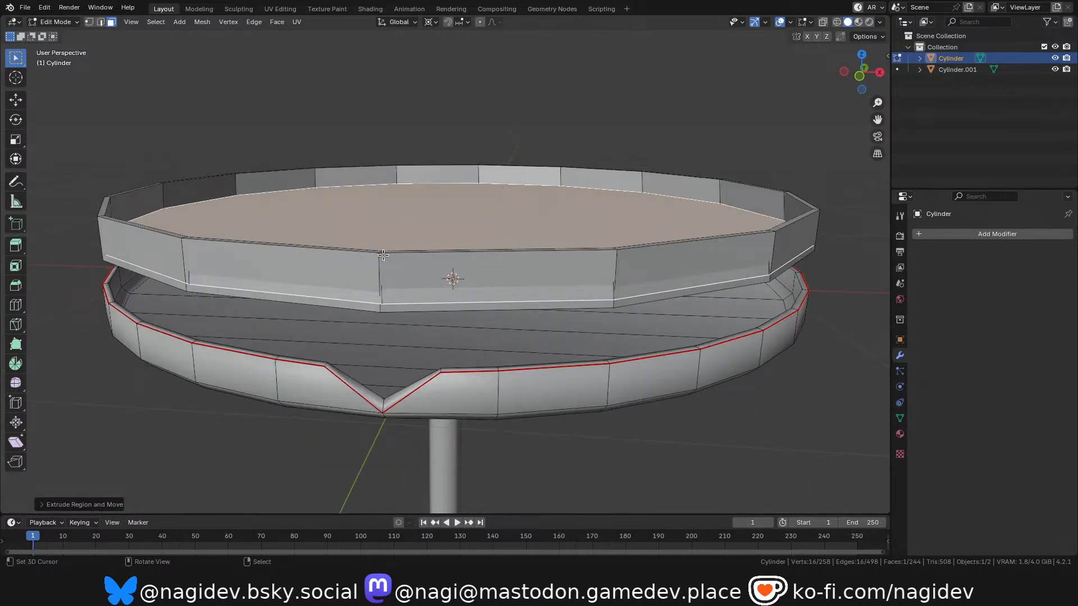
scroll(381, 256, "up", 4)
scroll(380, 333, "down", 5)
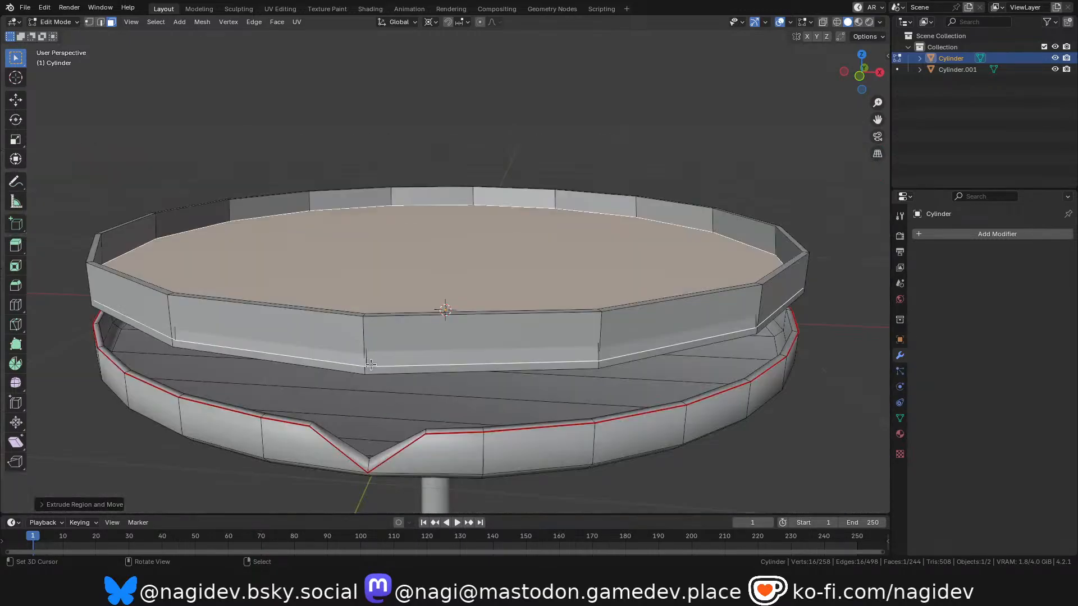
left_click_drag(861, 72, 887, 73)
key("ctrl+z")
Extrude the inset top face straight down along its normal to hollow the cylinder into a shallow dish.
scroll(578, 289, "down", 2)
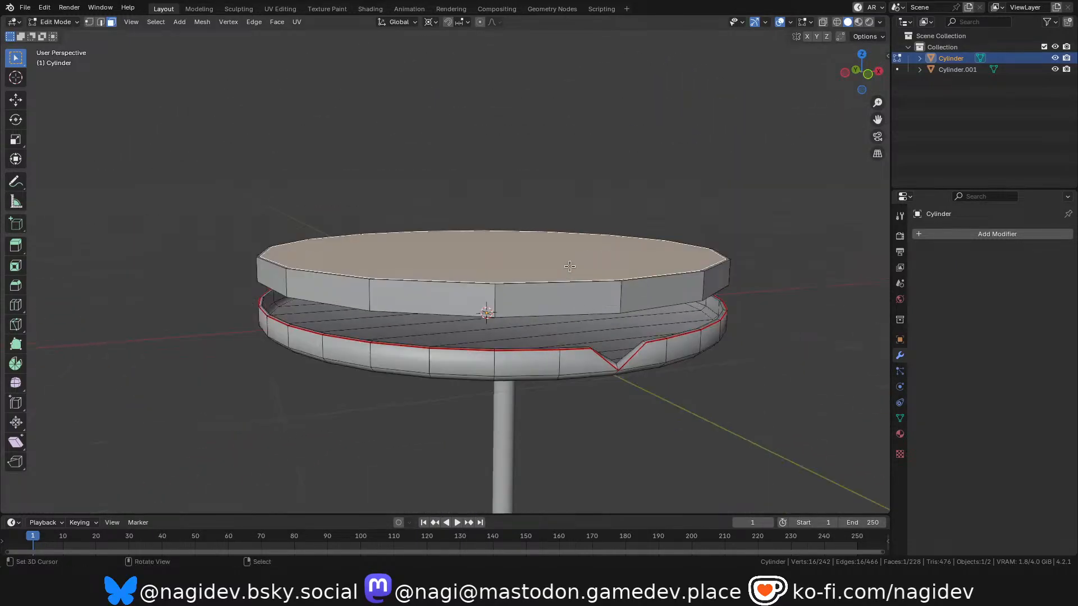
scroll(570, 266, "up", 2)
key("e")
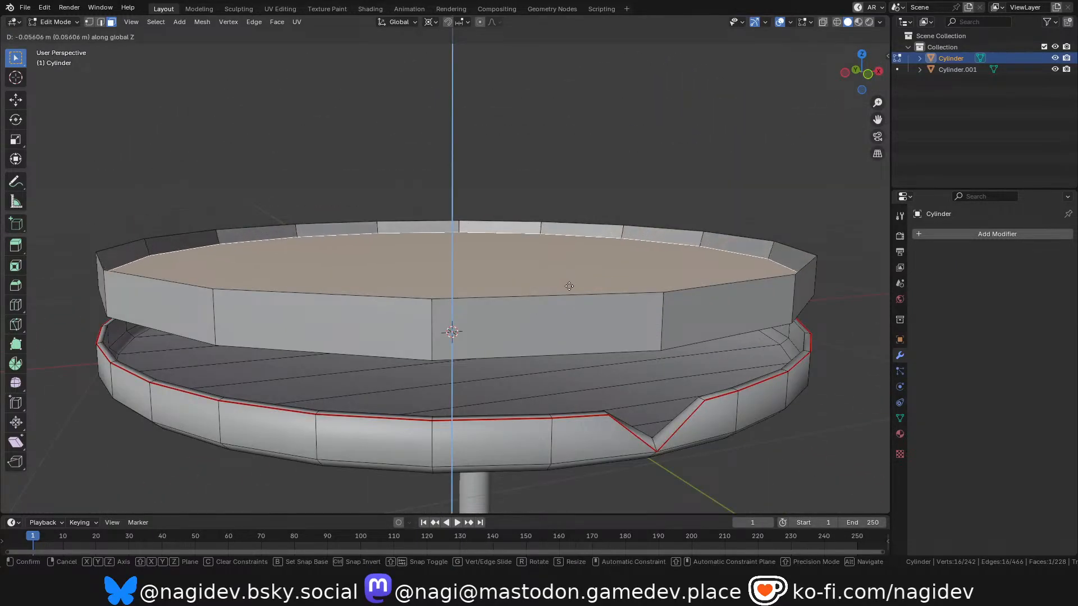
right_click(566, 275)
key("e")
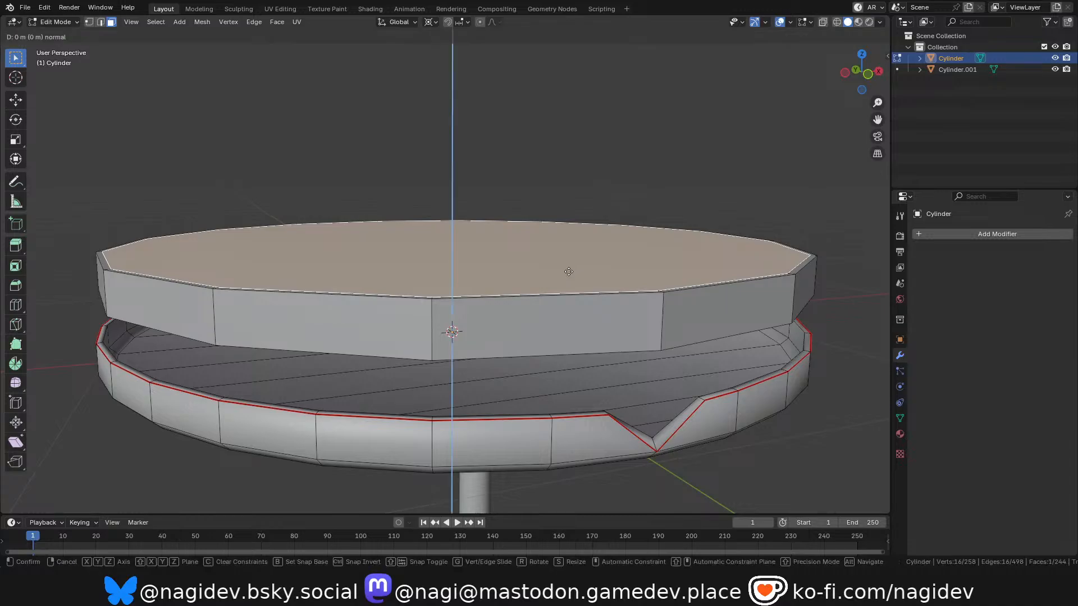
left_click(569, 302)
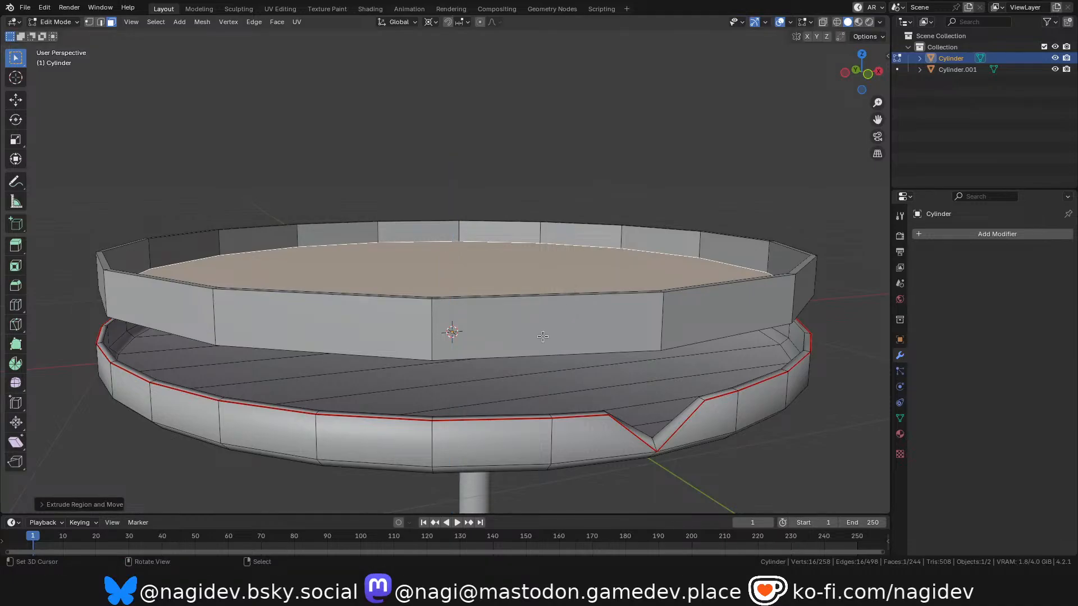
scroll(500, 316, "down", 2)
scroll(607, 347, "up", 2)
scroll(555, 332, "down", 2)
scroll(539, 313, "up", 2)
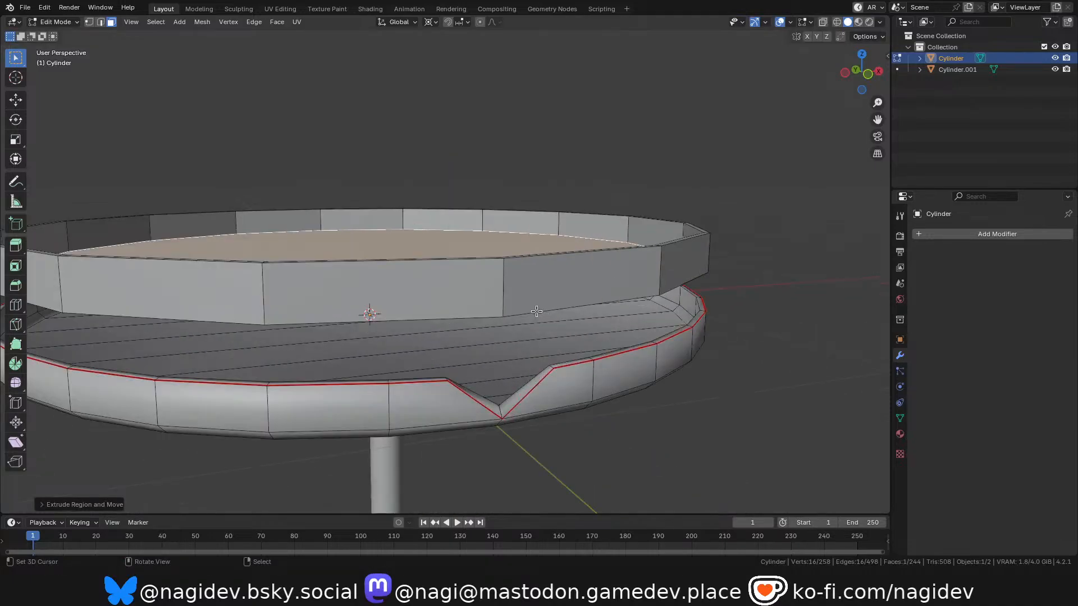
Rip the short rim edge of the upper dish above the leaf's notch, pulling it sideways to open the wall.
left_click_drag(863, 72, 856, 84)
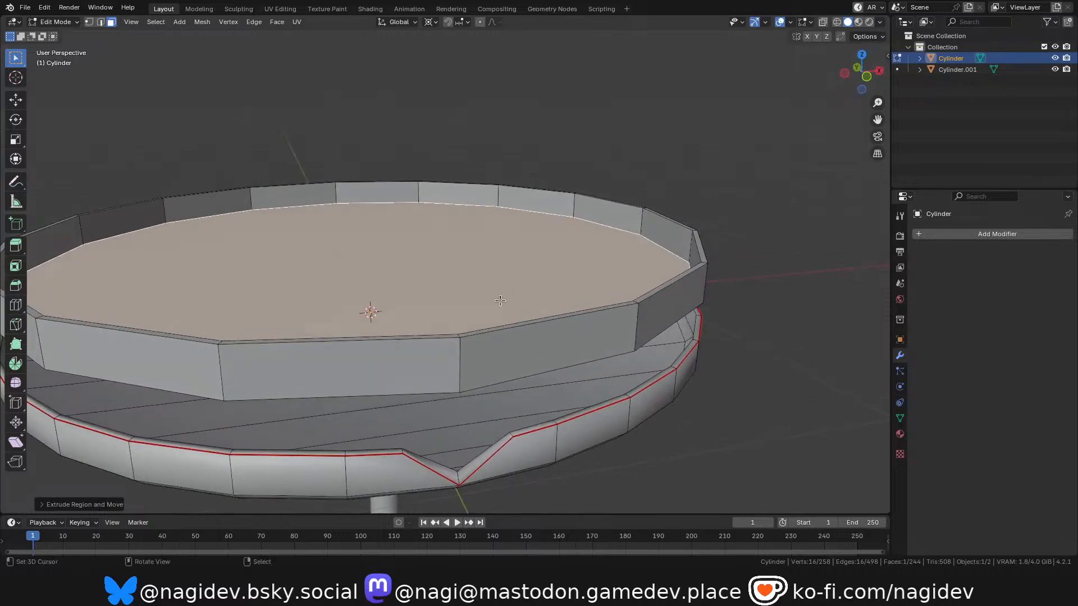
key("2")
scroll(470, 343, "up", 3)
scroll(563, 326, "down", 2)
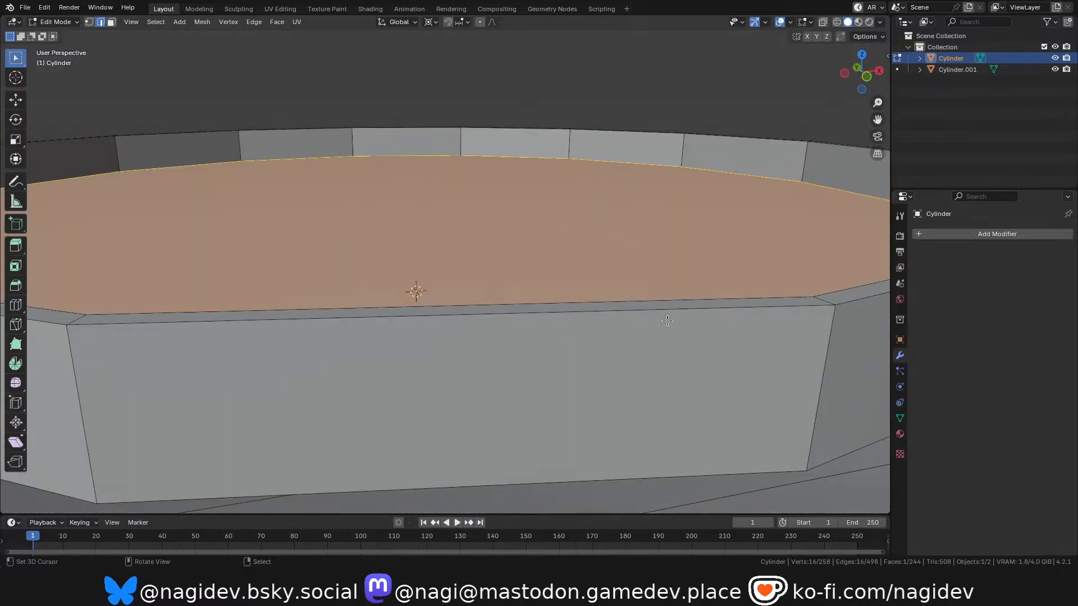
left_click(817, 300)
scroll(730, 298, "down", 3)
scroll(539, 297, "up", 4)
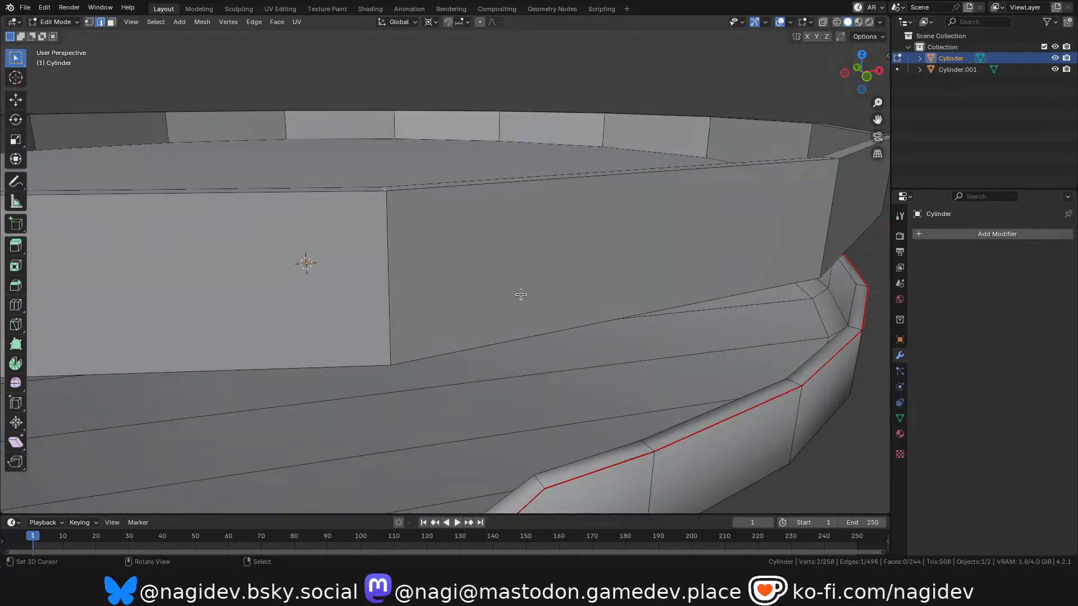
key("v")
left_click(539, 298)
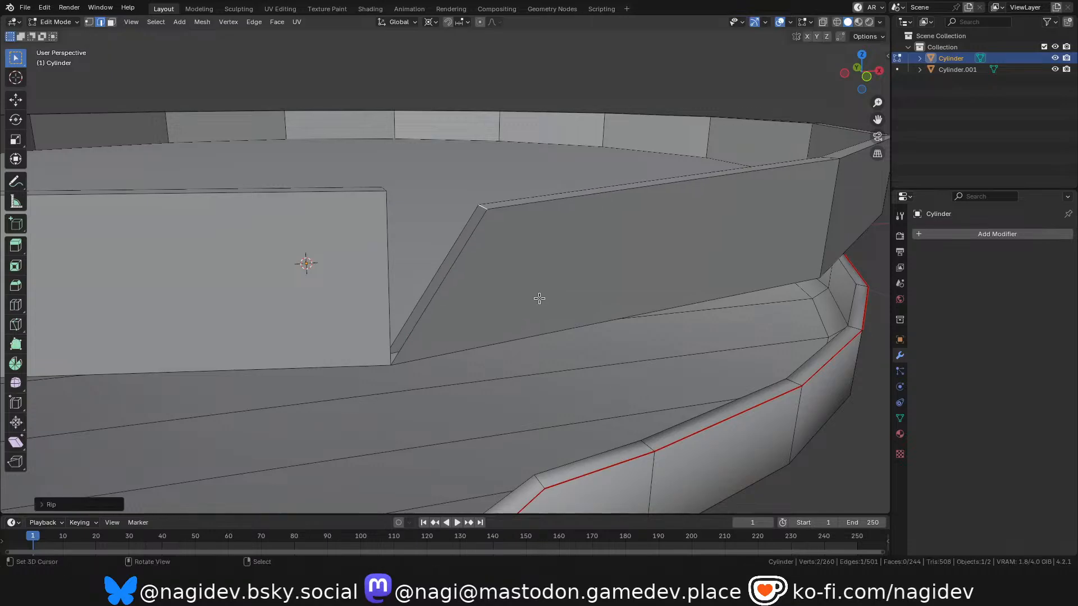
Fill the open ends of the ripped dish wall with faces on both sides of the gap.
key("f")
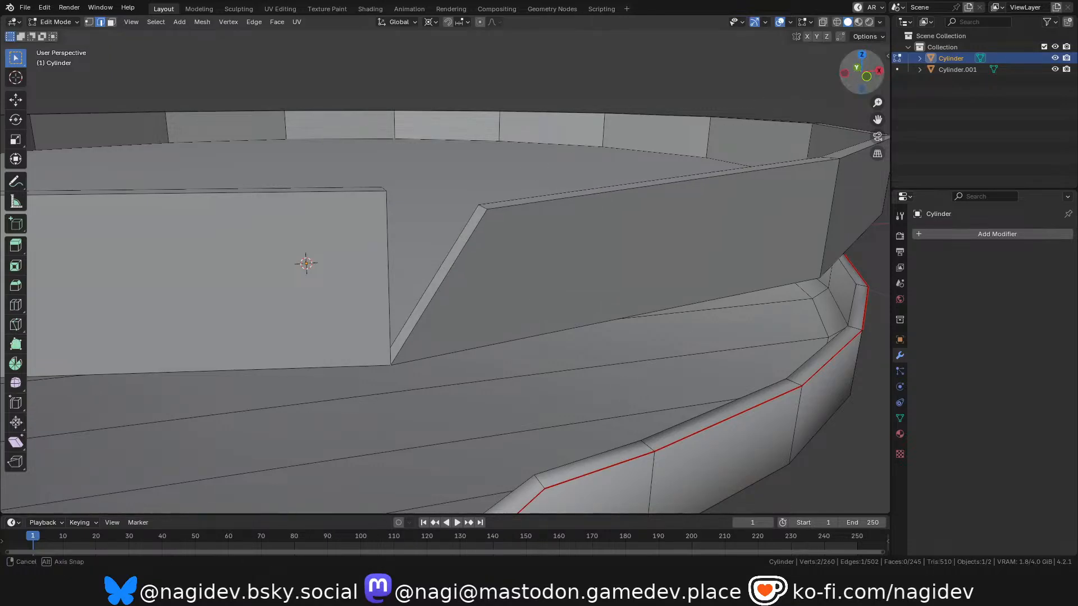
left_click_drag(847, 79, 865, 76)
scroll(561, 238, "down", 3)
scroll(512, 229, "up", 3)
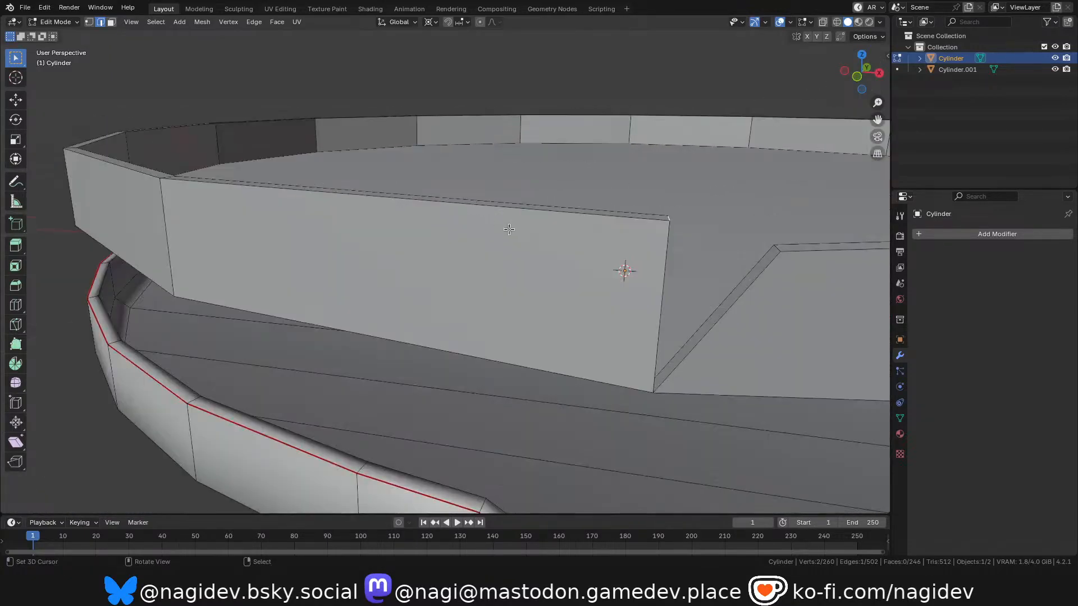
scroll(604, 234, "down", 3)
scroll(519, 238, "up", 3)
Undo the face fills and the rip in the upper dish's rim.
key("ctrl+z")
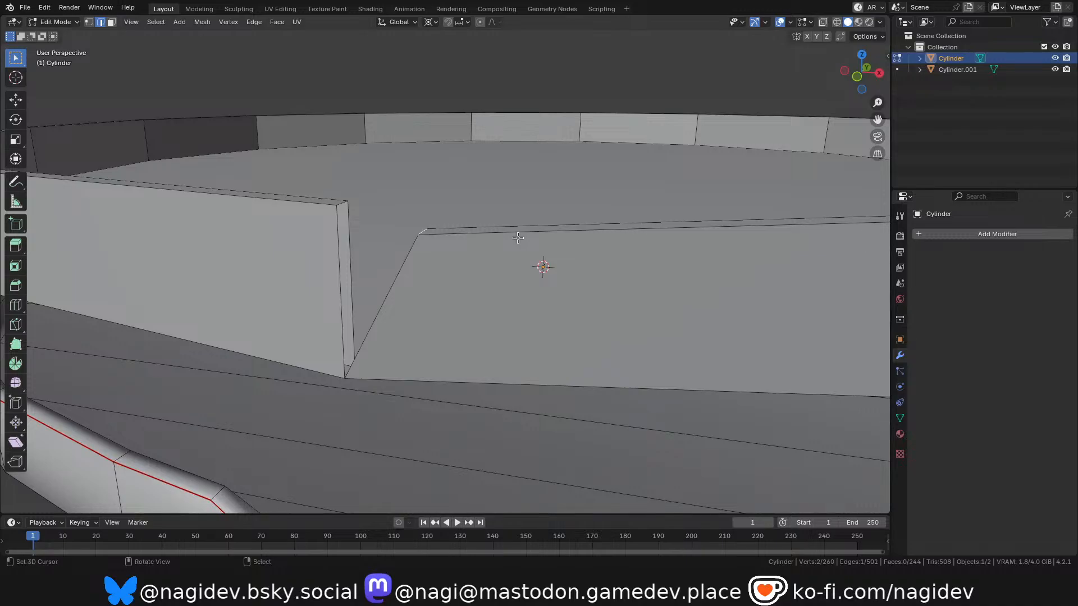
key("ctrl+z")
scroll(542, 263, "down", 4)
scroll(542, 261, "up", 4)
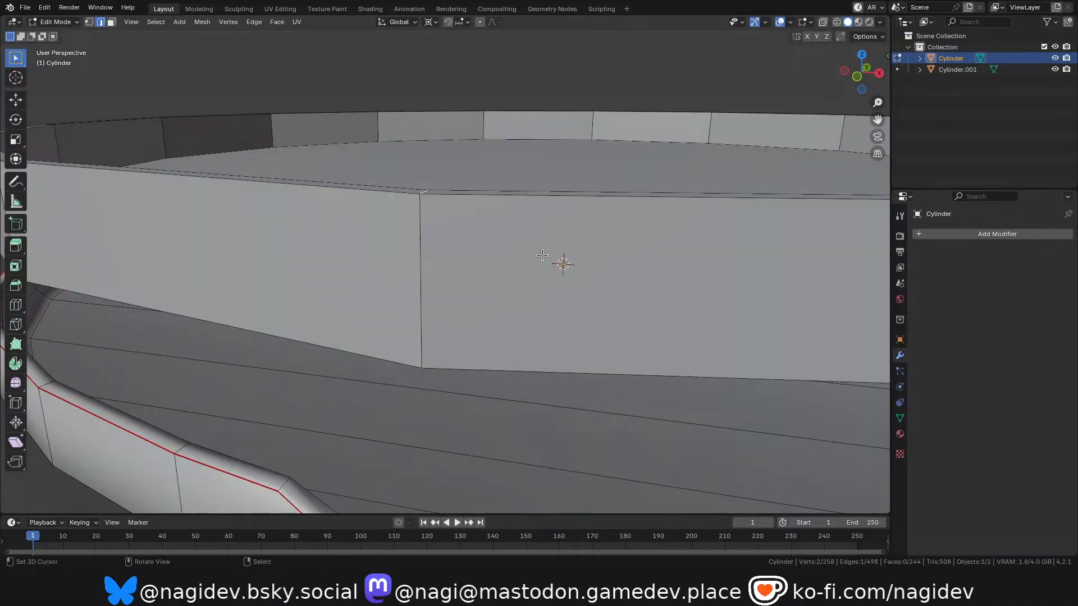
scroll(542, 256, "down", 4)
scroll(545, 279, "up", 4)
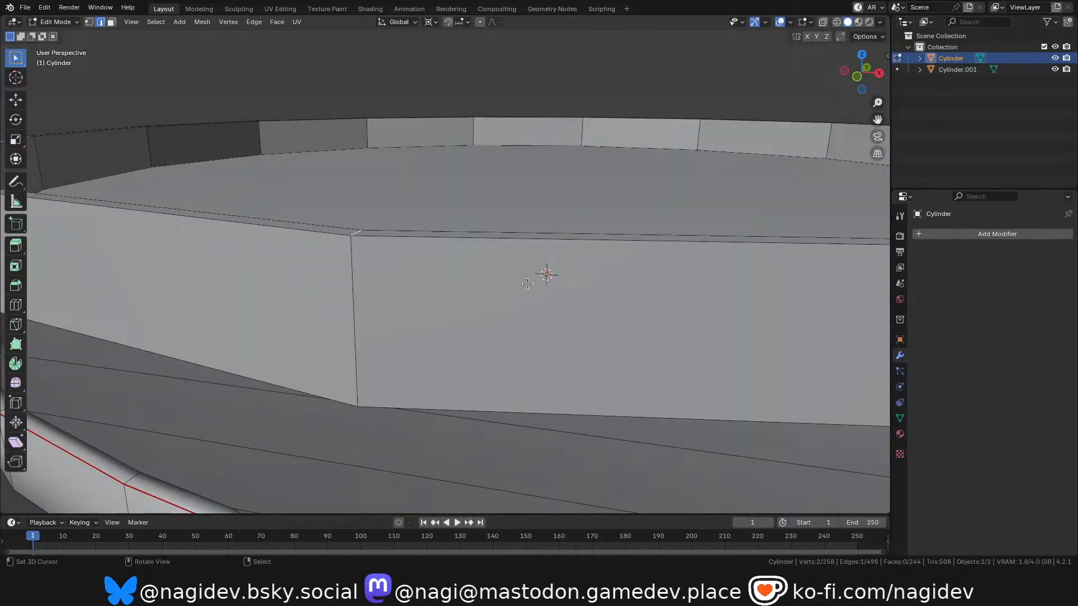
Rip the rim edge again by about 0.032 m and move the opposite edge outward about 0.04 m to form a V-notch.
key("v")
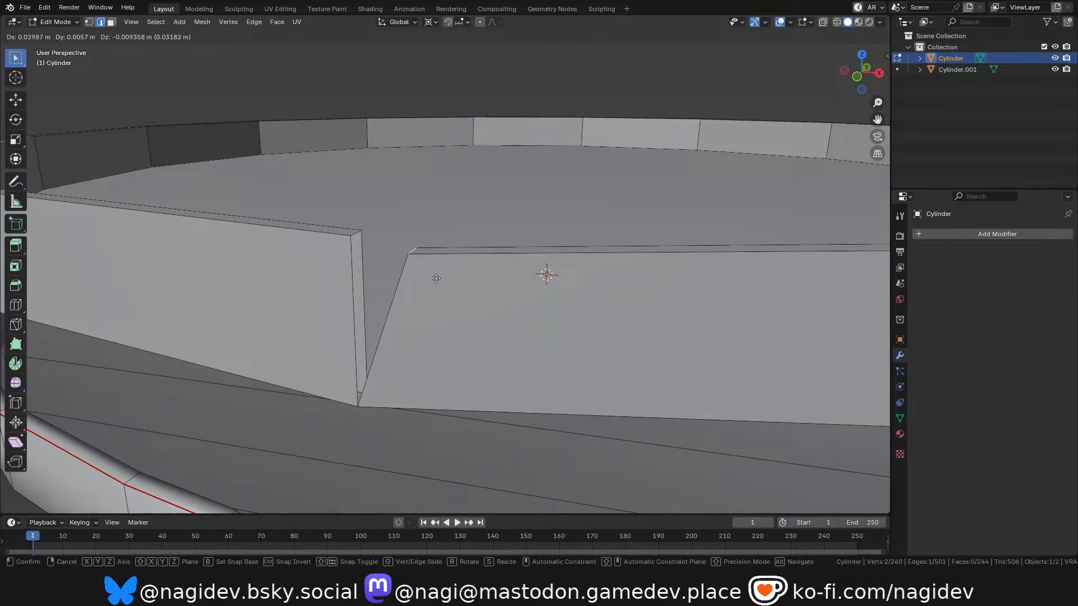
left_click(436, 278)
key("g")
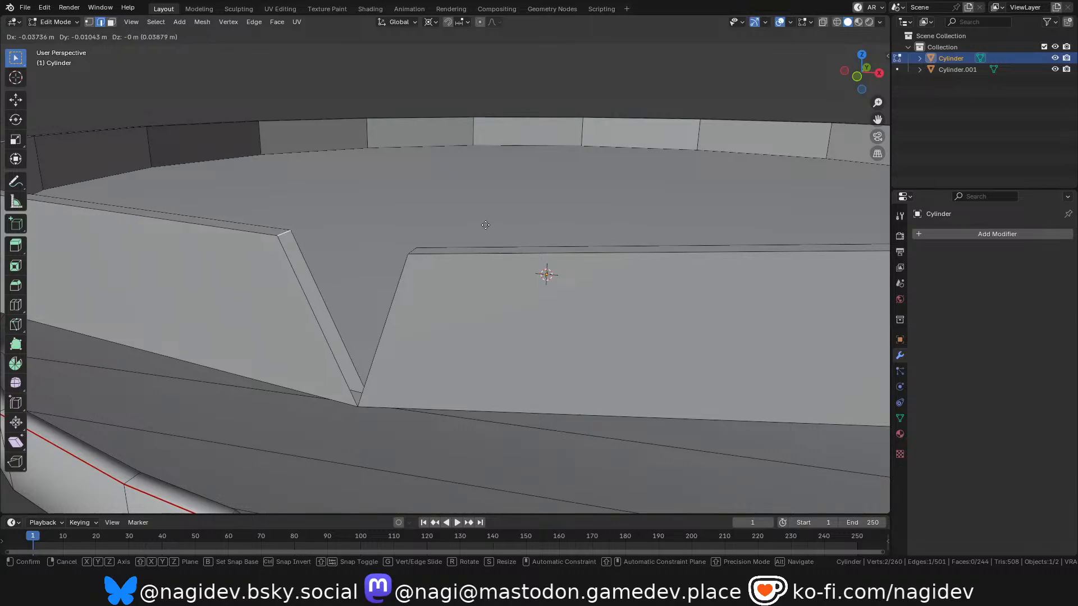
left_click(481, 225)
Move the notch's right rim edge outward, leveling it with the rim top in front view.
right_click(412, 252)
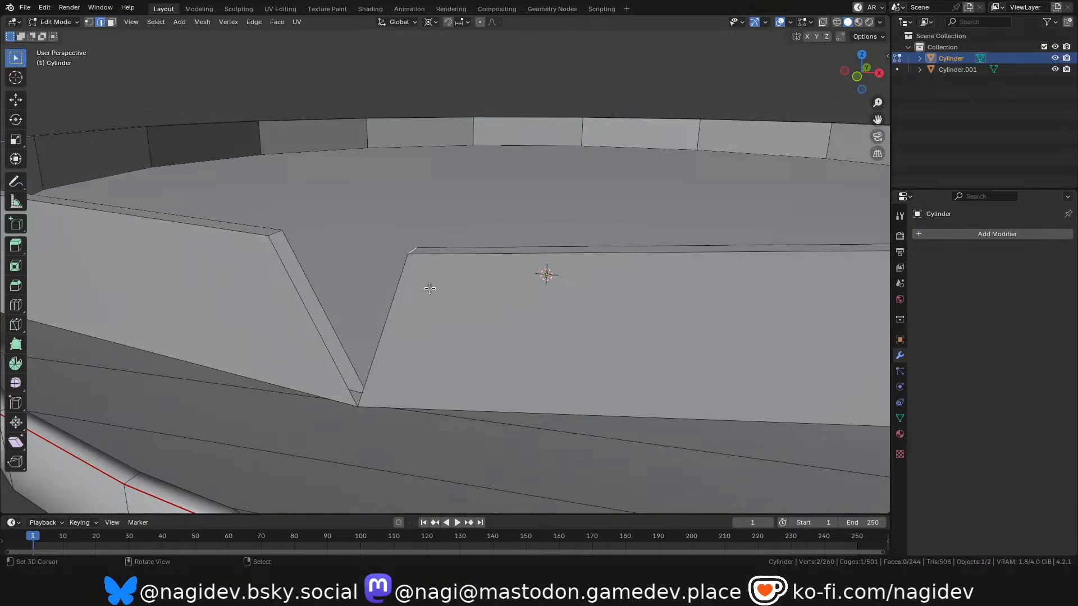
key("g")
left_click(441, 274)
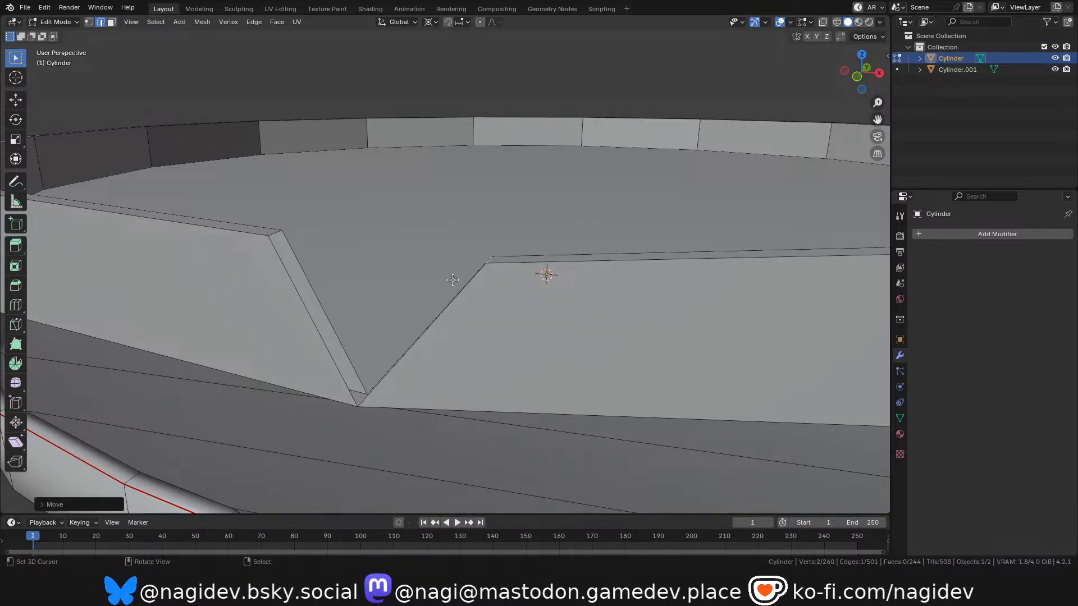
scroll(440, 275, "down", 3)
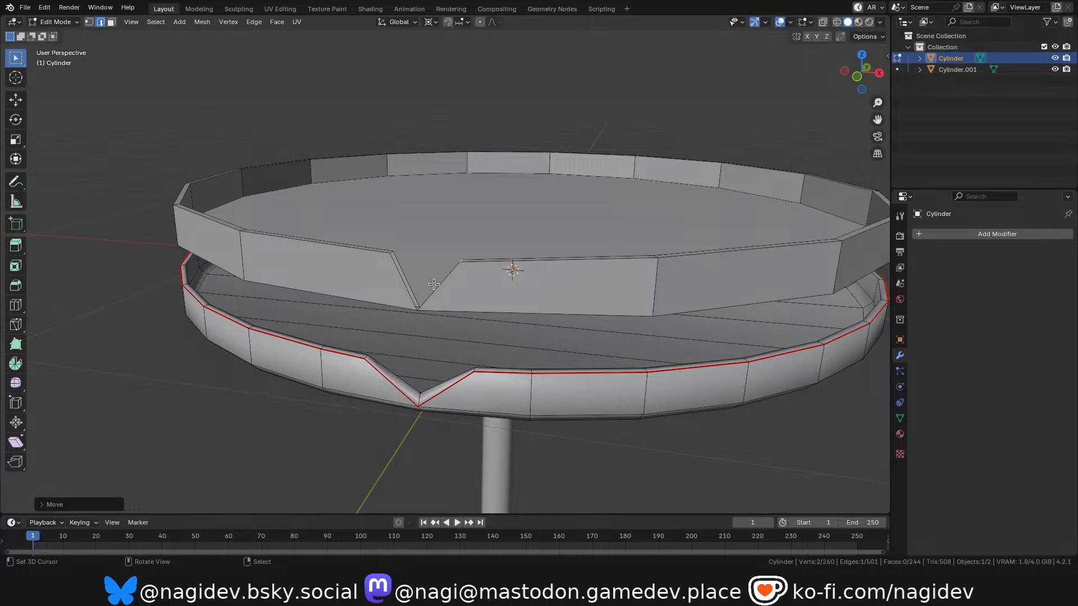
scroll(431, 285, "up", 5)
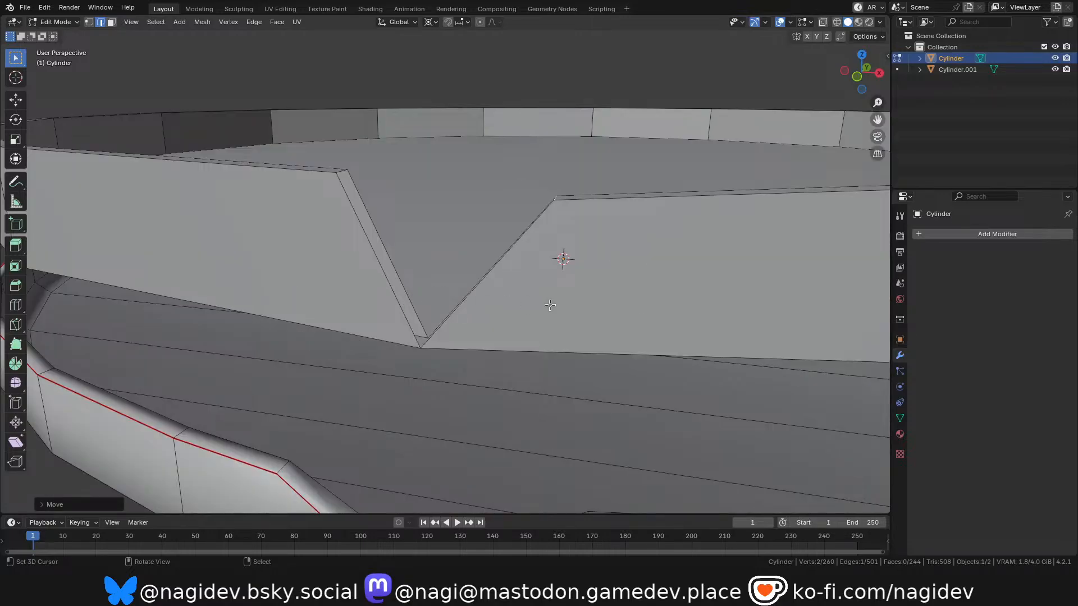
key("KP_1")
scroll(563, 235, "up", 6)
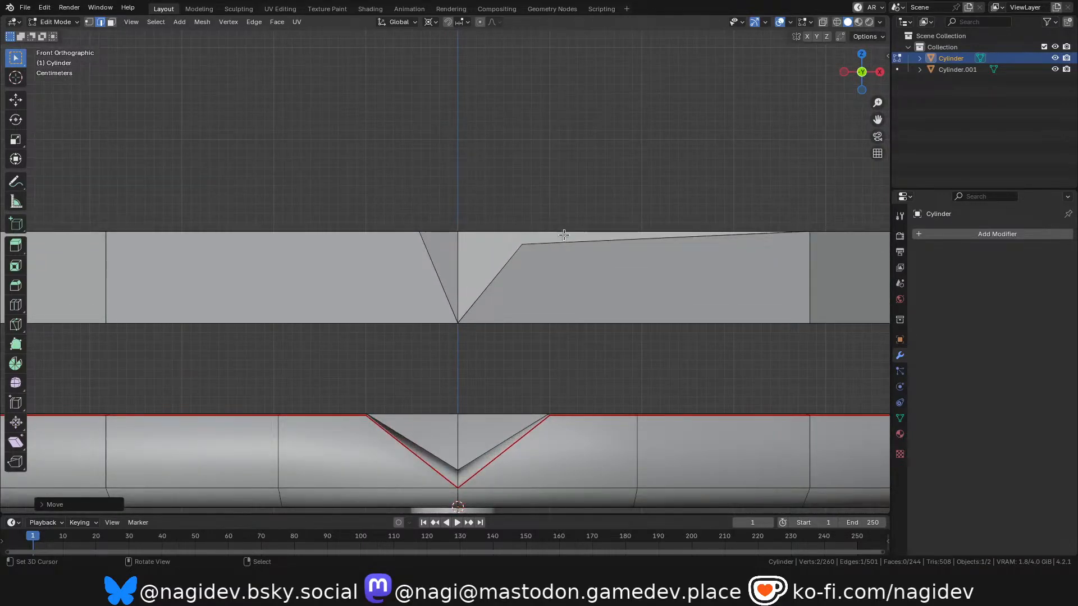
key("g")
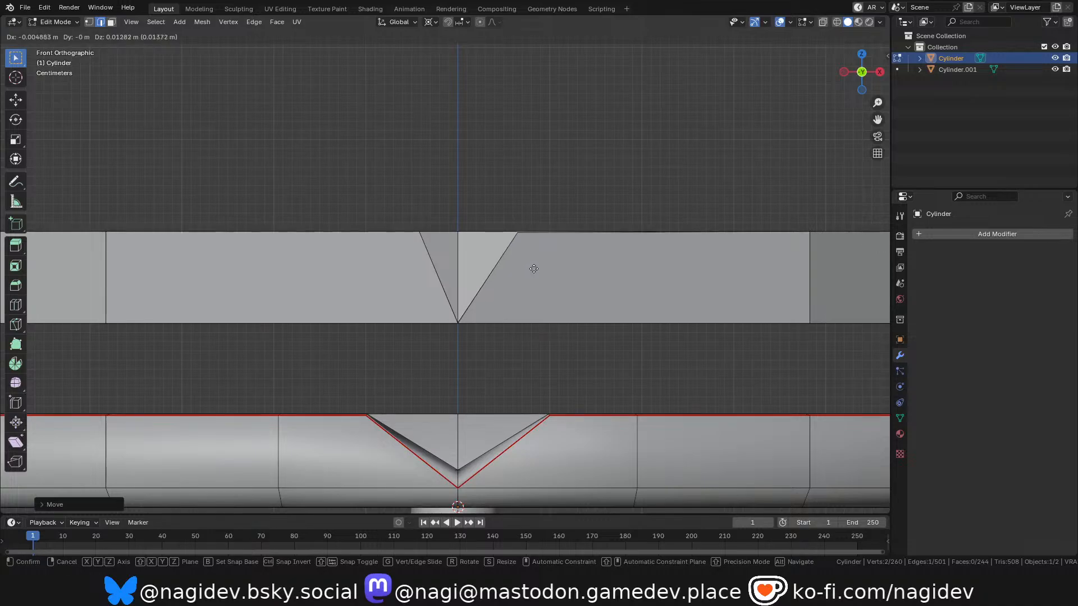
left_click(535, 269)
Move the notch's left rim edge outward about 0.023 m in front view to even out the V shape.
middle_click_drag(534, 269, 576, 237)
scroll(578, 242, "down", 5)
scroll(463, 236, "down", 3)
middle_click_drag(831, 132, 678, 185, "shift")
scroll(432, 207, "up", 4)
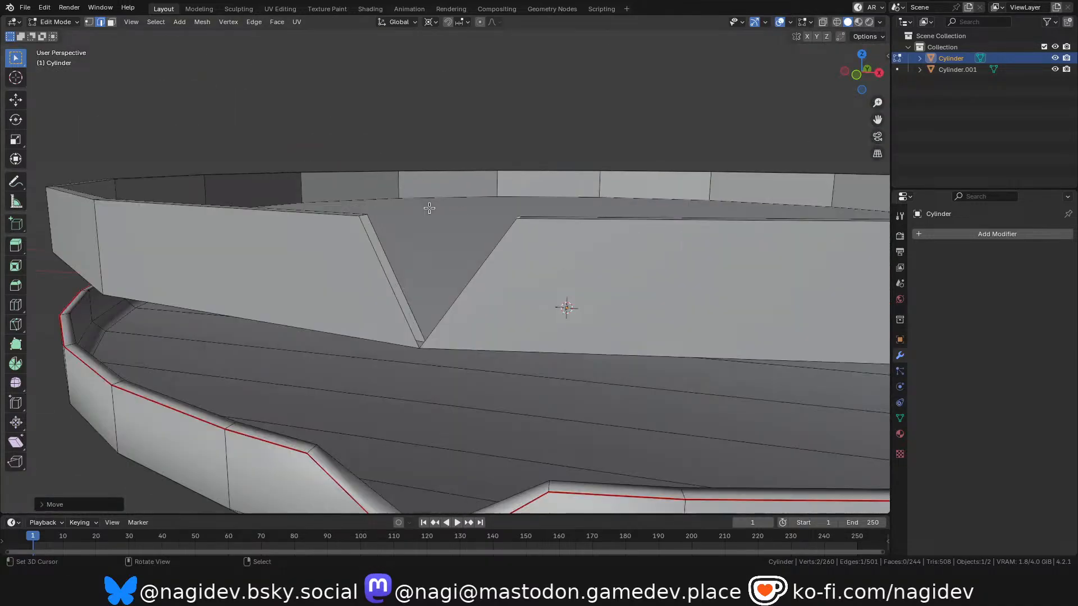
right_click(361, 216)
key("KP_1")
scroll(516, 266, "up", 6)
key("g")
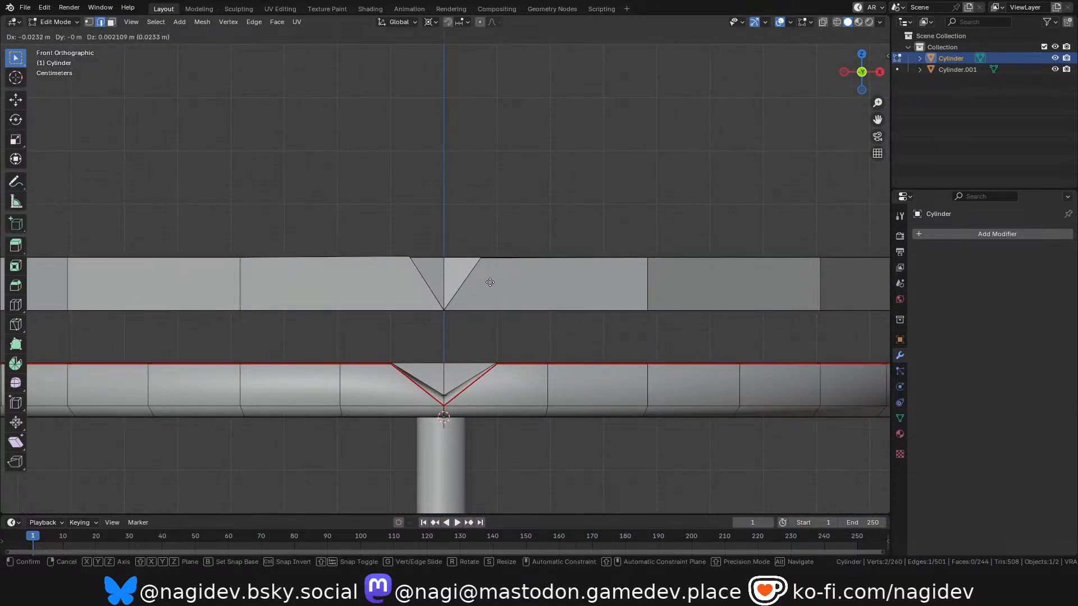
left_click(488, 282)
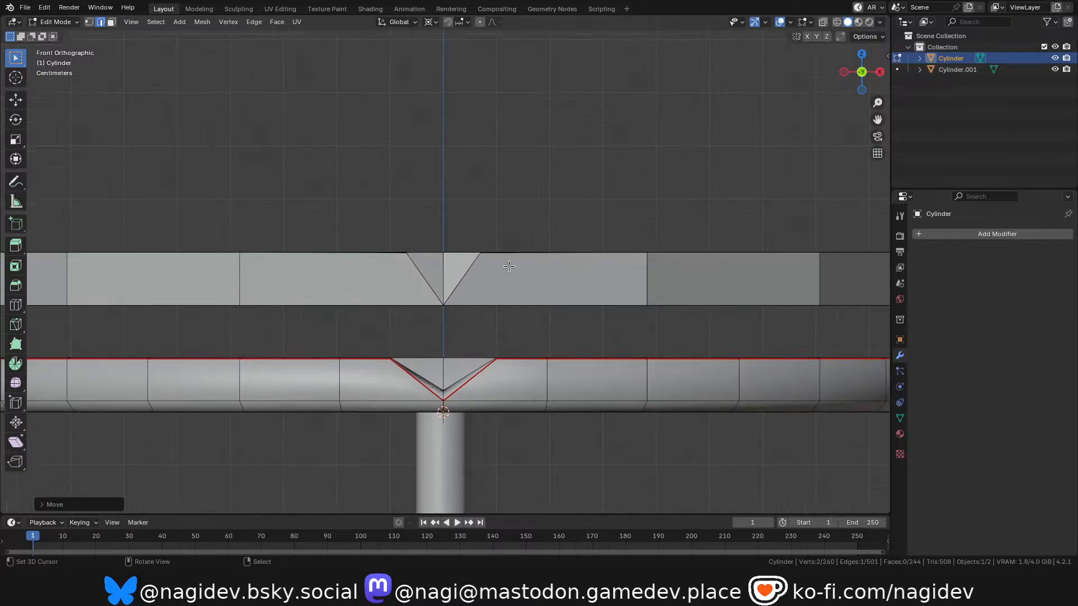
Close the open wall thickness on both slopes of the V-notch with new faces.
middle_click_drag(497, 271, 498, 172)
scroll(498, 172, "down", 6)
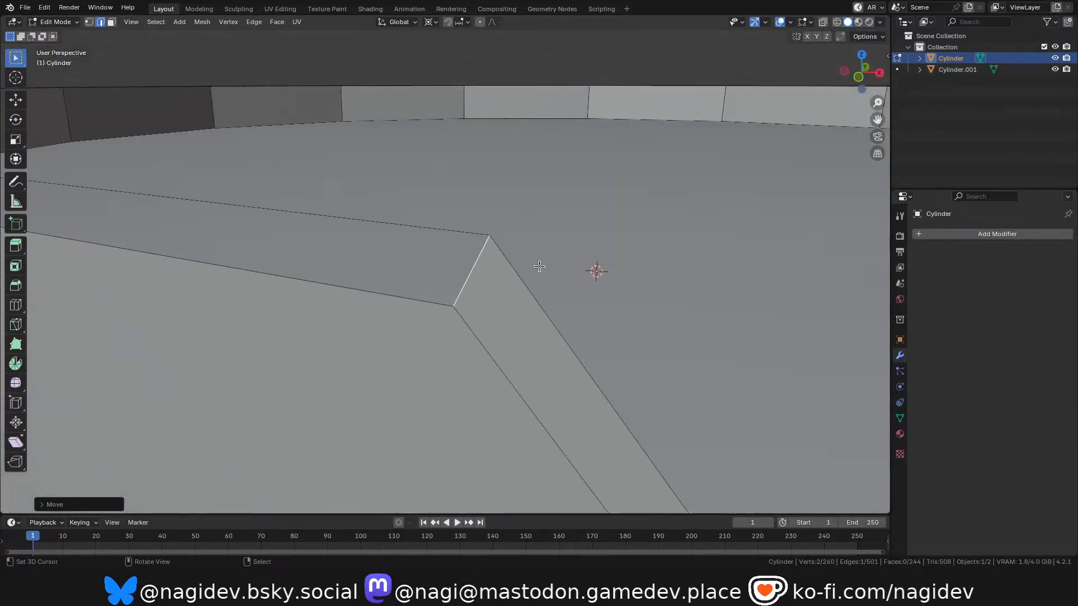
key("f")
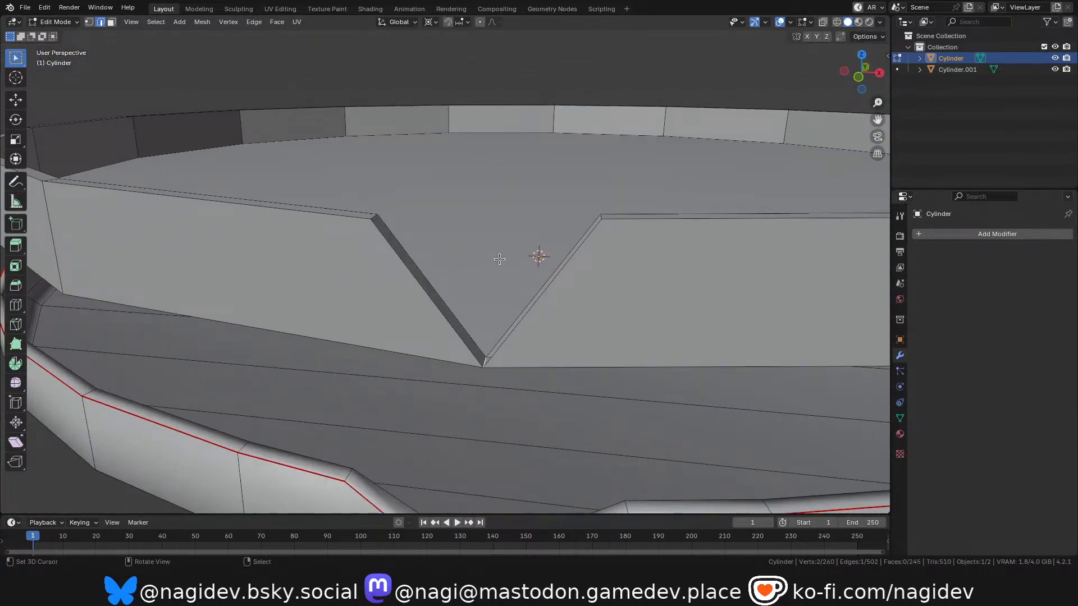
left_click_drag(861, 73, 888, 78)
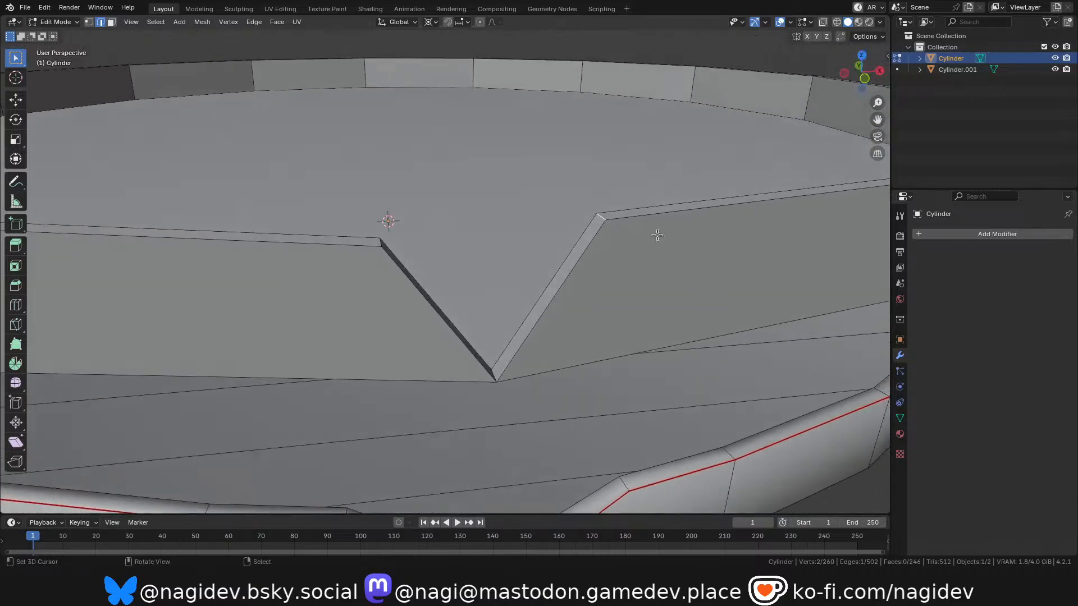
scroll(664, 229, "down", 5)
scroll(646, 230, "up", 2)
middle_click_drag(559, 293, 585, 191)
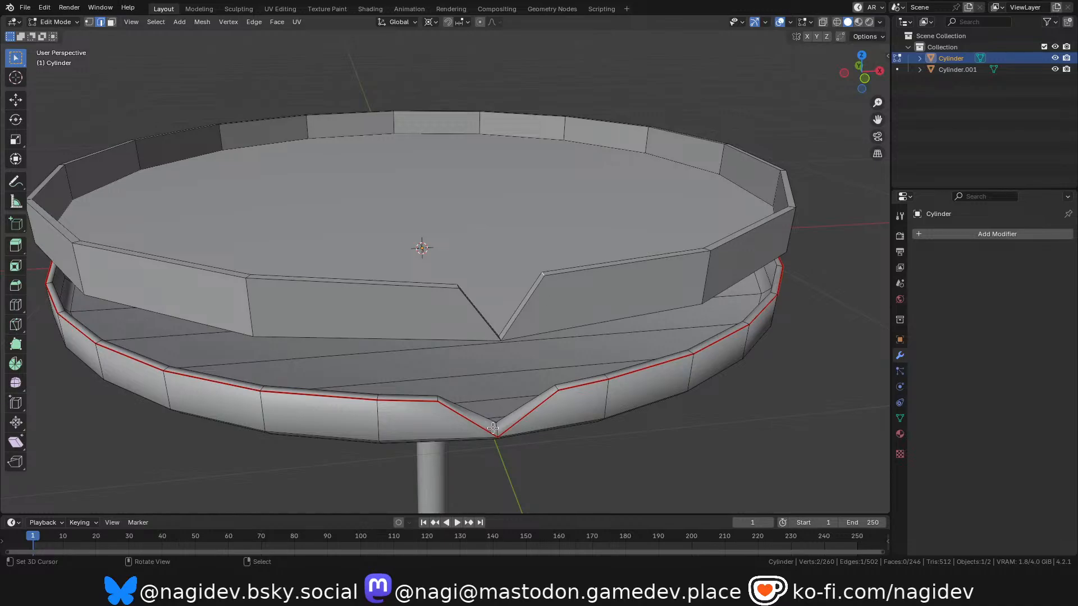
Undo the notch's face fills, edge moves and rip to restore the unbroken dish rim.
key("ctrl+z")
key("ctrl+z")
key("ctrl+z")
key("ctrl+z")
key("ctrl+z")
key("ctrl+z")
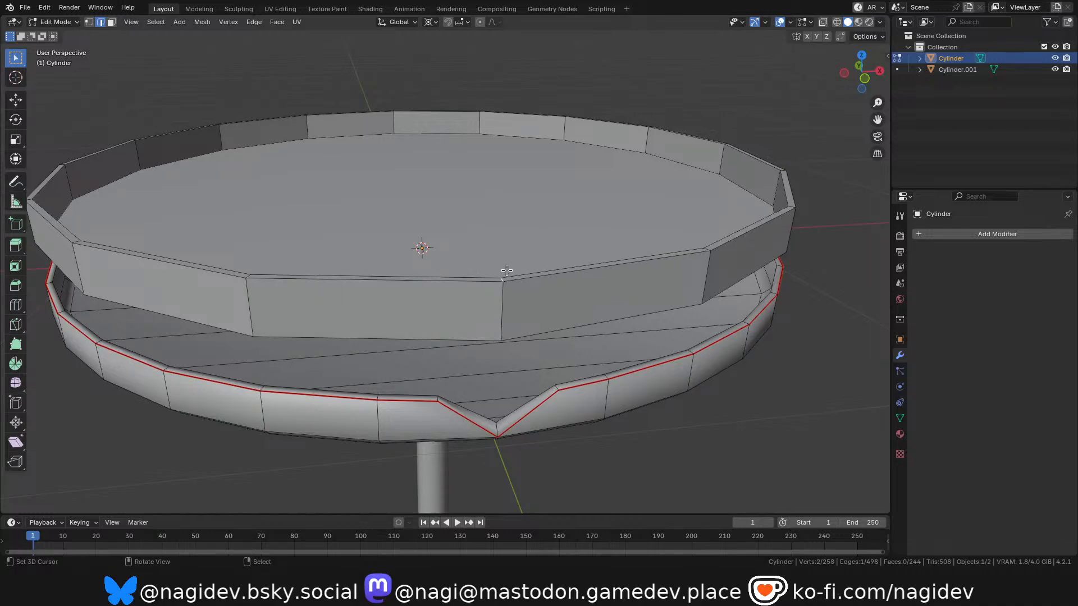
Bevel the edge loop around the upper dish's inner floor by about 0.014 m with one segment.
left_click(600, 145, "alt")
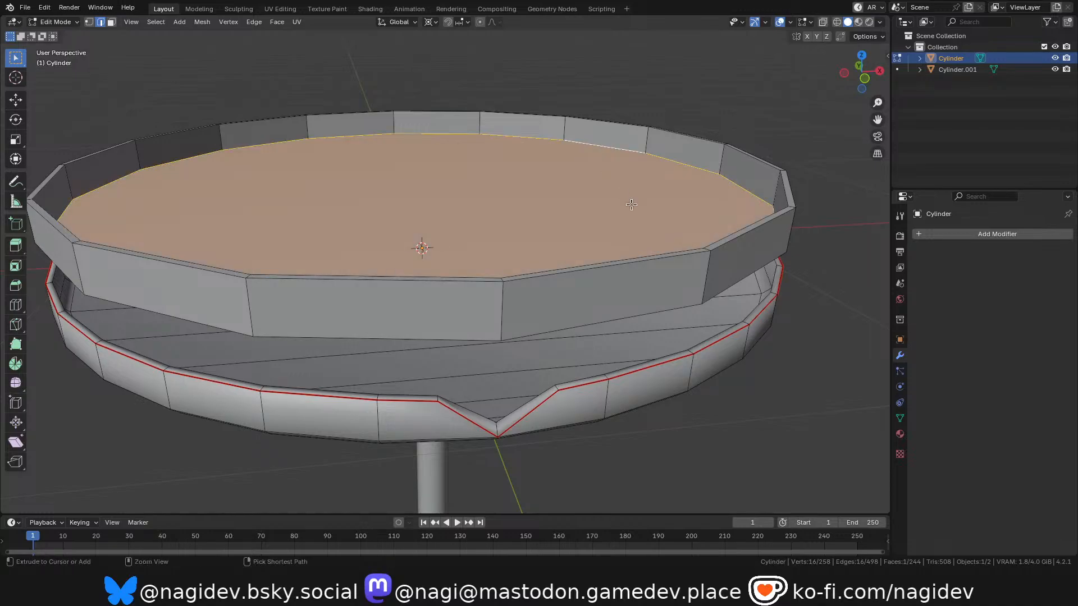
key("ctrl+b")
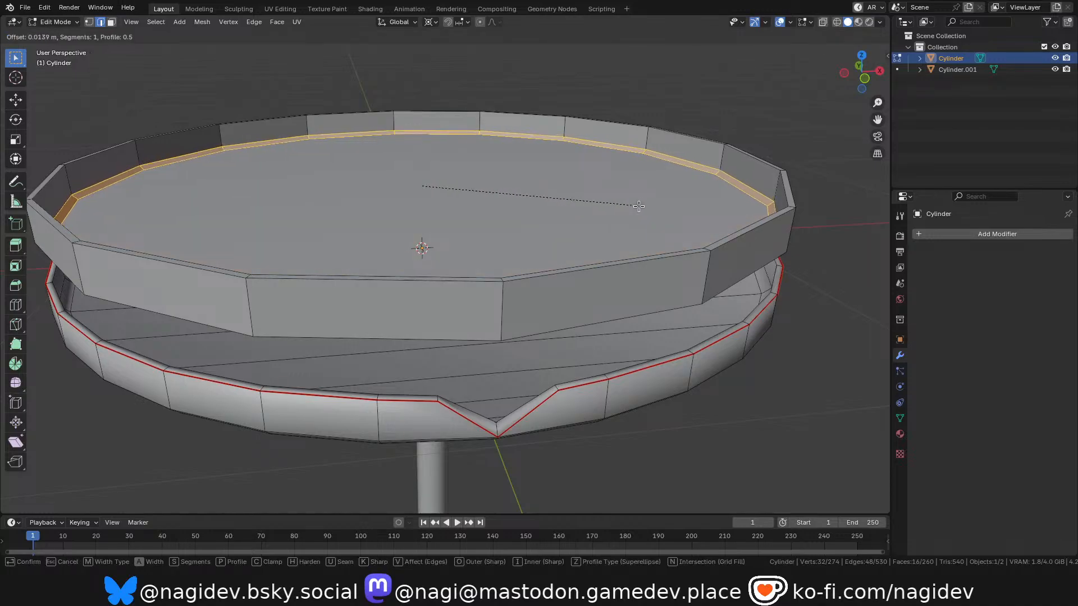
left_click(640, 206)
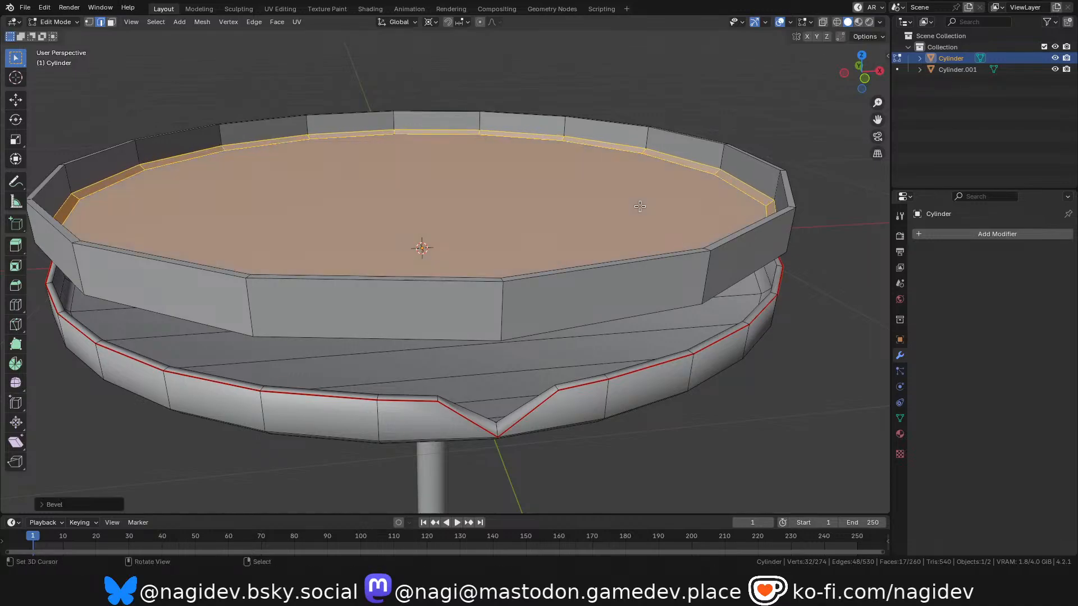
Rip the short rim edge above the leaf's notch about 0.033 m toward negative X in front view, moving it about 0.03 m farther.
middle_click_drag(508, 277, 501, 279)
left_click(502, 279)
right_click(501, 283)
key("grave")
left_click(482, 227)
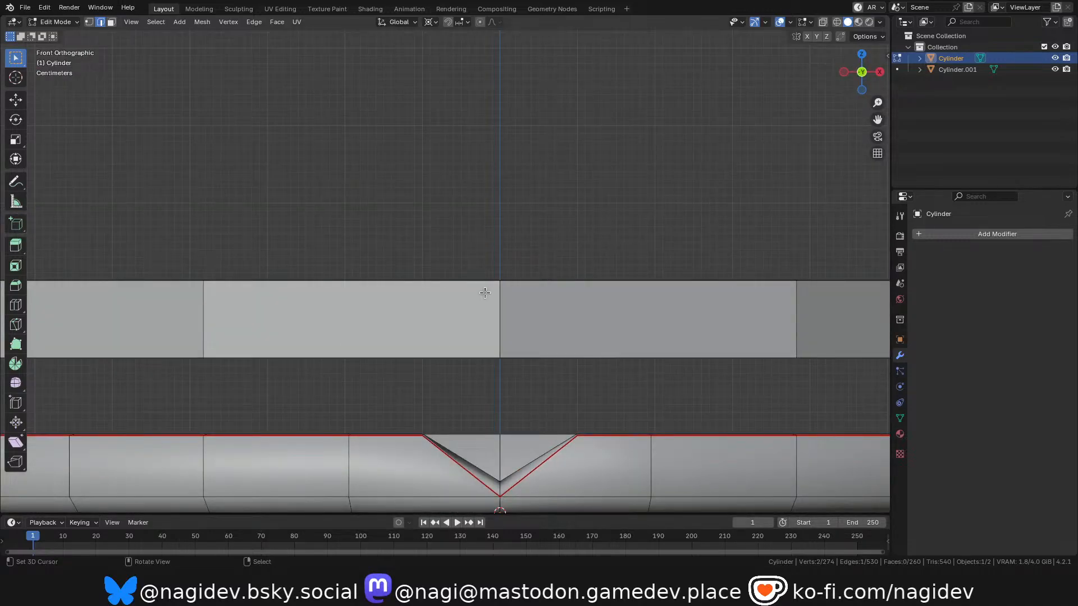
key("v")
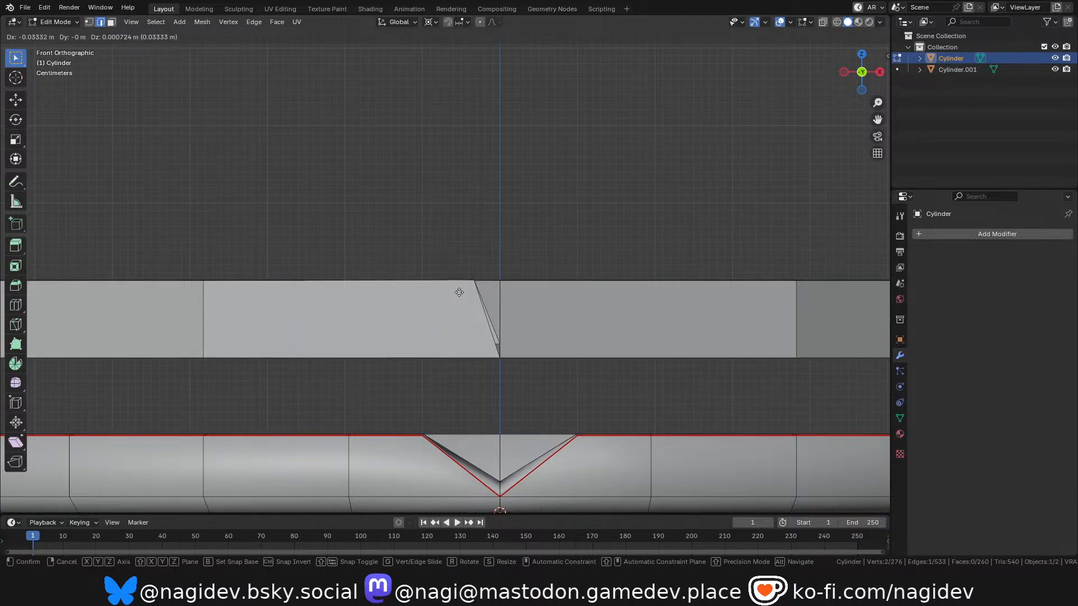
left_click(459, 292)
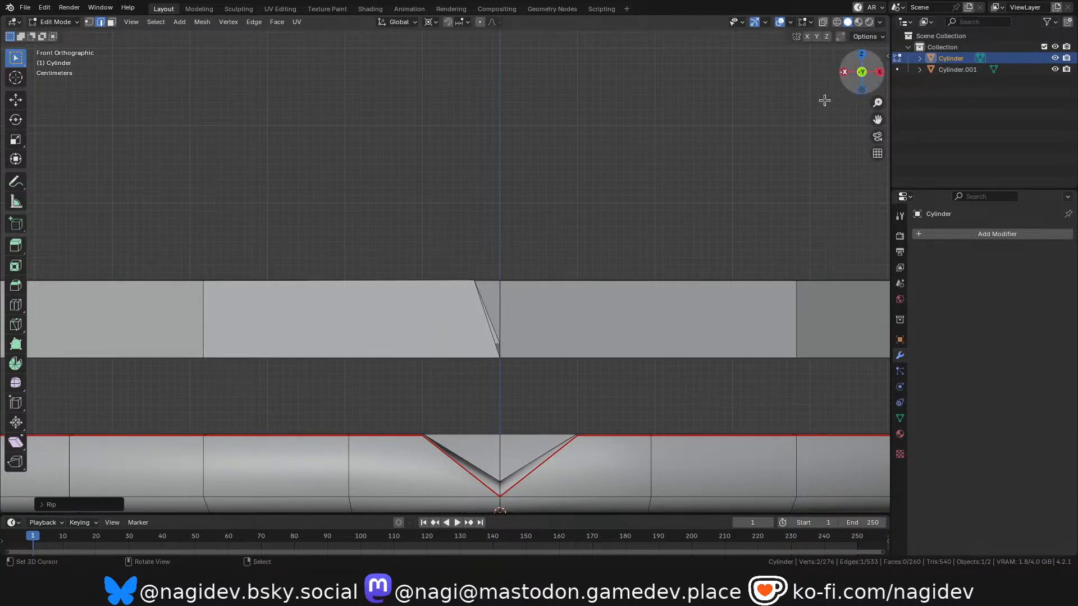
key("g")
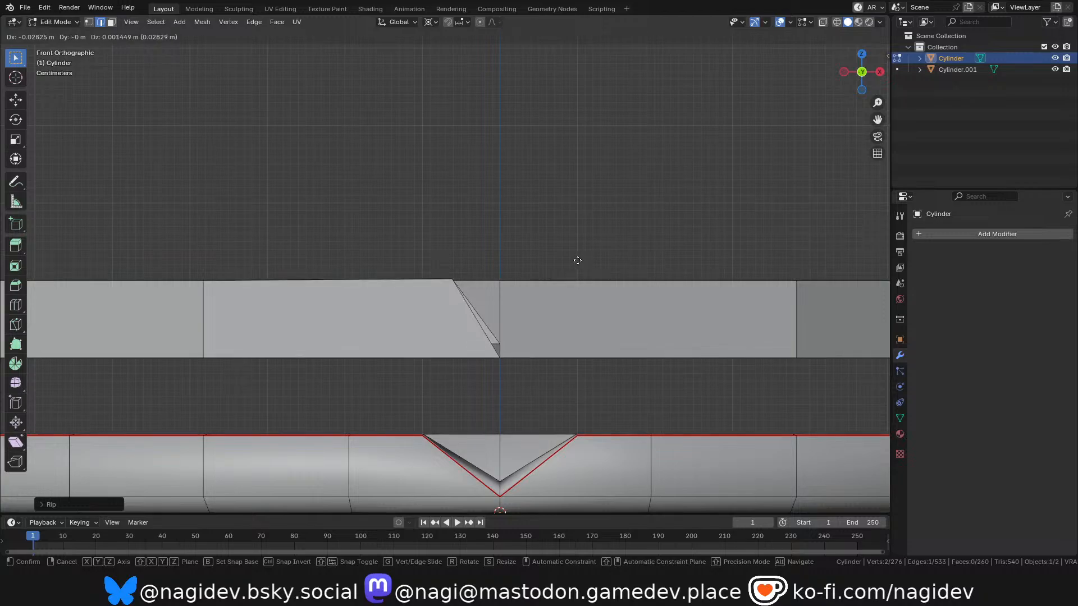
left_click(577, 262)
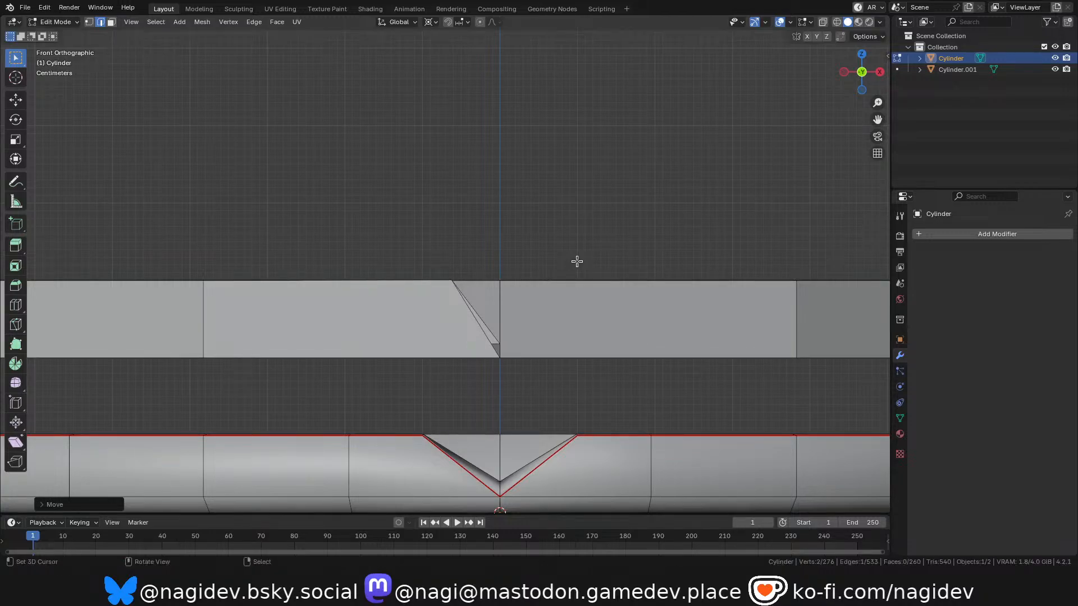
Move the short rim edge on the notch's unmoved side about 0.063 m toward positive X in front view.
left_click_drag(891, 108, 891, 107)
left_click_drag(868, 72, 915, 104)
scroll(578, 250, "up", 4)
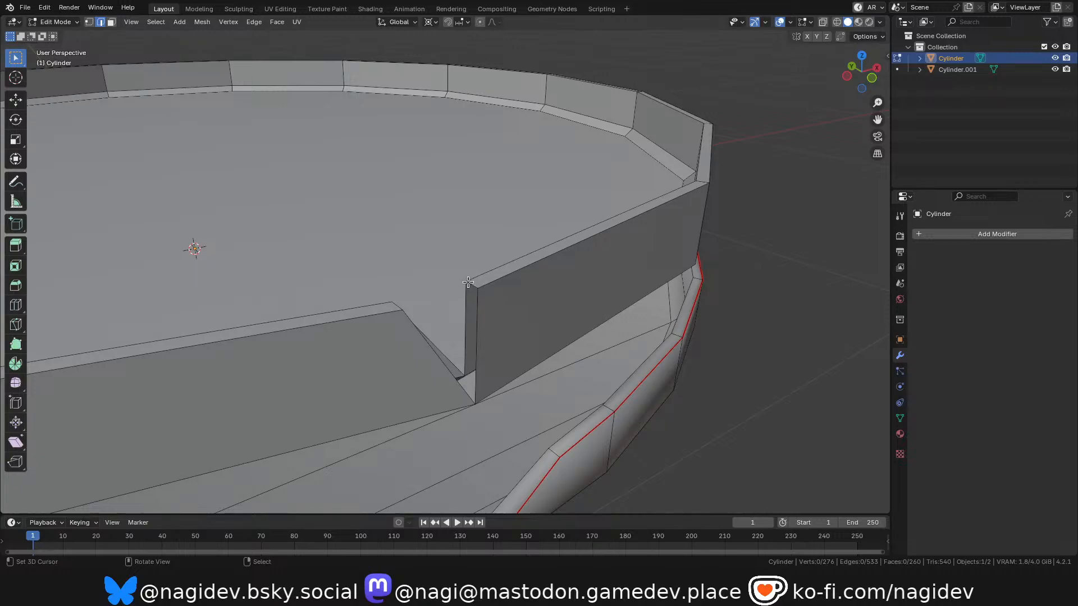
left_click(533, 344)
key("KP_1")
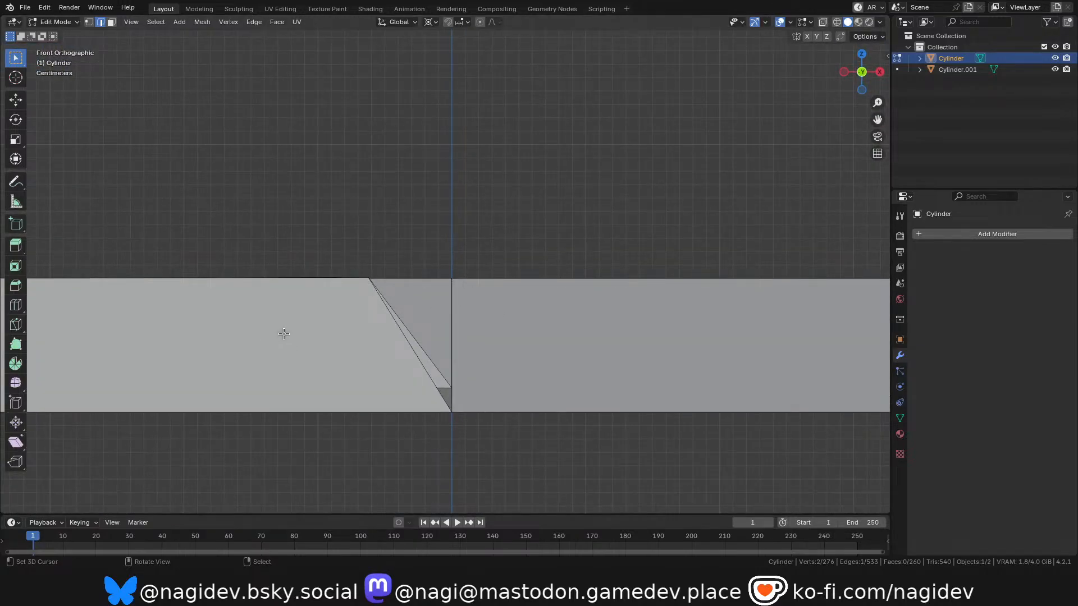
key("g")
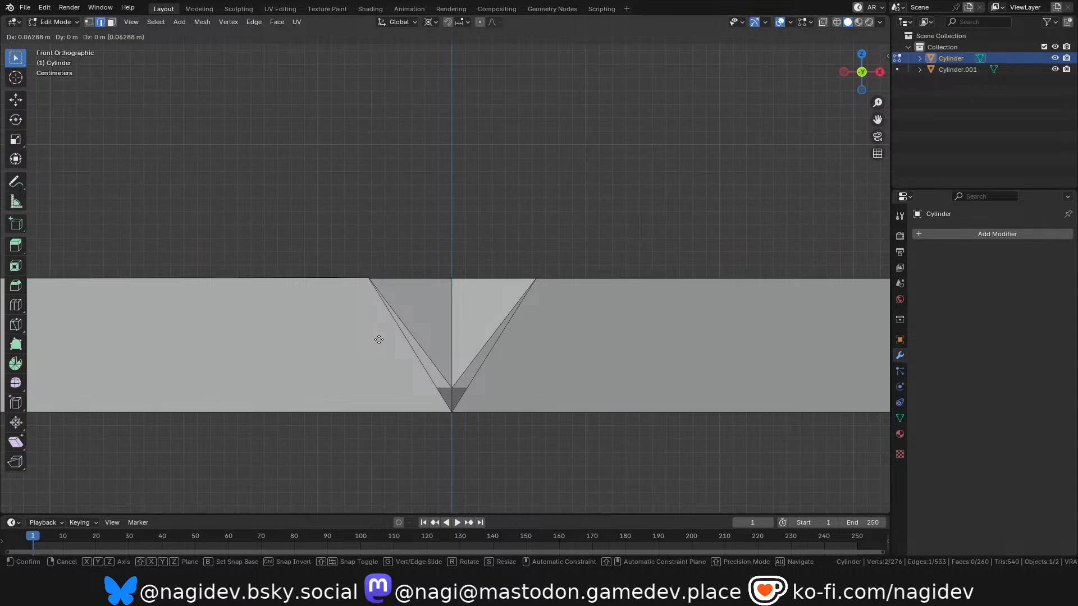
left_click(379, 340)
scroll(388, 343, "down", 2)
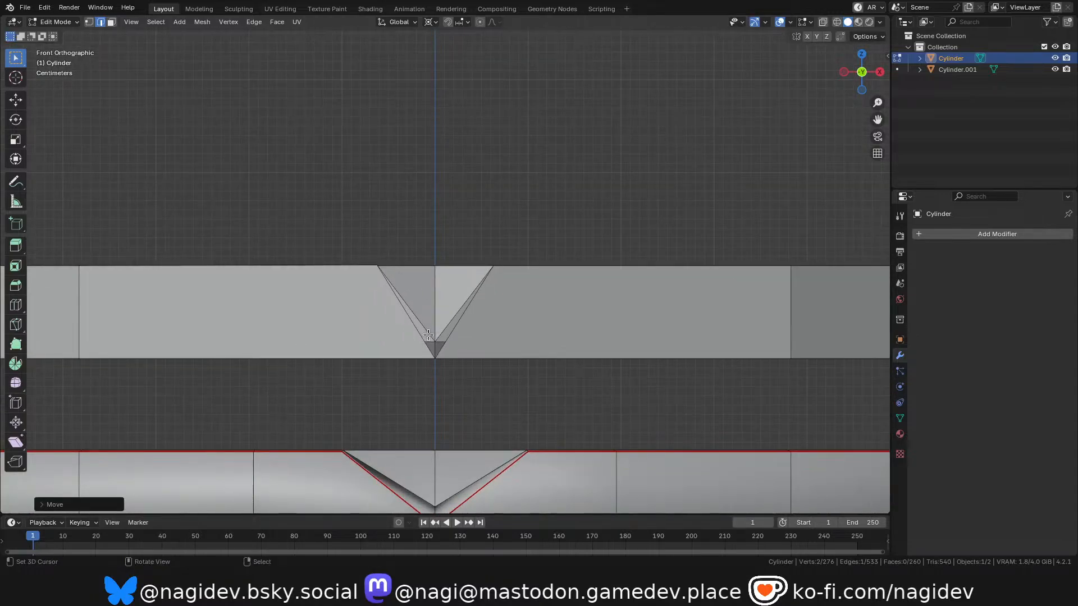
Widen the V-notch by moving its positive-X rim edge slightly farther outward and the opposite rim edge outward to match.
key("g")
left_click(390, 296)
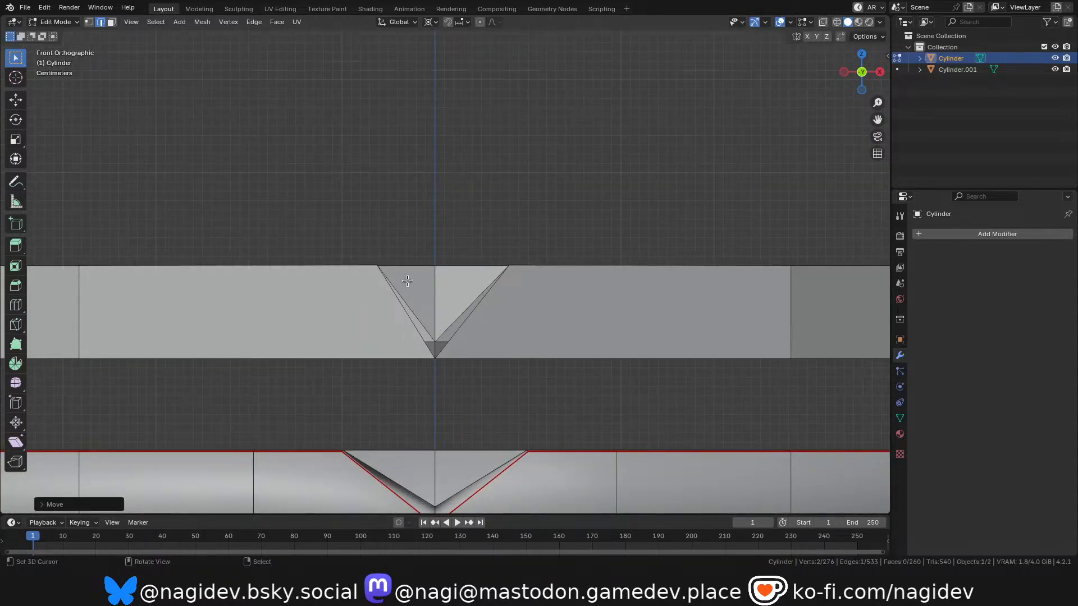
left_click_drag(853, 89, 374, 254)
key("grave")
left_click(409, 243)
key("g")
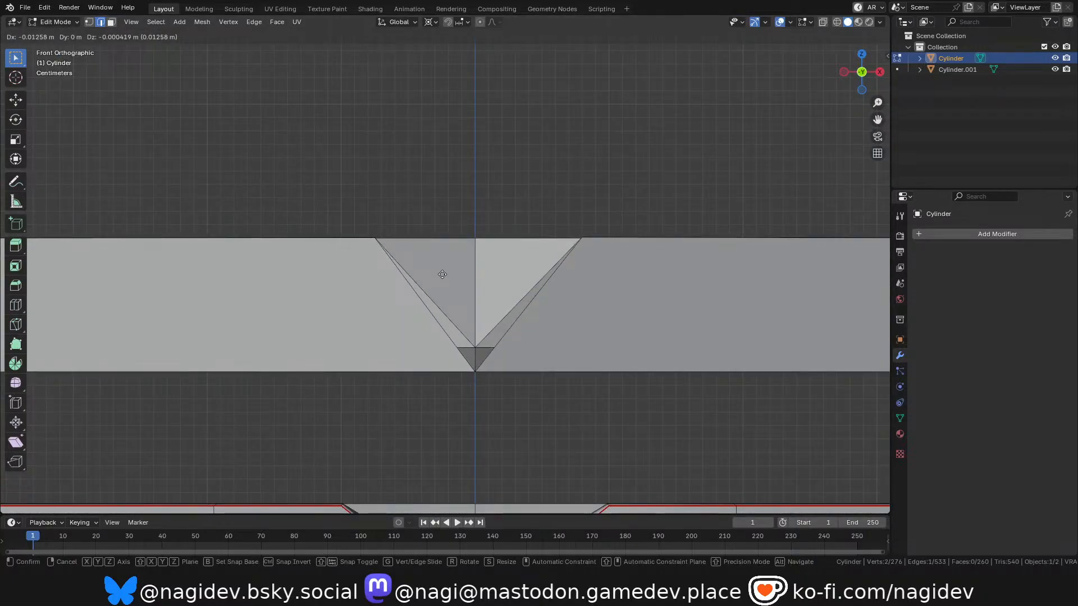
left_click(436, 273)
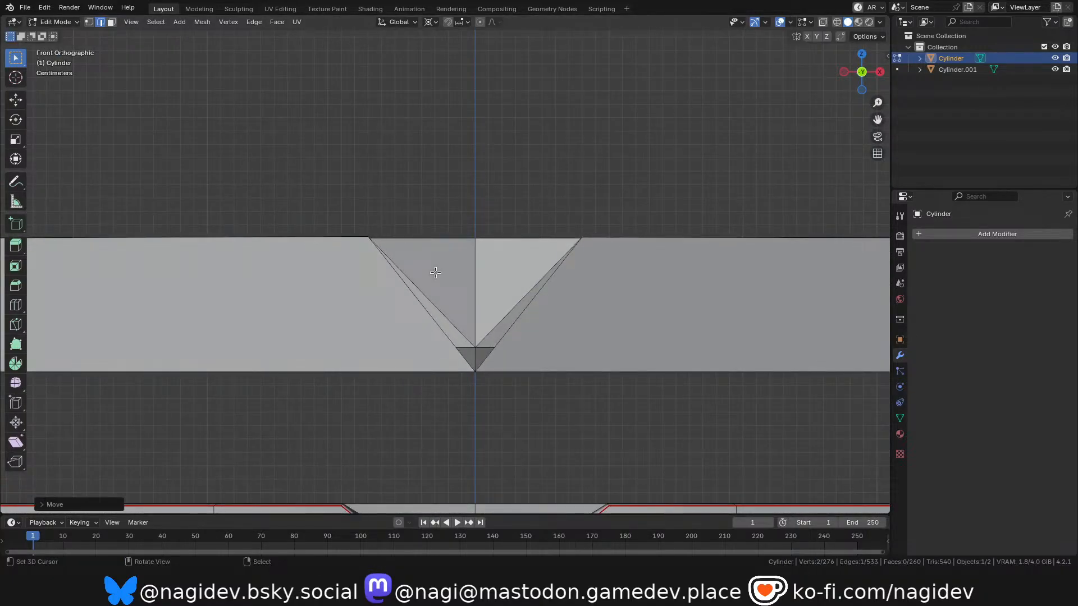
Fill the open wall thickness on both slopes of the upper dish's V-notch with new faces.
scroll(434, 253, "down", 3)
scroll(445, 303, "up", 2)
left_click_drag(857, 80, 815, 127)
key("f")
scroll(473, 279, "up", 1)
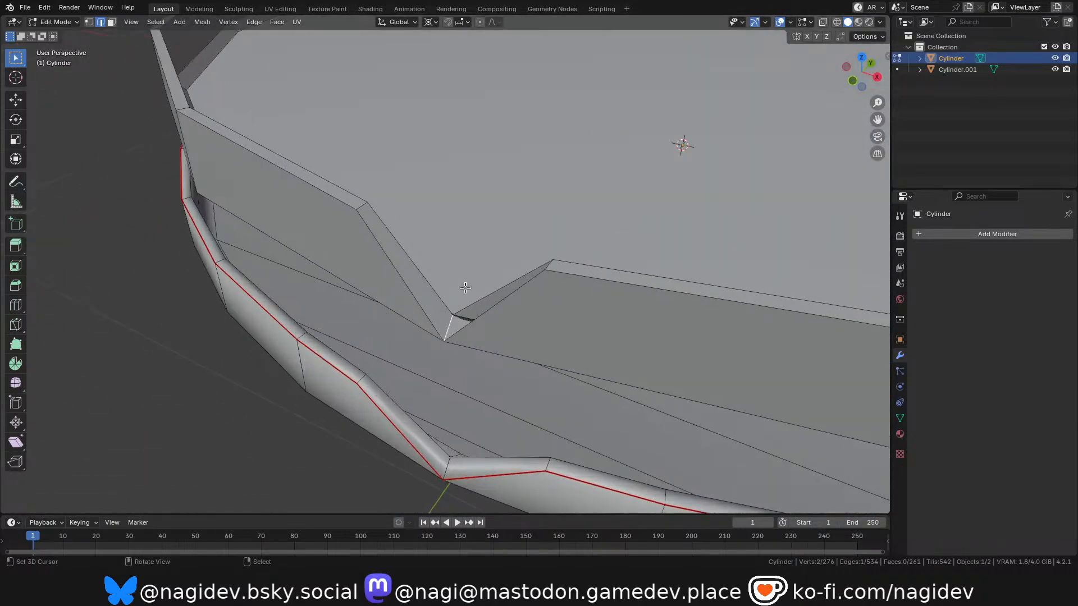
key("f")
left_click_drag(851, 85, 929, 55)
scroll(459, 269, "down", 4)
scroll(459, 276, "up", 1)
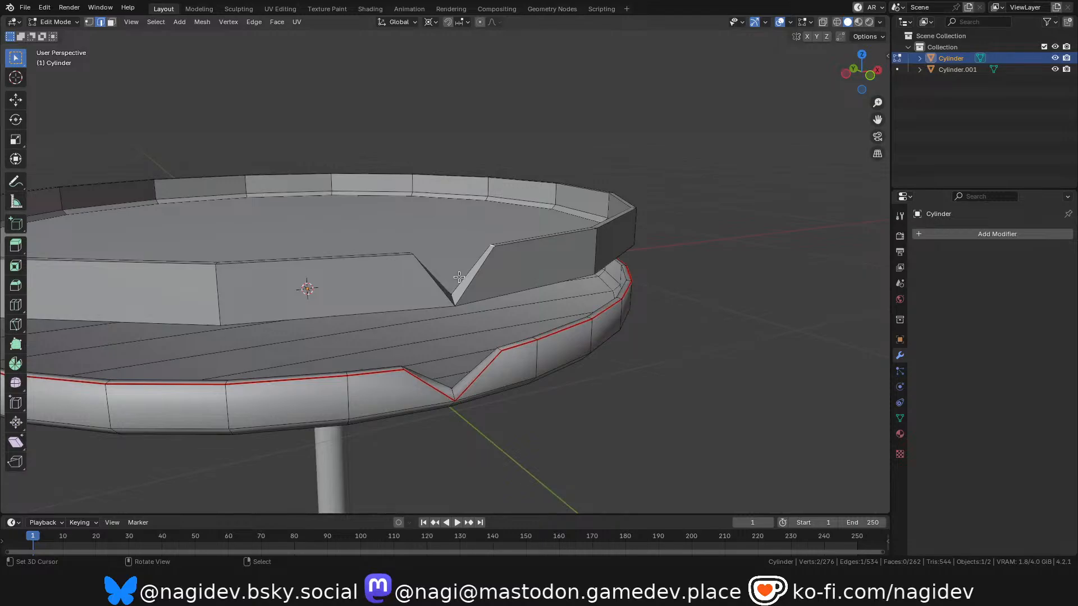
Select all linked geometry of the lower notched dish and delete it.
scroll(459, 276, "down", 3)
key("alt+a")
key("l")
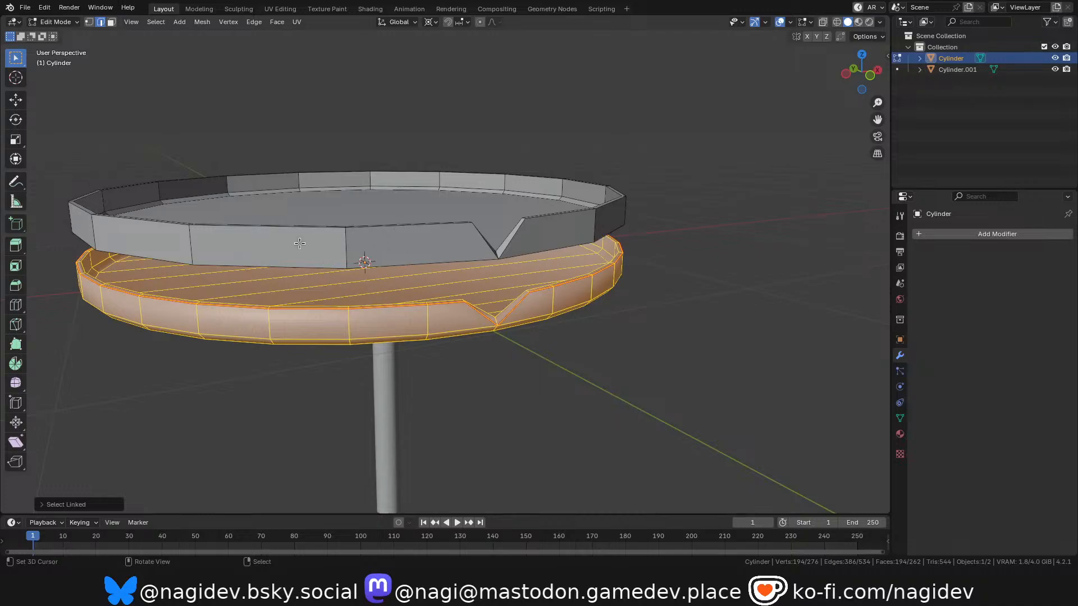
key("x")
left_click(272, 248)
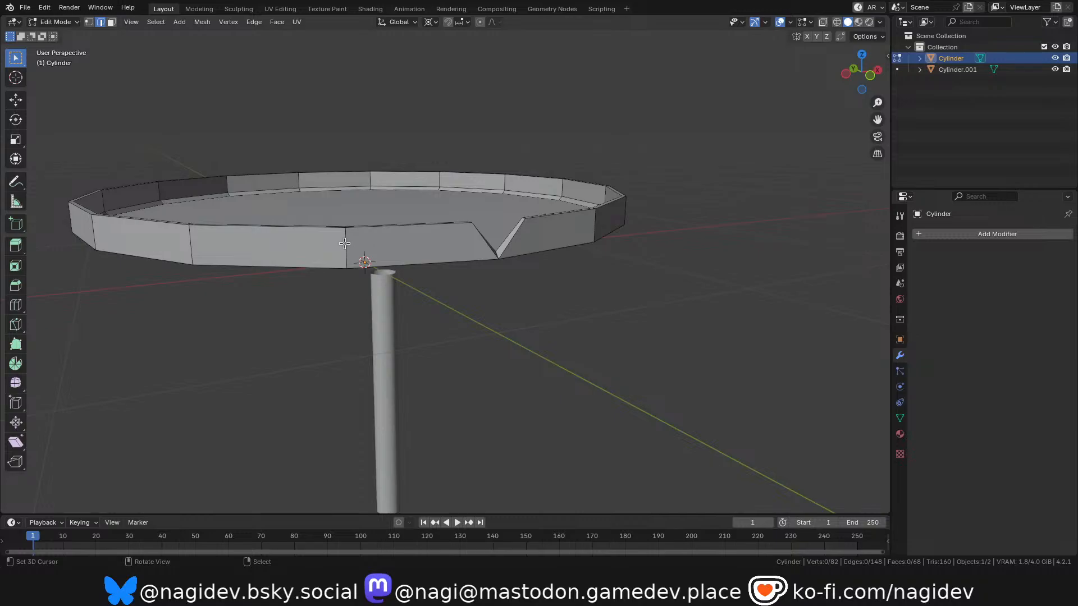
Select the entire remaining dish and move it 0.2 m down along Z onto the stem's top.
key("l")
key("KP_1")
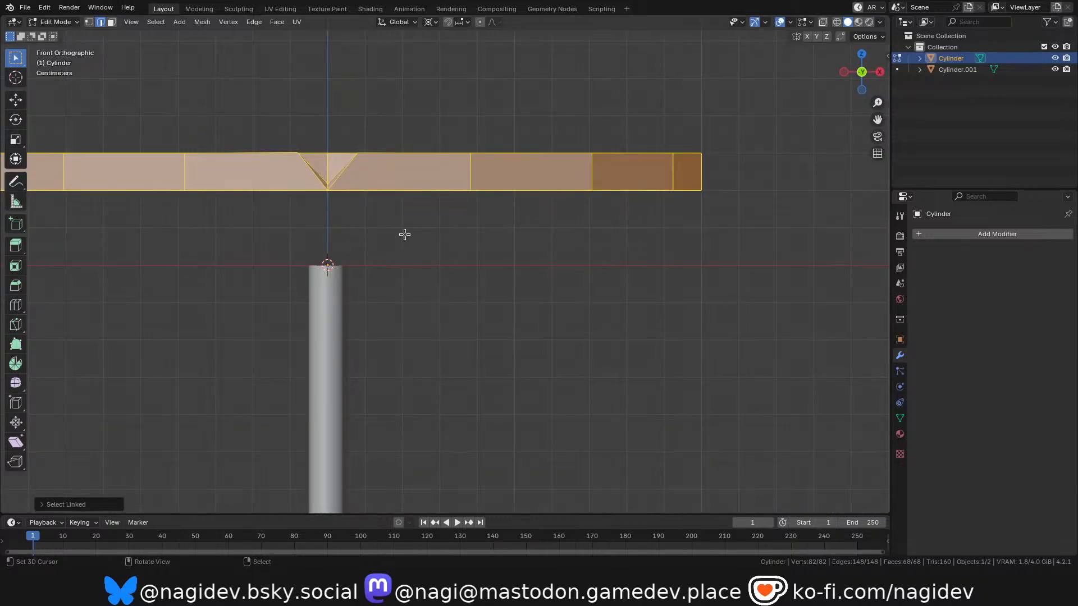
key("KP_Decimal")
key("g")
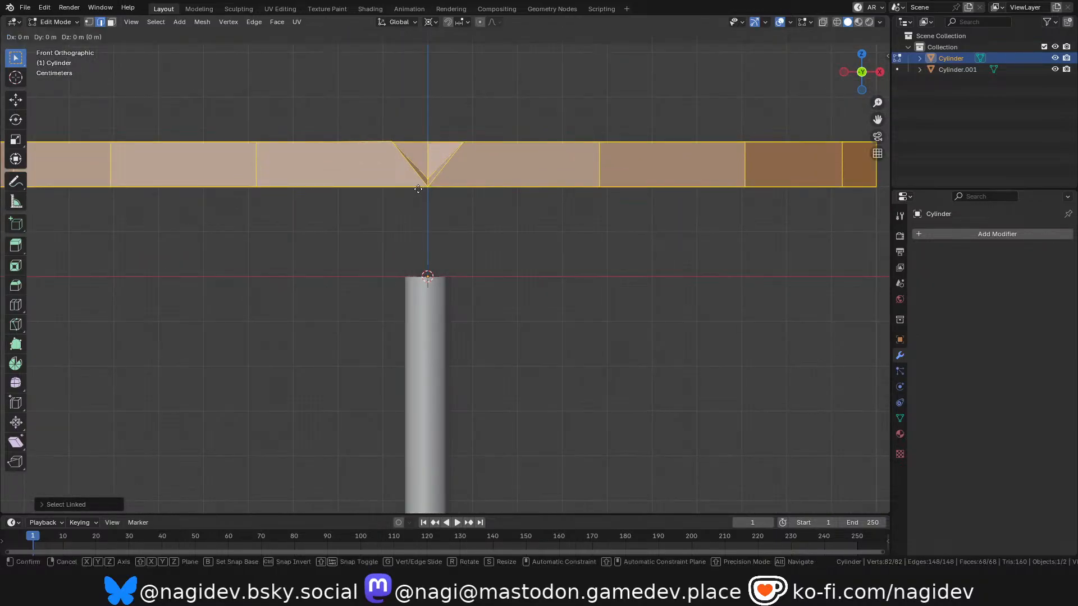
key("z")
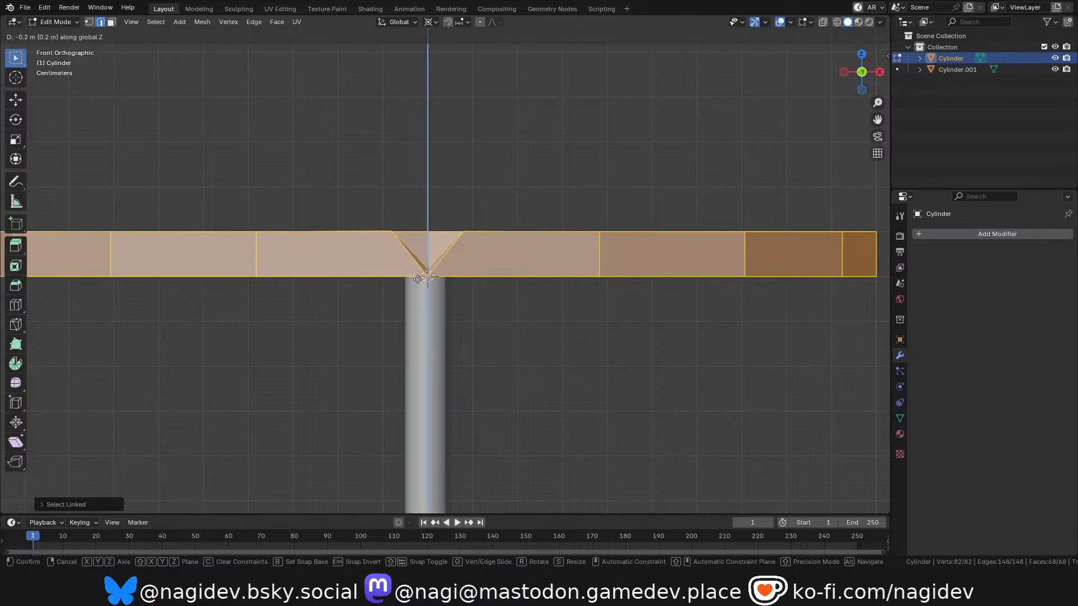
left_click(416, 279)
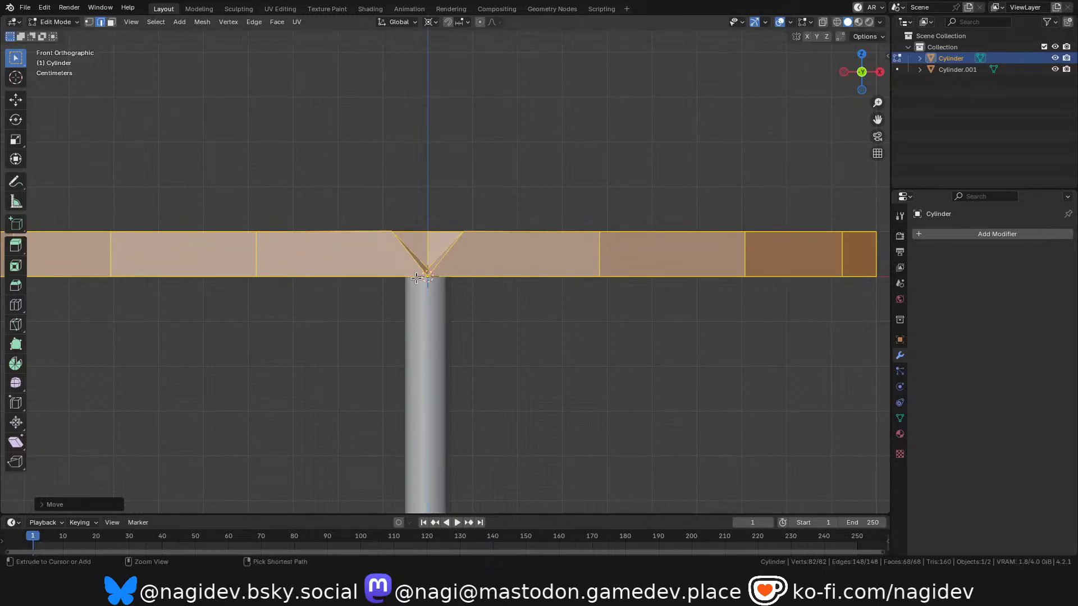
Examine in wireframe and solid shading how the stem's top end meets the dish's underside.
scroll(416, 279, "up", 4)
key("z")
left_click(358, 286)
scroll(404, 287, "up", 3)
key("alt+a")
left_click_drag(860, 73, 840, 84)
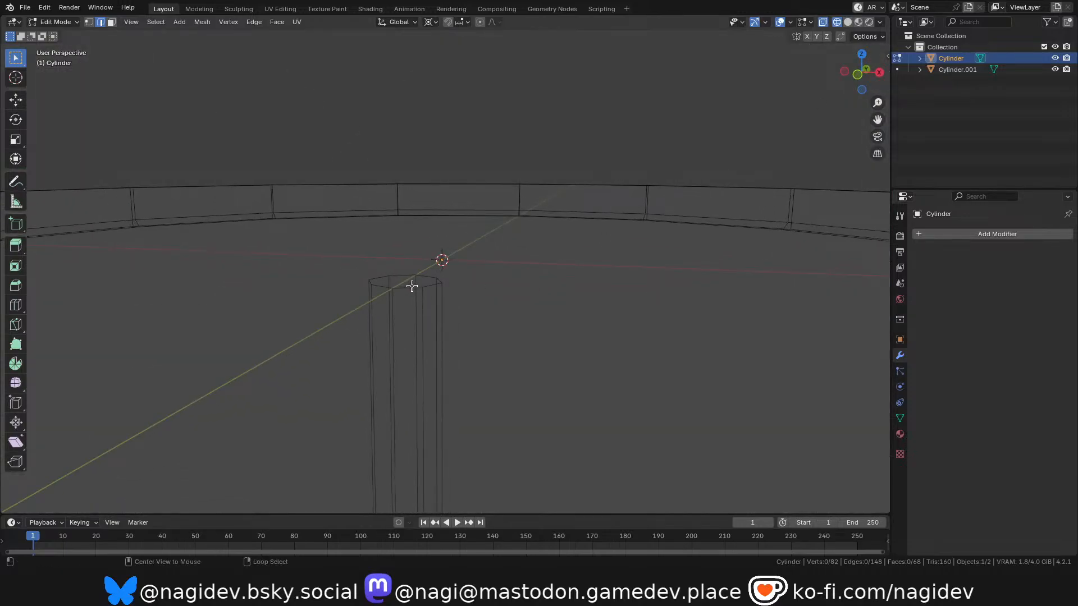
scroll(494, 225, "down", 1)
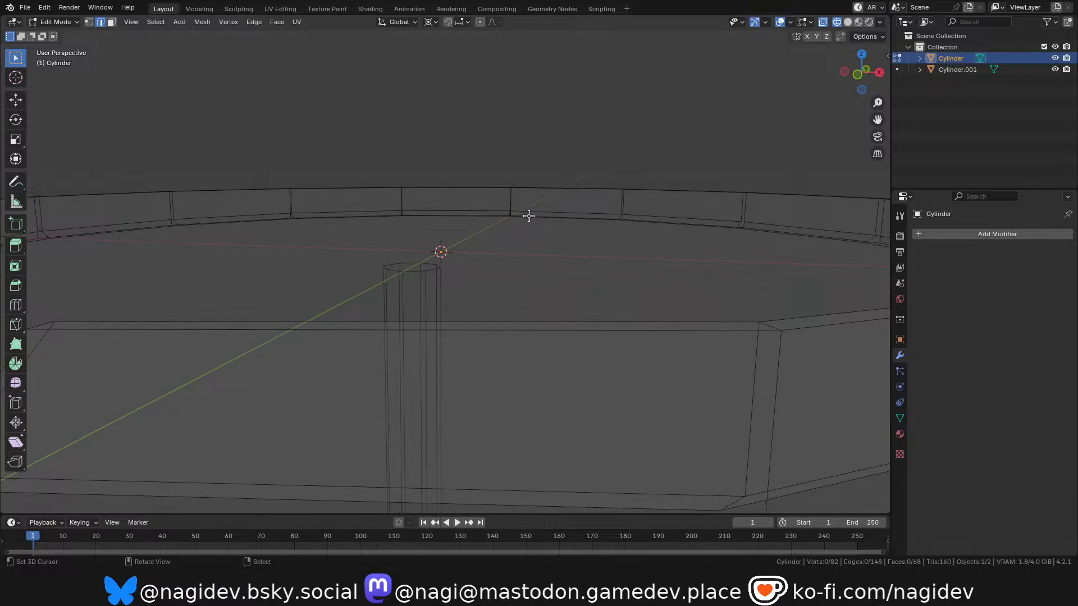
left_click_drag(844, 89, 849, 85)
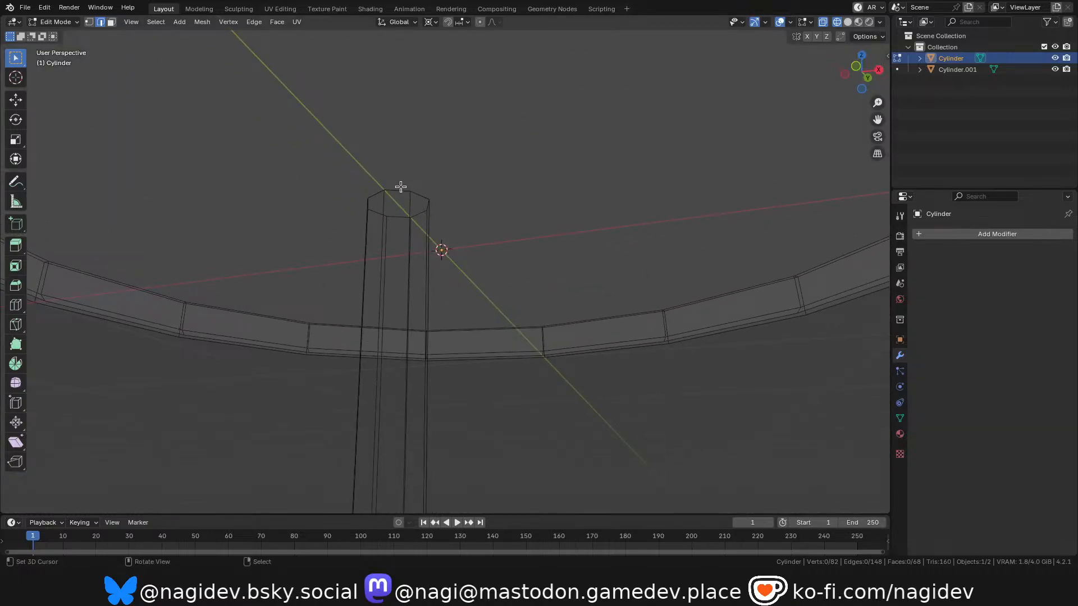
key("z")
left_click(432, 202)
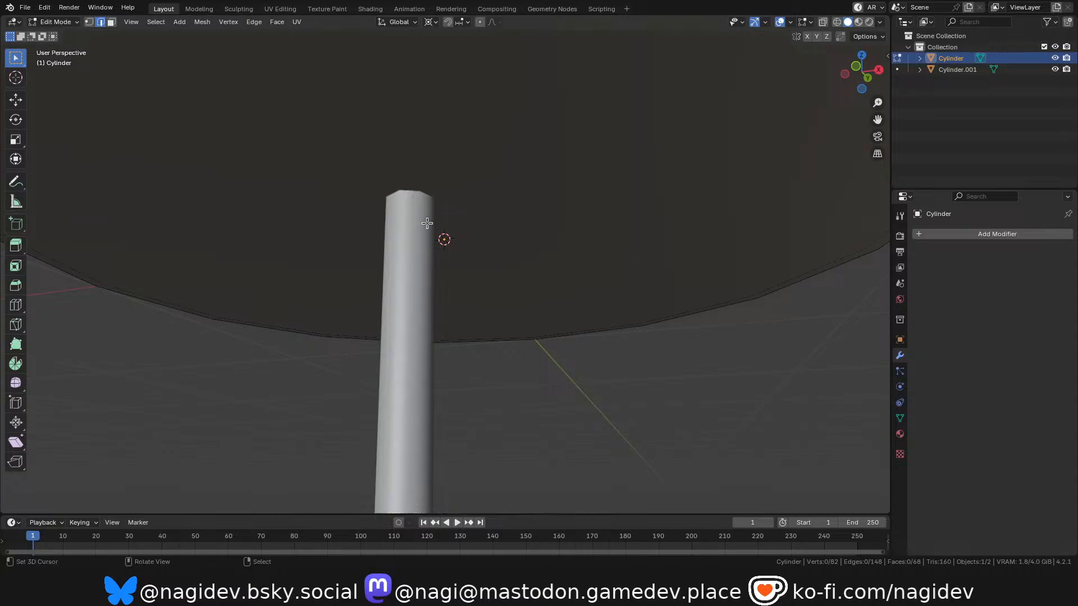
scroll(438, 247, "down", 3)
scroll(420, 222, "up", 4)
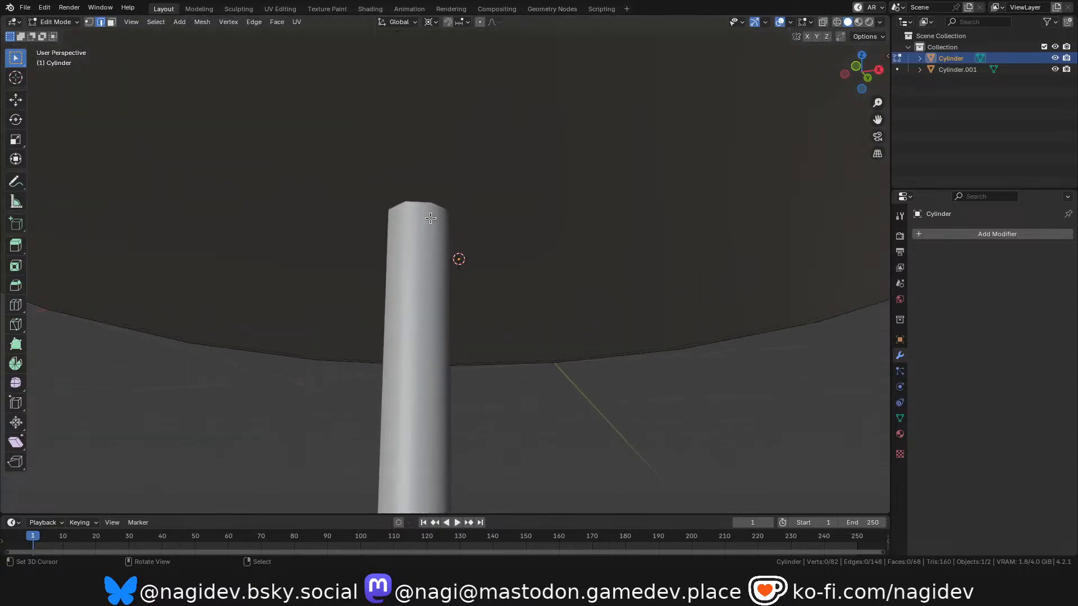
scroll(433, 225, "down", 6)
middle_click_drag(446, 257, 529, 281)
Join the stem and the notched dish into a single object, with the dish as the active object.
key("Tab")
left_click(408, 292, "shift")
left_click(452, 211, "shift")
key("ctrl+j")
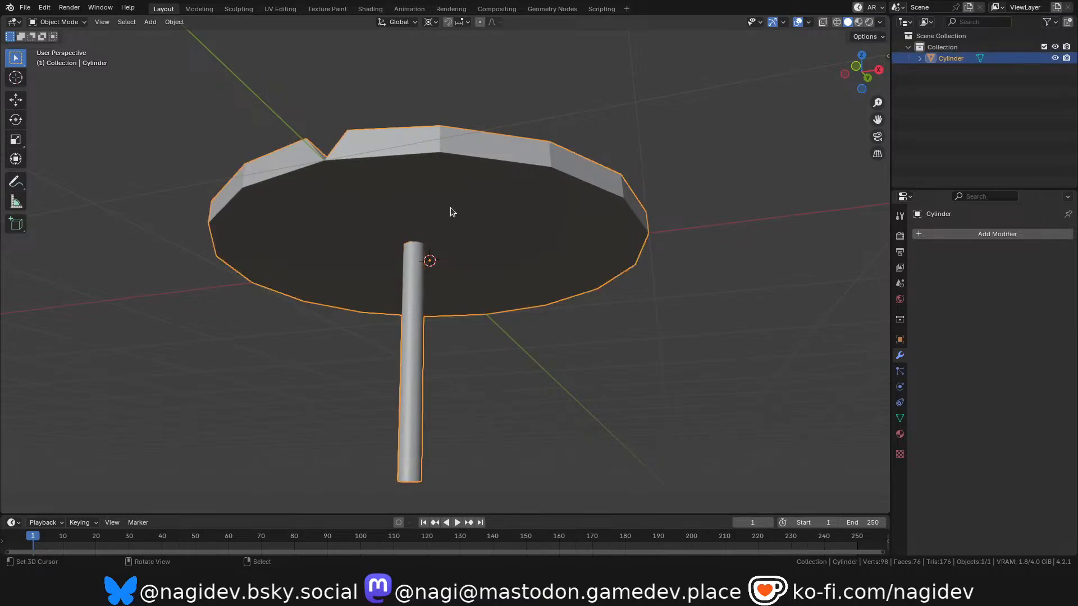
Select the stem's top edge loop and raise it about 0.01 m along Z into the dish's floor, using wireframe front view.
key("Tab")
scroll(438, 226, "up", 5)
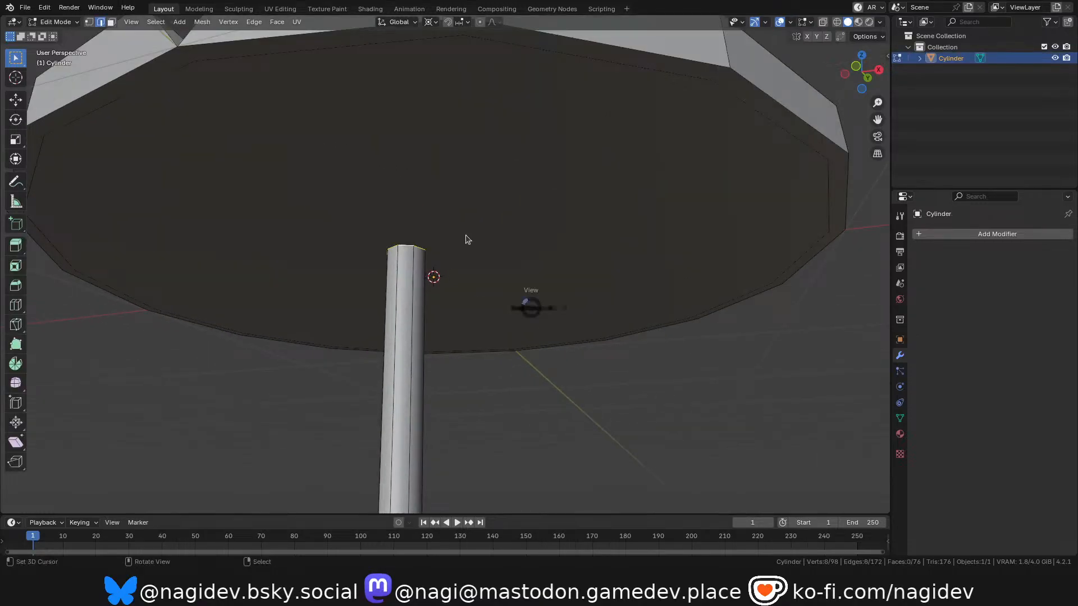
left_click(494, 275)
key("z")
left_click(337, 262)
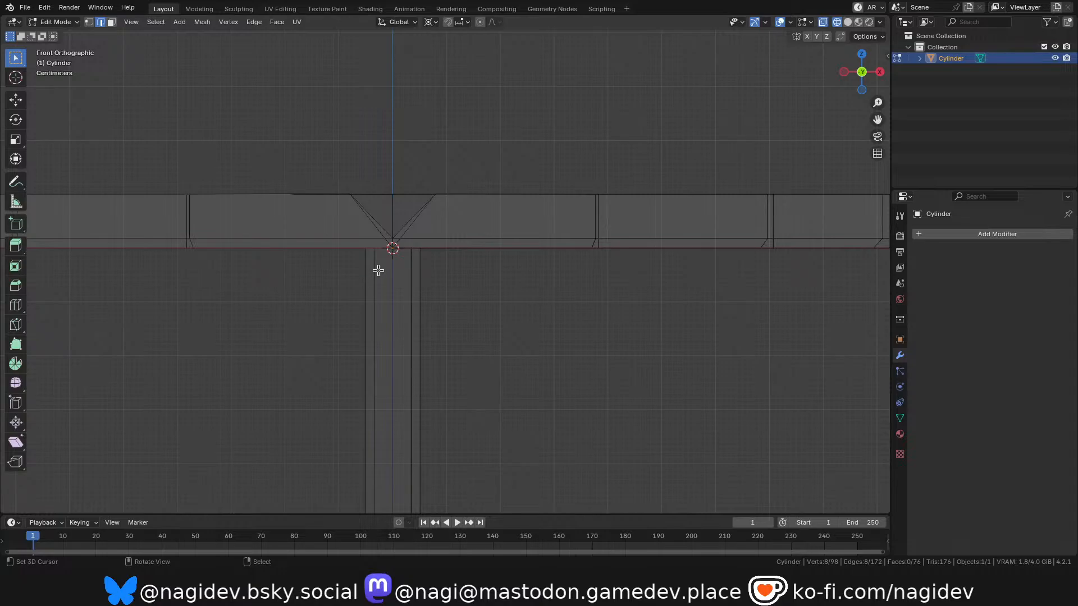
scroll(380, 255, "up", 5)
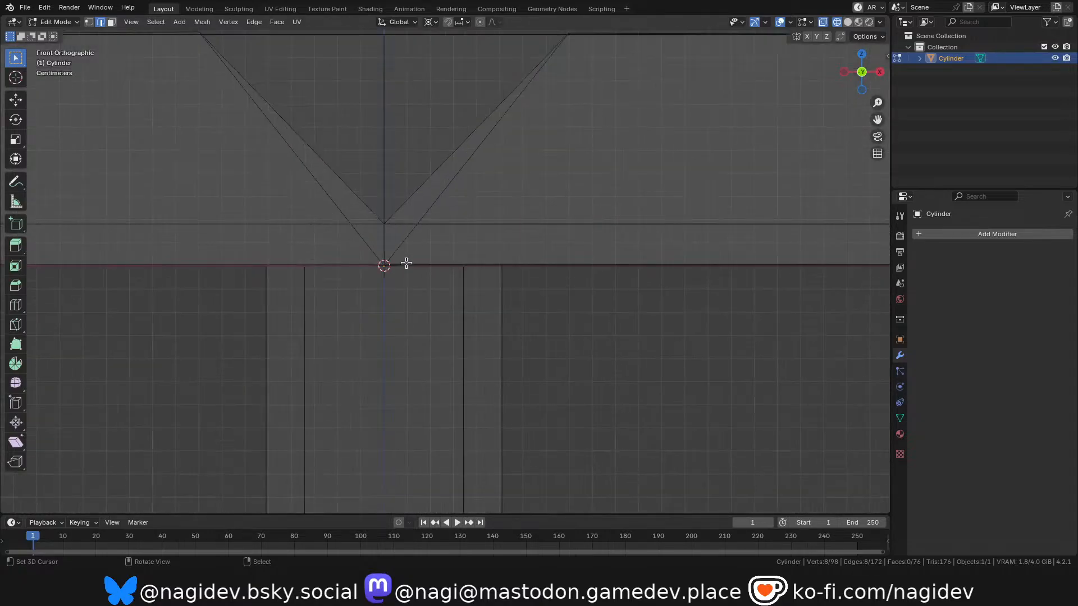
key("g")
key("z")
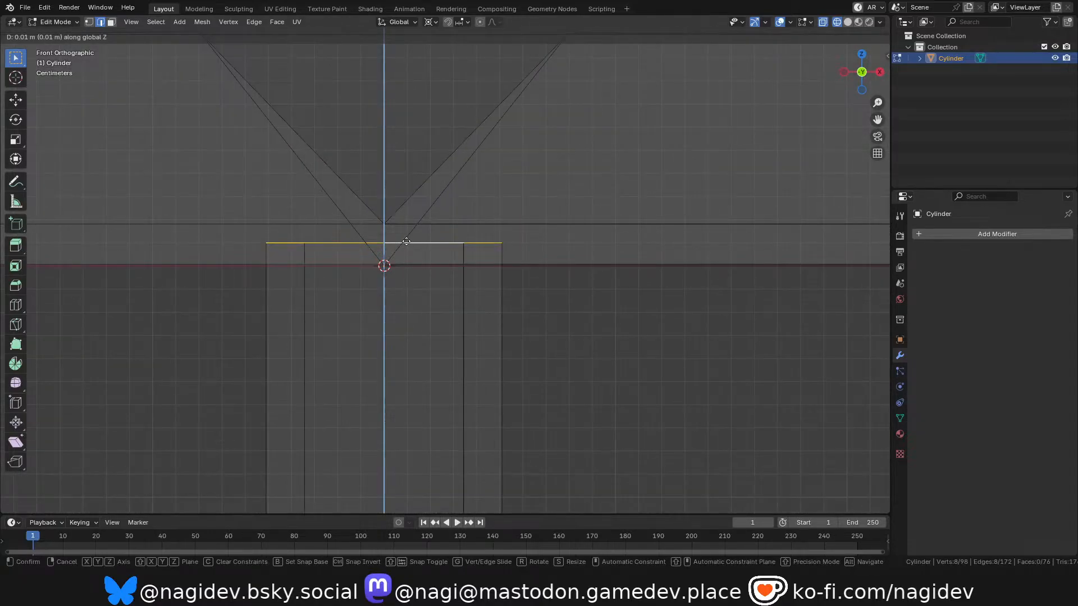
left_click(406, 242)
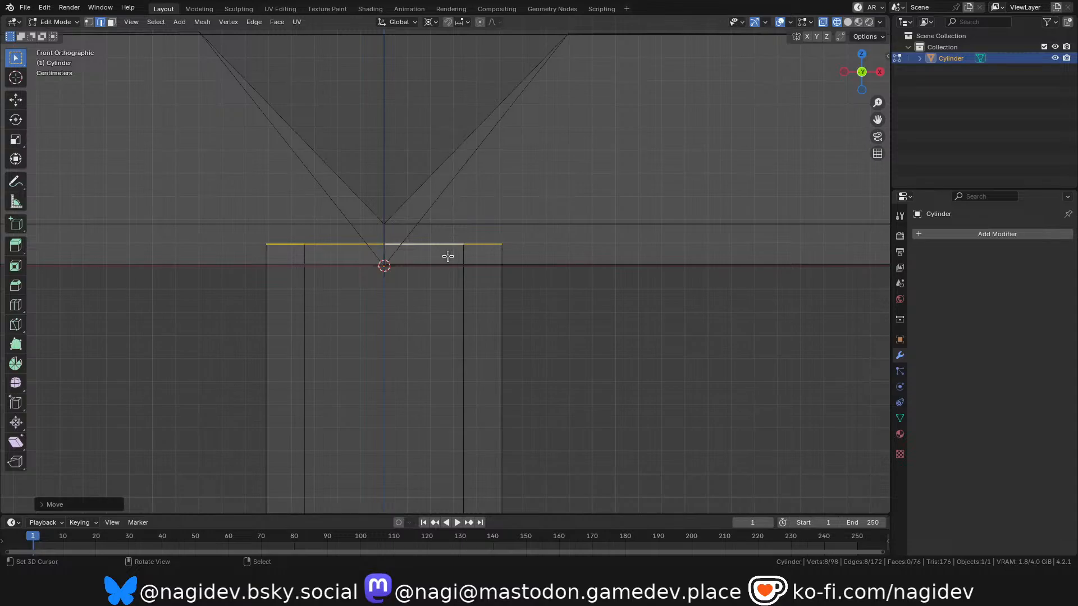
scroll(425, 260, "down", 12)
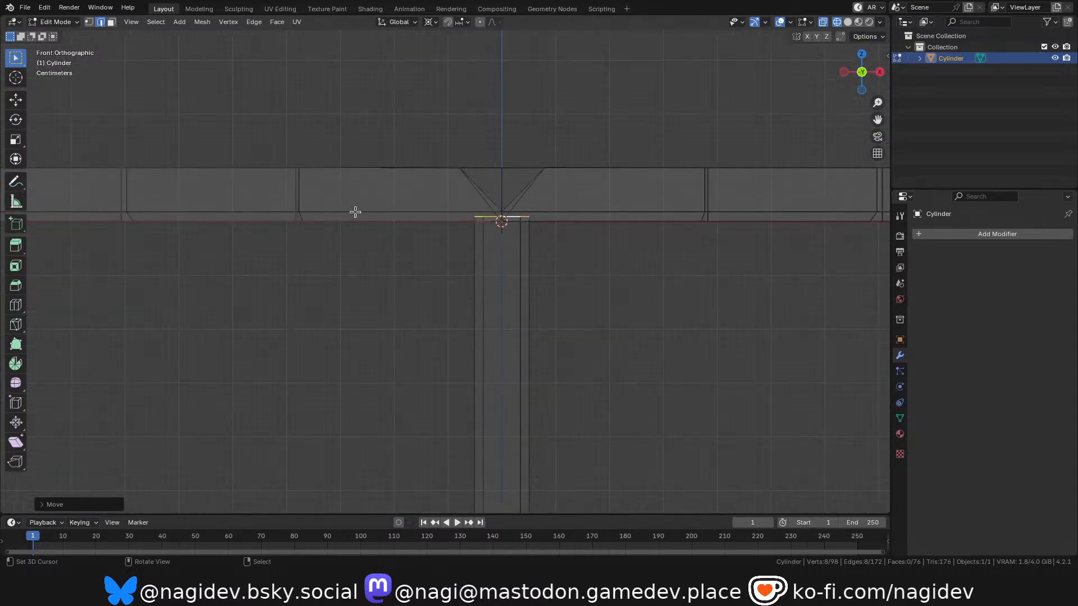
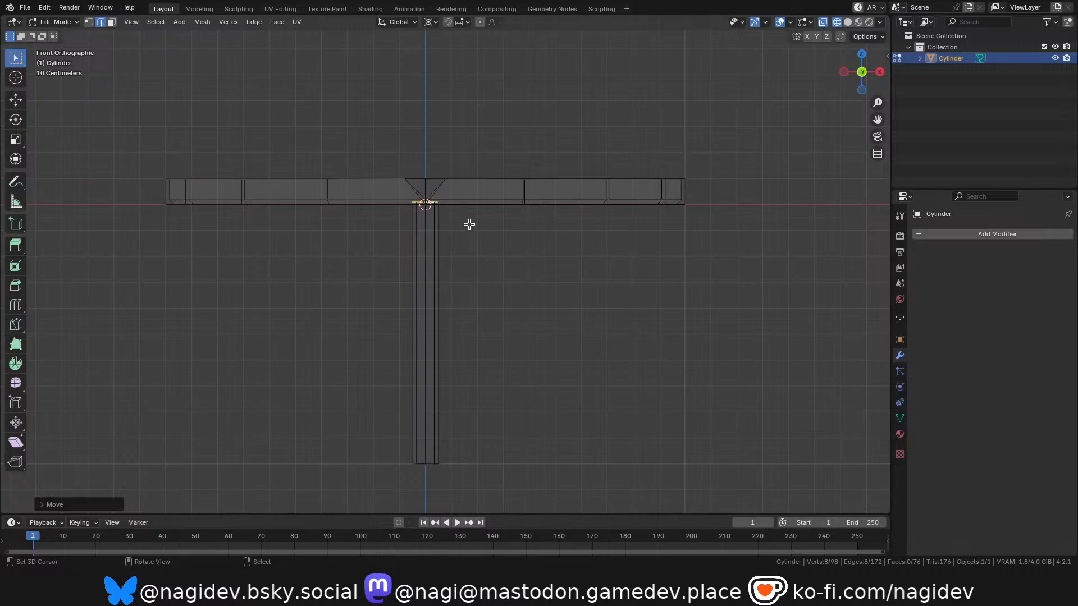
Examine in wireframe and solid shading how the stem's raised top end meets the dish's floor.
scroll(454, 230, "up", 8)
key("Tab")
scroll(480, 234, "down", 6)
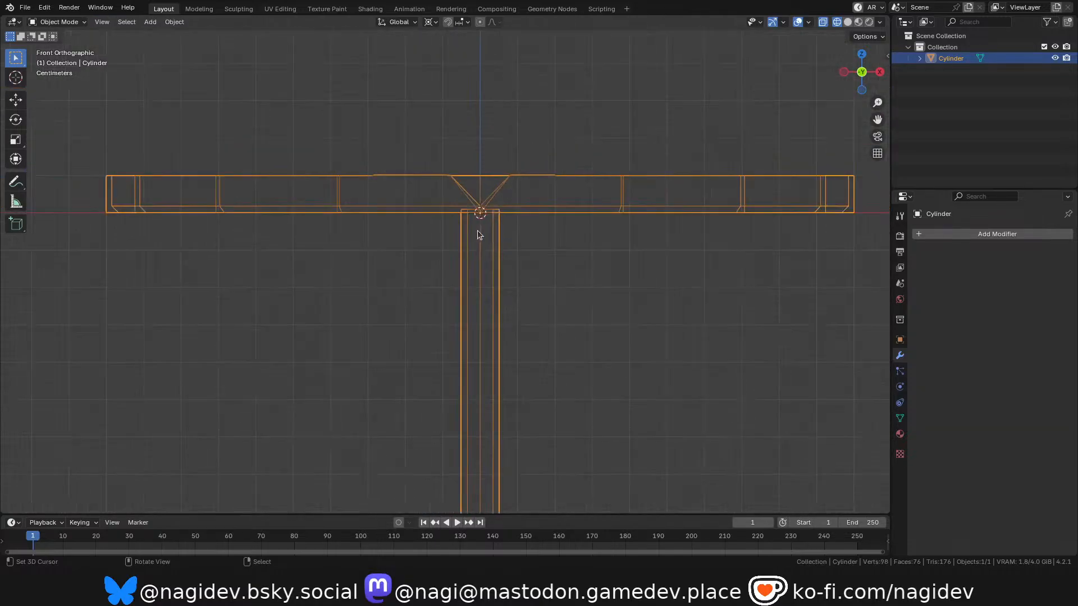
scroll(453, 232, "down", 3)
scroll(541, 233, "up", 1)
left_click_drag(871, 62, 859, 84)
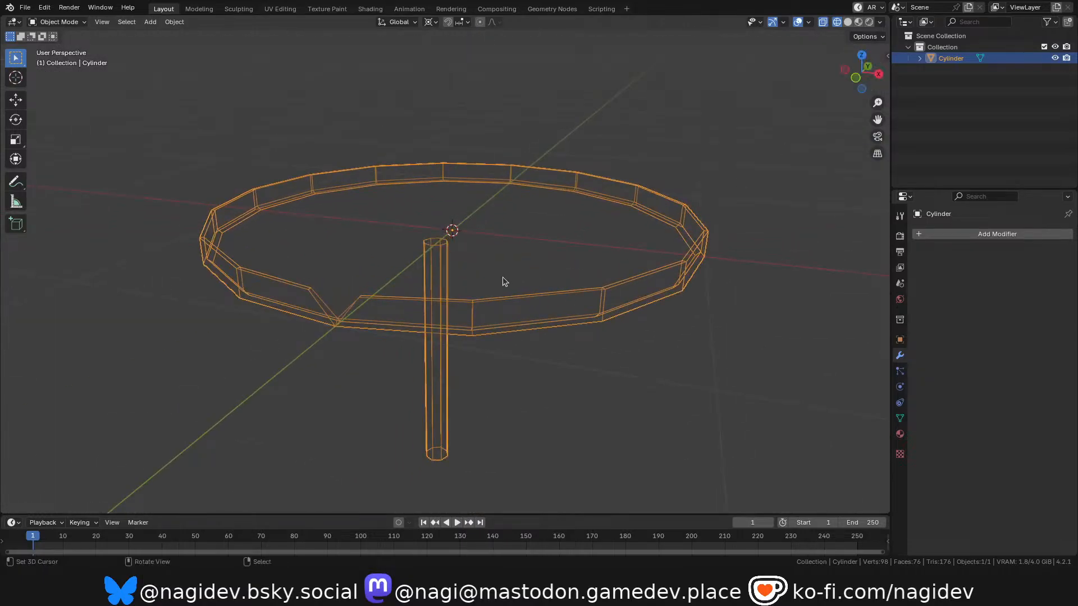
key("z")
left_click(470, 241)
scroll(462, 247, "up", 5)
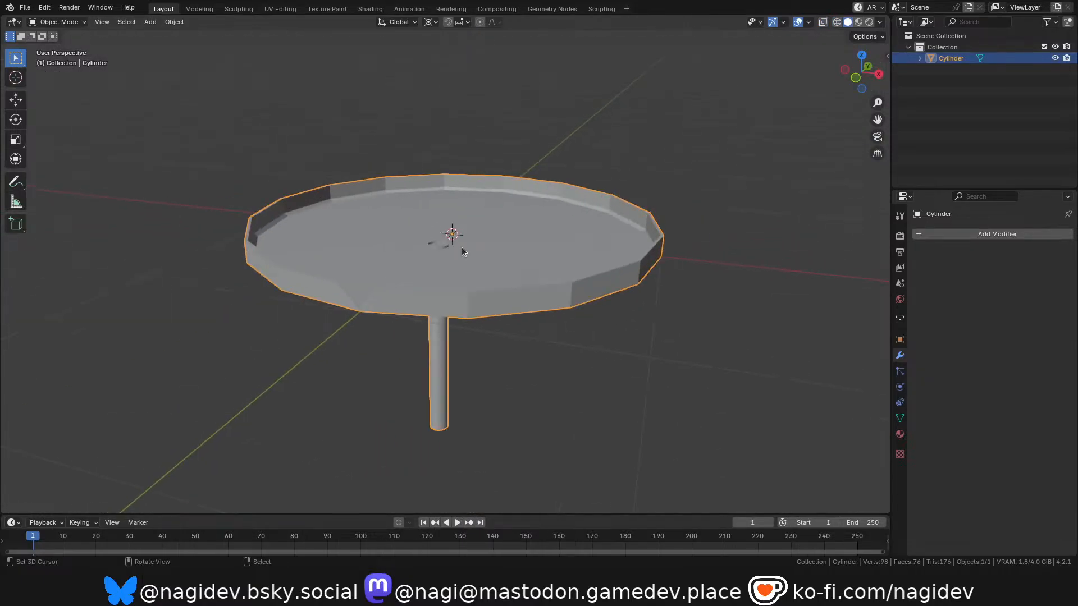
scroll(439, 247, "up", 2)
scroll(440, 233, "down", 5)
scroll(438, 241, "up", 4)
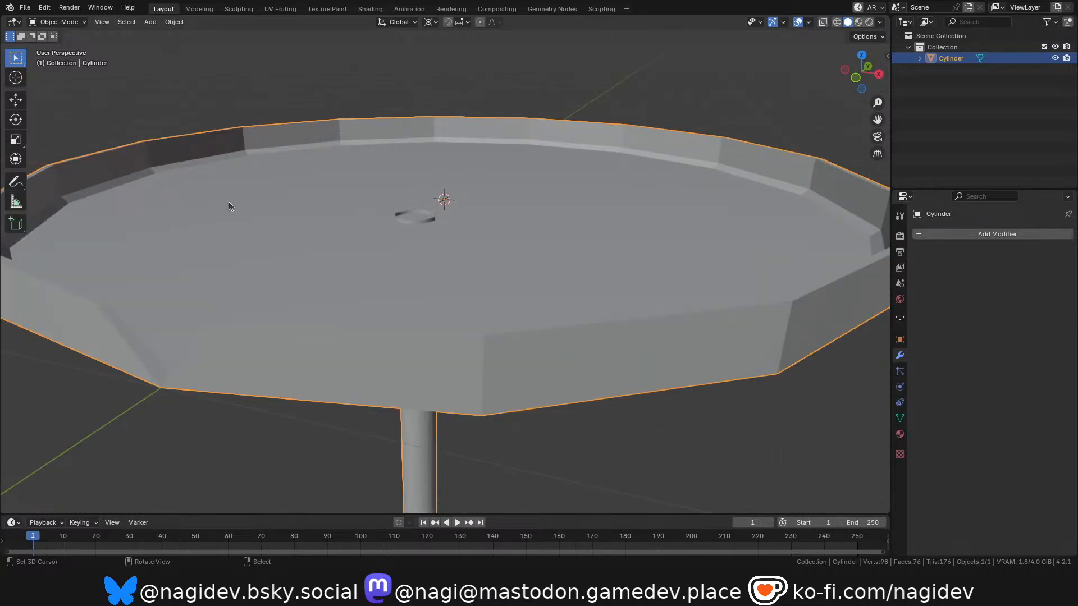
Select the dish's underside face and raise it along Z to the level of the stem's top edge, using wireframe front view.
key("Tab")
key("3")
left_click(299, 227)
left_click(402, 191)
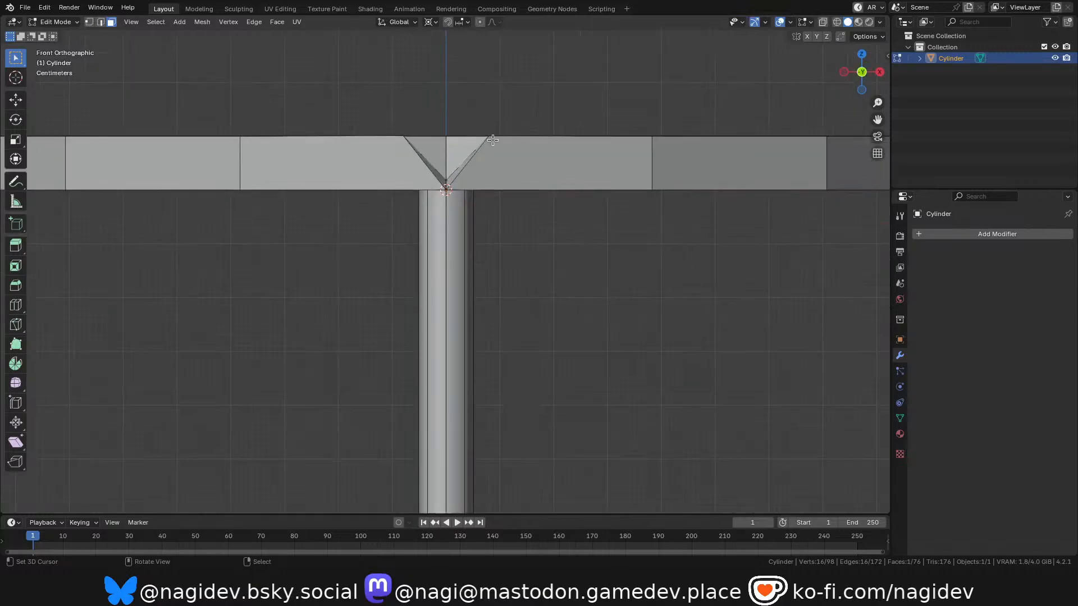
scroll(500, 137, "up", 4)
key("z")
left_click(348, 219)
scroll(375, 229, "up", 8)
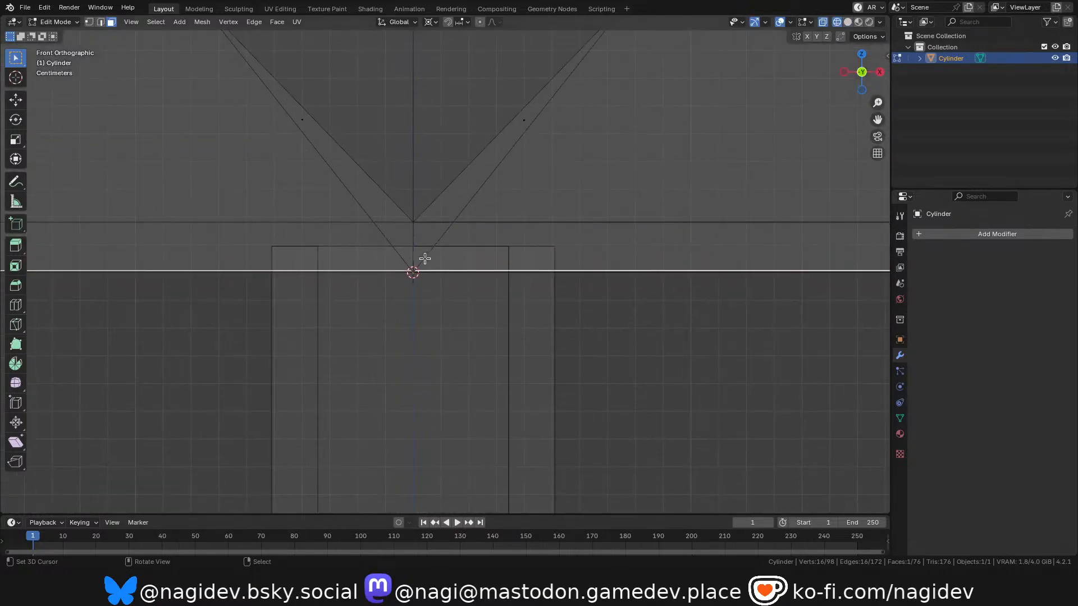
scroll(233, 226, "up", 6)
scroll(537, 163, "down", 14)
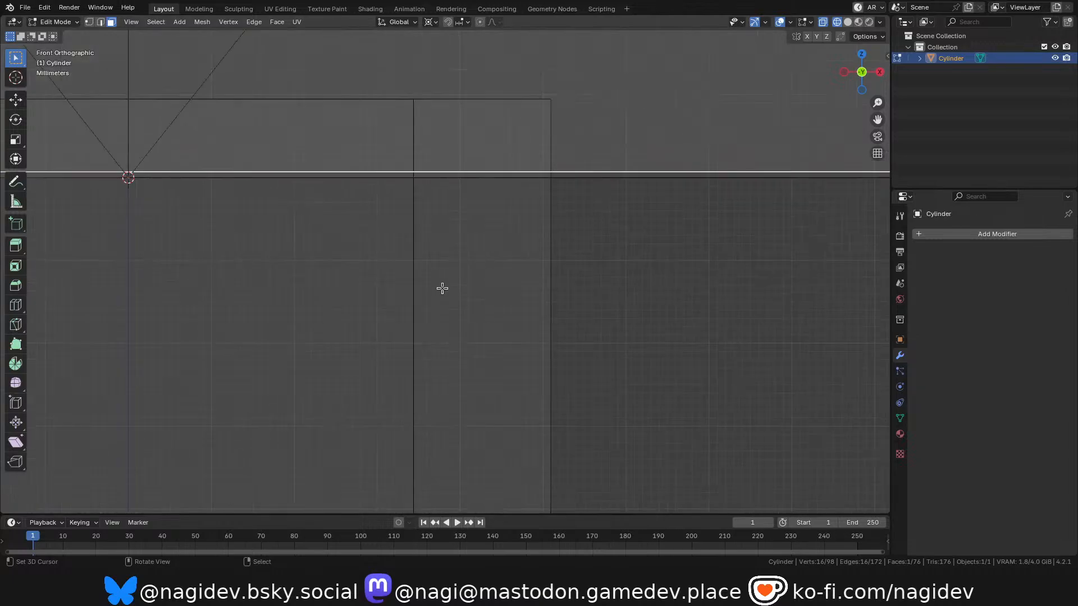
scroll(365, 230, "up", 4)
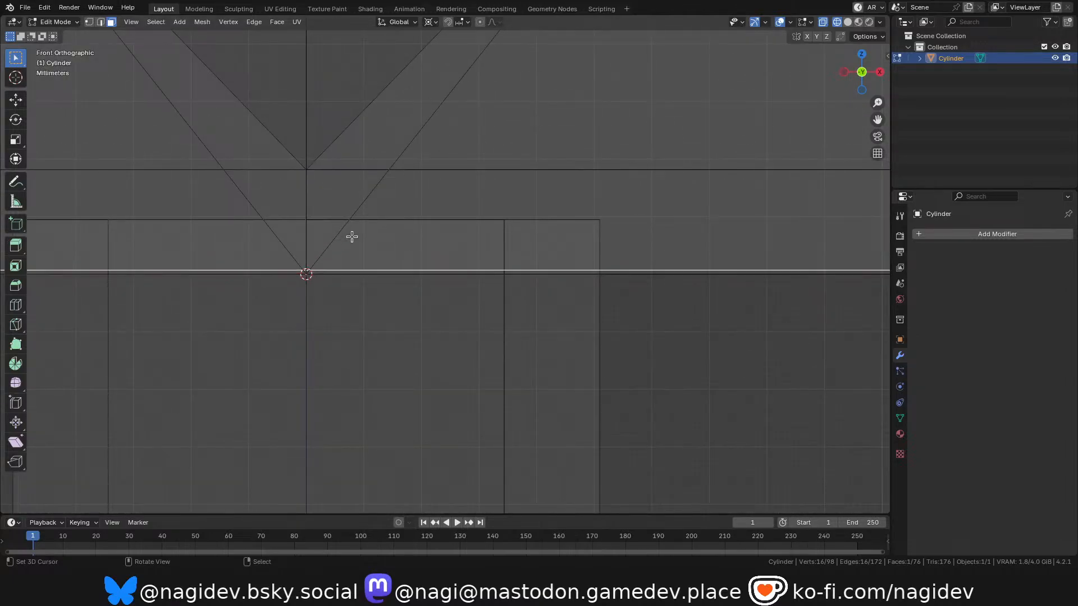
key("g")
key("z")
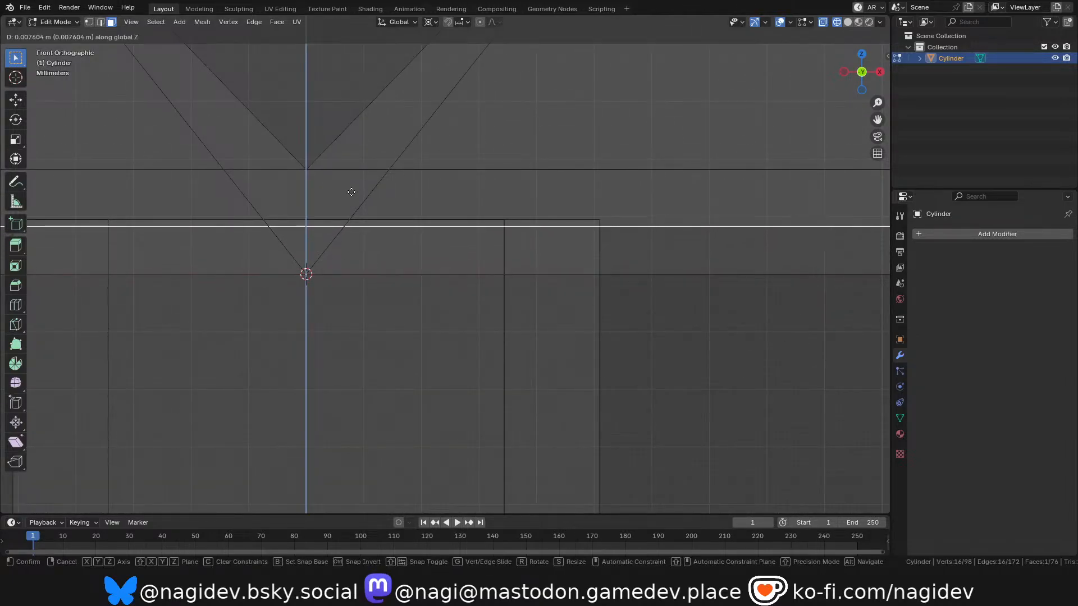
left_click(352, 185)
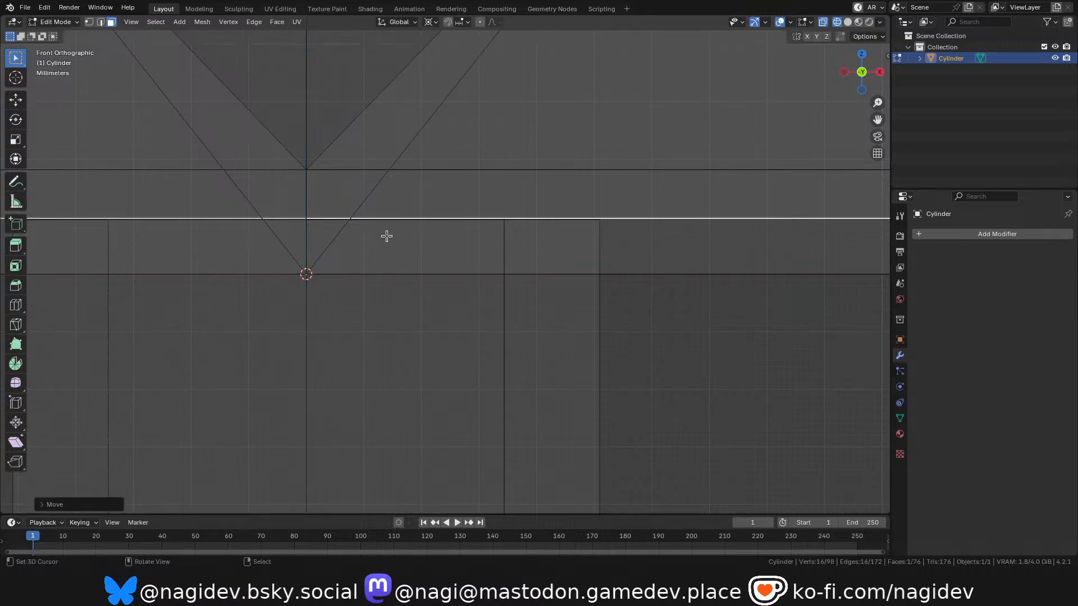
left_click(455, 221)
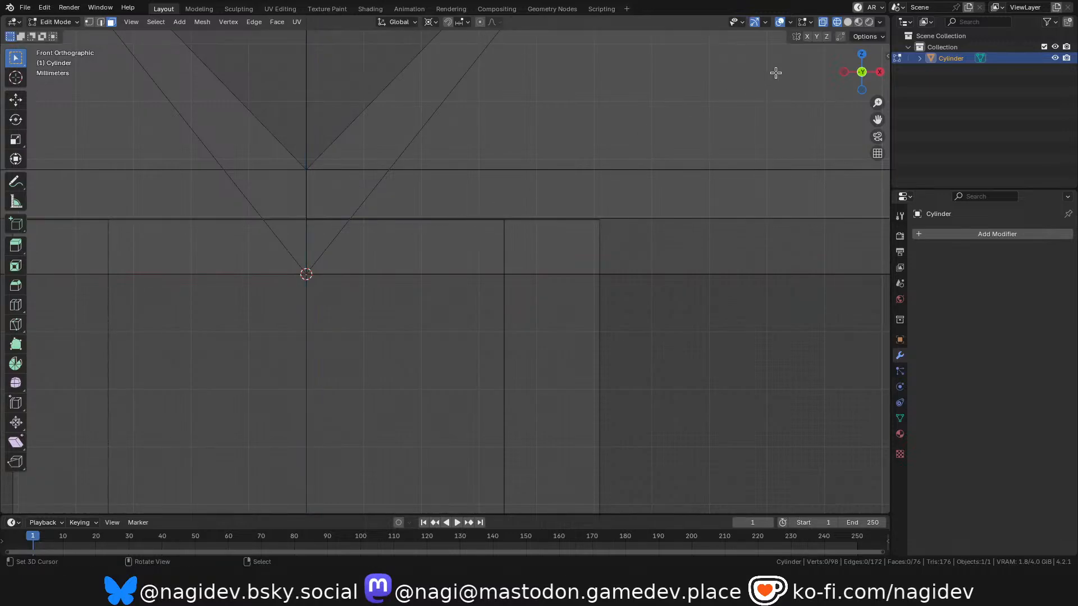
Select the stem's top edge loop and lower it 0.005 m along Z in front view.
left_click_drag(872, 71, 867, 79)
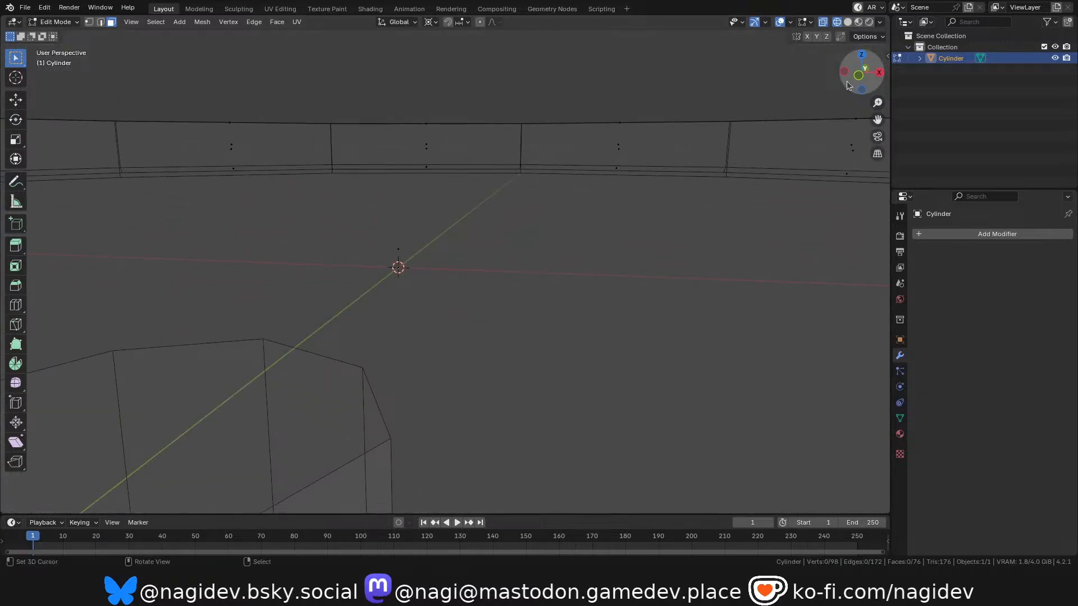
scroll(455, 327, "down", 3)
scroll(422, 261, "down", 5)
mouse_move(860, 84)
left_mouse_down()
mouse_move(860, 48)
mouse_move(859, 89)
left_mouse_up()
key("2")
scroll(392, 302, "up", 2)
left_click(372, 303, "alt")
key("KP_1")
scroll(361, 330, "up", 5)
scroll(442, 214, "up", 4)
scroll(421, 233, "up", 2)
scroll(440, 199, "down", 1)
scroll(438, 183, "up", 1)
key("g")
key("z")
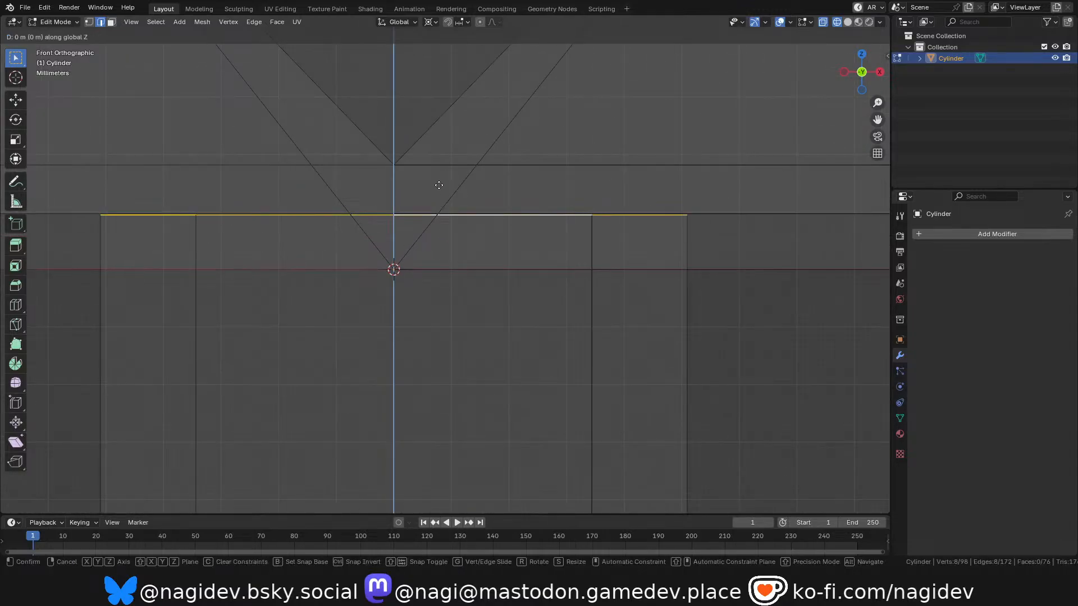
left_click(436, 214)
scroll(430, 183, "down", 3)
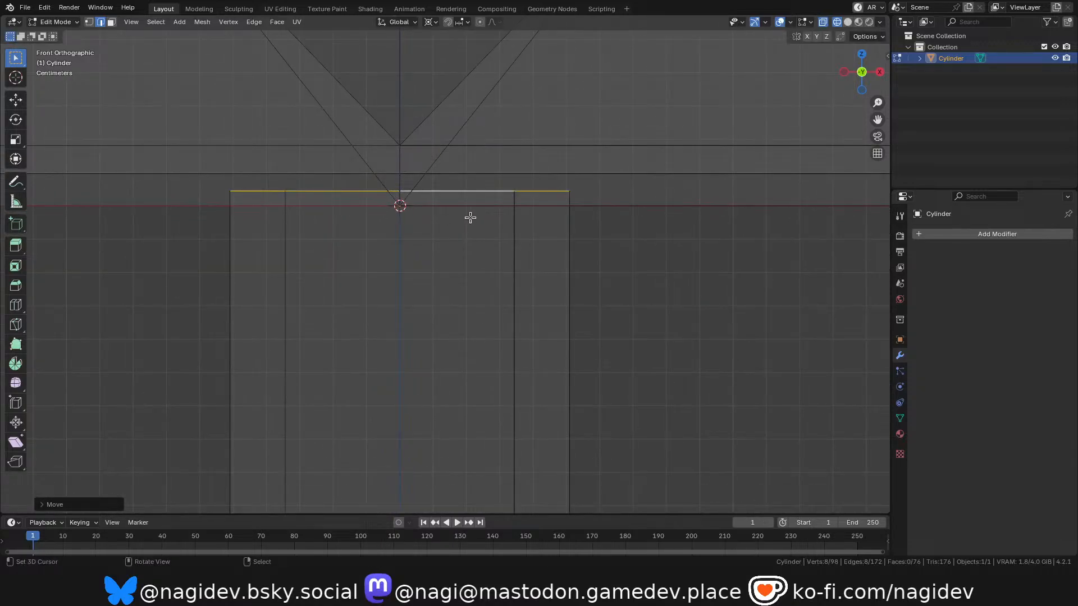
Examine the joined dish and stem in Object Mode with wireframe shading, checking where the stem's top sits.
left_click_drag(866, 75, 834, 99)
scroll(550, 315, "down", 5)
scroll(522, 324, "down", 3)
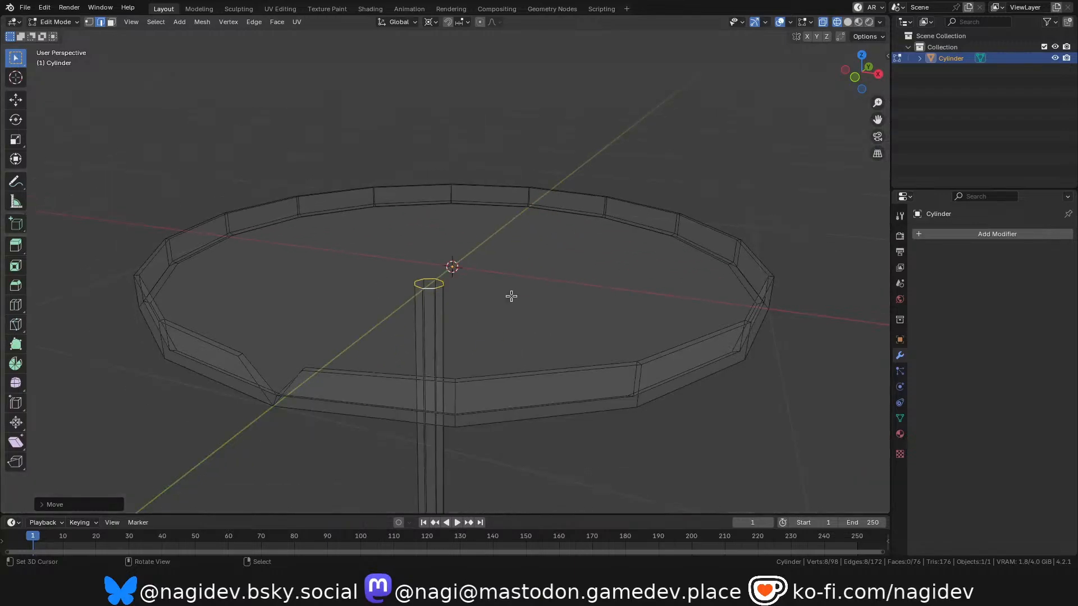
key("Tab")
scroll(428, 311, "down", 2)
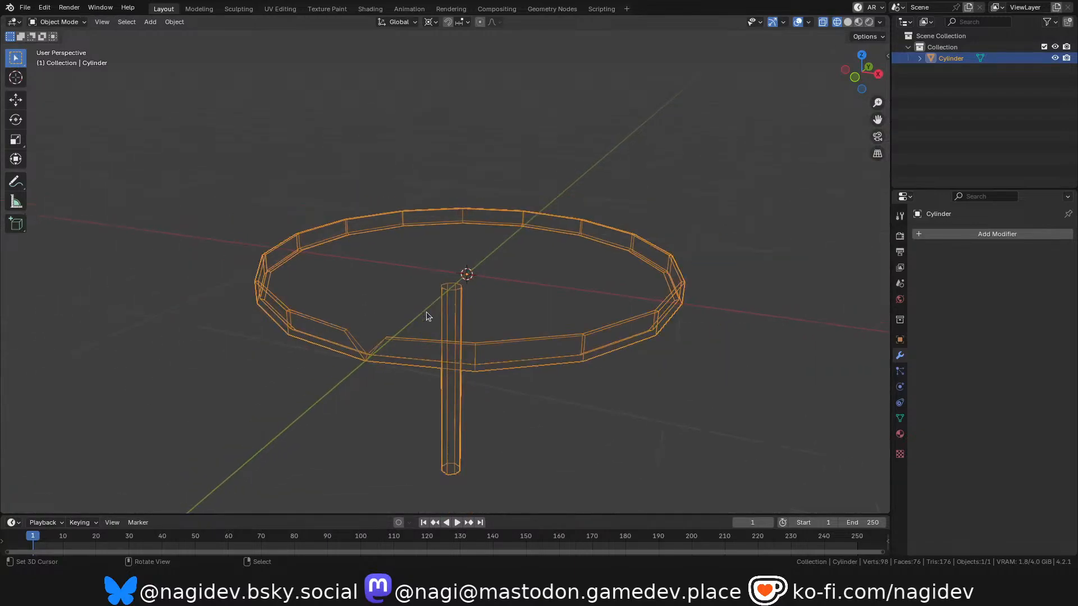
scroll(431, 322, "up", 2)
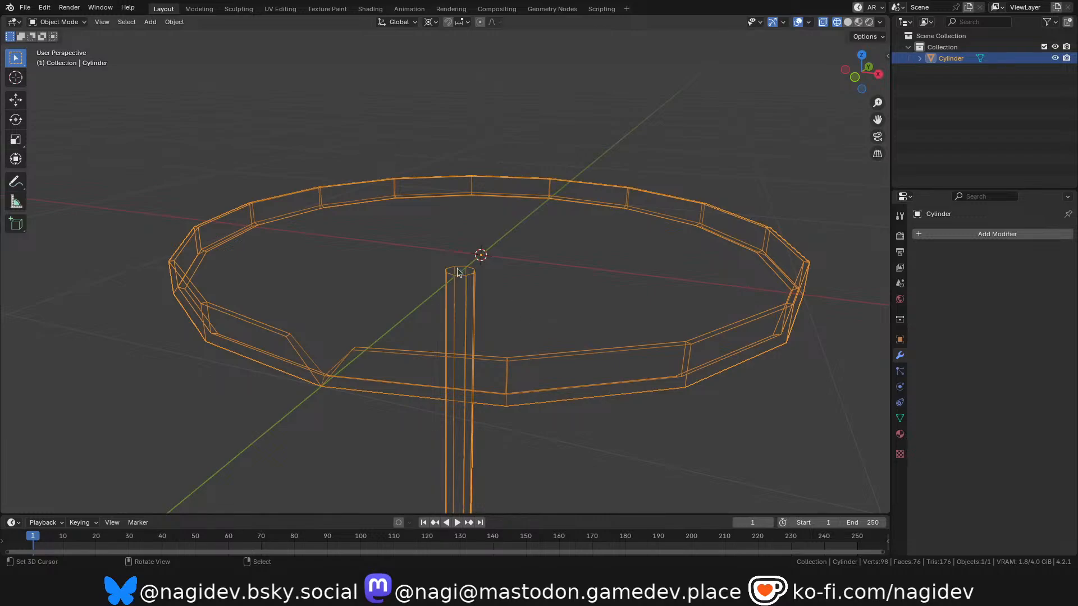
scroll(456, 275, "down", 2)
scroll(450, 292, "up", 2)
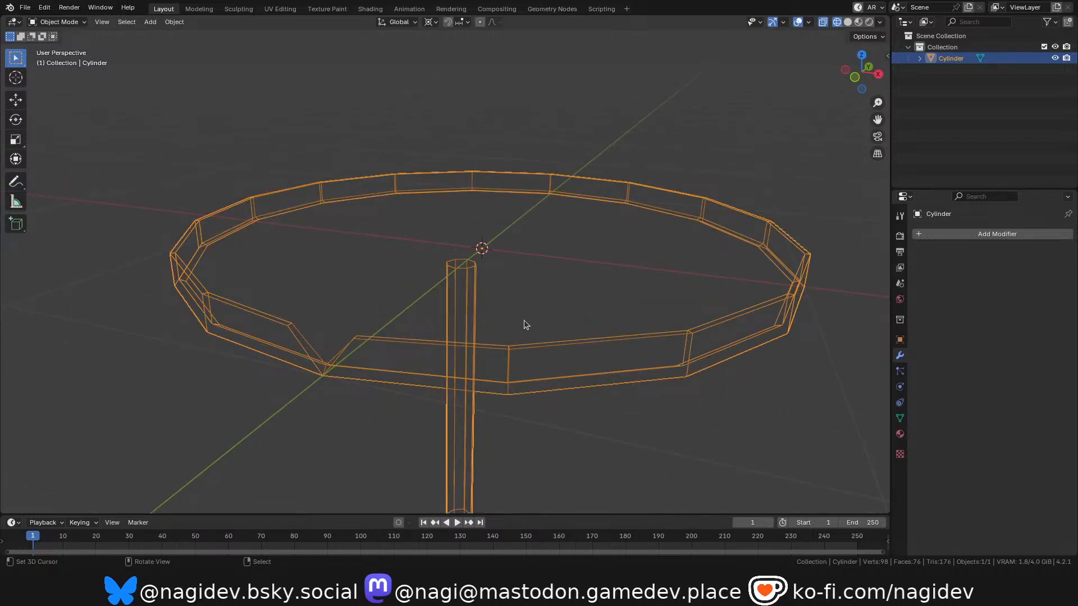
Apply Shade Smooth to the joined dish and stem while viewing it in Material Preview shading.
key("ctrl+Tab")
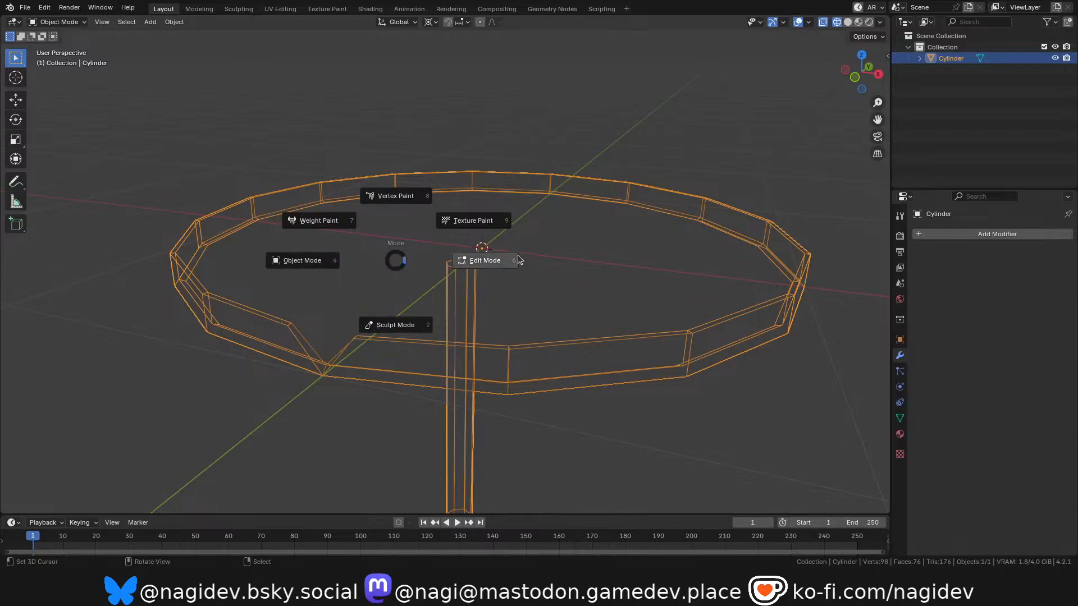
key("z")
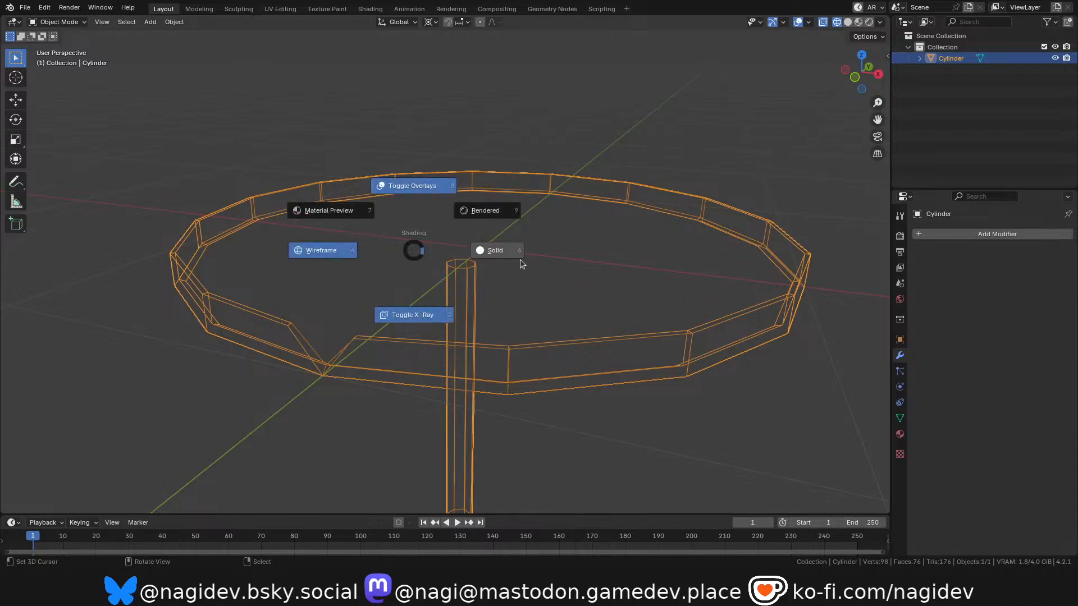
left_click(524, 263)
key("z")
left_click(510, 354)
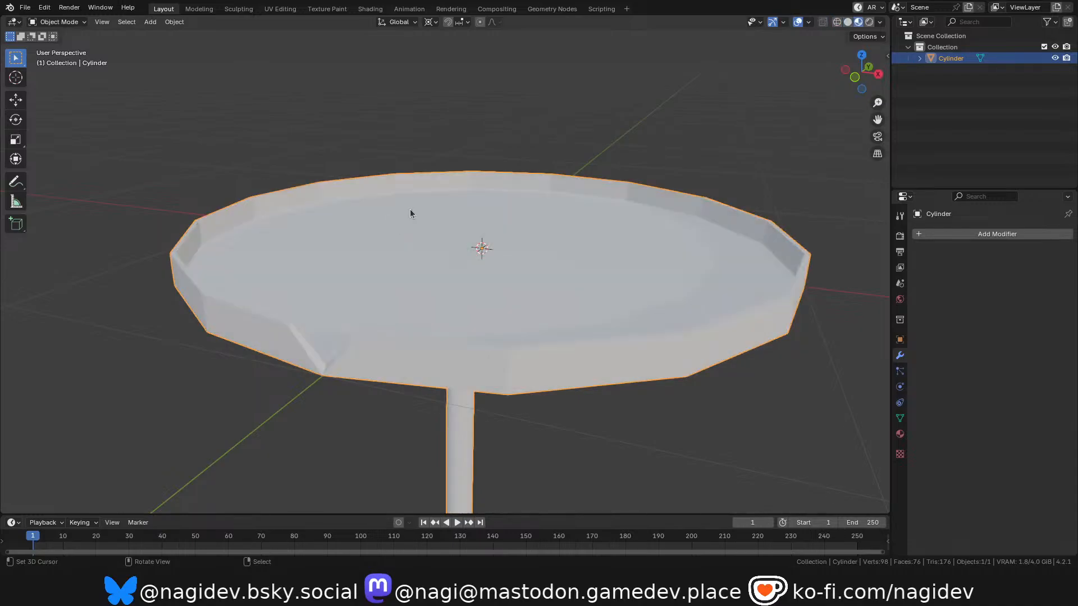
left_click(175, 22)
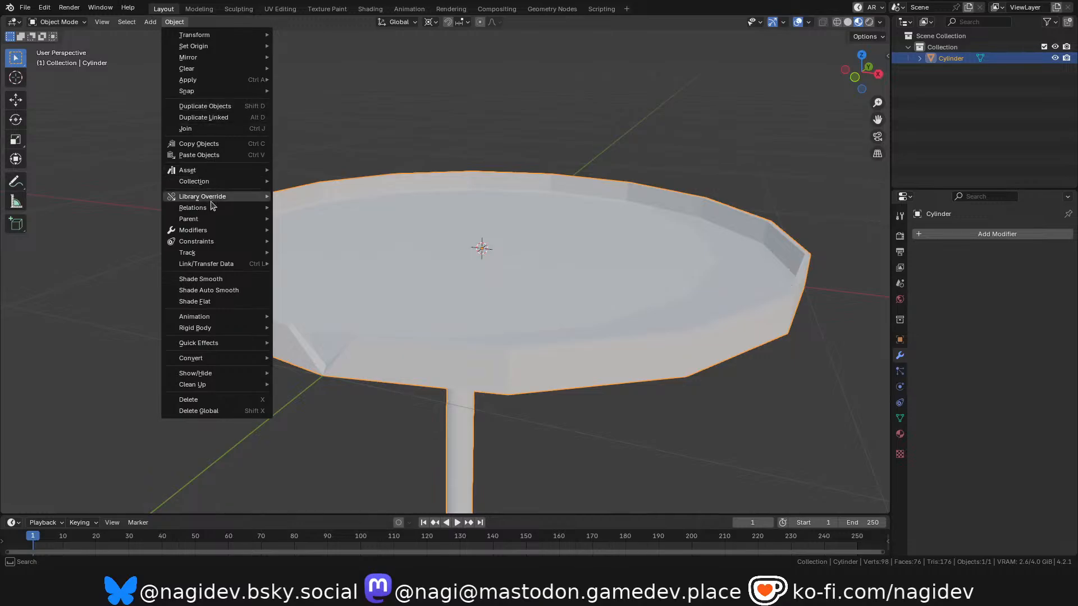
left_click(219, 281)
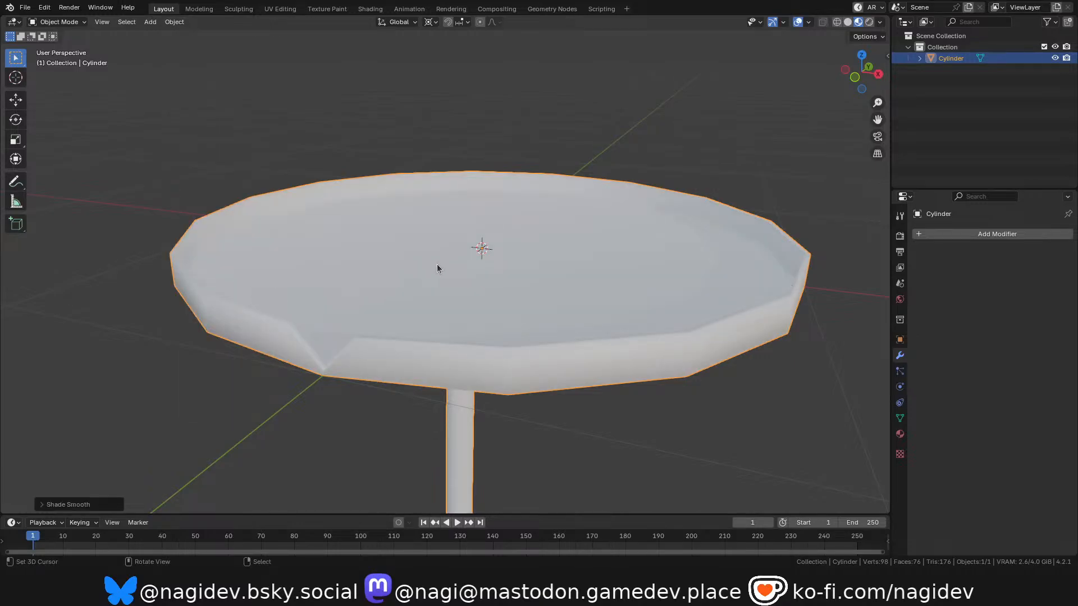
Examine the smooth-shaded dish, its notch and the stem from several angles in solid shading.
scroll(437, 266, "down", 2)
scroll(444, 349, "up", 2)
scroll(646, 247, "down", 2)
scroll(646, 250, "up", 2)
left_click_drag(868, 68, 921, 81)
key("z")
left_click(667, 269)
scroll(589, 222, "down", 1)
middle_click_drag(636, 245, 629, 237)
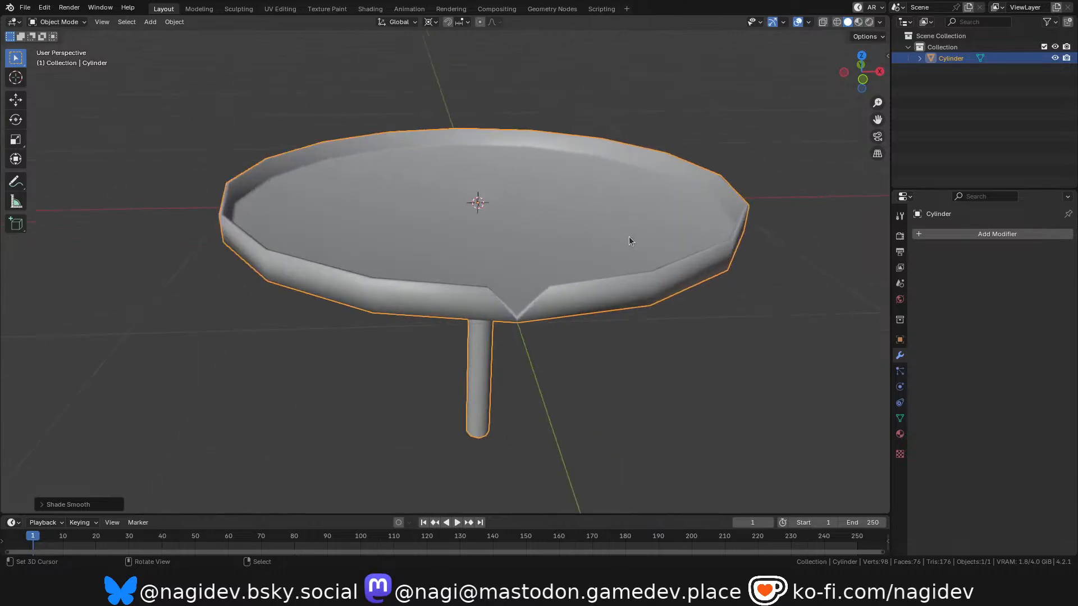
scroll(629, 237, "up", 2)
left_click_drag(869, 76, 855, 69)
middle_click_drag(695, 202, 645, 195)
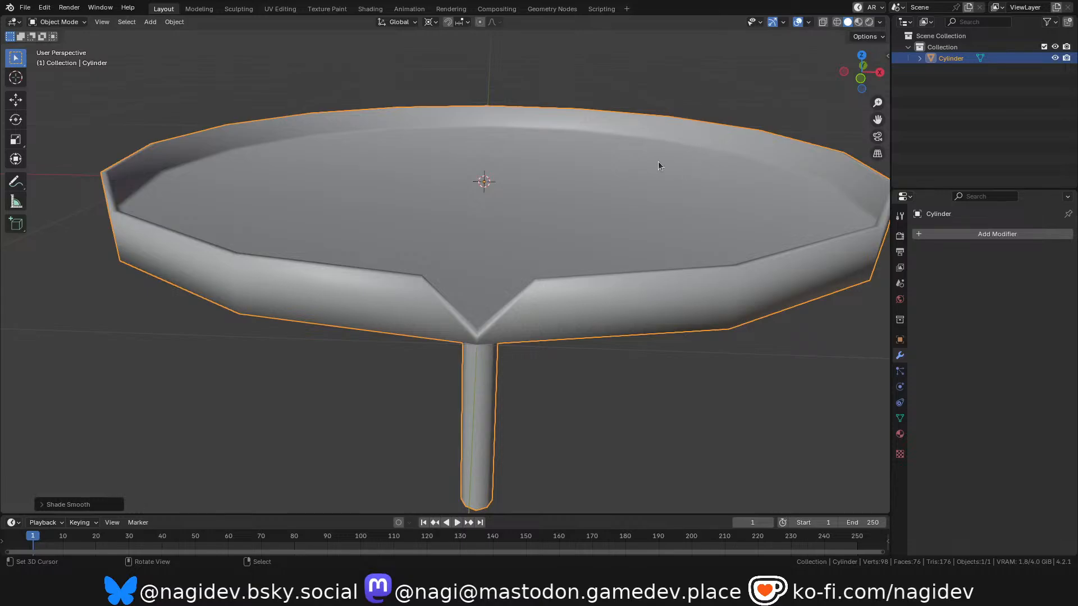
In Edit Mode, select the edge loop around the dish's inner floor and scale it to about 0.98, excluding Z.
key("ctrl+Tab")
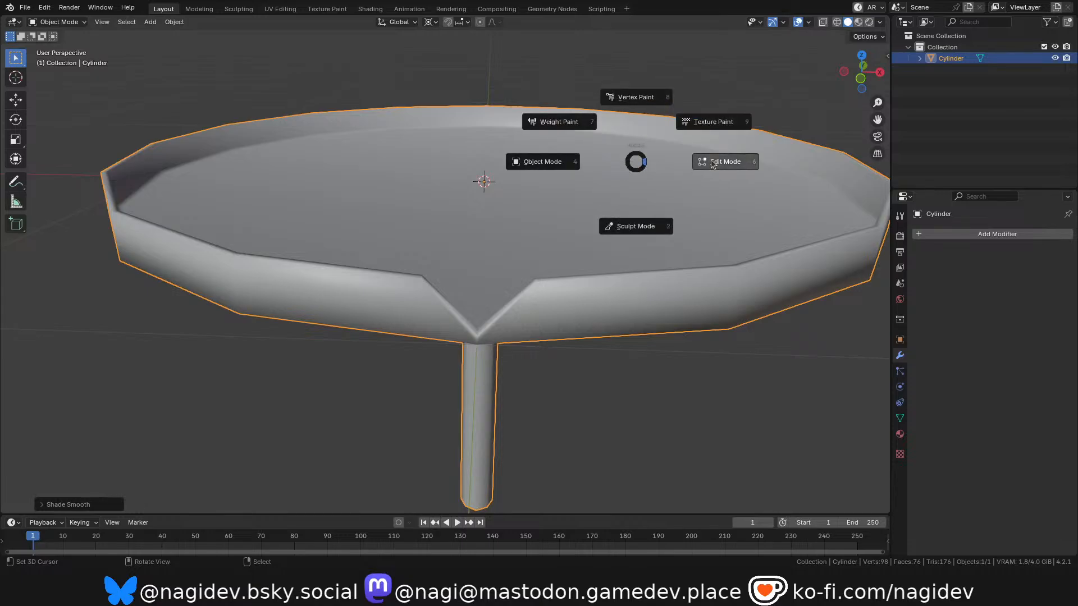
left_click(707, 177)
left_click(780, 169, "alt")
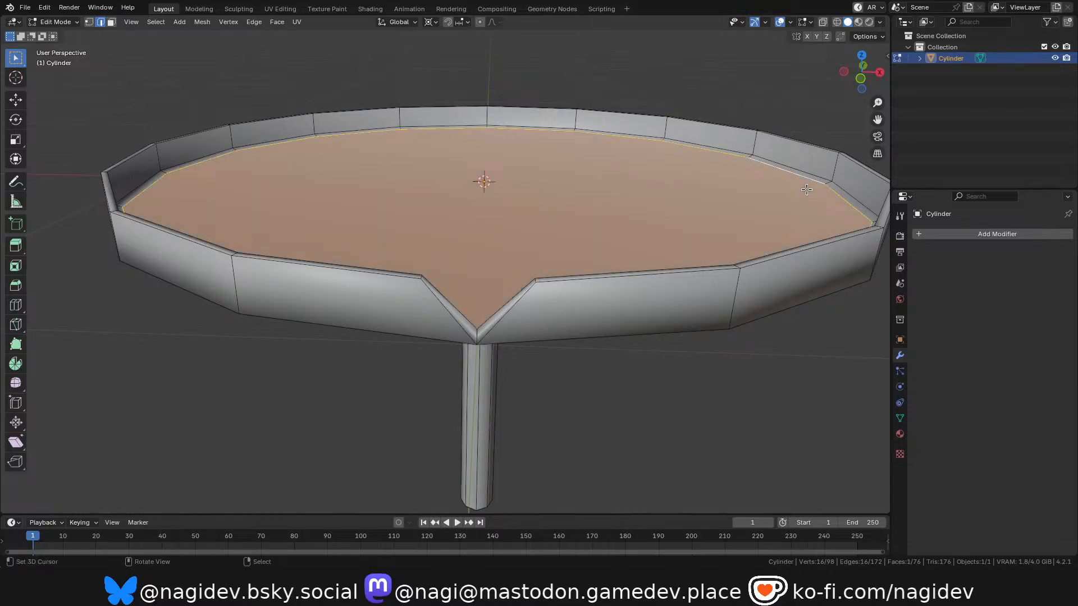
key("s")
key("shift+z")
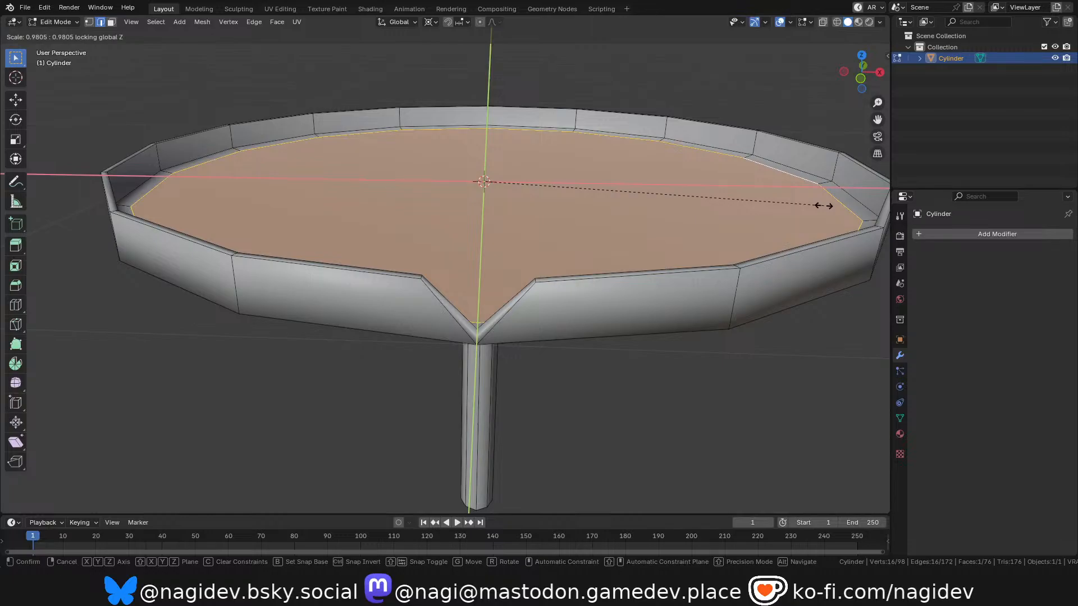
left_click(824, 206)
Select the edge loop at the base of the dish's inner wall and raise it about 0.013 m along Z.
left_click(812, 176, "alt")
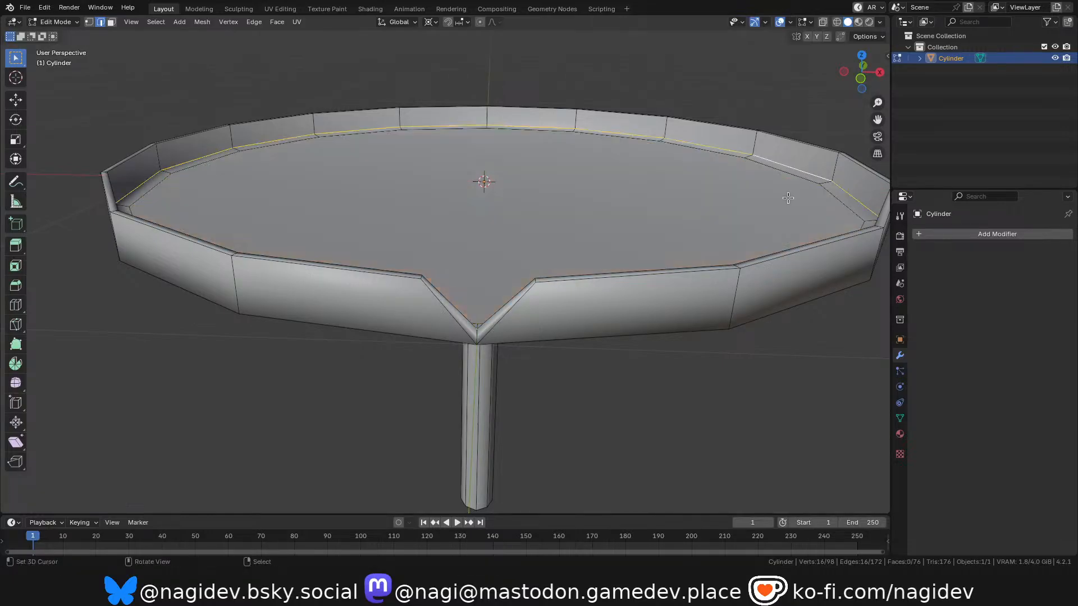
key("g")
key("z")
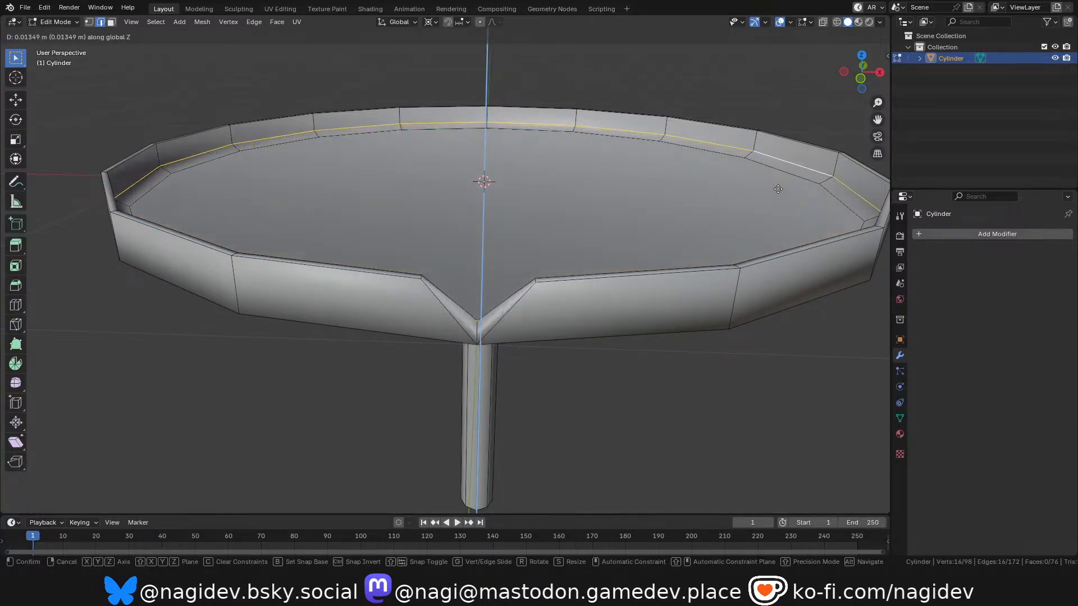
left_click(778, 189)
key("Tab")
Examine the softened inner rim, notch and stem of the finished platform from several angles in Object Mode.
middle_click_drag(728, 214, 706, 204)
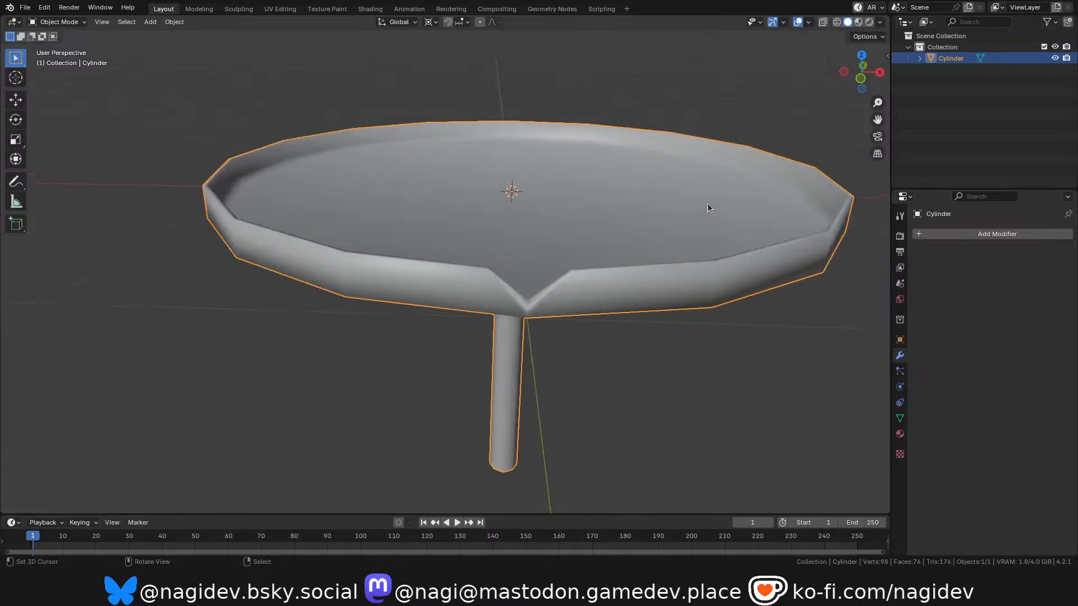
mouse_move(863, 80)
left_mouse_down()
mouse_move(865, 104)
mouse_move(865, 76)
left_mouse_up()
middle_click_drag(505, 280, 244, 311)
scroll(516, 313, "up", 2)
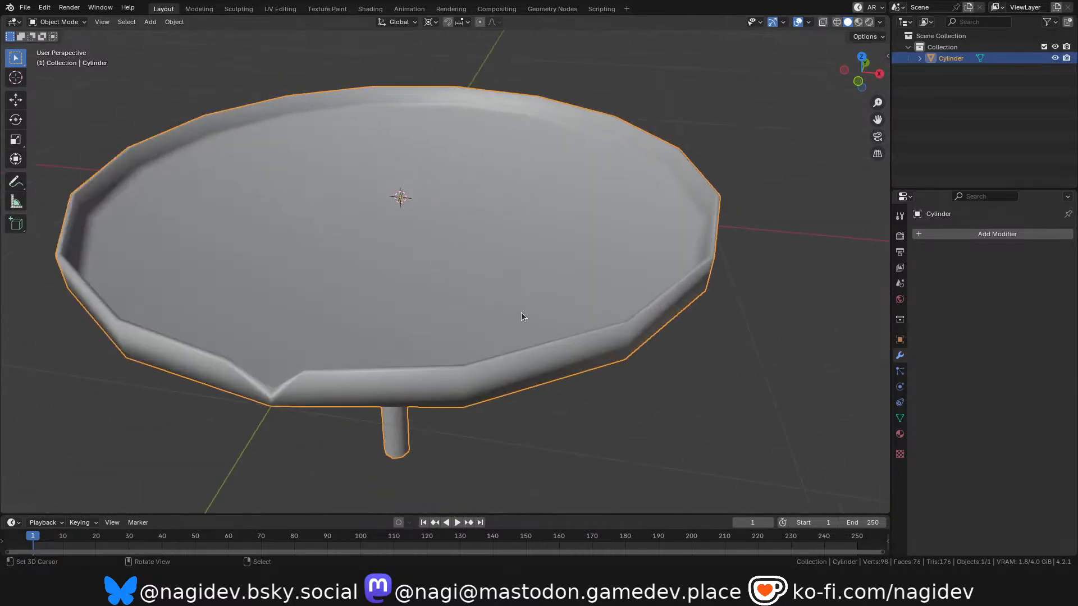
scroll(614, 319, "down", 2)
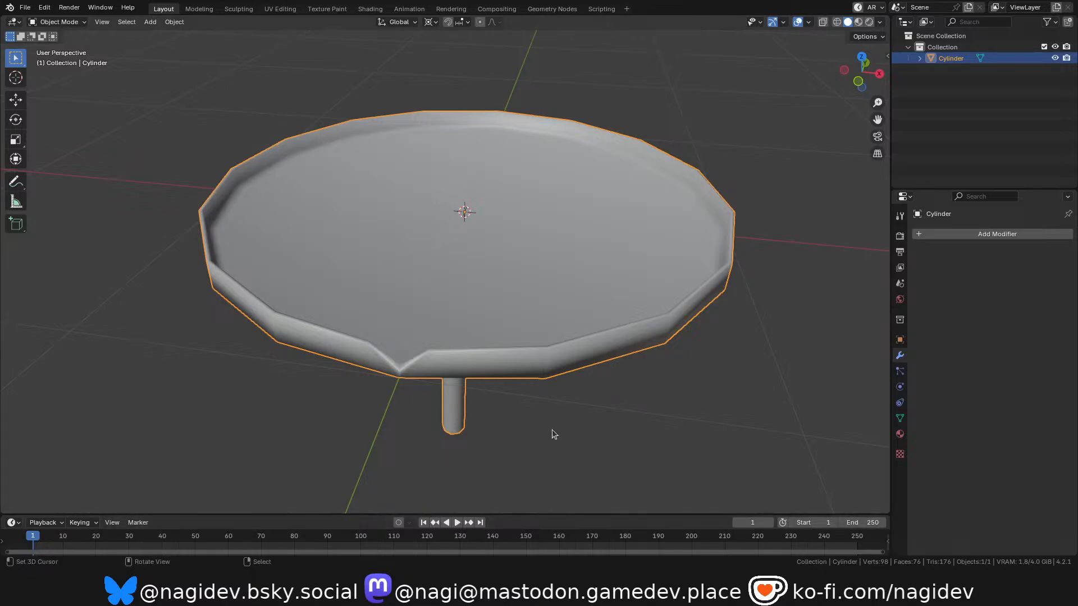
scroll(463, 418, "down", 3)
scroll(509, 361, "up", 2)
mouse_move(884, 78)
left_mouse_down()
mouse_move(881, 60)
mouse_move(879, 85)
mouse_move(869, 76)
left_mouse_up()
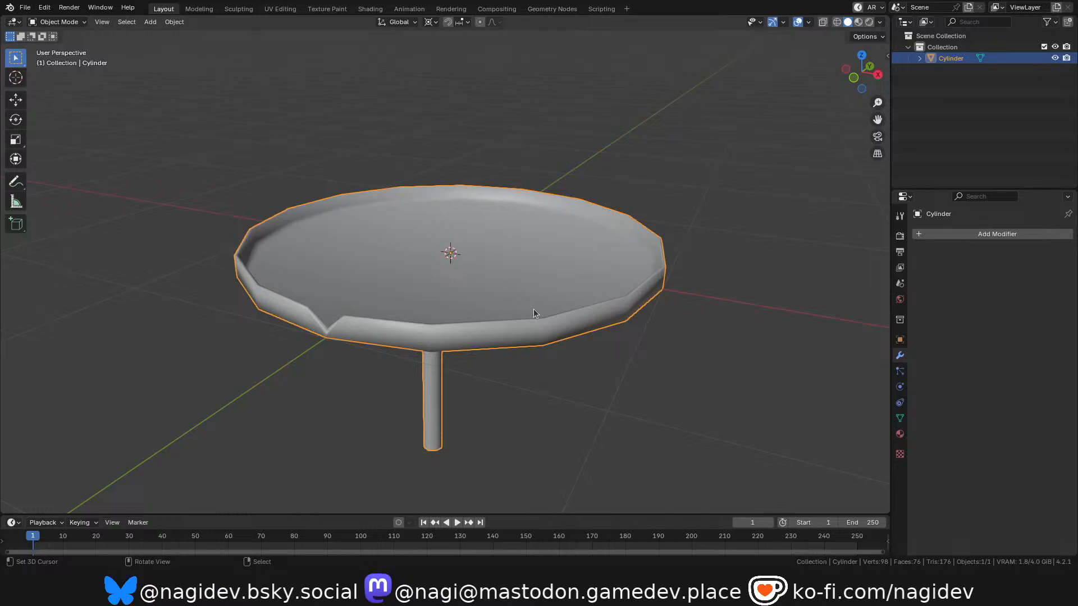
scroll(385, 340, "up", 2)
mouse_move(862, 72)
left_mouse_down()
mouse_move(863, 121)
mouse_move(862, 62)
mouse_move(862, 79)
mouse_move(985, 11)
mouse_move(918, 24)
mouse_move(955, 75)
mouse_move(878, 99)
mouse_move(872, 81)
left_mouse_up()
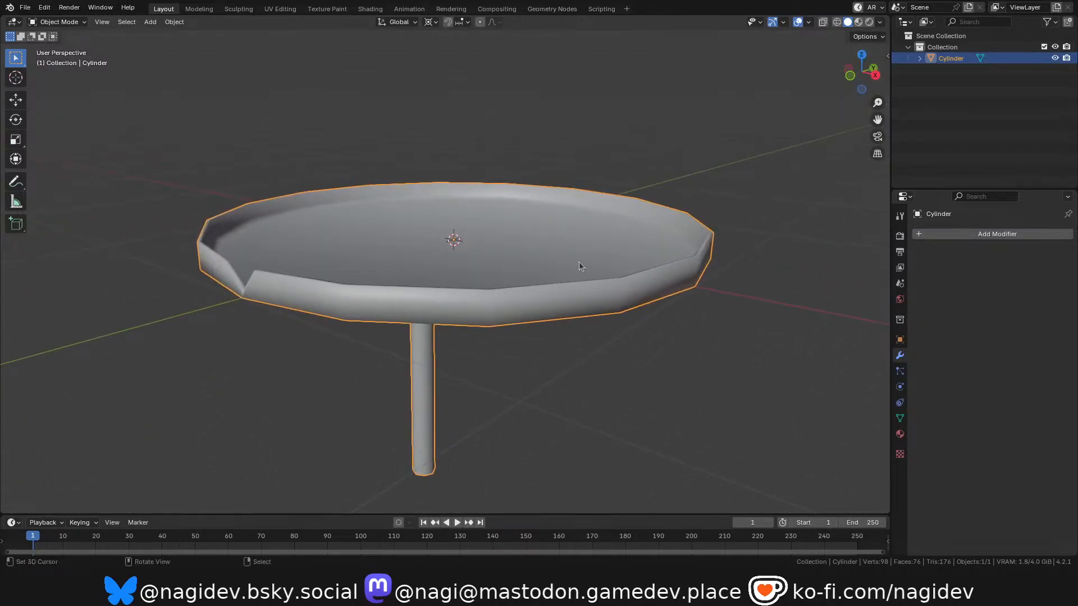
Try Shade Auto Smooth on the platform, check the shading from another angle, and undo it.
scroll(462, 312, "down", 2)
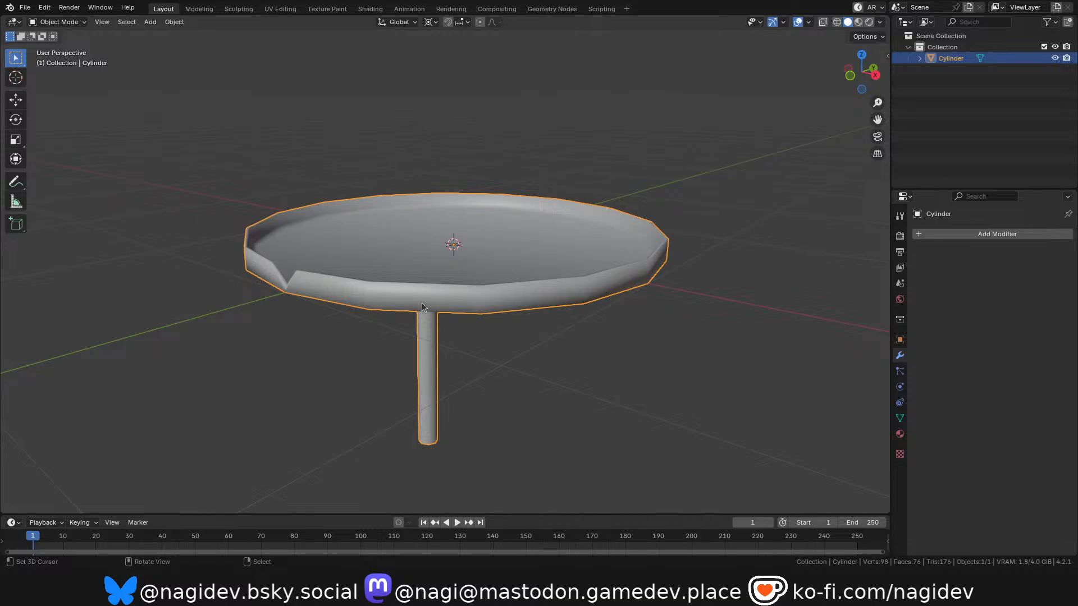
scroll(423, 302, "up", 3)
scroll(397, 283, "up", 1)
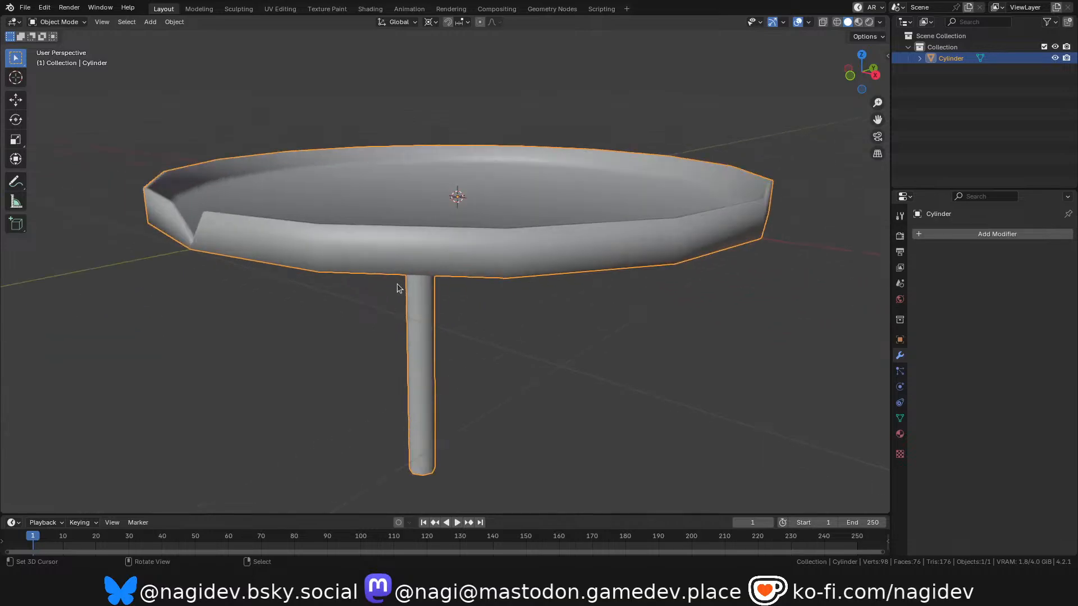
left_click(174, 21)
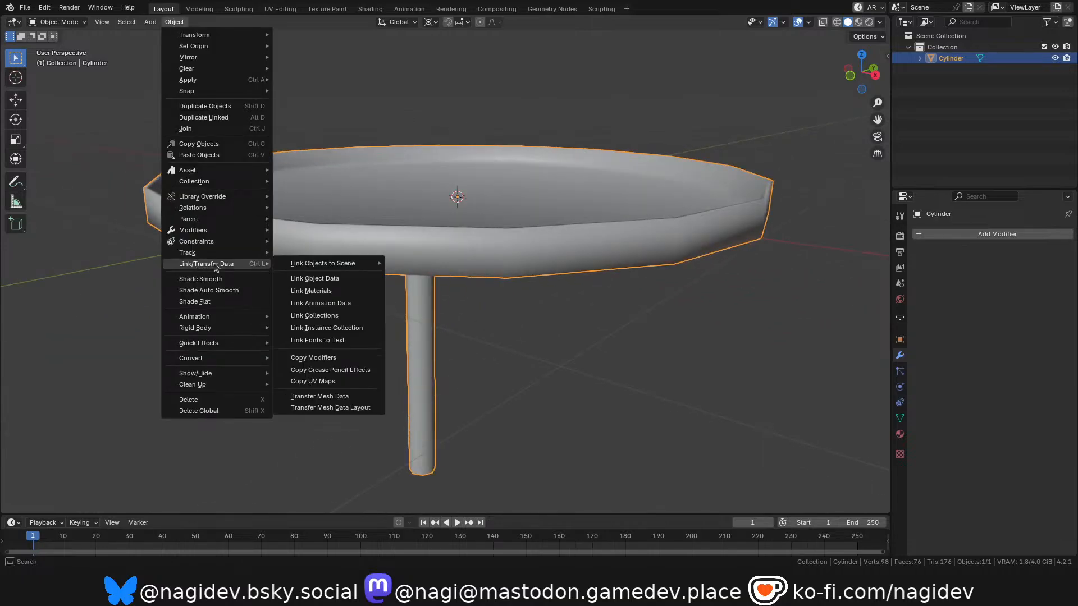
left_click(231, 290)
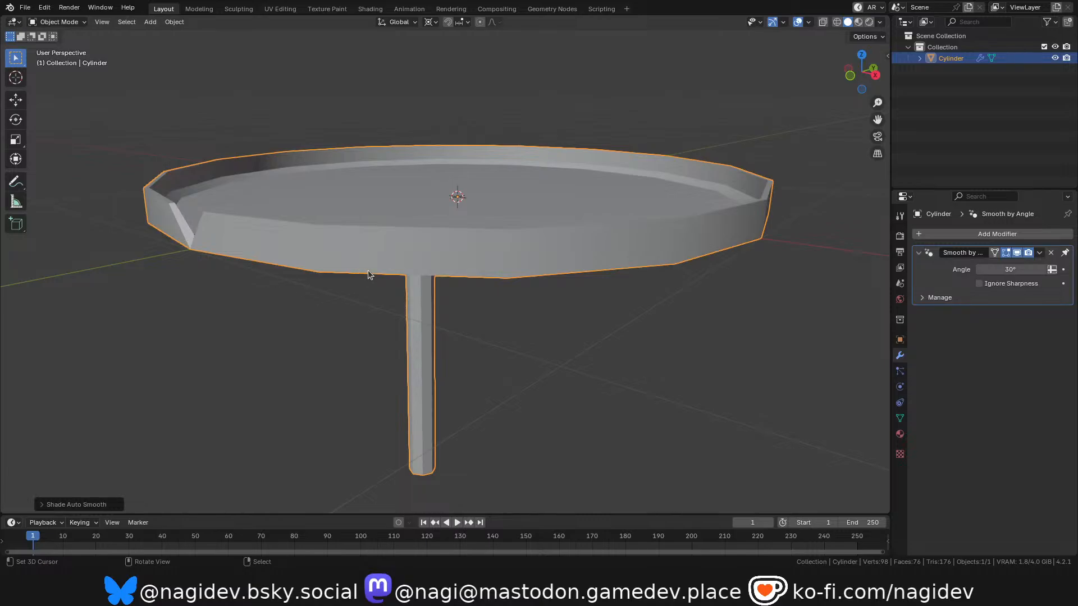
mouse_move(862, 72)
left_mouse_down()
mouse_move(858, 113)
mouse_move(855, 84)
mouse_move(831, 76)
mouse_move(834, 104)
mouse_move(833, 79)
mouse_move(831, 93)
mouse_move(833, 65)
mouse_move(861, 66)
mouse_move(861, 51)
mouse_move(867, 107)
left_mouse_up()
key("ctrl+z")
Add the giant water-lily pad photo to the scene as a reference image.
scroll(416, 271, "down", 2)
scroll(528, 225, "up", 1)
scroll(543, 218, "down", 1)
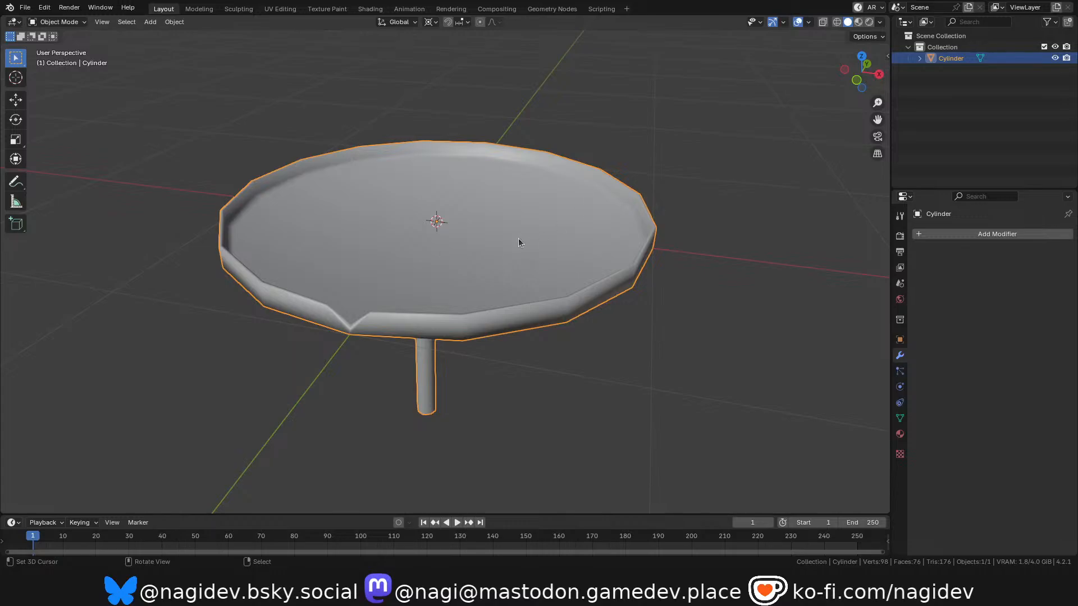
key("shift+a")
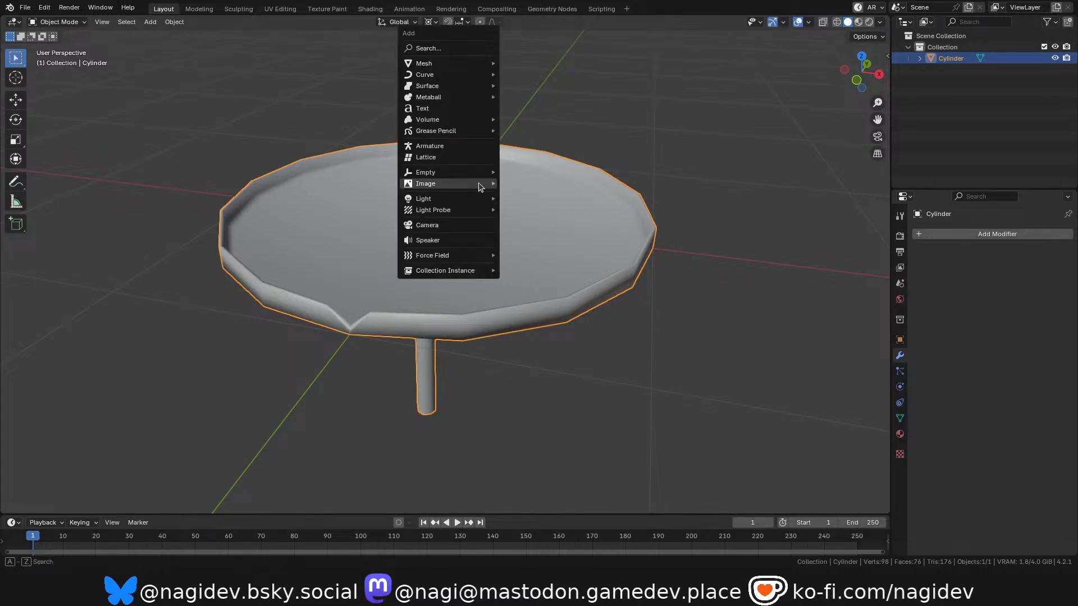
mouse_move(481, 183)
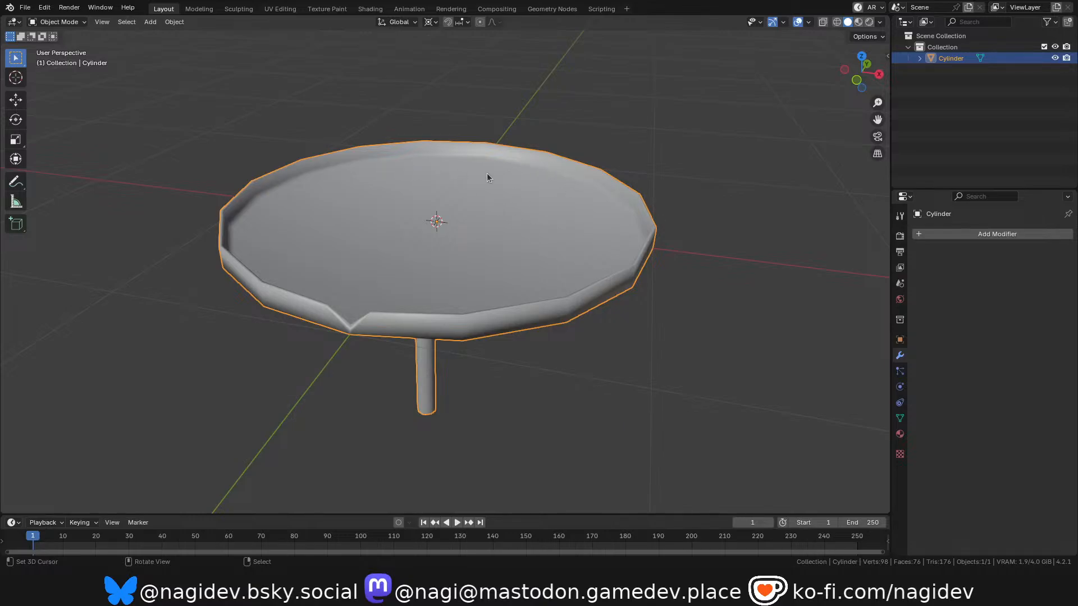
double_click(503, 174)
scroll(513, 255, "down", 3)
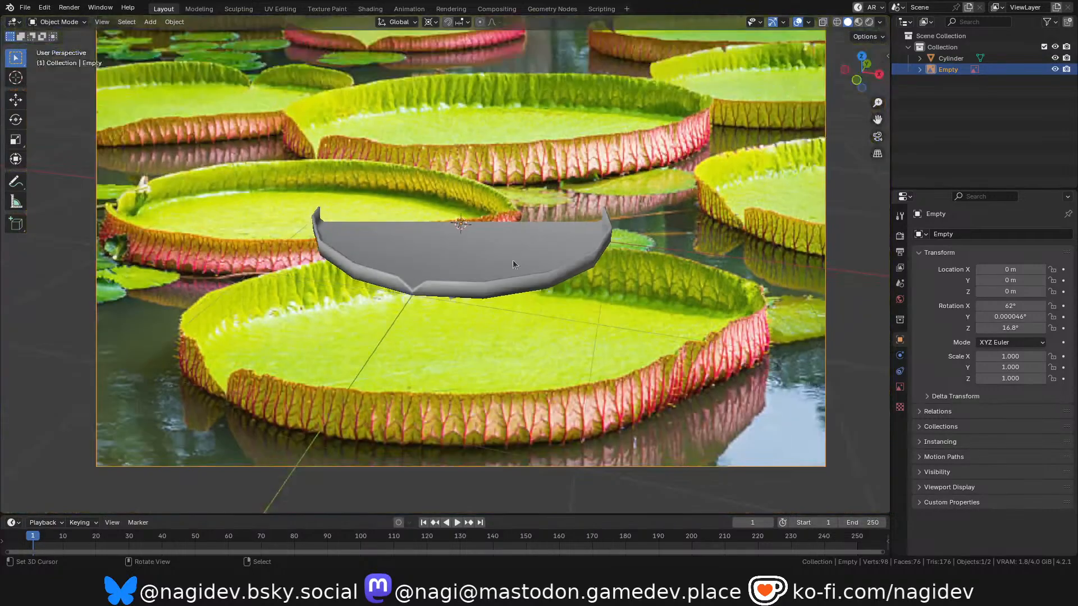
Examine the ribbed rim, notch and inner wall of the lily pads in the reference photo beside the modelled dish.
middle_click_drag(574, 432, 566, 417, "shift")
scroll(567, 417, "up", 6)
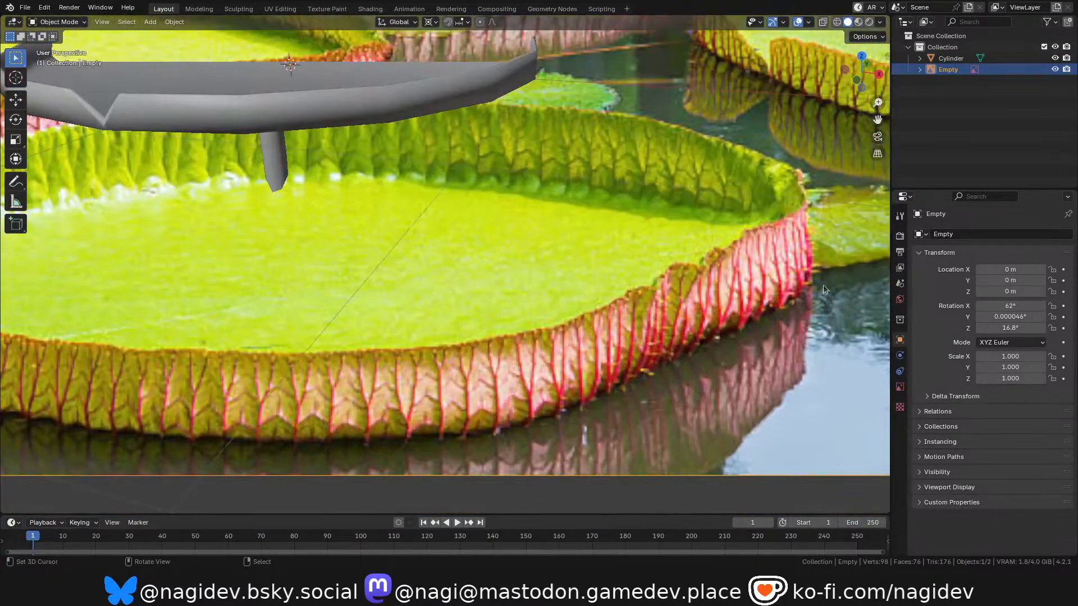
scroll(689, 316, "down", 1)
scroll(447, 166, "up", 5)
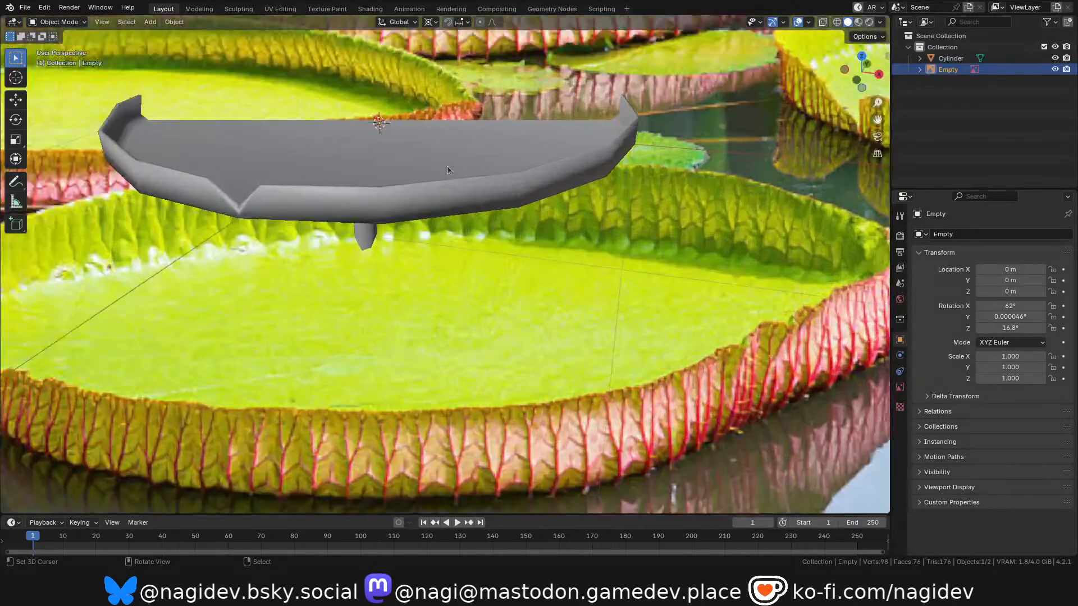
scroll(500, 248, "down", 5)
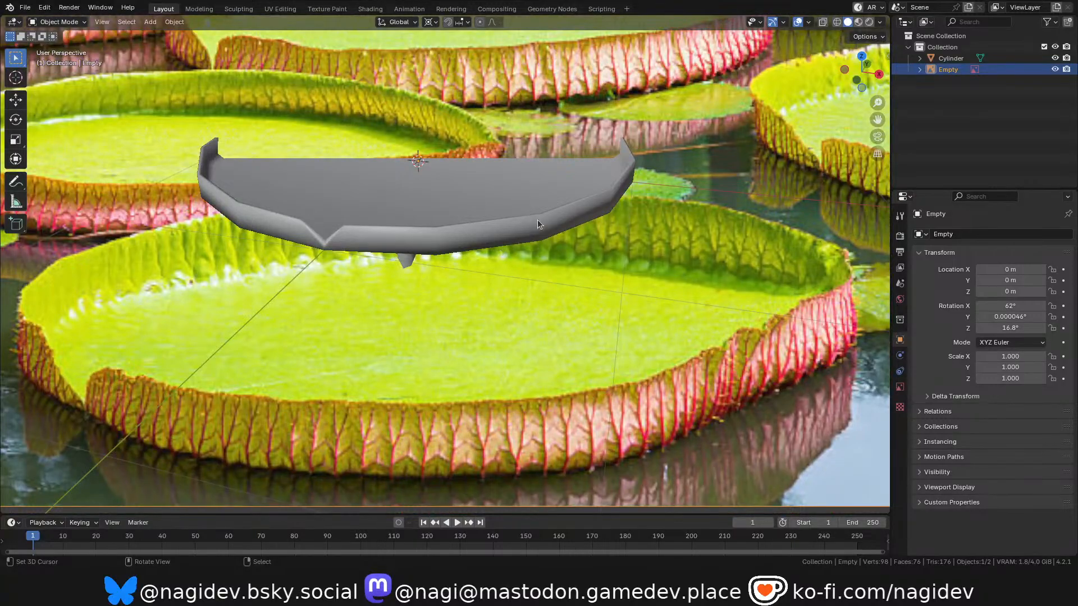
scroll(561, 203, "up", 5)
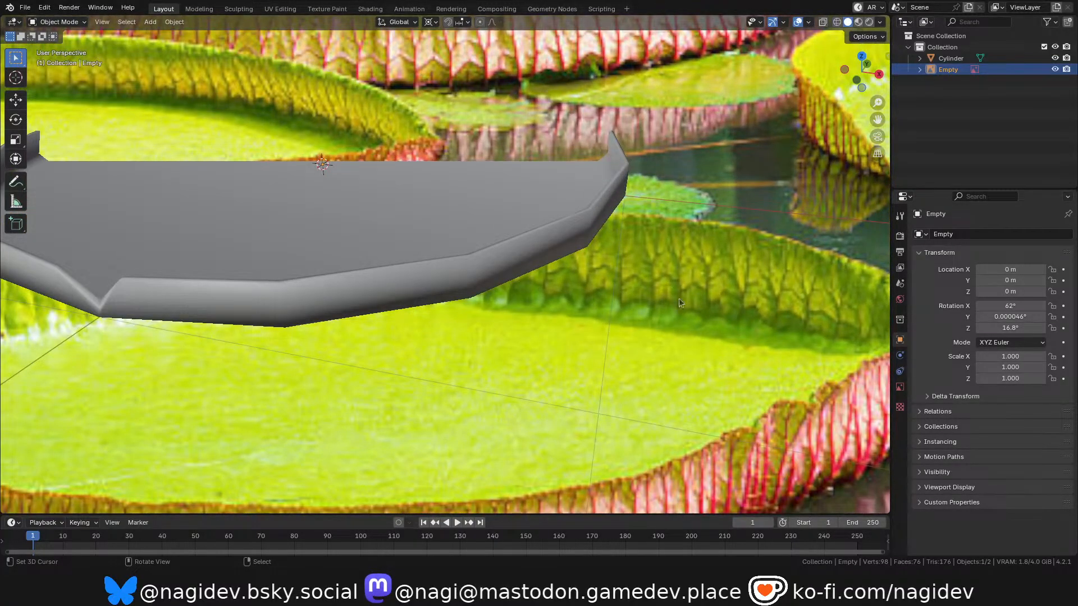
scroll(676, 295, "down", 5)
scroll(302, 291, "up", 2)
scroll(214, 351, "up", 5)
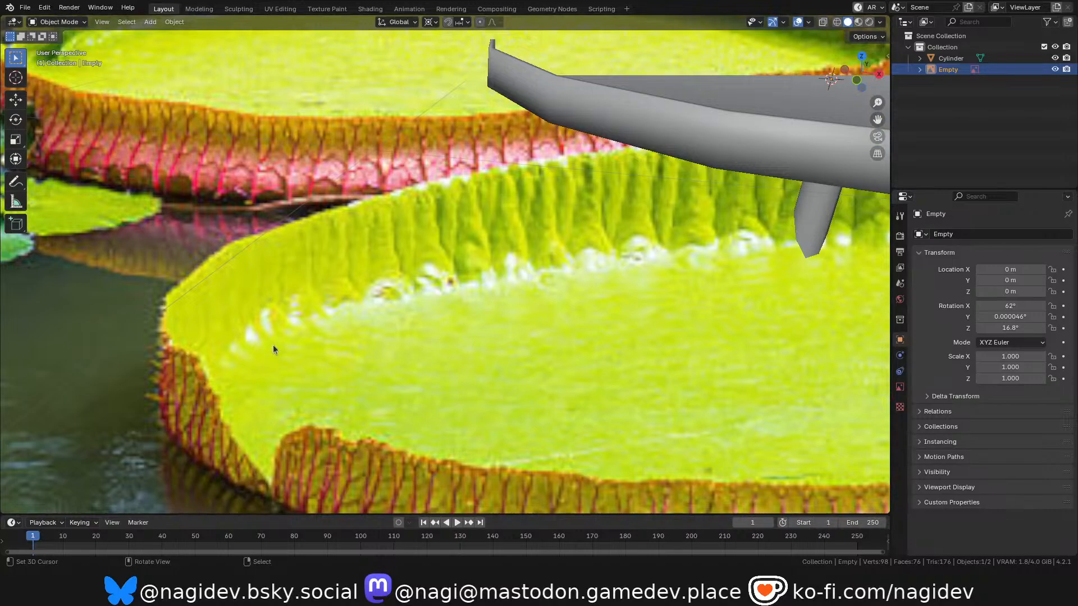
scroll(270, 347, "down", 5)
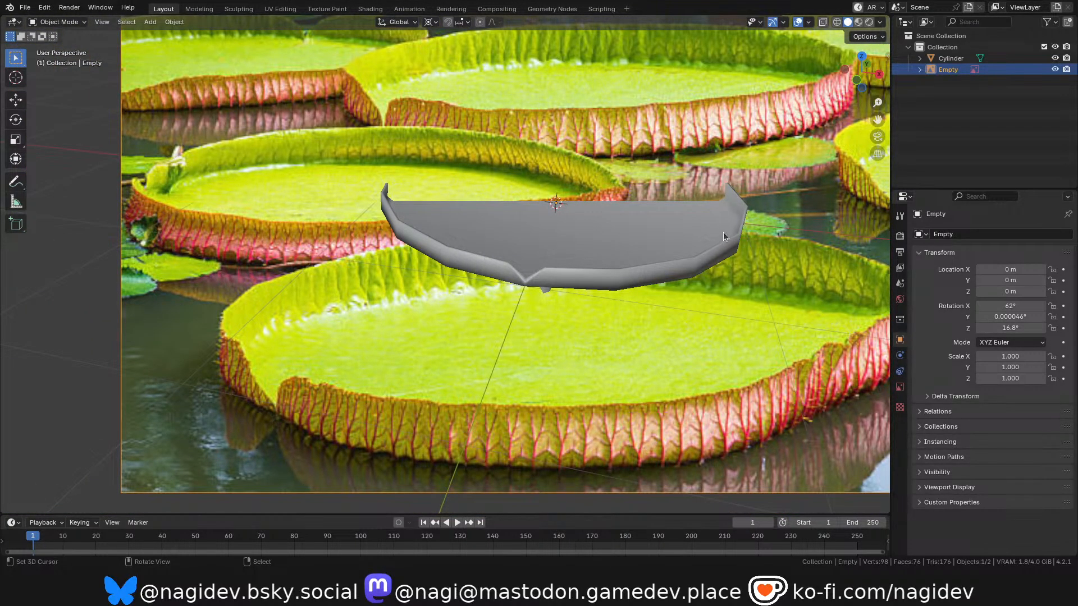
scroll(335, 375, "down", 1)
scroll(332, 382, "up", 1)
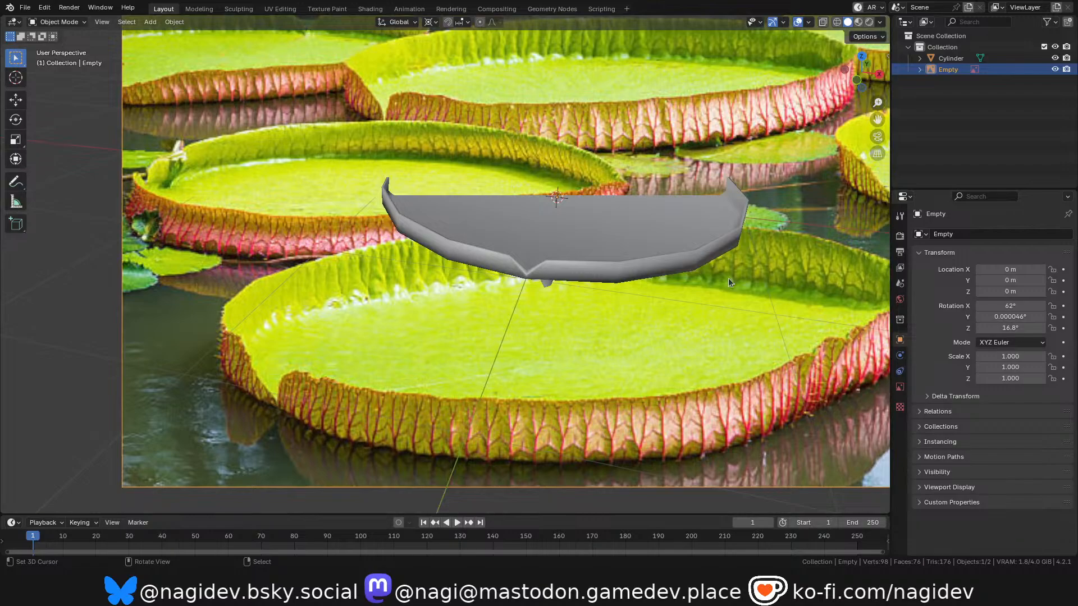
scroll(729, 279, "up", 2)
scroll(729, 278, "down", 2)
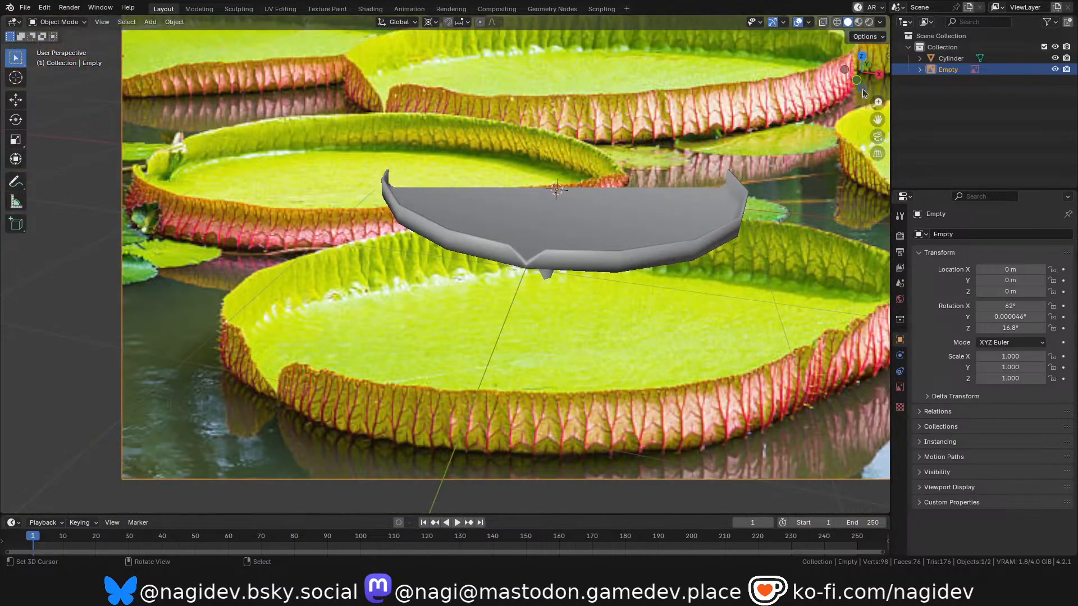
Clear the reference image's rotation, rotate it 90° around X, and move it 5 m along Y.
scroll(562, 311, "down", 2)
key("alt+r")
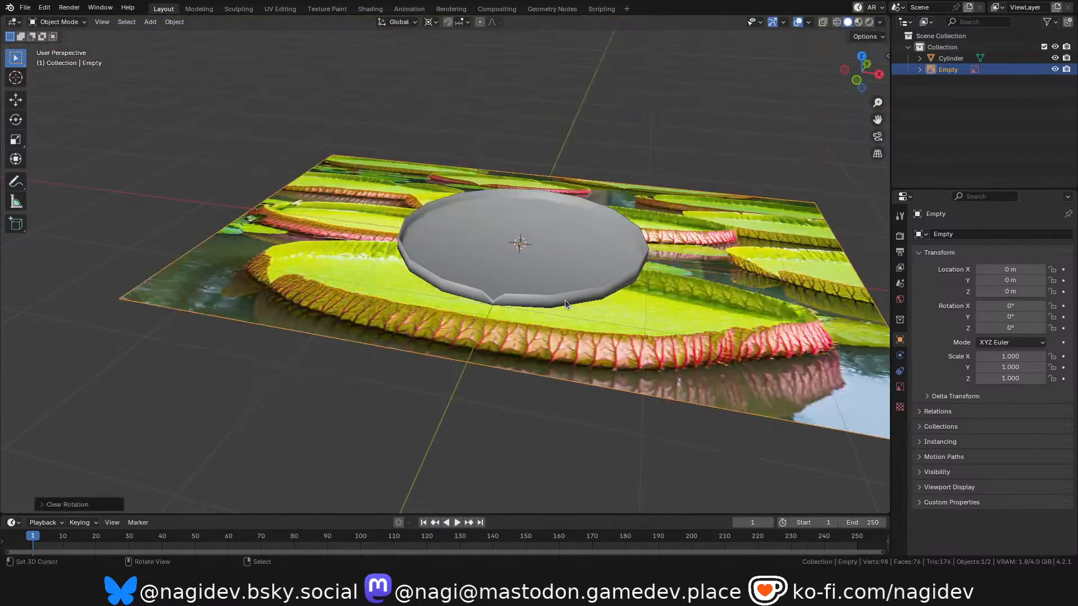
type("rx90")
key("Return")
type("gy5")
key("Return")
scroll(501, 345, "down", 1)
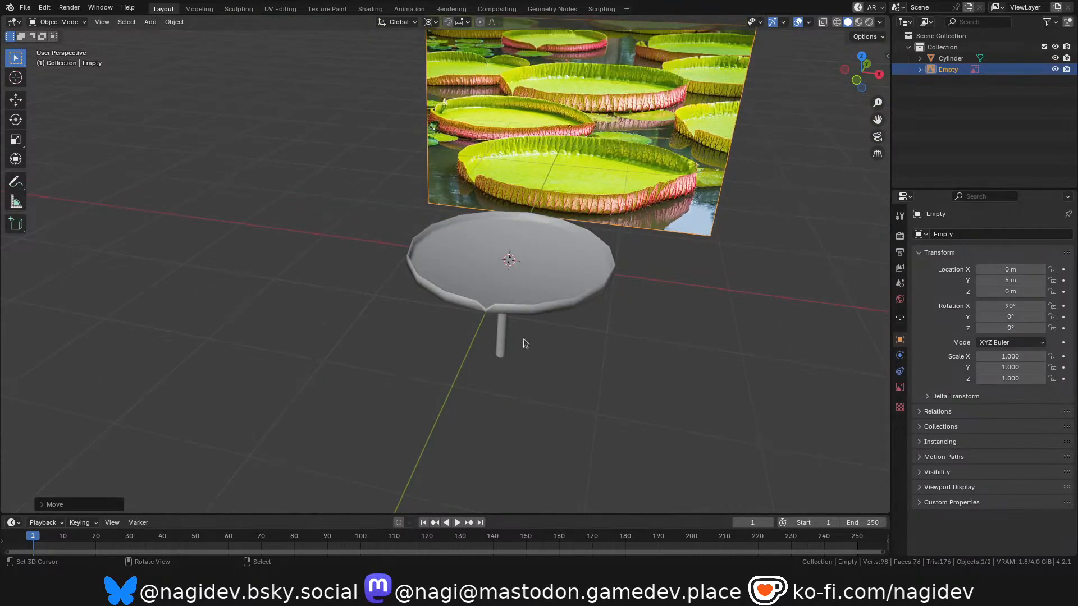
Select the platform mesh and examine its rim, stem and underside shading from several angles beside the reference image.
scroll(522, 334, "up", 3)
left_click_drag(844, 84, 846, 45)
scroll(558, 110, "down", 3)
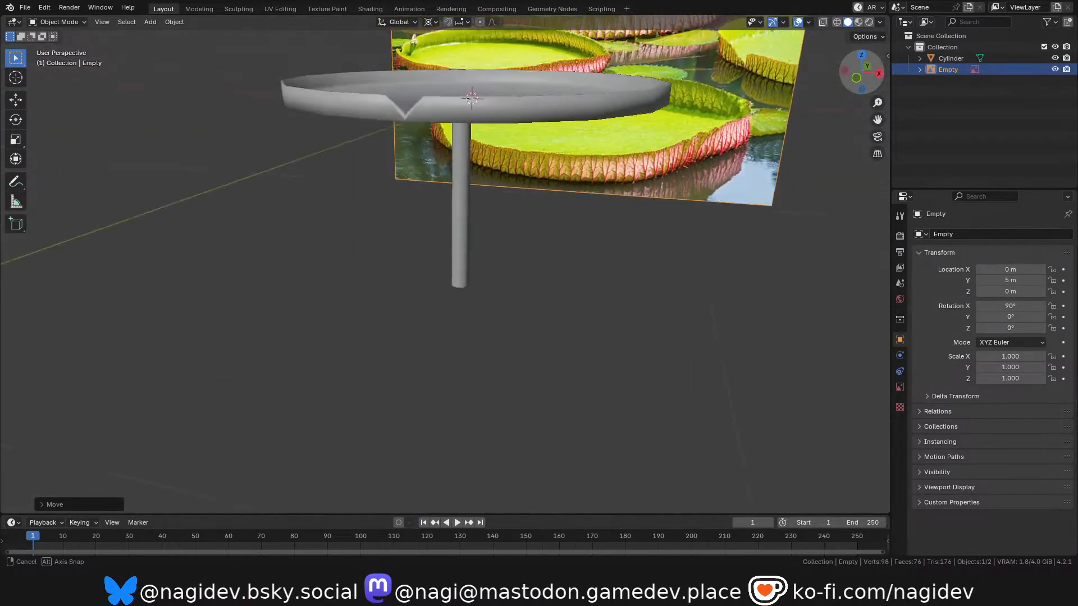
left_click(558, 110)
key("shift+grave")
left_click(618, 318)
middle_click_drag(618, 317, 605, 295)
scroll(552, 261, "up", 3)
scroll(756, 369, "down", 3)
mouse_move(862, 76)
left_mouse_down()
mouse_move(816, 10)
mouse_move(797, 9)
mouse_move(826, 48)
mouse_move(871, 71)
left_mouse_up()
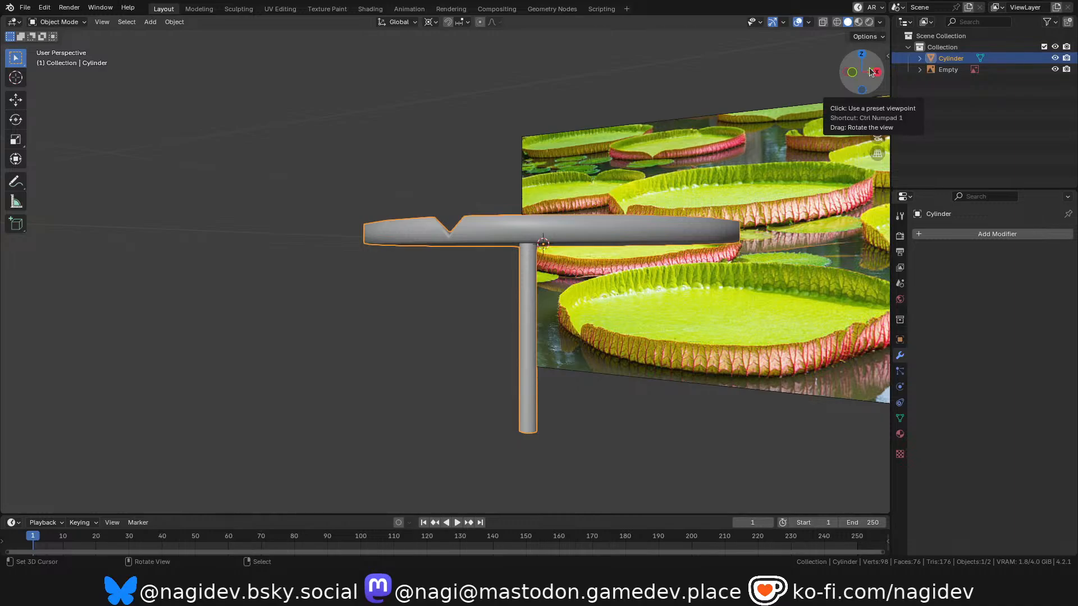
scroll(622, 248, "down", 1)
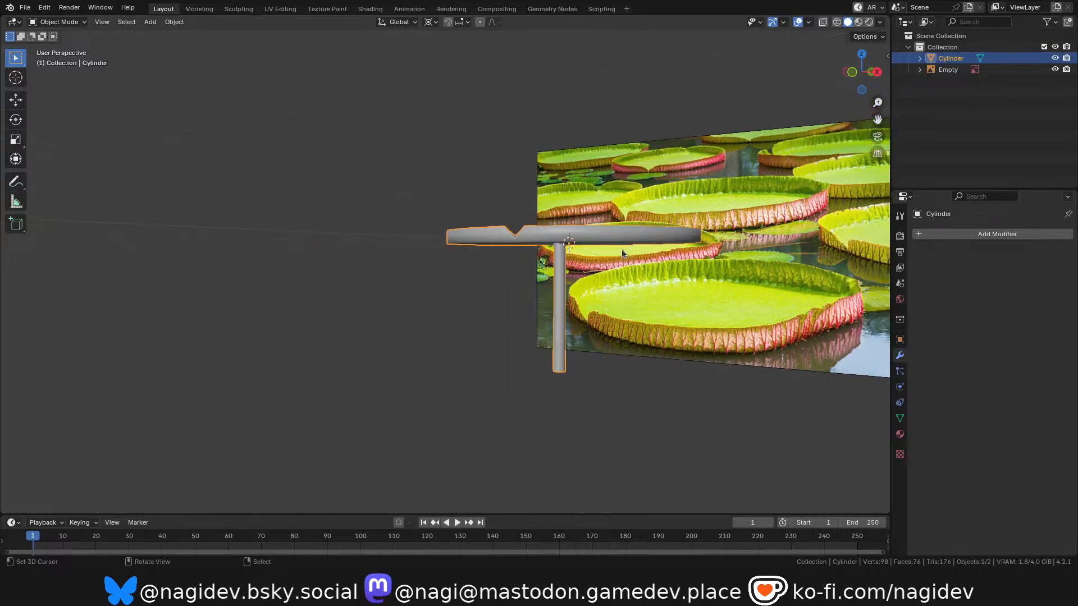
left_click_drag(875, 73, 702, 89)
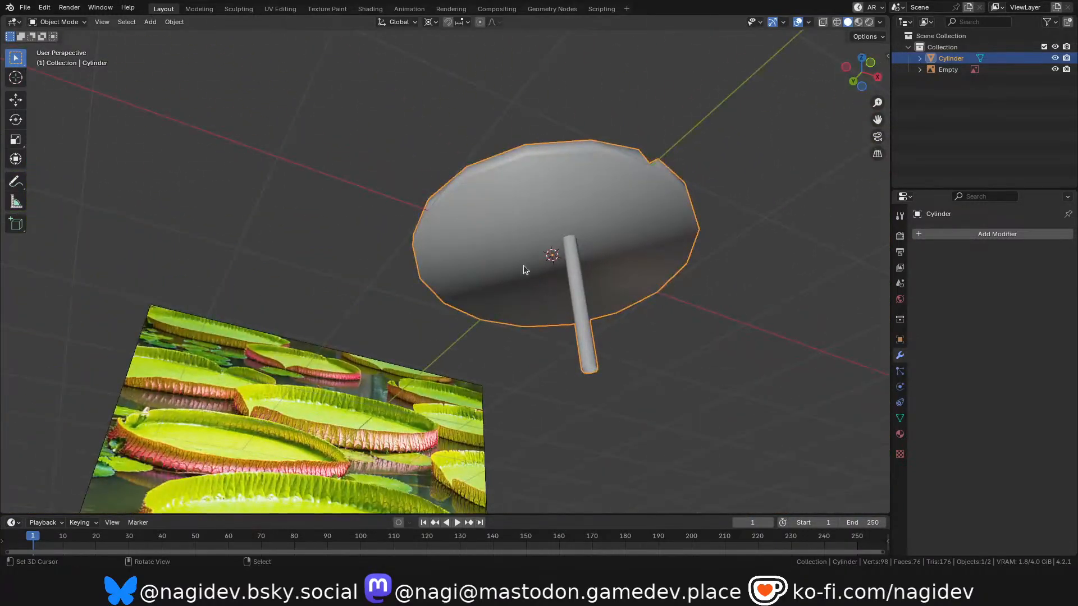
left_click_drag(862, 72, 463, 257)
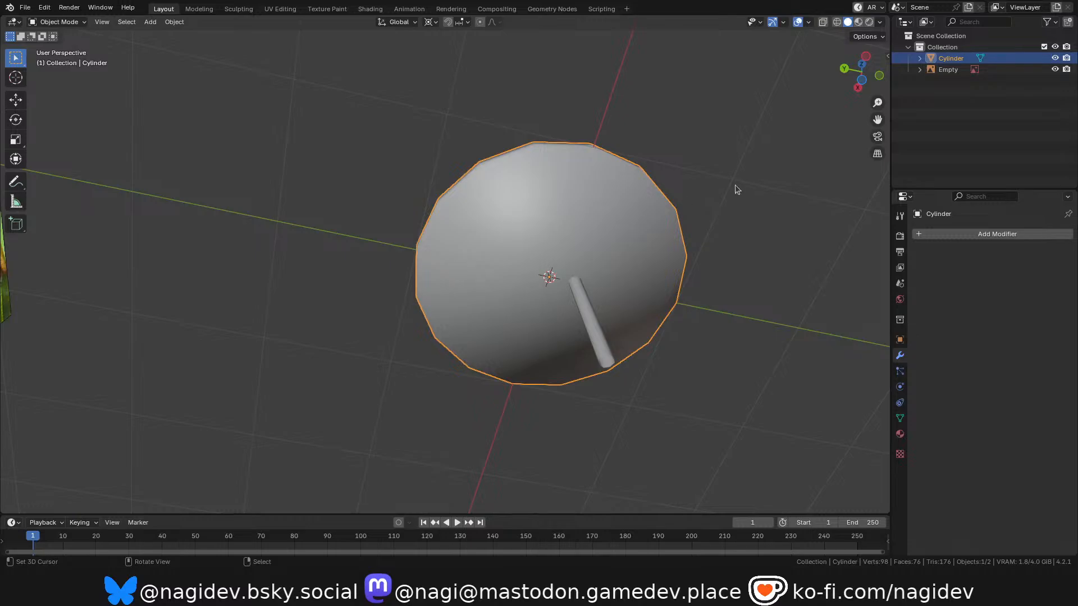
left_click_drag(865, 72, 605, 171)
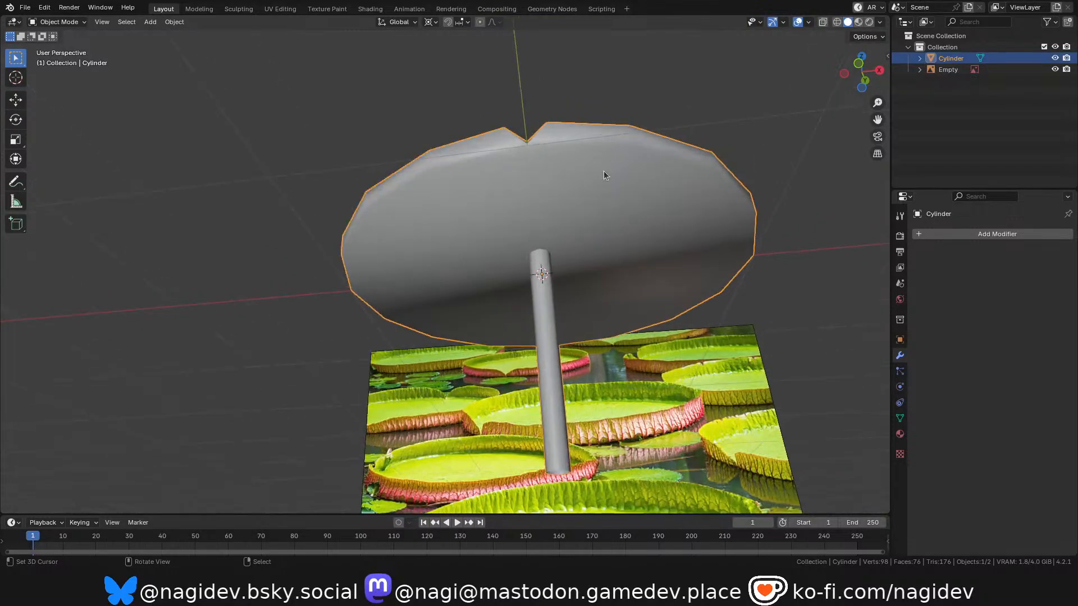
In Edit Mode, inset the dish's large bottom face by a narrow margin and check the underside shading in Object Mode.
key("Tab")
scroll(605, 149, "up", 2)
left_click(603, 146, "alt")
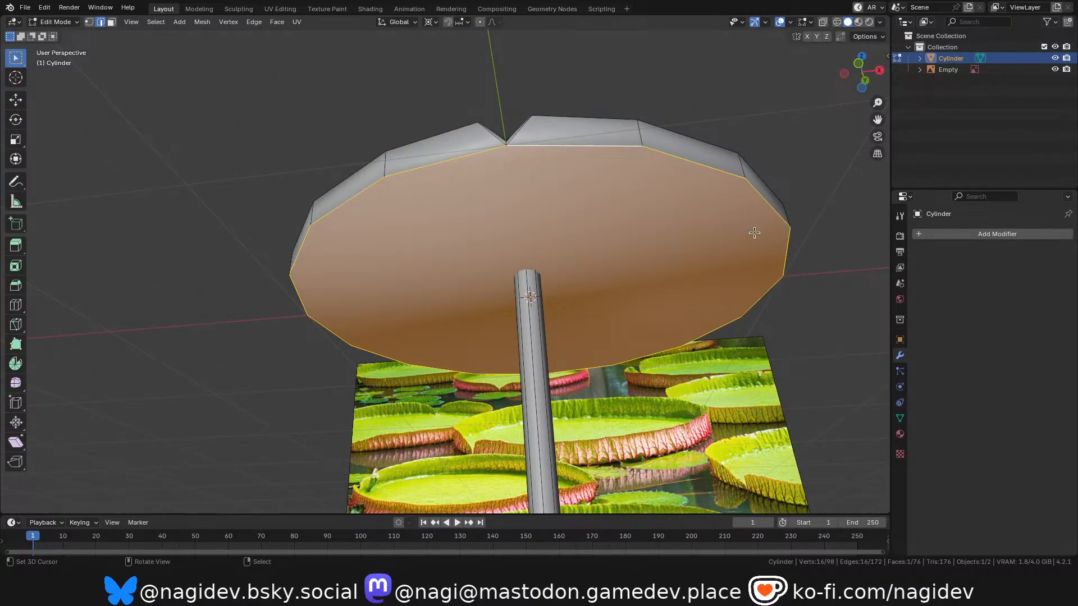
key("i")
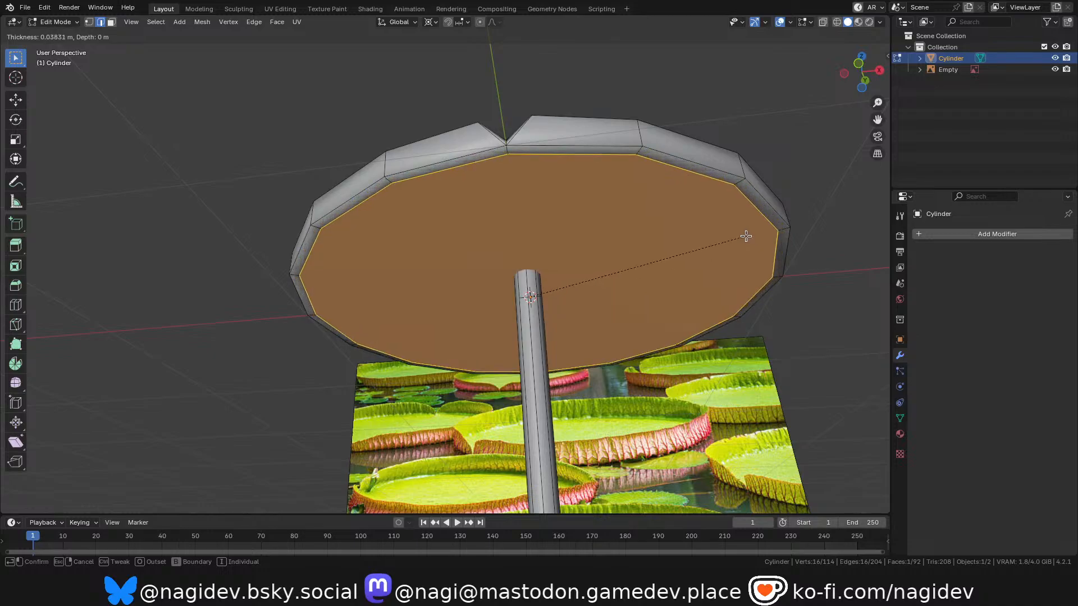
left_click(749, 236)
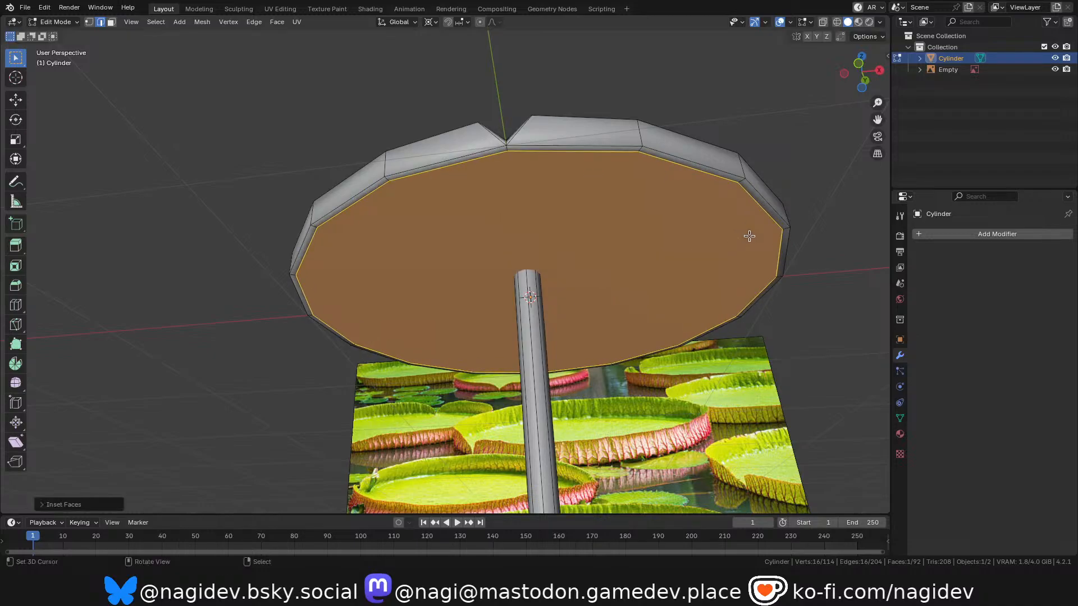
key("Tab")
scroll(708, 221, "down", 1)
left_click_drag(875, 76, 821, 101)
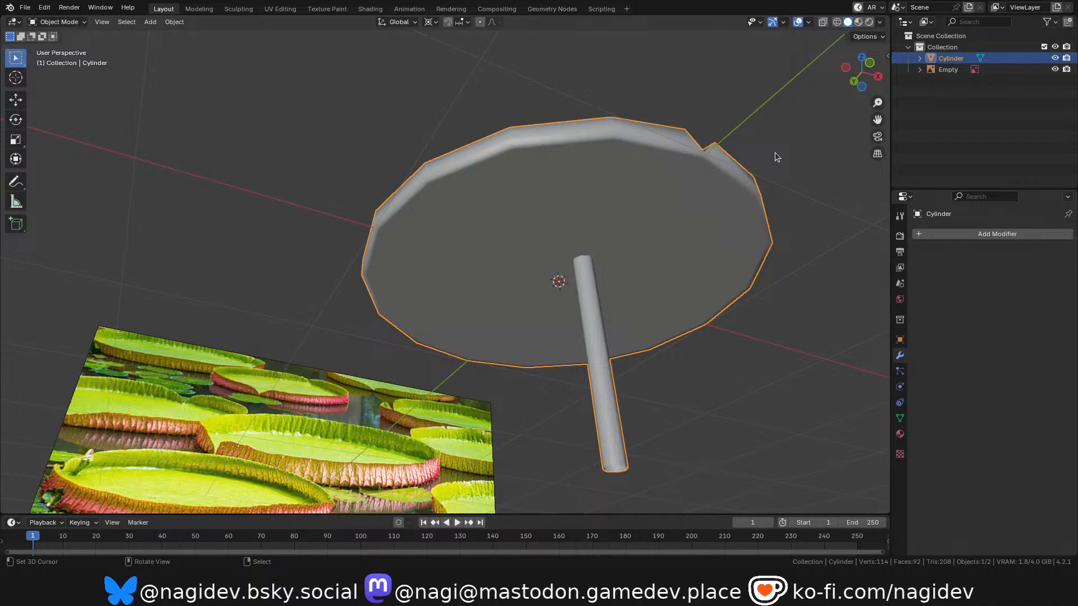
scroll(505, 208, "down", 1)
middle_click_drag(505, 208, 451, 184, "shift")
scroll(629, 117, "up", 1)
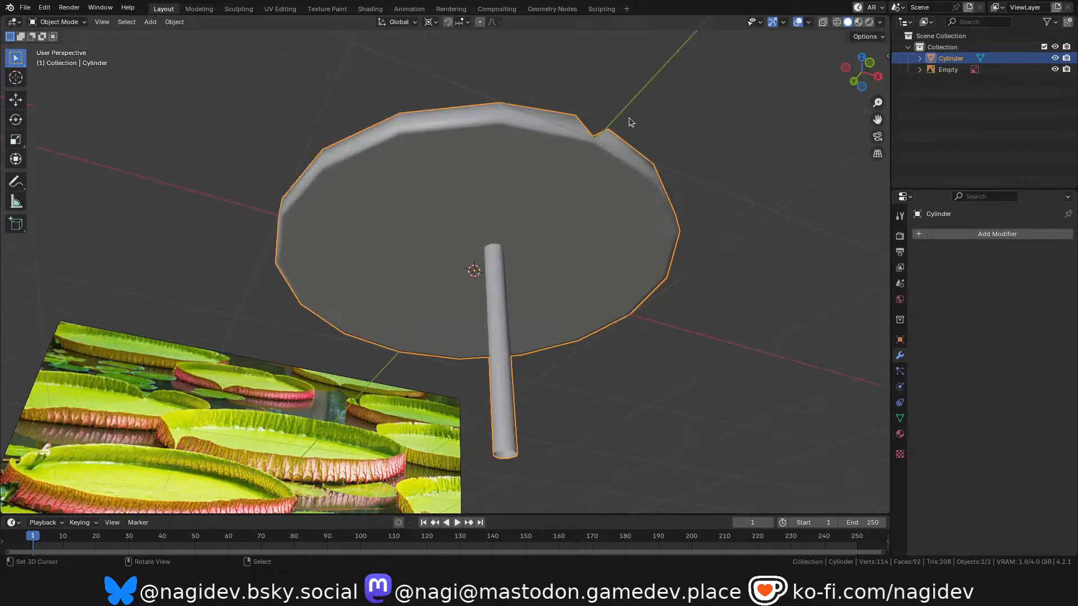
In Edit Mode, select the edge loop along the outer top edge of the dish's rim.
key("Tab")
middle_click_drag(629, 117, 624, 174)
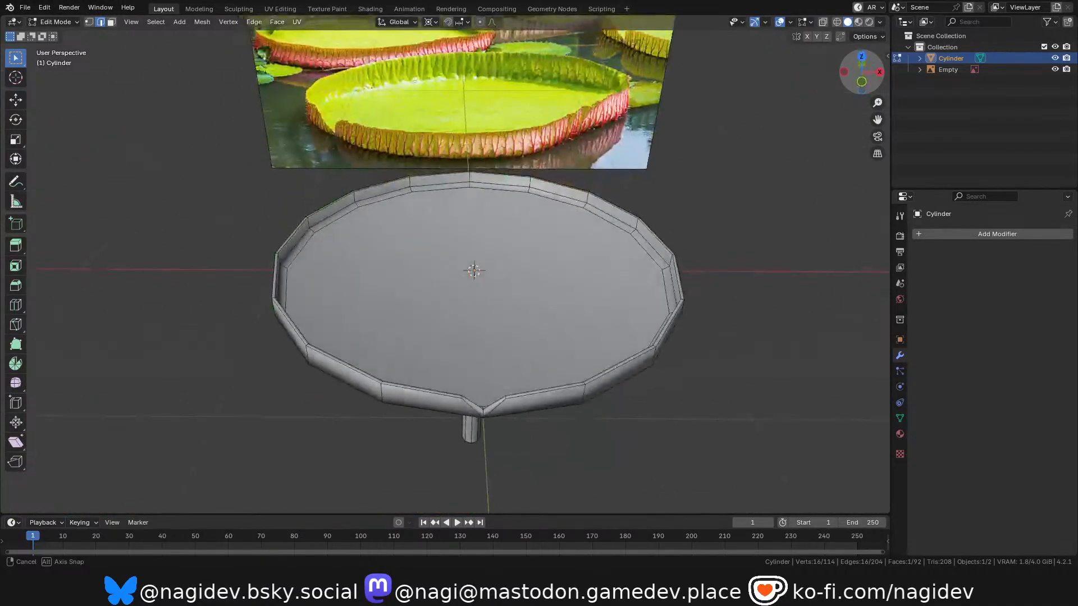
scroll(534, 414, "up", 3)
scroll(438, 398, "up", 2)
left_click(470, 403, "alt")
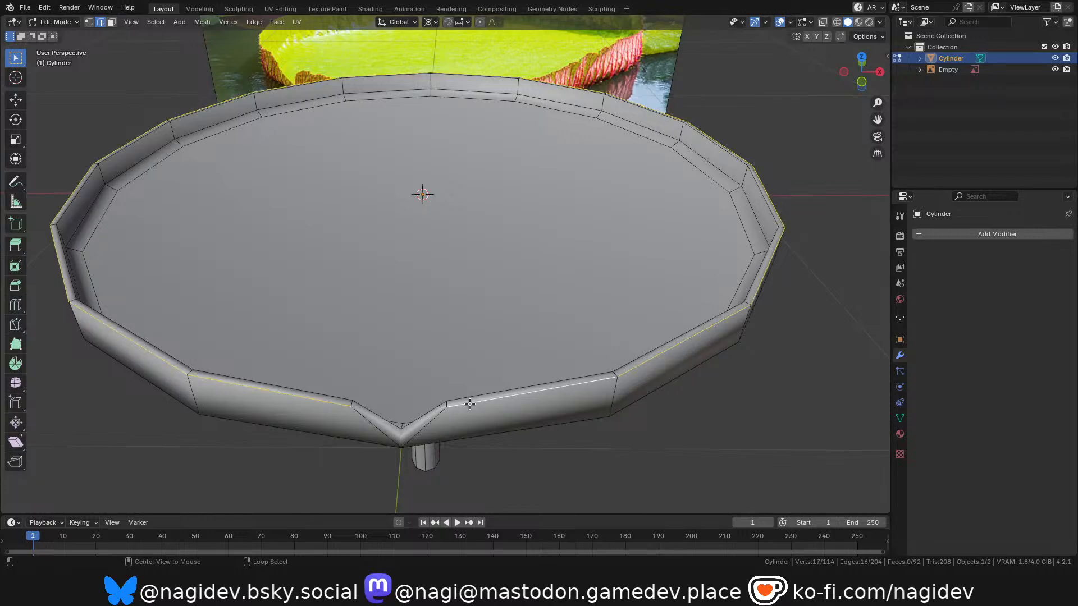
Compare the rim with the reference photo and add the two outer notch edges to the rim selection.
scroll(428, 423, "down", 1)
middle_click_drag(427, 424, 432, 393, "shift")
scroll(402, 391, "up", 2)
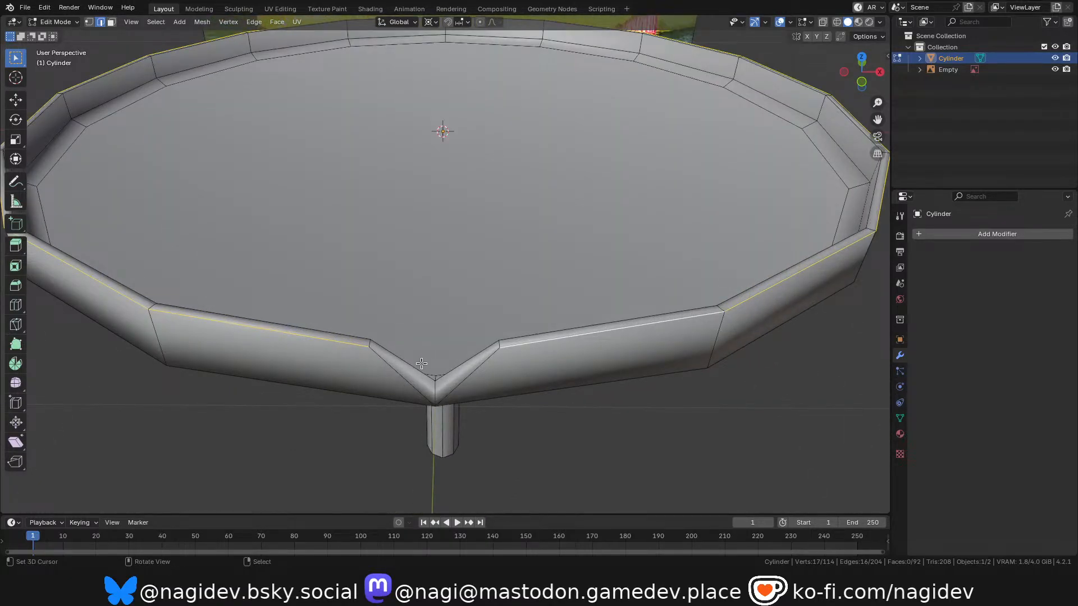
scroll(485, 373, "down", 2)
middle_click_drag(498, 421, 496, 455, "shift")
scroll(527, 432, "down", 1)
scroll(556, 103, "up", 6)
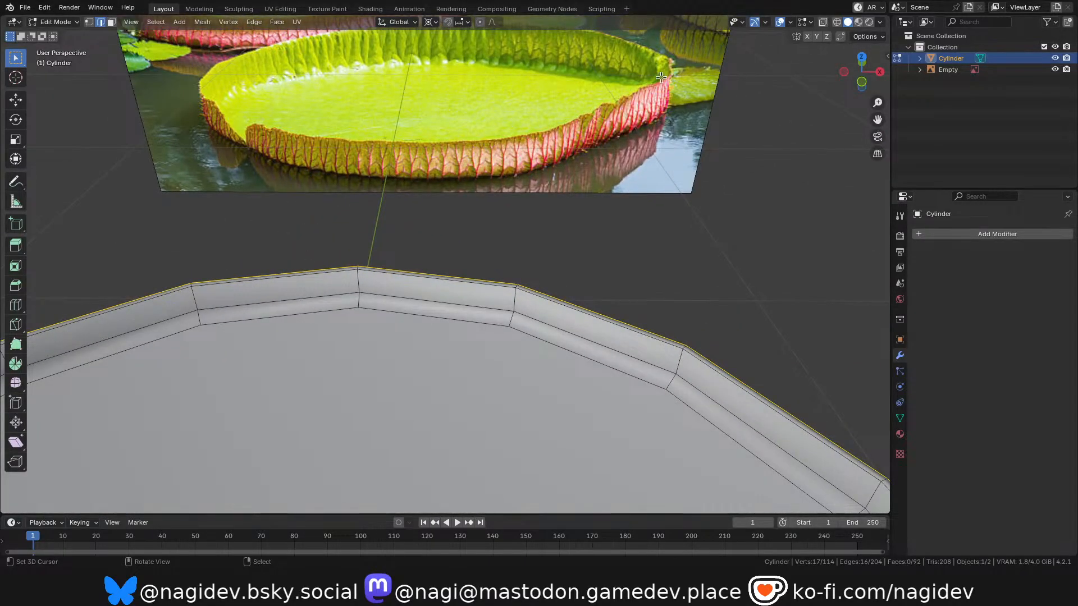
scroll(557, 106, "down", 1)
scroll(557, 106, "down", 4)
middle_click_drag(470, 448, 489, 304, "shift")
scroll(489, 304, "up", 2)
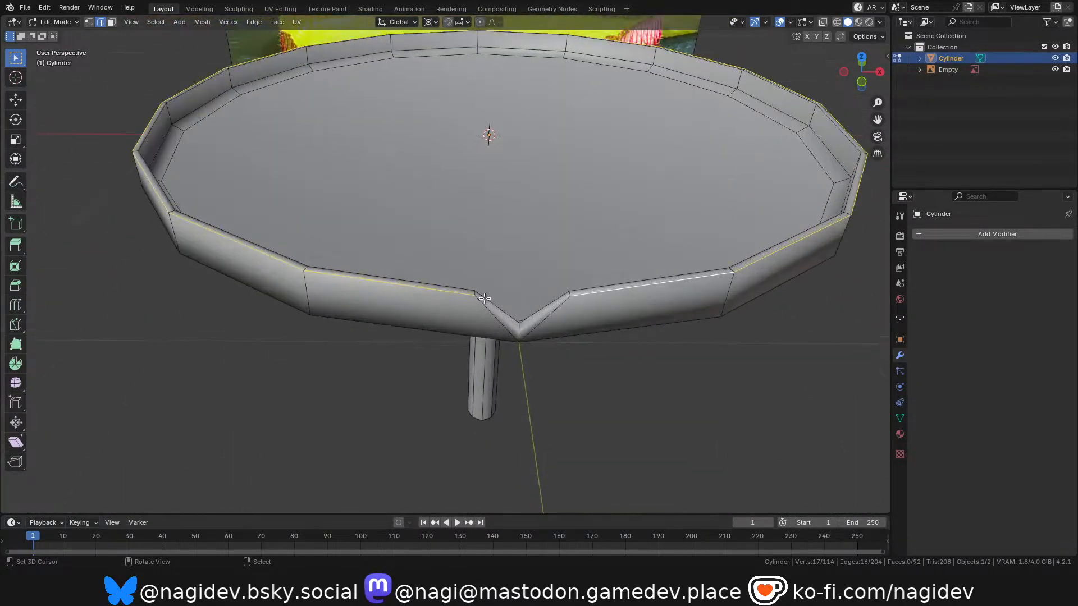
right_click(498, 320, "shift")
right_click(543, 319, "shift")
middle_click_drag(550, 242, 545, 284, "shift")
scroll(533, 336, "down", 1)
scroll(499, 371, "up", 5)
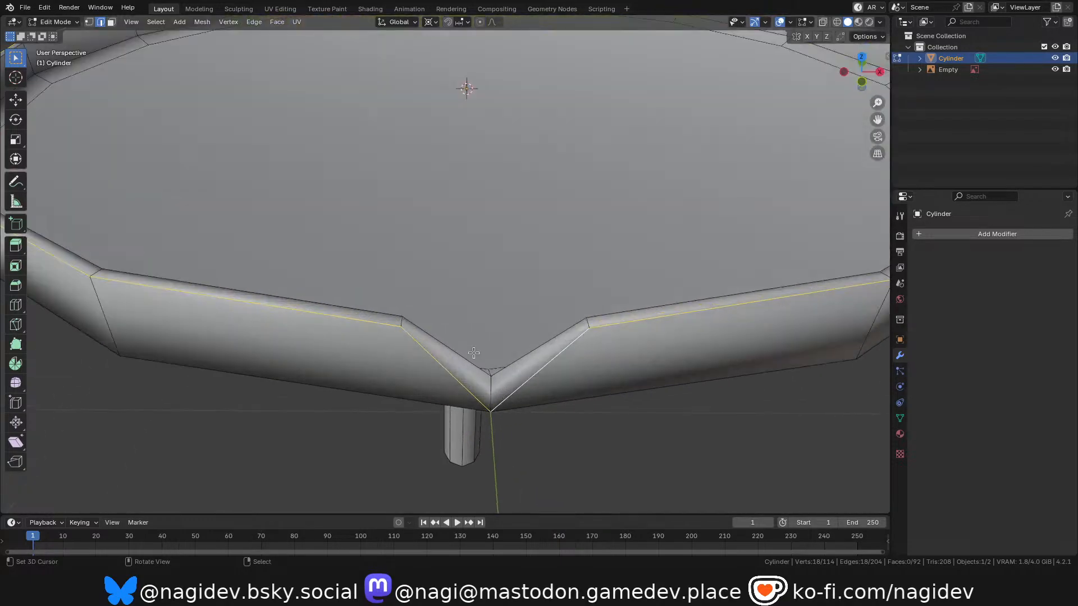
Move the inner vertex at the bottom of the notch back towards the dish floor, keeping its X position locked.
left_click_drag(861, 82, 822, 80)
left_click_drag(861, 72, 847, 89)
scroll(748, 234, "down", 2)
scroll(341, 438, "up", 2)
left_click(409, 340)
scroll(481, 324, "up", 3)
scroll(452, 330, "down", 1)
scroll(468, 292, "down", 1)
left_click_drag(862, 71, 478, 287)
scroll(450, 314, "up", 2)
key("1")
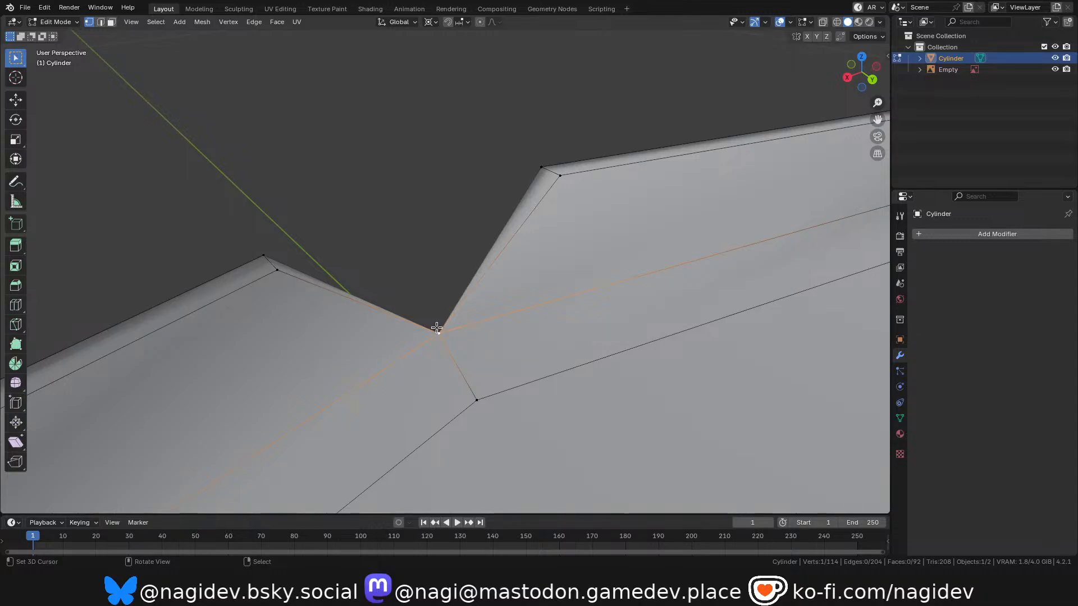
key("g")
key("x")
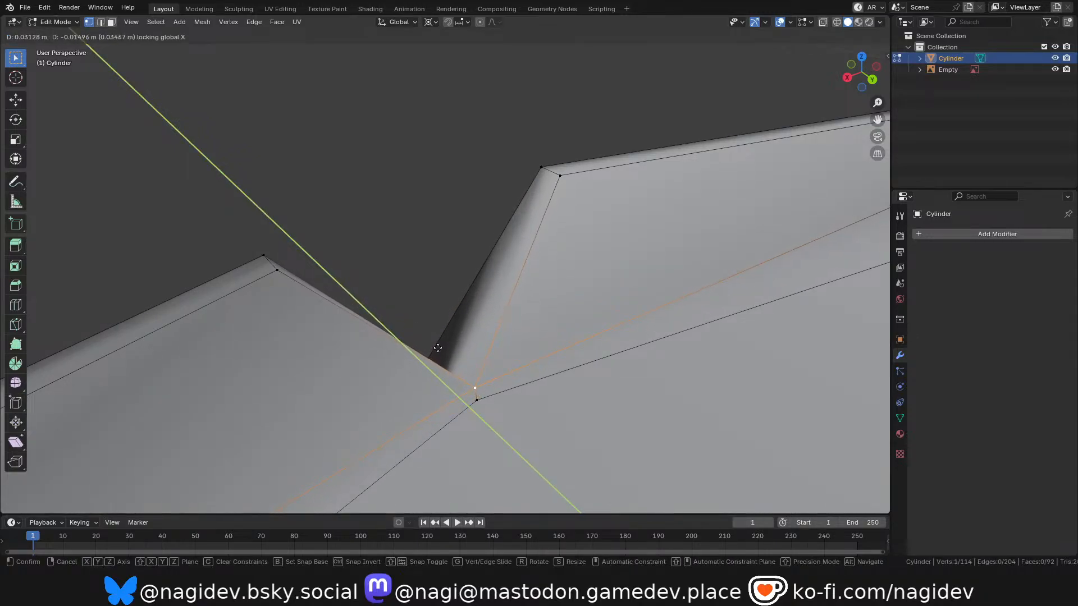
left_click(438, 348)
Adjust the same notch vertex along Y towards the outer rim, and fine-tune its height along Z.
left_click_drag(862, 73, 921, 106)
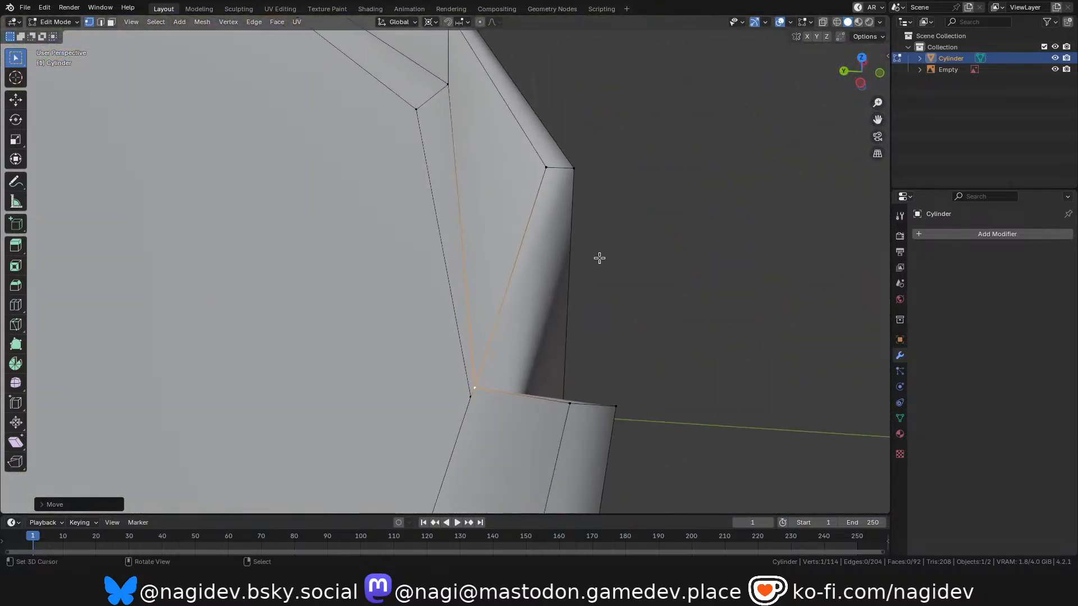
key("g")
key("y")
left_click(628, 260)
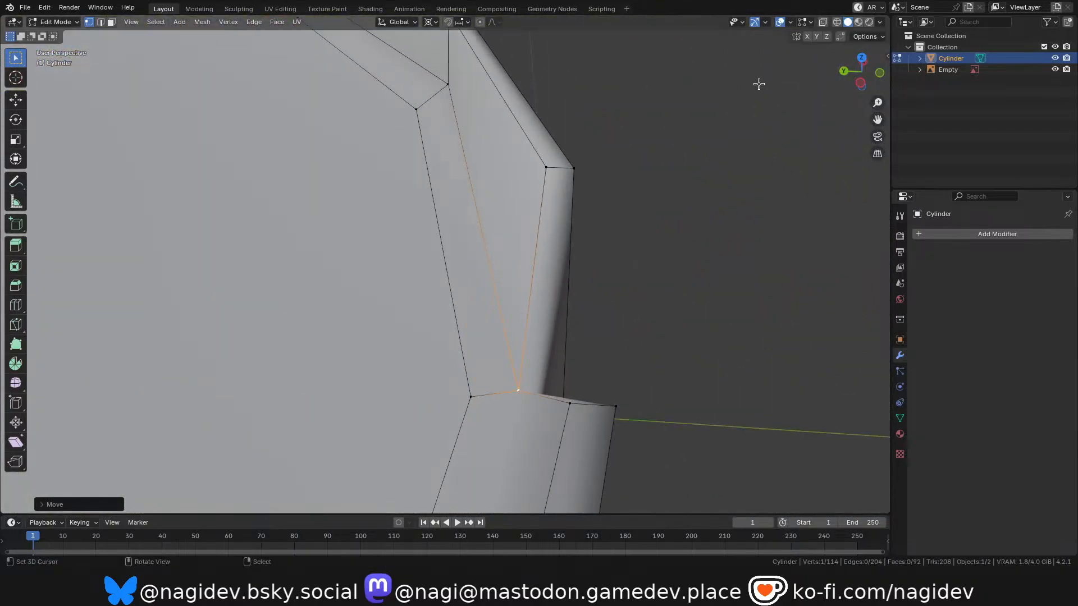
left_click_drag(862, 73, 741, 56)
key("g")
key("z")
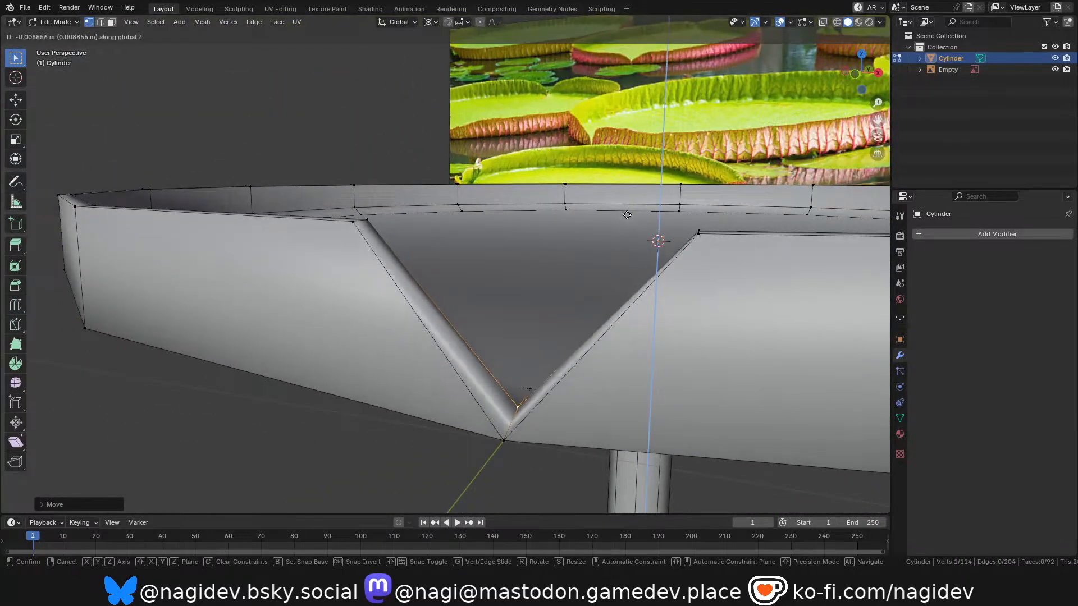
left_click(627, 216)
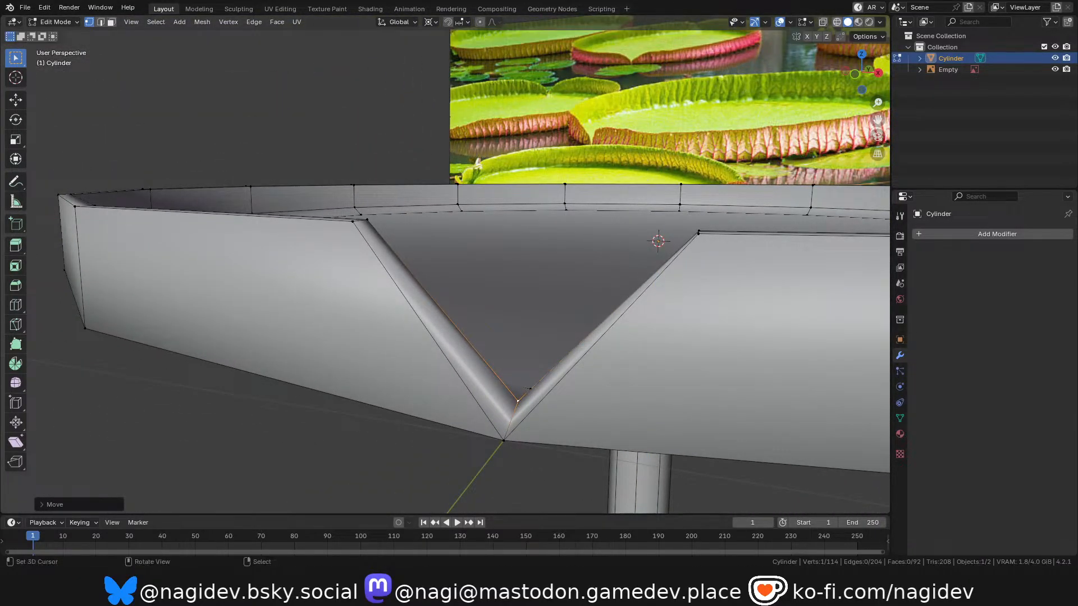
left_click_drag(875, 65, 807, 48)
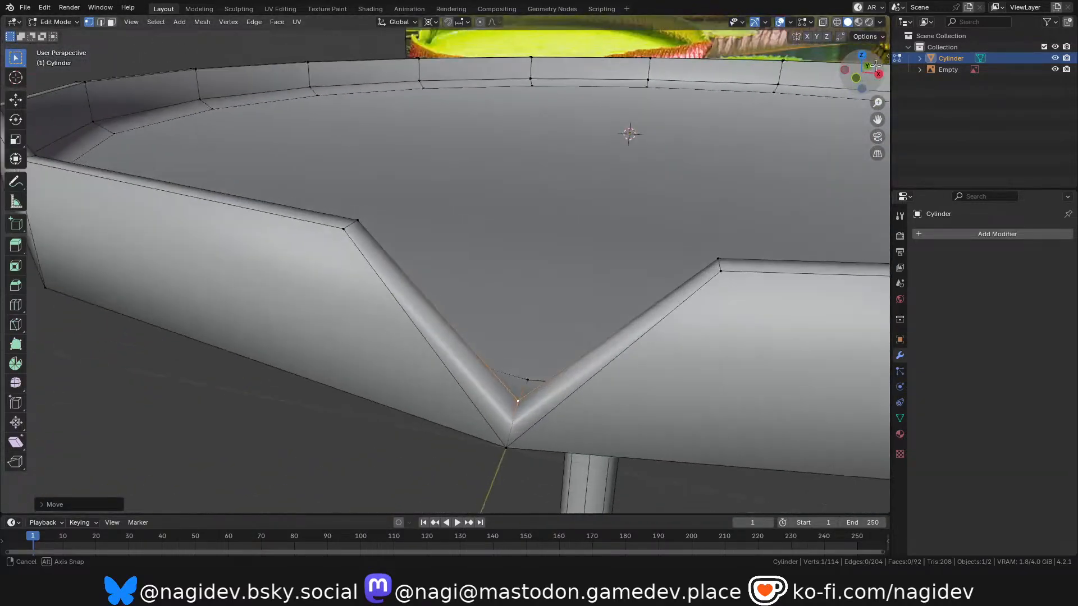
Select the dish's outer top rim edges together with the outer notch edges and mark them as a seam.
scroll(515, 310, "down", 3)
key("2")
left_click(494, 305, "alt+shift")
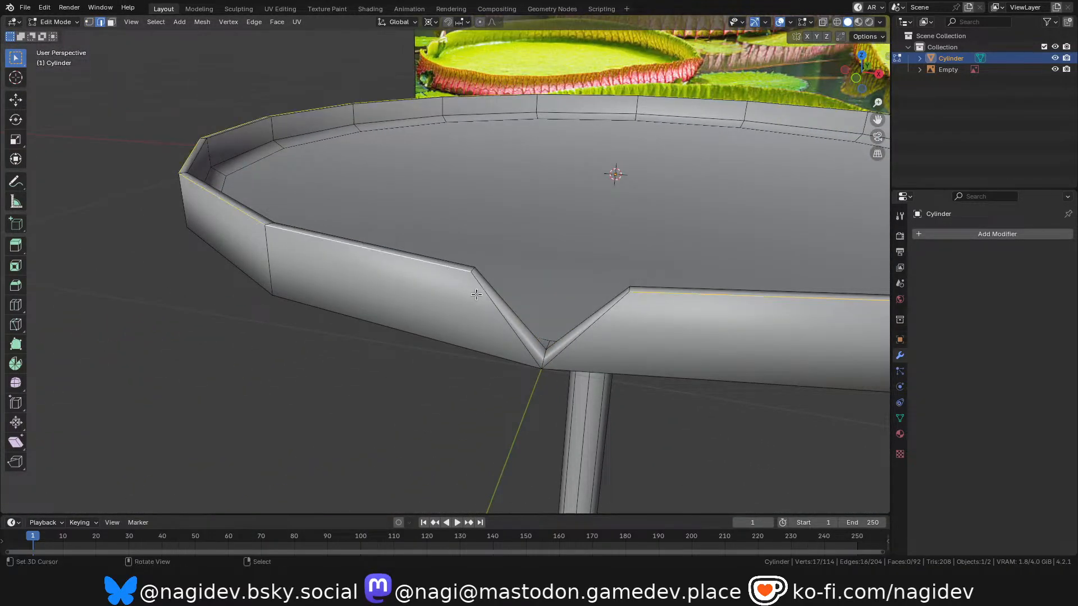
left_click(579, 336, "shift")
key("ctrl+e")
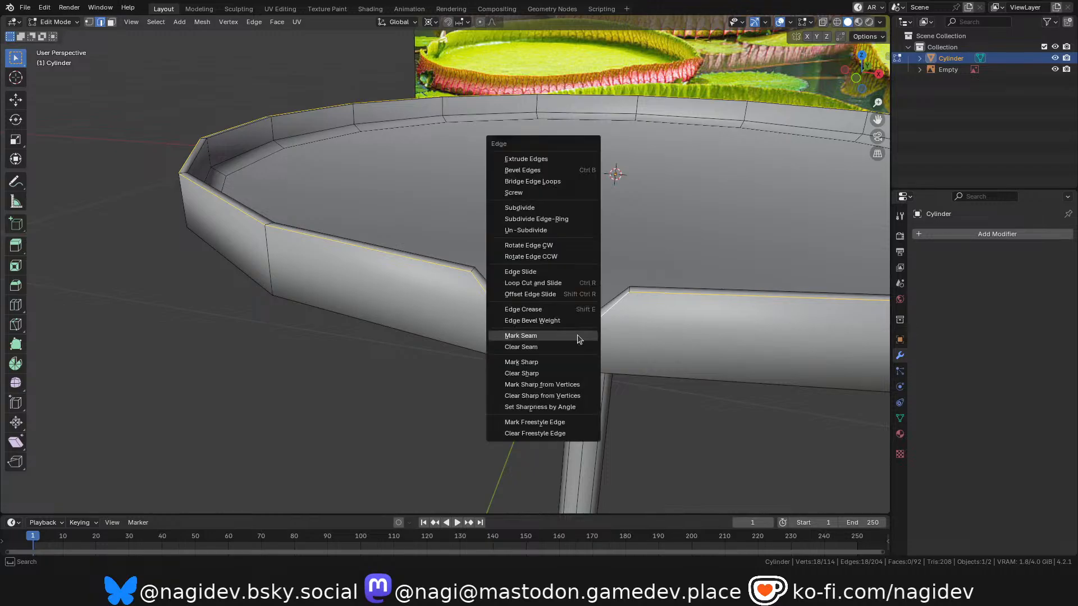
left_click(559, 339)
In front view, select the stem's middle vertical edge and mark it as a seam.
scroll(568, 271, "up", 2)
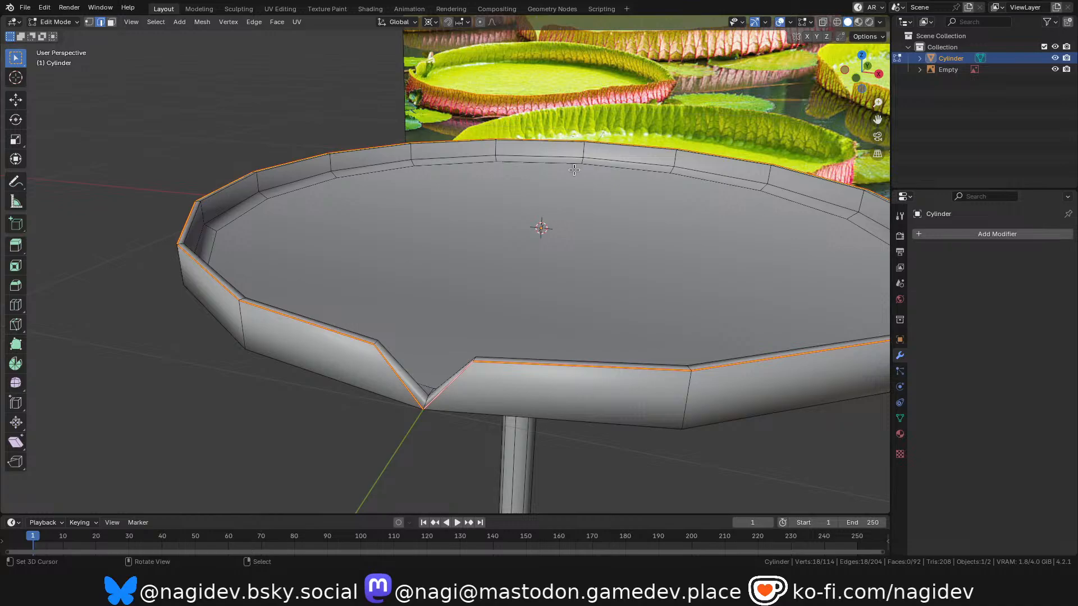
scroll(574, 169, "down", 5)
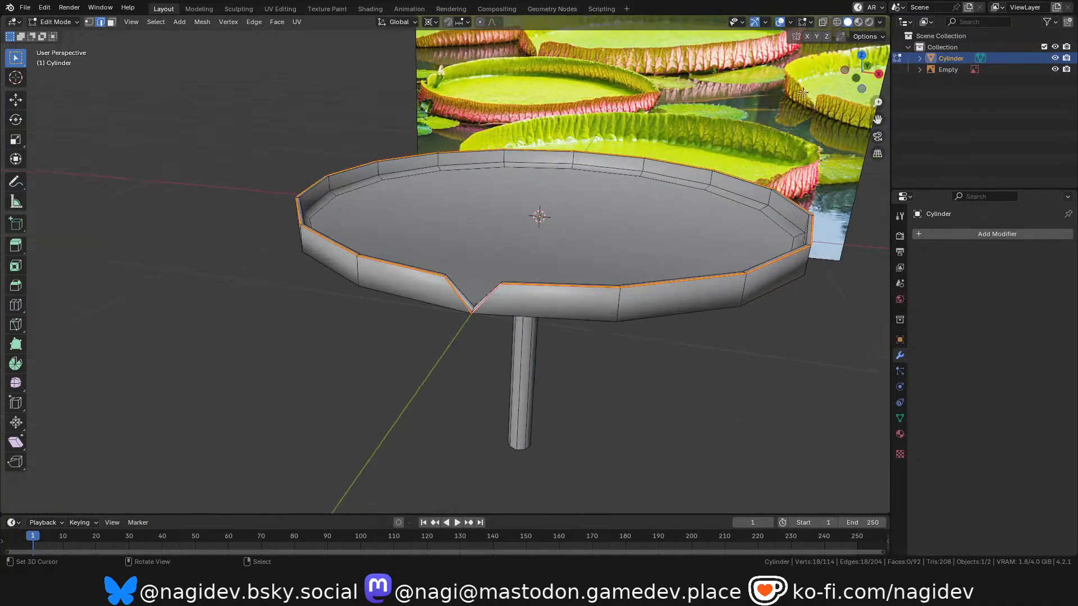
middle_click_drag(574, 169, 520, 164)
mouse_move(861, 72)
left_mouse_down()
mouse_move(853, 34)
mouse_move(862, 64)
left_mouse_up()
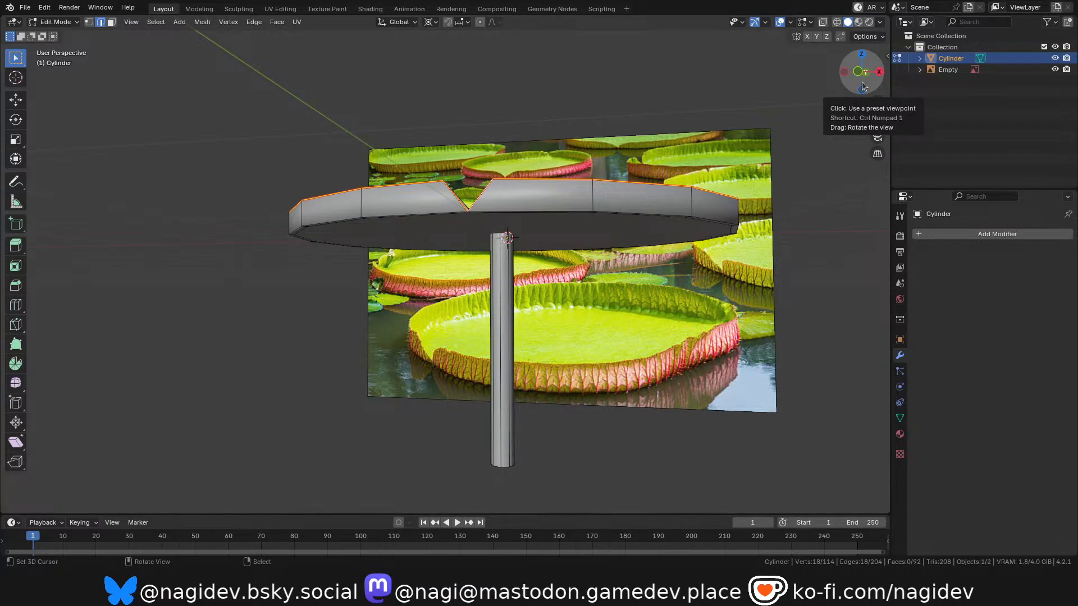
scroll(642, 141, "up", 3)
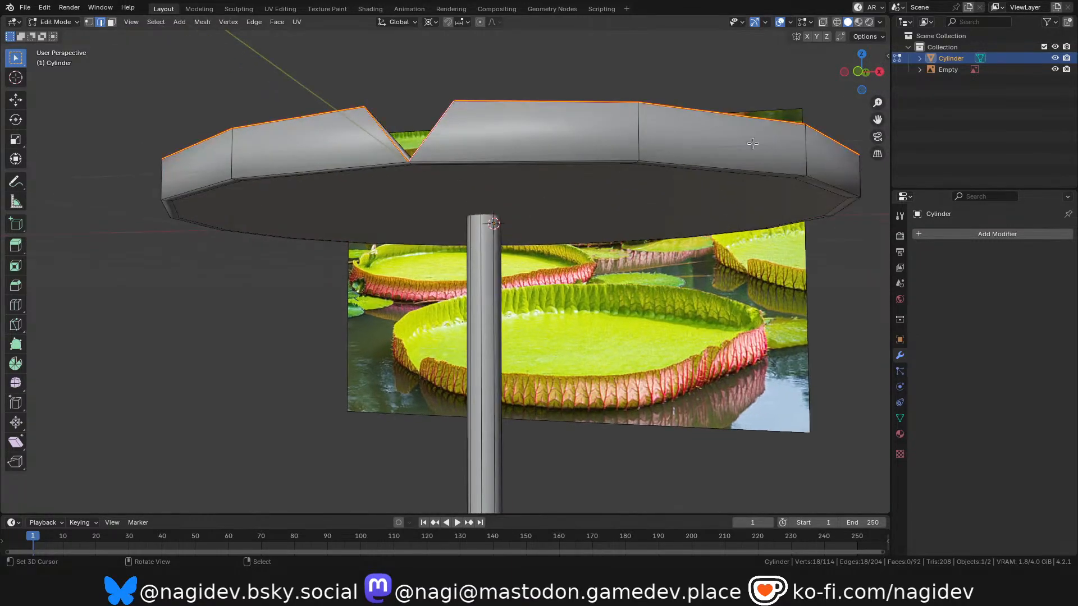
key("KP_1")
scroll(527, 257, "up", 4)
right_click(503, 242)
scroll(504, 241, "down", 2)
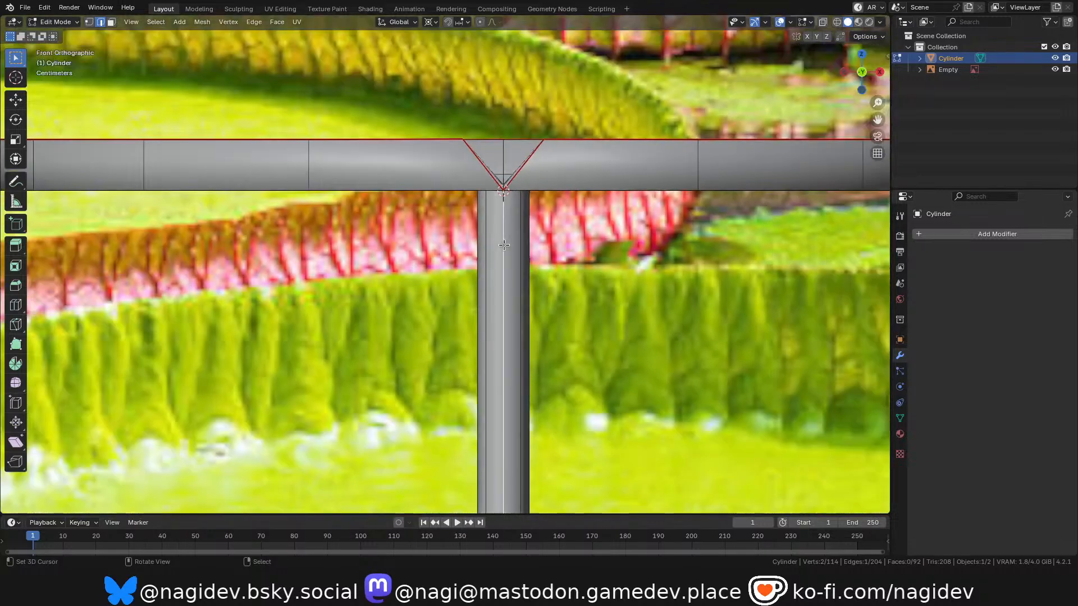
key("ctrl+e")
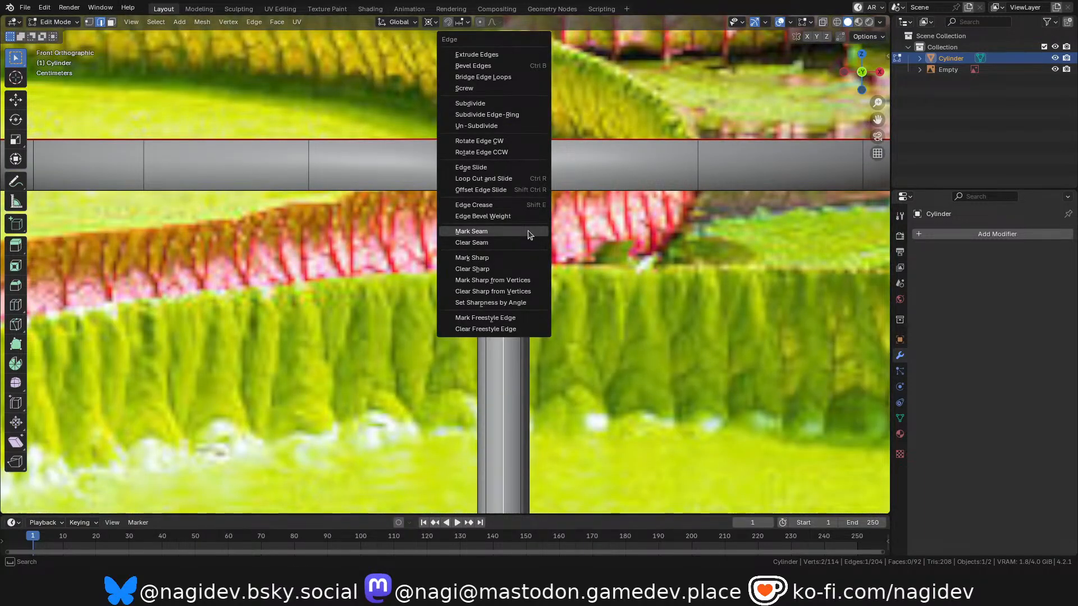
left_click(503, 232)
Select the whole mesh and unwrap it in the UV Editing workspace.
scroll(503, 235, "down", 3)
middle_click_drag(511, 287, 505, 254, "shift")
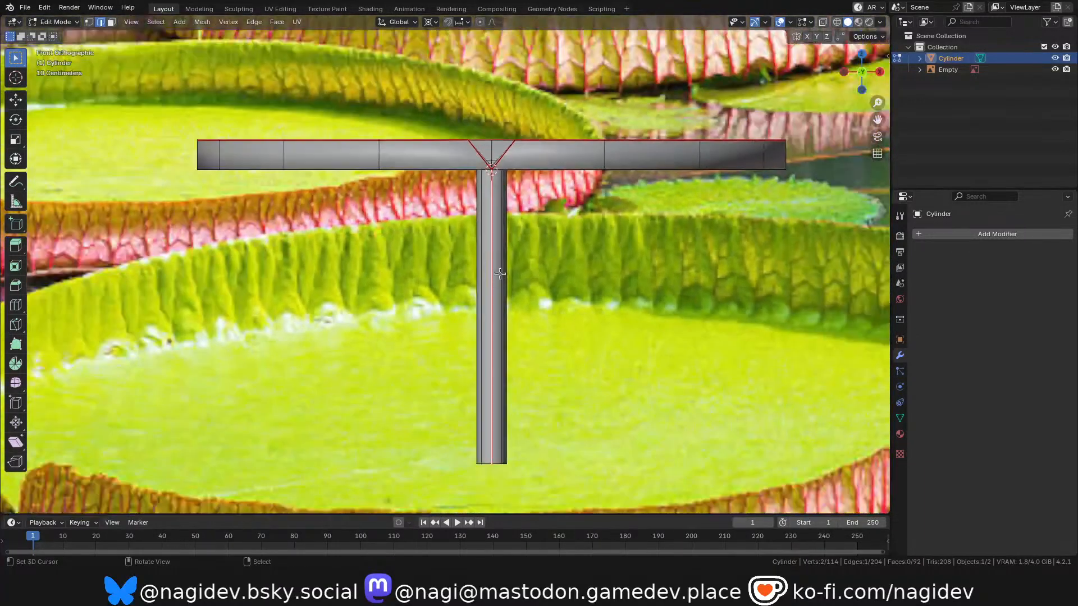
scroll(513, 252, "up", 1)
key("a")
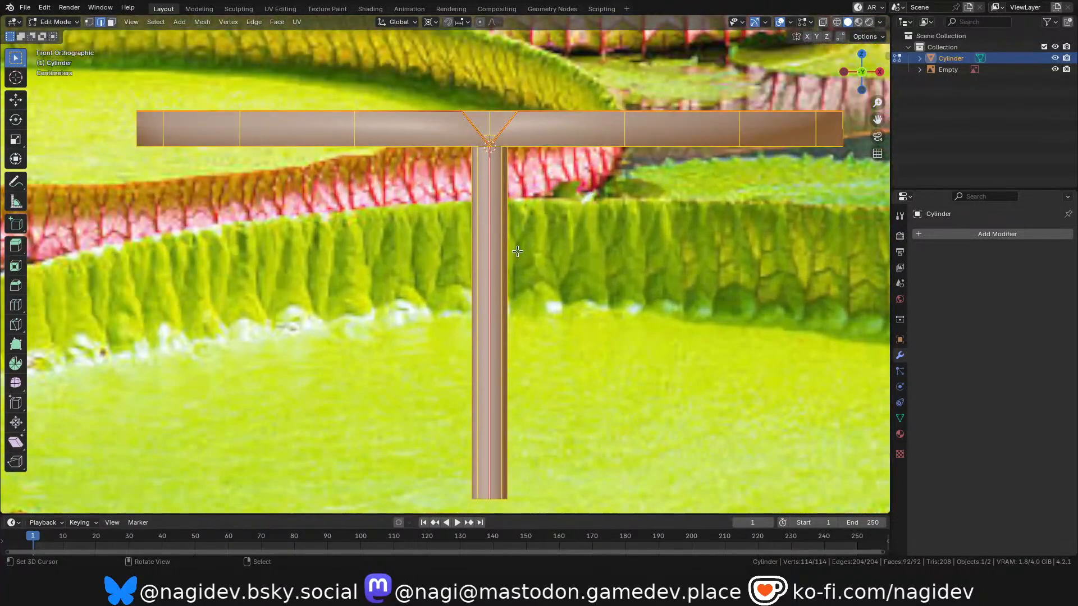
left_click(280, 8)
key("alt+a")
key("a")
key("u")
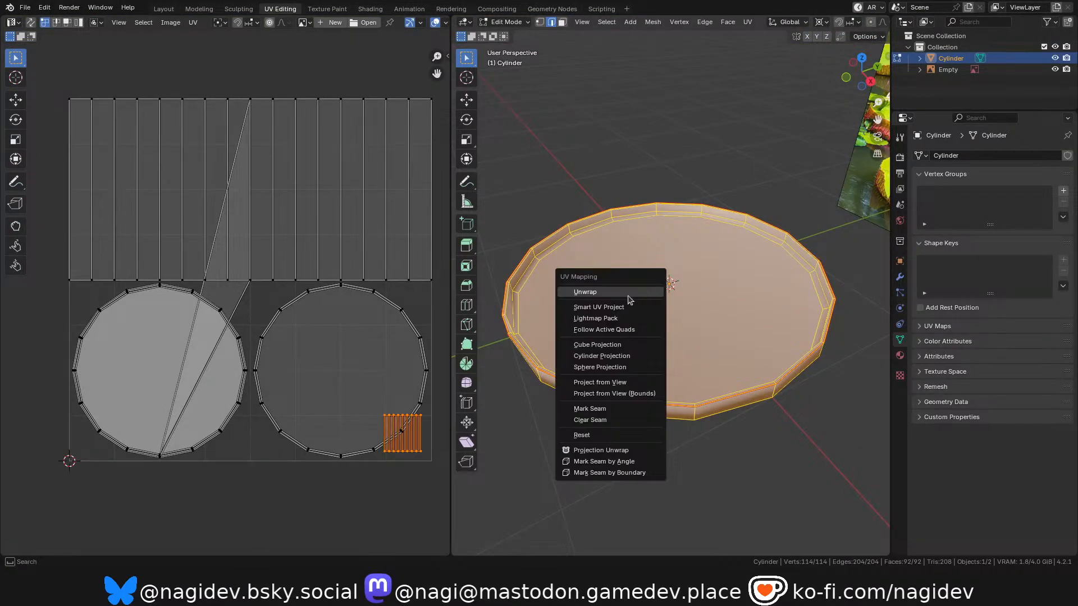
left_click(631, 292)
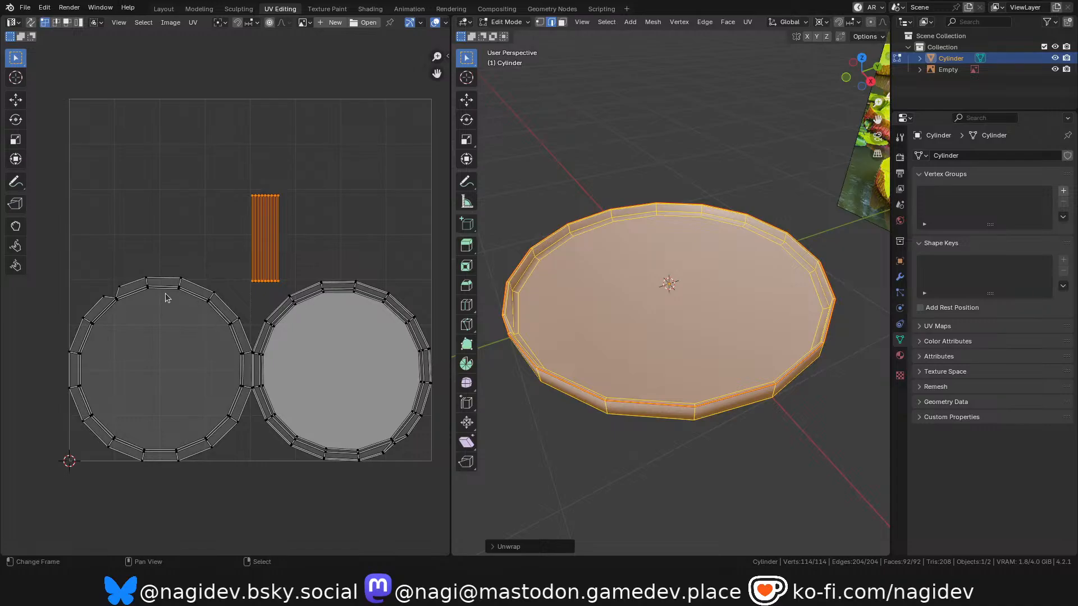
Select only the stem's linked geometry and unwrap it separately.
left_click_drag(859, 80, 859, 9)
scroll(600, 372, "up", 1)
middle_click_drag(659, 375, 662, 369)
key("alt+a")
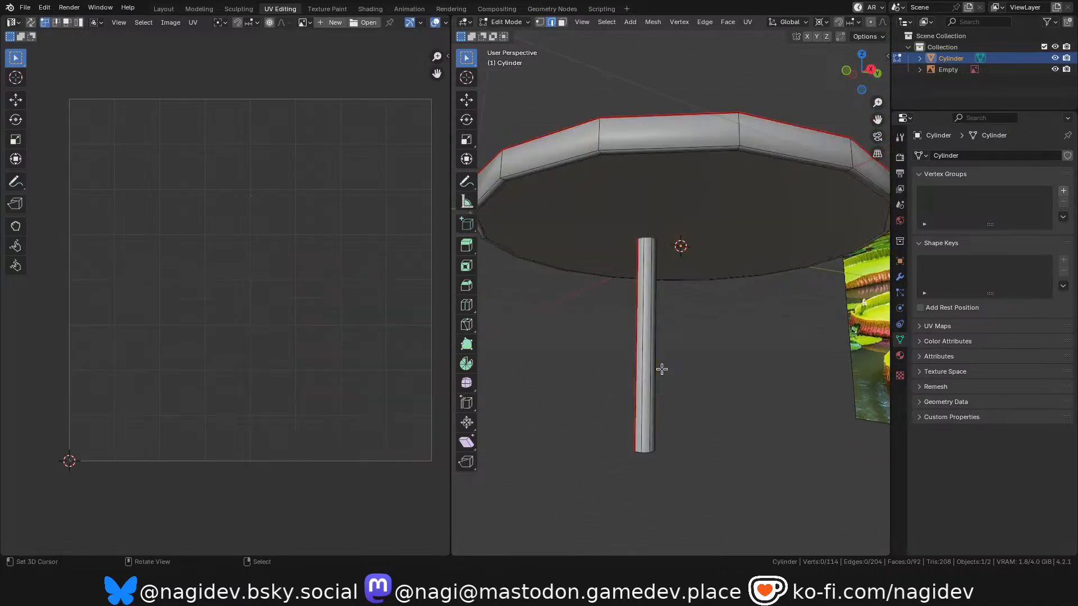
key("l")
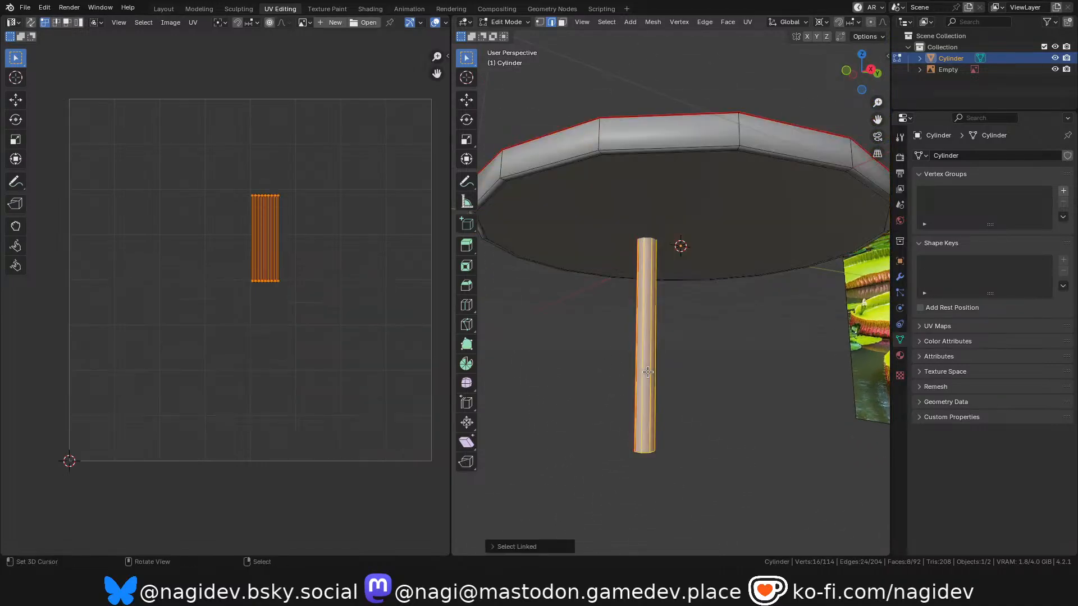
key("u")
left_click(602, 340)
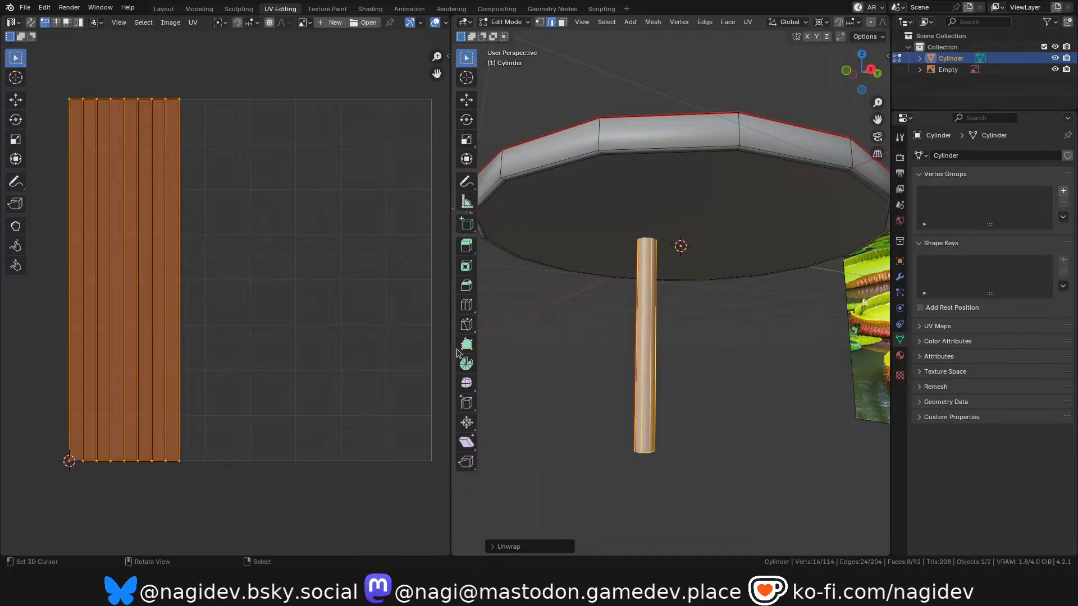
Set the UV pivot point to the 2D cursor and scale the stem's island along X to fill the whole UV tile.
scroll(116, 264, "down", 1)
scroll(116, 264, "up", 1)
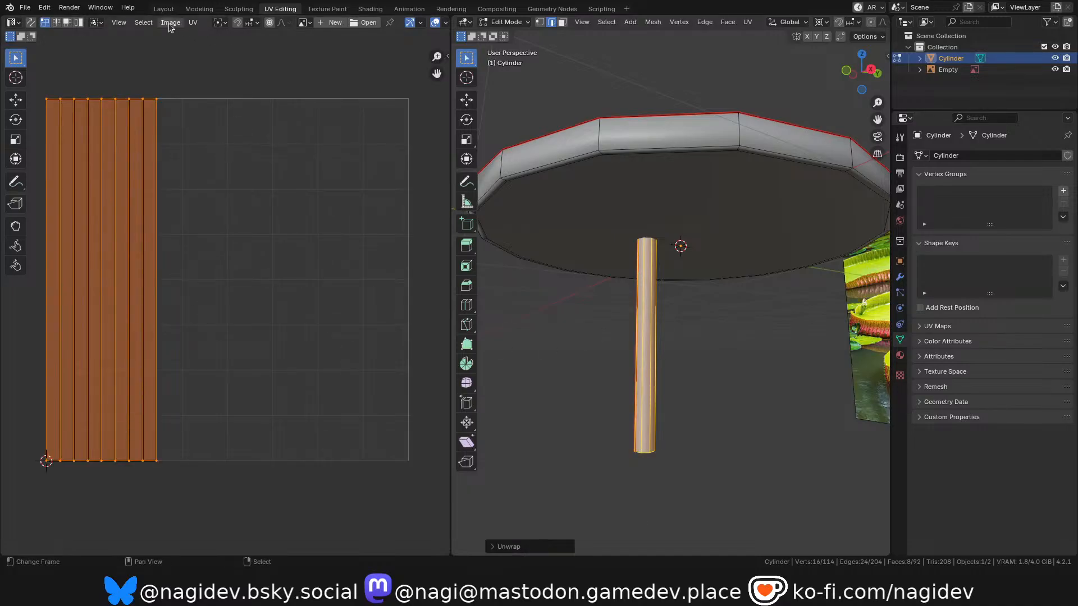
left_click(192, 23)
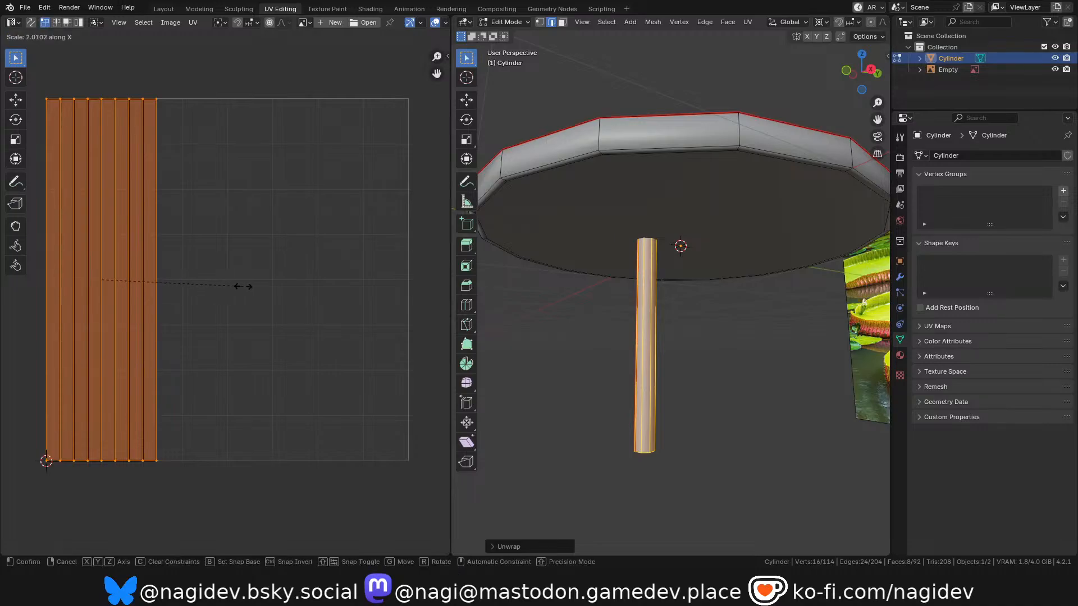
key("period")
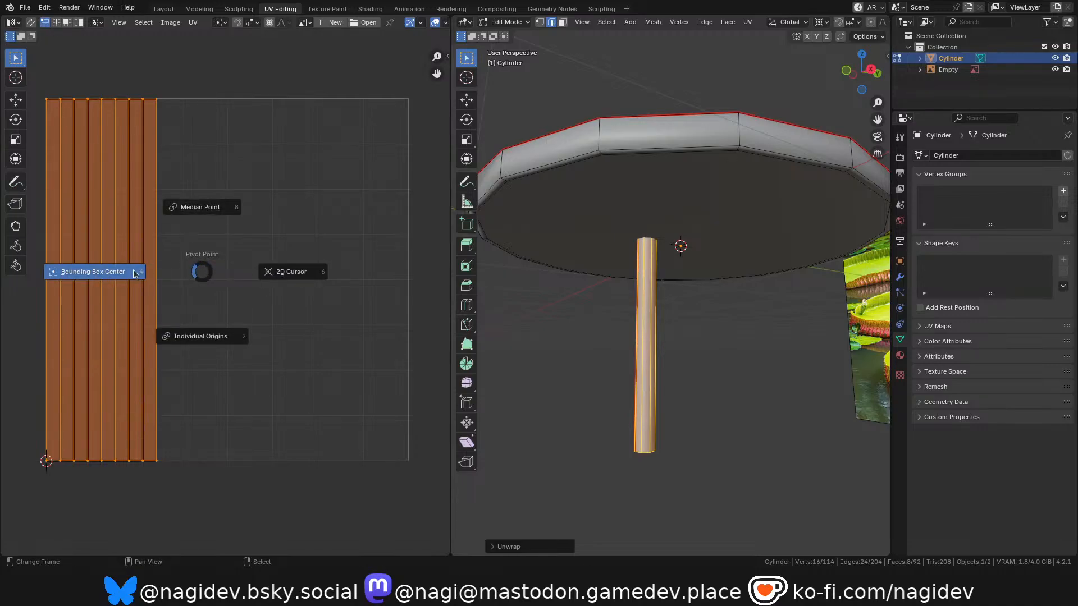
left_click(275, 275)
key("s")
key("x")
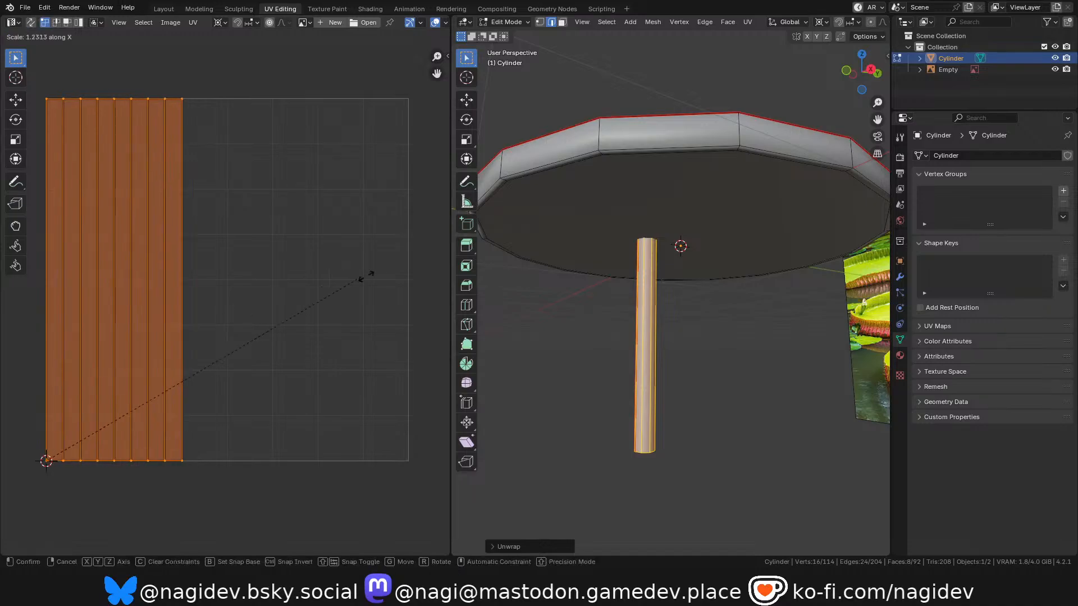
left_click(291, 251)
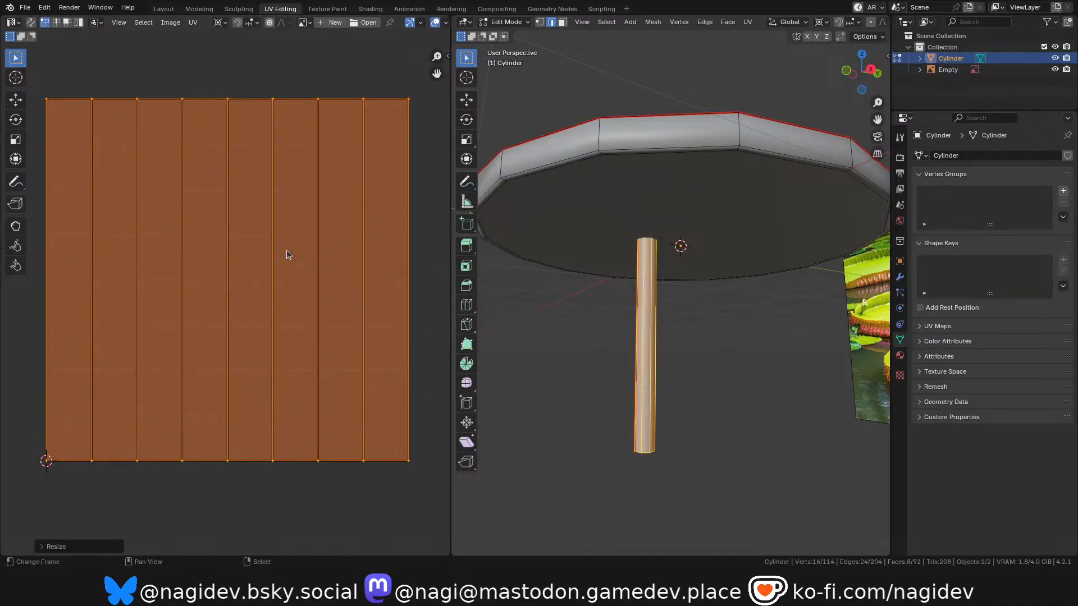
Show all UV islands, scale the stem's island to 0.1 and move it 0.875 in X and Y, into the tile's upper-right corner.
middle_click_drag(553, 303, 691, 304)
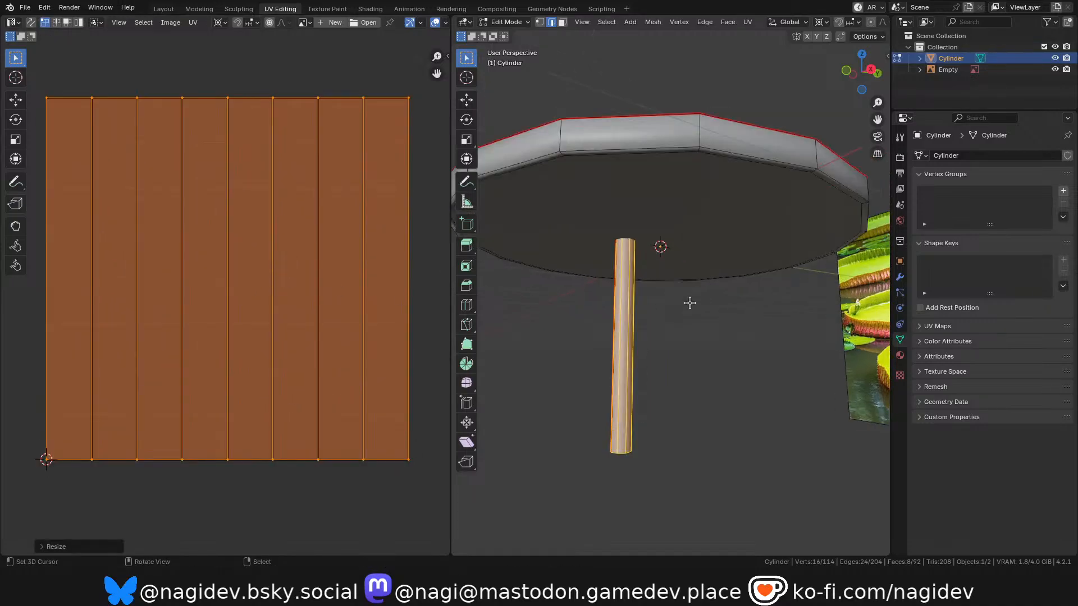
key("a")
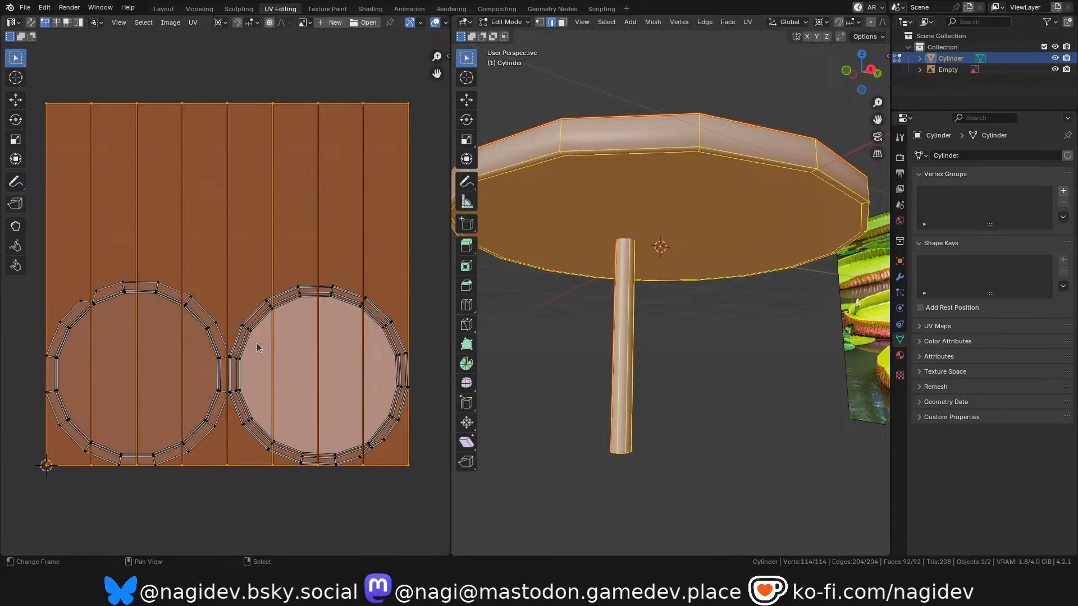
key("s")
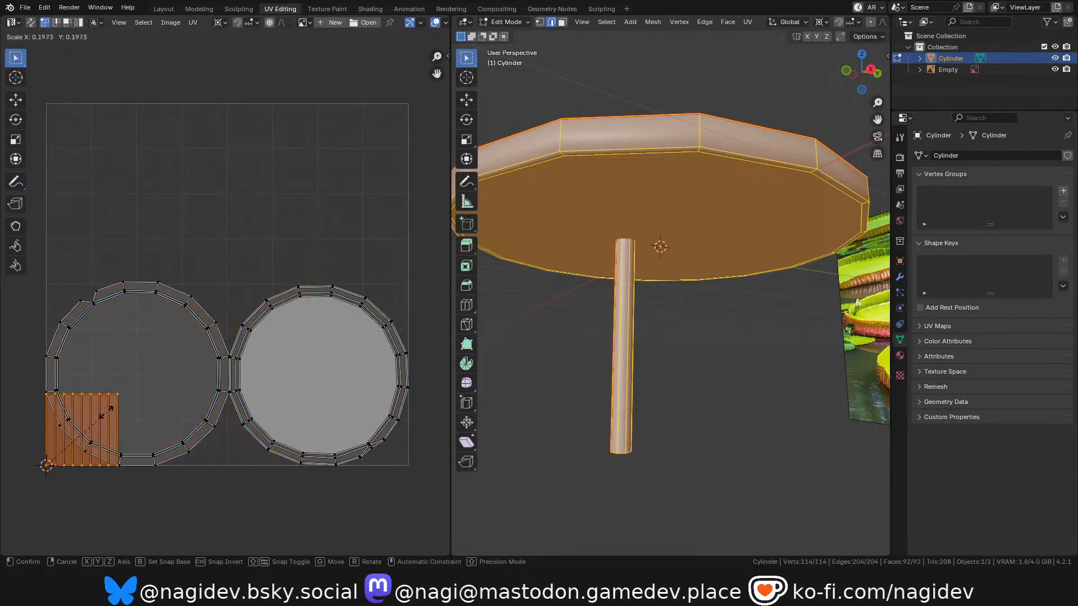
left_click(79, 432)
key("g")
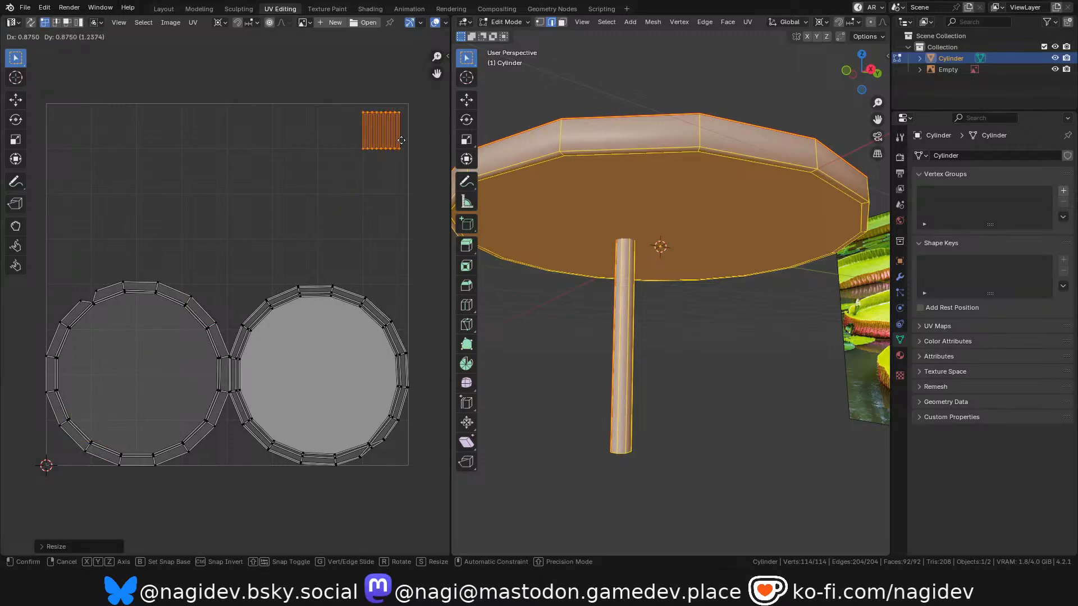
left_click(420, 104)
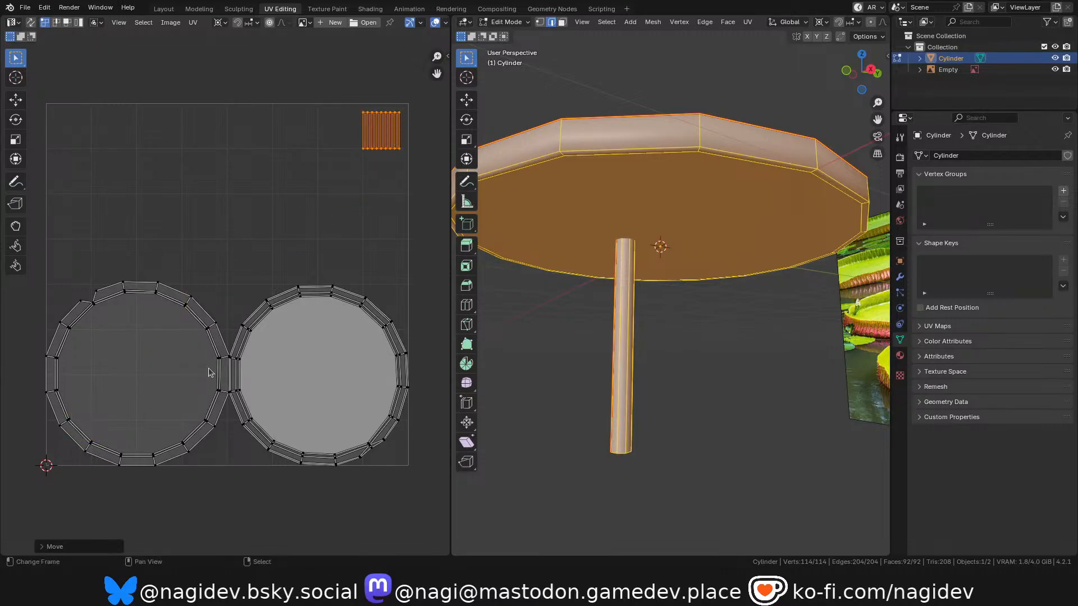
Select both circular leaf UV islands, leaving the stem's island unselected.
left_click(147, 371)
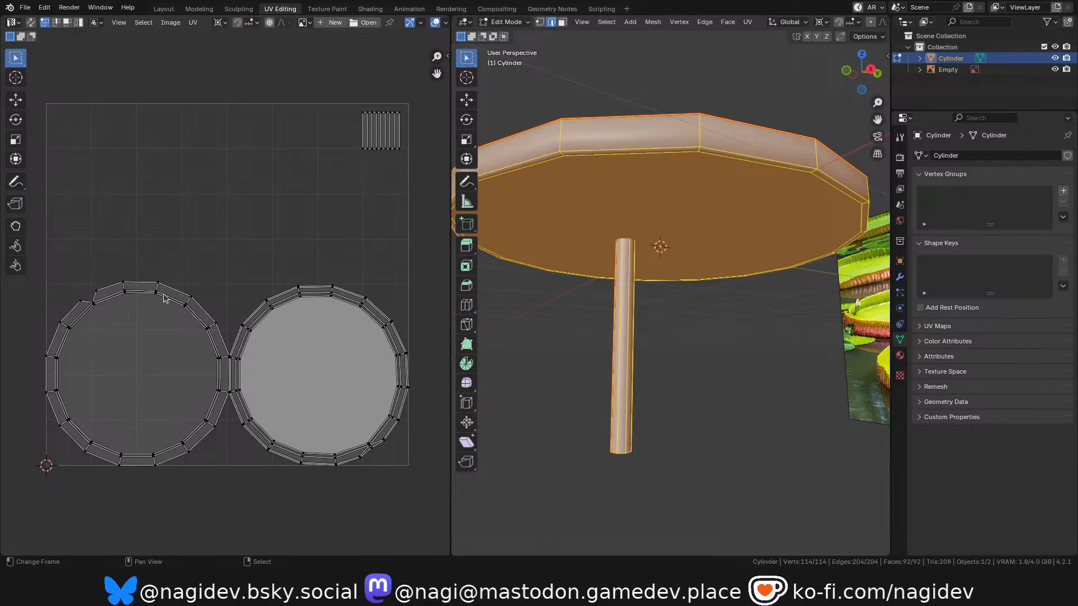
key("a")
key("alt+a")
key("l")
key("l")
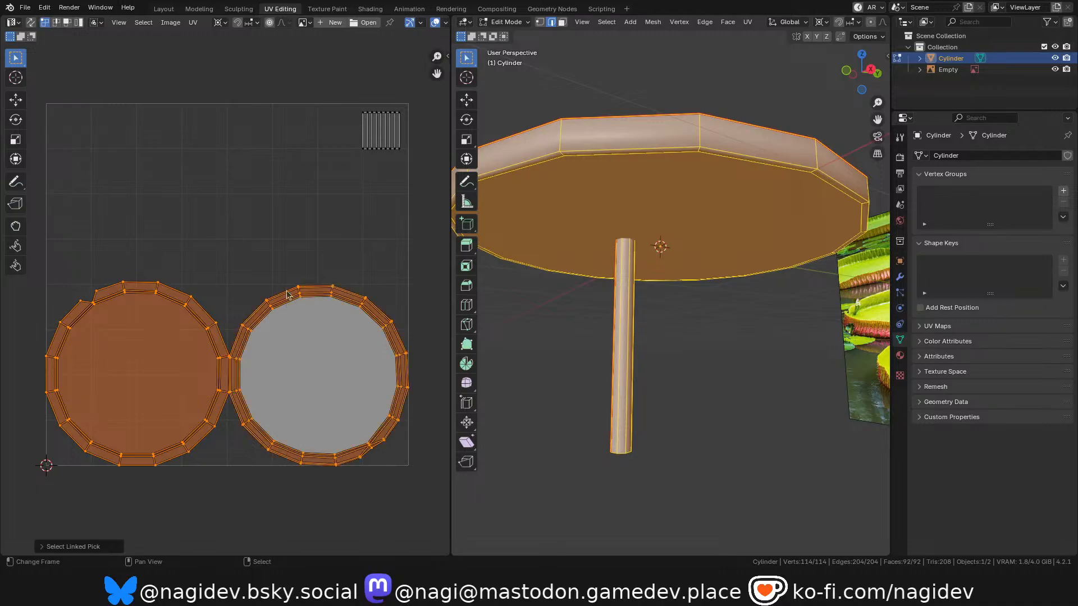
Set the UV pivot point to the selection's own centre and try rotating the two leaf islands about it.
key("r")
right_click(316, 296)
key("period")
left_click(265, 312)
key("r")
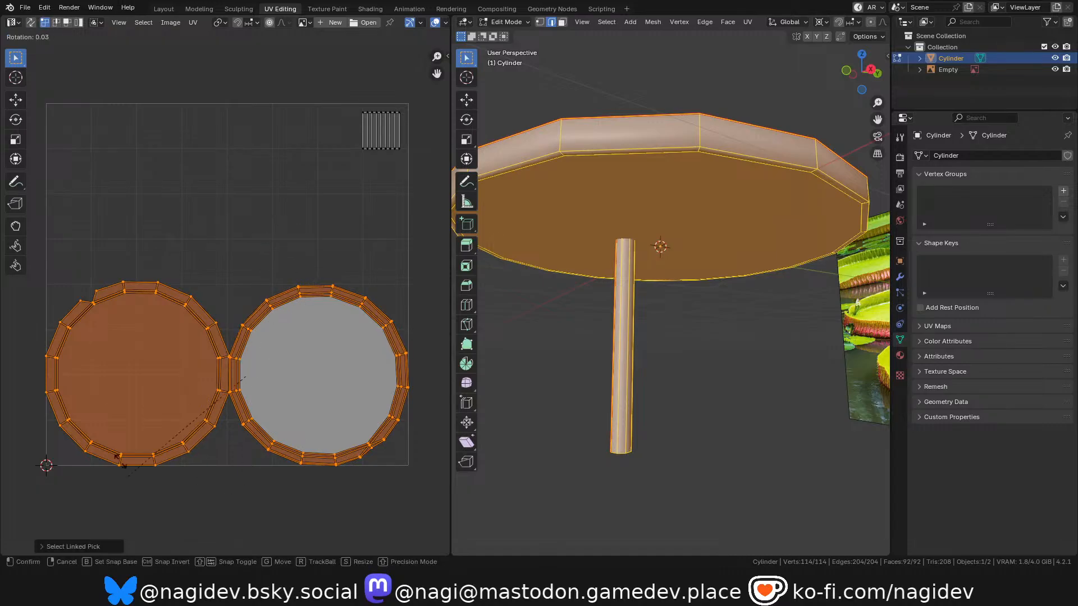
right_click(286, 391)
middle_click_drag(260, 381, 260, 388)
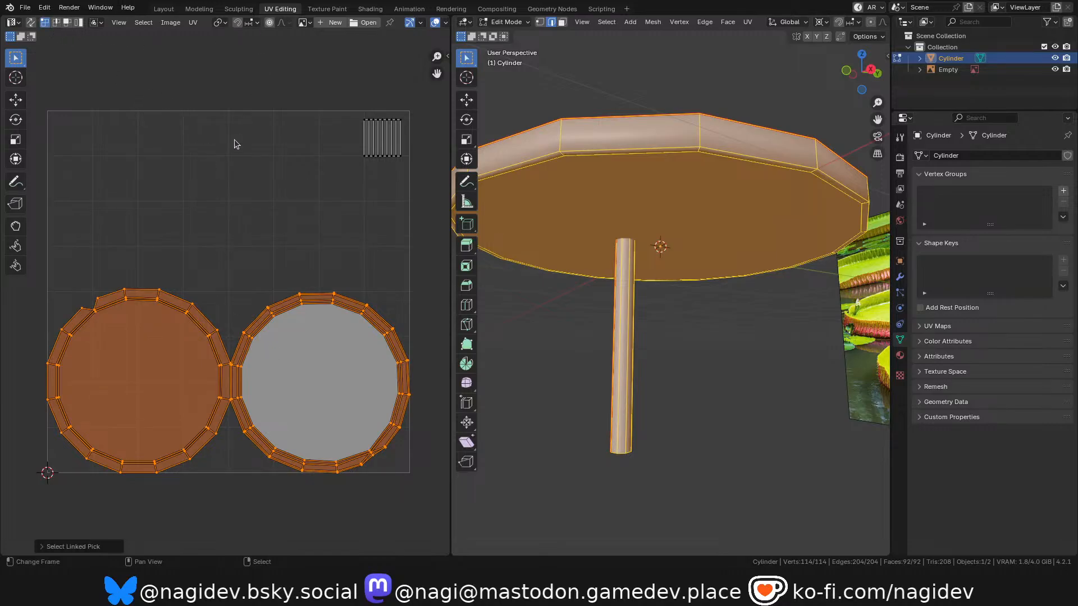
Switch the UV selection to face mode and turn off Constrain to Image Bounds.
left_click(67, 23)
key("r")
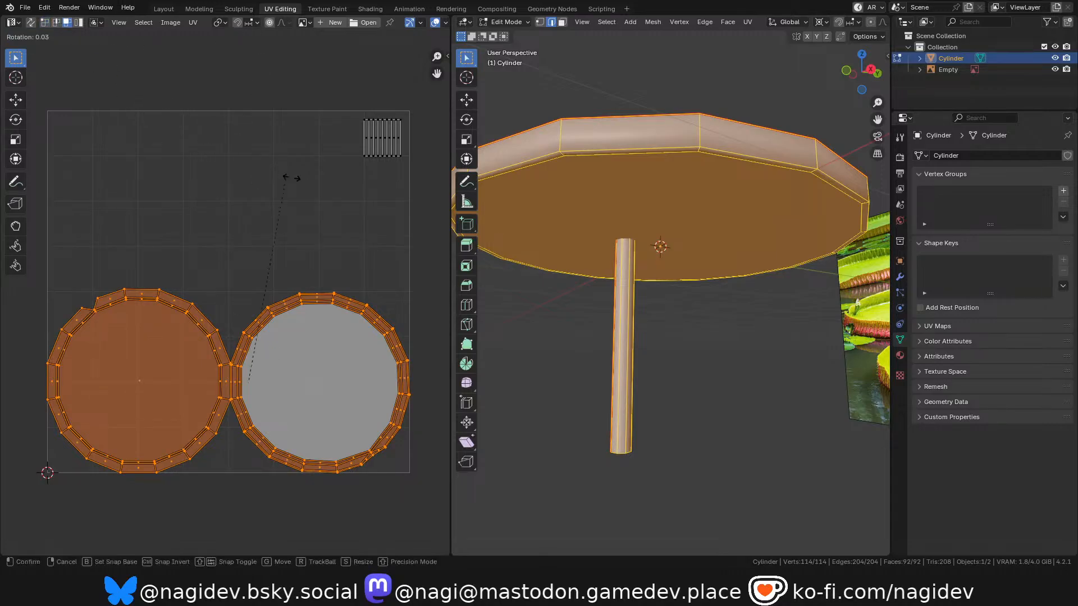
right_click(250, 356)
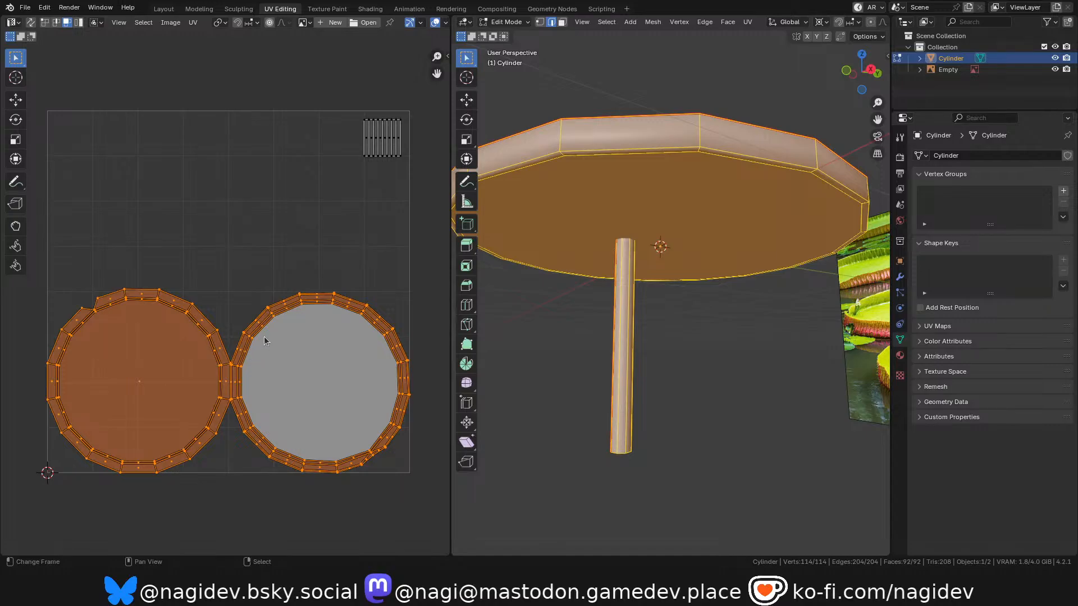
left_click(171, 23)
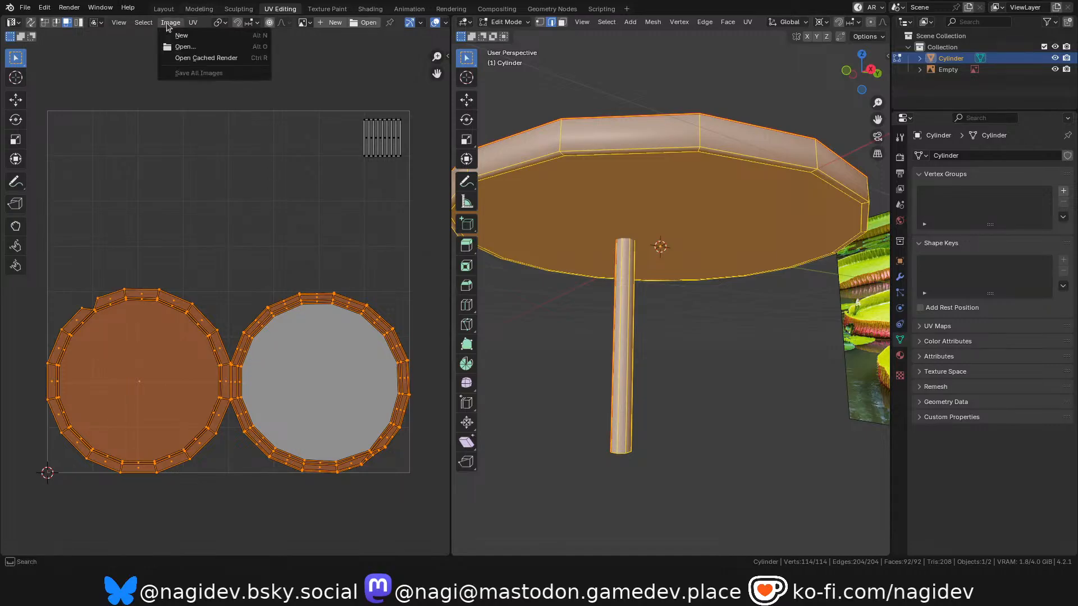
left_click(195, 24)
left_click(195, 24)
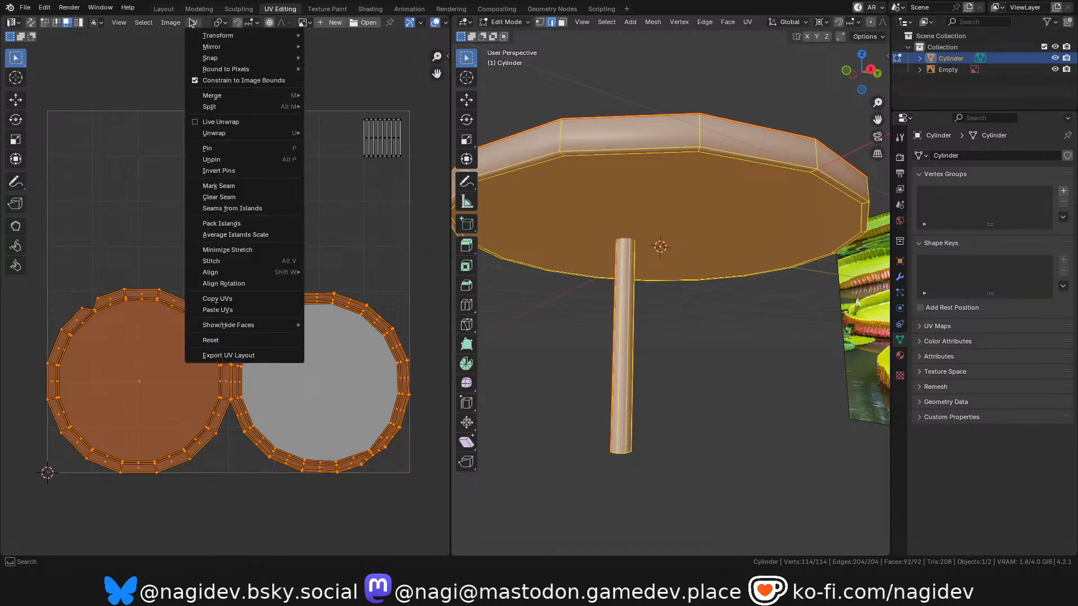
left_click(207, 82)
Rotate the two leaf islands about 40° and move them so the diagonal pair lies inside the UV tile.
key("r")
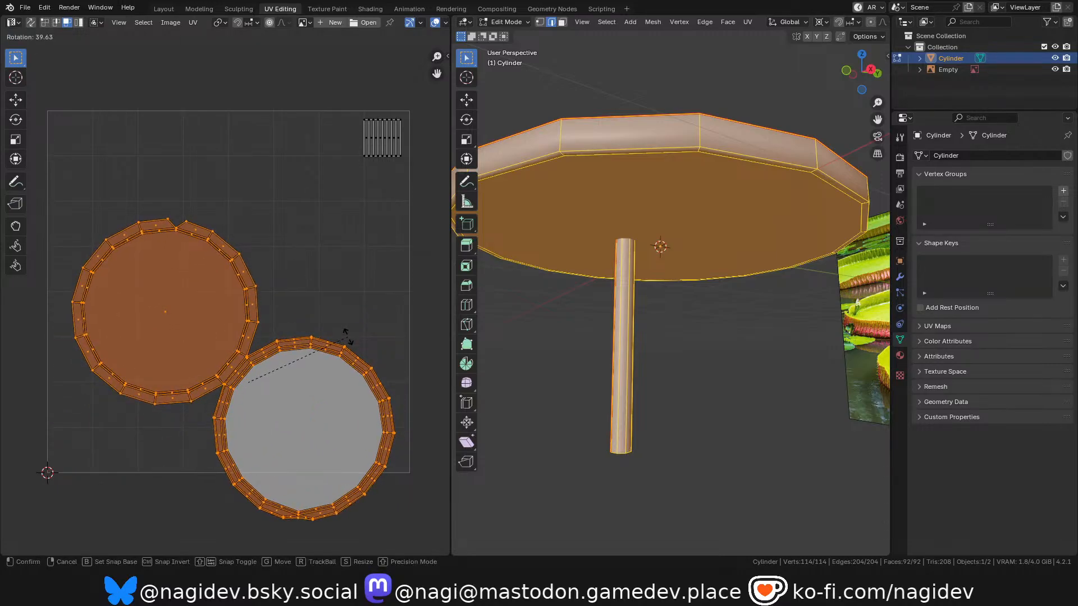
left_click(346, 337)
key("g")
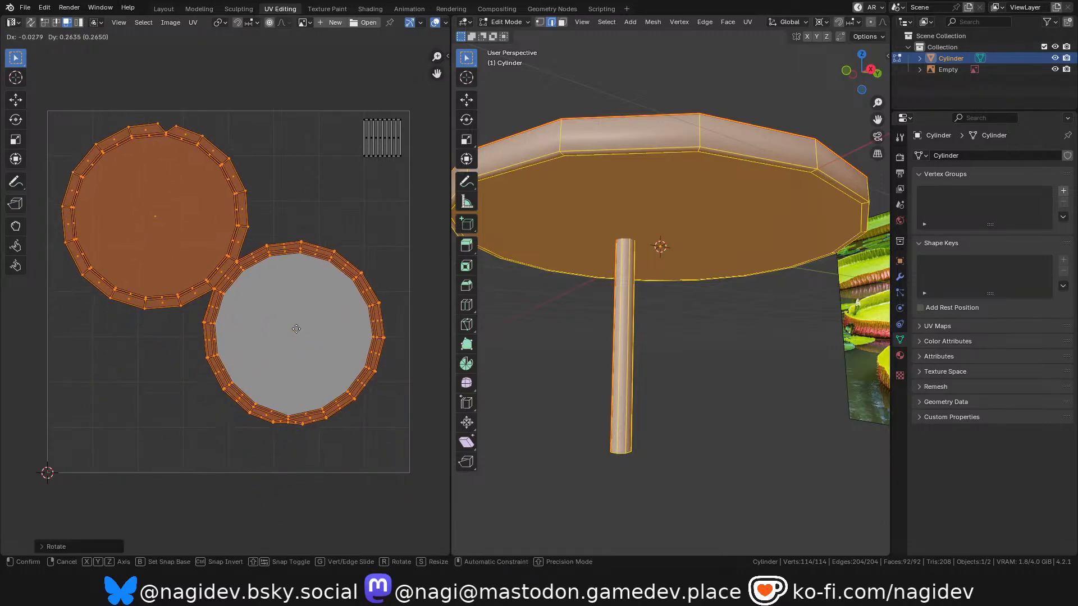
left_click(289, 332)
key("alt+a")
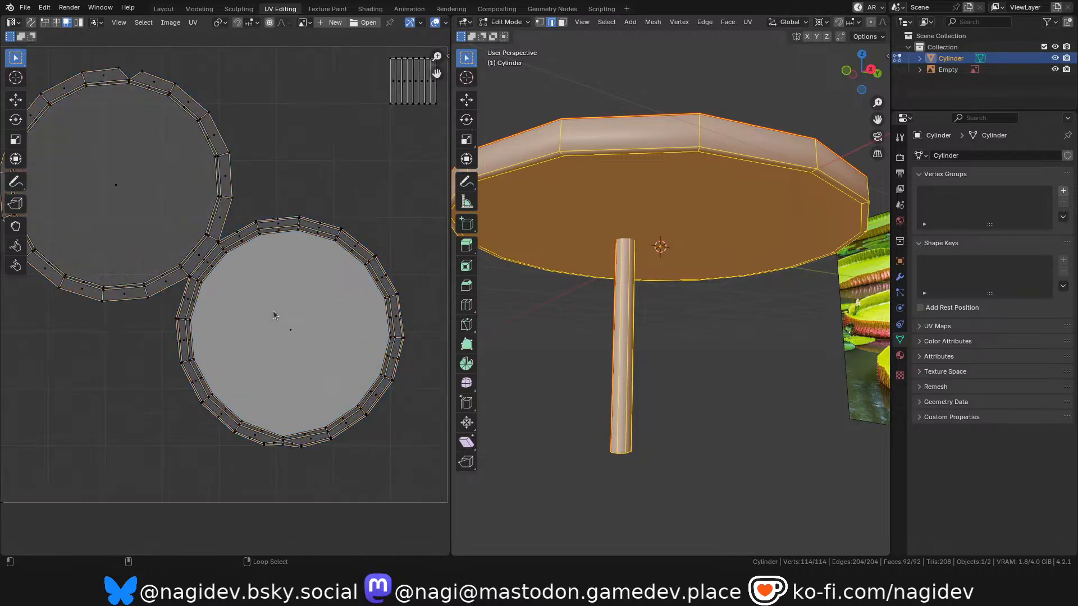
Reselect both leaf islands, scale them up slightly and reposition them diagonally within the UV tile.
scroll(242, 291, "down", 1)
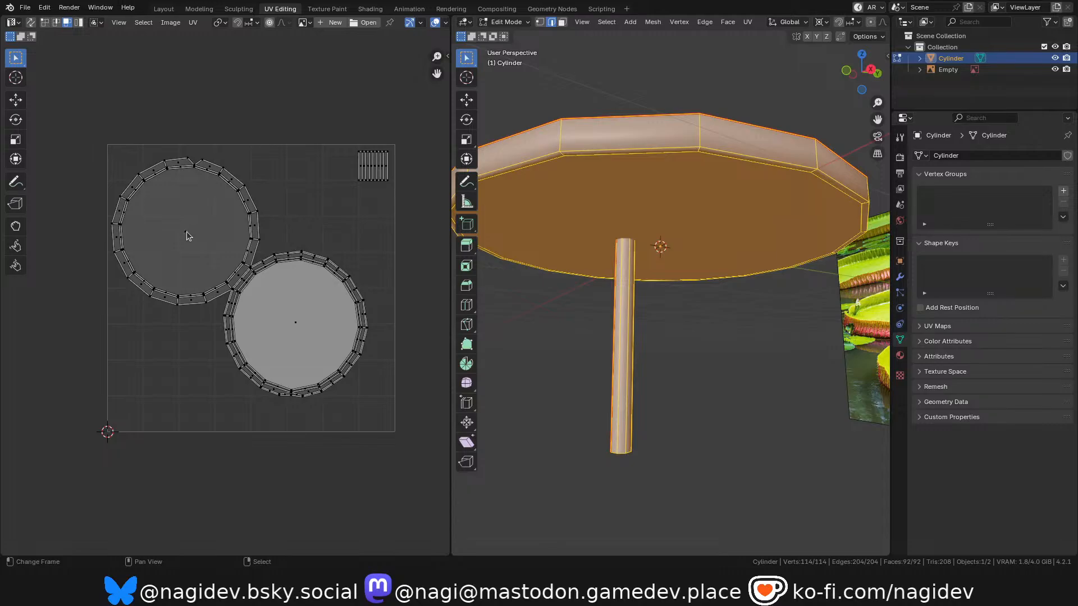
key("l")
key("l")
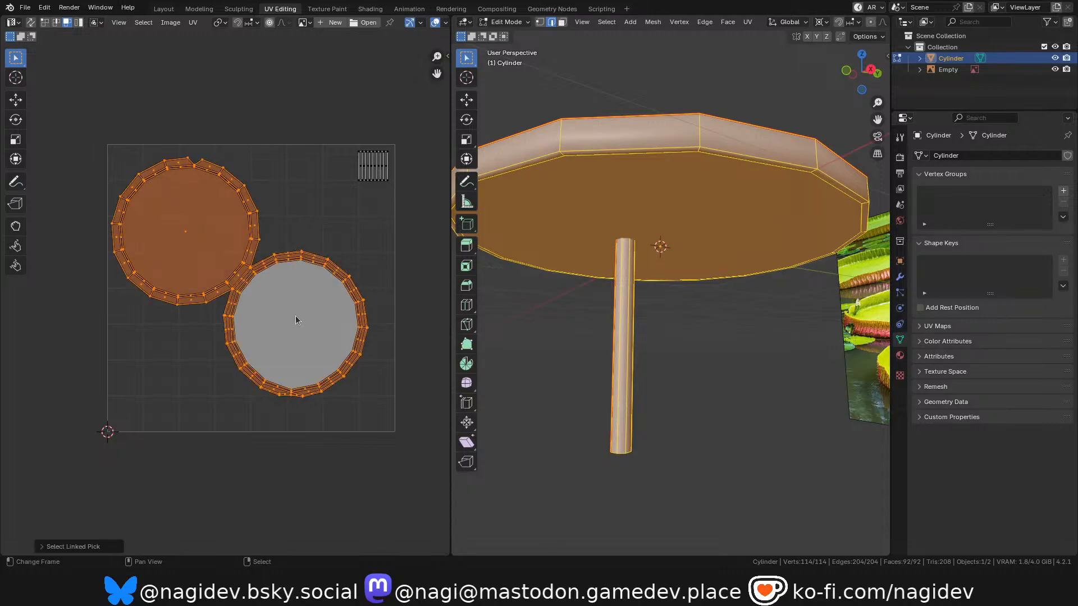
key("s")
left_click(318, 329)
key("g")
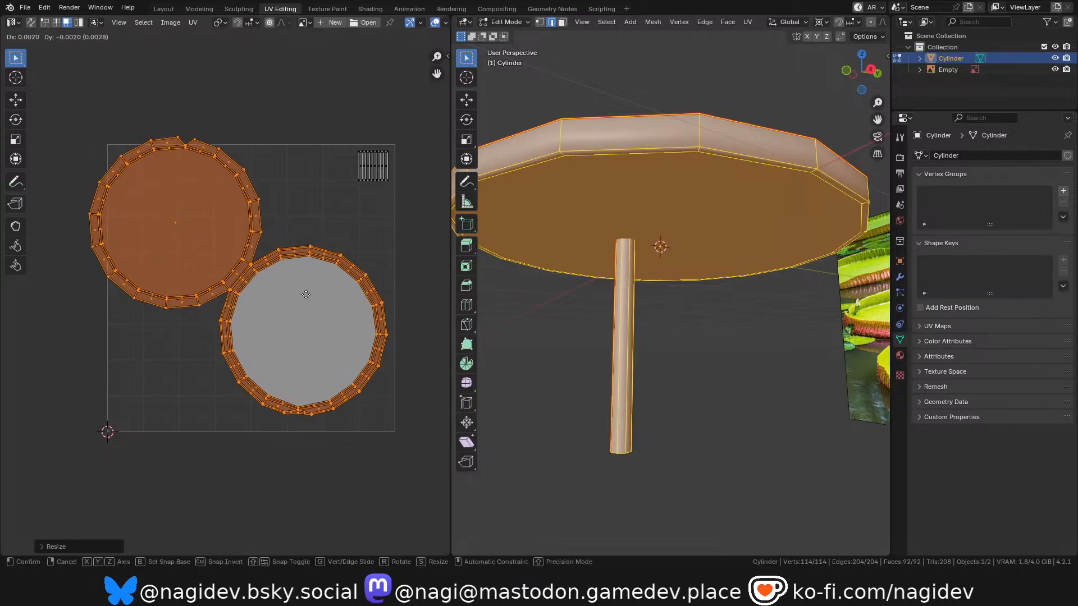
key("s")
left_click(322, 308)
key("g")
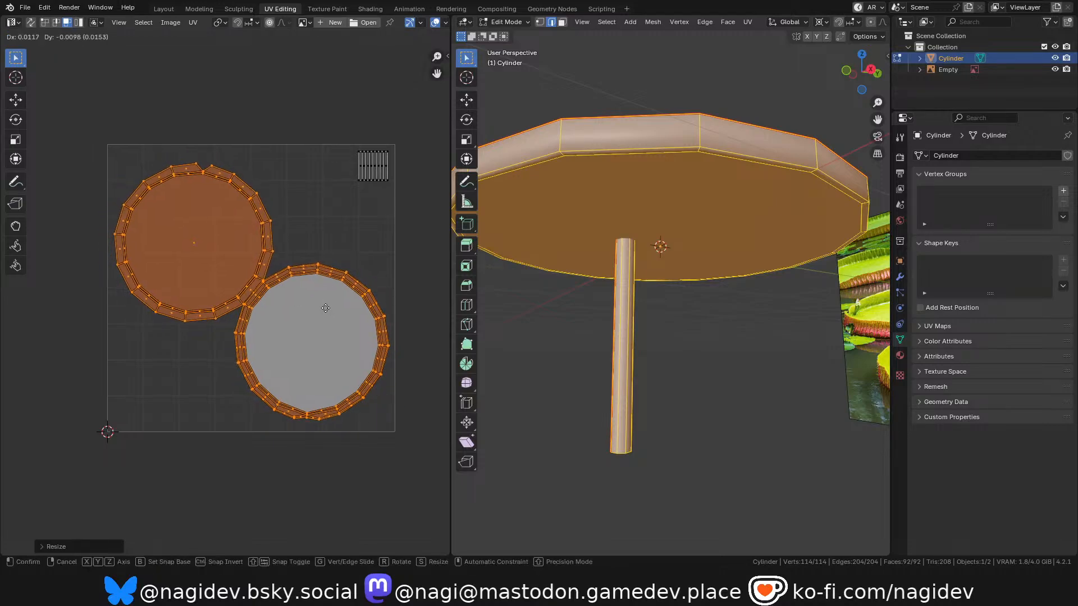
left_click(326, 307)
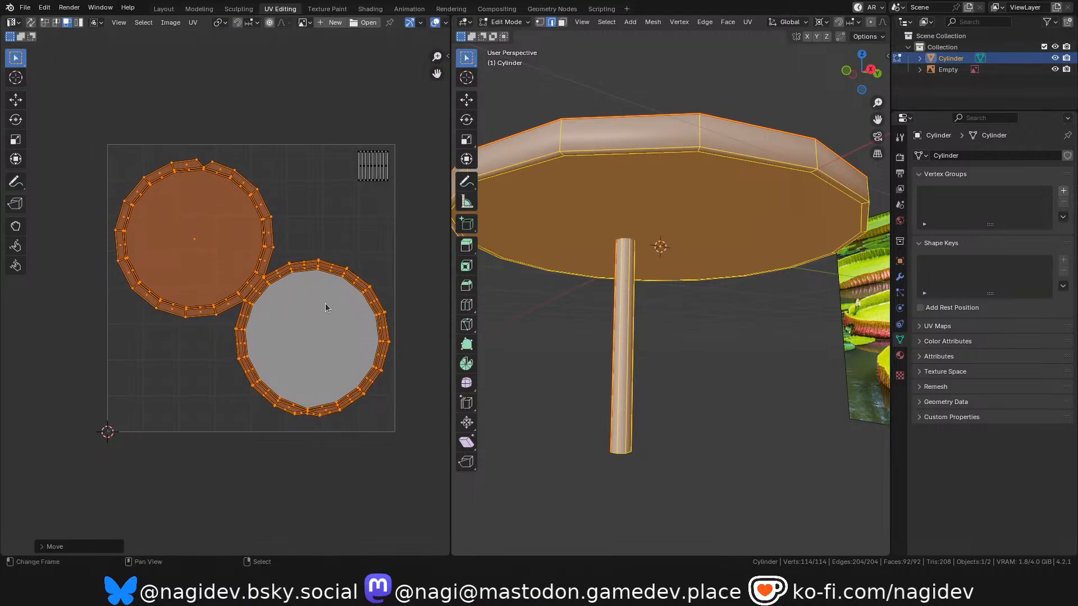
Rotate the two leaf islands about 3° more and fine-tune their scale to fit the UV tile.
key("r")
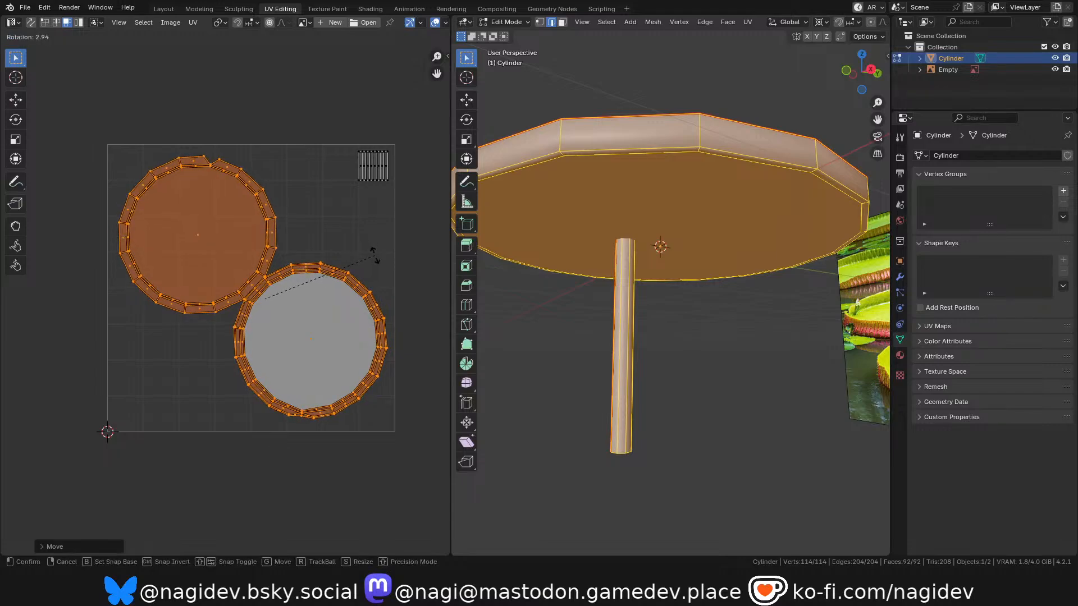
left_click(374, 256)
key("s")
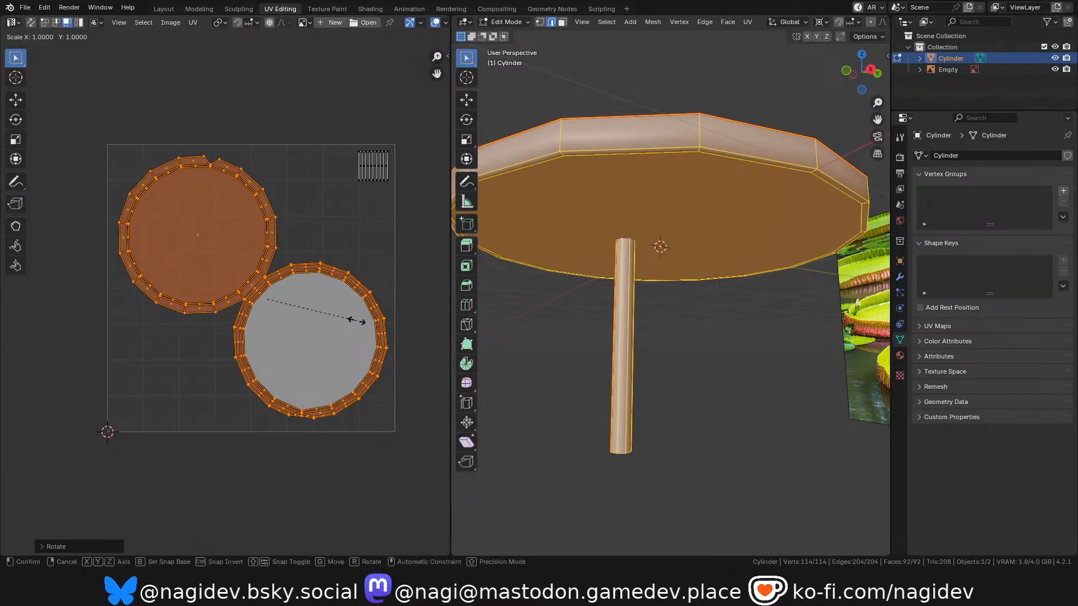
left_click(368, 324)
key("alt+a")
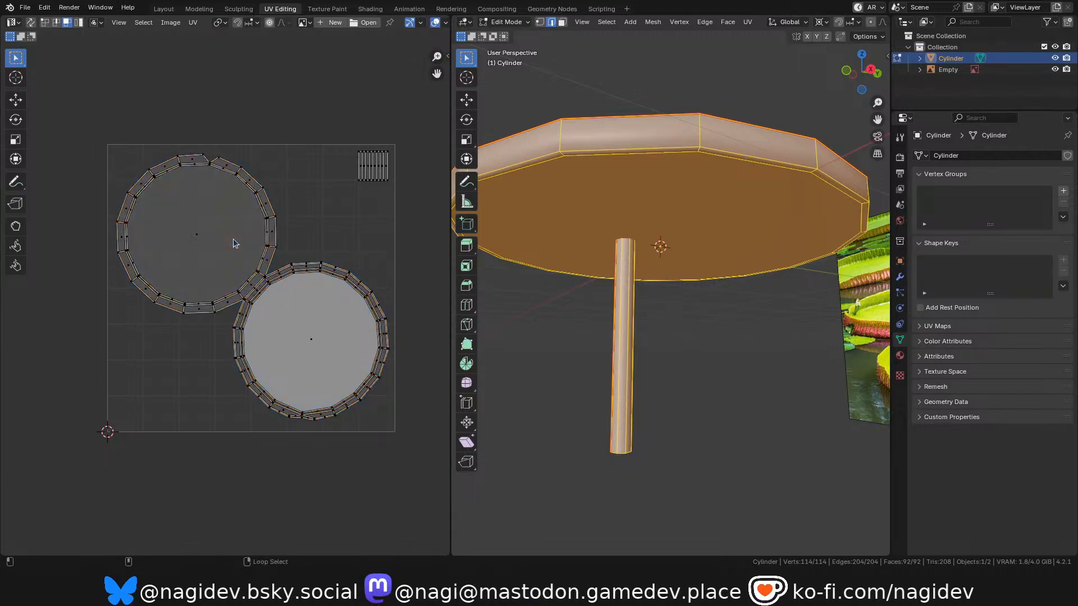
Move one leaf island towards the tile's upper-left corner and the other towards its lower-right corner, leaving a gap between them.
key("l")
key("g")
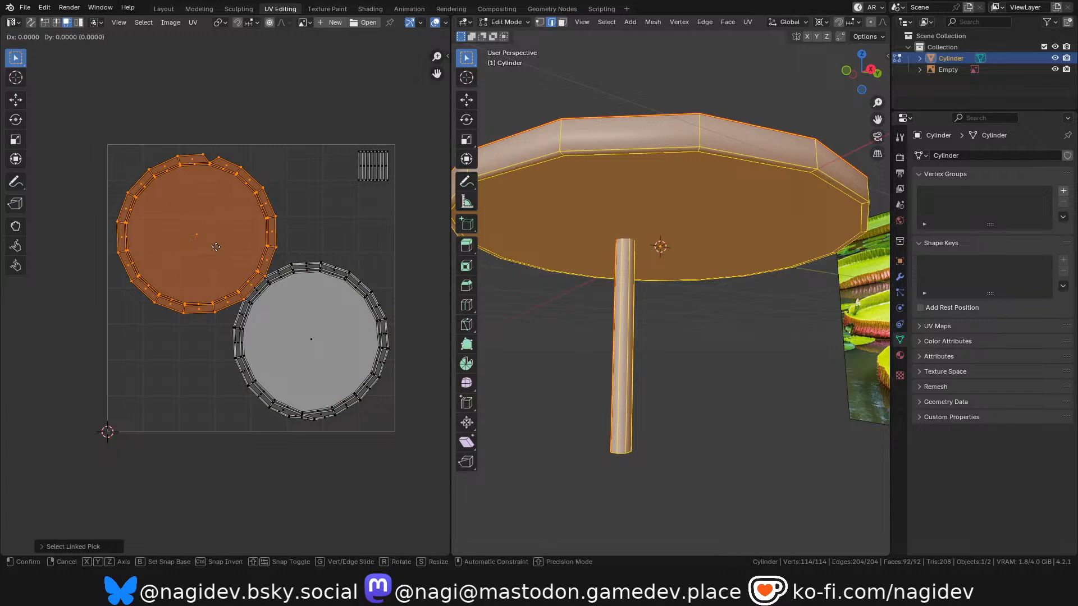
left_click(176, 198)
right_click(311, 341)
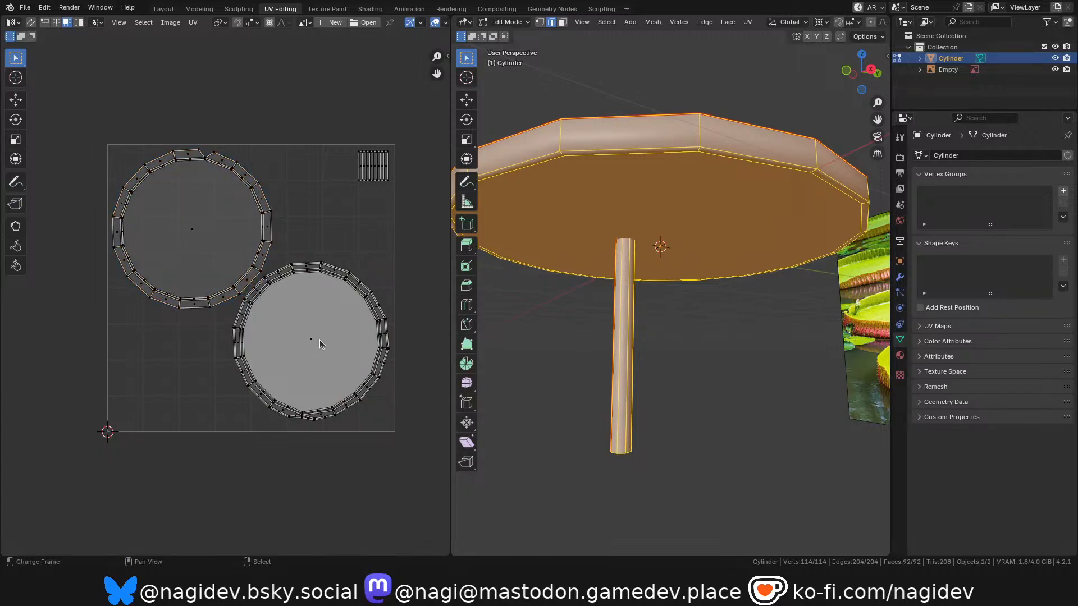
key("l")
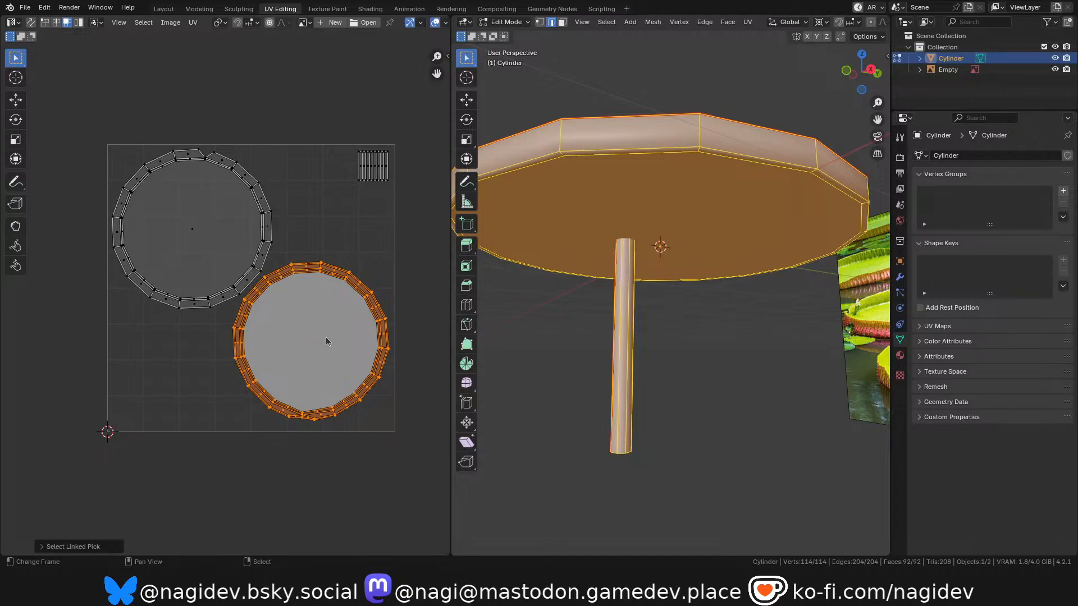
key("g")
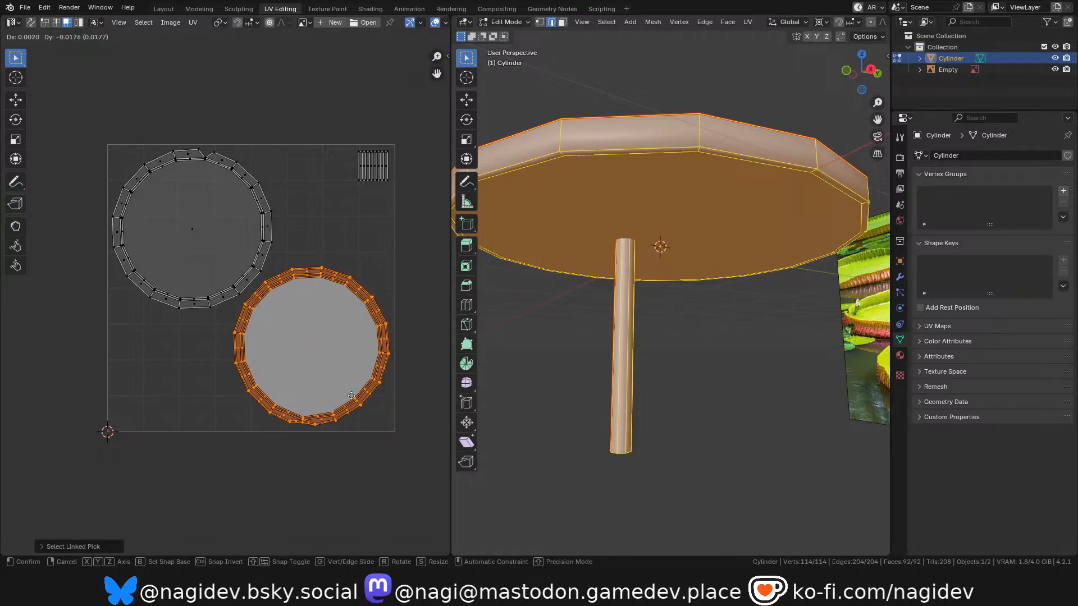
left_click(351, 396)
Examine the spacing between the leaf islands and the unused space in the UV tile.
scroll(256, 284, "up", 1)
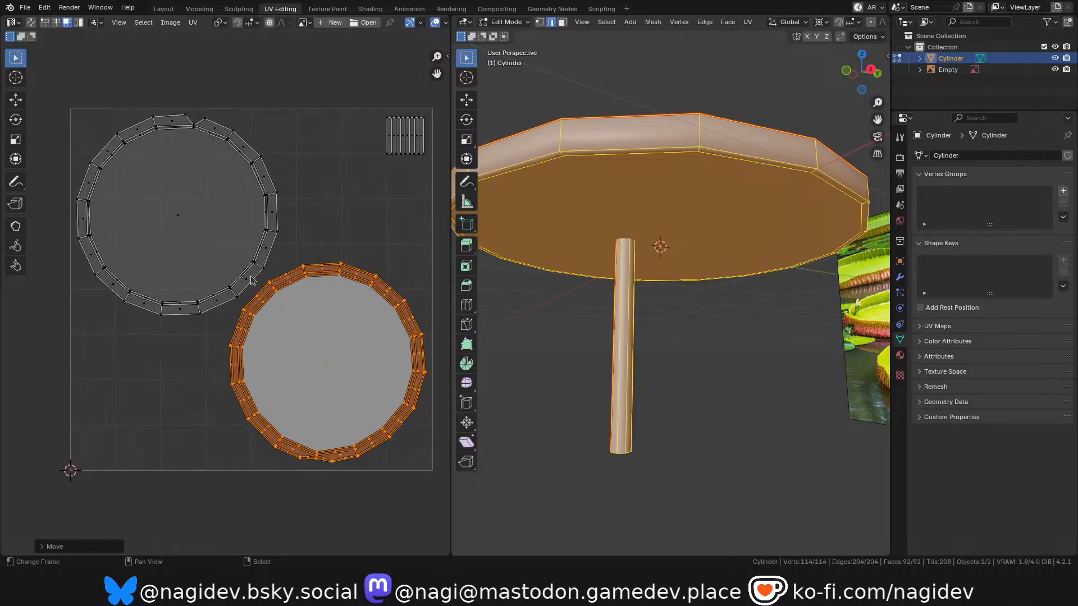
scroll(258, 285, "down", 3)
scroll(270, 275, "up", 3)
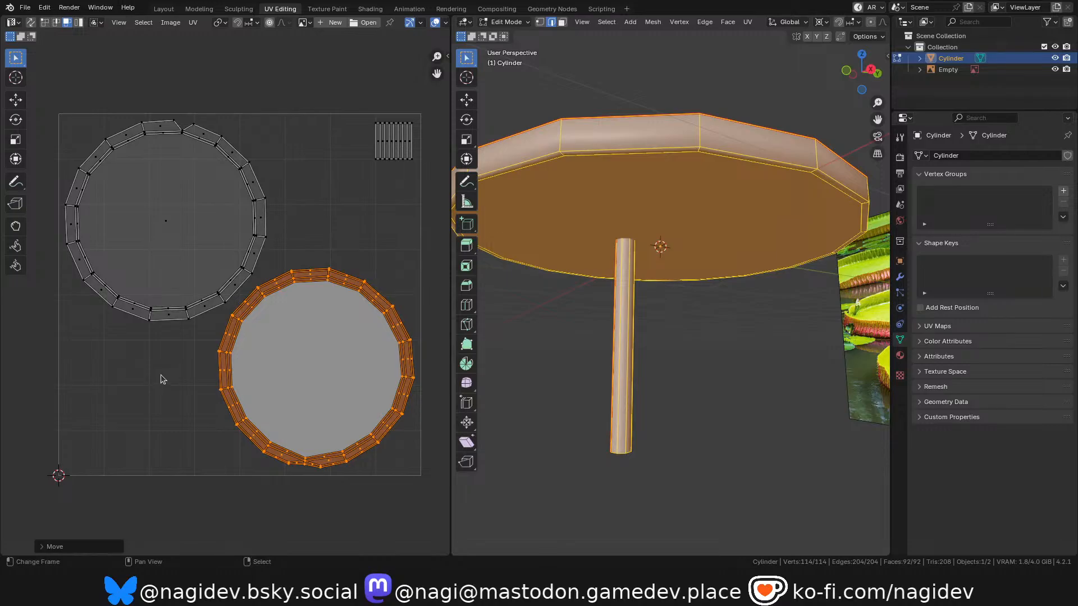
key("alt+a")
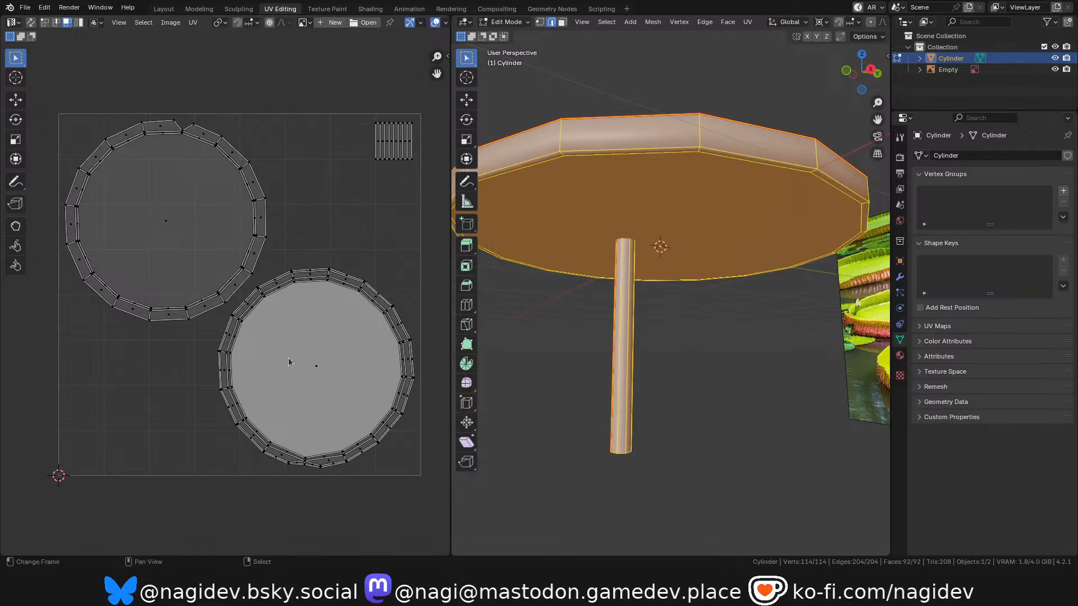
scroll(232, 185, "down", 2)
scroll(230, 188, "up", 2)
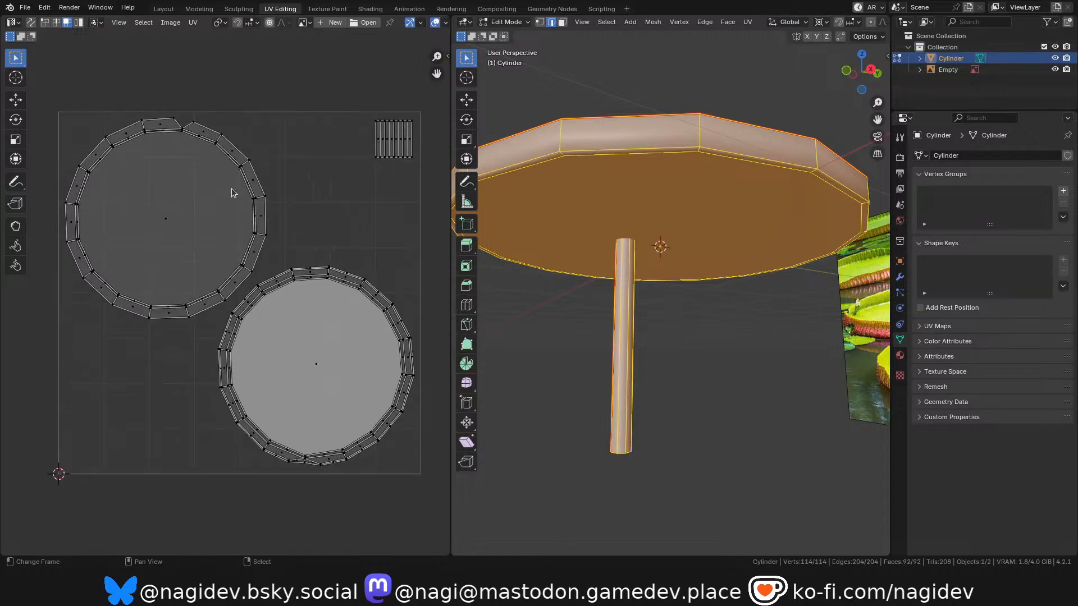
scroll(331, 188, "down", 3)
scroll(411, 152, "up", 4)
Select the stem's island, enlarge it to about a sixth of the tile's width and fit it into the upper-right corner.
scroll(298, 196, "up", 2)
scroll(269, 197, "down", 3)
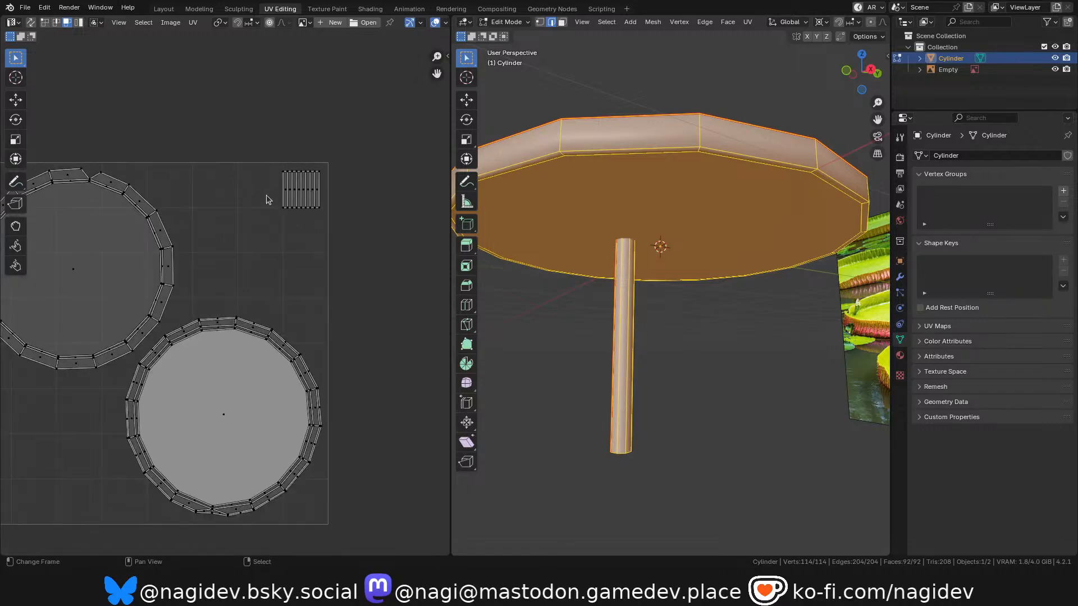
key("b")
left_click_drag(256, 149, 353, 209)
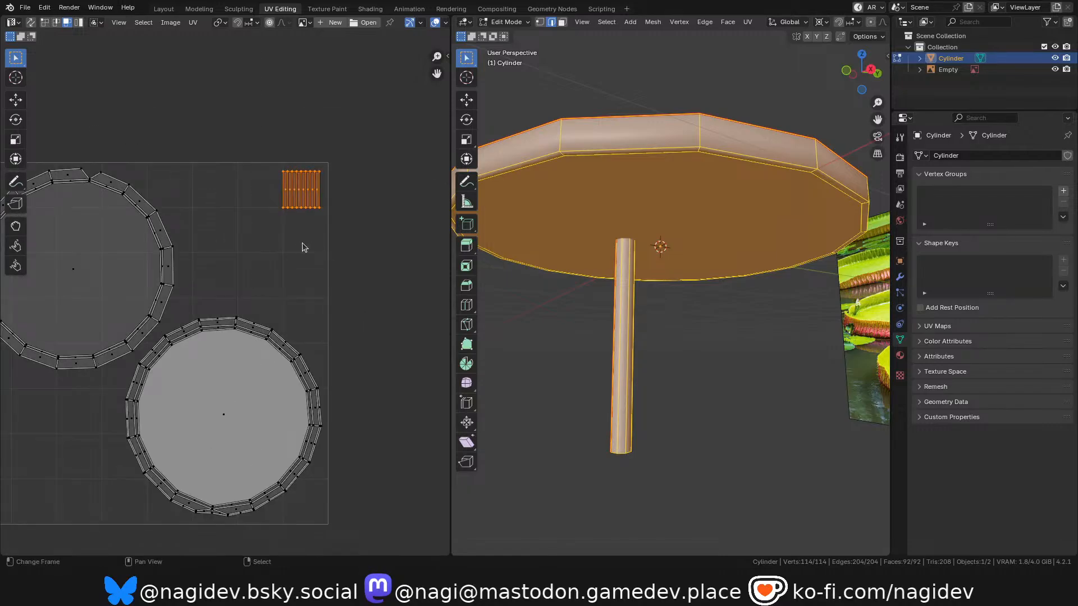
key("s")
left_click(285, 275)
key("g")
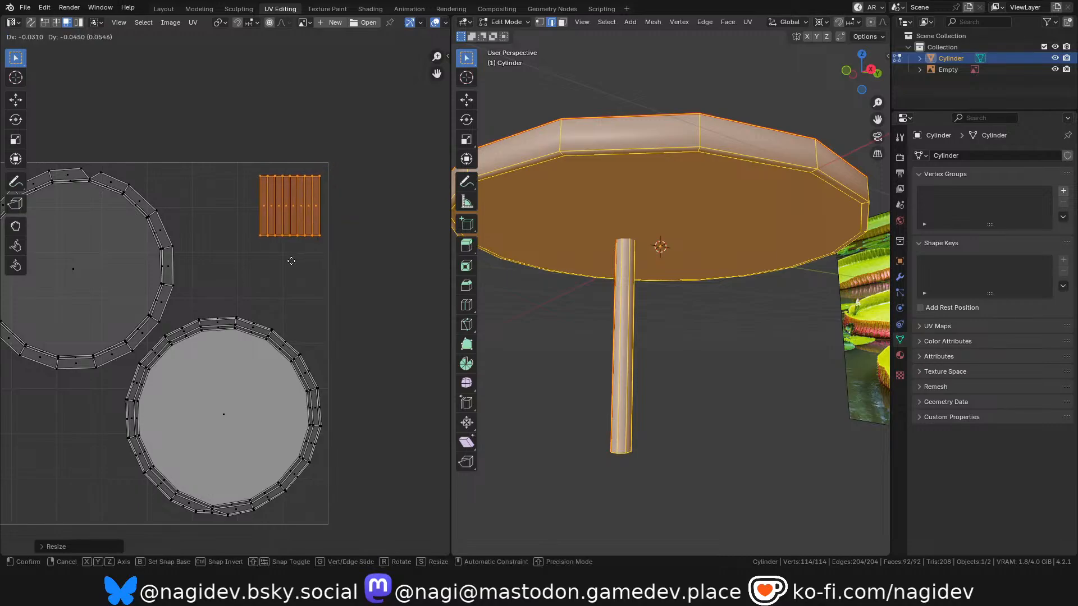
left_click(299, 251)
scroll(345, 197, "down", 2)
middle_click_drag(344, 197, 394, 171)
scroll(259, 237, "up", 1)
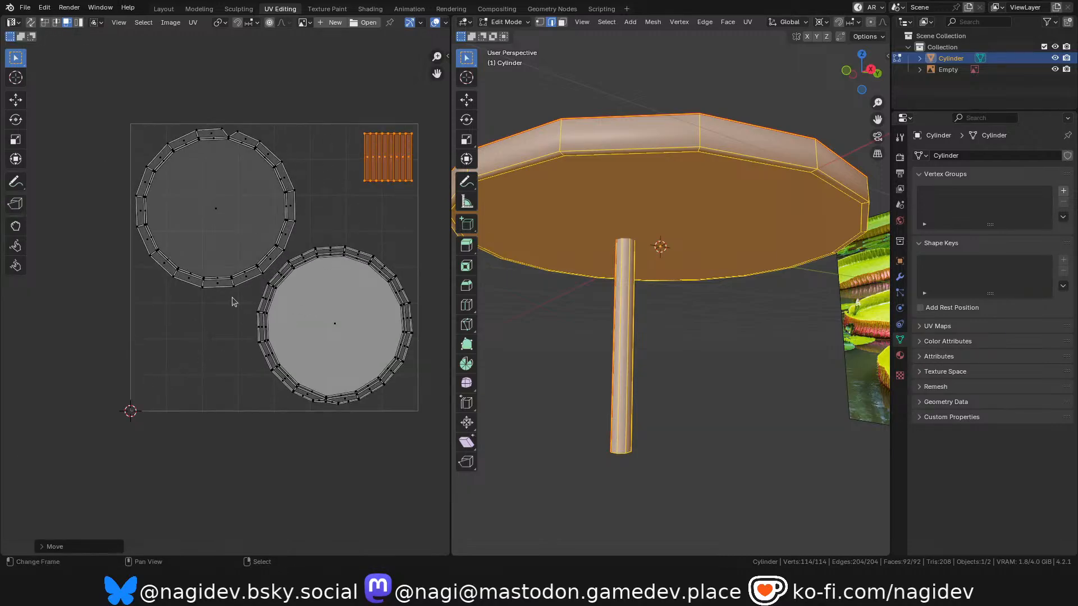
scroll(174, 319, "down", 1)
scroll(351, 194, "up", 1)
scroll(315, 233, "up", 1)
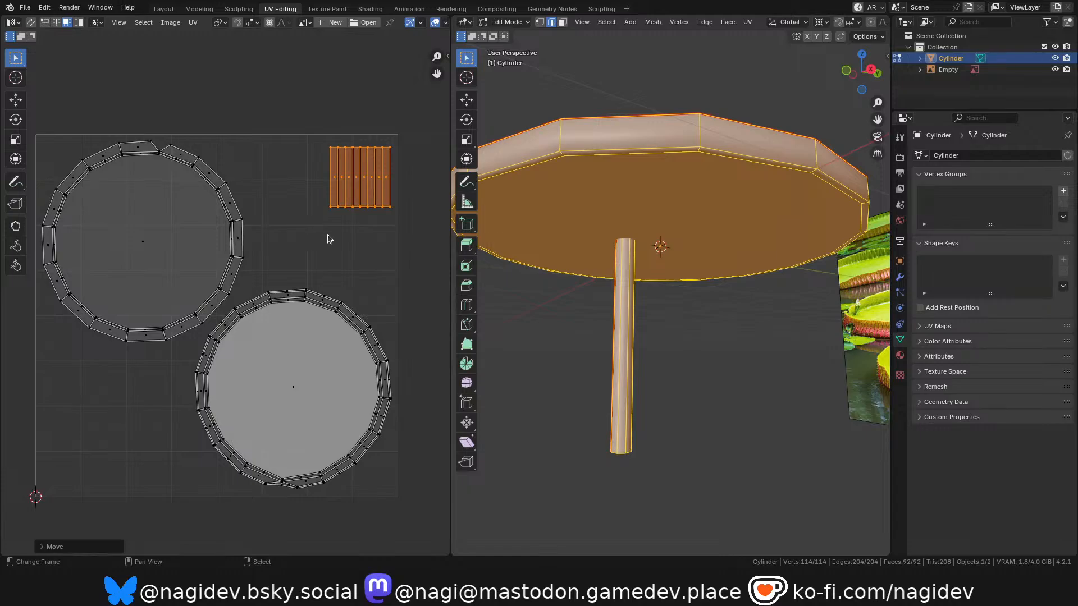
Enlarge the stem's island further to about 0.3 of the tile's width and reposition it in the upper-right corner.
key("g")
left_click(321, 266)
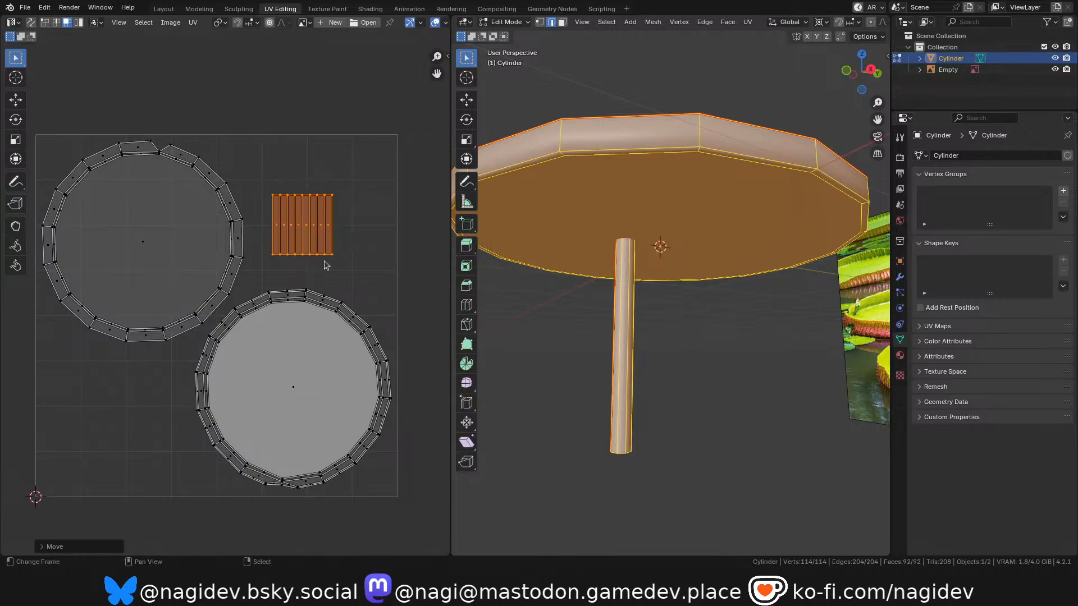
key("g")
left_click(365, 234)
key("s")
left_click(435, 270)
key("g")
left_click(380, 211)
scroll(368, 195, "down", 2)
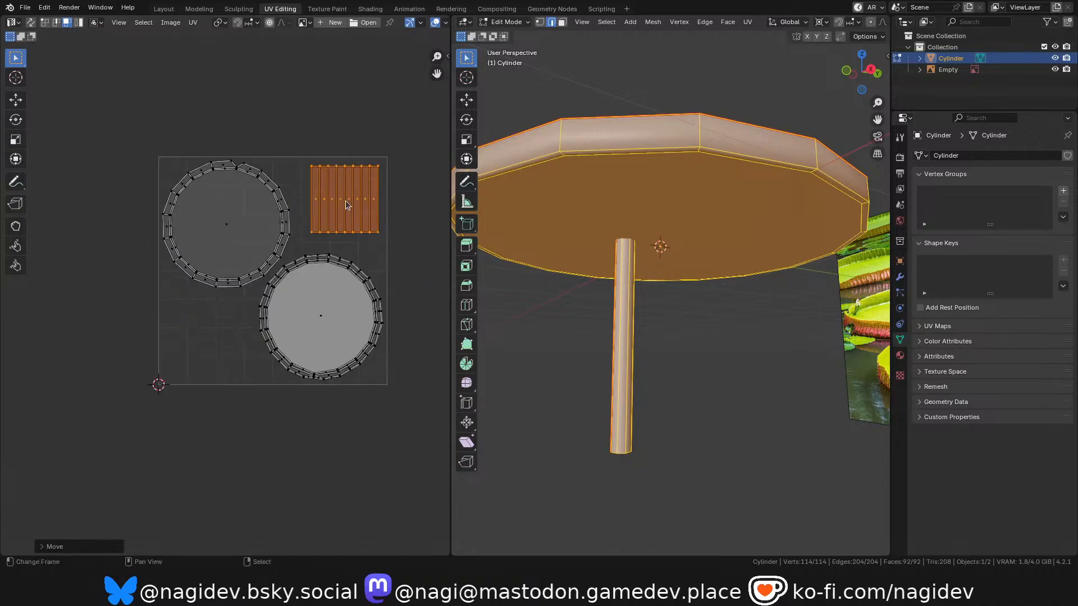
scroll(348, 205, "up", 4)
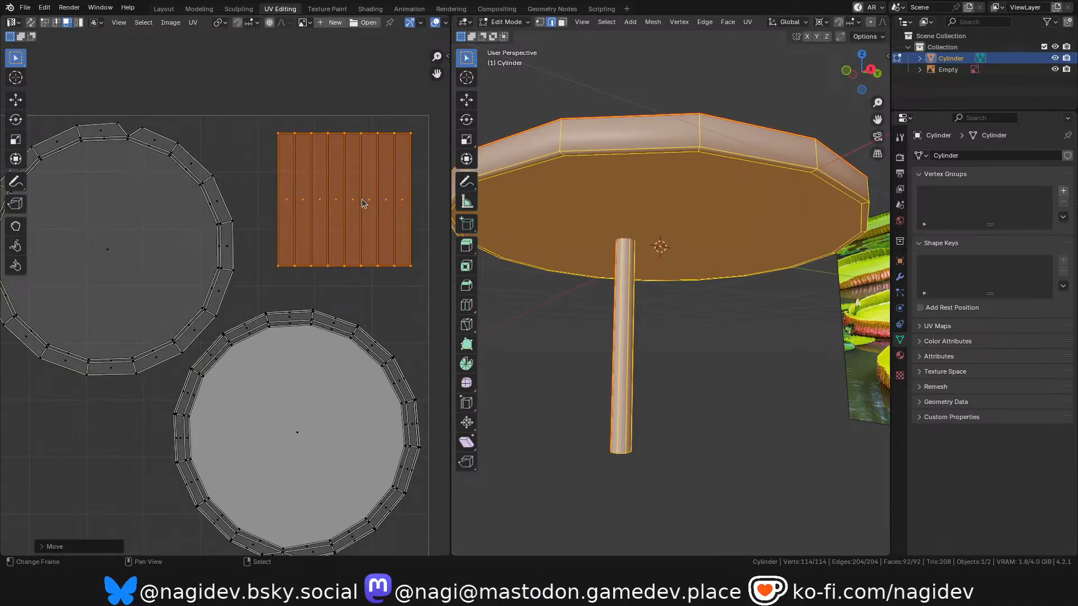
Examine the arrangement of the leaf and stem UV islands in the tile and view the model's notch.
scroll(309, 279, "down", 2)
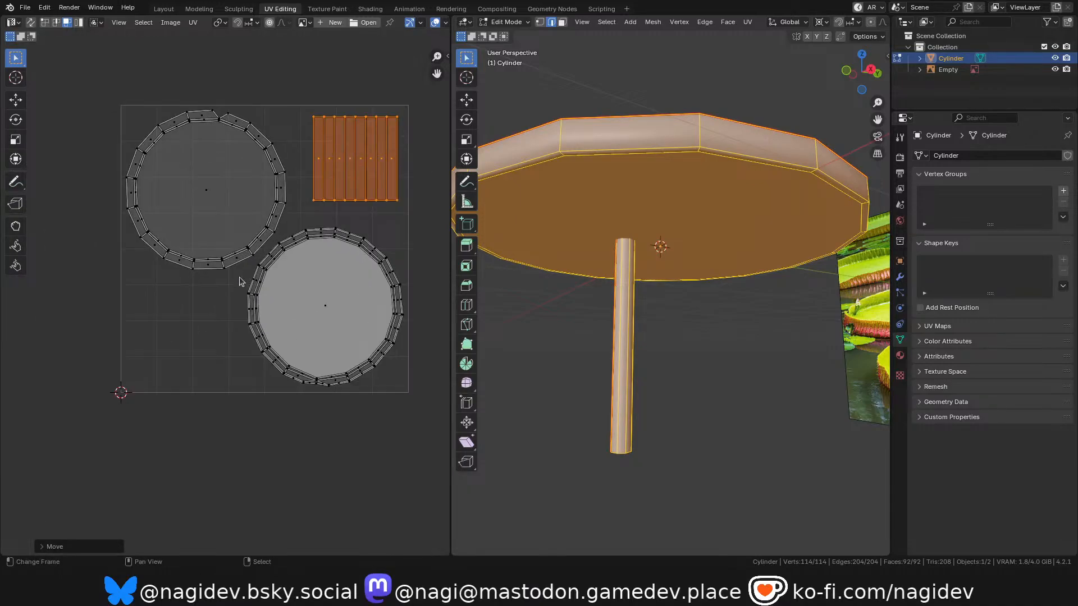
scroll(256, 202, "up", 1)
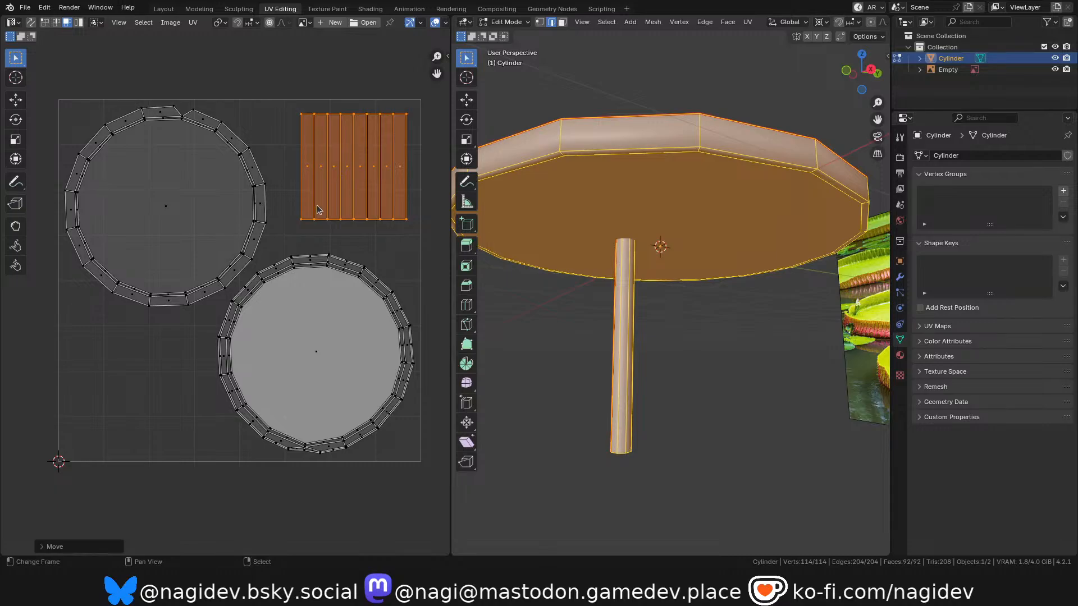
left_click(287, 250)
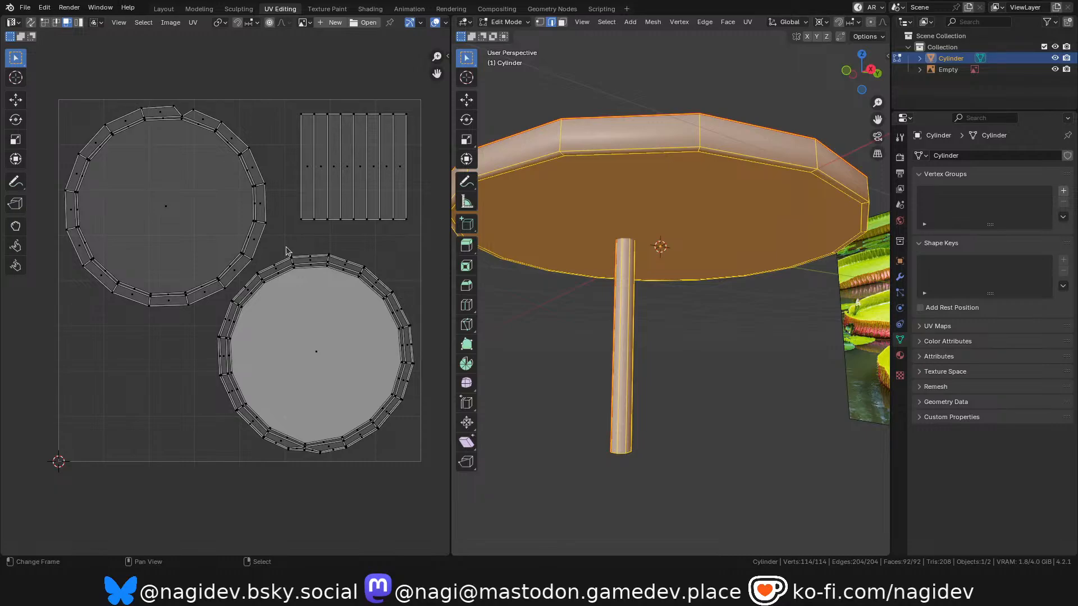
scroll(281, 258, "down", 1)
scroll(273, 268, "up", 1)
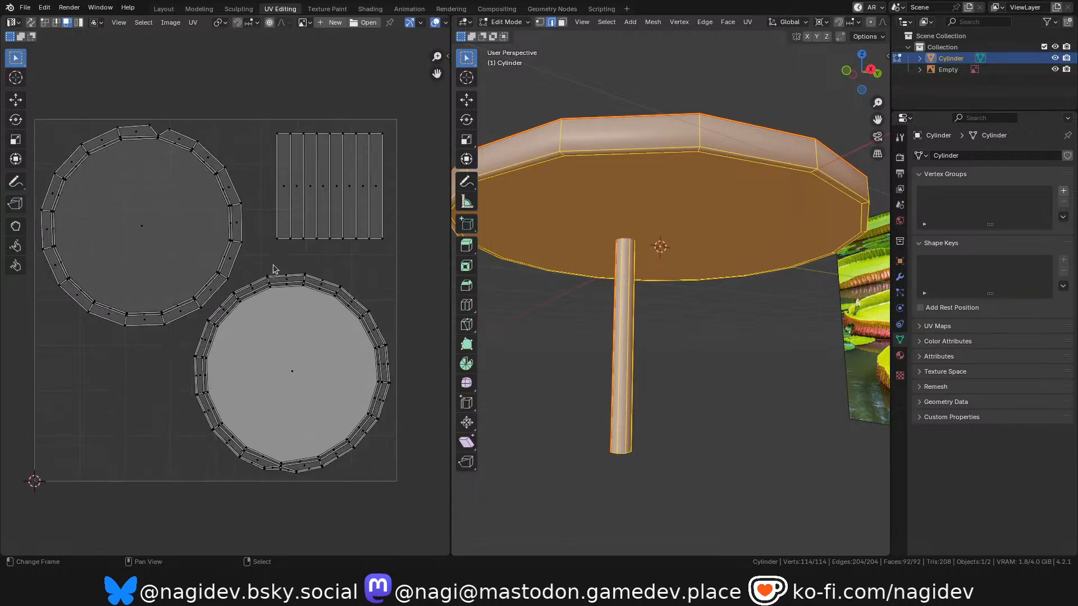
scroll(200, 261, "down", 1)
scroll(235, 269, "up", 1)
scroll(236, 271, "down", 1)
scroll(302, 253, "up", 1)
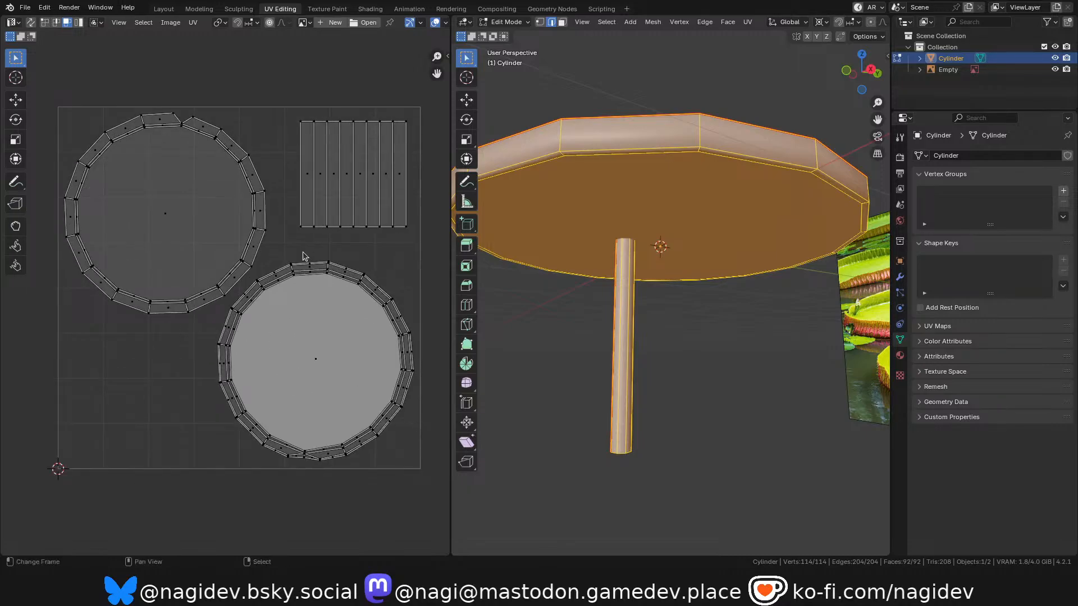
left_click_drag(862, 73, 932, 99)
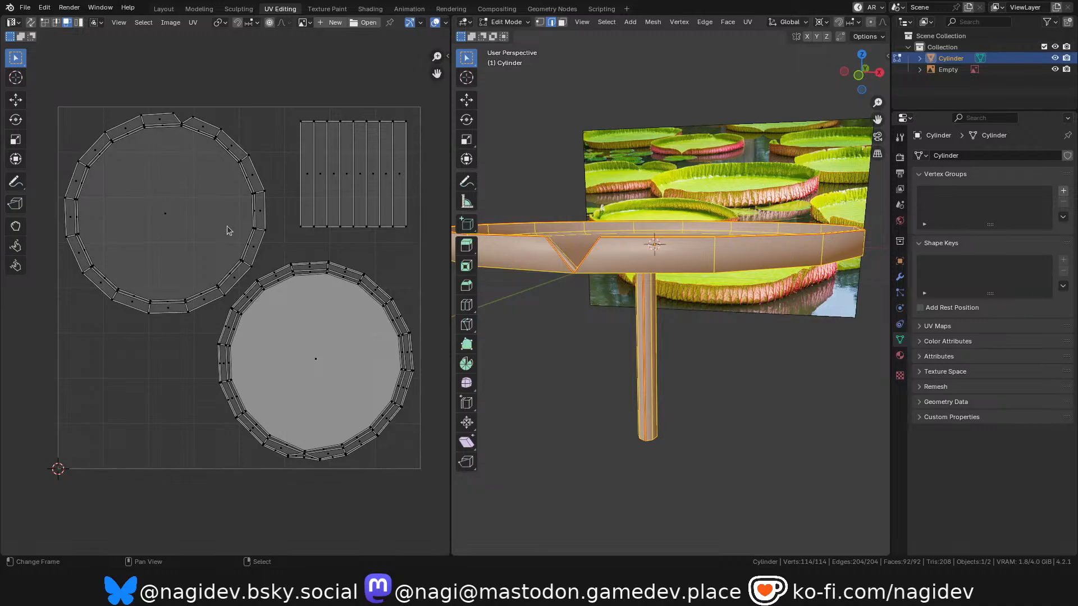
Turn on UV sync selection and switch the mesh to face selection for checking the lower-right leaf island.
scroll(312, 474, "up", 8)
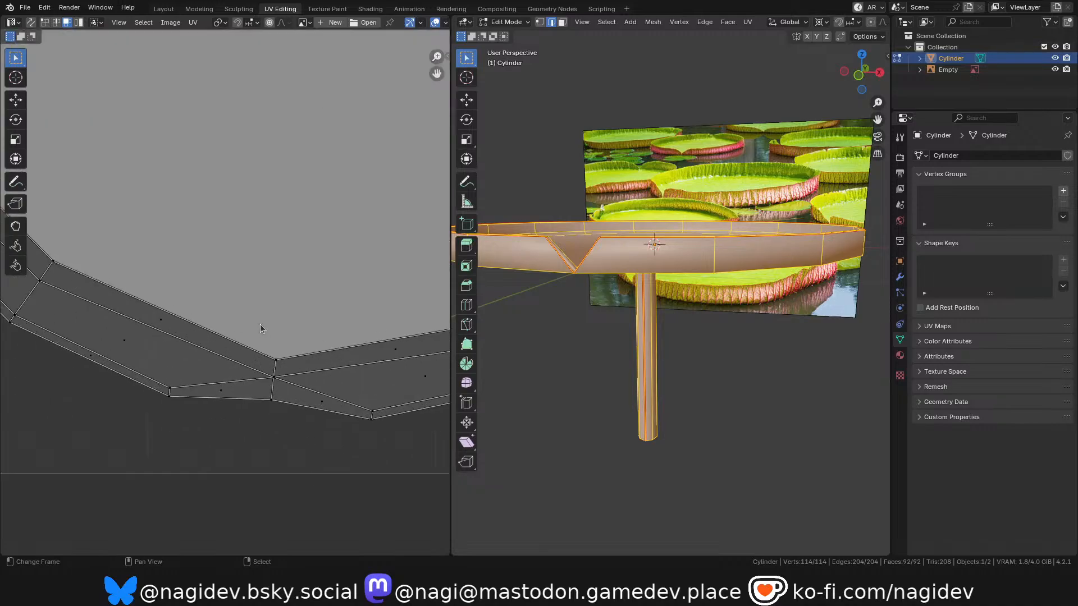
scroll(281, 406, "down", 6)
scroll(236, 365, "up", 4)
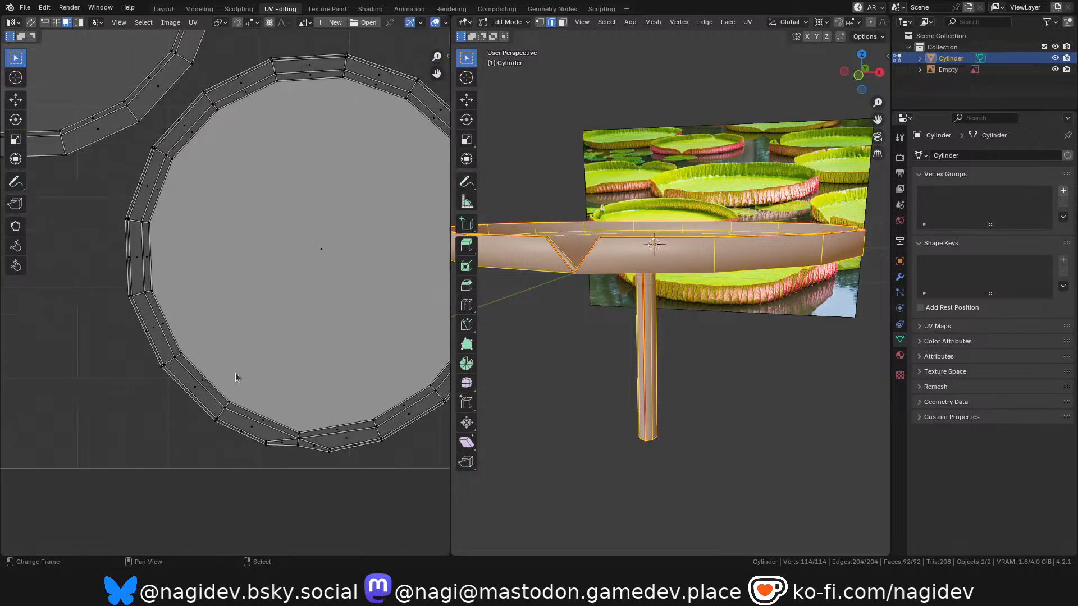
scroll(200, 374, "up", 1)
left_click(187, 386)
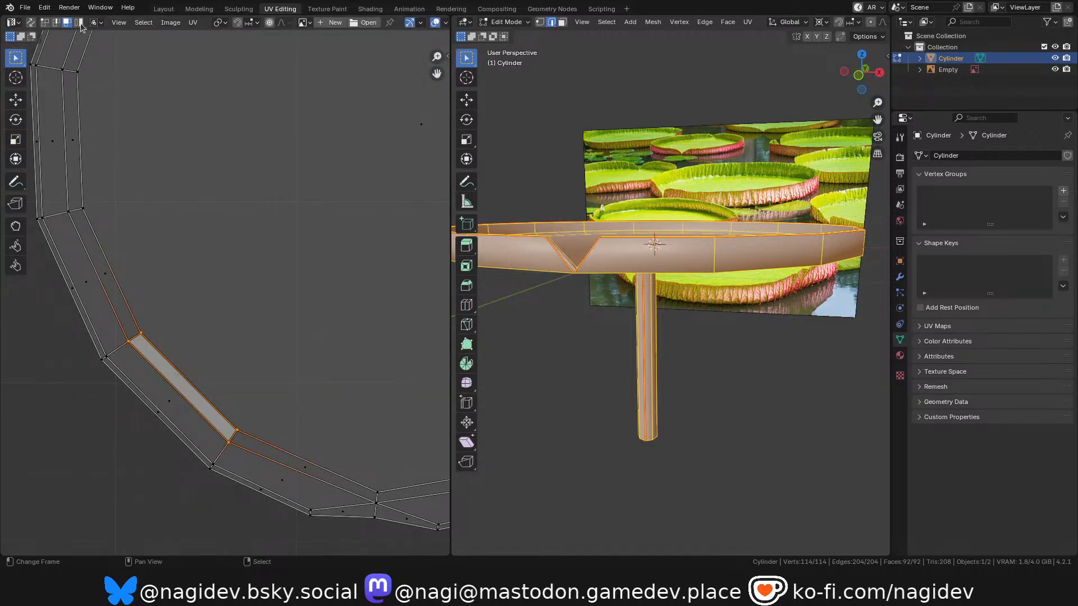
left_click(31, 22)
scroll(219, 200, "down", 3)
scroll(530, 168, "up", 4)
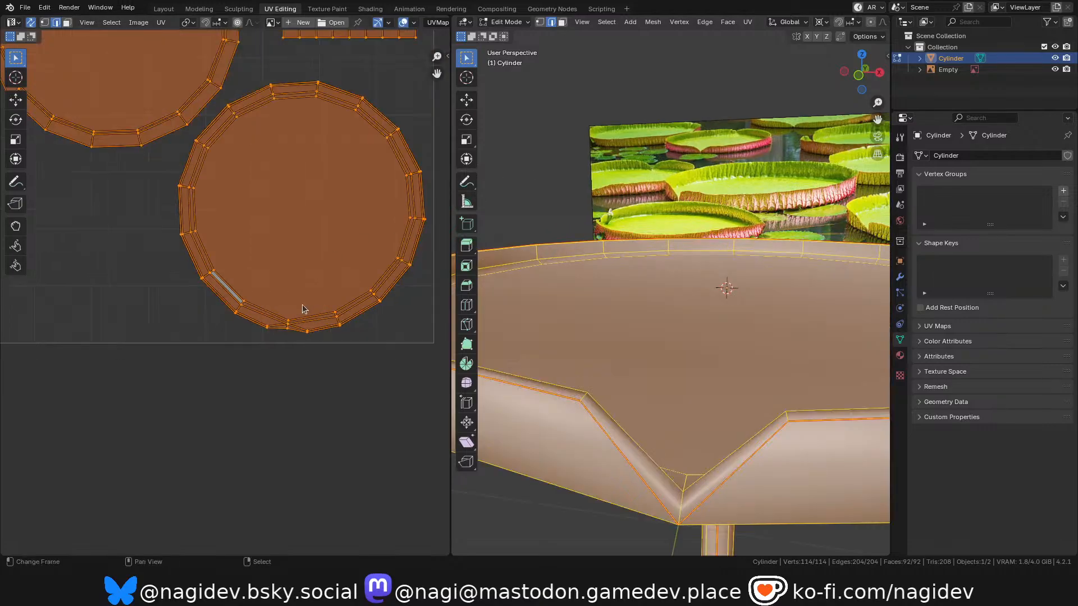
scroll(324, 330, "up", 1)
key("3")
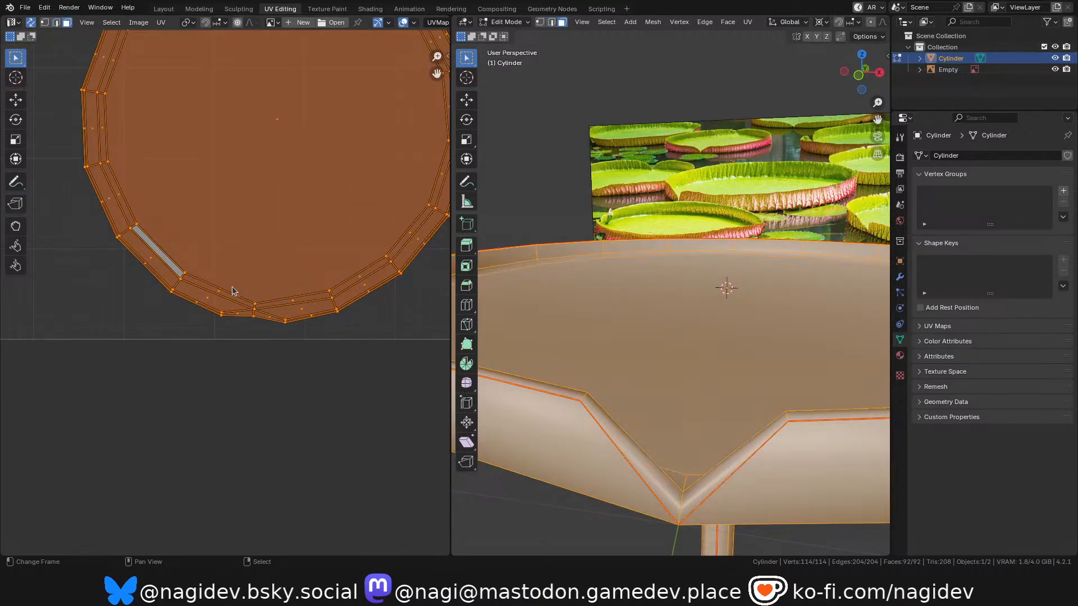
Select a thin rim face beside the notch on the lower-right leaf island and examine where it sits on the model.
scroll(234, 287, "up", 3)
left_click(213, 295)
left_click_drag(860, 74, 763, 69)
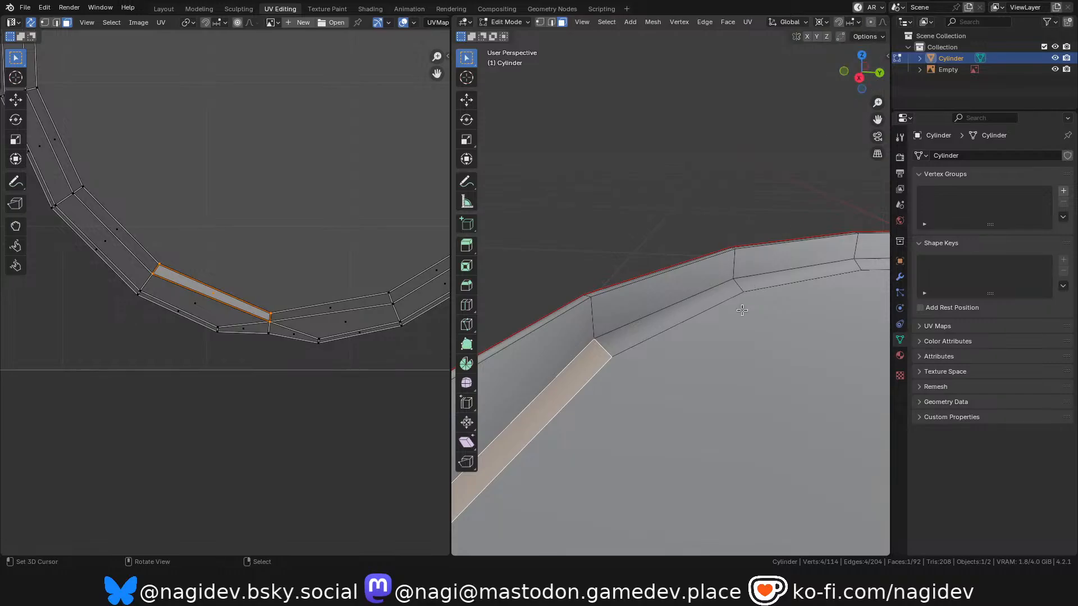
scroll(742, 307, "down", 4)
scroll(634, 393, "up", 2)
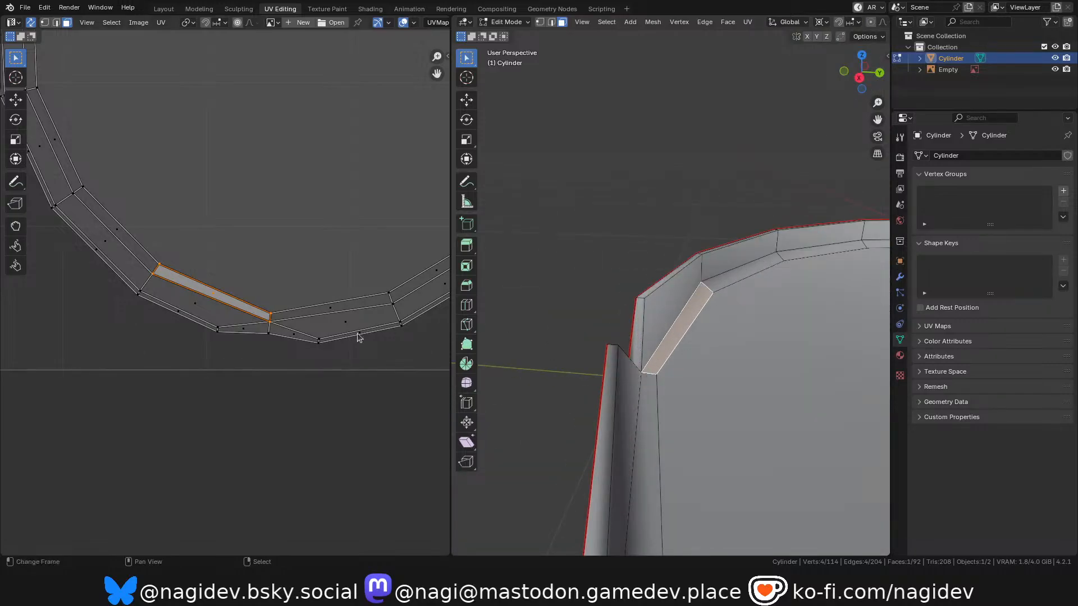
scroll(265, 359, "down", 2)
scroll(241, 402, "down", 6)
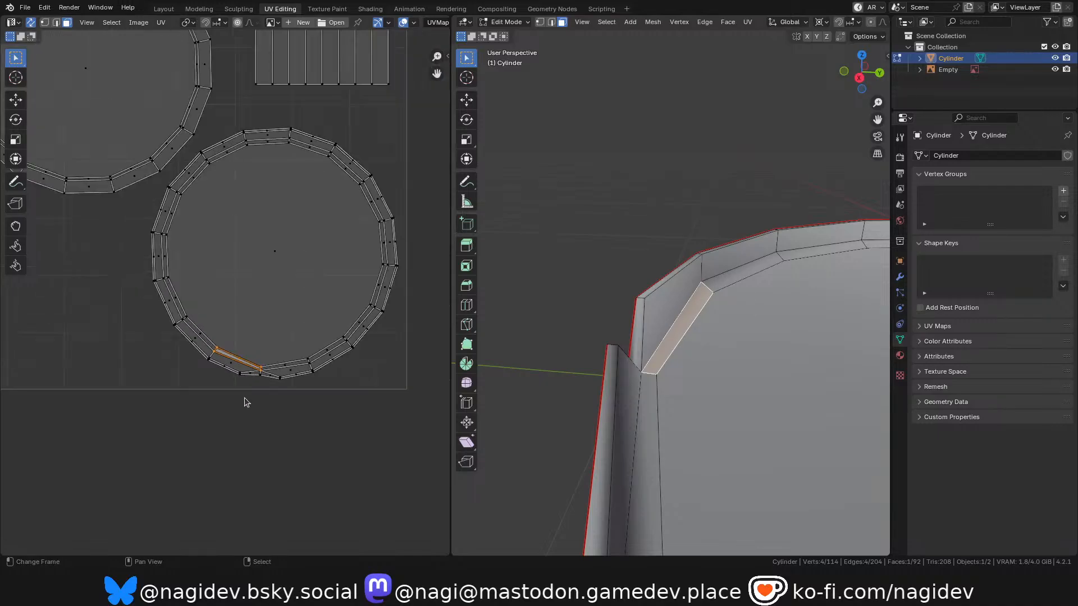
scroll(260, 321, "up", 2)
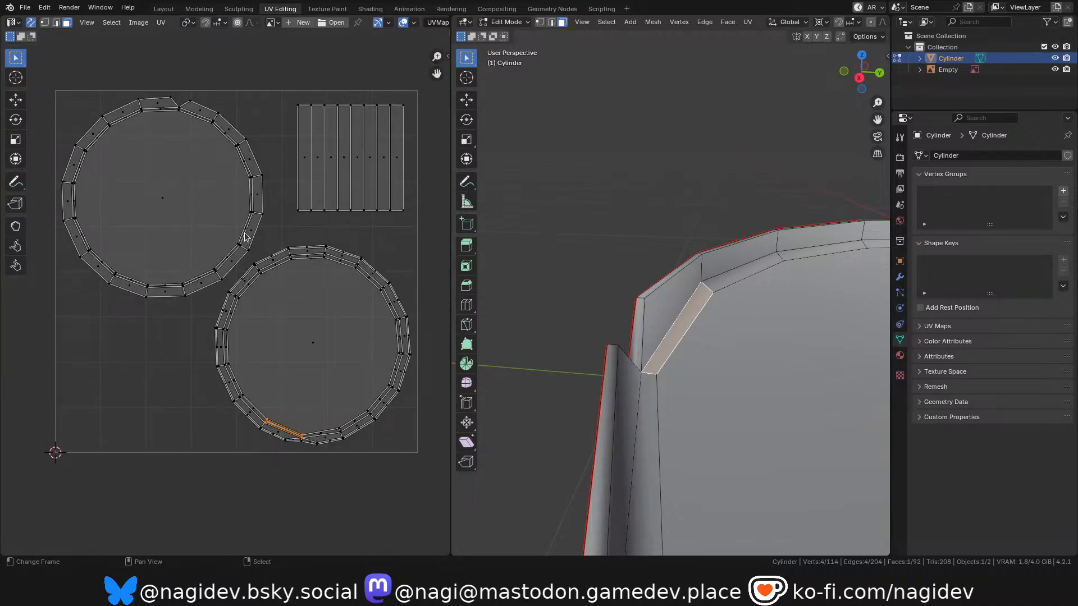
Clear the selection, select the large inner face of the lower-right leaf island and export its UV layout as leafpad_uv.png.
key("alt+a")
scroll(292, 195, "down", 1)
scroll(292, 196, "up", 1)
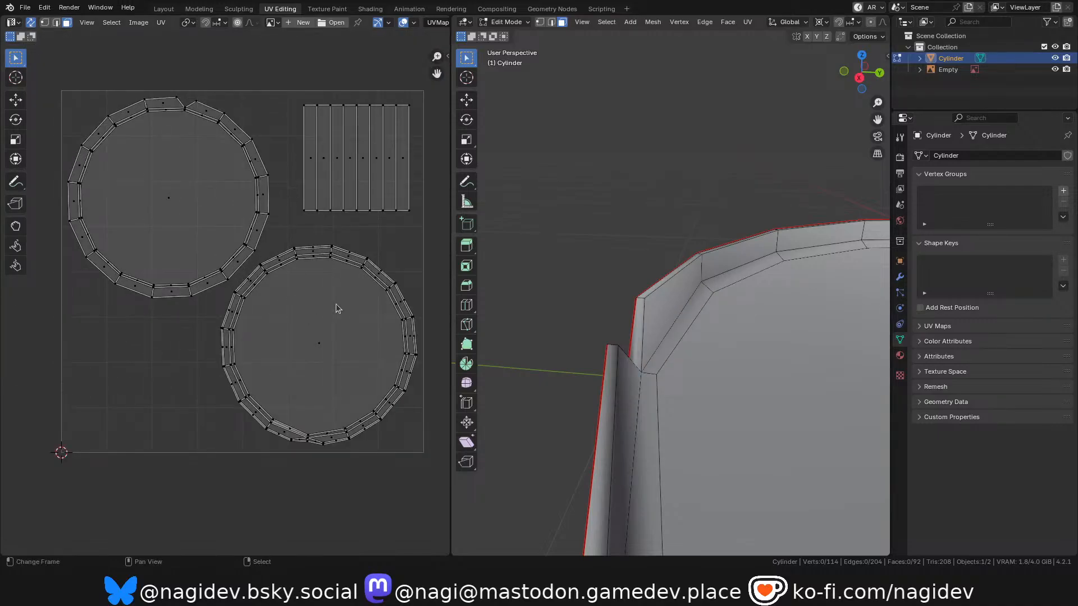
left_click(320, 351)
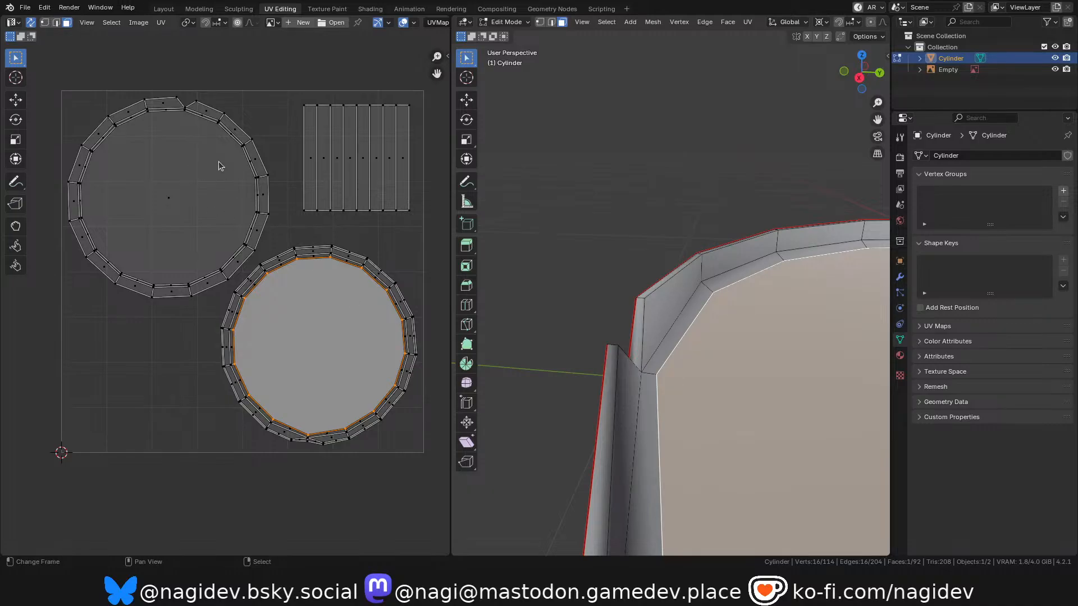
left_click(160, 22)
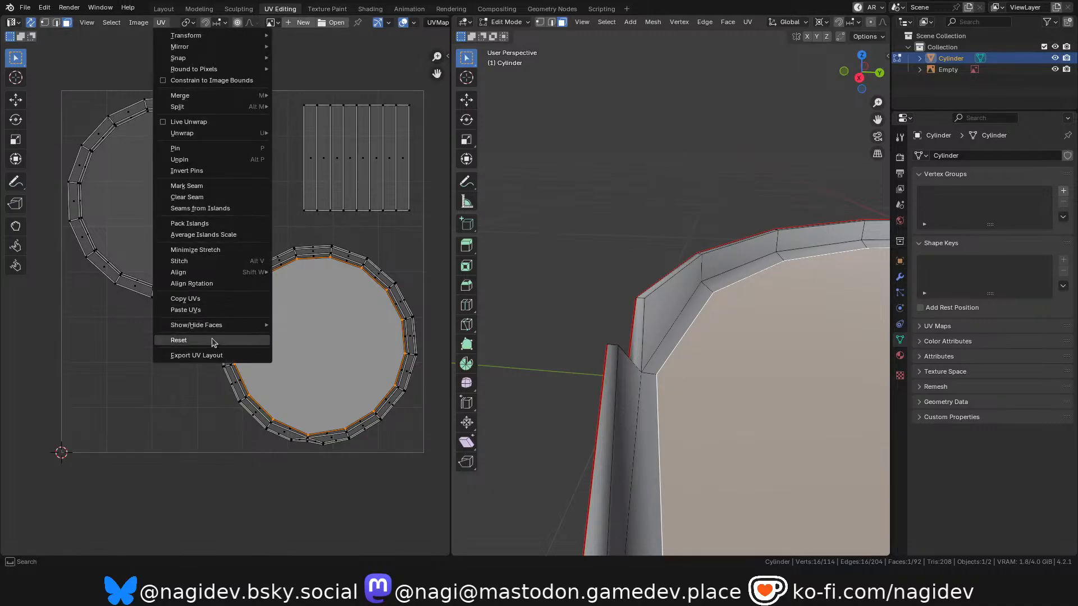
left_click(207, 356)
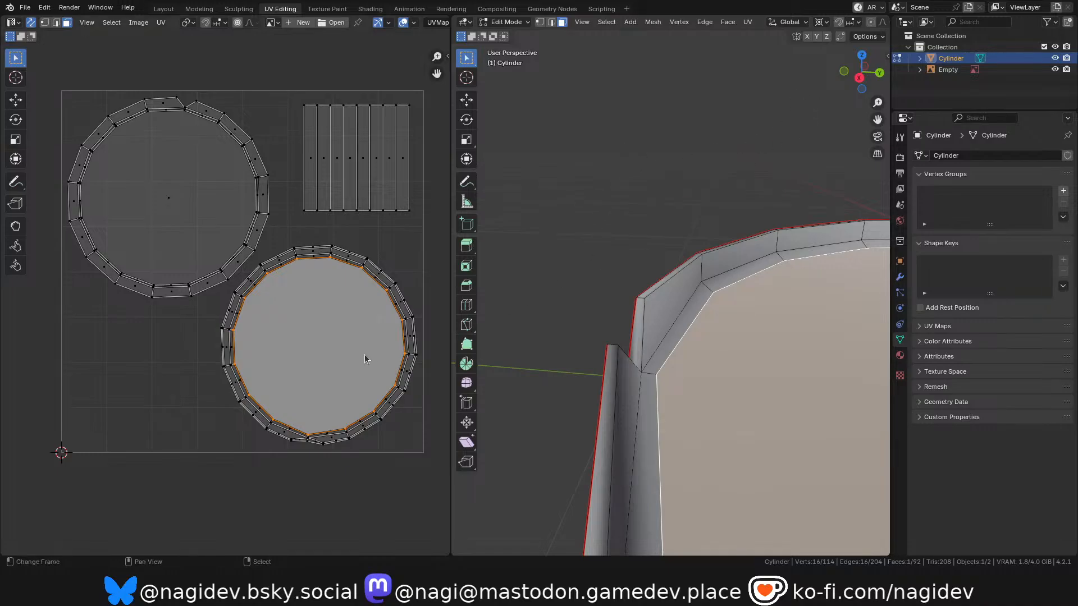
Save the Blender file with the finished UV layout.
scroll(226, 259, "down", 1)
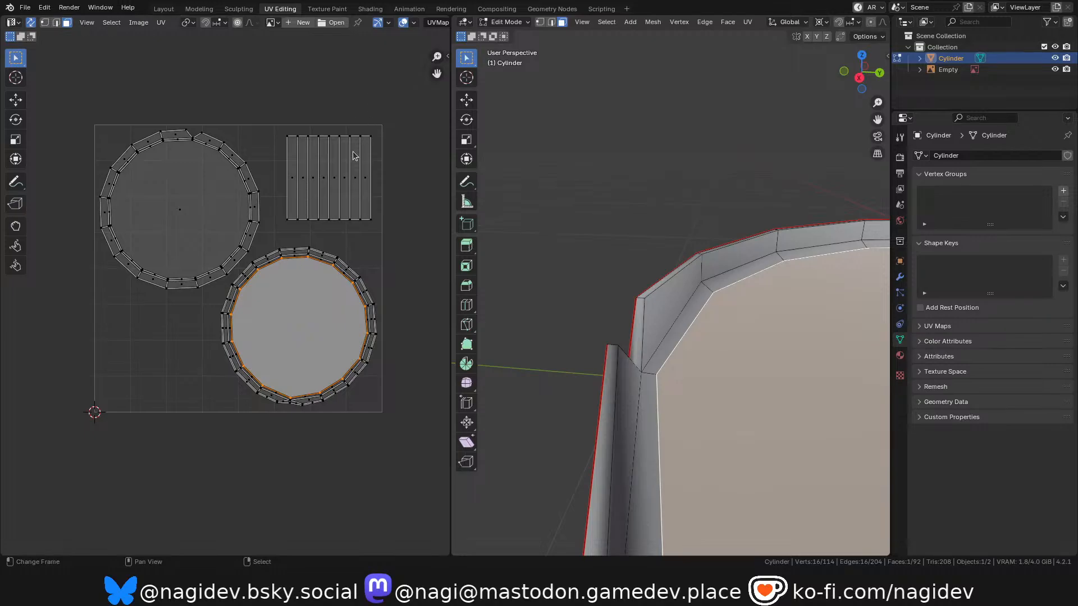
key("ctrl+s")
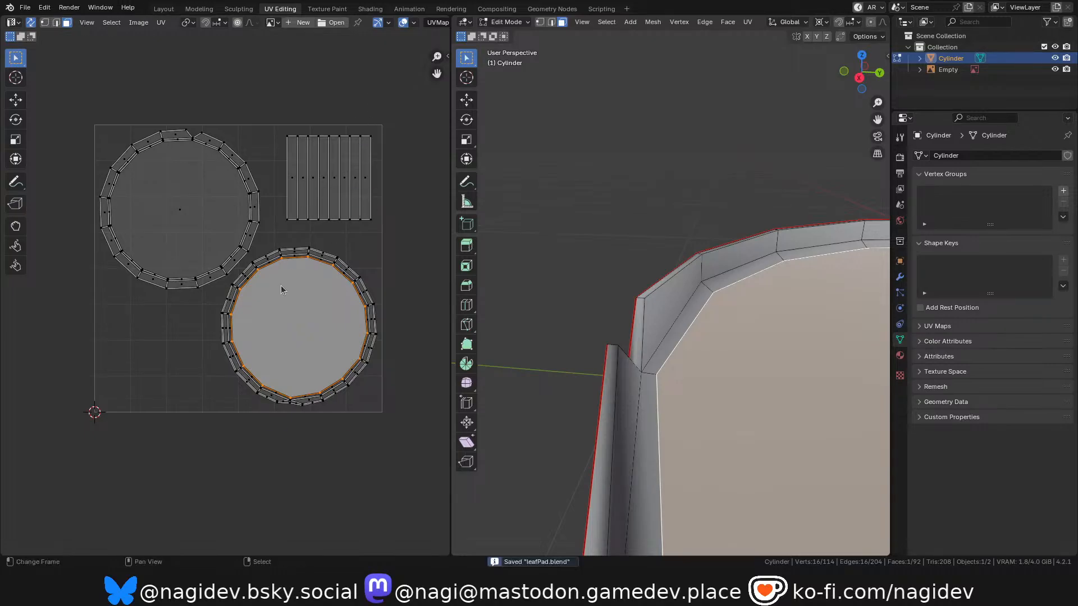
scroll(281, 290, "down", 2)
scroll(280, 289, "up", 2)
Switch to the Layout workspace and delete the reference image of the lily pads from the scene.
left_click(164, 9)
scroll(371, 251, "down", 4)
left_click(508, 180)
key("x")
left_click(507, 180)
Rename the leaf model's mesh data as LeafPadMesh and the object as LeafPad.
left_click(471, 240)
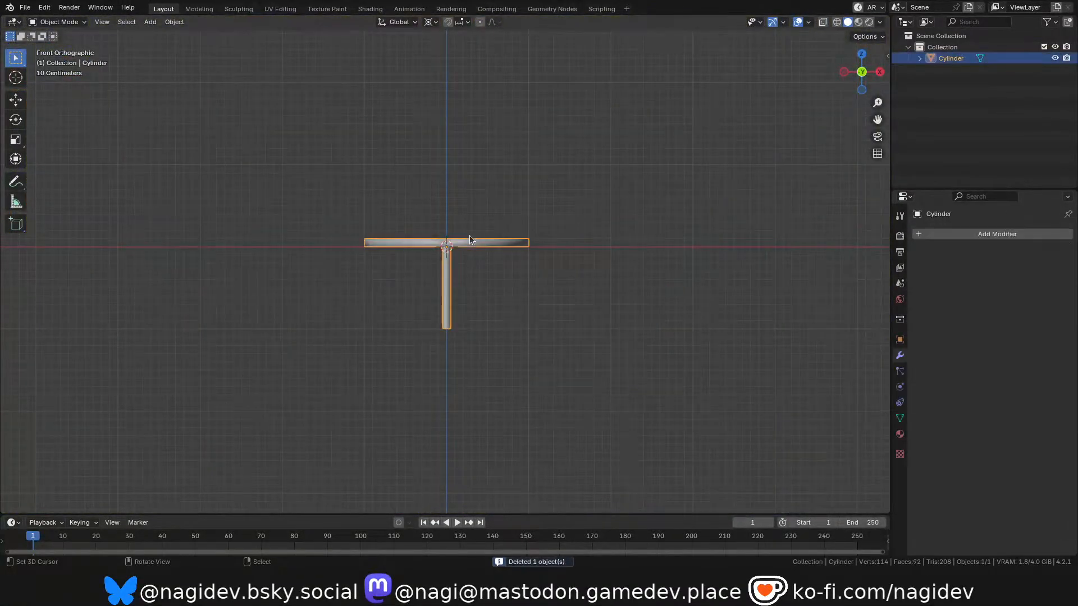
left_click(900, 418)
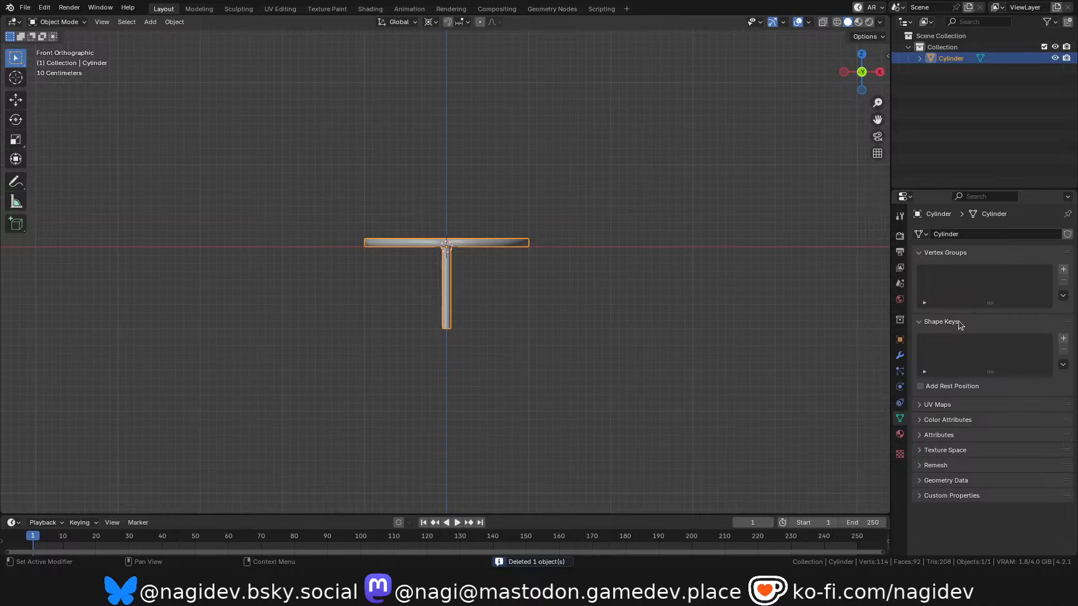
double_click(956, 233)
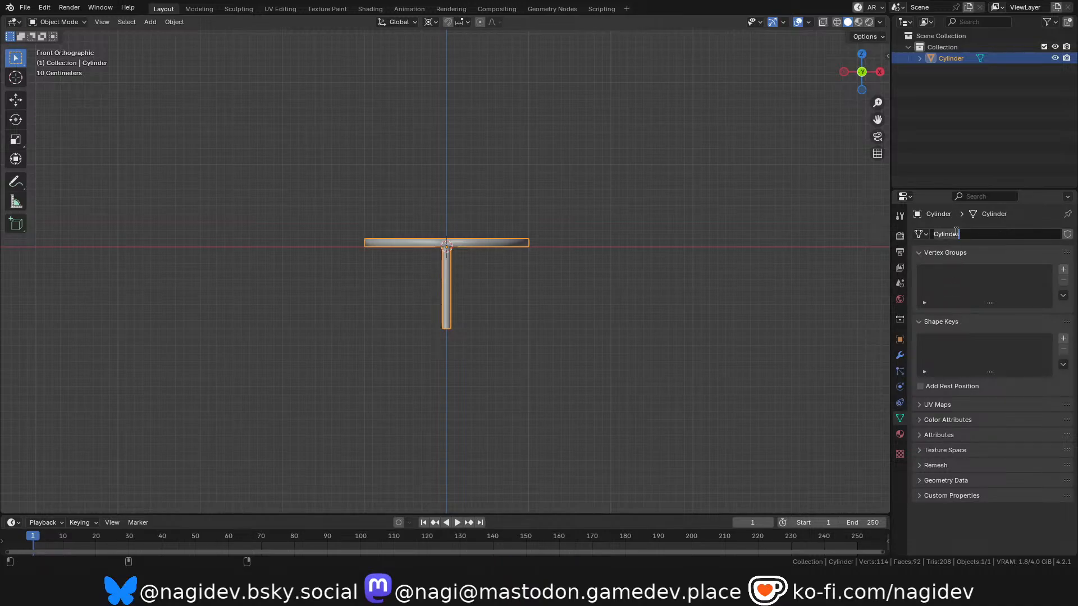
type("Lea")
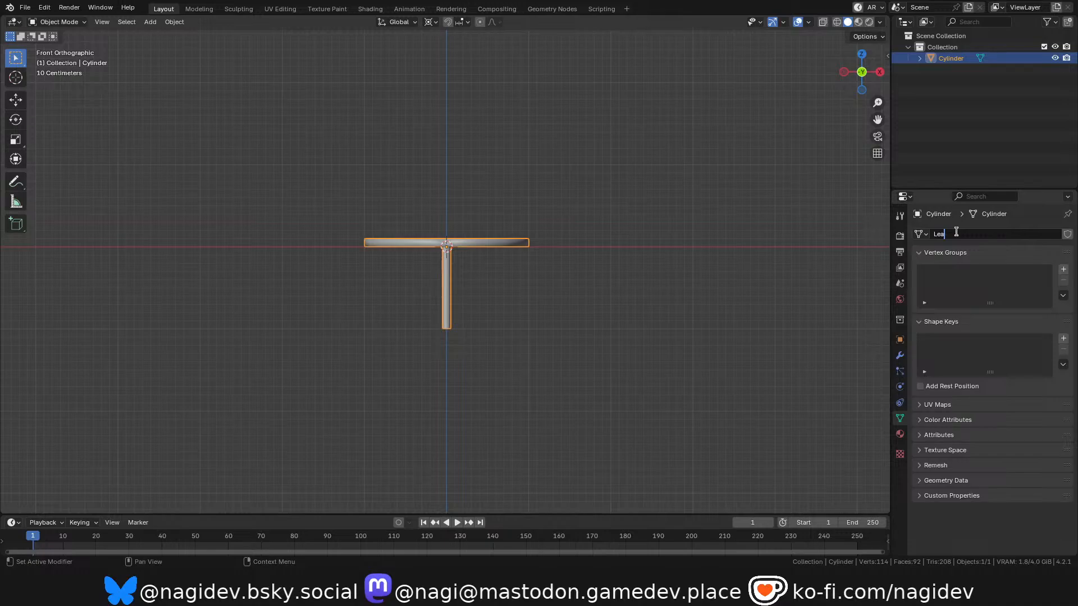
type("fPadMesh")
key("Return")
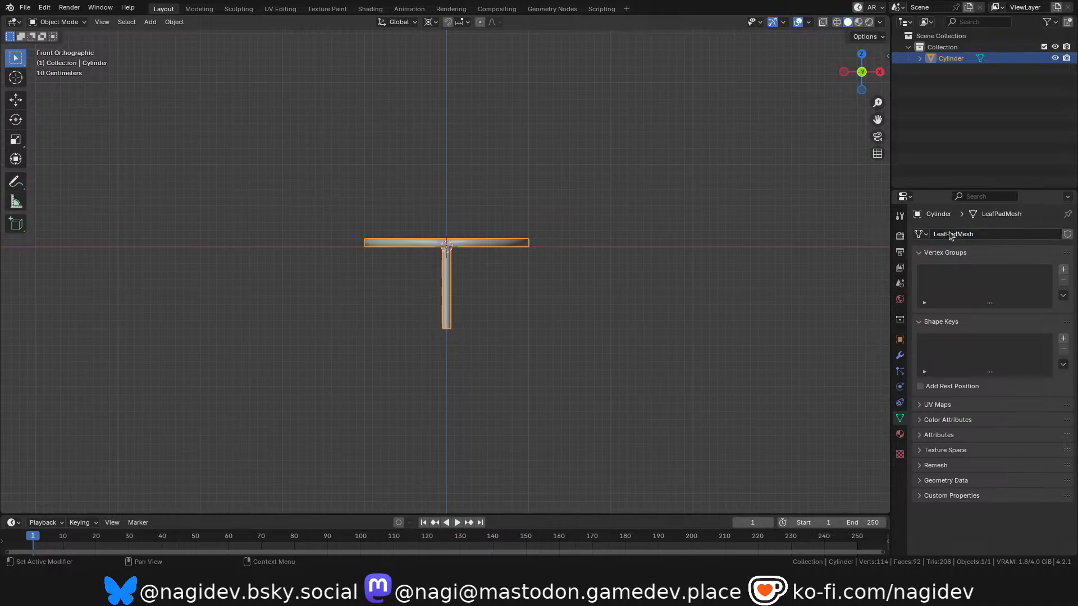
key("F2")
type("LeafPad")
key("Return")
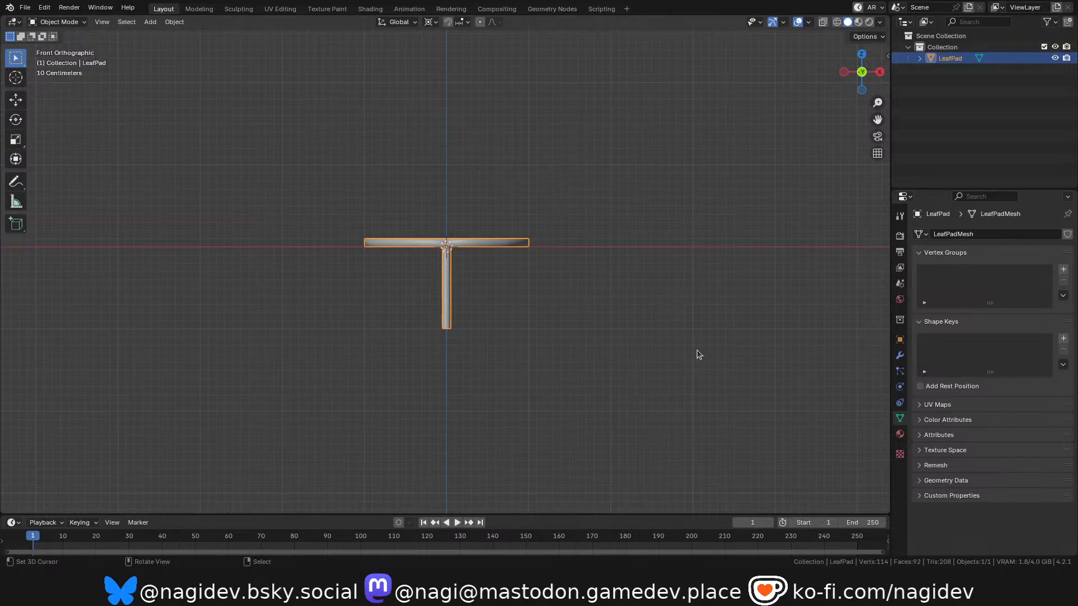
Save the Blender file after checking the renamed leaf and stem.
scroll(552, 265, "up", 6)
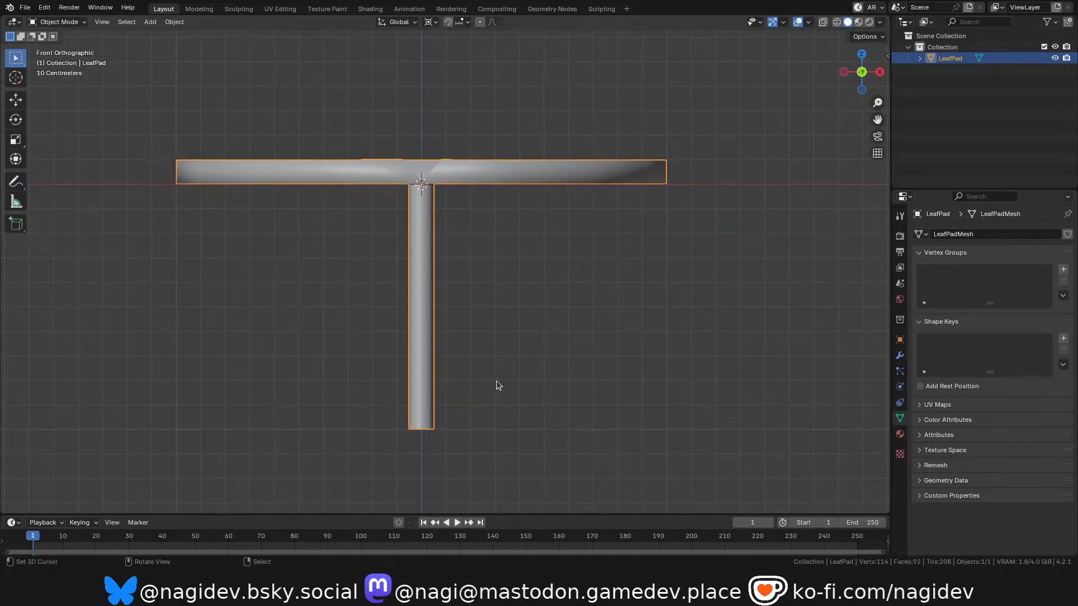
scroll(496, 380, "down", 1)
middle_click_drag(484, 244, 482, 272, "shift")
key("ctrl+s")
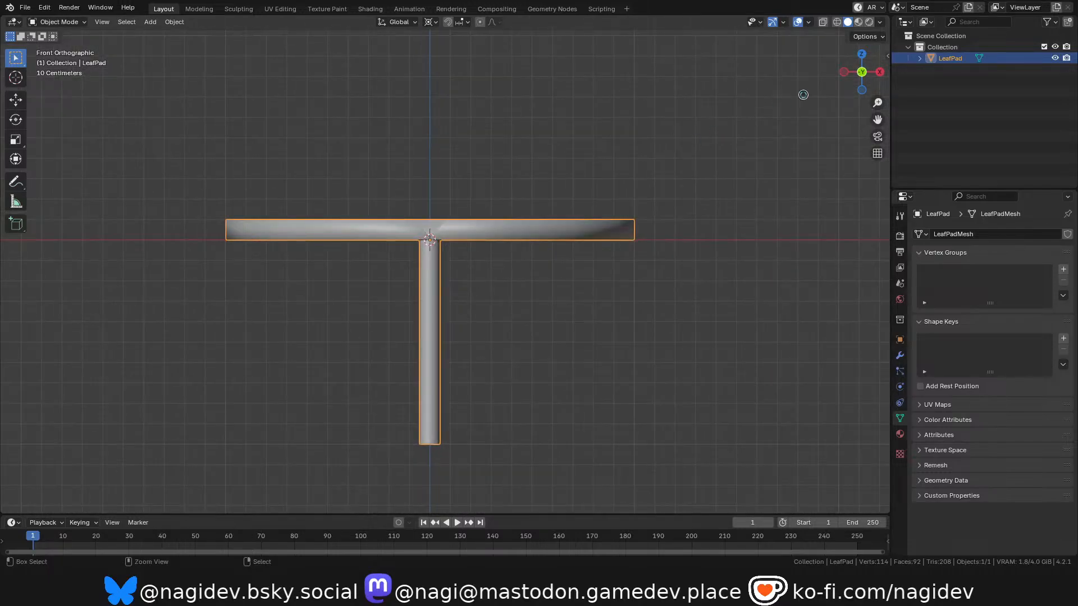
mouse_move(862, 72)
left_mouse_down()
mouse_move(579, 276)
mouse_move(449, 298)
mouse_move(624, 204)
left_mouse_up()
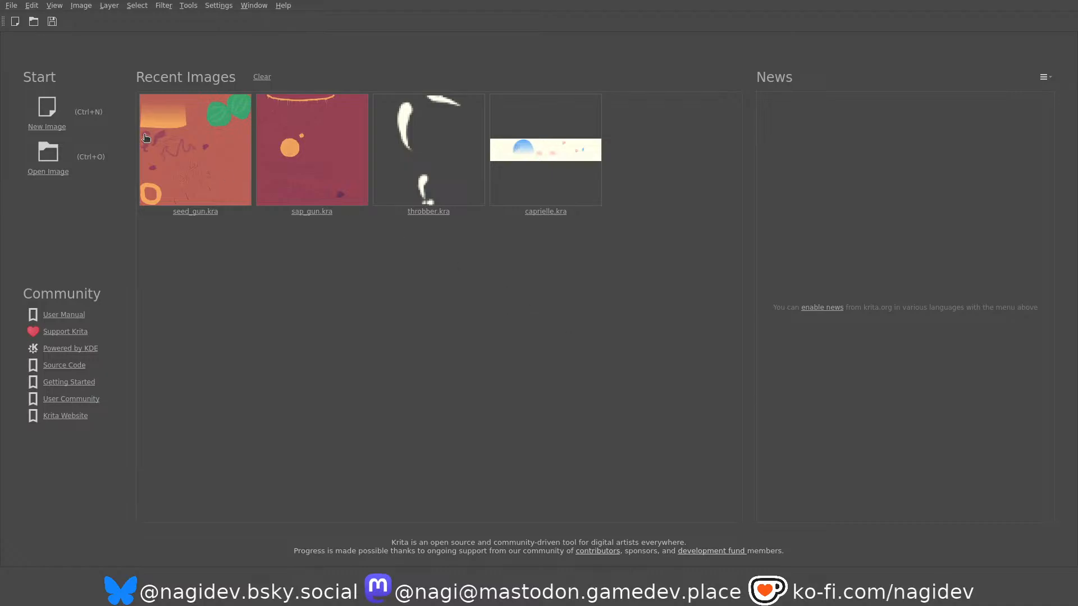
Switch to Krita, open leafpad_uv.png, examine the exported UV outline and close the image.
left_click(11, 6)
left_click(356, 237)
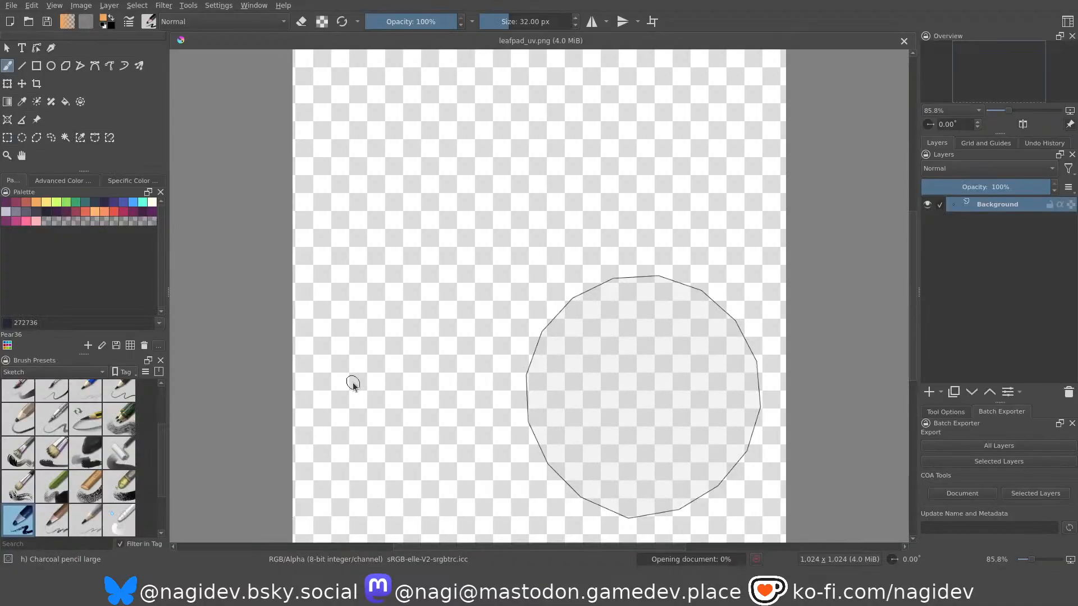
scroll(484, 349, "down", 1)
scroll(486, 390, "up", 1)
scroll(525, 327, "down", 1)
scroll(537, 348, "up", 1)
scroll(561, 346, "down", 1)
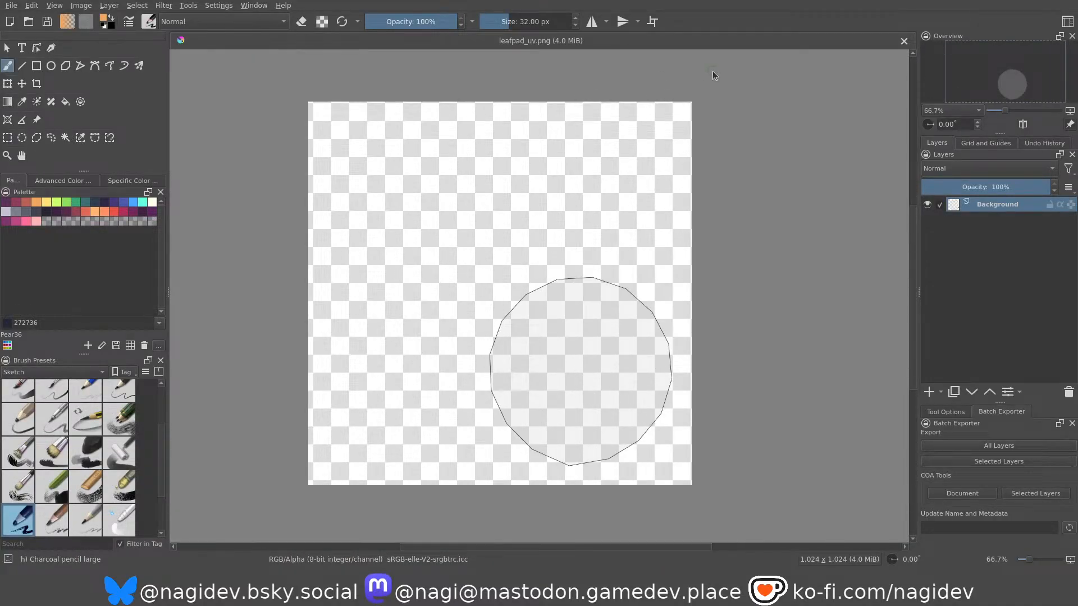
left_click(904, 41)
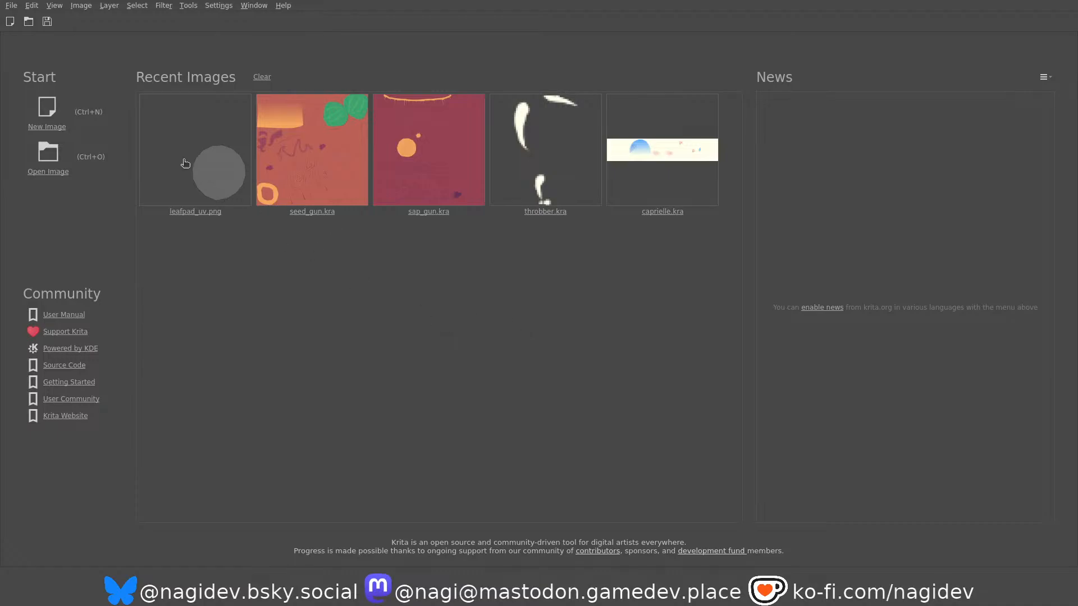
Reopen leafpad_uv.png from the recent images and view the whole canvas.
left_click(188, 175)
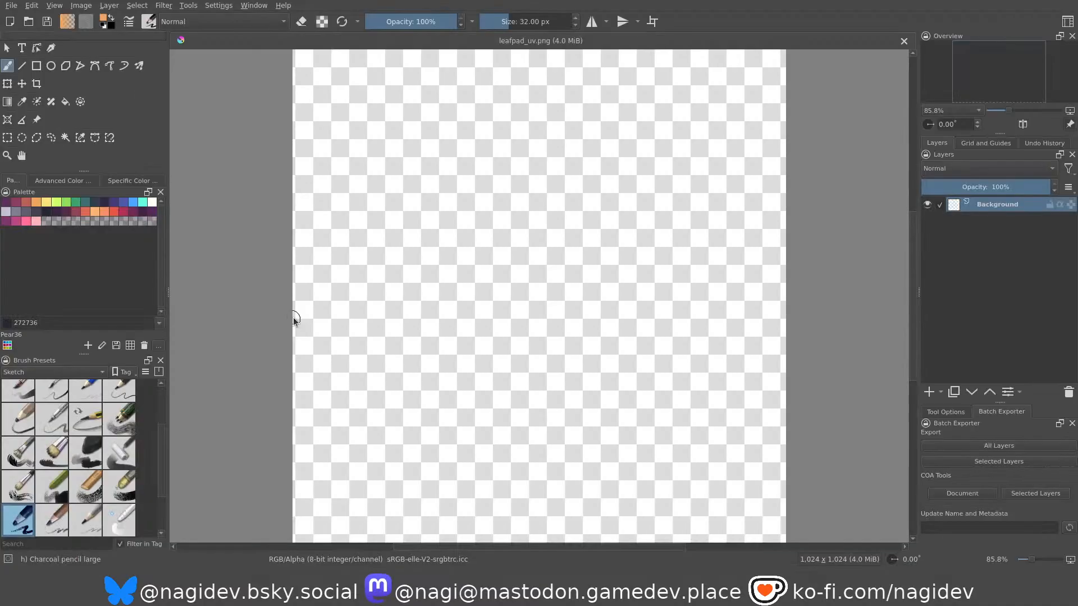
scroll(537, 262, "down", 2)
scroll(616, 232, "up", 1)
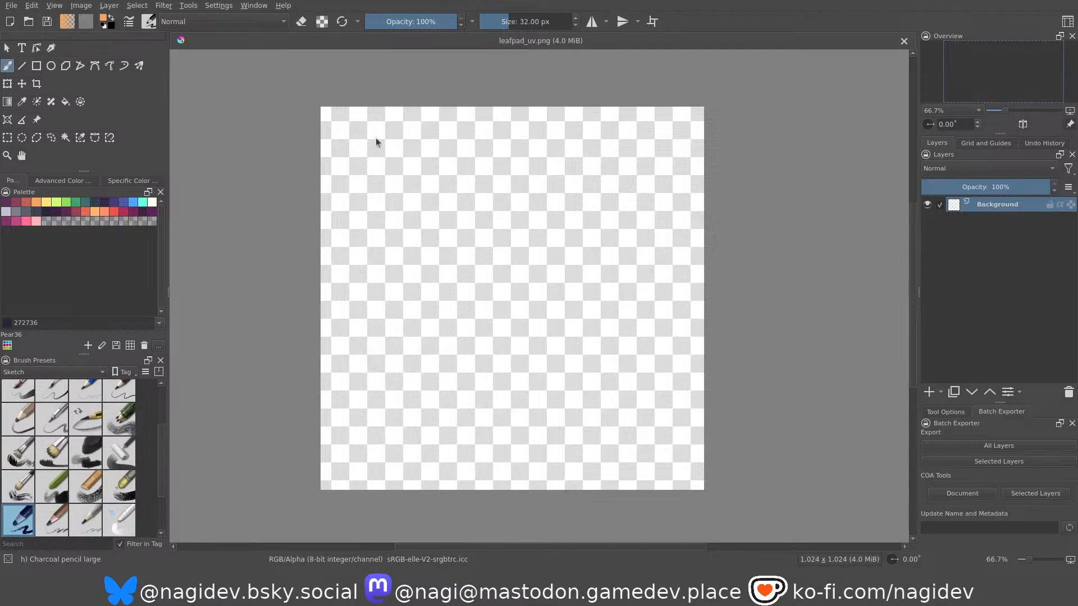
Close leafpad_uv.png, reopen it from the recent images and show it at 100% zoom.
left_click(904, 41)
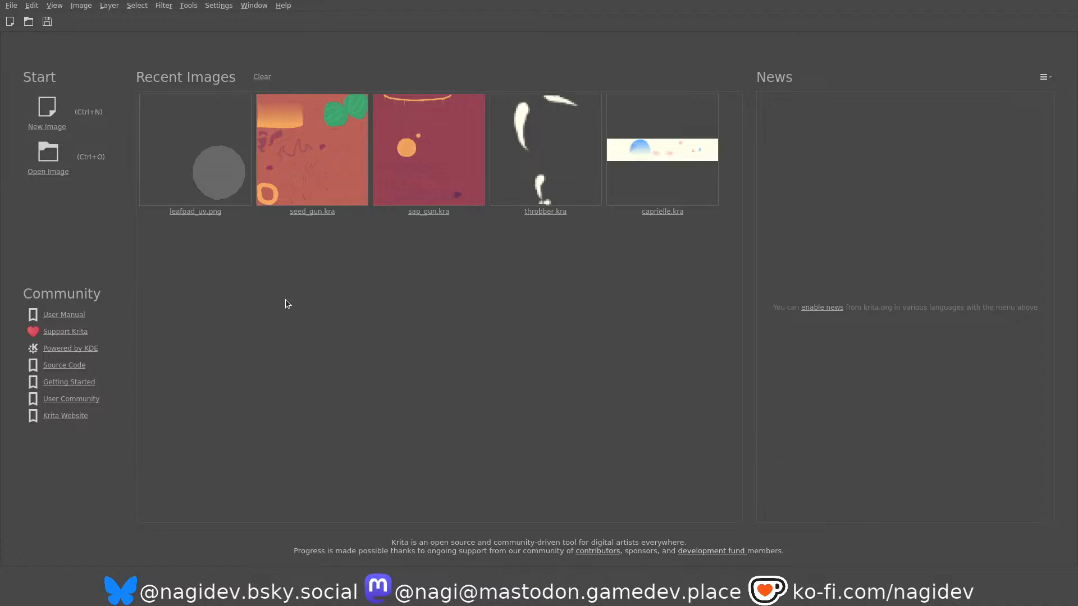
left_click(214, 128)
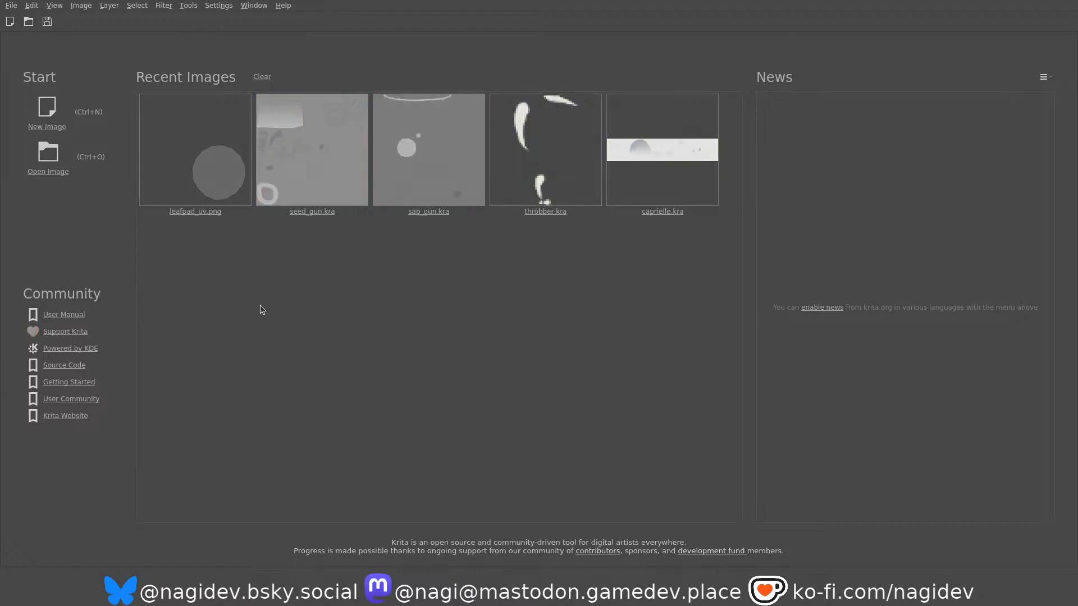
key("1")
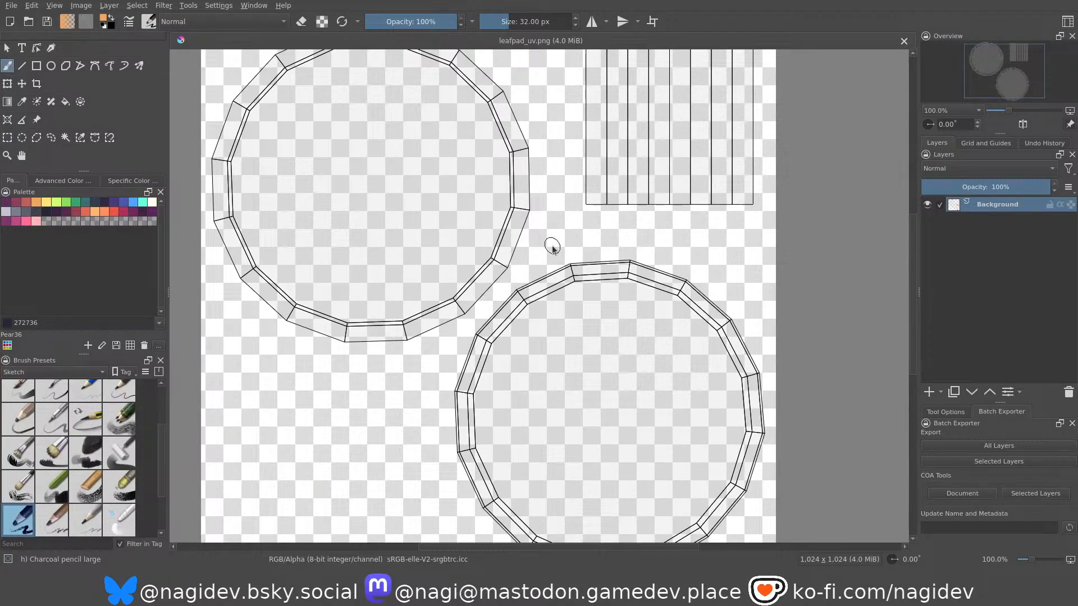
Rename the Background layer holding the UV outline as UV.
double_click(993, 204)
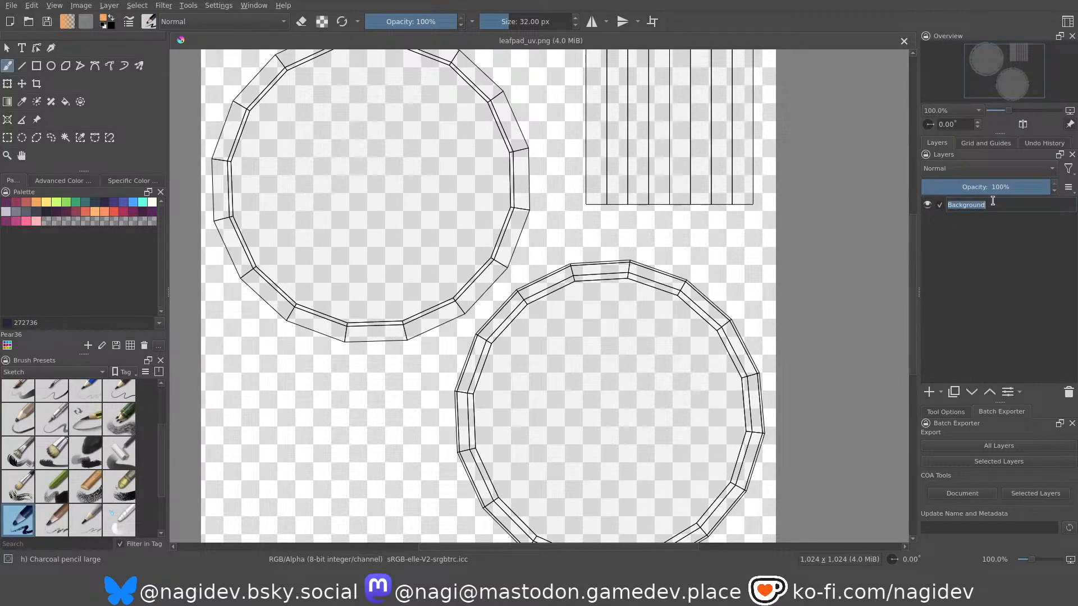
type("UV")
key("Return")
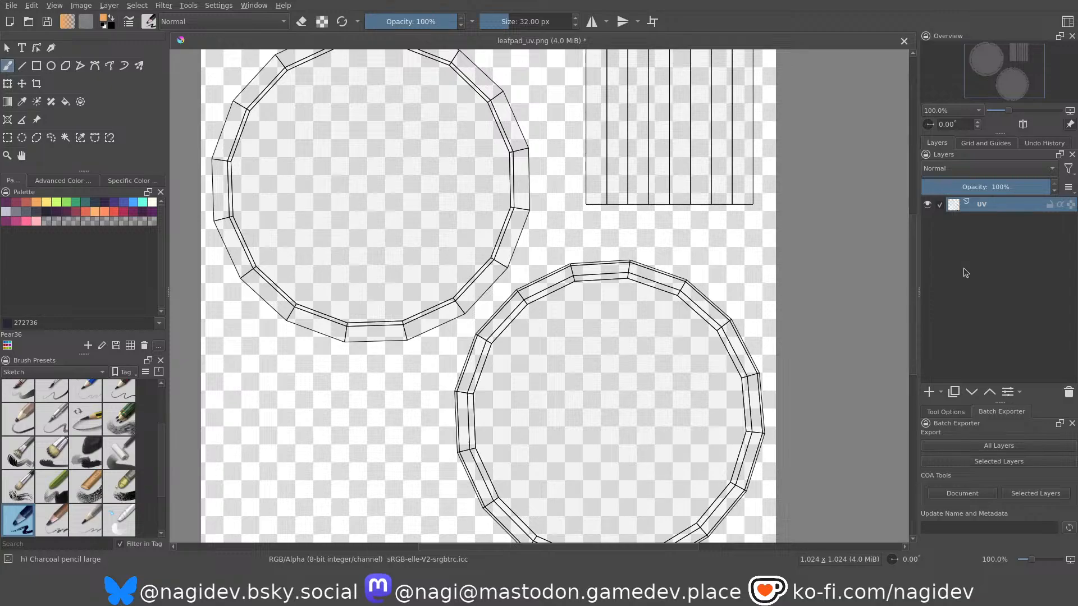
Add a new paint layer above the UV layer and put it inside a layer group.
left_click(929, 392)
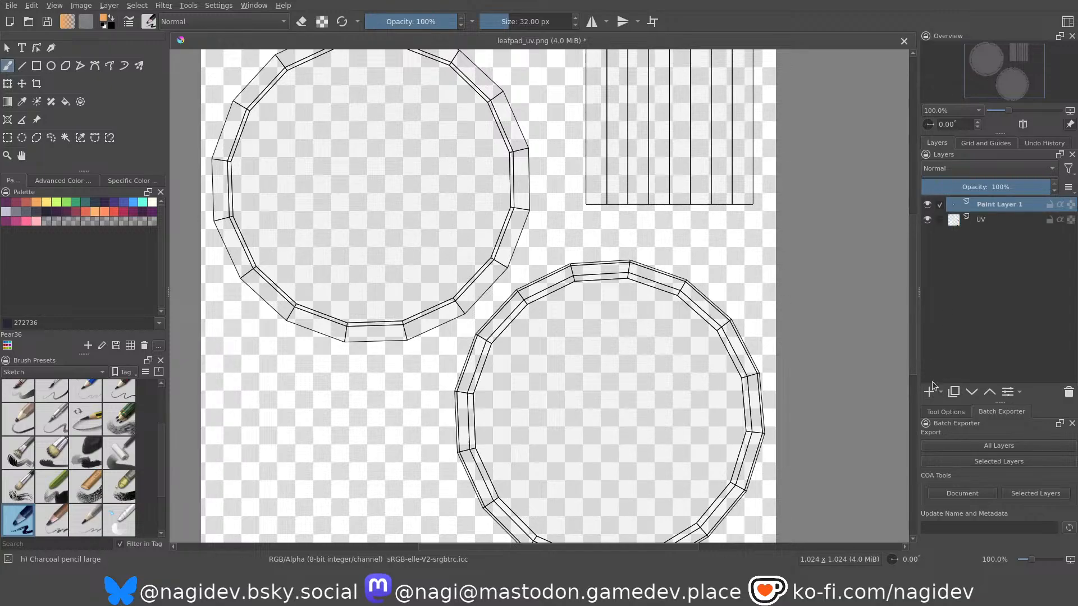
double_click(983, 205)
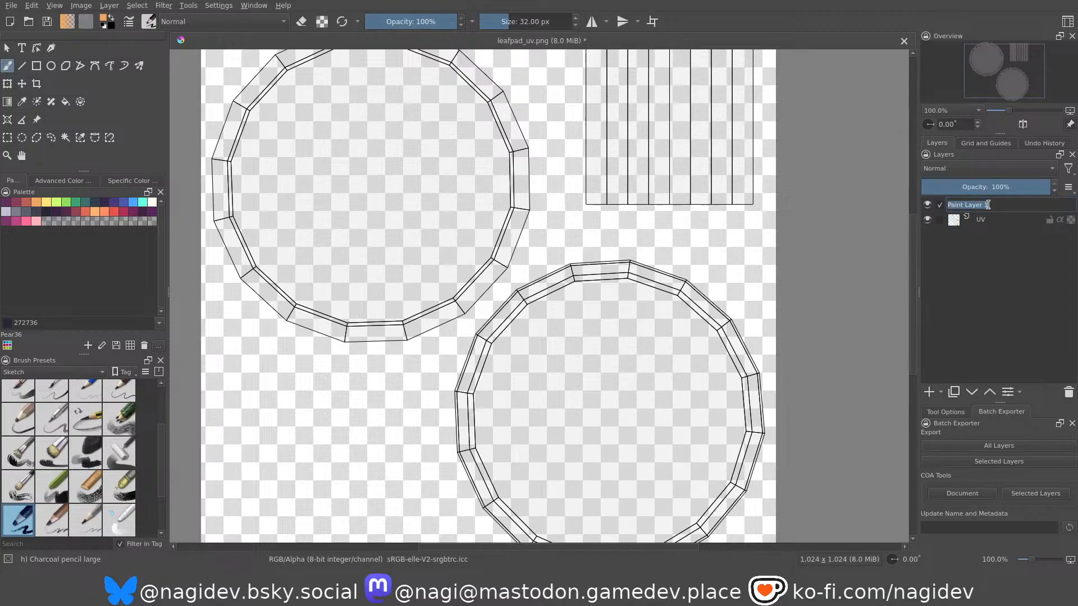
key("Escape")
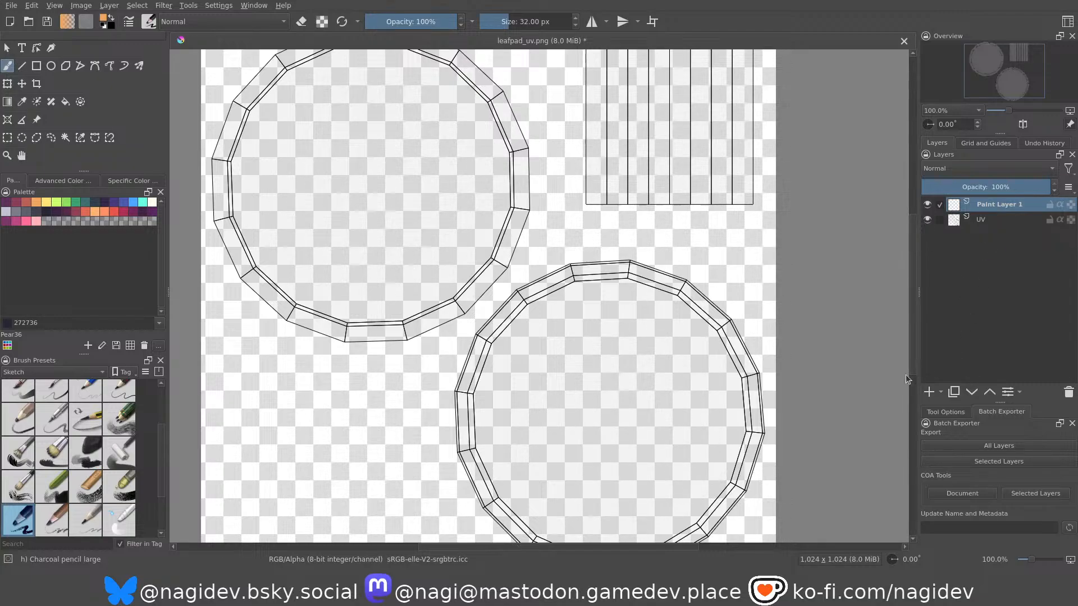
key("ctrl+g")
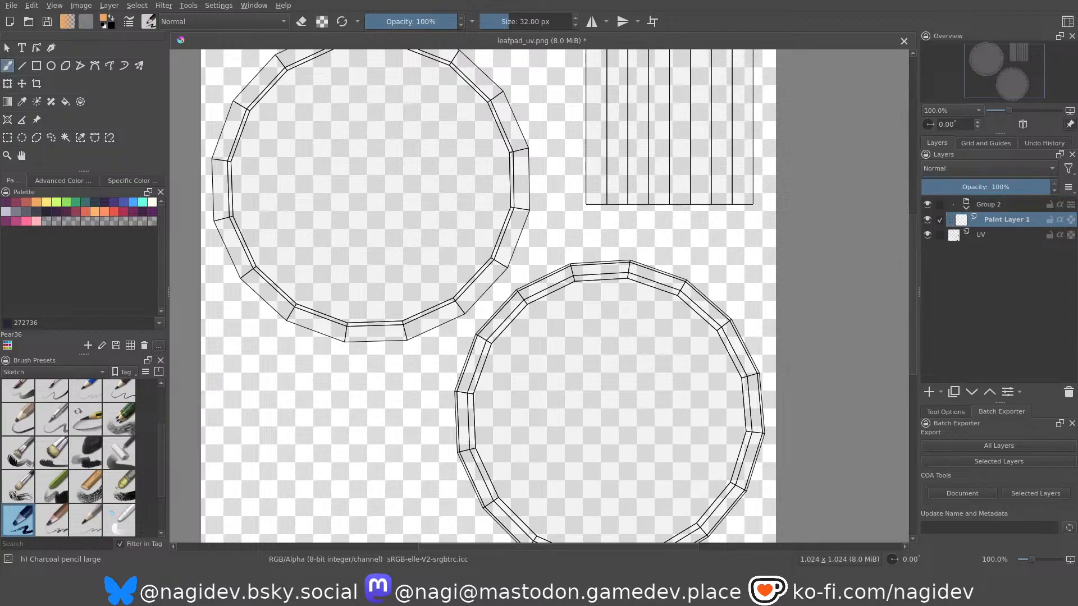
Rename the new layer group as Diff.
double_click(996, 206)
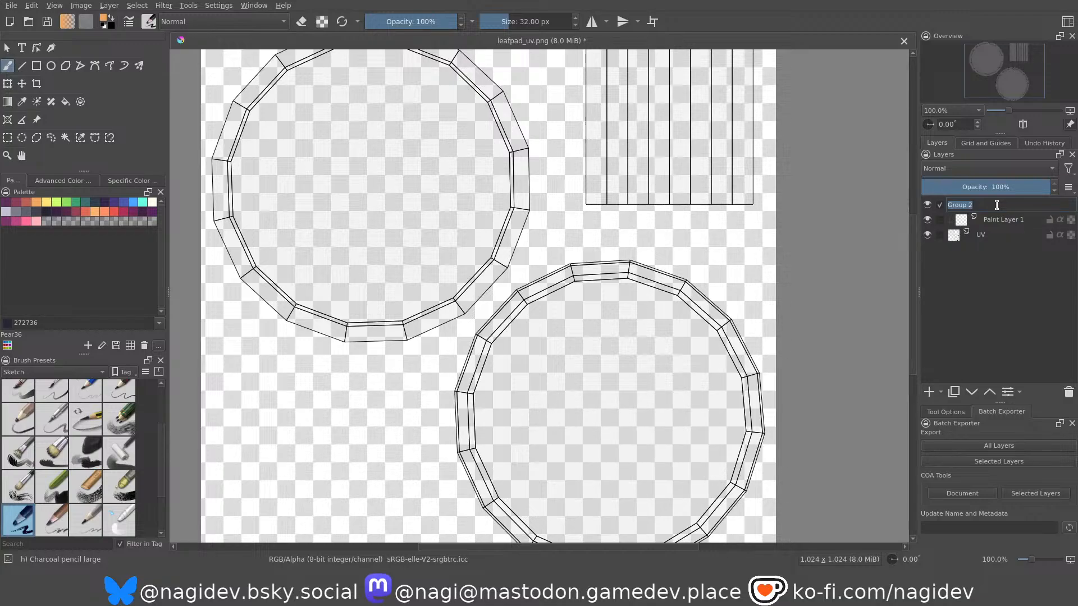
type("Diff")
key("Return")
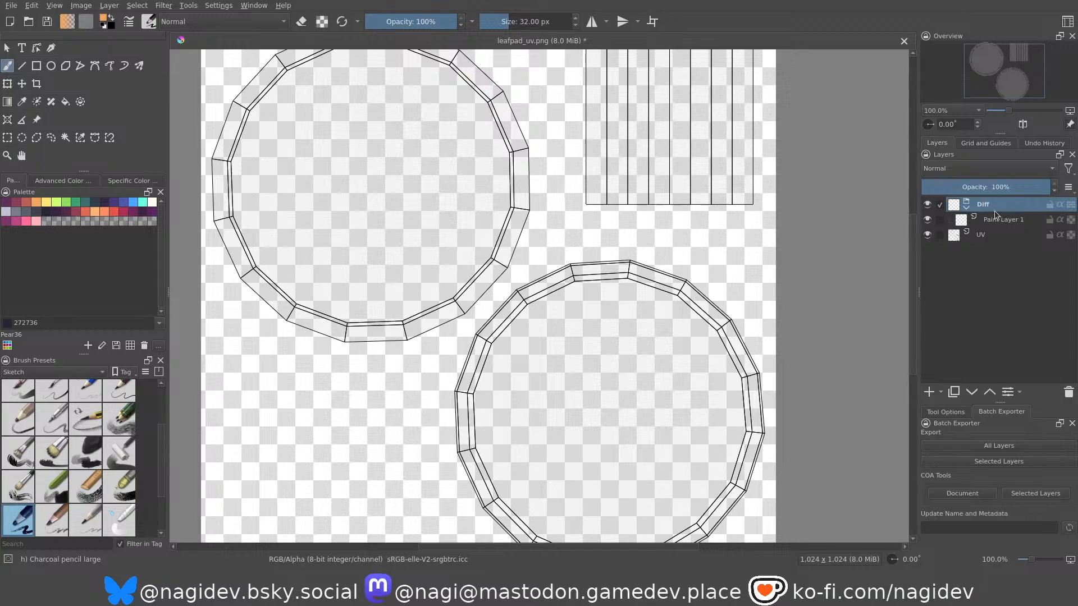
Rename the layer group with its batch-export settings as "leafpad_diff e=png t=no".
double_click(989, 204)
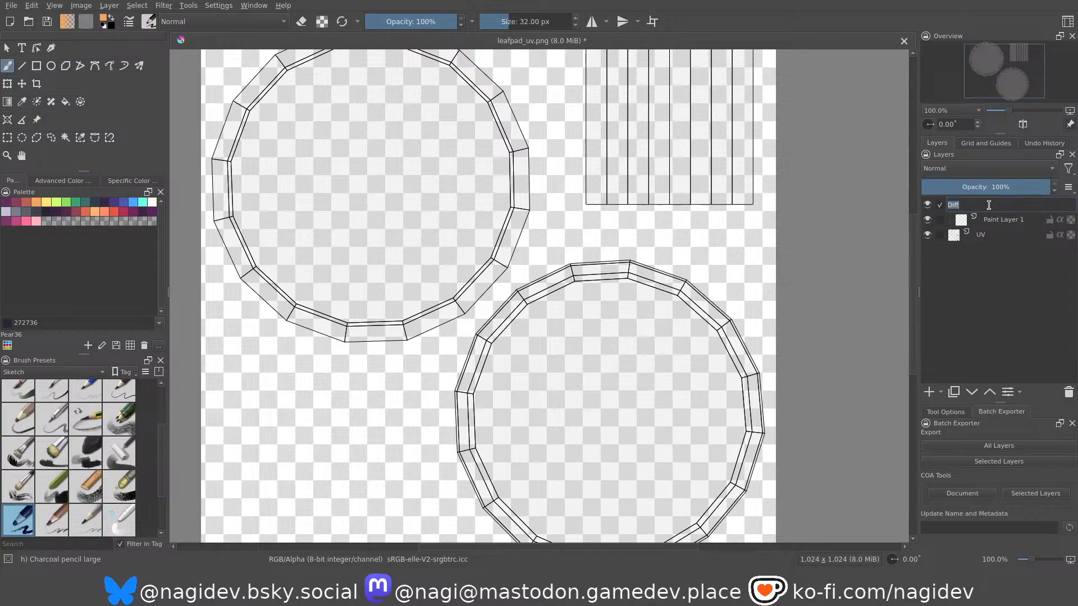
type("leafpa")
type("d_diff")
type(" e=p")
type("ng =t")
key("BackSpace")
key("BackSpace")
type("t=no")
key("Return")
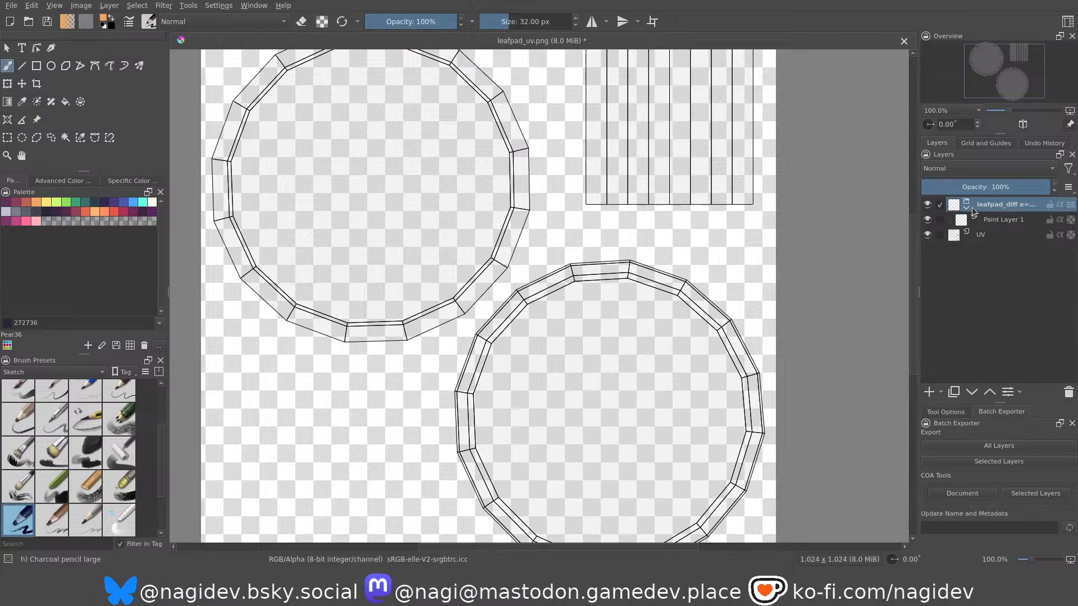
Rename the paint layer inside the leafpad_diff group as base.
left_click(990, 220)
double_click(995, 220)
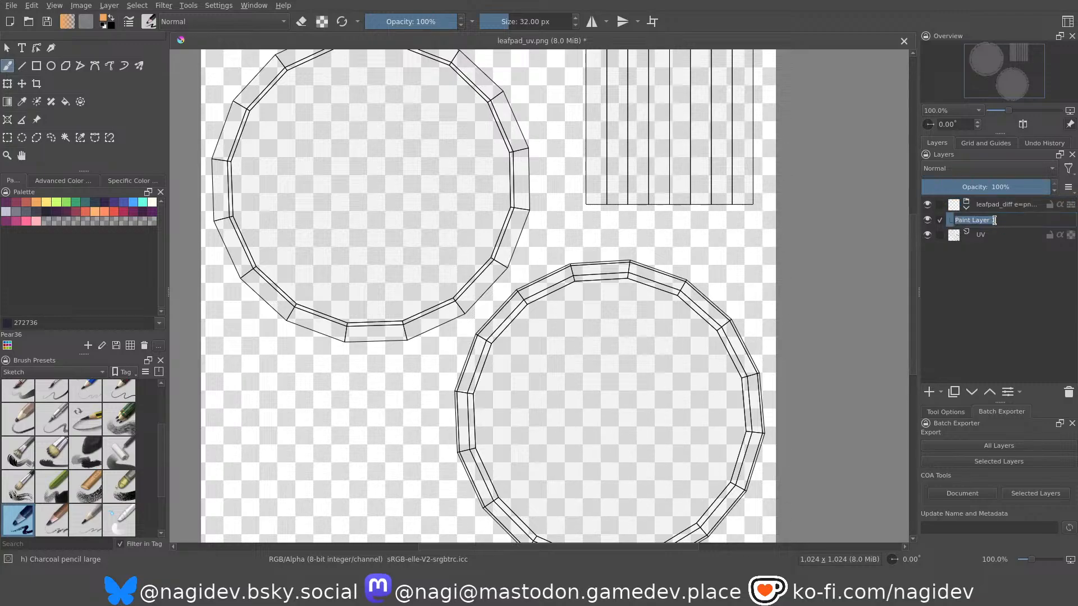
type("base")
key("Return")
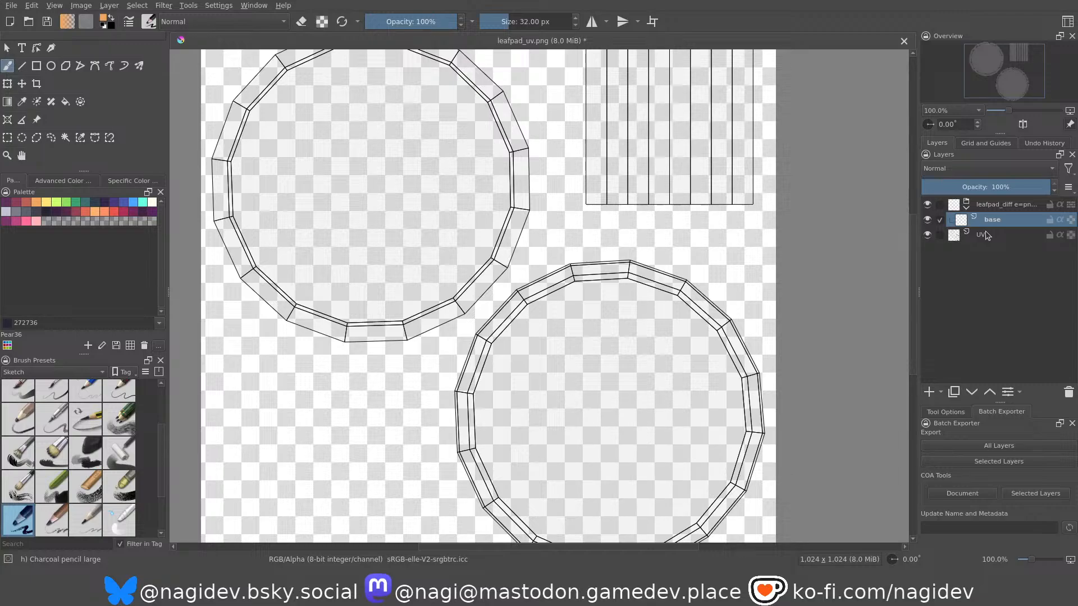
Fill the whole base layer with the teal palette colour 3d6e70.
middle_click_drag(404, 279, 409, 296)
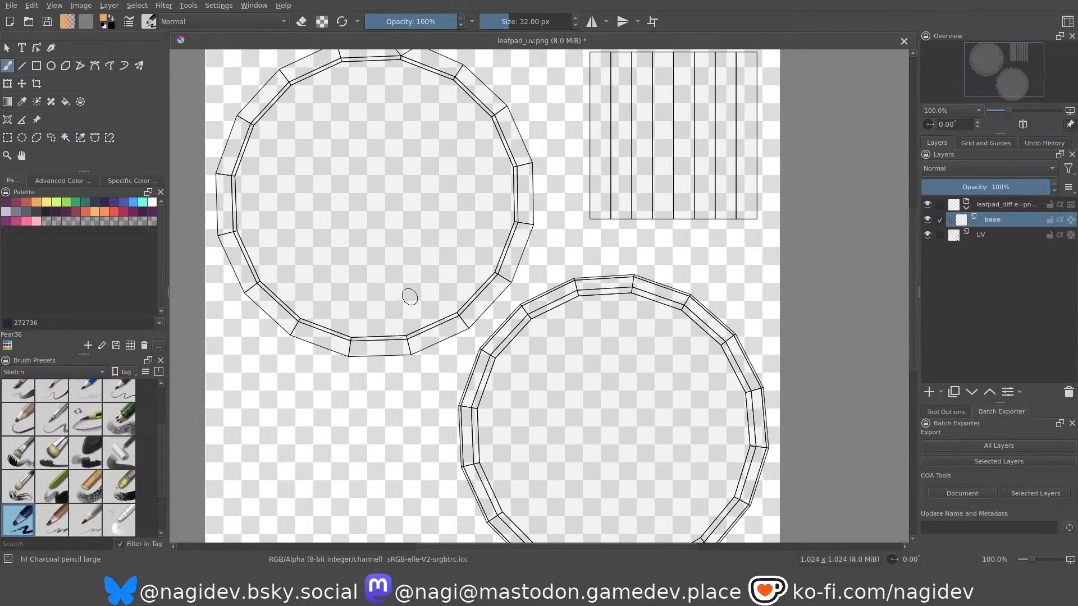
scroll(424, 298, "down", 3)
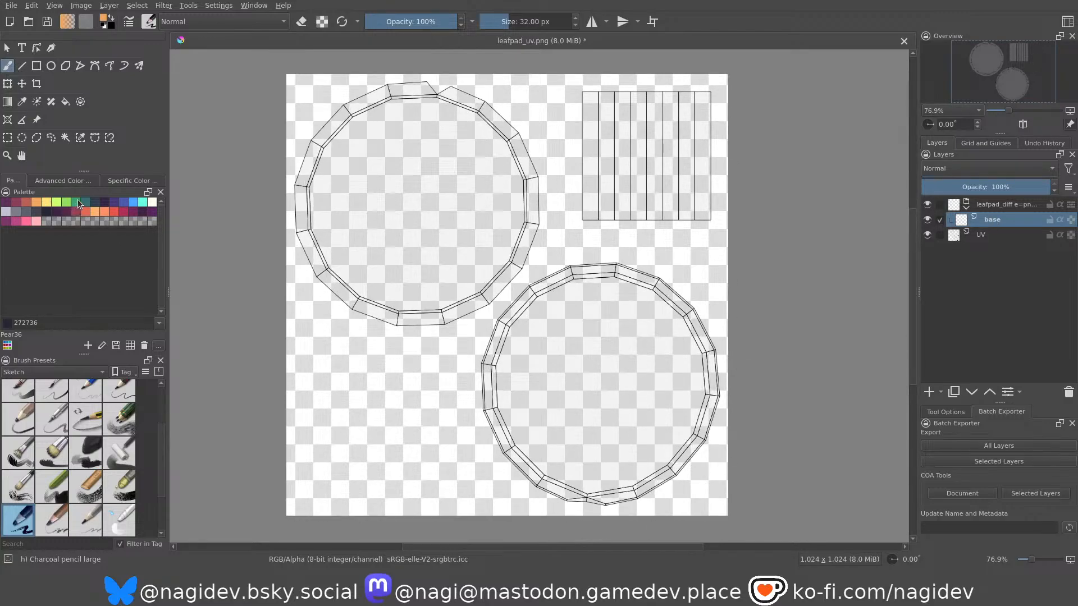
left_click(84, 203)
left_click(65, 102)
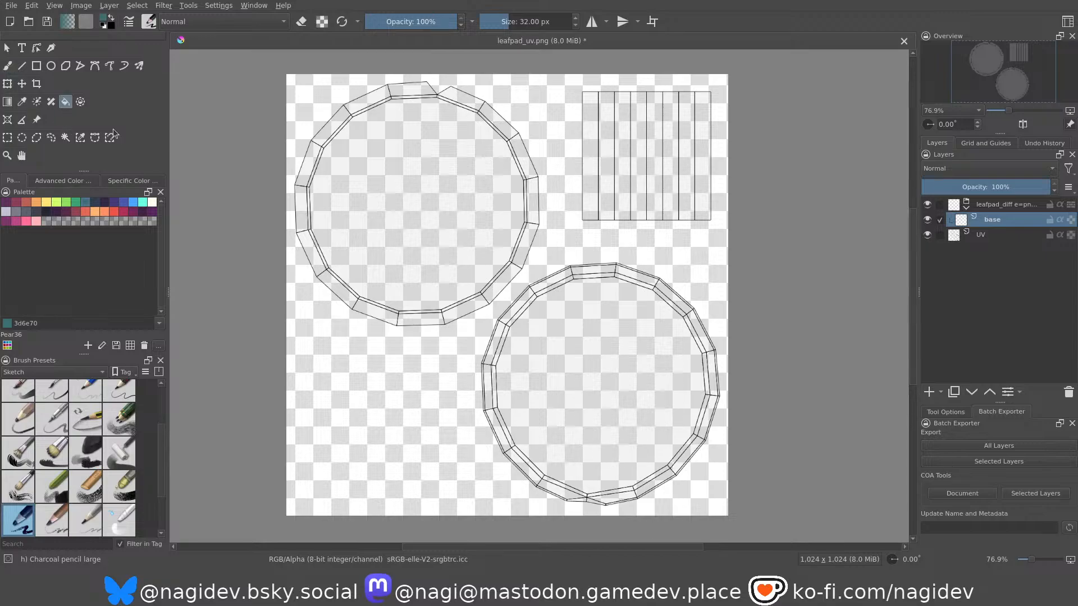
left_click(348, 270)
left_click(420, 306)
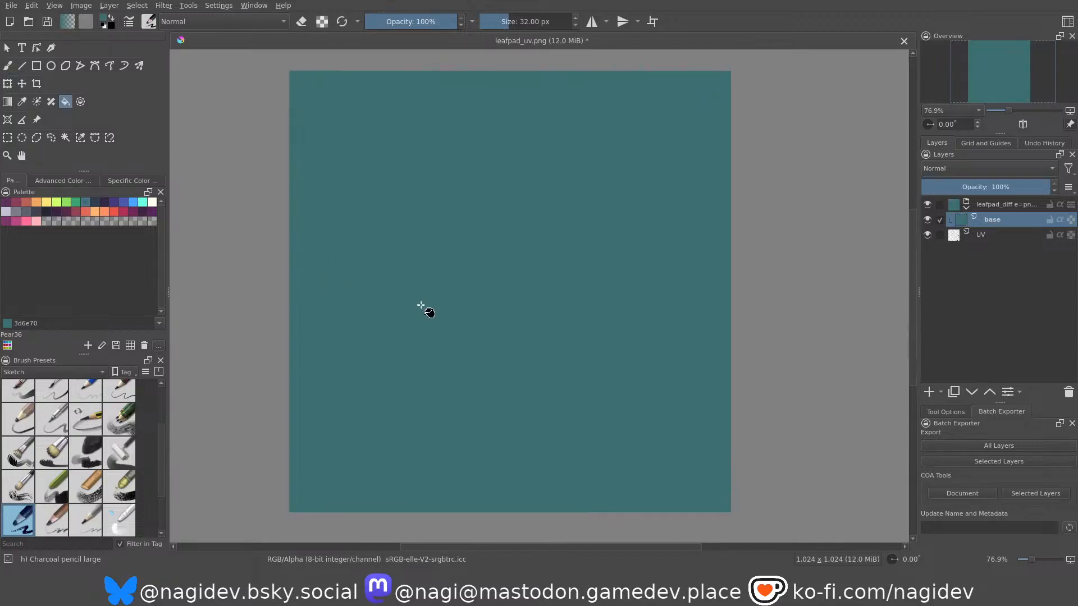
Move the UV layer above the leafpad_diff group and set its opacity to 50%.
mouse_move(978, 234)
left_mouse_down()
mouse_move(980, 215)
mouse_move(986, 224)
left_mouse_up()
left_click(982, 205)
left_click(966, 206)
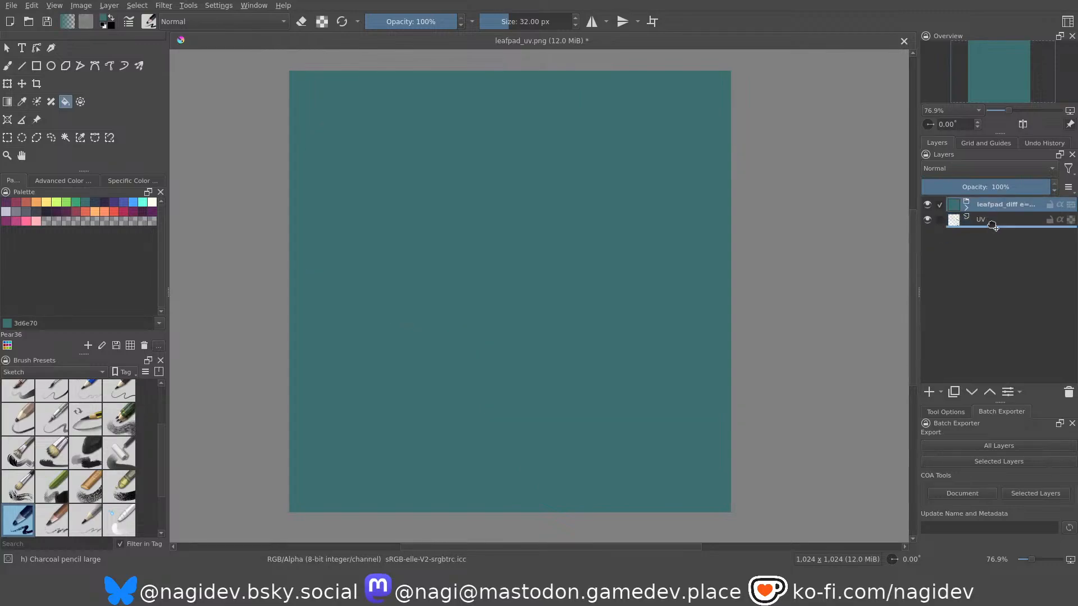
left_click(982, 206)
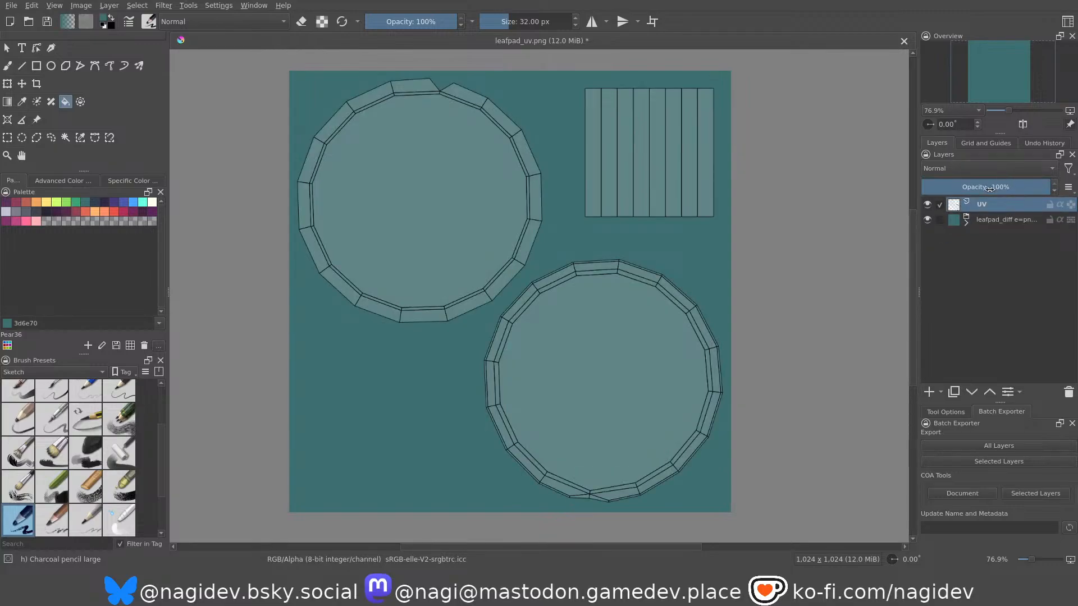
left_click(987, 188)
left_click_drag(987, 189, 986, 188)
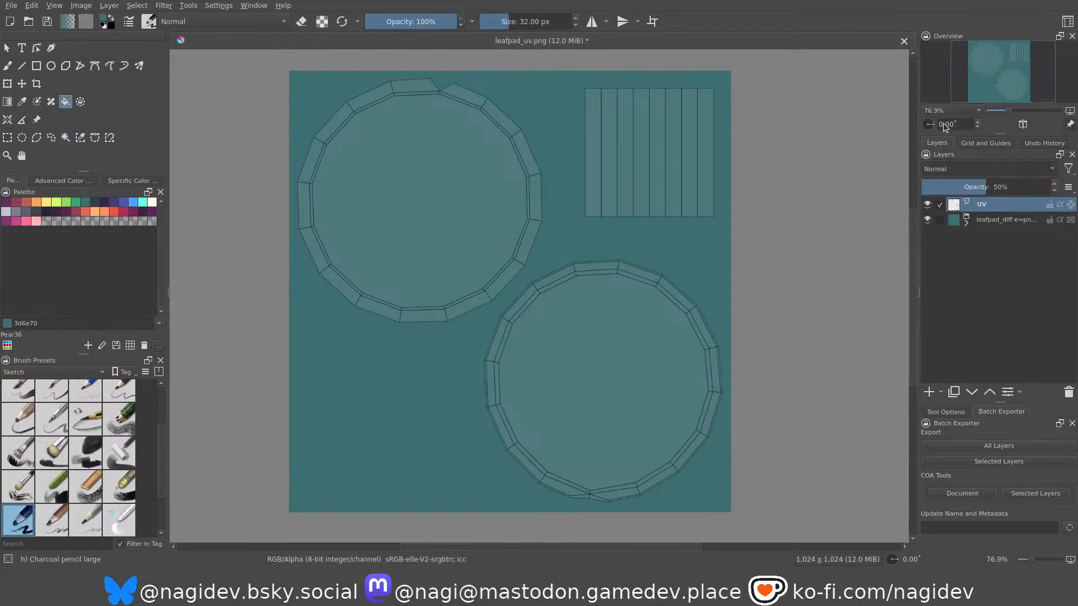
Expand the leafpad_diff group, select its base layer and activate the freehand brush.
left_click(980, 219)
left_click(966, 221)
left_click(986, 235)
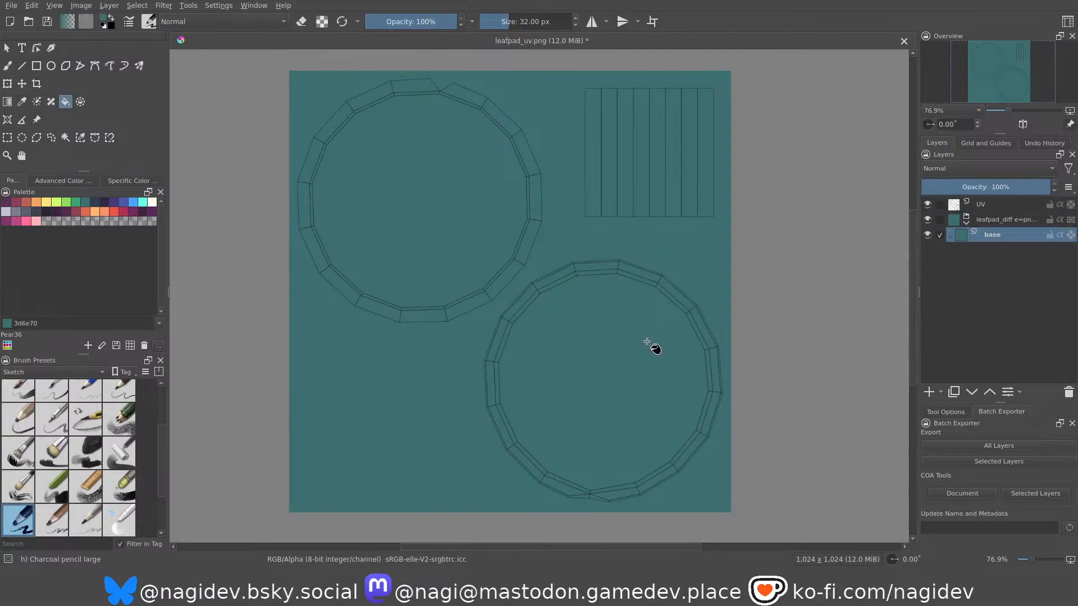
middle_click_drag(580, 334, 580, 330)
left_click(8, 66)
middle_click_drag(418, 272, 420, 278)
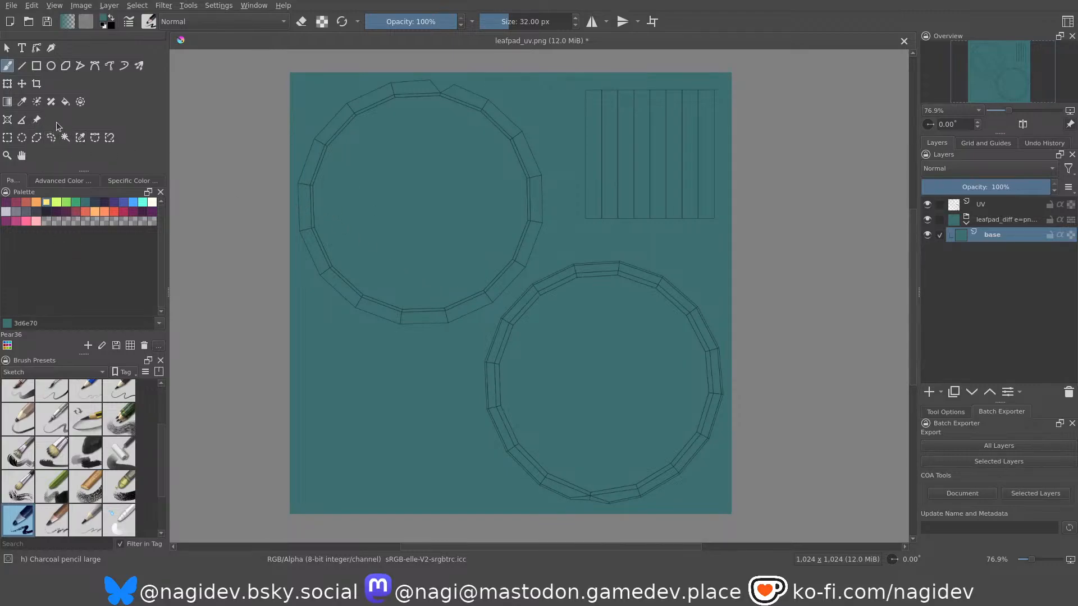
Add four giant lily pad photos to the document as reference images, including the close-up of the red ribbed rim.
left_click(36, 120)
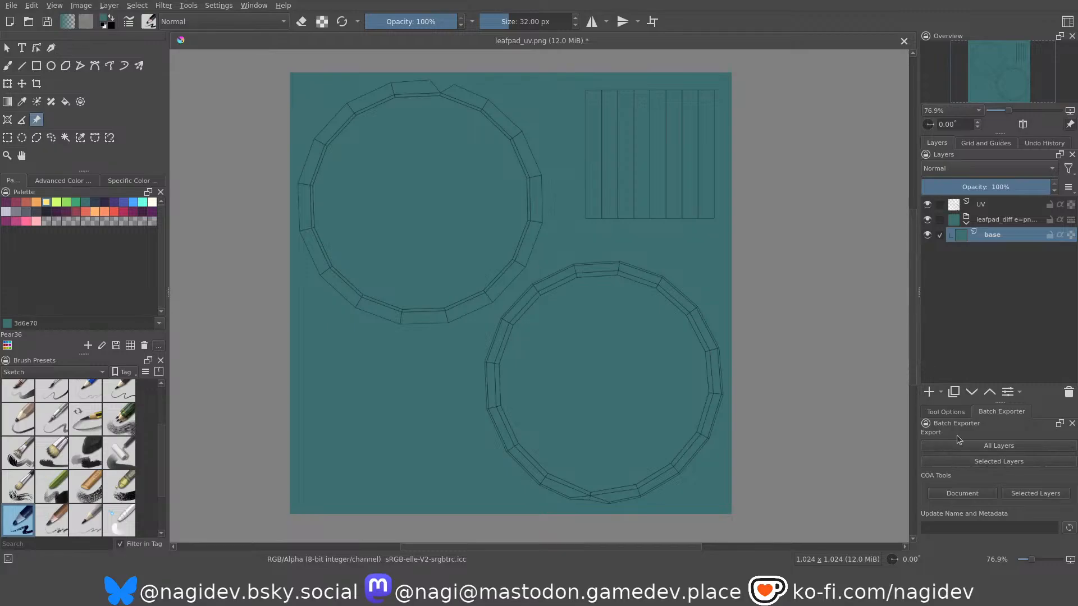
left_click(942, 411)
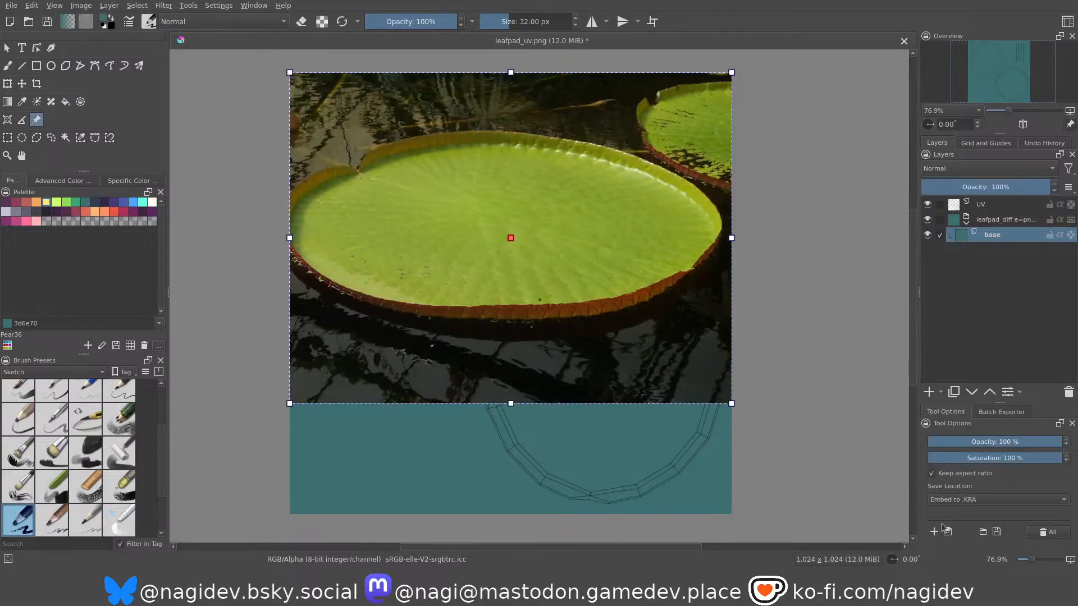
double_click(377, 194)
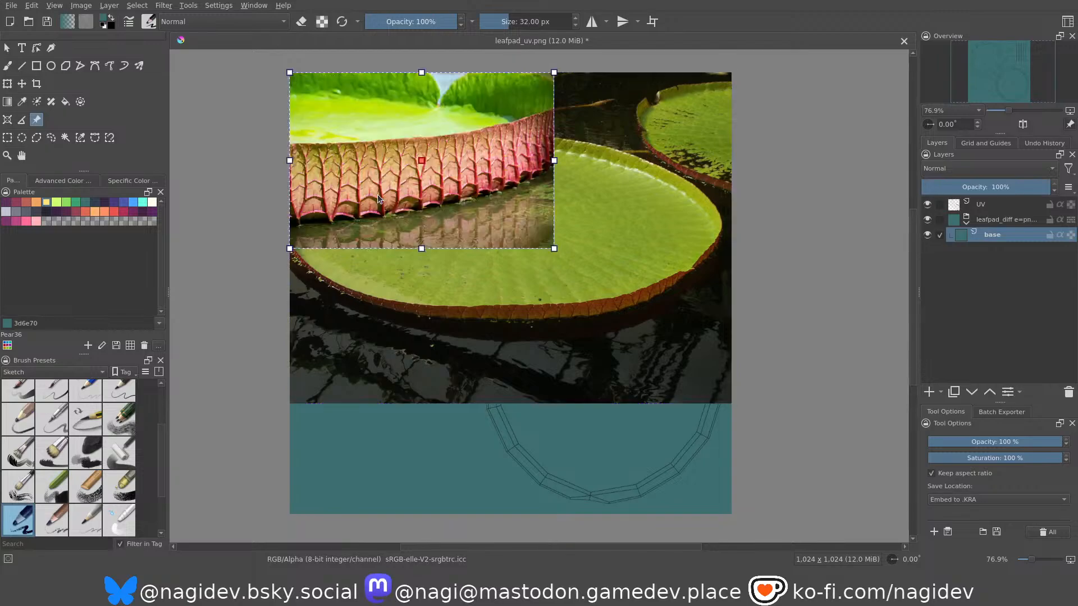
left_click(931, 533)
double_click(383, 206)
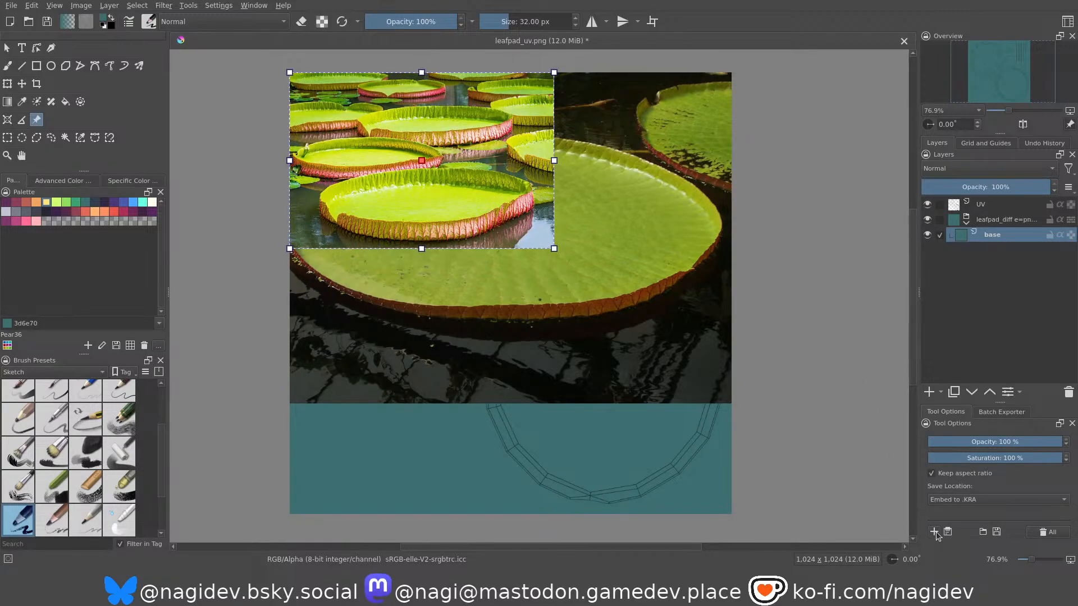
double_click(380, 218)
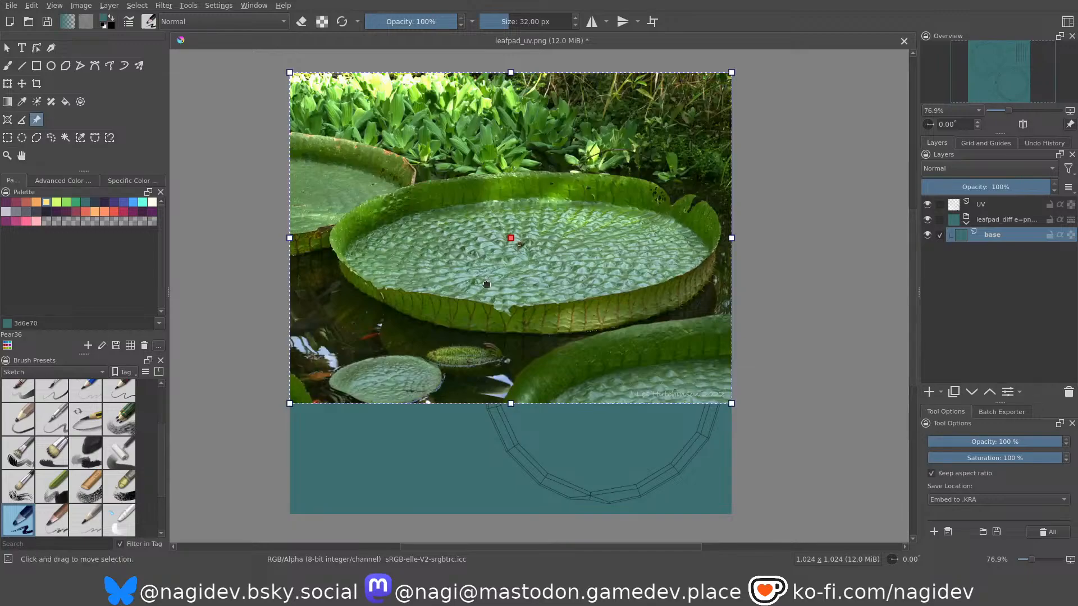
Move the dark green lily pad reference off the canvas to its left side and scale it down to roughly half size.
scroll(515, 237, "down", 5)
scroll(503, 216, "up", 4)
left_click_drag(611, 246, 323, 201)
scroll(611, 261, "down", 2)
scroll(610, 261, "up", 2)
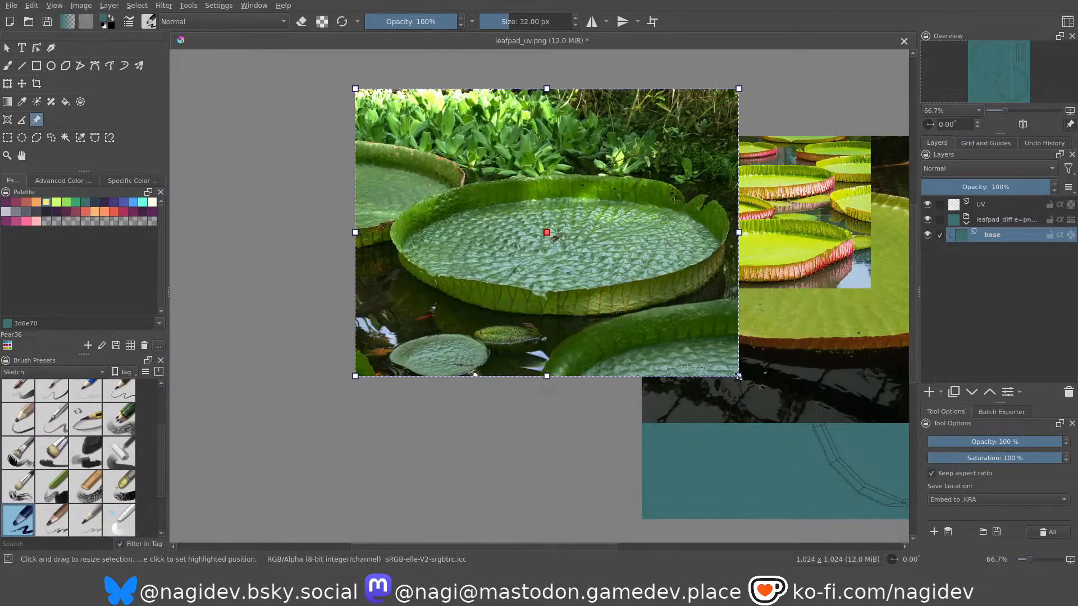
left_click_drag(674, 332, 539, 228)
left_click_drag(485, 197, 527, 238)
left_click_drag(635, 309, 604, 286)
left_click_drag(570, 247, 598, 252)
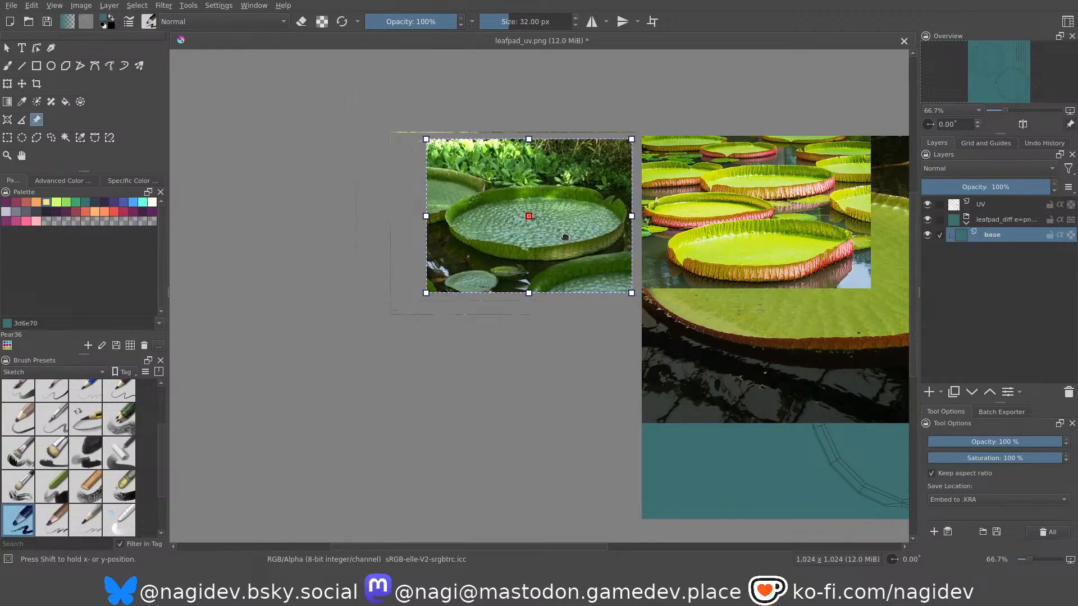
Place the pad-group and rim close-up references above the canvas, and the single-pad photo to its right, scaled down slightly.
scroll(410, 226, "down", 2)
left_click_drag(462, 236, 462, 114)
scroll(472, 115, "up", 1)
scroll(503, 237, "down", 2)
left_click_drag(503, 237, 605, 160)
left_click_drag(521, 269, 726, 271)
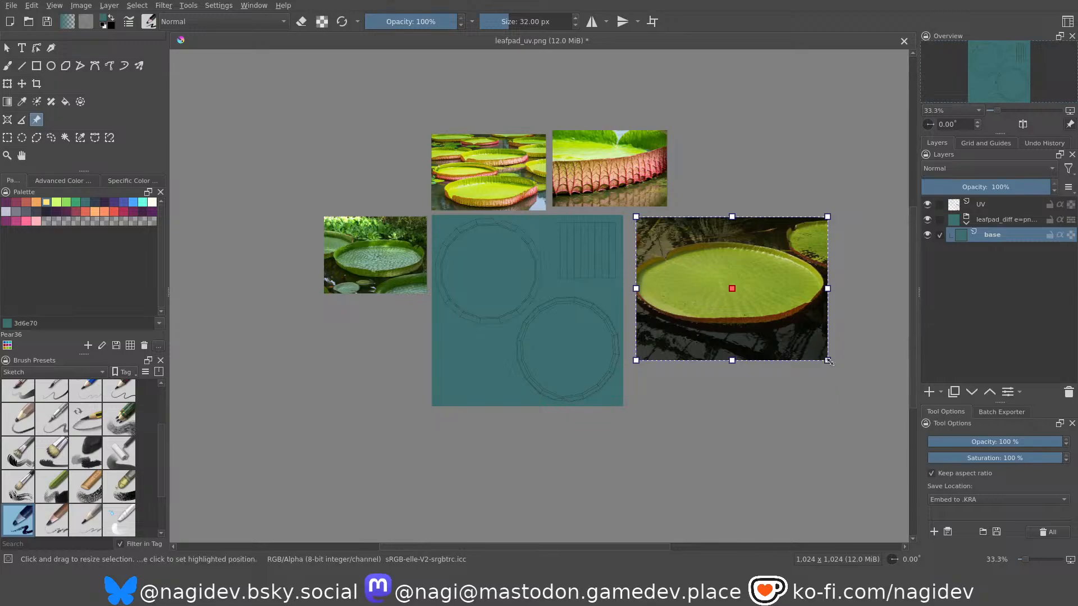
left_click_drag(815, 355, 788, 329)
scroll(484, 233, "up", 2)
scroll(521, 180, "down", 1)
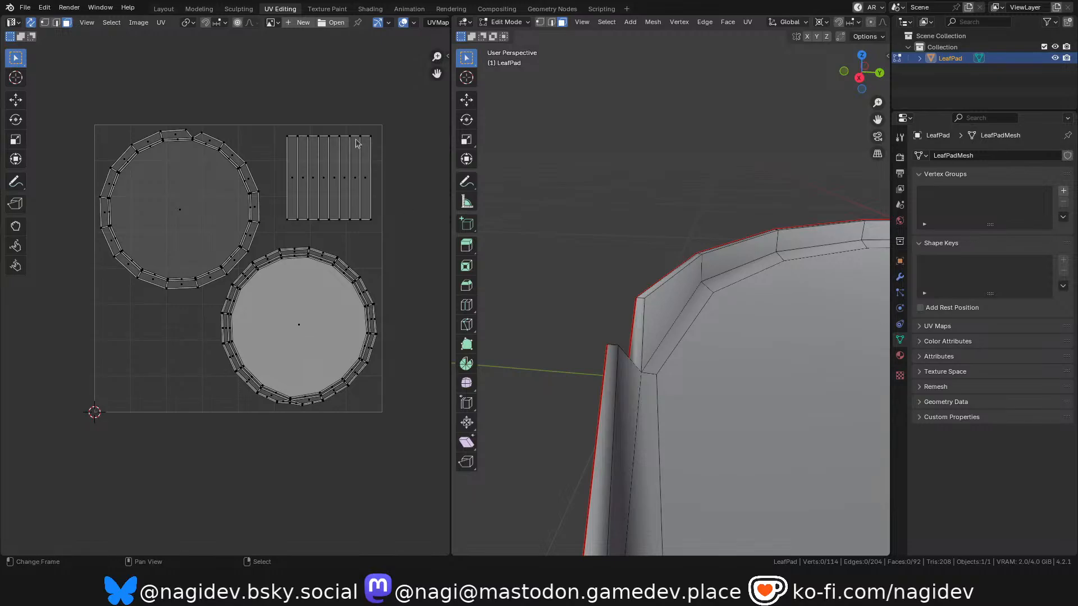
Switch to Blender and examine the LeafPad model's rim and notch in the Layout workspace.
left_click(164, 8)
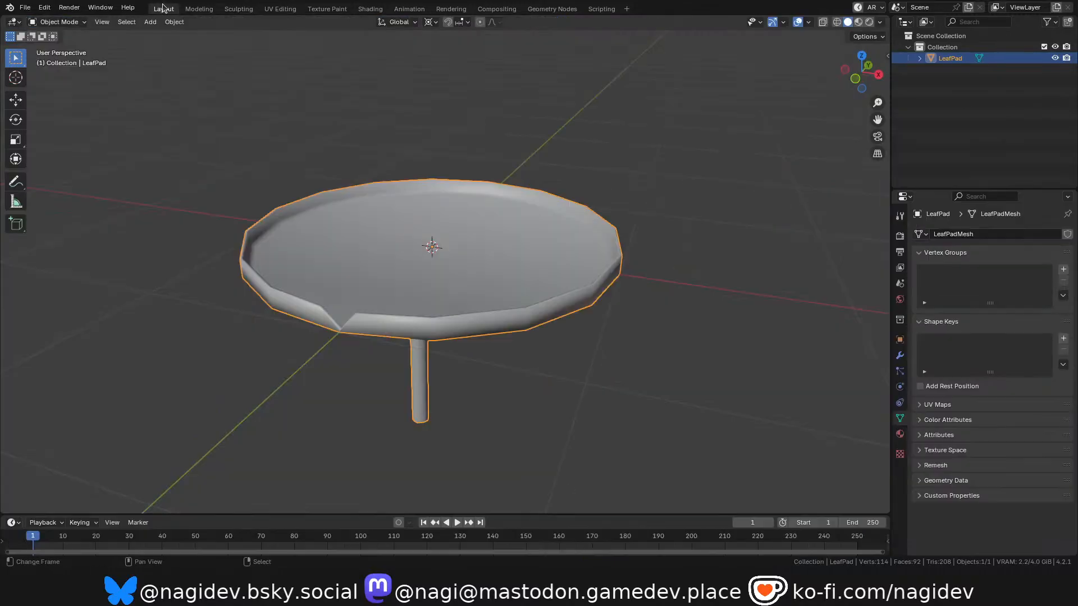
left_click_drag(865, 85, 822, 104)
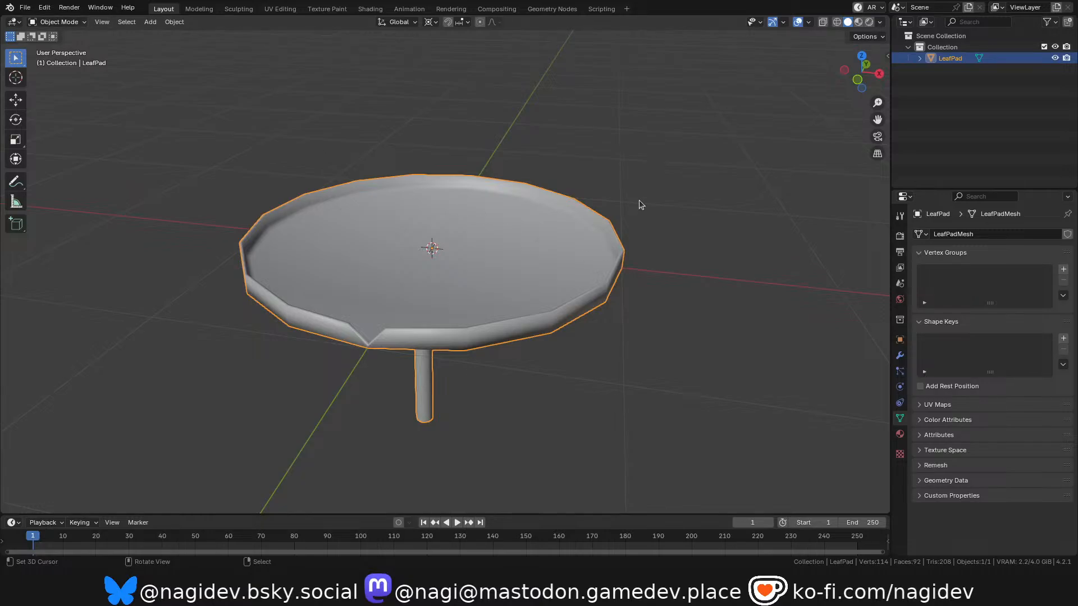
Switch back to Krita, deselect the single-pad reference photo and activate the Freehand Brush tool.
key("alt+Tab")
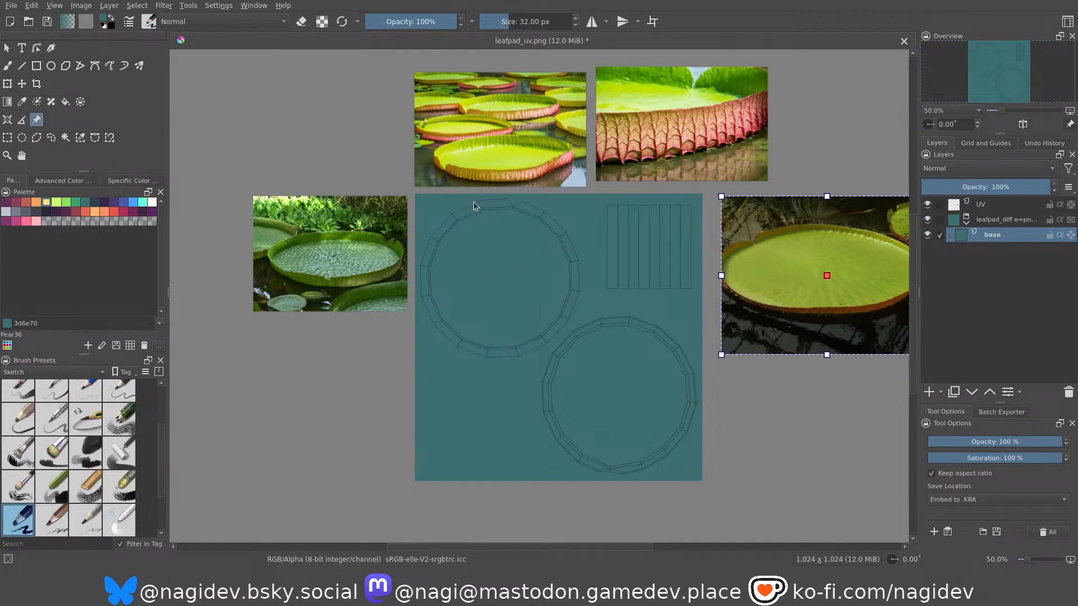
left_click(574, 289)
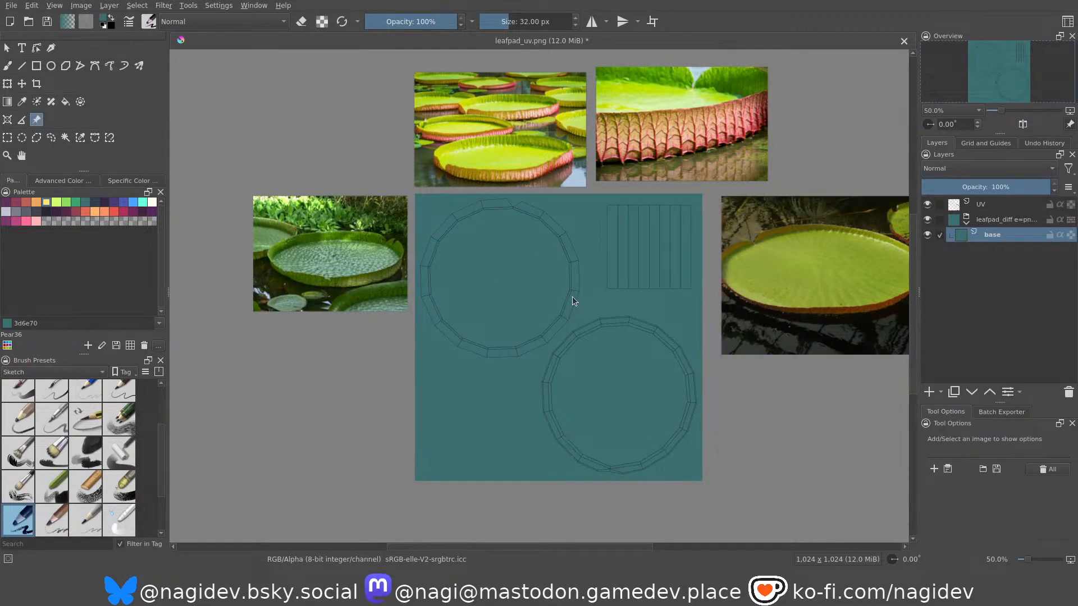
left_click(10, 67)
mouse_move(485, 289)
middle_mouse_down()
mouse_move(436, 257)
mouse_move(400, 254)
mouse_move(448, 288)
mouse_move(434, 298)
mouse_move(481, 318)
middle_mouse_up()
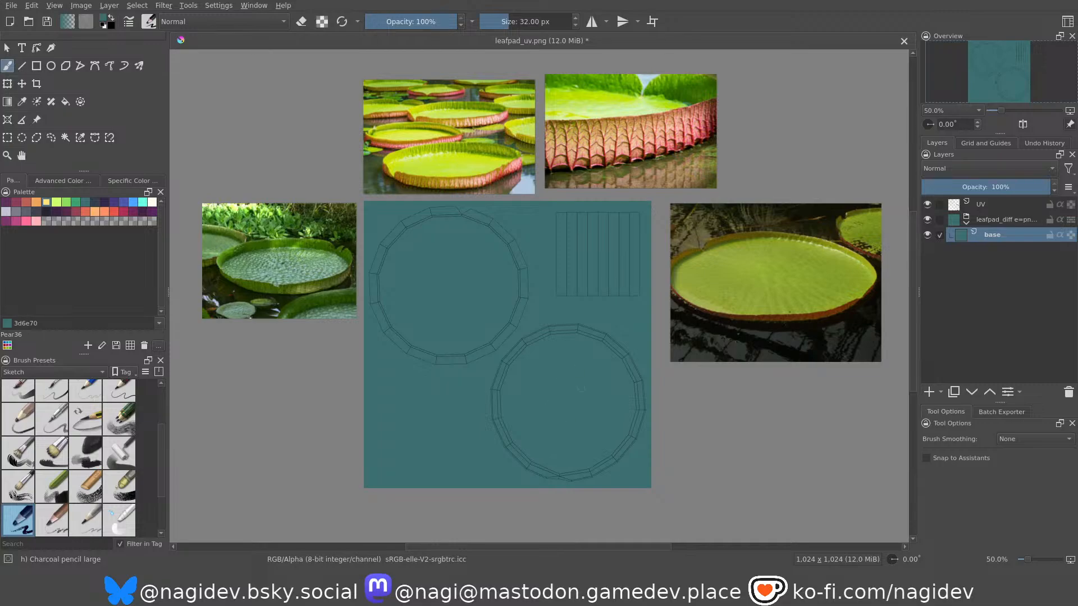
middle_click_drag(433, 266, 462, 268)
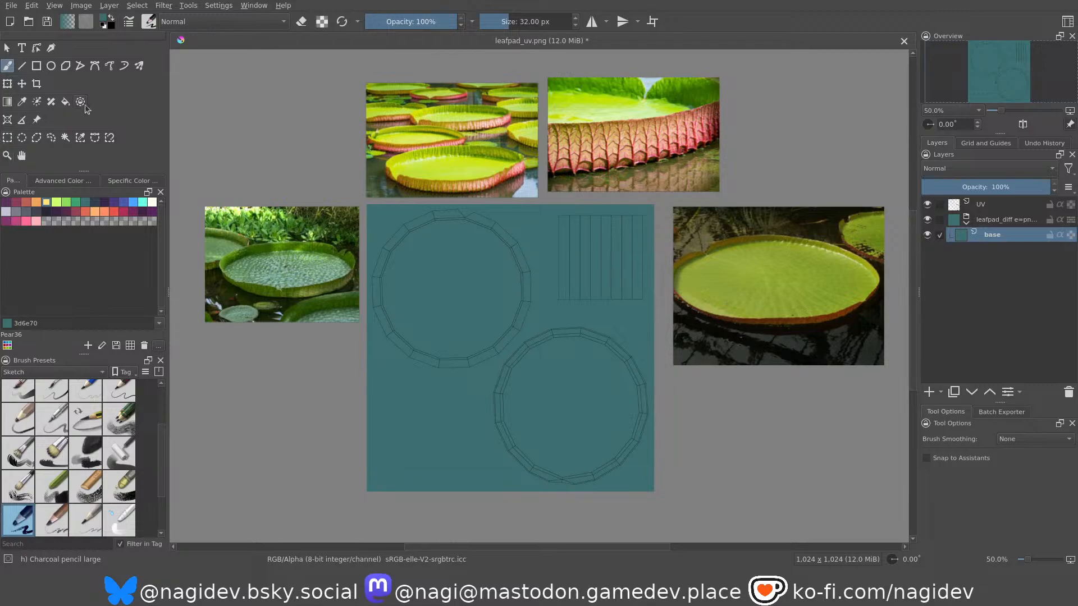
Add the upturned ribbed pad photo as a reference, scaled to about half size, beneath the dark green pad reference beside the canvas.
left_click(37, 120)
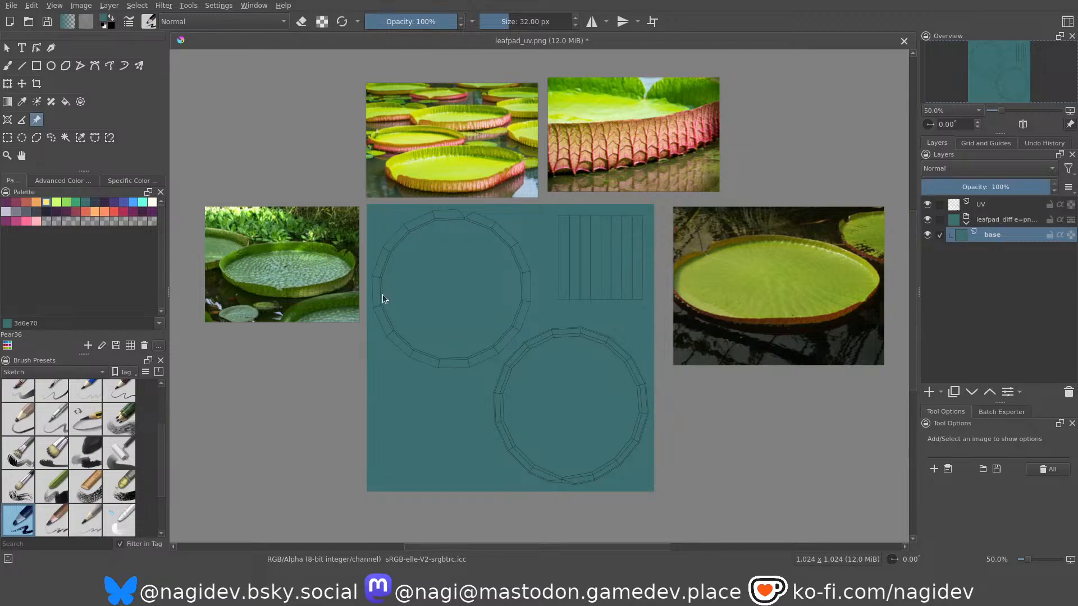
left_click_drag(611, 302, 367, 408)
scroll(367, 408, "down", 4)
middle_click_drag(366, 408, 475, 290)
scroll(475, 290, "up", 3)
left_click_drag(603, 162, 432, 185)
scroll(451, 310, "down", 4)
scroll(452, 310, "up", 4)
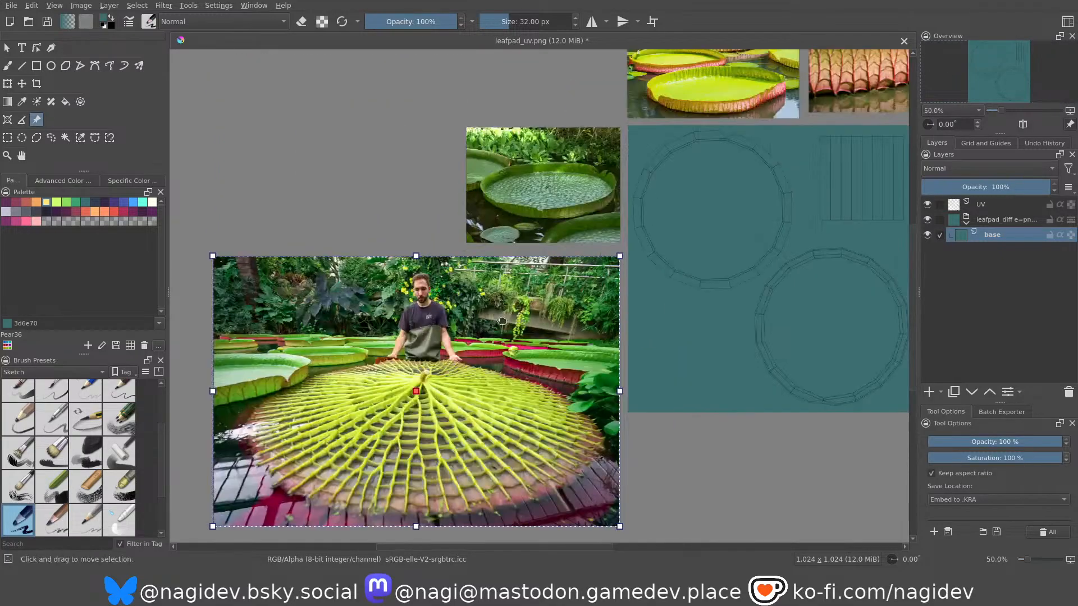
left_click_drag(212, 515, 417, 378)
scroll(393, 348, "down", 3)
scroll(581, 265, "up", 2)
scroll(438, 288, "down", 1)
scroll(328, 340, "up", 2)
scroll(509, 294, "down", 2)
scroll(414, 351, "up", 4)
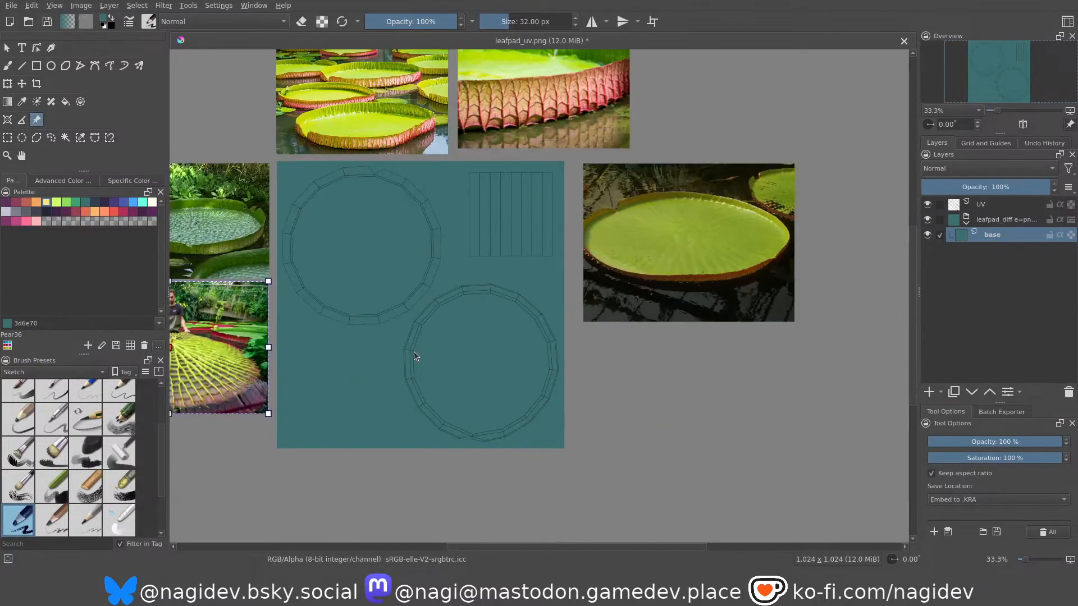
Add a paint layer above the base layer and name it upperside.
middle_click_drag(524, 340, 413, 329)
middle_click_drag(691, 212, 541, 315)
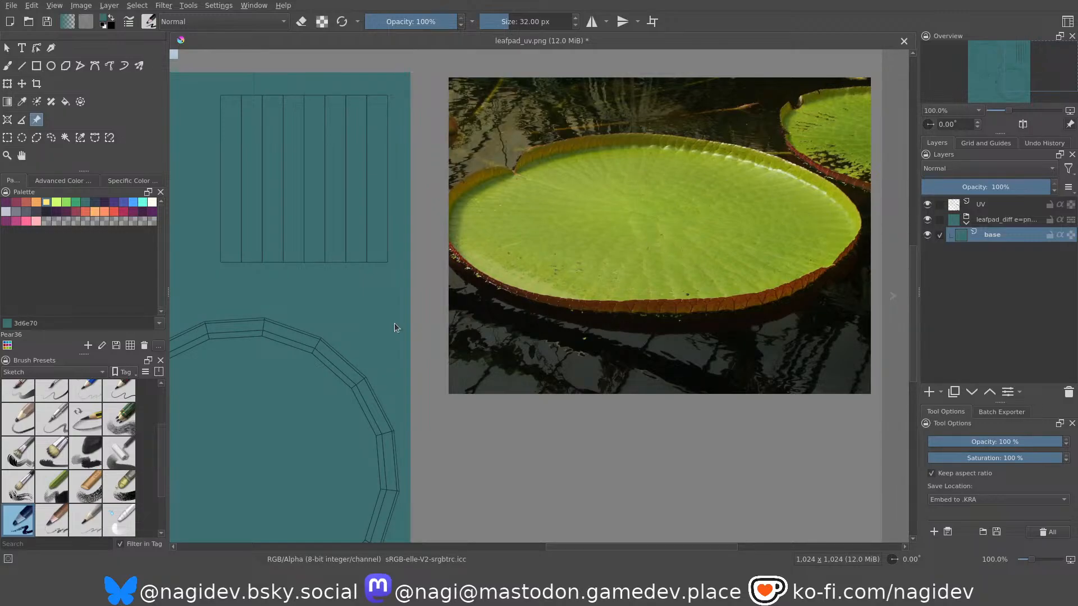
middle_click_drag(422, 314, 731, 183)
middle_click_drag(484, 259, 412, 232)
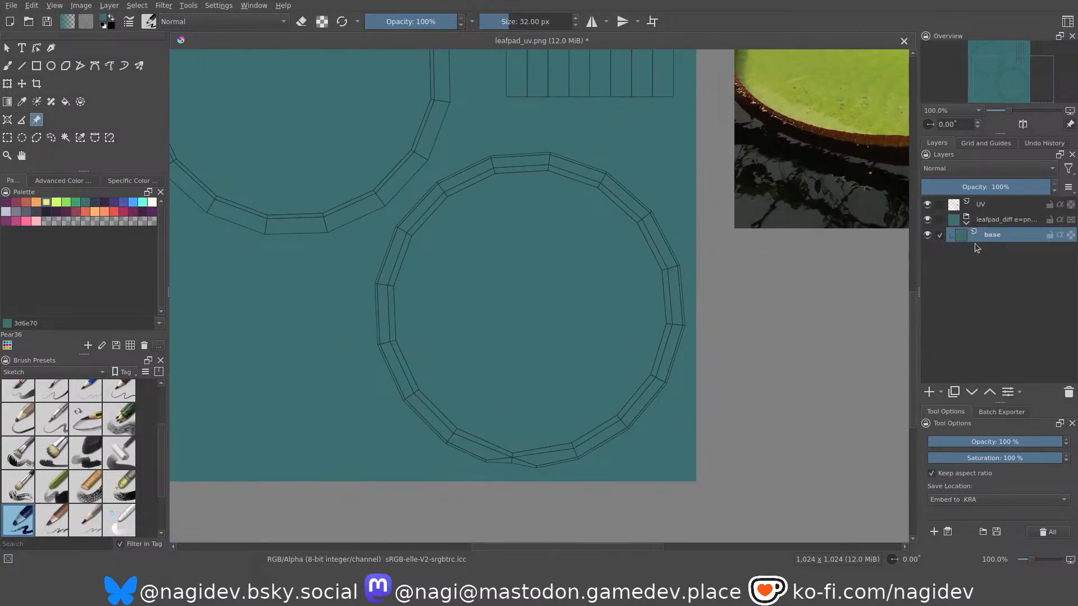
left_click(931, 391)
double_click(993, 234)
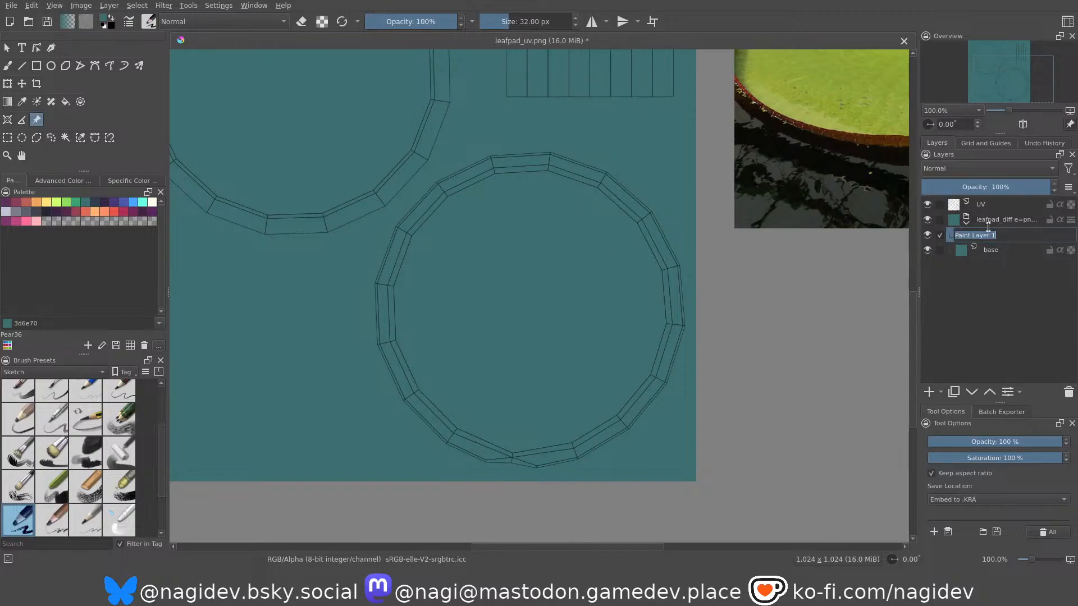
type("upperside")
key("Return")
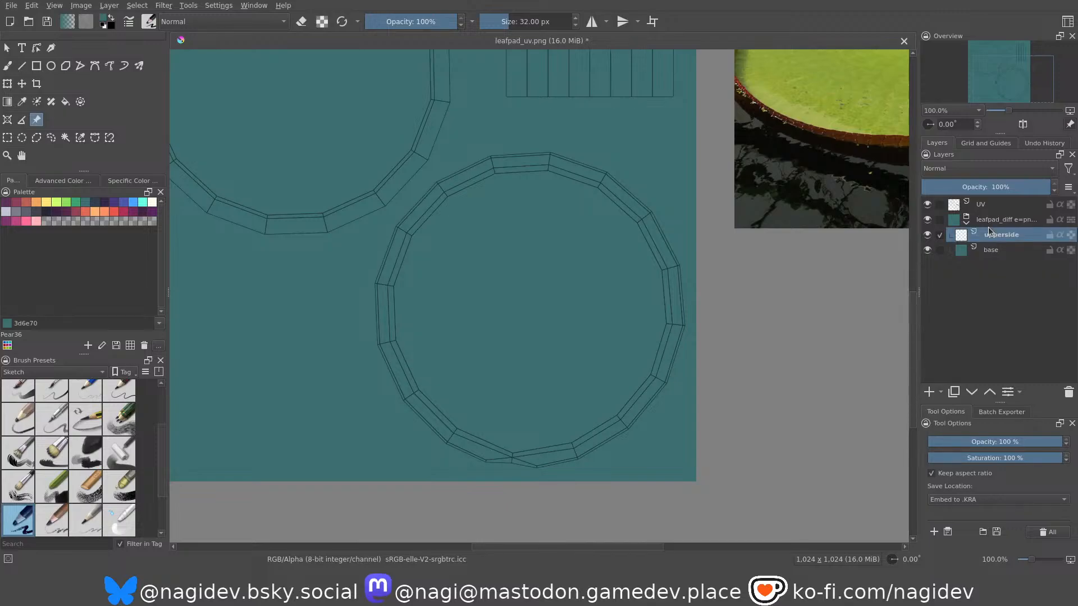
Paint a ring over the lower-right UV circle's rim with the Basic-1 brush in green 8fde5d at 139.24 px.
middle_click_drag(520, 327, 454, 300)
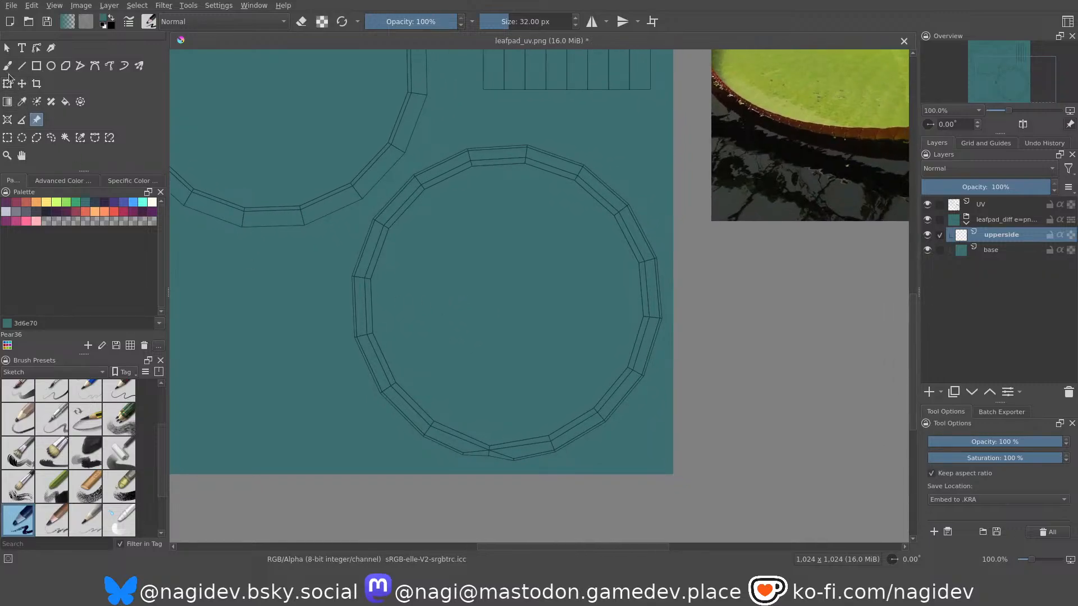
key("b")
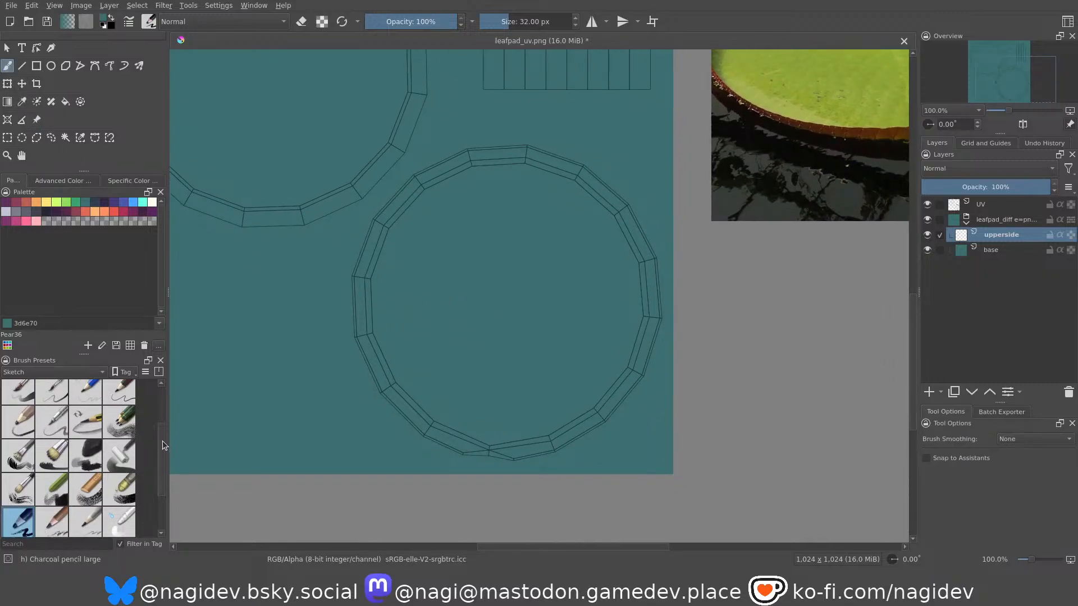
scroll(163, 441, "up", 3)
left_click(111, 399)
left_click(67, 203)
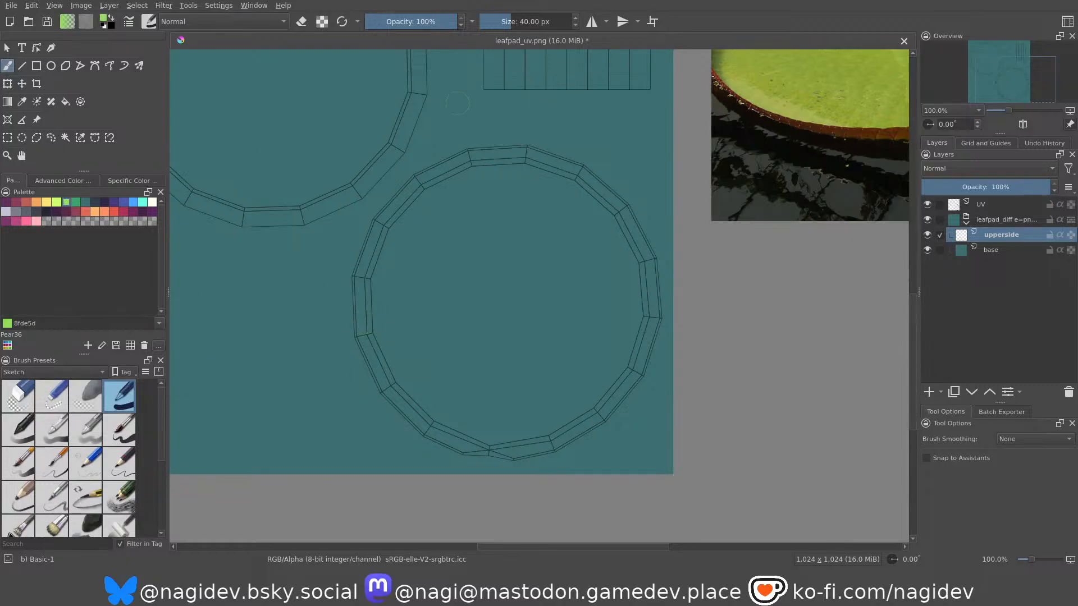
left_click_drag(517, 21, 528, 20)
mouse_move(391, 312)
left_mouse_down()
mouse_move(410, 227)
mouse_move(438, 190)
mouse_move(501, 168)
mouse_move(575, 194)
mouse_move(619, 238)
mouse_move(626, 298)
mouse_move(614, 358)
mouse_move(568, 410)
mouse_move(488, 433)
mouse_move(414, 390)
mouse_move(378, 312)
mouse_move(403, 232)
left_mouse_up()
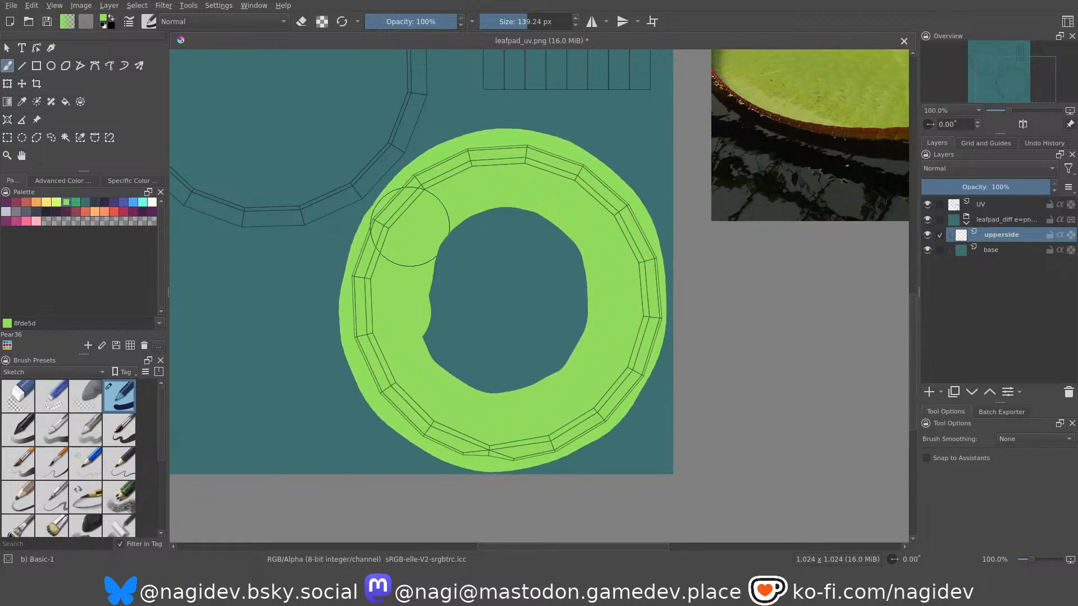
left_click_drag(340, 195, 375, 134)
key("ctrl+z")
left_click_drag(334, 185, 366, 152)
key("ctrl+z")
Erase the green overflow along the lower-right circle's upper edge and fill the circle's centre with green.
key("e")
mouse_move(411, 112)
left_mouse_down()
mouse_move(517, 100)
mouse_move(568, 108)
left_mouse_up()
key("e")
mouse_move(433, 243)
left_mouse_down()
mouse_move(549, 224)
mouse_move(534, 282)
left_mouse_up()
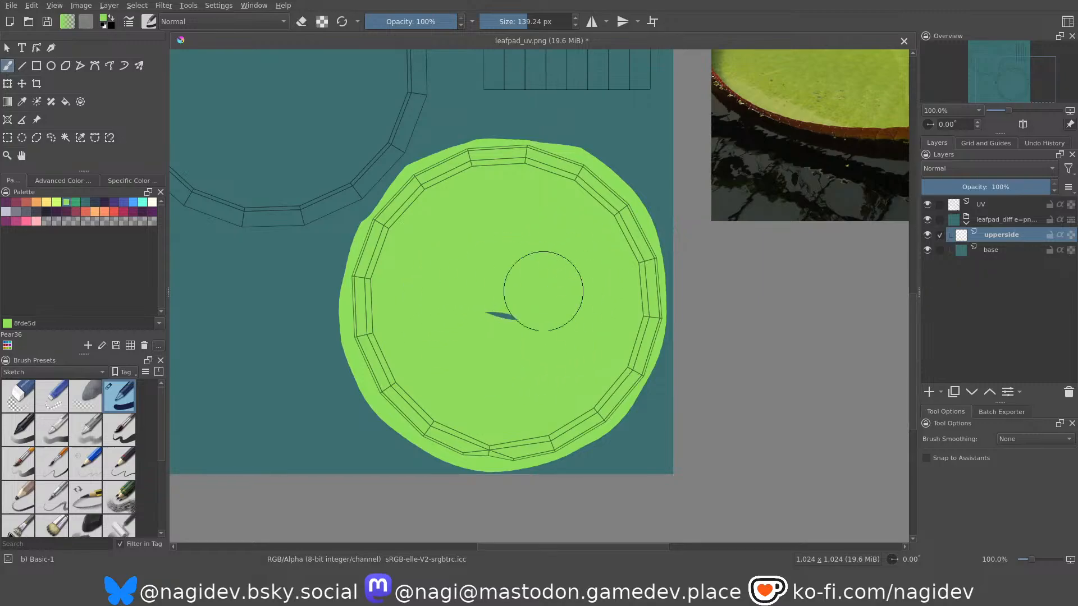
mouse_move(455, 241)
middle_mouse_down()
mouse_move(502, 320)
mouse_move(563, 361)
mouse_move(538, 293)
mouse_move(519, 321)
mouse_move(283, 370)
middle_mouse_up()
mouse_move(423, 317)
middle_mouse_down()
mouse_move(367, 370)
mouse_move(470, 325)
mouse_move(461, 344)
mouse_move(432, 356)
middle_mouse_up()
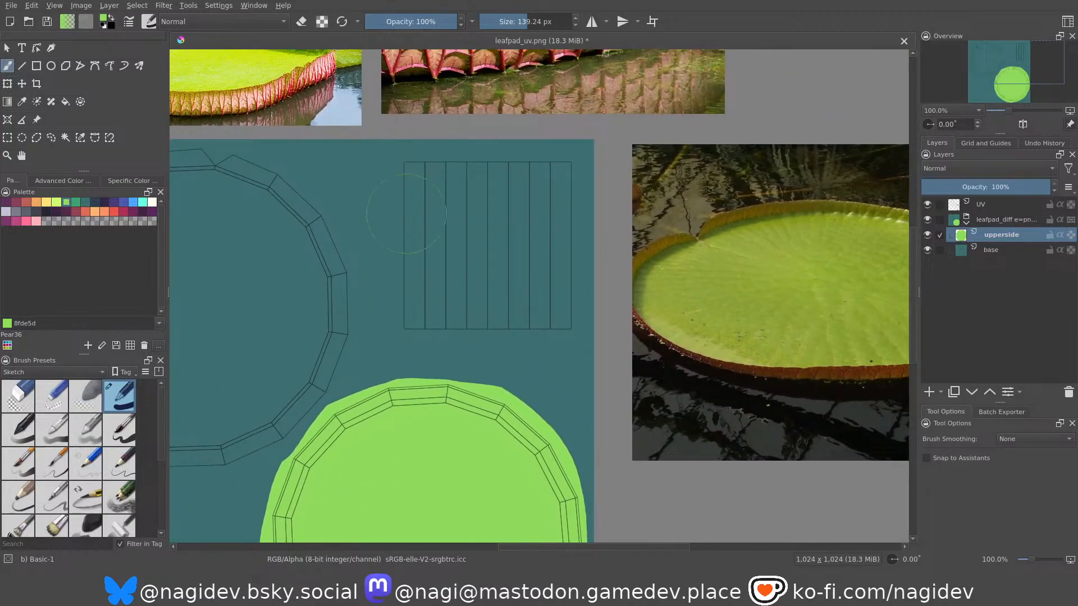
mouse_move(410, 185)
left_mouse_down()
mouse_move(531, 179)
mouse_move(555, 194)
mouse_move(554, 292)
mouse_move(427, 309)
mouse_move(410, 234)
mouse_move(472, 263)
left_mouse_up()
key("e")
mouse_move(405, 115)
left_mouse_down()
mouse_move(567, 108)
mouse_move(472, 111)
left_mouse_up()
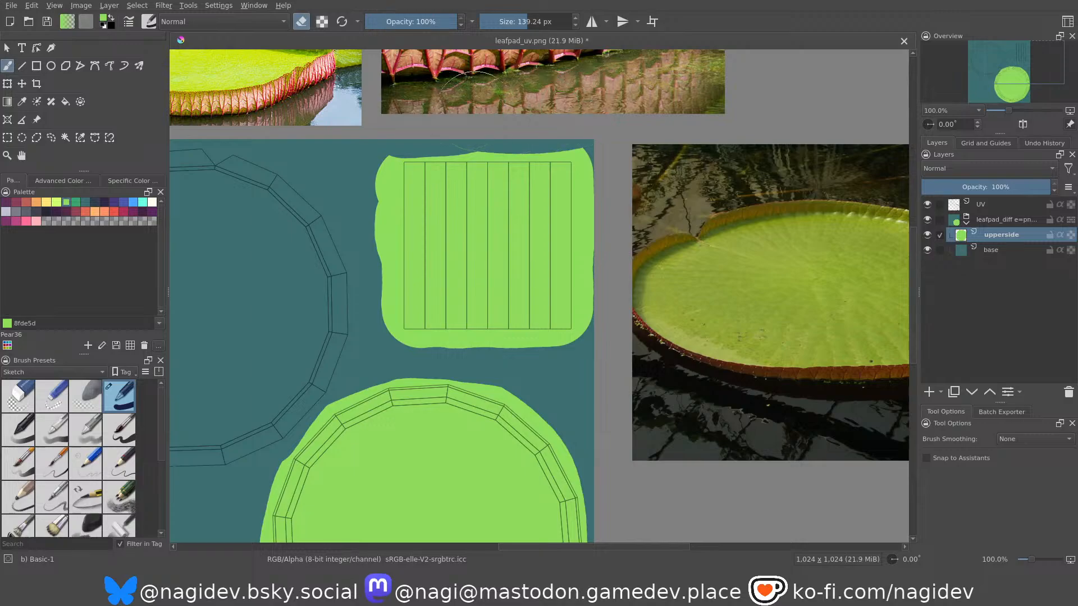
left_click_drag(622, 137, 621, 320)
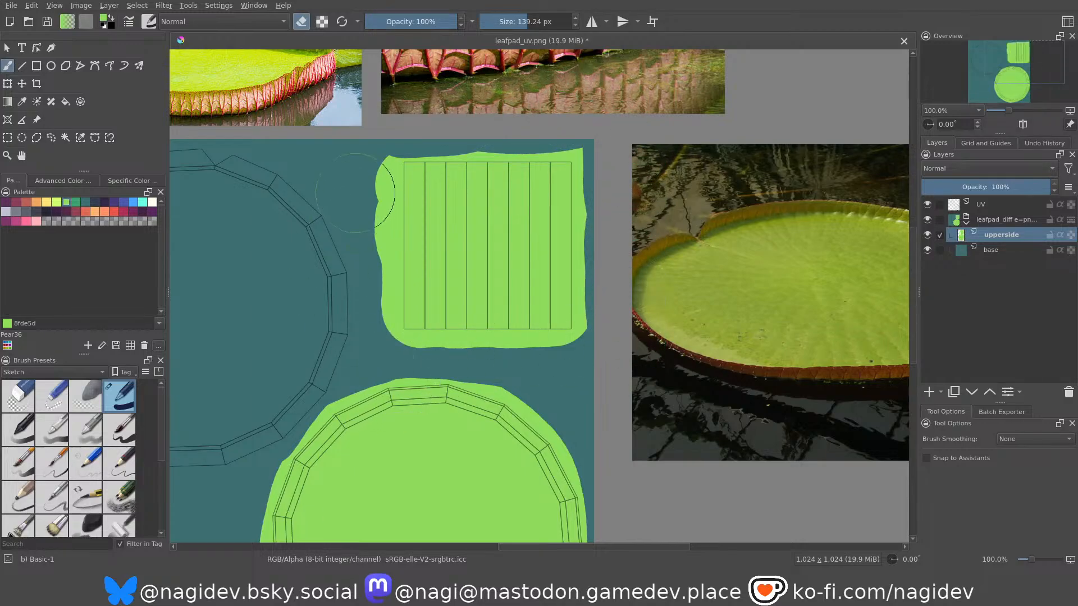
key("ctrl+z")
key("ctrl+z")
key("ctrl+z")
key("ctrl+z")
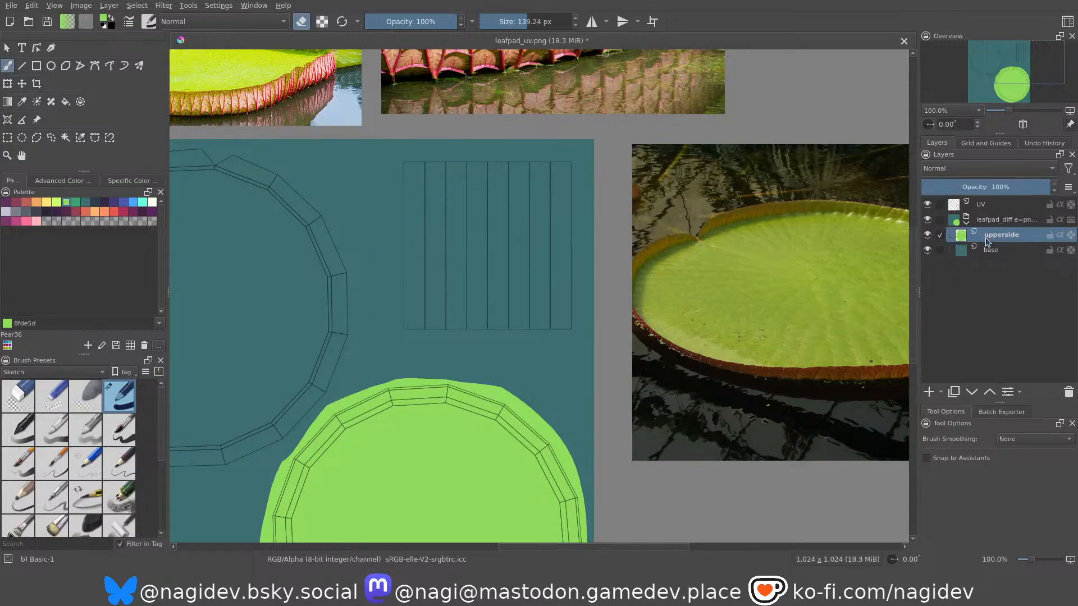
Add a layer named stem above upperside and paint the striped rectangular UV island green on it.
left_click(928, 393)
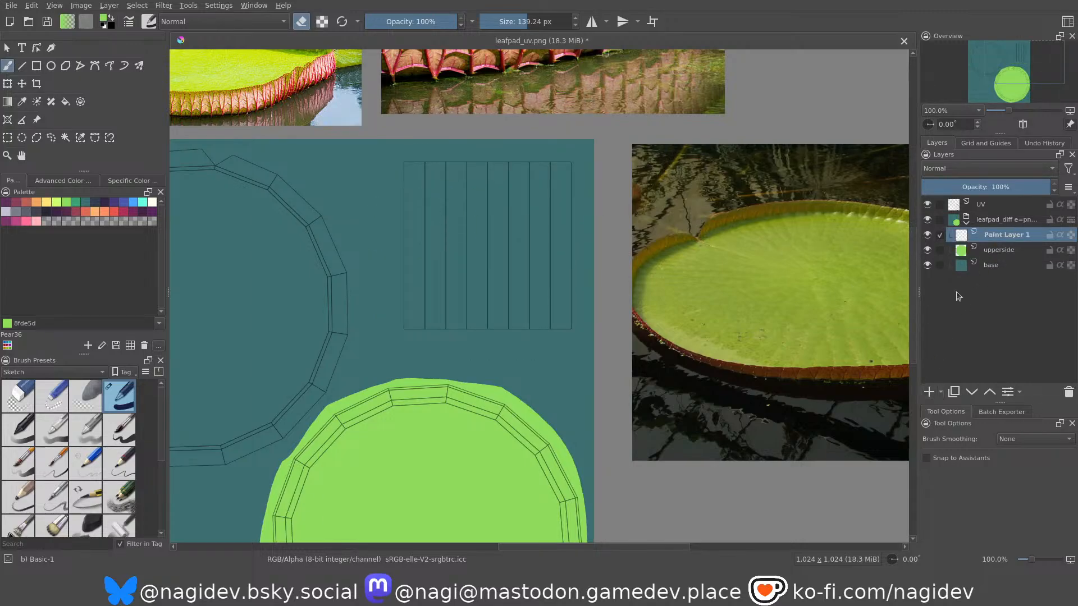
double_click(987, 232)
type("stem")
key("Return")
key("e")
mouse_move(431, 187)
left_mouse_down()
mouse_move(551, 185)
mouse_move(547, 303)
mouse_move(422, 312)
mouse_move(457, 217)
mouse_move(554, 304)
left_mouse_up()
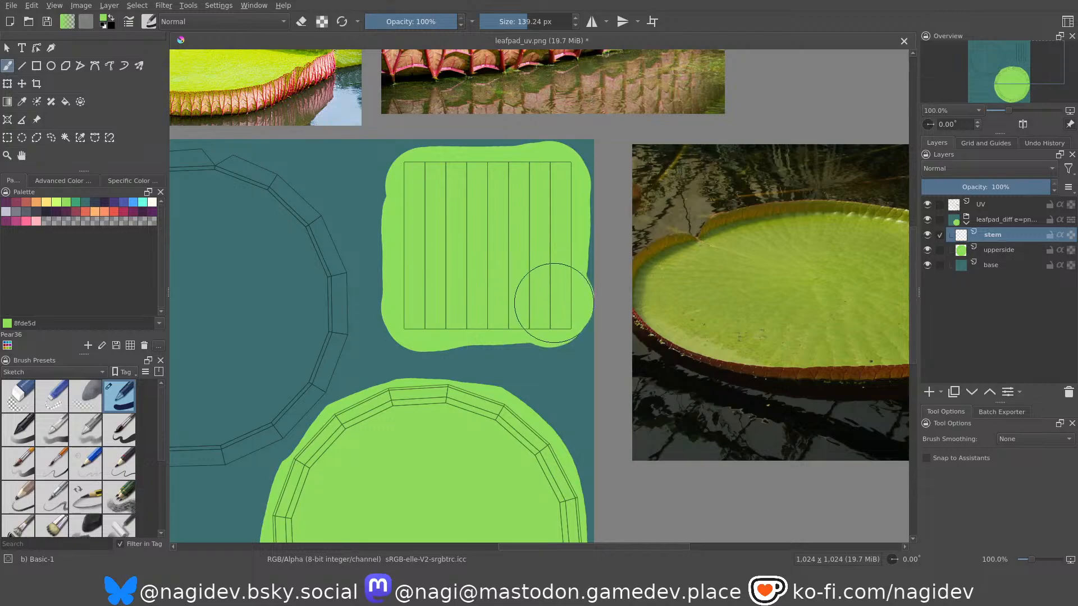
Examine the ribbed underside in the upturned pad reference photo, comparing it with the upper-left UV circle.
middle_click_drag(371, 325, 564, 278)
middle_click_drag(368, 150, 461, 280)
middle_click_drag(353, 465, 391, 257)
middle_click_drag(291, 421, 397, 394)
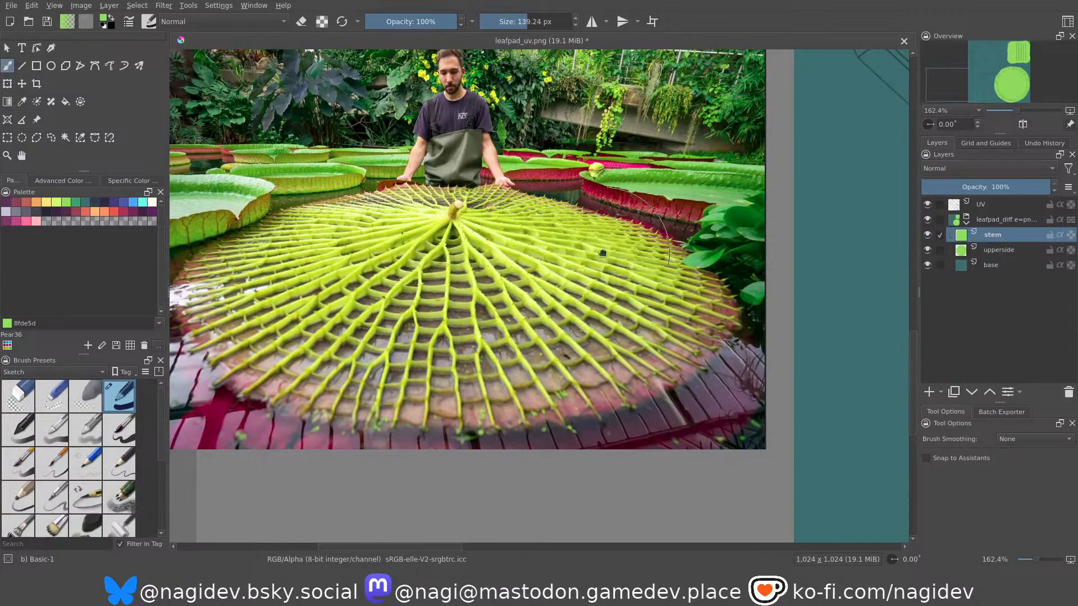
middle_click_drag(674, 198, 630, 213)
middle_click_drag(725, 168, 464, 336)
middle_click_drag(651, 215, 365, 395)
middle_click_drag(477, 262, 476, 288, "ctrl")
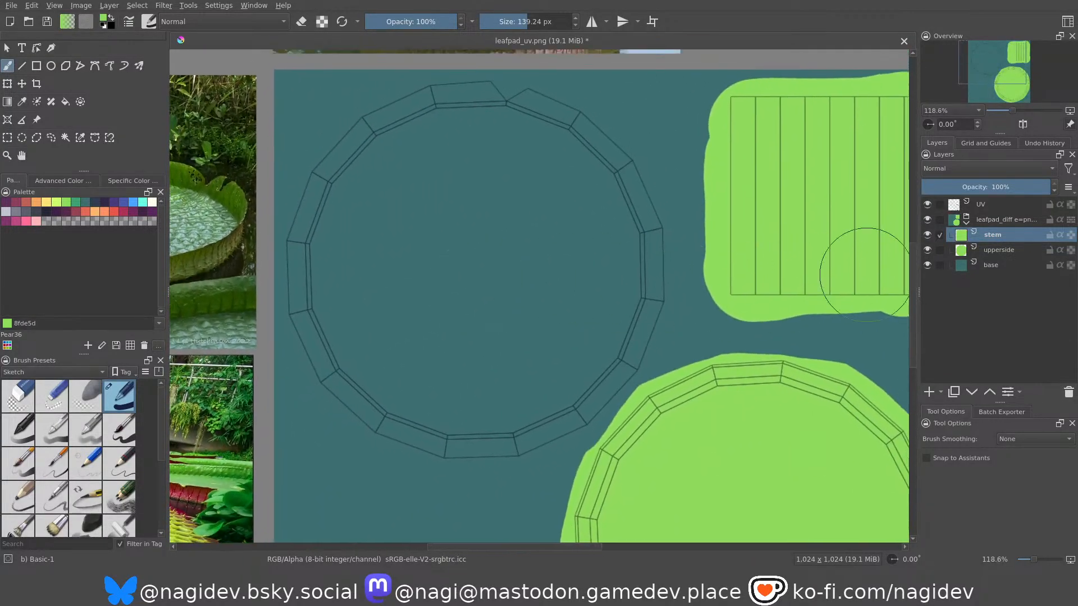
Add a paint layer between upperside and base and name it underside.
left_click(988, 251)
left_click(929, 392)
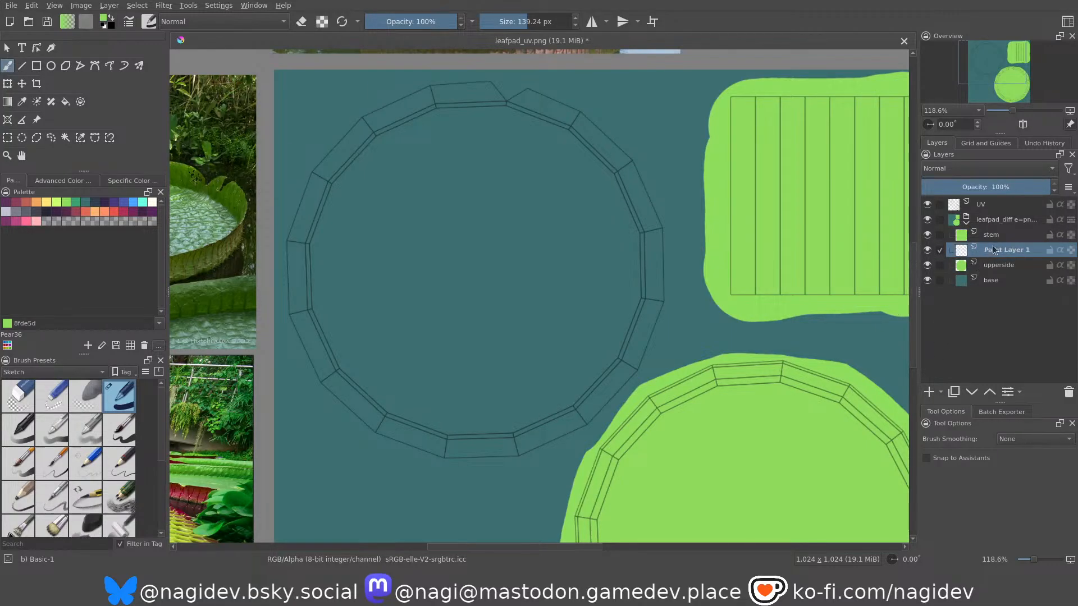
key("ctrl+Page_Down")
double_click(995, 265)
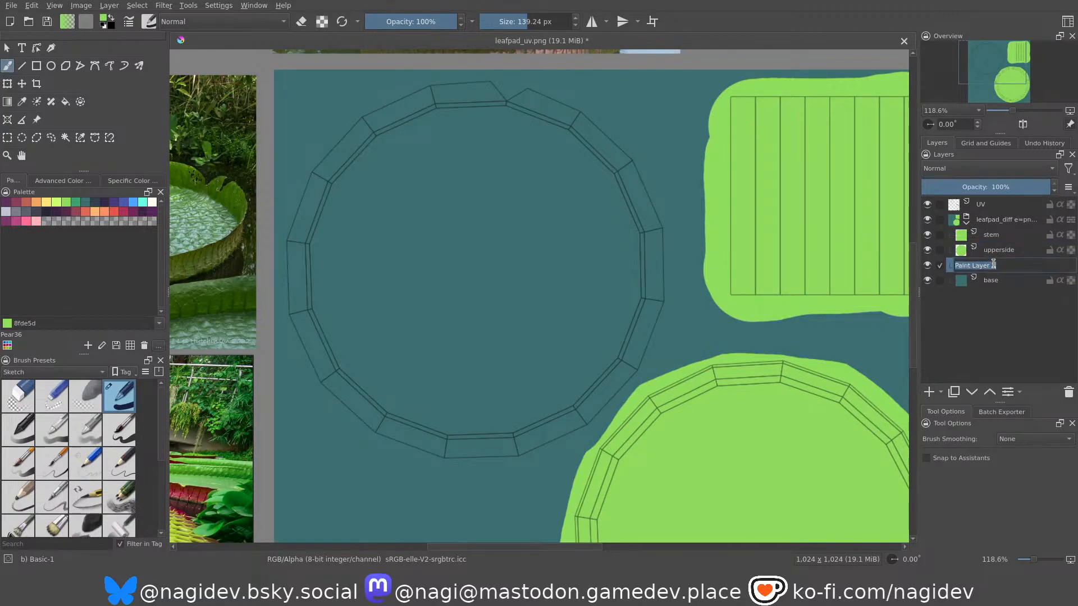
type("undersdeide")
key("Return")
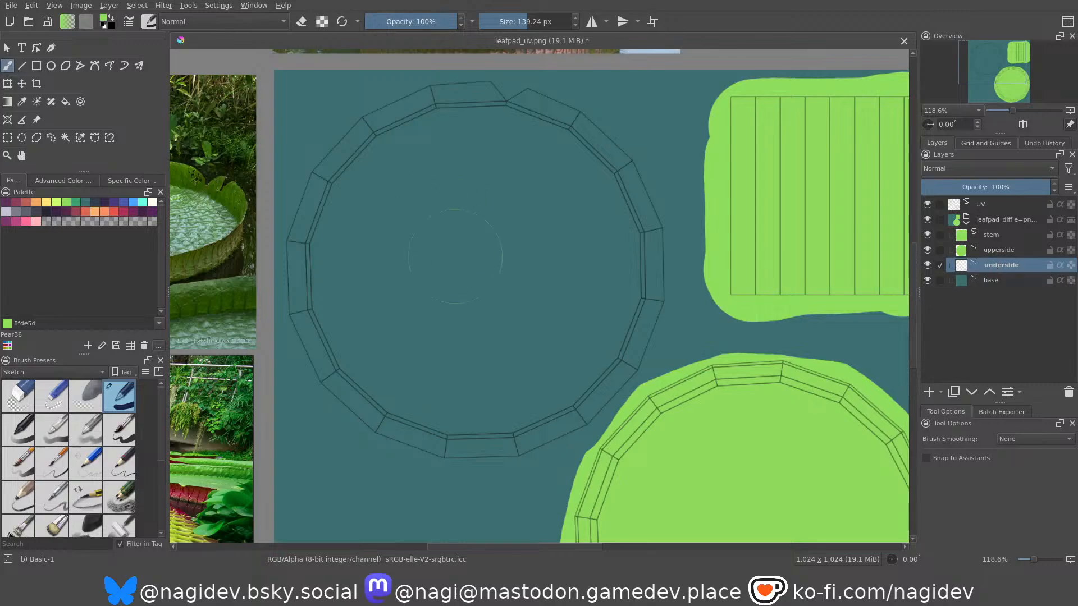
Paint the whole upper-left UV circle, including its rim, in crimson b0305c on the underside layer.
middle_click_drag(490, 227, 482, 228)
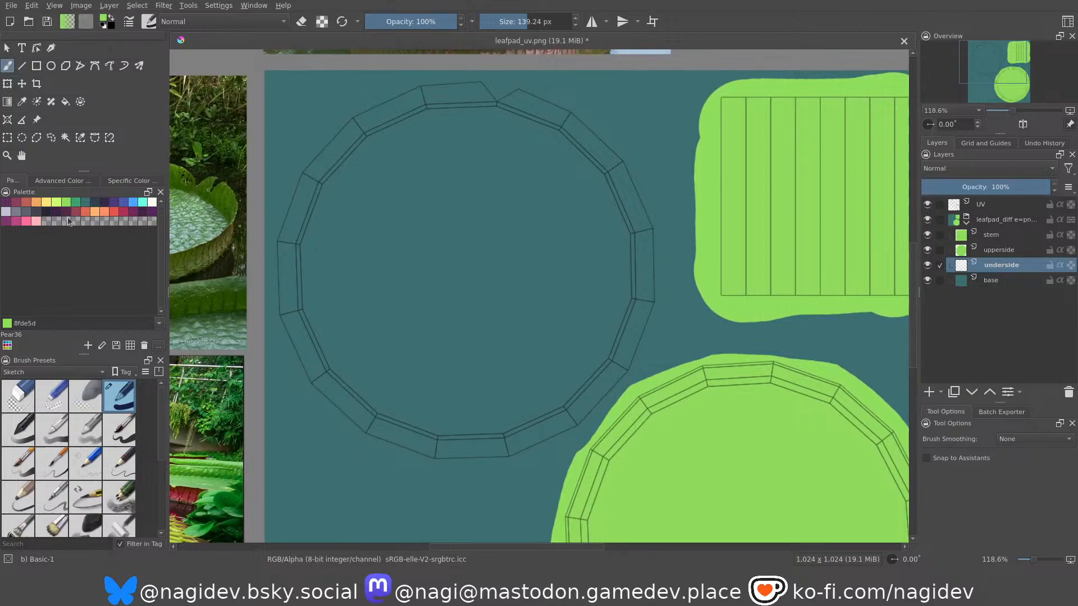
left_click(113, 213)
left_click_drag(340, 202, 342, 204)
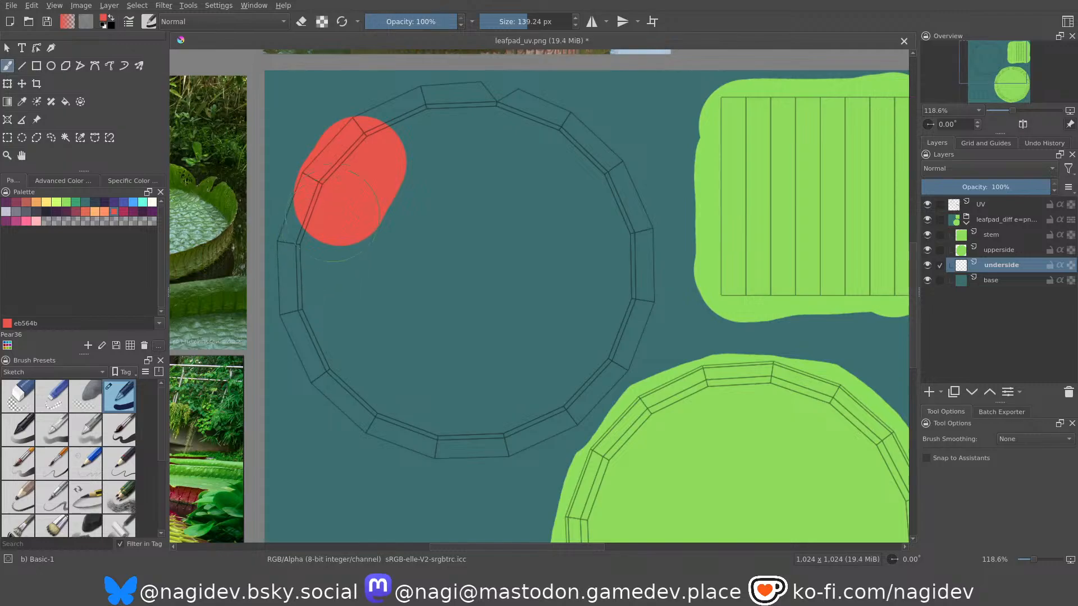
left_click(124, 211)
mouse_move(325, 219)
left_mouse_down()
mouse_move(386, 140)
mouse_move(427, 115)
mouse_move(478, 115)
mouse_move(525, 128)
mouse_move(588, 173)
mouse_move(620, 235)
mouse_move(615, 309)
mouse_move(587, 358)
mouse_move(558, 387)
mouse_move(587, 353)
mouse_move(482, 418)
mouse_move(386, 406)
mouse_move(326, 343)
mouse_move(315, 278)
mouse_move(325, 216)
mouse_move(379, 255)
mouse_move(548, 294)
mouse_move(462, 221)
mouse_move(423, 279)
mouse_move(388, 272)
left_mouse_up()
middle_click_drag(388, 273, 440, 233)
middle_click_drag(440, 233, 464, 252, "ctrl")
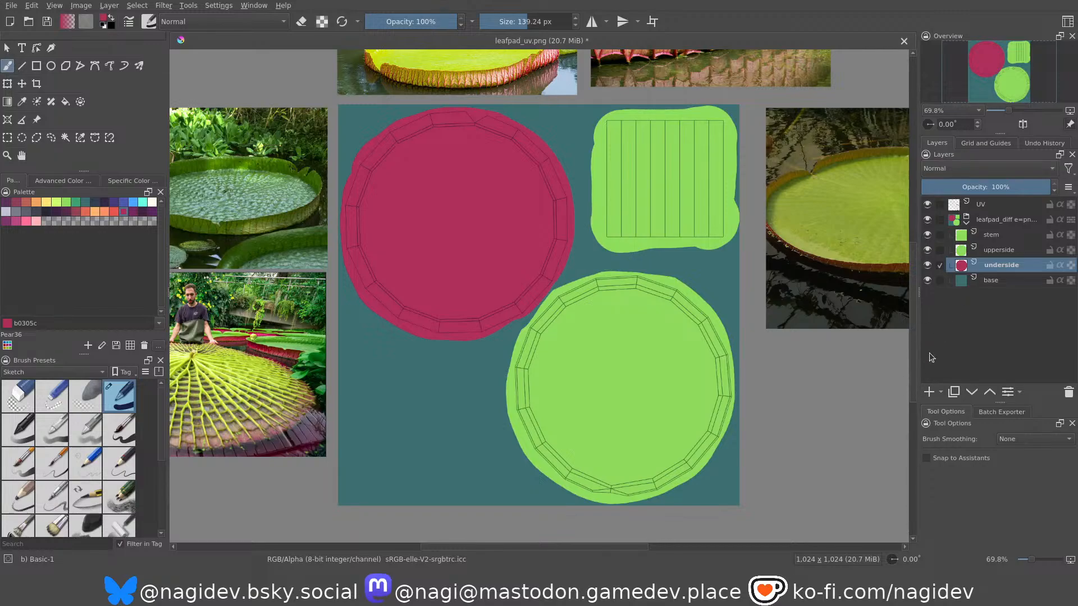
Widen the layers area and export all layers with the Batch Exporter.
left_click_drag(919, 374, 893, 374)
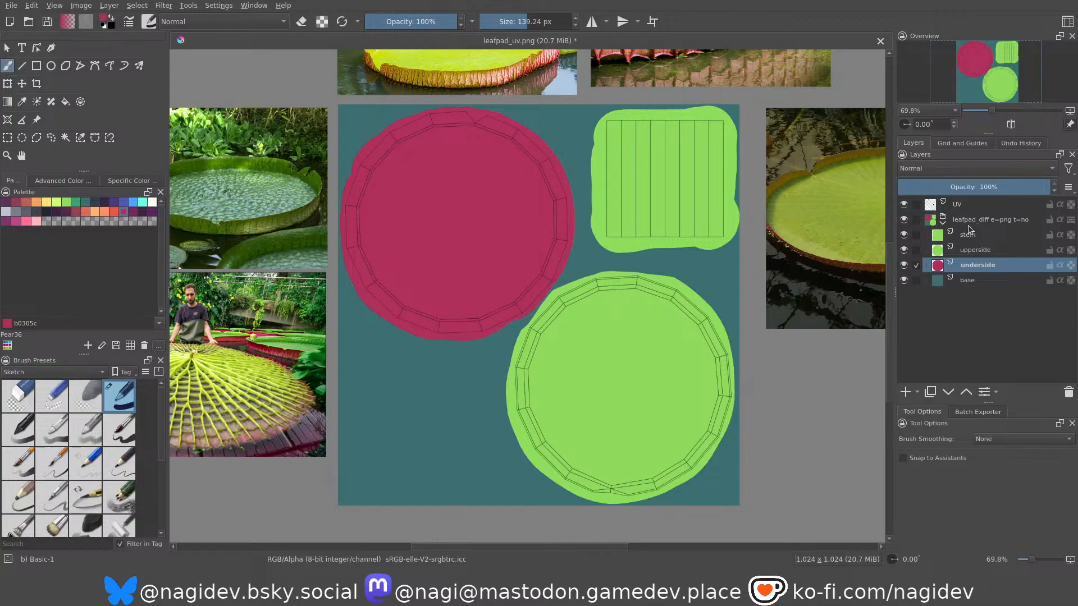
left_click(969, 412)
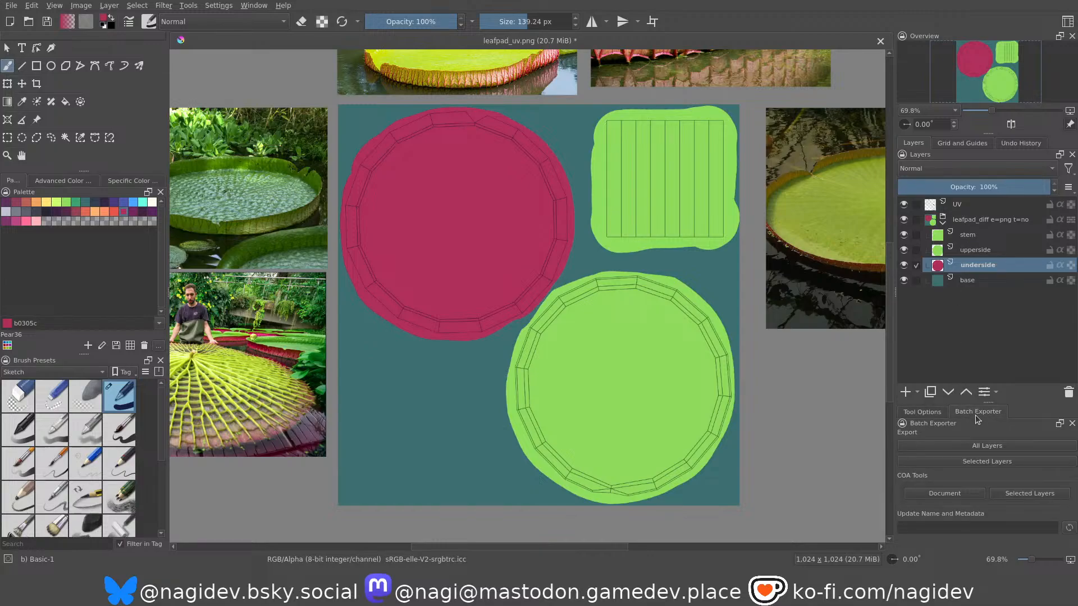
left_click(968, 451)
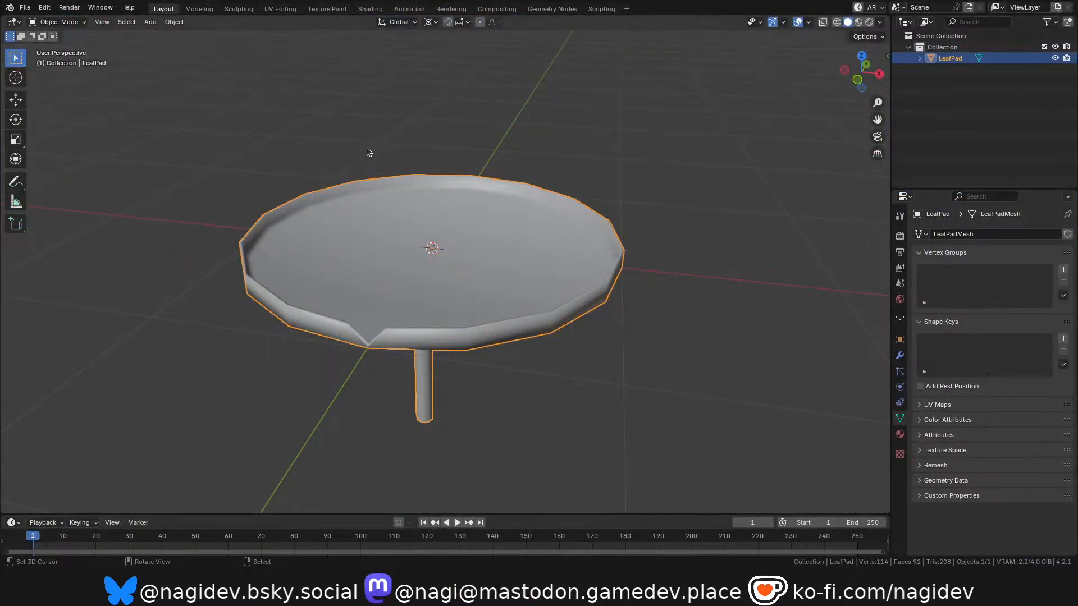
Create a new material for the LeafPad object and name it Leafpad.
left_click(900, 434)
left_click(957, 282)
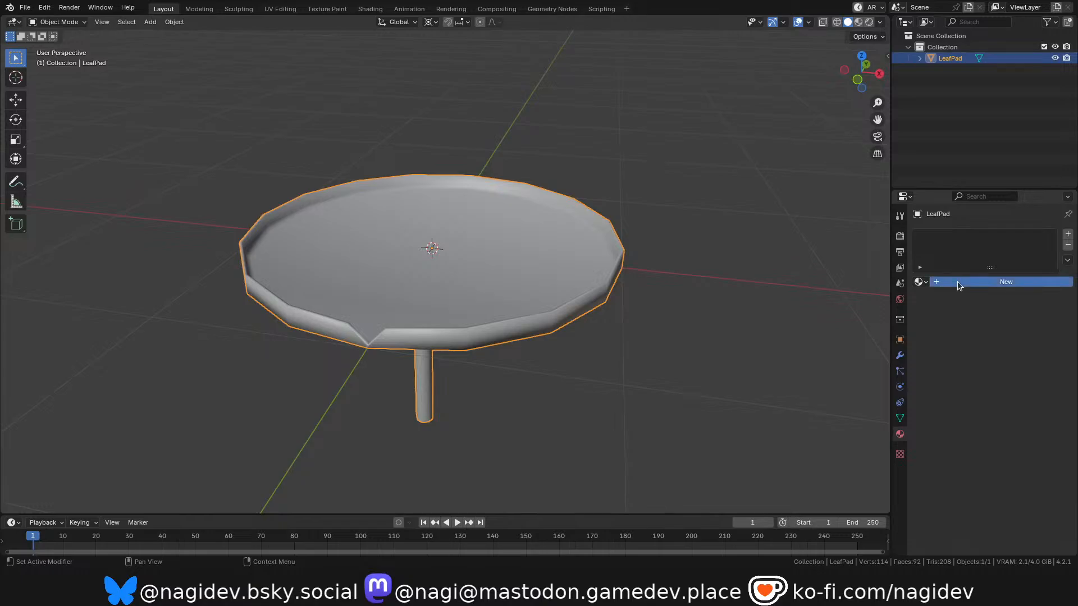
left_click(954, 282)
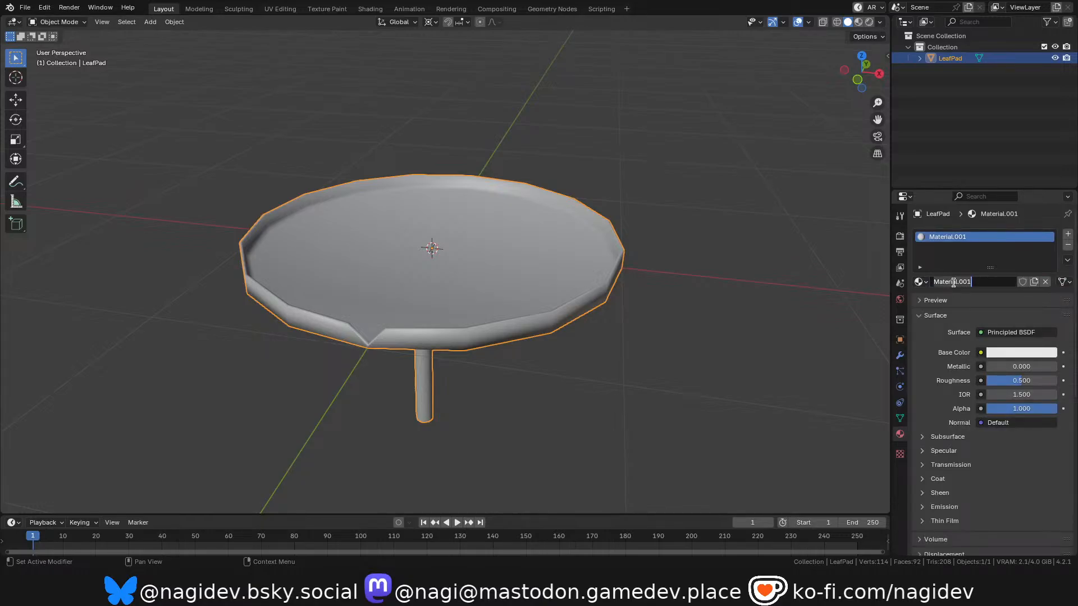
key("ctrl+a")
type("Lea")
type("fpad")
key("Return")
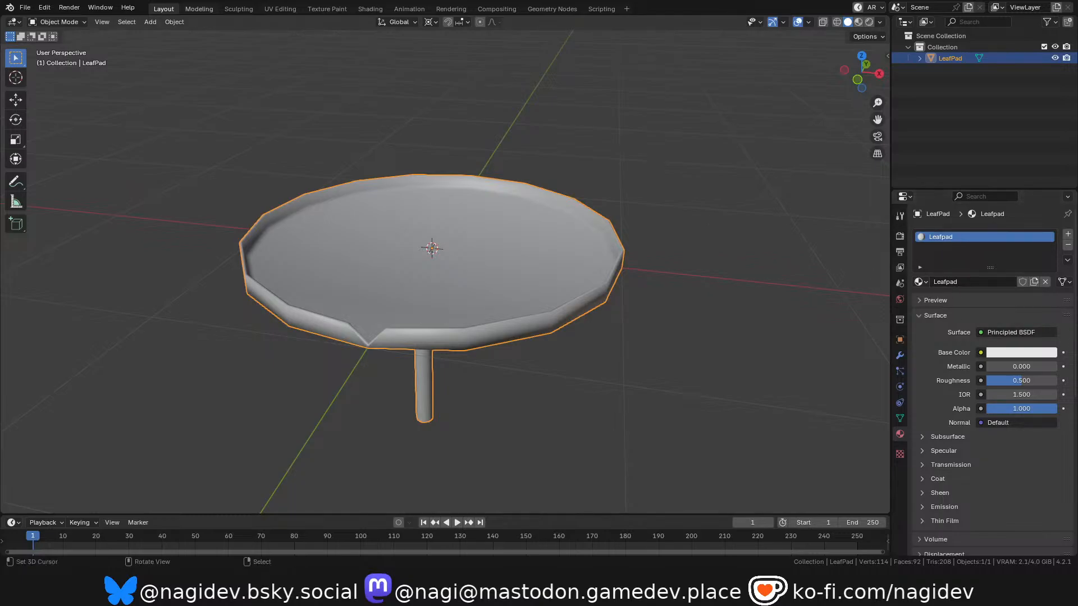
In the Shading workspace, add an Image Texture with Mapping and Texture Coordinate nodes feeding the Principled BSDF's base color.
left_click(361, 13)
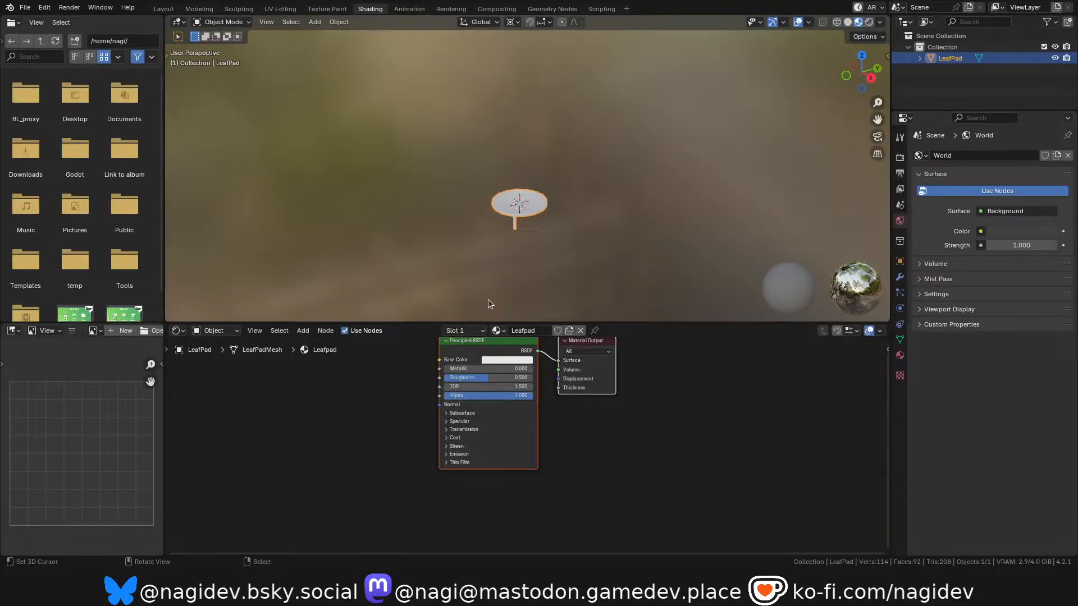
key("Home")
left_click(474, 372)
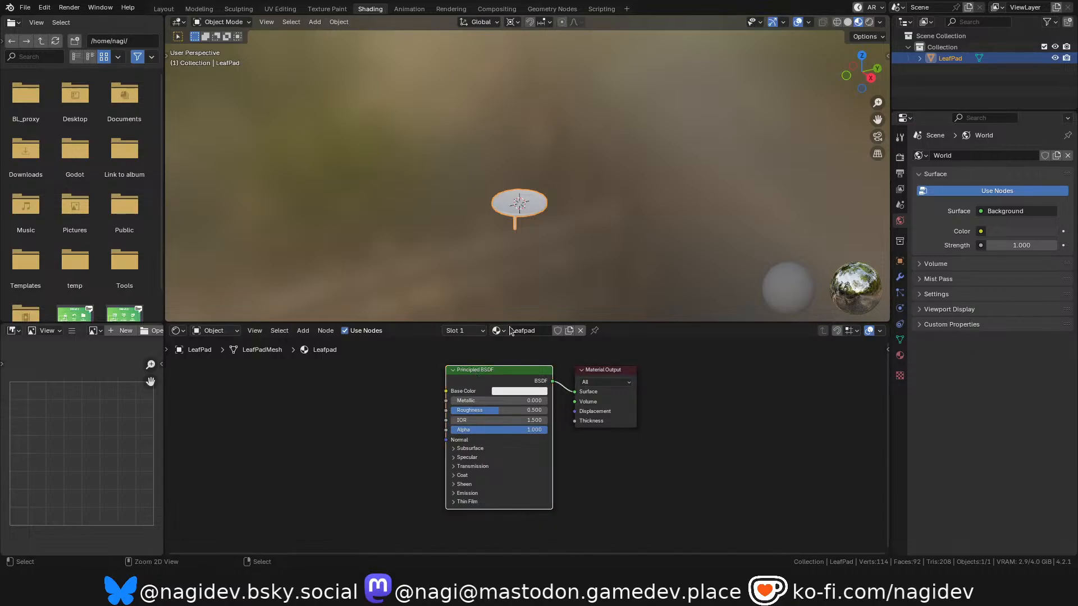
key("ctrl+t")
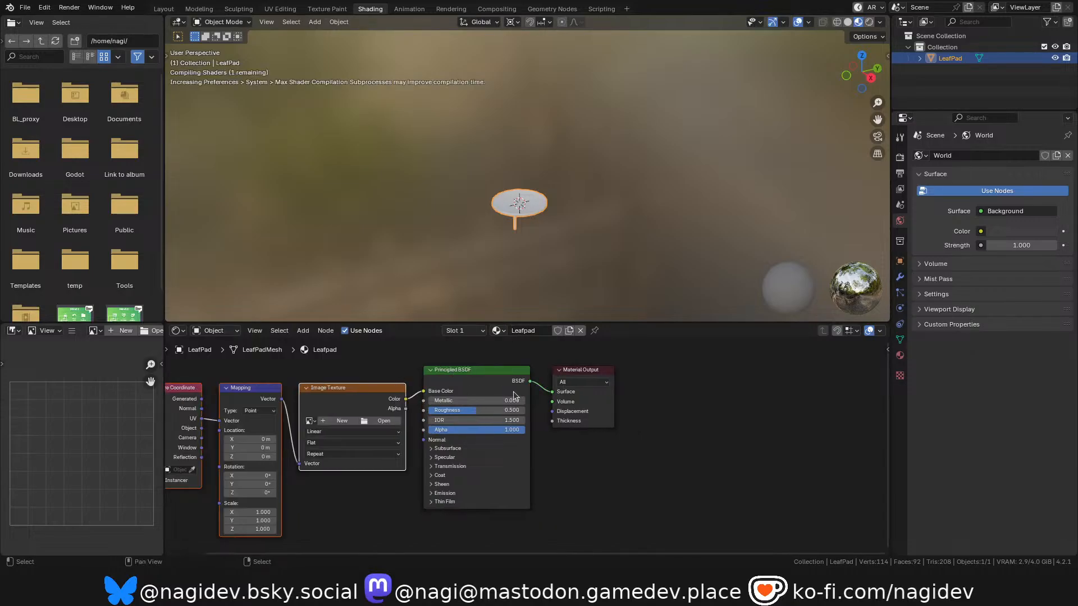
Load leafpad_diff.png into the Image Texture node of the Leafpad material.
scroll(521, 221, "up", 3)
scroll(521, 222, "up", 5)
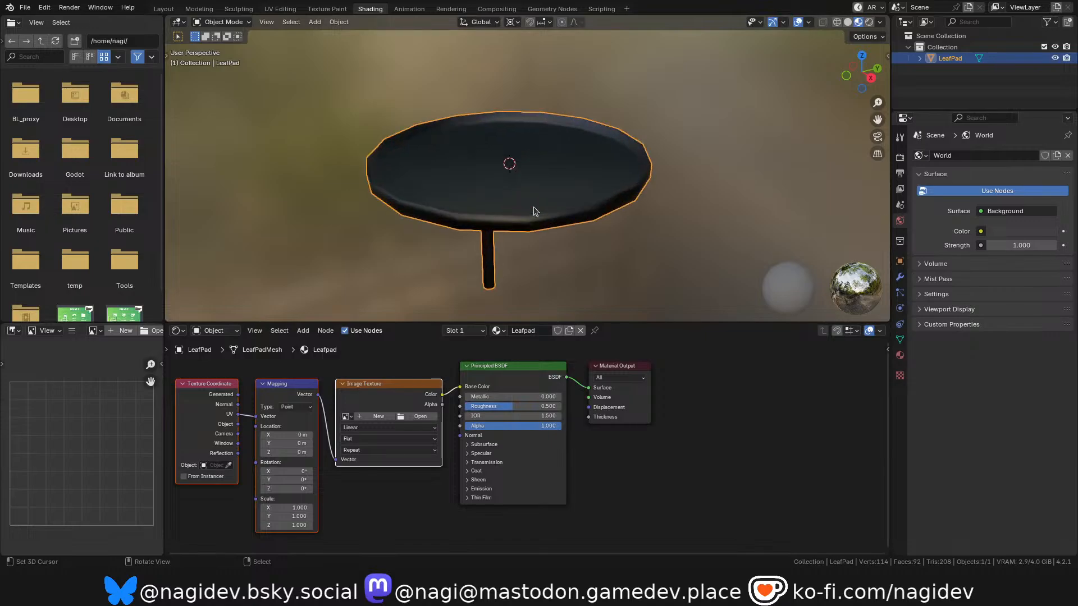
scroll(419, 425, "up", 2)
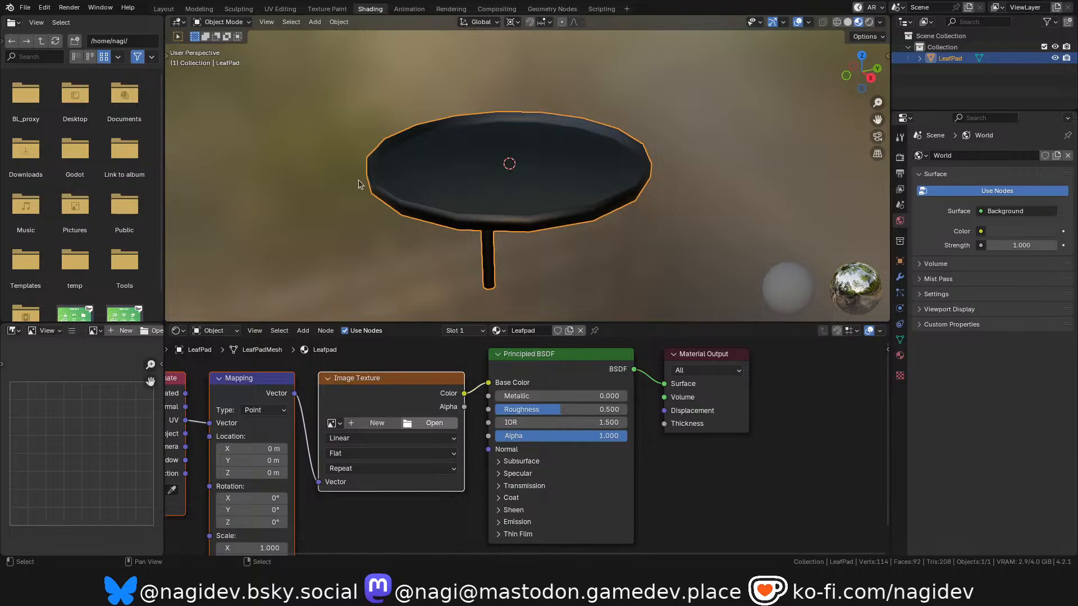
left_click(839, 499)
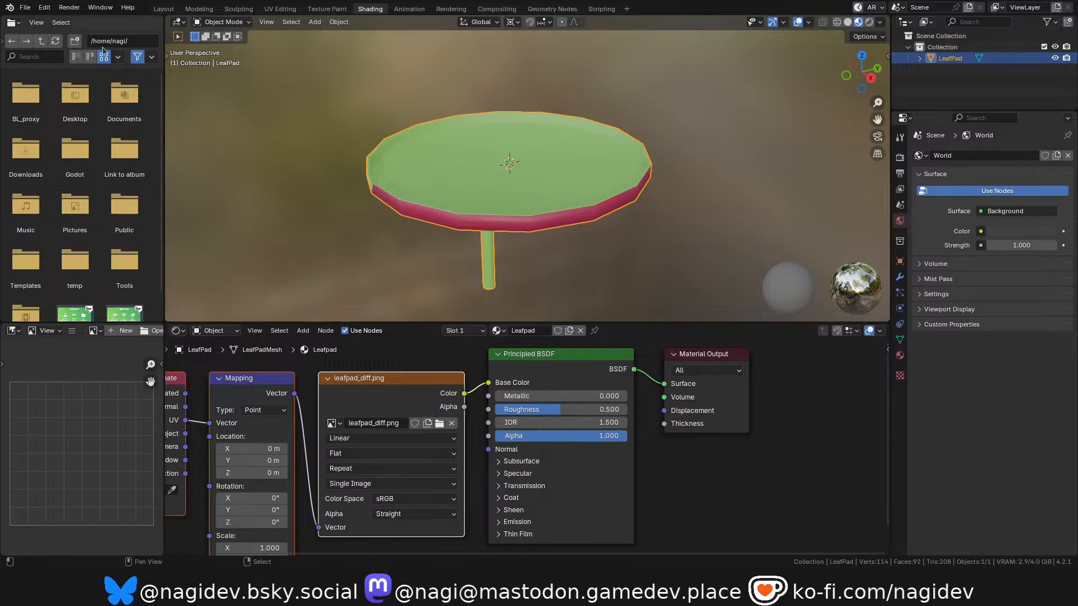
Undo the image assignment and the texture node setup, and redo both.
left_click(45, 8)
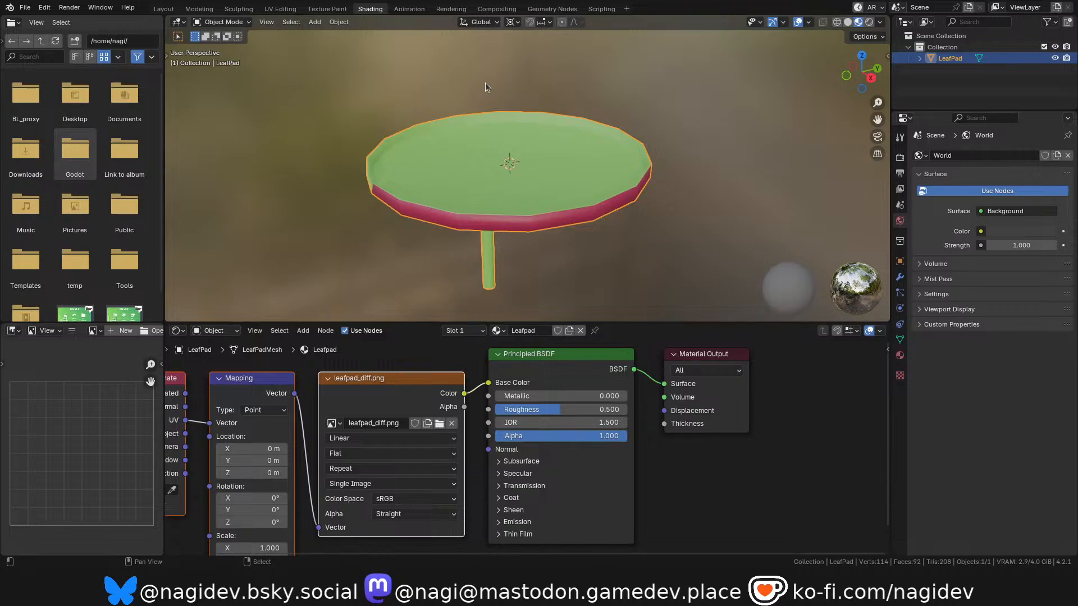
left_click(44, 8)
left_click(56, 22)
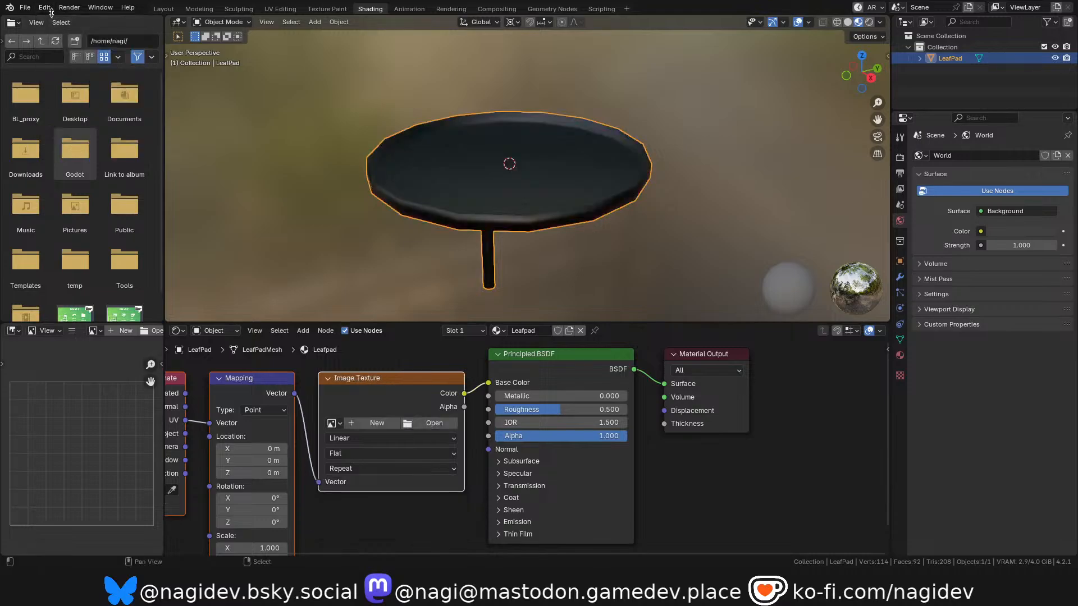
key("ctrl+z")
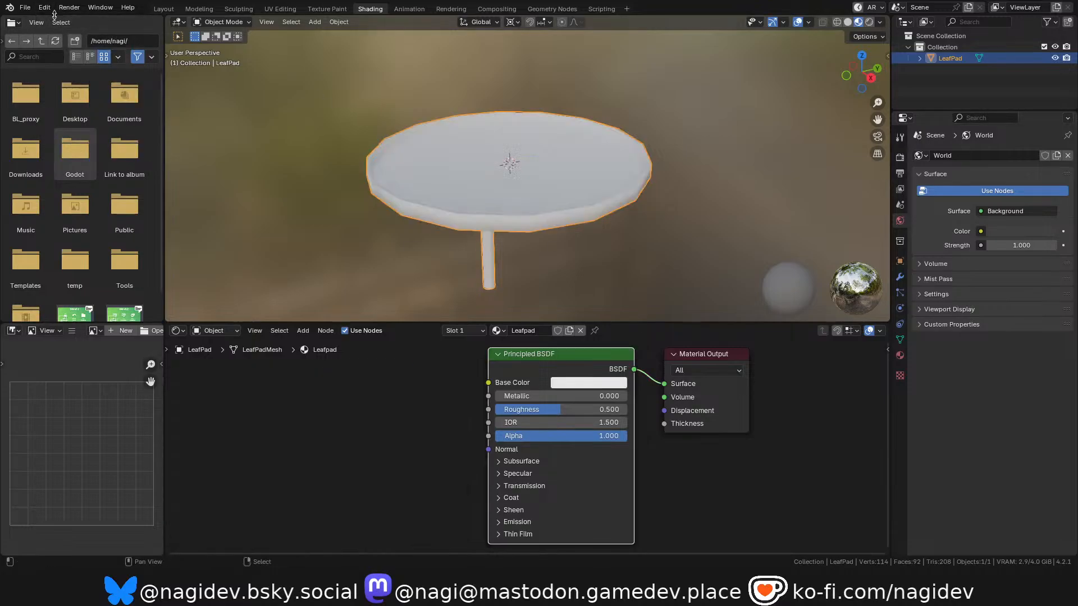
key("ctrl+shift+z")
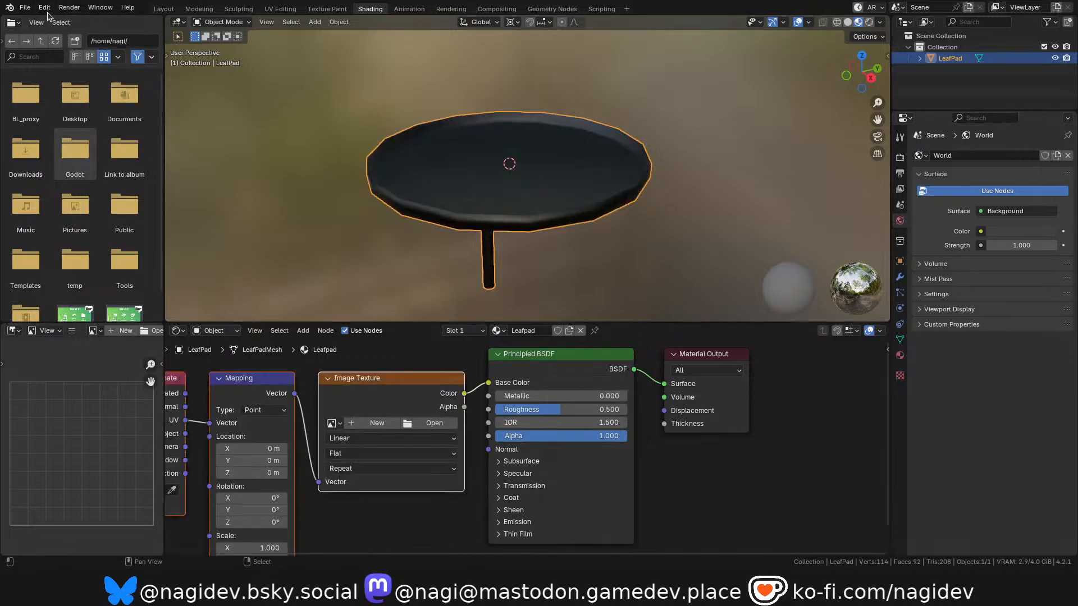
key("ctrl+shift+z")
Open the program preferences.
left_click(45, 8)
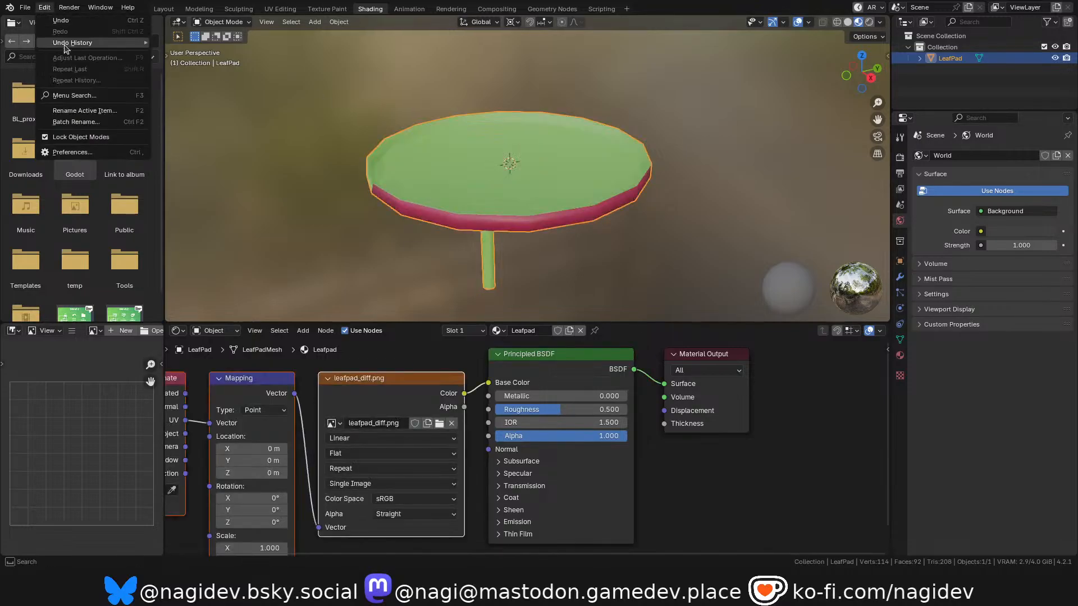
left_click(89, 152)
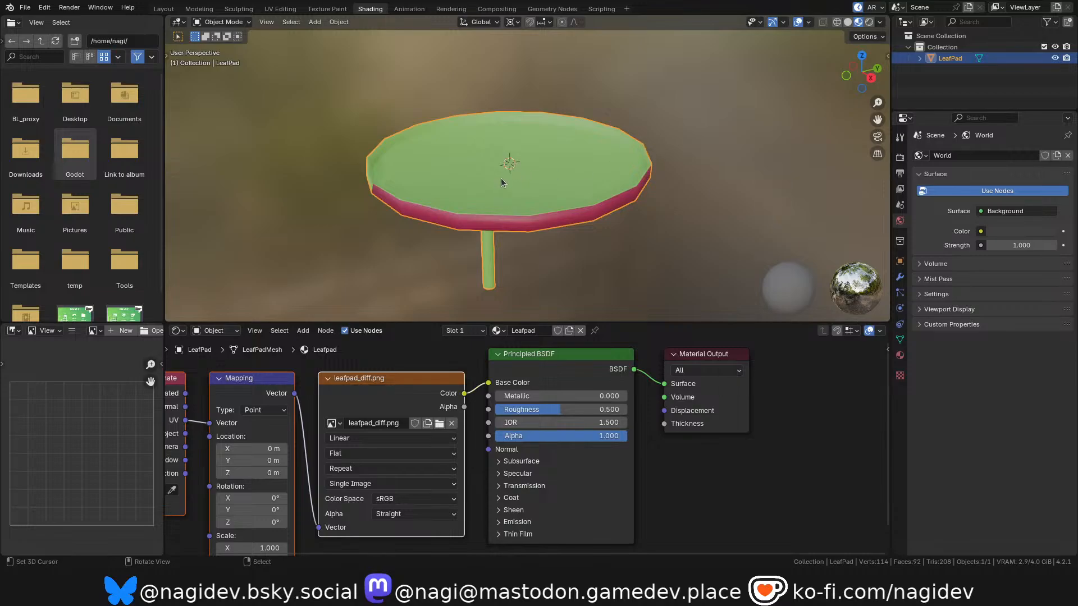
Switch to Krita, paint a broad diagonal e36956 coral stroke on the upperside layer inside the lower-right UV circle, and export all layers.
key("alt+Tab")
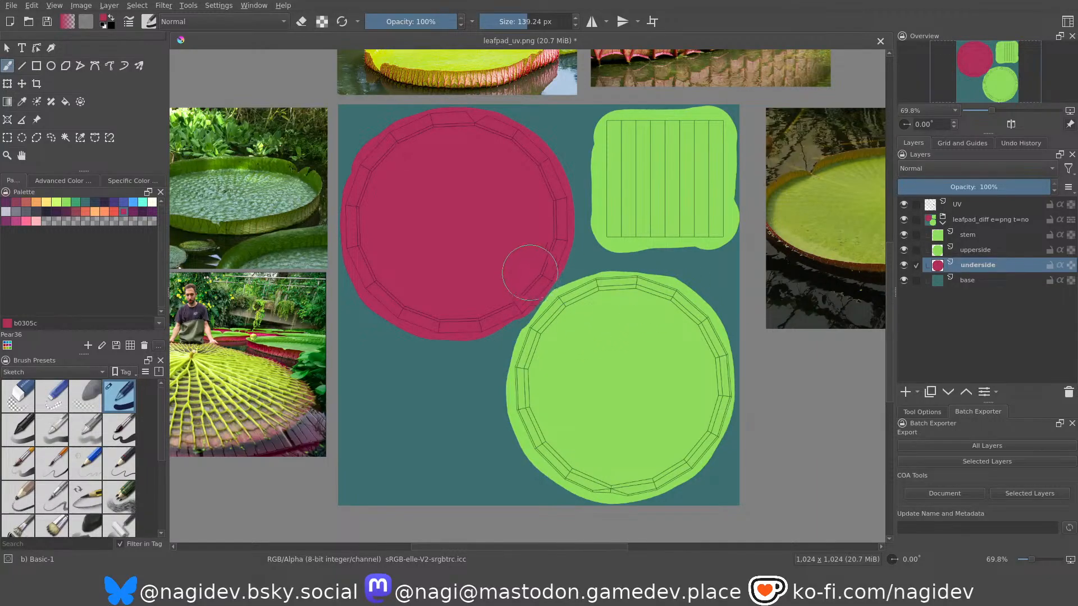
left_click(97, 211)
left_click(56, 202)
left_click(79, 212)
left_click(966, 250)
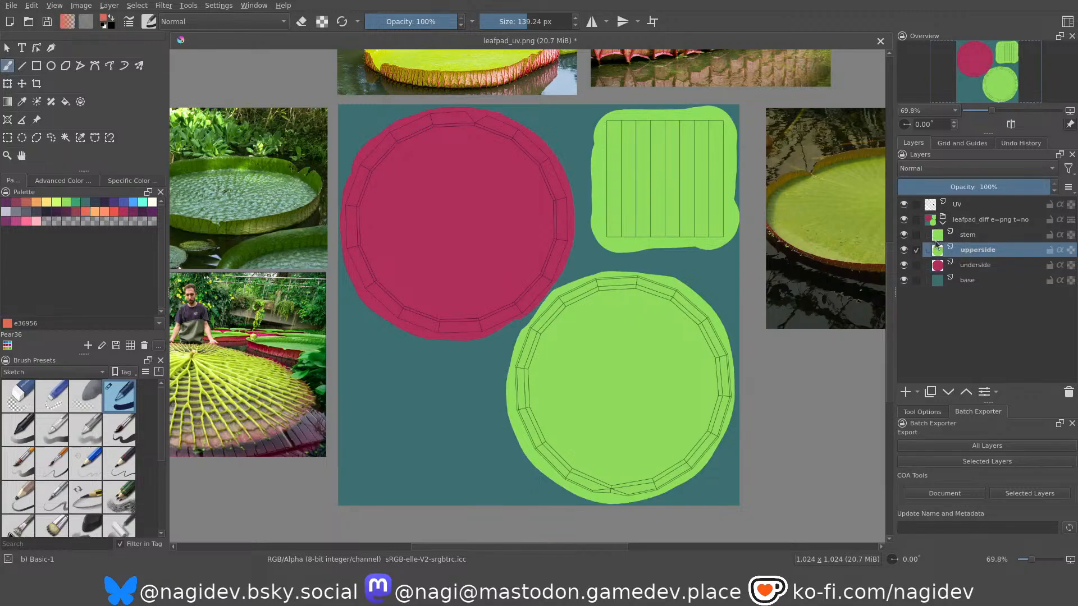
mouse_move(583, 332)
left_mouse_down()
mouse_move(618, 388)
mouse_move(594, 397)
left_mouse_up()
key("ctrl+z")
mouse_move(612, 333)
left_mouse_down()
mouse_move(634, 416)
mouse_move(601, 421)
mouse_move(662, 398)
left_mouse_up()
key("ctrl+z")
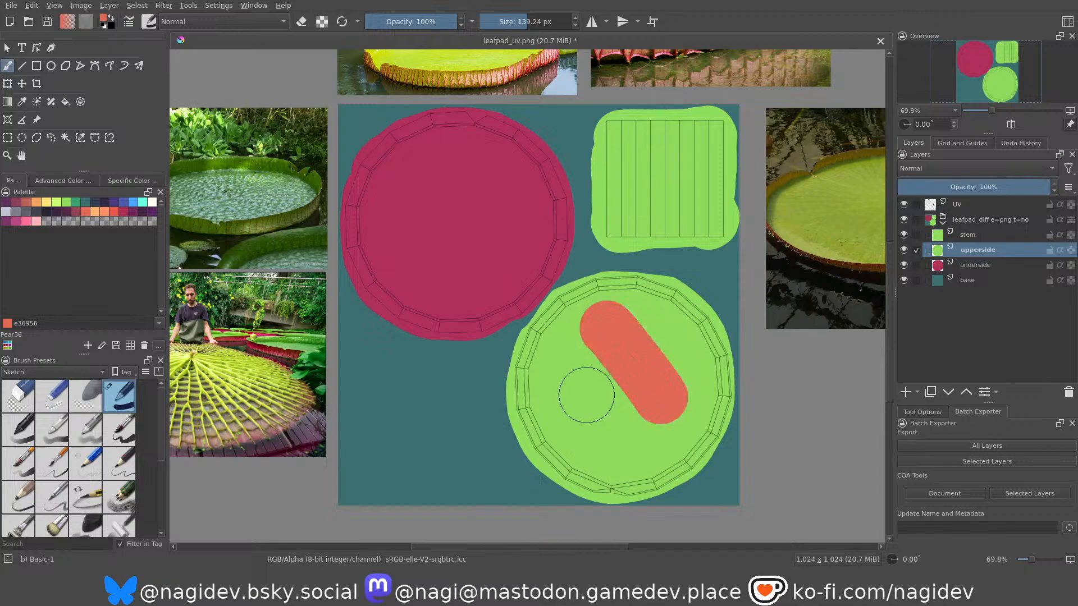
left_click(953, 446)
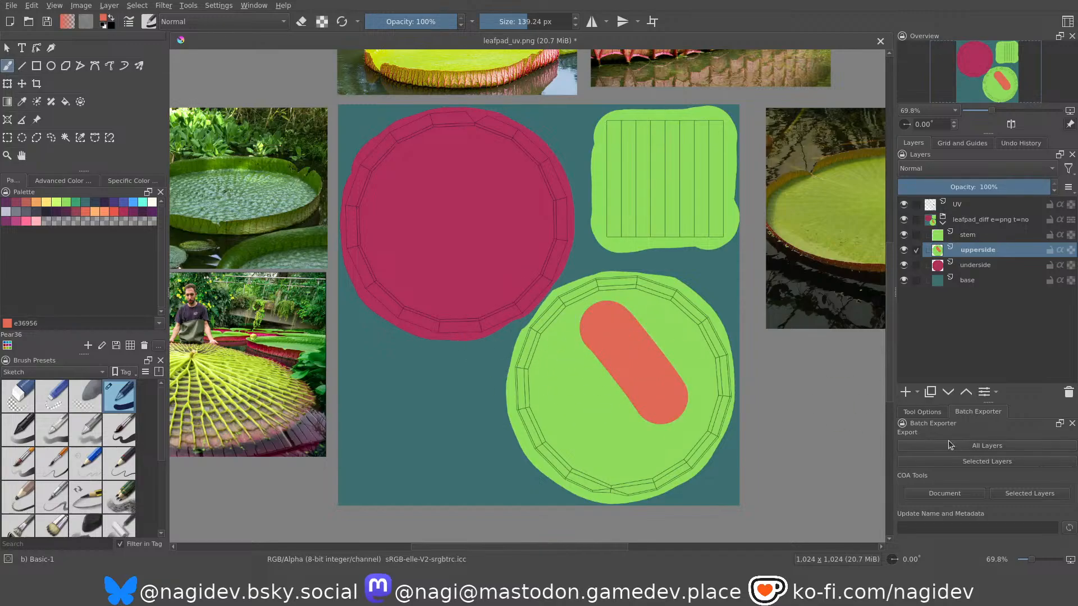
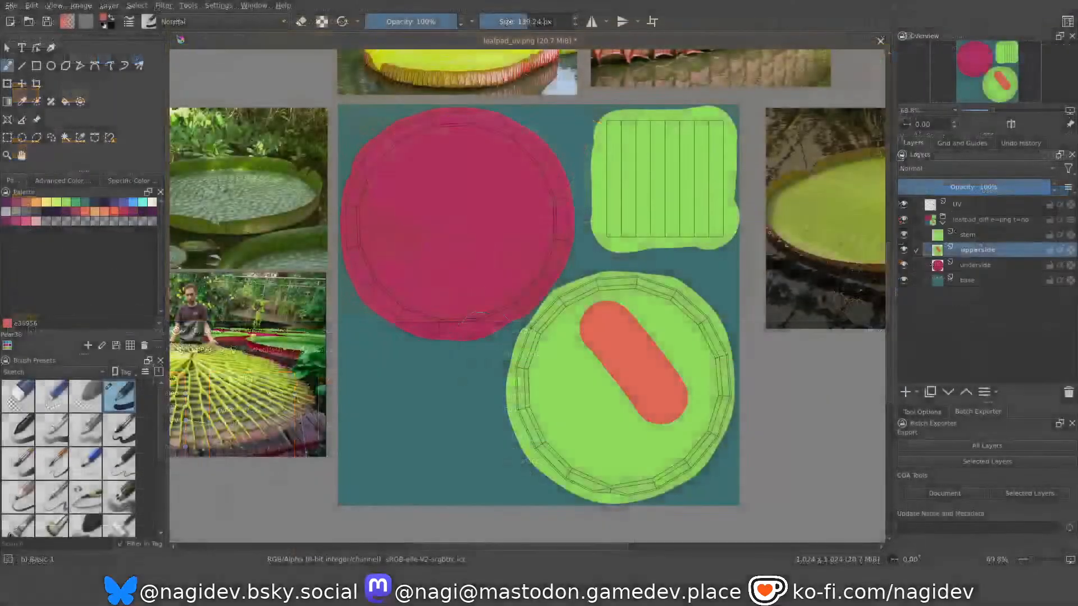
Undo the coral test stroke on the upperside layer.
key("ctrl+z")
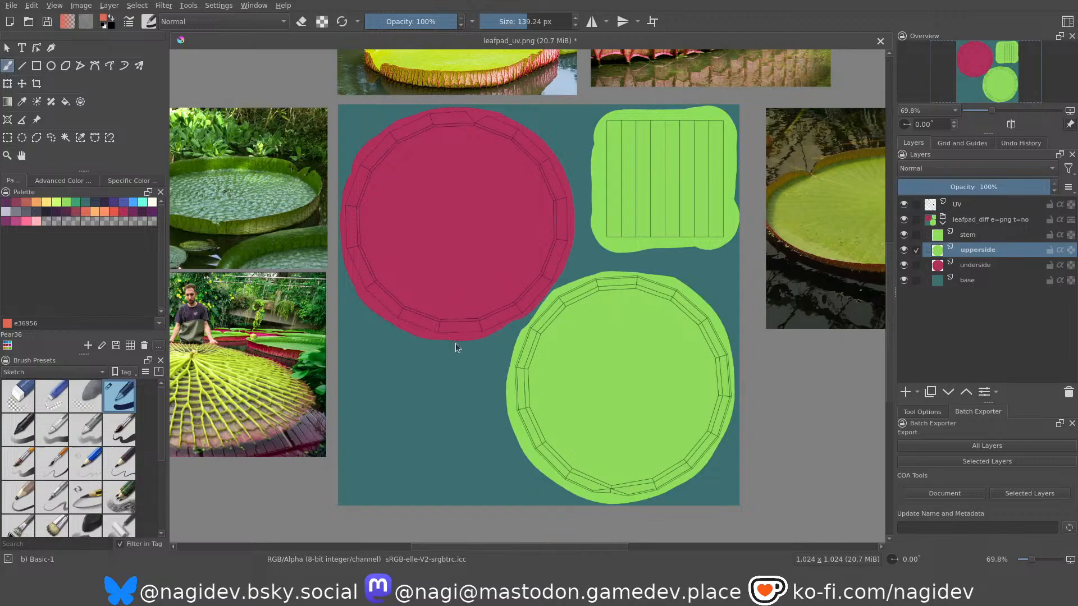
mouse_move(558, 276)
middle_mouse_down()
mouse_move(539, 282)
mouse_move(537, 301)
mouse_move(492, 268)
middle_mouse_up()
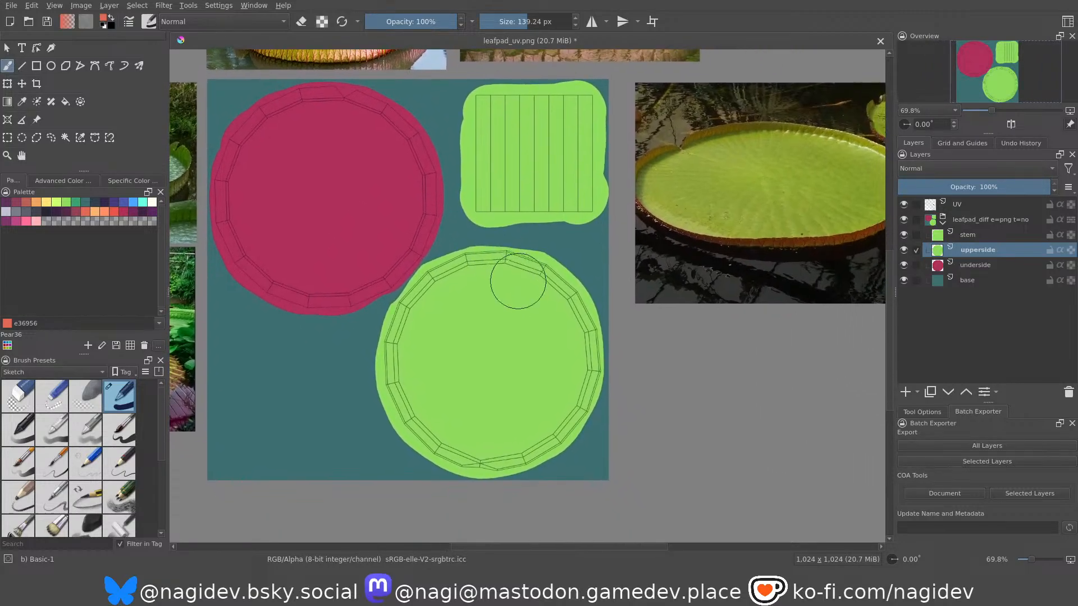
middle_click_drag(522, 303, 514, 263)
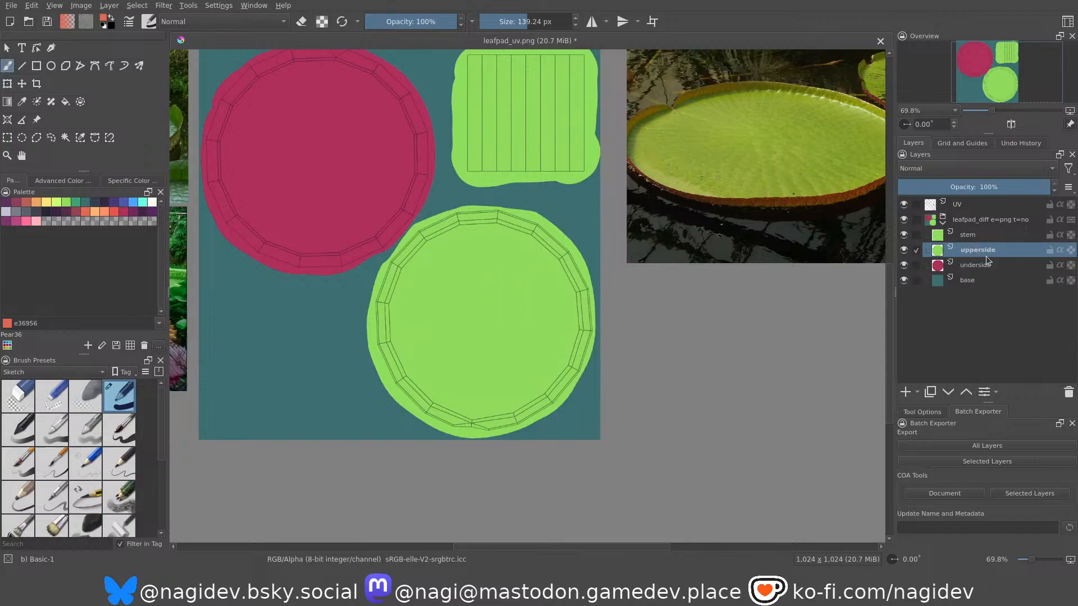
Add a paint layer directly above the upperside layer and name it veinsupper.
left_click(905, 392)
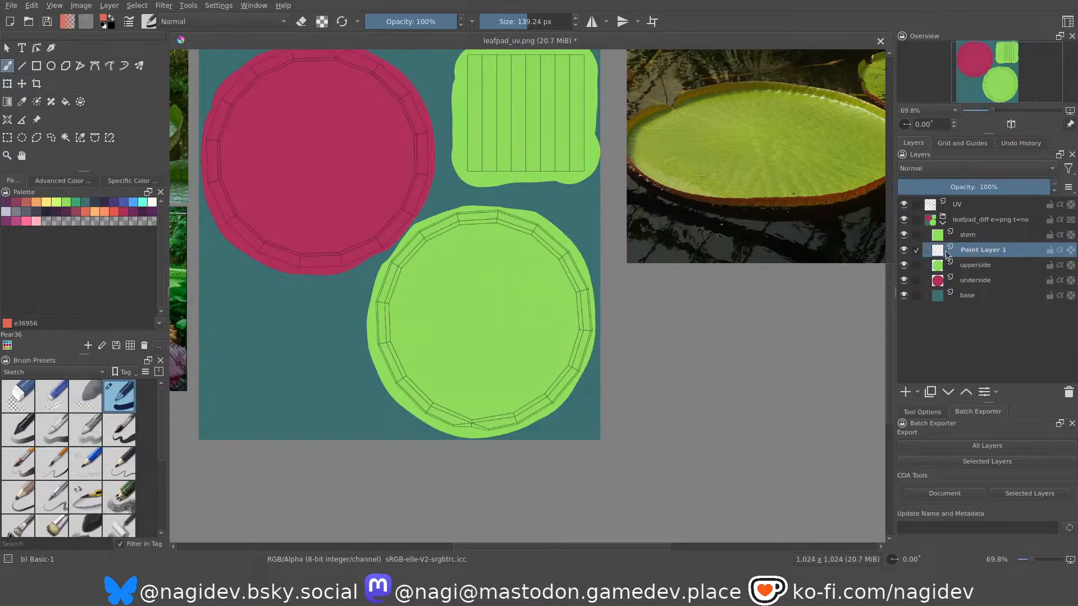
double_click(969, 250)
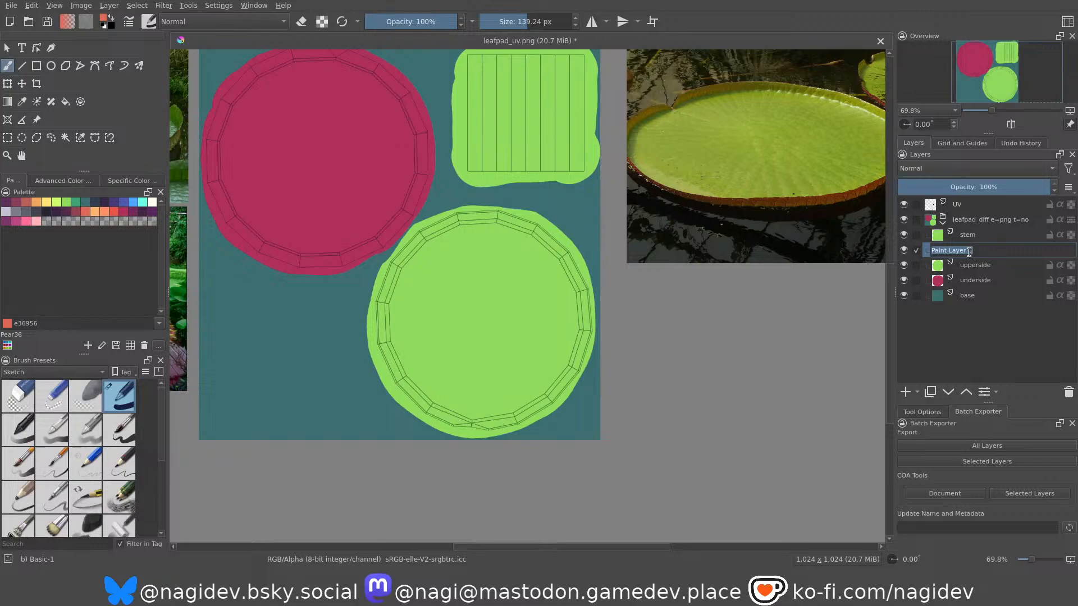
type("veinsupper")
key("Return")
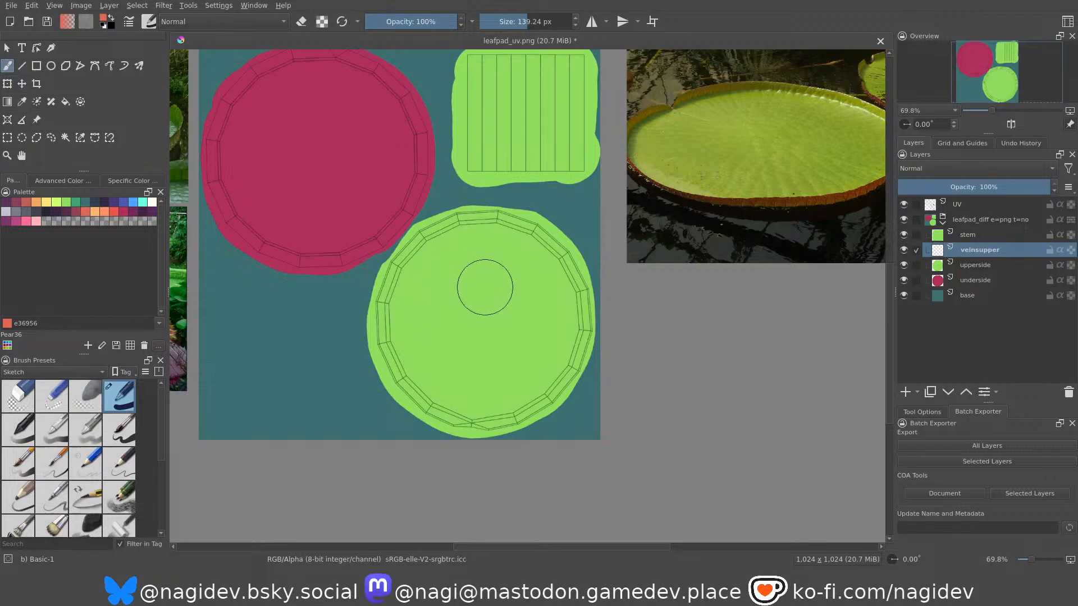
Choose the Pencil-2 brush preset, discard its test stroke, and set the paint colour to green 3ca370.
scroll(481, 264, "up", 4, "ctrl")
middle_click_drag(469, 275, 462, 291)
left_click(25, 503)
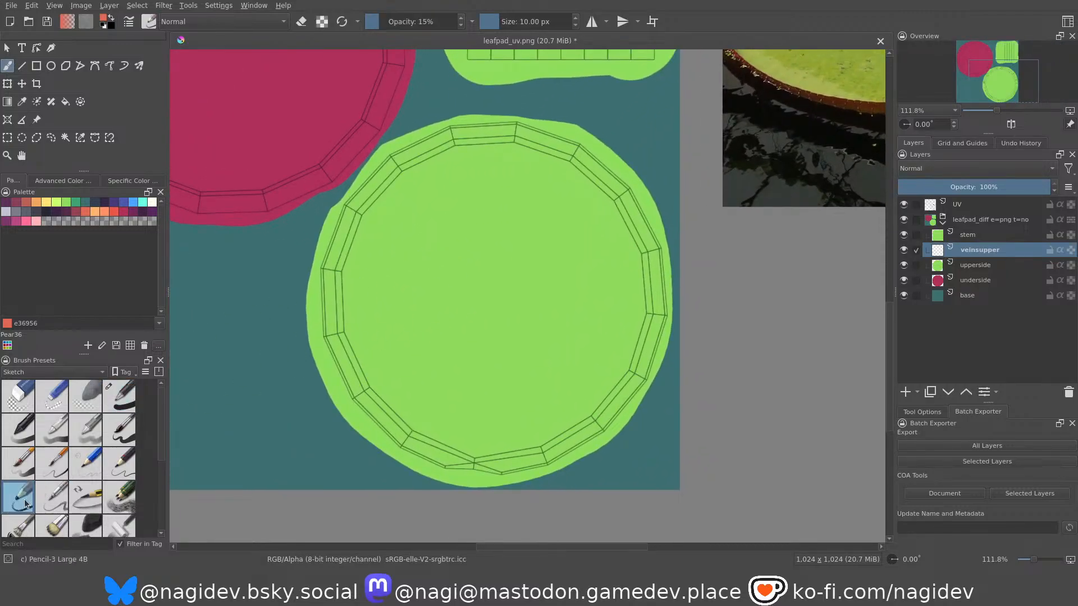
left_click(124, 469)
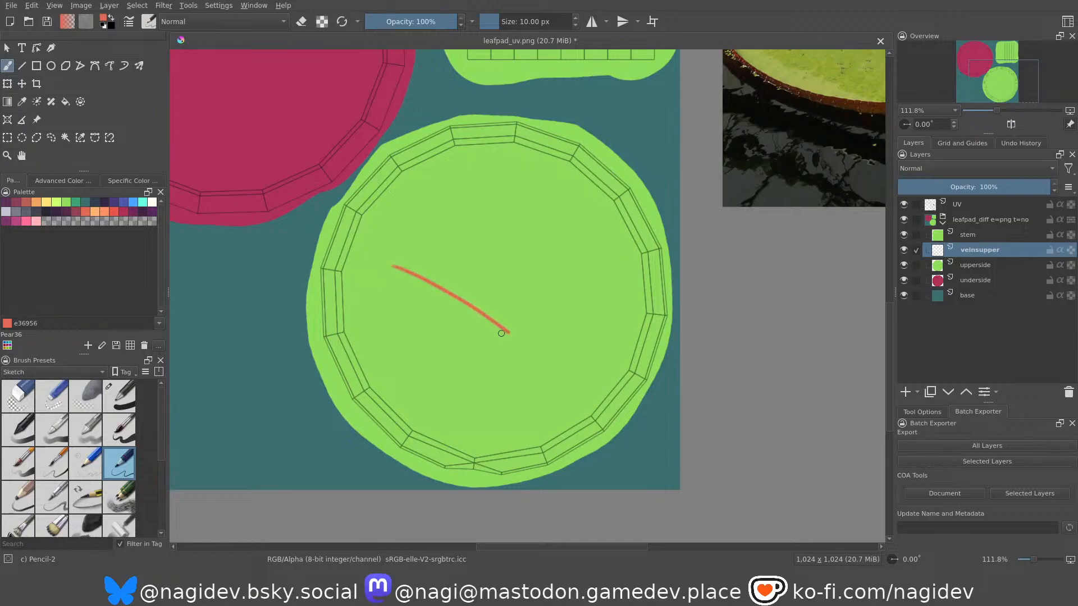
key("ctrl+z")
left_click(76, 202)
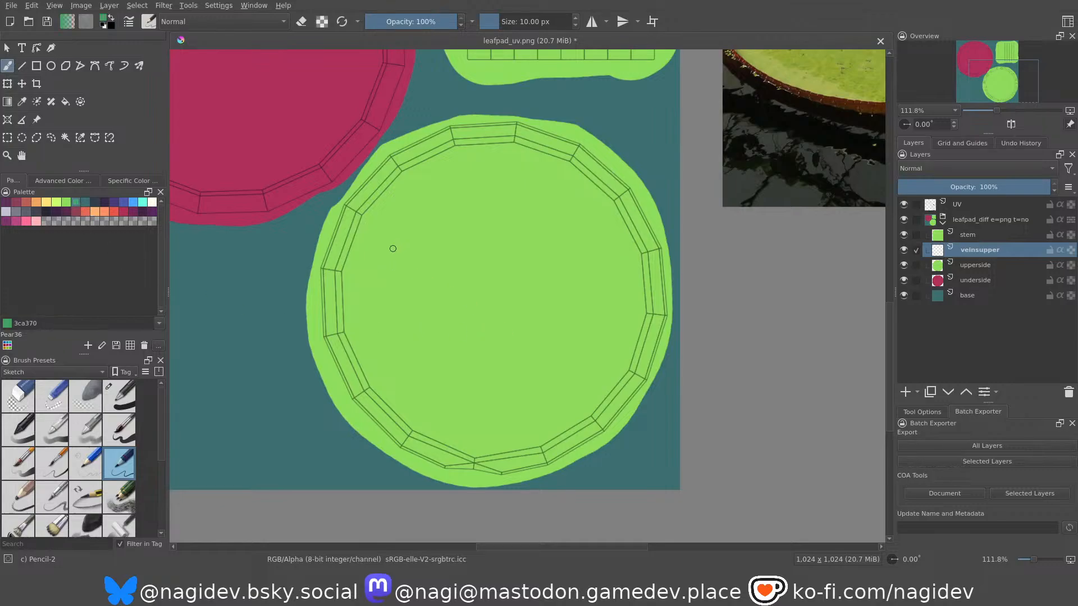
Try a green vein stroke across the lily pad's upperside circle.
mouse_move(434, 321)
middle_mouse_down()
mouse_move(417, 388)
mouse_move(335, 335)
mouse_move(416, 393)
mouse_move(429, 344)
mouse_move(422, 394)
middle_mouse_up()
middle_click_drag(437, 270, 436, 331, "ctrl")
middle_click_drag(346, 243, 566, 372)
middle_click_drag(484, 289, 445, 376, "ctrl")
Examine the vein and rim patterns in the lily pad reference photos around the texture.
middle_click_drag(655, 248, 445, 298)
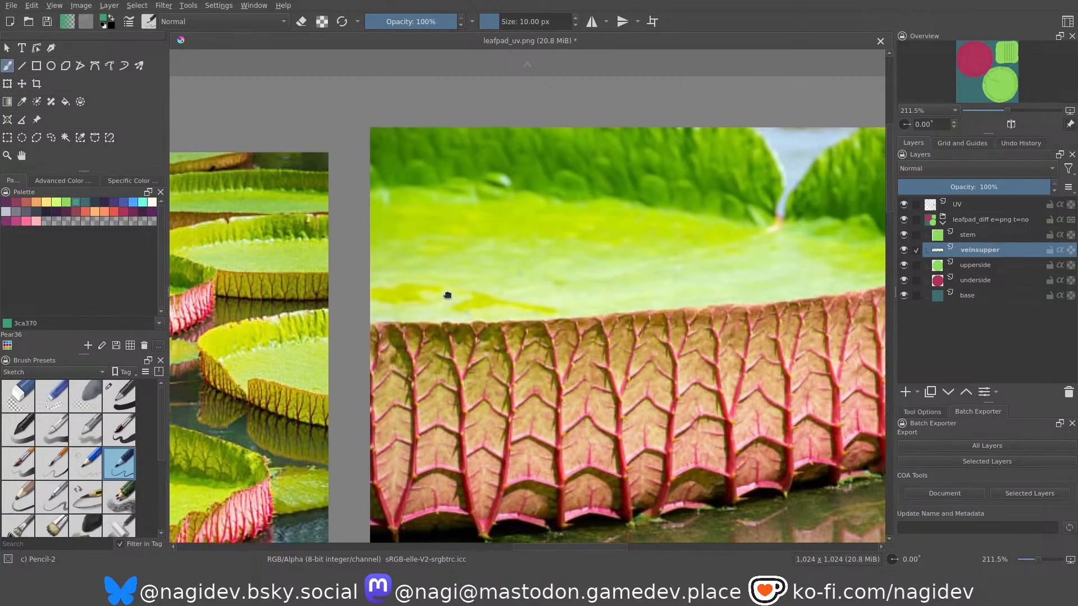
middle_click_drag(475, 265, 782, 203)
middle_click_drag(234, 432, 614, 119)
middle_click_drag(445, 378, 651, 173)
middle_click_drag(471, 312, 434, 90)
middle_click_drag(698, 180, 457, 404)
middle_click_drag(593, 249, 624, 367)
middle_click_drag(601, 413, 596, 386)
middle_click_drag(601, 367, 528, 197)
middle_click_drag(554, 311, 547, 207)
middle_click_drag(558, 332, 554, 298)
middle_click_drag(553, 330, 534, 285, "ctrl")
Try three green vein strokes running from the upperside circle's rim toward its centre.
key("ctrl+z")
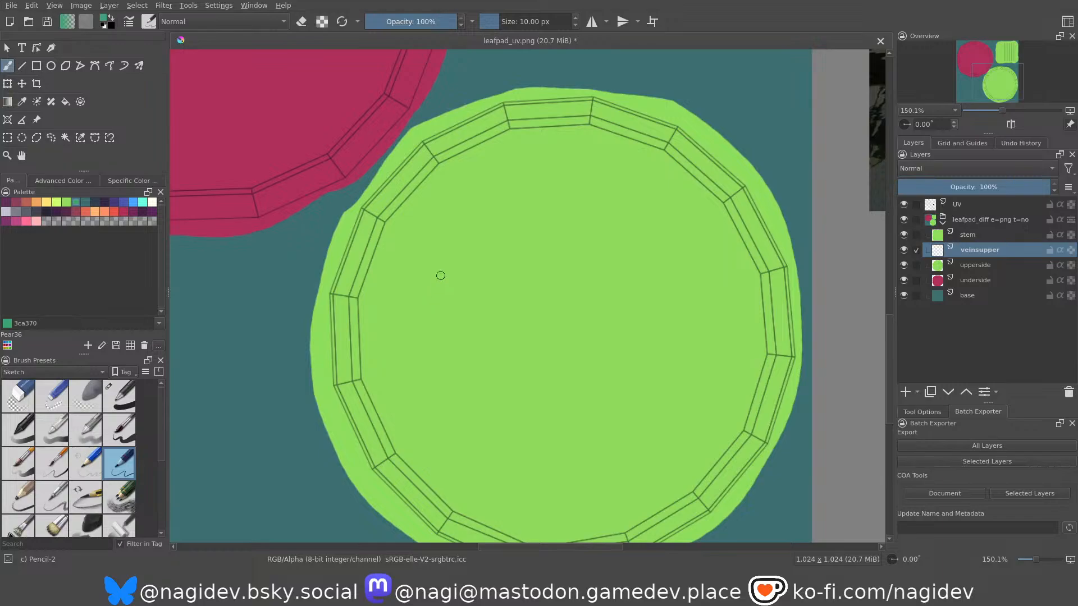
left_click_drag(398, 229, 547, 300)
left_click_drag(376, 298, 525, 293)
left_click_drag(388, 372, 535, 313)
key("ctrl+z")
key("ctrl+z")
key("ctrl+z")
Try a centre mark on the upperside circle and a near-vertical vein line through it.
middle_click_drag(496, 337, 466, 298)
scroll(533, 280, "down", 2)
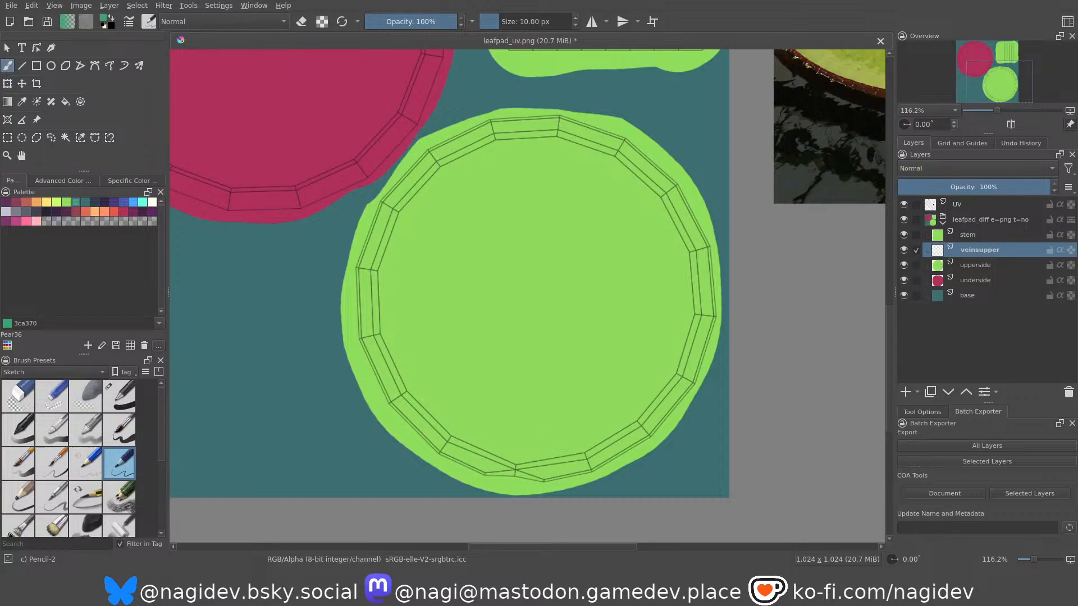
scroll(544, 290, "down", 5)
scroll(539, 286, "up", 4)
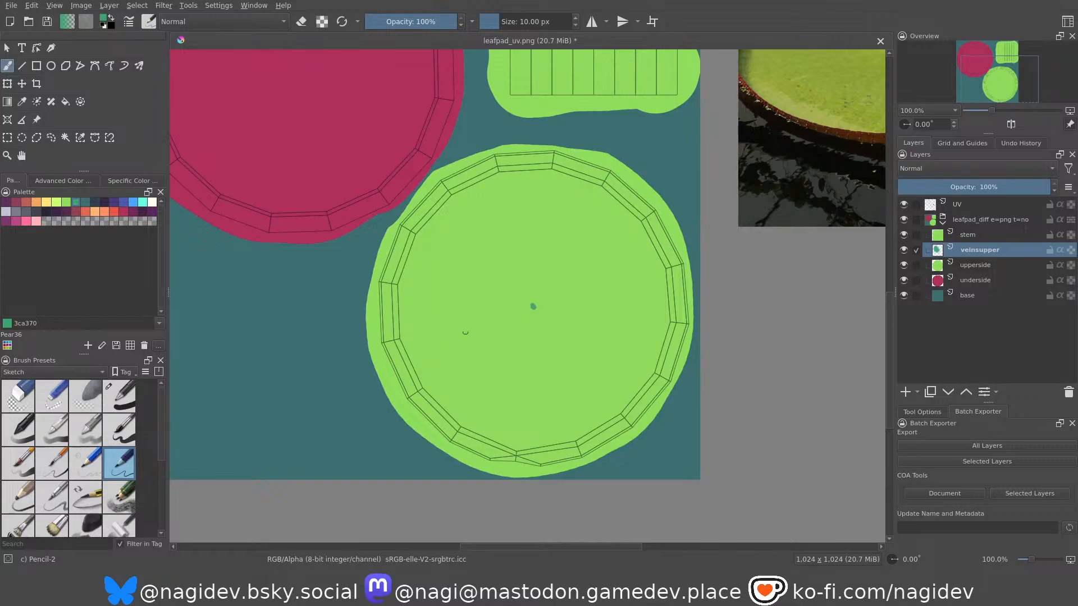
left_click_drag(551, 176, 534, 372)
key("ctrl+z")
left_click_drag(554, 176, 519, 421)
key("ctrl+z")
left_click_drag(549, 176, 516, 439)
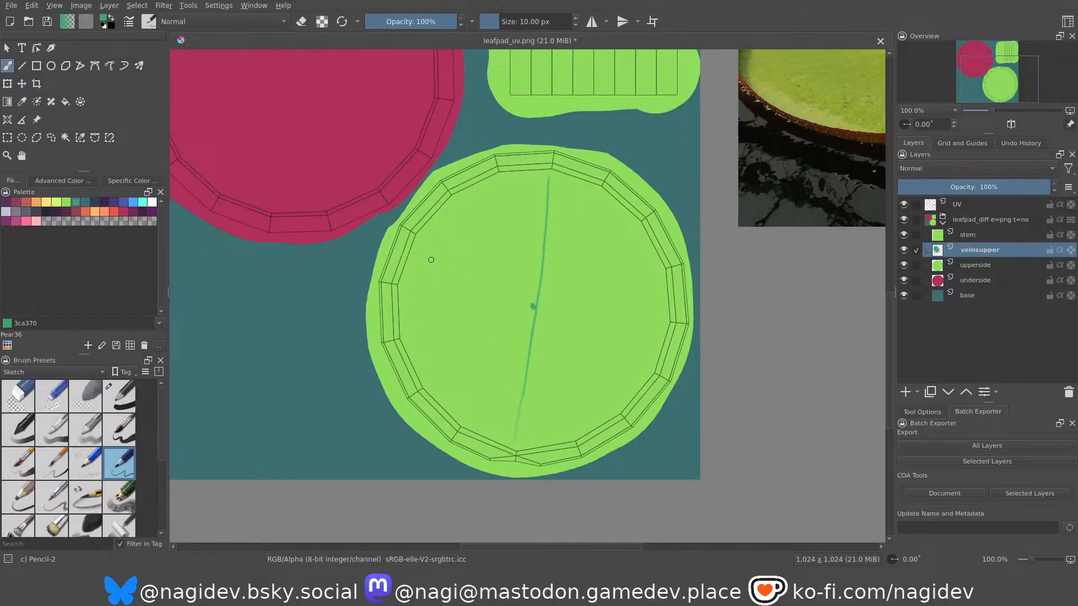
Try a near-horizontal vein line across the centre mark, then undo the hand-drawn guide lines.
left_click_drag(405, 288, 500, 302)
key("ctrl+z")
left_click_drag(419, 290, 536, 299)
key("ctrl+z")
left_click_drag(413, 290, 661, 320)
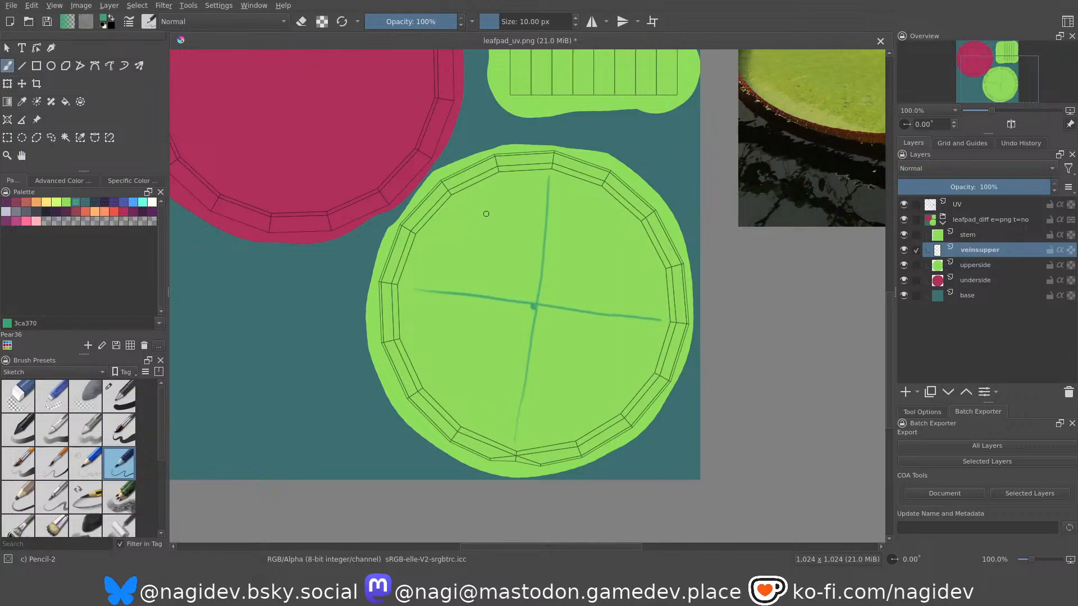
key("ctrl+z")
key("ctrl+z")
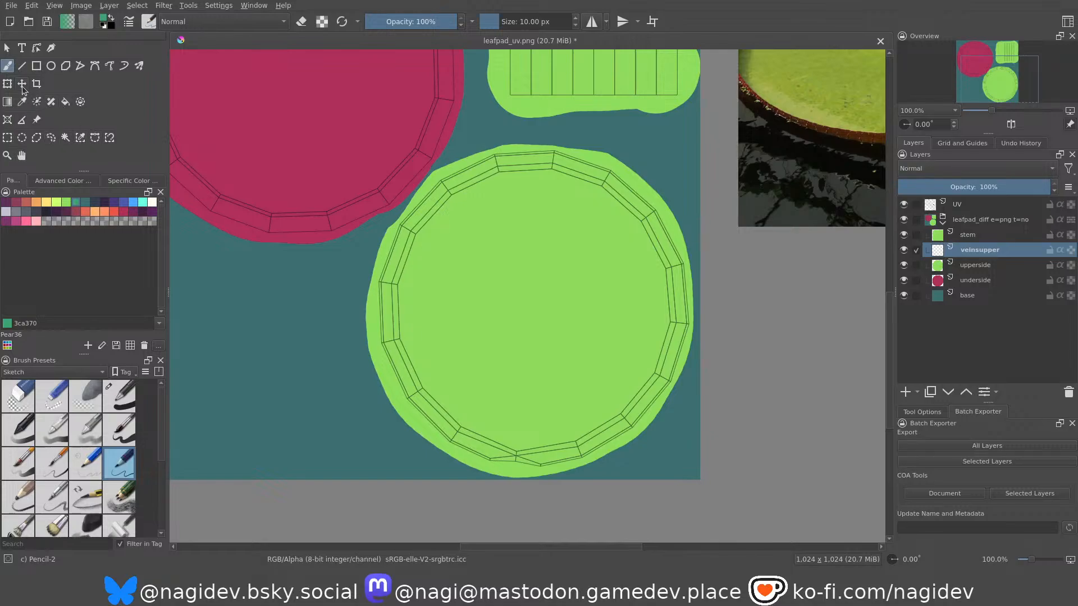
Activate the Multibrush tool and try a stroke on the upperside circle.
left_click(138, 67)
mouse_move(517, 291)
left_mouse_down()
mouse_move(535, 318)
mouse_move(515, 340)
mouse_move(567, 292)
mouse_move(529, 239)
mouse_move(483, 285)
left_mouse_up()
middle_click_drag(481, 219, 475, 247, "ctrl")
middle_click_drag(475, 224, 496, 304)
key("ctrl+z")
mouse_move(531, 377)
middle_mouse_down()
mouse_move(502, 333)
mouse_move(500, 301)
middle_mouse_up()
middle_click_drag(501, 301, 503, 289)
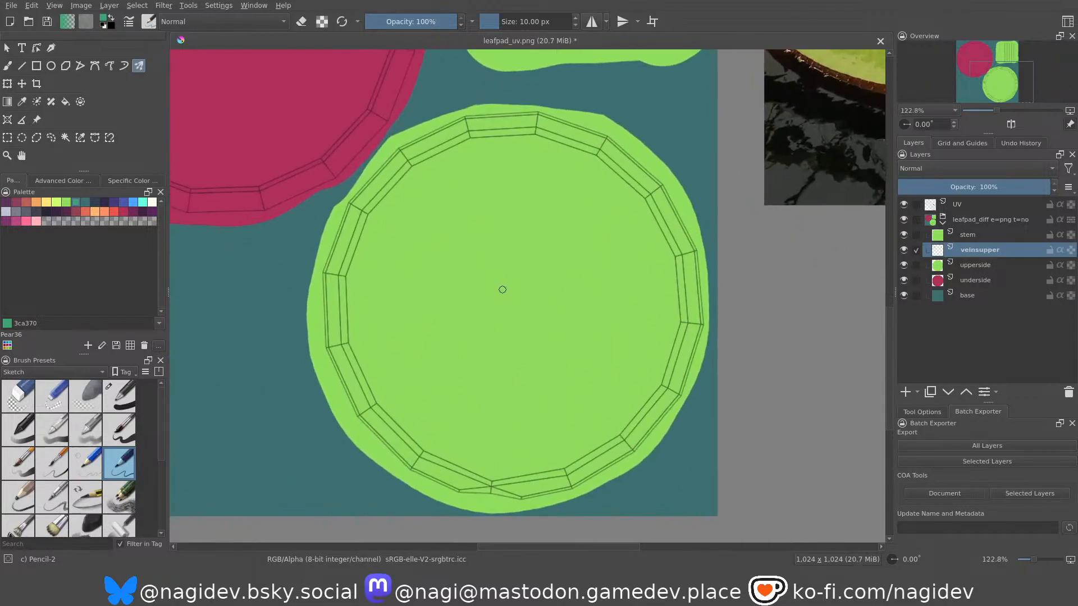
Show the Multibrush symmetry origin and place it at the centre of the upperside circle.
left_click(922, 413)
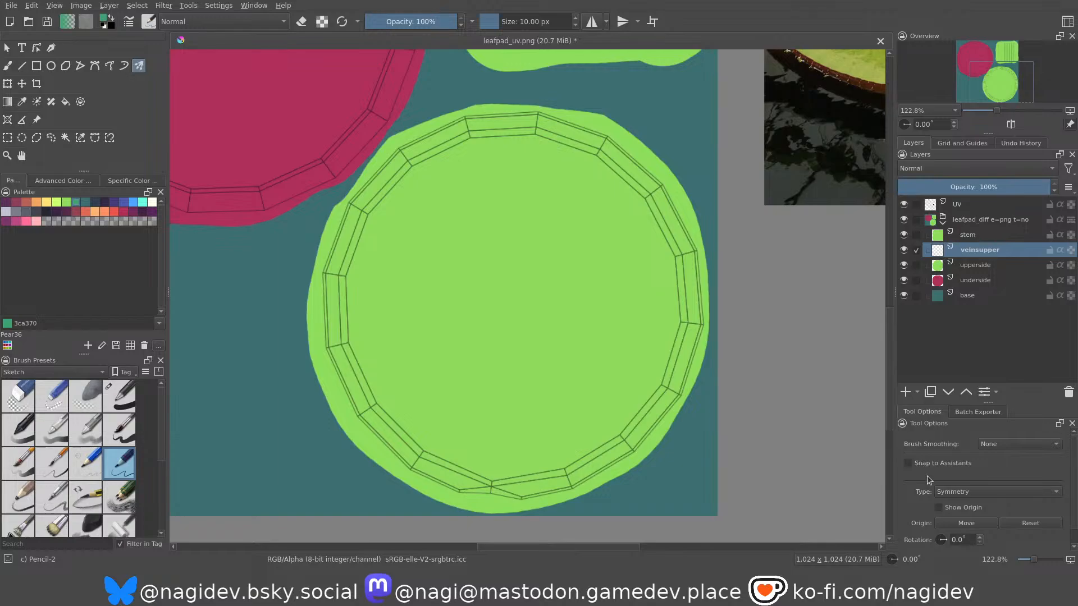
left_click(940, 507)
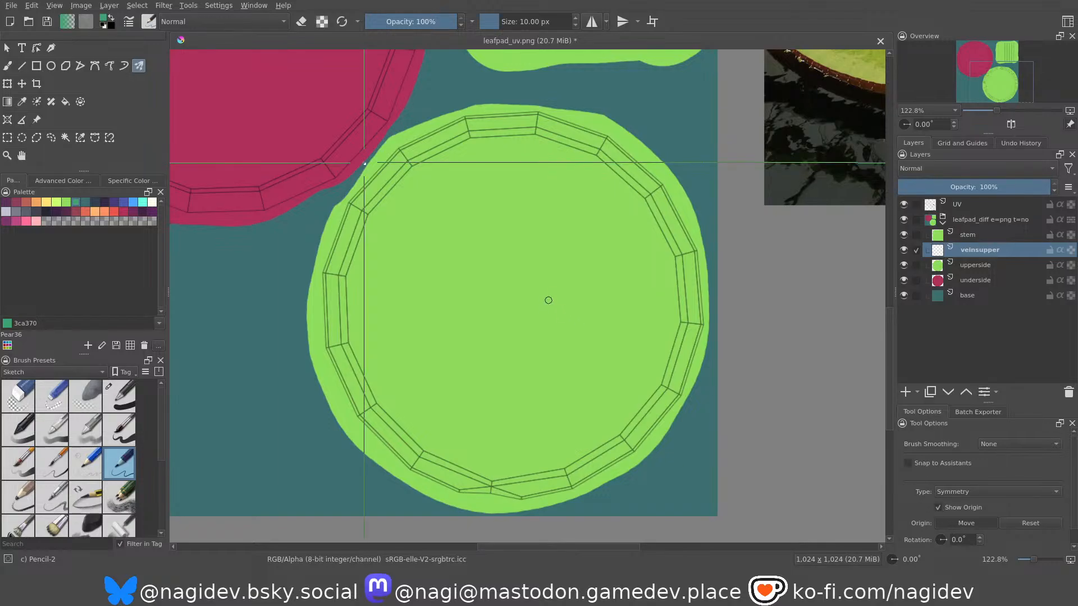
left_click(511, 301)
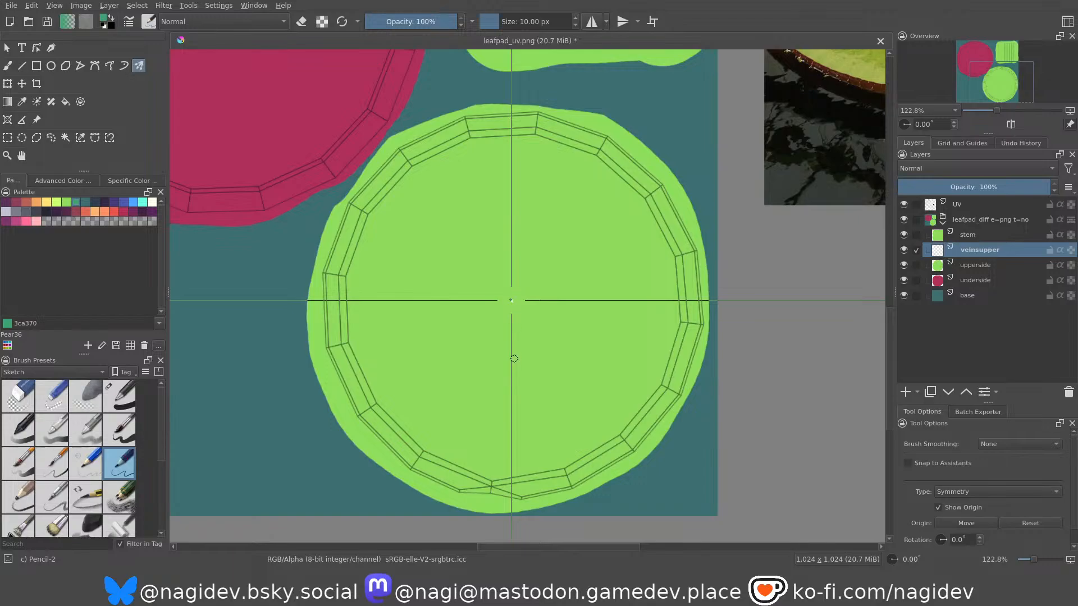
Try a symmetric vein stroke from the origin toward the upperside circle's rim on the veinsupper layer.
left_click_drag(504, 291, 376, 216)
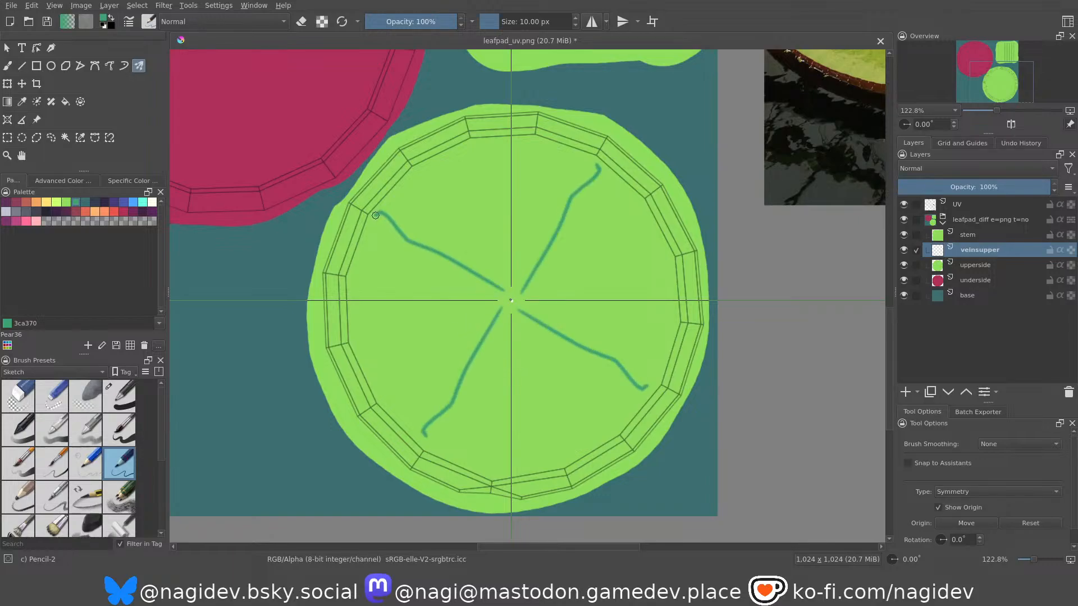
key("ctrl+z")
key("ctrl+z")
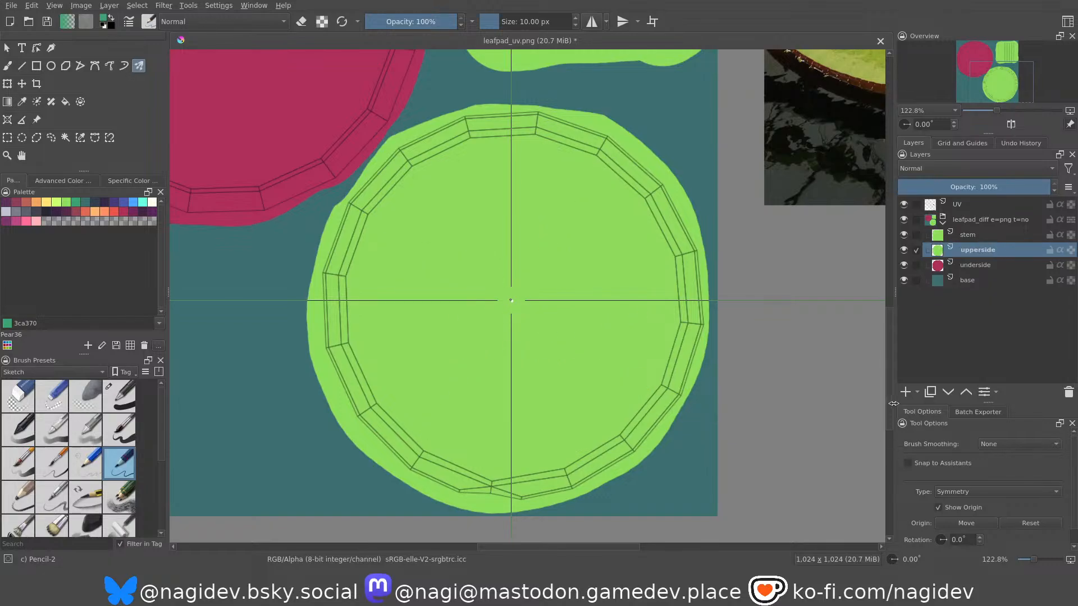
key("ctrl+shift+z")
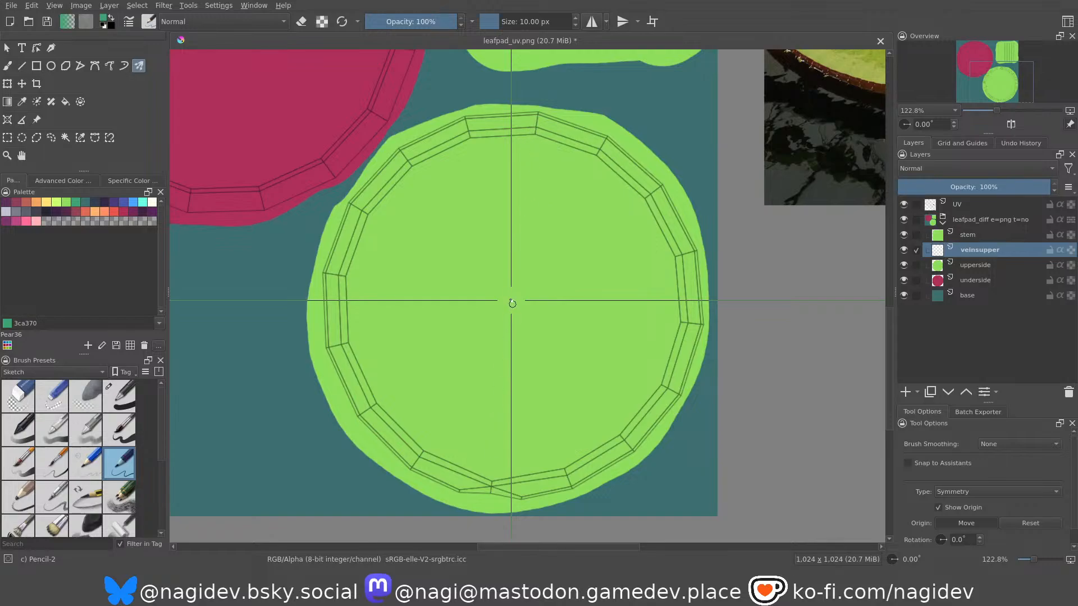
Move the symmetry origin slightly lower and paint thin radial veins between the rim and centre of the upperside circle.
left_click(512, 303)
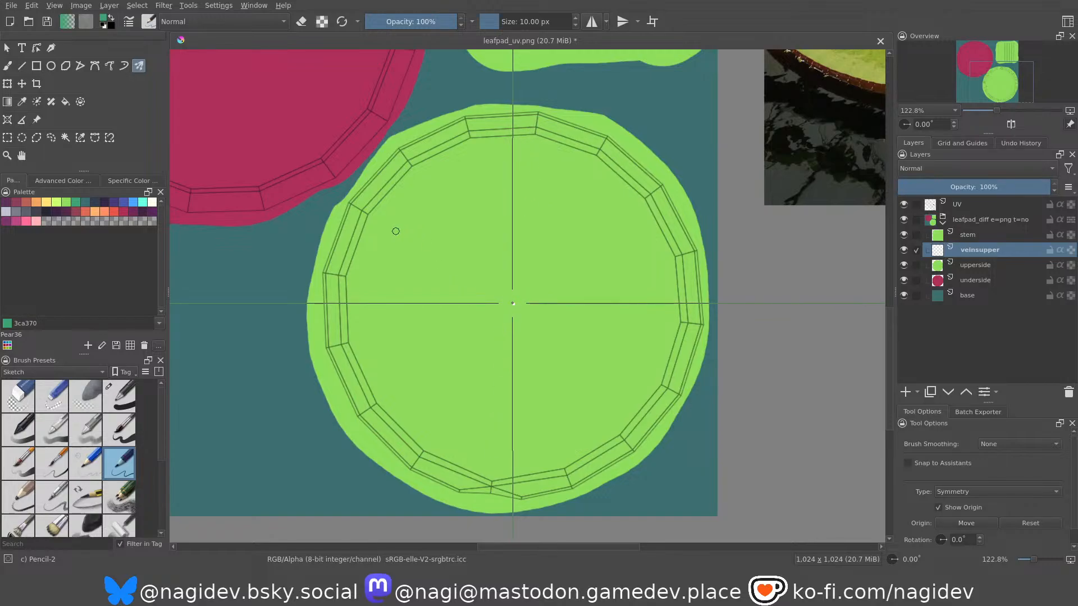
left_click_drag(372, 218, 505, 292)
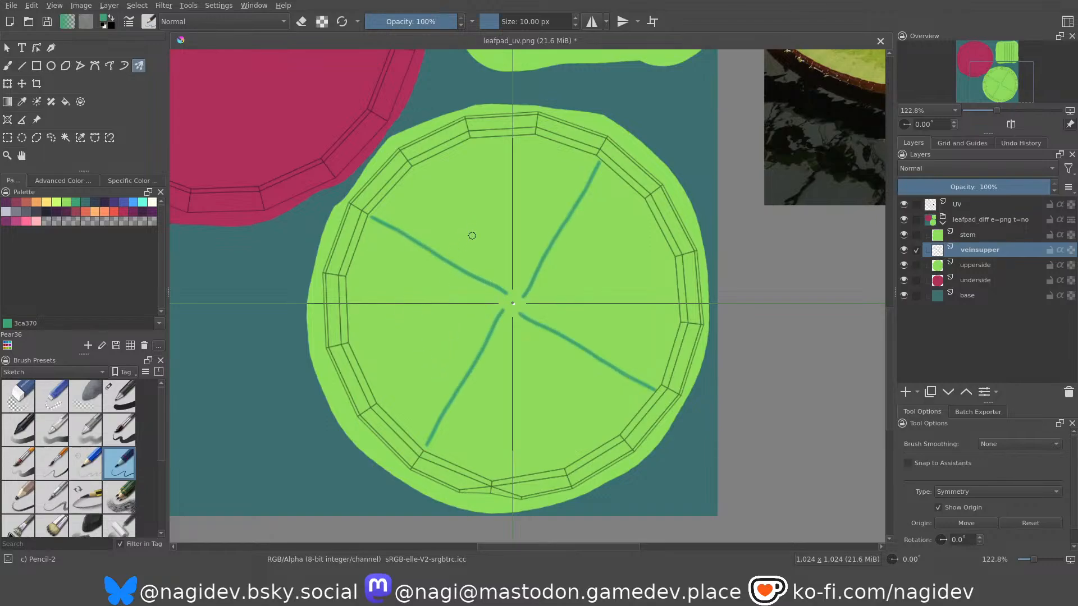
key("ctrl+z")
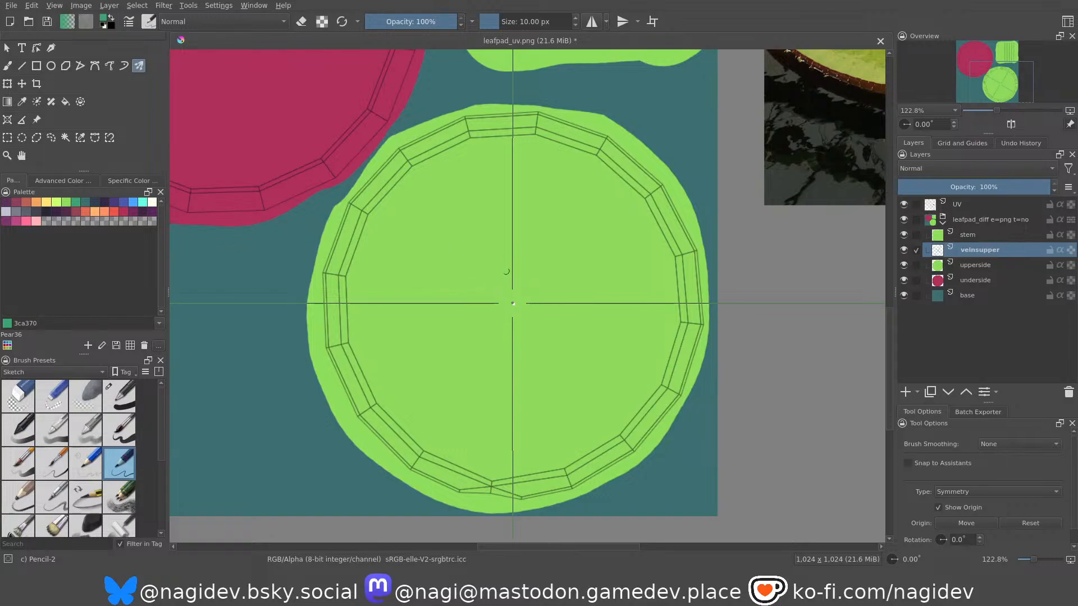
left_click_drag(430, 182, 487, 262)
key("ctrl+z")
mouse_move(472, 265)
middle_mouse_down()
mouse_move(500, 240)
mouse_move(487, 295)
mouse_move(470, 263)
middle_mouse_up()
scroll(469, 265, "up", 2)
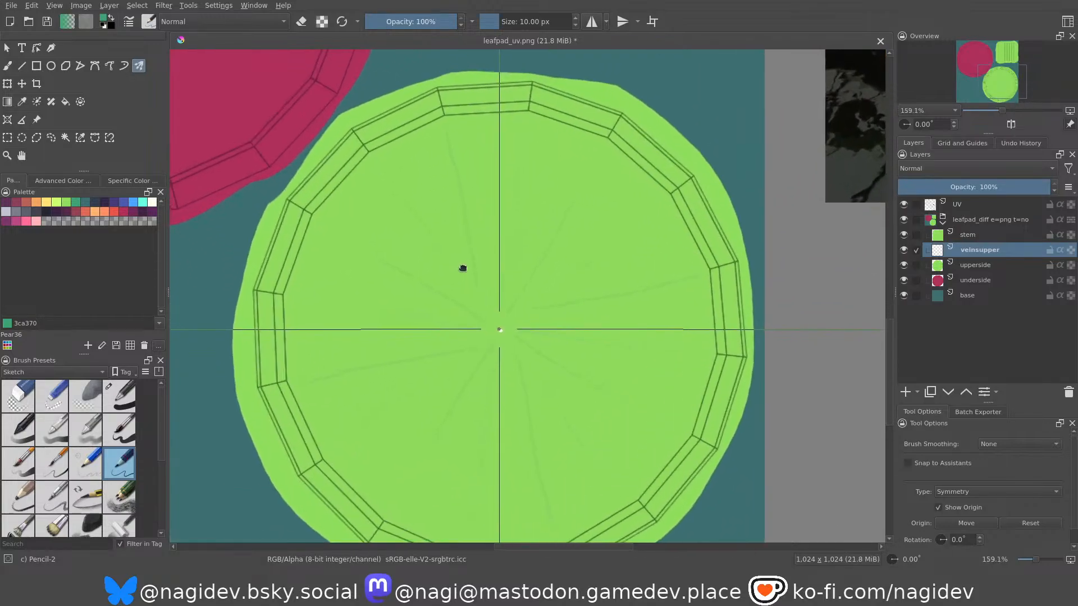
Compare the painted radial veins with the vein structure in the green lily pad reference photo.
middle_click_drag(479, 215, 487, 252, "ctrl")
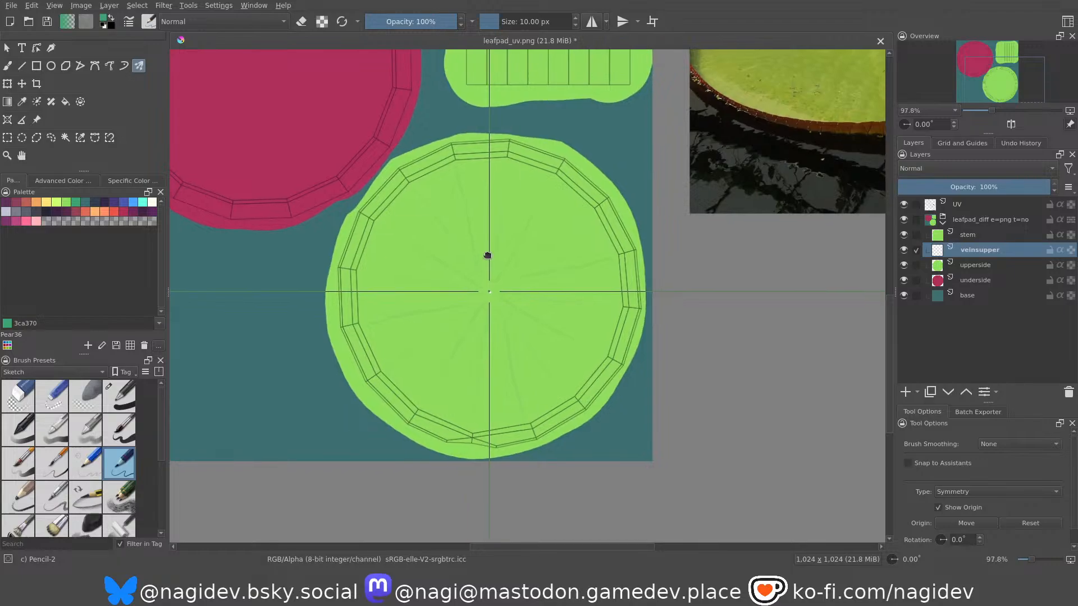
middle_click_drag(556, 155, 341, 330)
mouse_move(646, 252)
middle_mouse_down("ctrl")
mouse_move(612, 166)
mouse_move(605, 223)
middle_mouse_up("ctrl")
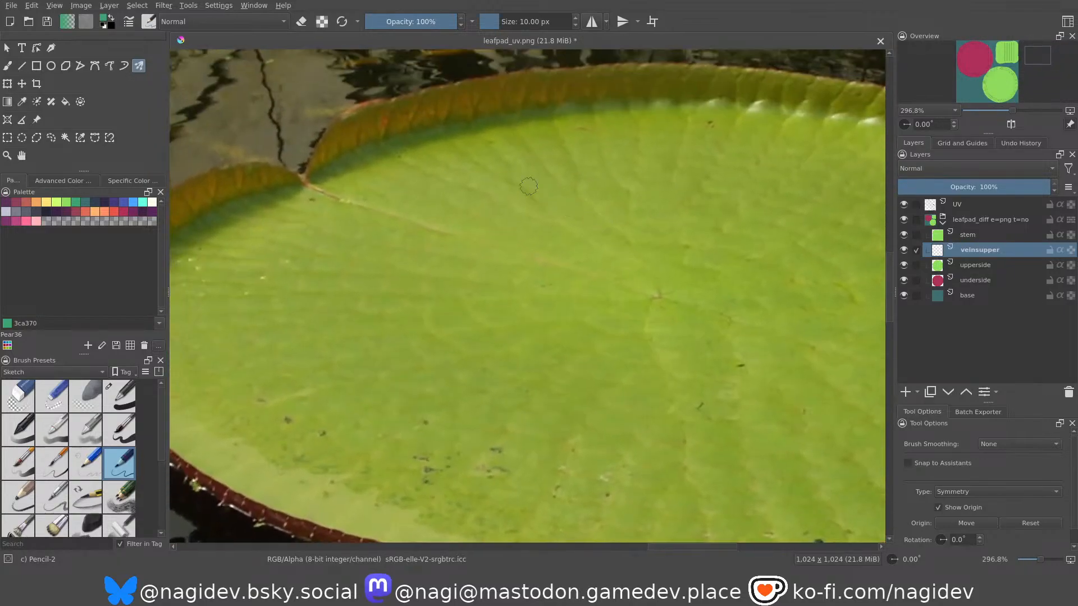
scroll(618, 246, "down", 2)
middle_click_drag(577, 279, 583, 327, "ctrl")
middle_click_drag(455, 380, 685, 212)
middle_click_drag(504, 334, 614, 242)
middle_click_drag(505, 301, 494, 244, "ctrl")
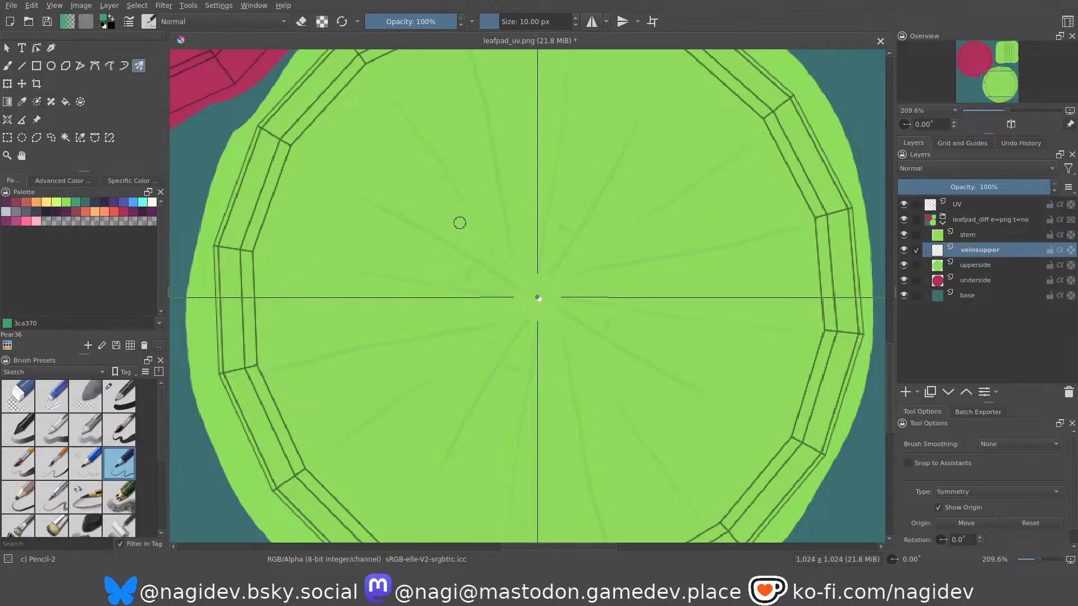
Paint short curved cross-veins between two radial veins with the symmetric brush, redoing strokes that miss.
left_click_drag(434, 189, 415, 213)
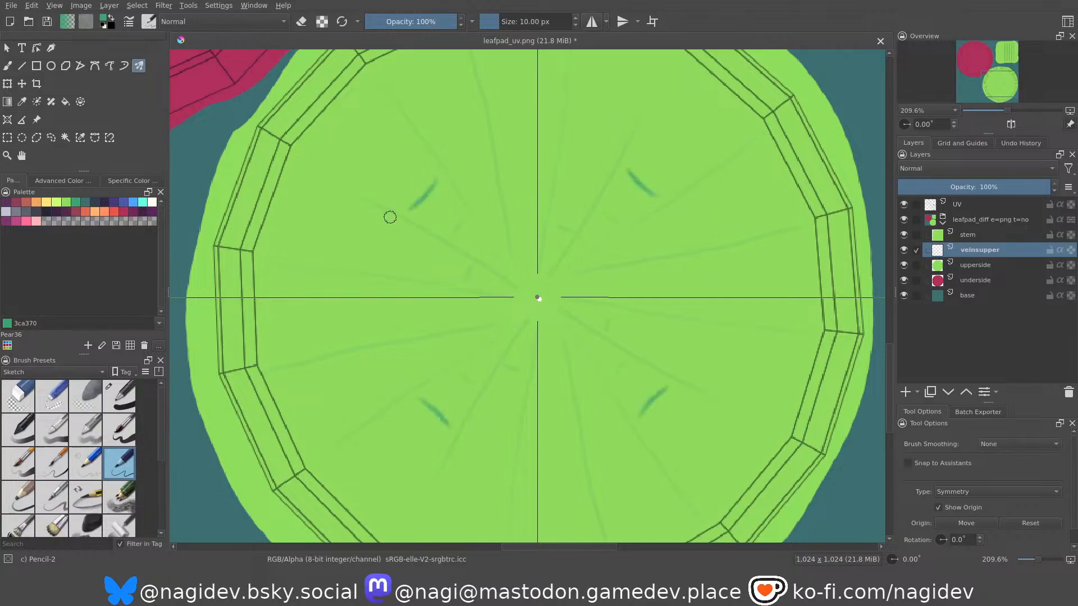
key("ctrl+z")
left_click_drag(438, 178, 416, 207)
key("ctrl+z")
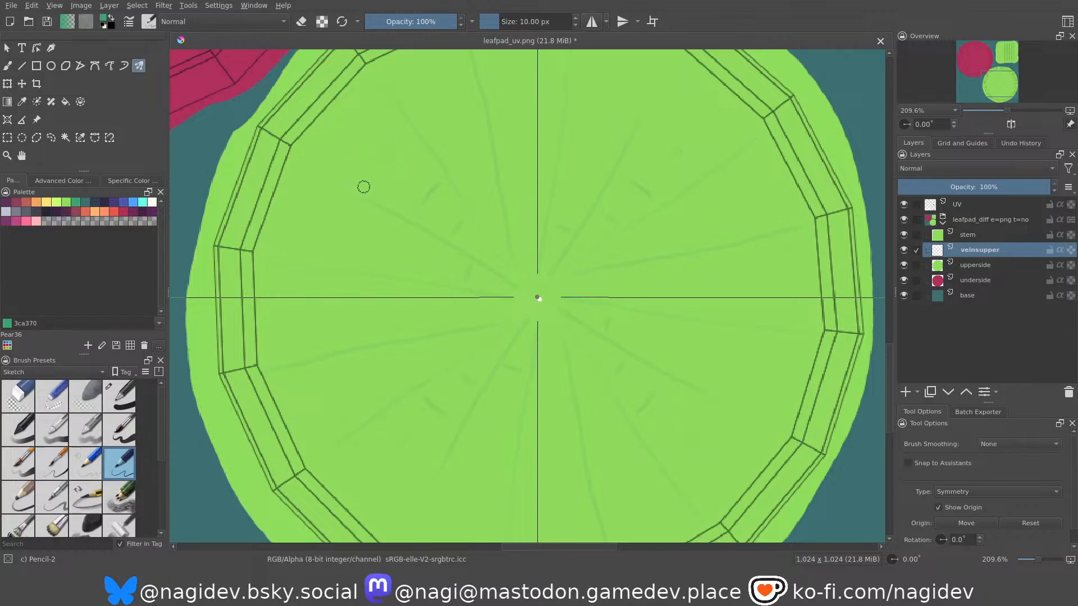
left_click_drag(395, 150, 405, 137)
key("ctrl+z")
mouse_move(370, 181)
left_mouse_down()
mouse_move(389, 176)
mouse_move(341, 148)
left_mouse_up()
key("ctrl+z")
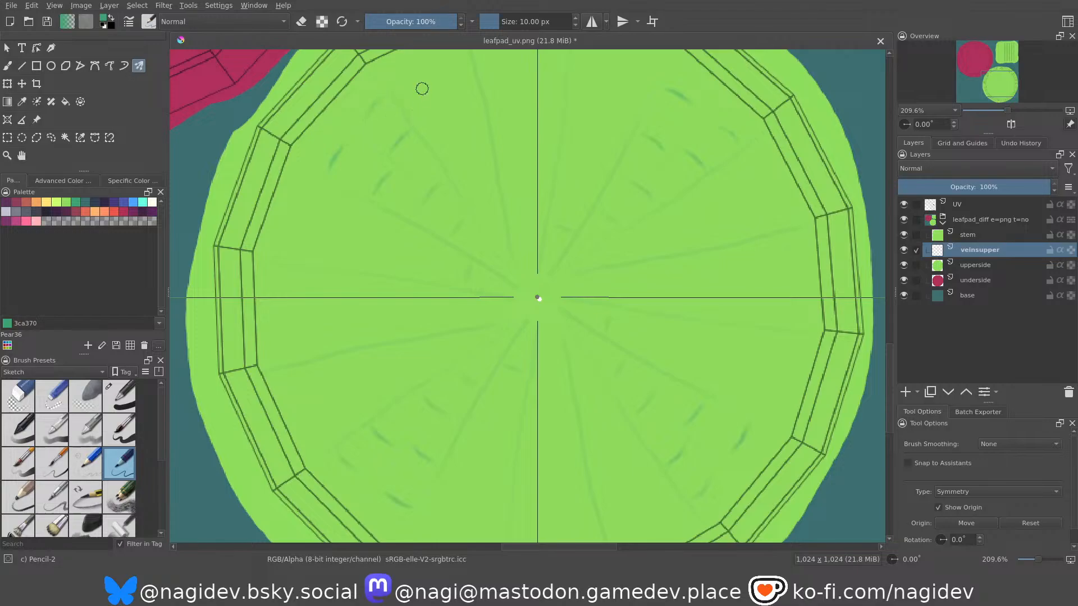
Add curved cross-veins to the neighbouring sector between radial veins, making them longer toward the rim.
middle_click_drag(421, 88, 406, 219)
left_click_drag(425, 268, 446, 261)
left_click_drag(410, 225, 442, 214)
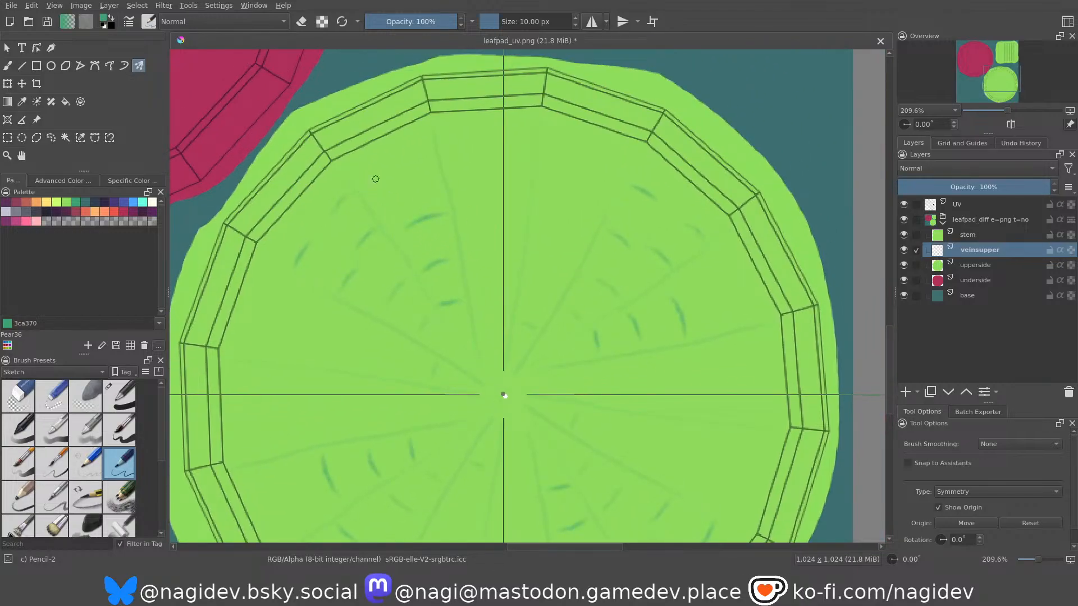
left_click_drag(366, 185, 416, 162)
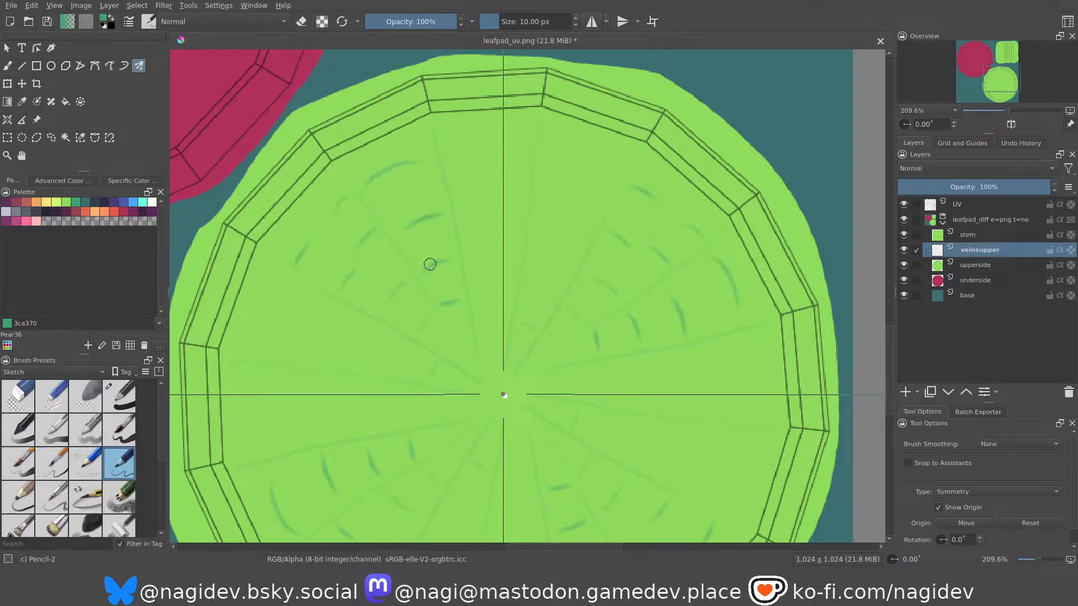
Remove the last outer cross-veins and paint a short straight branch vein between two radial veins with the symmetric brush.
mouse_move(395, 247)
middle_mouse_down()
mouse_move(394, 235)
mouse_move(377, 235)
middle_mouse_up()
key("ctrl+z")
key("ctrl+z")
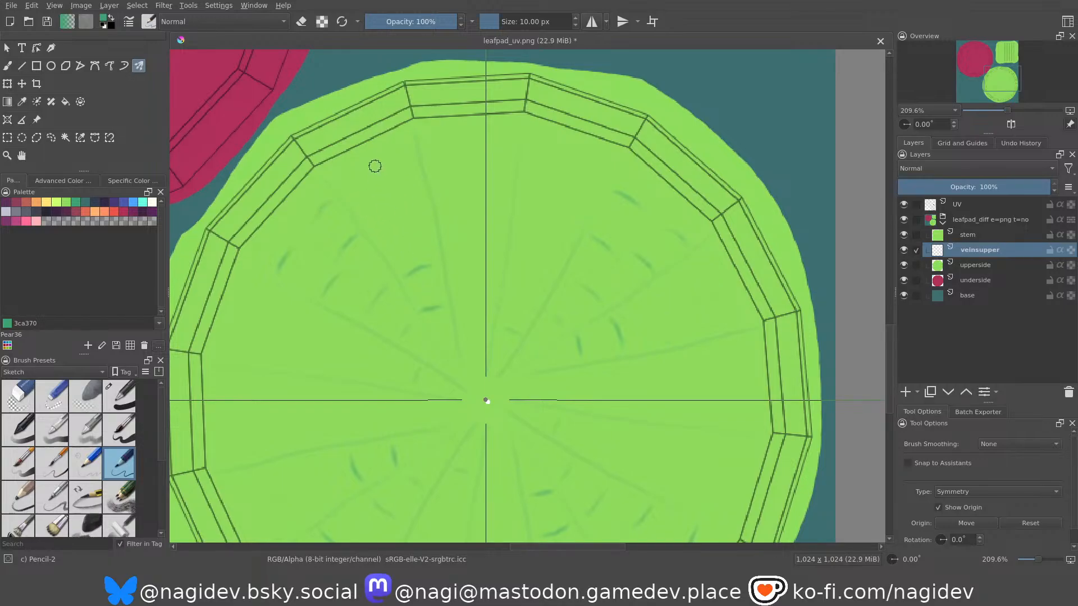
left_click_drag(375, 166, 410, 243)
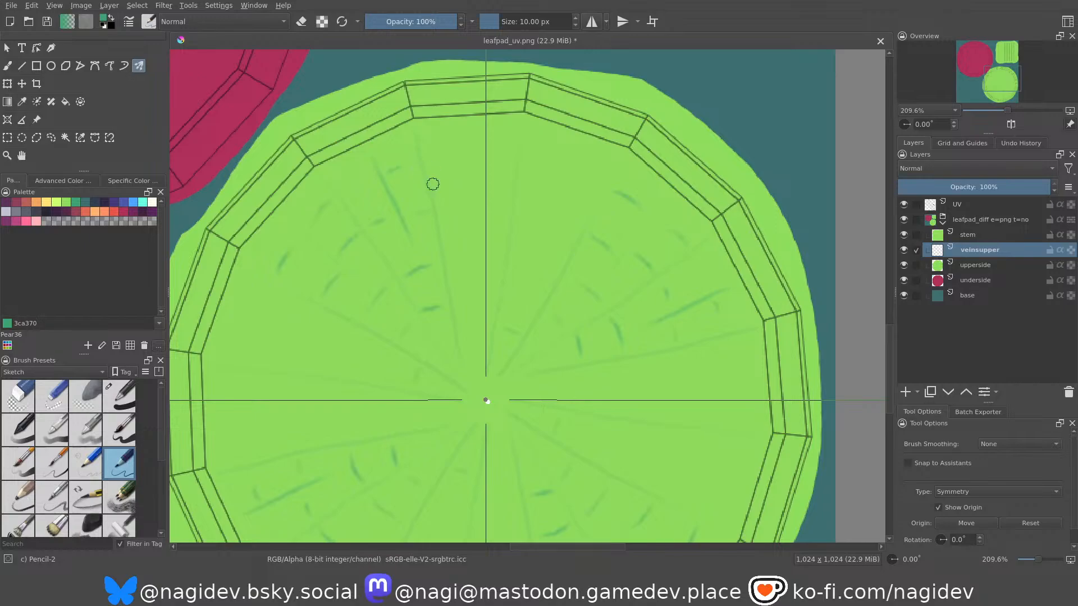
scroll(435, 160, "down", 1)
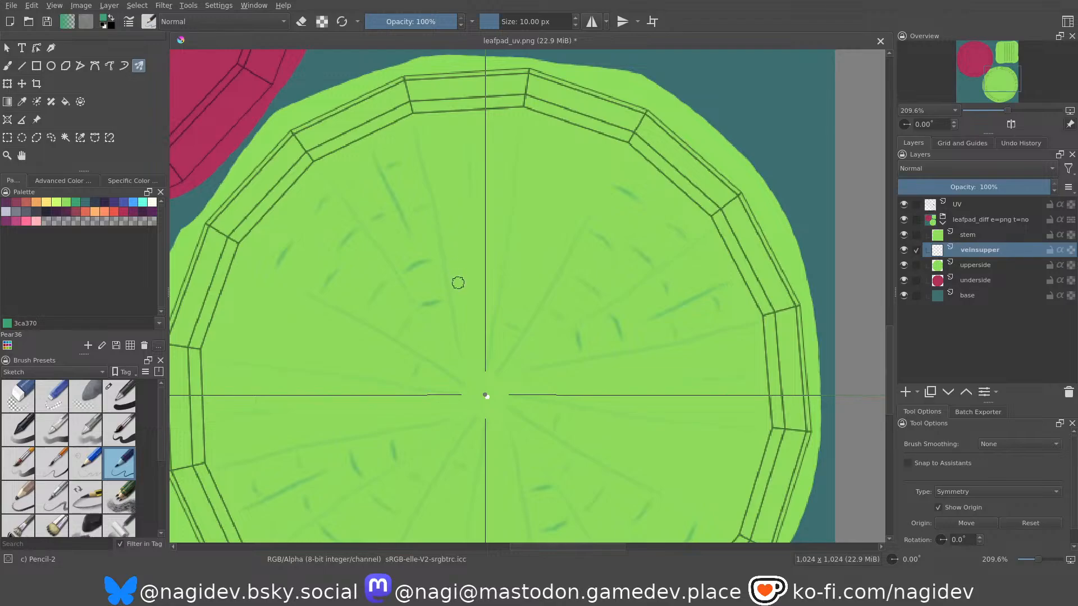
Paint further short cross-veins across the remaining sectors of the upperside circle, and return to the Freehand Brush tool.
left_click_drag(470, 298, 492, 299)
left_click_drag(514, 273, 545, 287)
left_click_drag(513, 172, 553, 180)
scroll(510, 94, "down", 2)
middle_click_drag(495, 203, 506, 244)
mouse_move(487, 289)
middle_mouse_down()
mouse_move(517, 286)
mouse_move(519, 297)
middle_mouse_up()
mouse_move(522, 282)
middle_mouse_down()
mouse_move(530, 296)
mouse_move(523, 263)
mouse_move(538, 267)
mouse_move(552, 319)
middle_mouse_up()
left_click(7, 65)
mouse_move(554, 314)
middle_mouse_down()
mouse_move(495, 191)
mouse_move(536, 292)
middle_mouse_up()
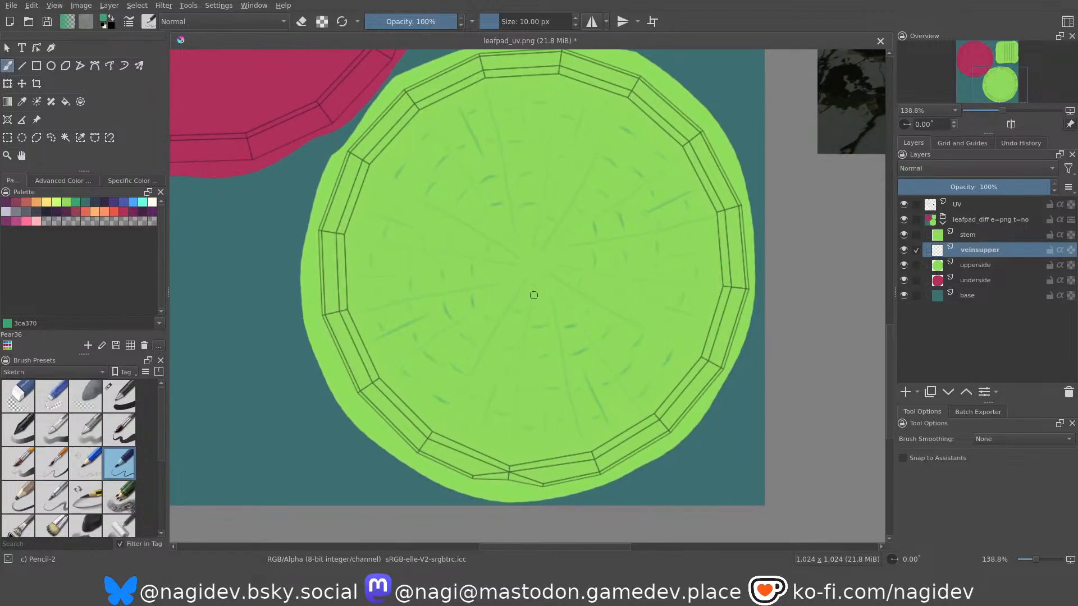
Lower the veinsupper layer's opacity to 38% and check the veins across the upperside circle.
mouse_move(931, 187)
left_mouse_down()
mouse_move(916, 187)
mouse_move(955, 187)
left_mouse_up()
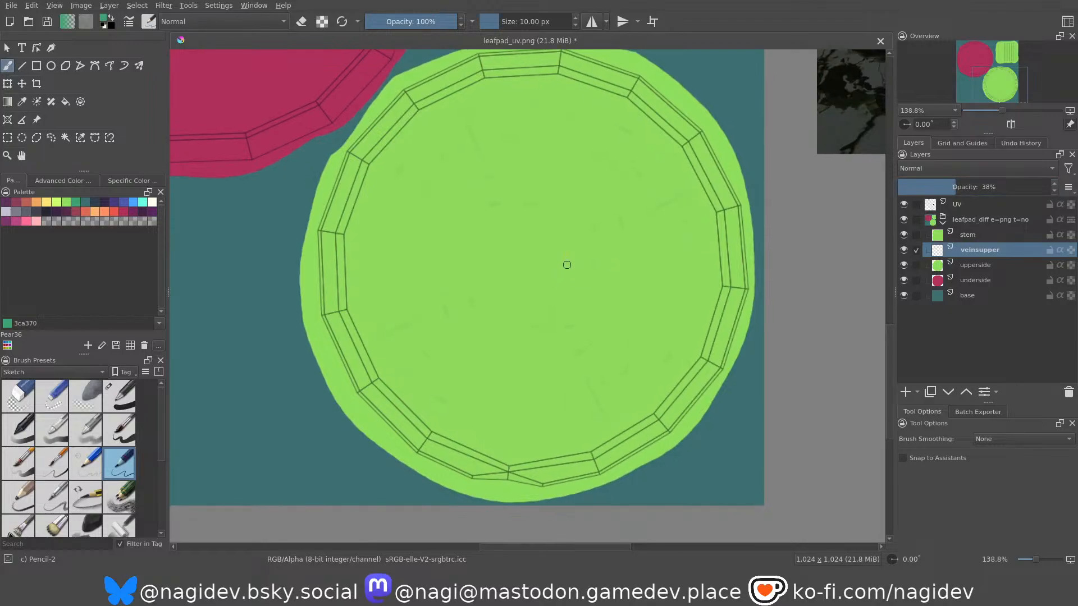
middle_click_drag(566, 271, 511, 346)
mouse_move(515, 286)
middle_mouse_down("ctrl")
mouse_move(534, 339)
mouse_move(511, 281)
middle_mouse_up("ctrl")
middle_click_drag(511, 281, 569, 336)
Compare the faded upperside veins with the ribbed lily pad in the reference photo.
middle_click_drag(403, 241, 555, 232)
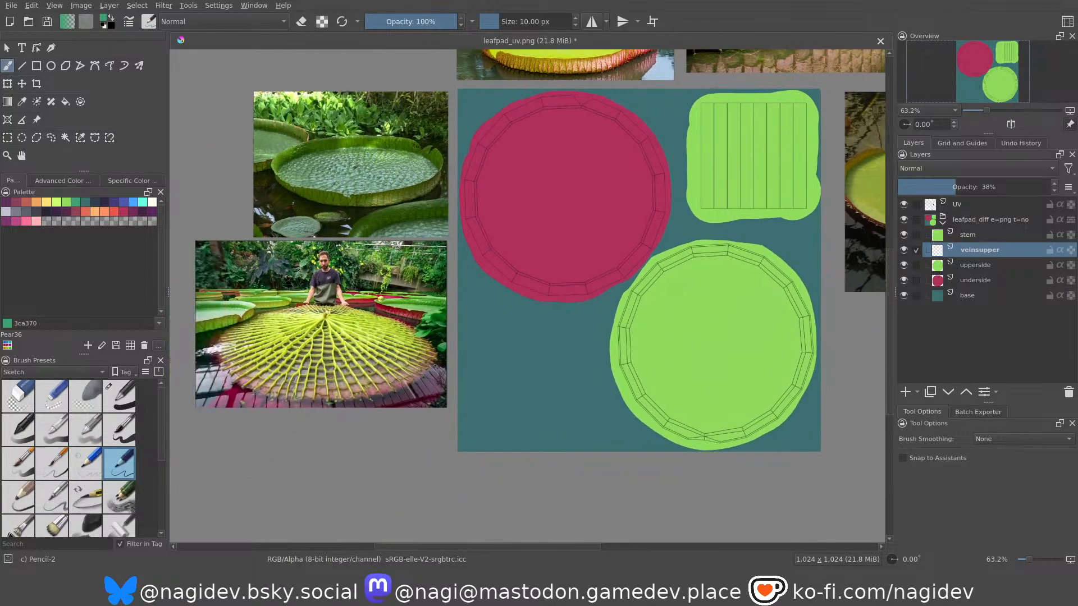
middle_click_drag(296, 376, 335, 274, "ctrl")
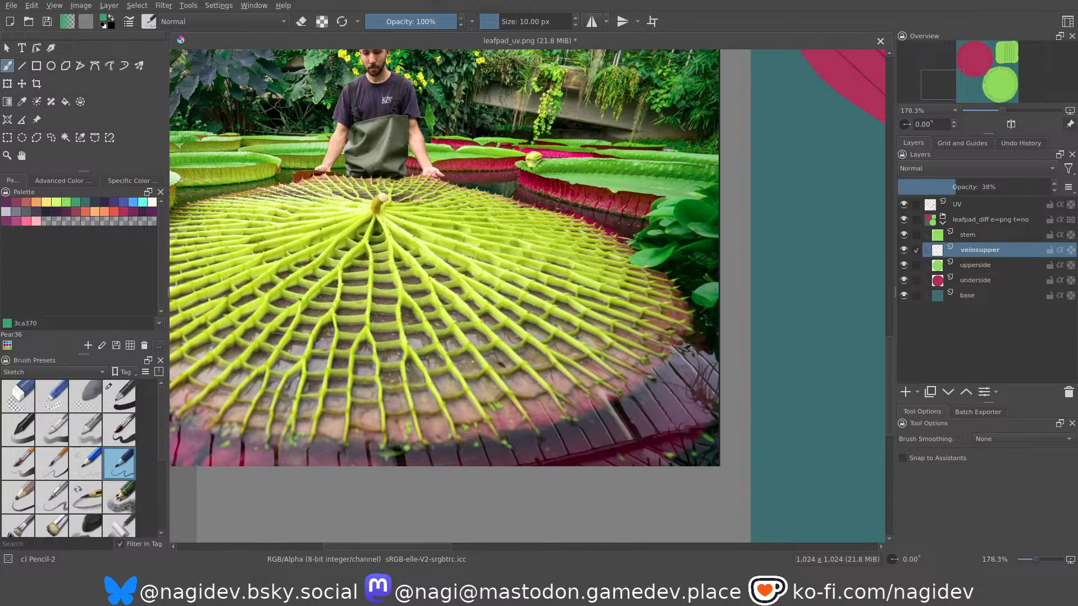
middle_click_drag(485, 310, 503, 371, "ctrl")
middle_click_drag(618, 336, 223, 341)
middle_click_drag(578, 339, 585, 297, "ctrl")
middle_click_drag(587, 300, 456, 332)
middle_click_drag(488, 310, 495, 331, "ctrl")
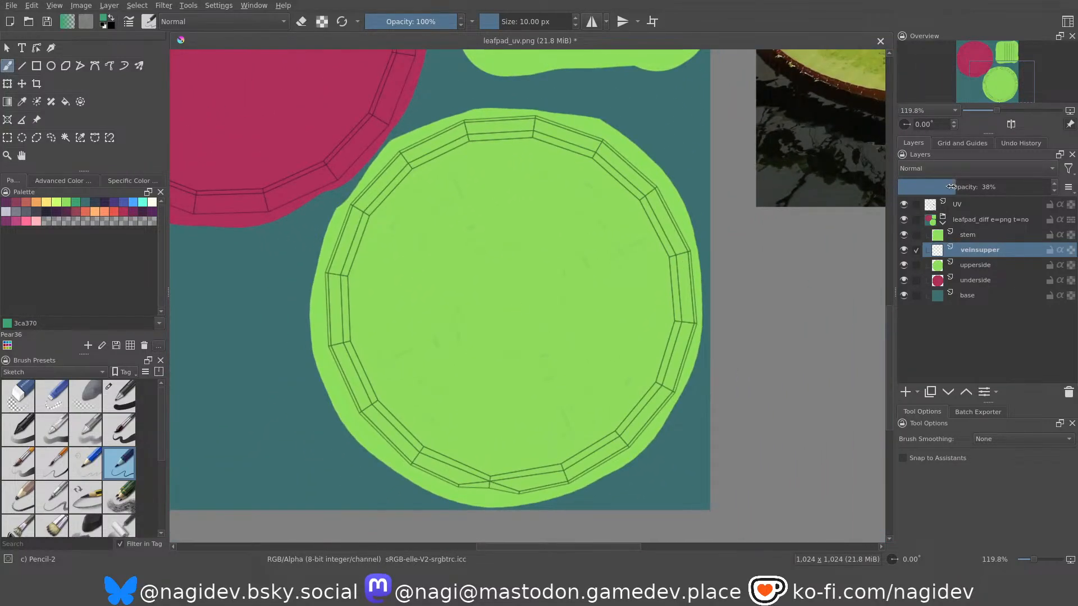
Try the Overlay blending mode at 100% opacity on the veinsupper layer.
left_click_drag(950, 186, 1071, 200)
left_click(944, 167)
left_click(941, 177)
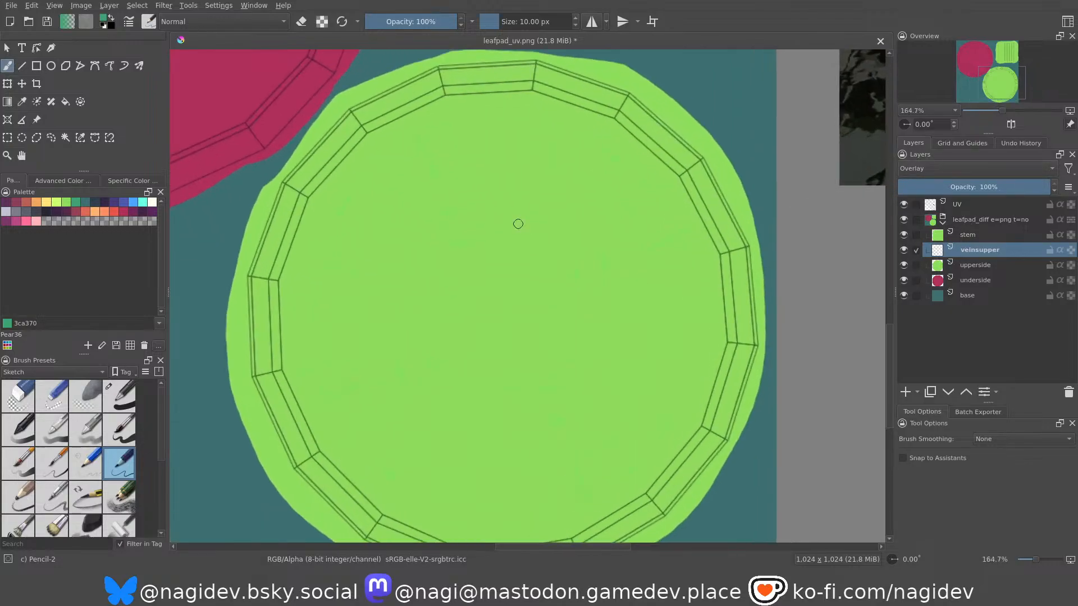
middle_click_drag(491, 234, 435, 212, "ctrl")
mouse_move(431, 167)
middle_mouse_down()
mouse_move(451, 212)
mouse_move(421, 135)
mouse_move(446, 147)
mouse_move(469, 195)
mouse_move(450, 174)
mouse_move(452, 190)
mouse_move(416, 125)
mouse_move(525, 313)
mouse_move(494, 265)
mouse_move(502, 288)
mouse_move(520, 291)
mouse_move(517, 275)
middle_mouse_up()
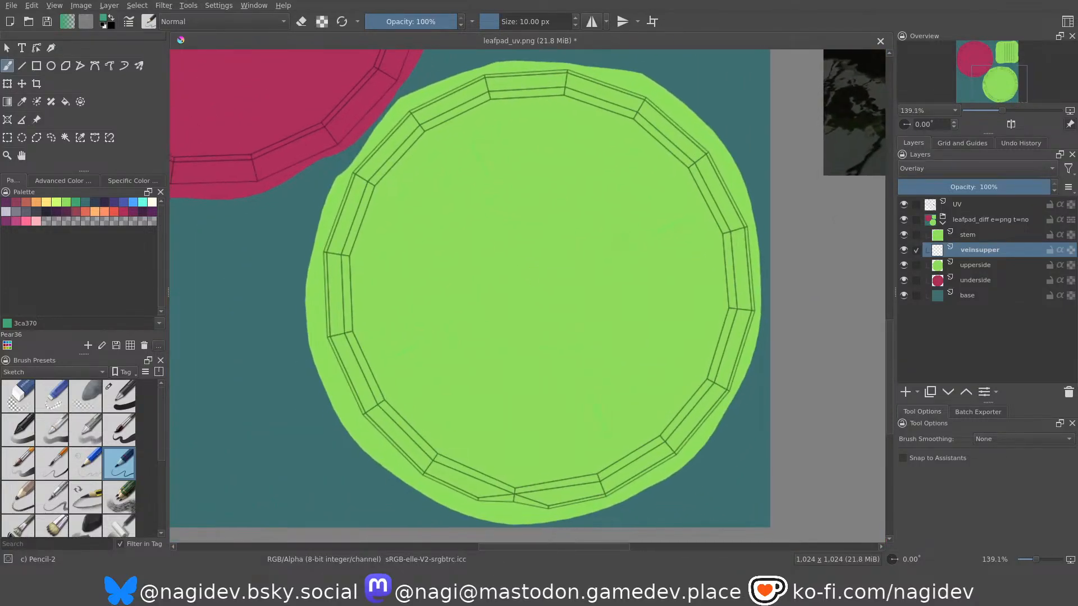
Set the veinsupper layer's blending mode to Normal and its opacity to 40%.
left_click(921, 170)
left_click(918, 156)
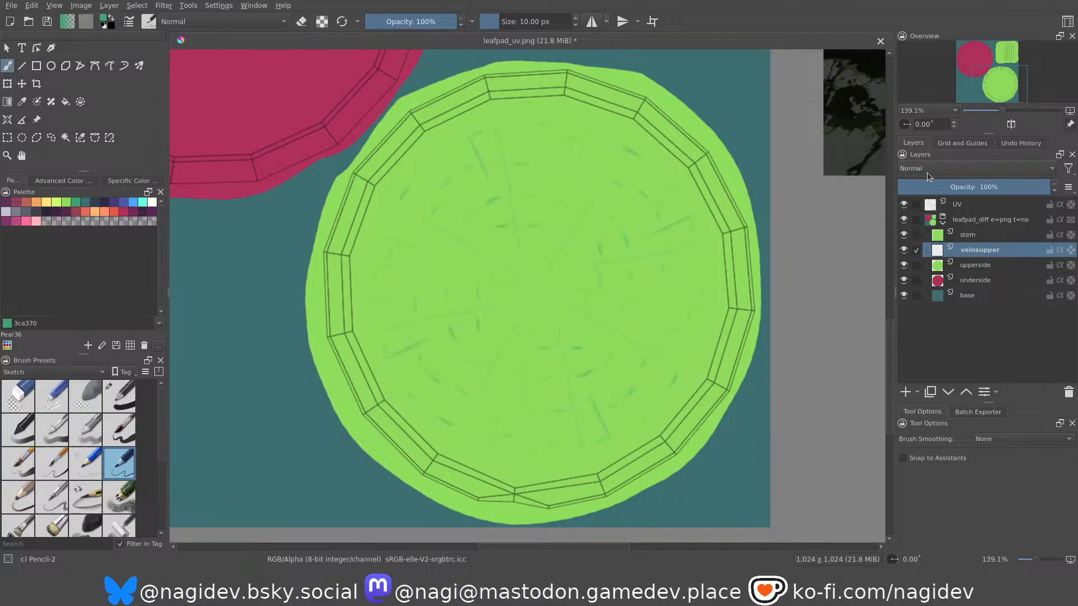
left_click(957, 186)
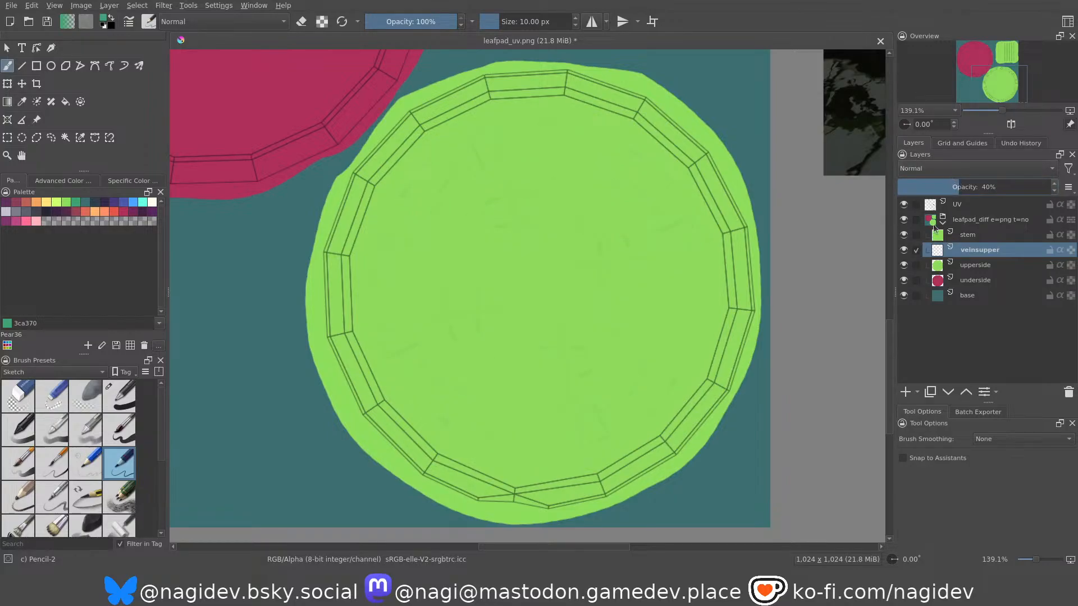
middle_click_drag(502, 244, 534, 270)
Examine how the ribs branch and connect on the lily pad's underside in the reference photo.
scroll(513, 258, "down", 2)
middle_click_drag(417, 185, 585, 345)
middle_click_drag(466, 194, 690, 235)
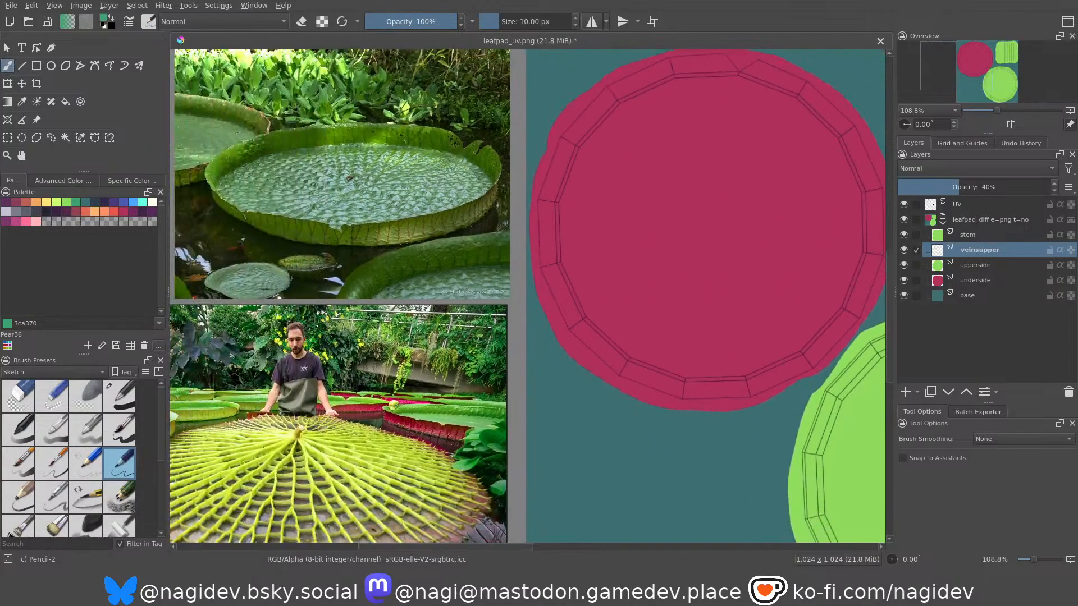
middle_click_drag(443, 388, 551, 223)
middle_click_drag(380, 319, 410, 307)
scroll(410, 308, "up", 8)
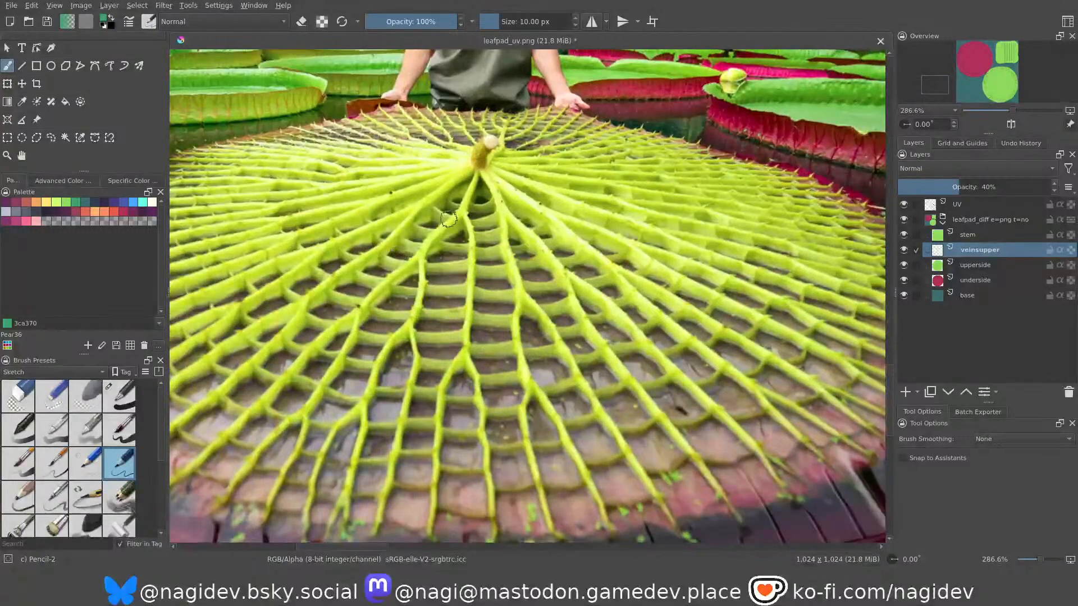
scroll(475, 247, "down", 2)
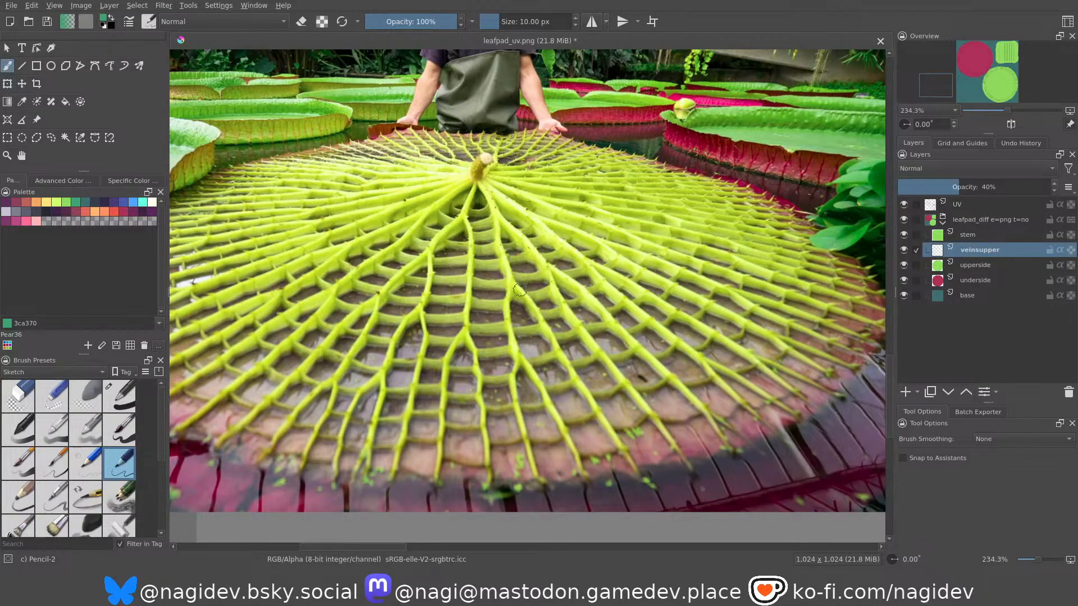
middle_click_drag(532, 361, 420, 420)
middle_click_drag(581, 261, 583, 314, "ctrl")
Add a paint layer named veinsunder directly above the underside layer.
middle_click_drag(719, 244, 474, 429)
middle_click_drag(506, 356, 505, 339)
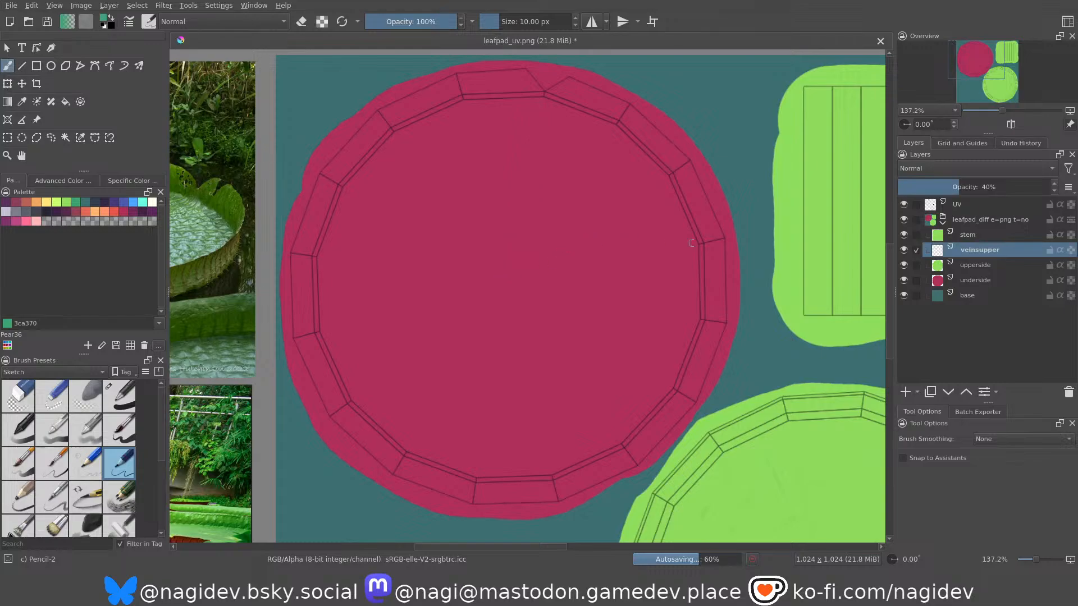
left_click(967, 279)
left_click(904, 394)
double_click(969, 281)
type("under")
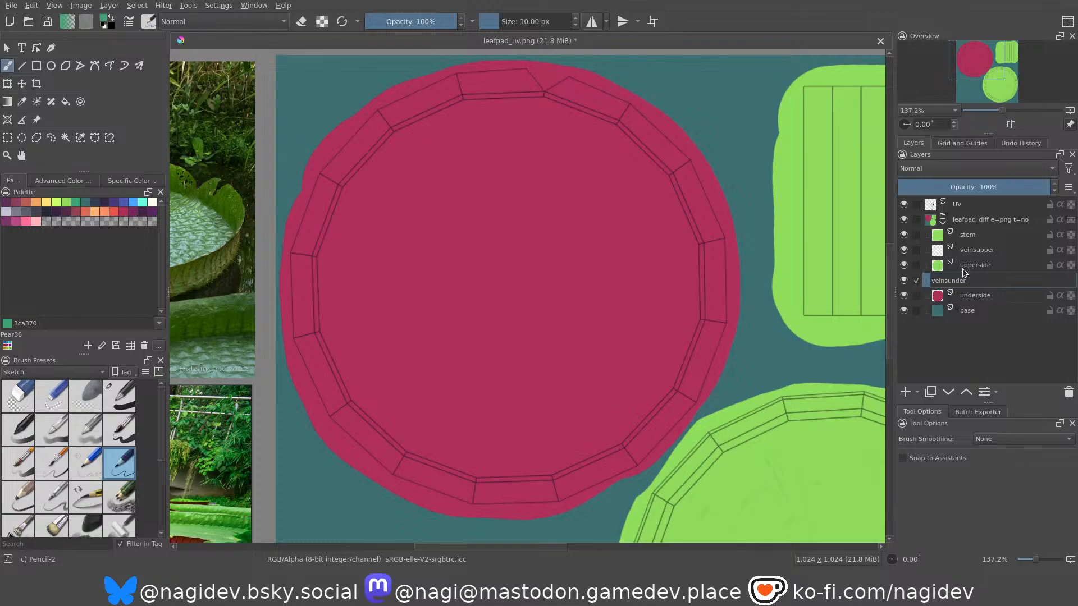
key("Return")
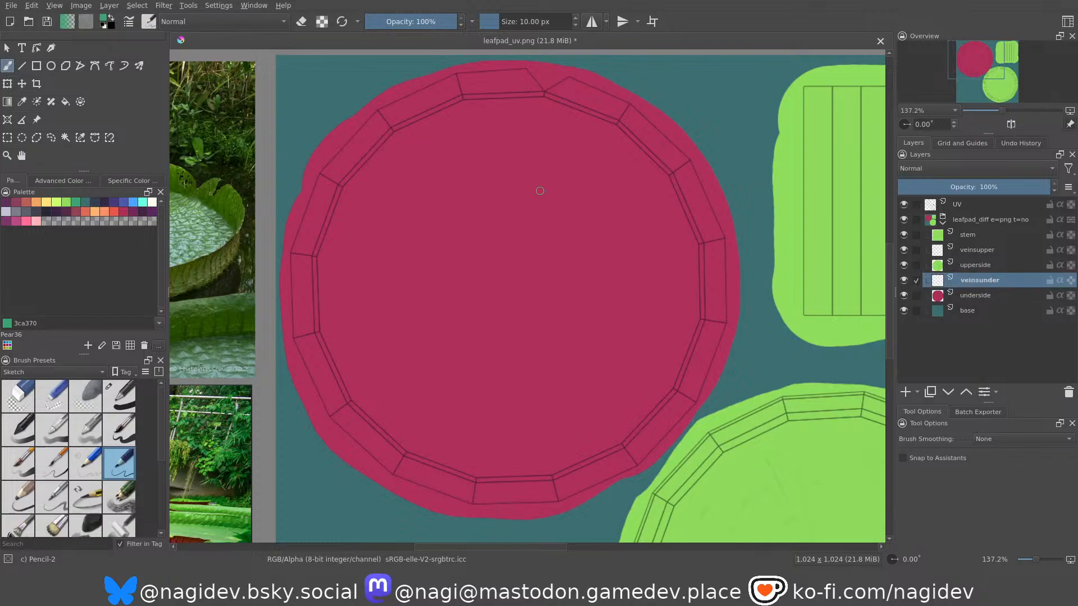
Try dark vein strokes in two palette colours on the veinsunder layer with the Overlay blending mode.
mouse_move(465, 204)
middle_mouse_down()
mouse_move(493, 226)
mouse_move(466, 202)
mouse_move(458, 224)
middle_mouse_up()
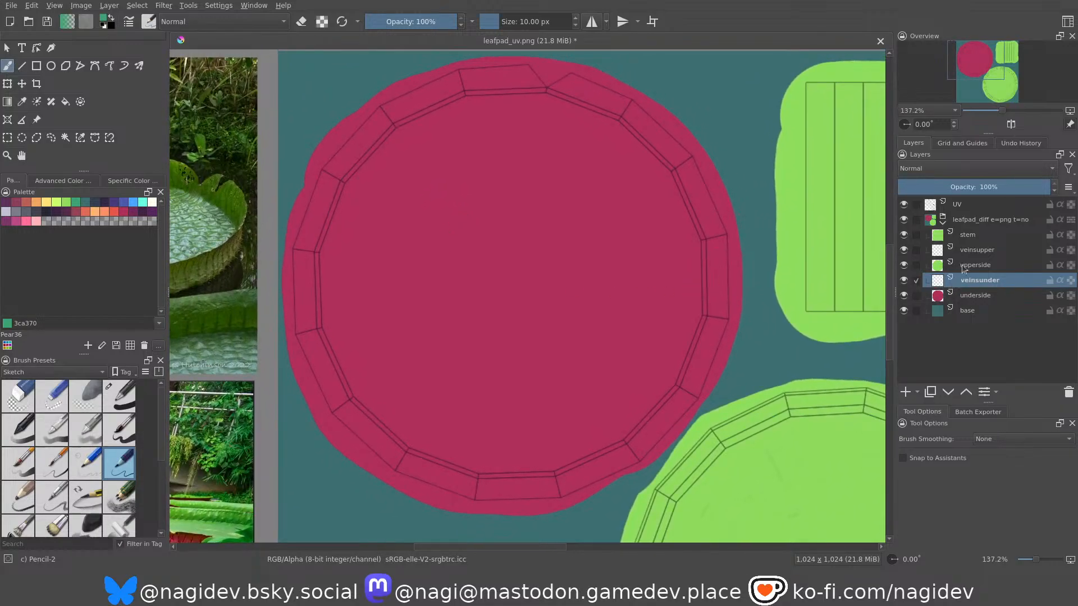
scroll(920, 173, "down", 2)
left_click(132, 212)
left_click_drag(435, 197, 523, 349)
left_click_drag(416, 236, 475, 339)
key("ctrl+z")
key("ctrl+z")
left_click(124, 212)
left_click_drag(447, 221, 459, 320)
key("ctrl+z")
Try purple 73275c vein strokes at different places on the underside circle in Overlay mode.
left_click(133, 211)
left_click_drag(422, 187, 494, 288)
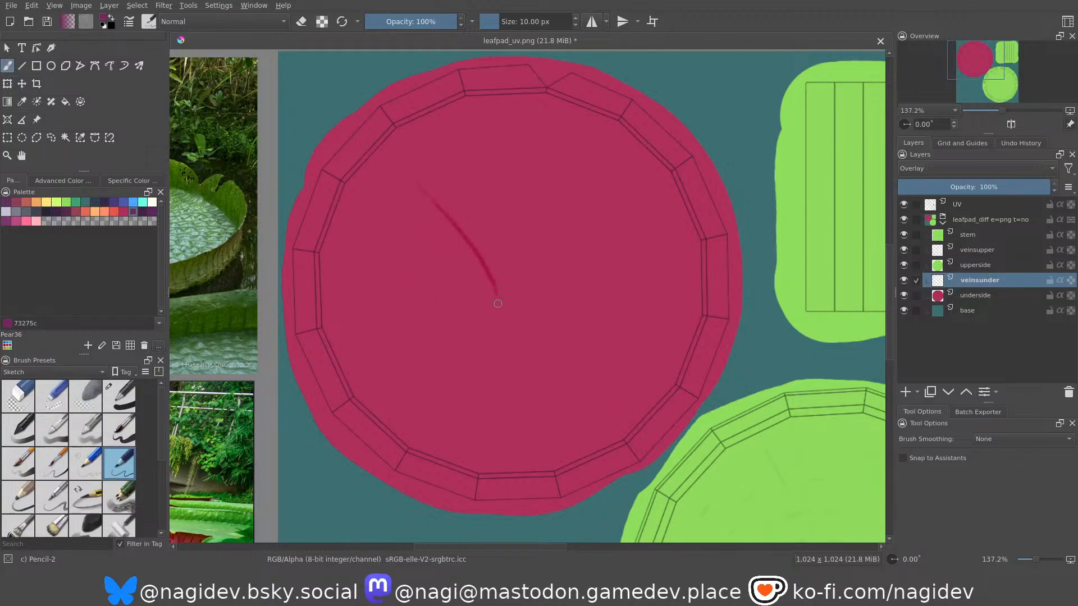
key("ctrl+z")
left_click_drag(354, 193, 432, 242)
key("ctrl+z")
mouse_move(355, 260)
middle_mouse_down()
mouse_move(779, 110)
mouse_move(711, 26)
mouse_move(540, 300)
mouse_move(449, 305)
middle_mouse_up()
scroll(949, 167, "up", 3)
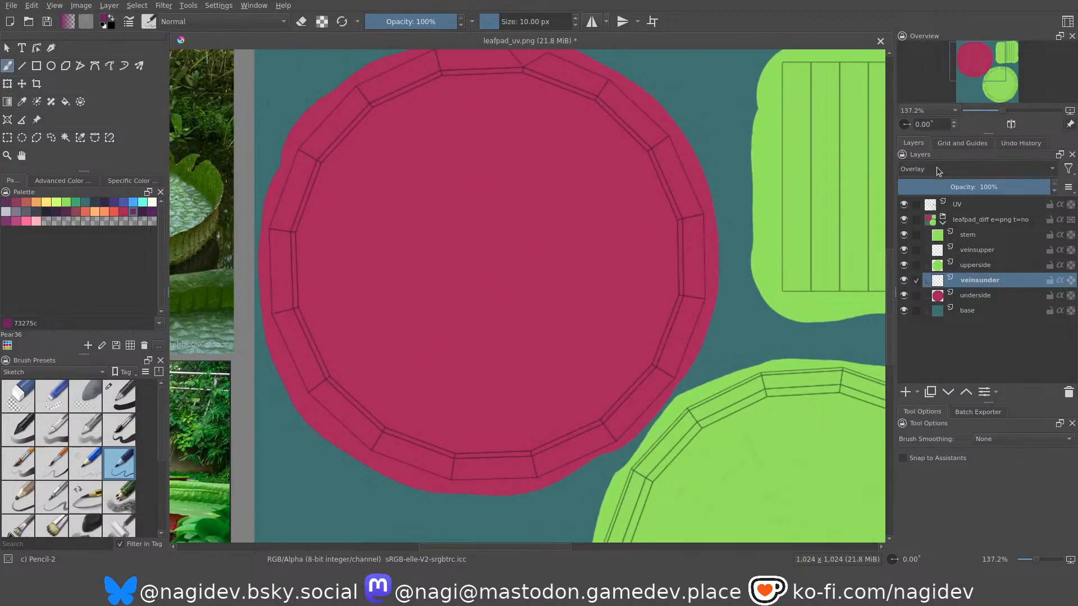
Return veinsunder to Normal blending and try a radial vein in light green 8fde5d and in darker green 3ca370.
left_click(66, 204)
left_click_drag(514, 90, 492, 251)
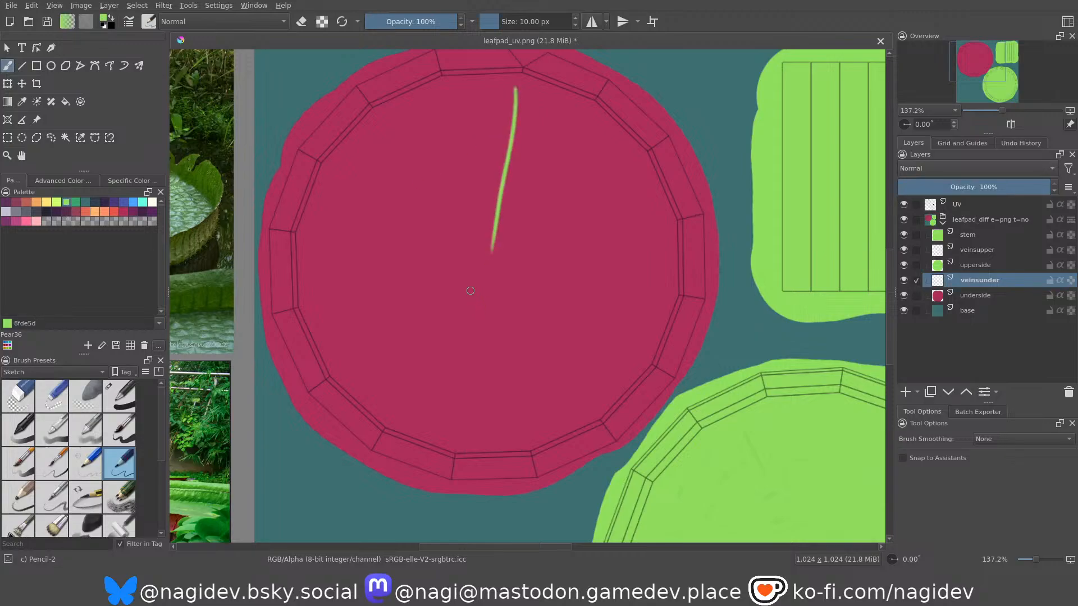
left_click(76, 204)
key("ctrl+z")
left_click_drag(516, 87, 483, 272)
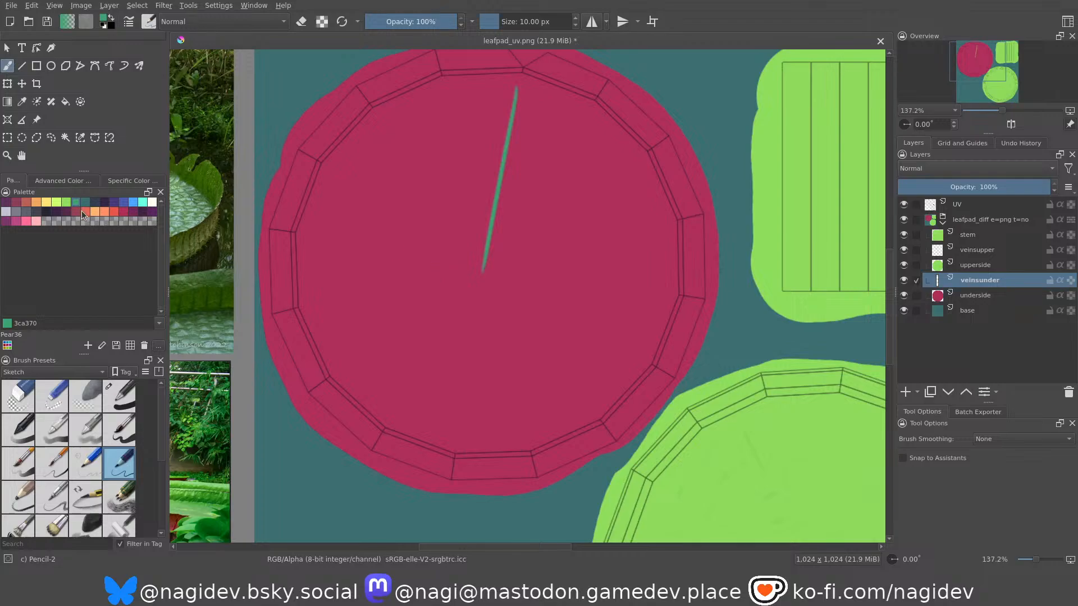
Choose light green 8fde5d as the underside vein colour, test one radial stroke and remove the test strokes.
left_click(67, 203)
key("ctrl+z")
left_click_drag(517, 90, 492, 229)
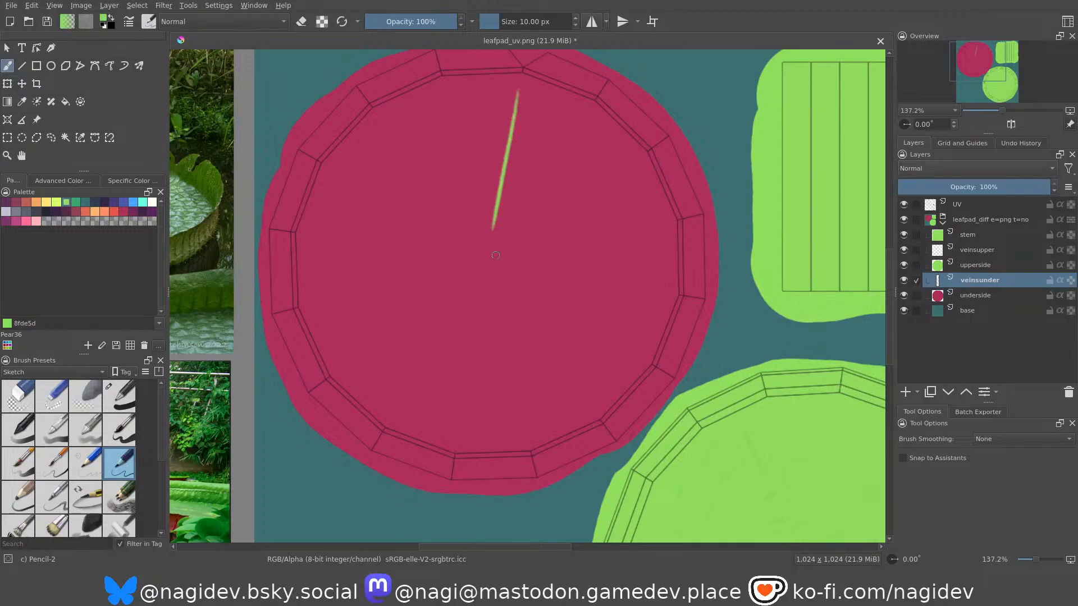
key("ctrl+z")
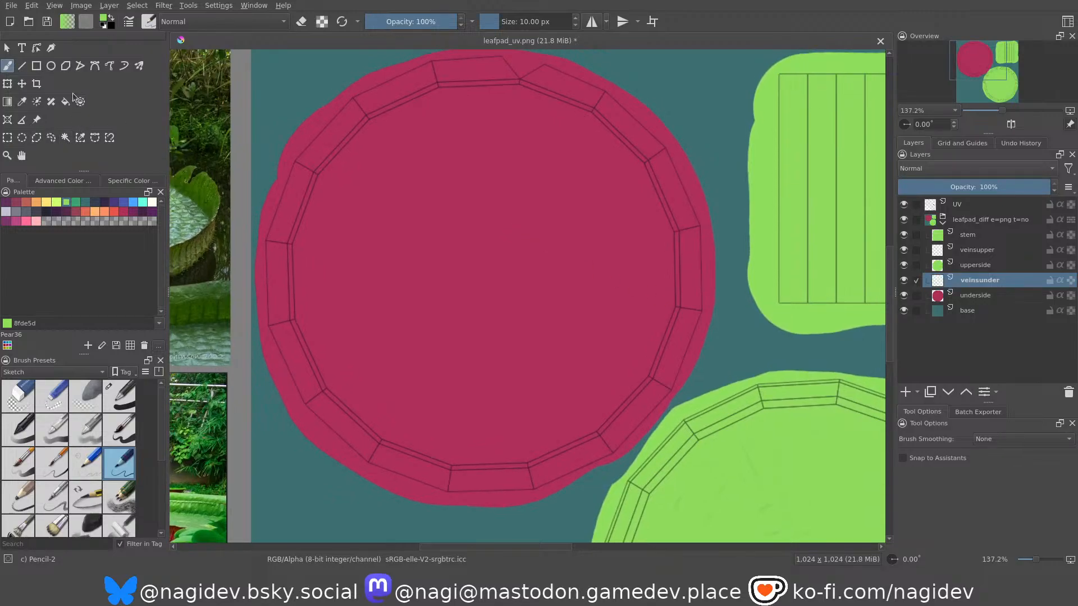
Activate the Multibrush tool, move its symmetry origin to the underside circle's centre, and try a radial vein out to the rim.
left_click(138, 66)
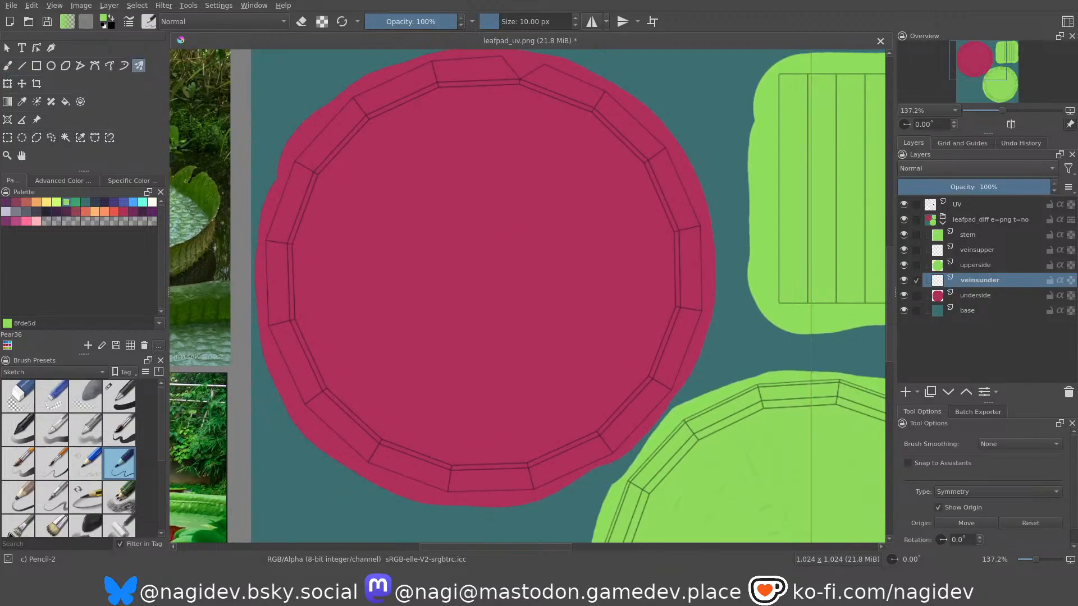
left_click(959, 524)
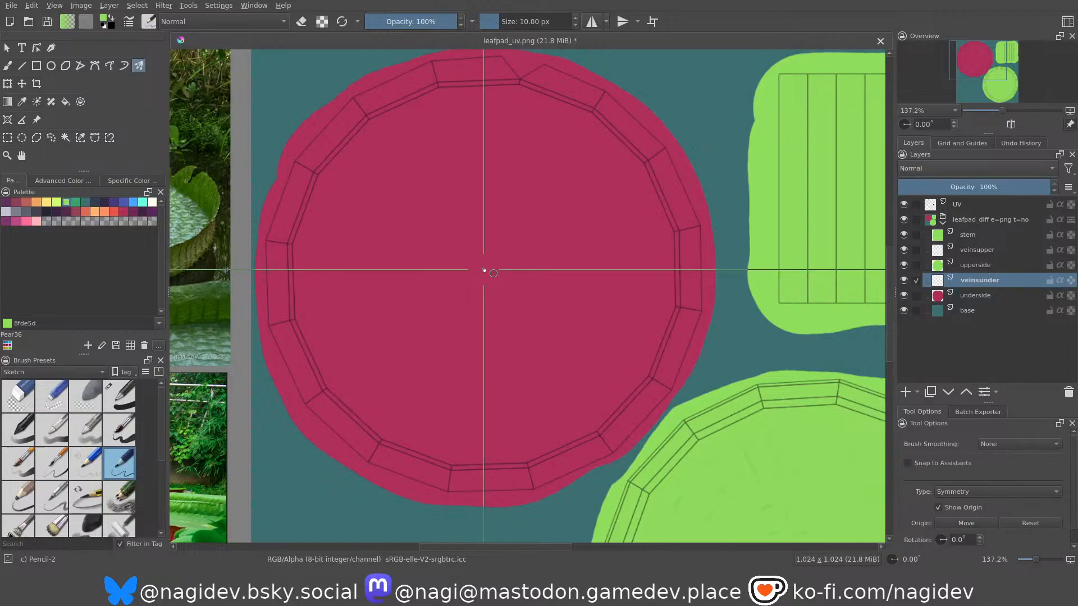
left_click_drag(488, 281, 524, 456)
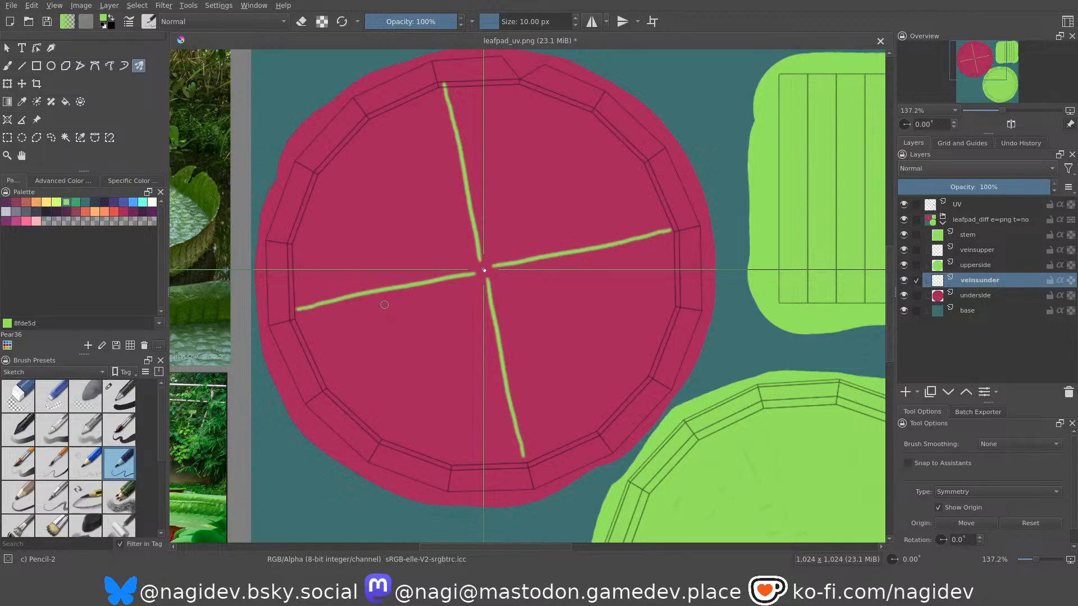
mouse_move(544, 302)
middle_mouse_down()
mouse_move(548, 286)
mouse_move(549, 298)
middle_mouse_up()
key("ctrl+z")
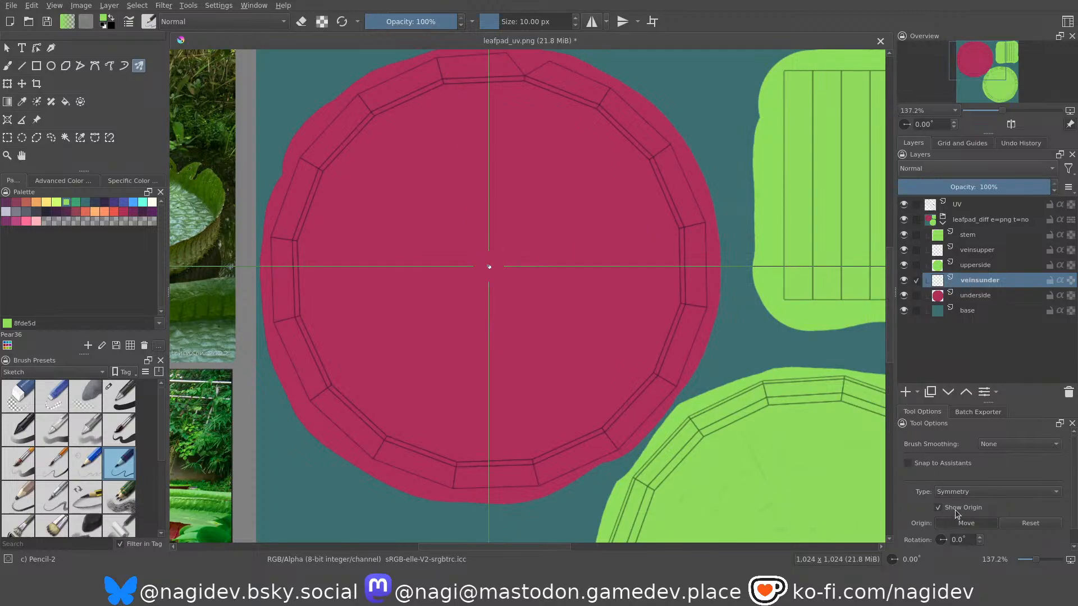
Shift the symmetry origin slightly lower, test a radial vein from the centre to the rim, and undo it.
left_click_drag(490, 269, 491, 272)
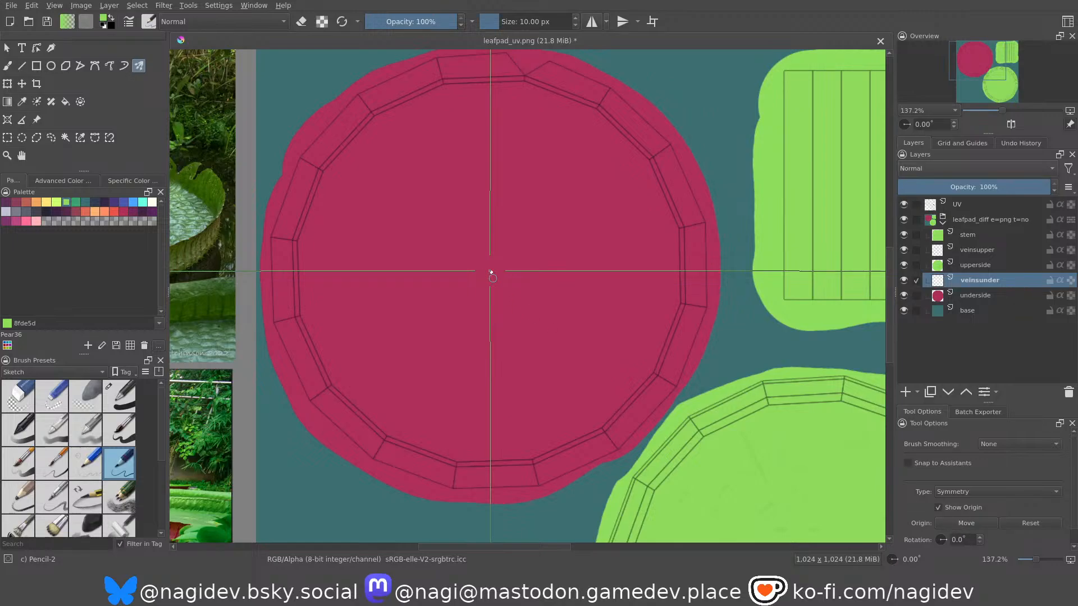
mouse_move(492, 274)
left_mouse_down()
mouse_move(514, 418)
mouse_move(530, 456)
left_mouse_up()
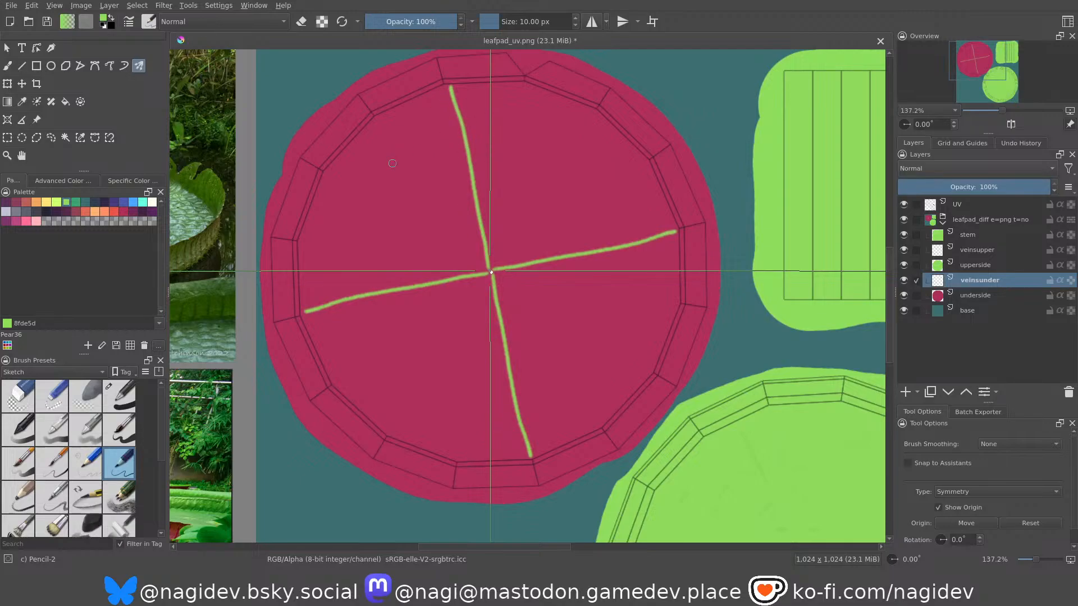
key("ctrl+z")
Compare the underside circle with the radial rib layout in the underside reference photo.
middle_click_drag(505, 306, 449, 247)
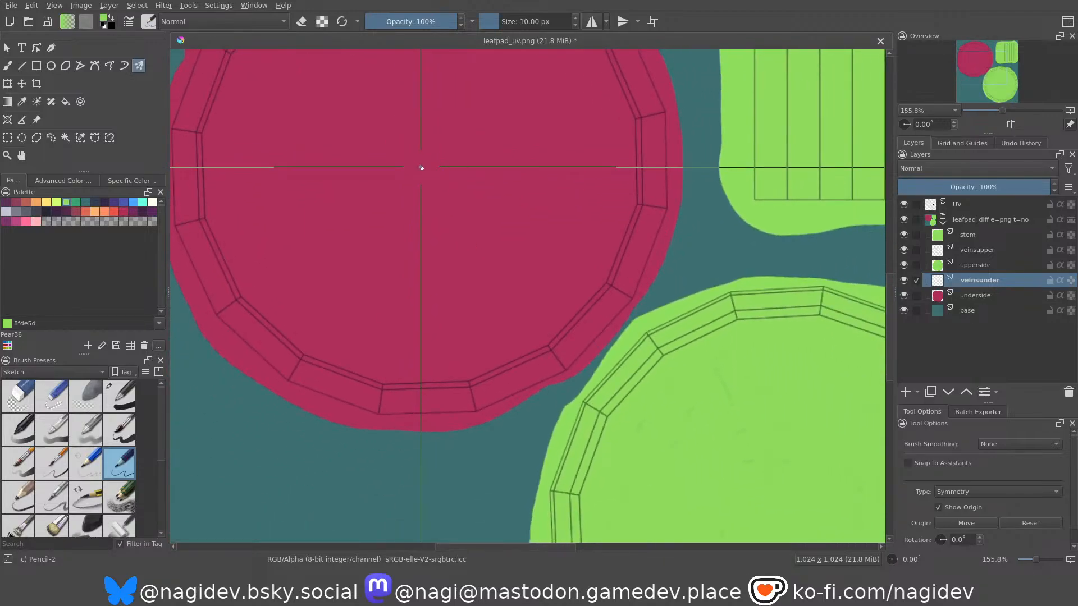
middle_click_drag(405, 157, 460, 266)
middle_click_drag(478, 315, 431, 191)
middle_click_drag(469, 257, 658, 265, "ctrl")
middle_click_drag(524, 249, 525, 302, "ctrl")
middle_click_drag(504, 274, 609, 305)
middle_click_drag(249, 472, 328, 365)
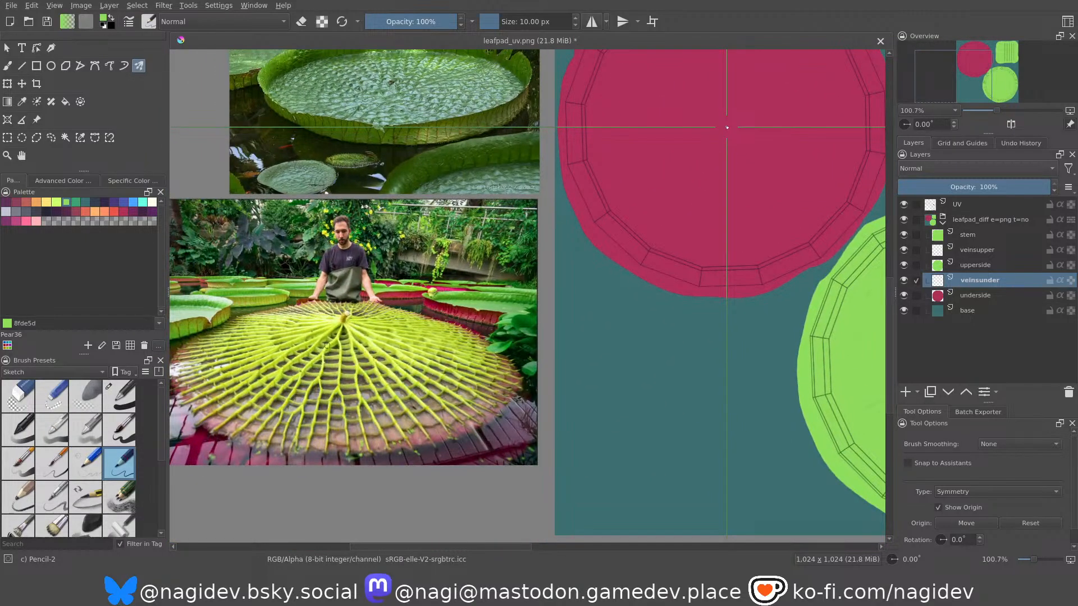
middle_click_drag(695, 224, 529, 265)
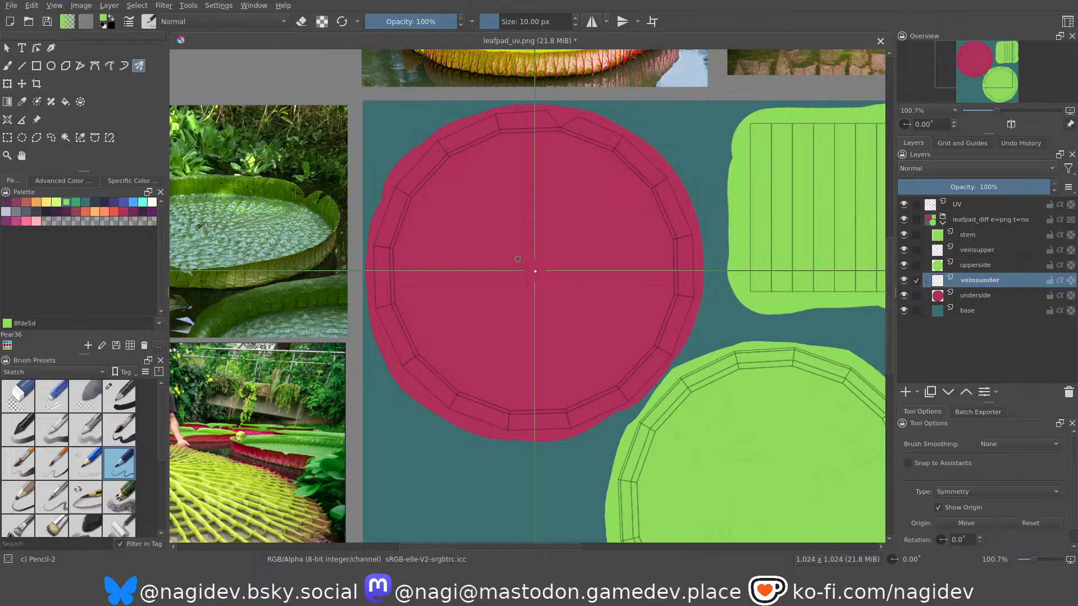
key("b")
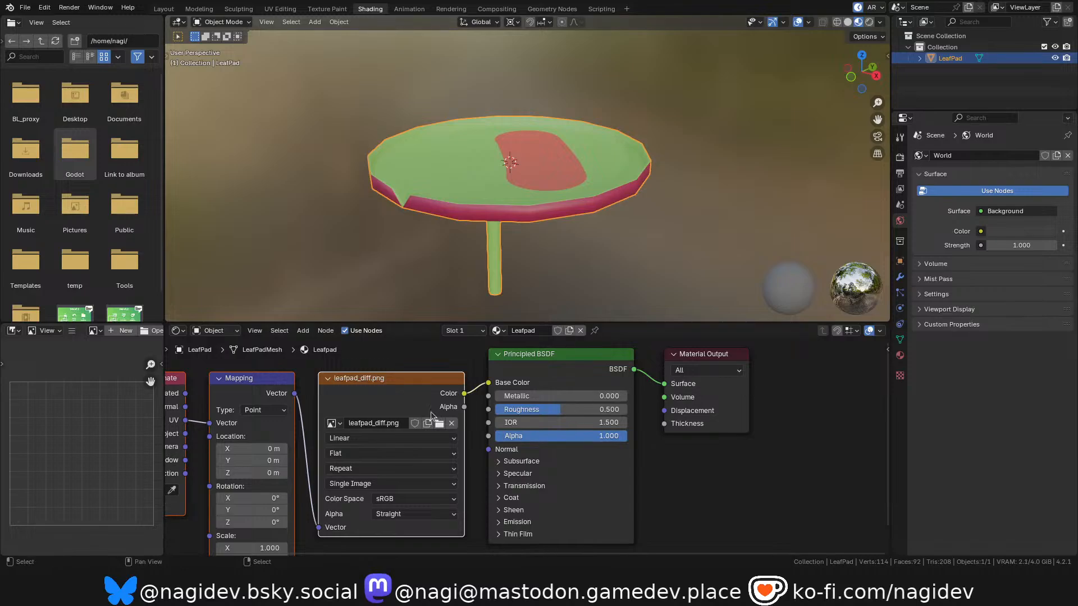
In Blender's texture painting workspace, mark the stem's attachment point on the pad's underside with a white dab and examine its position on the texture.
left_click(163, 8)
middle_click_drag(428, 210, 628, 85)
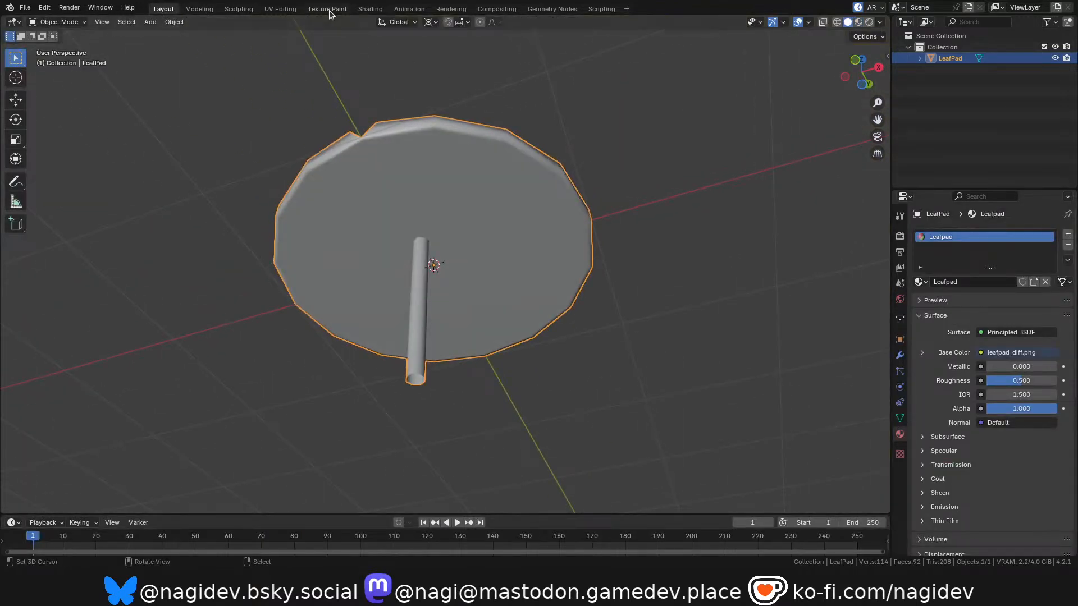
left_click(329, 11)
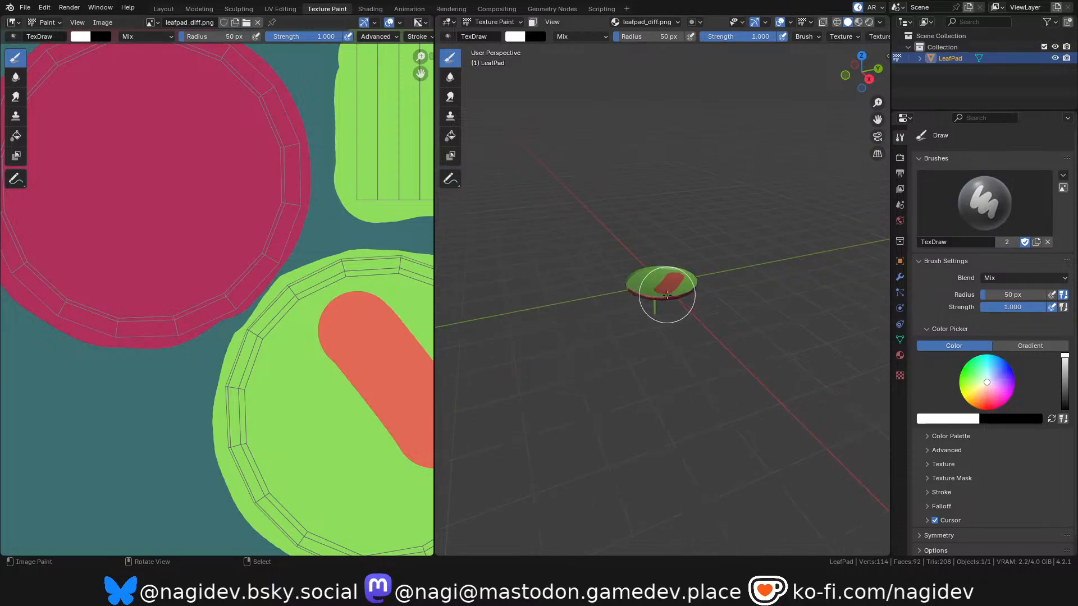
scroll(667, 295, "up", 10)
left_click_drag(861, 72, 857, 48)
scroll(560, 318, "up", 5)
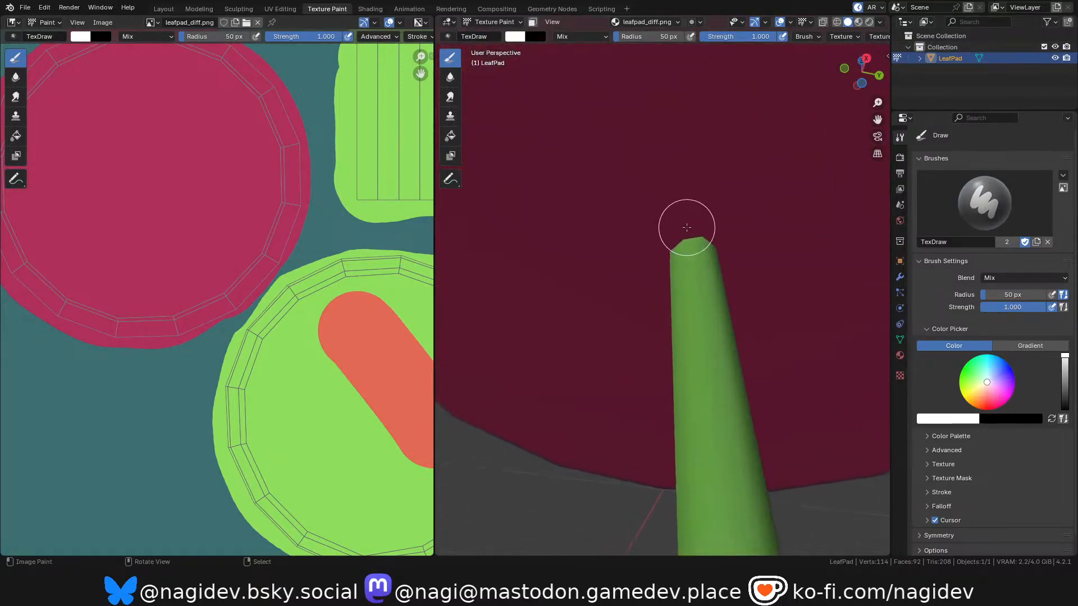
left_click(690, 246)
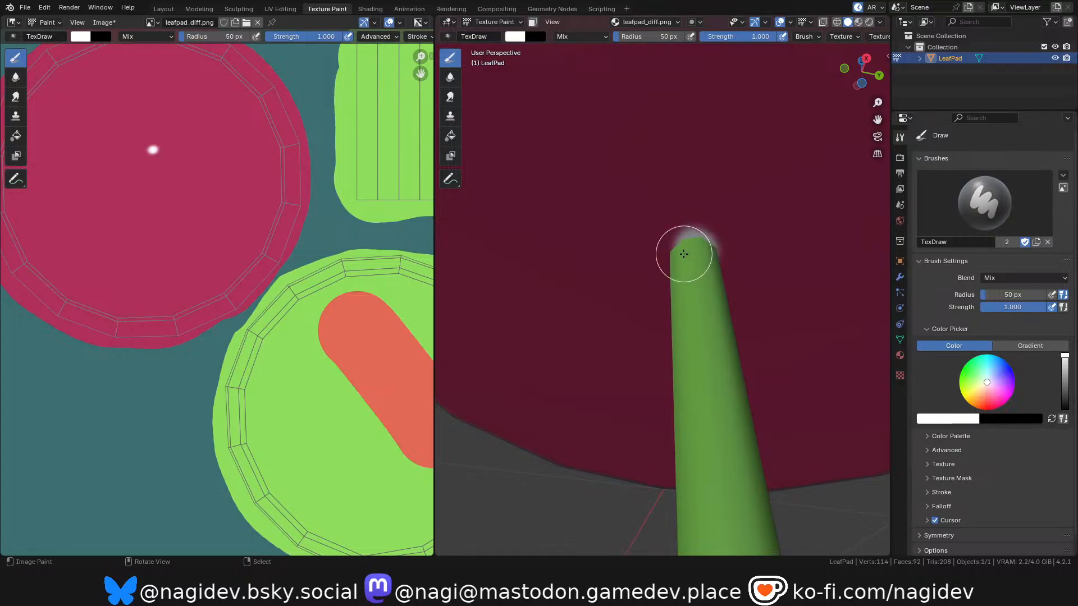
scroll(163, 159, "down", 2)
scroll(154, 160, "up", 4)
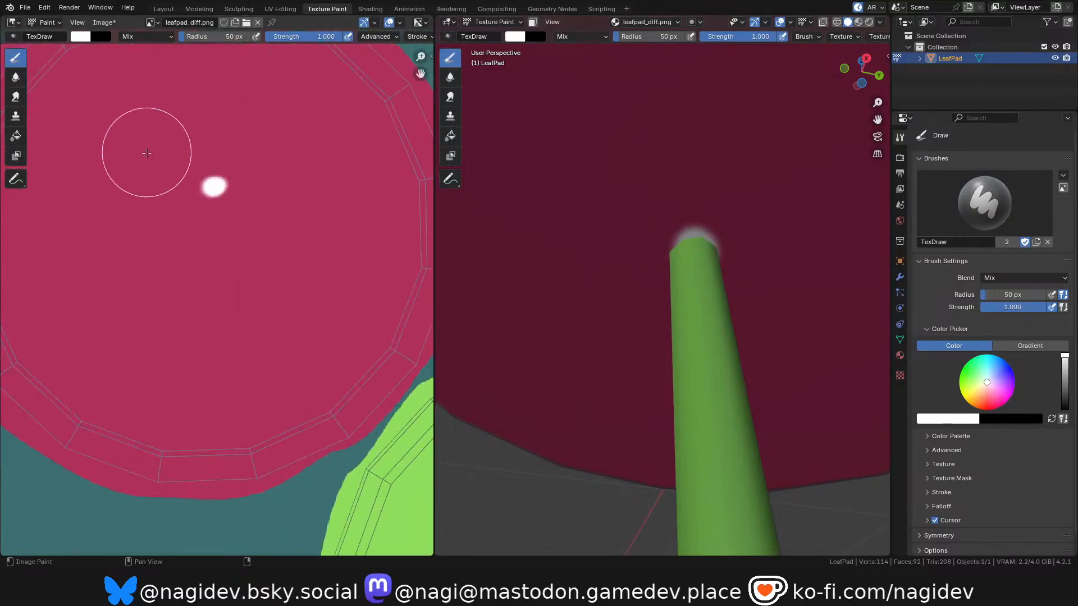
scroll(213, 186, "down", 2)
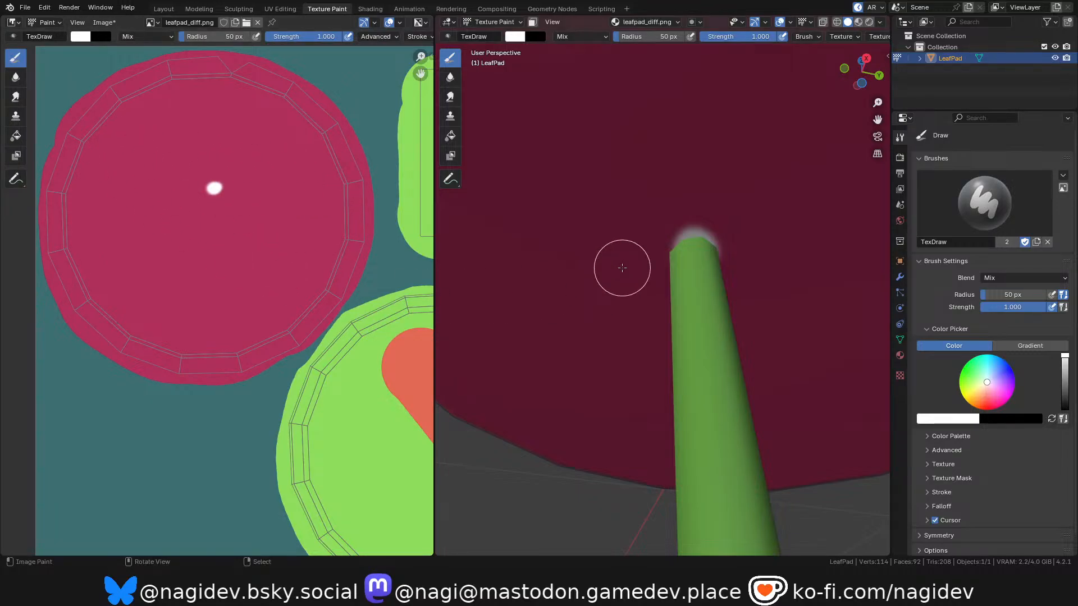
scroll(622, 268, "down", 6)
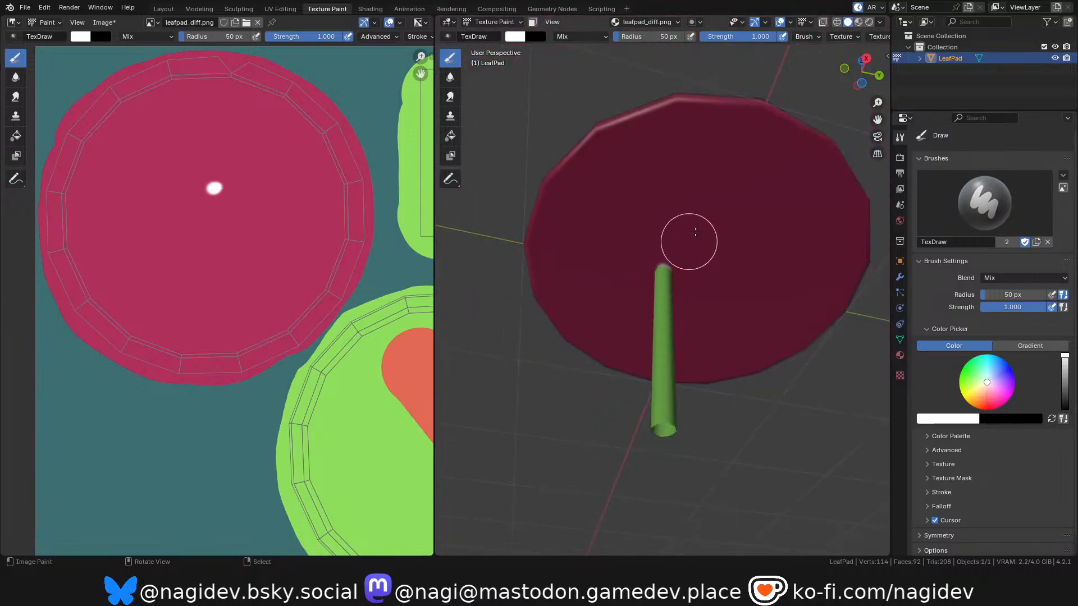
scroll(690, 236, "up", 1)
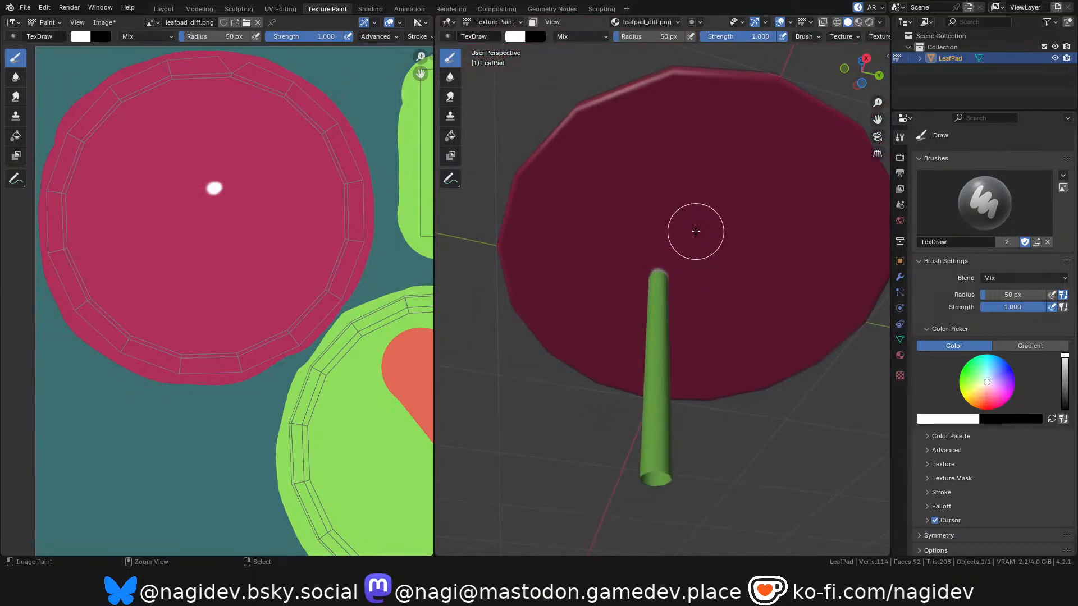
Switch to Krita, paint a green dot at the stem's attachment point on the veinsunder layer, and batch-export all layers.
key("alt+Tab")
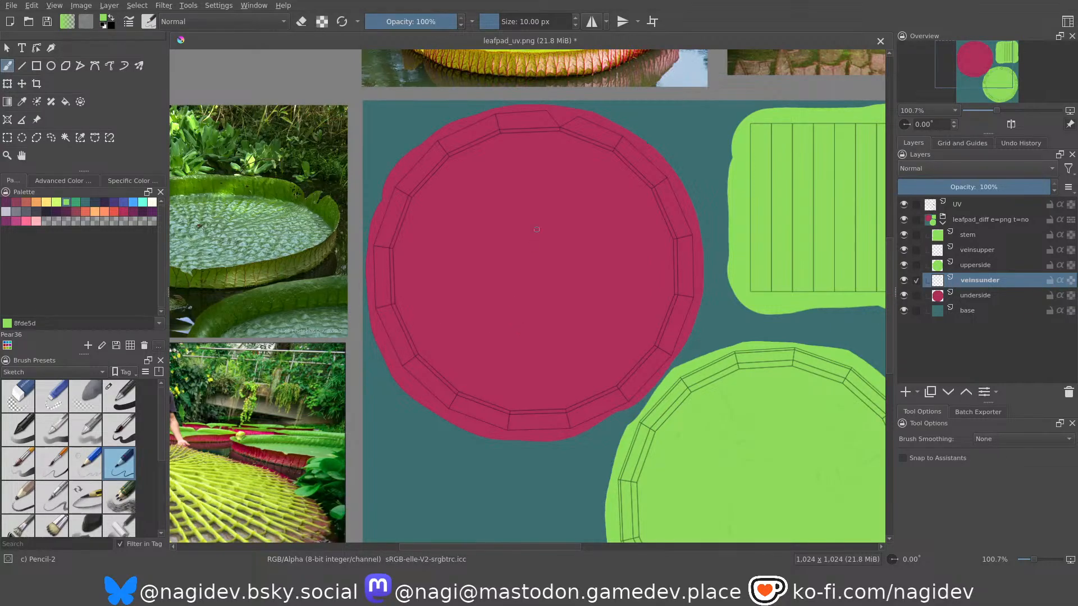
middle_click_drag(547, 224, 536, 242)
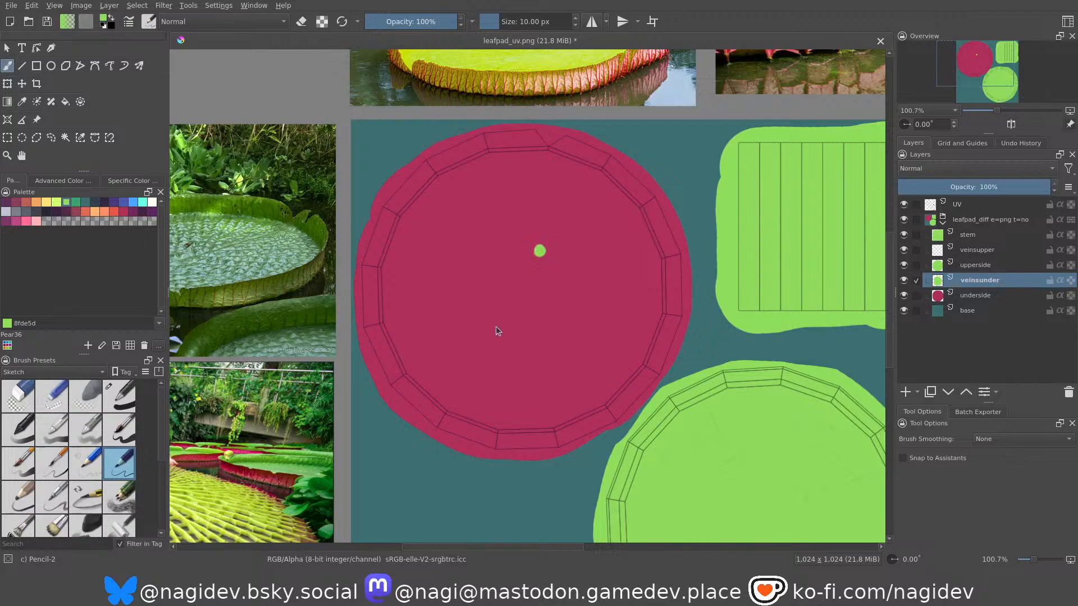
middle_click_drag(538, 285, 490, 207)
scroll(492, 207, "down", 2, "ctrl")
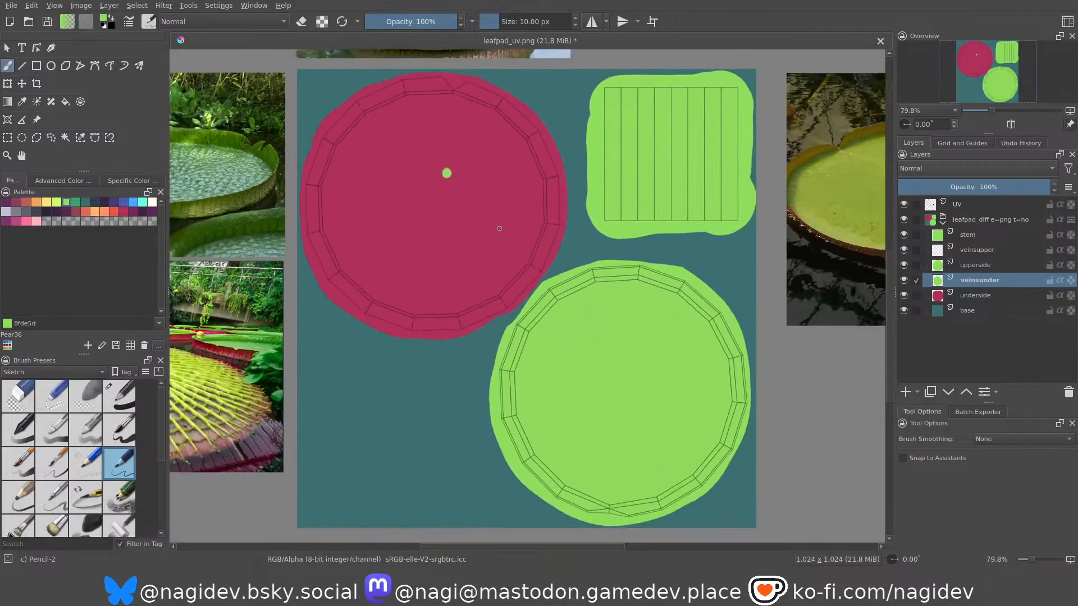
left_click(967, 412)
left_click(988, 447)
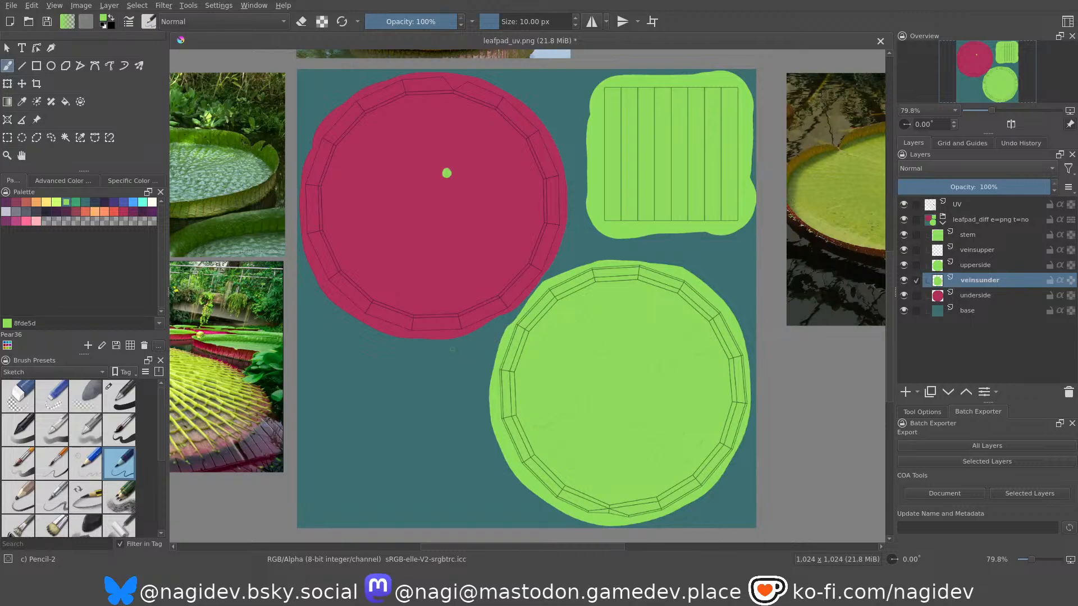
Undo the green stem dot, repaint it slightly lower and nearer the underside circle's centre, and export all layers again.
scroll(437, 246, "up", 5)
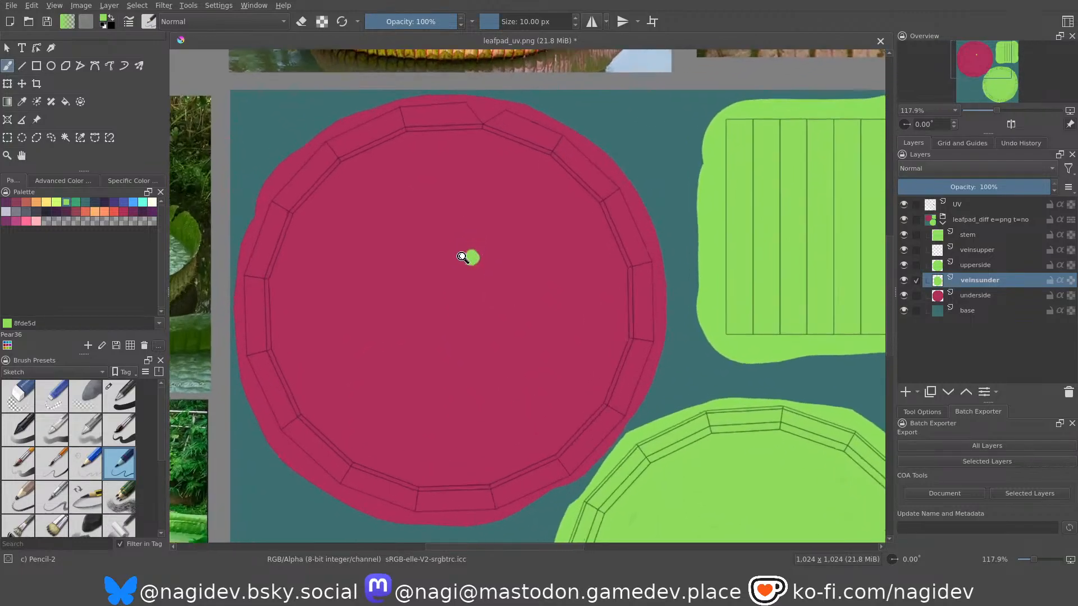
key("ctrl+z")
left_click(456, 267)
left_click_drag(459, 267, 450, 272)
scroll(473, 274, "down", 3)
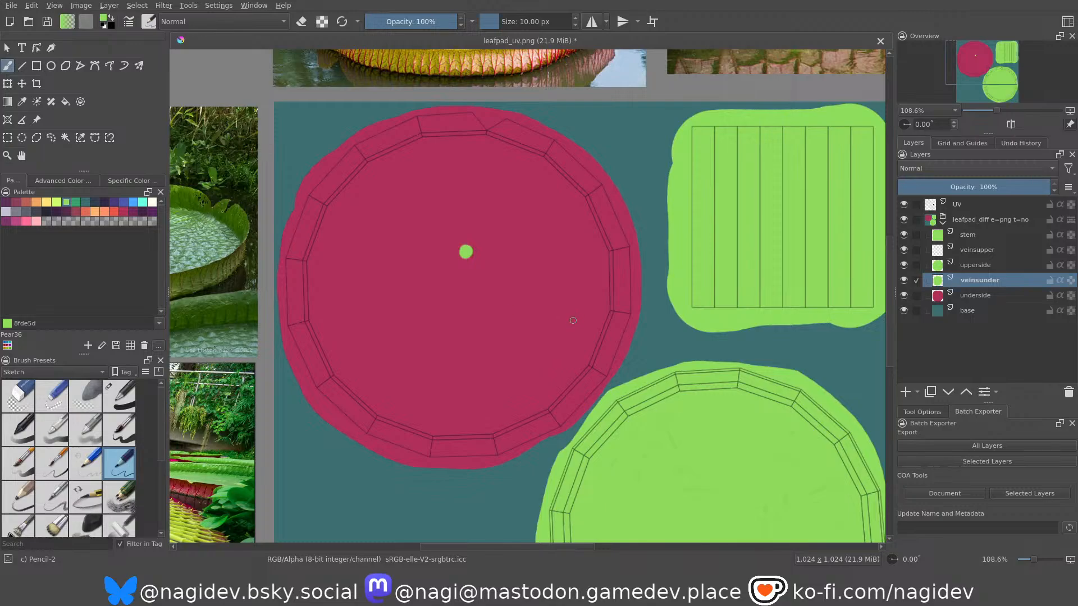
left_click(946, 447)
Touch up the green stem dot on the underside with small strokes, undoing the first one.
scroll(474, 275, "up", 3, "ctrl")
mouse_move(467, 234)
left_mouse_down()
mouse_move(463, 253)
mouse_move(449, 243)
mouse_move(464, 247)
mouse_move(457, 234)
mouse_move(471, 248)
mouse_move(451, 251)
mouse_move(453, 231)
left_mouse_up()
key("ctrl+z")
middle_click_drag(466, 215, 477, 238, "ctrl")
middle_click_drag(476, 238, 463, 190)
mouse_move(475, 223)
middle_mouse_down()
mouse_move(472, 186)
mouse_move(476, 206)
middle_mouse_up()
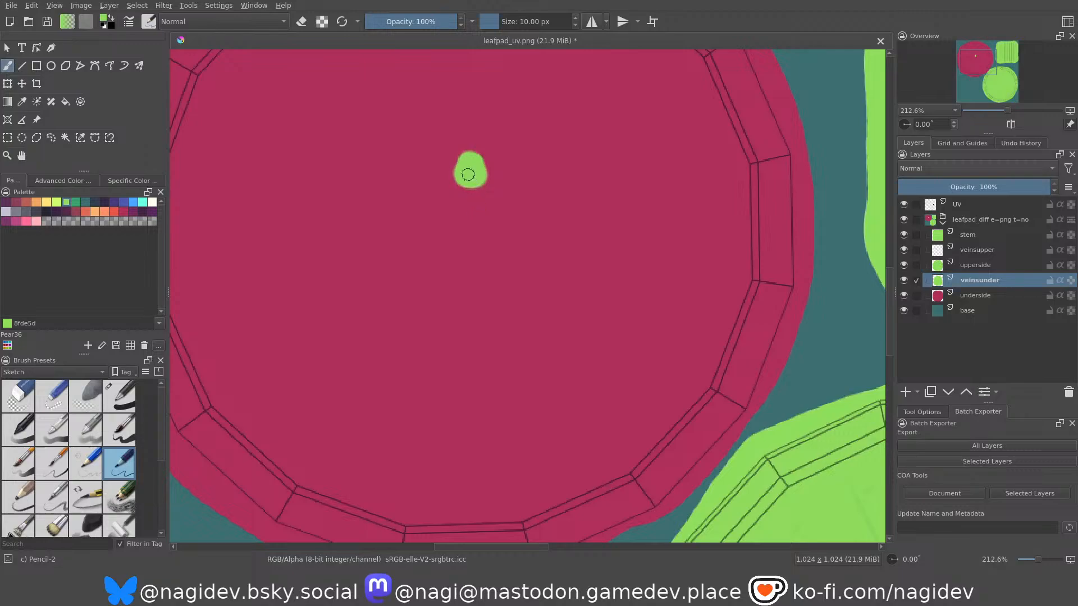
Paint the first vein from the stem dot toward the lower rim, splitting it into two branches that each fork again.
left_click_drag(472, 169, 517, 306)
key("ctrl+z")
mouse_move(473, 170)
left_mouse_down()
mouse_move(526, 278)
mouse_move(523, 334)
left_mouse_up()
mouse_move(528, 282)
left_mouse_down()
mouse_move(562, 312)
mouse_move(584, 385)
left_mouse_up()
left_click_drag(578, 349, 626, 400)
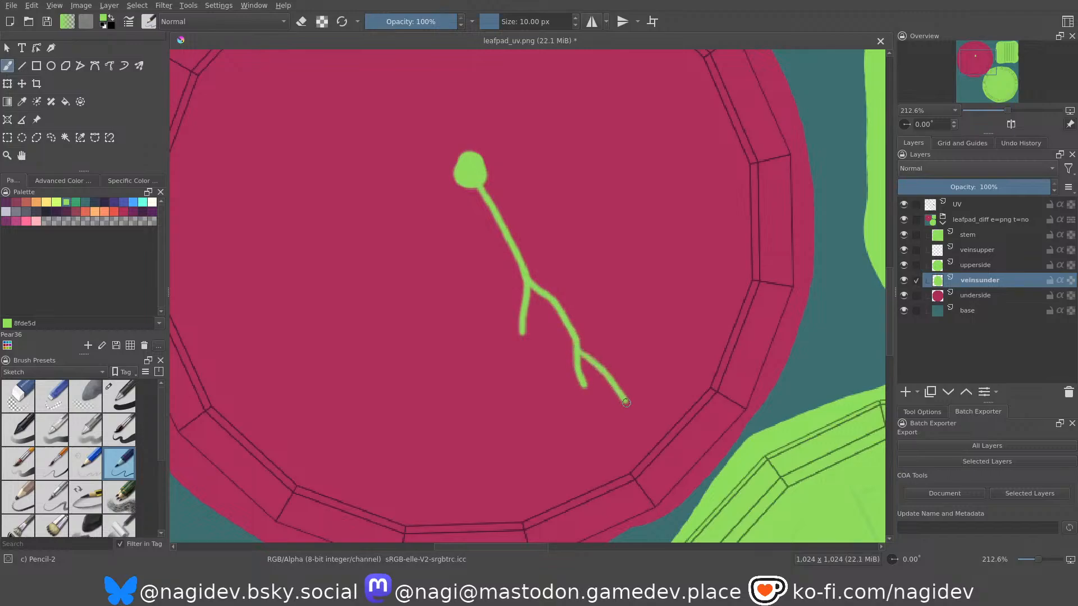
left_click_drag(523, 332, 532, 394)
left_click_drag(523, 342, 574, 428)
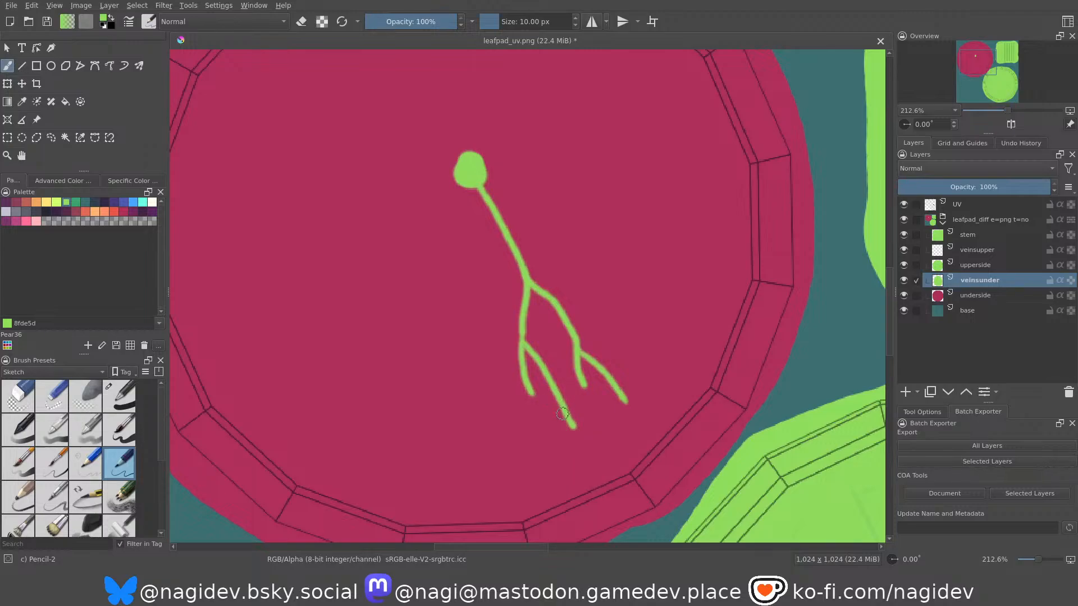
Erase the tip of the first vein's longest inner branch and repaint it as a fork nearer the rim.
key("e")
left_click_drag(561, 408, 572, 426)
key("e")
key("e")
mouse_move(557, 398)
left_mouse_down()
mouse_move(560, 437)
mouse_move(594, 454)
mouse_move(571, 470)
left_mouse_up()
scroll(554, 357, "down", 3)
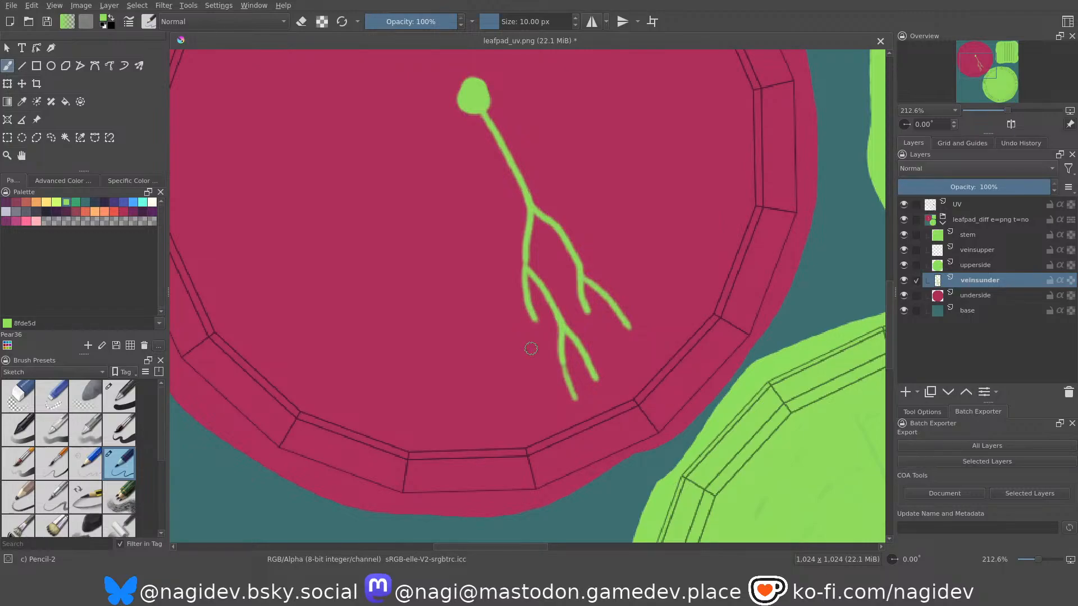
middle_click_drag(527, 331, 527, 335)
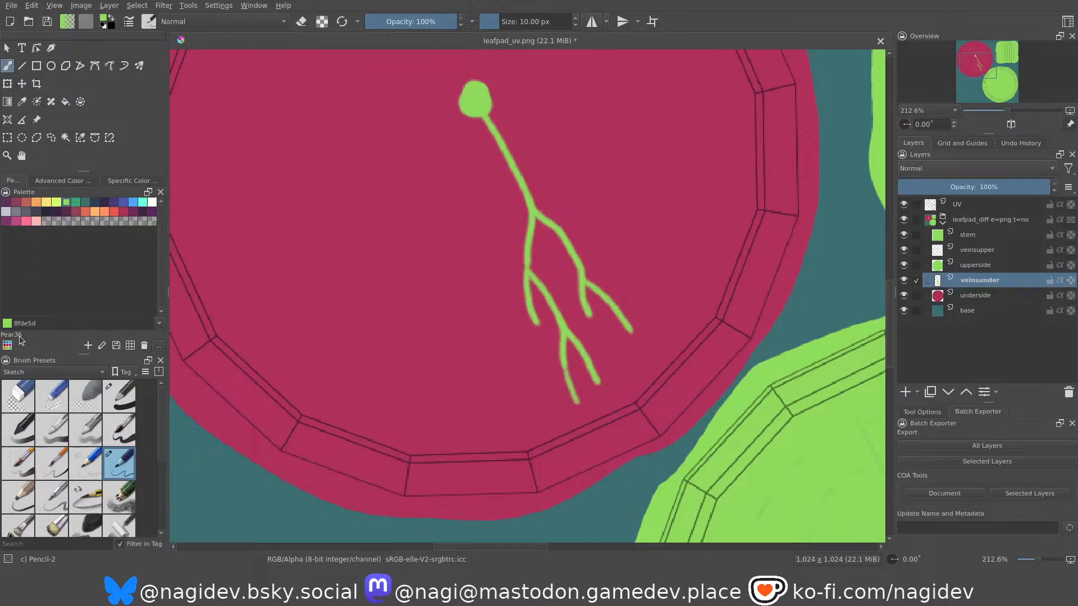
middle_click_drag(572, 325, 560, 325)
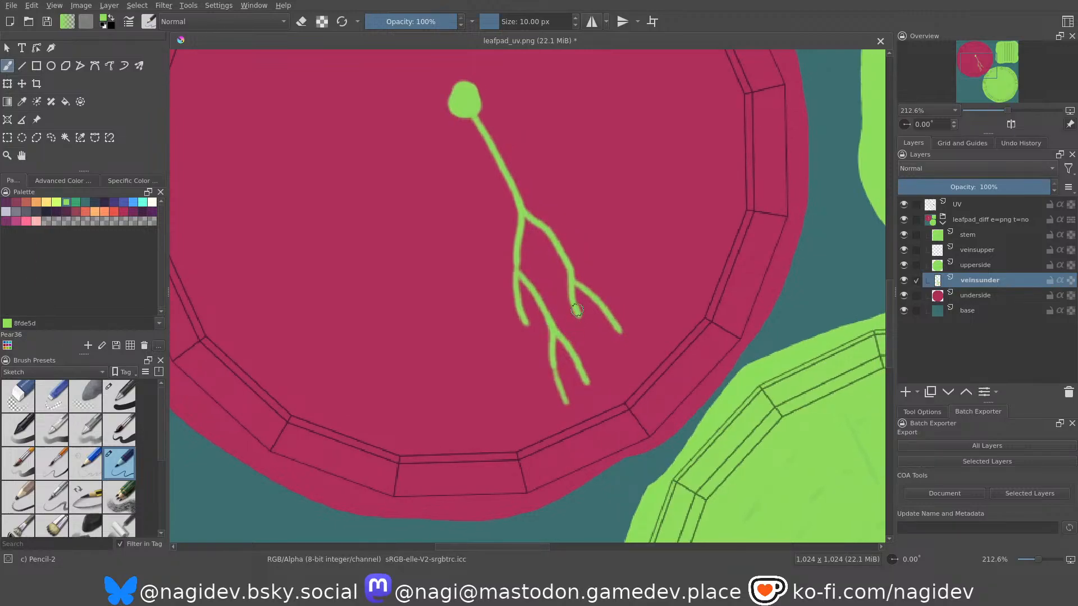
Extend the first vein's shorter branches toward the rim, adding small forks to the ends of the outer ones.
mouse_move(575, 304)
left_mouse_down()
mouse_move(606, 382)
mouse_move(629, 380)
left_mouse_up()
middle_click_drag(522, 298, 519, 322)
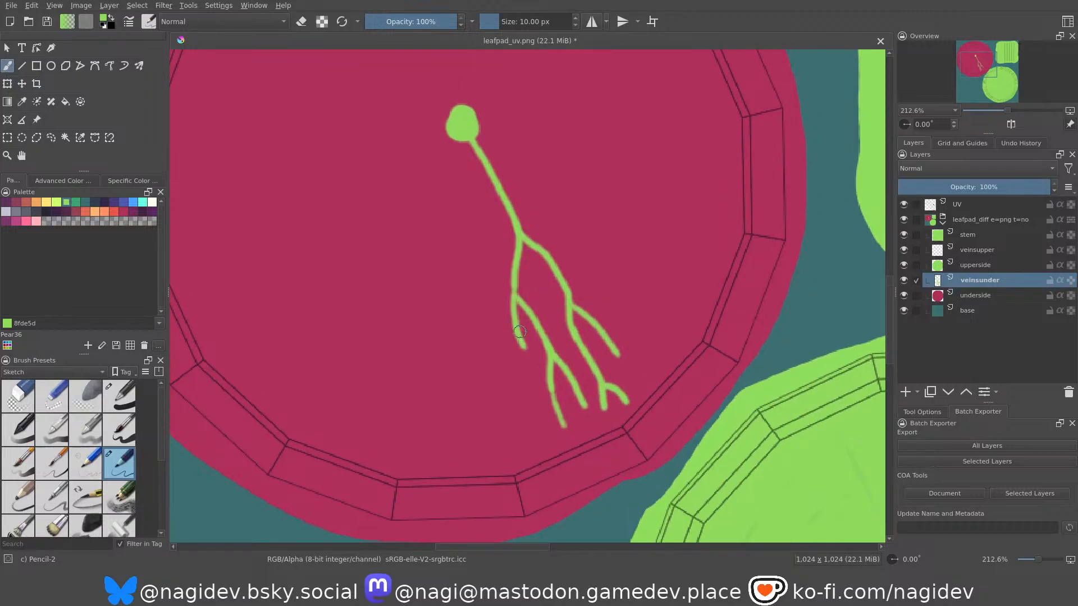
left_click_drag(521, 337, 548, 436)
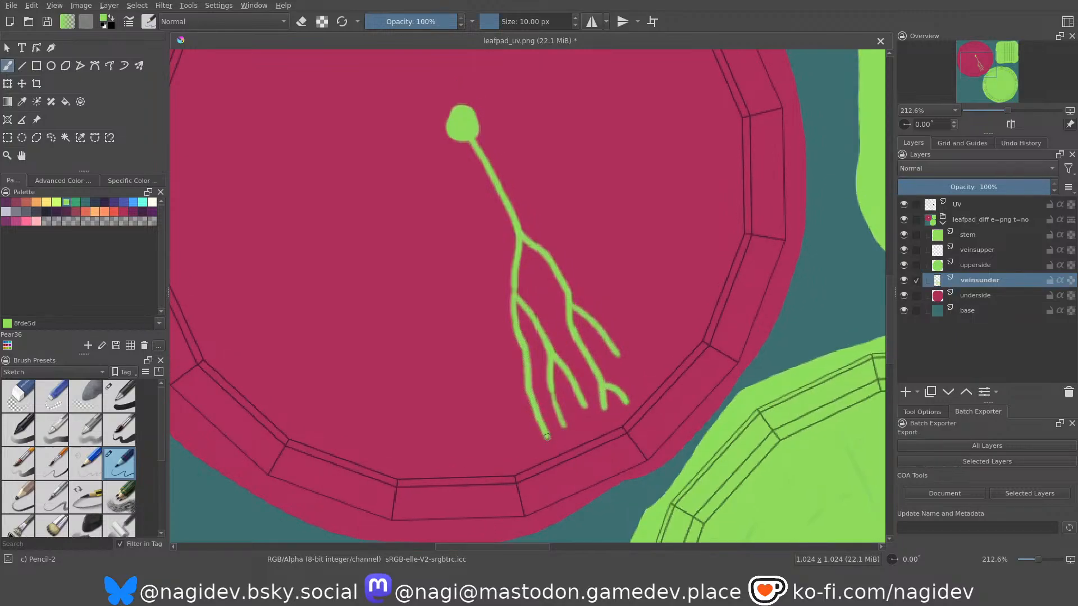
middle_click_drag(493, 212, 440, 255)
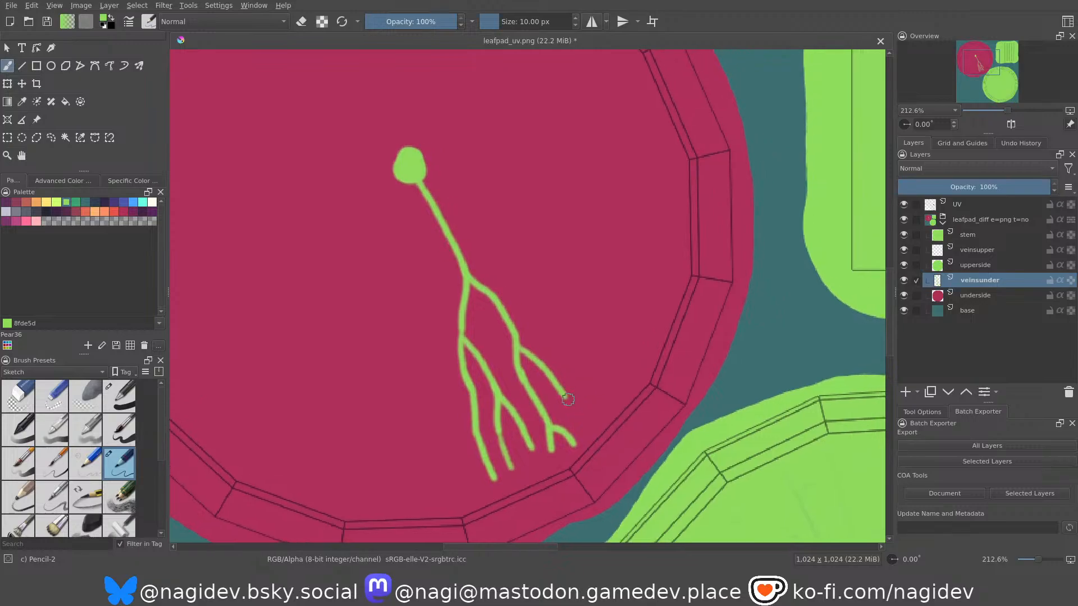
mouse_move(569, 394)
left_mouse_down()
mouse_move(600, 415)
mouse_move(580, 427)
left_mouse_up()
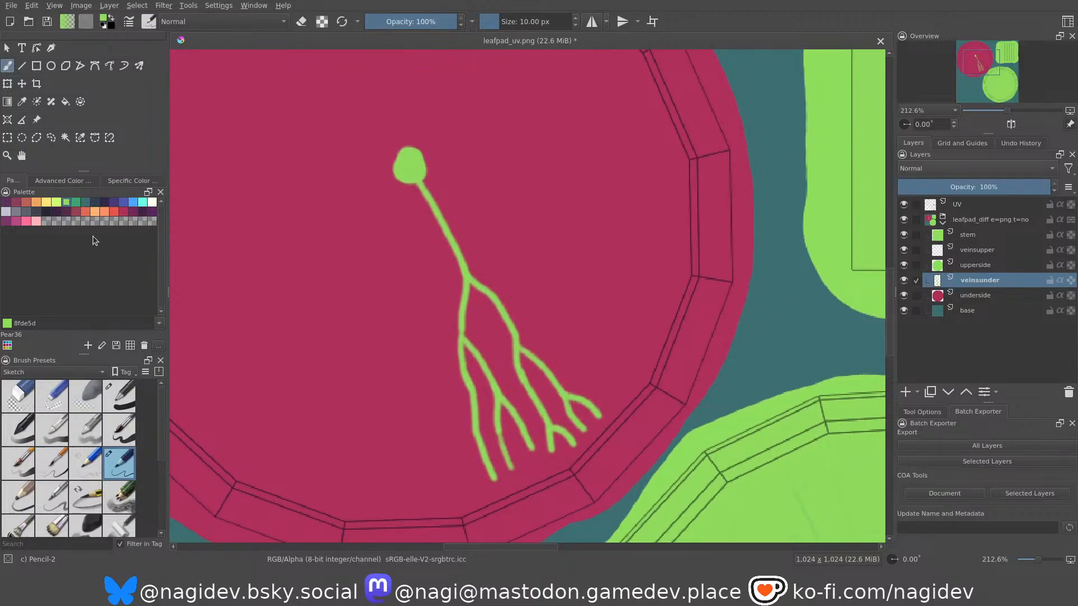
Paint a second vein from the stem dot beside the first, with one branch forking down to the rim and a short upper branch.
middle_click_drag(522, 314, 514, 333)
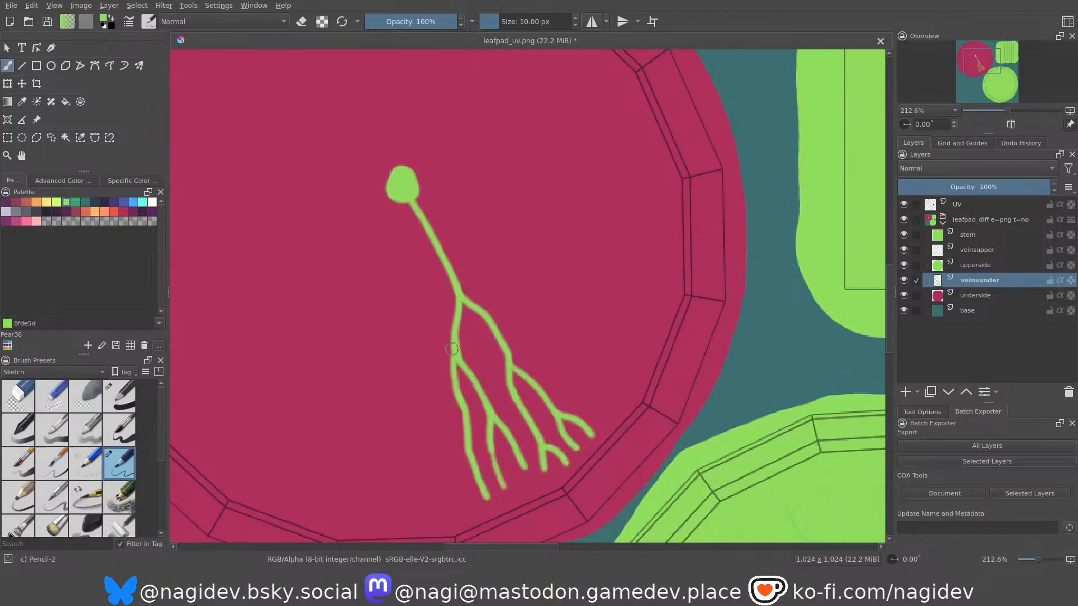
mouse_move(456, 312)
middle_mouse_down()
mouse_move(441, 304)
mouse_move(423, 231)
middle_mouse_up()
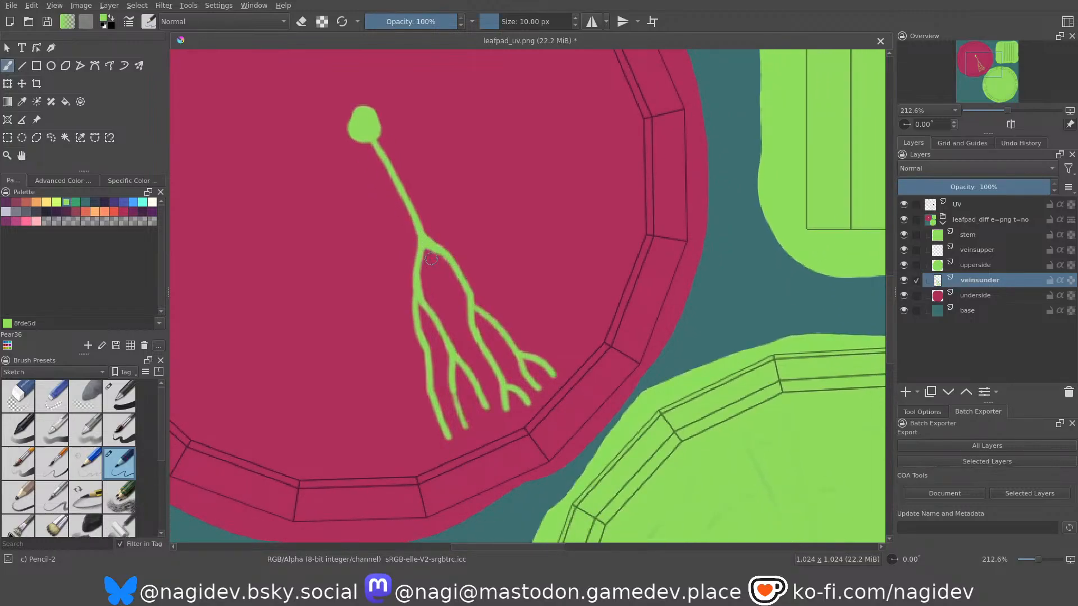
middle_click_drag(461, 253, 467, 287)
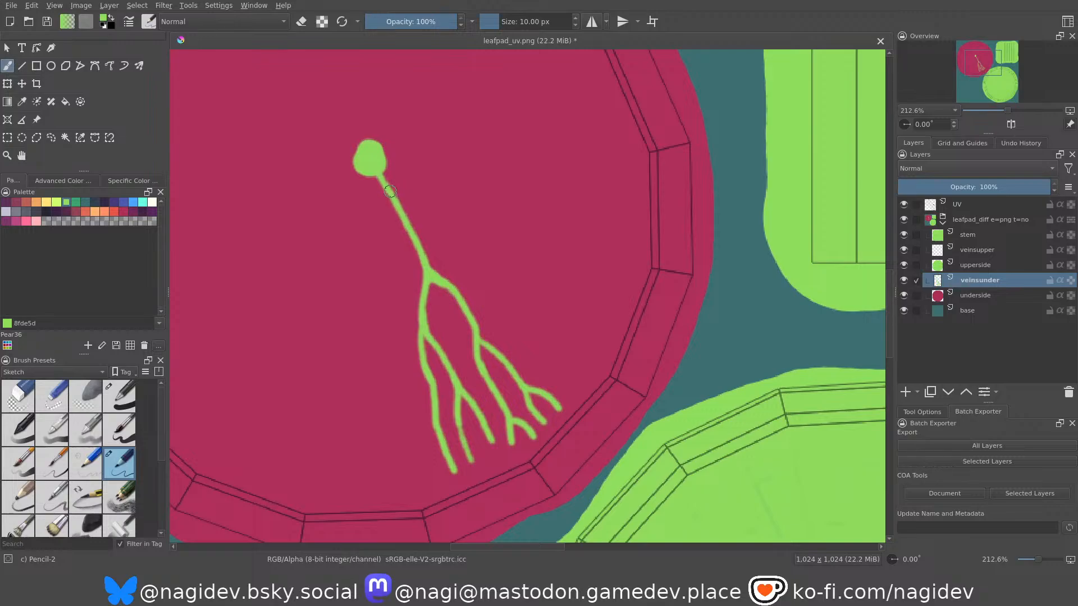
left_click_drag(374, 162, 435, 212)
mouse_move(383, 172)
left_mouse_down()
mouse_move(434, 214)
mouse_move(488, 286)
left_mouse_up()
mouse_move(416, 198)
left_mouse_down()
mouse_move(503, 245)
mouse_move(491, 305)
mouse_move(504, 321)
mouse_move(509, 296)
mouse_move(535, 316)
mouse_move(515, 334)
mouse_move(570, 396)
left_mouse_up()
mouse_move(493, 312)
middle_mouse_down()
mouse_move(484, 337)
mouse_move(462, 332)
middle_mouse_up()
left_click_drag(494, 323, 549, 396)
left_click_drag(503, 333, 564, 369)
middle_click_drag(422, 257, 463, 286)
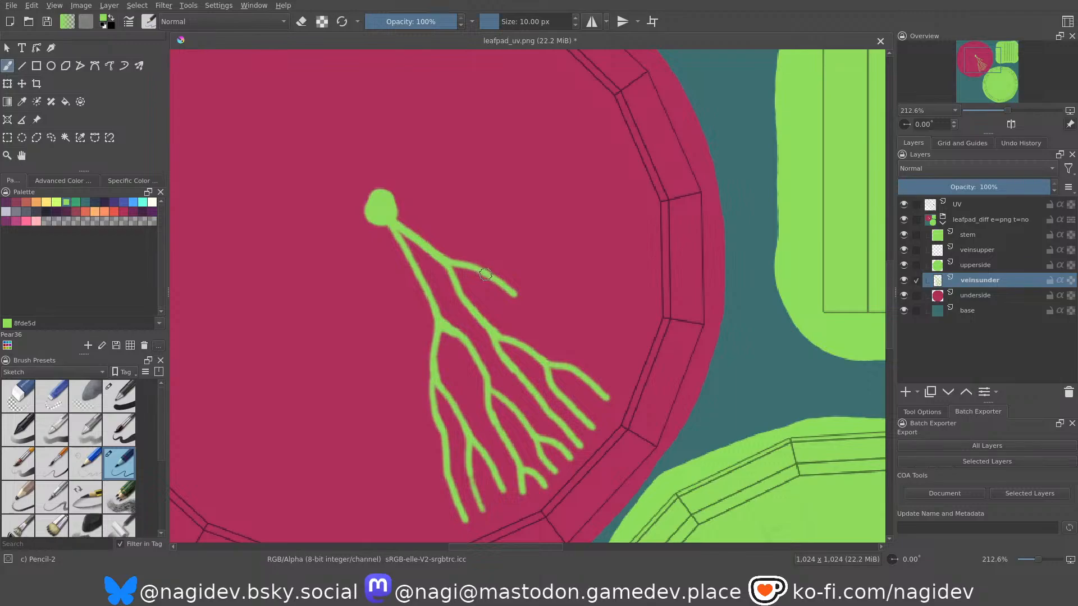
Extend the second vein's upper branch to the rim, adding forked side branches and thickening its start.
left_click_drag(509, 293, 549, 336)
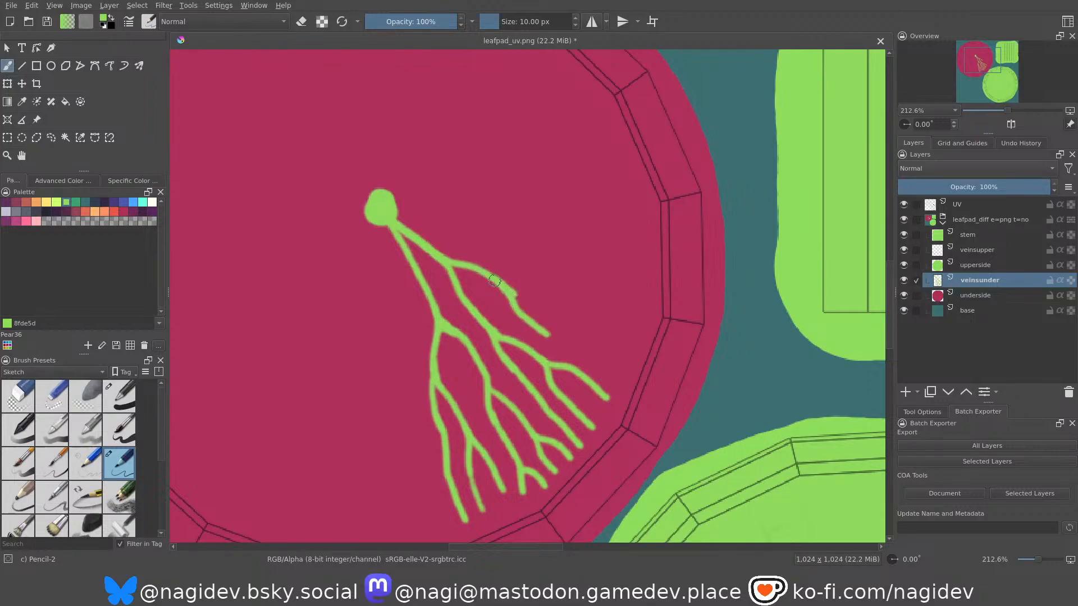
mouse_move(518, 294)
left_mouse_down()
mouse_move(564, 305)
mouse_move(574, 352)
mouse_move(624, 375)
left_mouse_up()
left_click_drag(564, 333, 629, 349)
mouse_move(557, 303)
left_mouse_down()
mouse_move(632, 333)
mouse_move(620, 312)
mouse_move(647, 312)
left_mouse_up()
middle_click_drag(462, 262, 510, 284)
Compare the painted fan of underside veins with the branching ribs in the underside reference photo.
scroll(505, 264, "down", 5)
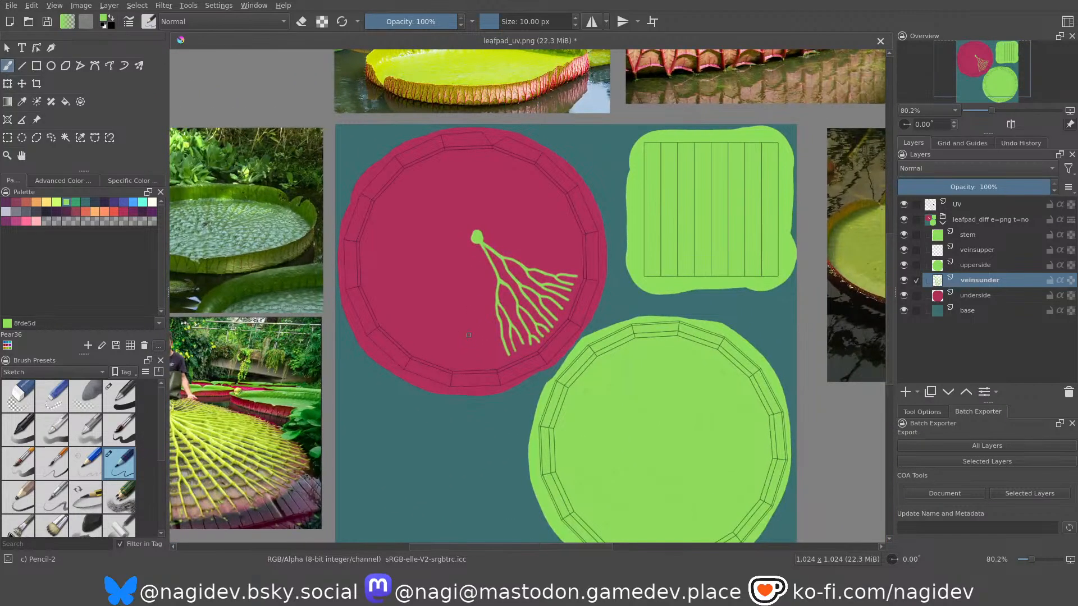
middle_click_drag(470, 331, 618, 260)
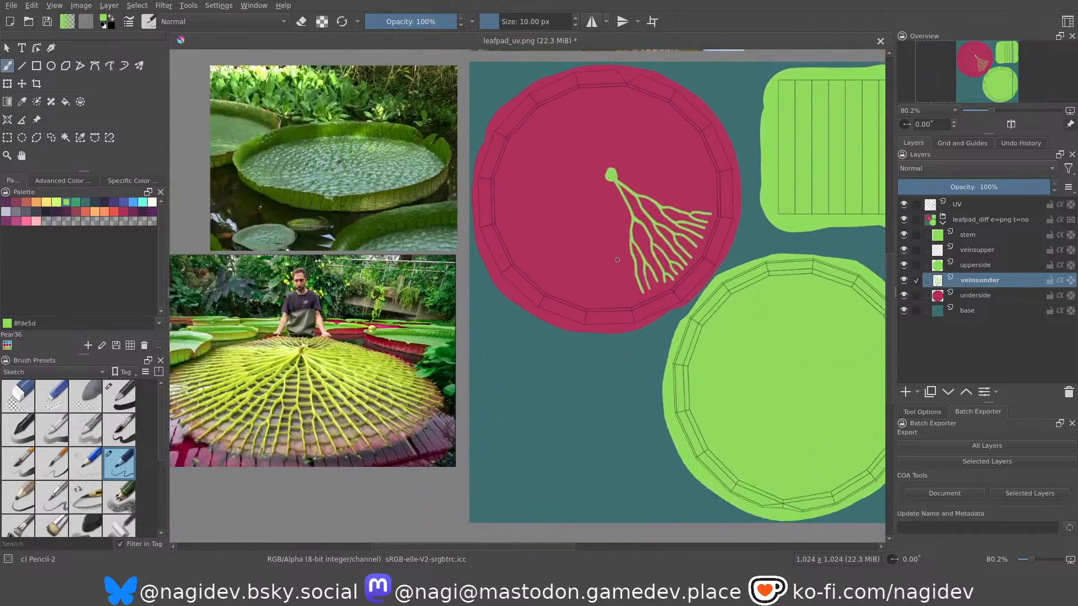
middle_click_drag(374, 343, 435, 311)
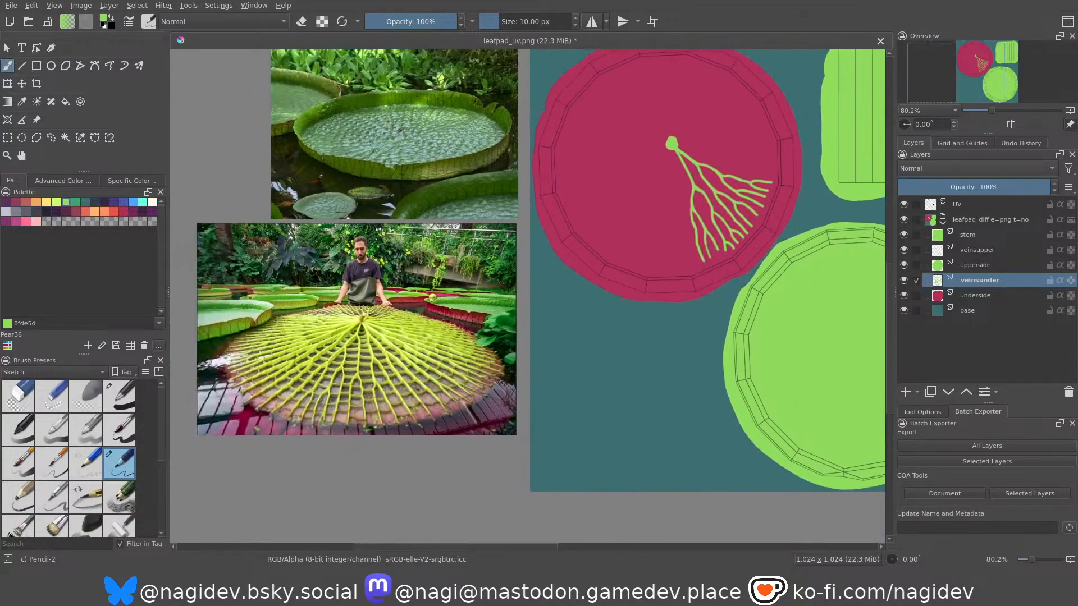
scroll(348, 384, "up", 3)
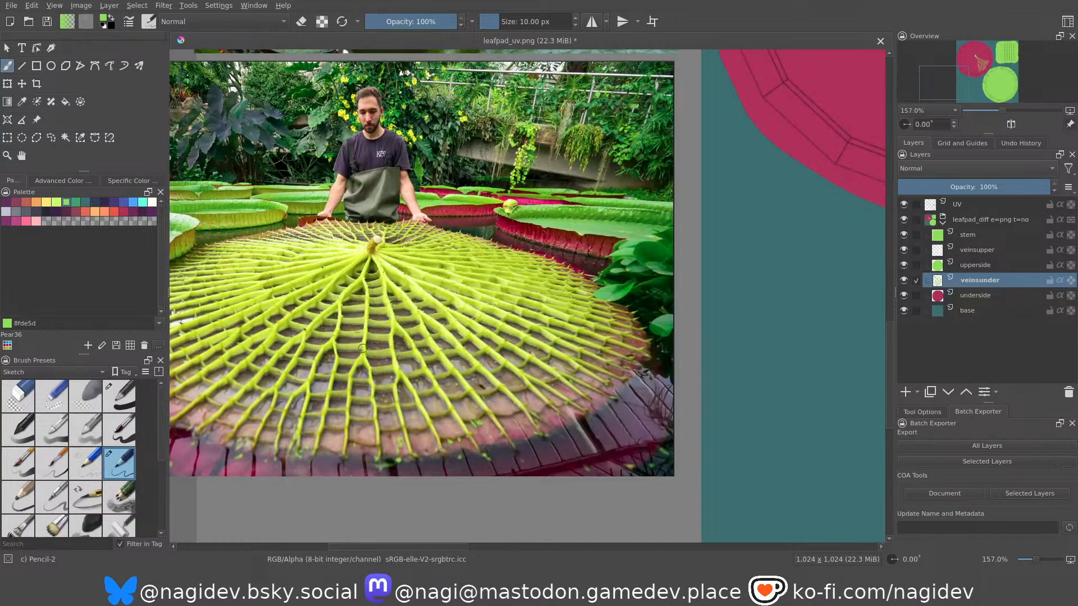
scroll(607, 320, "down", 3)
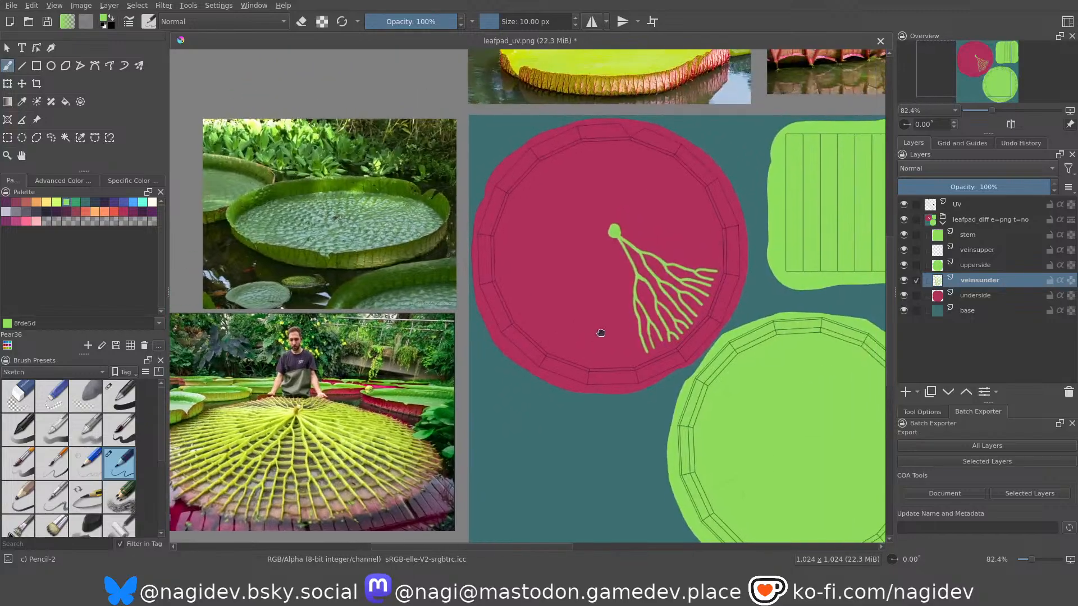
scroll(606, 321, "up", 5)
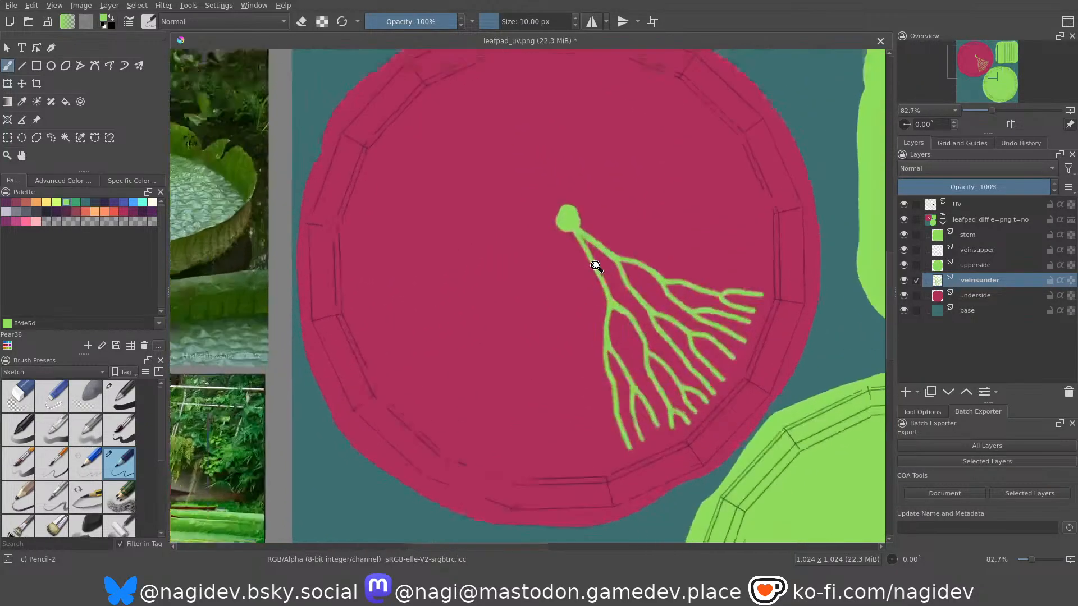
middle_click_drag(584, 301, 587, 302)
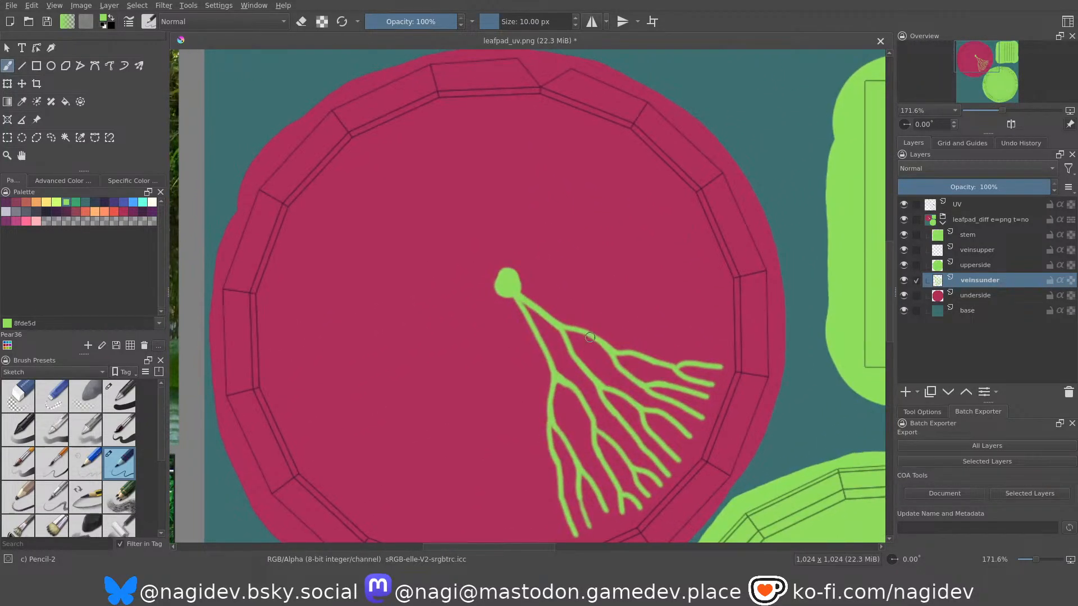
scroll(587, 339, "up", 2)
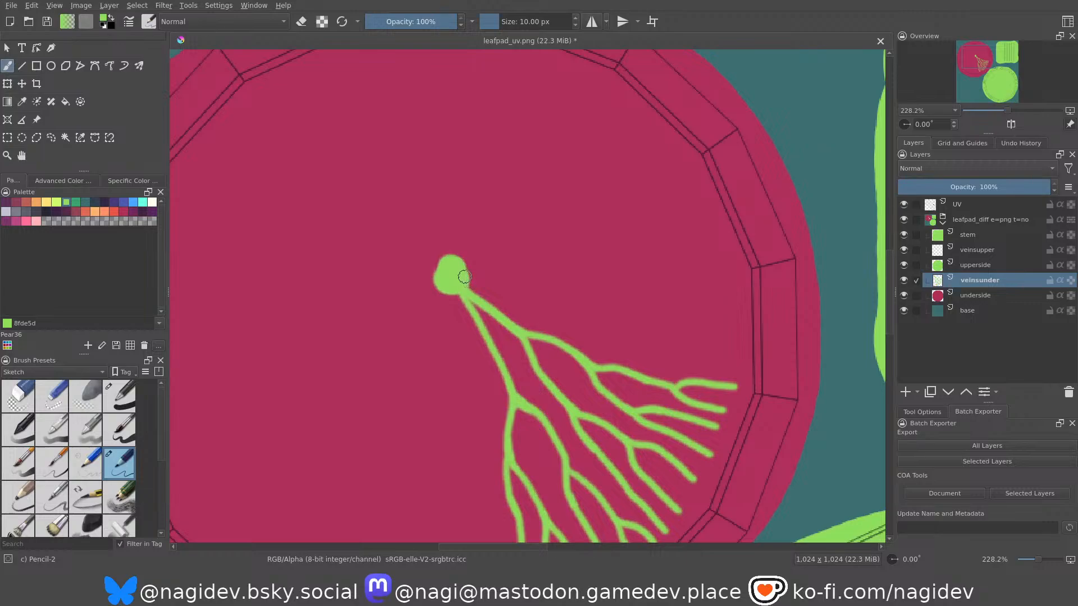
mouse_move(462, 276)
left_mouse_down()
mouse_move(516, 279)
mouse_move(565, 303)
mouse_move(503, 280)
mouse_move(554, 267)
mouse_move(604, 319)
mouse_move(613, 300)
mouse_move(622, 324)
mouse_move(731, 352)
left_mouse_up()
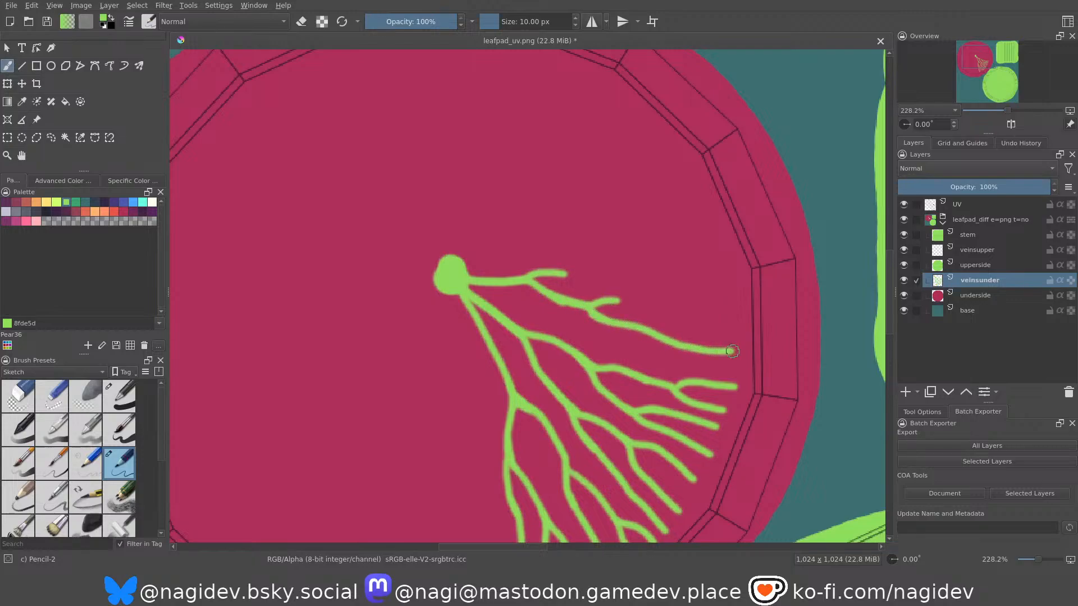
key("ctrl+z")
key("ctrl+z")
key("ctrl+z")
key("ctrl+z")
key("ctrl+z")
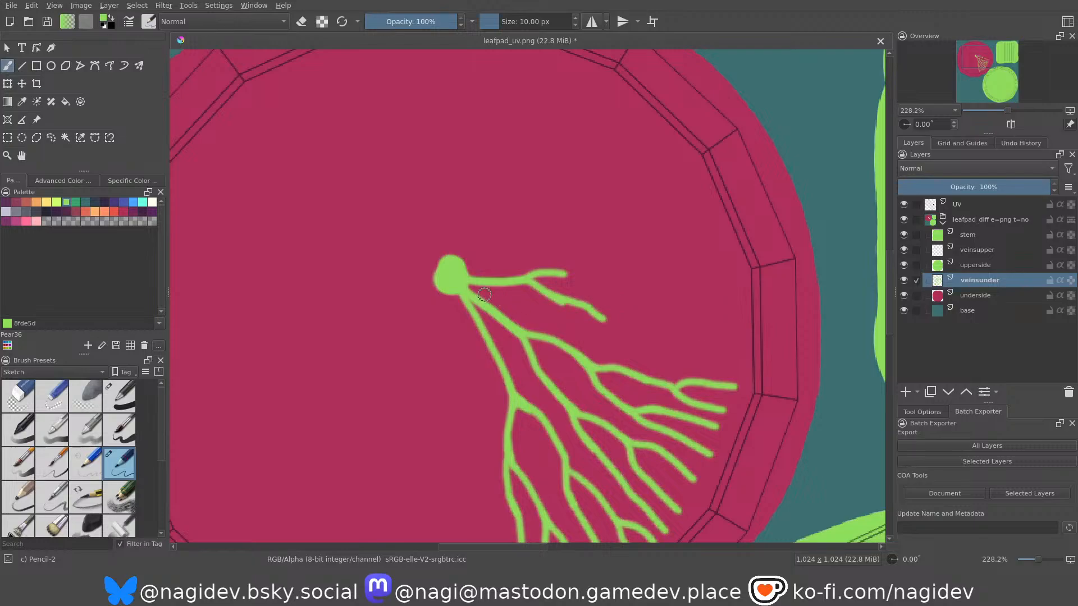
Paint a third underside vein from the stem dot to the rim, forking its lower branch and extending an upper branch to the rim.
mouse_move(463, 279)
left_mouse_down()
mouse_move(626, 341)
mouse_move(739, 362)
left_mouse_up()
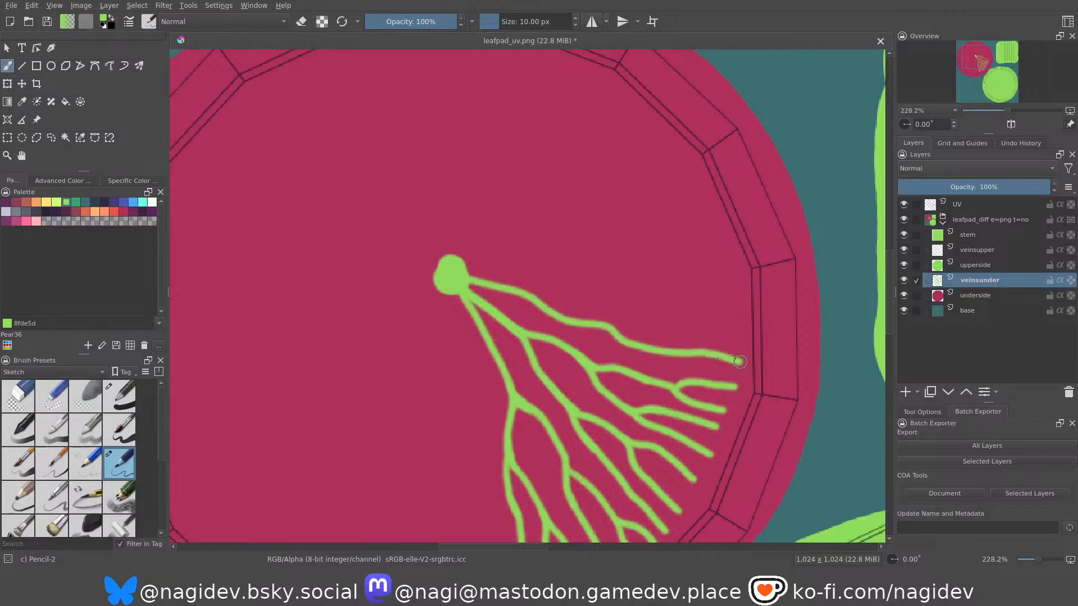
left_click_drag(493, 284, 590, 288)
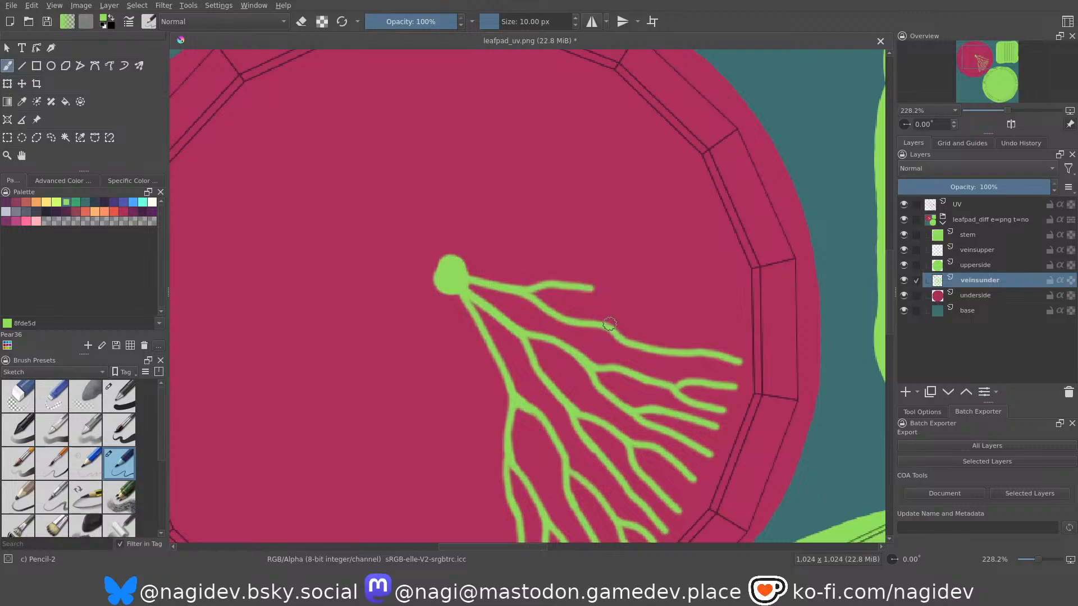
mouse_move(607, 326)
left_mouse_down()
mouse_move(685, 326)
mouse_move(713, 347)
mouse_move(734, 342)
mouse_move(709, 328)
mouse_move(735, 328)
left_mouse_up()
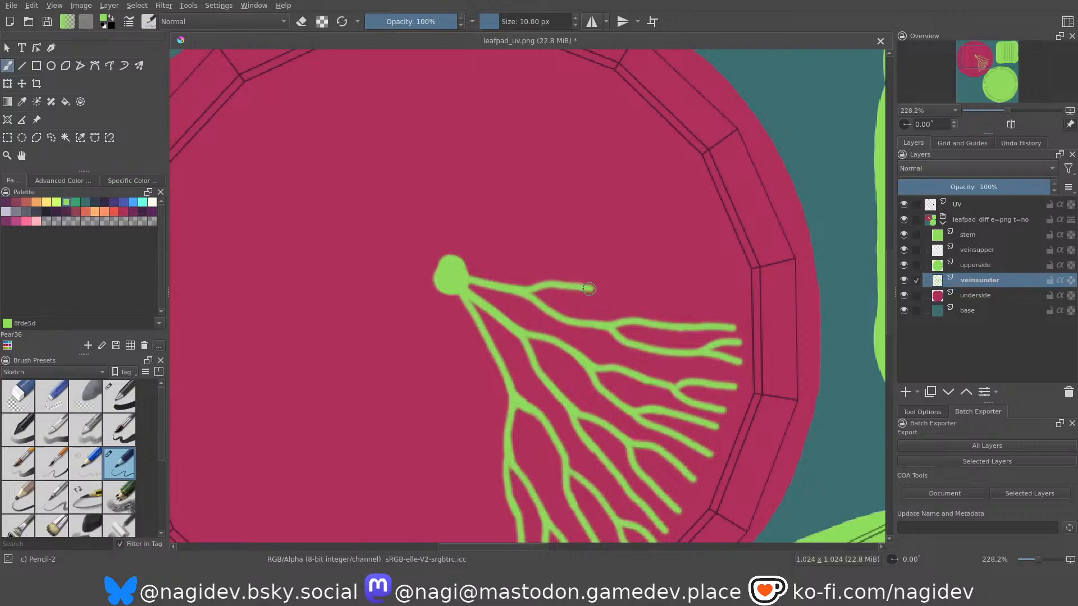
mouse_move(588, 288)
left_mouse_down()
mouse_move(611, 302)
mouse_move(731, 316)
left_mouse_up()
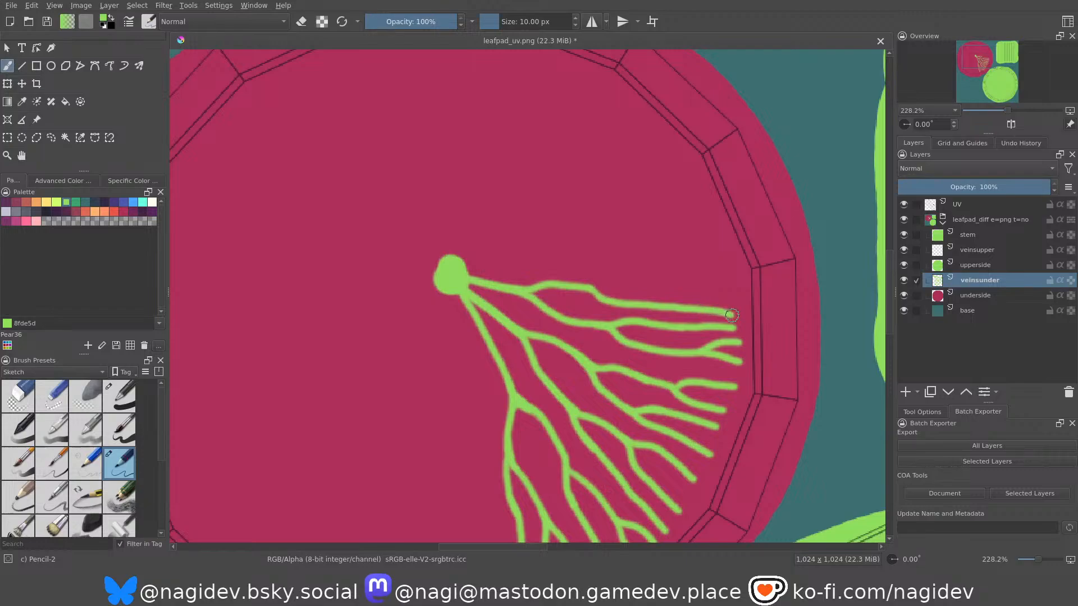
Add a fork to the third vein's upper branch, running nearly straight to the rim.
left_click_drag(595, 285, 726, 282)
key("ctrl+z")
left_click_drag(593, 289, 730, 282)
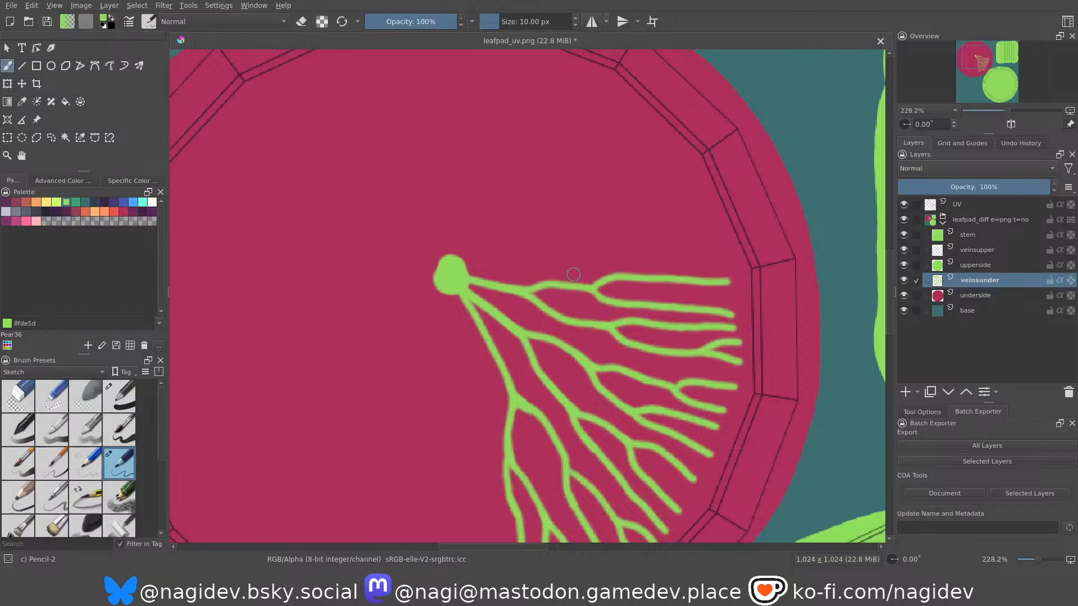
key("ctrl+z")
left_click_drag(600, 285, 730, 282)
Thicken the vein bases at the stem dot and erase the stray paint beside them.
mouse_move(552, 286)
middle_mouse_down()
mouse_move(548, 213)
mouse_move(540, 284)
mouse_move(509, 329)
middle_mouse_up()
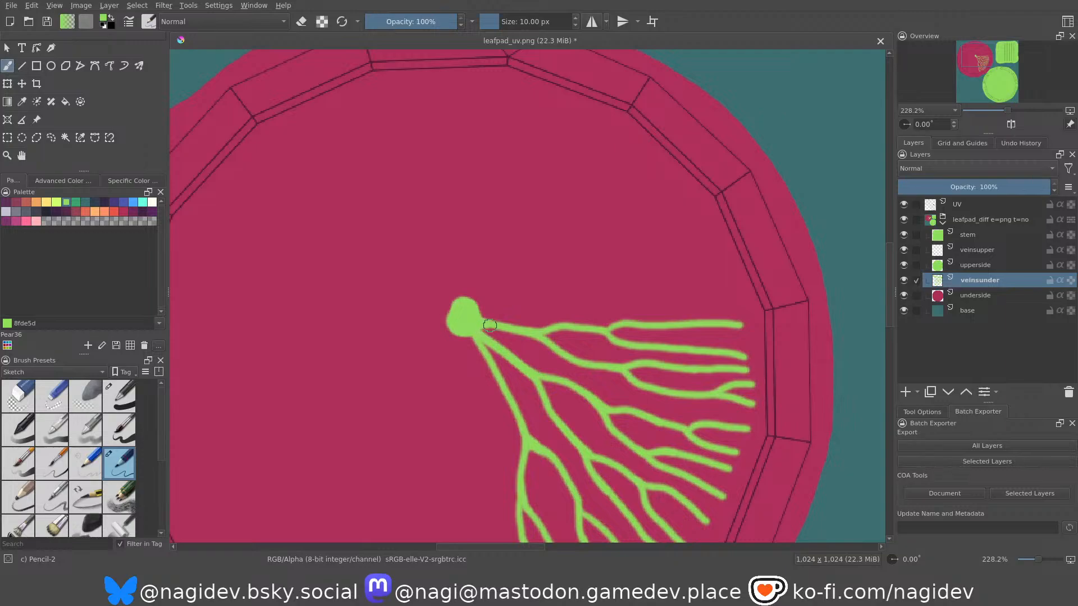
left_click_drag(481, 326, 495, 341)
scroll(463, 267, "down", 5)
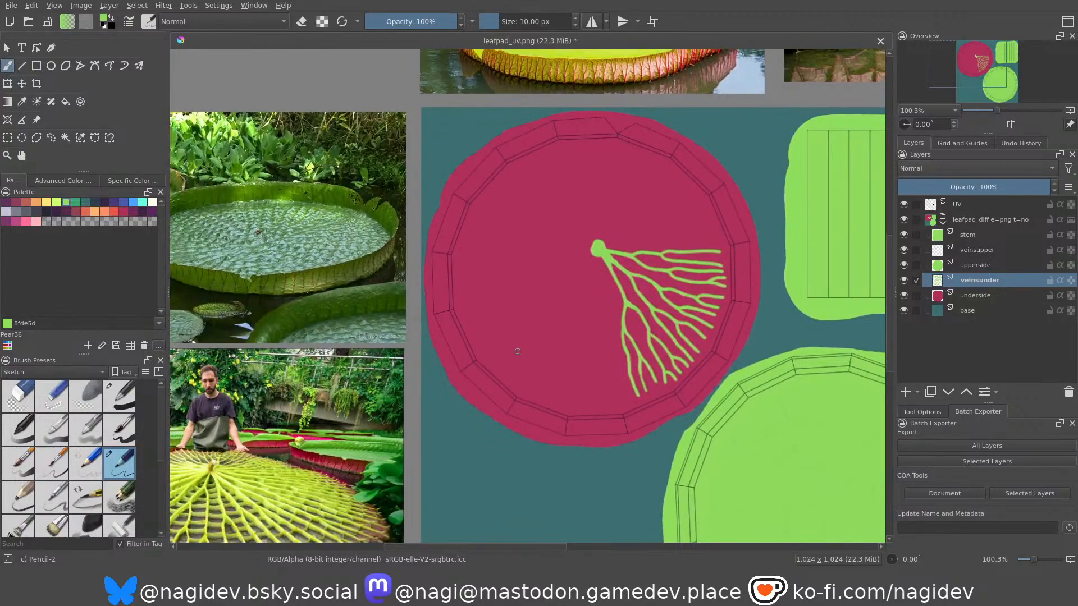
mouse_move(544, 301)
middle_mouse_down()
mouse_move(667, 265)
mouse_move(660, 281)
mouse_move(650, 193)
mouse_move(663, 176)
mouse_move(514, 350)
mouse_move(638, 248)
mouse_move(551, 328)
mouse_move(557, 216)
mouse_move(584, 219)
mouse_move(576, 373)
mouse_move(504, 250)
middle_mouse_up()
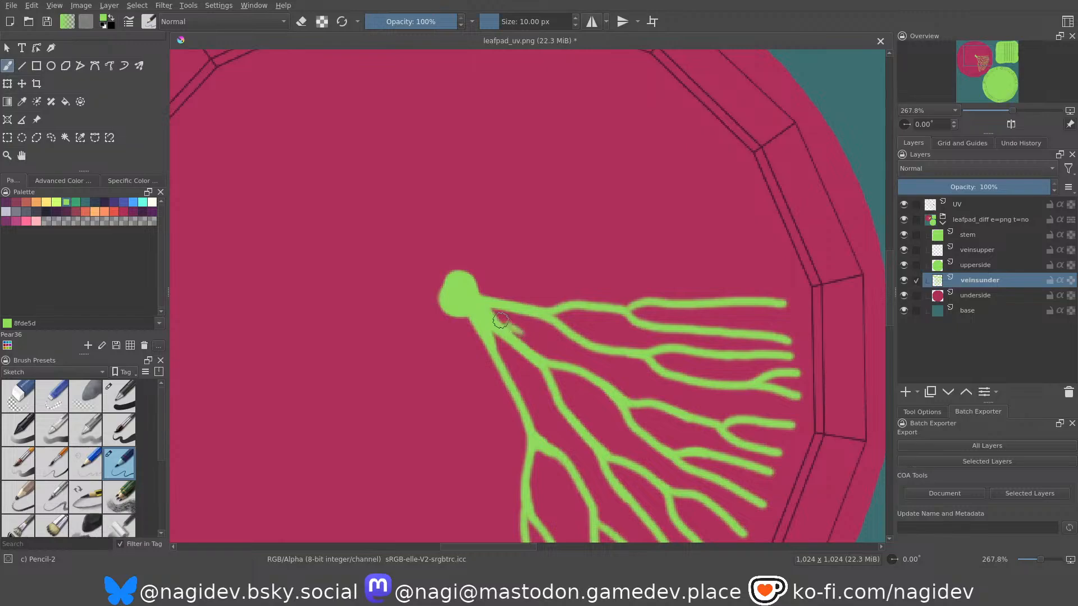
key("e")
middle_click_drag(508, 326, 496, 393)
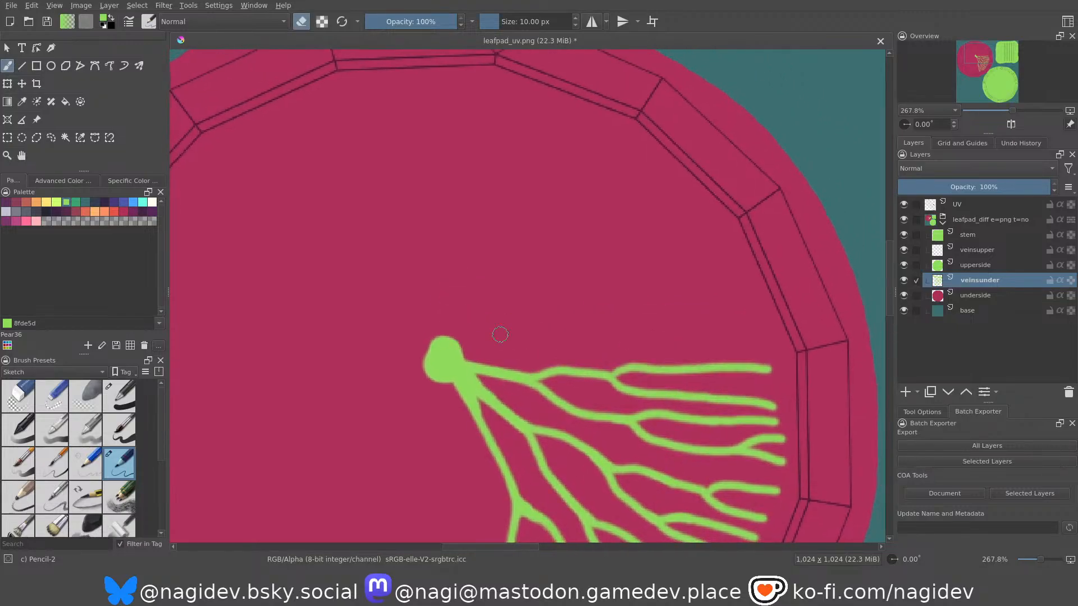
Paint a fourth vein from the stem dot above the third, with its lower branch split into two forked ends at the rim.
key("e")
mouse_move(450, 348)
left_mouse_down()
mouse_move(520, 318)
mouse_move(554, 333)
mouse_move(612, 318)
mouse_move(633, 331)
mouse_move(736, 335)
left_mouse_up()
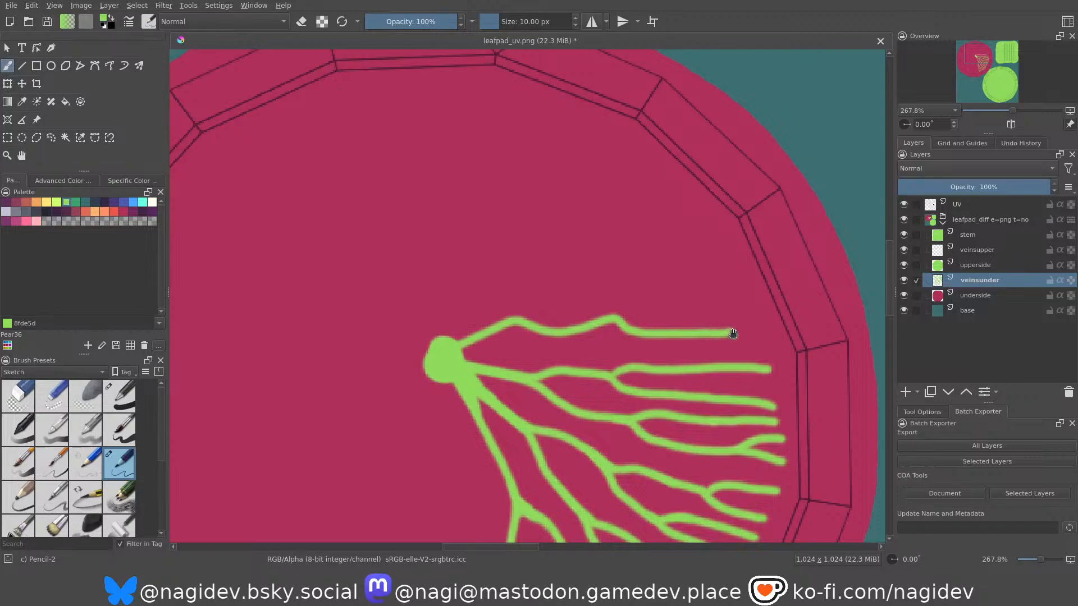
middle_click_drag(707, 343, 700, 333)
left_click_drag(726, 323, 764, 327)
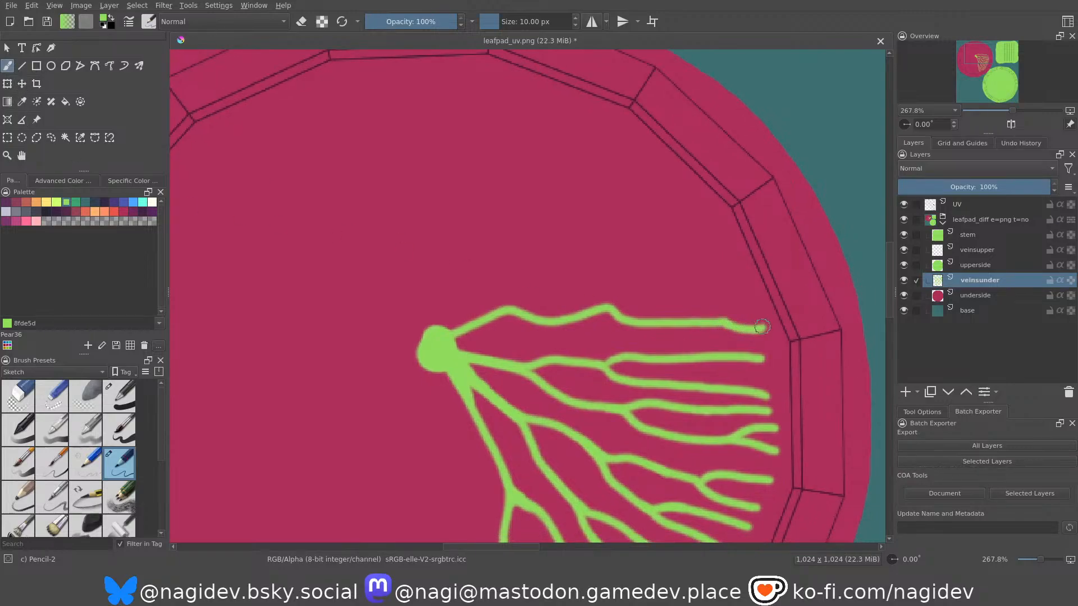
middle_click_drag(590, 321, 588, 321)
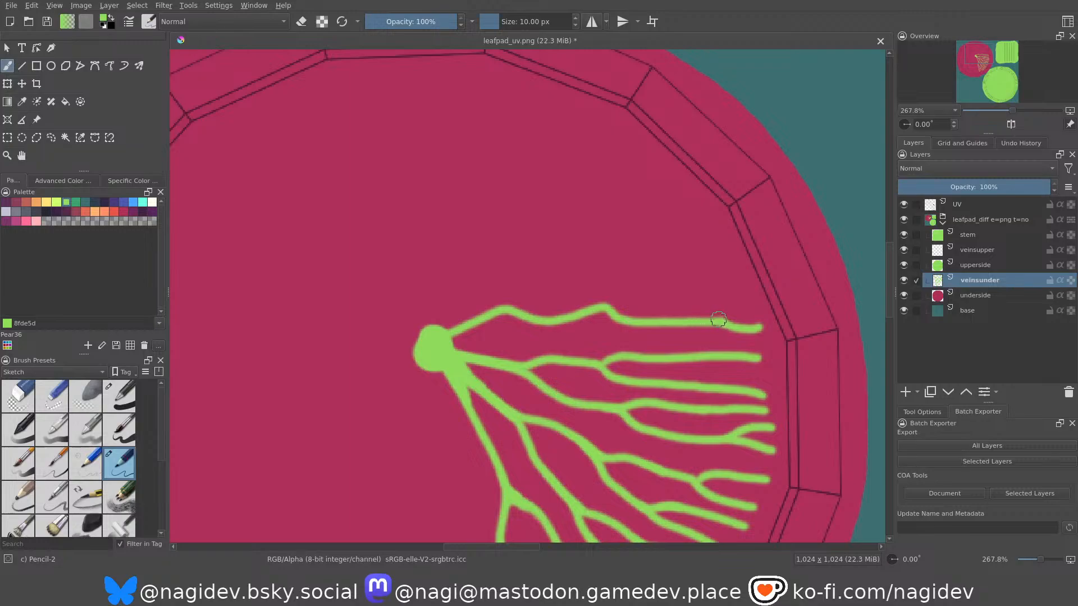
left_click_drag(725, 321, 755, 307)
left_click_drag(608, 308, 752, 292)
left_click_drag(682, 294, 738, 271)
Add two upper branches to the fourth vein, each reaching the rim and ending in a small fork.
mouse_move(504, 308)
left_mouse_down()
mouse_move(585, 272)
mouse_move(658, 275)
mouse_move(730, 243)
left_mouse_up()
left_click_drag(663, 271, 737, 251)
middle_click_drag(512, 296, 543, 287)
left_click_drag(598, 264, 747, 201)
left_click_drag(703, 212, 725, 188)
mouse_move(603, 224)
middle_mouse_down()
mouse_move(620, 313)
mouse_move(518, 287)
middle_mouse_up()
middle_click_drag(528, 329, 480, 269)
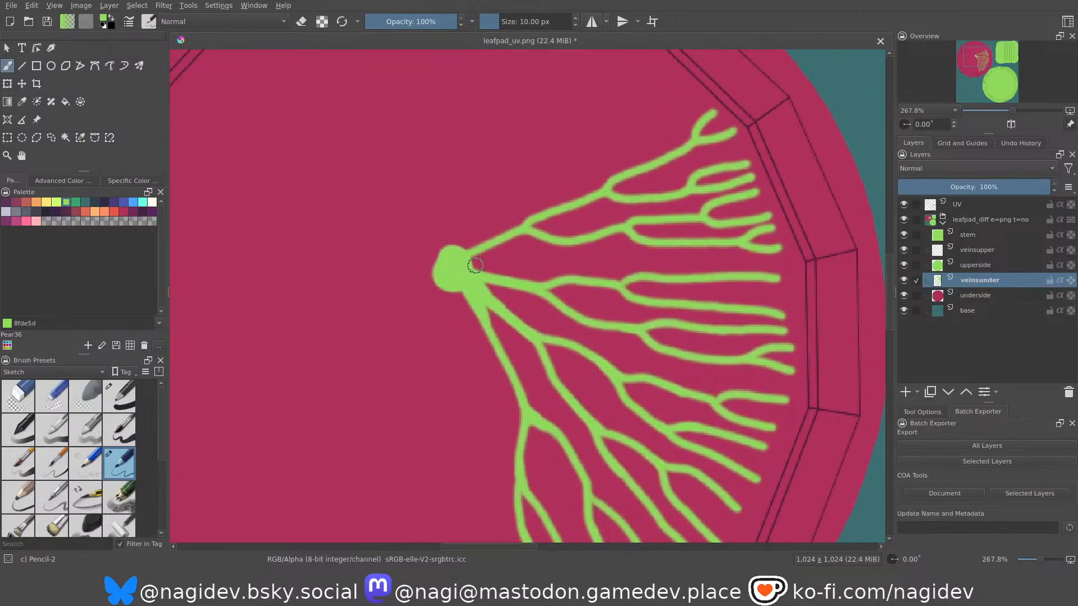
left_click_drag(476, 263, 533, 257)
key("ctrl+z")
left_click_drag(465, 264, 690, 258)
middle_click_drag(530, 251, 646, 183)
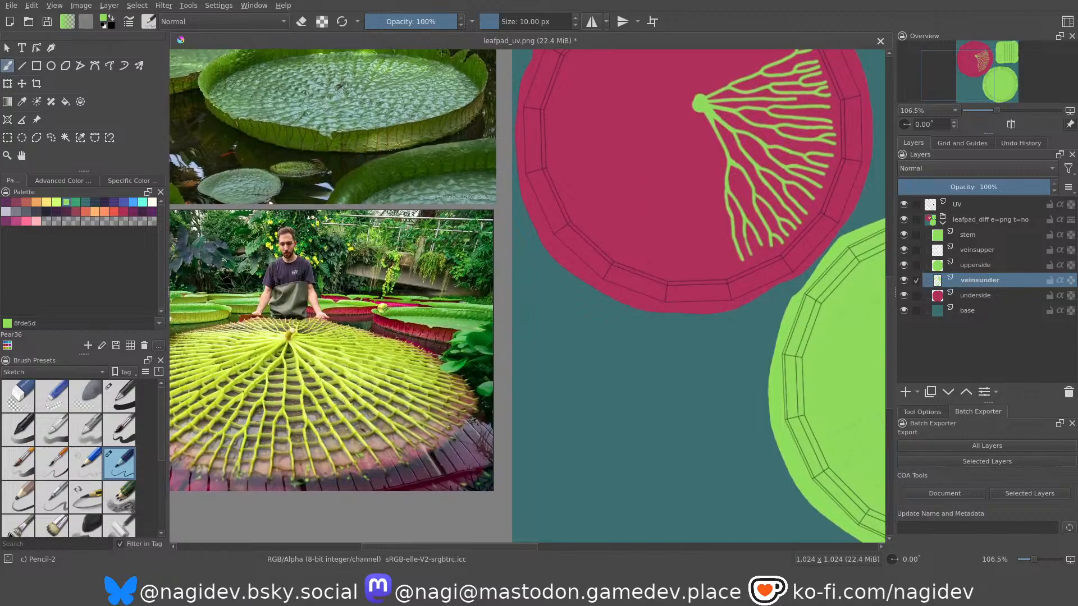
middle_click_drag(323, 434, 381, 376)
middle_click_drag(344, 303, 410, 229, "ctrl")
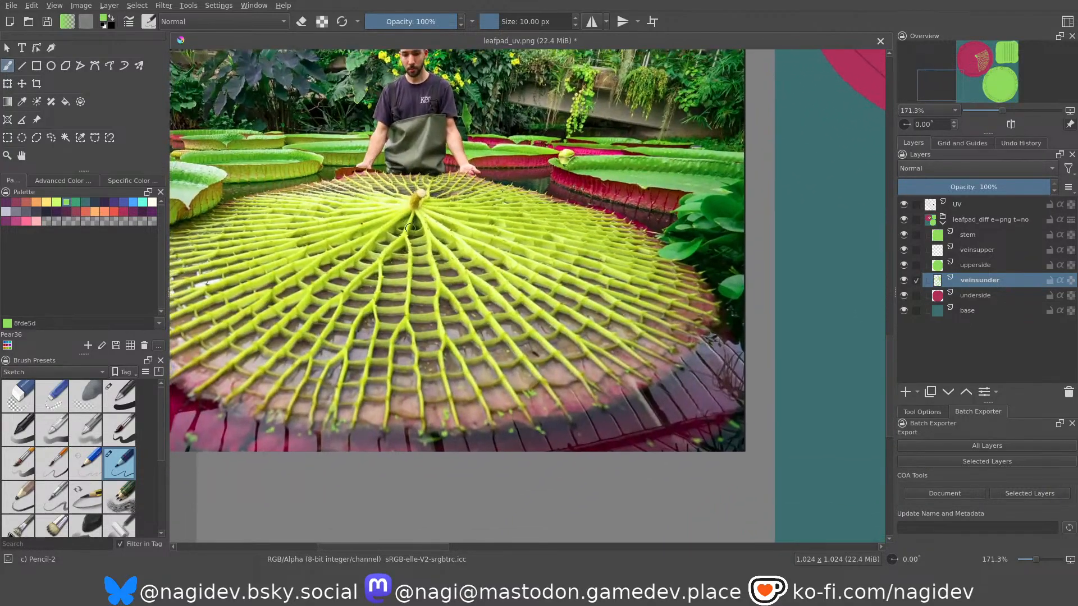
middle_click_drag(583, 234, 314, 388)
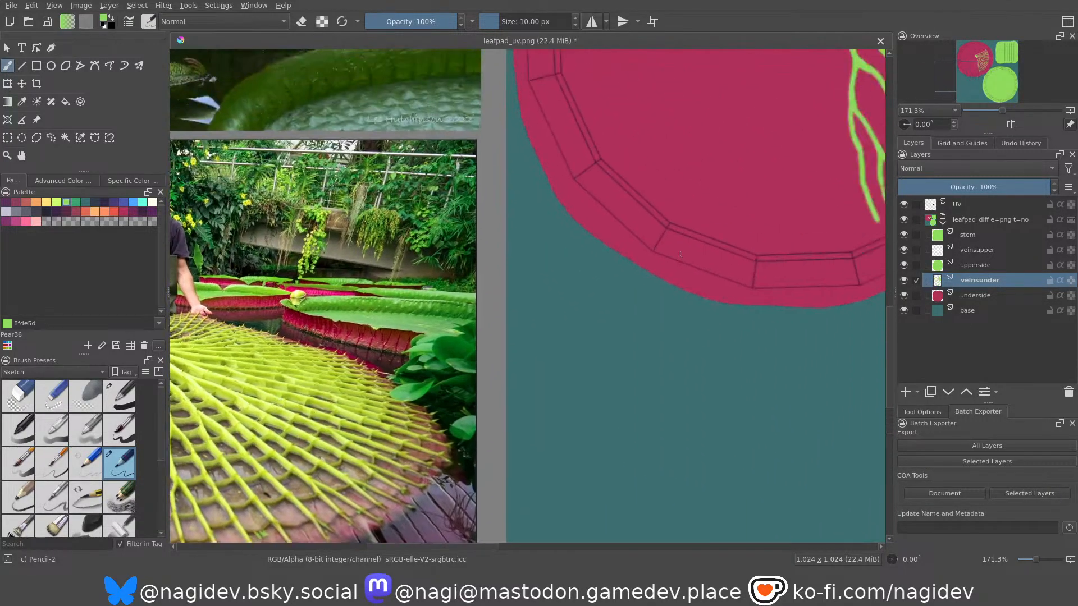
middle_click_drag(705, 224, 487, 410)
mouse_move(621, 291)
middle_mouse_down()
mouse_move(535, 364)
mouse_move(518, 423)
middle_mouse_up()
mouse_move(576, 282)
middle_mouse_down("ctrl")
mouse_move(569, 257)
mouse_move(506, 265)
mouse_move(491, 284)
middle_mouse_up("ctrl")
key("ctrl+z")
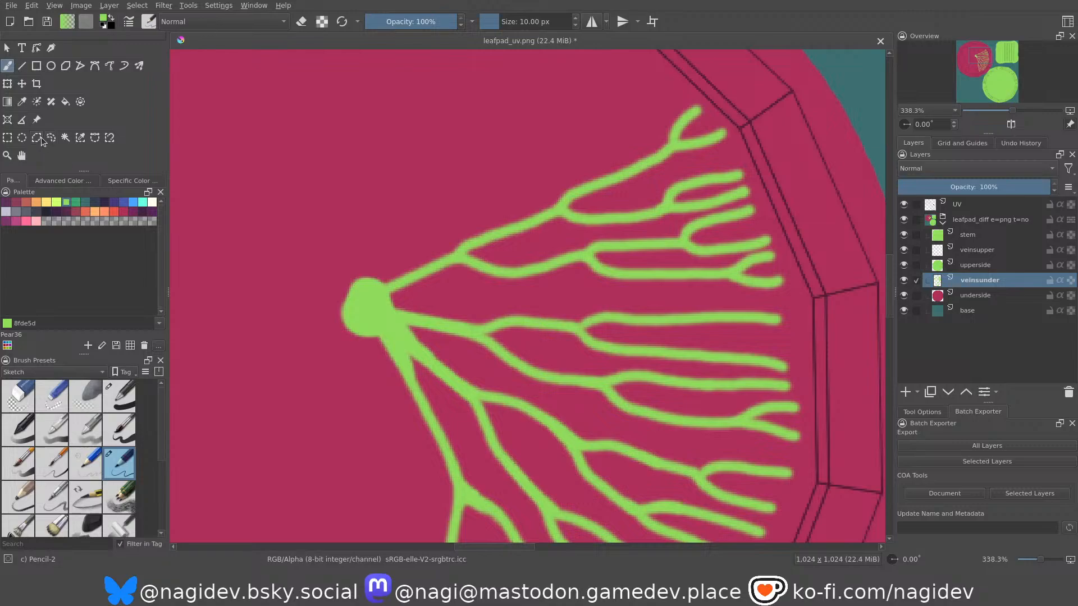
Select the fourth vein's branches freehand, move them slightly down toward the third vein, and clear the selection.
mouse_move(449, 286)
left_mouse_down()
mouse_move(808, 313)
mouse_move(669, 85)
mouse_move(427, 201)
left_mouse_up()
key("t")
mouse_move(582, 253)
left_mouse_down()
mouse_move(585, 271)
mouse_move(594, 270)
left_mouse_up()
key("ctrl+shift+a")
key("b")
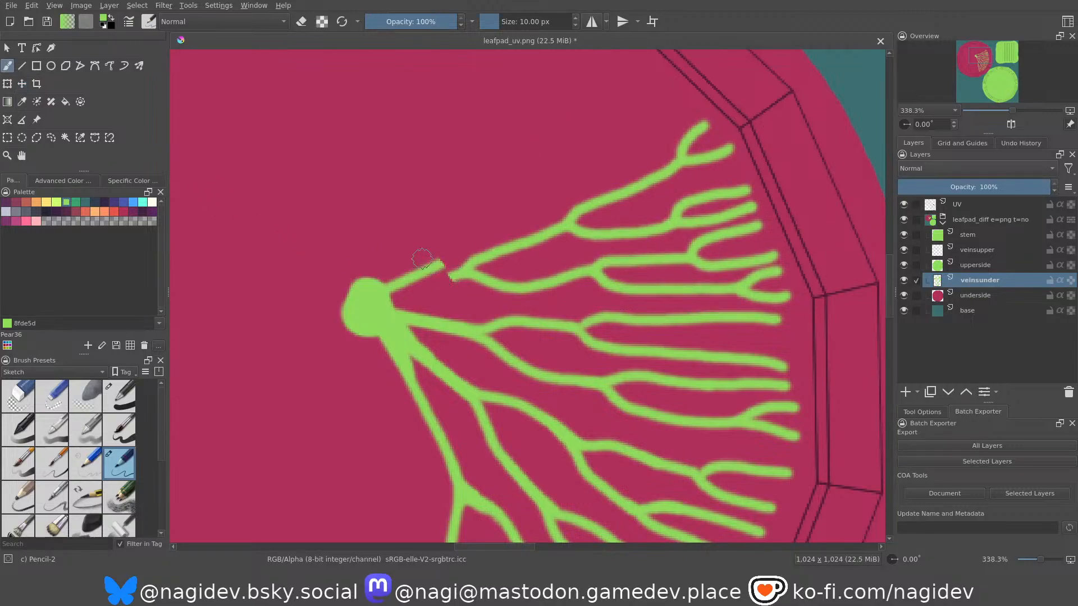
Erase the fourth vein's cut stub and repaint the link between the moved branches and the stem dot.
key("e")
mouse_move(441, 267)
left_mouse_down()
mouse_move(389, 292)
mouse_move(458, 264)
left_mouse_up()
key("e")
middle_click_drag(402, 251, 394, 217)
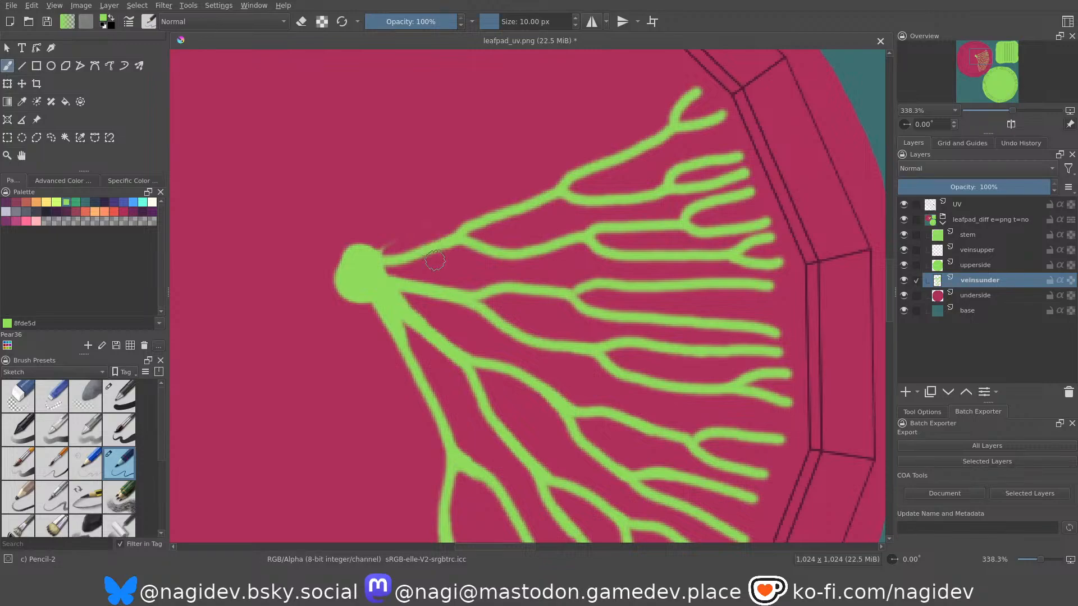
middle_click_drag(433, 268, 450, 327)
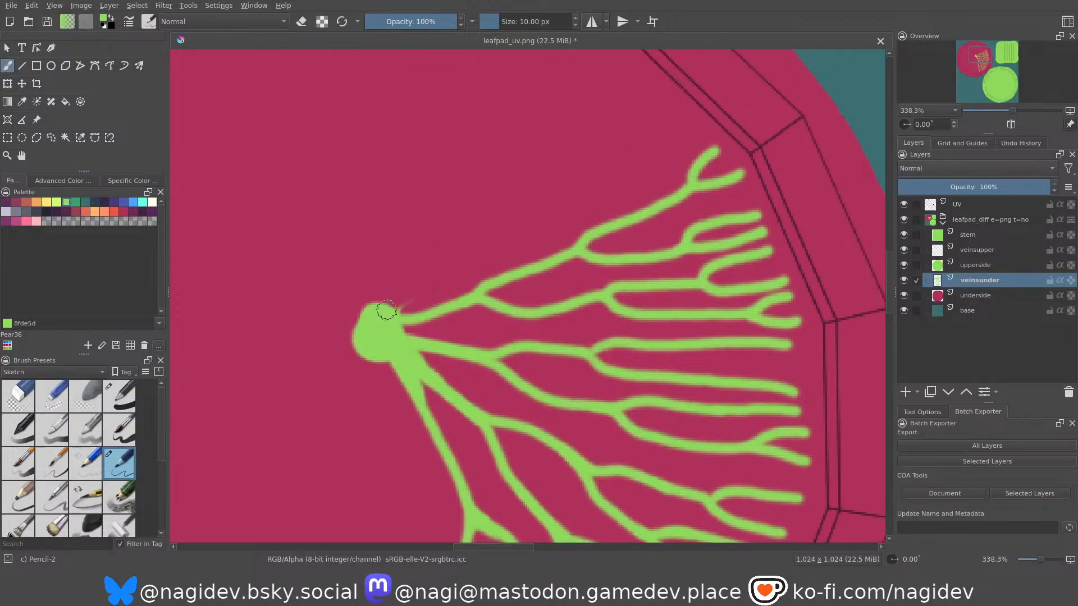
Paint a fifth vein from the stem dot above the fourth, splitting its outer part into forked ends at the rim.
mouse_move(391, 304)
left_mouse_down()
mouse_move(423, 261)
mouse_move(472, 248)
mouse_move(505, 220)
mouse_move(617, 192)
mouse_move(690, 131)
left_mouse_up()
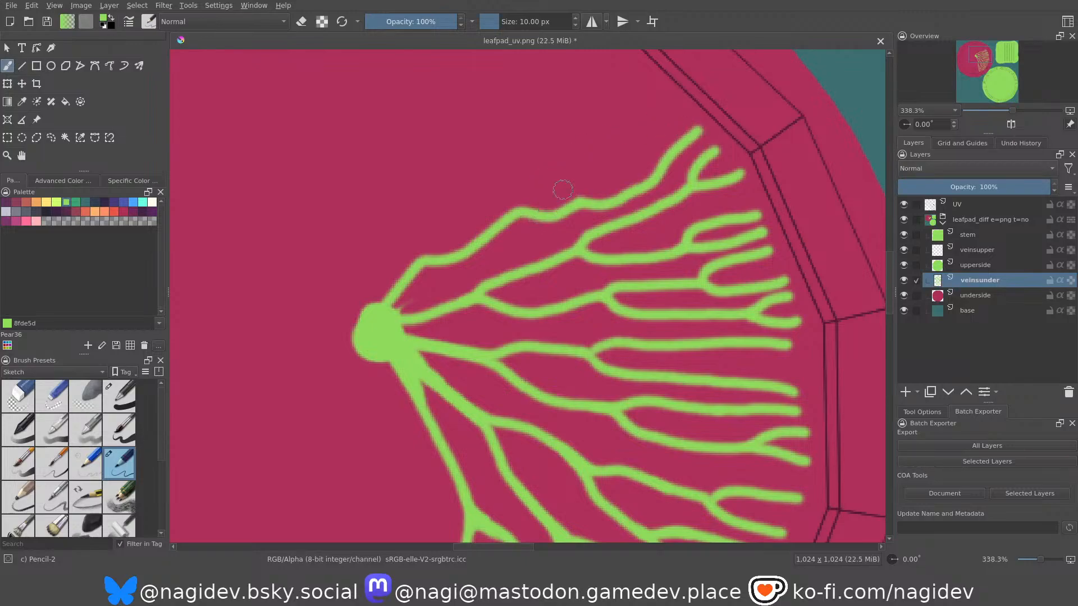
mouse_move(579, 201)
left_mouse_down()
mouse_move(636, 159)
mouse_move(661, 104)
left_mouse_up()
left_click_drag(633, 157, 680, 116)
middle_click_drag(523, 226, 525, 232)
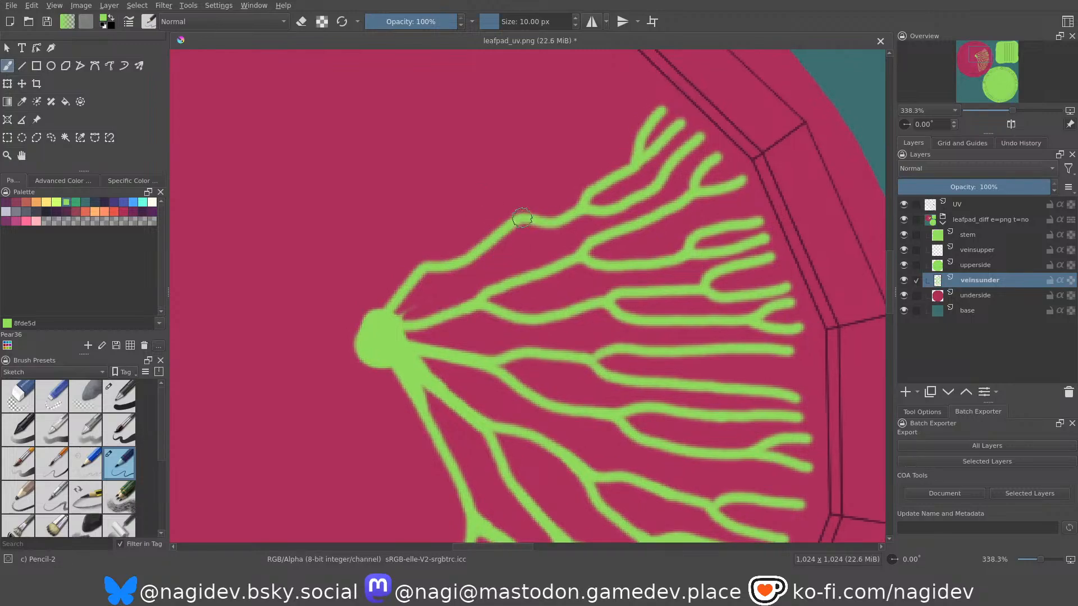
Add an upper branch midway along the fifth vein, reaching the rim with a side branch and a forked tip.
left_click_drag(521, 217, 560, 176)
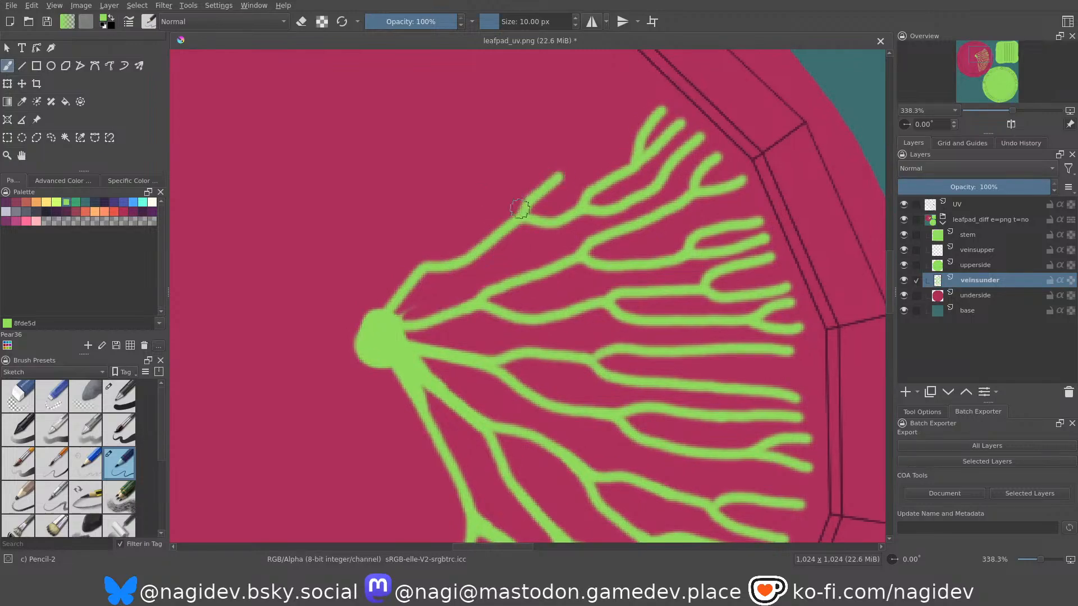
key("ctrl+z")
mouse_move(498, 234)
left_mouse_down()
mouse_move(533, 176)
mouse_move(584, 155)
mouse_move(643, 89)
left_mouse_up()
middle_click_drag(542, 137, 571, 206)
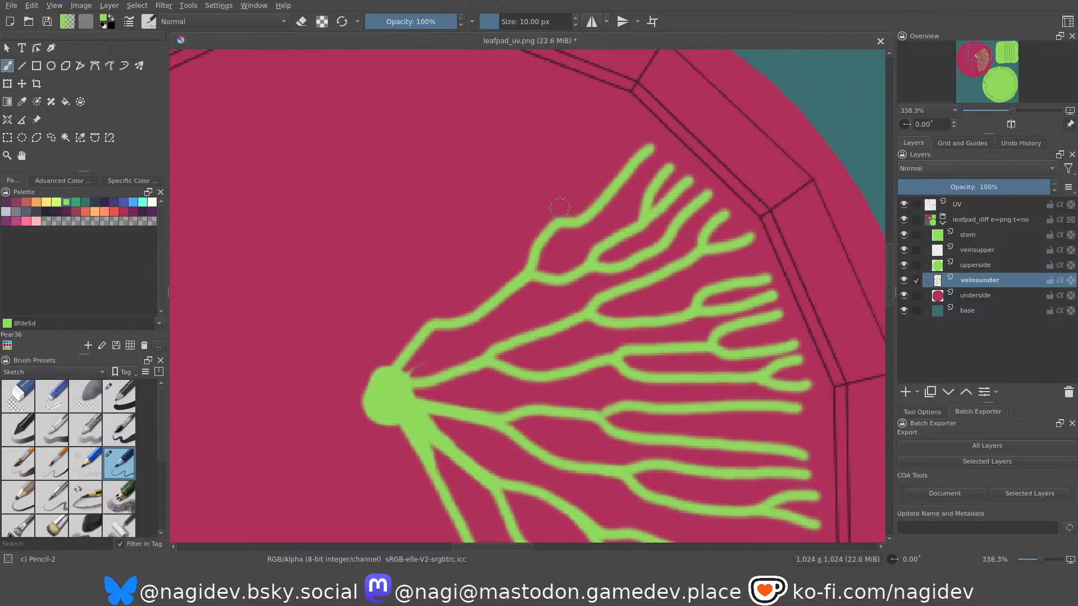
mouse_move(551, 221)
left_mouse_down()
mouse_move(576, 164)
mouse_move(631, 128)
left_mouse_up()
left_click_drag(572, 169, 599, 103)
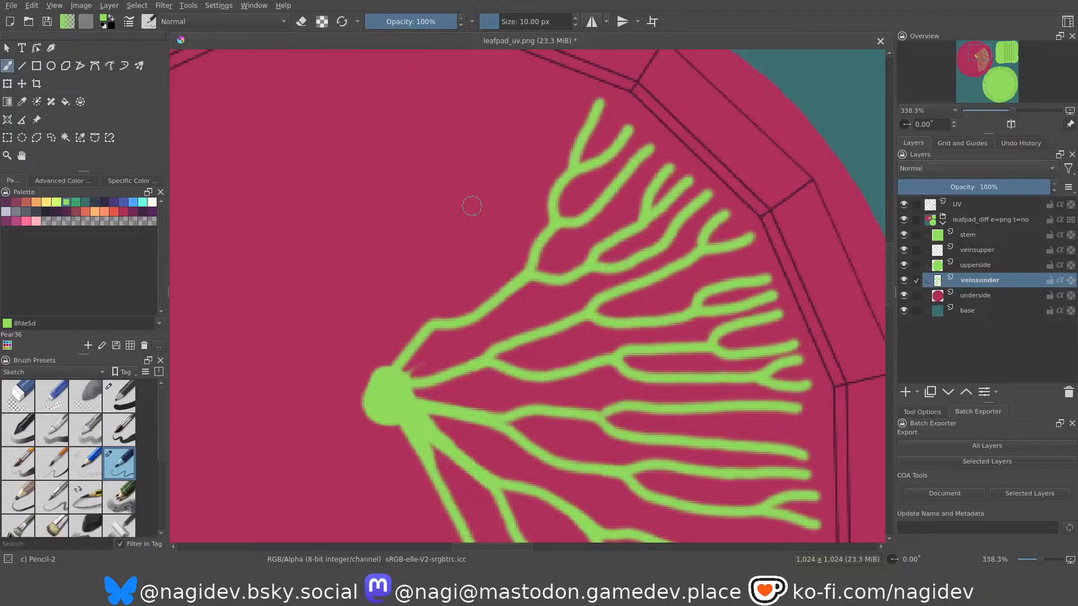
middle_click_drag(472, 206, 501, 201)
key("ctrl+z")
left_click_drag(596, 176, 634, 100)
middle_click_drag(495, 216, 570, 260)
left_click_drag(529, 363, 594, 269)
key("ctrl+z")
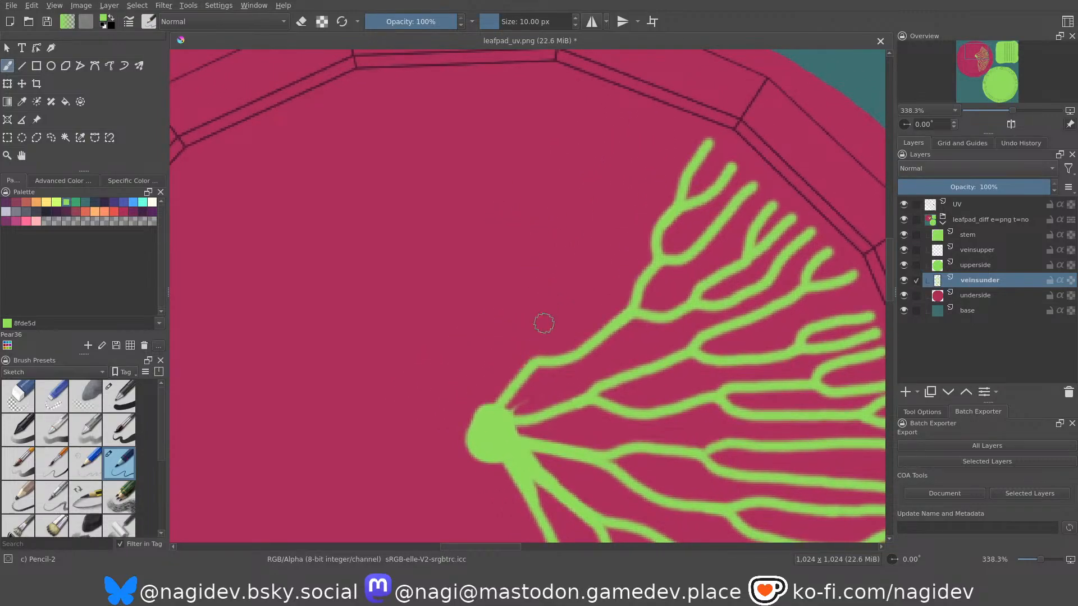
mouse_move(529, 362)
left_mouse_down()
mouse_move(540, 332)
mouse_move(620, 247)
mouse_move(667, 135)
left_mouse_up()
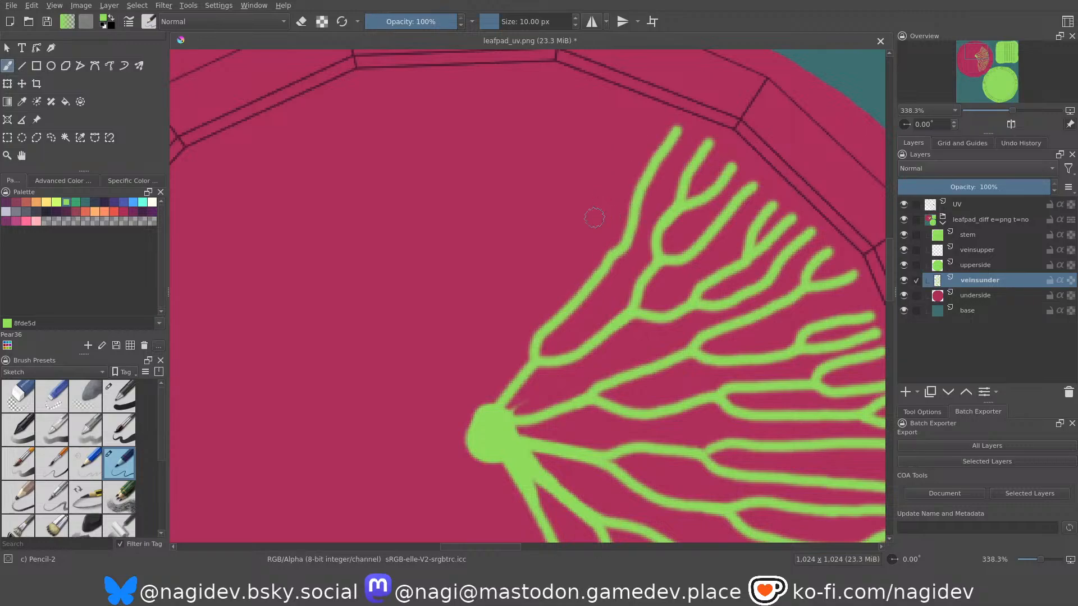
key("ctrl+z")
Paint another upper branch from the fifth vein's first bend to the rim, adding a side branch with a forked tip.
mouse_move(535, 361)
left_mouse_down()
mouse_move(544, 320)
mouse_move(633, 236)
mouse_move(684, 128)
left_mouse_up()
scroll(569, 293, "up", 2)
left_click_drag(573, 341, 641, 160)
left_click_drag(607, 254, 667, 170)
middle_click_drag(576, 259, 615, 197)
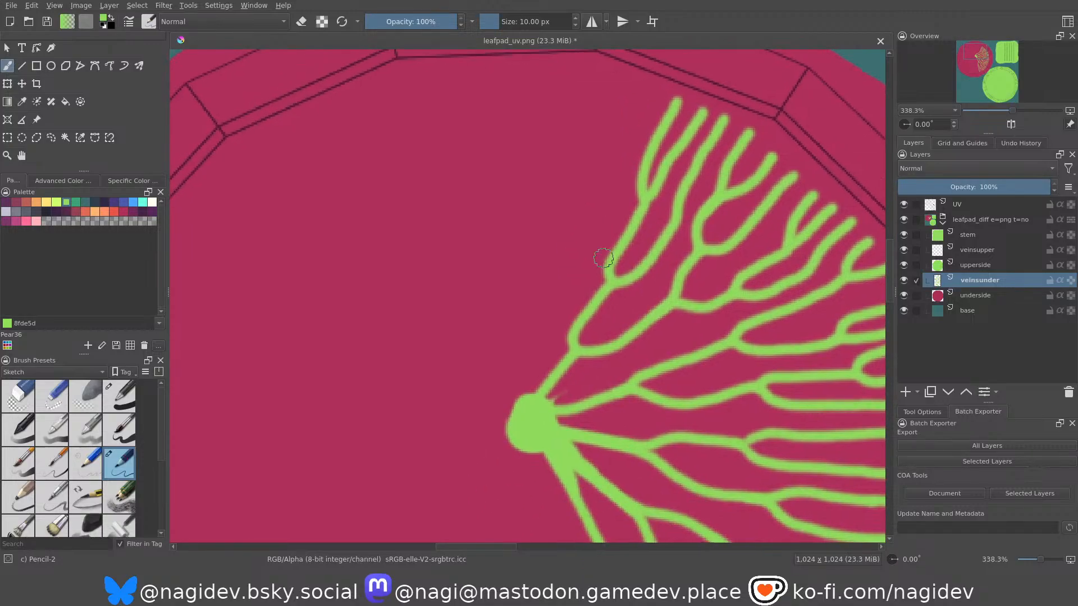
middle_click_drag(542, 306, 568, 312)
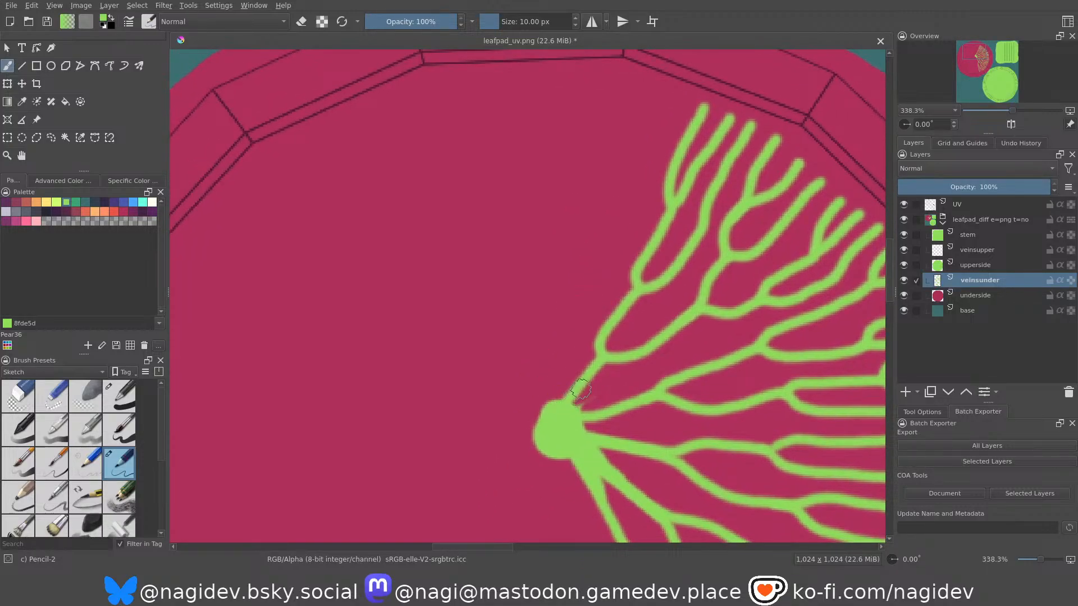
Thicken the starts of the fifth, fourth and third veins between the stem dot and their first forks.
left_click_drag(594, 370, 568, 412)
mouse_move(601, 368)
left_mouse_down()
mouse_move(577, 402)
mouse_move(611, 360)
left_mouse_up()
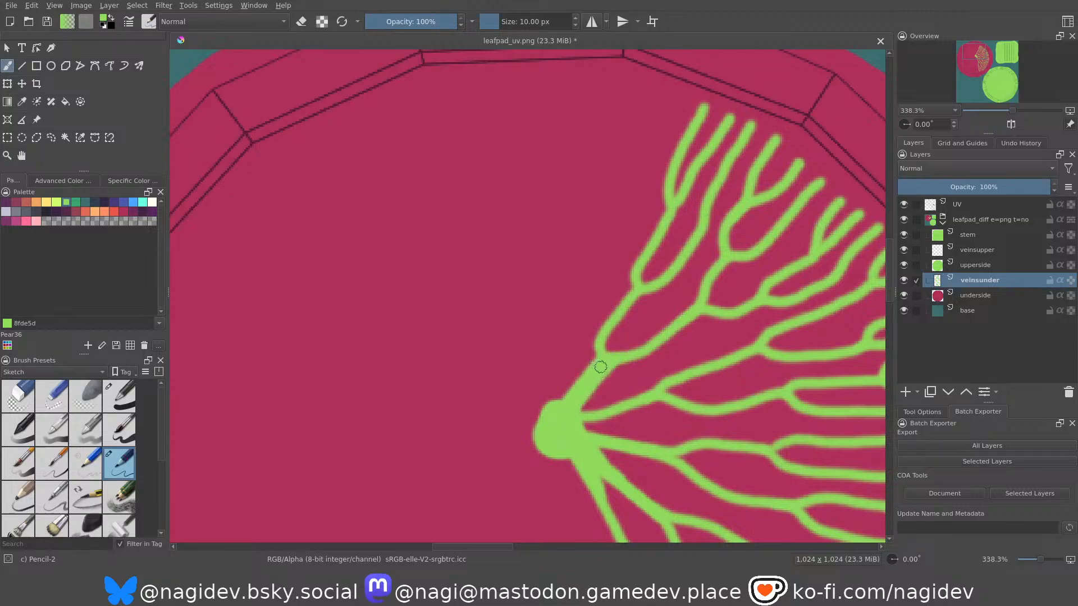
left_click_drag(570, 415, 639, 394)
left_click_drag(587, 425, 667, 448)
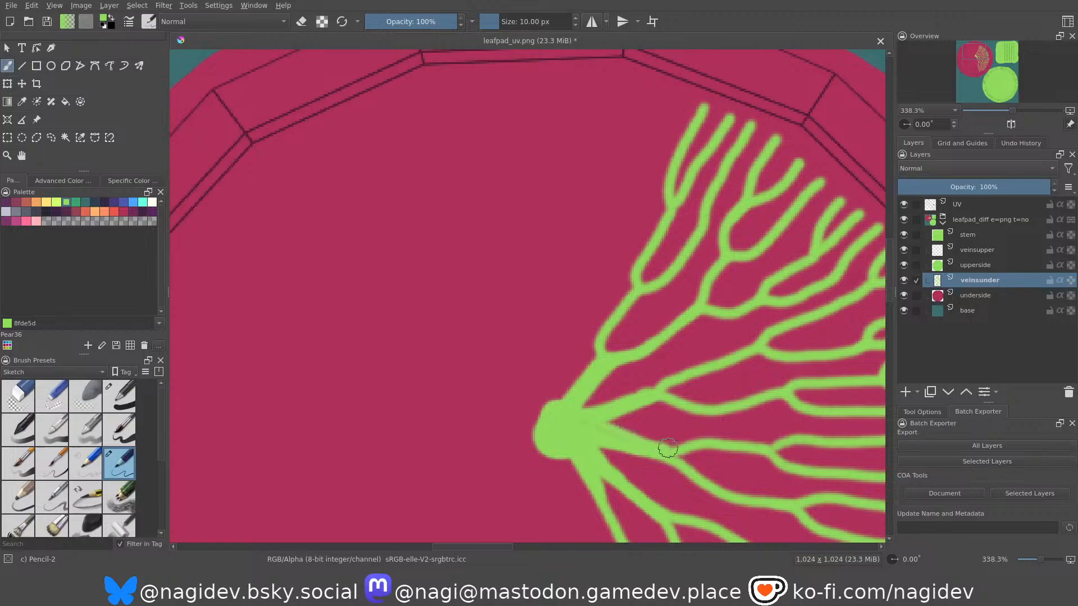
Thicken the bases of the second, third and fourth veins and smooth where their first branches split.
middle_click_drag(576, 436, 584, 339)
mouse_move(585, 339)
left_mouse_down()
mouse_move(597, 364)
mouse_move(660, 416)
left_mouse_up()
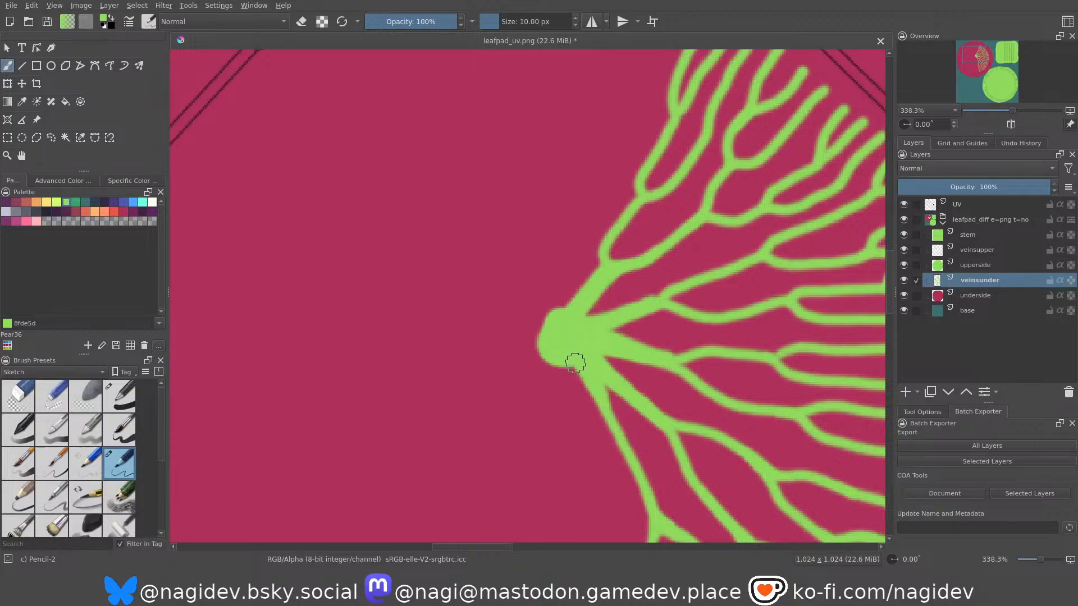
mouse_move(575, 365)
middle_mouse_down()
mouse_move(555, 272)
mouse_move(610, 274)
middle_mouse_up()
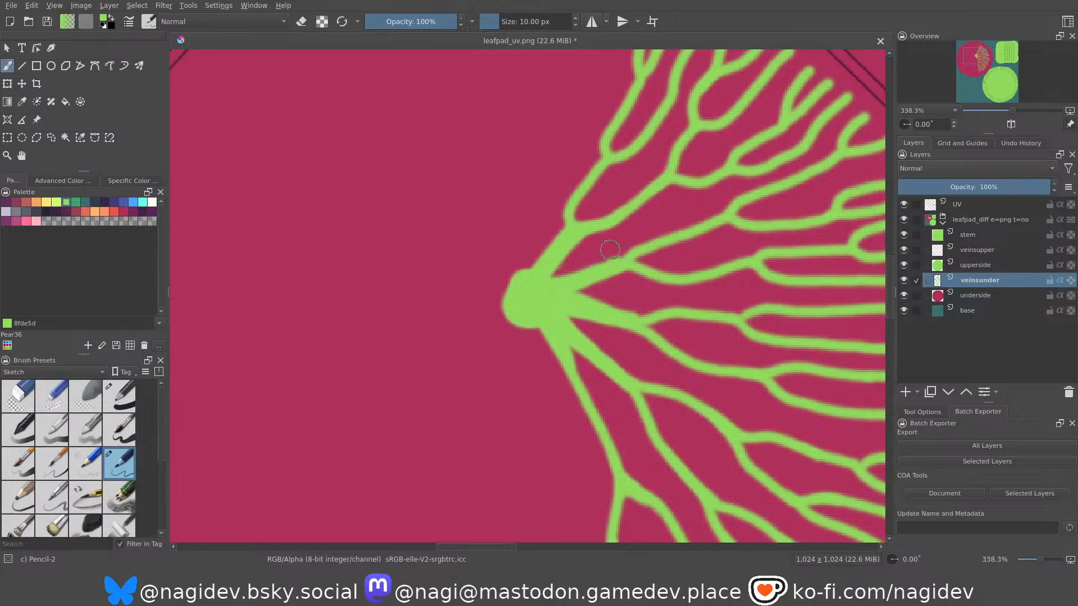
left_click_drag(598, 269, 717, 215)
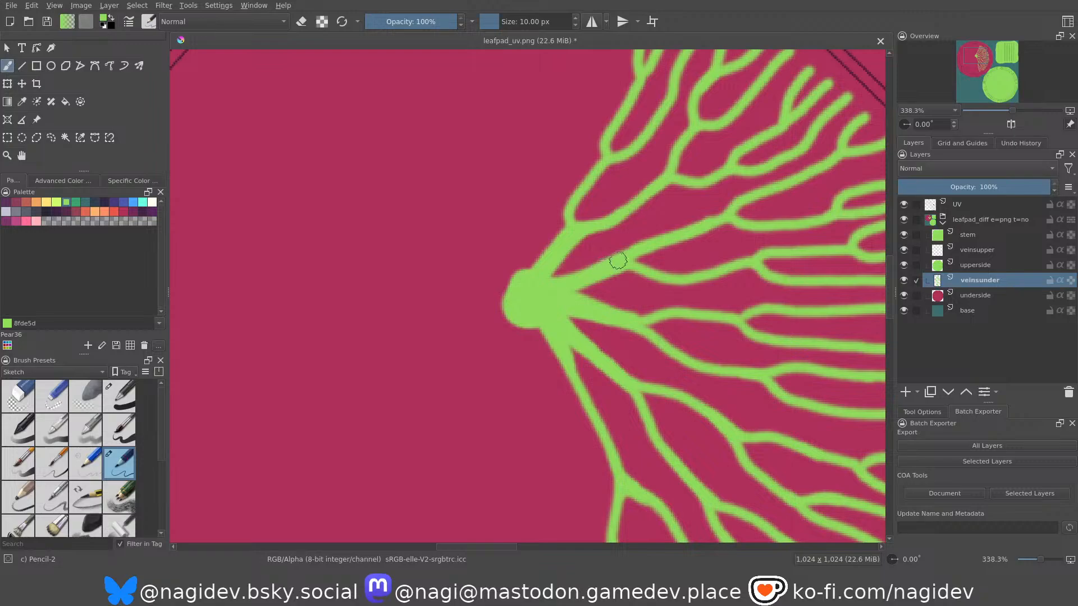
left_click_drag(542, 295, 554, 305)
middle_click_drag(569, 287, 553, 206)
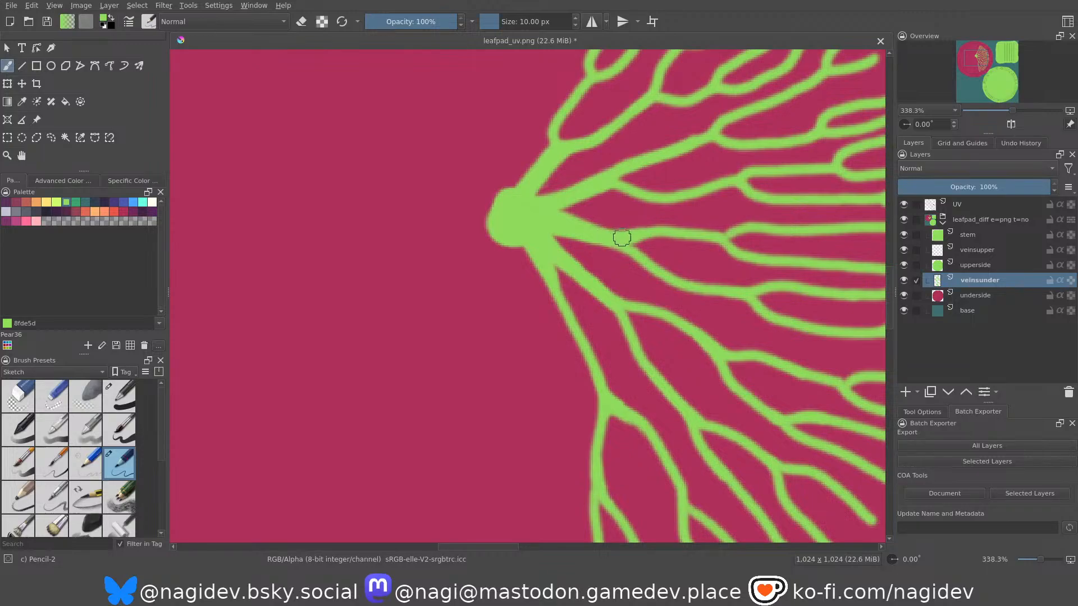
left_click_drag(652, 229, 705, 234)
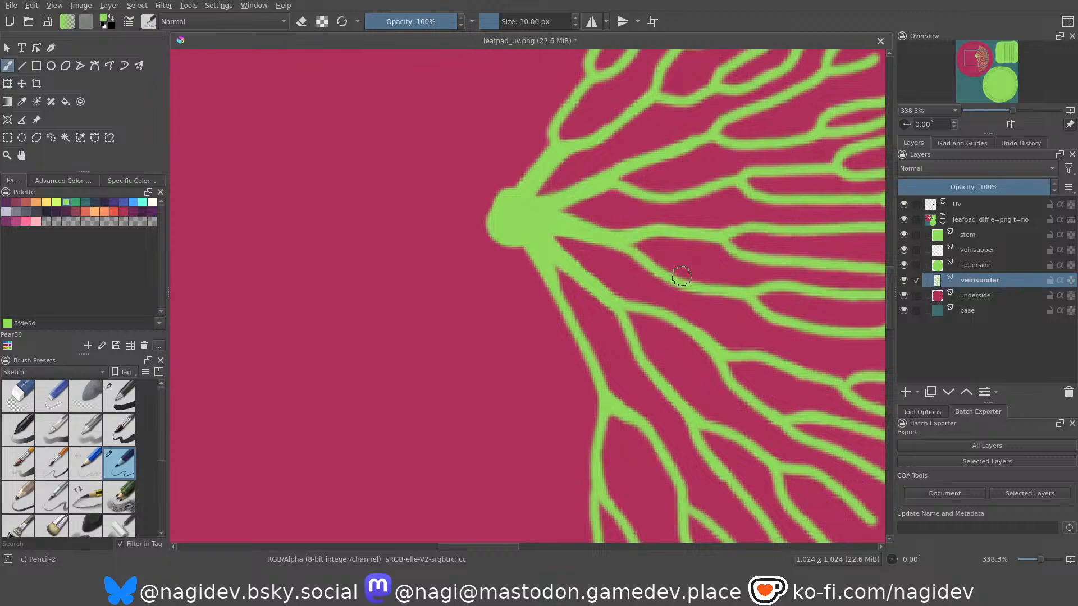
Thicken the lowest vein between the stem dot and its first fork.
middle_click_drag(514, 235, 491, 224)
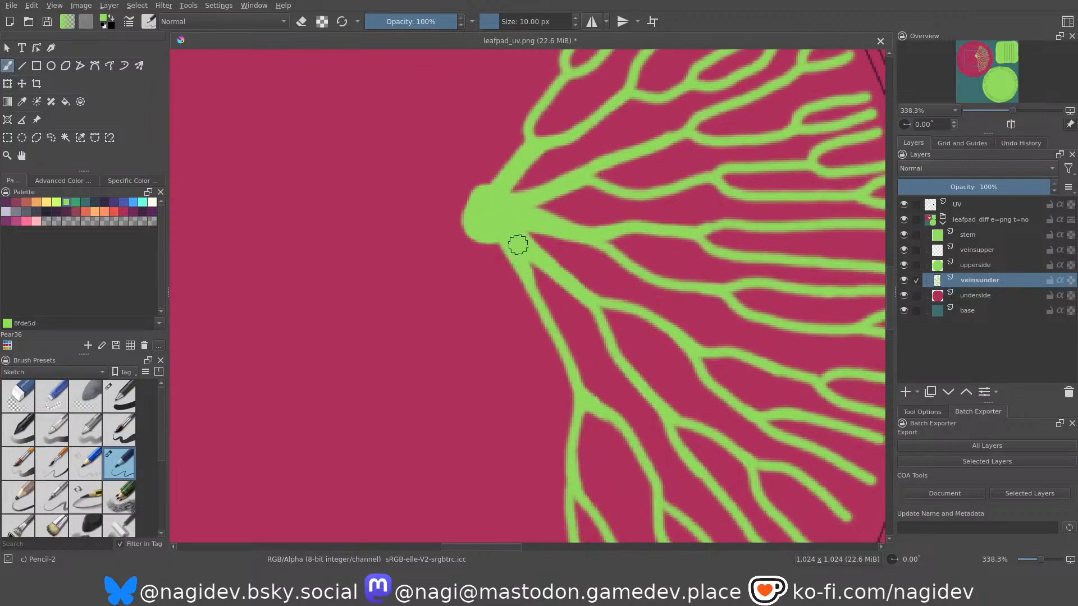
left_click_drag(545, 311, 570, 367)
left_click_drag(530, 268, 534, 278)
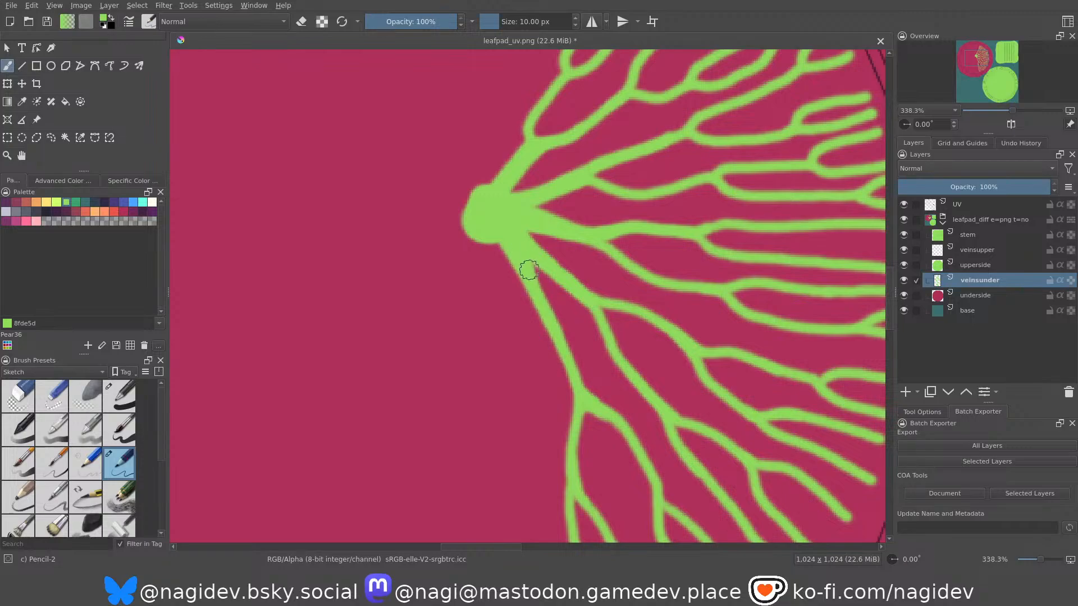
middle_click_drag(513, 200, 584, 304)
mouse_move(565, 267)
middle_mouse_down("ctrl")
mouse_move(566, 324)
mouse_move(569, 260)
mouse_move(557, 281)
middle_mouse_up("ctrl")
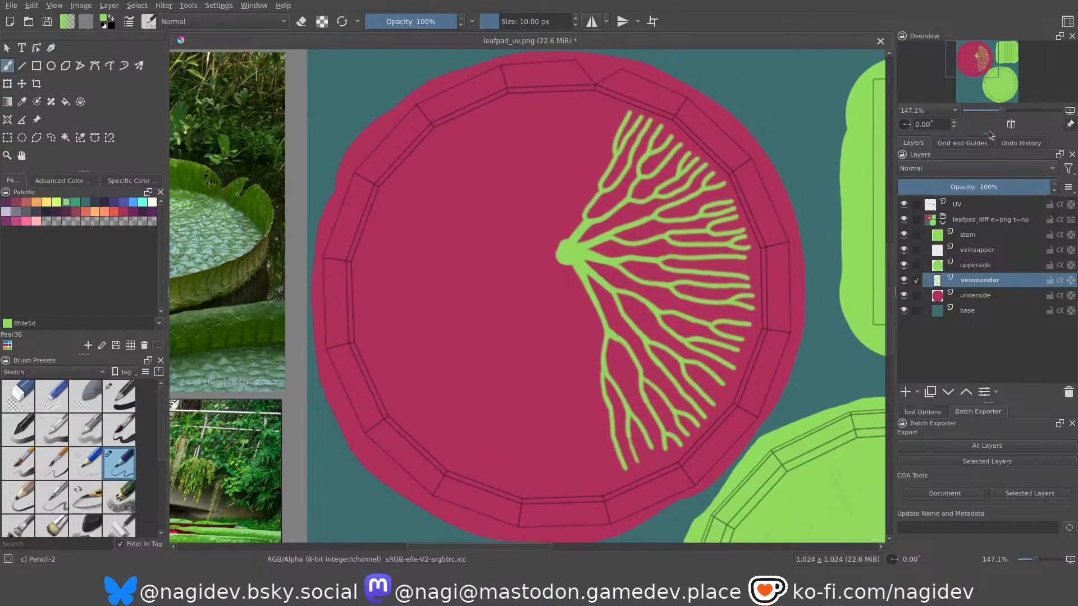
Enlarge the overview preview and bring the layer list back into view.
left_click_drag(989, 140, 992, 230)
left_click(980, 226)
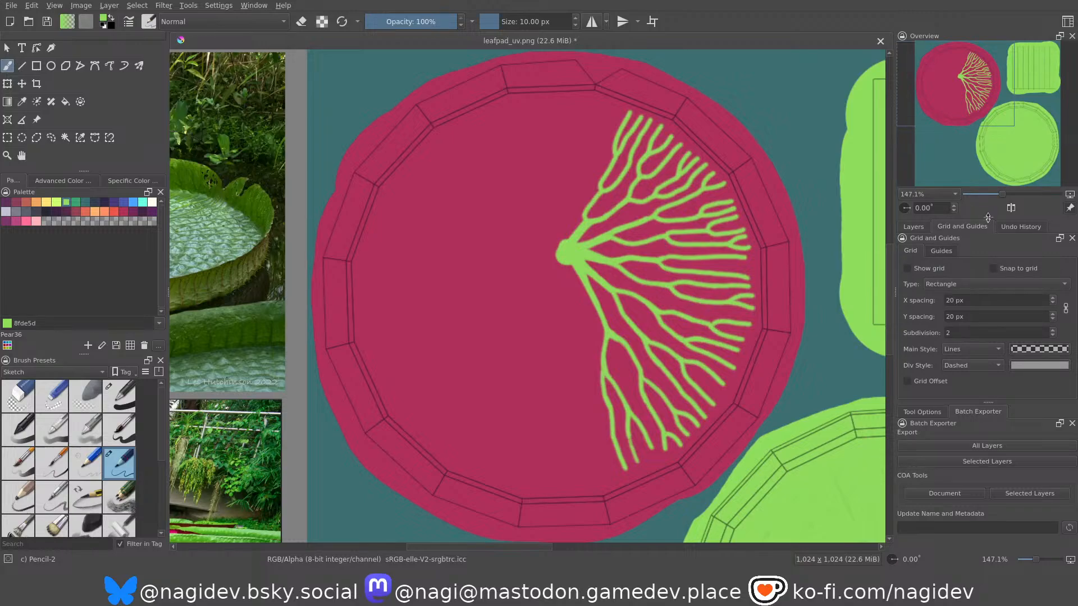
left_click(916, 227)
Save the painting as leafpad.kra.
middle_click_drag(506, 276, 503, 281)
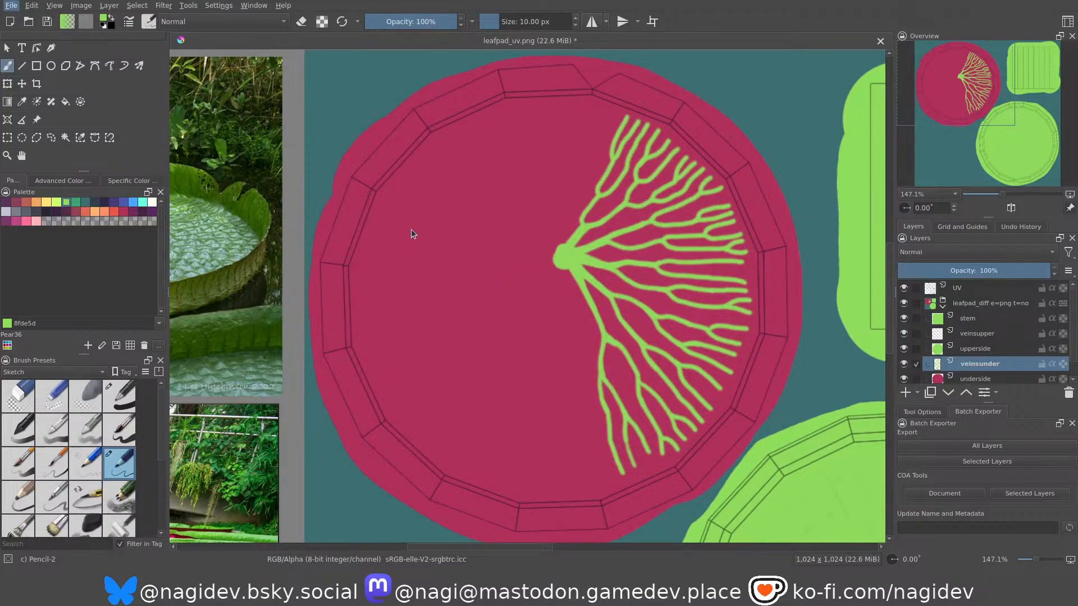
key("ctrl+s")
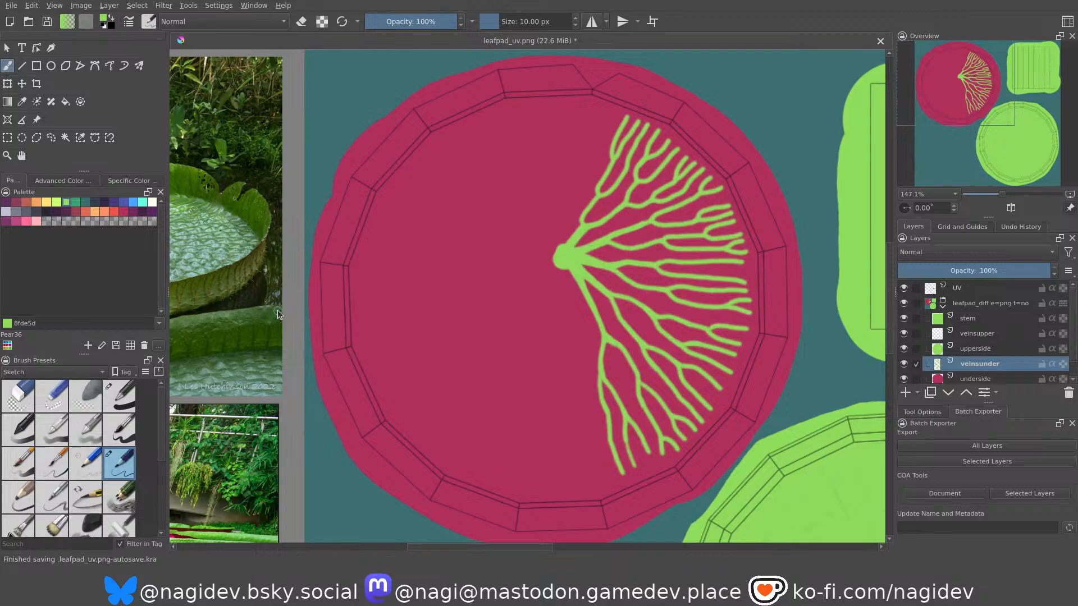
key("ctrl+s")
Paint a sixth vein rising from the stem dot, splitting its right-hand branch into forked tips near the upper rim.
middle_click_drag(515, 273, 535, 362)
middle_click_drag(556, 283, 560, 321, "ctrl")
middle_click_drag(537, 332, 536, 314, "ctrl")
mouse_move(544, 385)
left_mouse_down()
mouse_move(551, 296)
mouse_move(600, 203)
mouse_move(596, 134)
left_mouse_up()
left_click_drag(608, 188, 677, 67)
middle_click_drag(622, 116, 635, 187)
left_click_drag(652, 182, 658, 121)
left_click_drag(608, 207, 632, 131)
left_click_drag(600, 186, 597, 117)
middle_click_drag(582, 228, 592, 195)
Add a left-hand branch to the sixth vein up to the rim, with a side branch ending in a forked tip.
mouse_move(575, 317)
left_mouse_down()
mouse_move(560, 233)
mouse_move(588, 162)
mouse_move(587, 81)
left_mouse_up()
mouse_move(565, 225)
left_mouse_down()
mouse_move(541, 185)
mouse_move(563, 83)
left_mouse_up()
left_click_drag(541, 161, 530, 86)
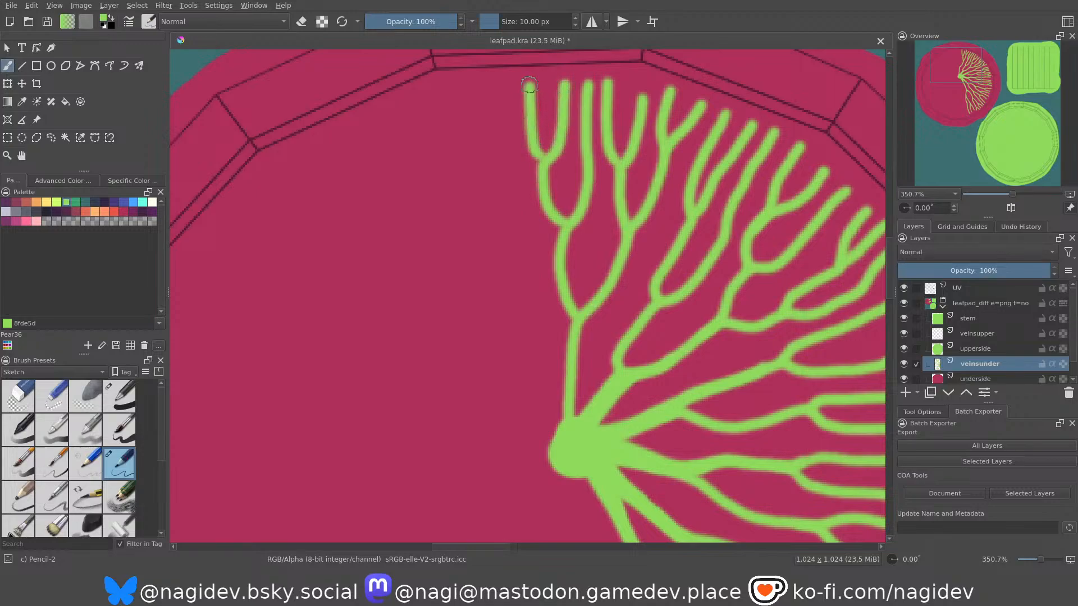
Thicken the sixth vein between the stem dot and its first fork.
mouse_move(536, 270)
middle_mouse_down()
mouse_move(570, 301)
mouse_move(563, 253)
mouse_move(573, 269)
middle_mouse_up()
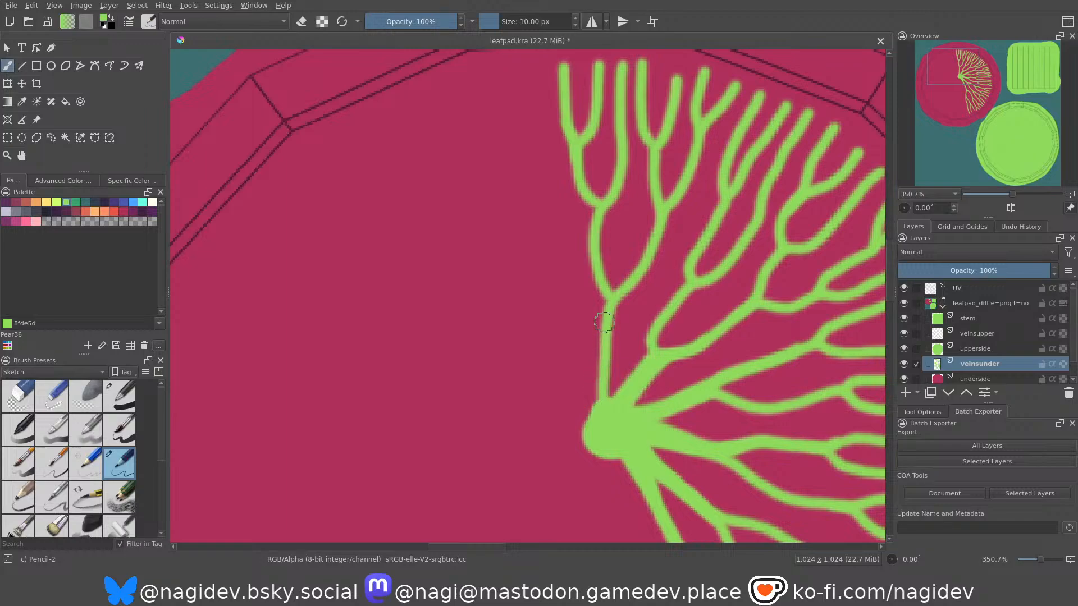
left_click_drag(606, 317, 606, 399)
left_click_drag(607, 346, 606, 395)
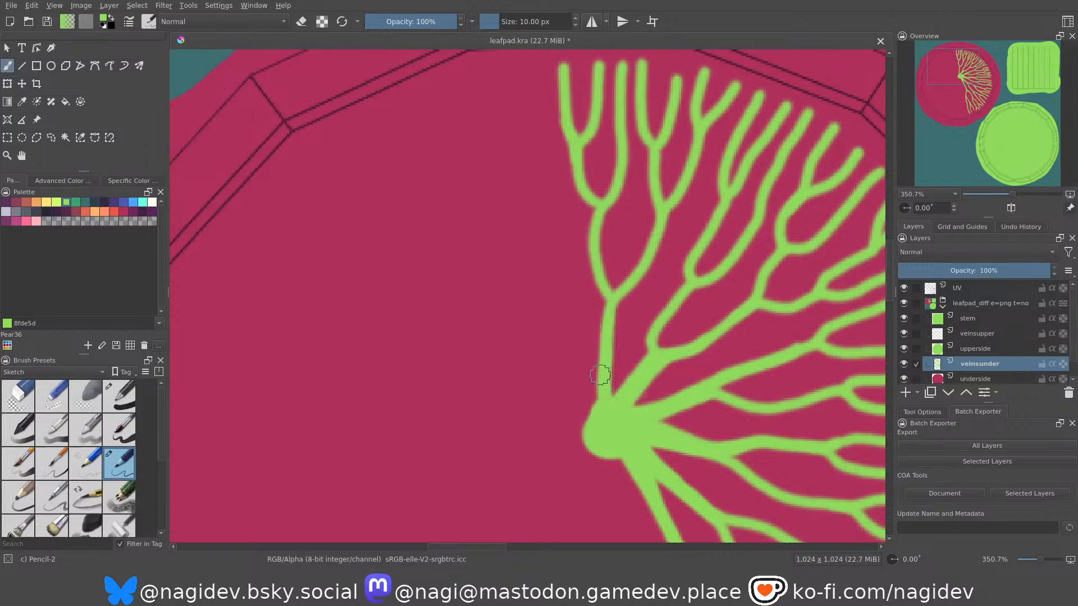
mouse_move(604, 340)
left_mouse_down()
mouse_move(596, 402)
mouse_move(594, 361)
mouse_move(636, 388)
left_mouse_up()
Paint a seventh vein from the stem dot toward the upper-left rim, with two main branches splitting into forked tips.
mouse_move(627, 428)
left_mouse_down()
mouse_move(574, 318)
mouse_move(590, 272)
mouse_move(571, 97)
left_mouse_up()
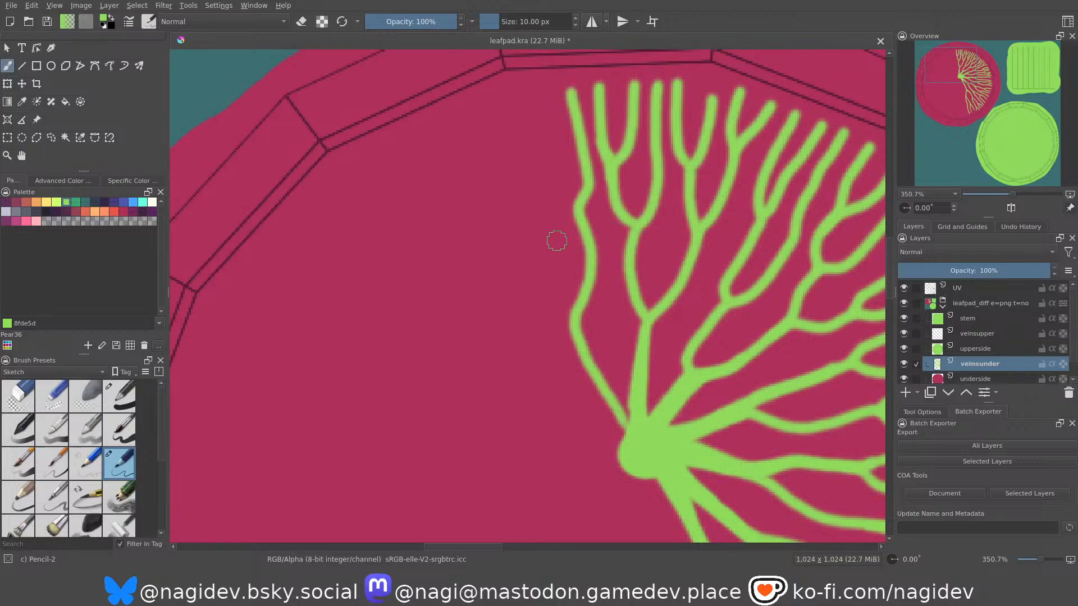
mouse_move(568, 321)
left_mouse_down()
mouse_move(457, 108)
mouse_move(476, 100)
left_mouse_up()
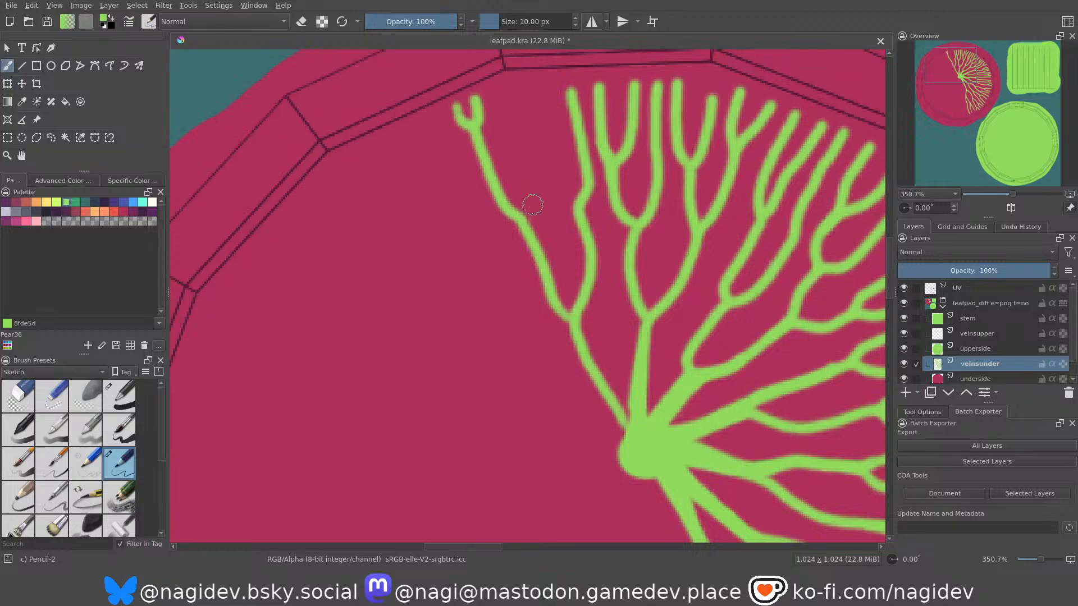
mouse_move(579, 212)
left_mouse_down()
mouse_move(555, 176)
mouse_move(552, 93)
left_mouse_up()
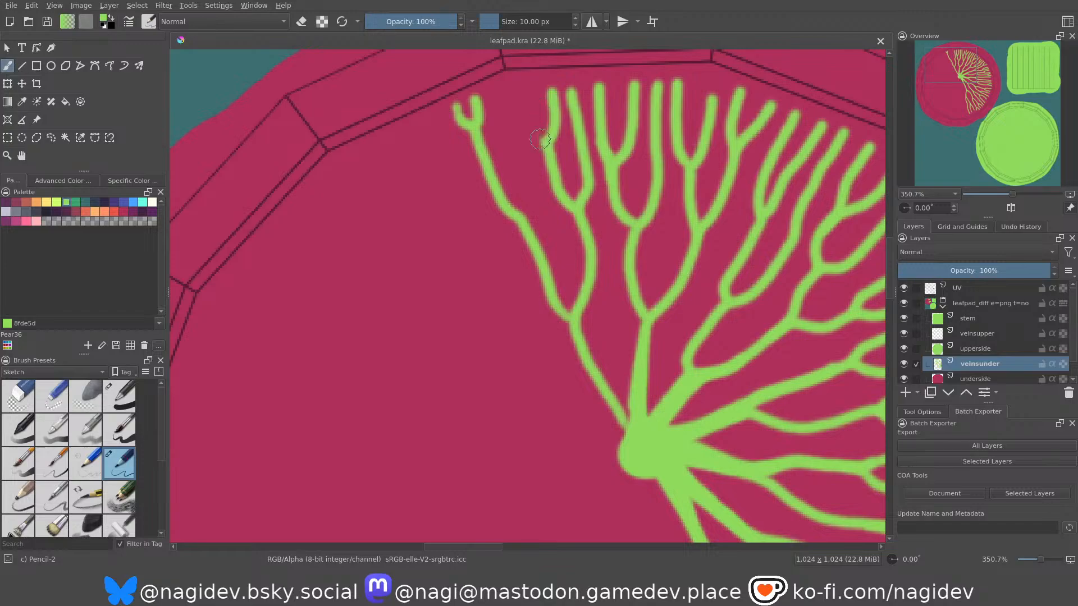
left_click_drag(543, 137, 526, 99)
left_click_drag(520, 215, 513, 119)
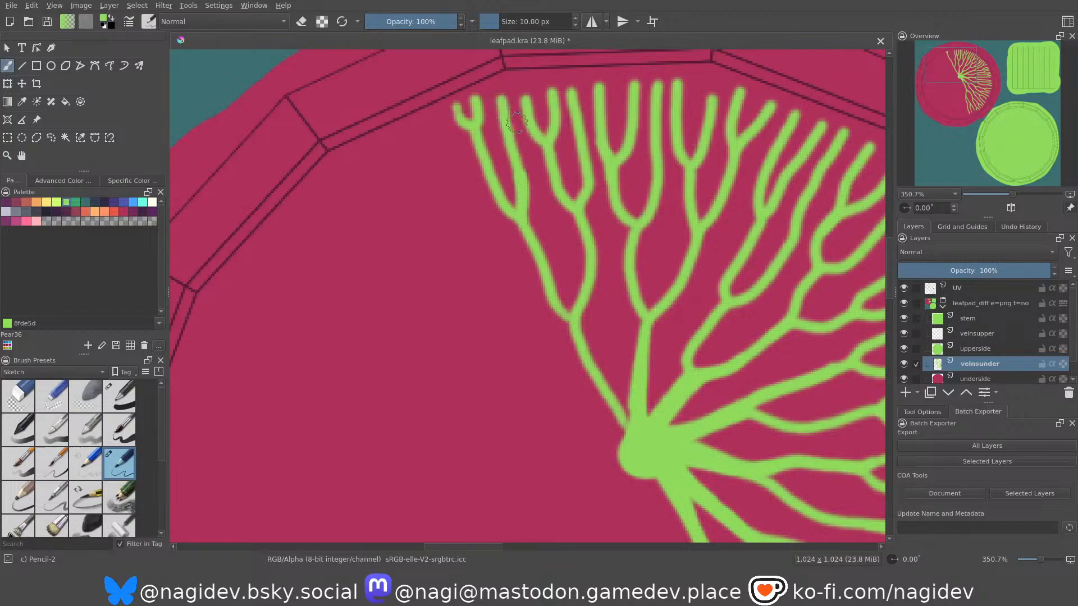
middle_click_drag(564, 154, 567, 172)
mouse_move(570, 108)
left_mouse_down()
mouse_move(573, 100)
mouse_move(561, 104)
left_mouse_up()
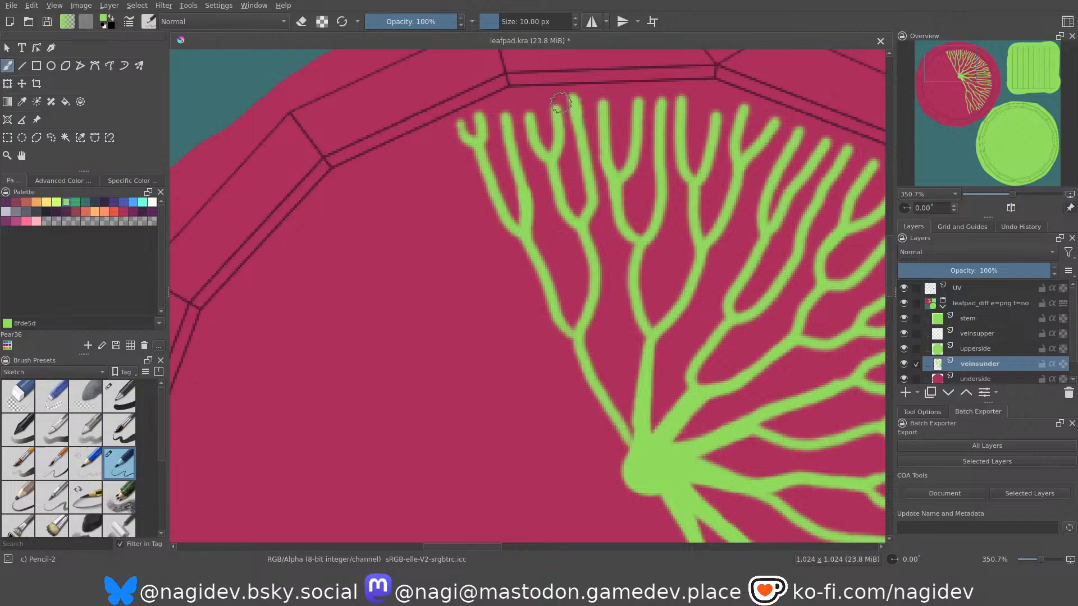
Thicken the seventh vein between the stem dot and its first fork.
mouse_move(551, 227)
middle_mouse_down()
mouse_move(544, 142)
mouse_move(535, 142)
mouse_move(544, 231)
middle_mouse_up()
mouse_move(543, 247)
left_mouse_down()
mouse_move(595, 353)
mouse_move(596, 343)
mouse_move(617, 341)
mouse_move(599, 352)
mouse_move(598, 375)
left_mouse_up()
middle_click_drag(561, 323, 634, 391)
scroll(633, 391, "down", 5)
mouse_move(557, 276)
middle_mouse_down()
mouse_move(539, 259)
mouse_move(534, 313)
mouse_move(537, 271)
middle_mouse_up()
scroll(539, 274, "down", 1)
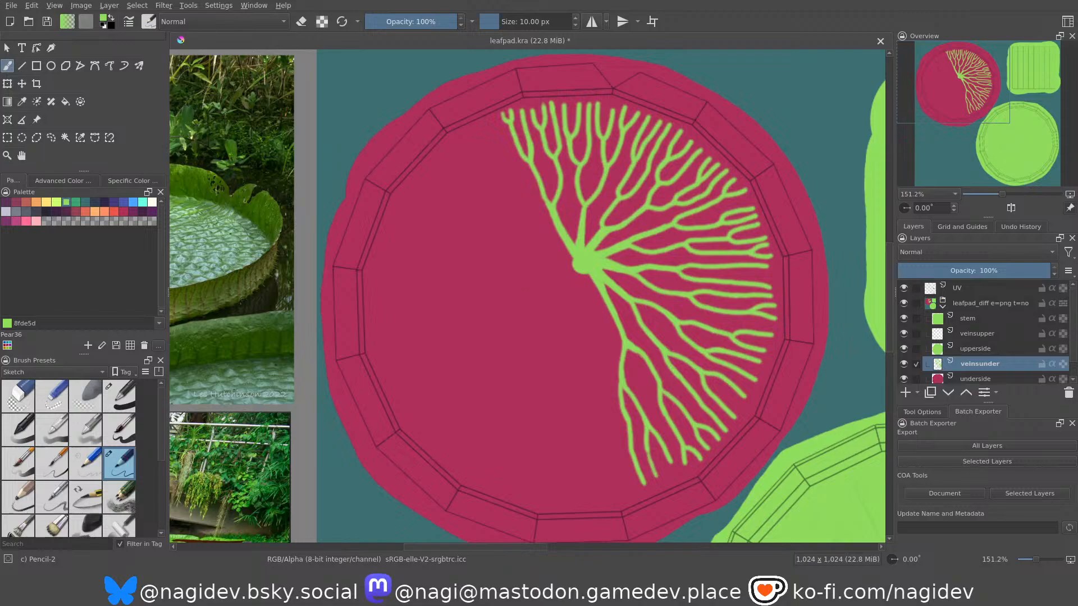
Draw a freehand selection around all the painted veins and copy it to a new layer.
left_click(51, 139)
mouse_move(484, 163)
left_mouse_down()
mouse_move(631, 86)
mouse_move(804, 250)
left_mouse_up()
mouse_move(754, 464)
left_mouse_down()
mouse_move(557, 424)
mouse_move(482, 167)
left_mouse_up()
key("ctrl+alt+j")
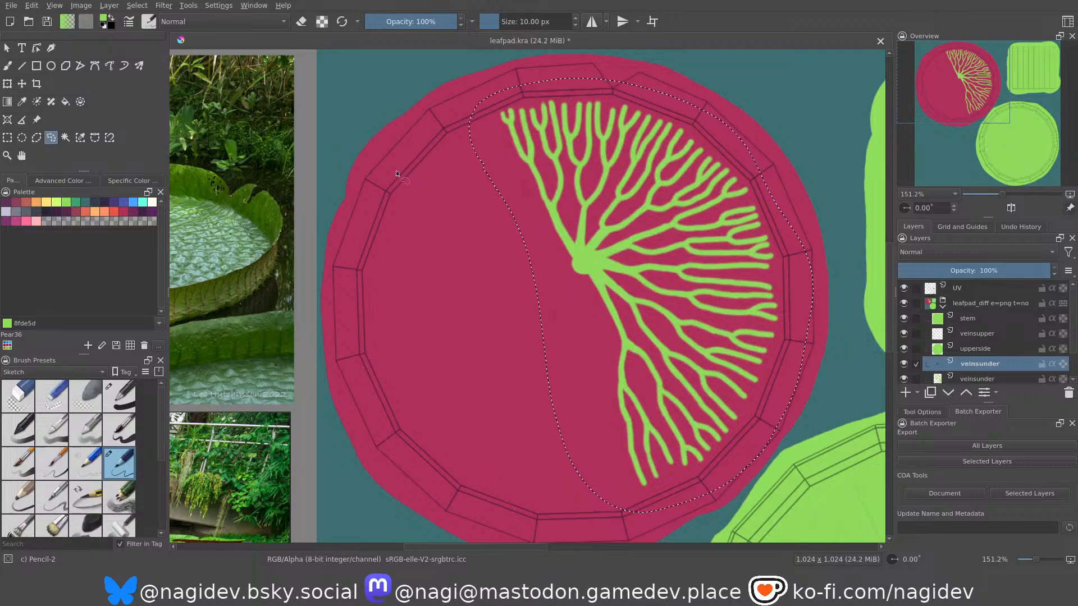
Rotate the copied veins about half a turn, move them onto the underside's empty left half, and deselect.
left_click(7, 84)
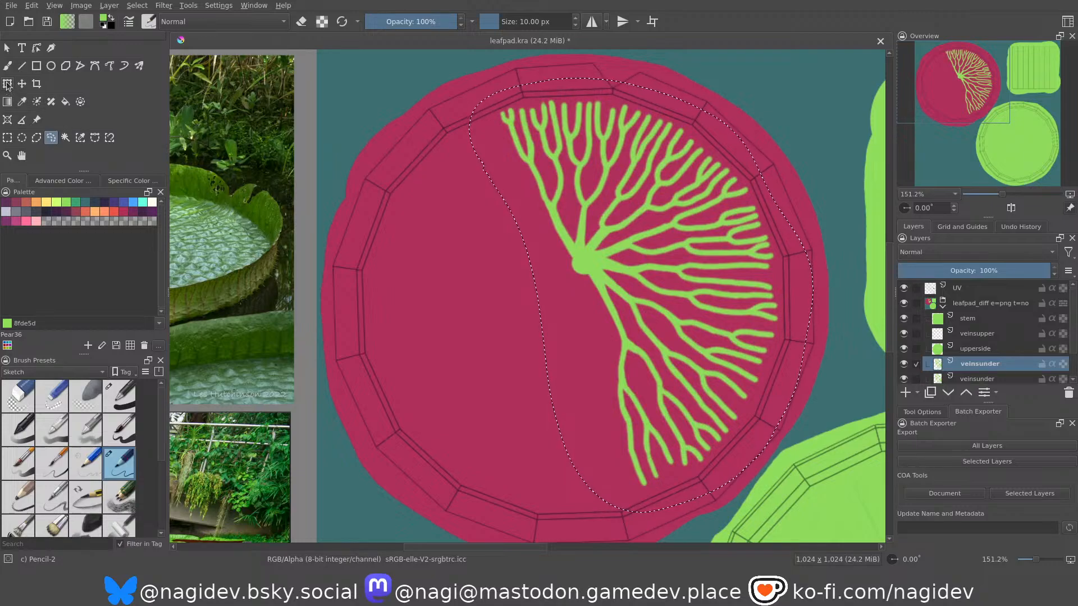
left_click_drag(626, 122, 689, 156)
key("ctrl+z")
left_click_drag(814, 77, 578, 380)
left_click_drag(693, 322, 560, 340)
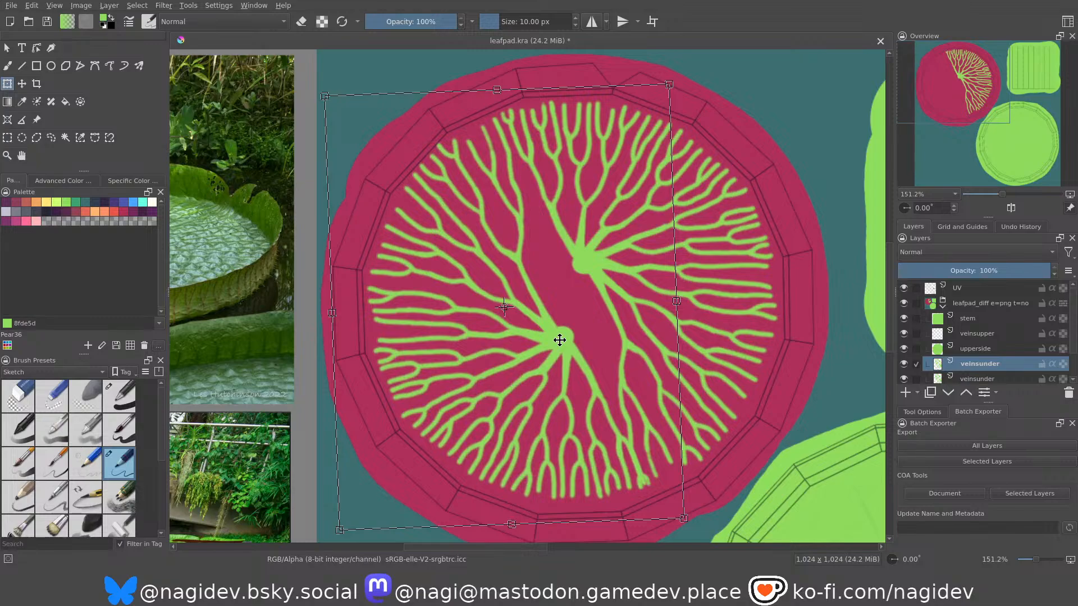
key("Return")
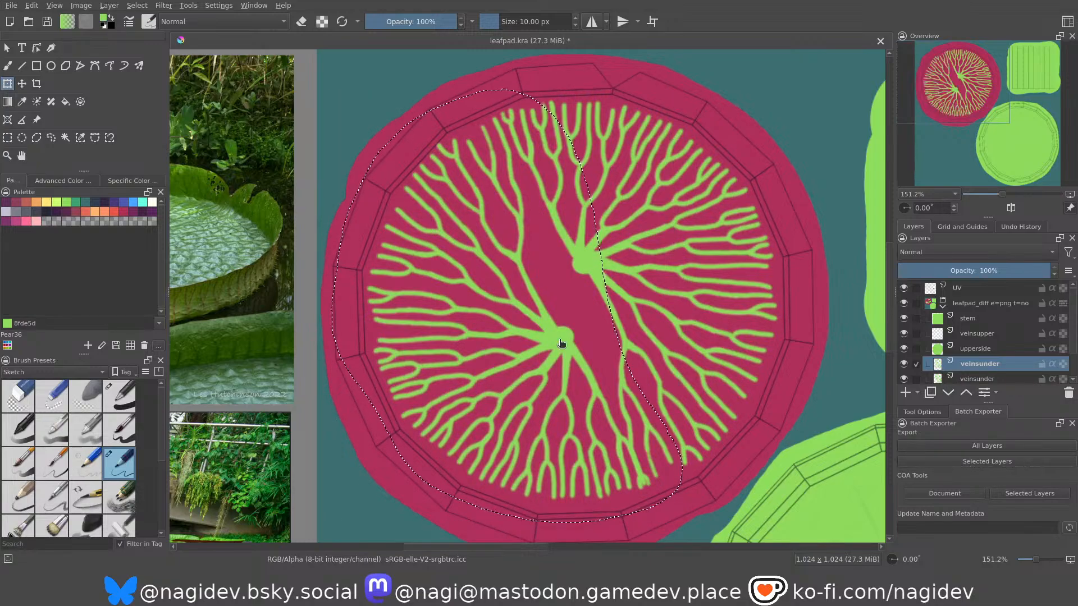
key("ctrl+shift+a")
left_click(904, 366)
left_click(903, 366)
Paint a stroke with the pencil brush connecting the copied layer's uppermost branch to the original stem dot.
left_click(6, 69)
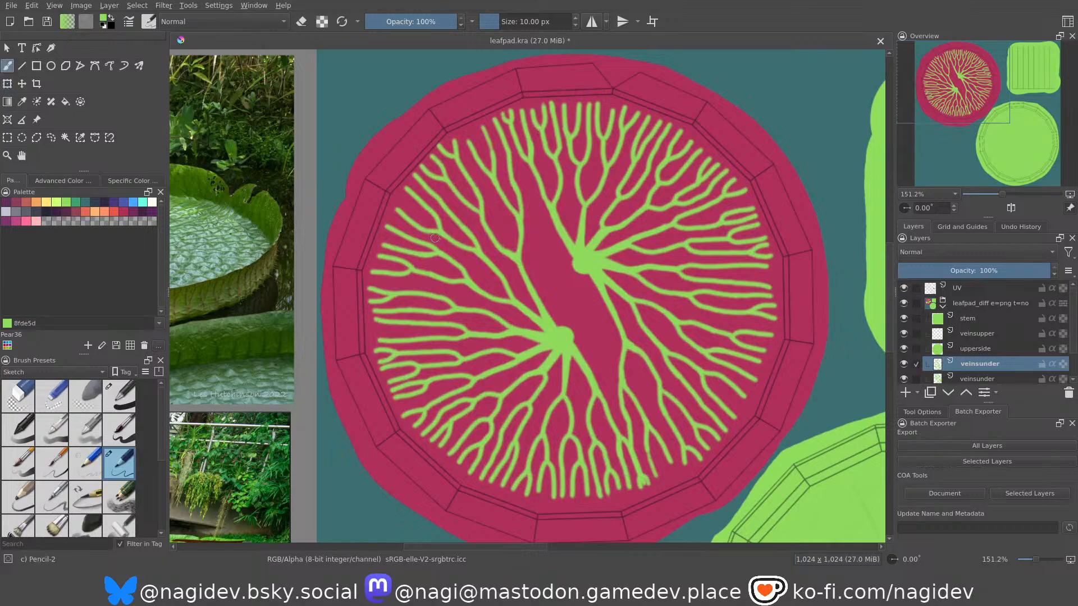
scroll(531, 231, "up", 4)
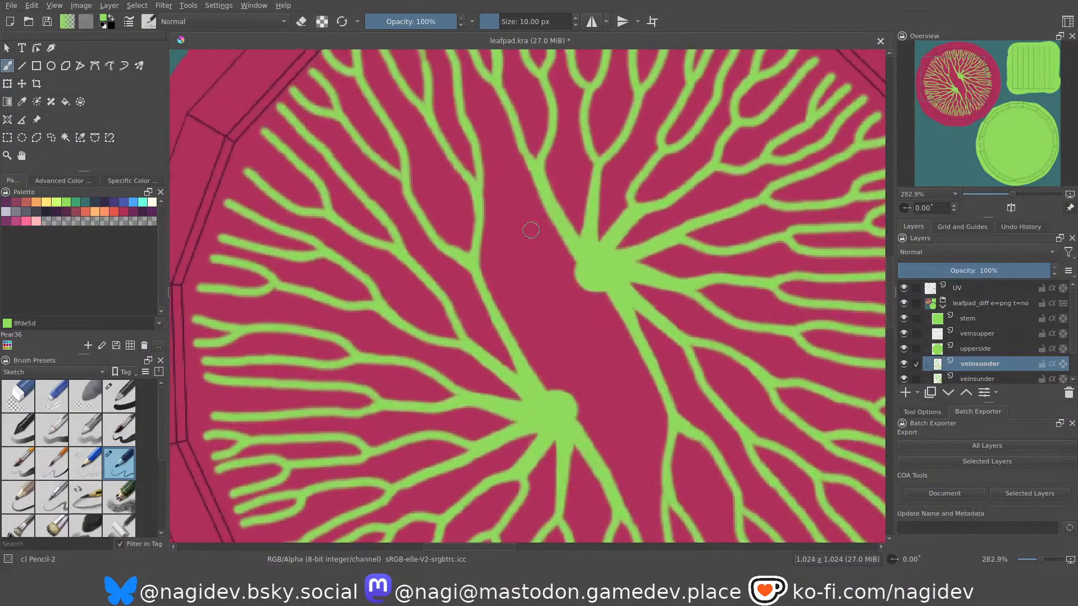
middle_click_drag(530, 230, 513, 246)
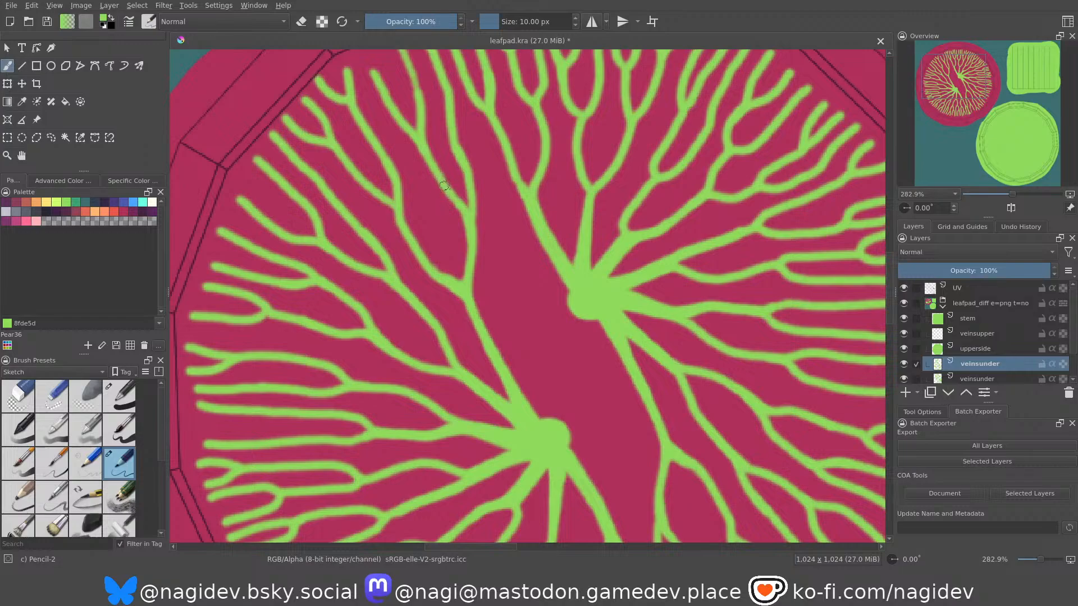
left_click_drag(475, 241, 578, 303)
key("ctrl+z")
left_click_drag(474, 215, 573, 297)
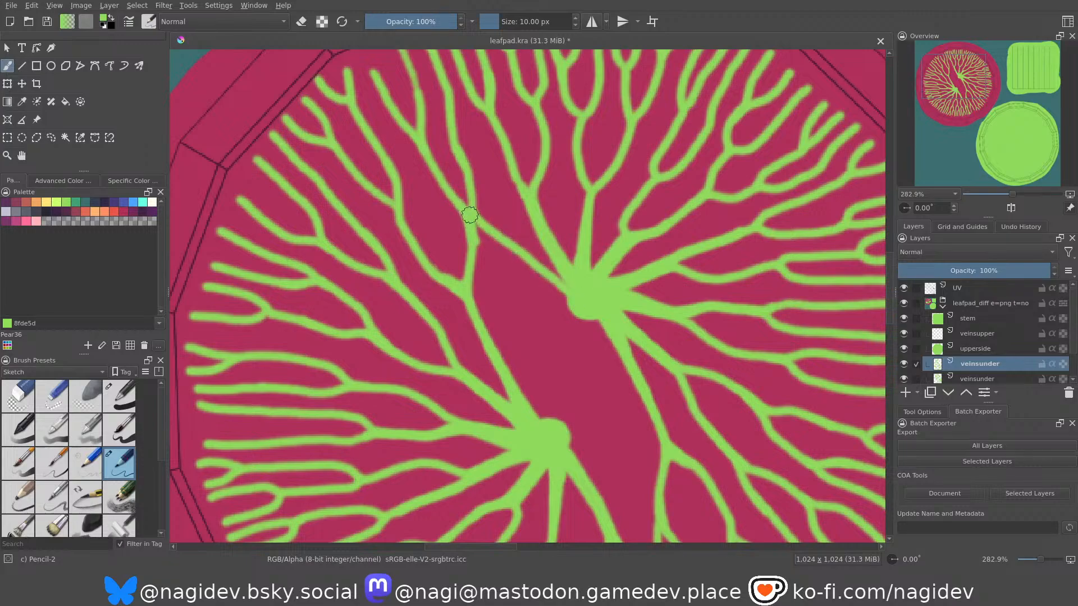
Erase the old links that join the two uppermost copied branches to the copied stem dot.
key("e")
left_click_drag(457, 223, 482, 237)
mouse_move(468, 242)
middle_mouse_down()
mouse_move(461, 212)
mouse_move(471, 233)
middle_mouse_up()
key("e")
key("e")
mouse_move(413, 210)
left_mouse_down()
mouse_move(388, 198)
mouse_move(452, 264)
mouse_move(476, 242)
mouse_move(480, 260)
mouse_move(490, 255)
mouse_move(467, 283)
mouse_move(430, 236)
left_mouse_up()
key("e")
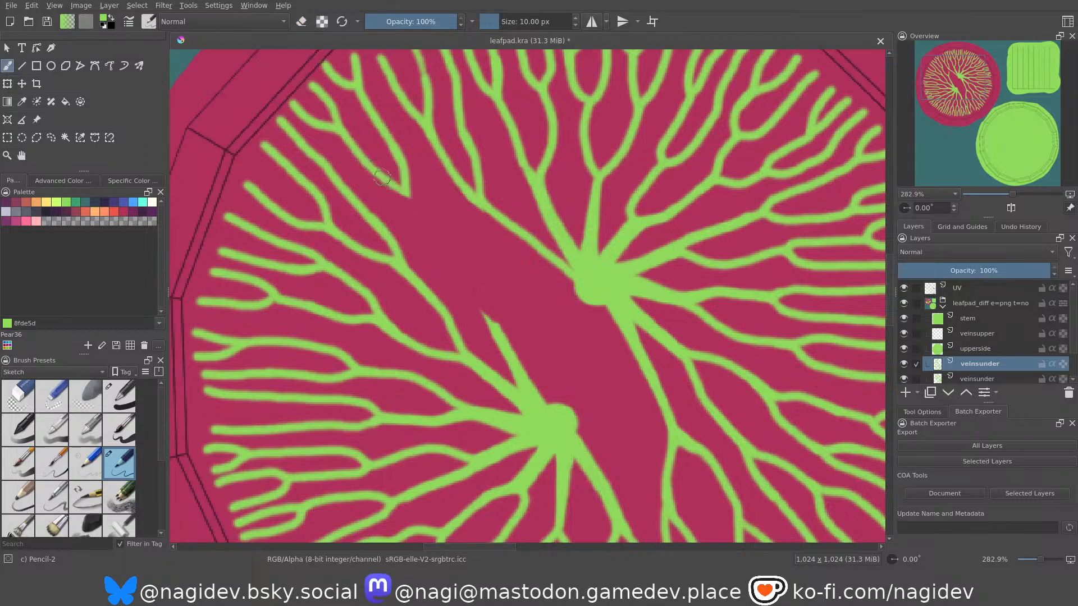
Connect the next two copied branches to the original stem dot with new strokes.
left_click_drag(403, 188, 581, 278)
middle_click_drag(441, 240, 419, 252)
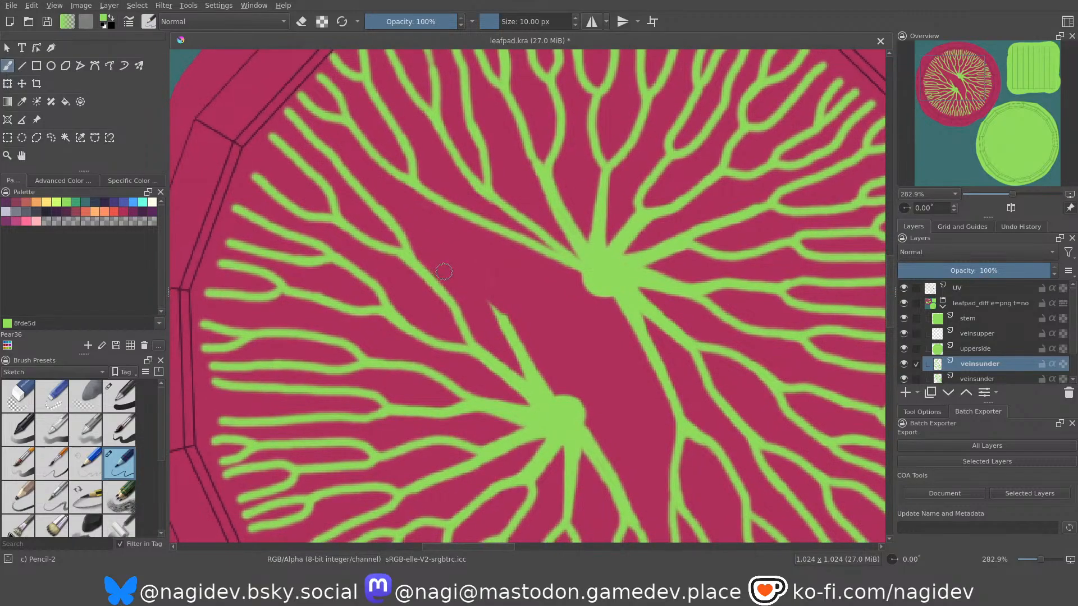
mouse_move(422, 274)
left_mouse_down()
mouse_move(483, 307)
mouse_move(539, 298)
mouse_move(596, 271)
left_mouse_up()
key("ctrl+z")
left_click_drag(413, 260, 608, 275)
mouse_move(497, 255)
middle_mouse_down()
mouse_move(497, 236)
mouse_move(527, 291)
mouse_move(511, 259)
middle_mouse_up()
Erase the copied stem dot and its vein bases, finishing with the 50 px Eraser Circle brush, and return to the Pencil-2 brush.
middle_click_drag(519, 302, 515, 289, "ctrl")
key("e")
mouse_move(465, 265)
left_mouse_down()
mouse_move(476, 332)
mouse_move(512, 382)
mouse_move(585, 398)
left_mouse_up()
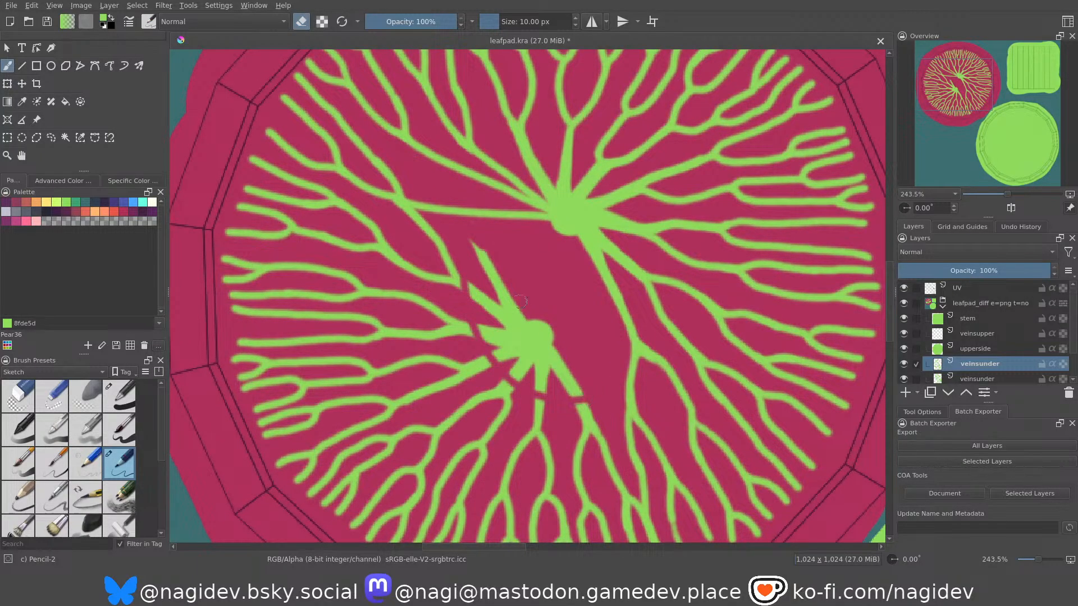
left_click(18, 402)
mouse_move(477, 314)
left_mouse_down()
mouse_move(505, 265)
mouse_move(509, 306)
mouse_move(498, 294)
mouse_move(511, 348)
mouse_move(549, 344)
mouse_move(571, 368)
mouse_move(513, 397)
mouse_move(500, 380)
mouse_move(554, 361)
left_mouse_up()
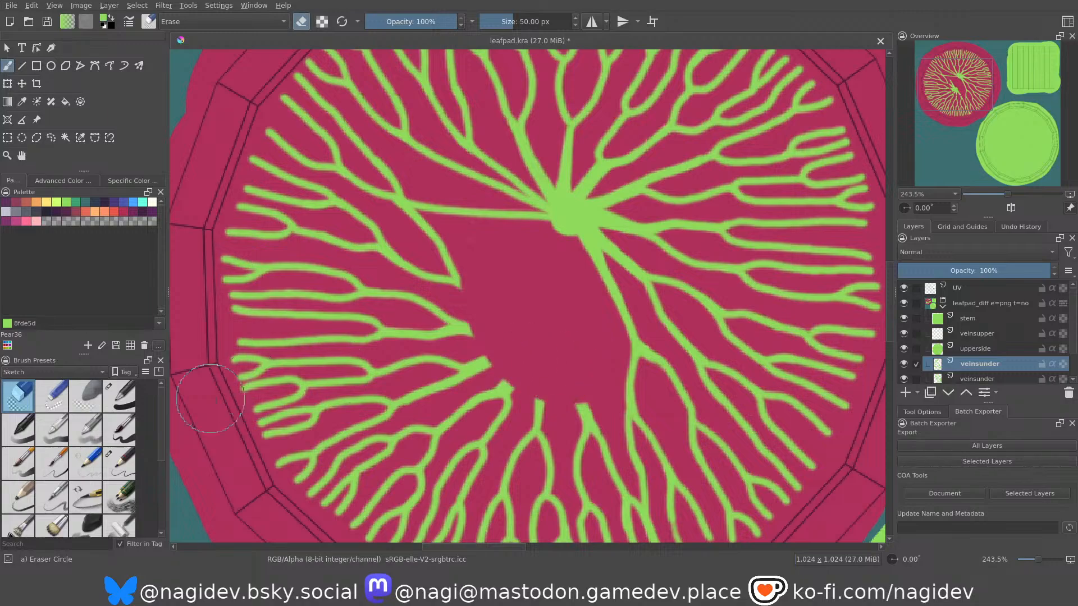
left_click(114, 473)
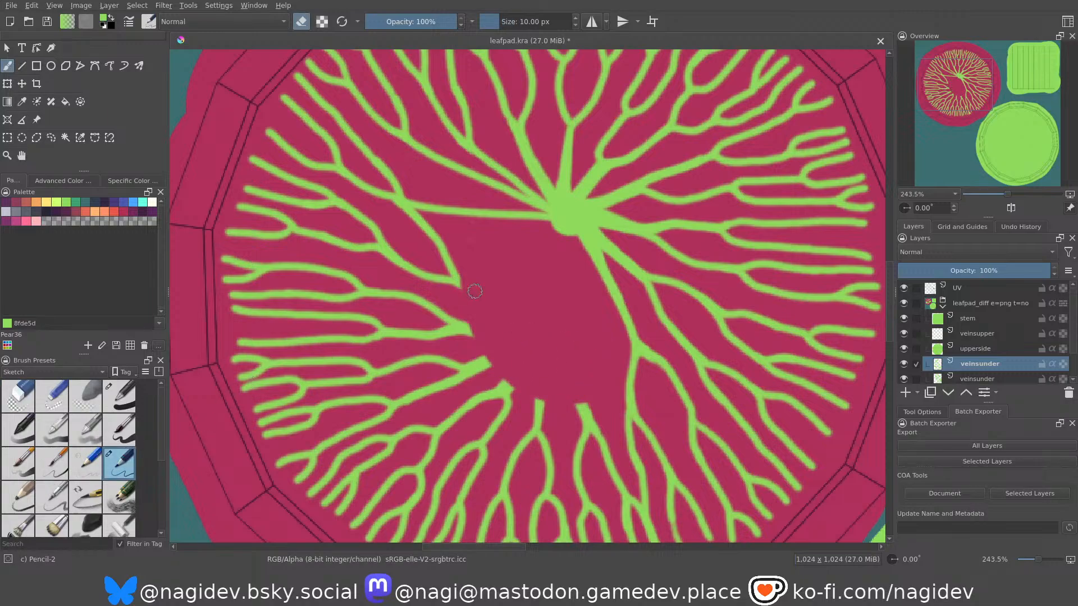
Erase the leftover link between the third reconnected branch and the copied branch below it.
key("e")
left_click_drag(473, 290, 525, 296)
key("ctrl+z")
middle_click_drag(482, 261, 475, 268)
key("e")
mouse_move(370, 214)
left_mouse_down()
mouse_move(404, 226)
mouse_move(435, 282)
left_mouse_up()
key("e")
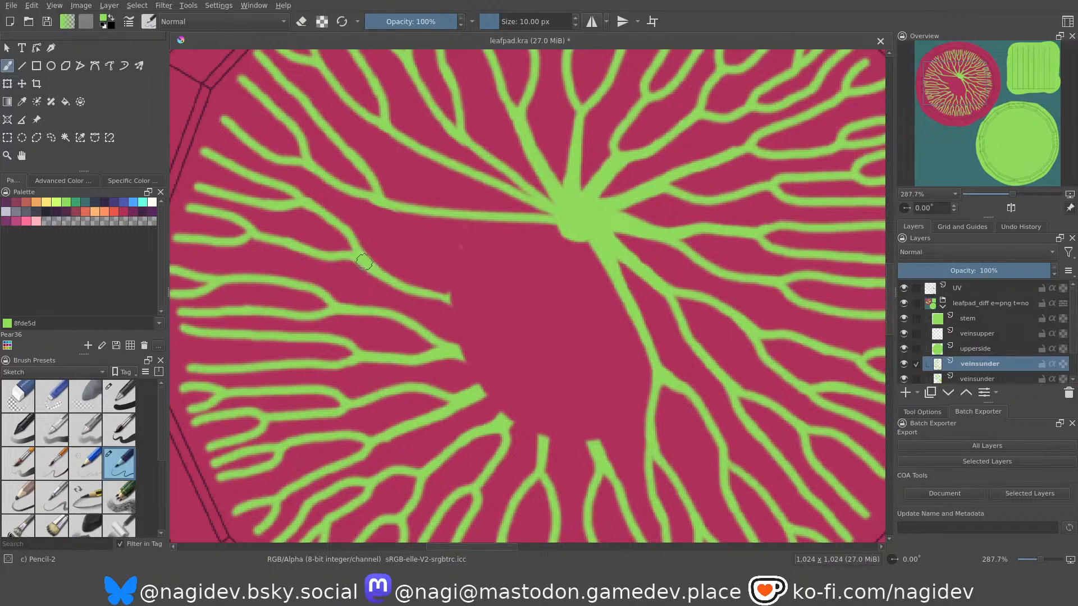
Connect the fourth copied branch to the original stem dot with a downward-curving stroke.
mouse_move(358, 256)
left_mouse_down()
mouse_move(388, 274)
mouse_move(457, 264)
mouse_move(549, 218)
left_mouse_up()
key("ctrl+z")
mouse_move(357, 255)
left_mouse_down()
mouse_move(446, 262)
mouse_move(570, 215)
left_mouse_up()
key("ctrl+z")
mouse_move(362, 259)
left_mouse_down()
mouse_move(436, 259)
mouse_move(554, 224)
left_mouse_up()
mouse_move(356, 253)
left_mouse_down()
mouse_move(497, 257)
mouse_move(570, 212)
left_mouse_up()
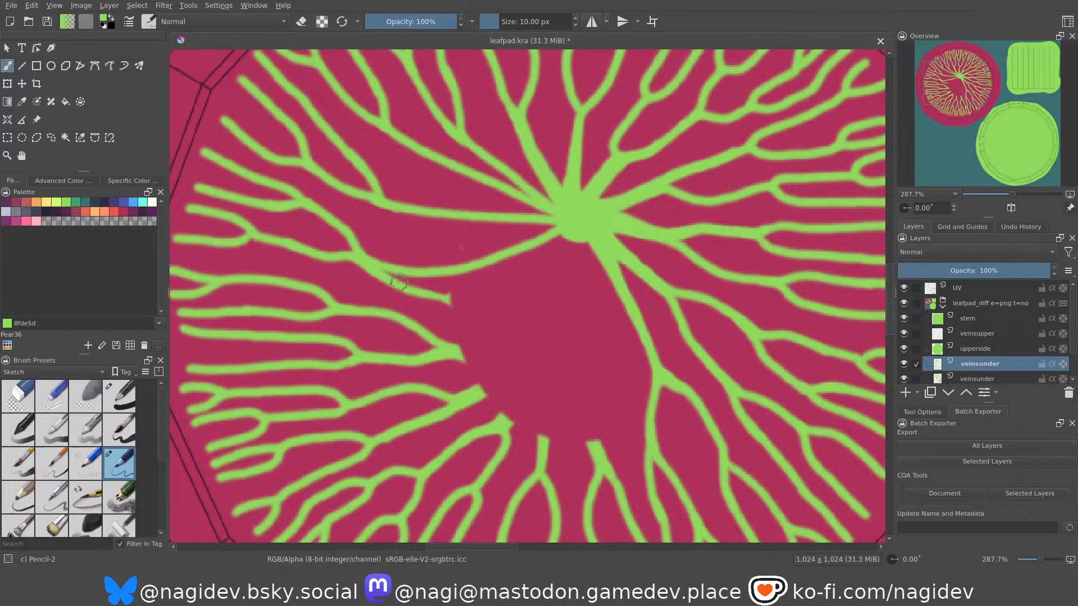
Erase the old stub hanging below the fourth reconnected branch.
middle_click_drag(419, 269, 415, 267)
key("e")
mouse_move(393, 270)
left_mouse_down()
mouse_move(365, 271)
mouse_move(454, 298)
left_mouse_up()
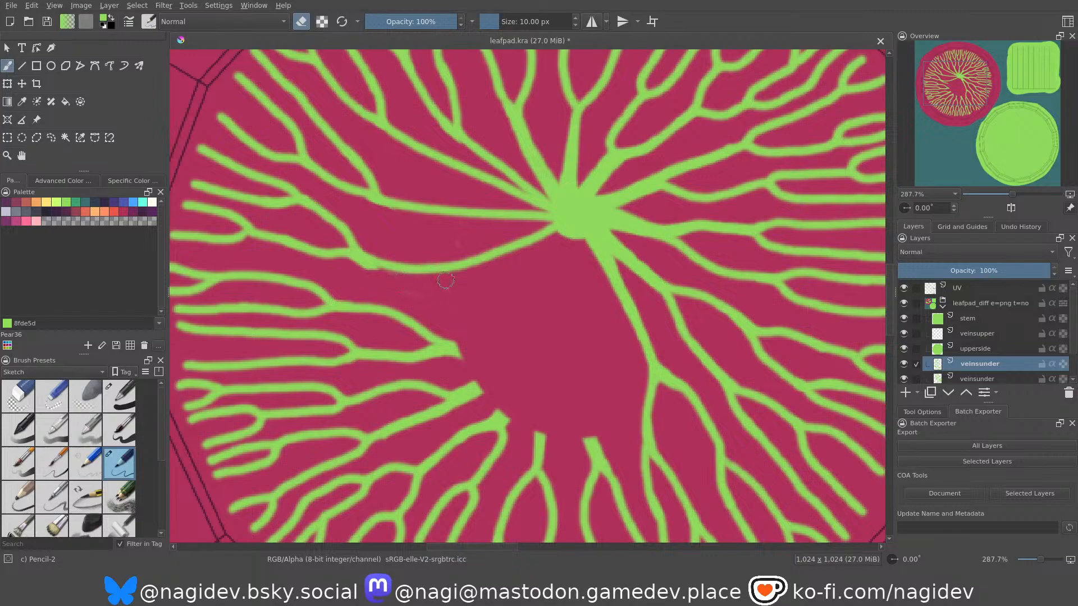
Undo the fourth copied branch's downward-curving connection and the erasing of its old stub.
key("ctrl+z")
key("ctrl+z")
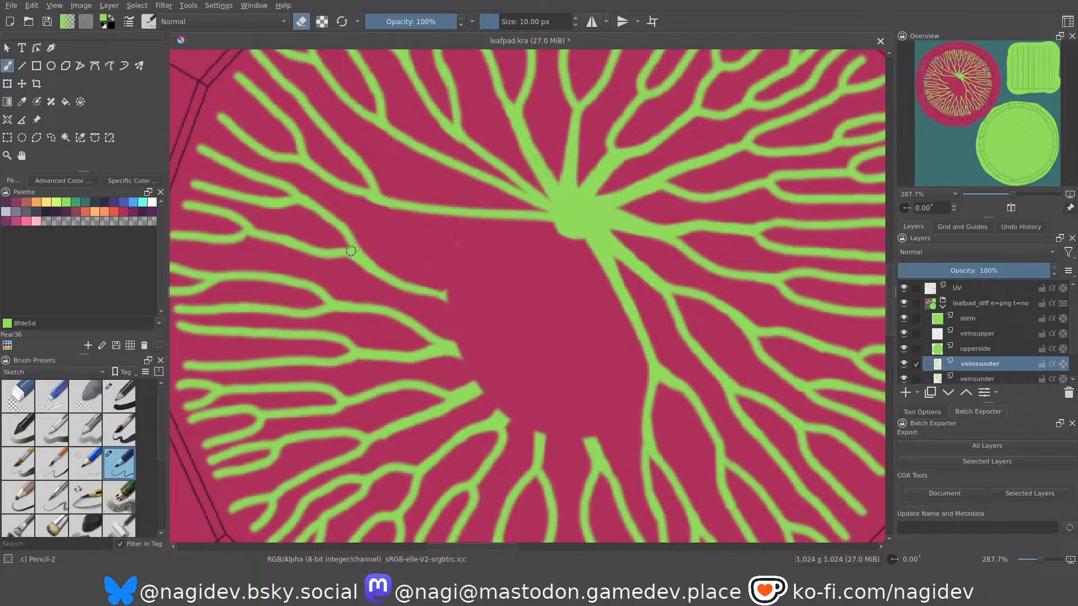
key("e")
left_click_drag(355, 252, 466, 274)
key("e")
mouse_move(439, 346)
left_mouse_down()
mouse_move(465, 338)
mouse_move(475, 316)
mouse_move(471, 276)
left_mouse_up()
key("ctrl+z")
key("e")
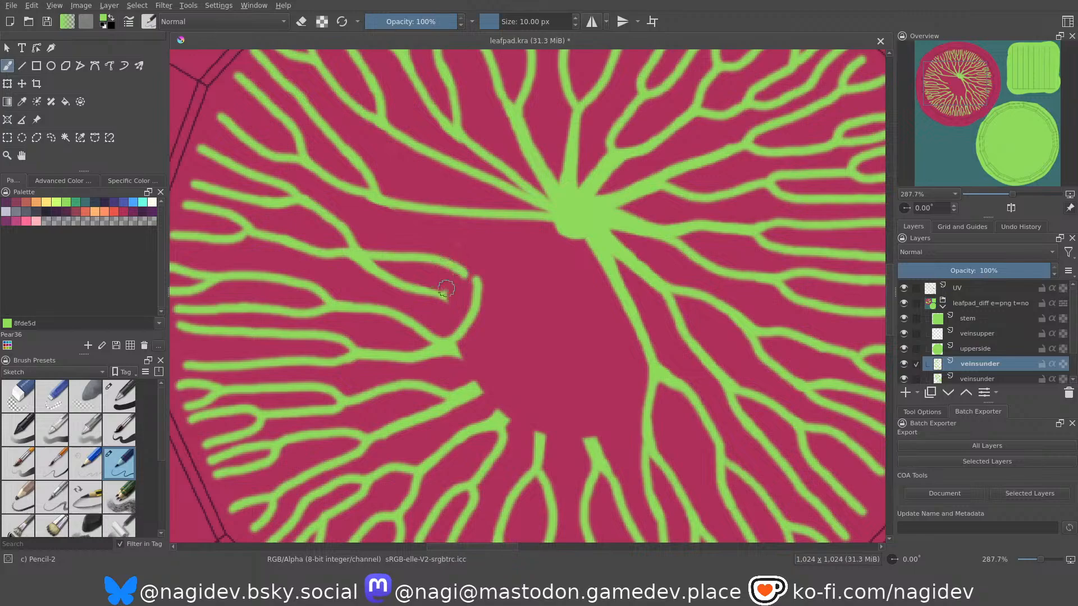
key("ctrl+z")
key("ctrl+z")
key("e")
key("e")
mouse_move(441, 242)
left_mouse_down()
mouse_move(459, 244)
mouse_move(442, 245)
left_mouse_up()
key("ctrl+z")
key("e")
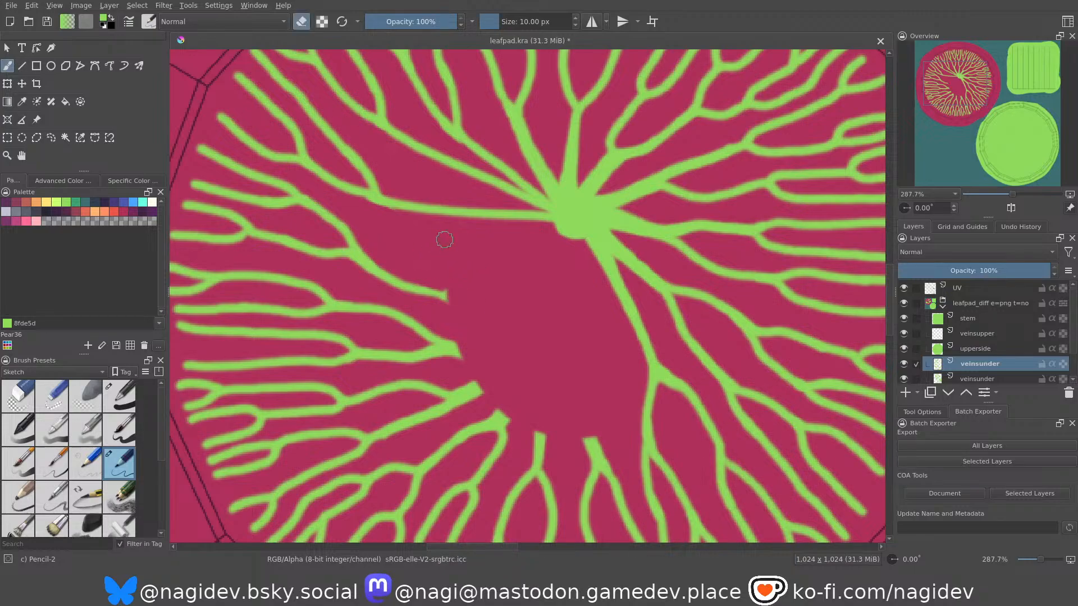
key("e")
key("e")
key("e")
left_click_drag(559, 226, 504, 255)
key("ctrl+z")
Connect the fourth and fifth copied branches to the stem dot through a shared fork, and erase the fourth branch's old stub.
mouse_move(553, 223)
left_mouse_down()
mouse_move(475, 256)
mouse_move(361, 252)
left_mouse_up()
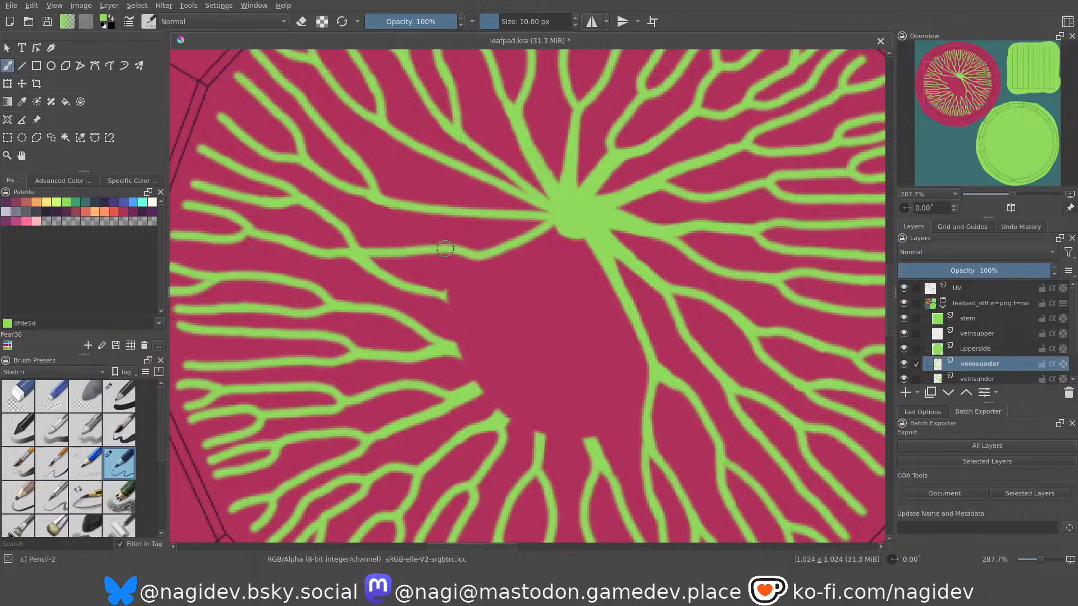
mouse_move(555, 226)
left_mouse_down()
mouse_move(504, 246)
mouse_move(473, 283)
mouse_move(447, 340)
mouse_move(427, 353)
mouse_move(456, 363)
left_mouse_up()
key("e")
mouse_move(376, 274)
left_mouse_down()
mouse_move(366, 269)
mouse_move(430, 293)
mouse_move(412, 285)
left_mouse_up()
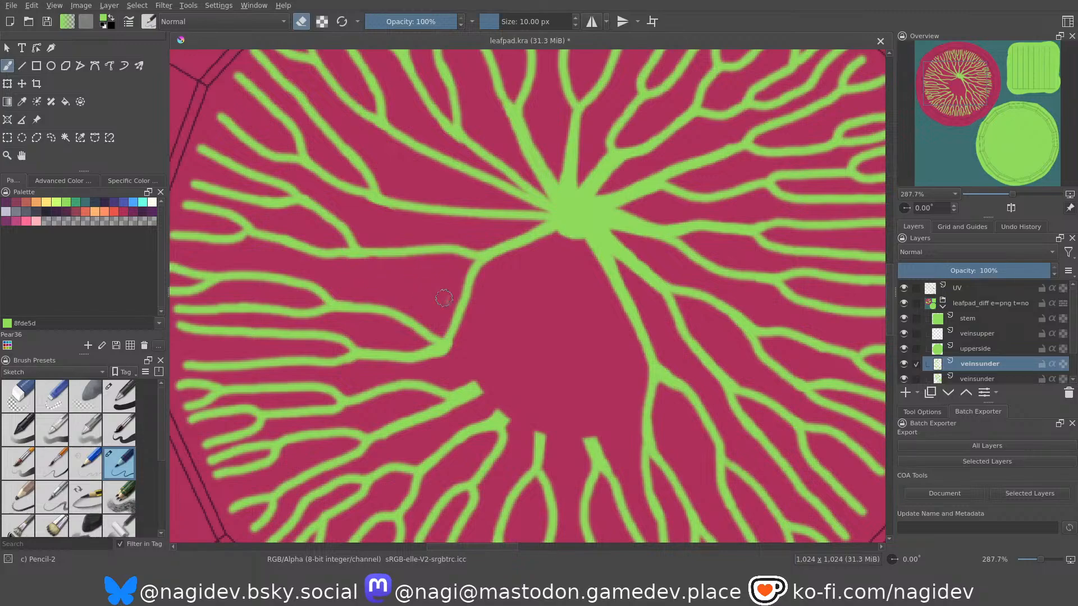
Redraw the fifth branch's link as a rounder curve up to the shared fork, and erase the straighter link beside it.
key("e")
left_click_drag(447, 342, 494, 252)
key("e")
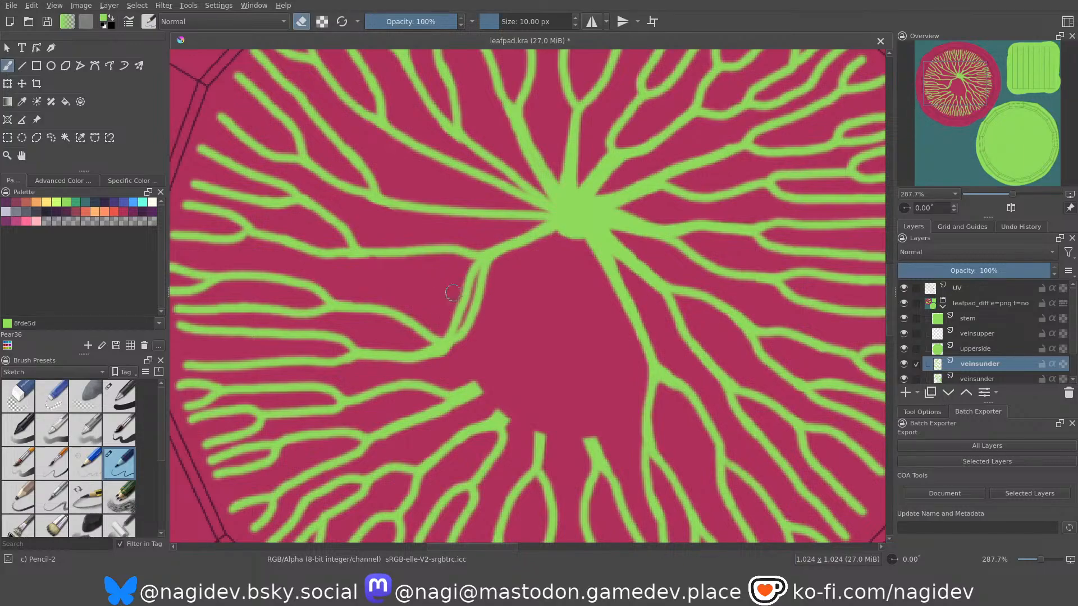
left_click_drag(471, 269, 443, 332)
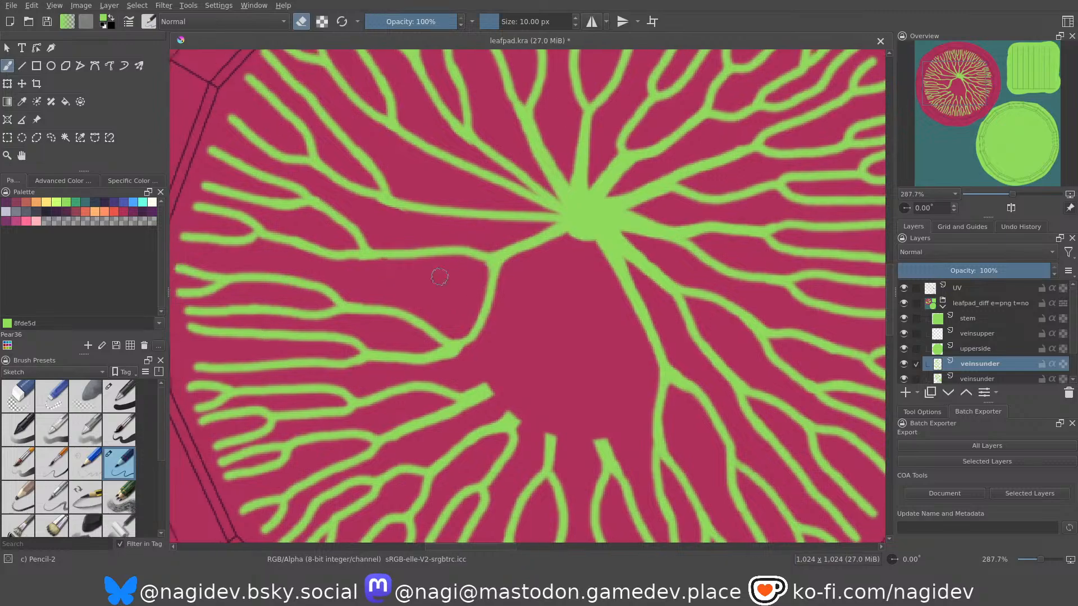
Thicken the fourth branch's link between its own split and the fork shared with the fifth branch.
scroll(449, 292, "down", 3)
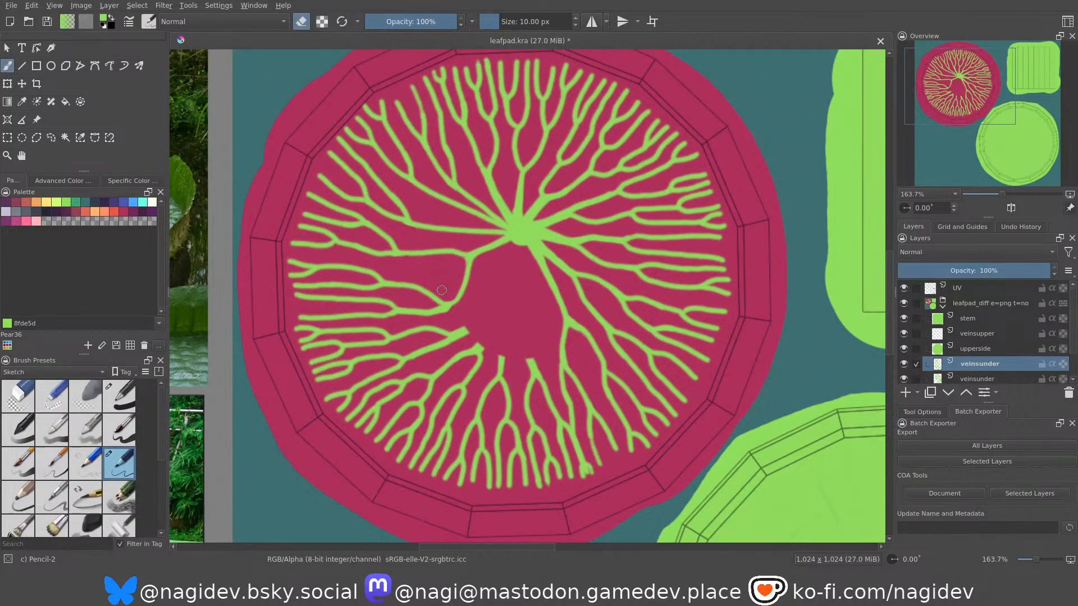
scroll(398, 253, "up", 5)
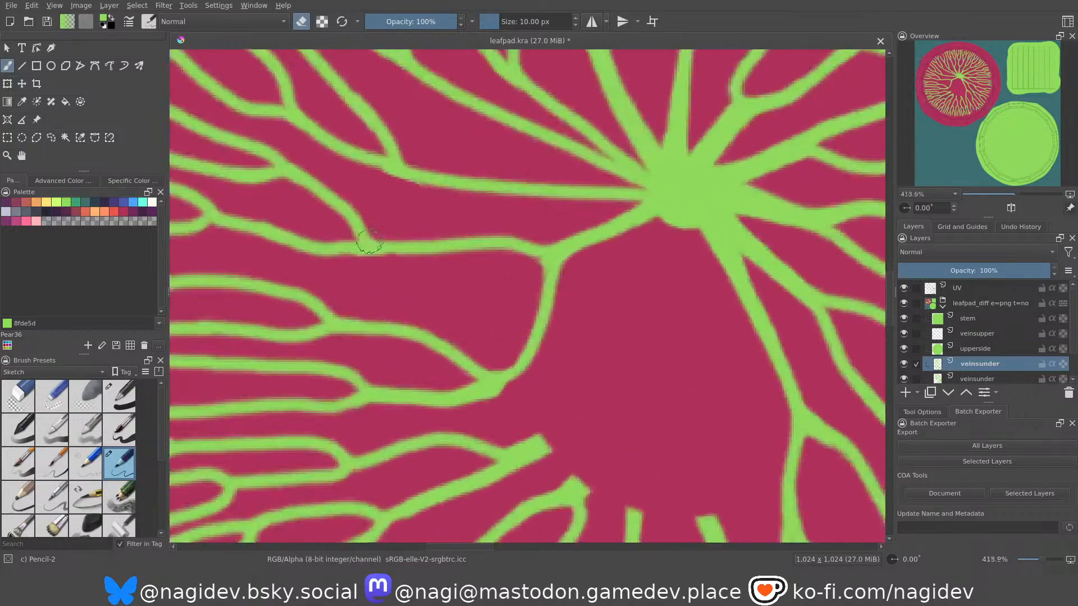
left_click_drag(307, 247, 544, 252)
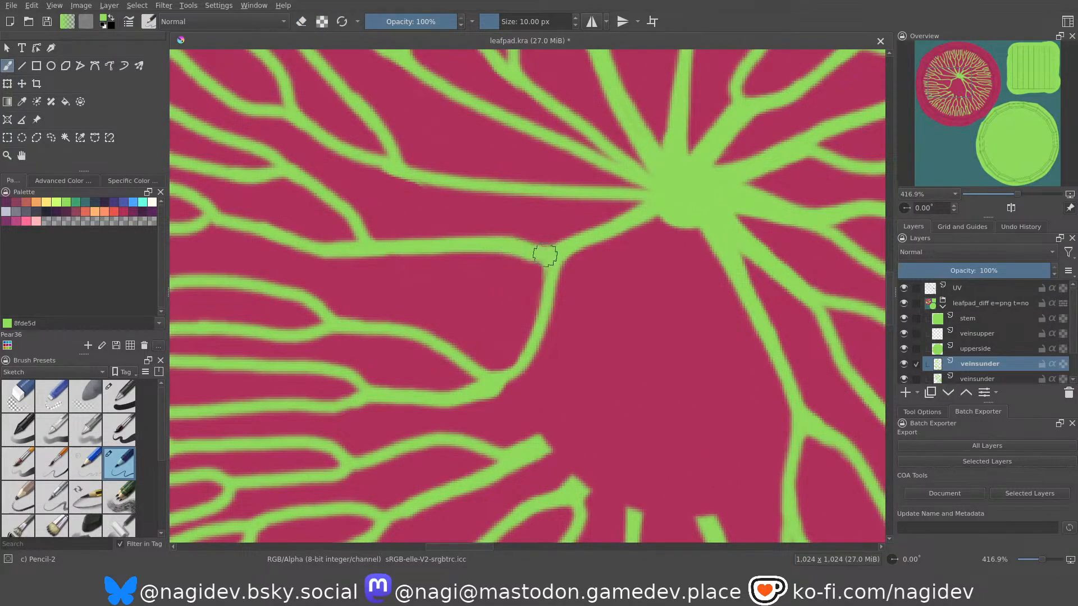
Connect the sixth copied branch to the stem dot with an S-curved stroke and thicken it with a second pass.
scroll(533, 313, "down", 2)
middle_click_drag(532, 313, 560, 345)
scroll(563, 332, "up", 1)
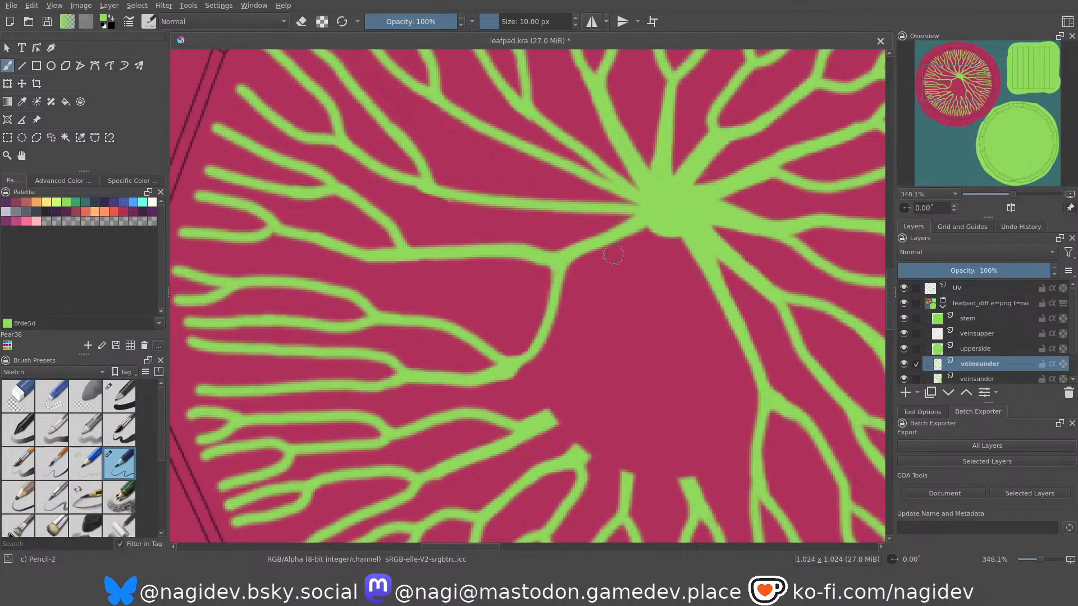
left_click_drag(652, 229, 616, 292)
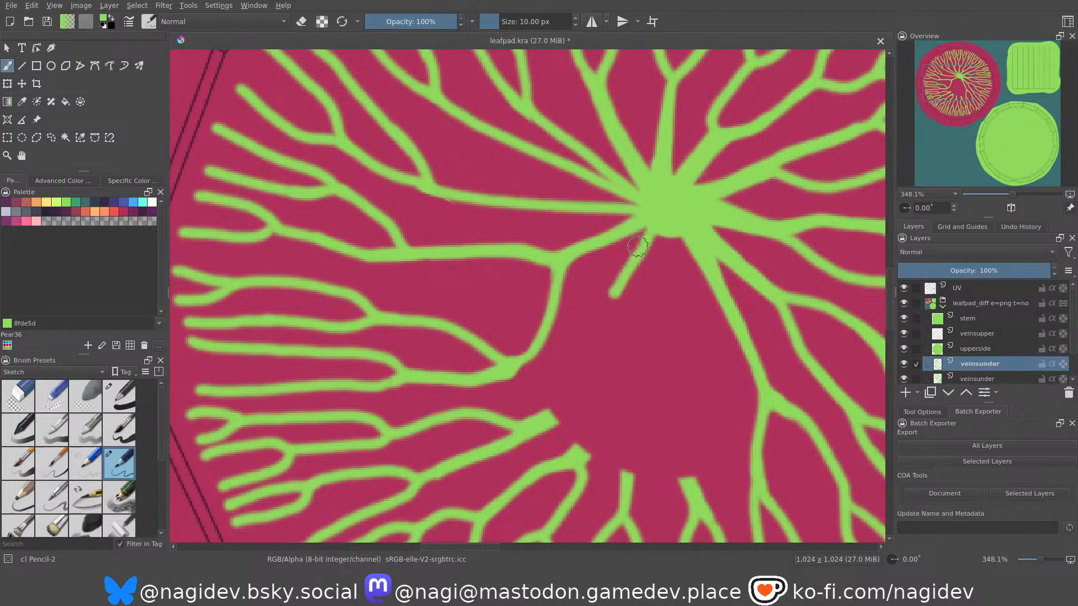
key("ctrl+z")
mouse_move(657, 220)
left_mouse_down()
mouse_move(582, 312)
mouse_move(574, 355)
mouse_move(536, 418)
left_mouse_up()
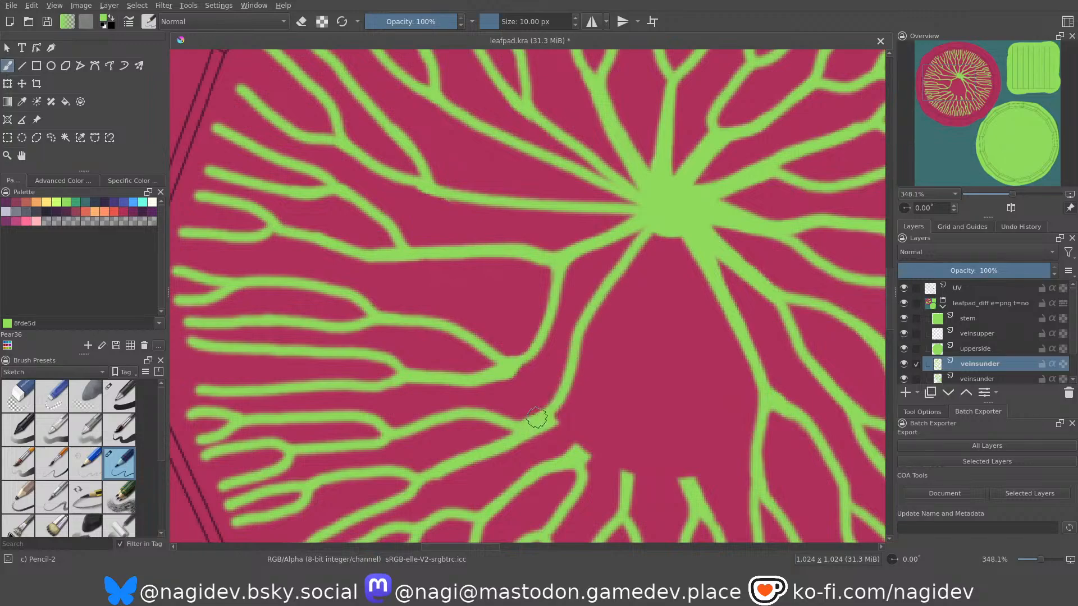
left_click_drag(639, 235, 547, 421)
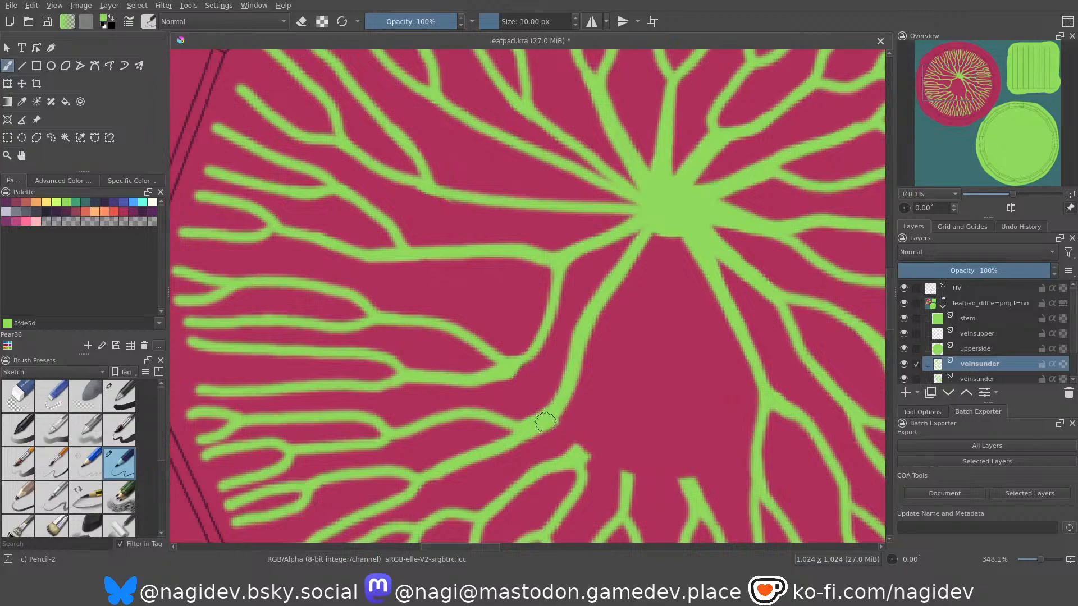
Connect the seventh copied branch to the stem dot and fork the eighth branch's link off the same vein.
scroll(591, 385, "down", 3)
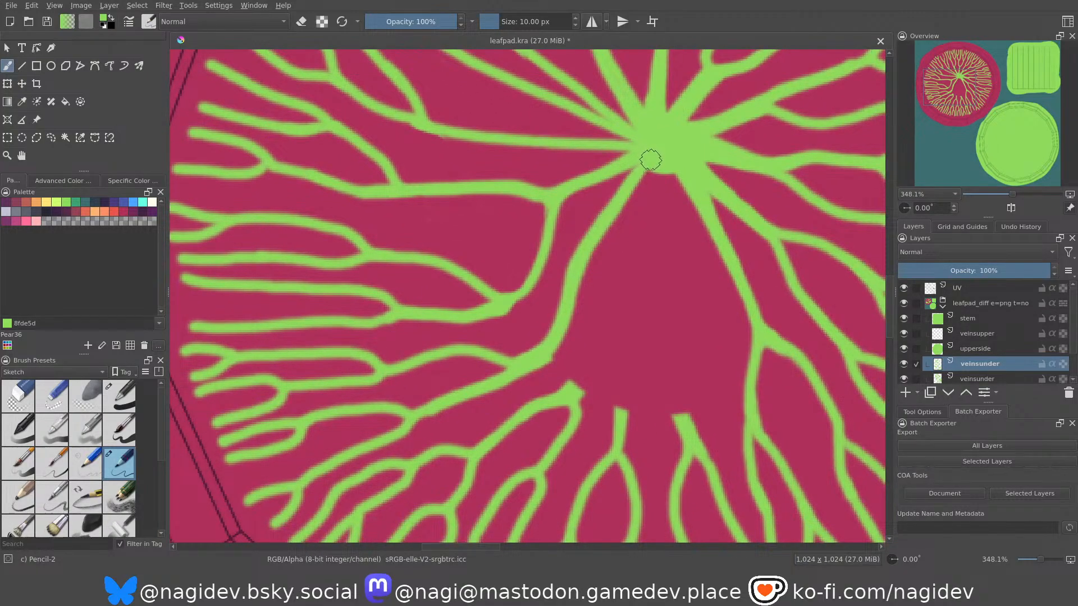
left_click_drag(653, 165, 578, 396)
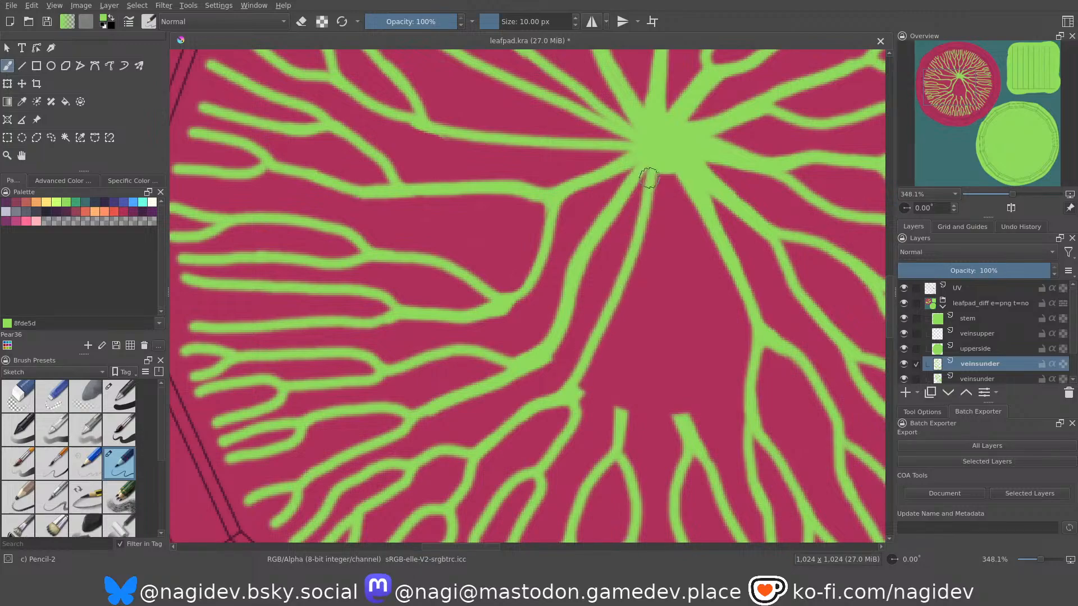
left_click_drag(654, 167, 641, 249)
key("ctrl+z")
key("ctrl+z")
mouse_move(652, 168)
left_mouse_down()
mouse_move(629, 274)
mouse_move(570, 387)
left_mouse_up()
left_click_drag(650, 169, 622, 413)
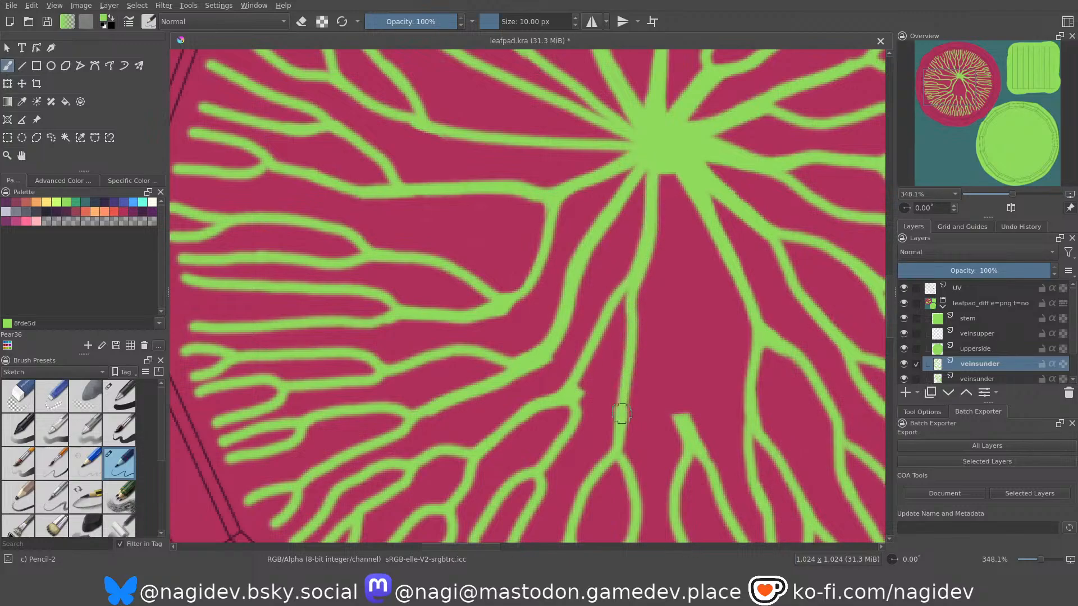
Thicken the seventh and eighth branches' links below their shared fork, undoing the extra dab at the fork.
left_click_drag(628, 310, 624, 415)
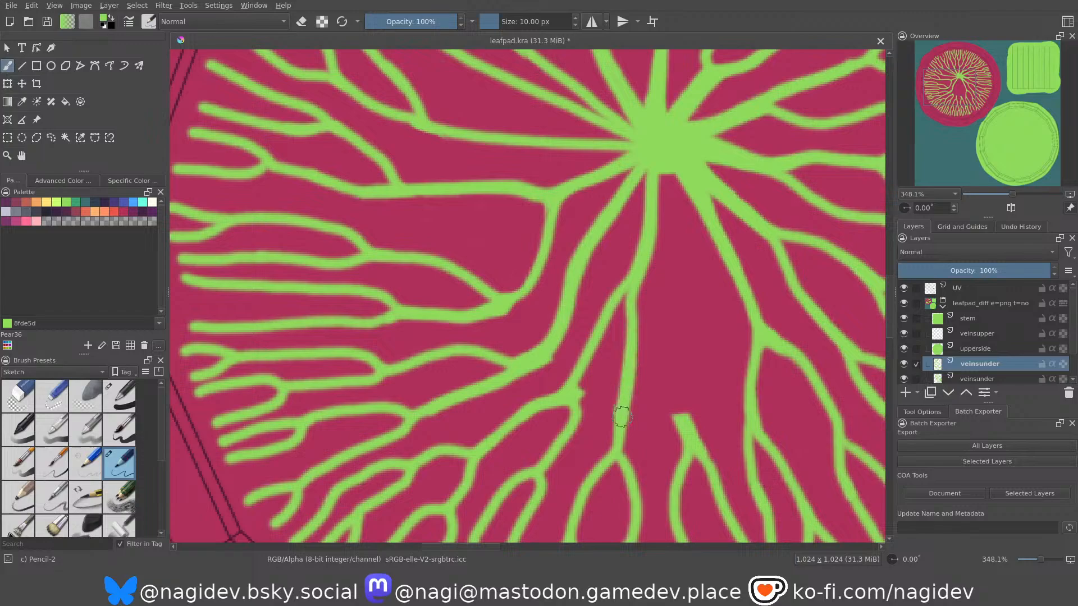
left_click_drag(622, 296, 572, 400)
left_click_drag(589, 362, 605, 318)
left_click(621, 309)
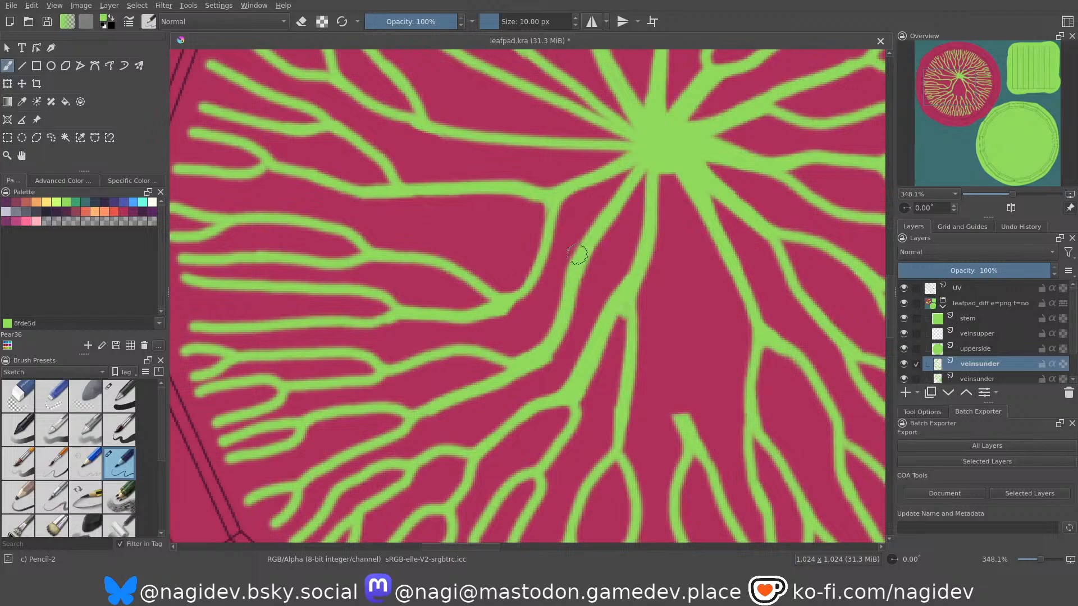
key("ctrl+z")
Thicken and smooth the sixth branch's curved link leading up to the stem dot.
middle_click_drag(562, 228, 568, 236)
left_click_drag(551, 365, 560, 293)
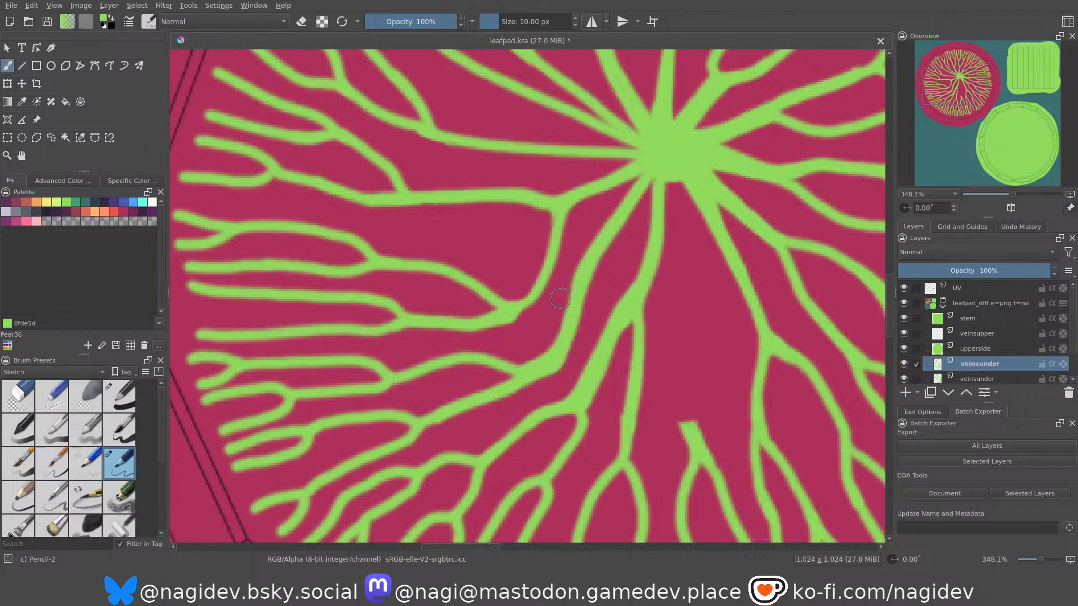
left_click_drag(553, 362, 610, 226)
middle_click_drag(555, 286, 551, 280)
middle_click_drag(548, 239, 576, 303)
mouse_move(483, 306)
middle_mouse_down()
mouse_move(531, 337)
mouse_move(588, 330)
mouse_move(599, 260)
mouse_move(578, 292)
mouse_move(564, 236)
middle_mouse_up()
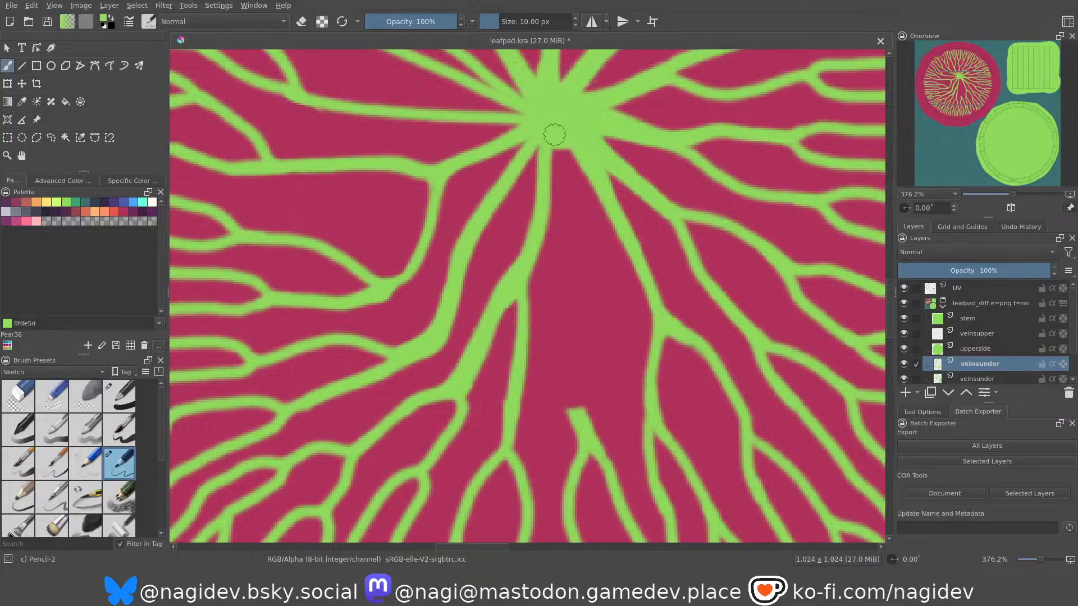
Connect the ninth copied branch to the stem dot with a long curved stroke, thicken it and smooth its joint.
mouse_move(558, 130)
left_mouse_down()
mouse_move(574, 238)
mouse_move(561, 356)
mouse_move(581, 421)
left_mouse_up()
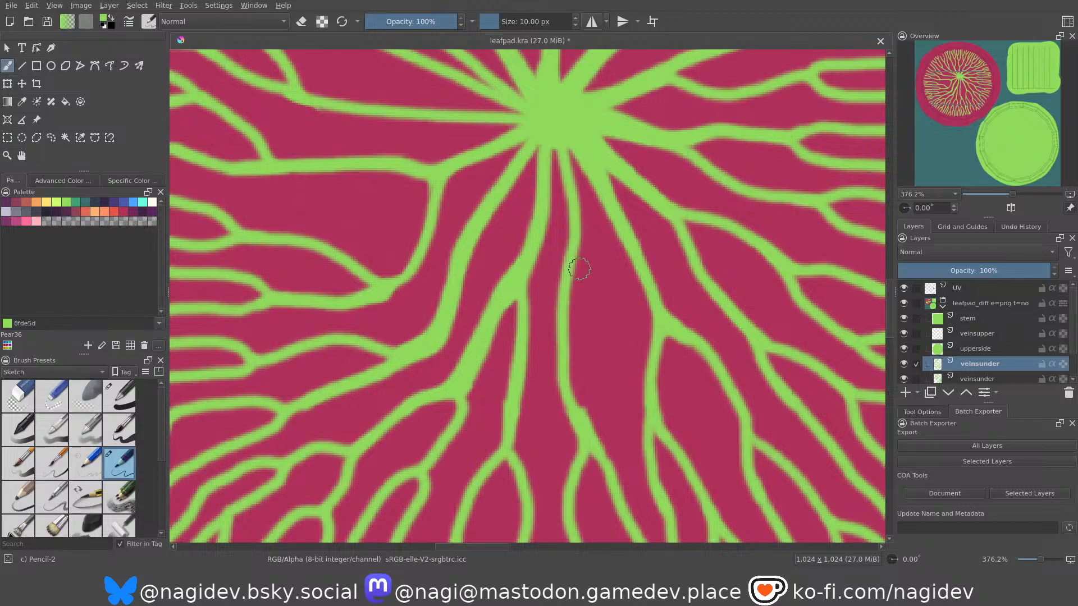
middle_click_drag(572, 218, 567, 208)
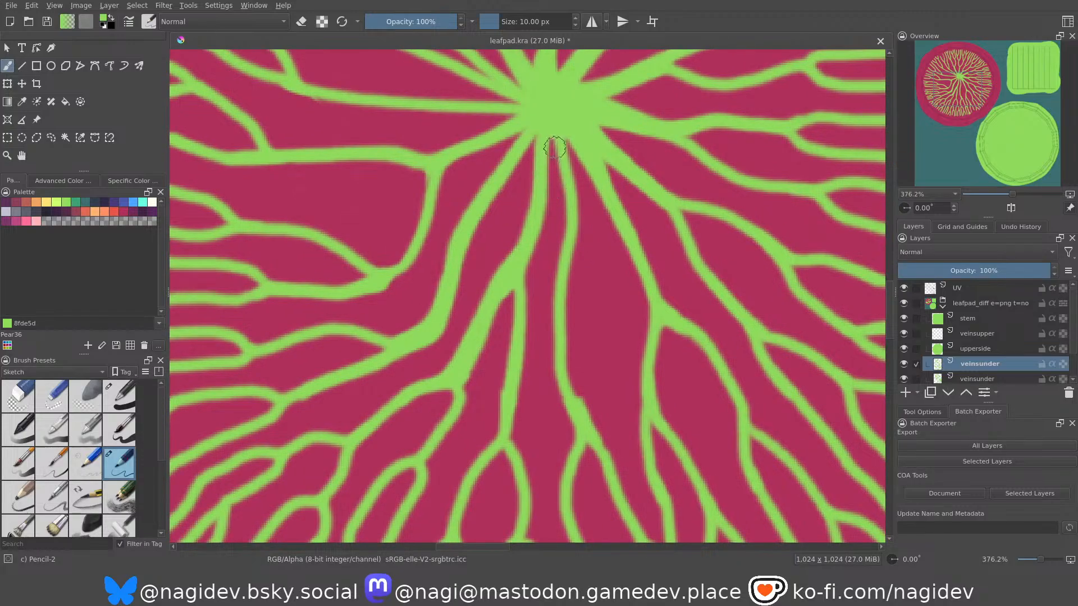
mouse_move(554, 136)
left_mouse_down()
mouse_move(569, 204)
mouse_move(563, 345)
mouse_move(582, 415)
left_mouse_up()
mouse_move(557, 226)
middle_mouse_down()
mouse_move(564, 243)
mouse_move(558, 210)
mouse_move(546, 233)
mouse_move(560, 209)
middle_mouse_up()
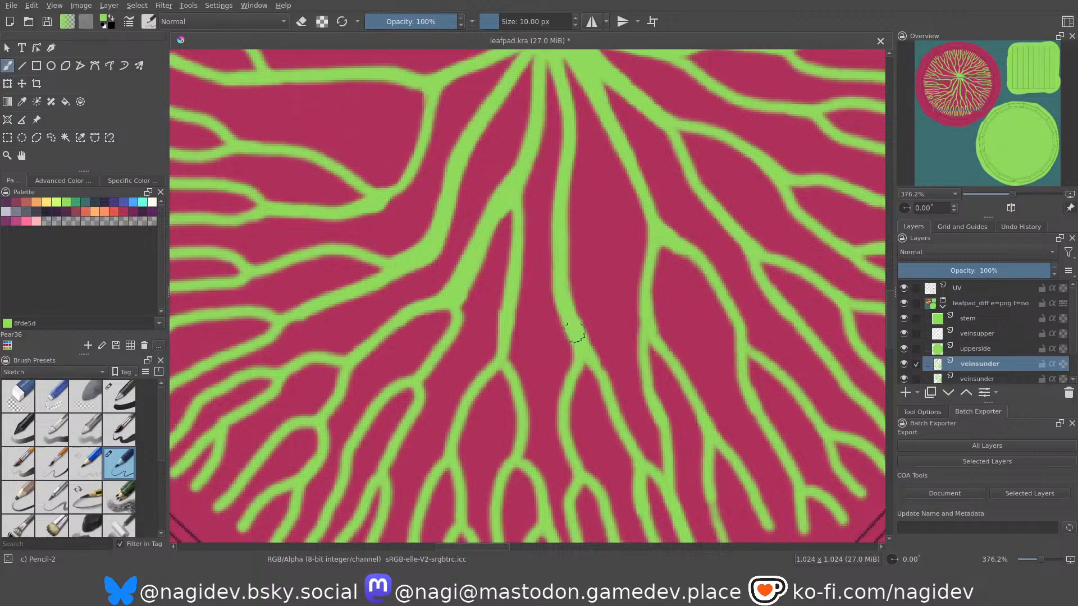
mouse_move(565, 301)
left_mouse_down()
mouse_move(575, 325)
mouse_move(565, 304)
left_mouse_up()
Thicken the eighth branch's link just below the fork it shares with the seventh branch.
middle_click_drag(503, 279, 508, 281)
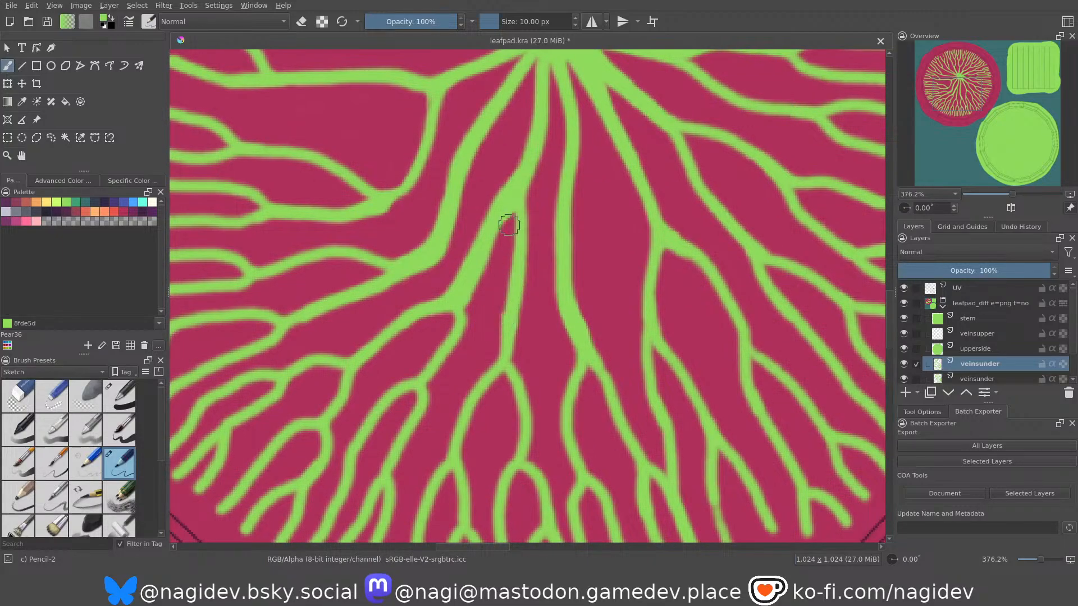
left_click_drag(510, 202, 505, 336)
key("ctrl+z")
mouse_move(511, 206)
left_mouse_down()
mouse_move(507, 308)
mouse_move(481, 335)
left_mouse_up()
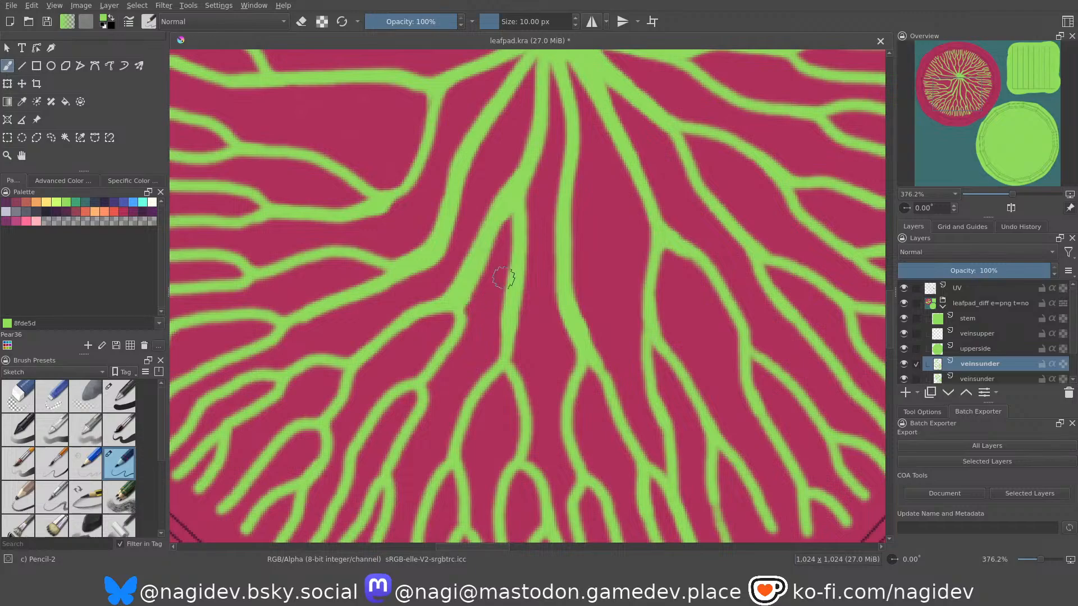
Trim the eighth branch's link with the brush in erase mode and touch up the vein above its lower split.
scroll(510, 277, "down", 3, "ctrl")
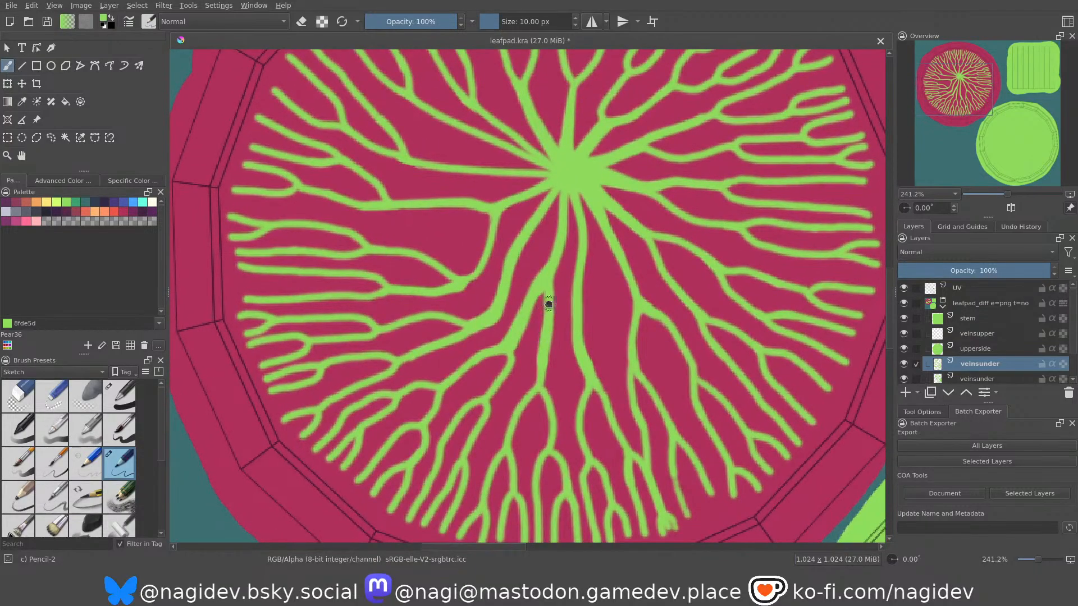
scroll(548, 301, "down", 2)
scroll(549, 301, "up", 3, "ctrl")
scroll(541, 234, "up", 2, "ctrl")
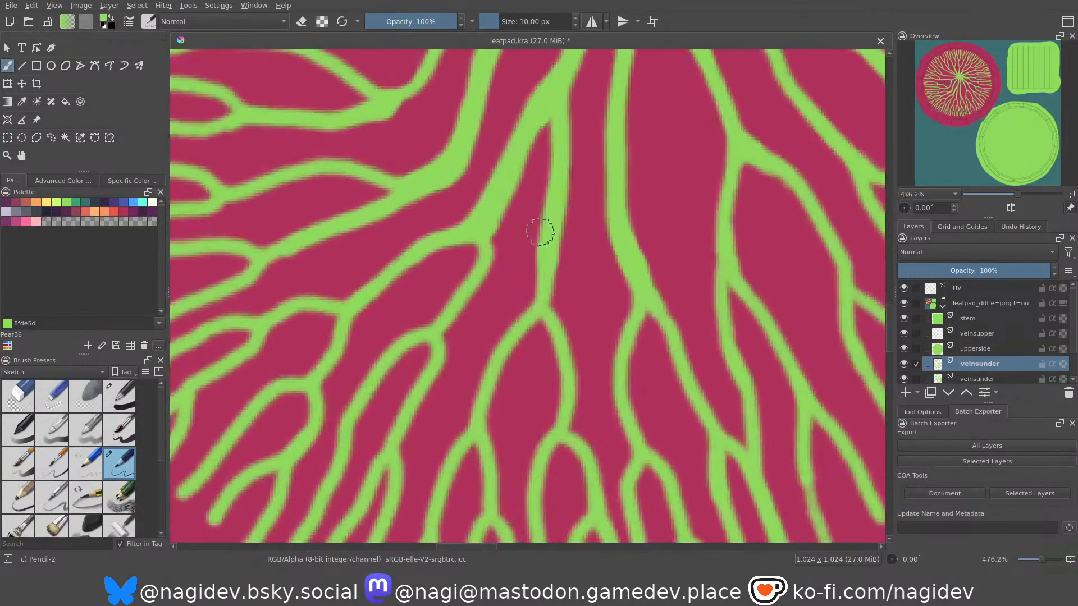
key("e")
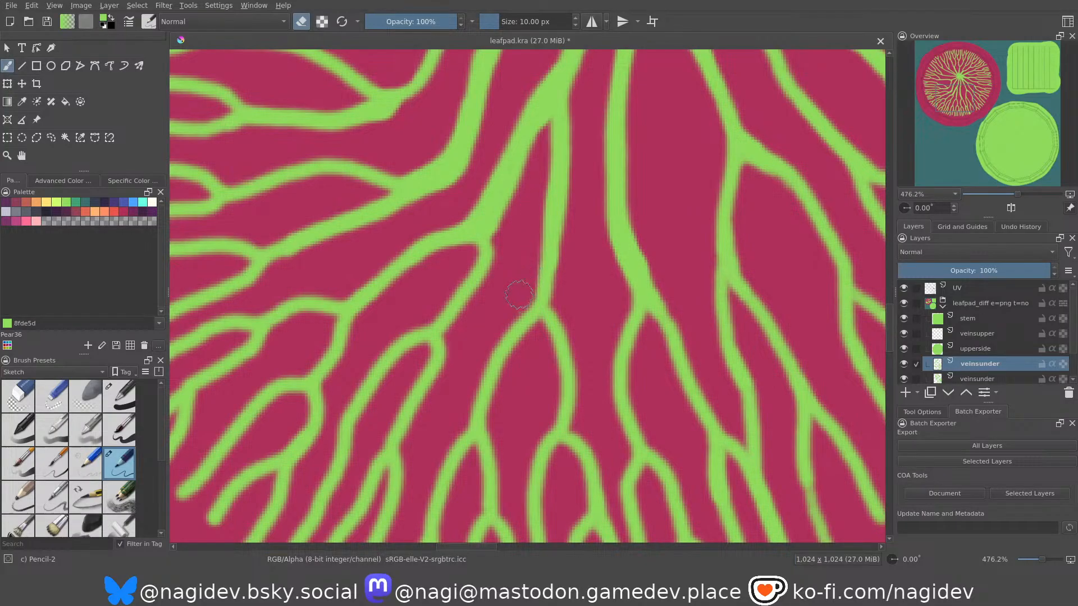
key("e")
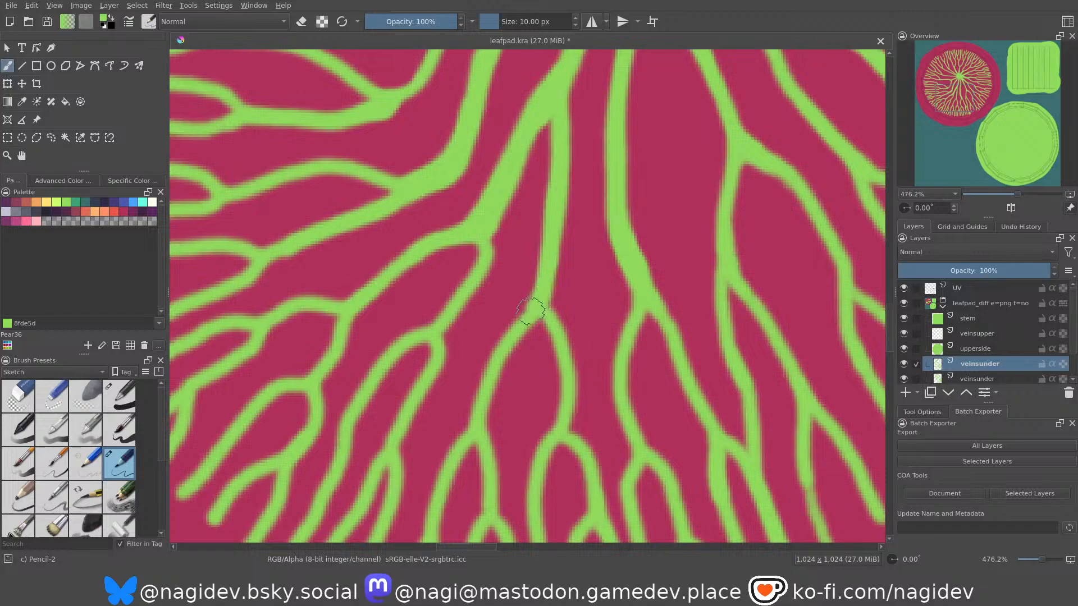
left_click_drag(552, 237, 548, 349)
mouse_move(535, 208)
middle_mouse_down("ctrl")
mouse_move(557, 314)
mouse_move(511, 208)
middle_mouse_up("ctrl")
middle_click_drag(537, 163, 552, 247, "ctrl")
middle_click_drag(551, 231, 567, 370)
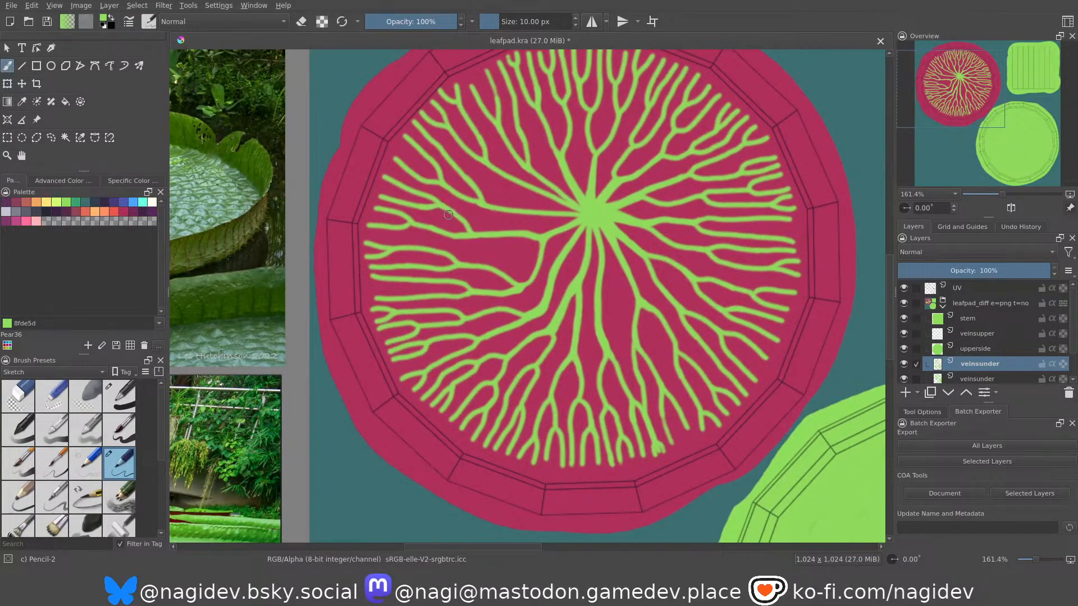
Smooth the edges of the fifth branch's curved link with the brush in erase mode.
middle_click_drag(490, 255, 491, 212, "ctrl")
middle_click_drag(534, 314, 534, 278, "ctrl")
key("e")
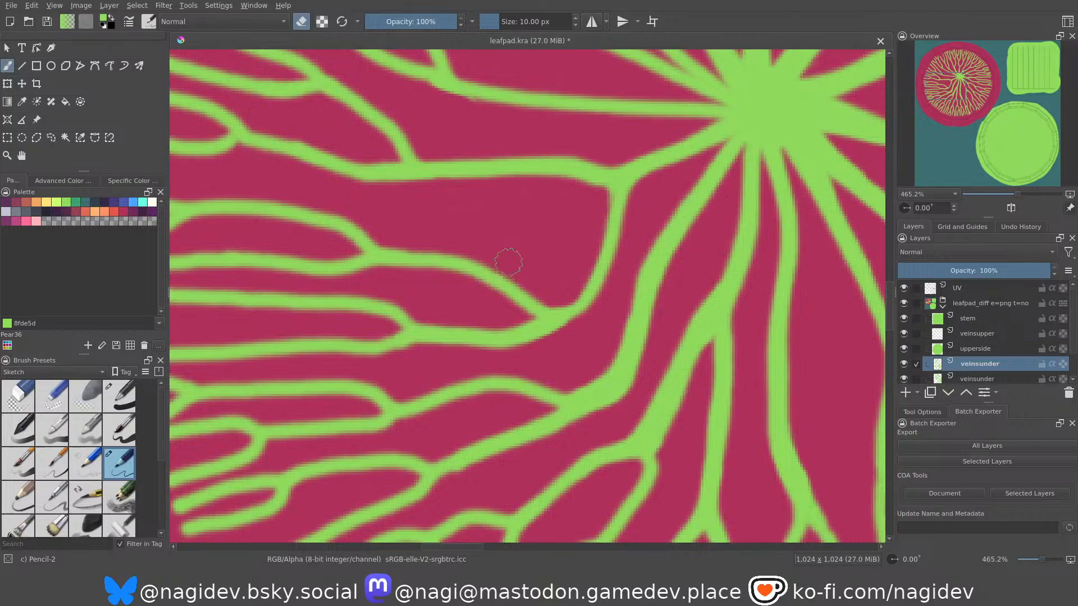
middle_click_drag(543, 219, 552, 282, "ctrl")
middle_click_drag(567, 258, 524, 326)
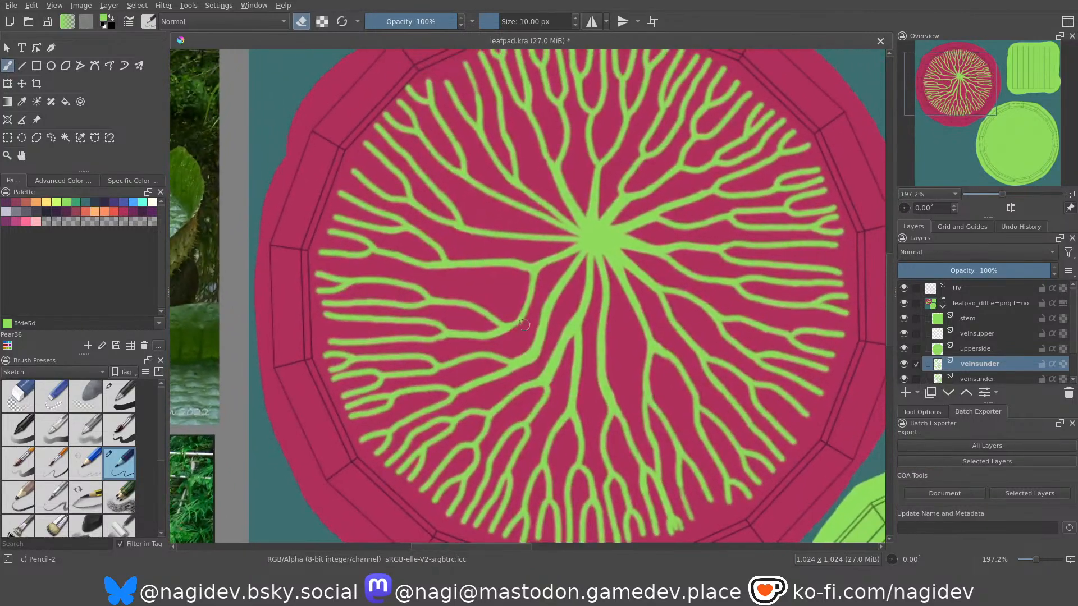
mouse_move(428, 213)
middle_mouse_down()
mouse_move(434, 217)
mouse_move(410, 128)
mouse_move(450, 217)
mouse_move(401, 115)
middle_mouse_up()
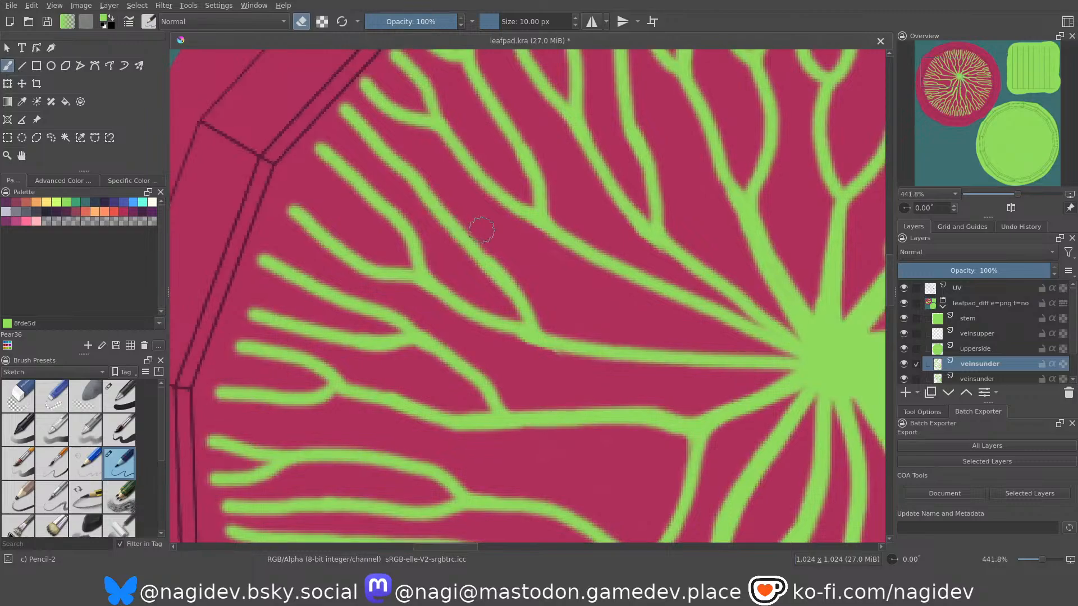
key("e")
key("ctrl+z")
key("e")
key("e")
scroll(456, 229, "down", 4)
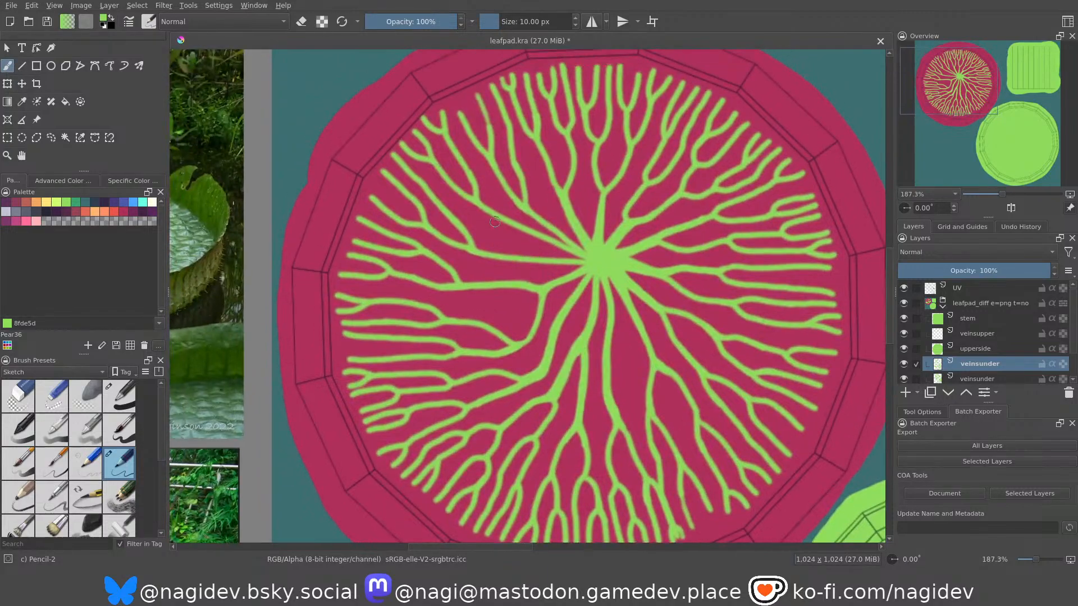
Fill the narrow gap between the two upper-left veins and thicken them where they merge into the stem dot.
scroll(496, 222, "down", 2)
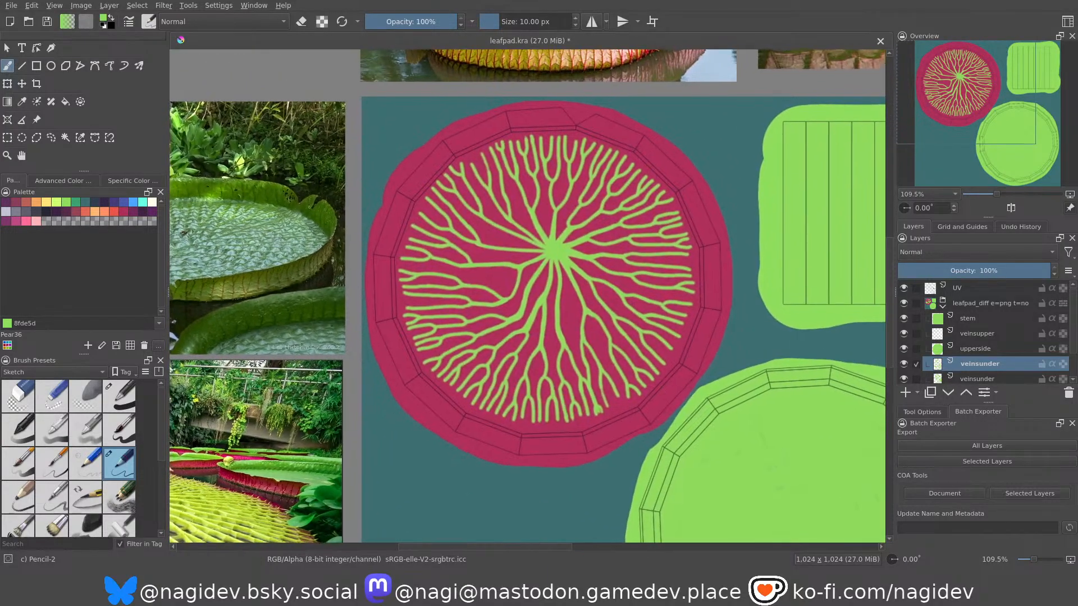
scroll(494, 224, "up", 4)
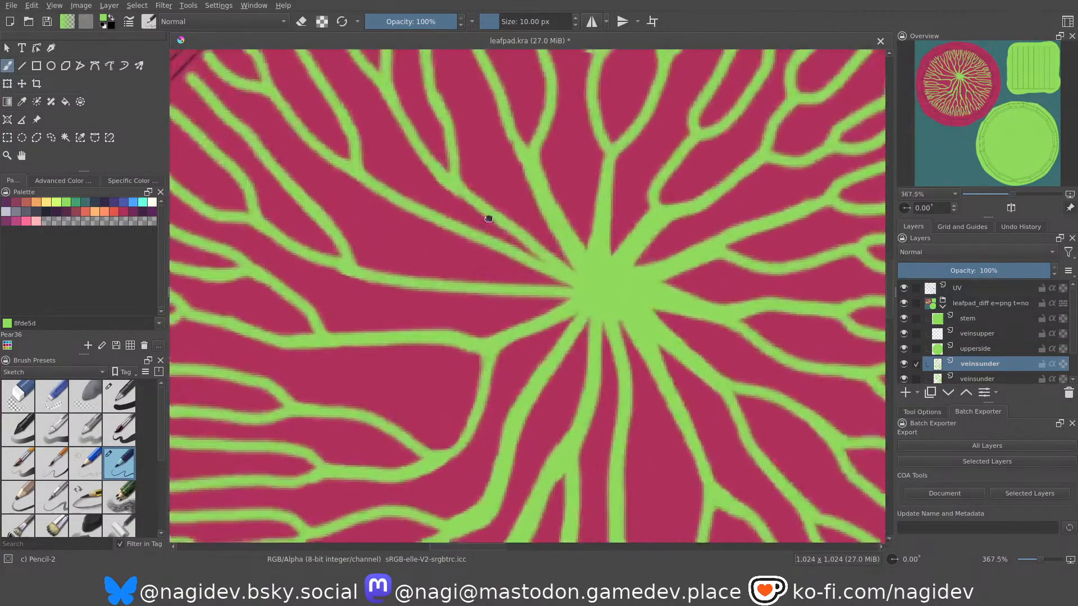
middle_click_drag(489, 217, 450, 233)
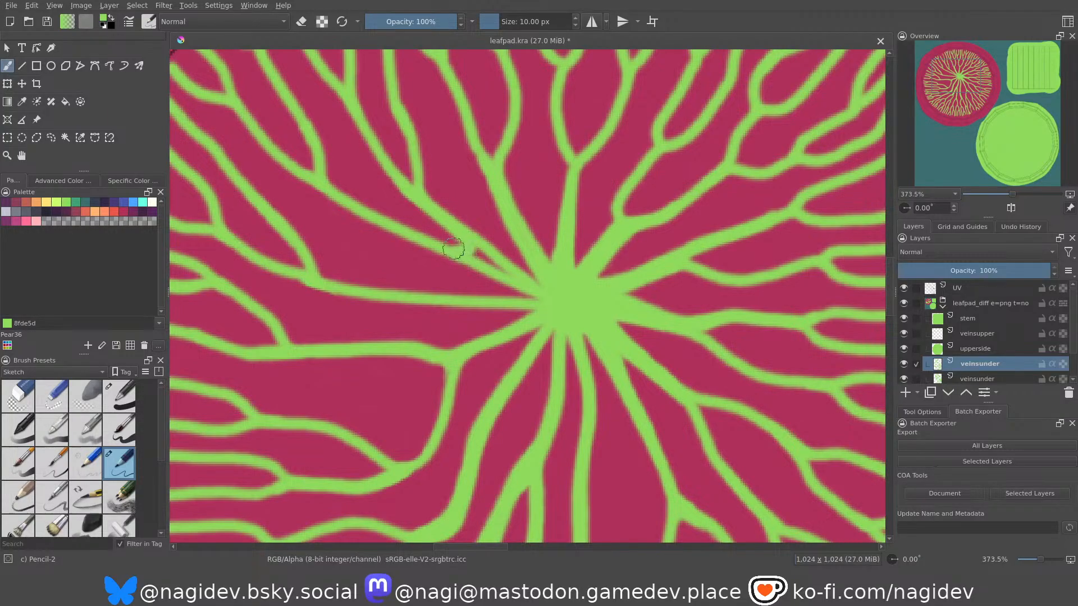
left_click_drag(470, 251, 521, 273)
key("ctrl+z")
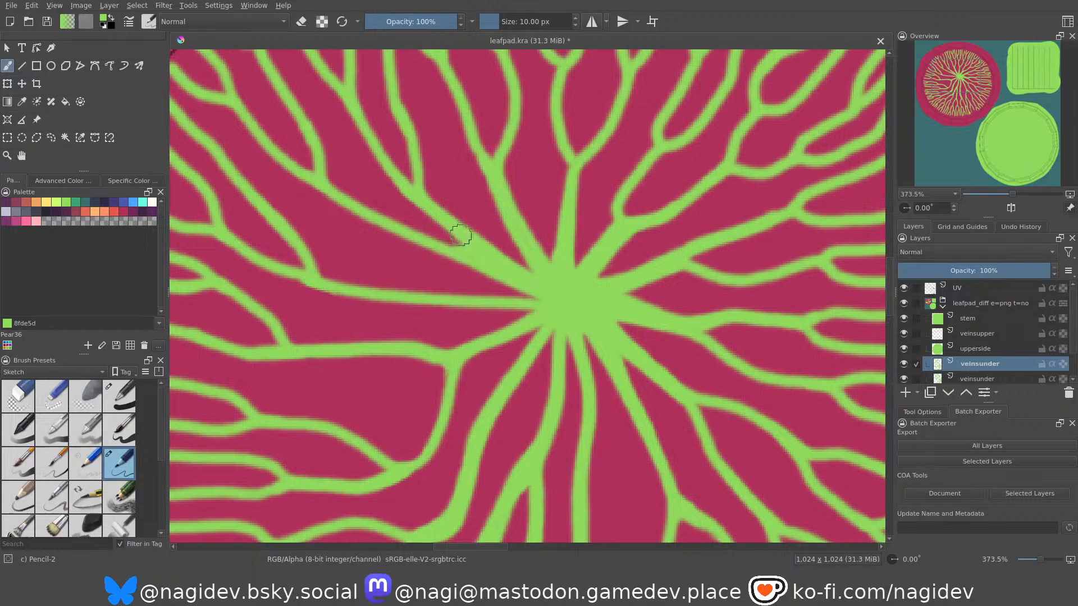
left_click_drag(401, 226, 484, 257)
middle_click_drag(495, 253, 494, 241)
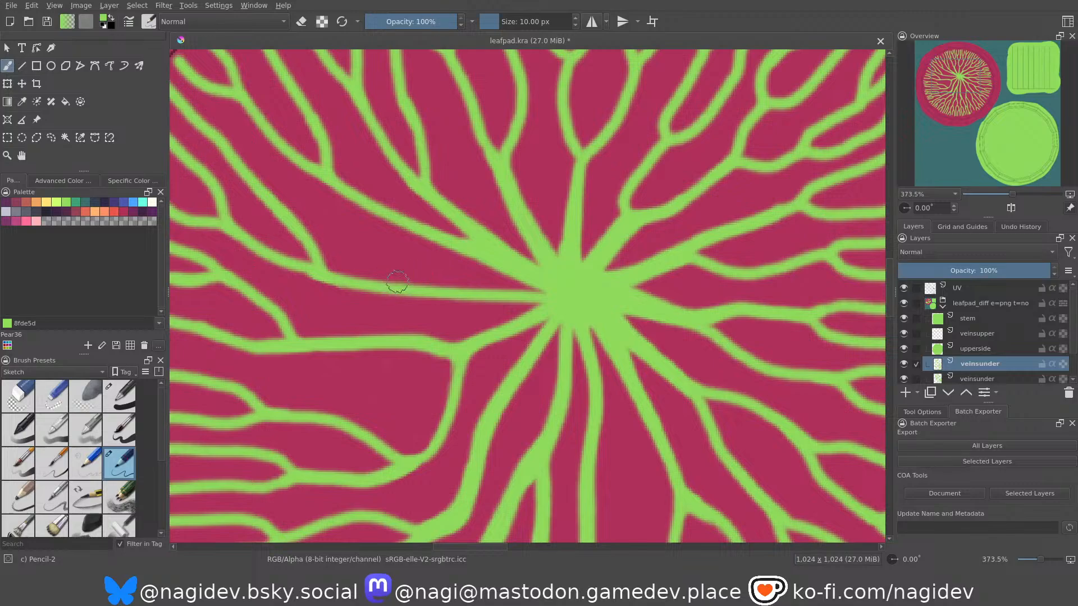
Thicken the nearly horizontal left vein from its fork to the stem dot with overlapping strokes.
left_click_drag(397, 290, 547, 284)
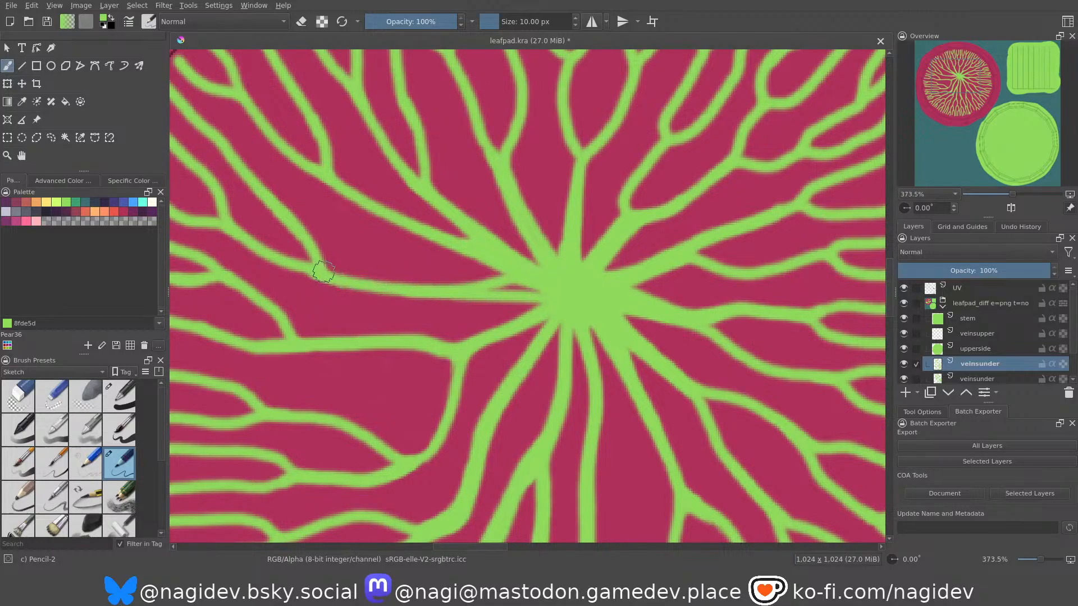
left_click_drag(322, 270, 488, 284)
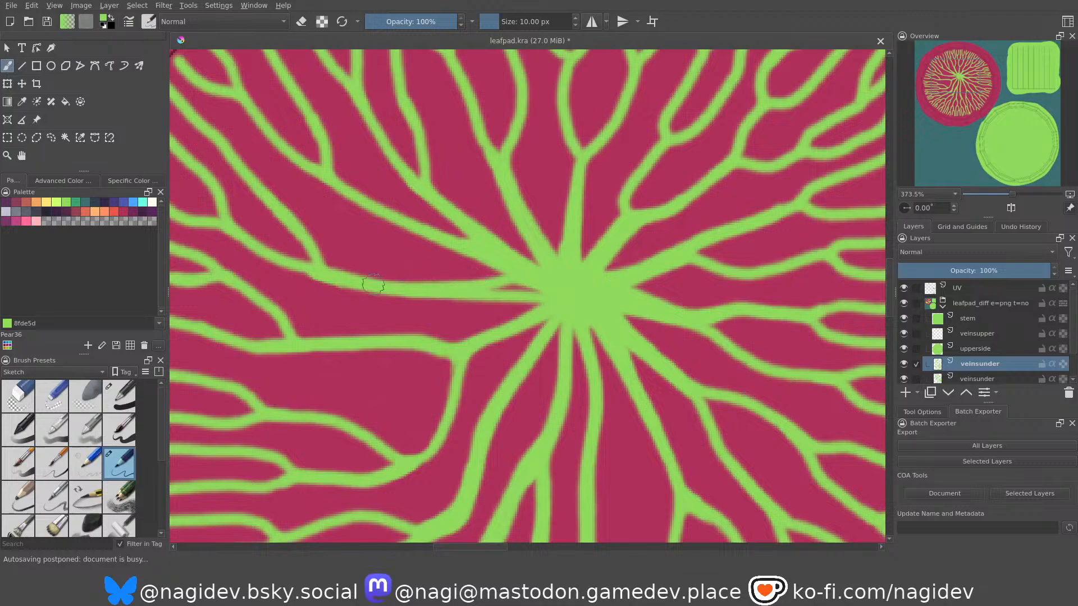
mouse_move(332, 278)
left_mouse_down()
mouse_move(498, 298)
mouse_move(498, 287)
mouse_move(525, 282)
mouse_move(481, 291)
mouse_move(544, 289)
mouse_move(551, 303)
left_mouse_up()
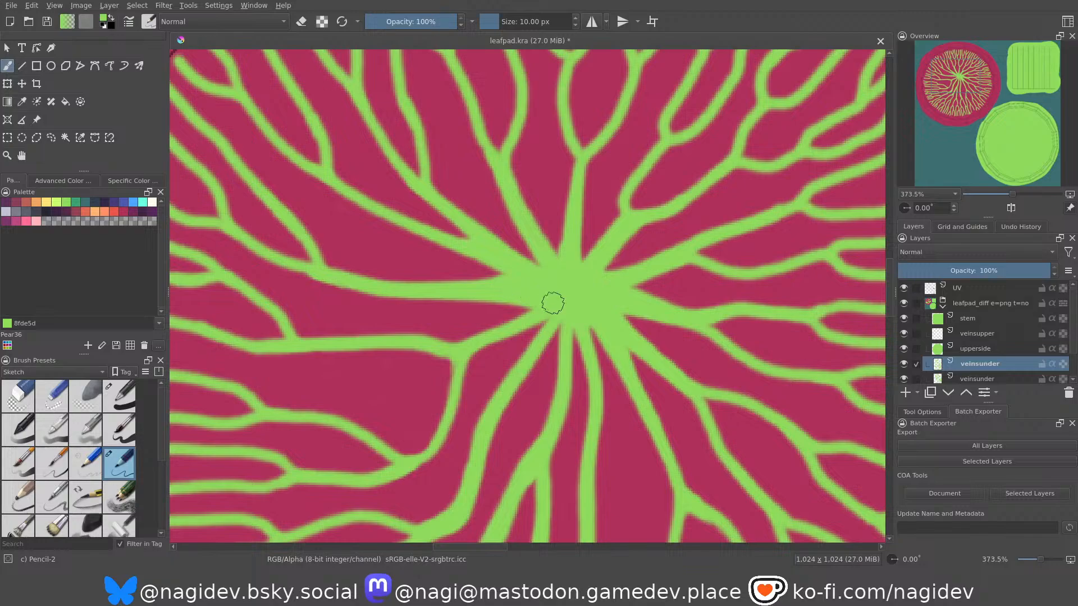
Thicken the forked lower-left vein's link to the stem dot and the bases of the neighbouring veins below it.
middle_click_drag(522, 314, 531, 309)
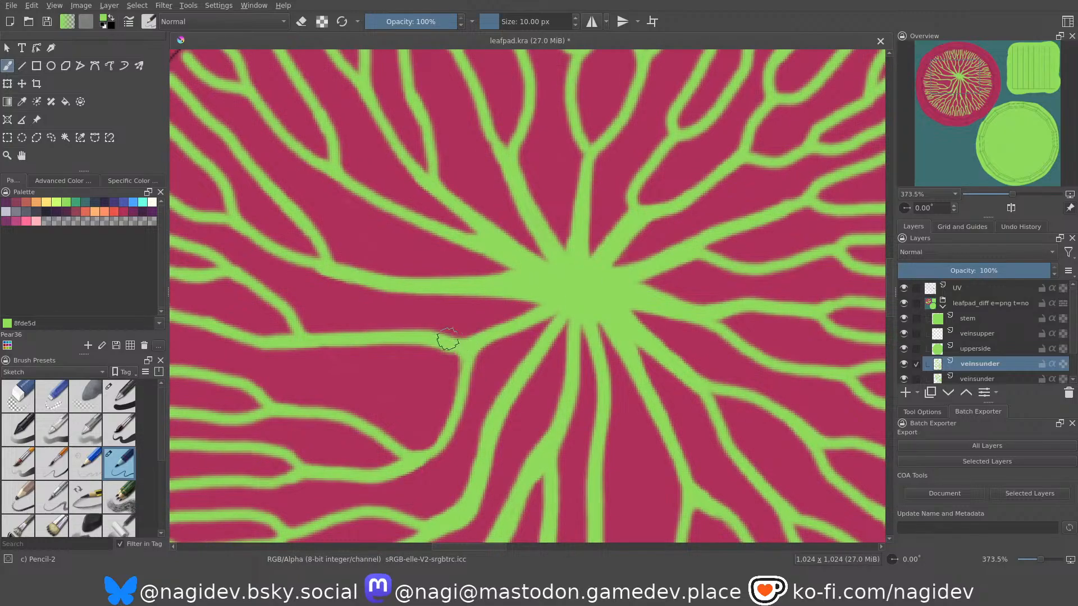
mouse_move(445, 342)
left_mouse_down()
mouse_move(494, 334)
mouse_move(556, 296)
left_mouse_up()
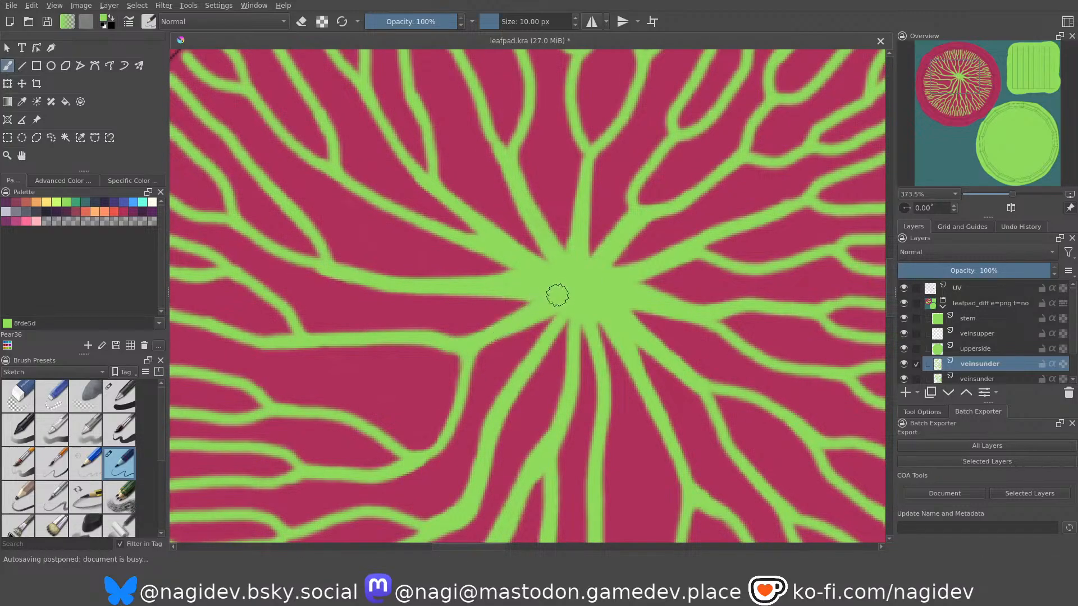
left_click_drag(469, 361, 582, 301)
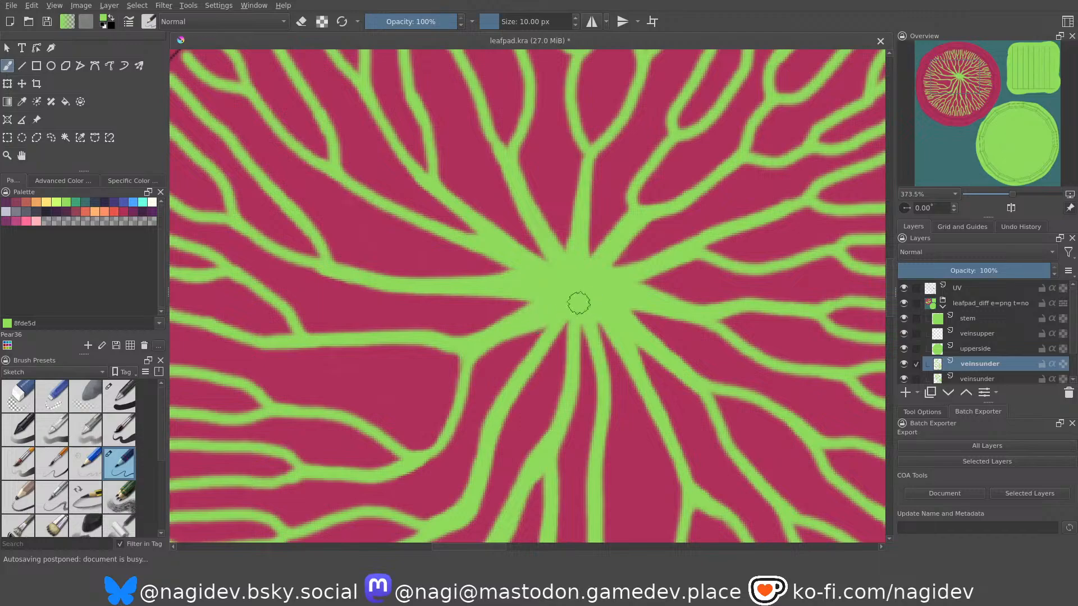
left_click_drag(501, 402, 546, 313)
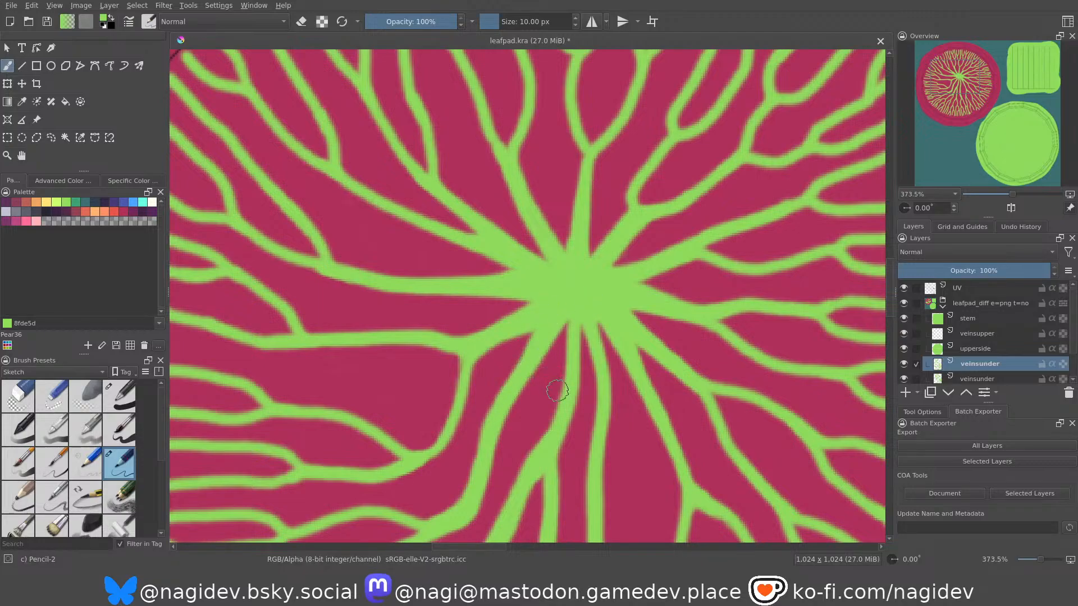
left_click_drag(564, 398, 564, 305)
left_click_drag(570, 387, 579, 320)
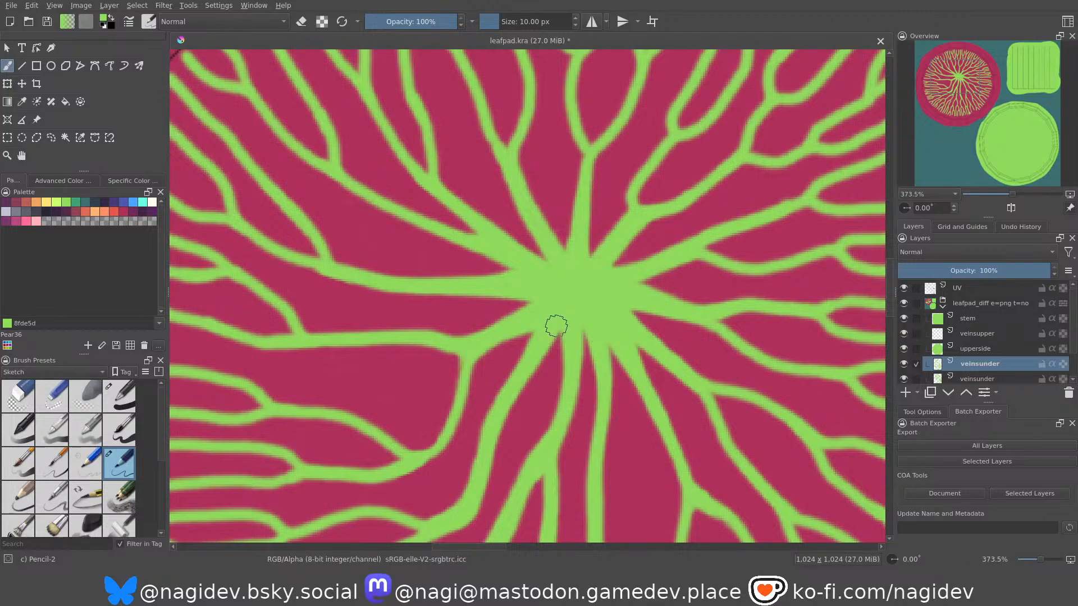
Erase the stray cross-link and the clumped, split tip of the vein near the underside's lower edge, trimming its sides with the brush.
middle_click_drag(527, 248, 504, 262, "ctrl")
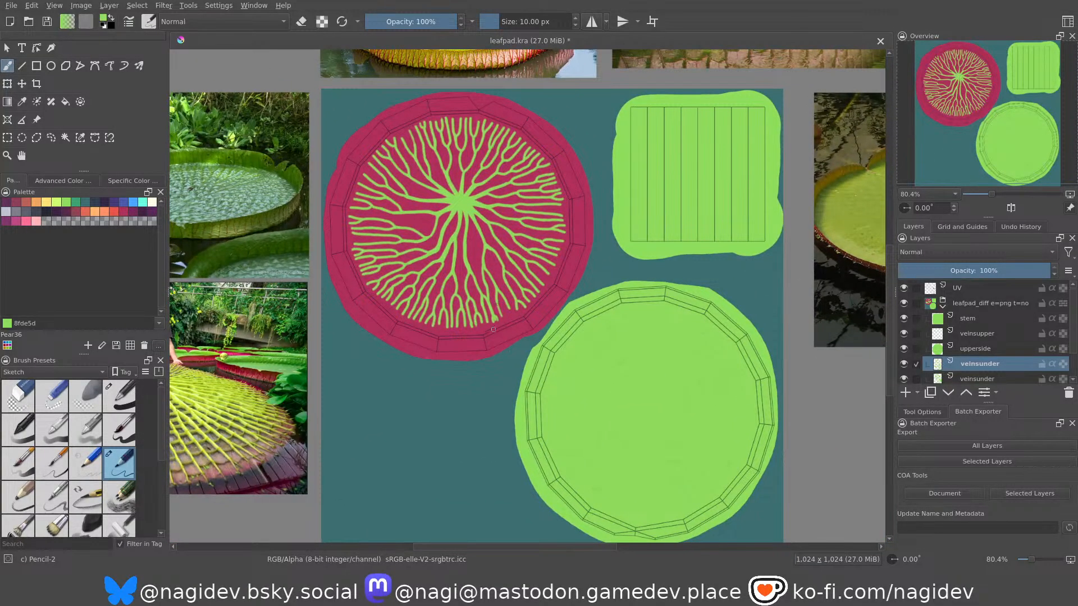
mouse_move(500, 335)
middle_mouse_down("ctrl")
mouse_move(470, 250)
mouse_move(489, 260)
mouse_move(492, 288)
middle_mouse_up("ctrl")
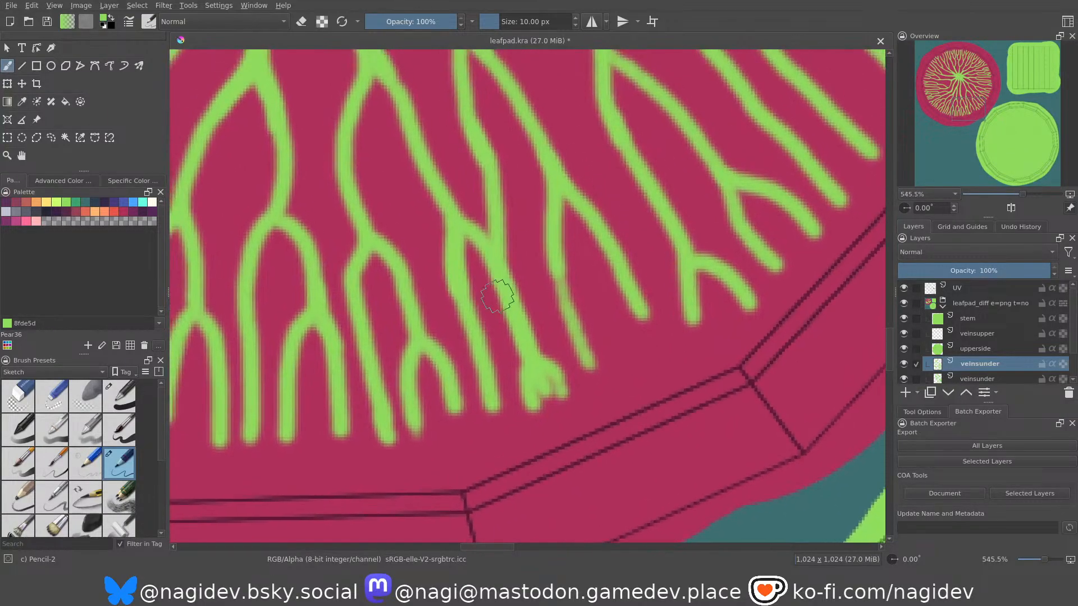
key("e")
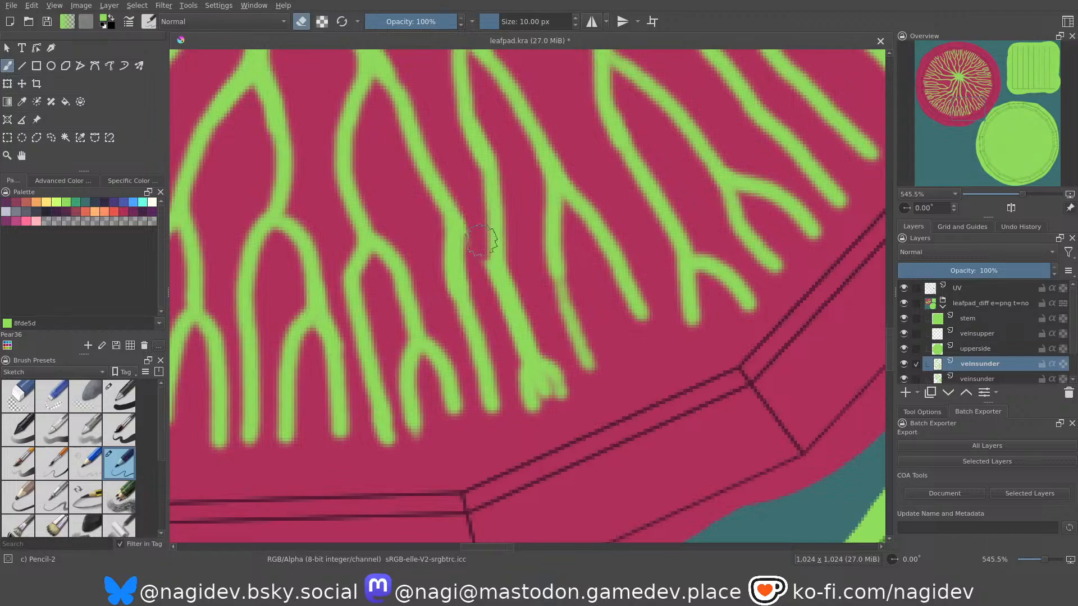
mouse_move(531, 387)
left_mouse_down()
mouse_move(556, 362)
mouse_move(547, 390)
mouse_move(524, 395)
left_mouse_up()
left_click_drag(522, 345, 533, 394)
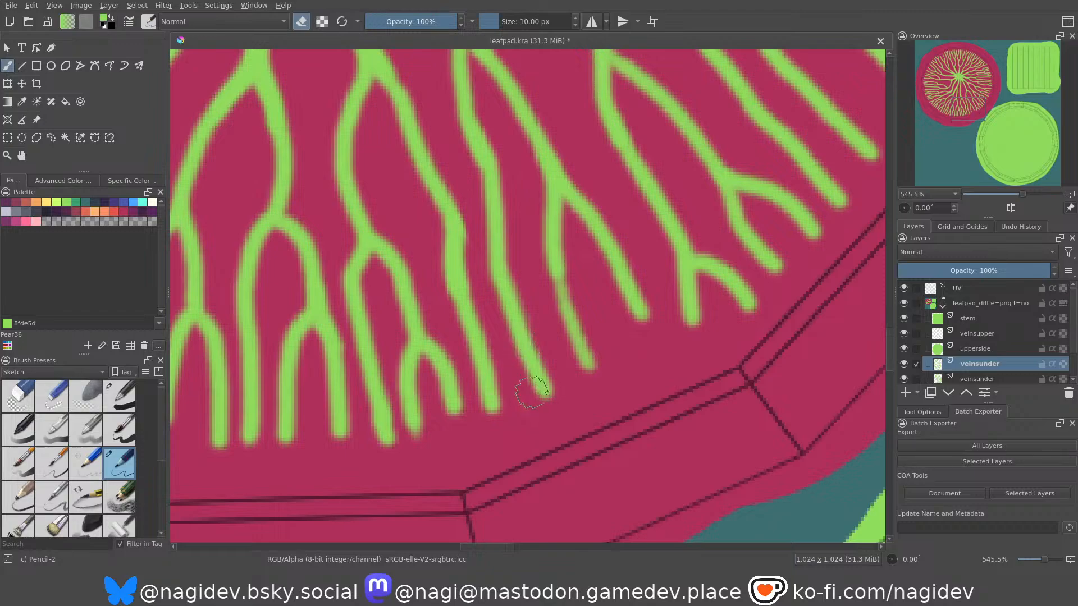
middle_click_drag(480, 227, 515, 335, "ctrl")
mouse_move(487, 256)
middle_mouse_down("ctrl")
mouse_move(524, 363)
mouse_move(517, 378)
mouse_move(478, 363)
mouse_move(473, 270)
middle_mouse_up("ctrl")
Export all layers of the leaf pad texture with the batch exporter.
middle_click_drag(393, 269, 462, 227)
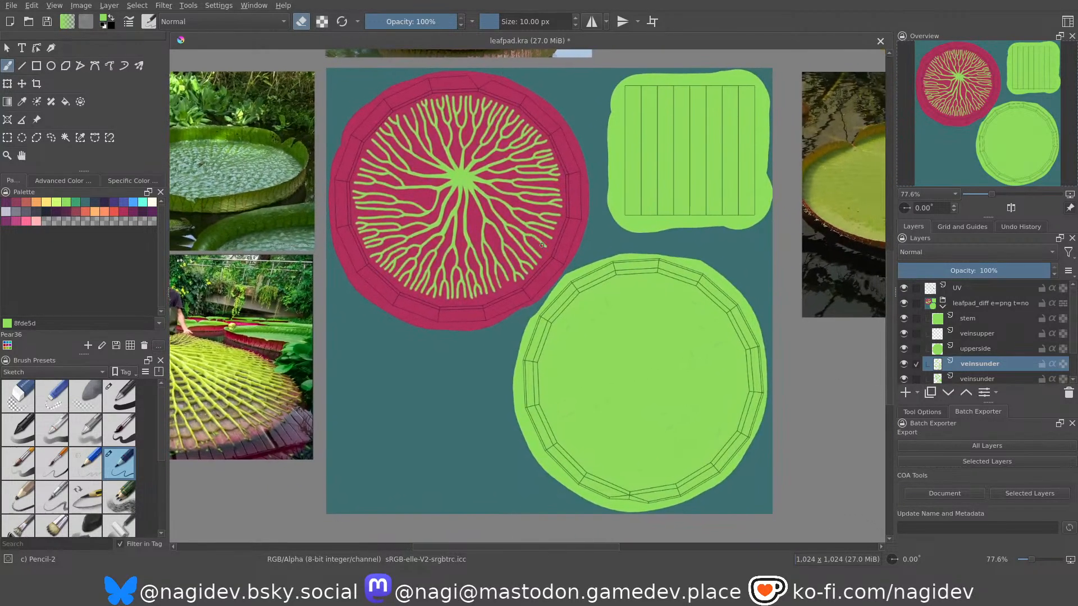
middle_click_drag(596, 283, 576, 231)
middle_click_drag(613, 351, 593, 264, "ctrl")
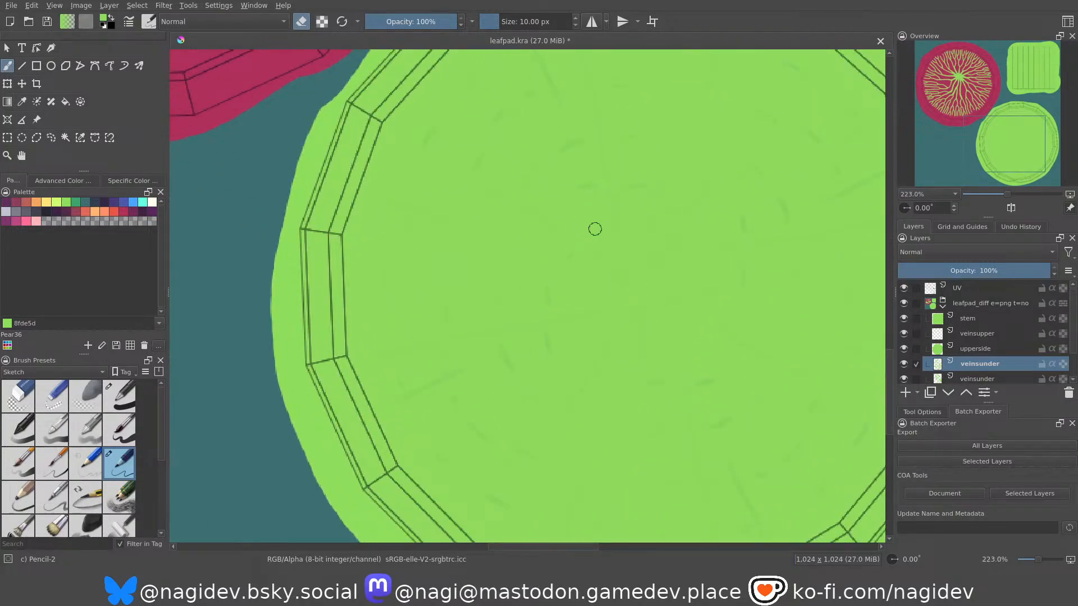
middle_click_drag(528, 213, 564, 322, "ctrl")
left_click(934, 450)
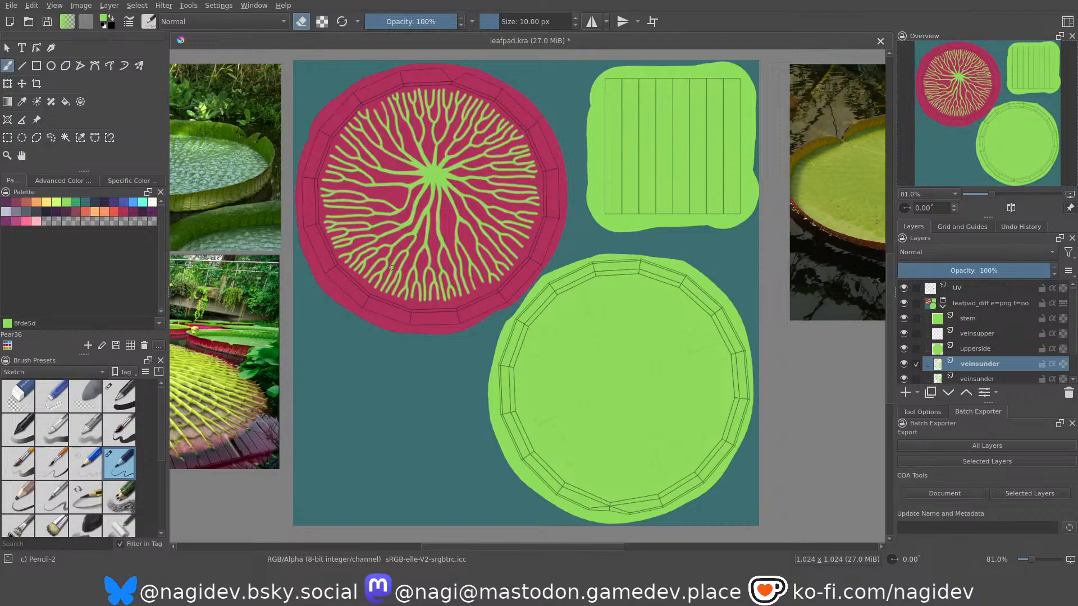
Examine the reference photos of the giant lily pads, especially the veins on the ribbed red rim.
middle_click_drag(356, 322, 532, 310)
middle_click_drag(834, 109, 498, 414)
scroll(506, 185, "up", 5)
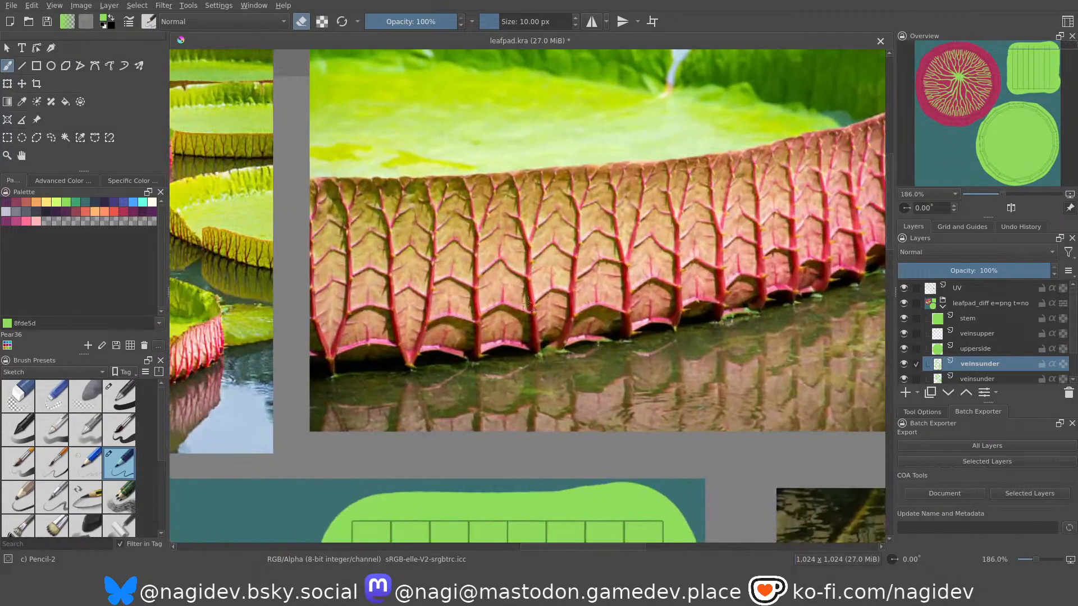
middle_click_drag(463, 318, 581, 240)
scroll(530, 238, "down", 5)
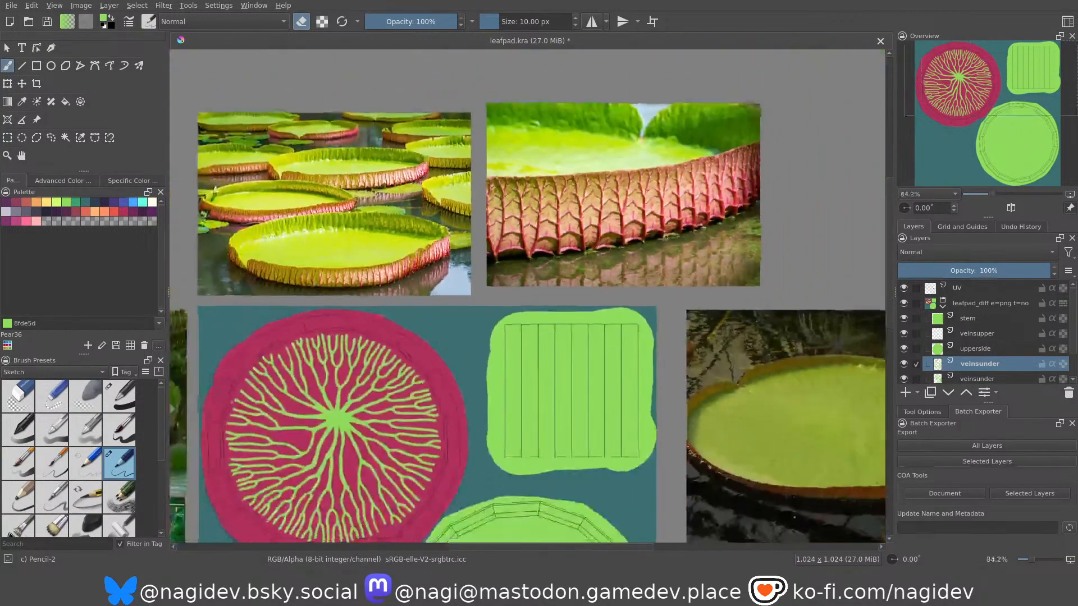
middle_click_drag(495, 275, 656, 179)
scroll(497, 311, "up", 3)
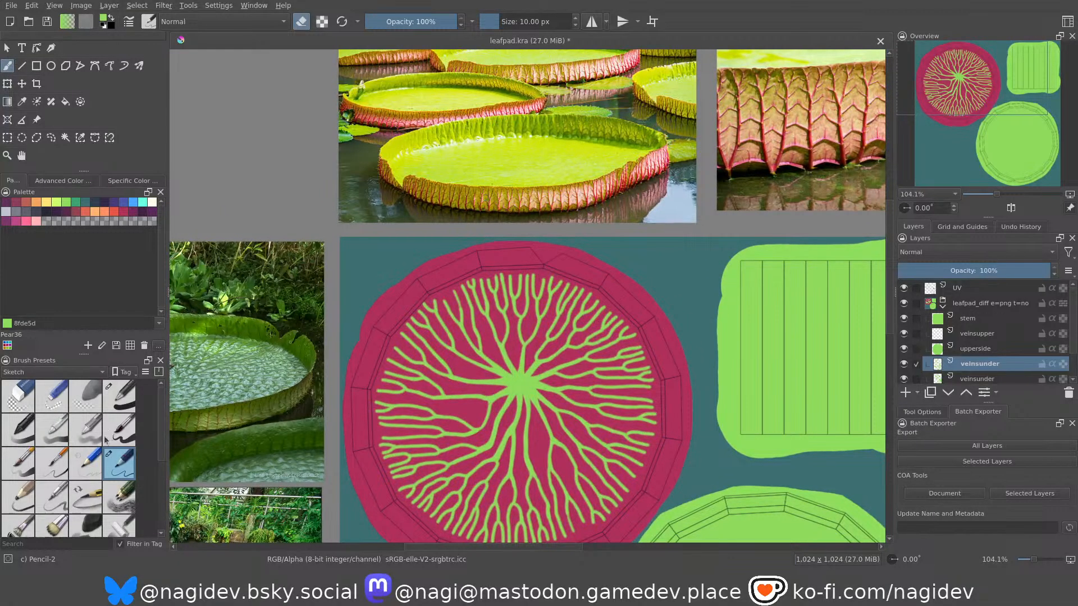
Switch to the Pencil-1 Hard brush and paint faint green extensions from two veins over the corner where the upper-left rim segment begins.
left_click(83, 470)
scroll(393, 343, "up", 5)
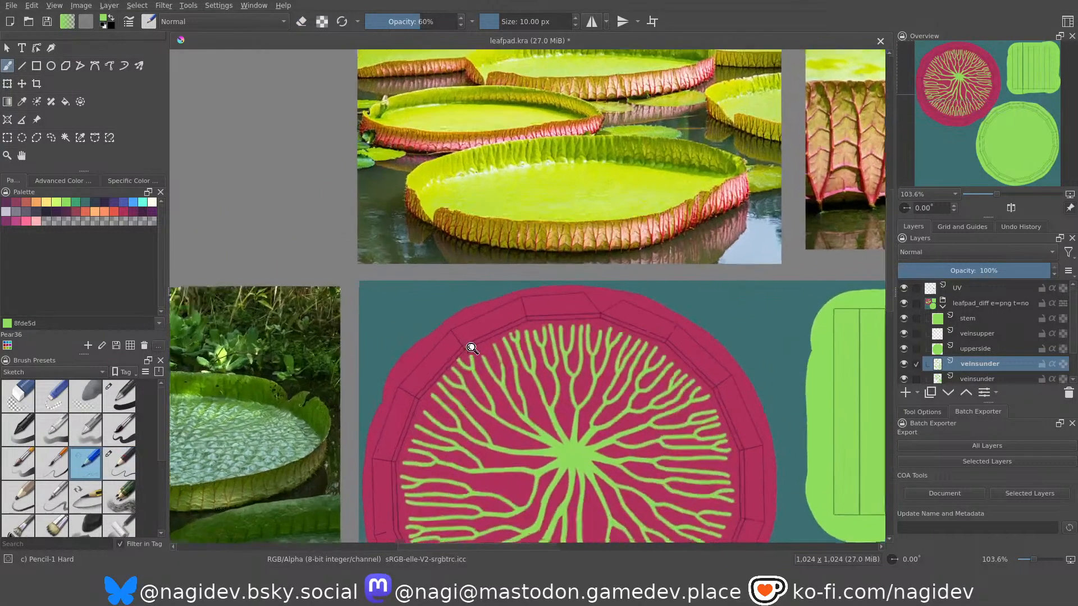
scroll(435, 339, "up", 5)
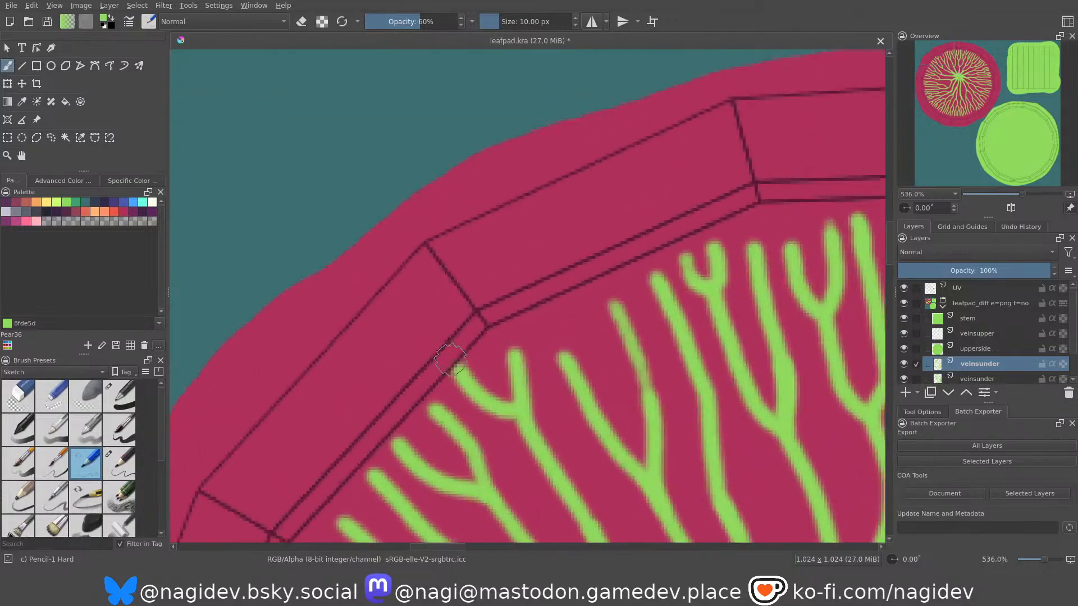
left_click_drag(404, 311, 470, 392)
left_click_drag(406, 313, 476, 394)
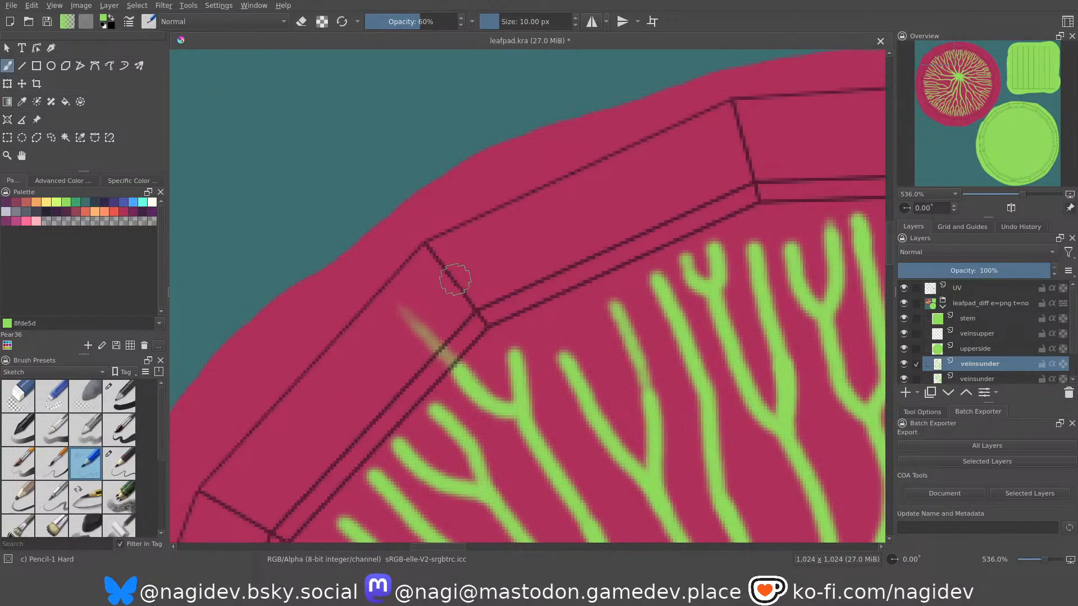
left_click_drag(443, 274, 492, 301)
left_click_drag(476, 247, 512, 349)
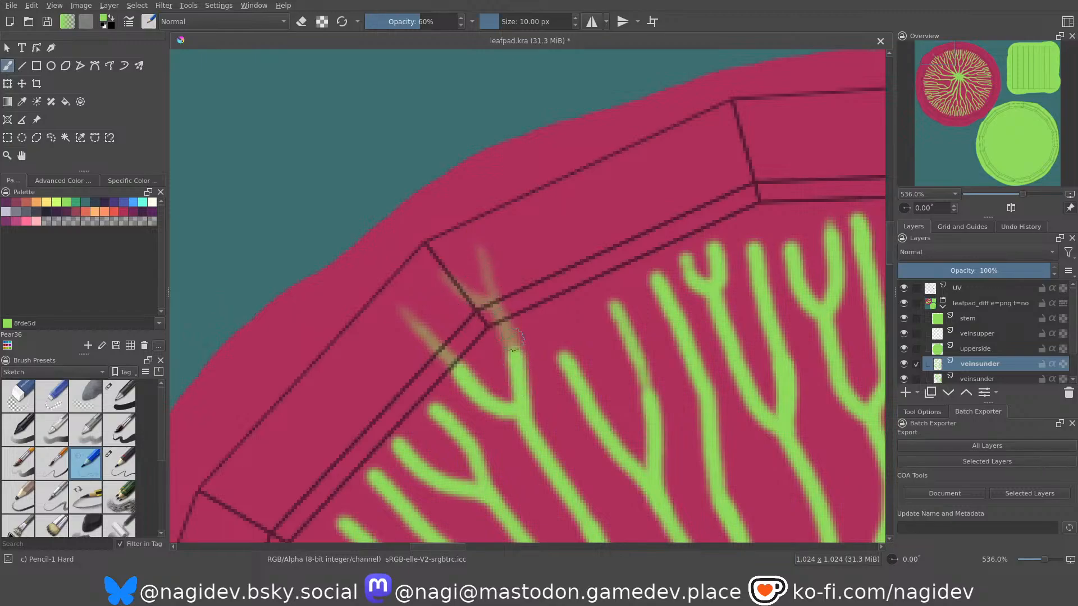
Extend the vein just right of that corner onto the upper-left rim segment with one fading green stroke.
middle_click_drag(526, 310, 476, 321)
left_click_drag(465, 246, 520, 375)
key("ctrl+z")
left_click_drag(466, 259, 513, 367)
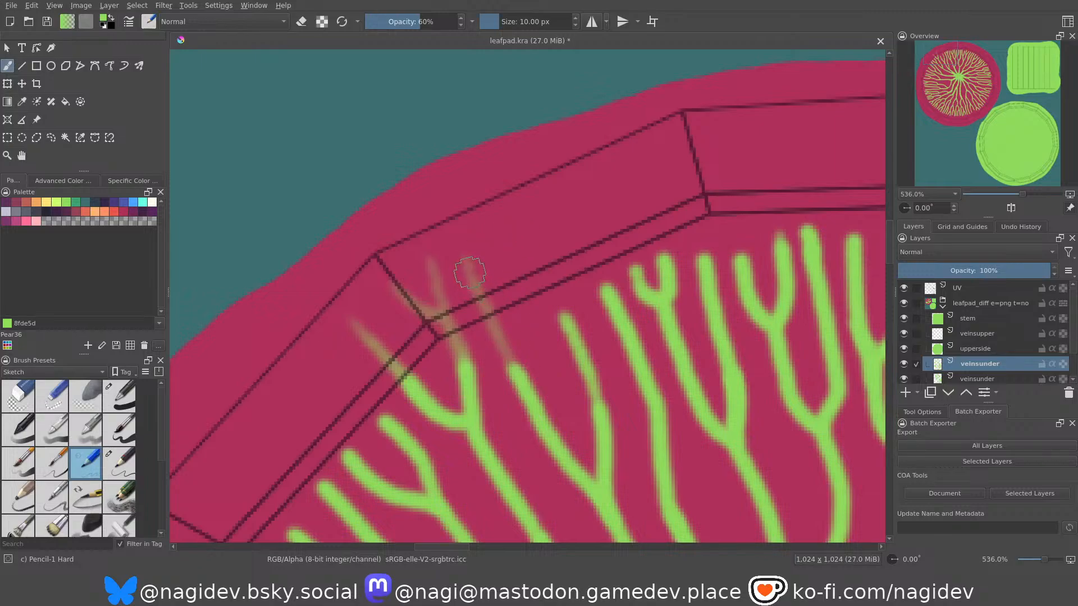
left_click_drag(470, 272, 535, 392)
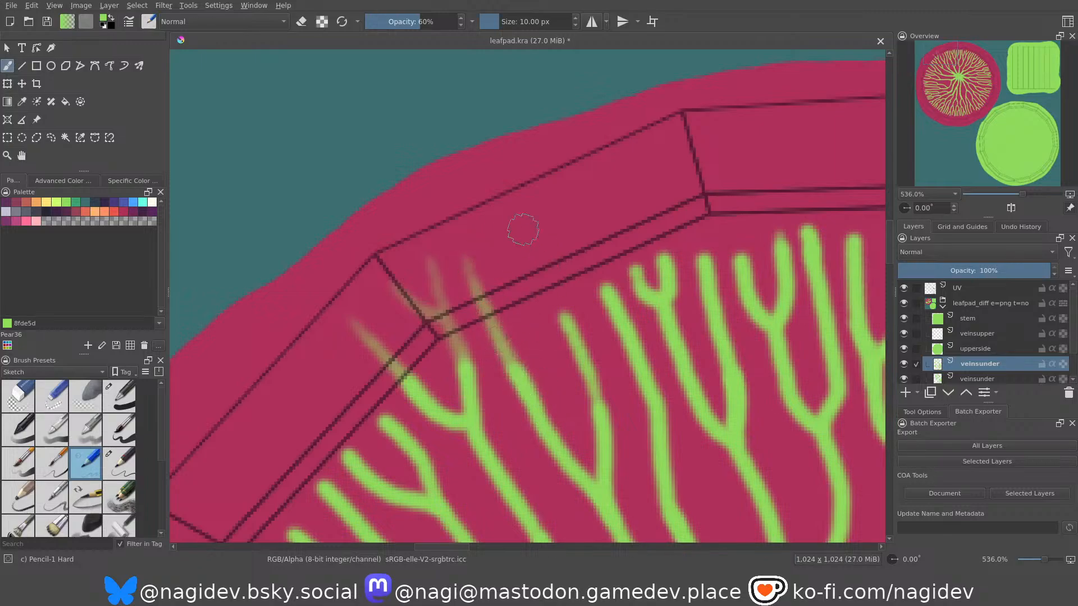
Paint two fading, forked vein ends across the middle of the upper-left rim segment.
left_click_drag(493, 241, 540, 271)
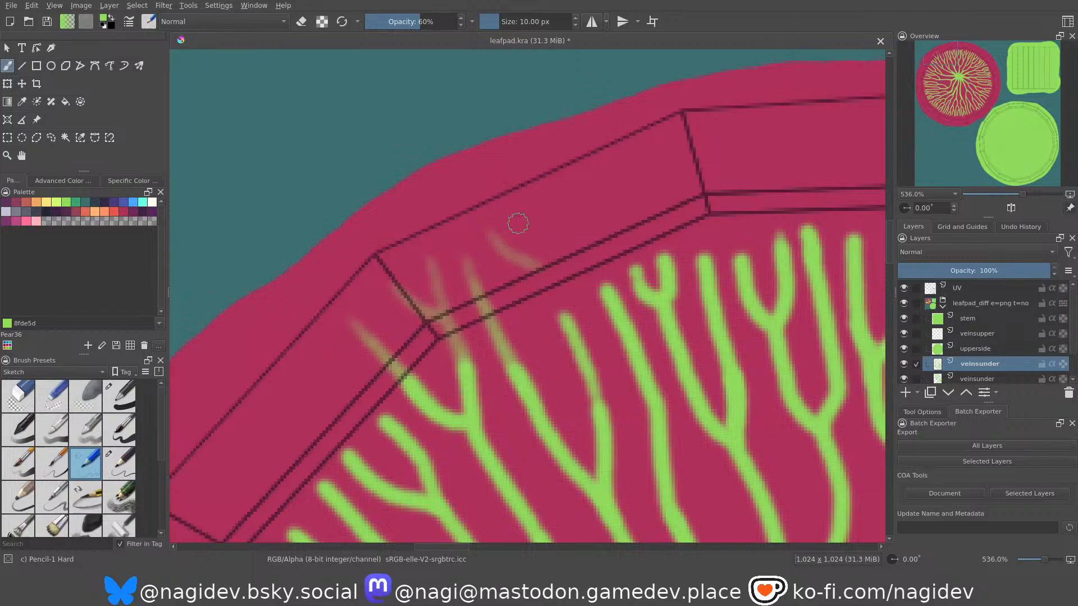
left_click_drag(512, 221, 580, 336)
left_click_drag(517, 219, 564, 317)
middle_click_drag(551, 269, 497, 263)
key("ctrl+z")
left_click_drag(485, 249, 524, 271)
left_click_drag(525, 230, 550, 344)
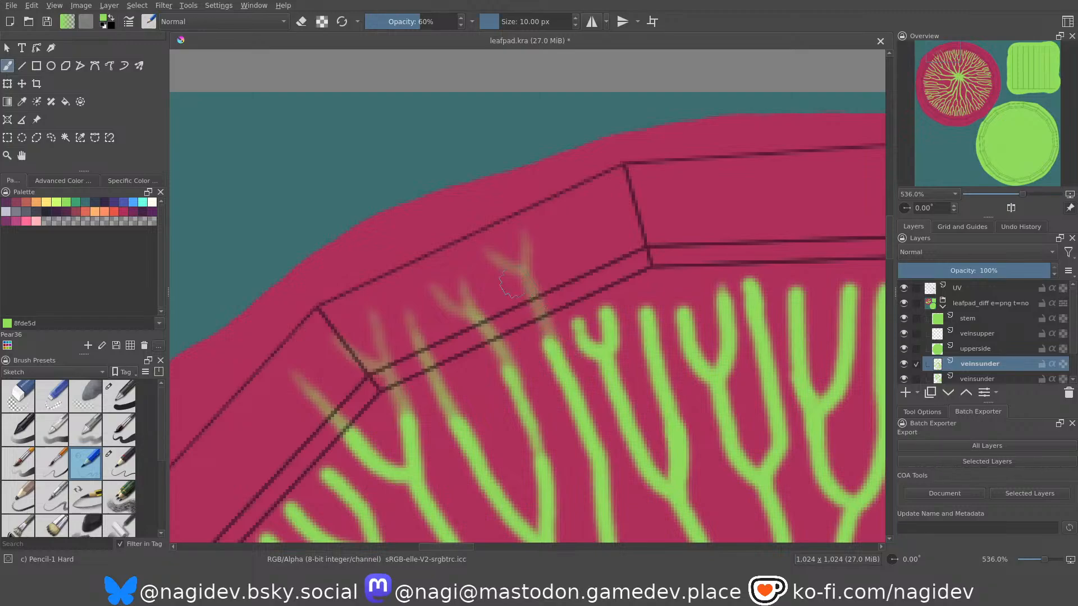
Extend the following veins with short fading green strokes toward the right end of the upper-left rim segment.
middle_click_drag(550, 249, 523, 258)
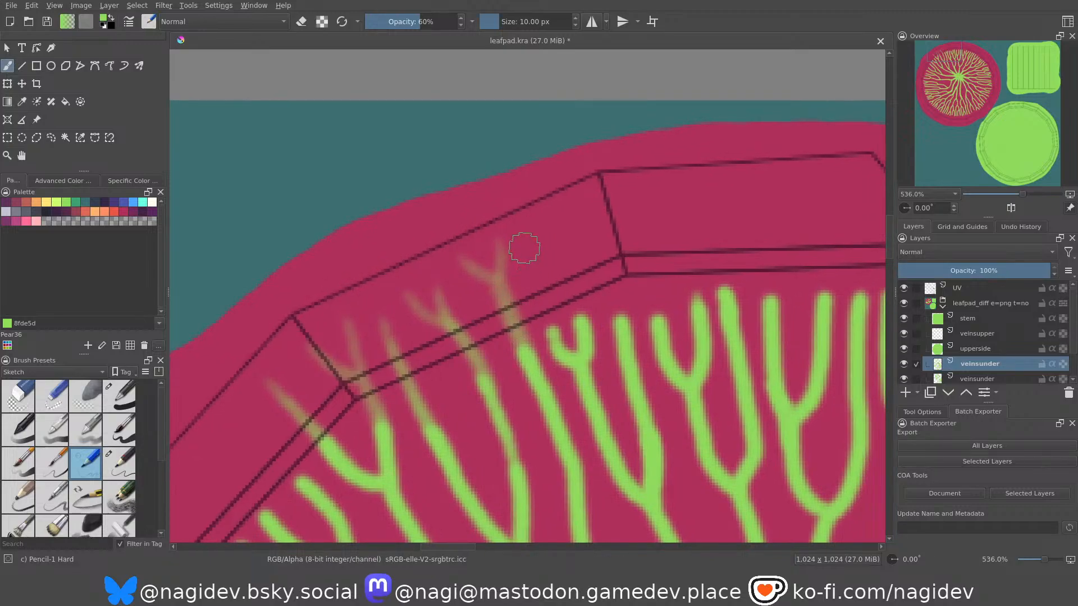
left_click_drag(527, 249, 566, 364)
left_click_drag(555, 252, 583, 326)
left_click_drag(541, 290, 564, 356)
left_click_drag(505, 308, 550, 382)
left_click_drag(461, 338, 504, 423)
Paint and reinforce fading extensions of the two veins beside the corner between the upper-left and top rim segments.
middle_click_drag(607, 277, 503, 342)
left_click_drag(492, 289, 526, 420)
left_click_drag(501, 322, 525, 438)
left_click_drag(527, 292, 549, 416)
left_click_drag(531, 317, 554, 438)
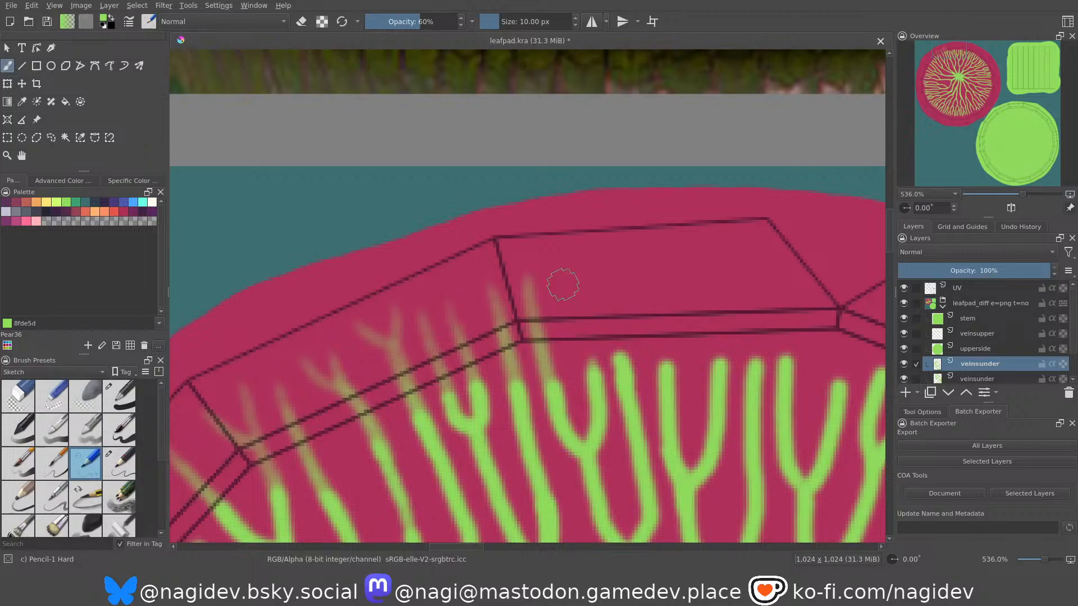
Add a fading Y-shaped vein end near the left end of the top rim segment.
left_click_drag(558, 277, 586, 322)
left_click_drag(592, 277, 600, 400)
key("ctrl+z")
left_click_drag(592, 276, 588, 373)
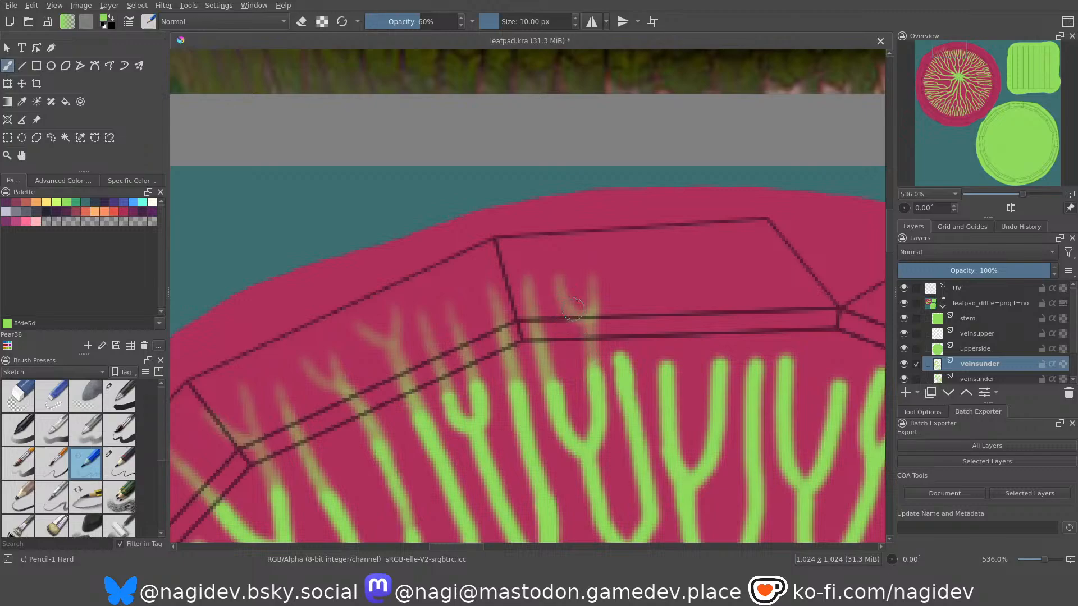
Extend the next three veins with straight fading strokes across the middle of the top rim segment.
middle_click_drag(610, 322, 536, 292)
left_click_drag(547, 245, 560, 364)
key("ctrl+z")
left_click_drag(548, 241, 564, 387)
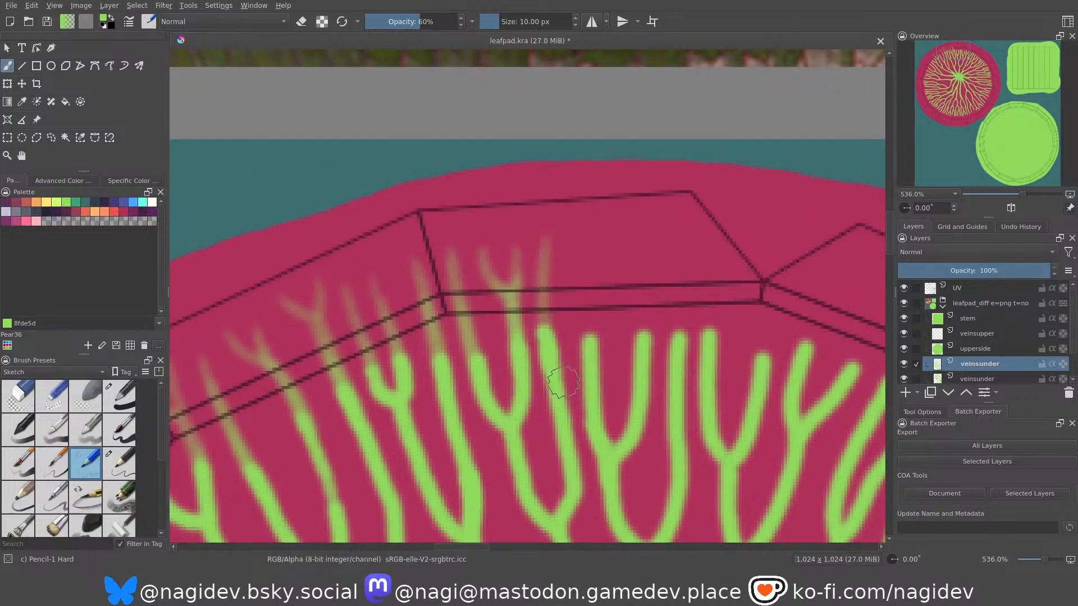
left_click_drag(585, 229, 590, 358)
left_click_drag(636, 235, 644, 331)
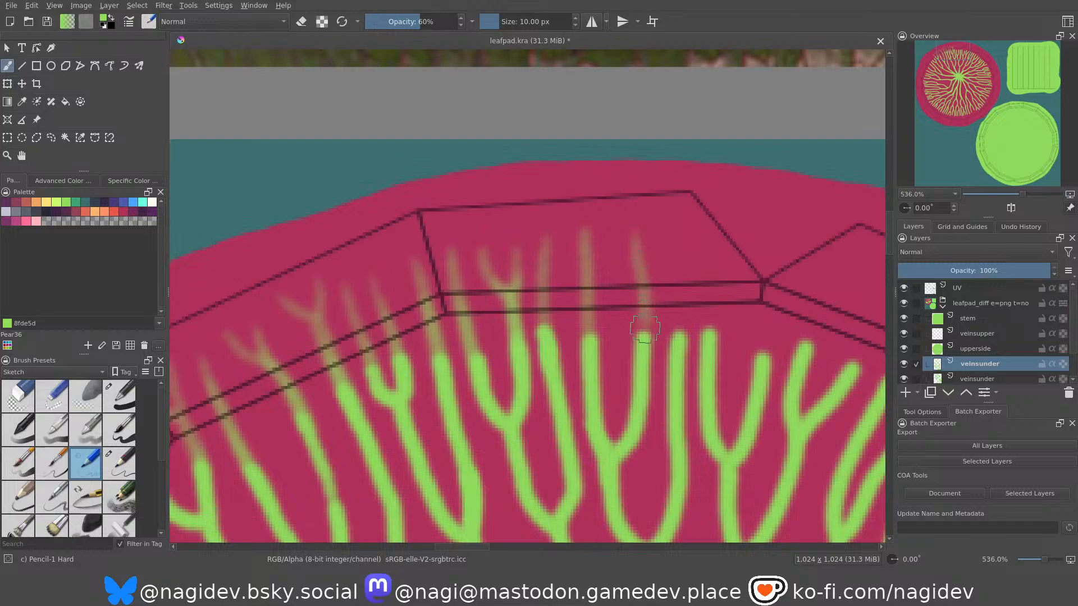
left_click_drag(640, 277, 642, 349)
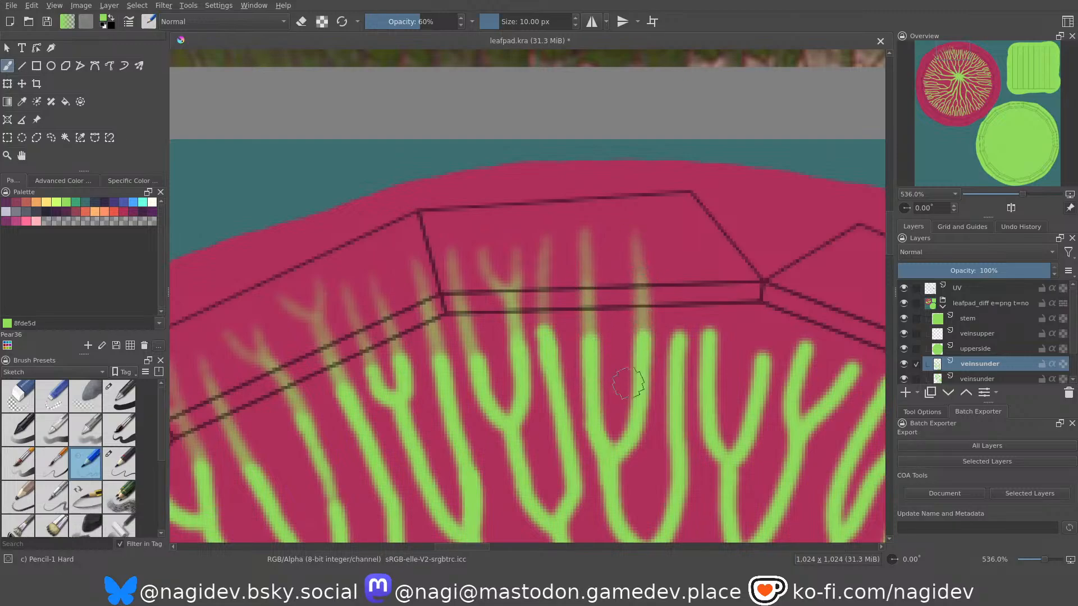
left_click_drag(539, 283, 543, 333)
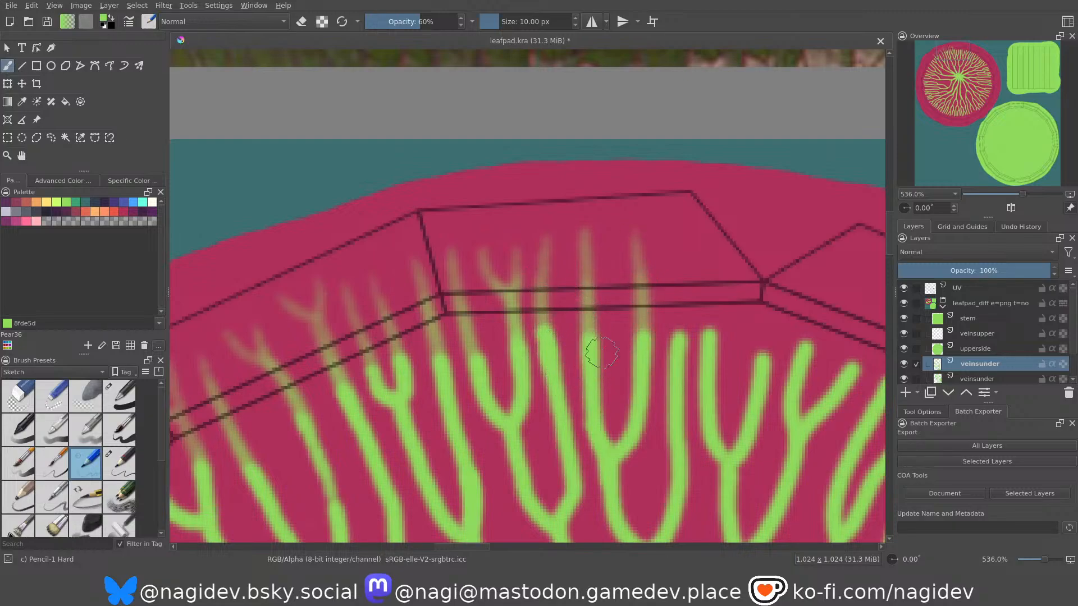
Extend the last two veins of the top rim segment with fading green strokes near its right end.
left_click_drag(666, 238, 672, 342)
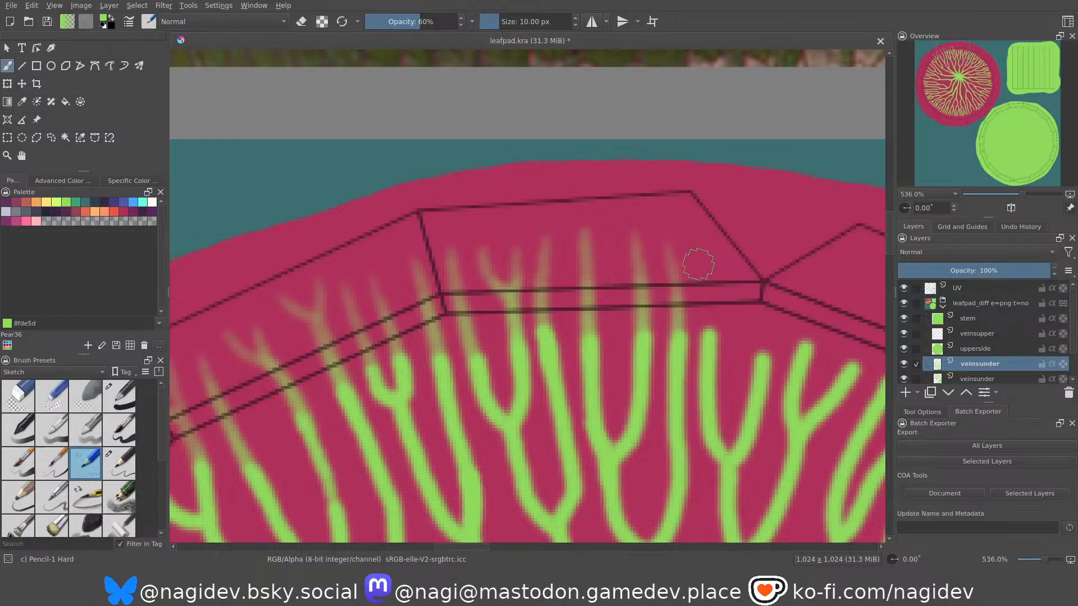
left_click_drag(701, 269, 708, 338)
key("ctrl+z")
left_click_drag(694, 260, 707, 339)
key("ctrl+z")
left_click_drag(696, 251, 702, 382)
left_click_drag(702, 290, 708, 391)
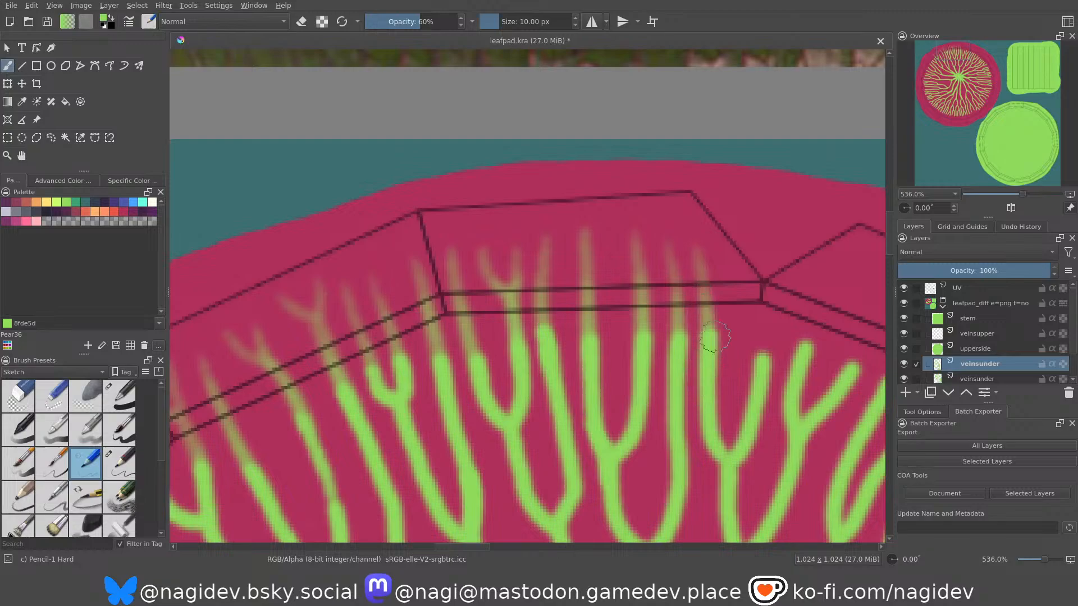
Paint fading extensions for the first three veins right of the notch, onto the upper-right rim segment.
middle_click_drag(737, 320, 598, 298)
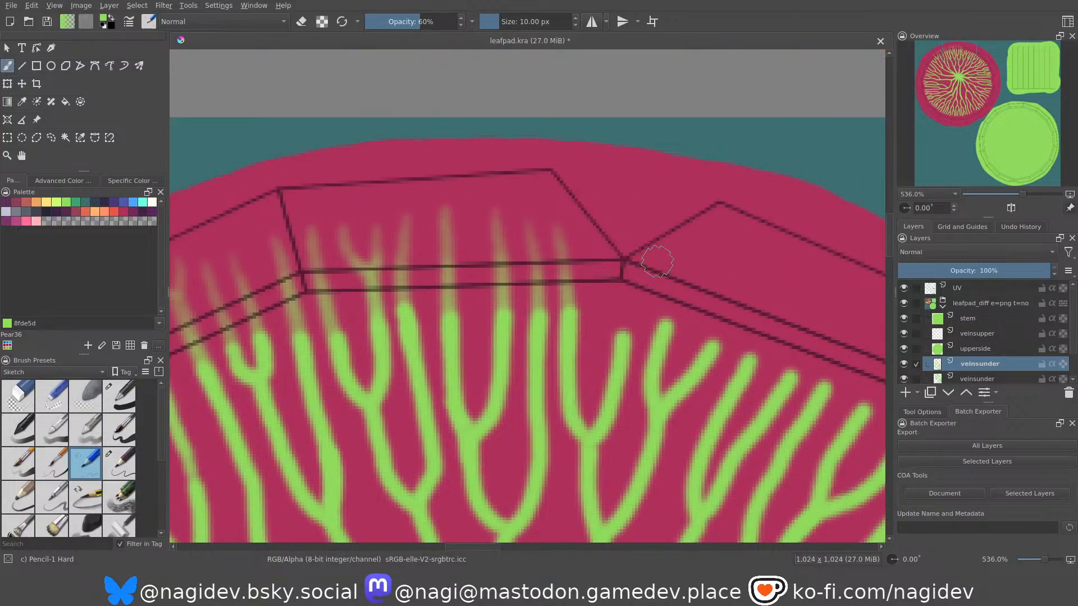
left_click_drag(650, 260, 622, 378)
key("ctrl+z")
left_click_drag(652, 263, 625, 374)
left_click_drag(636, 292, 624, 379)
left_click_drag(685, 250, 653, 362)
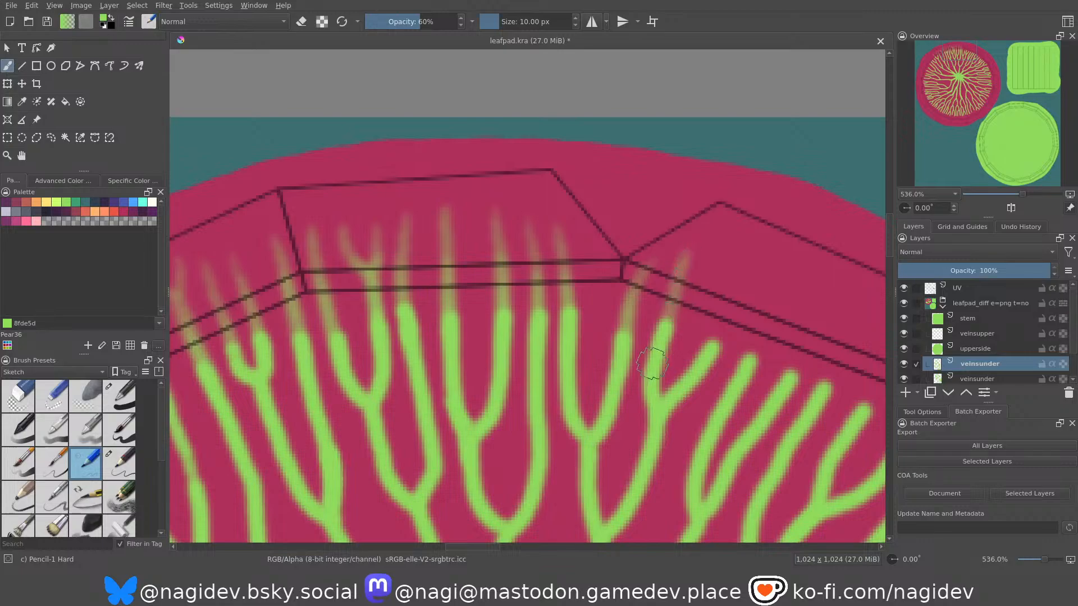
left_click_drag(751, 258, 697, 381)
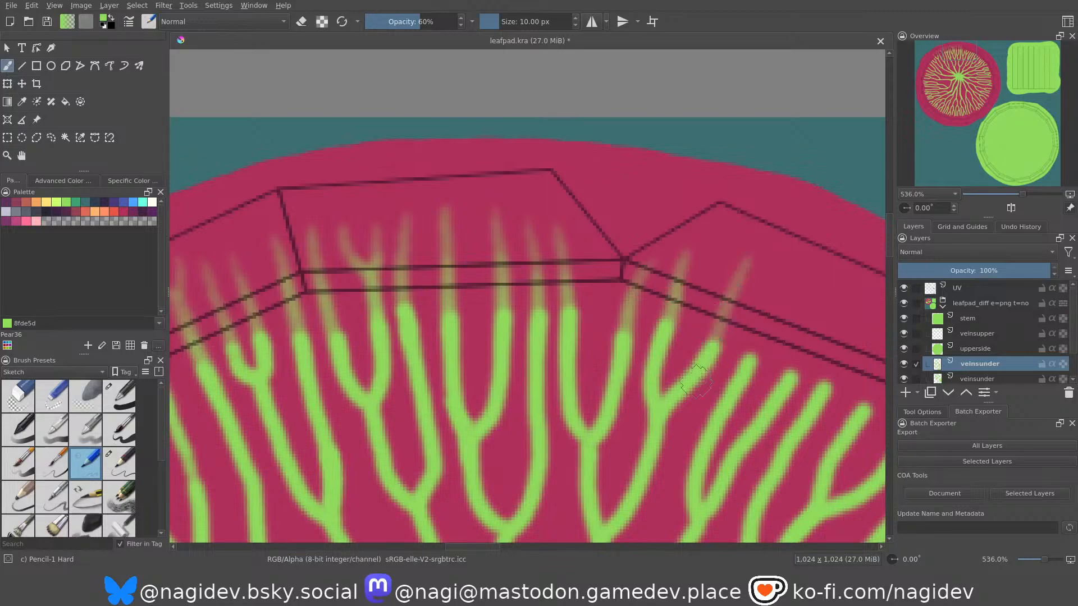
left_click_drag(724, 304, 691, 357)
left_click_drag(728, 288, 695, 376)
Continue the fading vein extensions across the middle of the upper-right rim segment.
mouse_move(727, 306)
middle_mouse_down()
mouse_move(647, 269)
mouse_move(684, 273)
mouse_move(663, 269)
mouse_move(654, 286)
middle_mouse_up()
left_click_drag(670, 223, 643, 306)
key("ctrl+z")
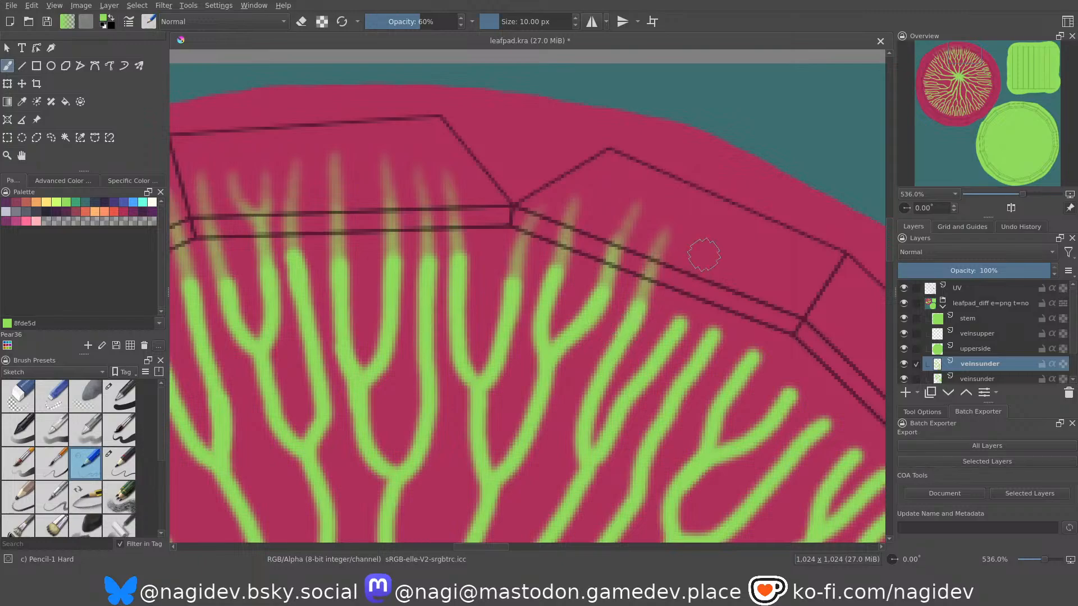
left_click_drag(709, 241, 658, 361)
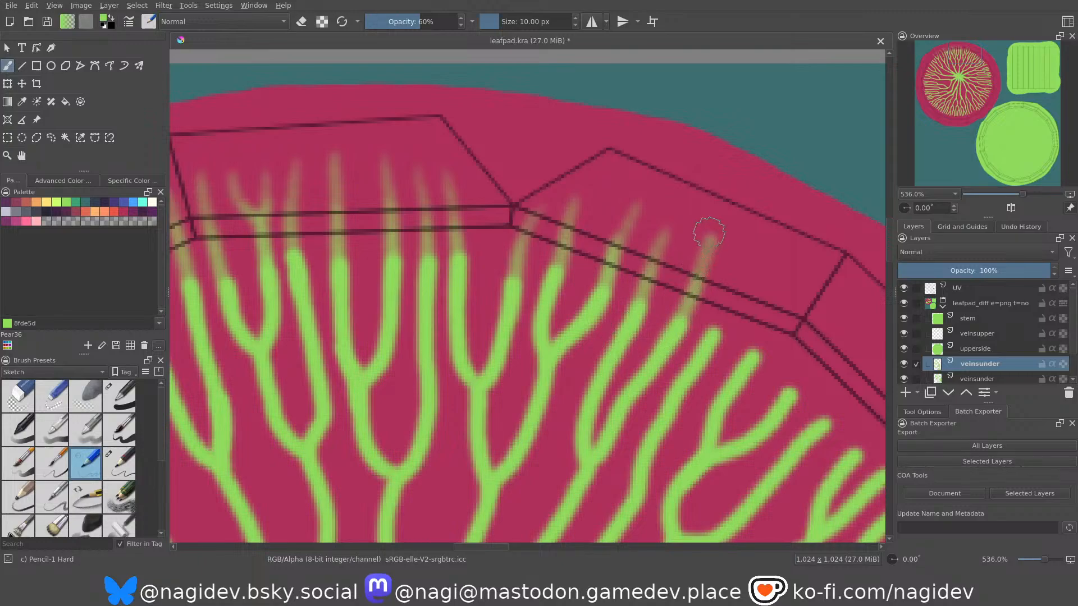
left_click_drag(715, 221, 685, 318)
middle_click_drag(730, 305, 709, 293)
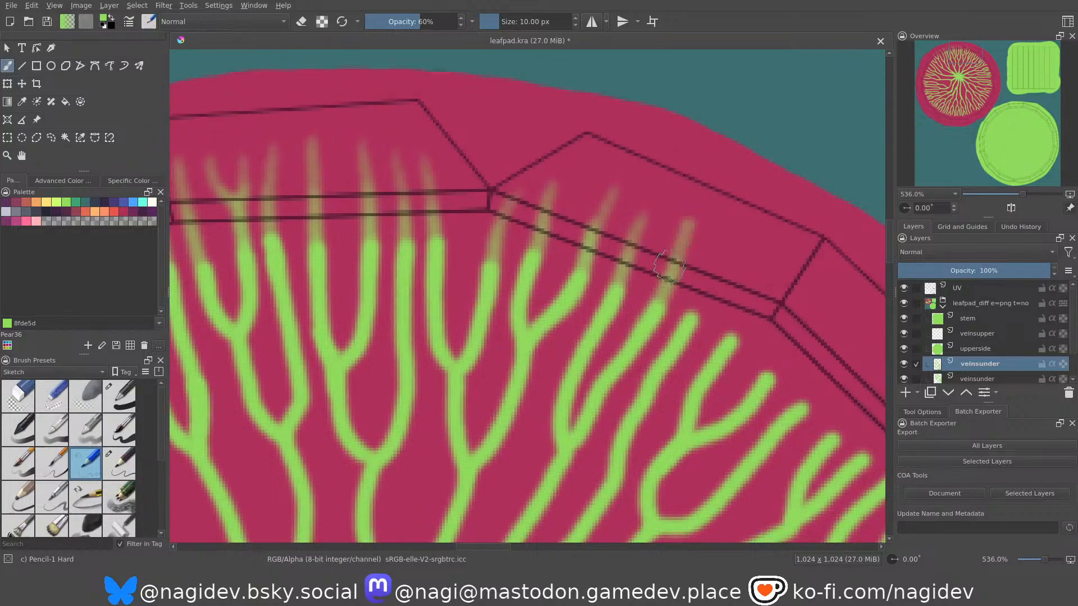
left_click_drag(719, 247, 681, 343)
Extend the vein nearest the lower right corner of the upper-right rim segment with a fading green stroke.
middle_click_drag(695, 312, 640, 265)
left_click_drag(704, 222, 671, 306)
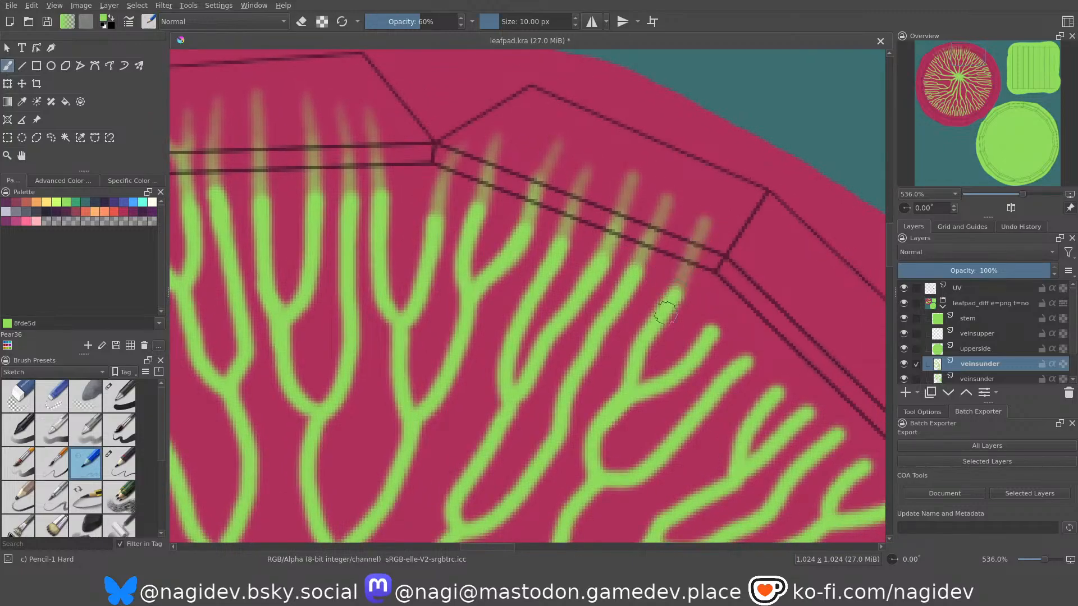
key("ctrl+z")
left_click_drag(708, 221, 673, 315)
key("ctrl+z")
left_click_drag(704, 220, 651, 330)
left_click_drag(693, 253, 654, 331)
Paint fading extensions for the first two veins past that corner, onto the next rim segment clockwise.
middle_click_drag(659, 312, 602, 271)
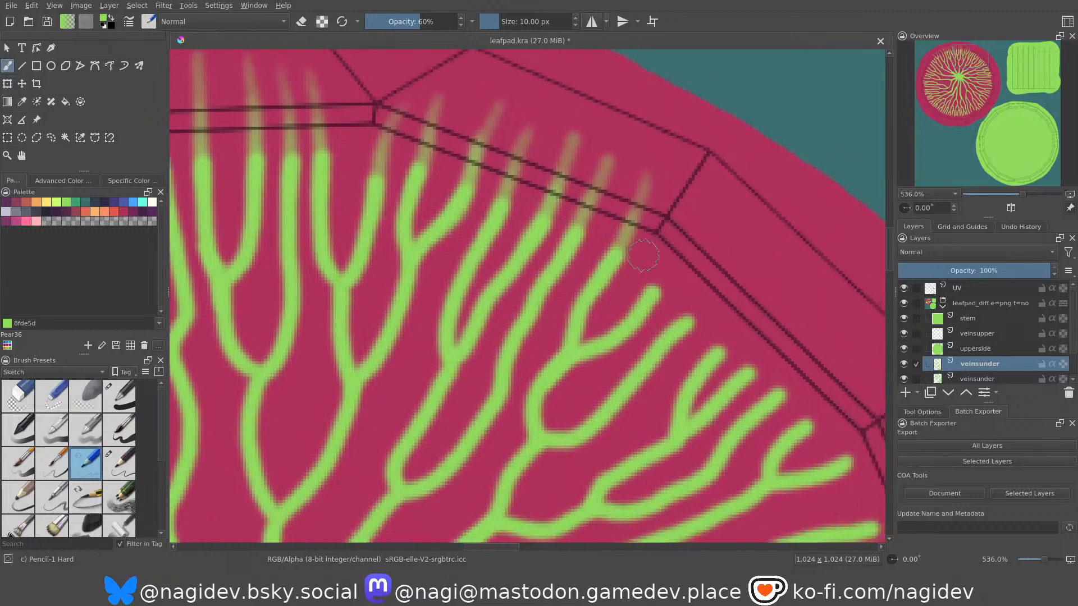
left_click_drag(709, 227, 676, 266)
key("ctrl+z")
left_click_drag(709, 228, 660, 275)
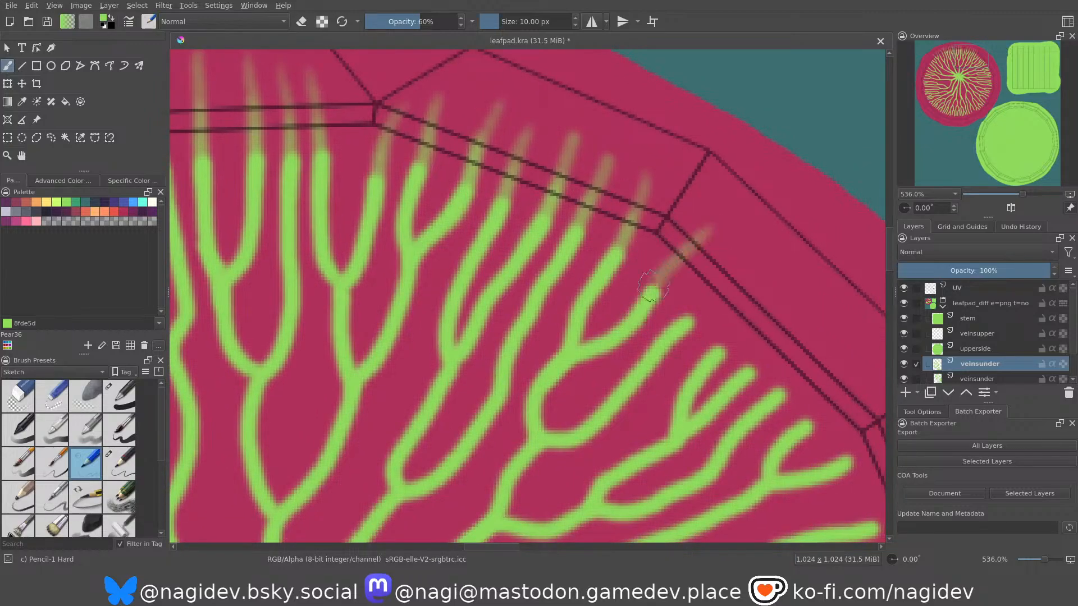
middle_click_drag(627, 344, 604, 329)
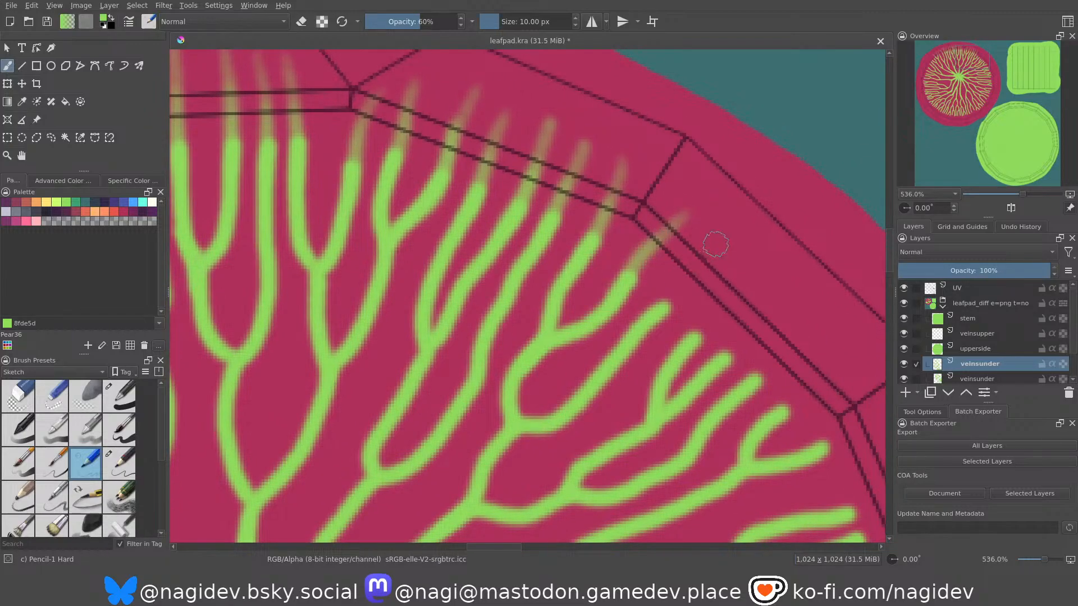
left_click_drag(715, 245, 659, 304)
Extend the next two veins with fading strokes across the middle of this diagonal rim segment.
mouse_move(633, 322)
middle_mouse_down()
mouse_move(602, 285)
mouse_move(561, 268)
middle_mouse_up()
left_click_drag(686, 206, 630, 275)
key("ctrl+z")
left_click_drag(681, 206, 623, 285)
left_click_drag(646, 248, 616, 291)
left_click_drag(718, 249, 623, 327)
key("ctrl+z")
left_click_drag(676, 289, 645, 317)
Extend the last two veins before the diagonal rim segment's lower corner with fading green strokes.
middle_click_drag(651, 329, 581, 277)
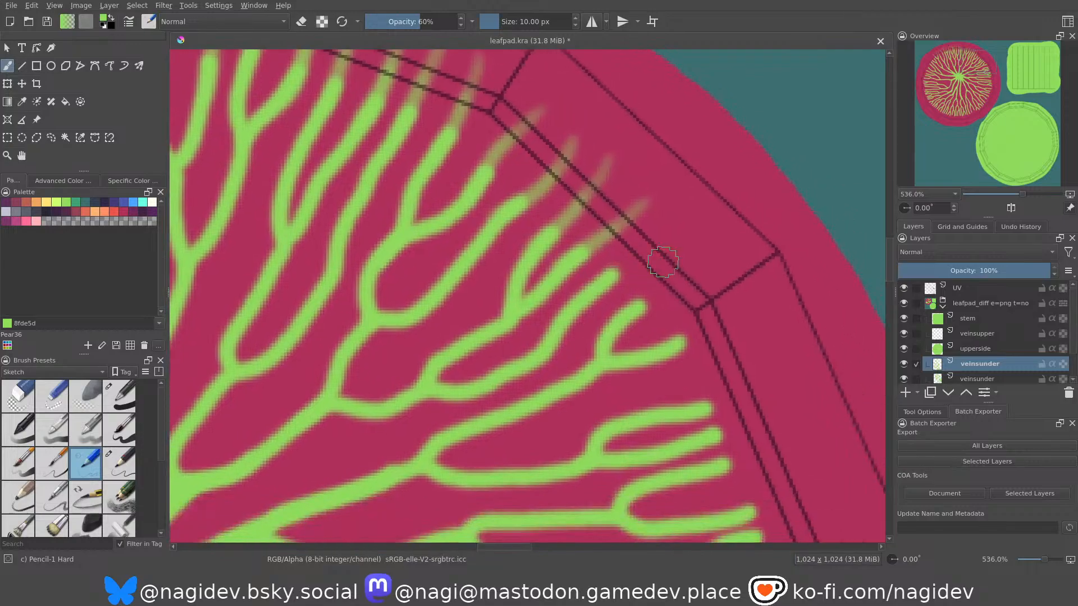
left_click_drag(689, 241, 611, 279)
key("ctrl+z")
left_click_drag(694, 234, 583, 297)
left_click_drag(651, 251, 574, 298)
middle_click_drag(636, 275, 597, 237)
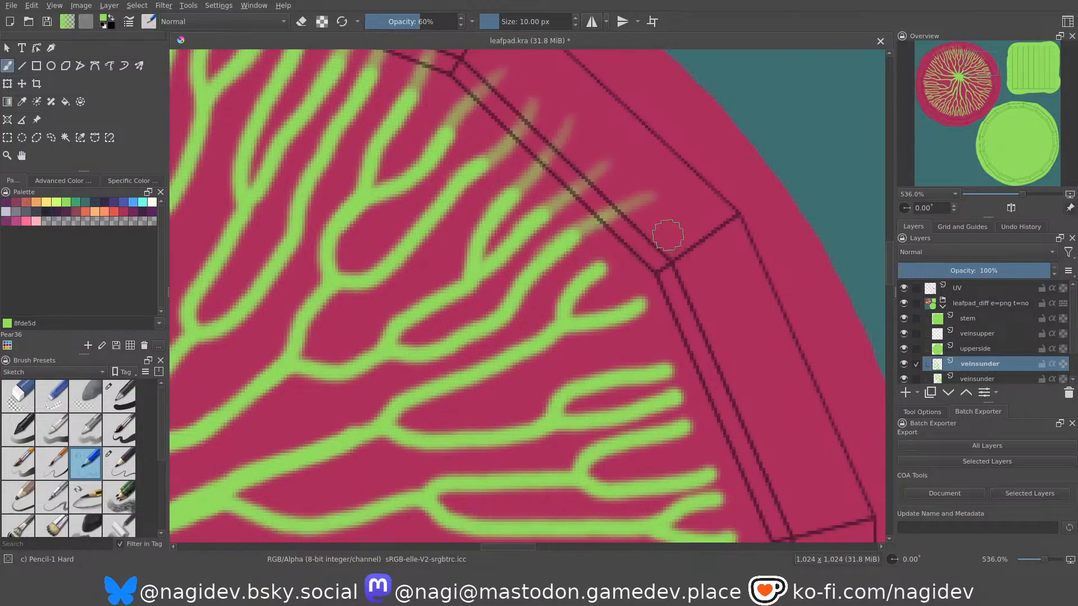
left_click_drag(675, 231, 594, 277)
Paint fading extensions for the first veins below the corner, onto the steep right-hand rim segment.
left_click_drag(706, 291, 585, 323)
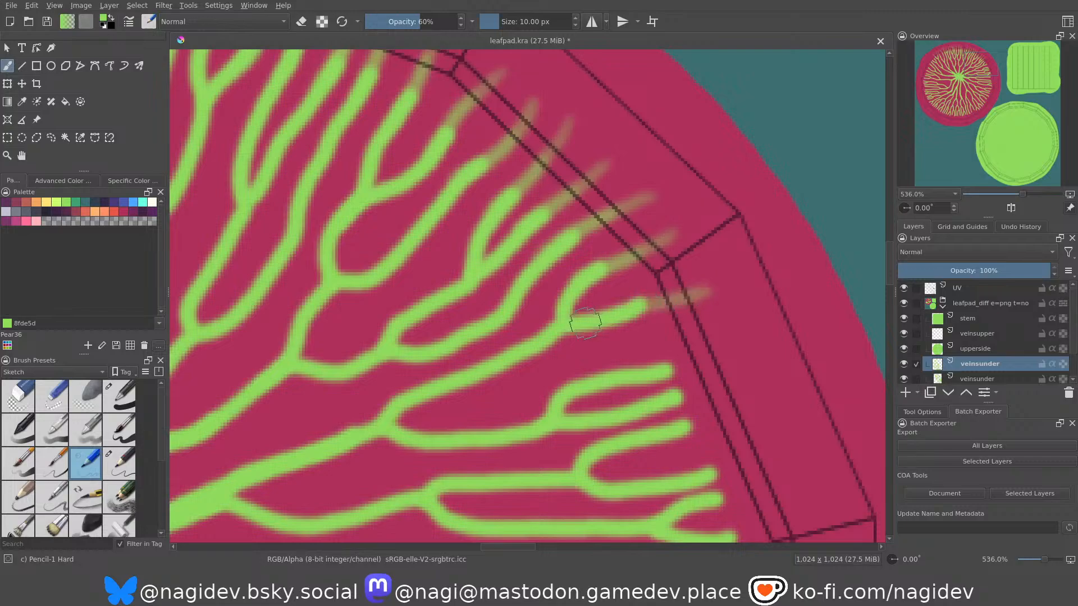
left_click_drag(678, 299, 600, 346)
middle_click_drag(618, 273, 587, 208)
middle_click_drag(653, 264, 625, 218)
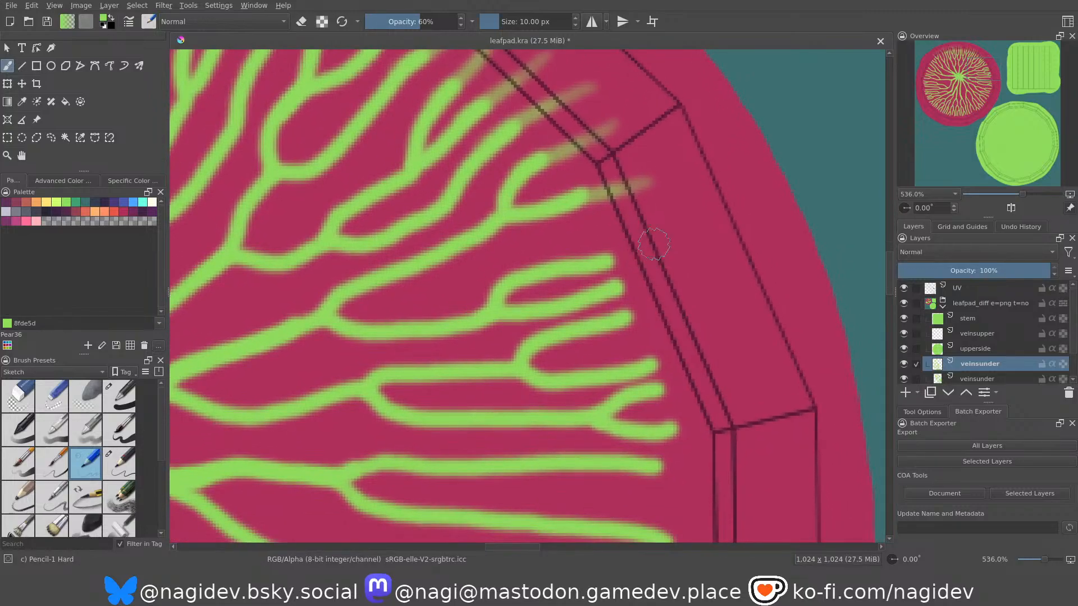
left_click_drag(662, 233, 567, 275)
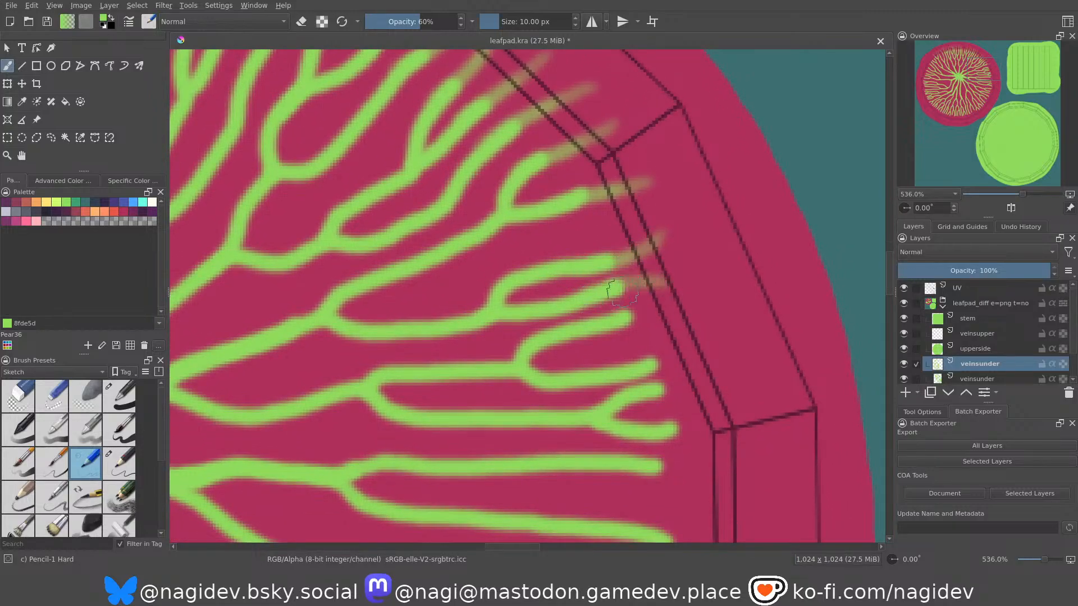
Extend the middle veins and the upper branch of the last forked vein with fading strokes onto the steep right-hand rim segment.
middle_click_drag(643, 305, 619, 259)
left_click_drag(672, 266, 580, 277)
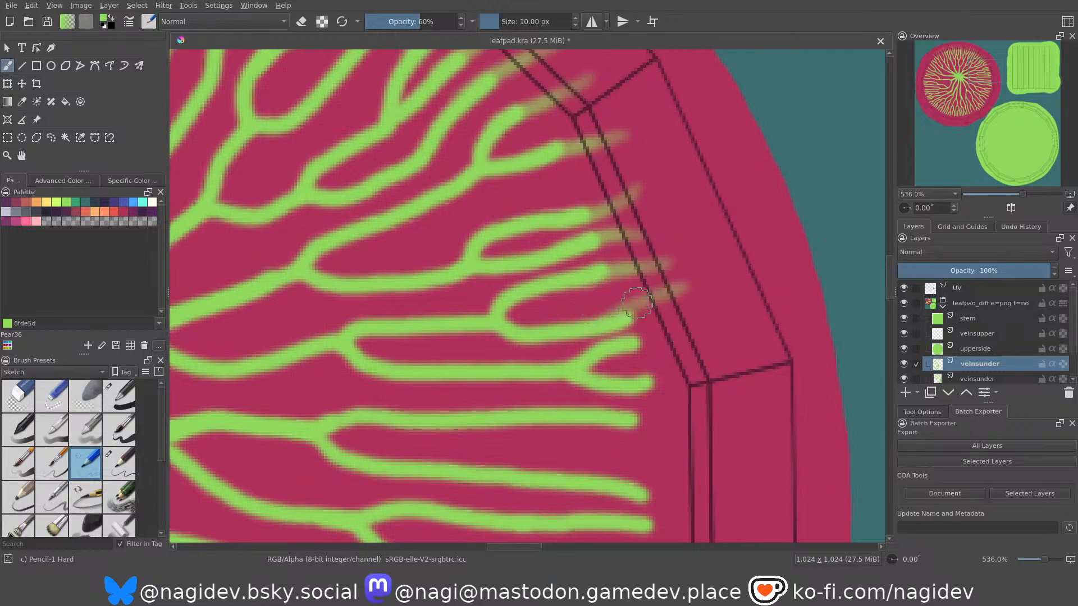
middle_click_drag(660, 349, 644, 288)
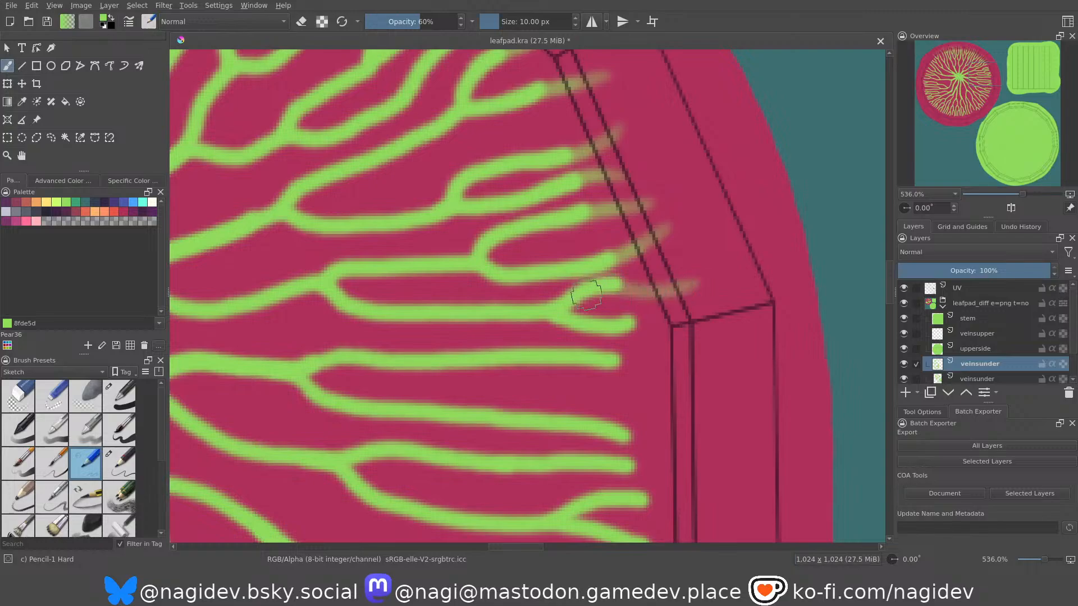
left_click_drag(701, 276, 580, 284)
key("ctrl+z")
left_click_drag(703, 281, 586, 291)
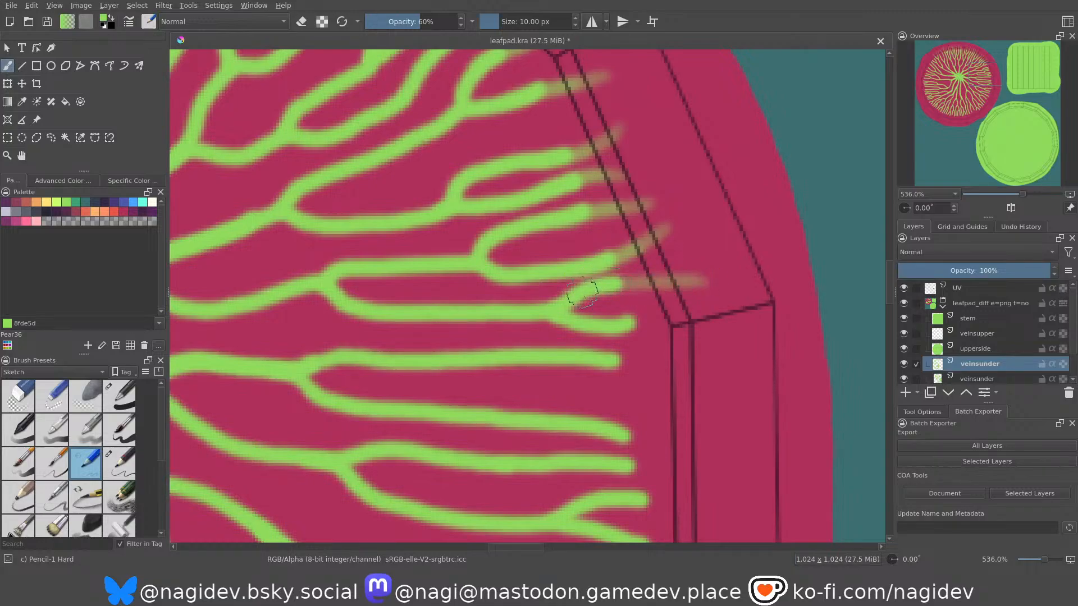
Paint a fading extension for the lower branch of that forked vein, just above the steep segment's lower corner.
middle_click_drag(632, 274, 603, 228)
left_click_drag(605, 275, 677, 294)
key("ctrl+z")
left_click_drag(591, 278, 677, 274)
key("ctrl+z")
left_click_drag(594, 279, 685, 251)
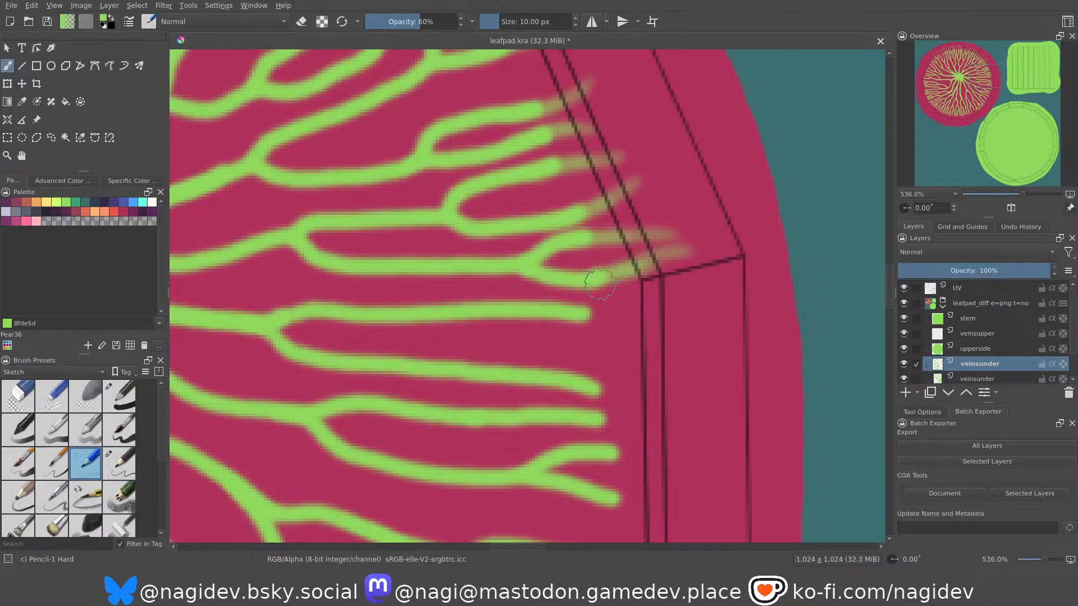
Extend the first three veins below the corner with fading green strokes onto the vertical rim segment.
middle_click_drag(590, 278, 556, 191)
mouse_move(658, 239)
left_mouse_down()
mouse_move(528, 224)
mouse_move(649, 242)
mouse_move(553, 225)
left_mouse_up()
key("ctrl+z")
left_click_drag(619, 238, 508, 226)
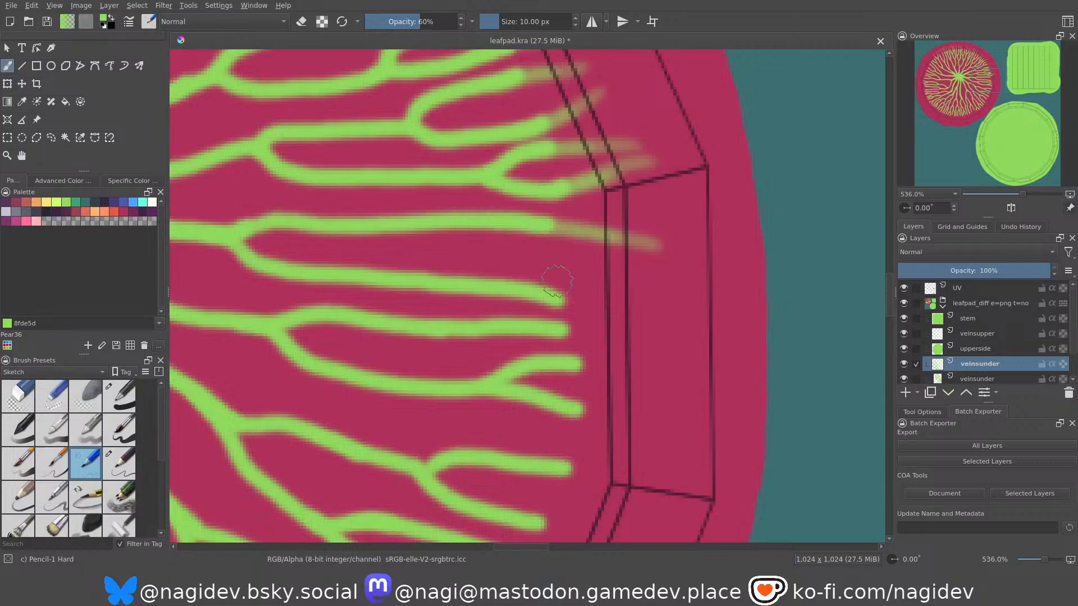
left_click_drag(654, 308, 540, 304)
left_click_drag(612, 315, 542, 303)
scroll(571, 247, "down", 1)
left_click_drag(657, 306, 547, 299)
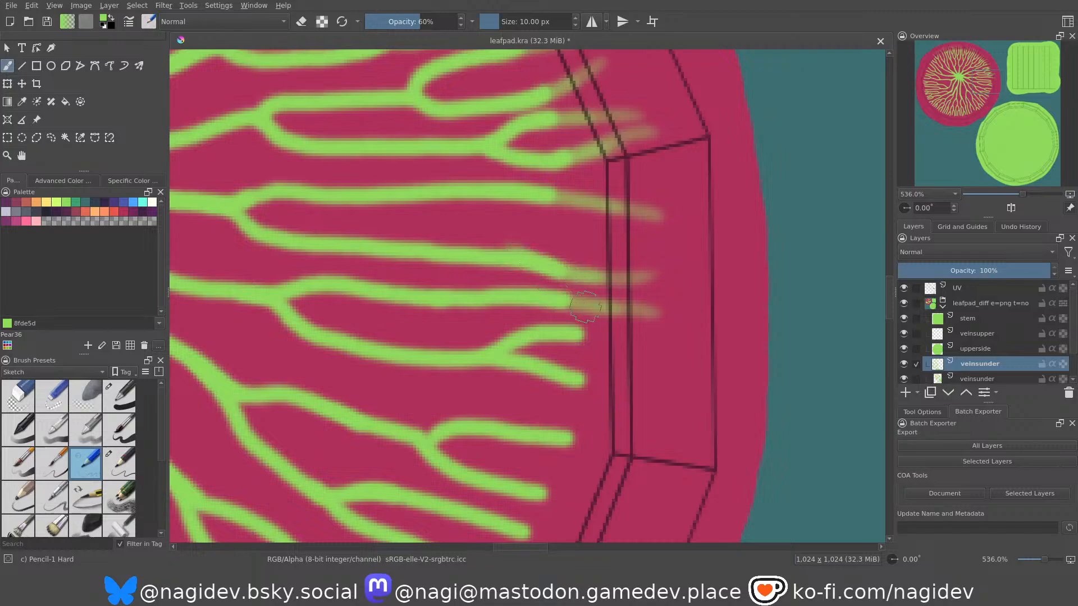
Extend the fourth vein on the vertical rim segment with a fading stroke that splits into two tips.
scroll(561, 281, "down", 3)
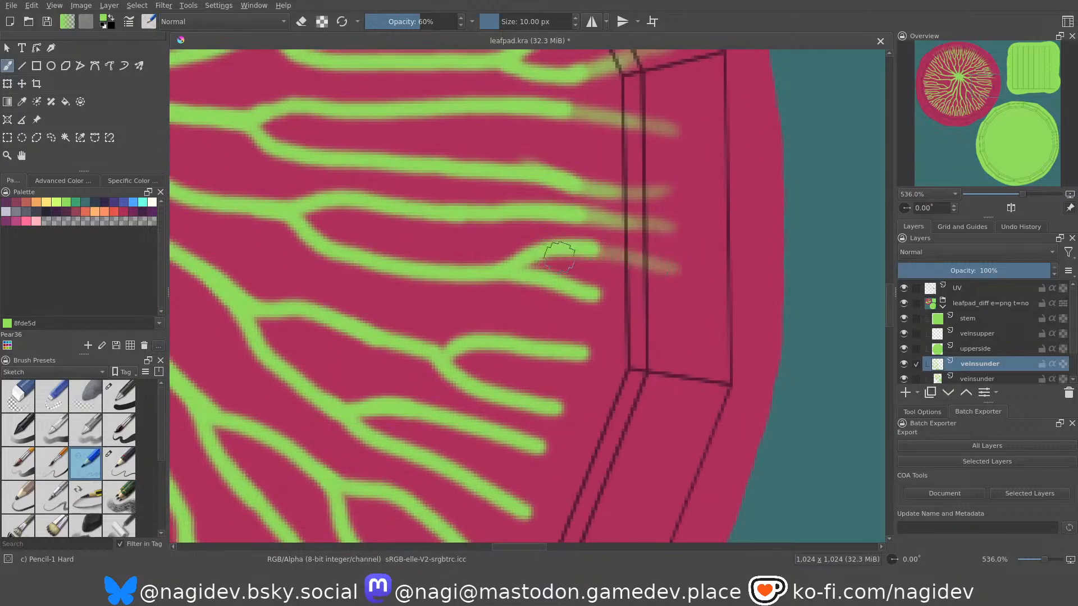
key("ctrl+z")
left_click_drag(694, 260, 552, 244)
key("ctrl+z")
left_click_drag(689, 272, 603, 249)
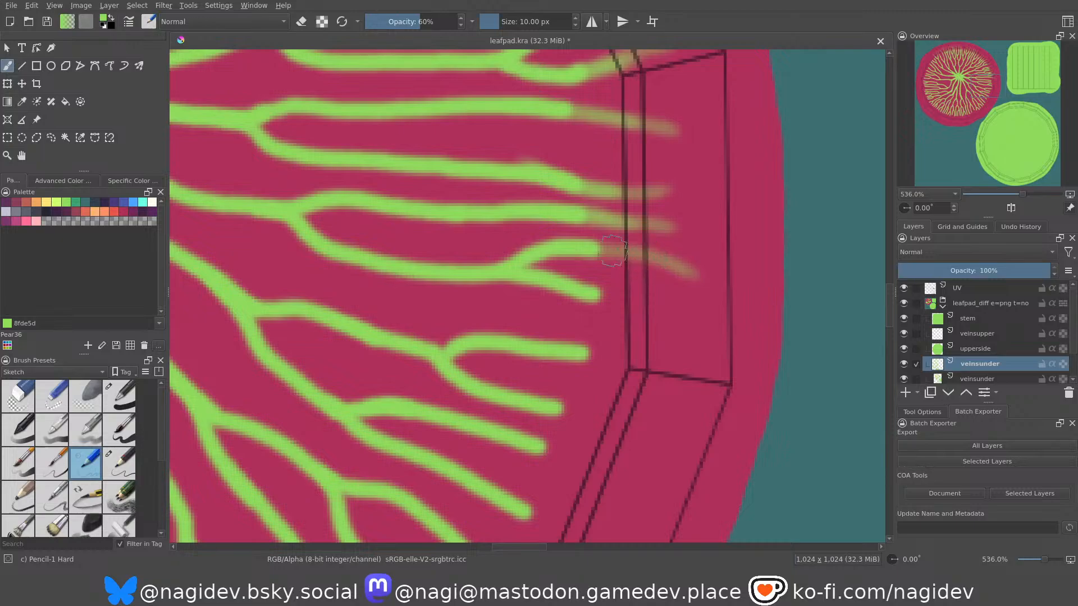
left_click_drag(694, 244, 555, 247)
Extend the lower branch of the same forked vein with a fading stroke across the vertical rim segment.
mouse_move(589, 281)
middle_mouse_down()
mouse_move(582, 220)
mouse_move(590, 223)
middle_mouse_up()
left_click_drag(686, 268, 566, 232)
key("ctrl+z")
left_click_drag(690, 255, 539, 218)
key("ctrl+z")
left_click_drag(685, 257, 536, 217)
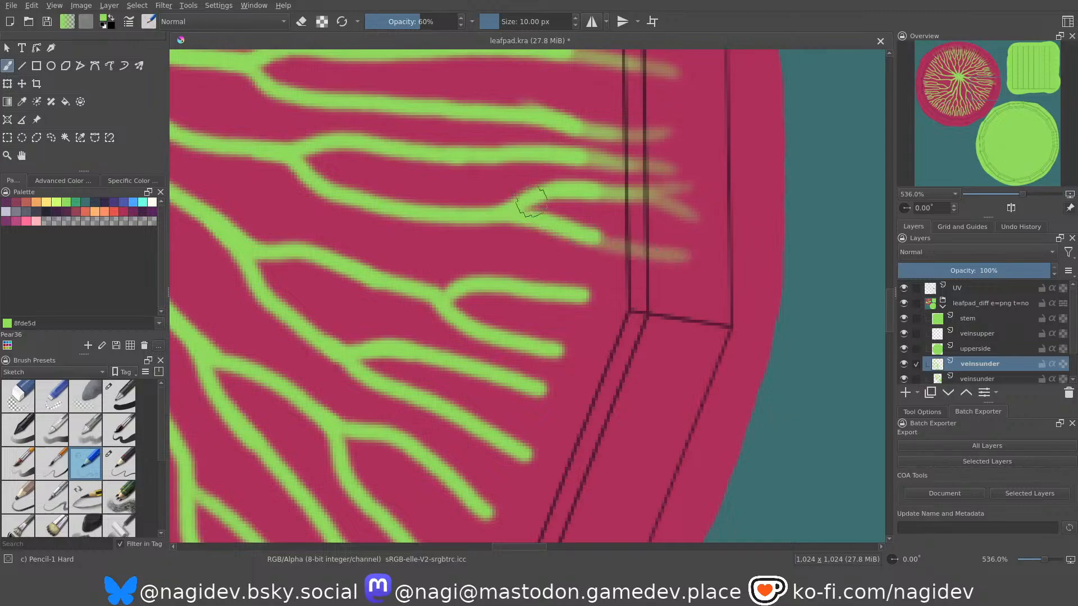
left_click_drag(641, 248, 512, 209)
Paint a fading extension for the next forked vein's upper branch, just above the vertical segment's lower corner.
middle_click_drag(593, 307, 613, 265)
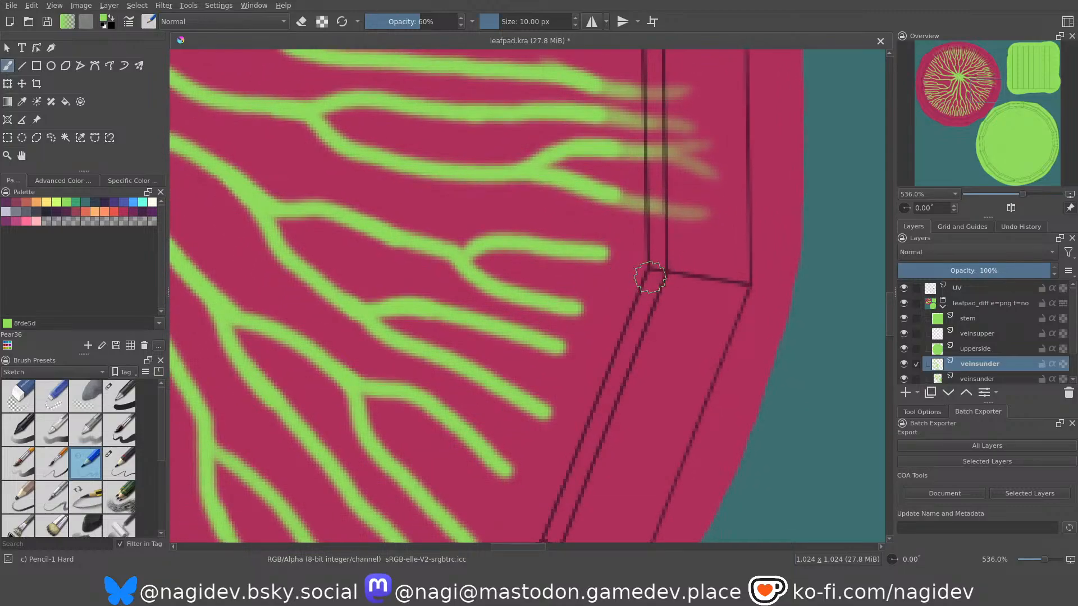
mouse_move(706, 252)
left_mouse_down()
mouse_move(635, 257)
mouse_move(553, 239)
left_mouse_up()
left_click_drag(654, 255, 552, 246)
Extend that forked vein's lower branch past the corner with two fading tips spreading onto the rim.
mouse_move(625, 307)
left_mouse_down()
mouse_move(642, 321)
mouse_move(699, 317)
left_mouse_up()
mouse_move(667, 357)
left_mouse_down()
mouse_move(653, 339)
mouse_move(563, 311)
left_mouse_up()
key("ctrl+z")
mouse_move(669, 365)
left_mouse_down()
mouse_move(605, 315)
mouse_move(573, 310)
left_mouse_up()
mouse_move(668, 310)
left_mouse_down()
mouse_move(561, 306)
mouse_move(641, 309)
left_mouse_up()
key("ctrl+z")
left_click_drag(567, 308, 647, 330)
Extend the next two veins with fading strokes across the middle of the rim segment below the vertical one.
middle_click_drag(573, 336, 611, 255)
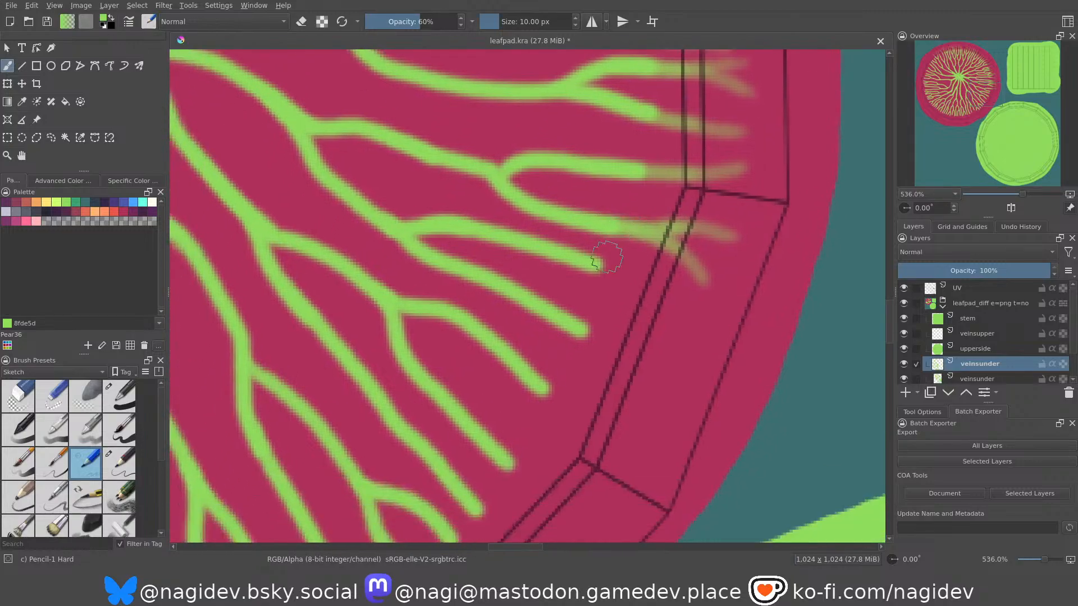
mouse_move(696, 325)
left_mouse_down()
mouse_move(645, 283)
mouse_move(590, 263)
left_mouse_up()
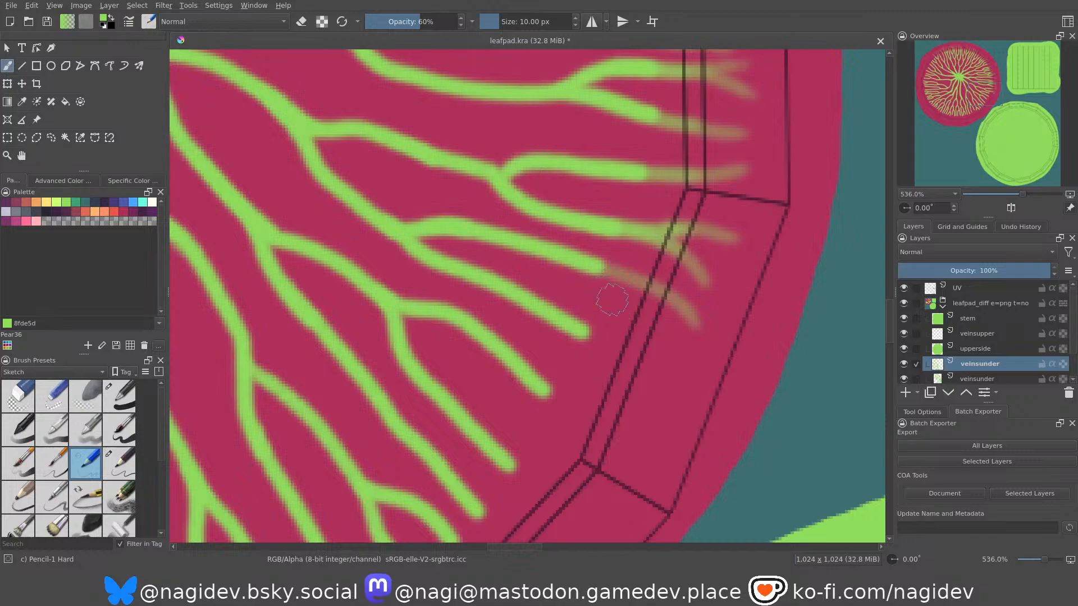
left_click_drag(646, 292, 542, 248)
left_click_drag(671, 384, 620, 357)
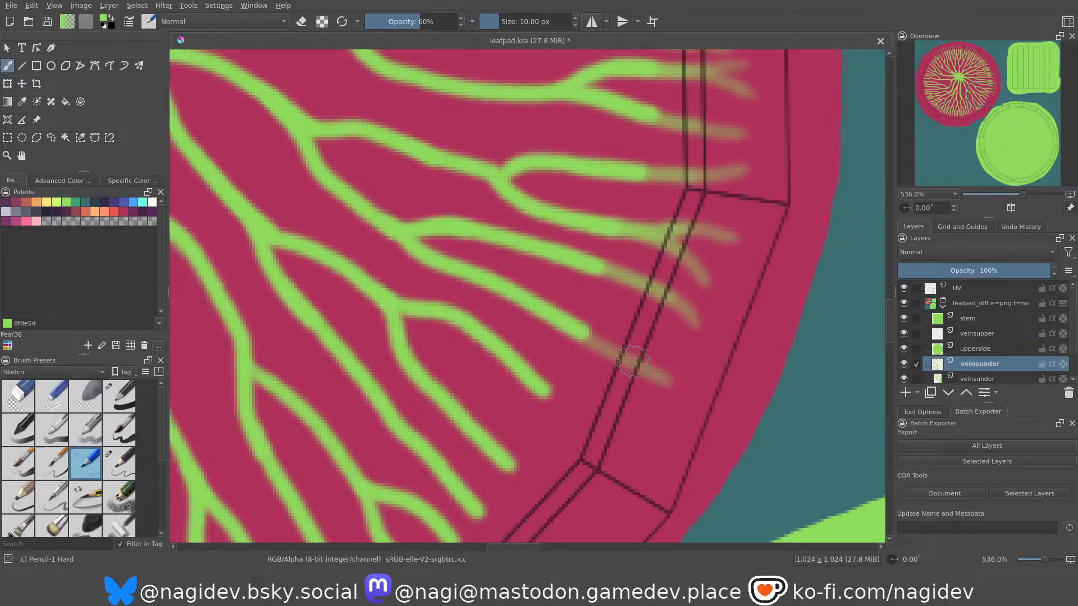
Extend the last vein before this segment's lower corner with a fading stroke split into two tips.
scroll(572, 354, "down", 3)
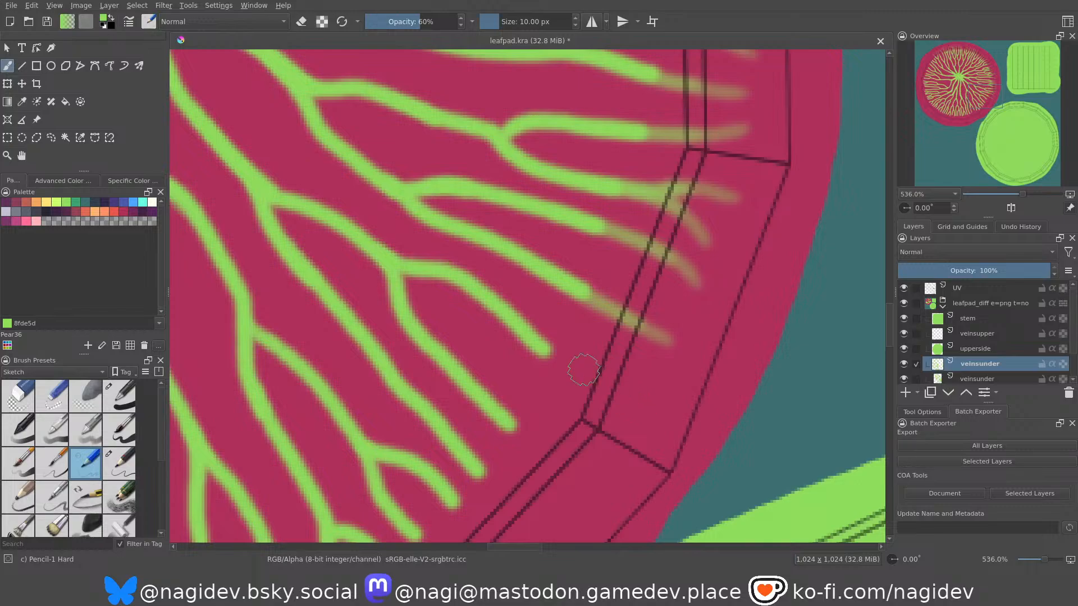
left_click_drag(667, 400, 590, 368)
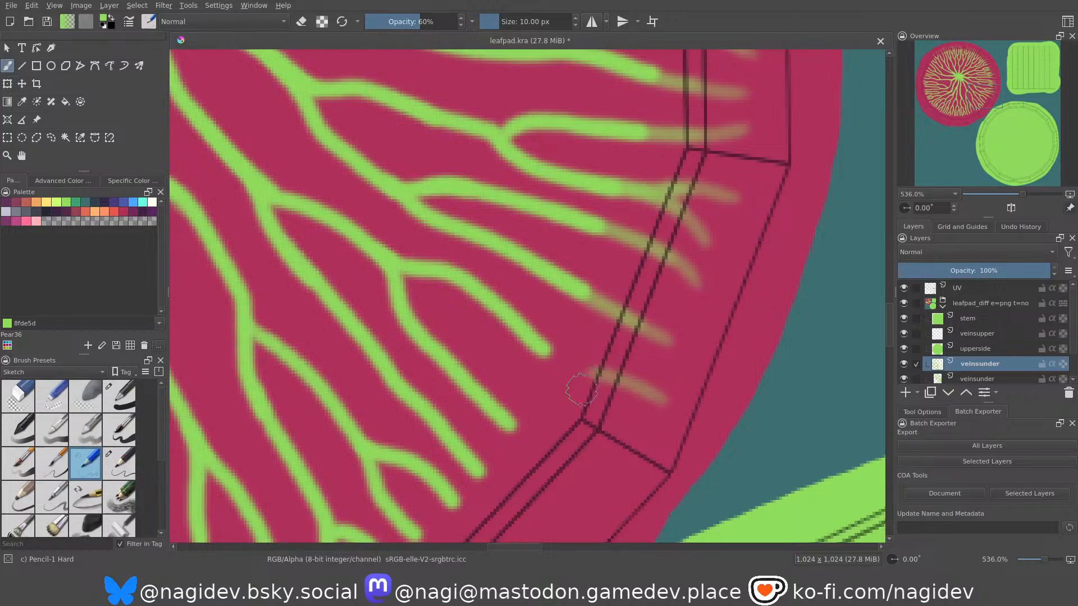
left_click_drag(638, 433, 515, 330)
left_click_drag(605, 376, 488, 308)
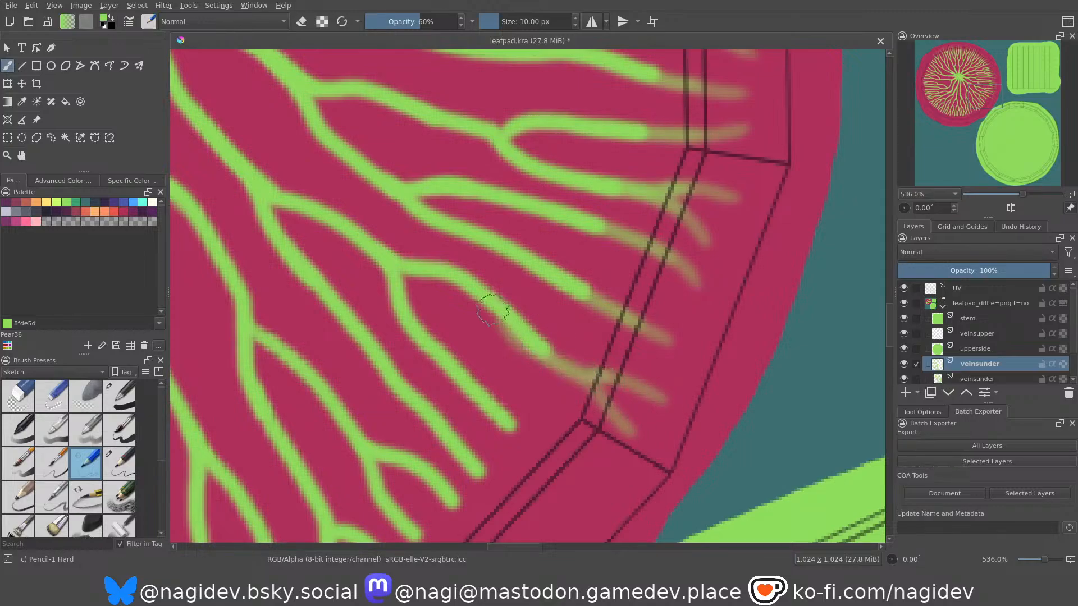
Extend the first vein past the corner with two fading tips onto the lower-right diagonal rim segment.
mouse_move(453, 339)
middle_mouse_down()
mouse_move(435, 284)
mouse_move(483, 293)
mouse_move(486, 333)
middle_mouse_up()
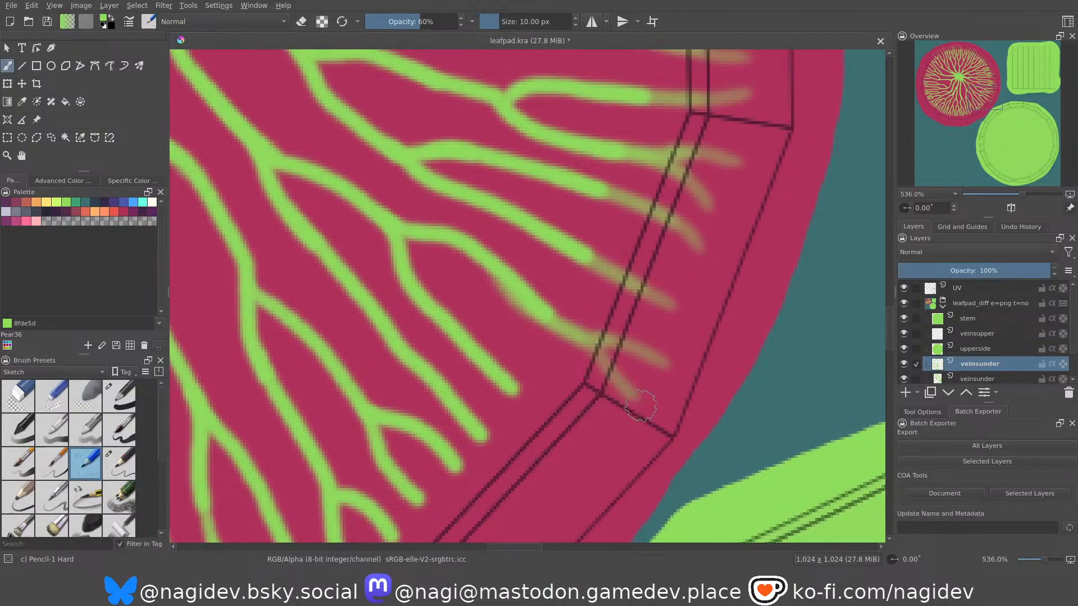
middle_click_drag(516, 390, 540, 316)
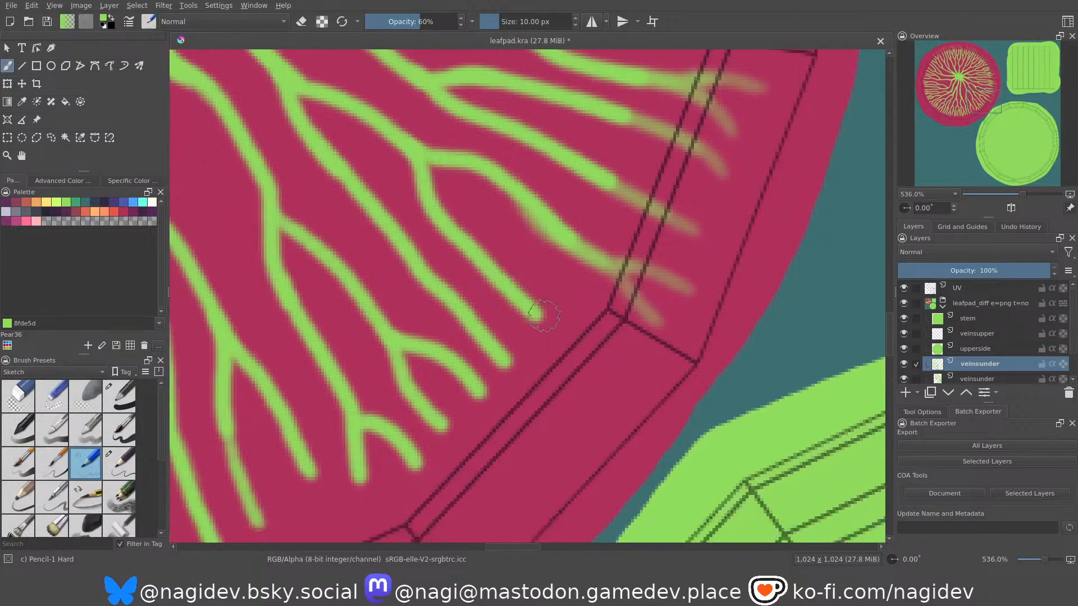
left_click_drag(634, 380, 544, 330)
left_click_drag(592, 405, 540, 325)
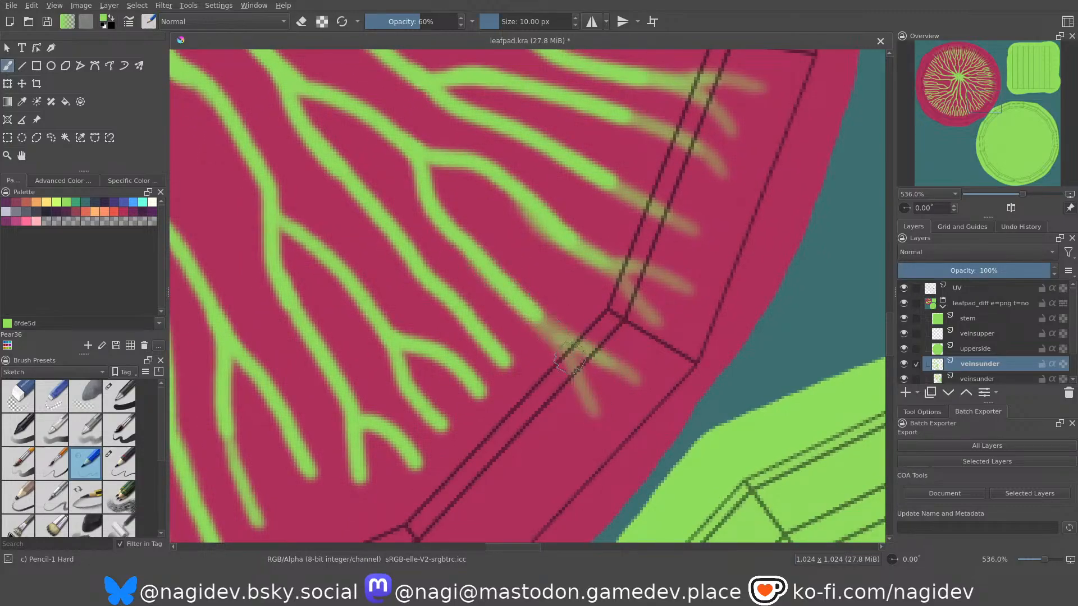
left_click_drag(565, 352, 501, 297)
Extend the second vein on the lower-right diagonal segment with a forked pair of fading strokes.
middle_click_drag(449, 287, 471, 237)
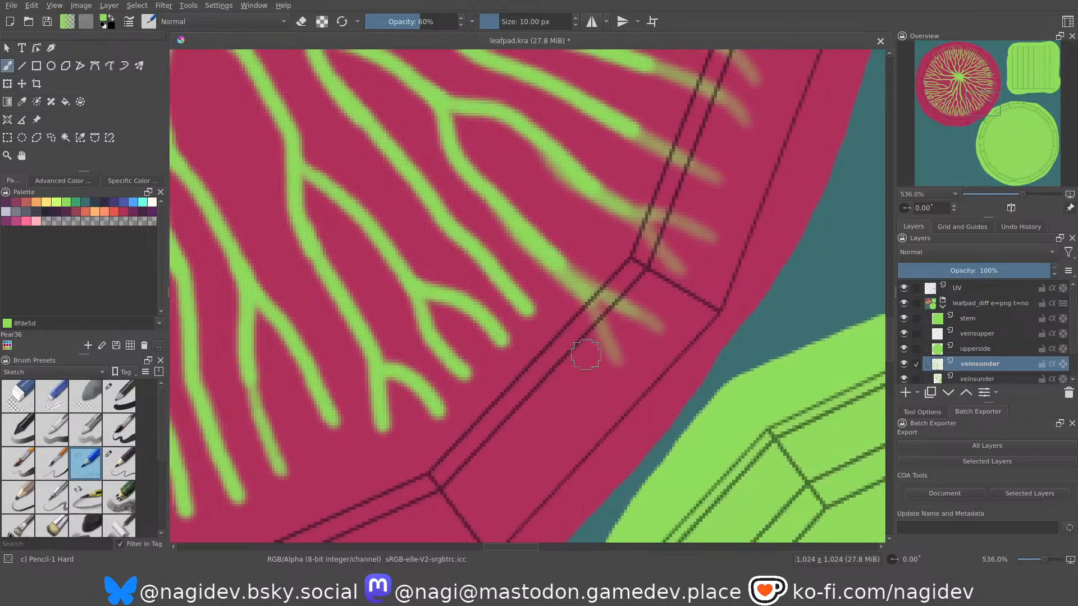
left_click_drag(591, 385, 509, 284)
key("ctrl+z")
left_click_drag(598, 387, 511, 293)
left_click_drag(567, 406, 478, 253)
left_click_drag(561, 354, 488, 267)
Paint fading extensions for both branches of the next forked vein on the lower-right diagonal segment.
middle_click_drag(450, 280, 469, 252)
left_click_drag(560, 386, 490, 280)
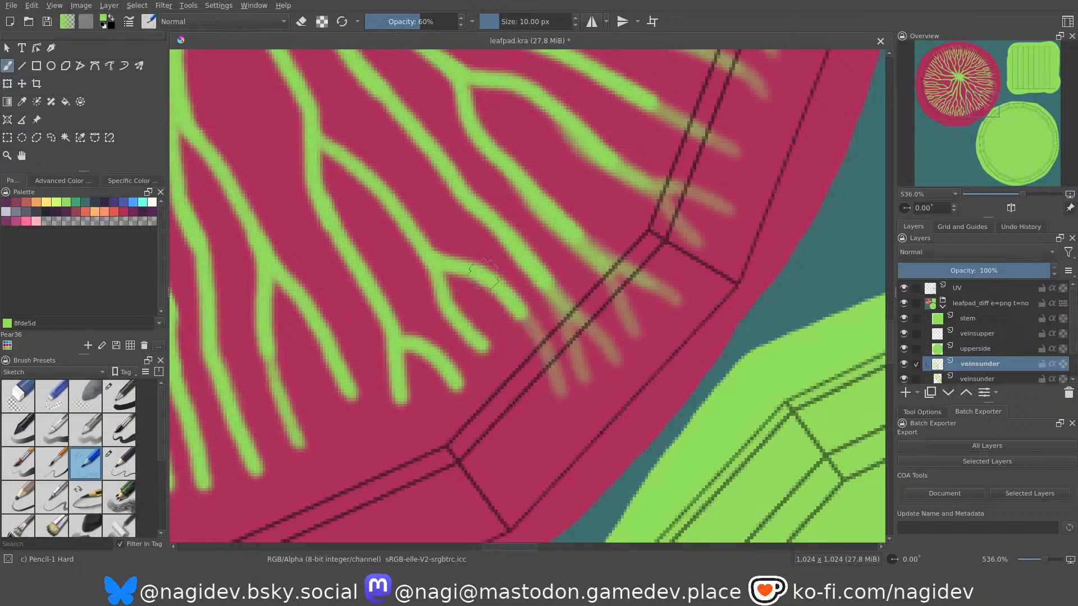
left_click_drag(535, 339, 466, 294)
middle_click_drag(494, 325, 511, 310)
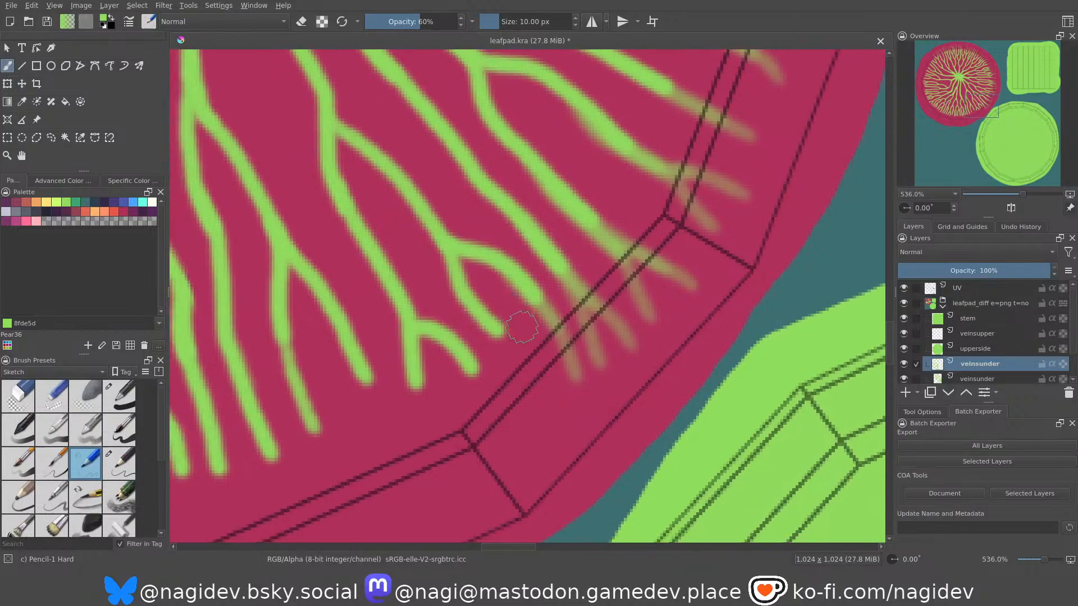
left_click_drag(553, 400, 431, 265)
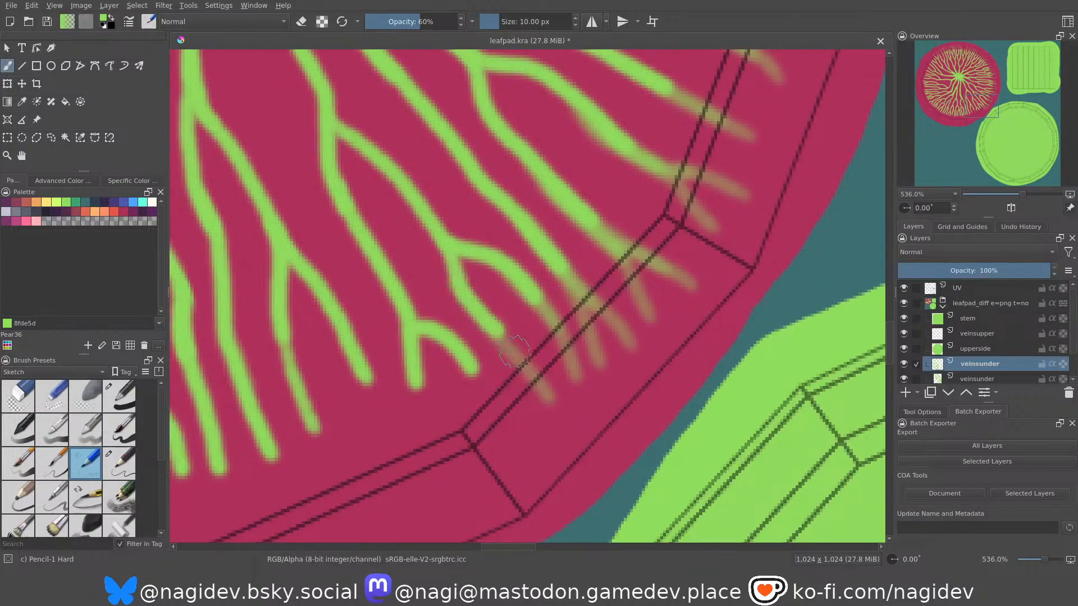
Extend both branches of the forked vein beside the diagonal segment's lower corner with fading green strokes.
middle_click_drag(424, 250, 488, 221)
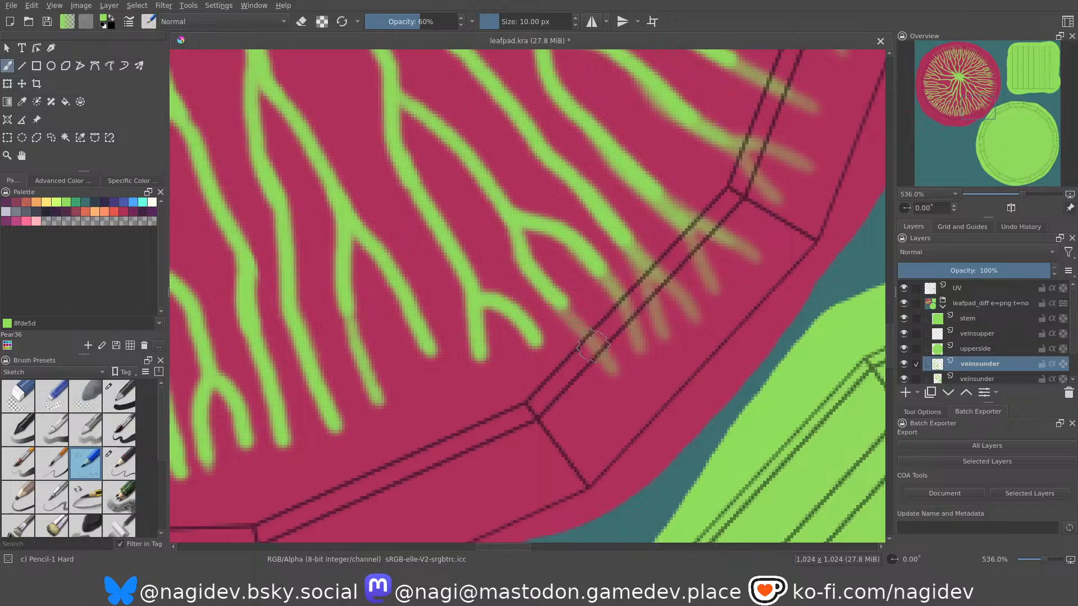
middle_click_drag(554, 359, 554, 359)
left_click_drag(582, 396, 517, 297)
key("ctrl+z")
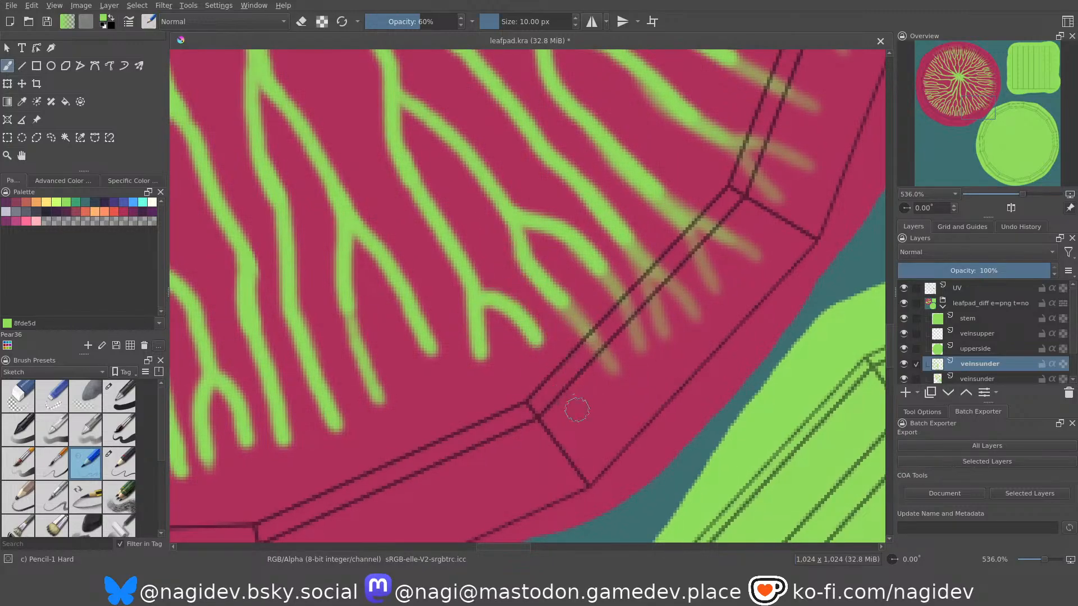
left_click_drag(577, 410, 506, 296)
key("ctrl+z")
left_click_drag(574, 411, 523, 322)
left_click_drag(546, 376, 532, 349)
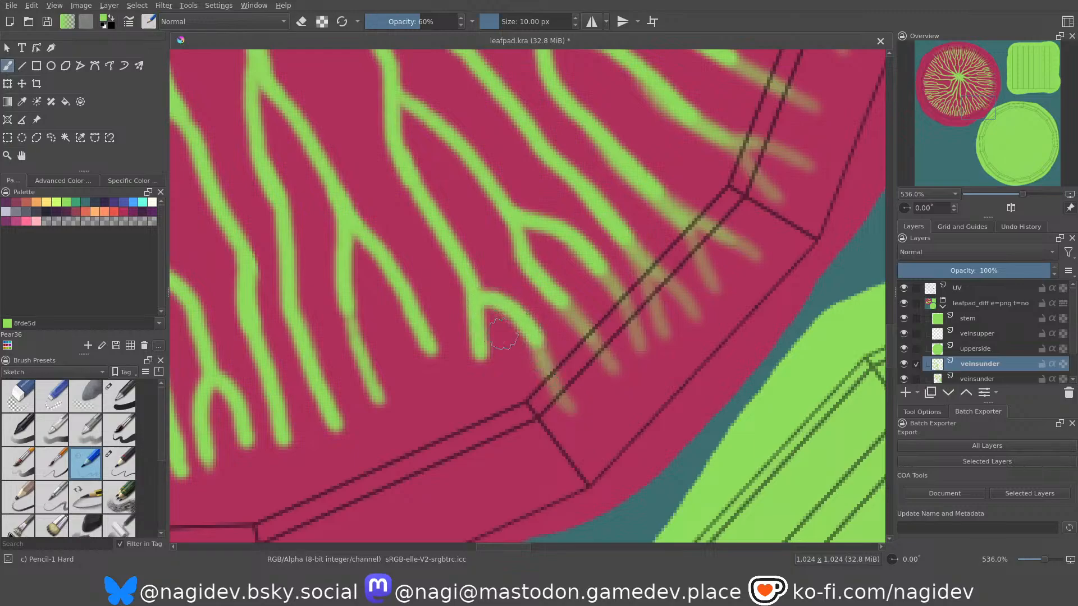
middle_click_drag(516, 309, 531, 295)
mouse_move(536, 431)
left_mouse_down()
mouse_move(513, 388)
mouse_move(499, 321)
left_mouse_up()
left_click_drag(510, 391, 491, 334)
Extend the next vein clockwise with two fading tips onto the shallow-sloped lower rim segment.
middle_click_drag(494, 359, 575, 321)
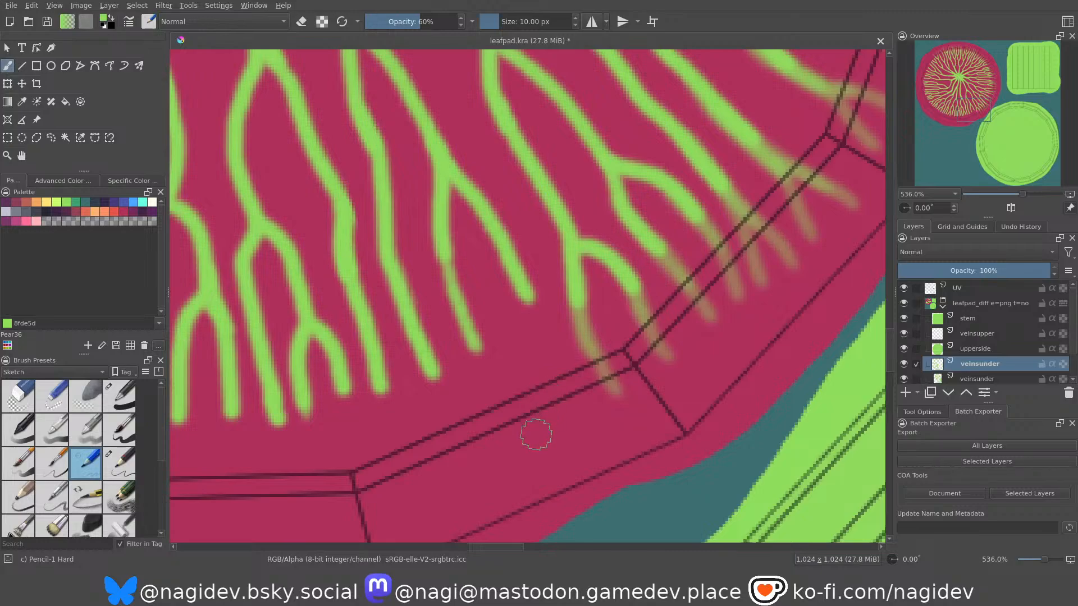
left_click_drag(552, 458, 532, 297)
left_click_drag(584, 435, 530, 303)
left_click_drag(538, 345, 494, 242)
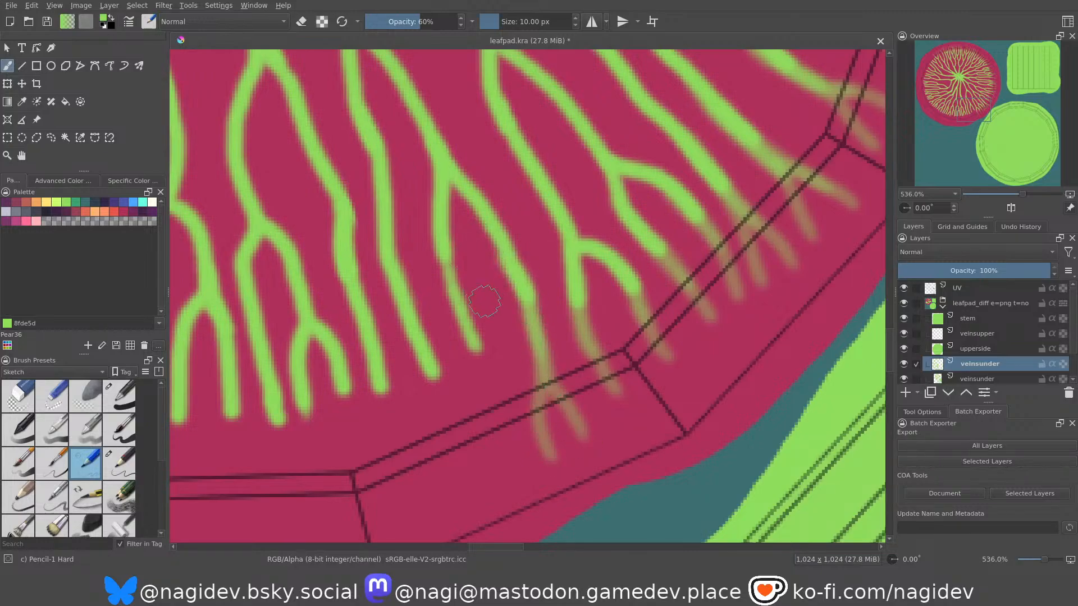
Extend the next two veins with single fading strokes across the shallow-sloped lower rim segment.
middle_click_drag(482, 298, 529, 291)
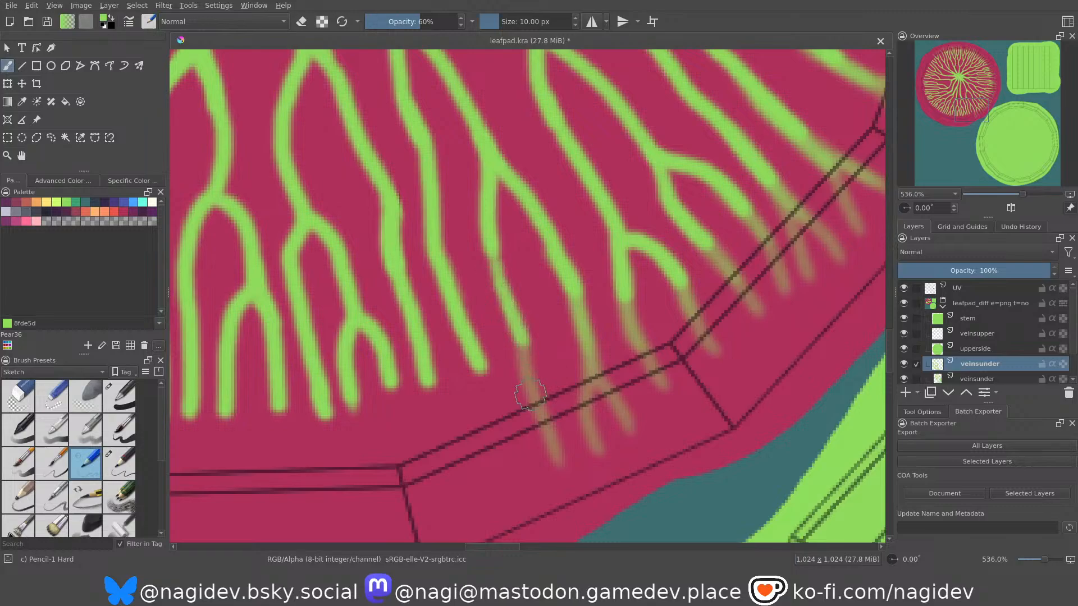
left_click_drag(544, 431, 510, 308)
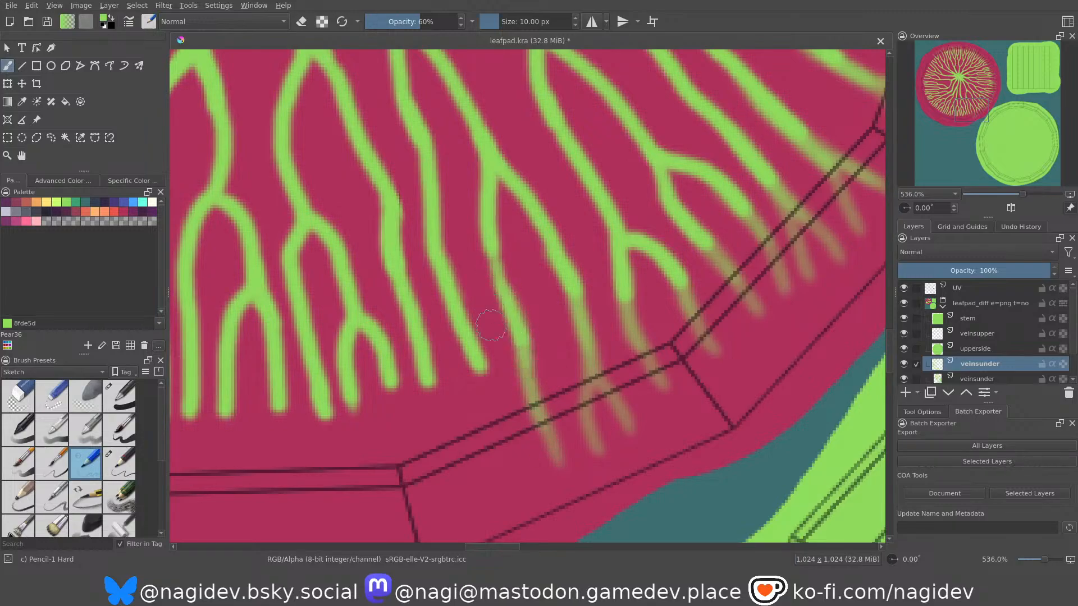
middle_click_drag(487, 323, 580, 237)
left_click_drag(602, 385, 567, 259)
left_click_drag(585, 323, 564, 262)
Extend the last vein before the bottom rim segment with a fading stroke split into two tips.
middle_click_drag(539, 372, 568, 389)
left_click_drag(585, 417, 552, 293)
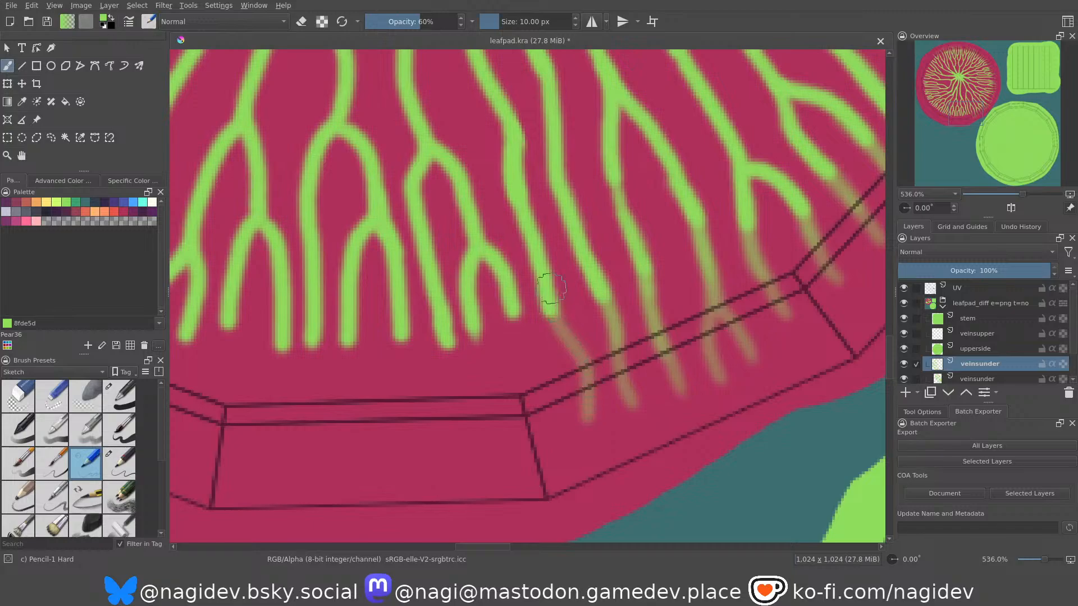
left_click_drag(556, 421, 549, 278)
key("ctrl+z")
left_click_drag(557, 427, 540, 293)
left_click_drag(554, 353, 548, 298)
Paint fading extensions for both branches of the small forked vein at the bottom rim segment's right corner.
middle_click_drag(507, 348, 575, 355)
left_click_drag(582, 438, 580, 304)
left_click_drag(574, 382, 580, 316)
left_click_drag(548, 433, 538, 319)
key("ctrl+z")
left_click_drag(548, 457, 540, 321)
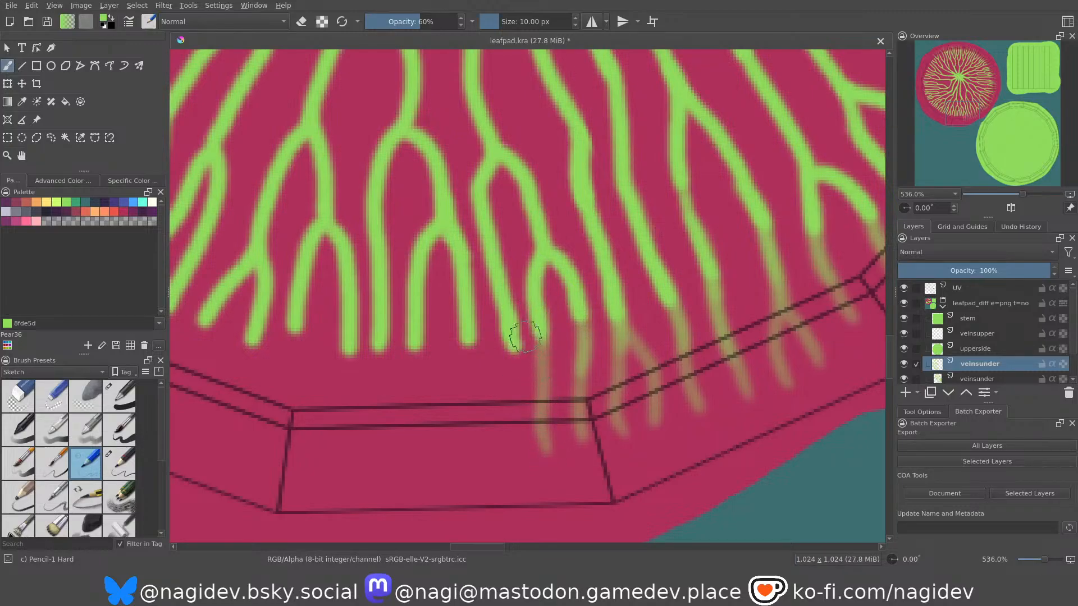
left_click_drag(531, 386, 536, 317)
Extend the vein immediately left of that small fork with a curved fading stroke onto the bottom rim segment.
left_click_drag(578, 346, 576, 313)
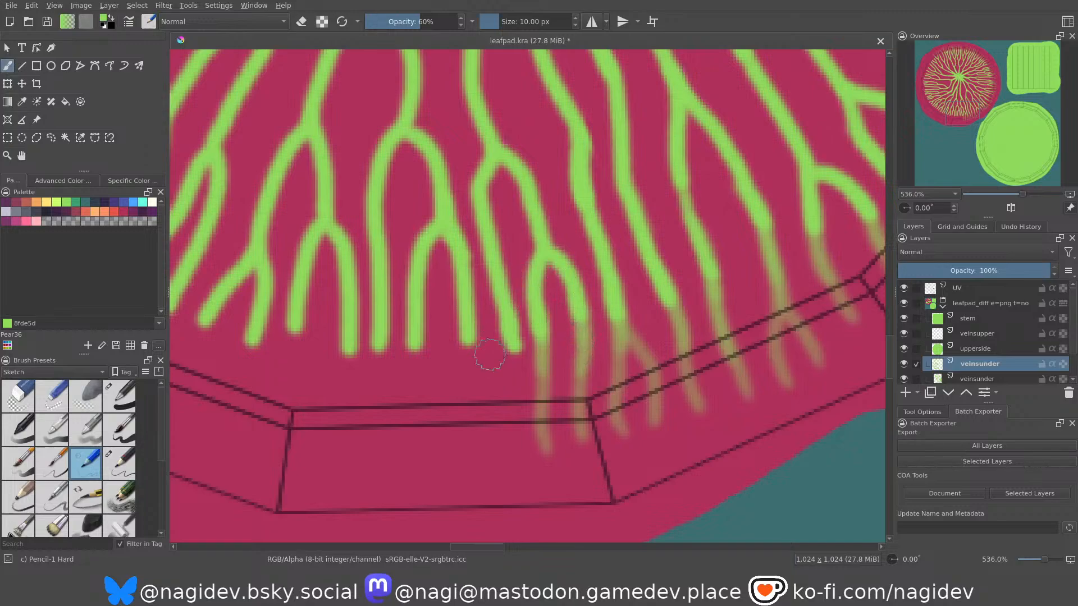
middle_click_drag(490, 347, 509, 337)
left_click_drag(514, 438, 529, 327)
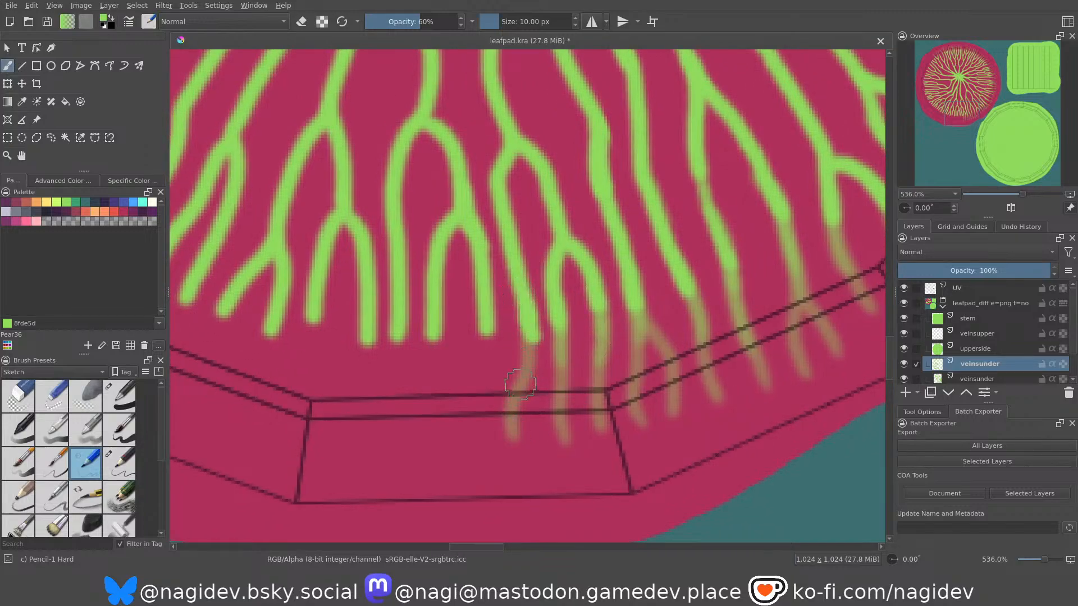
left_click_drag(519, 383, 531, 325)
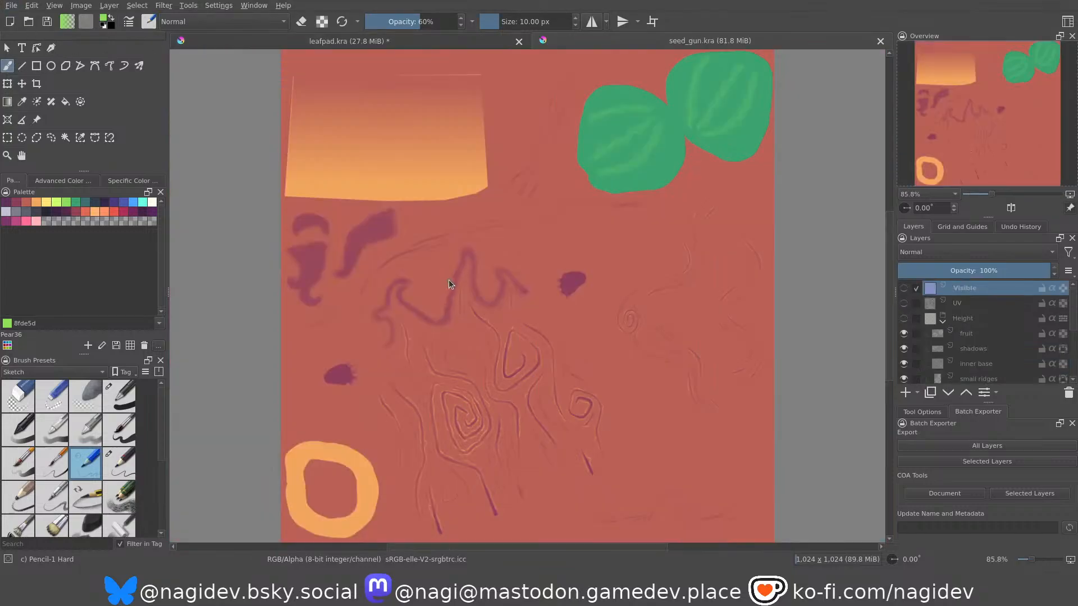
Examine the painted details in the seed_gun.kra and sap_gun.kra textures and close both documents.
middle_click_drag(471, 306, 458, 343)
middle_click_drag(471, 398, 479, 366)
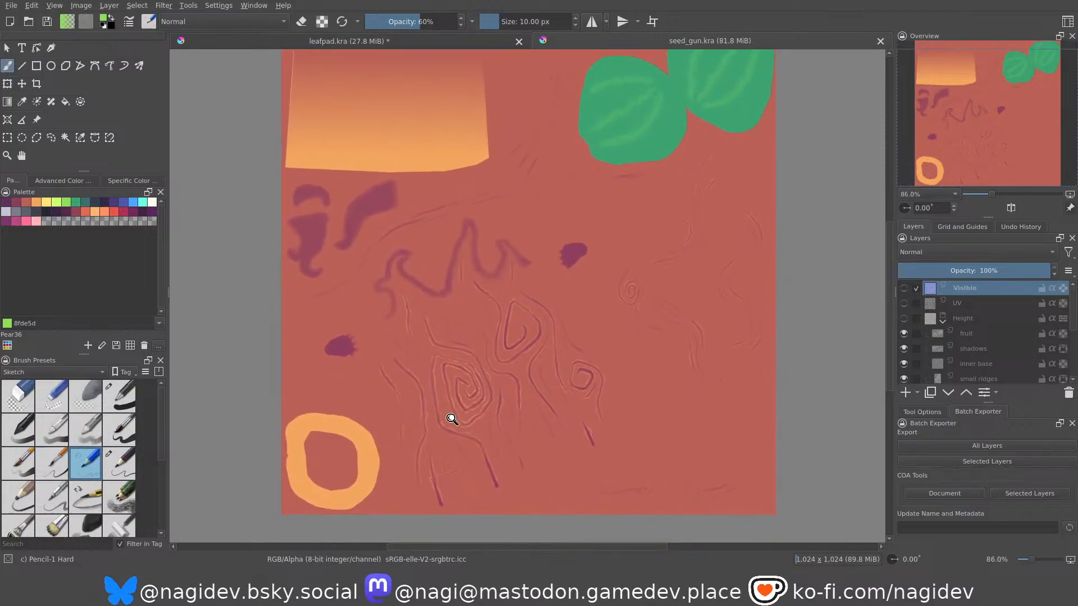
middle_click_drag(450, 419, 433, 320, "ctrl")
middle_click_drag(487, 282, 494, 368, "ctrl")
middle_click_drag(498, 308, 501, 384)
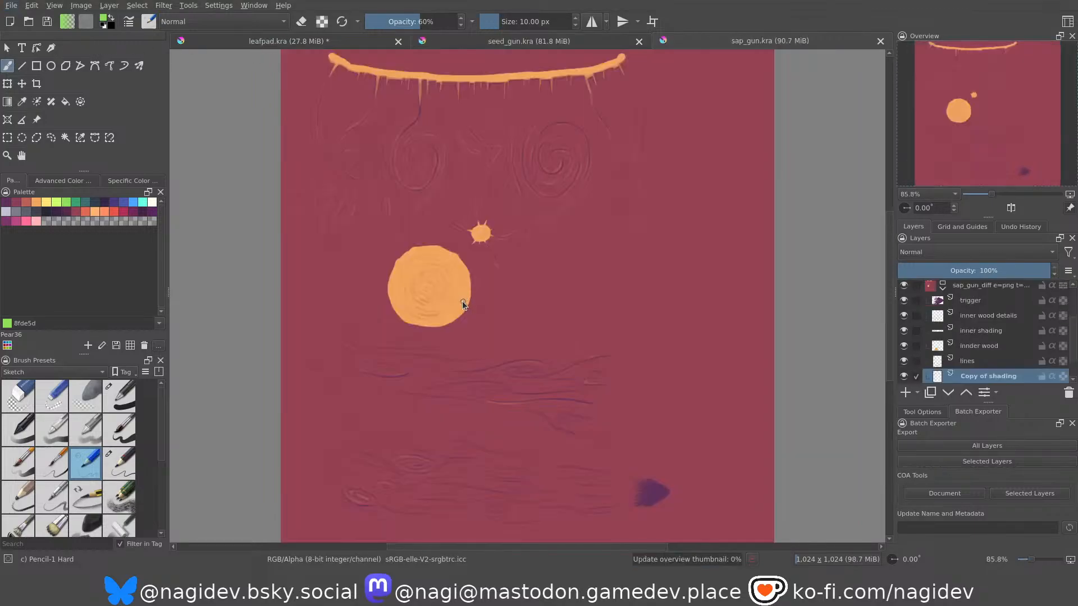
middle_click_drag(472, 297, 477, 209)
middle_click_drag(476, 237, 471, 306)
middle_click_drag(498, 200, 495, 288, "ctrl")
middle_click_drag(497, 326, 480, 273)
mouse_move(478, 291)
middle_mouse_down()
mouse_move(481, 278)
mouse_move(482, 305)
middle_mouse_up()
middle_click_drag(487, 234, 478, 333)
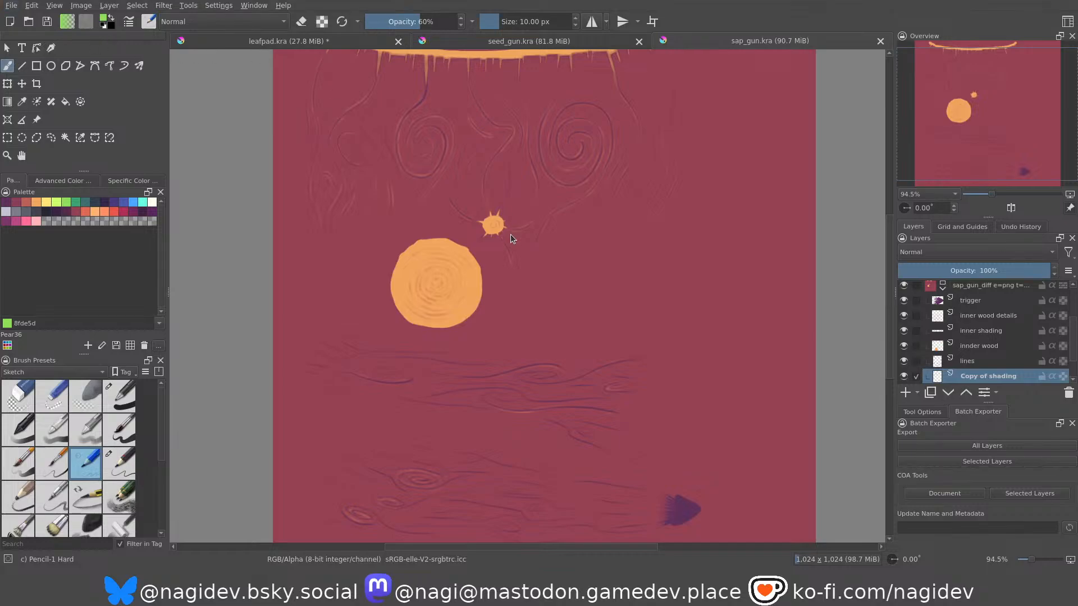
left_click(880, 41)
left_click(879, 41)
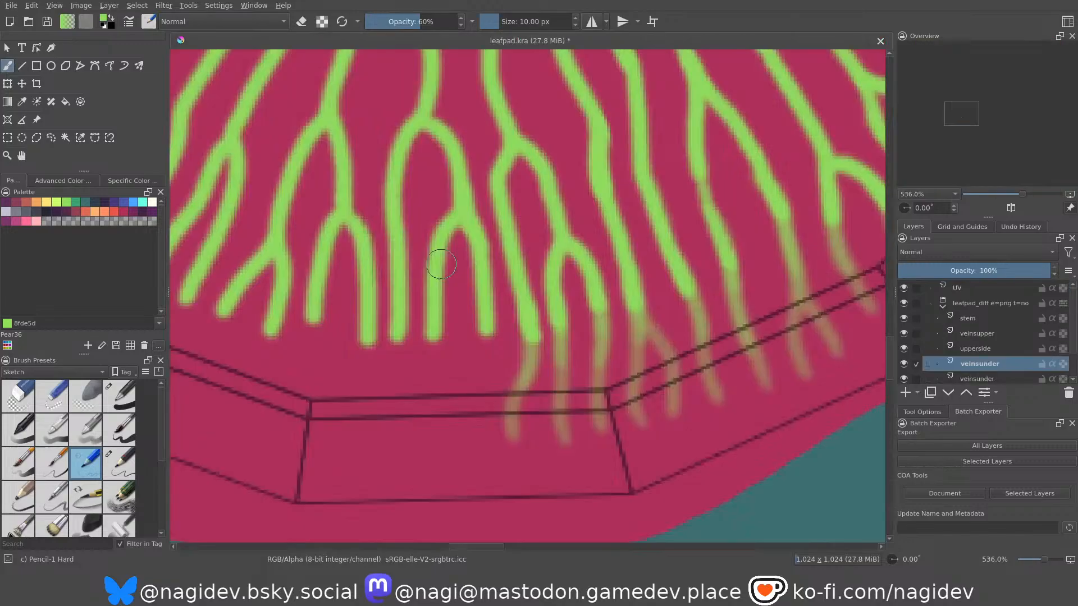
Strengthen the bases of the last extensions and extend both branches of the next fork with fading strokes onto the bottom rim segment.
left_click_drag(524, 369, 525, 350)
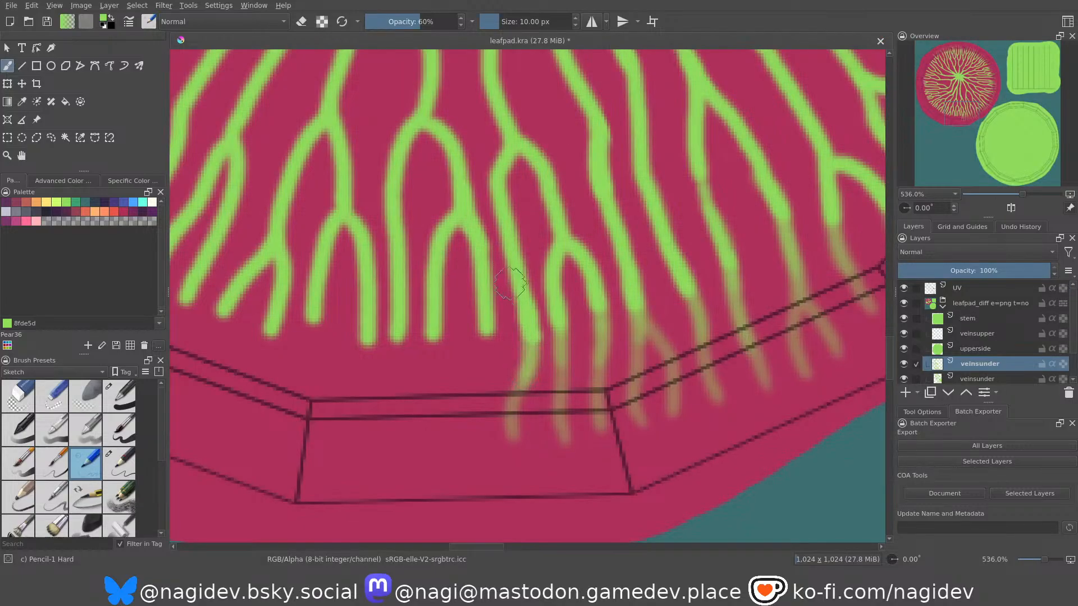
left_click_drag(594, 345, 596, 311)
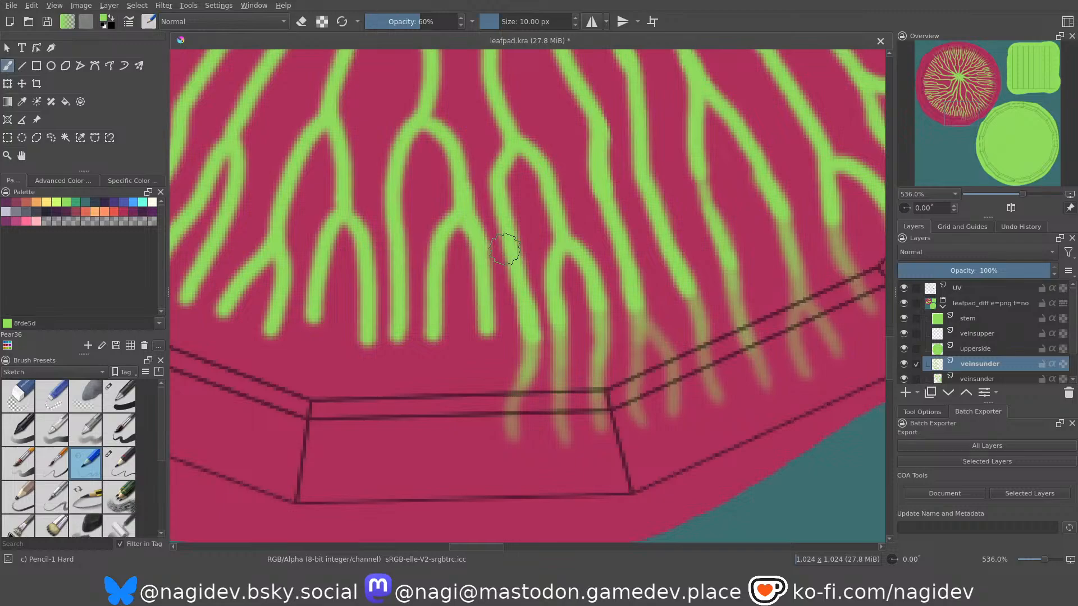
scroll(505, 355, "up", 2)
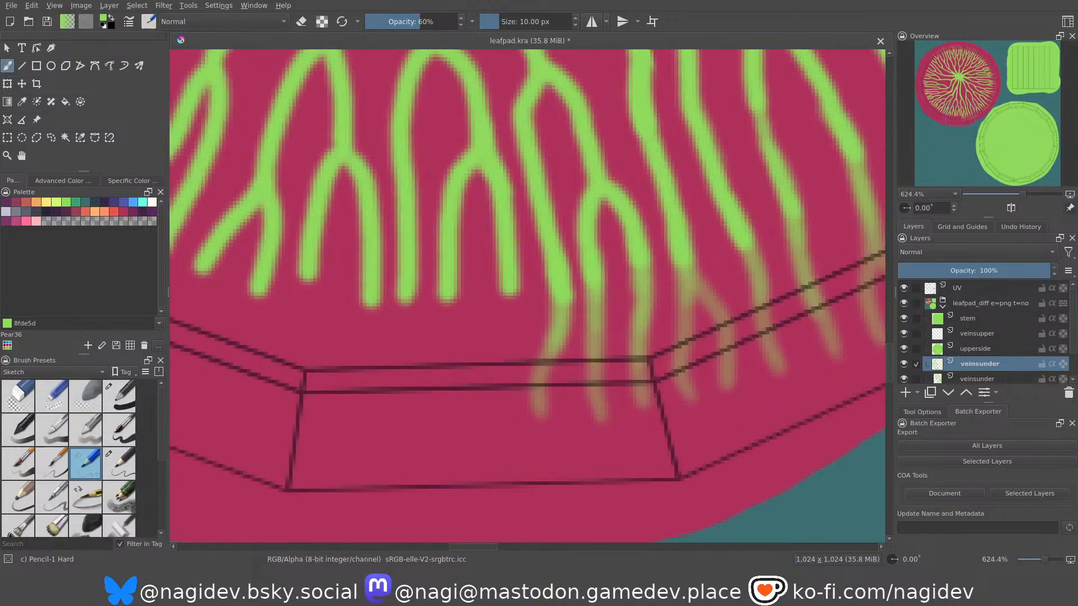
left_click_drag(493, 419, 508, 294)
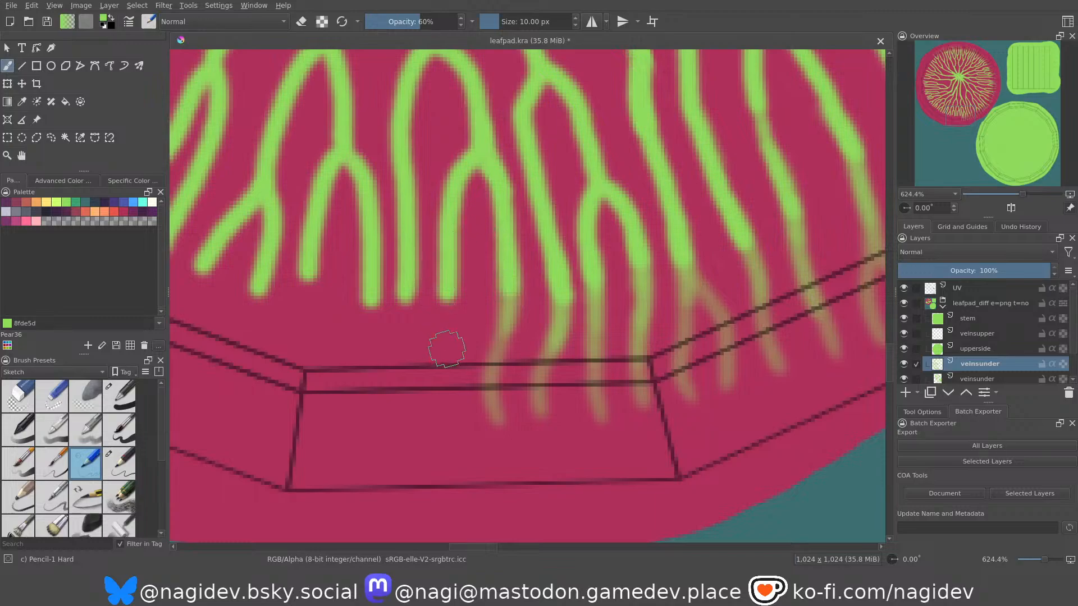
left_click_drag(440, 414, 442, 306)
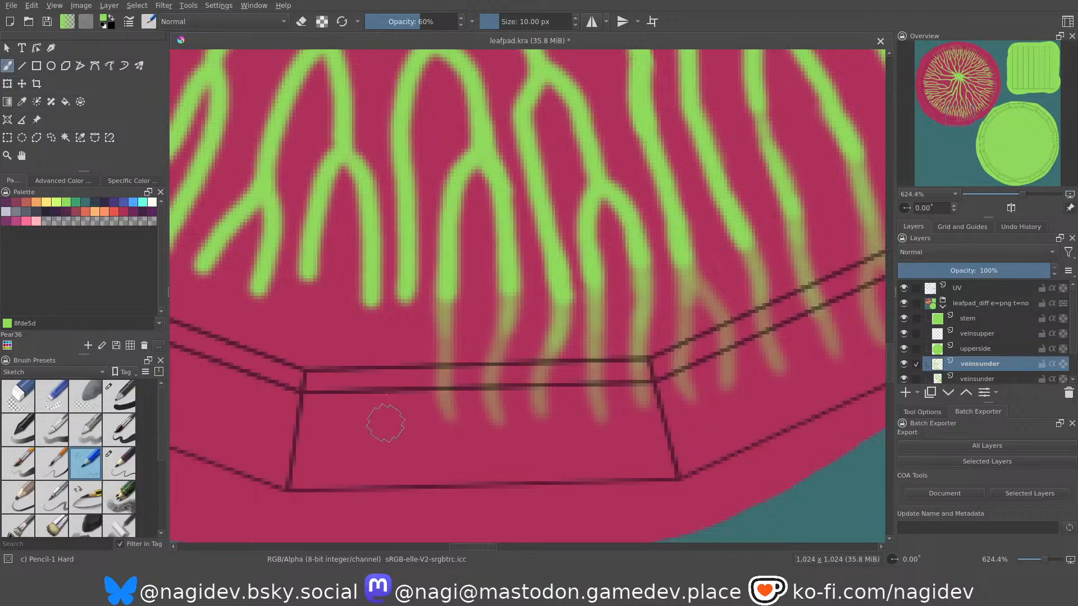
Extend the long vein left of that fork onto the bottom rim segment with a fading stroke split into two tips.
left_click_drag(382, 425, 391, 374)
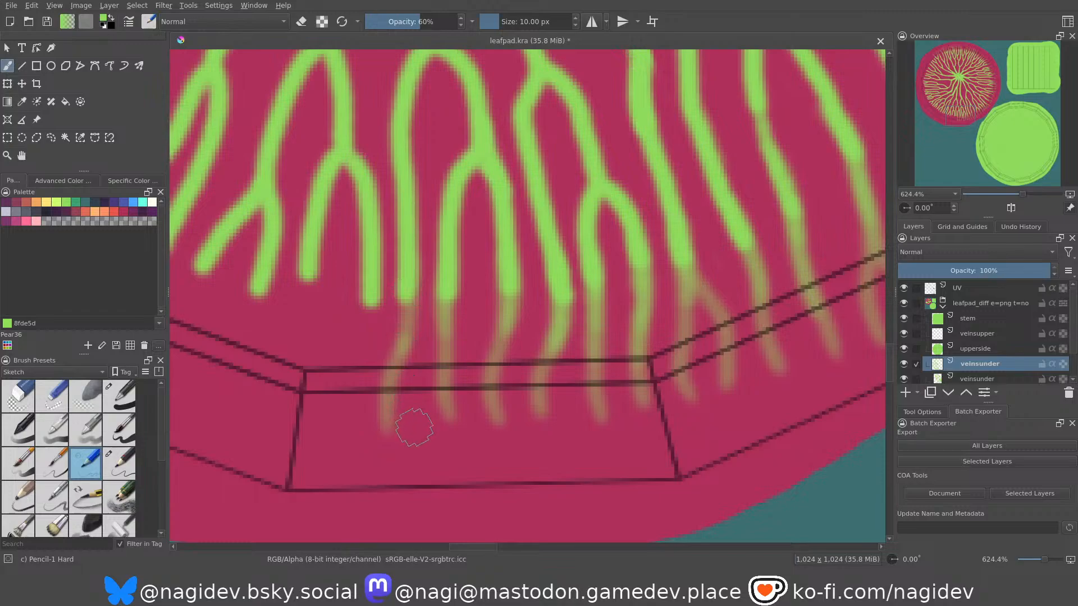
left_click_drag(409, 424, 404, 279)
left_click_drag(405, 335, 404, 298)
Extend both branches of the fork at the bottom rim segment's left corner with fading strokes, splitting the left branch's extension into two tips.
middle_click_drag(395, 307, 470, 324)
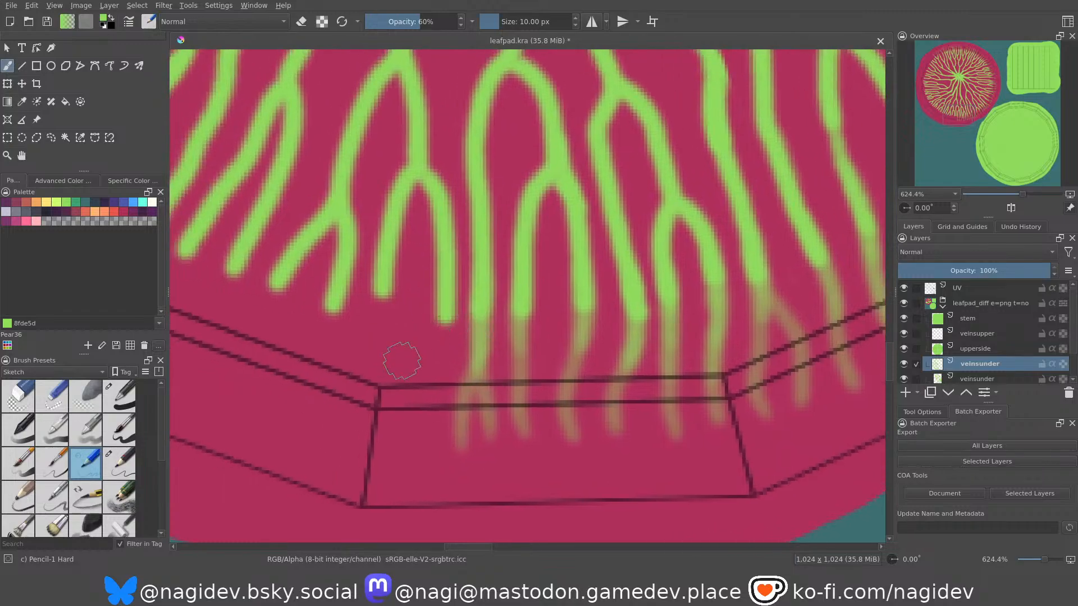
left_click_drag(427, 441, 447, 264)
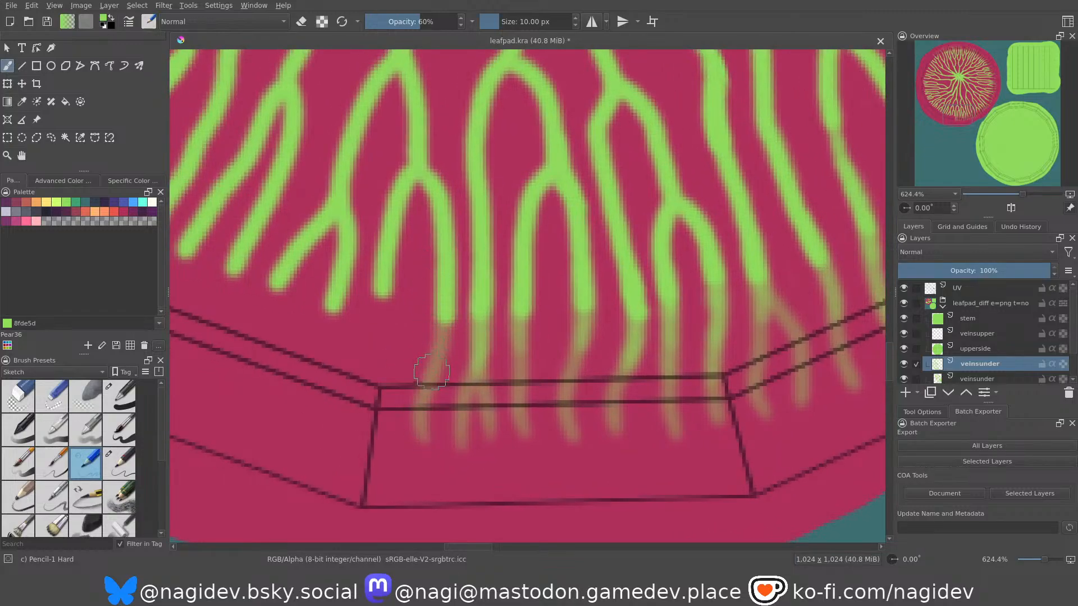
left_click_drag(431, 370, 450, 287)
middle_click_drag(384, 331, 428, 339)
left_click_drag(369, 428, 428, 241)
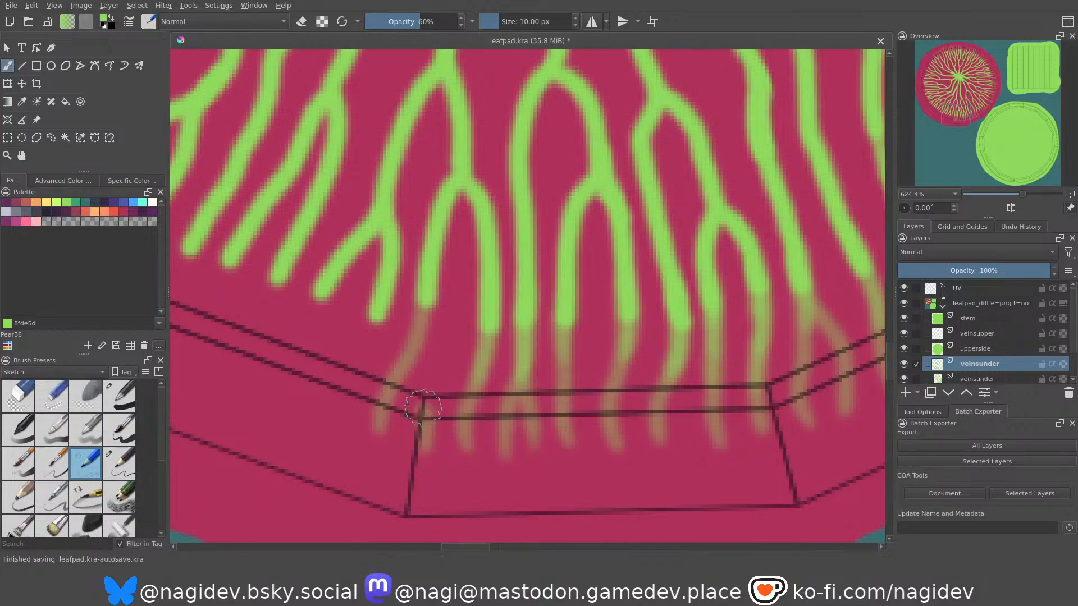
left_click_drag(424, 413, 429, 272)
left_click_drag(414, 341, 437, 246)
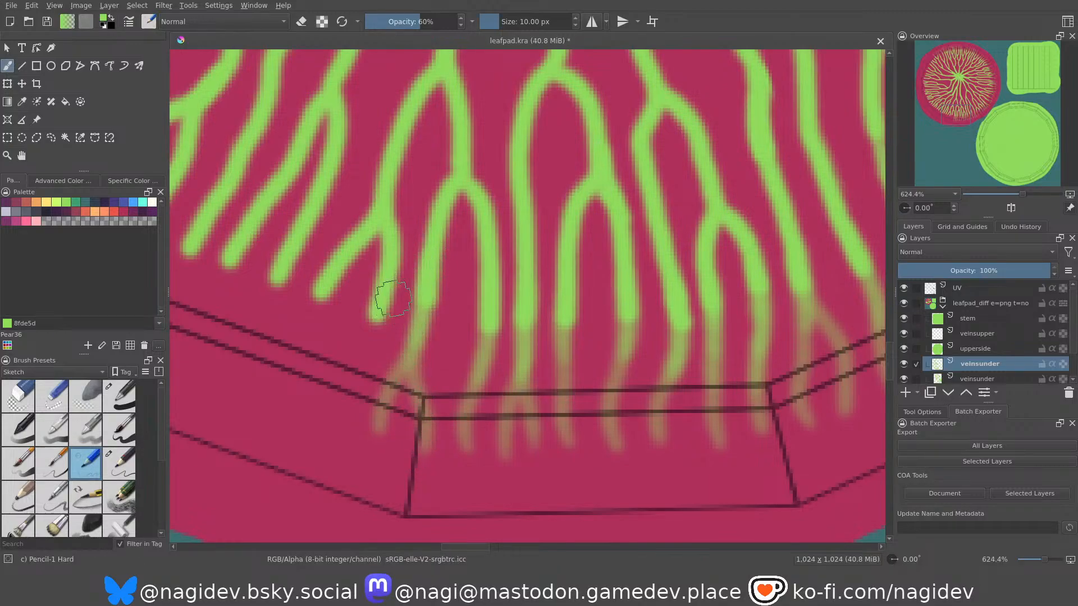
Extend both branches of the next small fork onto the shallow-sloped lower-left rim segment, giving the left branch two fading tips.
middle_click_drag(398, 345, 542, 362)
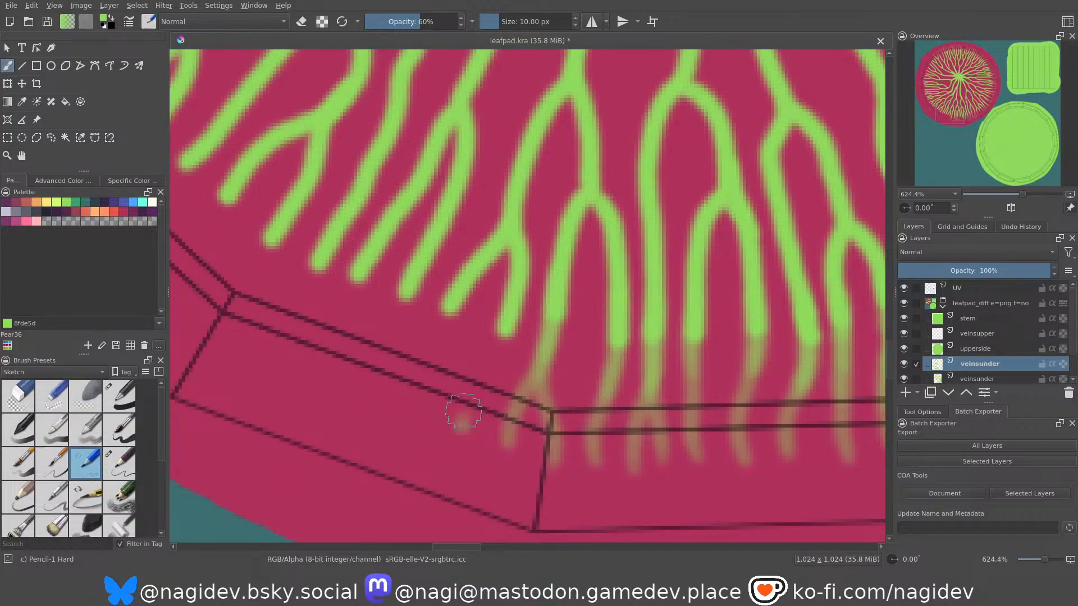
left_click_drag(462, 418, 500, 310)
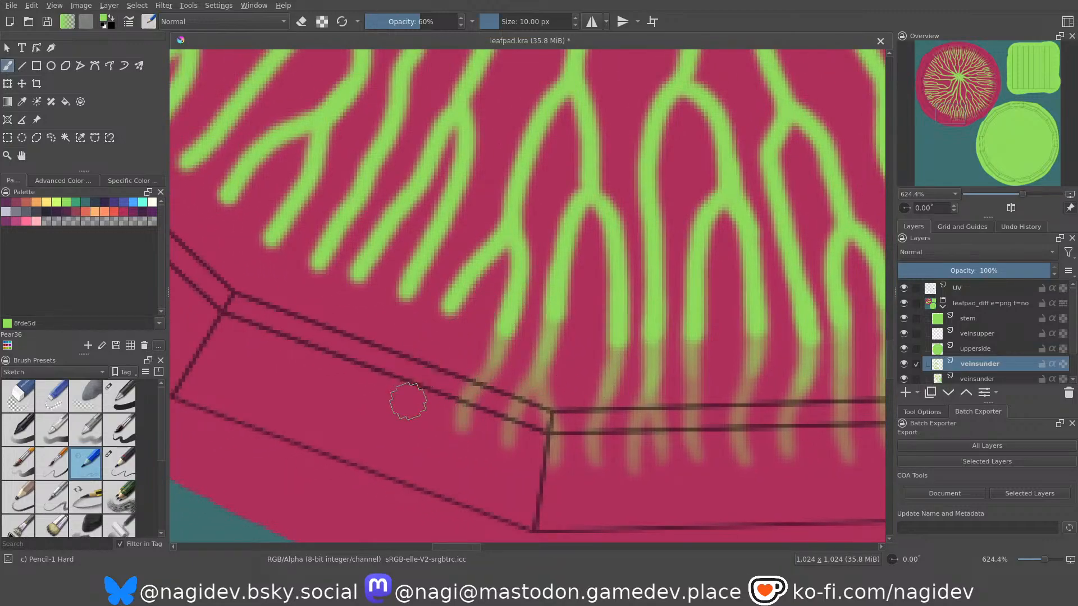
left_click_drag(397, 410, 449, 310)
left_click_drag(413, 421, 447, 292)
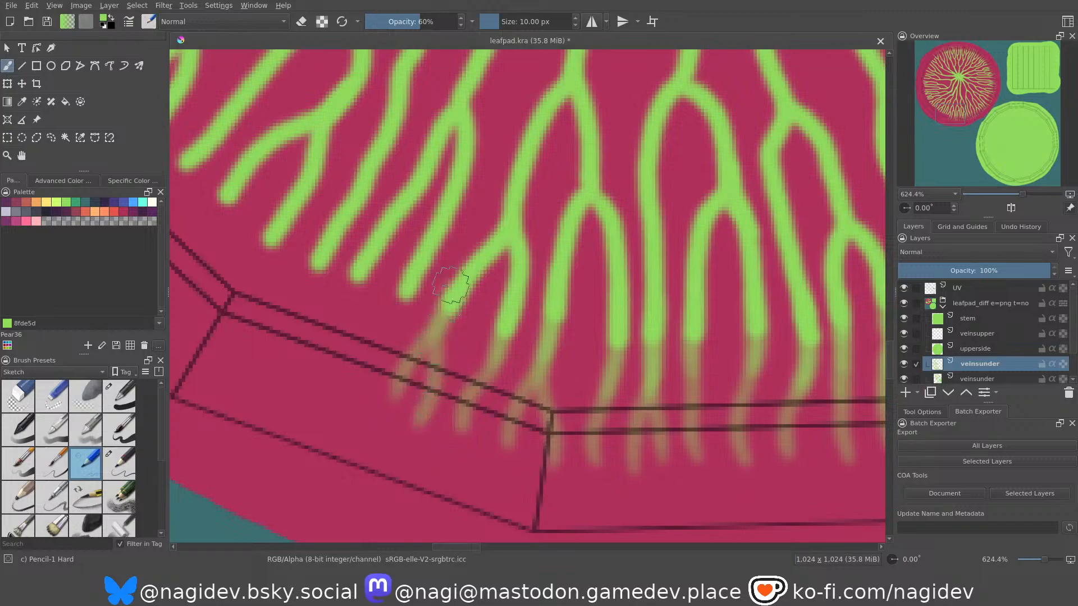
Extend both branches of the following narrow fork across the lower-left rim segment, splitting the left branch's fading extension into two tips.
middle_click_drag(373, 294, 440, 325)
left_click_drag(420, 416, 481, 316)
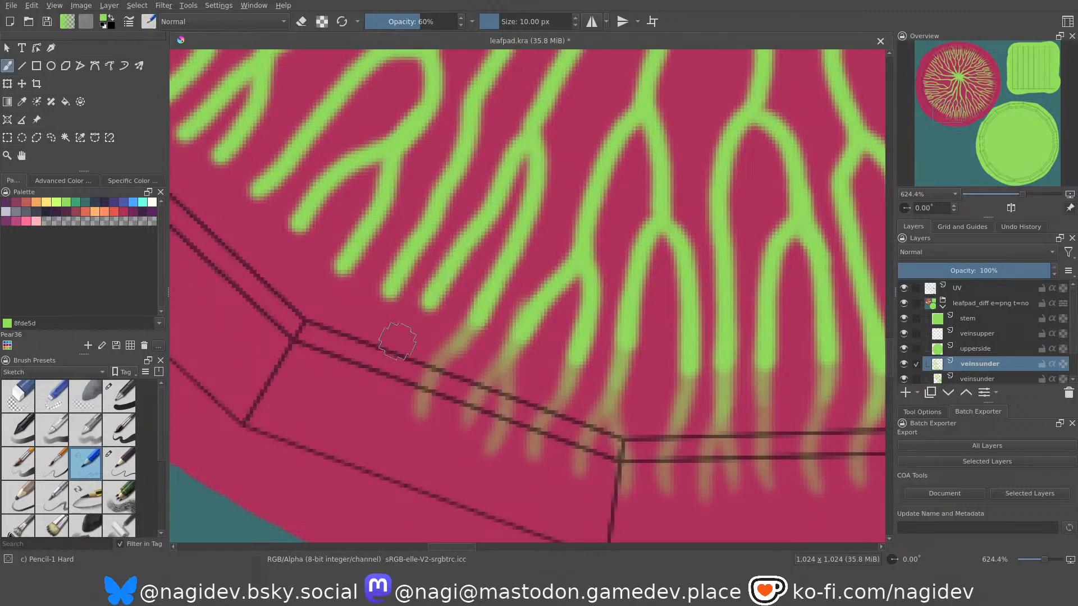
left_click_drag(352, 400, 413, 306)
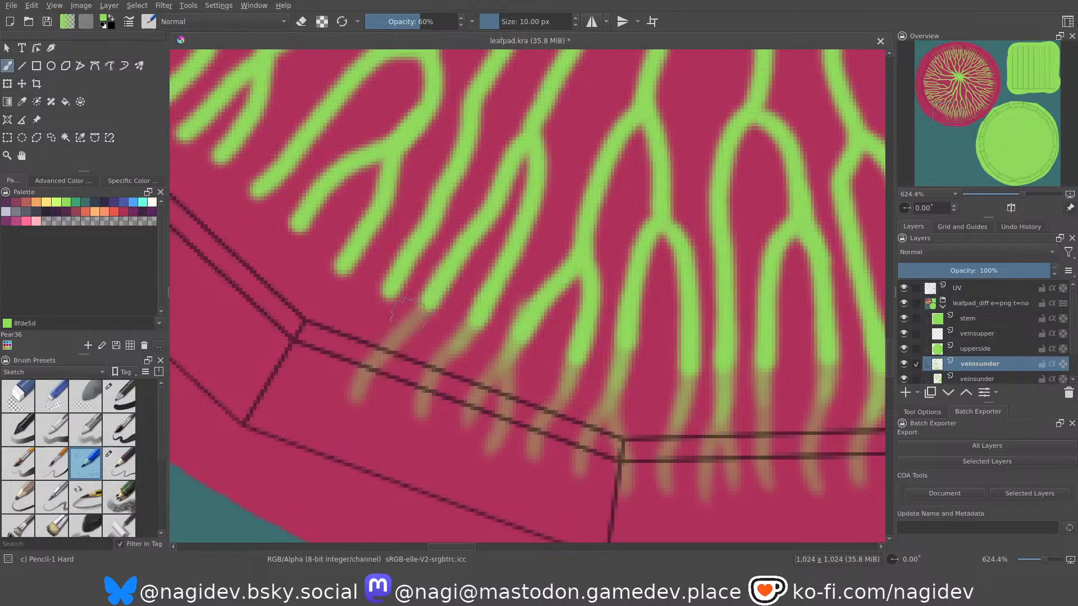
left_click_drag(382, 401, 429, 252)
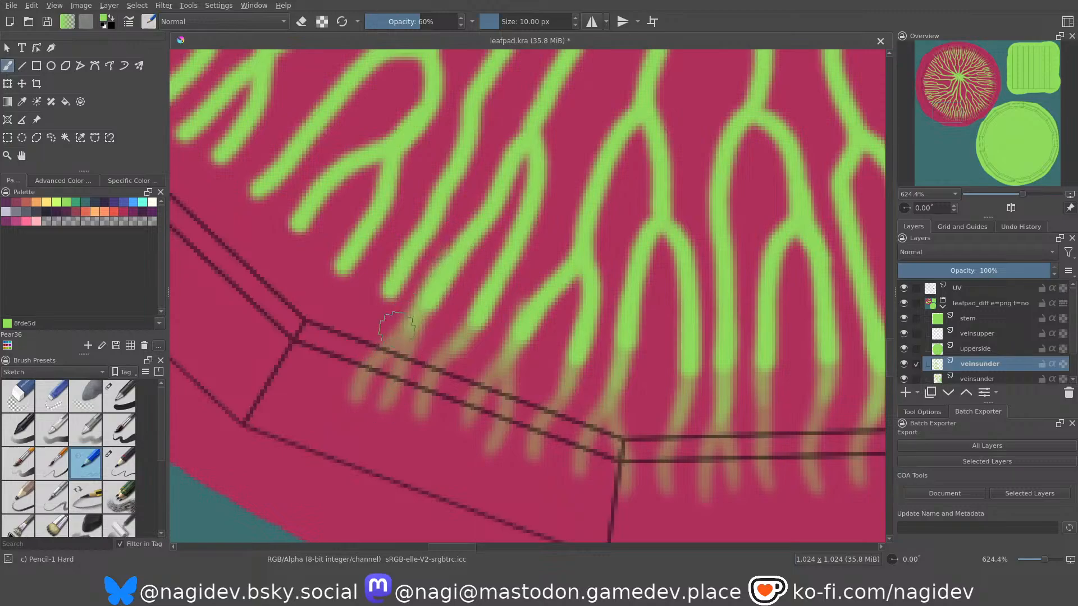
left_click_drag(384, 356, 428, 272)
Extend the single vein left of the narrow fork with a curved fading stroke to the lower-left rim segment's upper corner.
middle_click_drag(327, 316, 414, 344)
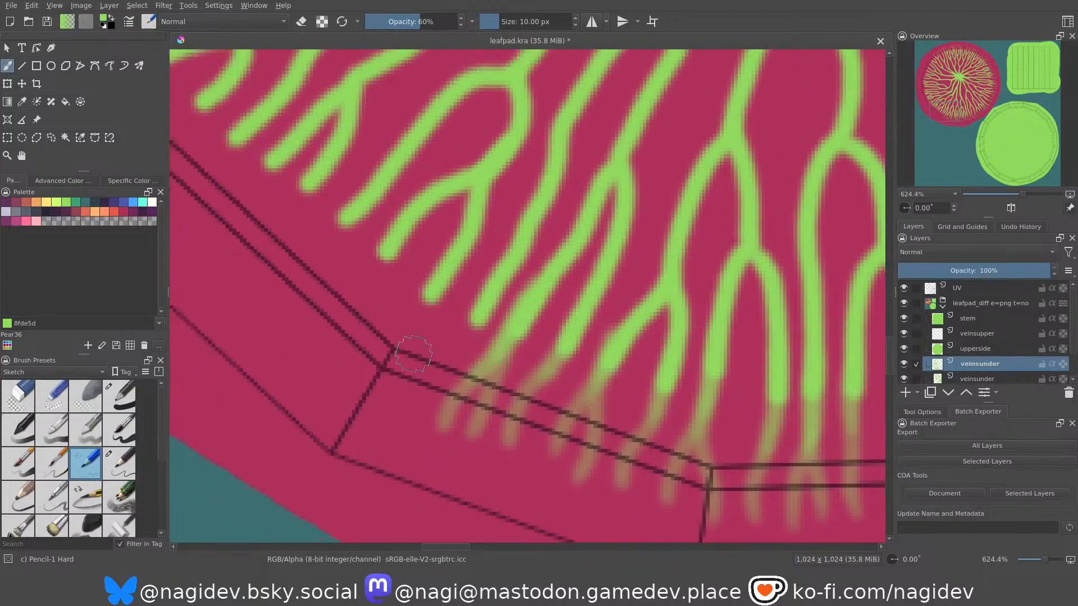
left_click_drag(389, 394, 480, 283)
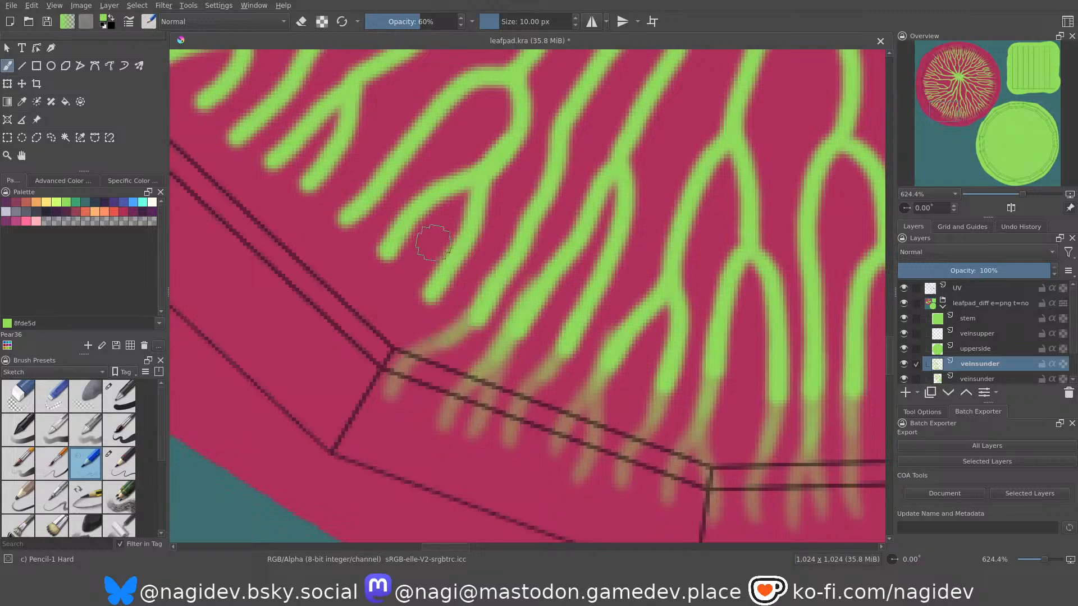
middle_click_drag(469, 324, 470, 309)
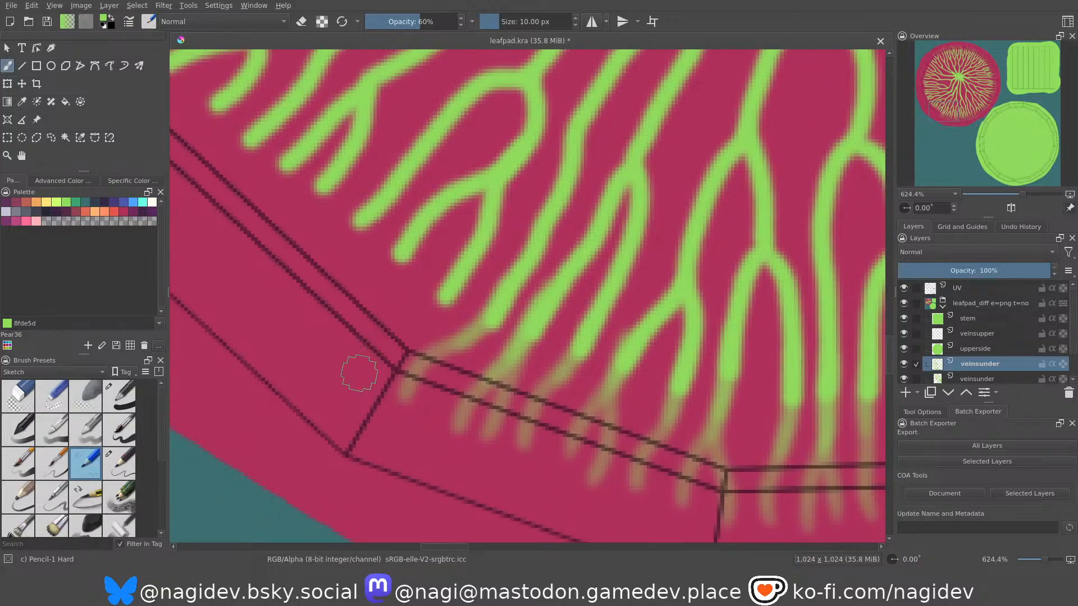
Paint fading extensions for both branches of the next fork onto the start of the steeper left rim segment, strengthening their bases.
mouse_move(366, 381)
left_mouse_down()
mouse_move(427, 315)
mouse_move(451, 264)
left_mouse_up()
left_click_drag(397, 325, 456, 258)
middle_click_drag(409, 286, 460, 322)
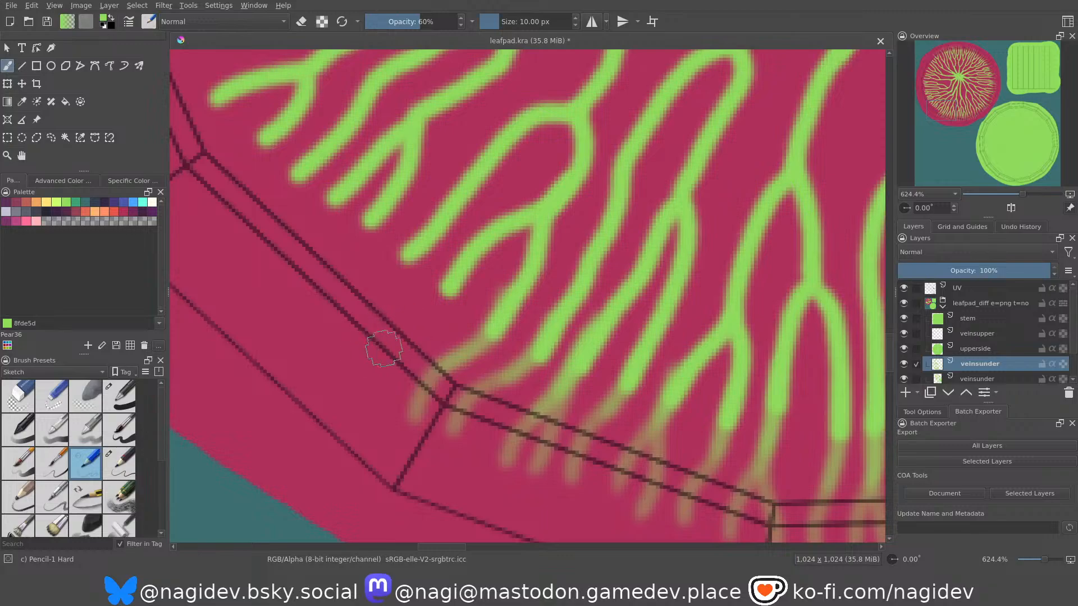
left_click_drag(365, 372, 454, 276)
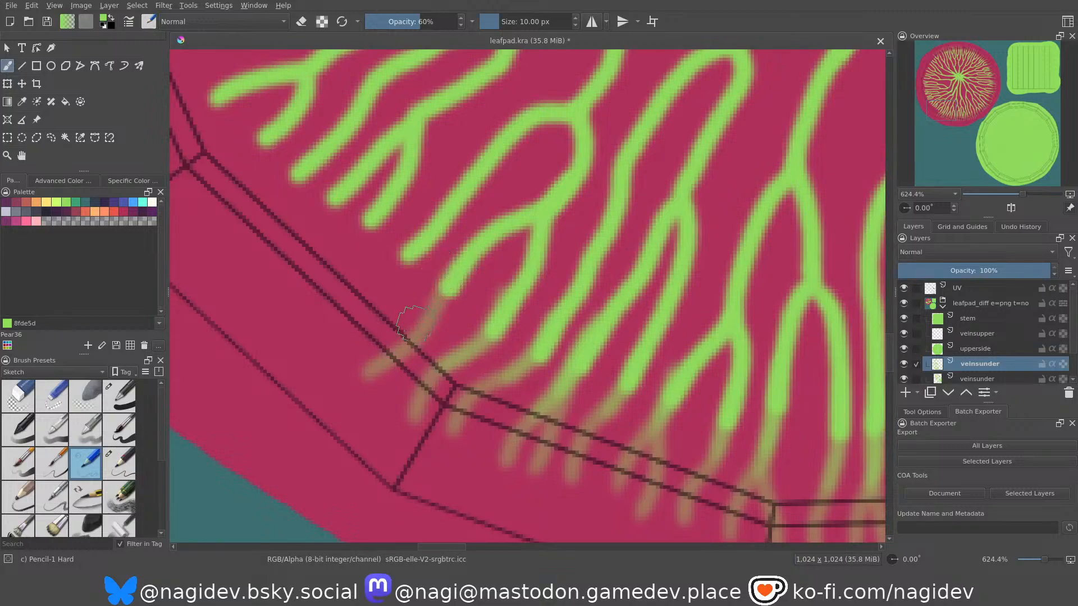
left_click_drag(407, 351, 458, 252)
left_click_drag(431, 324, 471, 239)
Extend the next long vein over the steeper left rim segment with a fading stroke split into two tips and strengthened at the base.
middle_click_drag(406, 296, 453, 322)
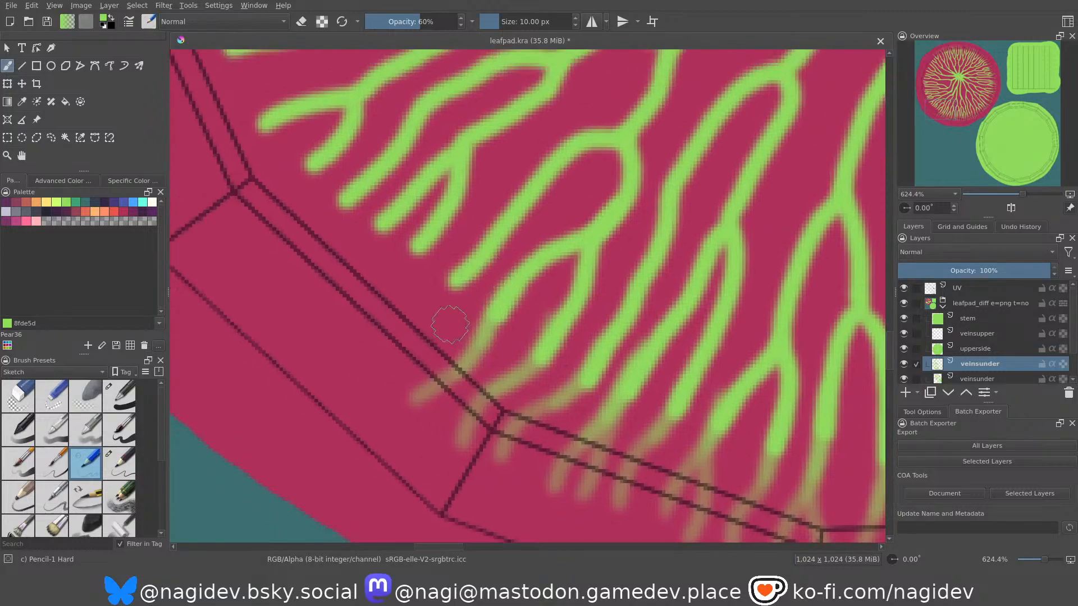
middle_click_drag(429, 278, 441, 287)
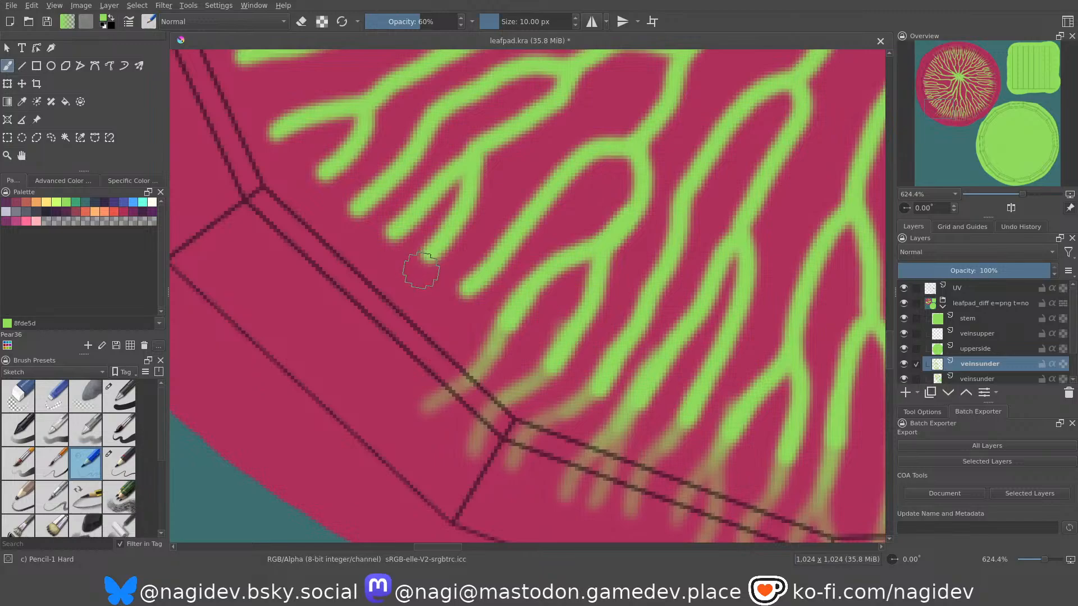
middle_click_drag(414, 307, 439, 312)
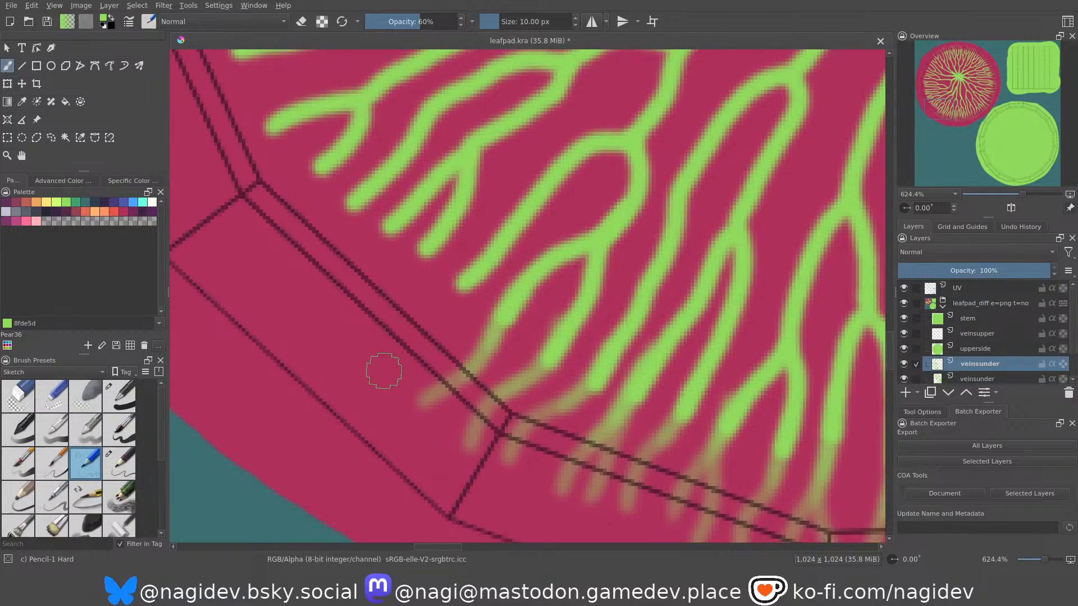
left_click_drag(388, 380, 447, 287)
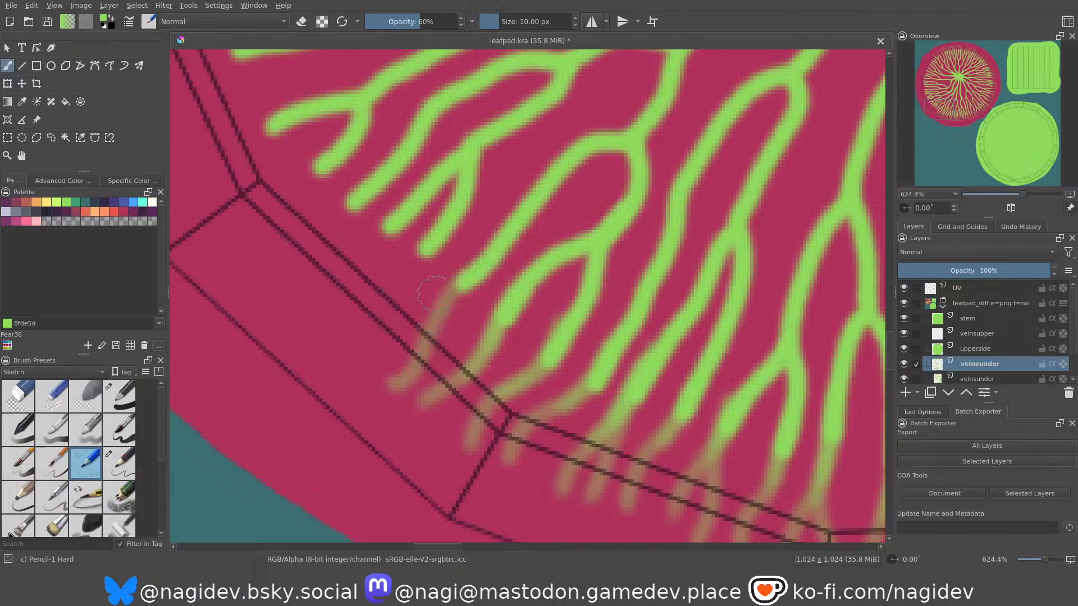
left_click_drag(396, 384, 458, 278)
left_click_drag(440, 318, 470, 274)
mouse_move(361, 354)
left_mouse_down()
mouse_move(371, 335)
mouse_move(482, 261)
left_mouse_up()
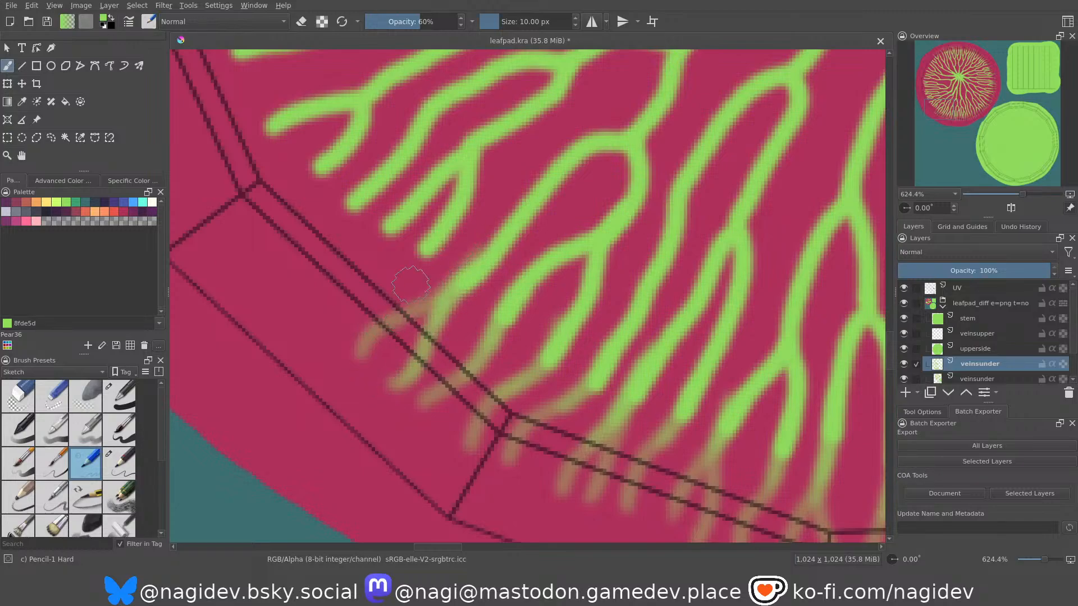
left_click_drag(393, 327, 471, 273)
Extend both branches of the next narrow fork and the vein above it with fading strokes across the steeper left rim segment.
middle_click_drag(372, 244, 422, 289)
left_click_drag(382, 367, 471, 292)
left_click_drag(425, 329, 470, 284)
left_click_drag(362, 334, 440, 266)
left_click_drag(402, 297, 440, 267)
mouse_move(323, 308)
left_mouse_down()
mouse_move(329, 289)
mouse_move(407, 239)
left_mouse_up()
left_click_drag(363, 272, 404, 239)
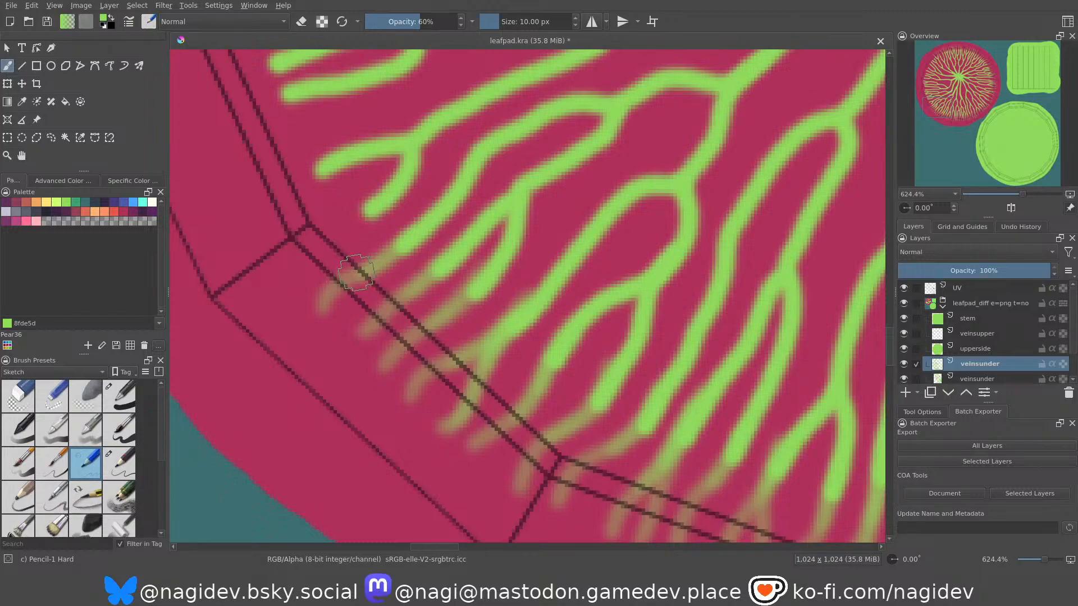
Strengthen the bases of these three extensions so the green blends gradually from the veins into the faded tips.
middle_click_drag(383, 274, 402, 290)
left_click_drag(353, 304, 385, 248)
left_click_drag(429, 322, 480, 266)
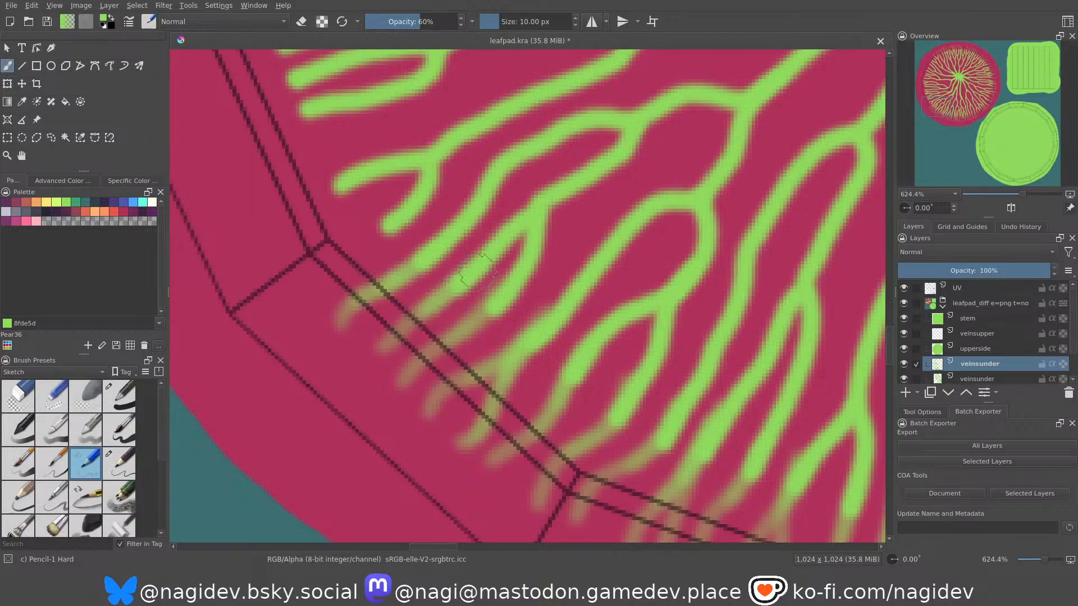
left_click_drag(464, 330, 497, 304)
Extend the lower branch of the next small fork with a layered fading stroke across the steeper left rim segment's upper corner.
middle_click_drag(396, 253, 491, 330)
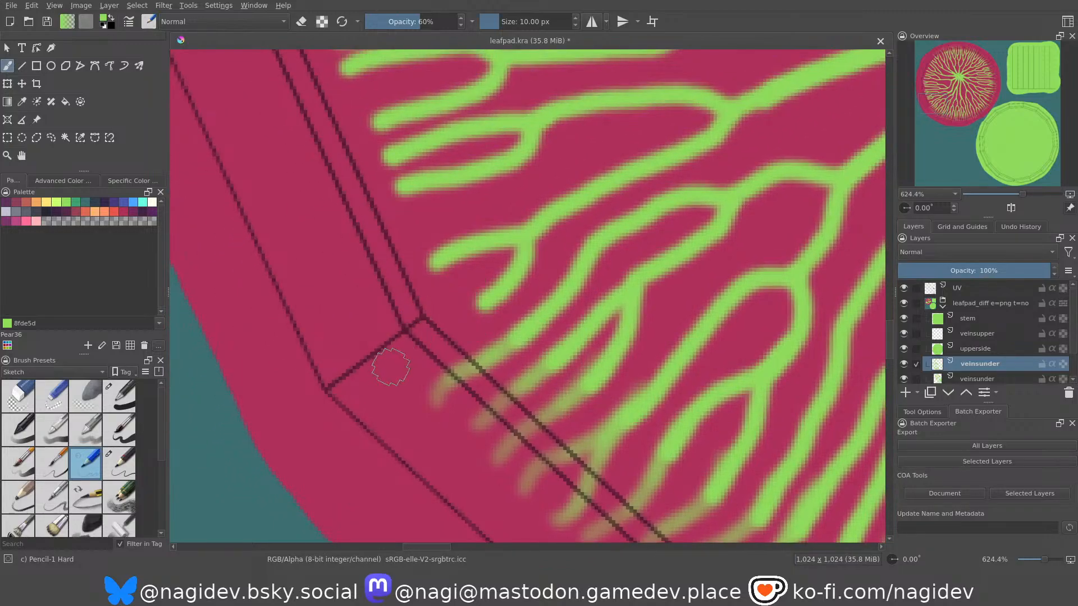
left_click_drag(398, 365, 504, 281)
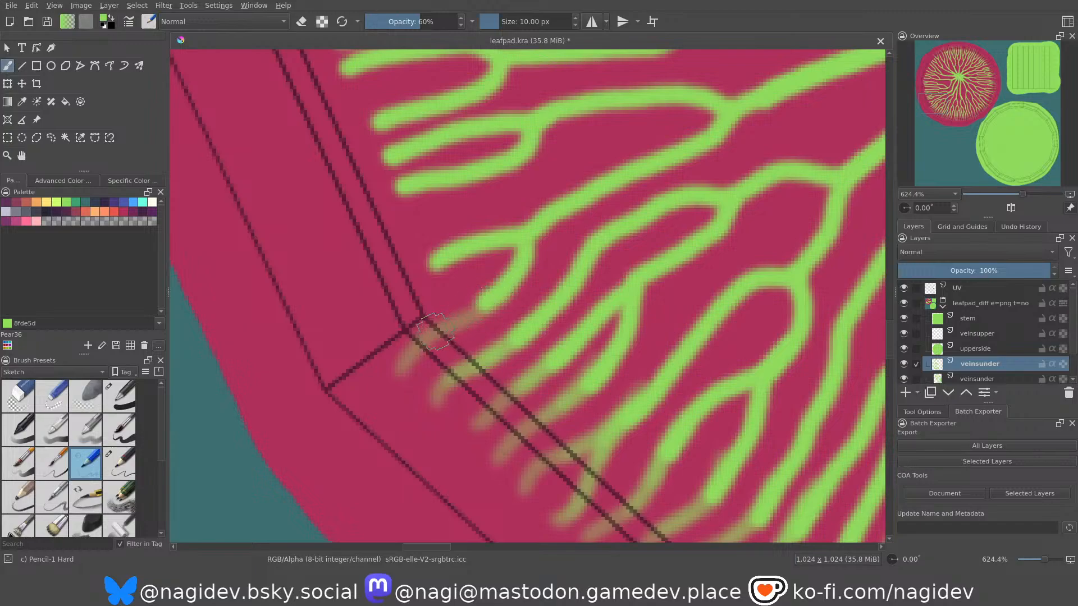
left_click_drag(436, 331, 461, 277)
left_click_drag(434, 327, 487, 274)
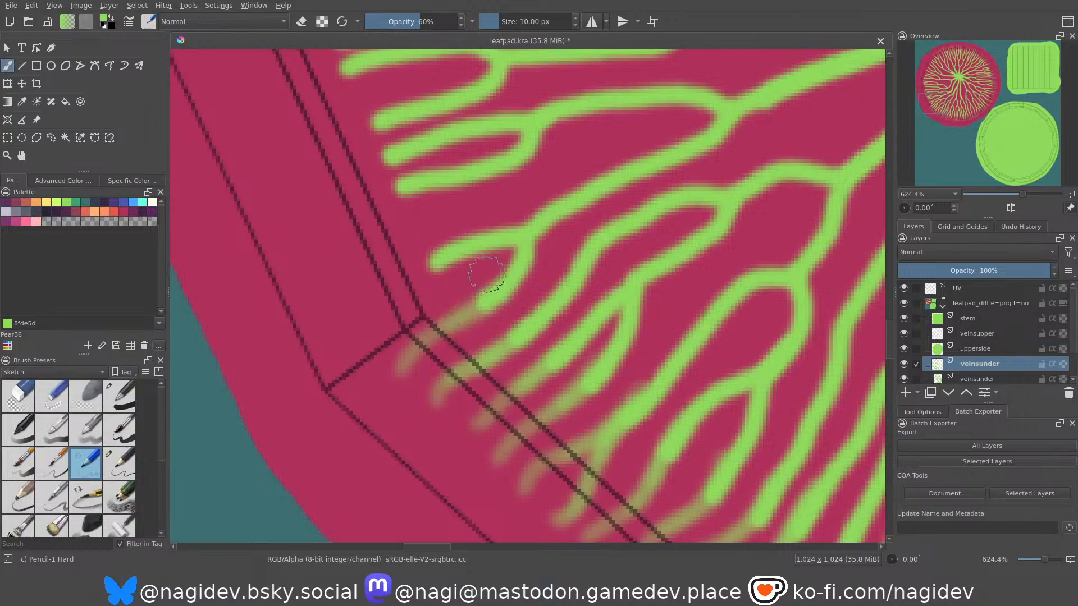
Extend the upper branch of the small fork over the steeper left rim segment's corner with a fading stroke strengthened at its base.
middle_click_drag(413, 272, 466, 307)
left_click_drag(408, 339, 504, 281)
left_click_drag(449, 308, 517, 278)
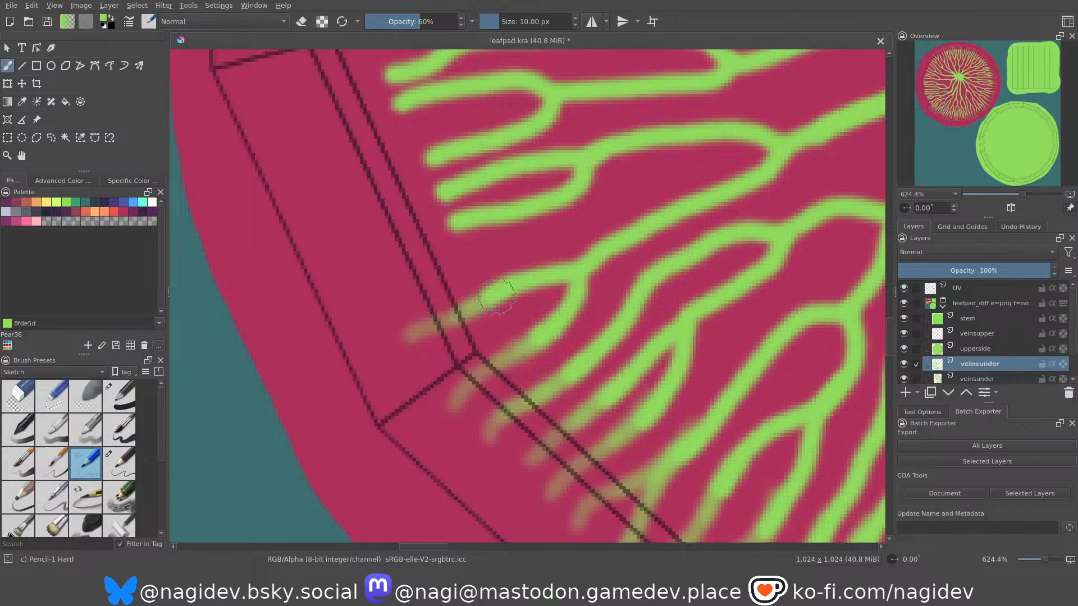
Extend the lower branch of the next fork across the lower left rim segment with a fading stroke split into two tips.
middle_click_drag(426, 279, 479, 317)
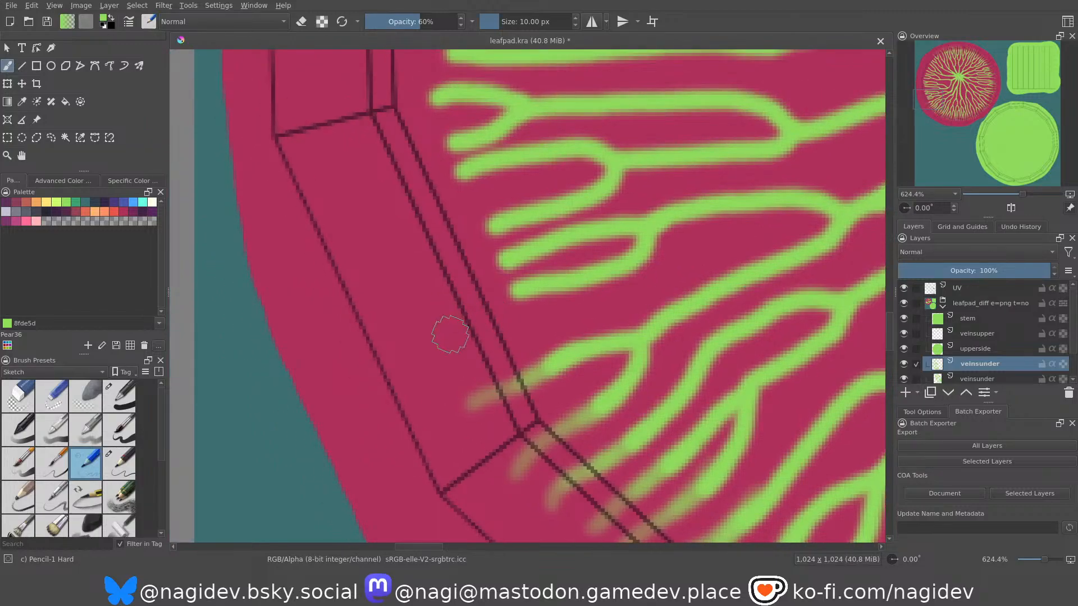
left_click_drag(440, 355, 533, 275)
key("ctrl+z")
left_click_drag(432, 357, 507, 287)
left_click_drag(467, 343, 521, 287)
left_click_drag(431, 313, 514, 292)
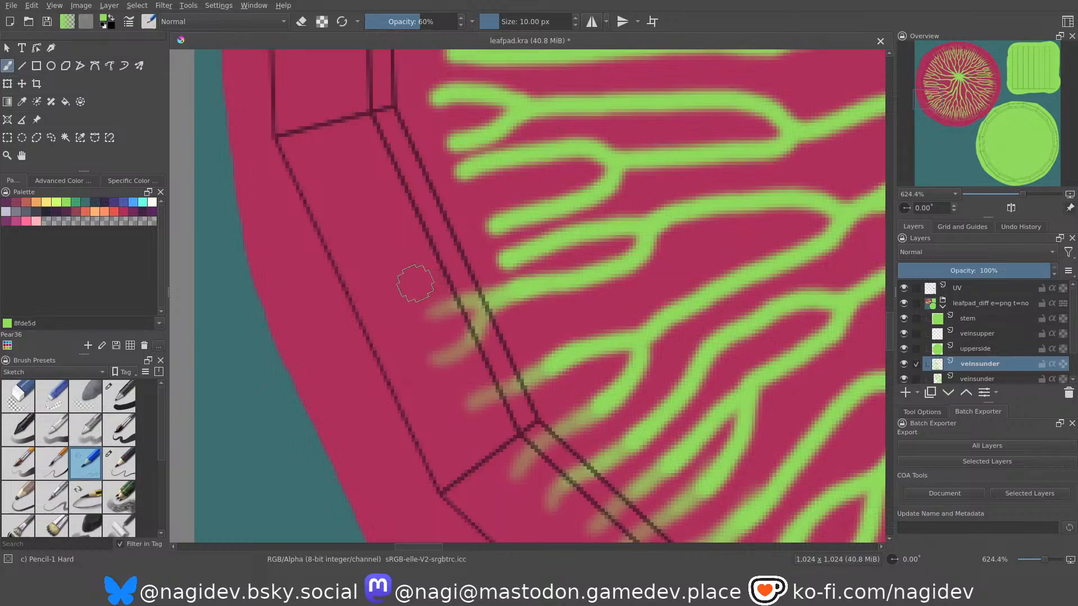
Extend that fork's upper branch with one fading stroke and the vein above it with two fading tips across the rim edge.
left_click_drag(412, 279, 496, 262)
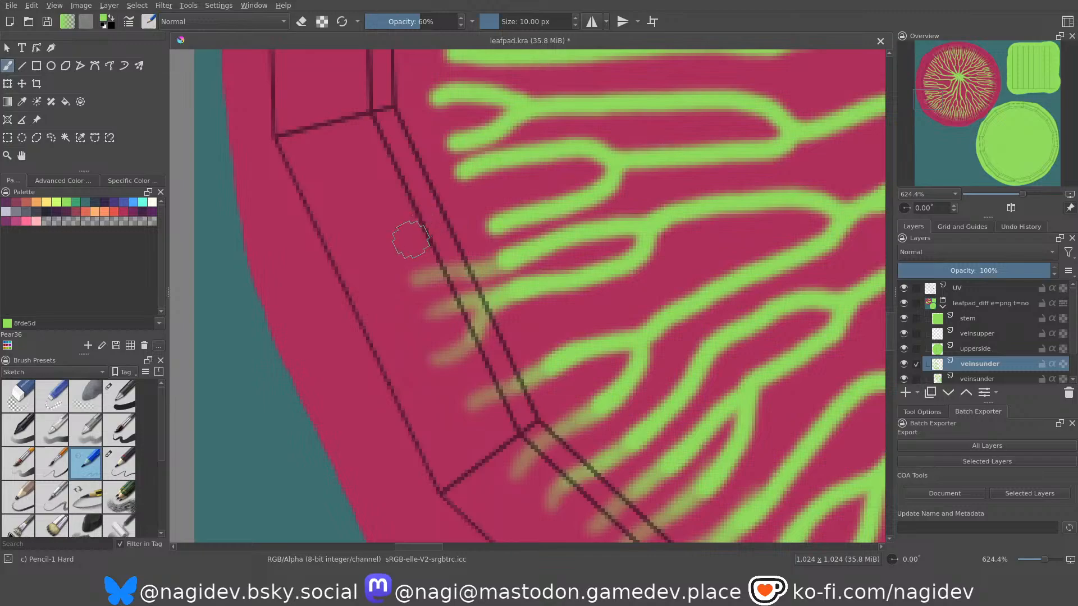
left_click_drag(385, 229, 496, 223)
mouse_move(396, 247)
left_mouse_down()
mouse_move(471, 239)
mouse_move(510, 212)
left_mouse_up()
Extend the next vein and both branches of the small fork above it with fading strokes up to the lower left rim corner.
mouse_move(457, 191)
middle_mouse_down()
mouse_move(490, 245)
mouse_move(491, 268)
middle_mouse_up()
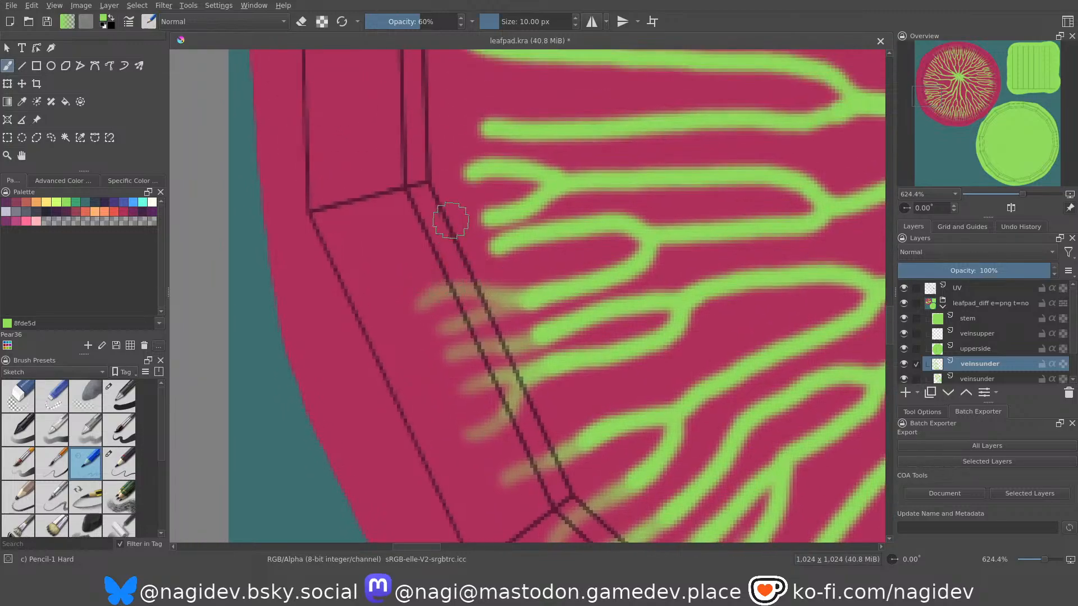
left_click_drag(407, 263, 502, 240)
key("ctrl+z")
left_click_drag(419, 255, 498, 247)
left_click_drag(402, 222, 488, 214)
middle_click_drag(452, 193, 522, 276)
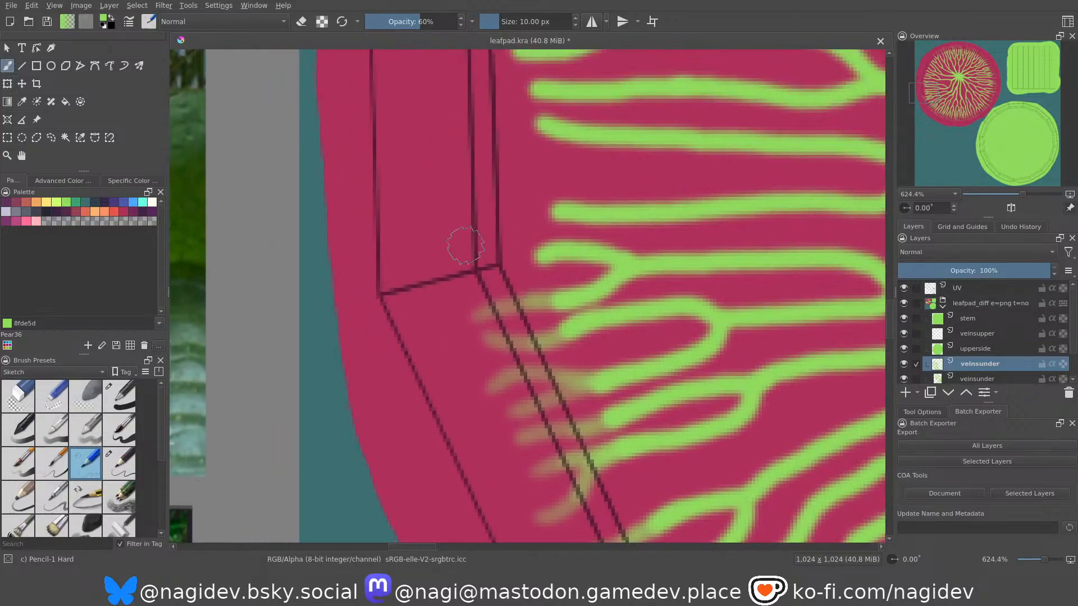
left_click_drag(465, 280, 541, 255)
Extend the next long vein over the vertical left rim segment with a fading stroke split into two widely spread tips.
middle_click_drag(473, 170, 478, 245)
mouse_move(441, 258)
left_mouse_down()
mouse_move(463, 248)
mouse_move(552, 269)
left_mouse_up()
key("ctrl+z")
mouse_move(441, 243)
left_mouse_down()
mouse_move(461, 241)
mouse_move(548, 281)
left_mouse_up()
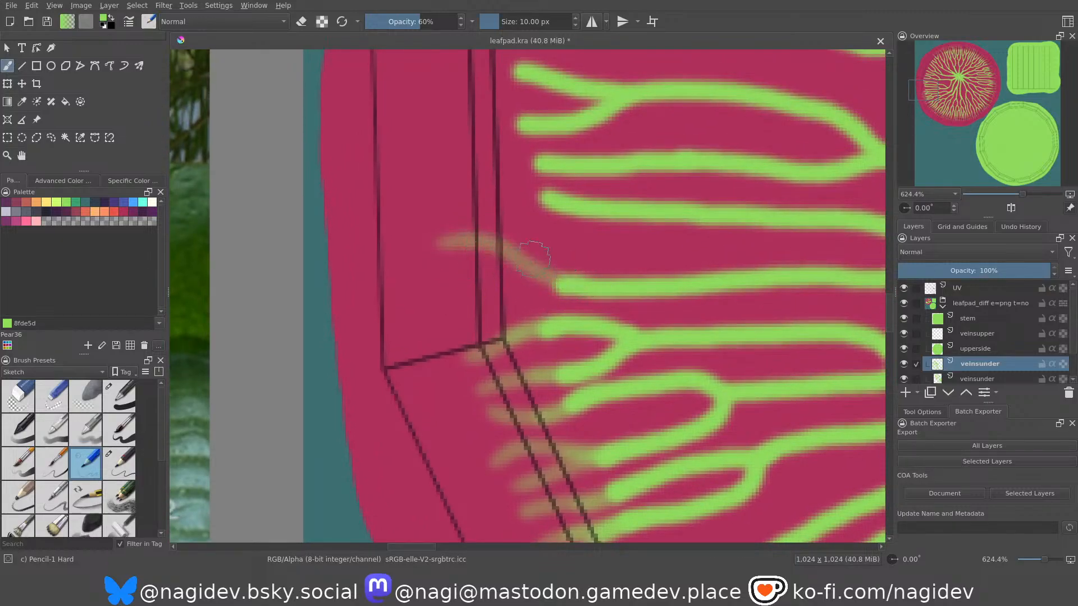
left_click_drag(443, 298, 613, 287)
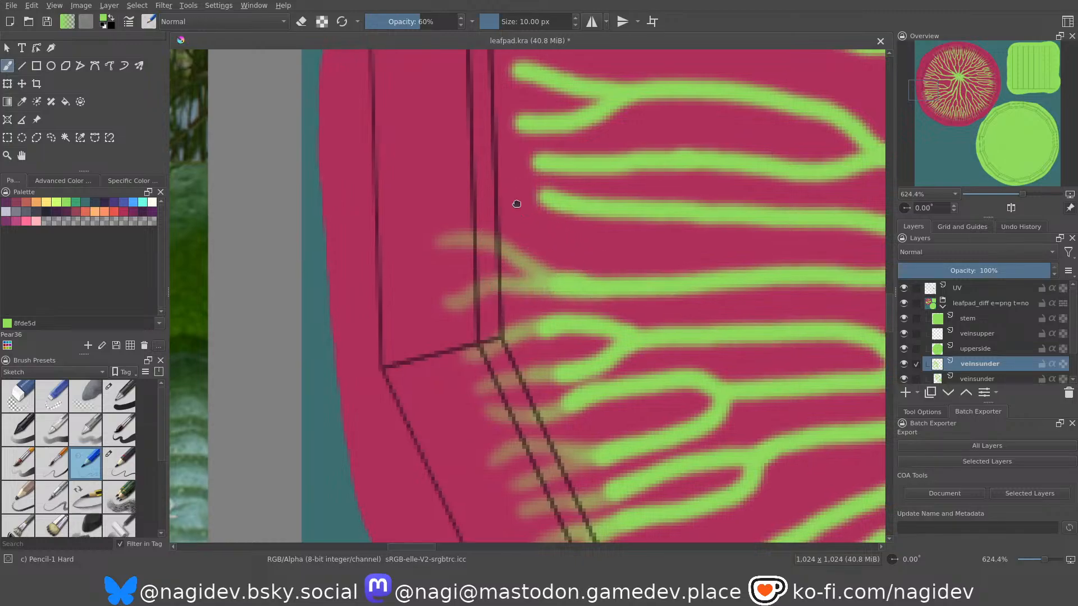
Extend the next two neighbouring long veins with single fading strokes across the vertical left rim segment.
middle_click_drag(462, 173, 499, 268)
left_click_drag(479, 282, 579, 287)
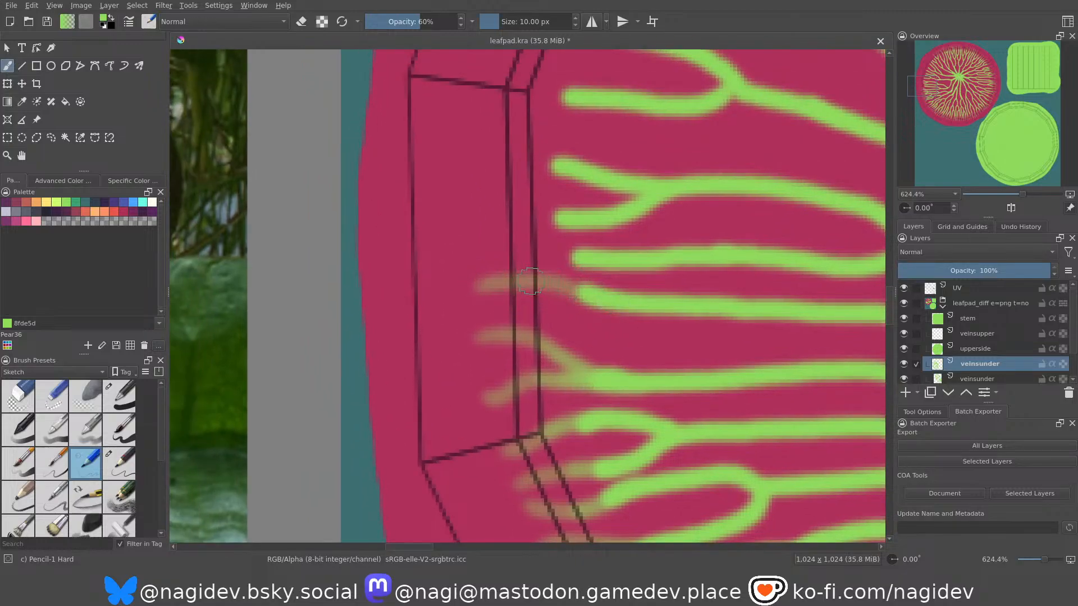
left_click_drag(477, 233, 576, 251)
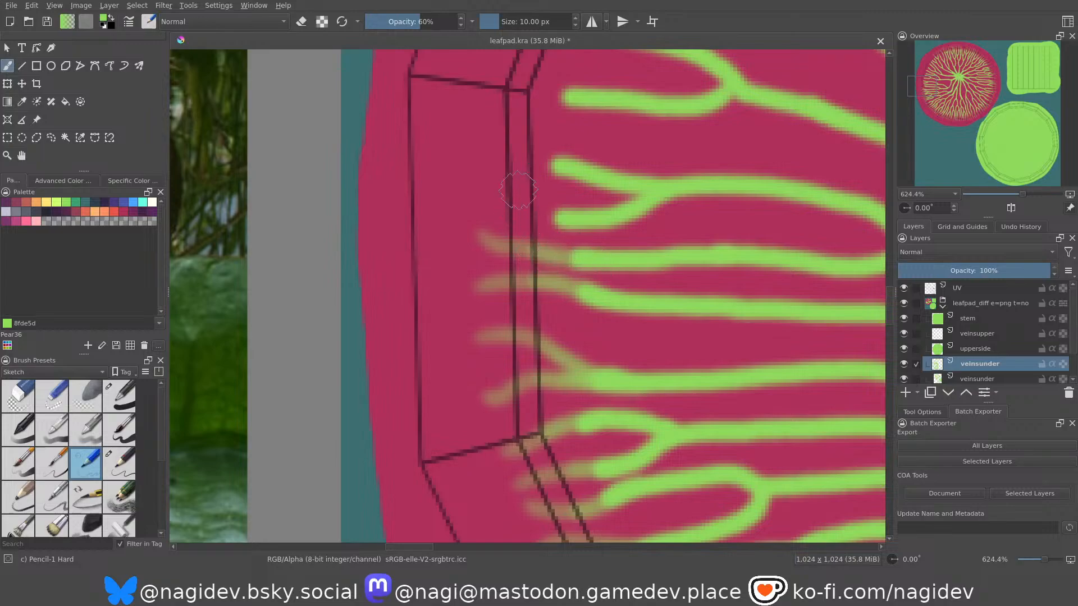
Extend the next fork over the vertical left rim segment, with one fading tip on the lower branch and two on the upper.
left_click_drag(482, 202, 554, 211)
middle_click_drag(513, 173, 530, 269)
left_click_drag(487, 225, 596, 271)
left_click_drag(495, 258, 561, 262)
left_click_drag(519, 224, 613, 262)
Extend both branches of the next fork with fading strokes around the upper corner of the vertical left rim segment.
middle_click_drag(544, 165, 527, 263)
left_click_drag(472, 247, 566, 284)
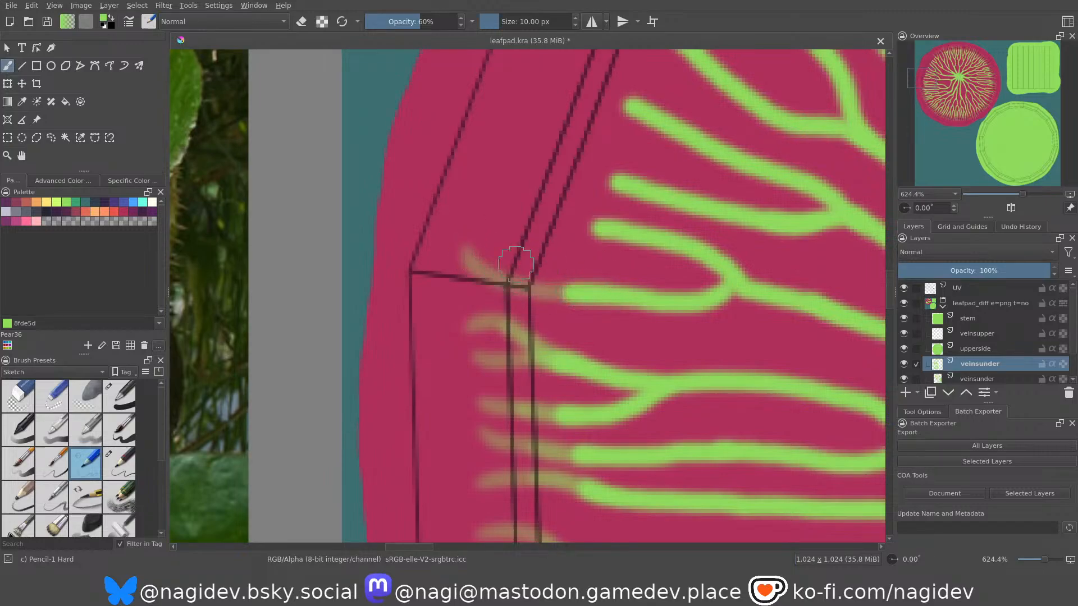
middle_click_drag(542, 237, 517, 306)
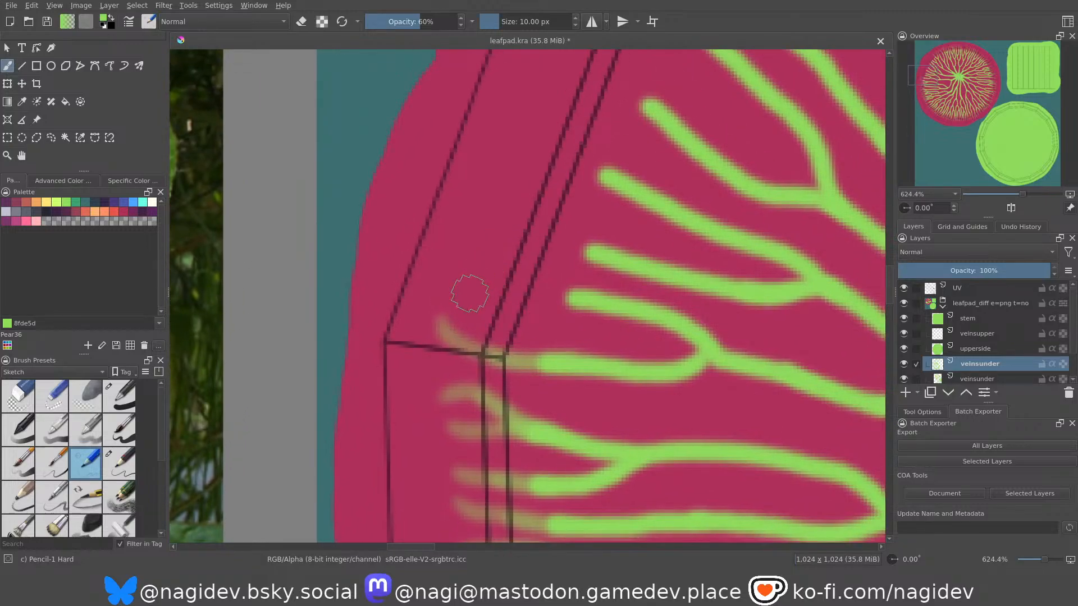
left_click_drag(583, 287, 469, 292)
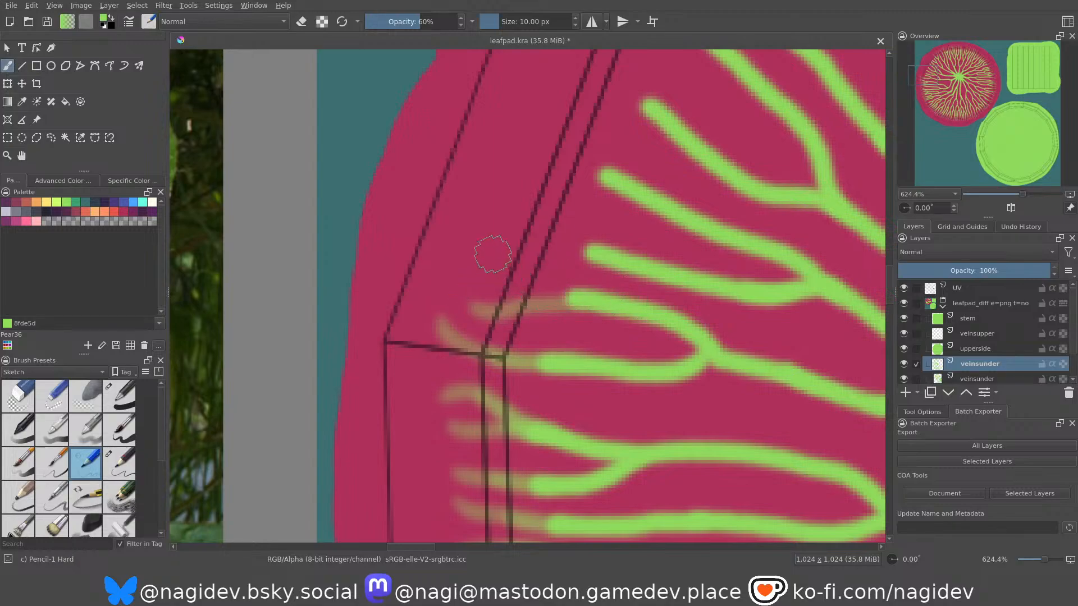
Extend the next fork over the slanted upper left rim segment, with two fading tips on the lower branch and one on the upper.
middle_click_drag(532, 216, 505, 291)
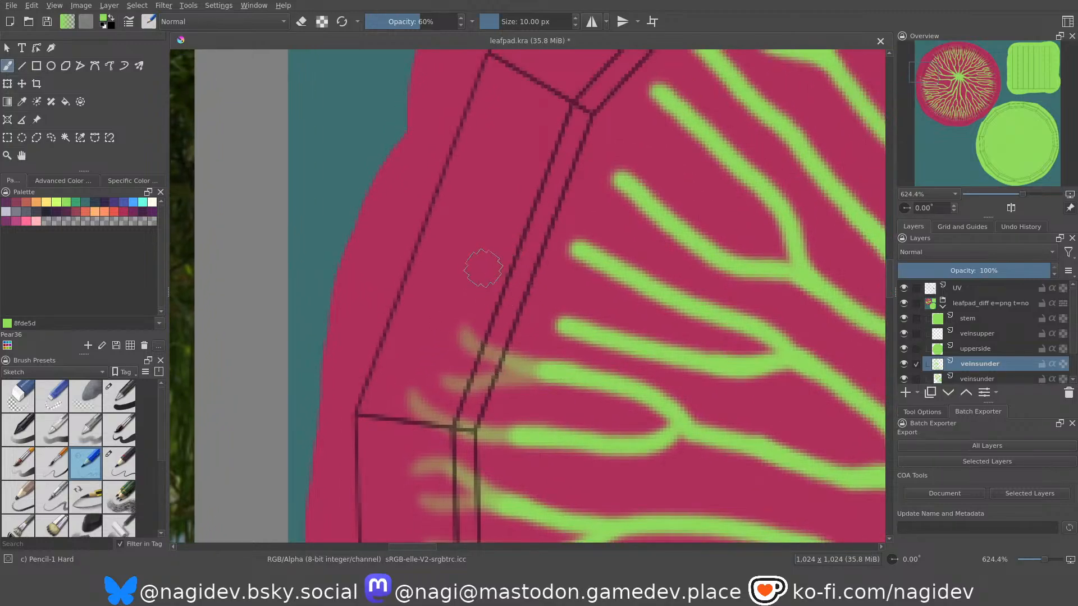
left_click_drag(479, 243, 577, 323)
left_click_drag(457, 296, 558, 325)
middle_click_drag(540, 280, 523, 348)
left_click_drag(482, 269, 564, 319)
left_click_drag(510, 287, 564, 321)
Extend the next vein with a layered fading stroke just below the slanted upper left rim segment's upper corner.
middle_click_drag(550, 267, 518, 349)
left_click_drag(464, 259, 564, 323)
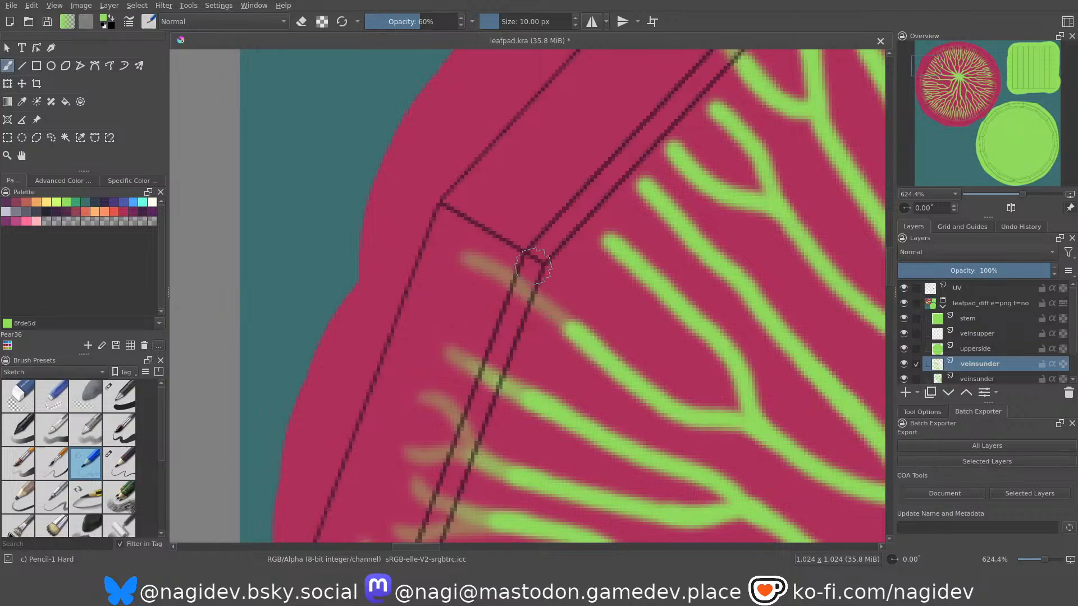
left_click_drag(500, 276, 571, 330)
left_click_drag(525, 305, 561, 327)
Extend the first vein past the upper left rim corner with a fading stroke split into two tips and strengthened at the base.
middle_click_drag(564, 281, 512, 357)
left_click_drag(463, 264, 564, 320)
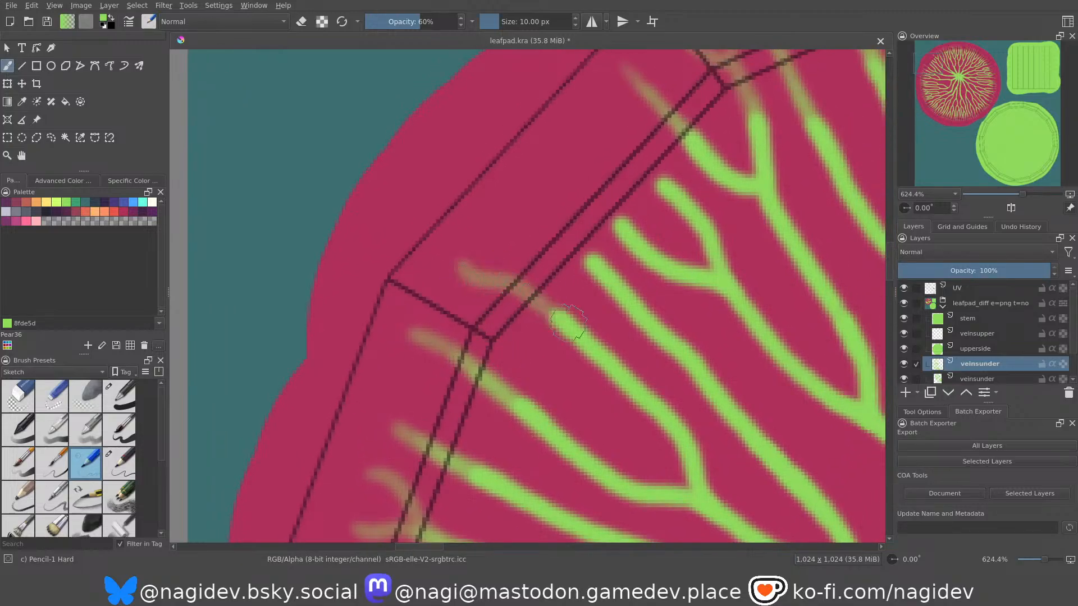
left_click_drag(498, 231, 566, 319)
left_click_drag(529, 279, 573, 321)
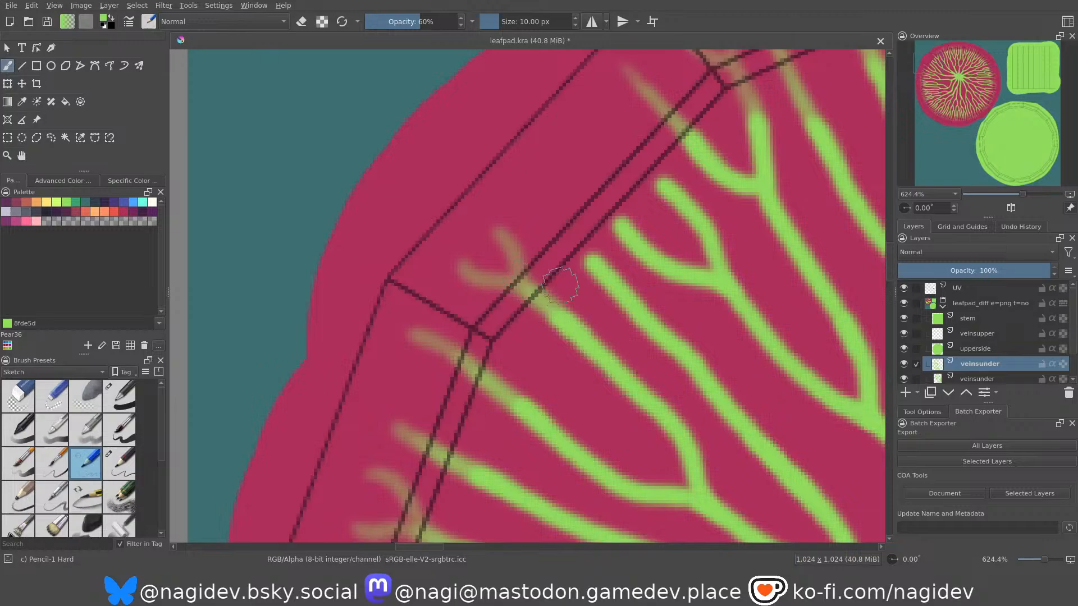
Extend the next vein and both branches of the last small fork with fading strokes, closing the remaining gap on the upper left rim.
middle_click_drag(552, 270, 522, 342)
left_click_drag(501, 260, 589, 357)
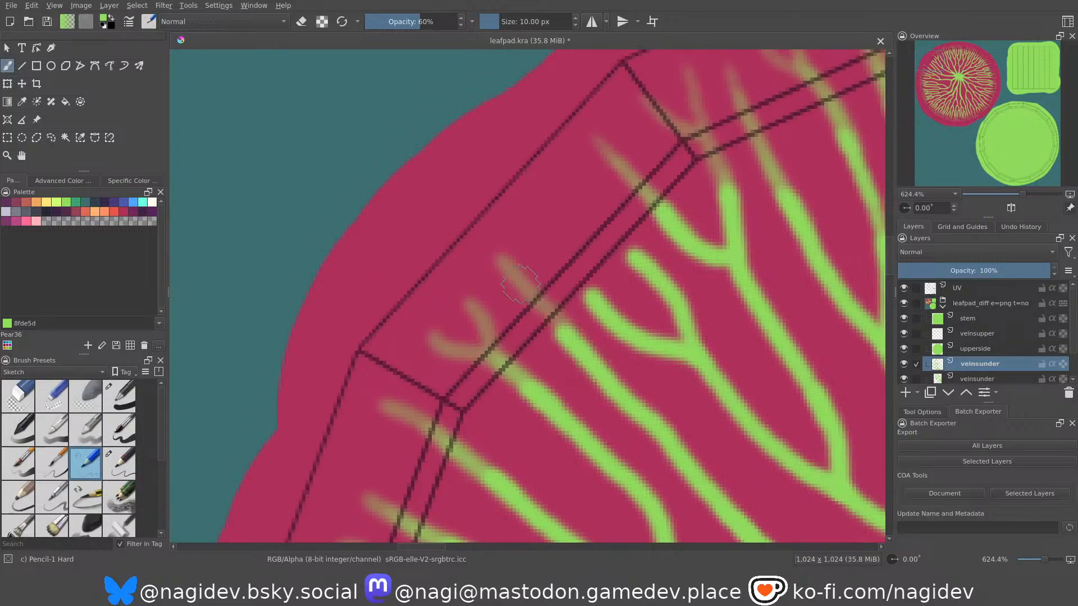
left_click_drag(523, 286, 573, 349)
left_click_drag(535, 235, 597, 315)
left_click_drag(563, 268, 605, 310)
middle_click_drag(532, 247, 486, 262)
mouse_move(518, 205)
left_mouse_down()
mouse_move(586, 256)
mouse_move(590, 273)
left_mouse_up()
Strengthen the bases of the faded extensions along the lower right rim so the vein green blends gradually into them.
middle_click_drag(534, 136, 515, 206, "ctrl")
middle_click_drag(601, 354, 594, 318, "ctrl")
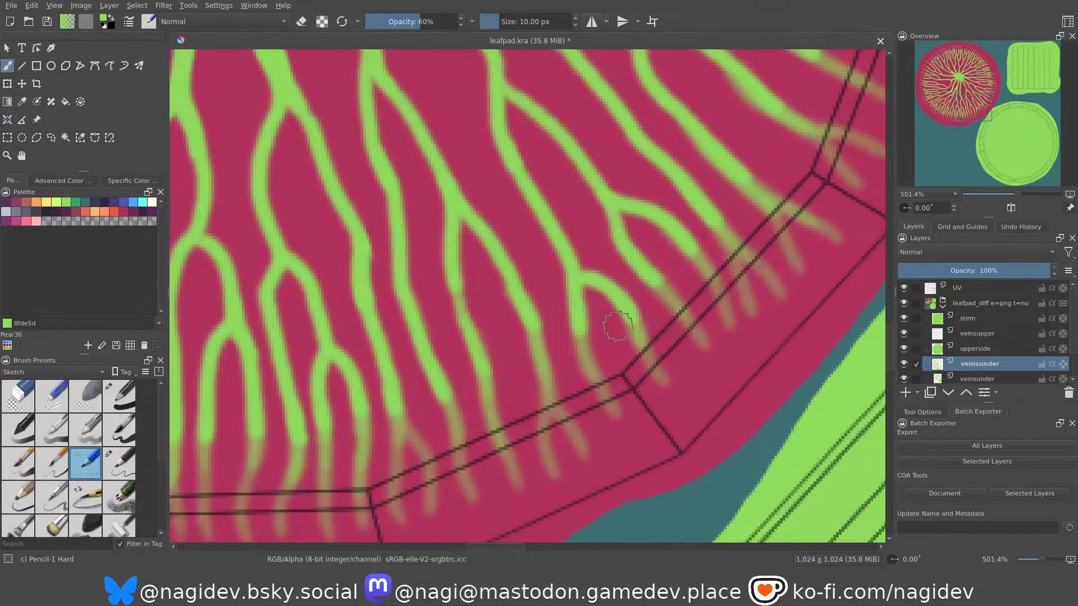
middle_click_drag(640, 254, 617, 317)
mouse_move(708, 206)
middle_mouse_down()
mouse_move(699, 266)
mouse_move(658, 348)
middle_mouse_up()
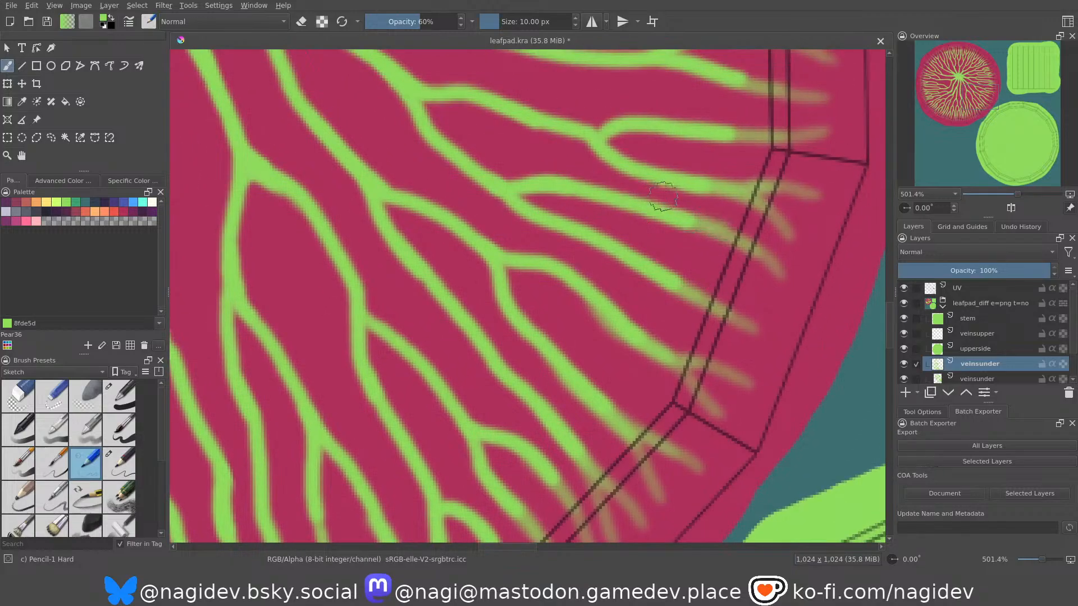
middle_click_drag(672, 146, 678, 156, "ctrl")
middle_click_drag(678, 156, 642, 287)
mouse_move(702, 270)
middle_mouse_down("ctrl")
mouse_move(699, 248)
mouse_move(641, 290)
middle_mouse_up("ctrl")
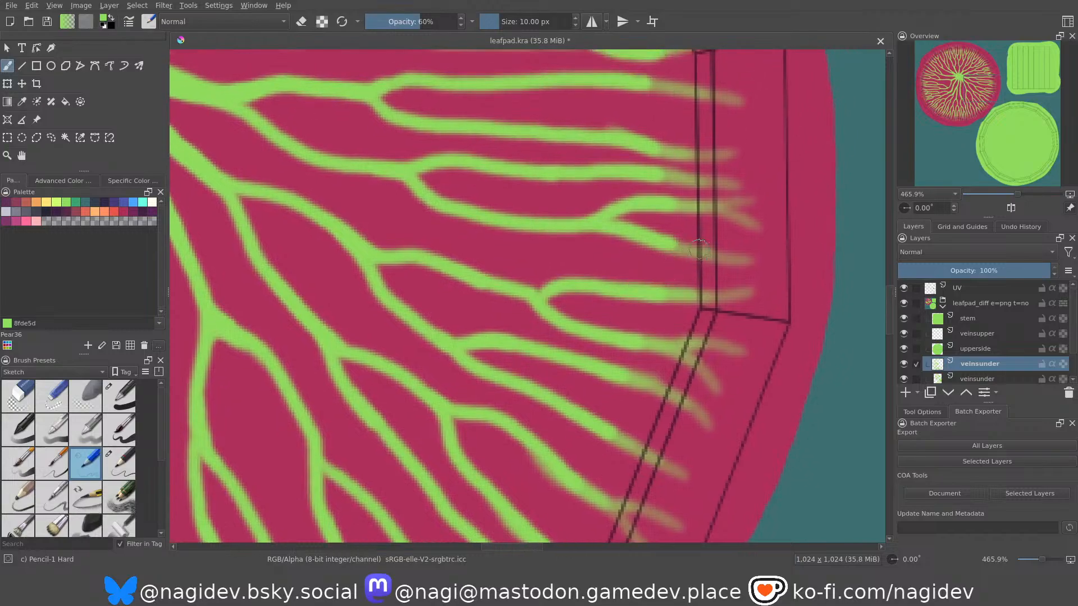
Reinforce the transitions between the solid veins and their faded extensions along the right and upper right rim segments.
middle_click_drag(657, 214, 653, 330)
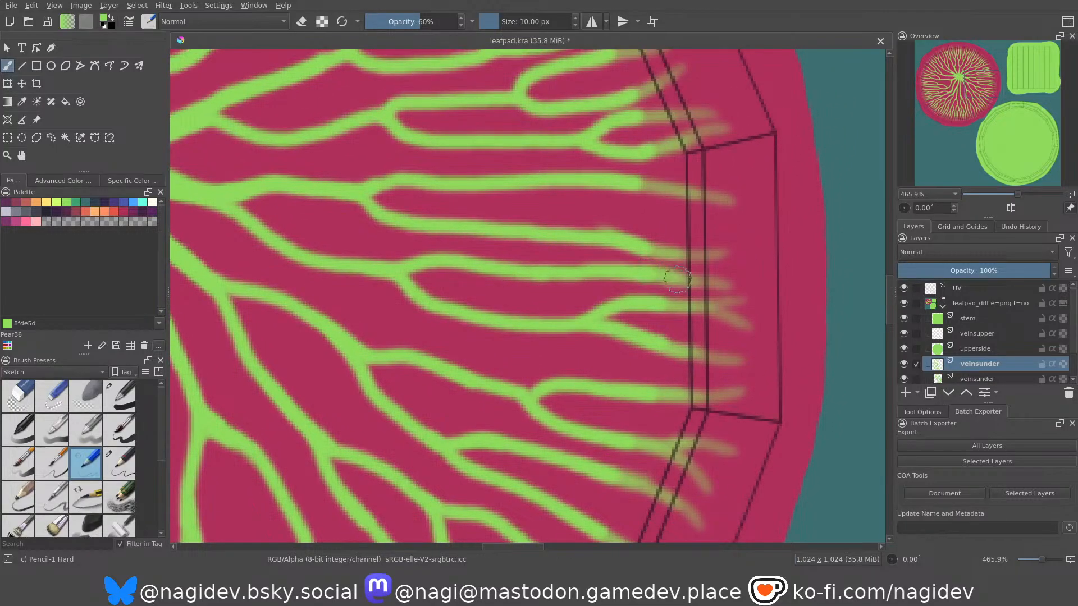
mouse_move(621, 175)
middle_mouse_down()
mouse_move(686, 258)
mouse_move(674, 229)
middle_mouse_up()
middle_click_drag(632, 173, 668, 275)
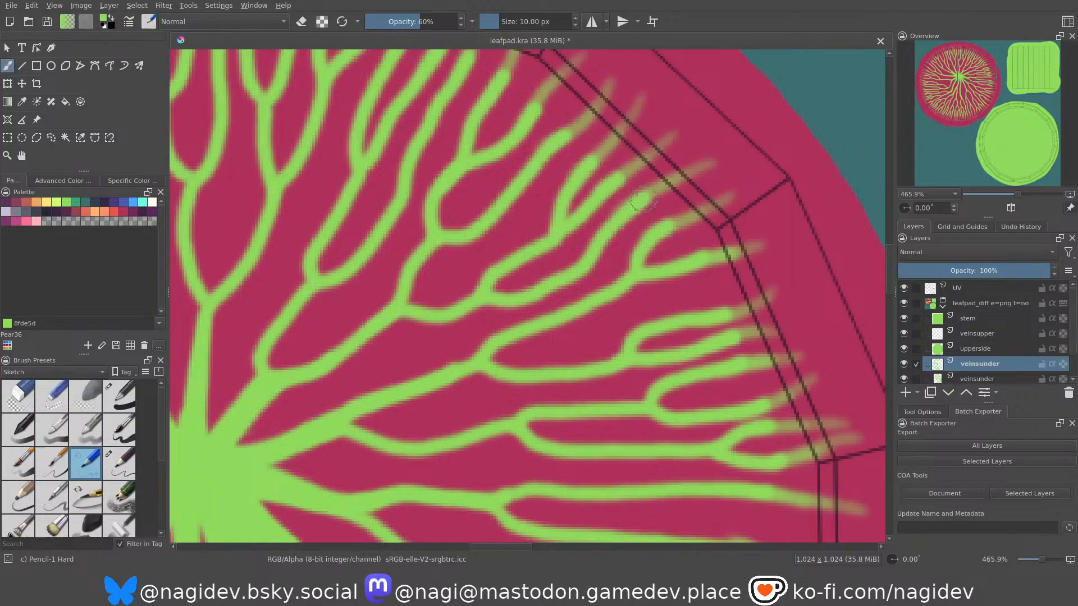
middle_click_drag(590, 163, 643, 269)
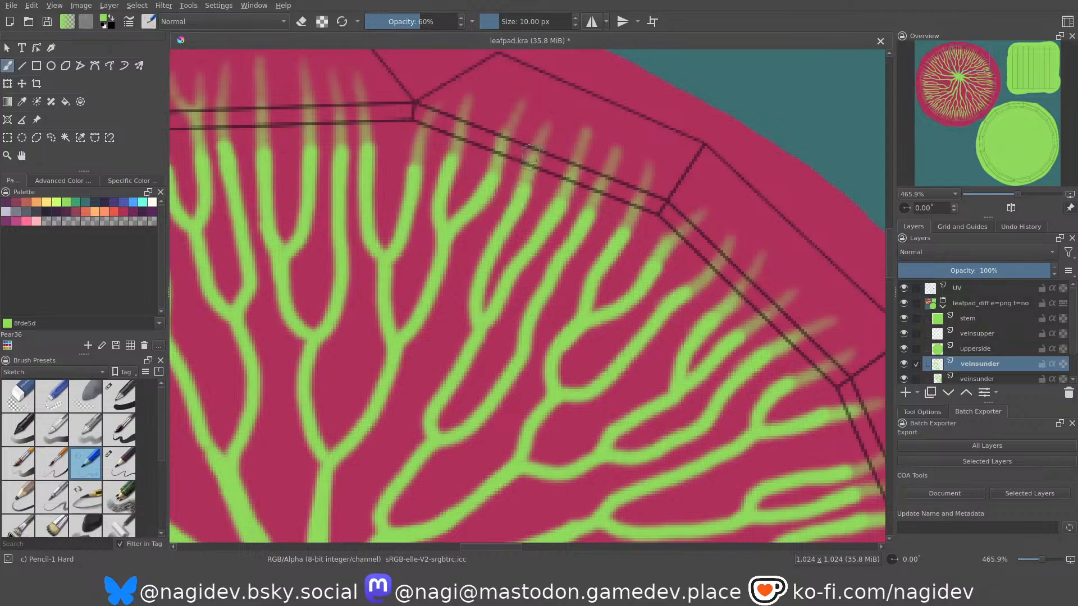
Thicken the vein ends with short green strokes where the faded extensions begin along the top rim segments.
middle_click_drag(416, 192, 471, 227)
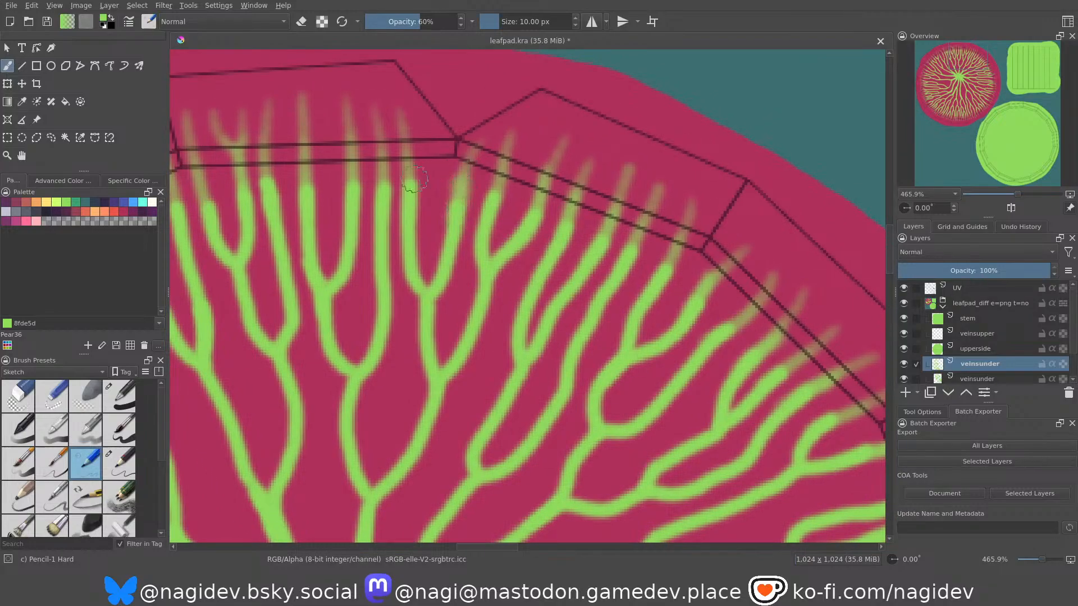
middle_click_drag(430, 185, 420, 243)
left_click_drag(437, 255, 442, 212)
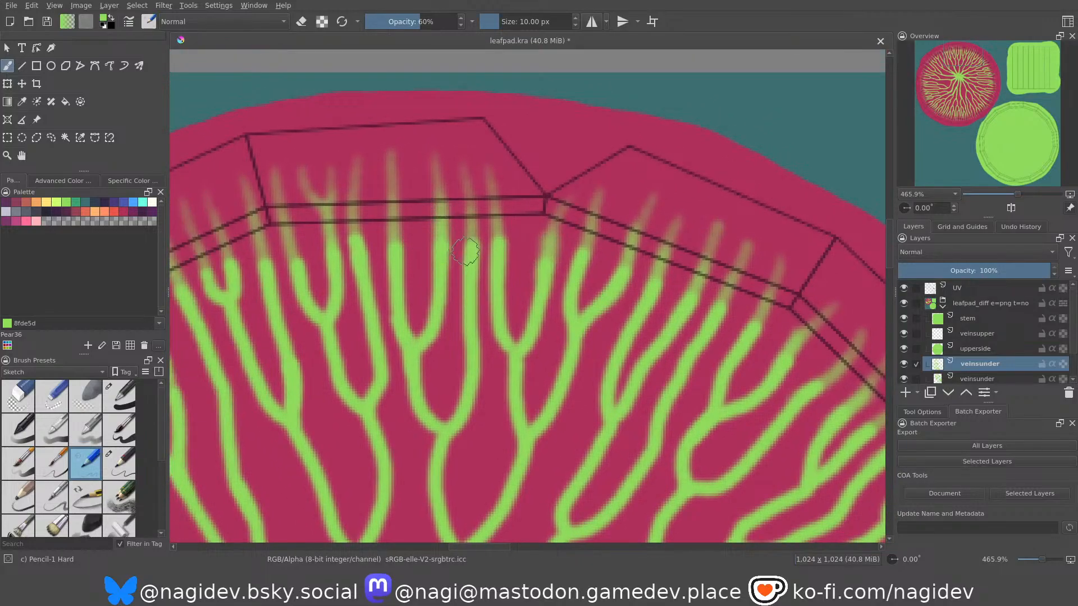
middle_click_drag(219, 257, 418, 283)
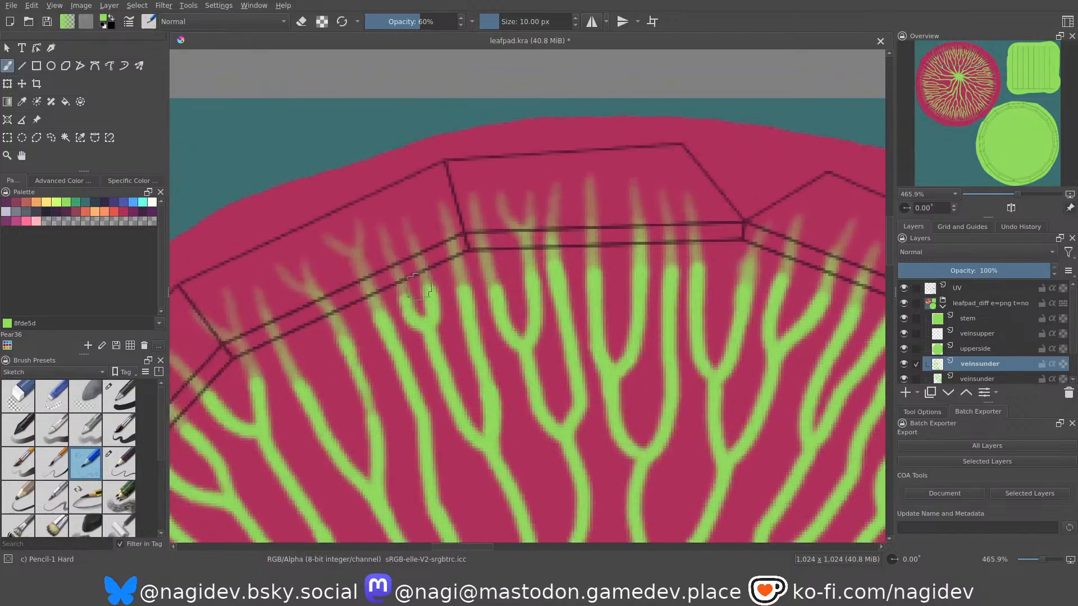
left_click_drag(459, 293, 460, 262)
left_click_drag(425, 303, 428, 289)
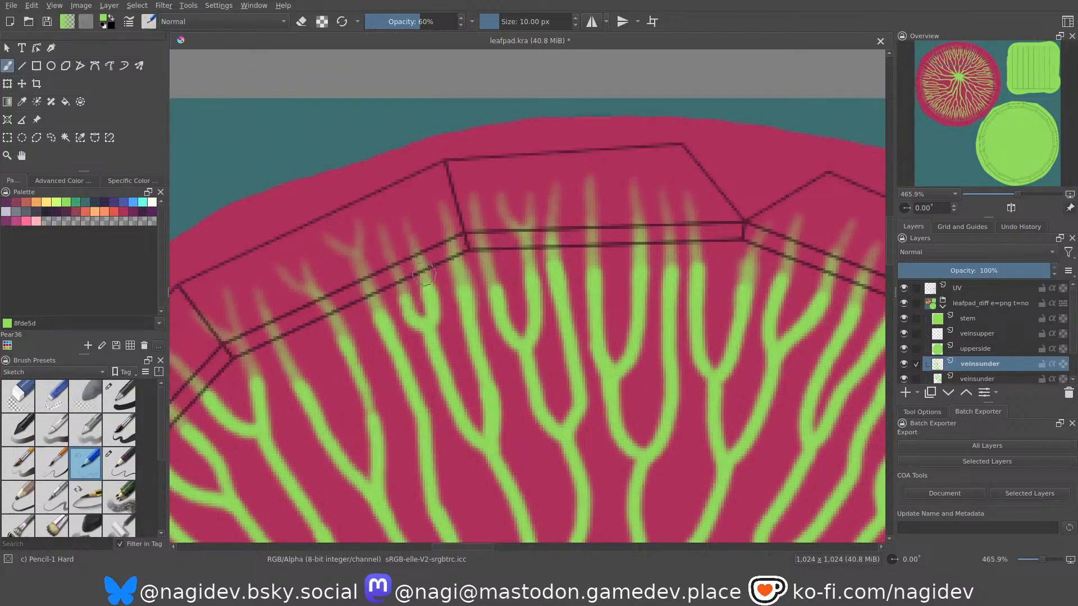
Blend the vein ends into their faded extensions with short strokes along the upper left rim segments.
left_click_drag(347, 351, 322, 306)
middle_click_drag(252, 377, 398, 319)
left_click_drag(398, 318, 388, 297)
middle_click_drag(327, 366, 460, 280)
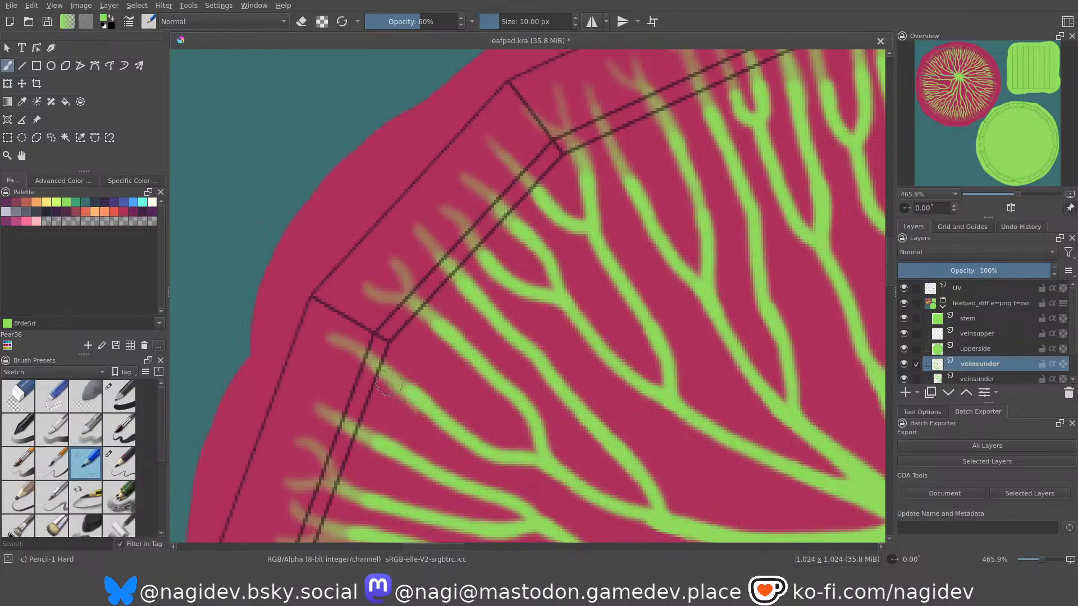
middle_click_drag(385, 410, 415, 224)
left_click_drag(409, 322, 362, 303)
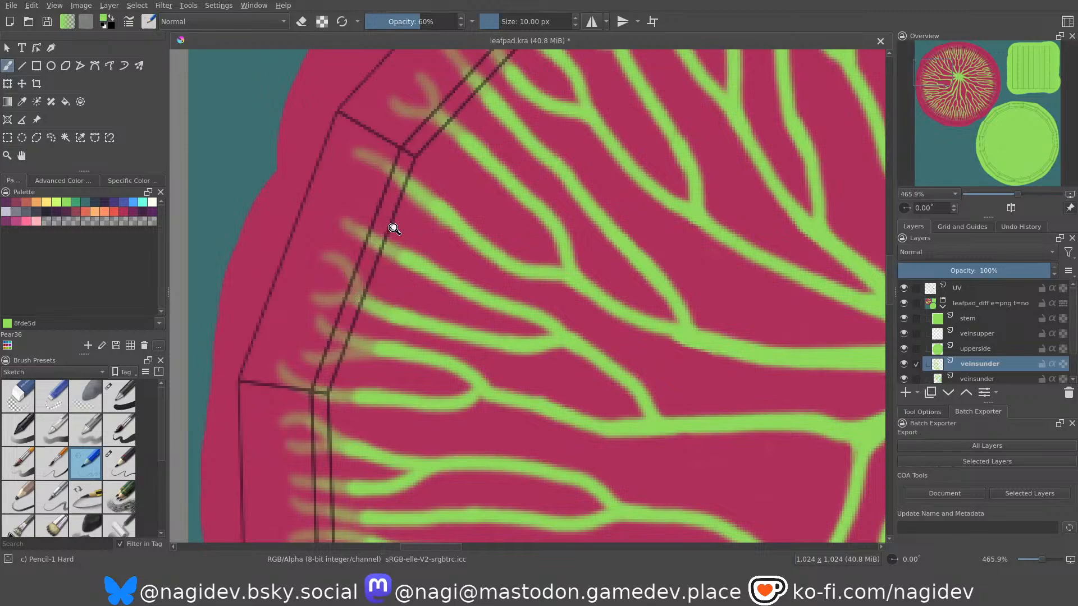
Strengthen the bases of the faded extensions with short green strokes along the lower left rim segments.
scroll(391, 223, "down", 5)
scroll(329, 224, "up", 5)
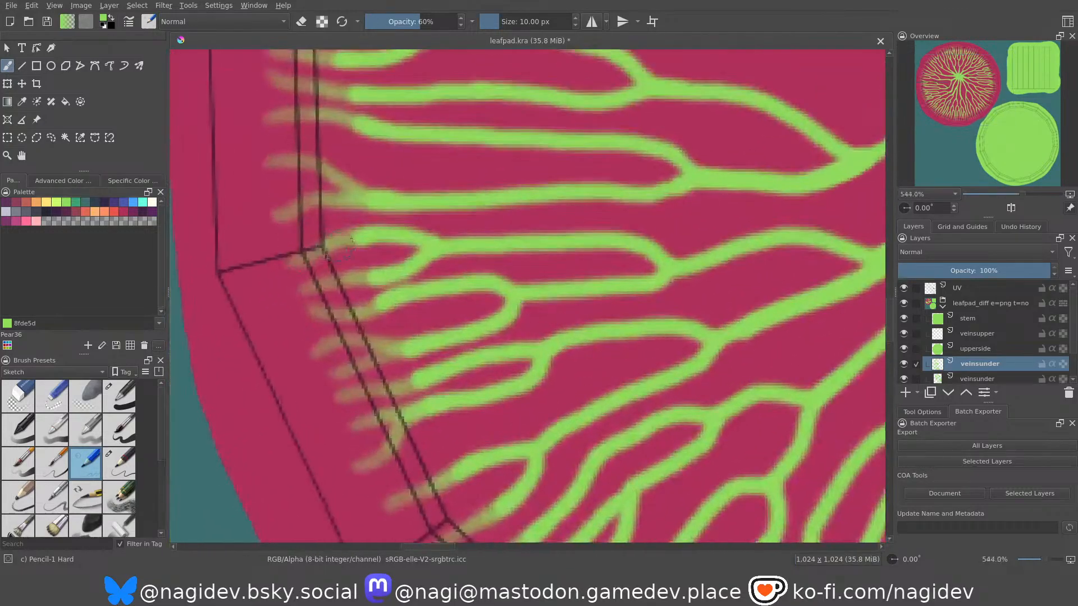
left_click_drag(346, 288, 377, 274)
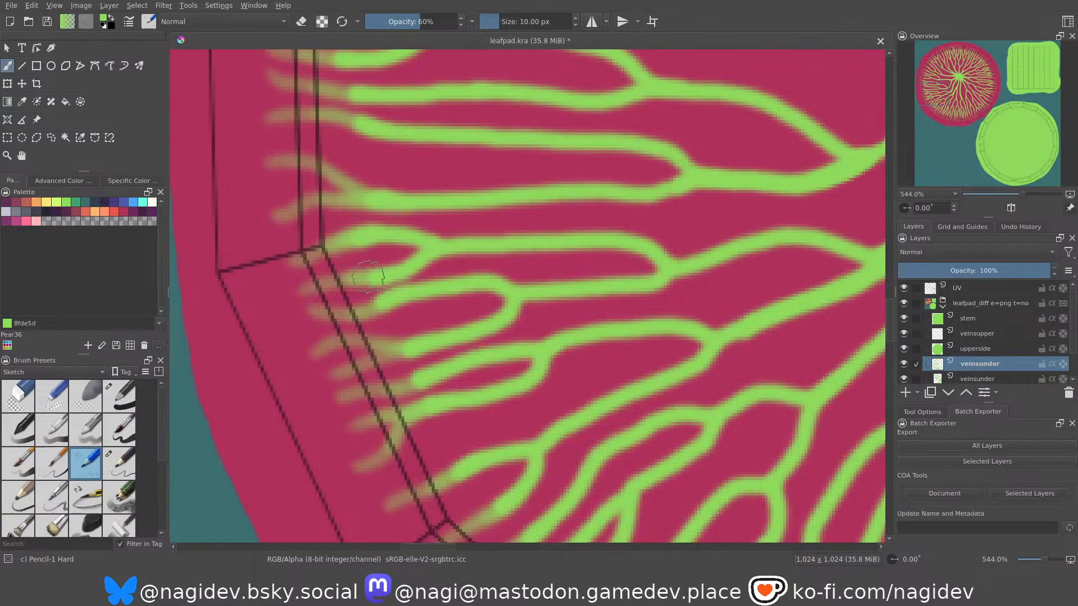
left_click_drag(402, 390, 420, 377)
mouse_move(465, 412)
middle_mouse_down()
mouse_move(410, 267)
mouse_move(345, 196)
middle_mouse_up()
left_click_drag(410, 368, 422, 352)
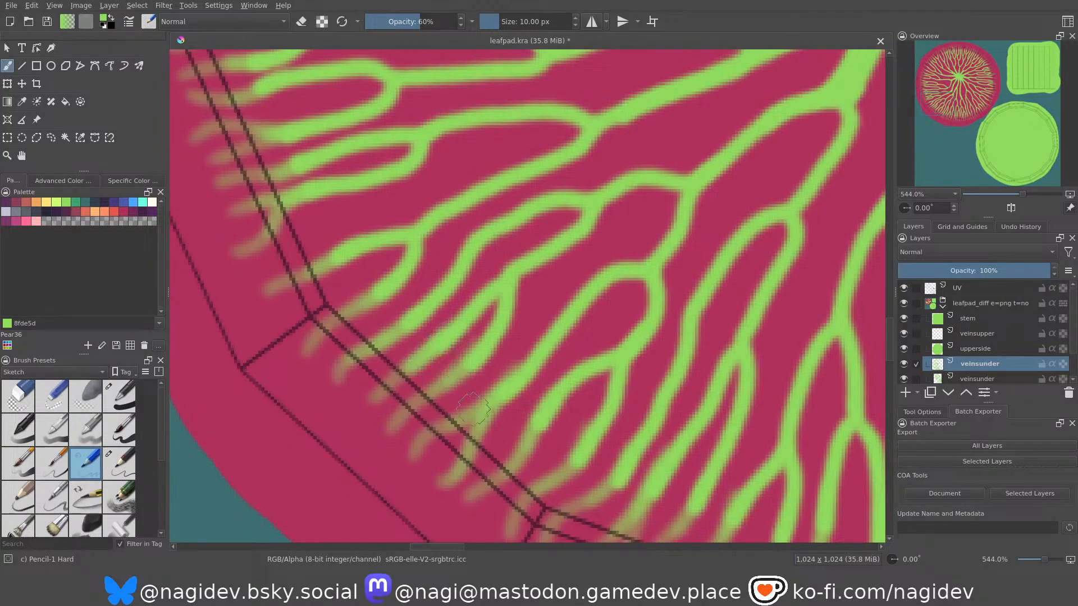
Touch up the vein ends with short strokes to smooth their fade into the bottom left and bottom rim segments.
middle_click_drag(572, 450, 483, 300)
mouse_move(503, 360)
left_mouse_down()
mouse_move(526, 331)
mouse_move(513, 335)
left_mouse_up()
left_click_drag(623, 402, 635, 378)
left_click_drag(783, 431, 788, 402)
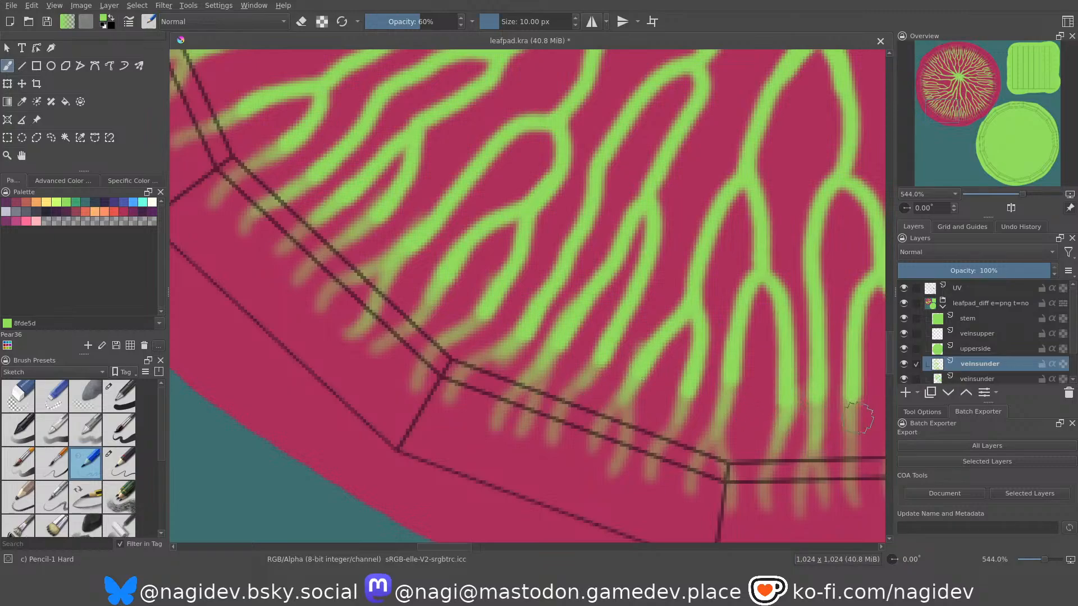
Hide and re-show the UV layer to examine the underside veins with and without the wireframe over them.
middle_click_drag(792, 368, 641, 380)
key("e")
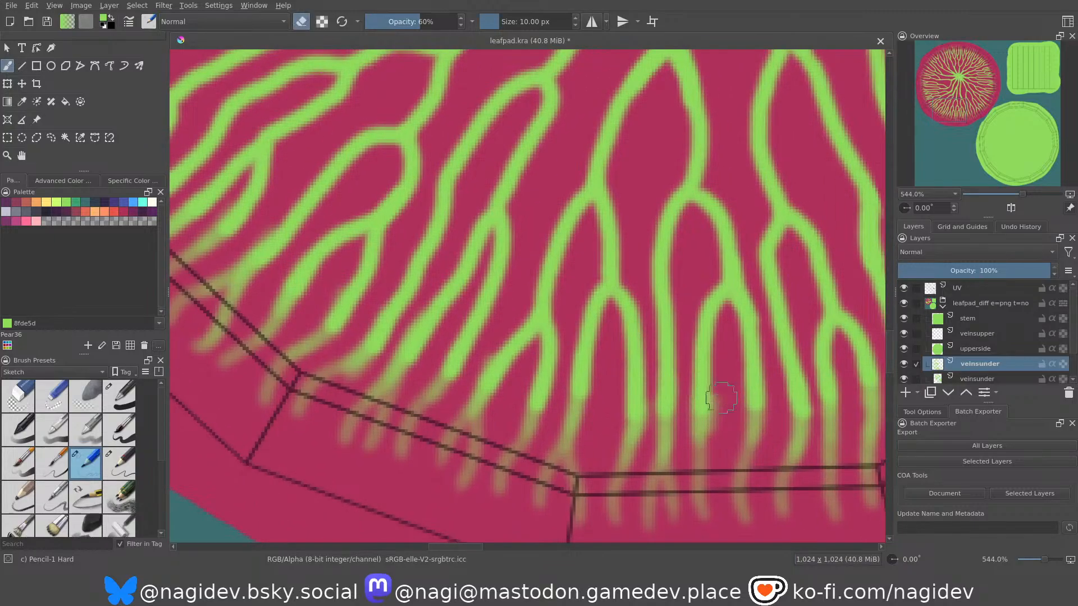
middle_click_drag(651, 271, 654, 432, "ctrl")
middle_click_drag(681, 191, 527, 344)
middle_click_drag(523, 273, 525, 303, "ctrl")
middle_click_drag(527, 283, 526, 314)
left_click(903, 288)
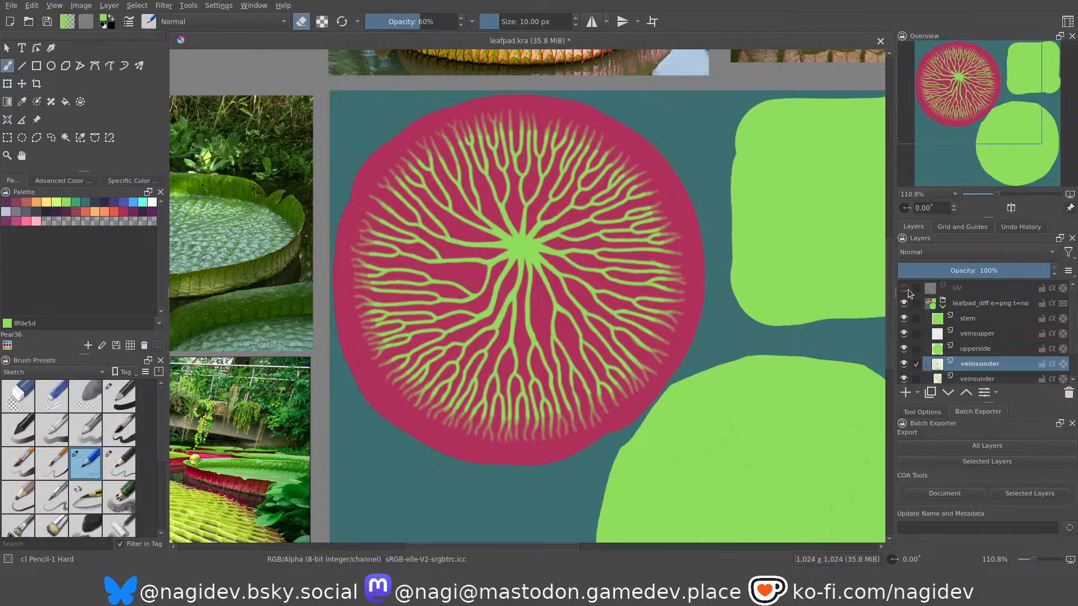
left_click(904, 289)
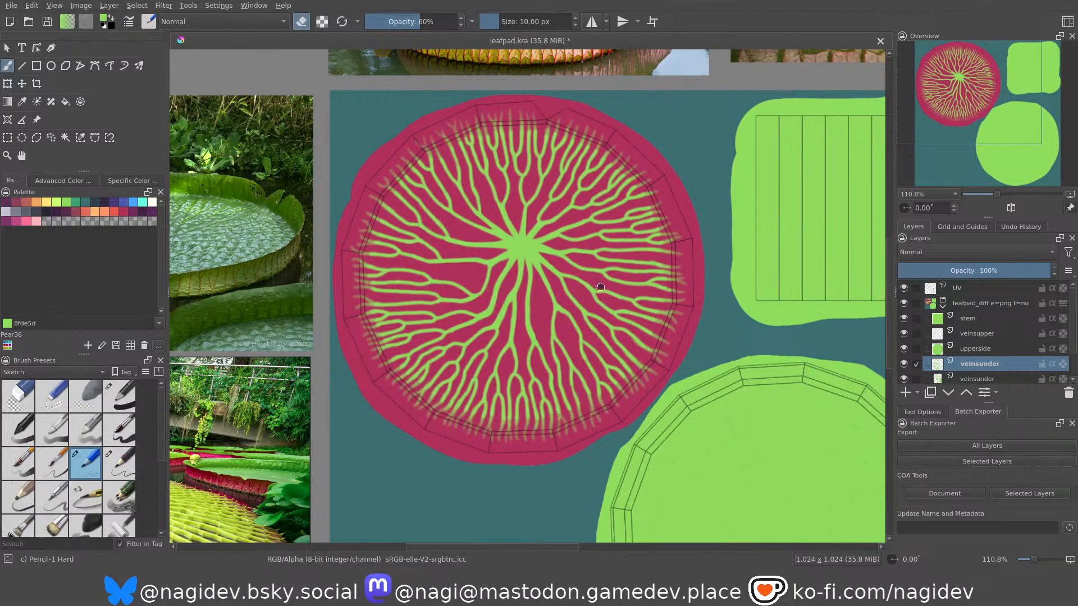
middle_click_drag(615, 289, 533, 214)
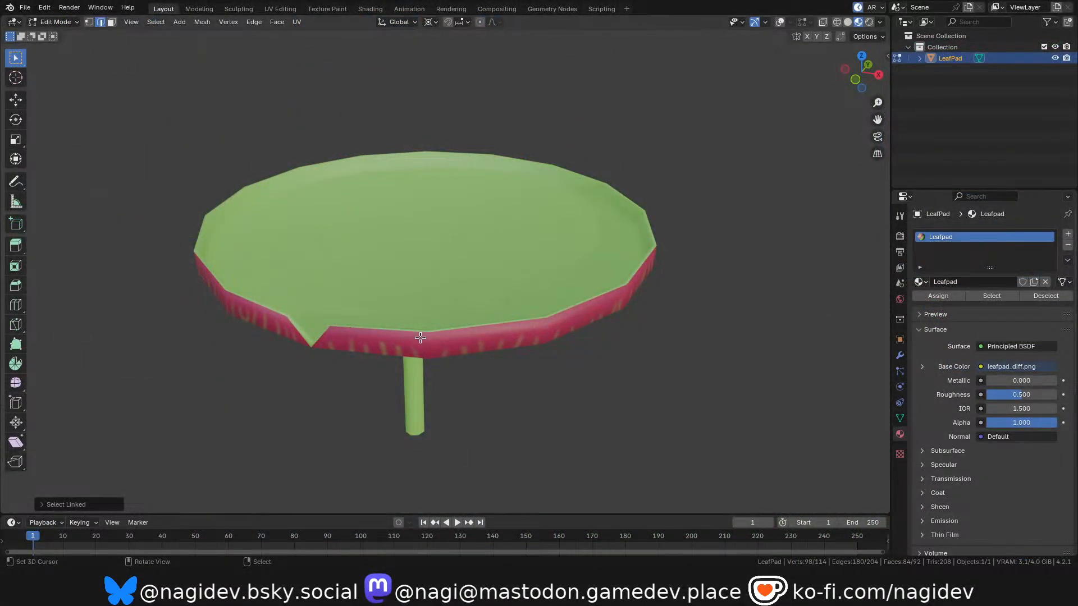
Switch to Blender, deselect the mesh, and inspect the textured lily pad's underside, upper surface and rim.
middle_click_drag(420, 337, 492, 313)
mouse_move(414, 314)
middle_mouse_down()
mouse_move(376, 301)
mouse_move(347, 268)
mouse_move(340, 315)
mouse_move(429, 340)
mouse_move(408, 238)
mouse_move(481, 238)
mouse_move(470, 300)
mouse_move(440, 332)
mouse_move(444, 354)
mouse_move(445, 314)
mouse_move(385, 344)
mouse_move(386, 212)
mouse_move(504, 351)
mouse_move(449, 438)
mouse_move(398, 460)
mouse_move(340, 352)
mouse_move(347, 298)
mouse_move(374, 389)
mouse_move(389, 284)
mouse_move(421, 368)
mouse_move(415, 392)
mouse_move(414, 301)
middle_mouse_up()
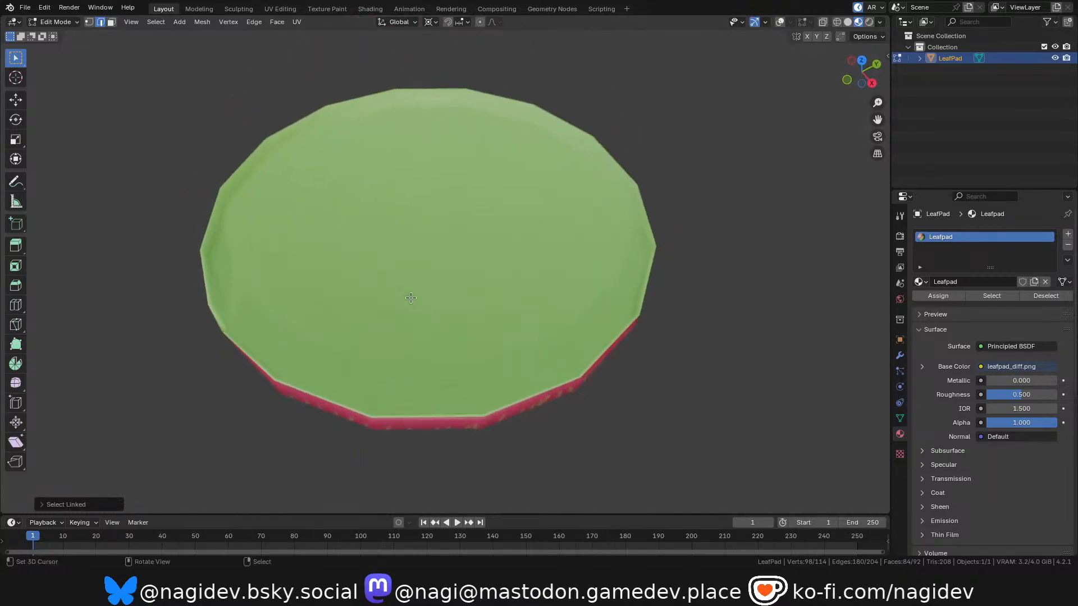
scroll(401, 258, "up", 2)
mouse_move(400, 258)
middle_mouse_down()
mouse_move(392, 282)
mouse_move(392, 239)
middle_mouse_up()
key("alt+a")
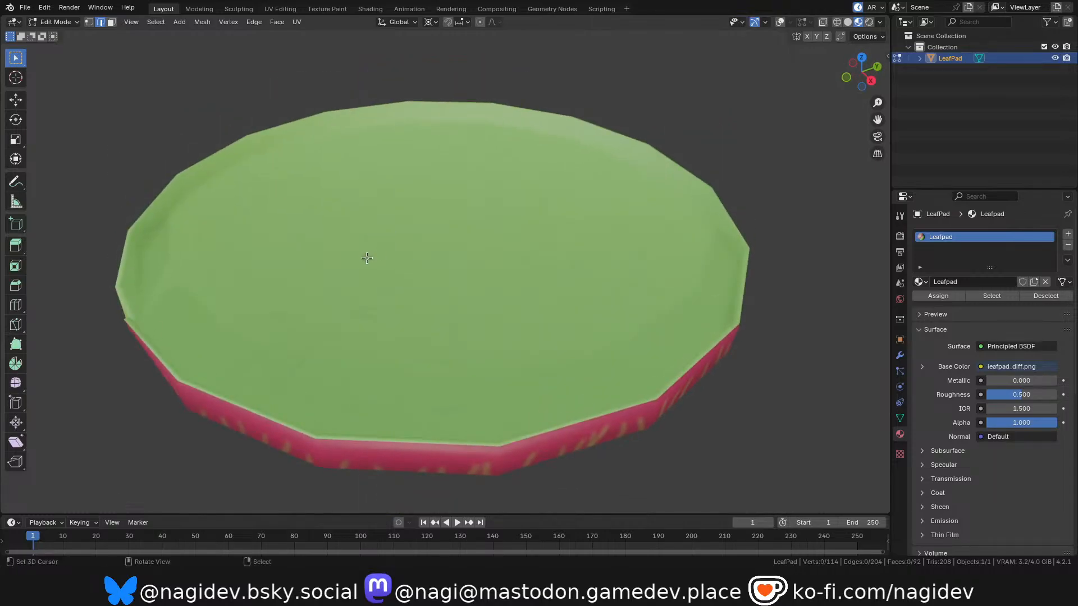
middle_click_drag(377, 294, 437, 342)
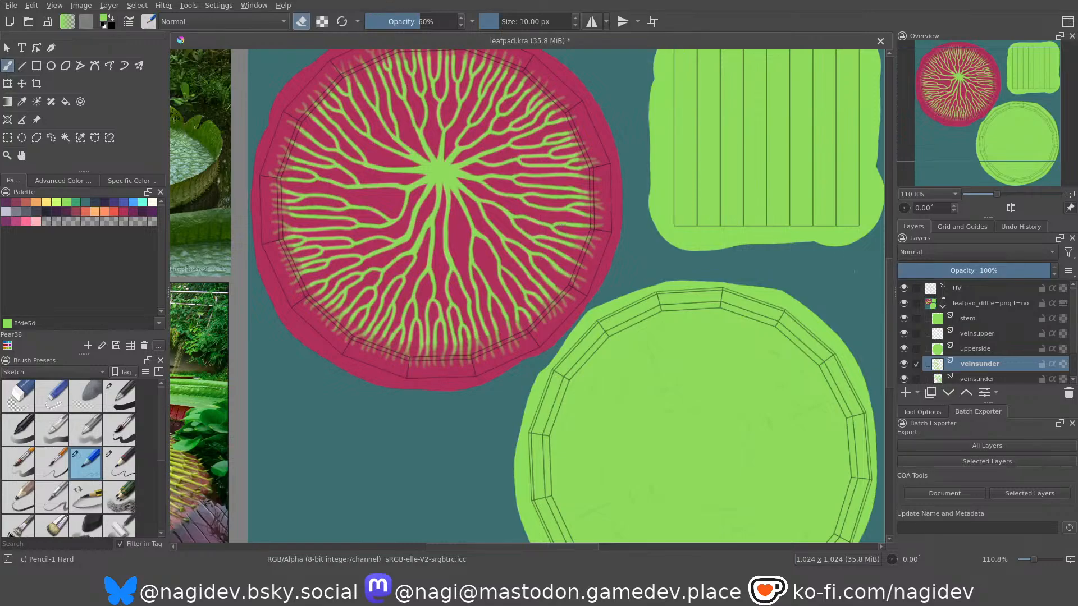
Return to Krita and look over the whole texture sheet beside the surrounding reference photos.
scroll(377, 225, "down", 6)
scroll(402, 226, "up", 2)
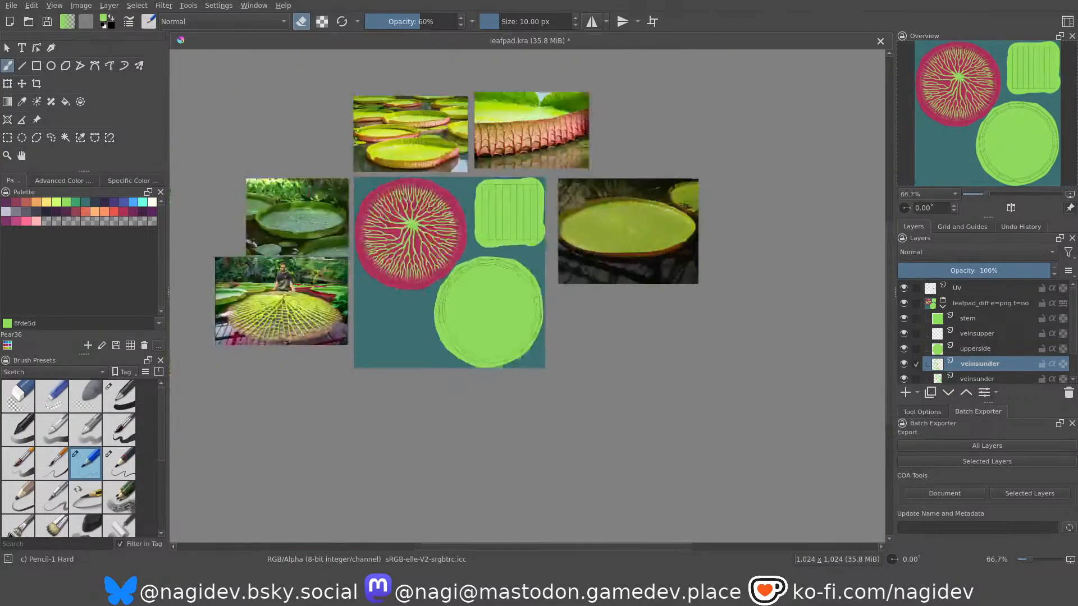
middle_click_drag(393, 218, 457, 248)
scroll(457, 247, "up", 1)
middle_click_drag(510, 381, 500, 356)
scroll(500, 355, "up", 2)
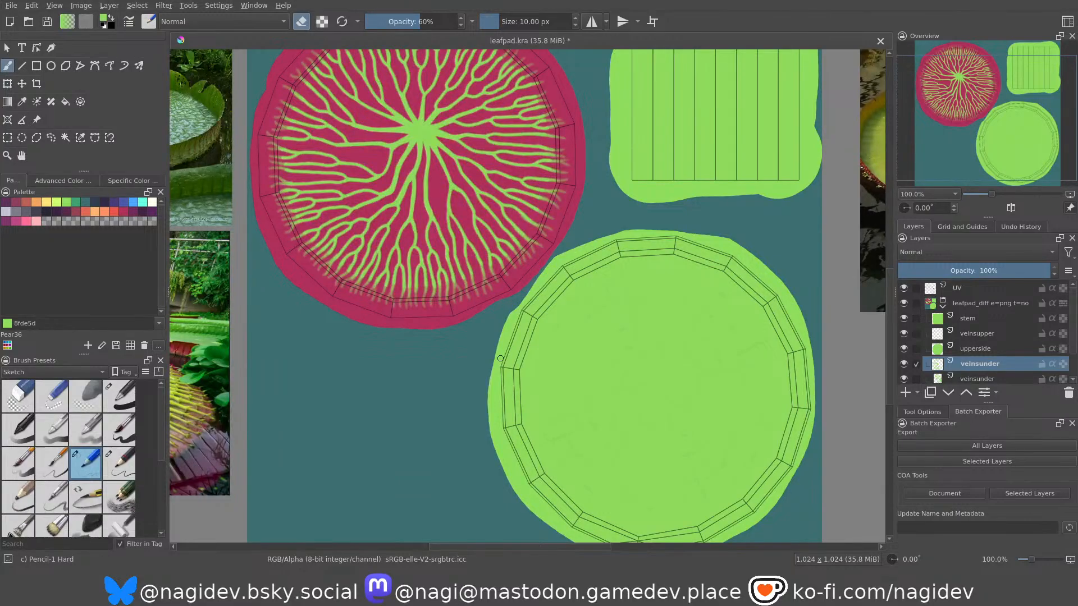
scroll(546, 345, "down", 1)
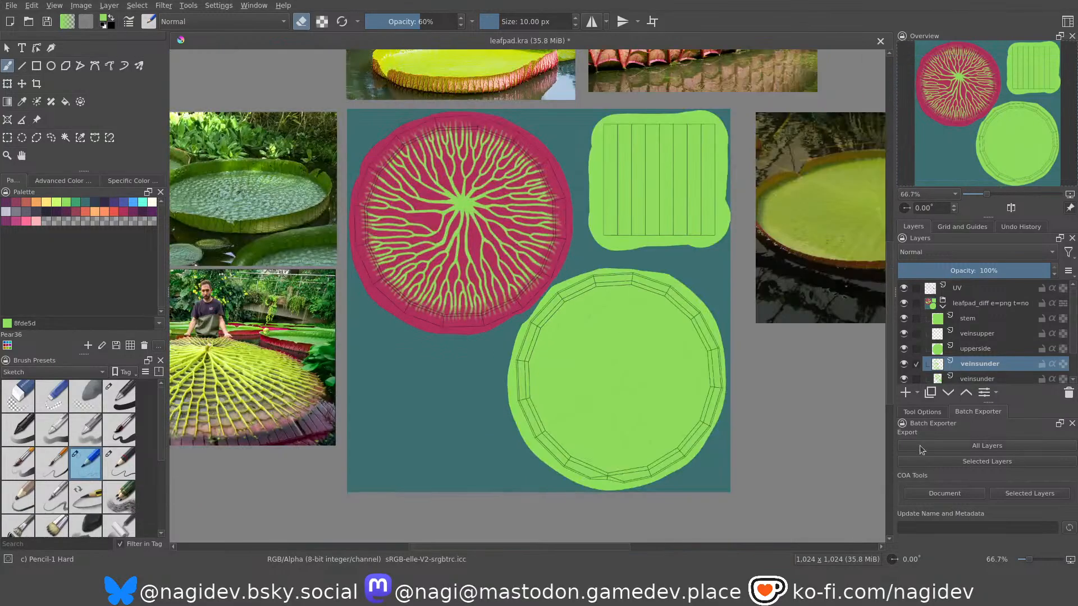
Merge the upper veinsunder layer down into the other veinsunder layer and check the result by toggling its visibility.
scroll(981, 367, "down", 1)
left_click(978, 349)
left_click(977, 331)
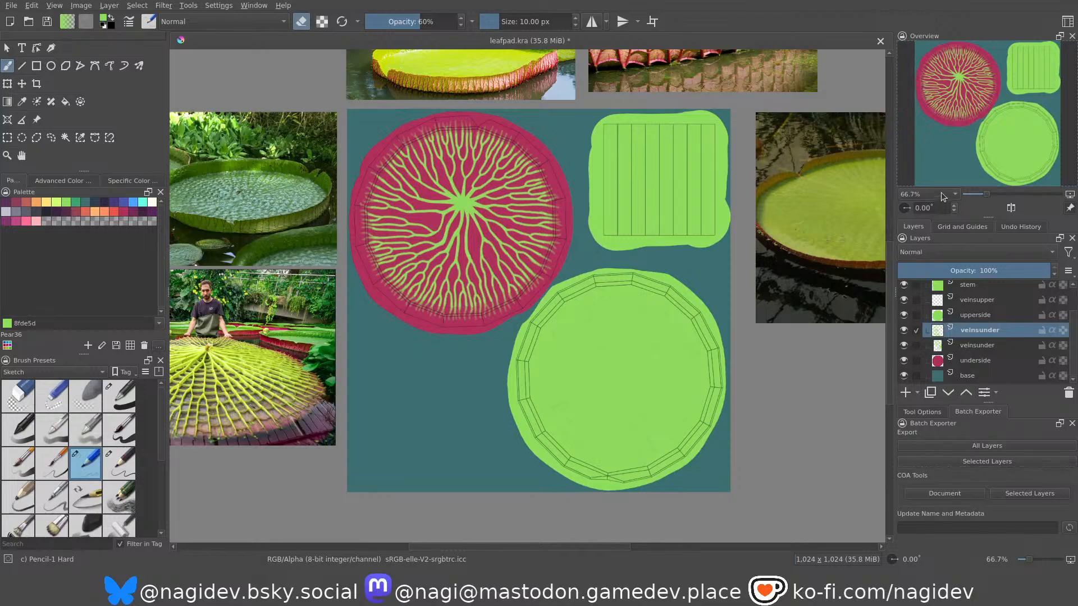
key("ctrl+e")
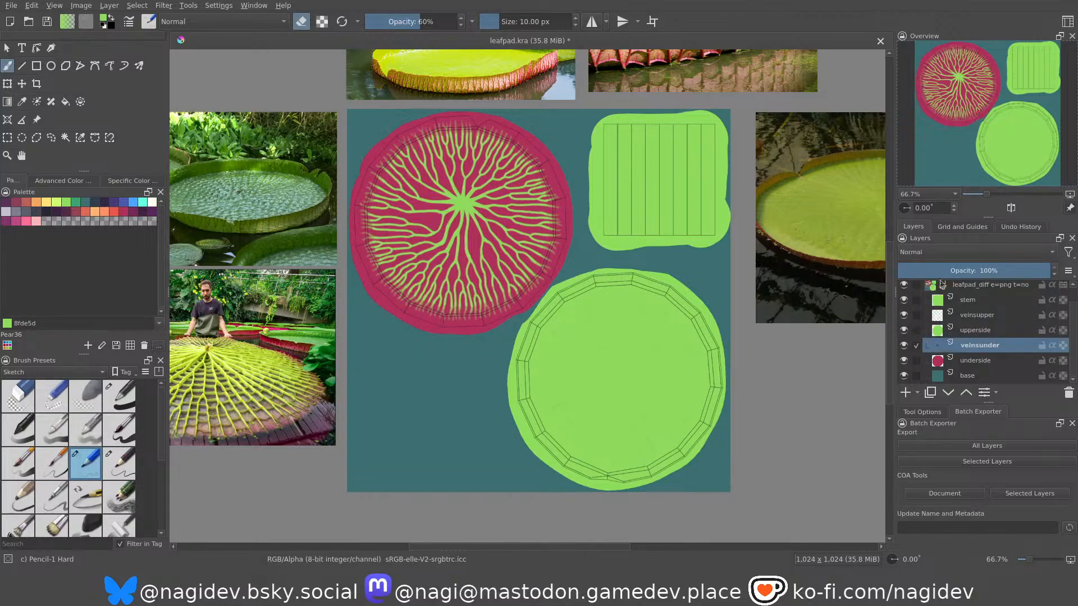
left_click(903, 346)
left_click(902, 346)
left_click(902, 347)
left_click(903, 346)
Collapse the leafpad_diff layer group and duplicate it.
scroll(965, 330, "up", 1)
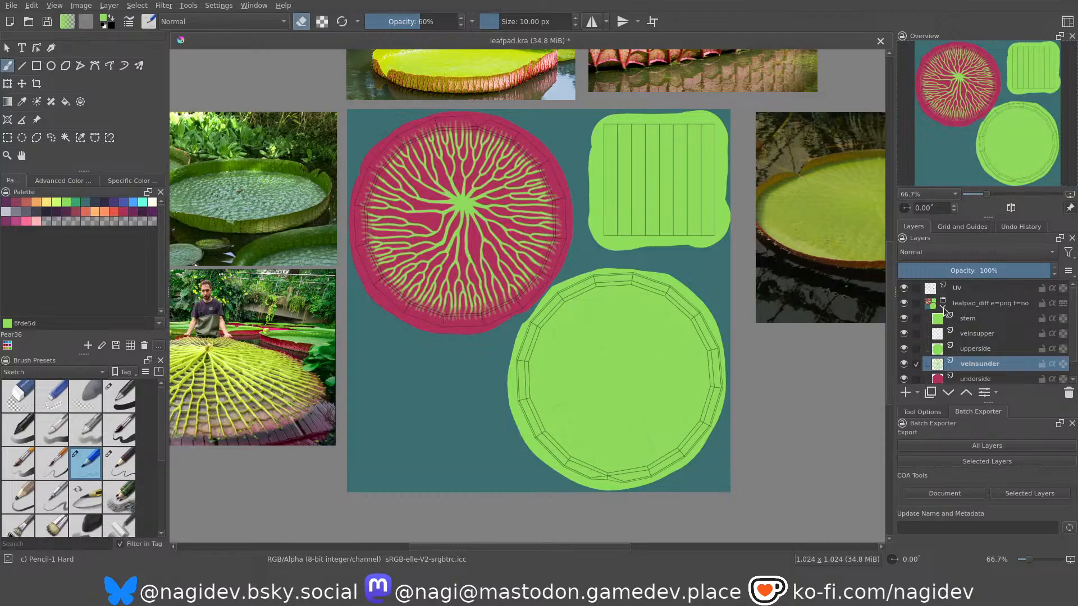
left_click(944, 307)
left_click(969, 305)
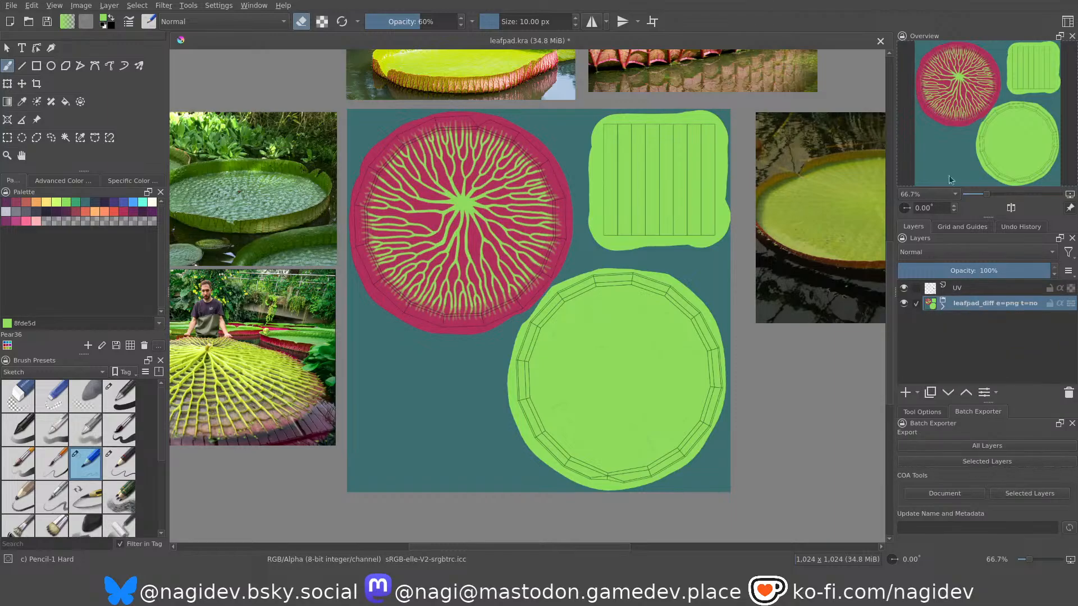
key("ctrl+j")
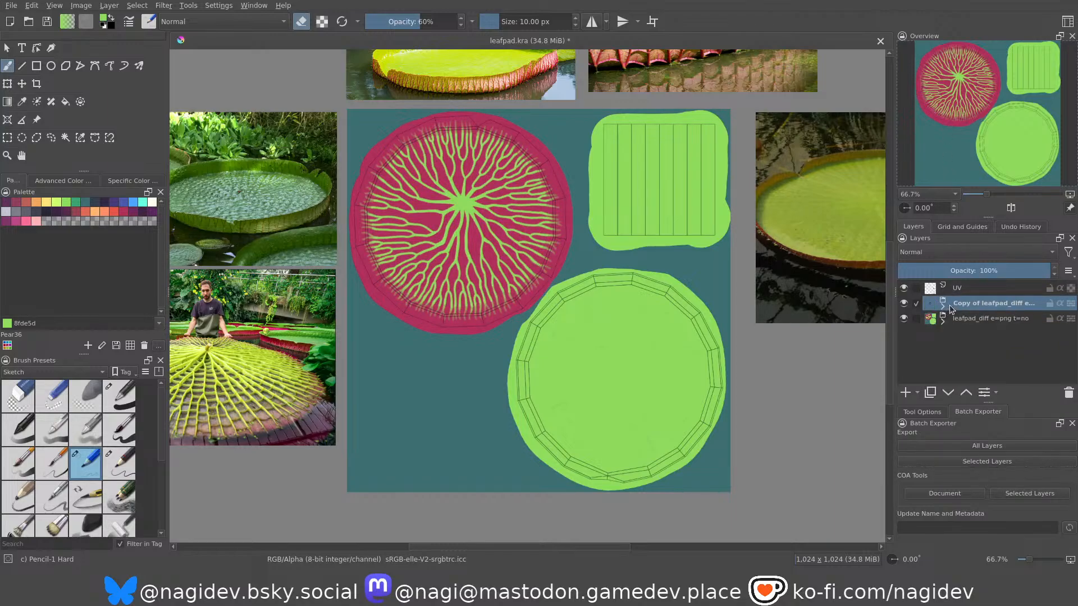
Rename the duplicated group as "leafpad_rough e=png t=no".
double_click(972, 303)
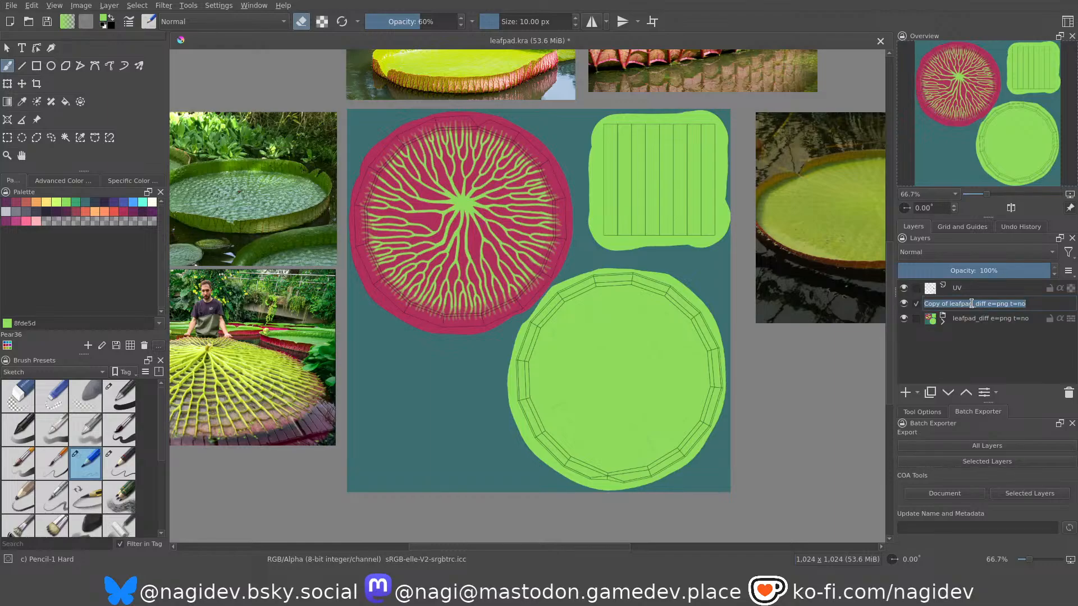
key("Home")
key("Delete")
key("Delete")
key("Delete")
key("Delete")
key("Delete")
key("Delete")
key("Delete")
key("Delete")
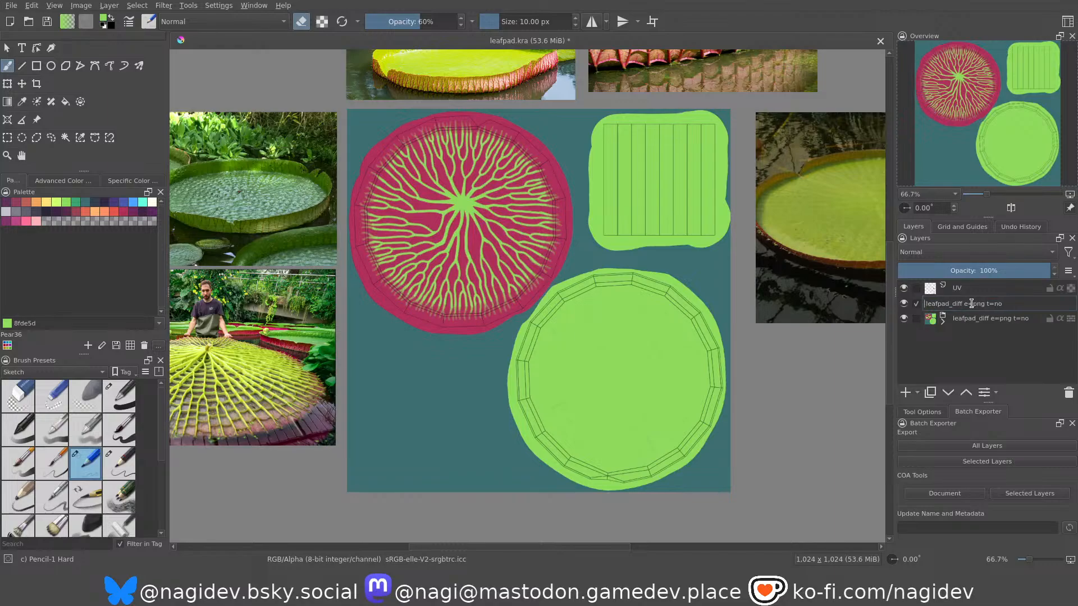
key("Delete")
key("Delete")
key("Delete")
key("Delete")
key("Delete")
type("rough")
key("Return")
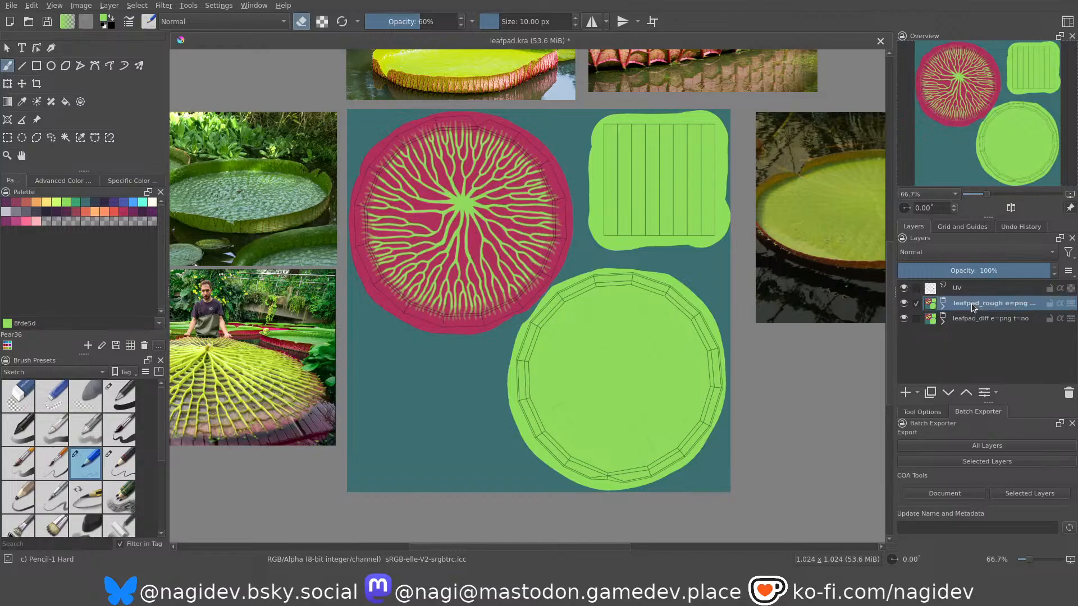
Expand the leafpad_rough group and desaturate its base layer to grey.
left_click(942, 307)
scroll(963, 329, "down", 2)
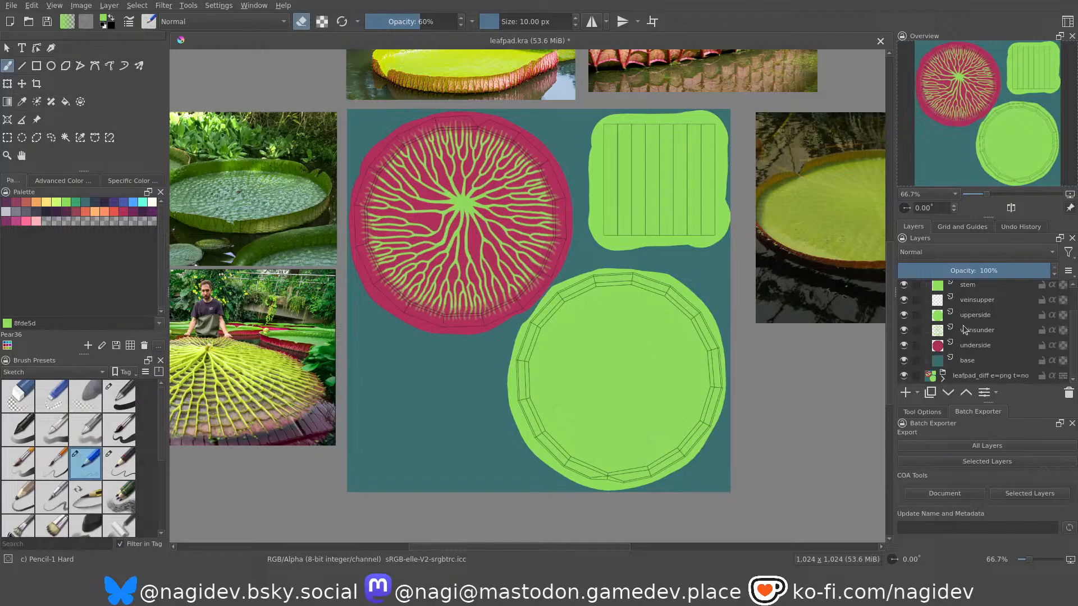
left_click(973, 365)
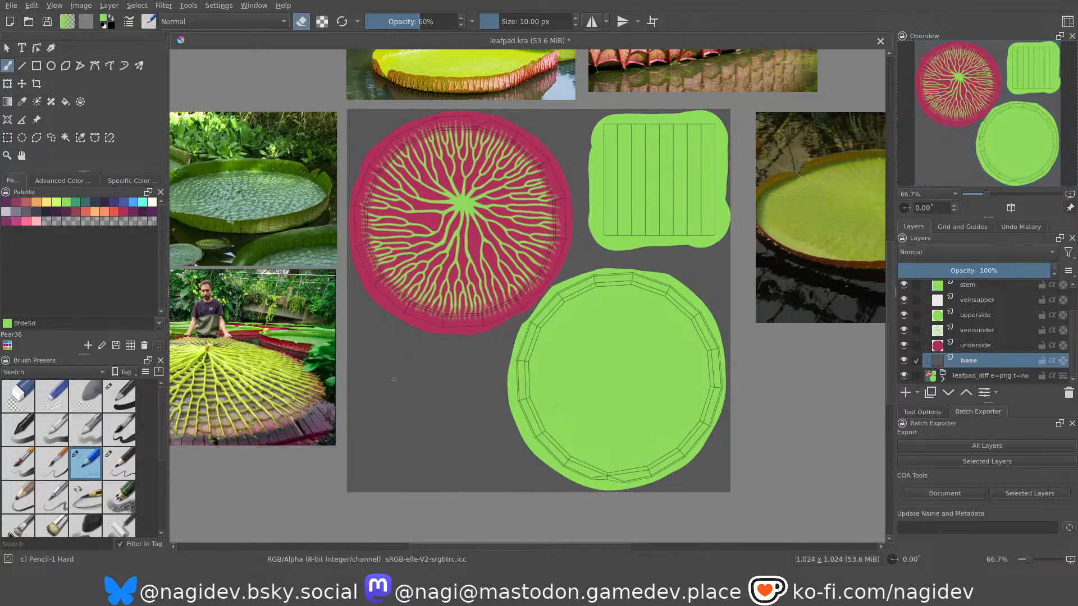
Apply the same desaturation to the underside, veinsunder, upperside and stem layers of the leafpad_rough group.
left_click(977, 347)
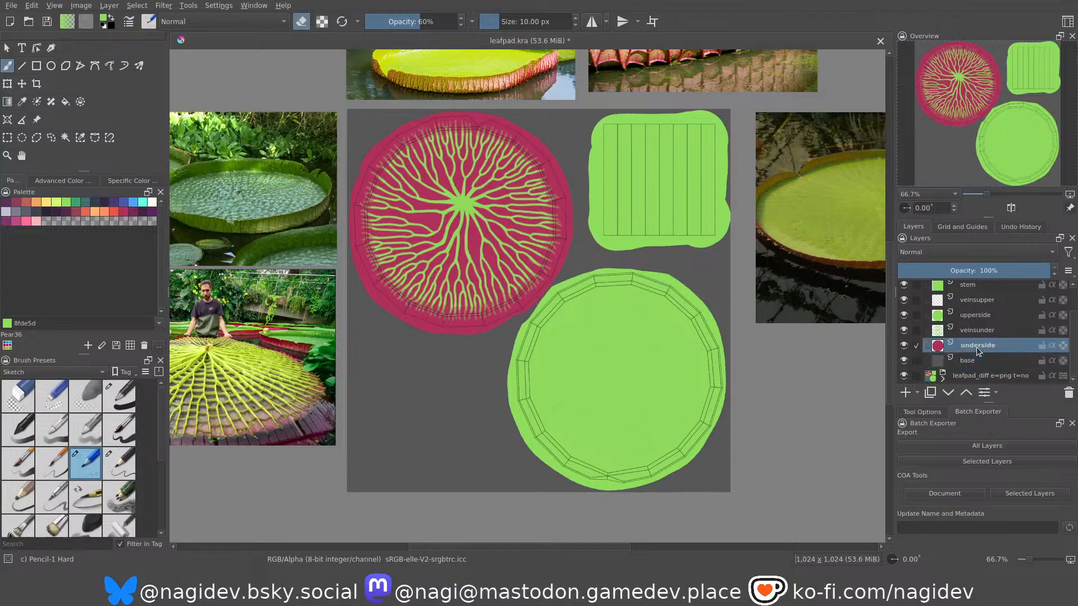
key("ctrl+f")
left_click(983, 333)
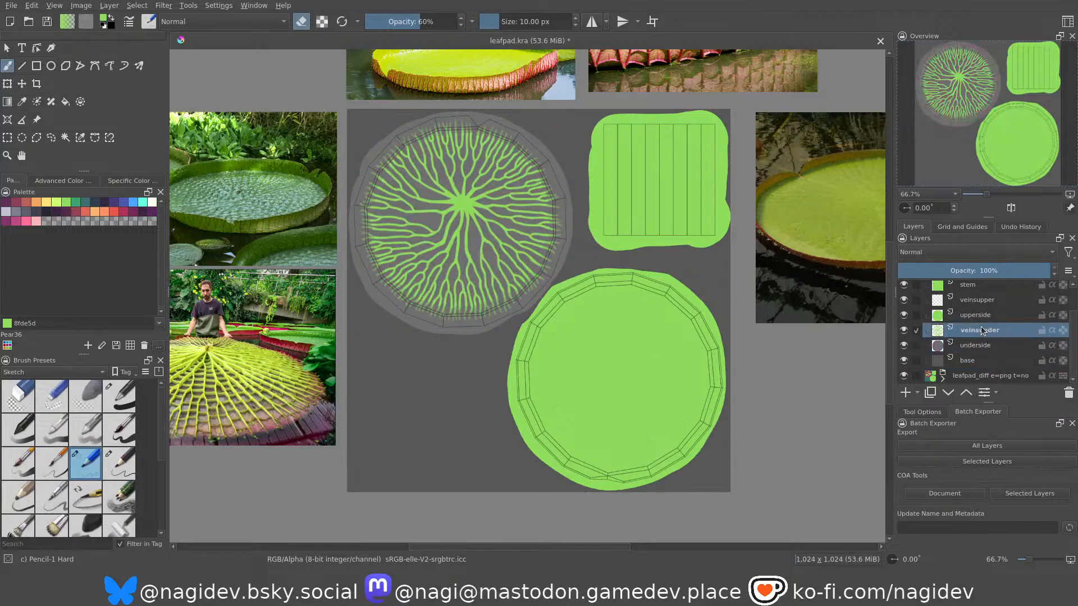
key("ctrl+f")
left_click(978, 316)
key("ctrl+f")
left_click(975, 303)
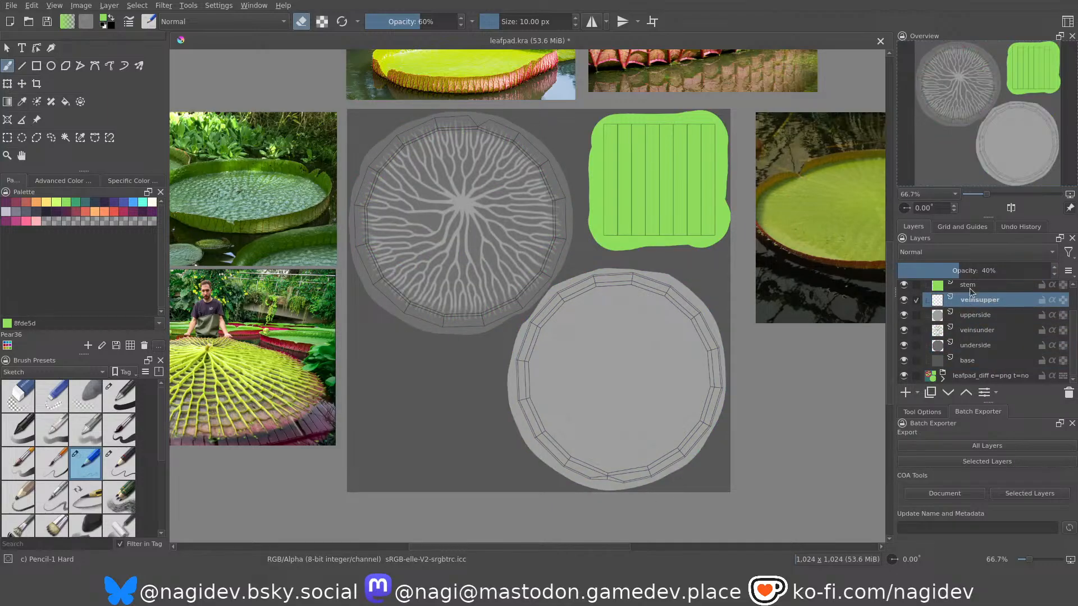
left_click(969, 286)
scroll(974, 303, "up", 1)
key("ctrl+f")
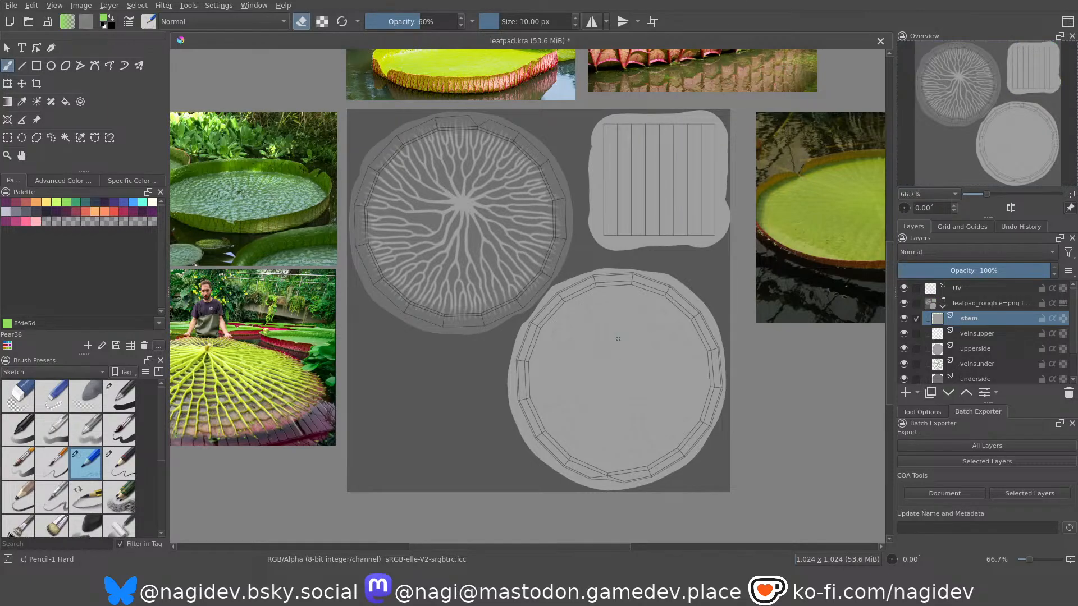
Examine the reference photos of whole lily pads for how their surfaces and upturned rims reflect light.
scroll(516, 368, "down", 1)
middle_click_drag(346, 250, 471, 319)
scroll(471, 319, "up", 5)
scroll(460, 276, "down", 1)
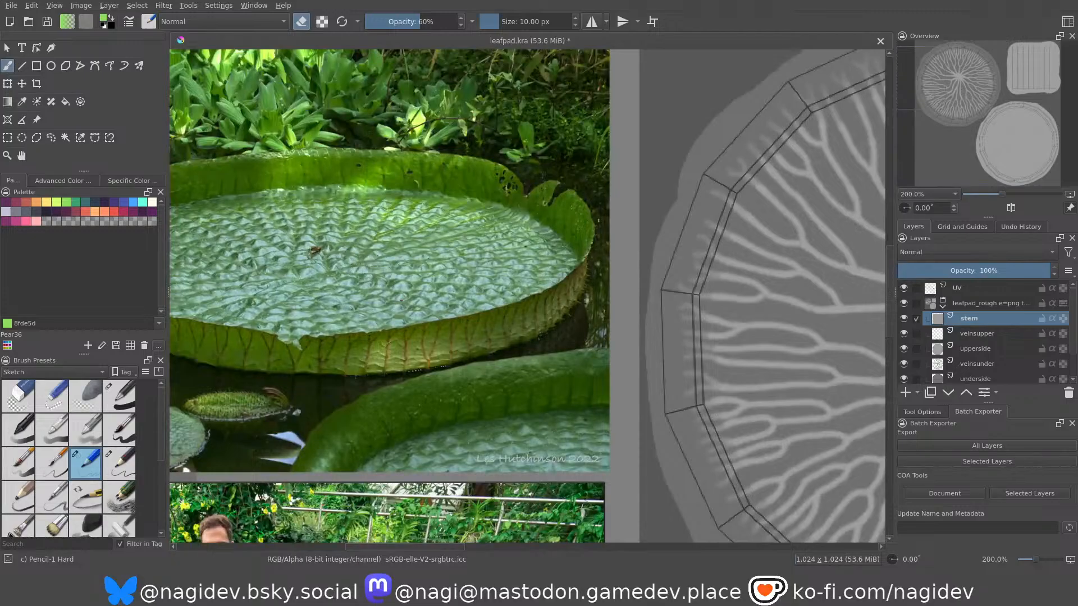
scroll(401, 334, "down", 3)
scroll(628, 131, "up", 4)
scroll(388, 303, "down", 1)
scroll(475, 144, "up", 1)
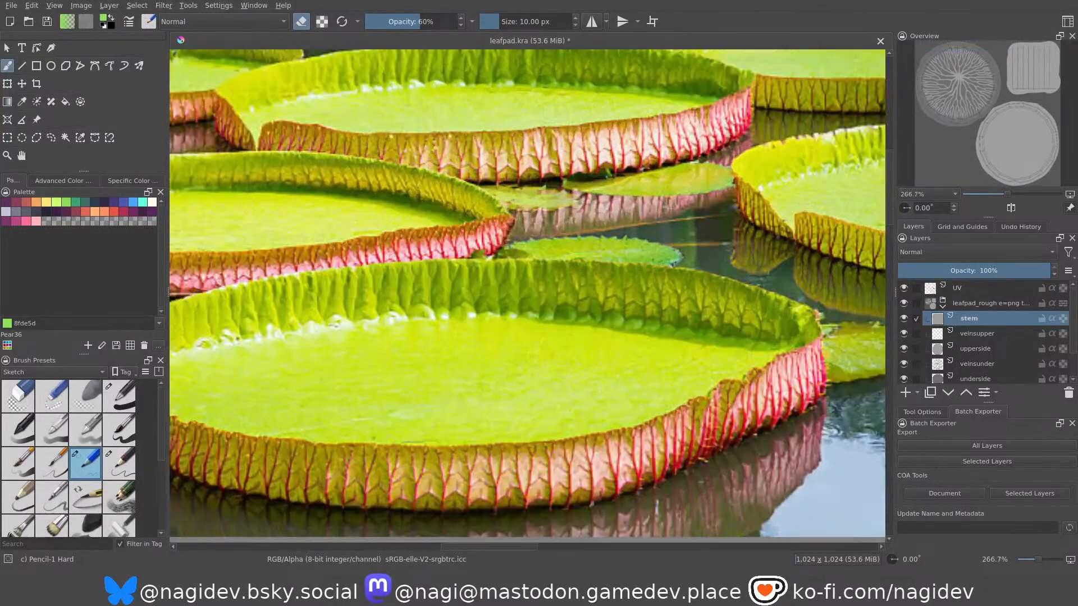
Examine the close-up reference photo of the ribbed red rim and compare it with the greyscale texture sheet.
scroll(693, 191, "down", 2)
scroll(737, 126, "down", 1)
scroll(601, 185, "up", 1)
scroll(824, 296, "down", 2)
scroll(730, 298, "up", 1)
scroll(744, 449, "down", 1)
scroll(558, 135, "up", 2)
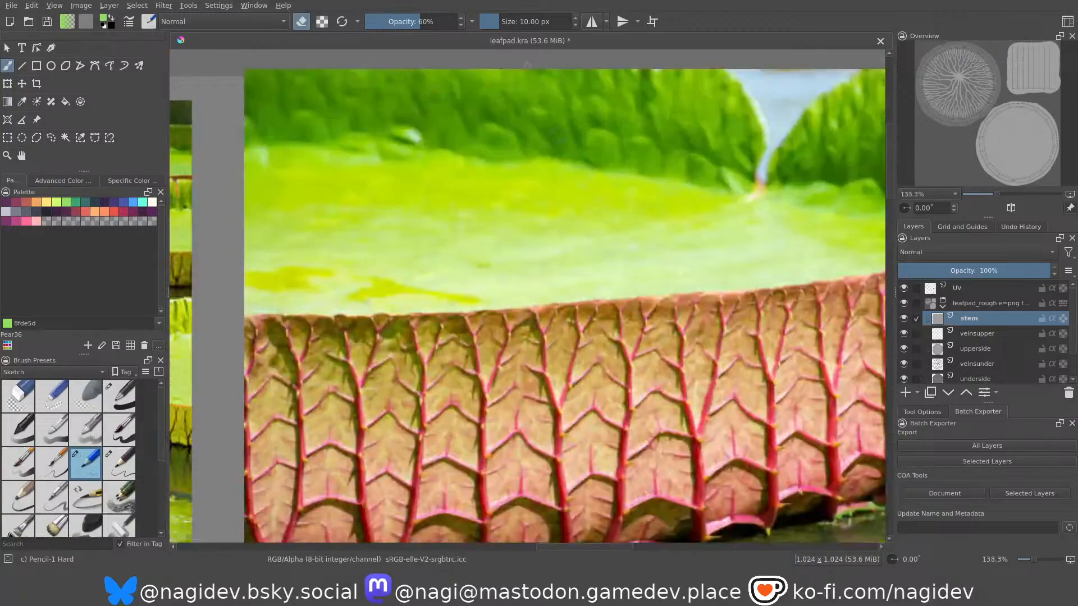
scroll(557, 135, "down", 4)
scroll(584, 300, "up", 2)
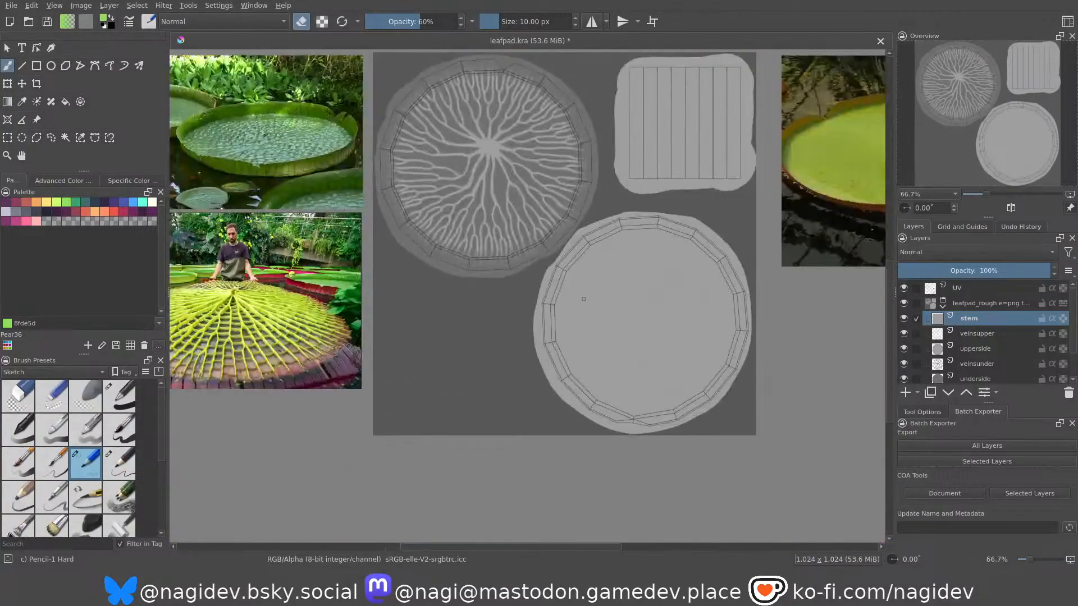
scroll(569, 258, "down", 1)
scroll(570, 141, "up", 1)
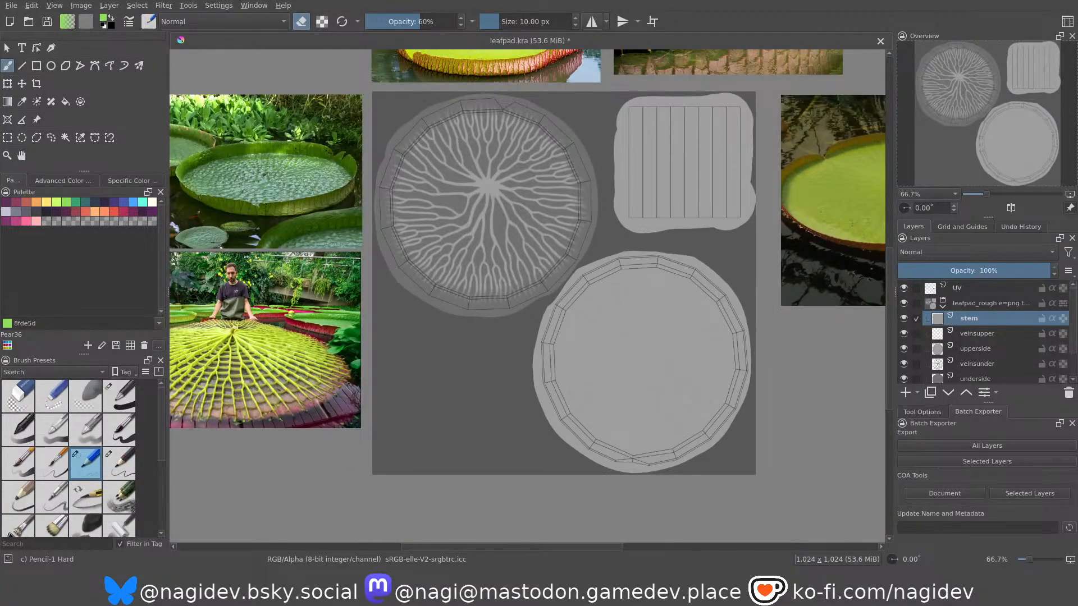
Pick a dark grey paint colour, turn off eraser mode, and lock transparency on the stem and upperside layers.
scroll(691, 183, "up", 1)
scroll(691, 183, "down", 1)
scroll(690, 183, "up", 1)
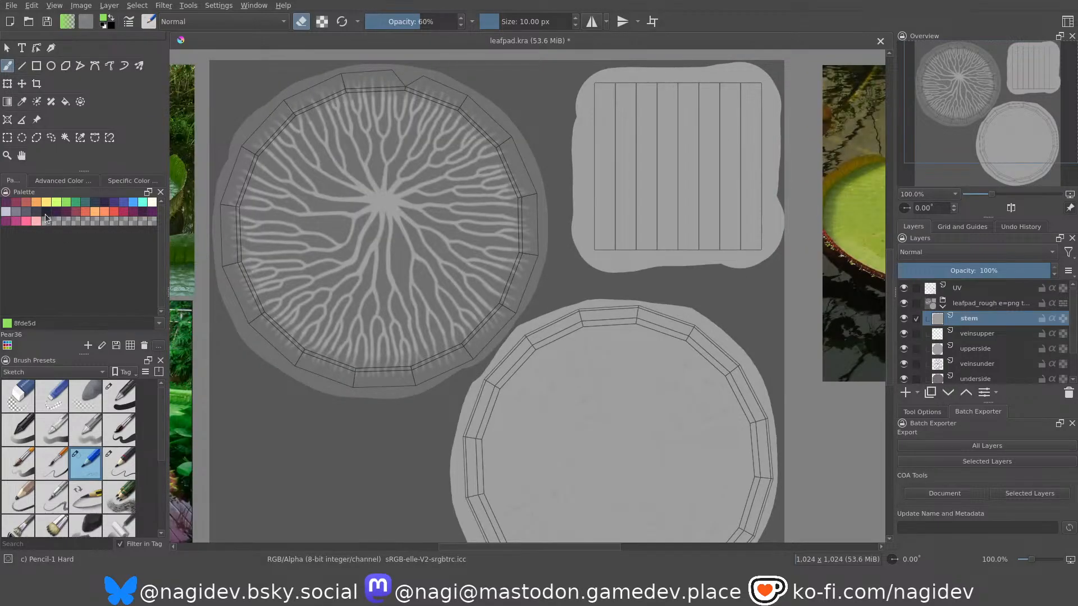
left_click(59, 180)
left_click_drag(65, 238, 54, 227)
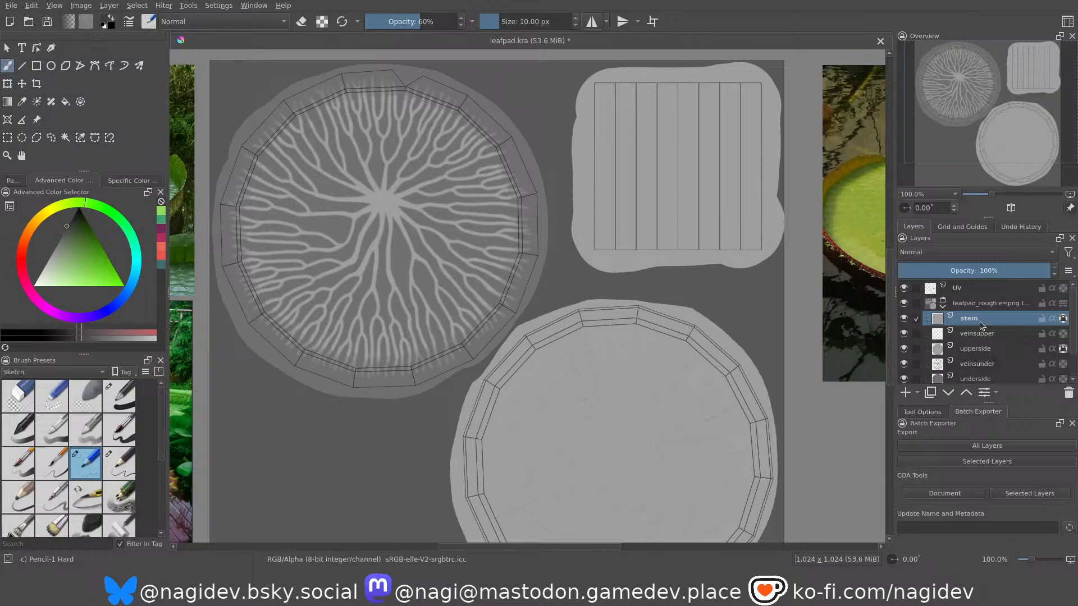
Fill the stem shape with the dark grey at 100% opacity using the Basic-1 preset, undoing the trial fill at 60%.
left_click_drag(670, 164, 670, 161)
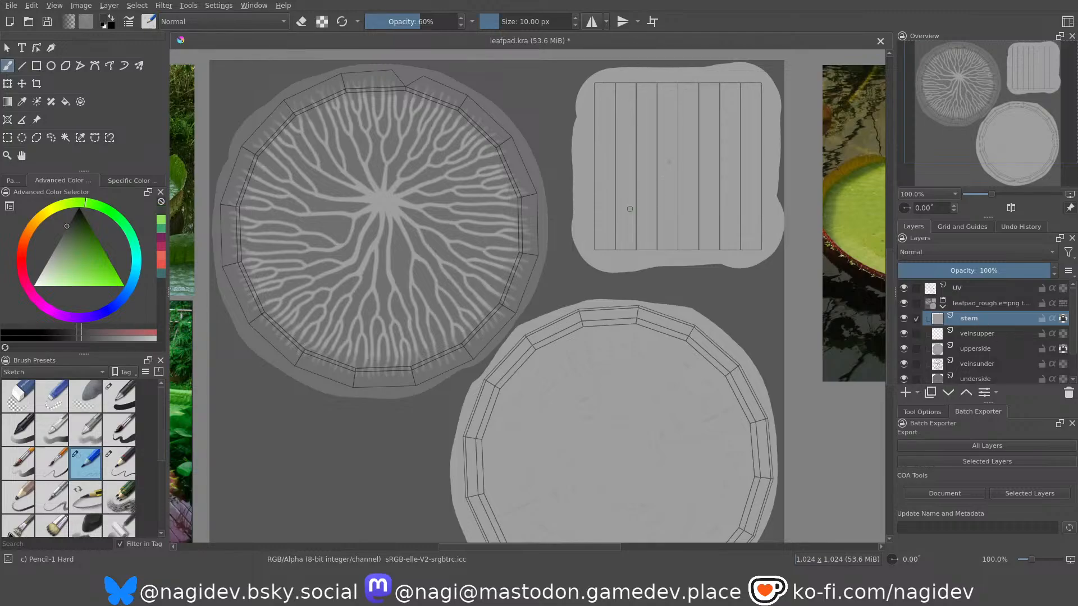
key("f")
left_click(695, 166)
key("ctrl+z")
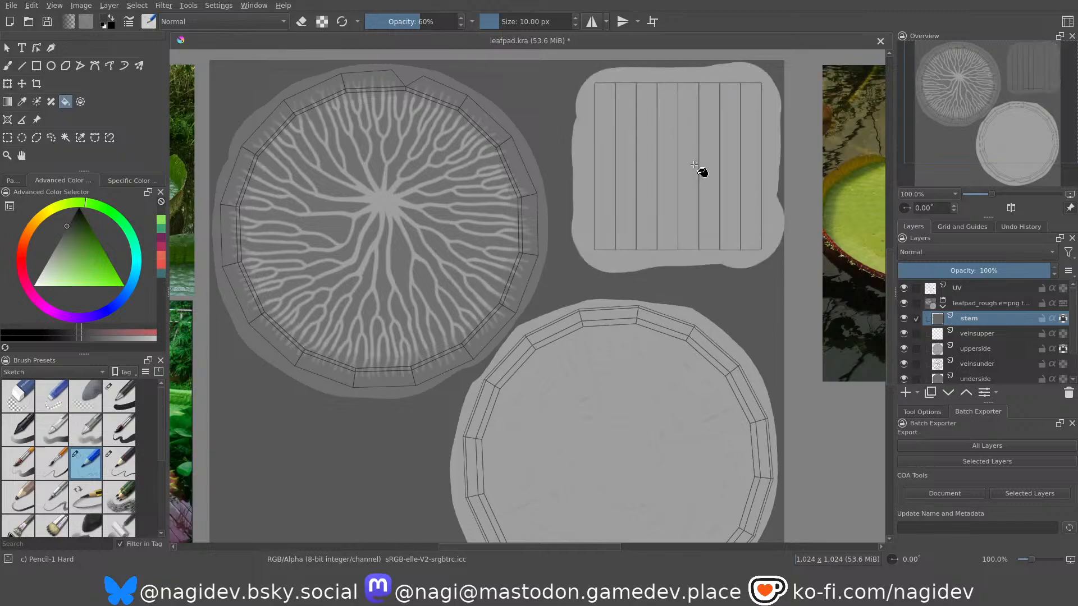
left_click(118, 396)
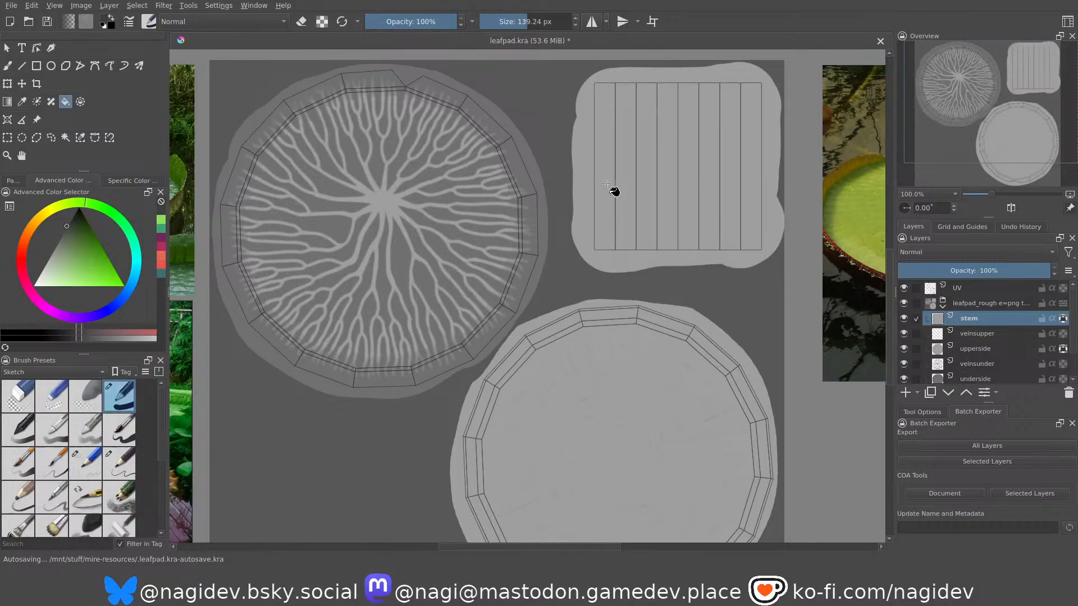
left_click(648, 165)
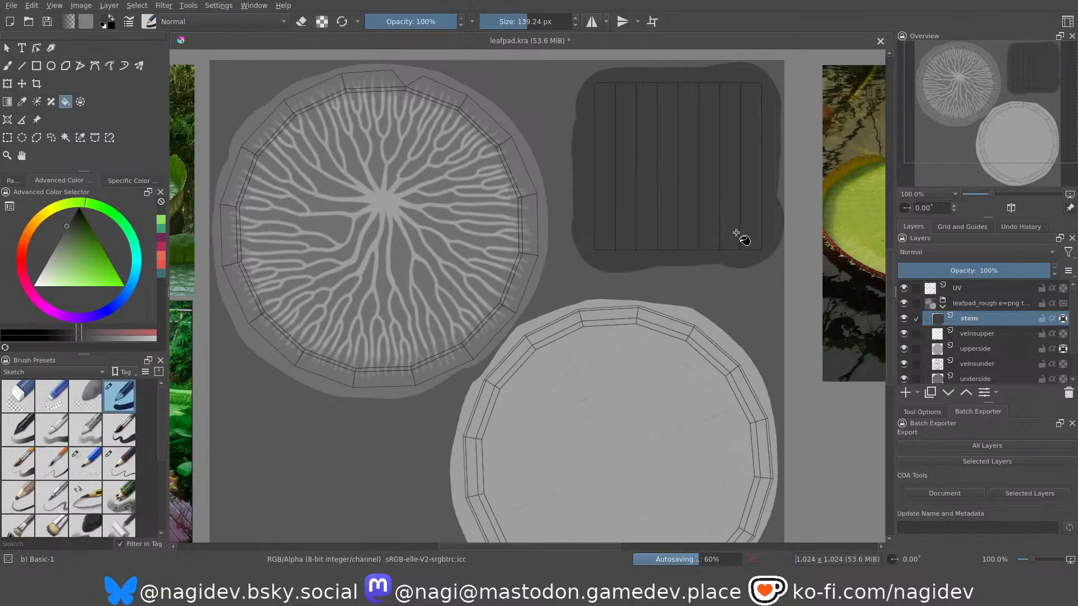
Fill the large disc on the upperside layer with the dark grey.
left_click(976, 349)
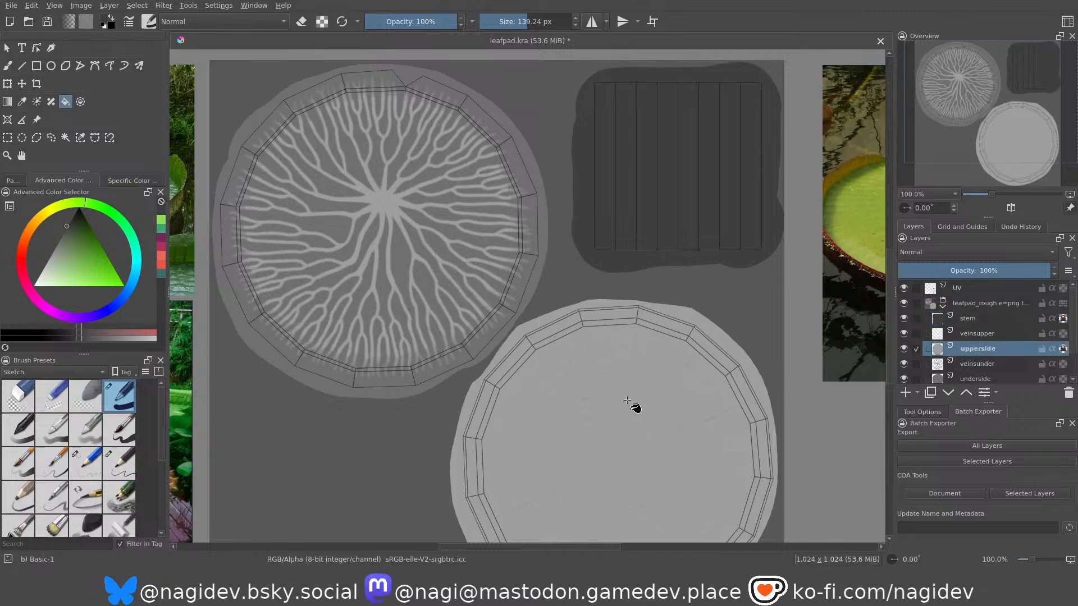
left_click(616, 393)
scroll(620, 389, "down", 3)
scroll(620, 389, "down", 2)
scroll(618, 179, "up", 2)
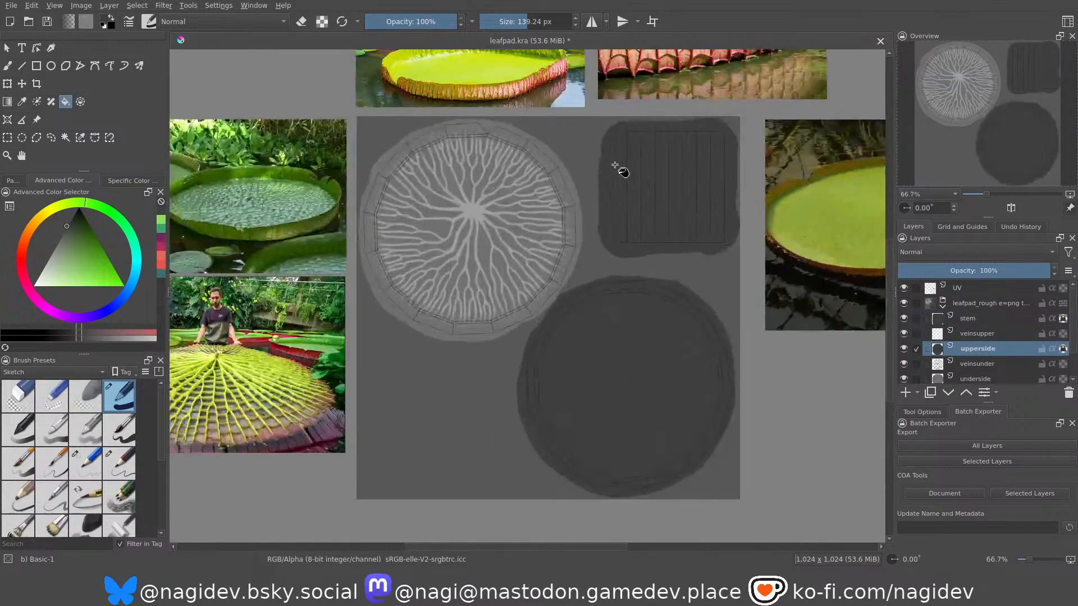
Examine the lily pad reference photos, including the underside ribs and the close-up of the veined red rim, against the greyscale sheet.
scroll(607, 224, "down", 2)
scroll(317, 367, "up", 3)
scroll(359, 427, "down", 3)
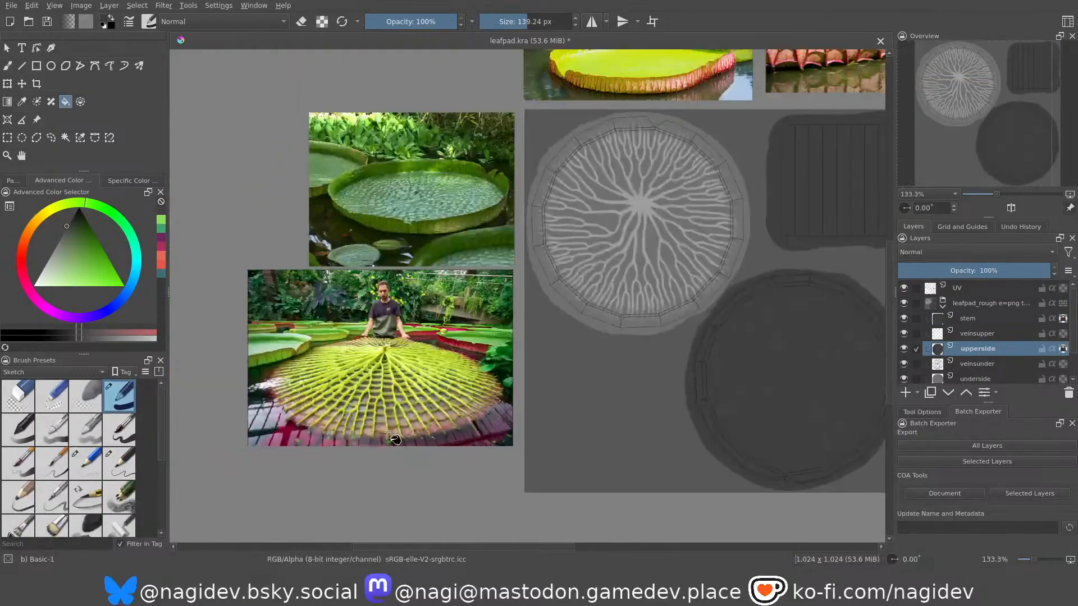
scroll(549, 125, "up", 3)
scroll(578, 112, "down", 1)
scroll(636, 73, "up", 2)
scroll(538, 281, "down", 2)
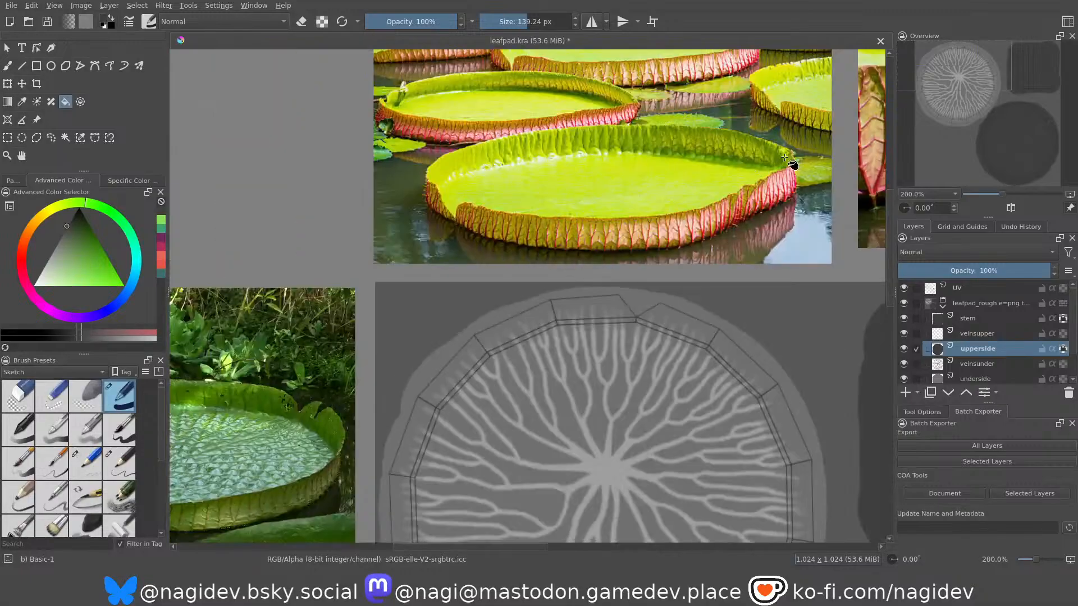
scroll(785, 172, "up", 4)
scroll(543, 284, "down", 1)
scroll(541, 285, "down", 3)
scroll(832, 227, "up", 2)
scroll(698, 159, "down", 2)
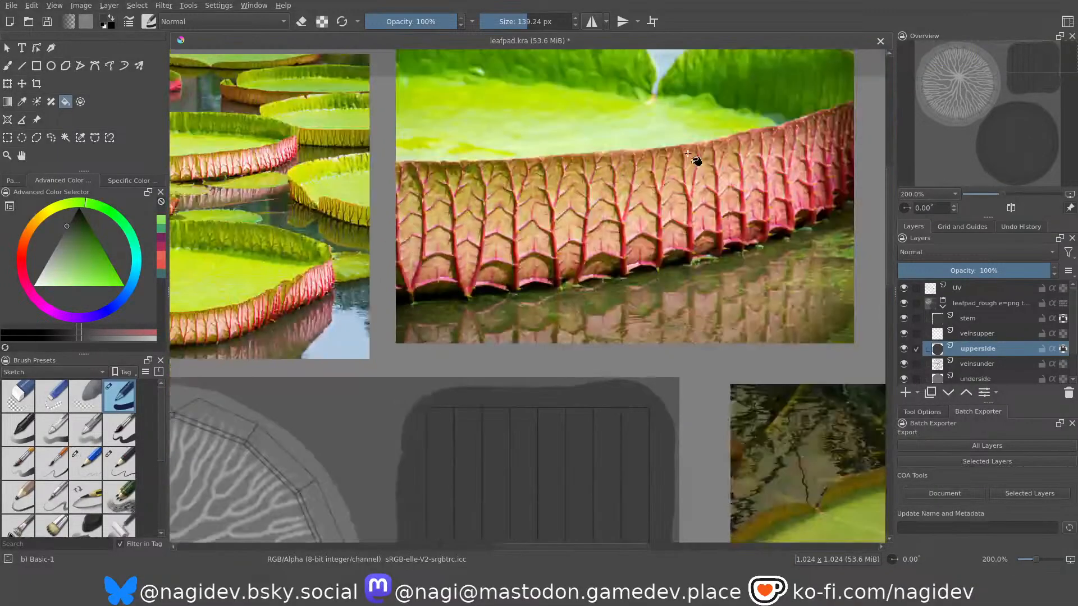
scroll(667, 207, "up", 4)
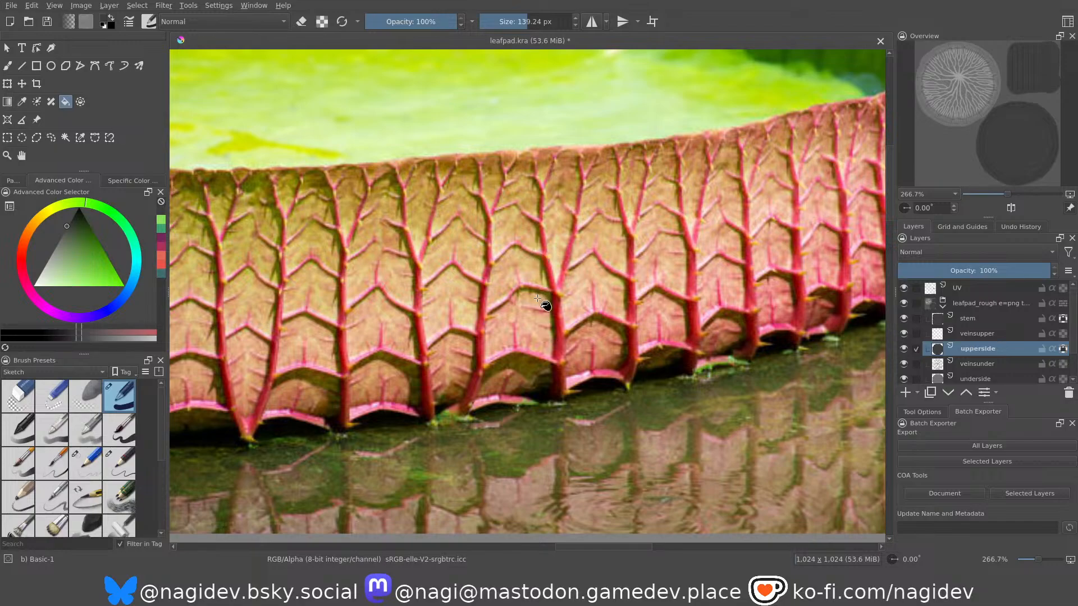
scroll(643, 159, "down", 5)
scroll(476, 400, "up", 1)
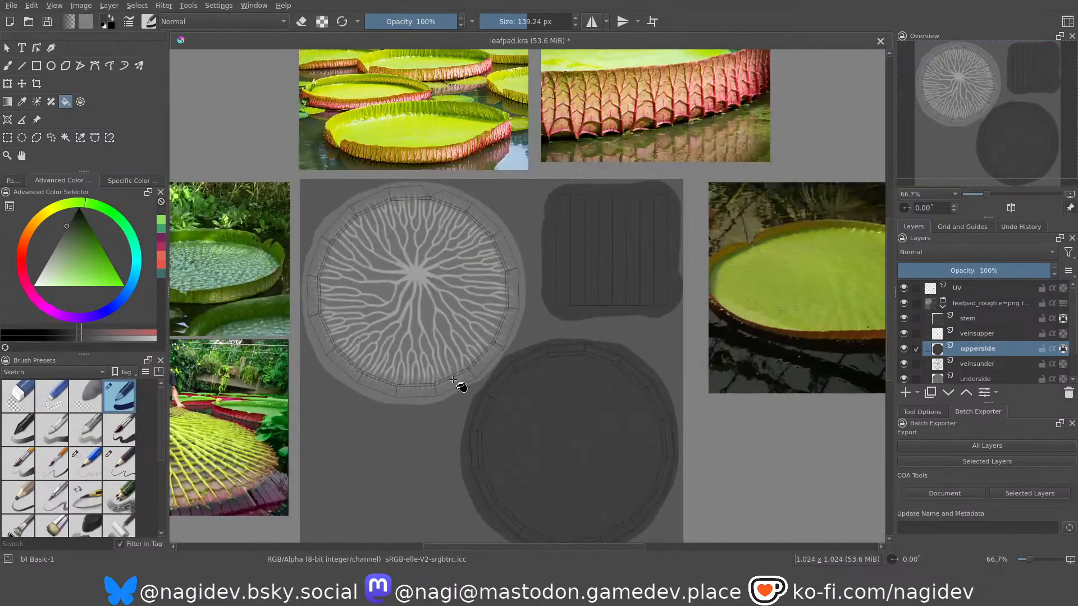
Fill the disc on the underside layer with the same dark grey, leaving its veins light.
scroll(984, 355, "down", 1)
left_click(984, 347)
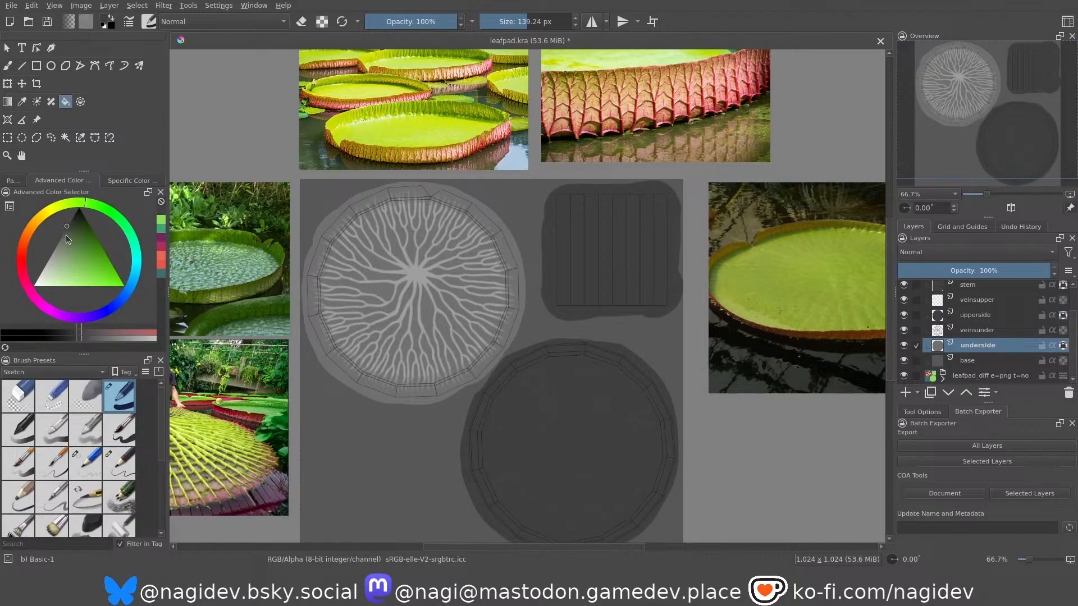
left_click(412, 250)
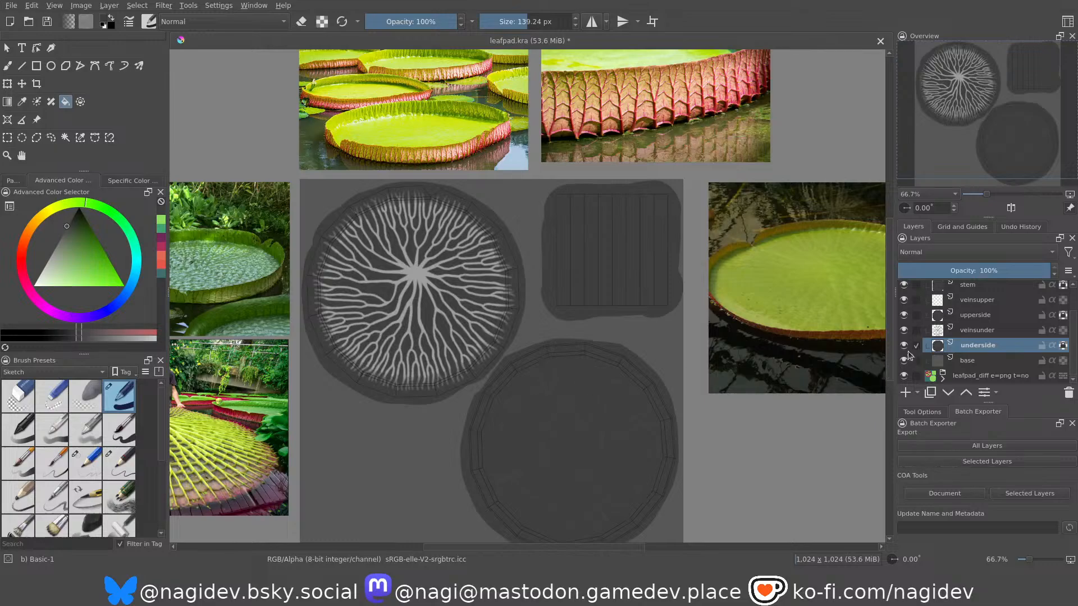
Make the veinsunder layer active and check the light veins against the darkened underside, upperside and stem shapes.
left_click(971, 330)
scroll(360, 279, "up", 3)
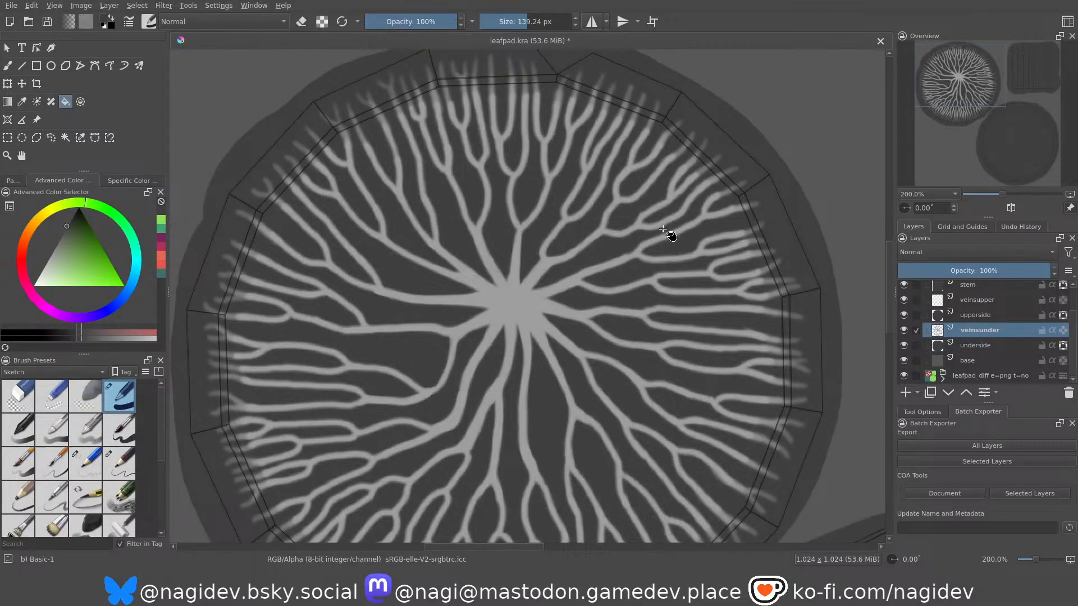
scroll(567, 205, "down", 2)
scroll(531, 269, "down", 1)
scroll(623, 421, "up", 1)
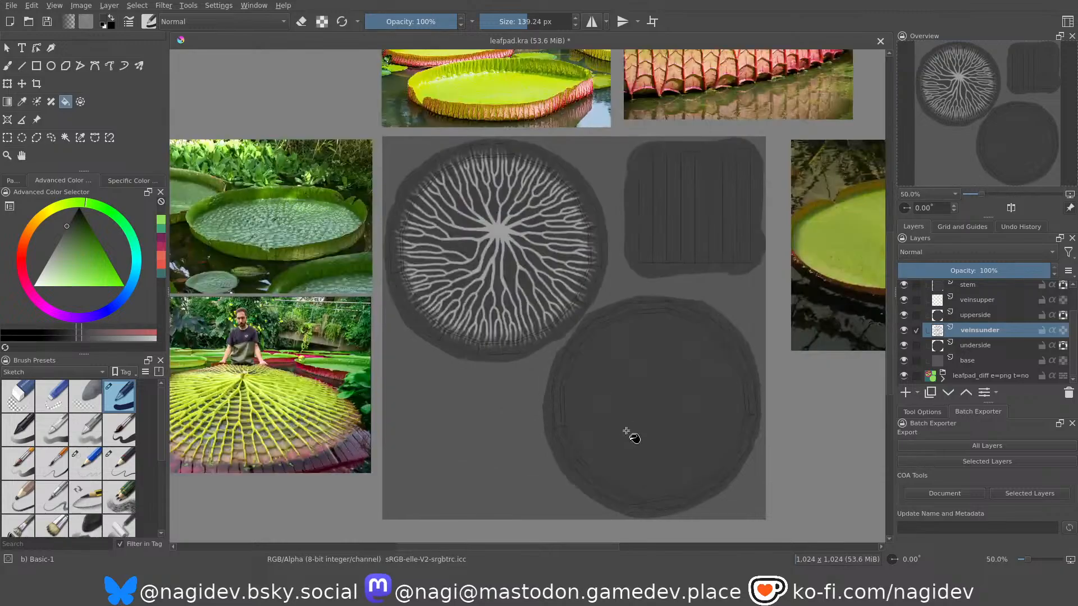
scroll(696, 270, "up", 1)
scroll(585, 284, "down", 1)
scroll(539, 359, "up", 1)
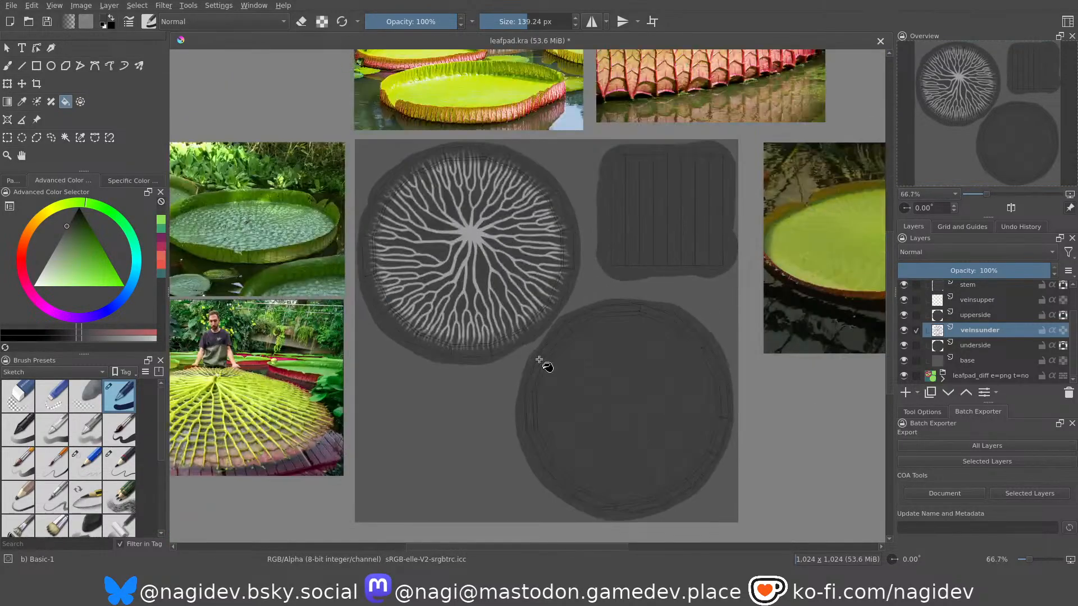
scroll(539, 360, "up", 1)
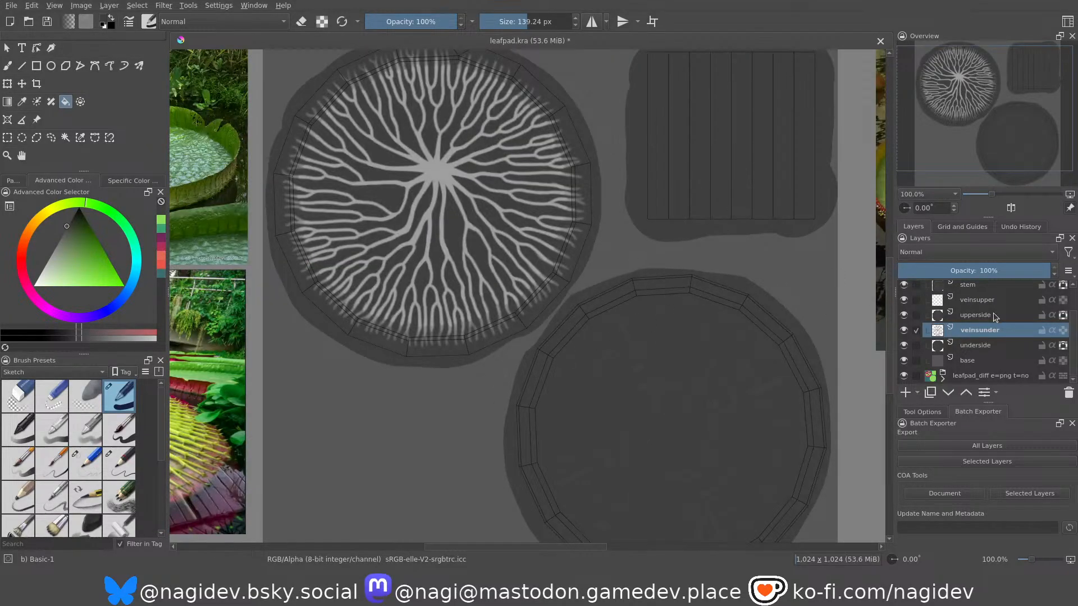
Collapse the leafpad_rough layer group in the layer list.
scroll(977, 320, "up", 1)
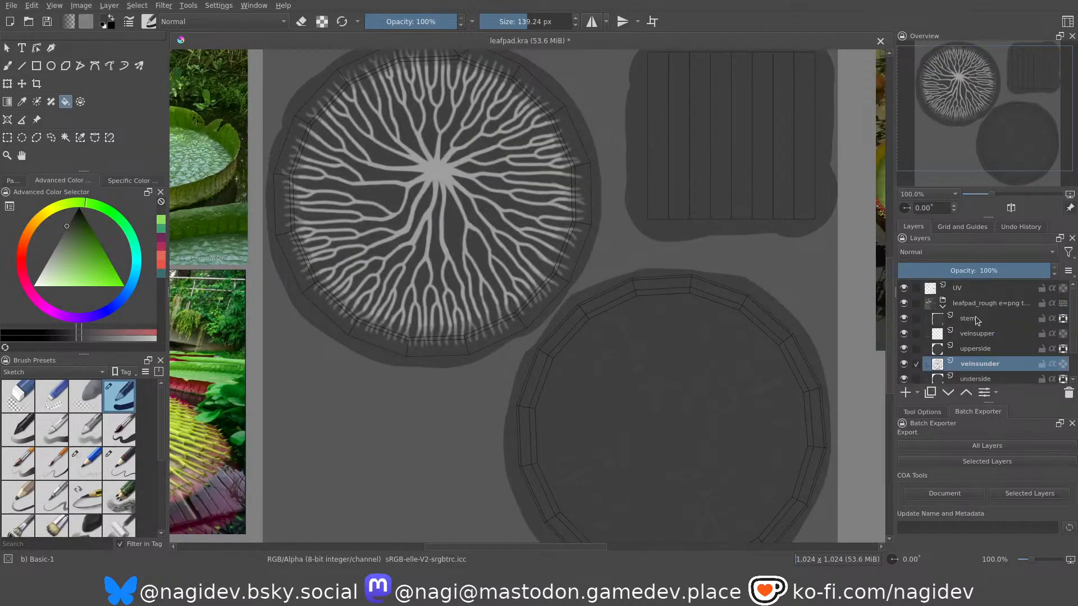
left_click(943, 308)
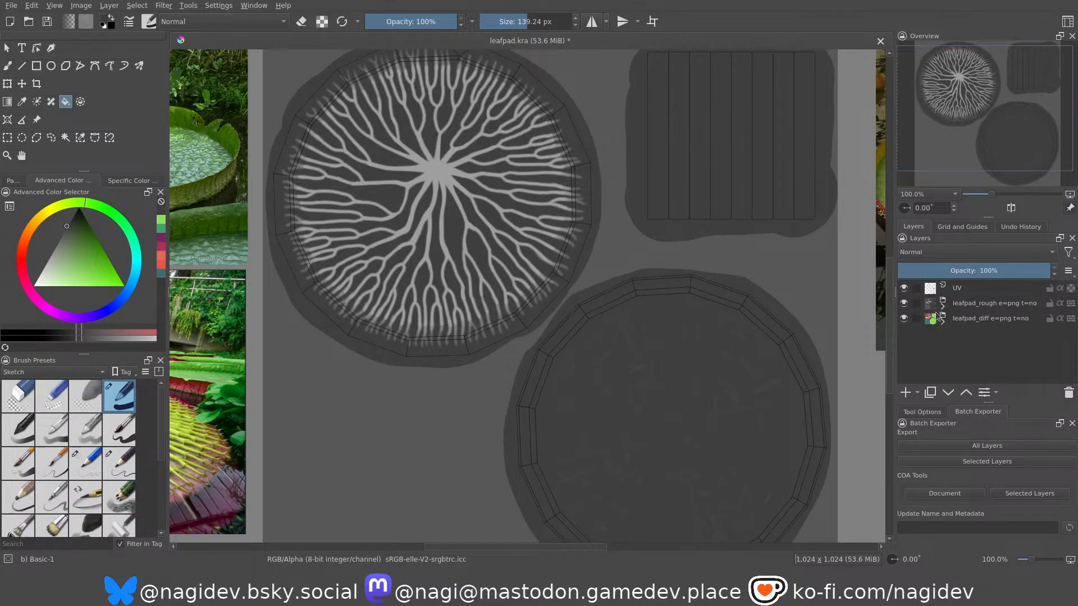
scroll(686, 326, "down", 1)
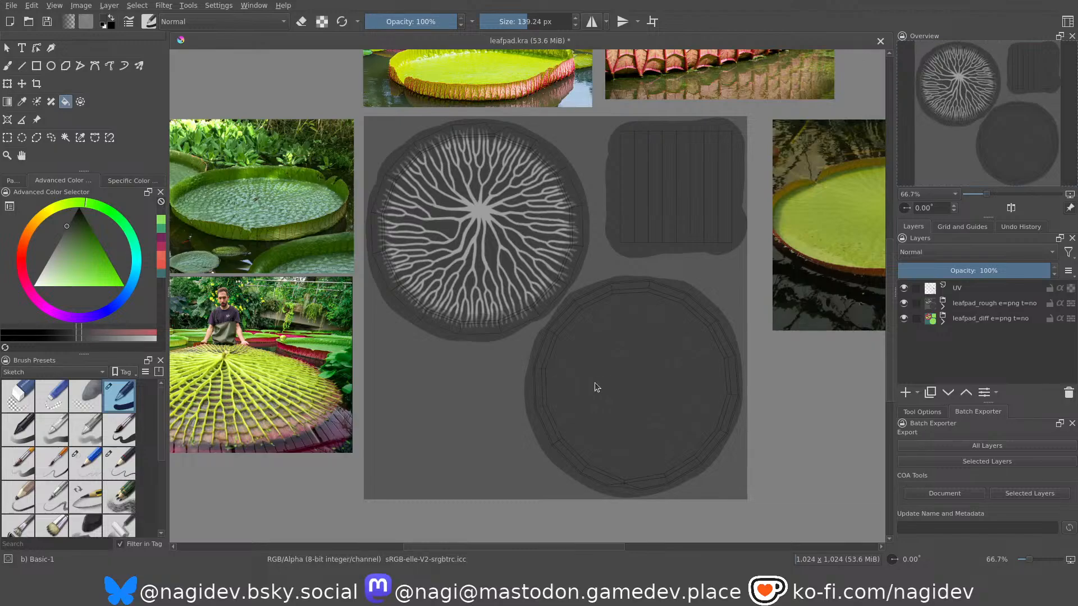
Switch to Blender, open the Shading workspace and maximize the node editor showing the Leafpad material.
key("alt+Tab")
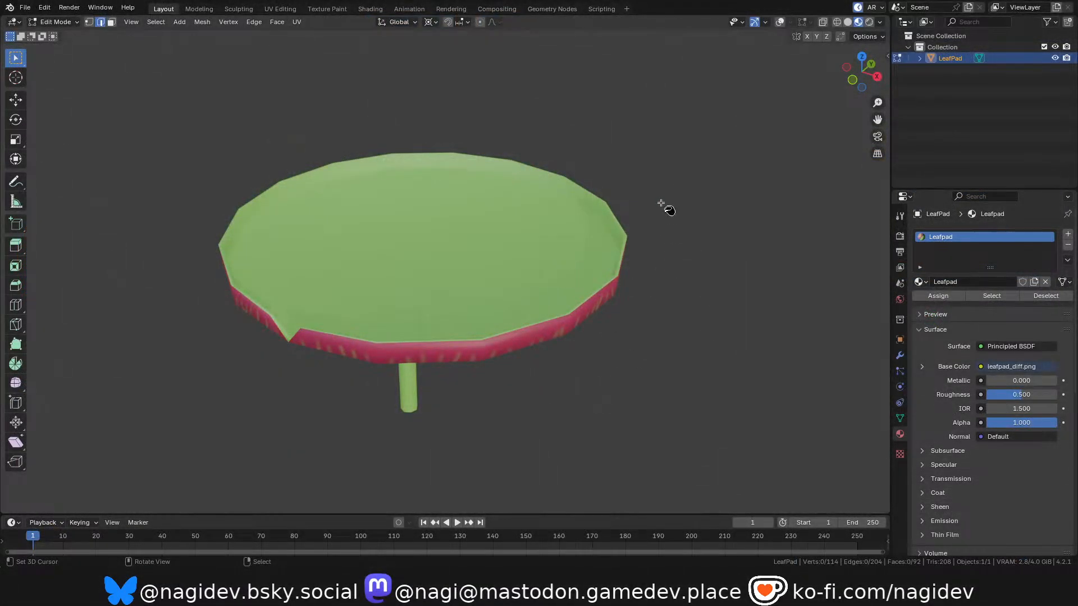
scroll(555, 223, "down", 2)
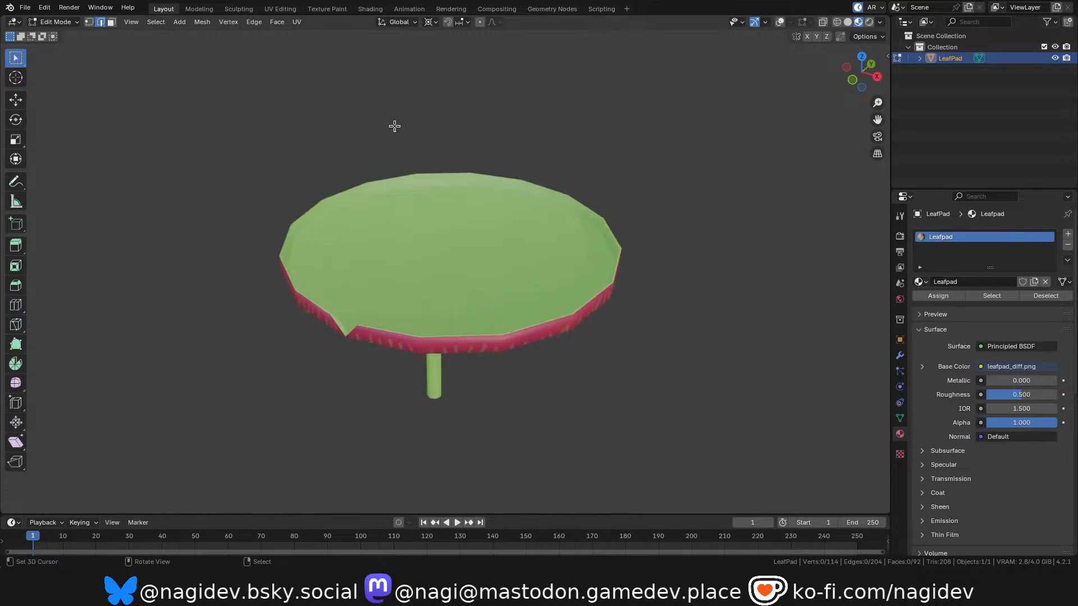
left_click(369, 8)
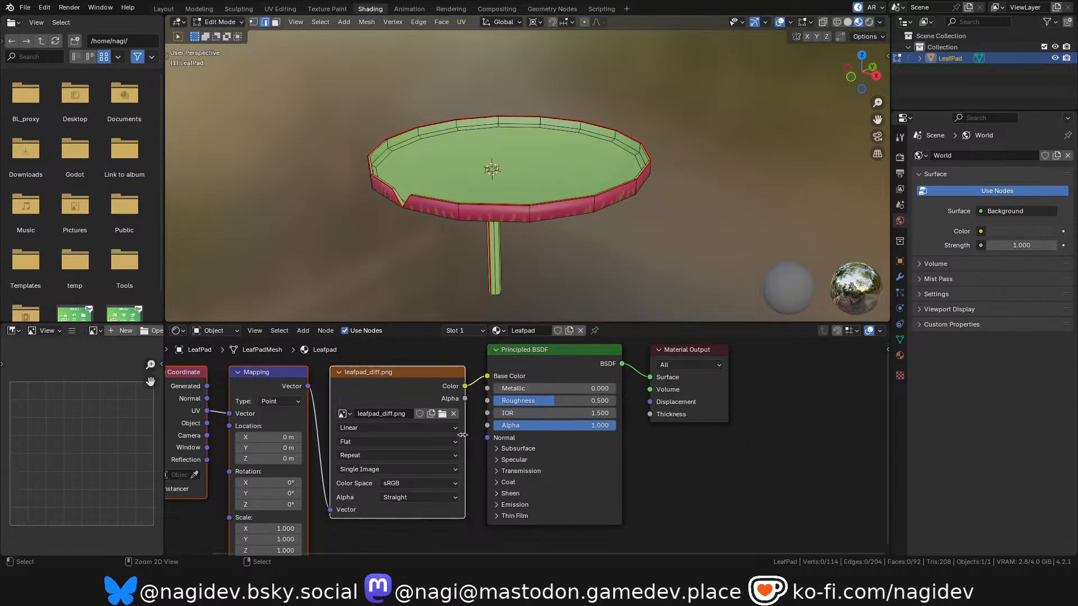
key("ctrl+space")
scroll(568, 140, "down", 3)
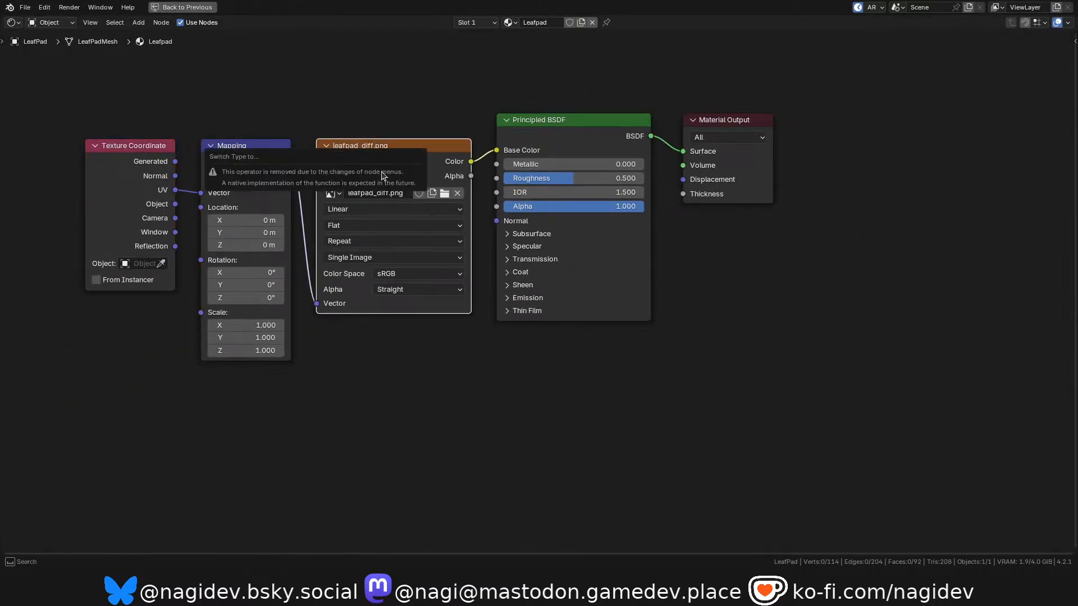
Duplicate the leafpad_diff.png image node below the original, load leafpad_rough.png into the copy and set its colour space to Non-Color.
key("shift+d")
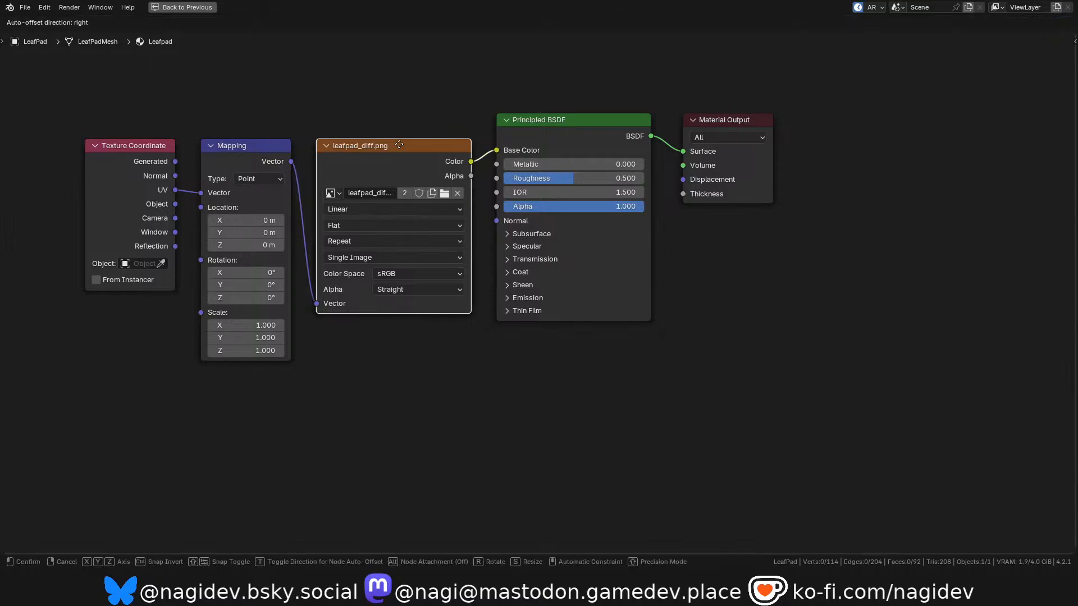
left_click(402, 359)
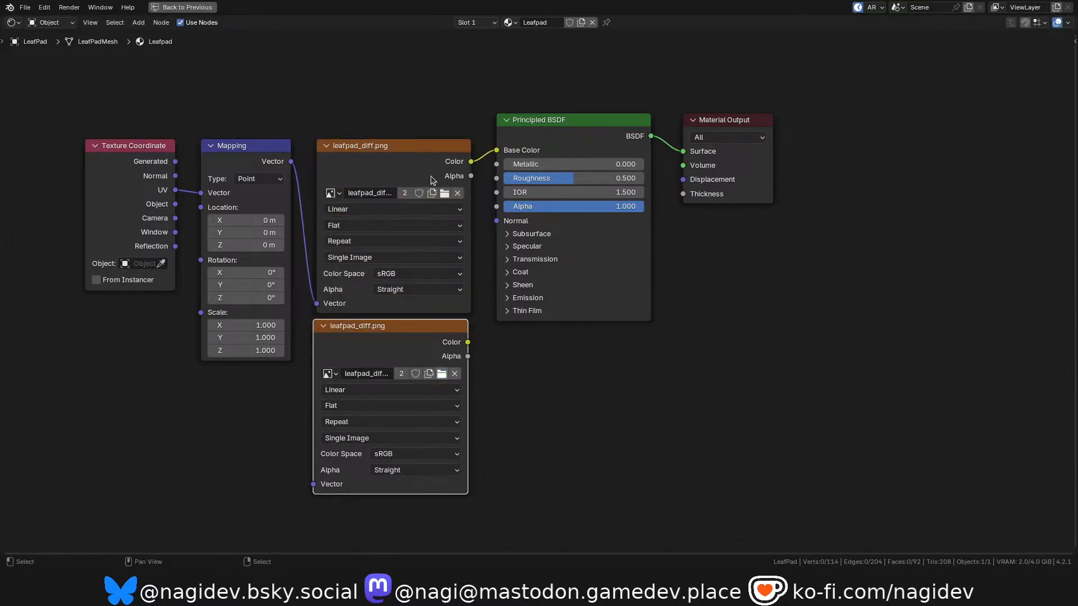
scroll(326, 415, "up", 1)
left_click(390, 454)
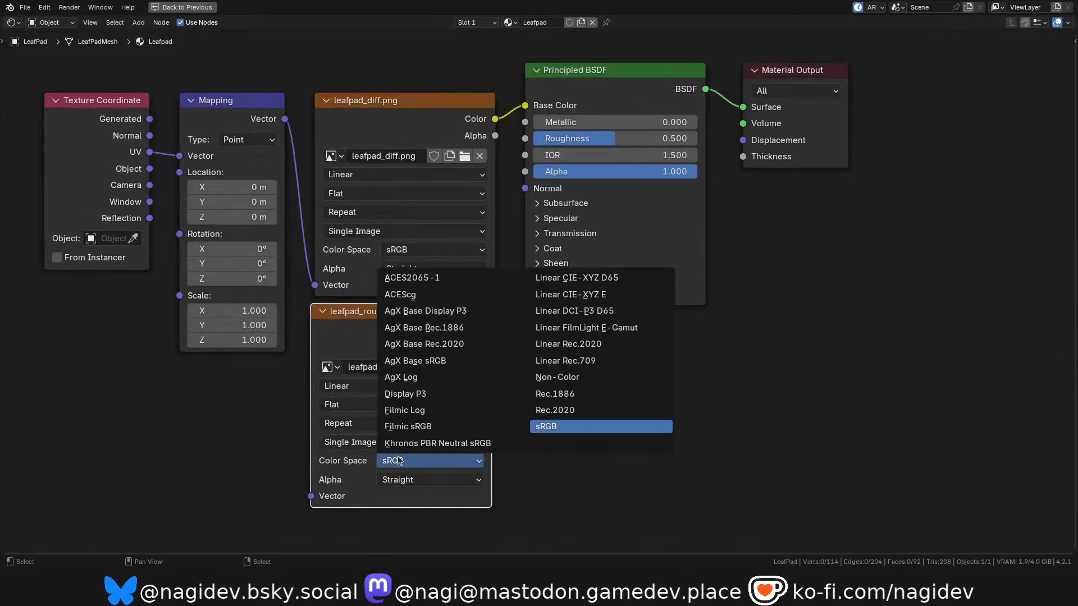
left_click(556, 377)
Link the Mapping vector to the leafpad_rough.png node and its Color output to the Principled BSDF Roughness, then restore the workspace layout.
left_click_drag(284, 119, 311, 495)
left_click_drag(492, 330, 525, 139)
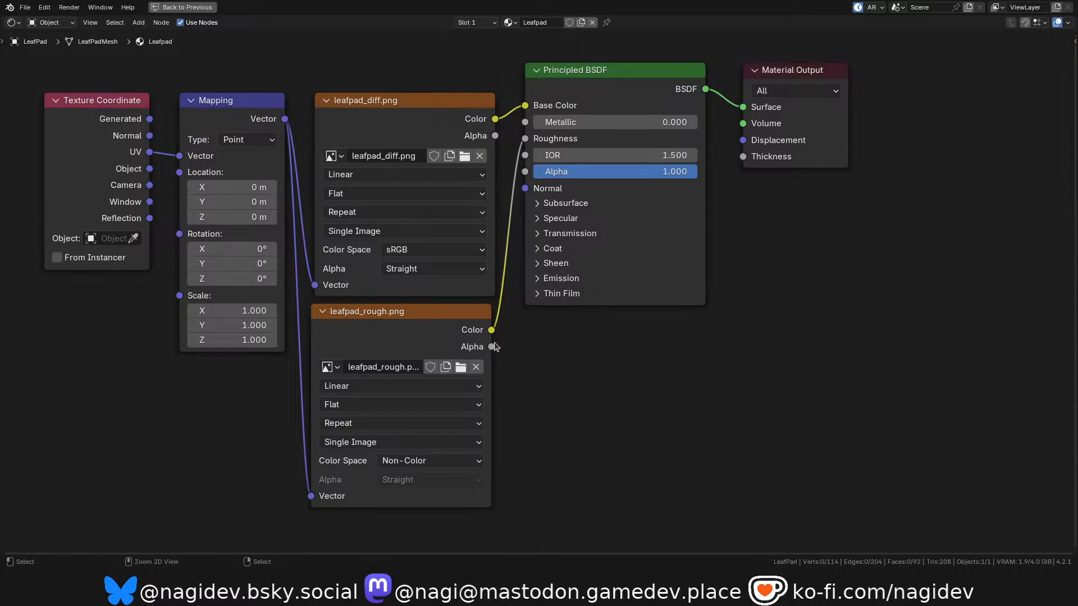
key("ctrl+space")
Try the rendered view of the lily pad, return to Material Preview with overlays hidden, and leave Edit Mode.
key("z")
left_click(377, 161)
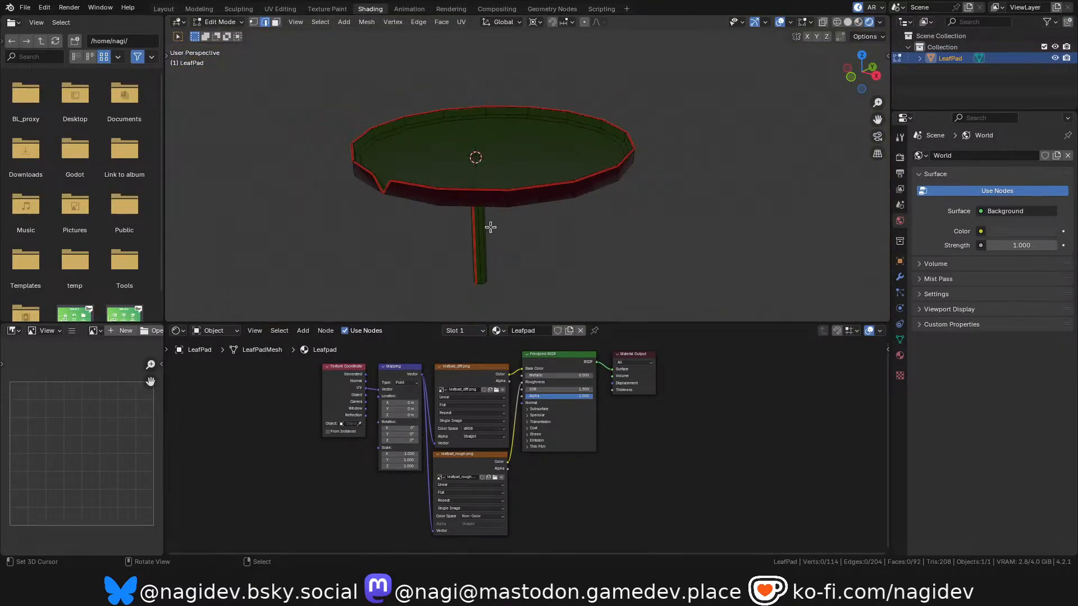
key("z")
left_click(416, 184)
key("z")
left_click(475, 195)
scroll(478, 222, "up", 1)
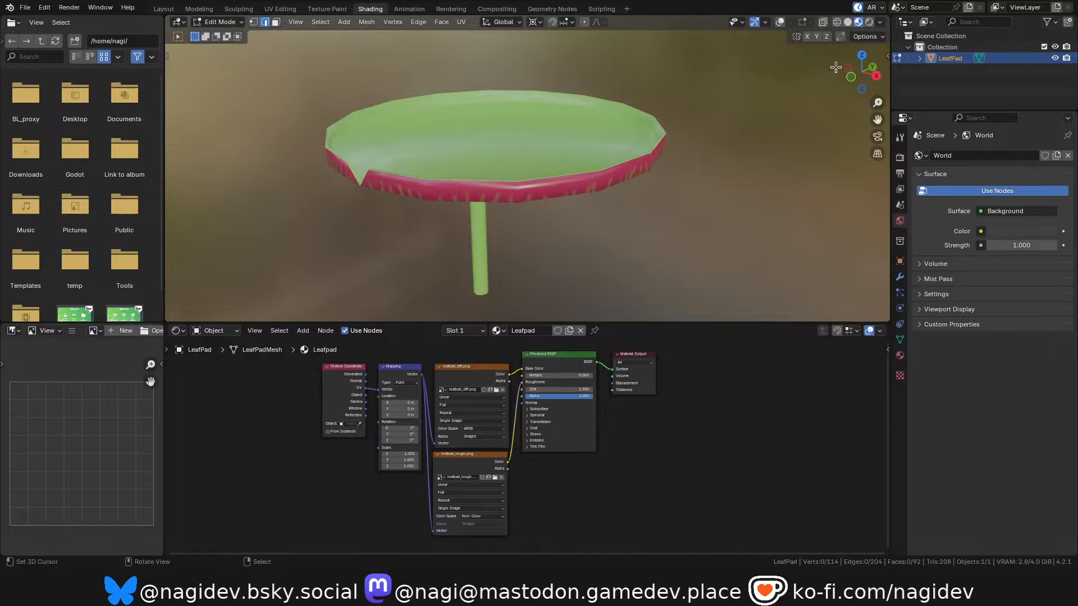
key("Tab")
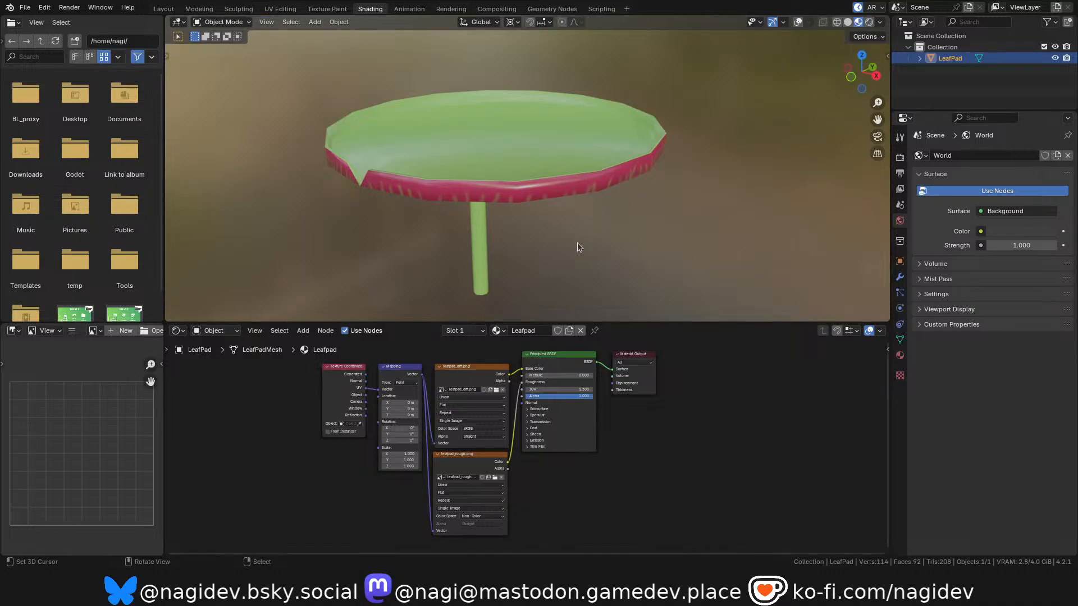
Inspect the light reflections on the lily pad's top, rim and veined underside from several angles, including with a cancelled trackball rotation.
left_click_drag(876, 58, 740, 95)
scroll(510, 179, "down", 1)
middle_click_drag(510, 179, 510, 210, "shift")
scroll(510, 251, "up", 1)
scroll(529, 194, "up", 1)
left_click(518, 82)
key("z")
left_click(498, 114)
key("r")
key("r")
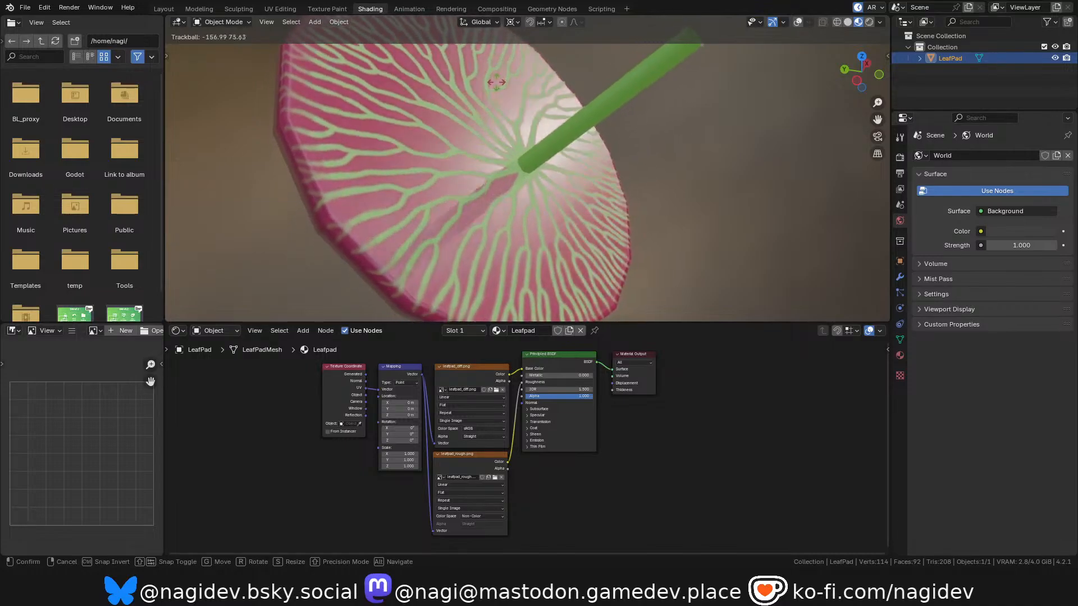
key("Escape")
mouse_move(837, 72)
left_mouse_down()
mouse_move(836, 107)
mouse_move(828, 79)
mouse_move(806, 67)
mouse_move(727, 91)
mouse_move(681, 59)
mouse_move(652, 61)
mouse_move(730, 92)
mouse_move(852, 77)
left_mouse_up()
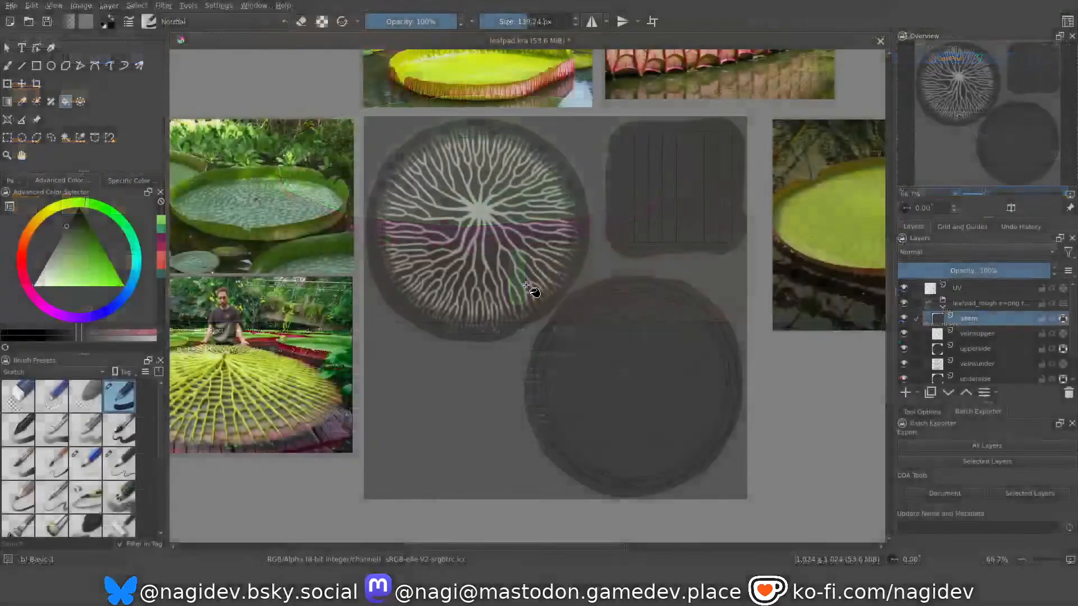
Switch to Krita, pick a slightly lighter grey, and fill the stem and upperside shapes on their layers with it.
left_click(62, 235)
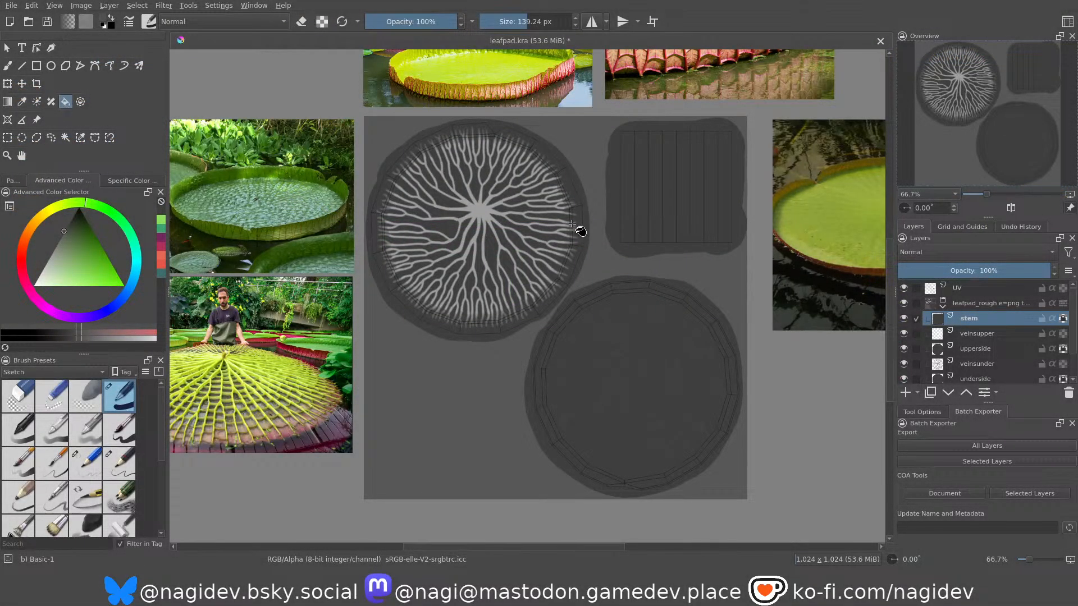
left_click(729, 233)
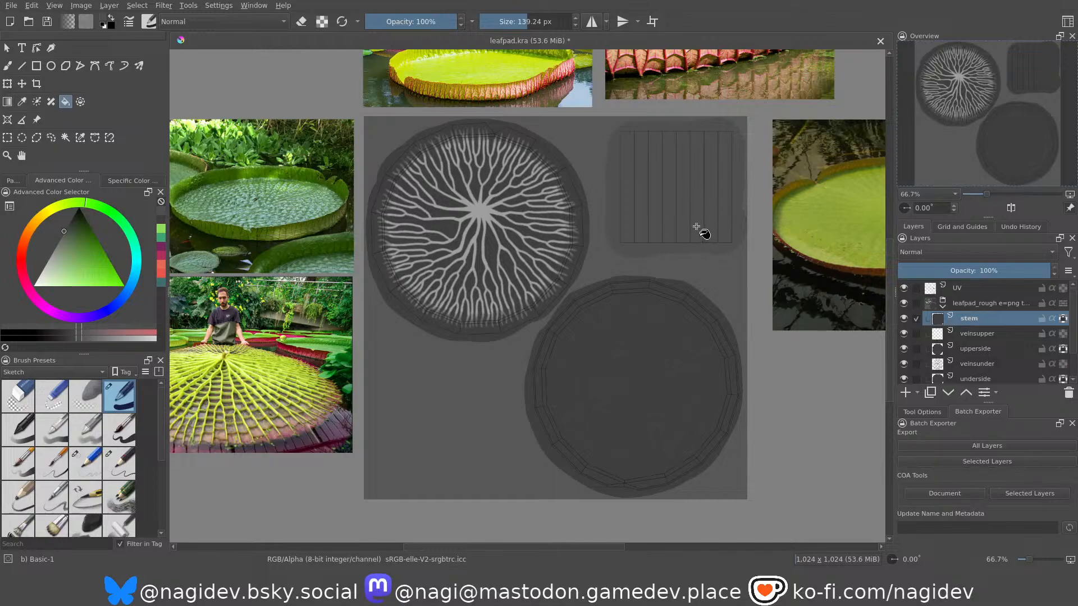
left_click(979, 351)
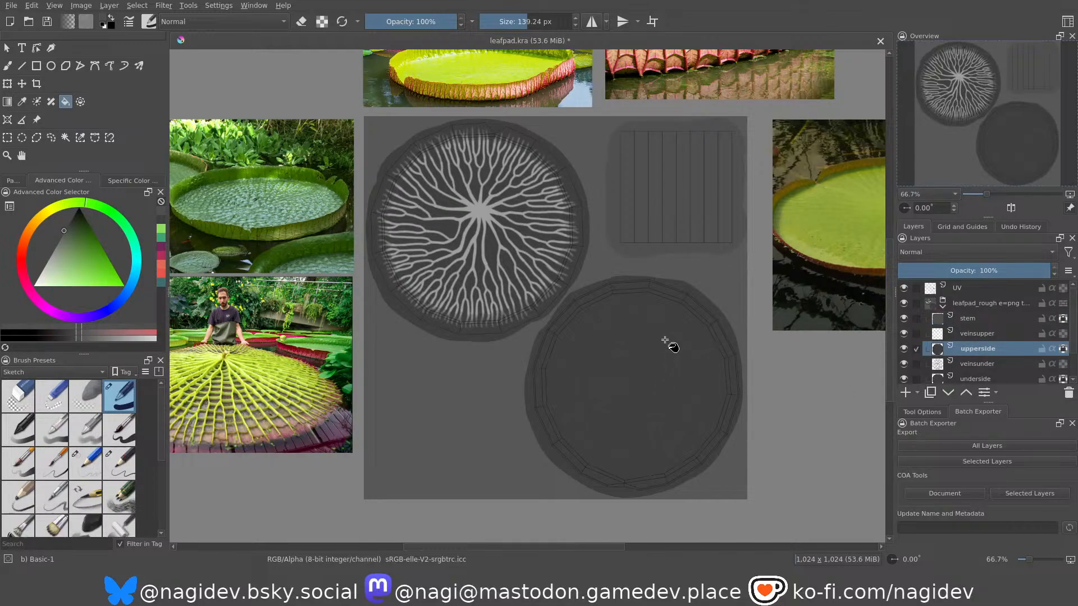
left_click(678, 354)
Try the slightly lighter grey as a fill on the underside layer's disc and undo that fill.
left_click(980, 378)
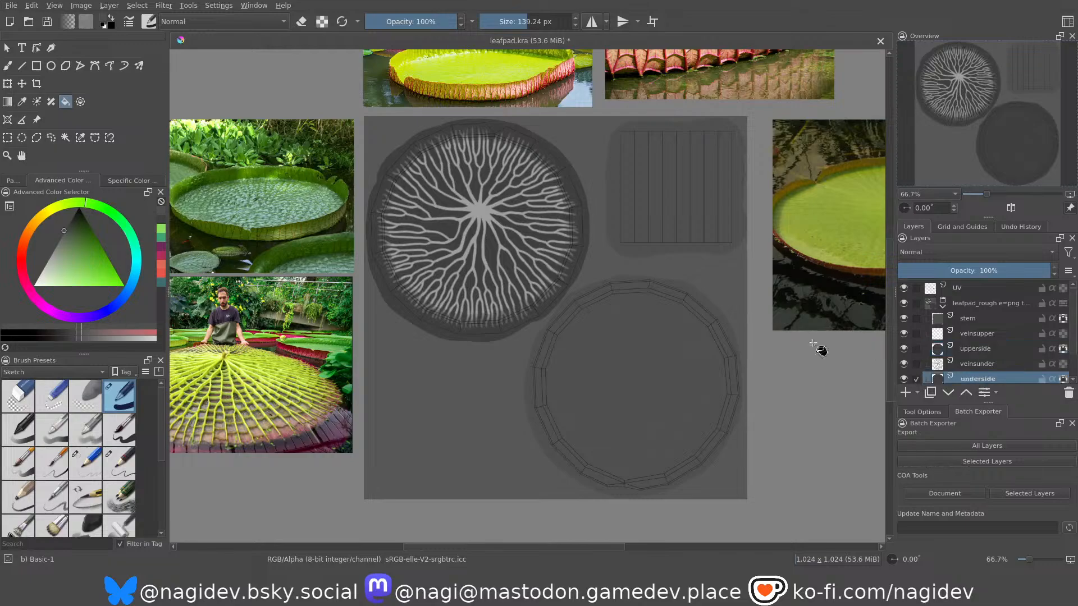
left_click(516, 257)
scroll(517, 257, "down", 1)
scroll(528, 282, "up", 1)
scroll(536, 277, "down", 2)
scroll(586, 244, "up", 2)
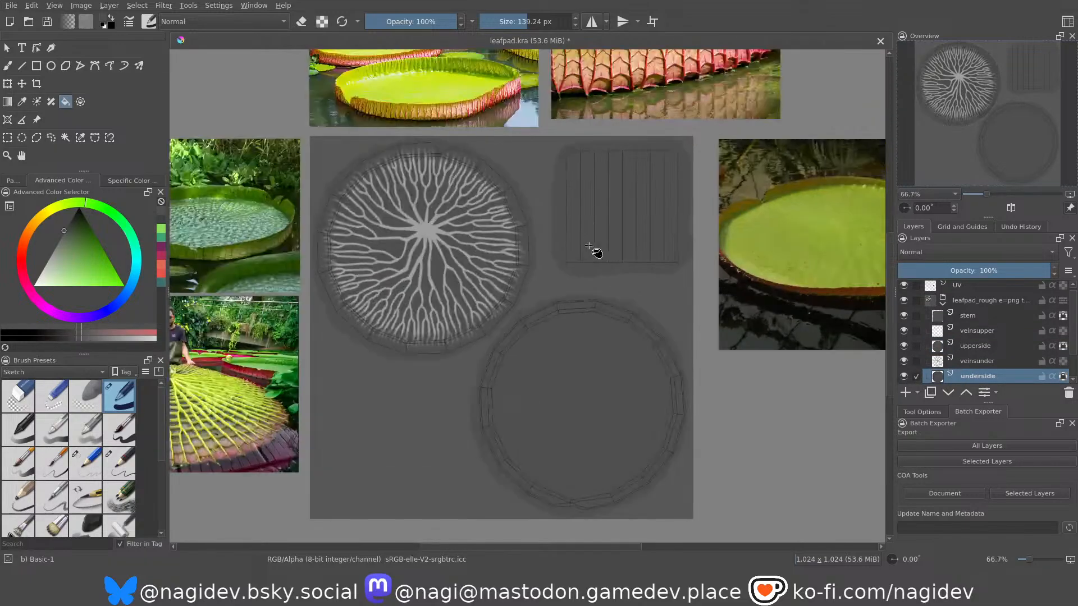
left_click(512, 260)
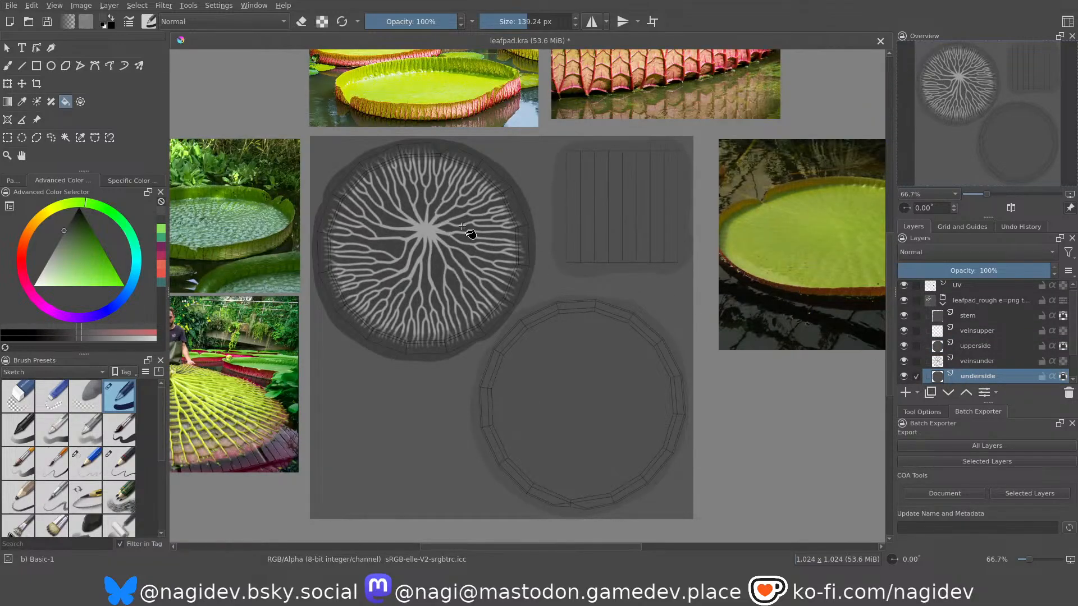
Export all layers of the leafpad document again and switch to Blender.
scroll(602, 315, "down", 1)
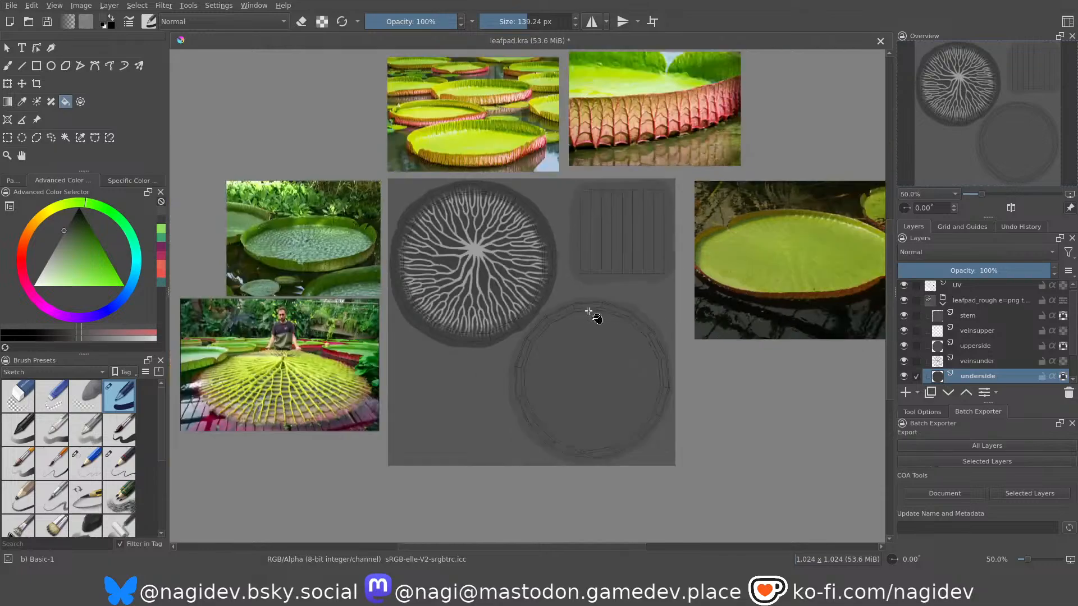
scroll(585, 315, "up", 1)
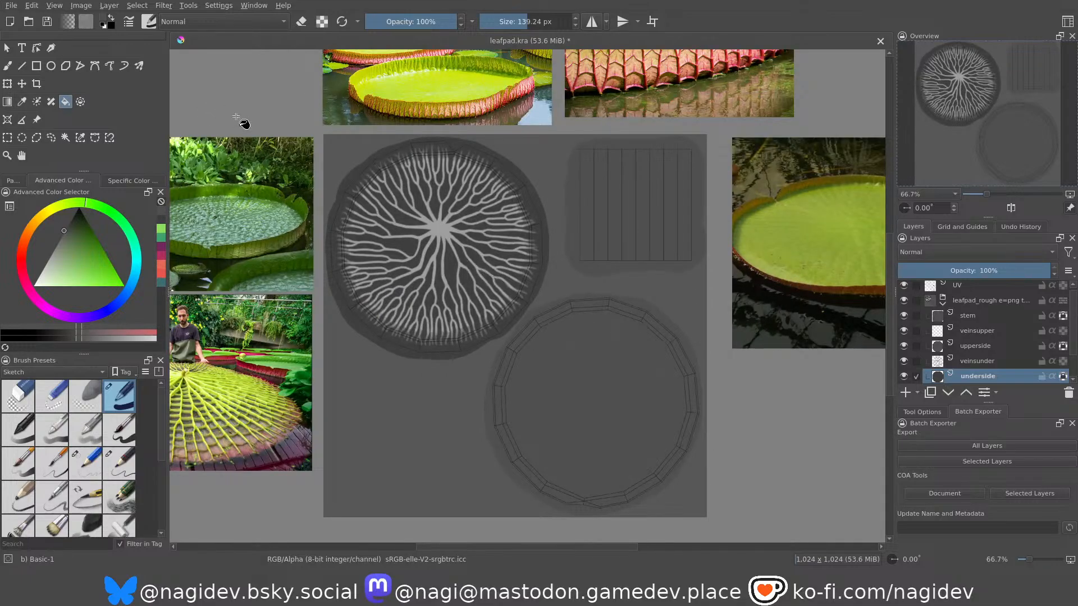
left_click(939, 445)
key("alt+Tab")
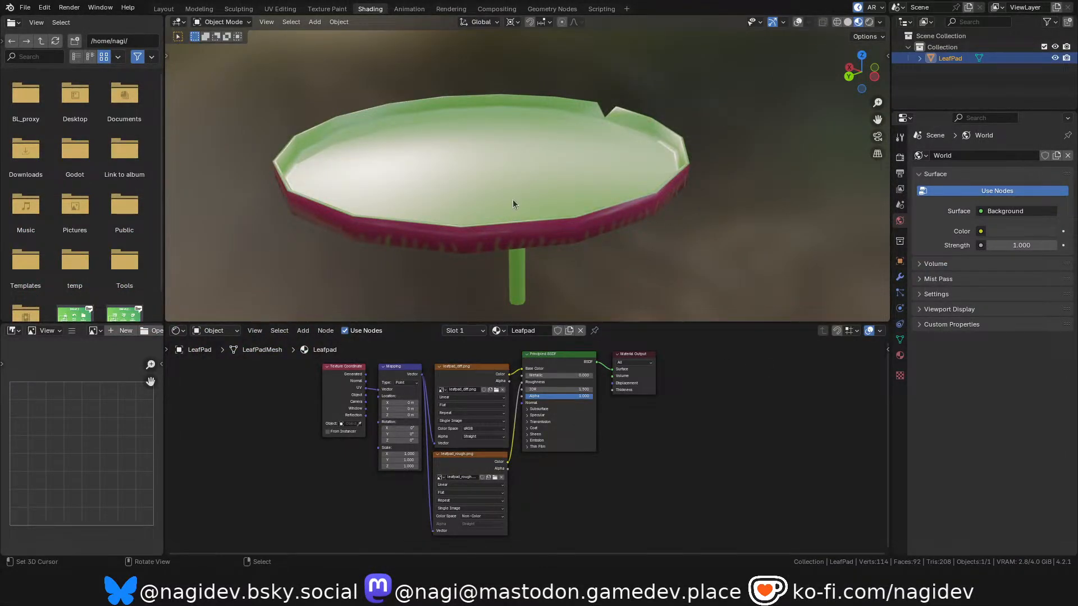
Inspect the light reflections on the lily pad's top and rim with temporary trackball rotations, restoring its orientation.
key("r")
key("r")
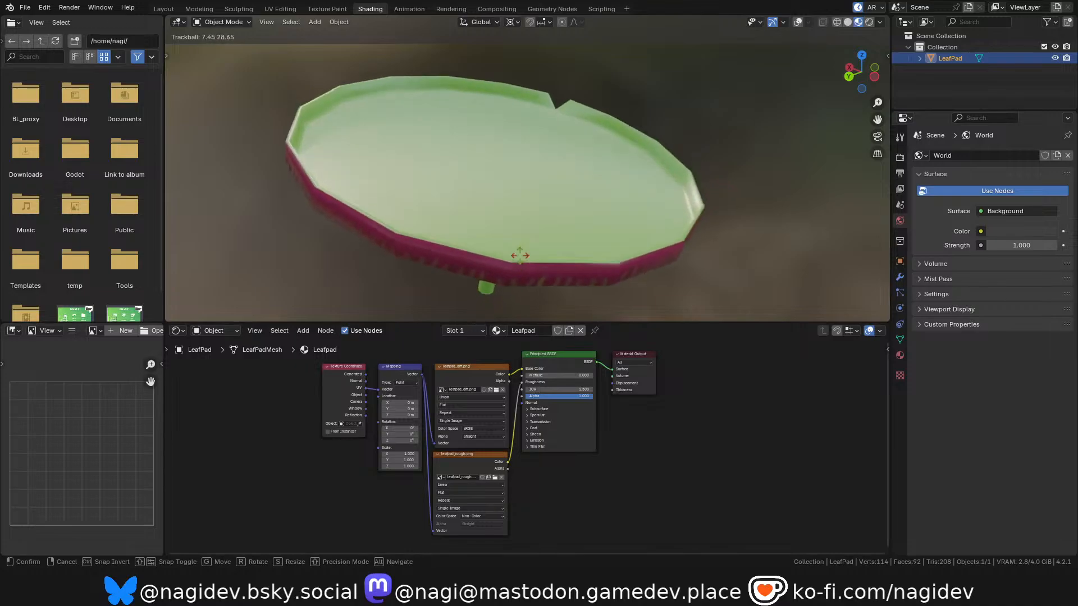
left_click(502, 250)
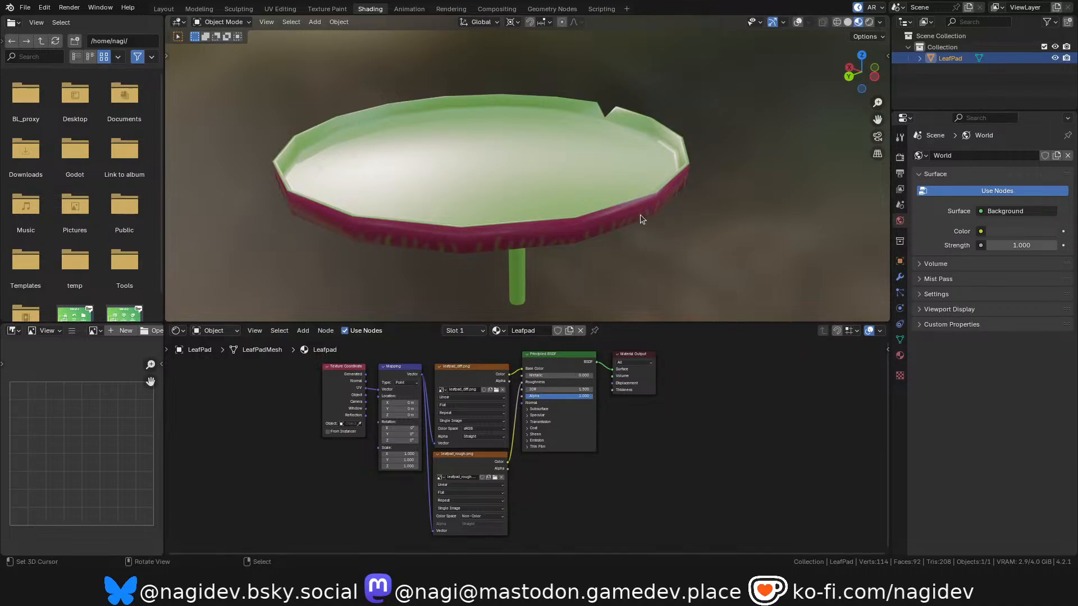
key("r")
key("r")
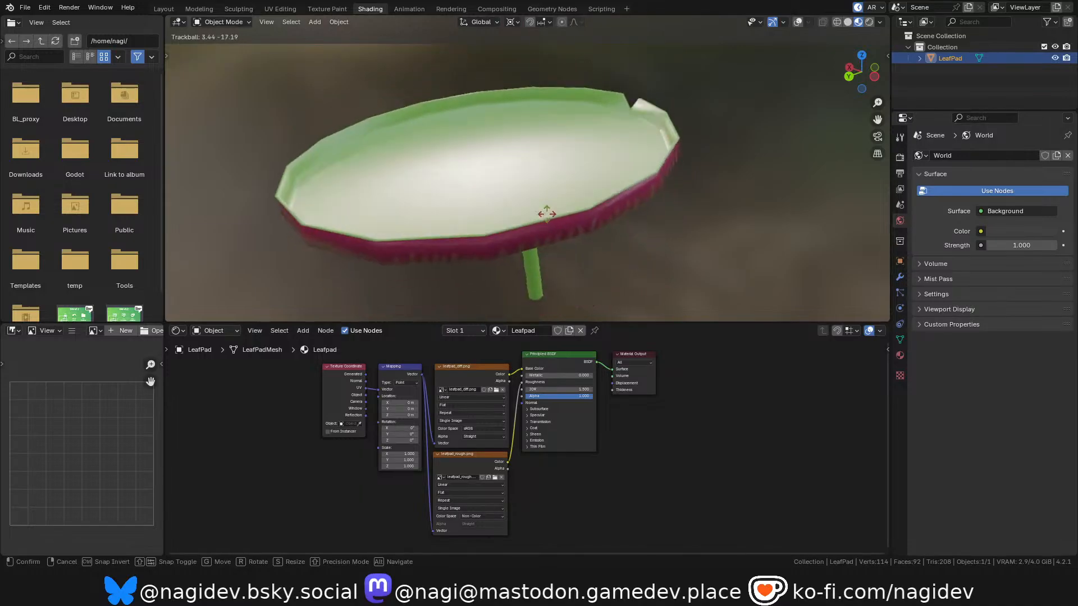
right_click(566, 232)
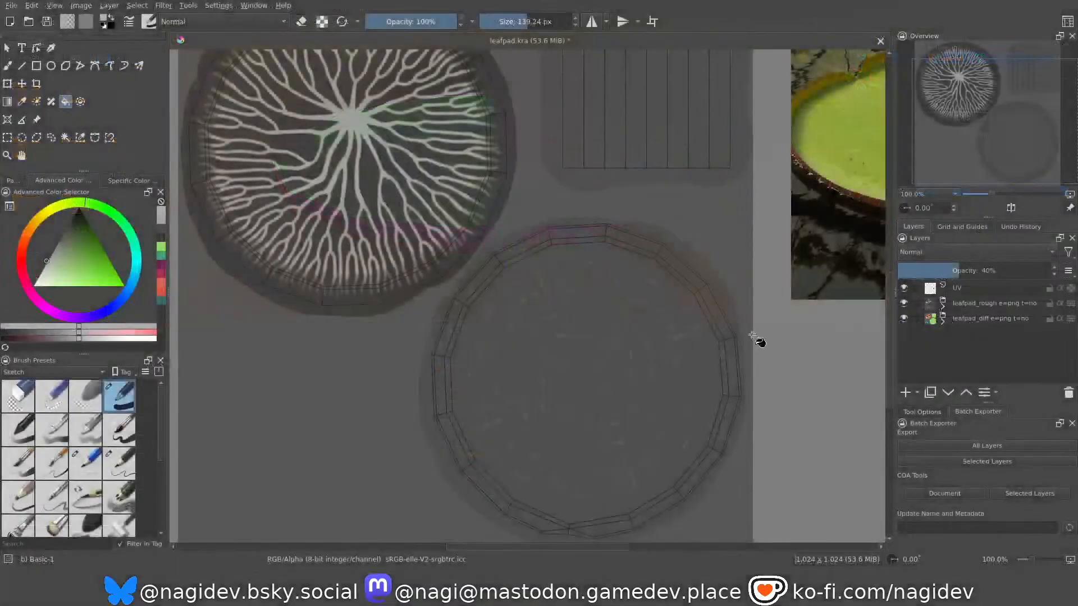
Duplicate Krita's leafpad_rough group as "height", expand the copy and hide the UV layer.
scroll(759, 337, "down", 1)
left_click(971, 306)
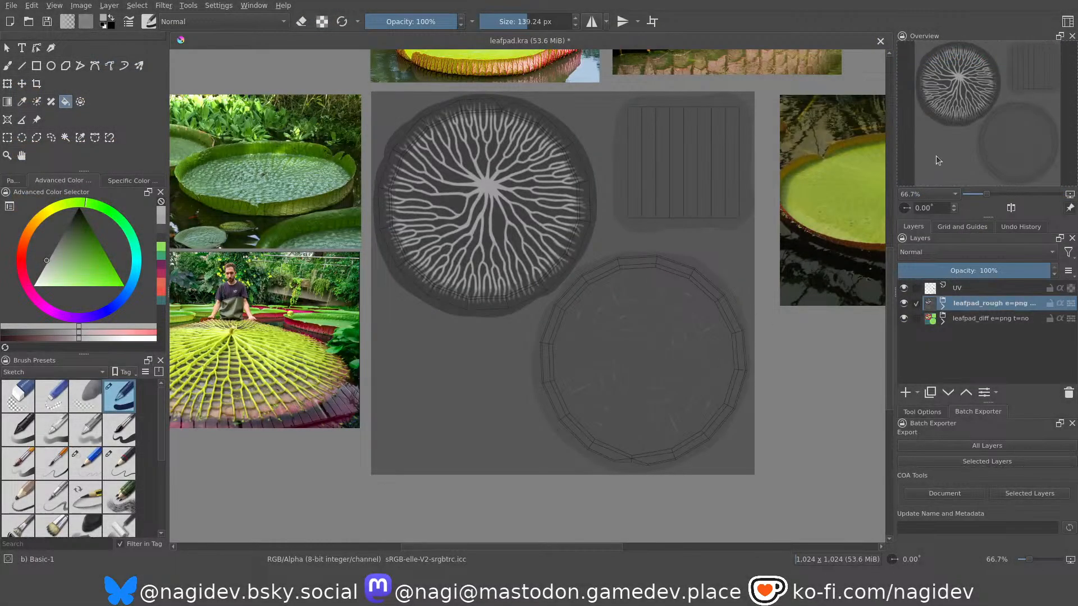
key("ctrl+j")
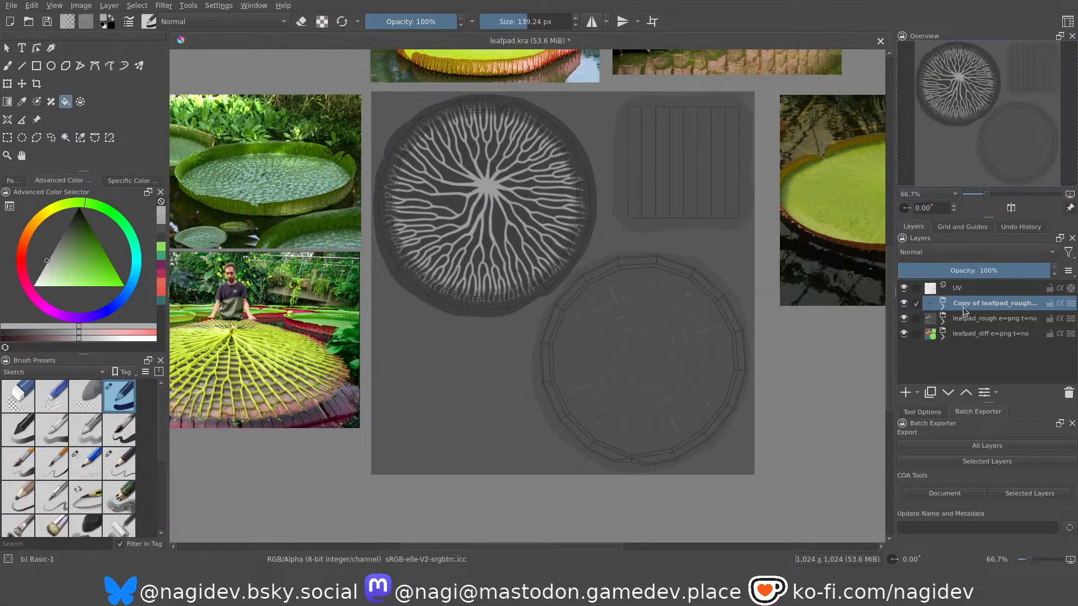
double_click(967, 305)
key("BackSpace")
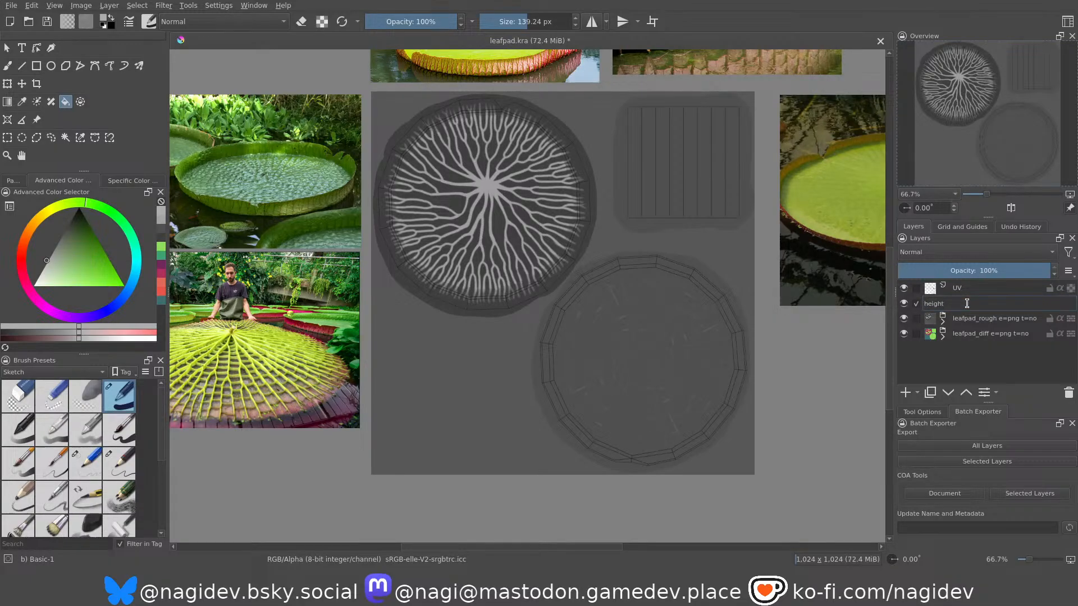
key("Return")
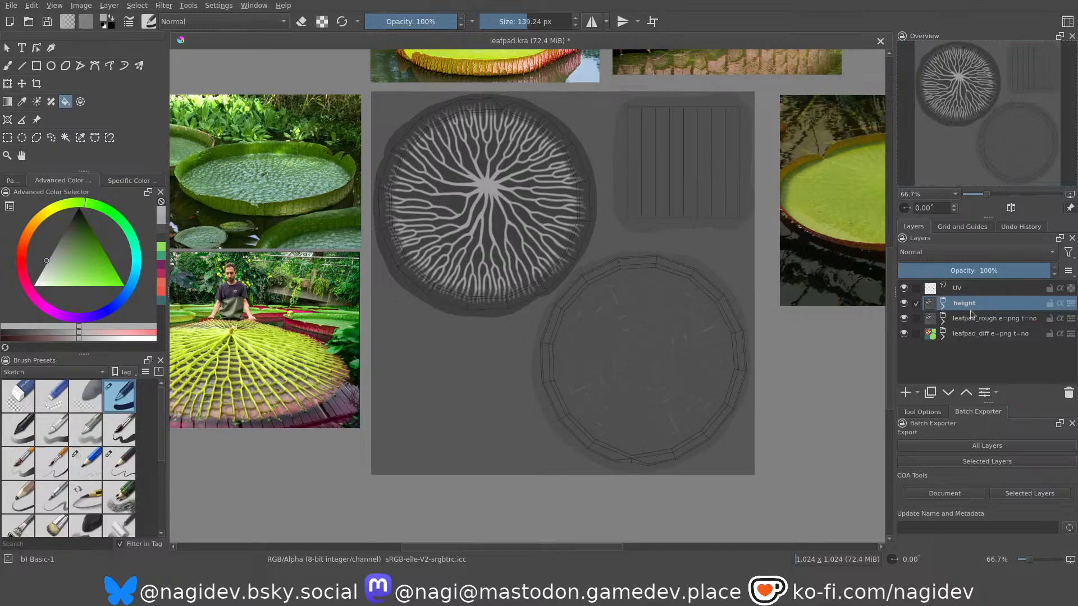
left_click(943, 306)
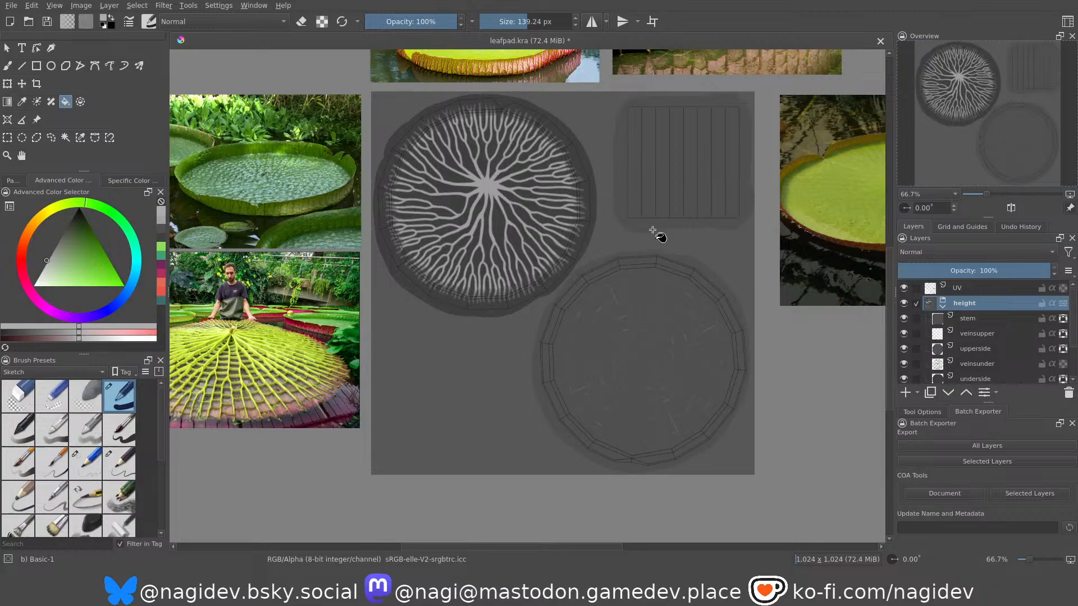
left_click(903, 288)
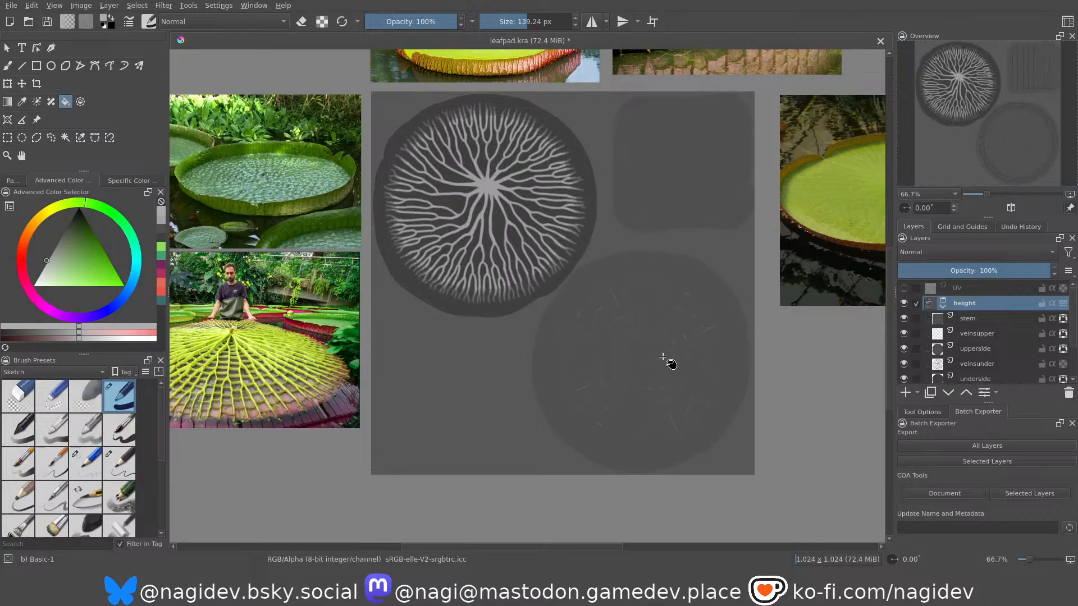
Examine the grey veins up close on the underside and upperside discs of the height group.
scroll(646, 356, "up", 1)
scroll(638, 354, "up", 3)
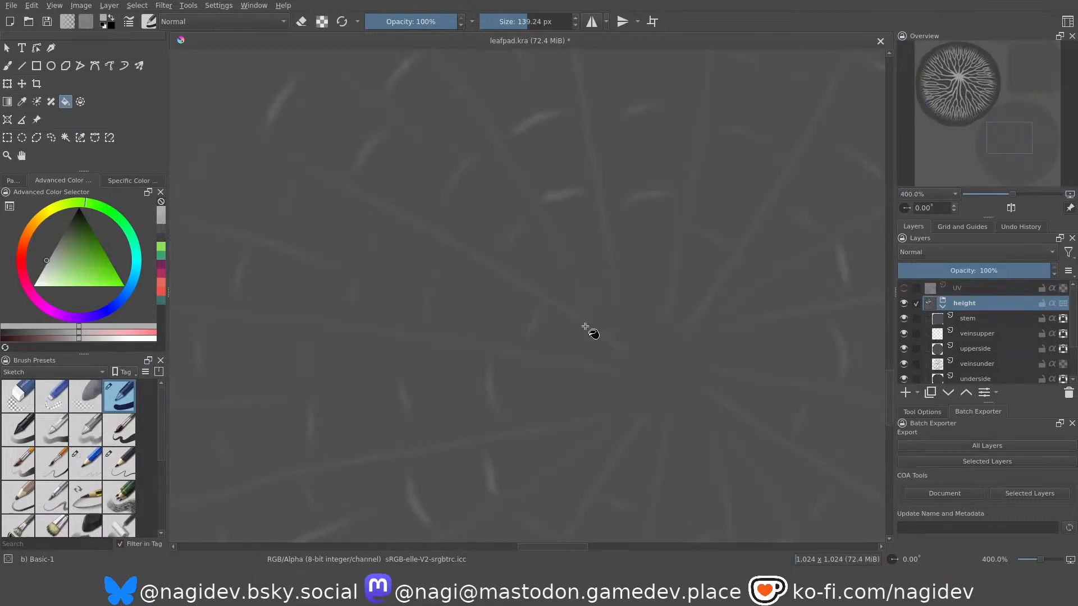
scroll(585, 326, "down", 2)
scroll(566, 261, "down", 2)
scroll(558, 239, "up", 1)
scroll(558, 240, "up", 2)
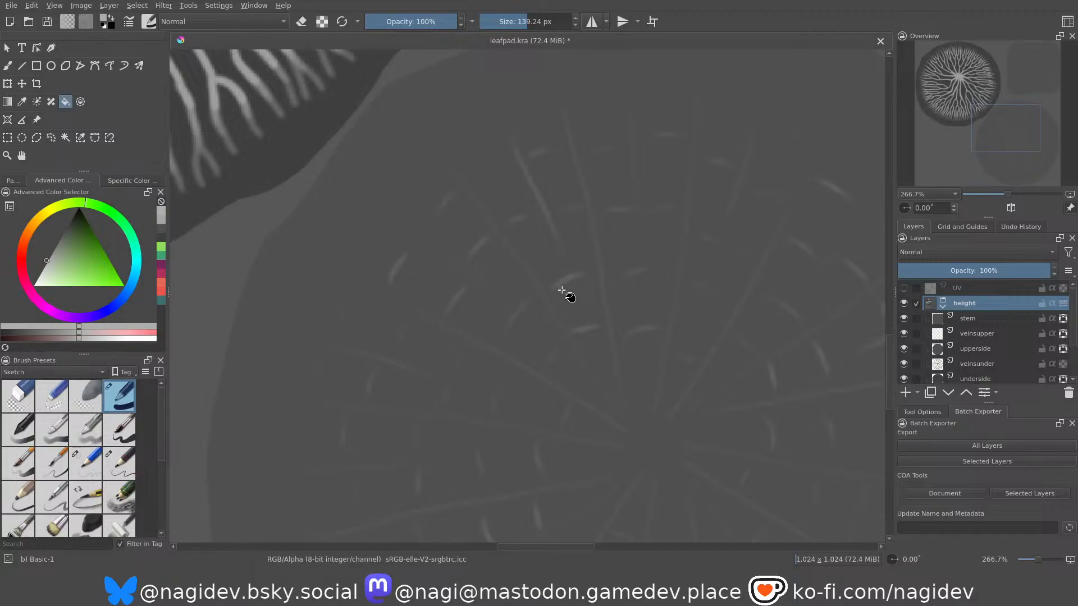
scroll(578, 300, "down", 2)
scroll(264, 179, "up", 3)
scroll(438, 313, "down", 2)
scroll(402, 162, "up", 1)
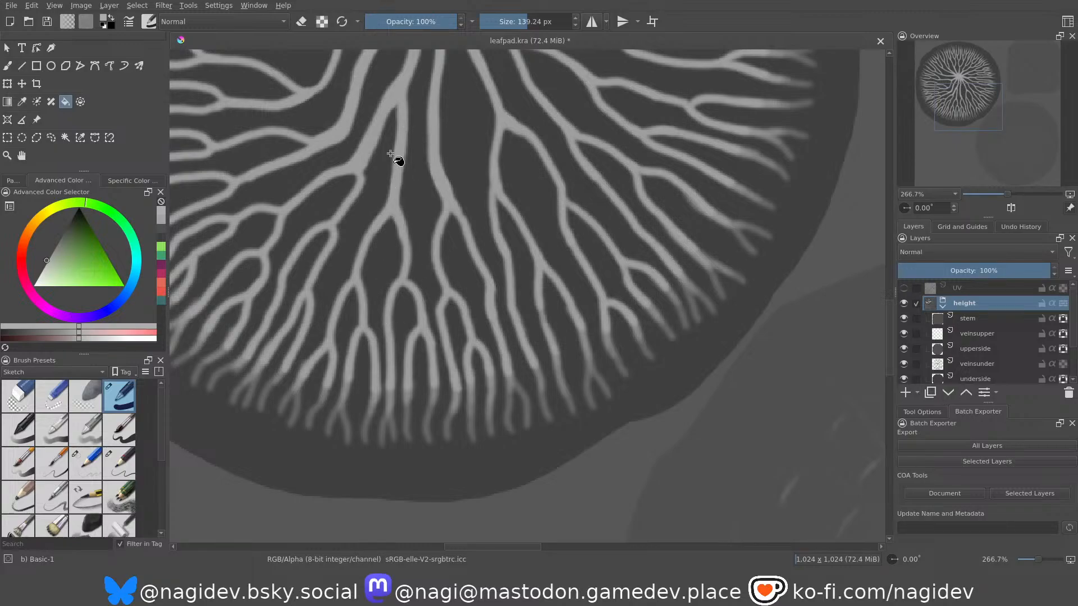
scroll(498, 224, "down", 3)
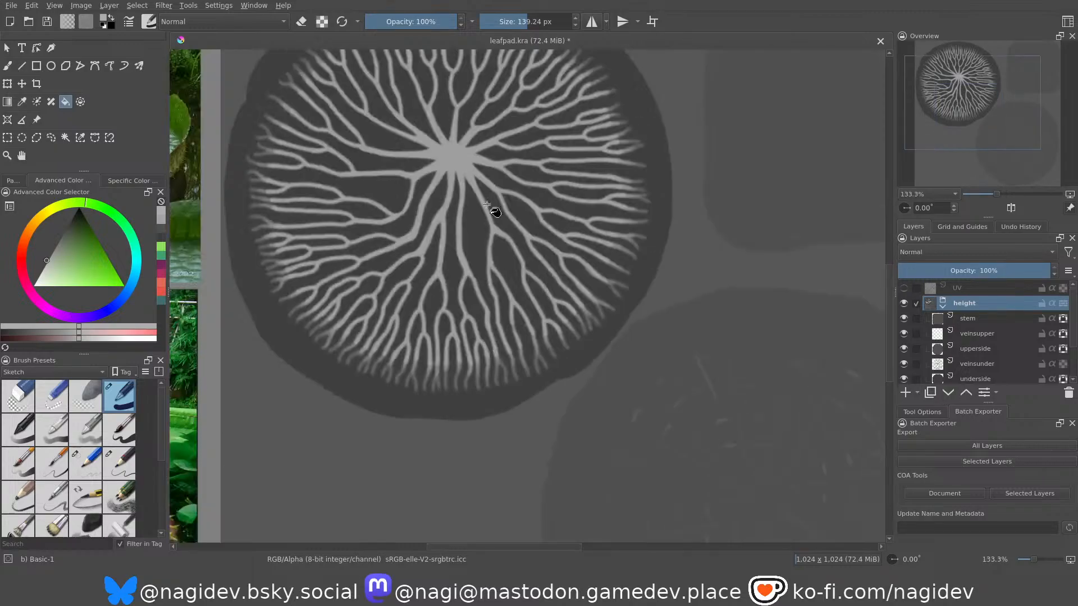
scroll(443, 163, "up", 2)
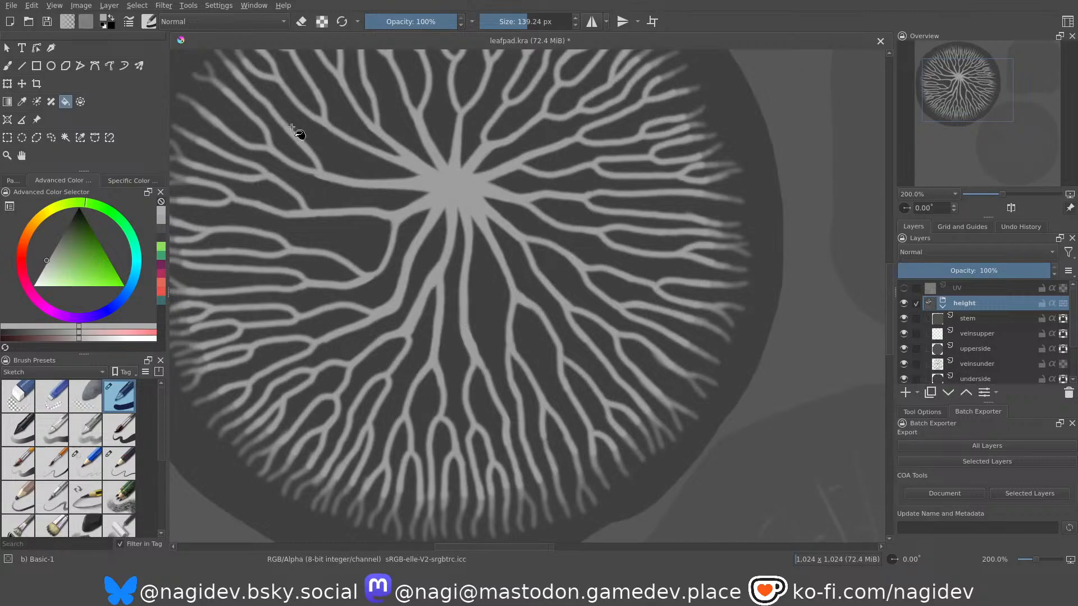
scroll(421, 194, "down", 4)
scroll(389, 260, "up", 3)
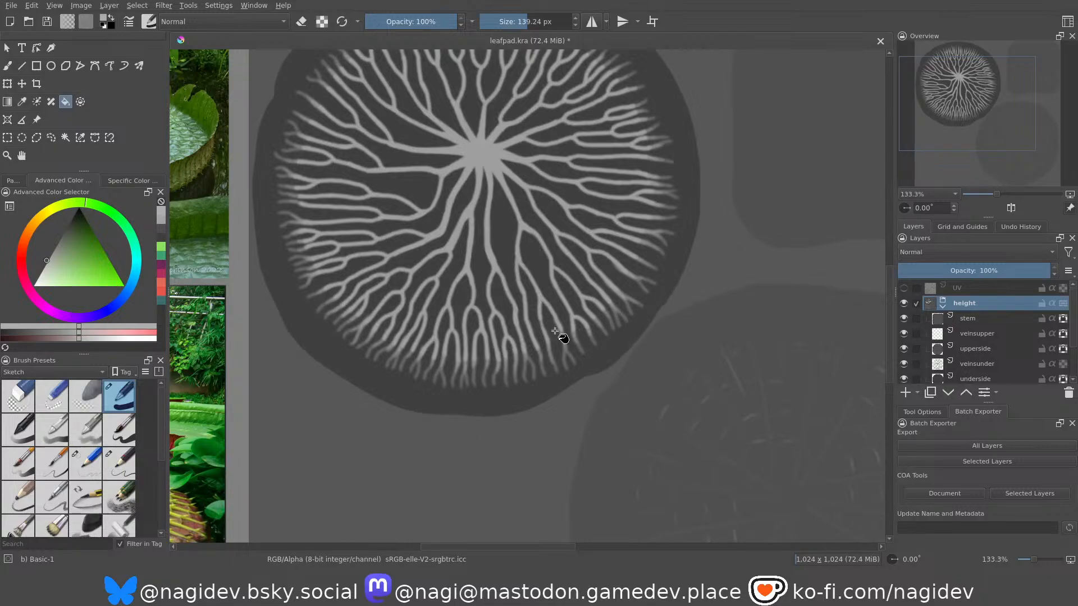
scroll(362, 275, "down", 2)
scroll(591, 353, "up", 1)
scroll(450, 361, "down", 1)
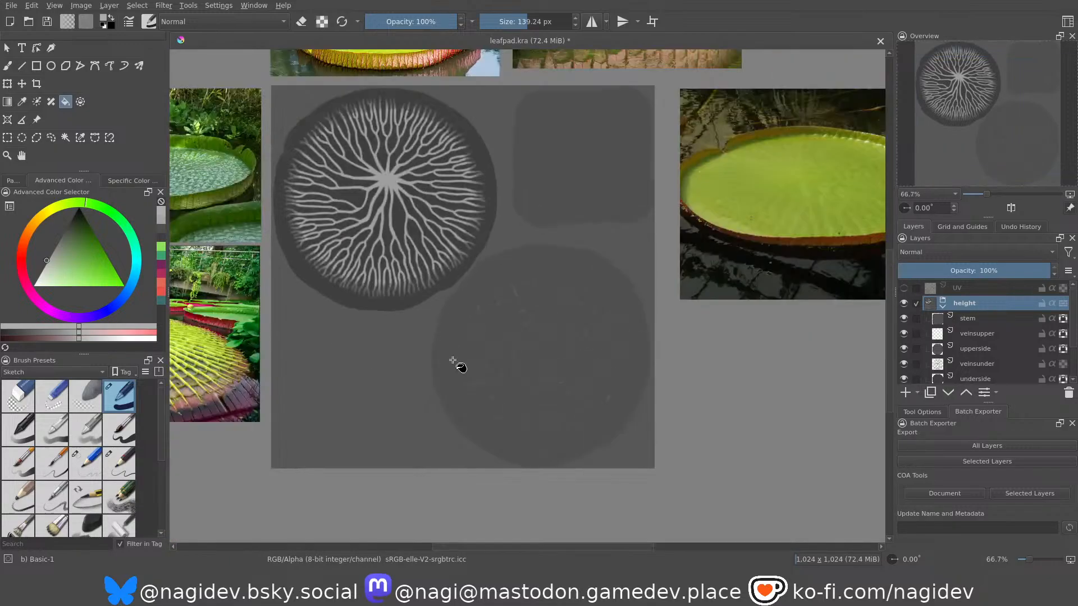
scroll(573, 372, "up", 2)
scroll(556, 301, "down", 1)
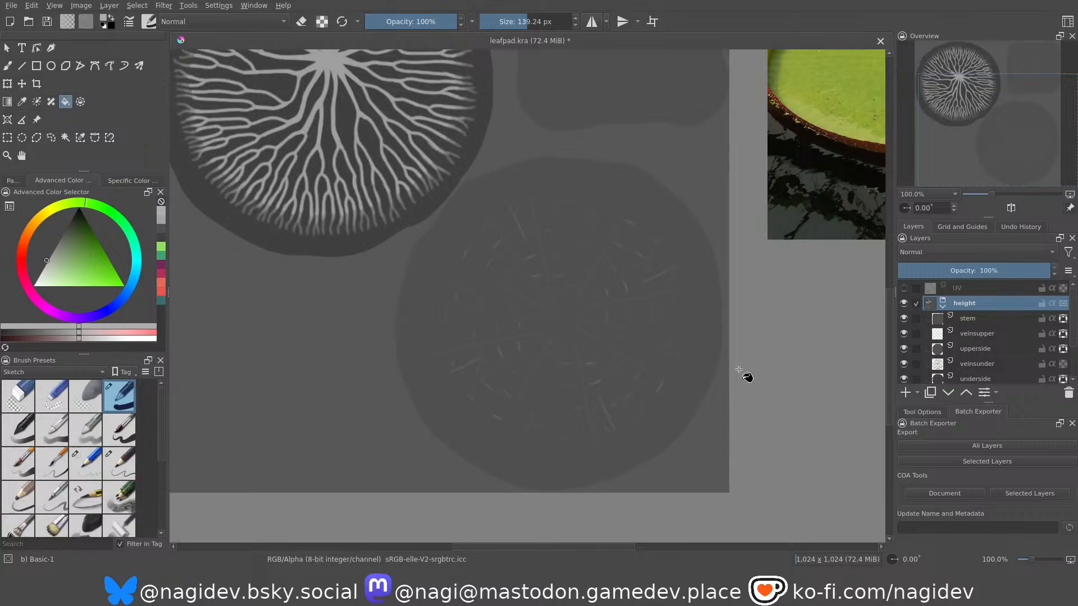
Delete the stem layer from the height group.
left_click(987, 325)
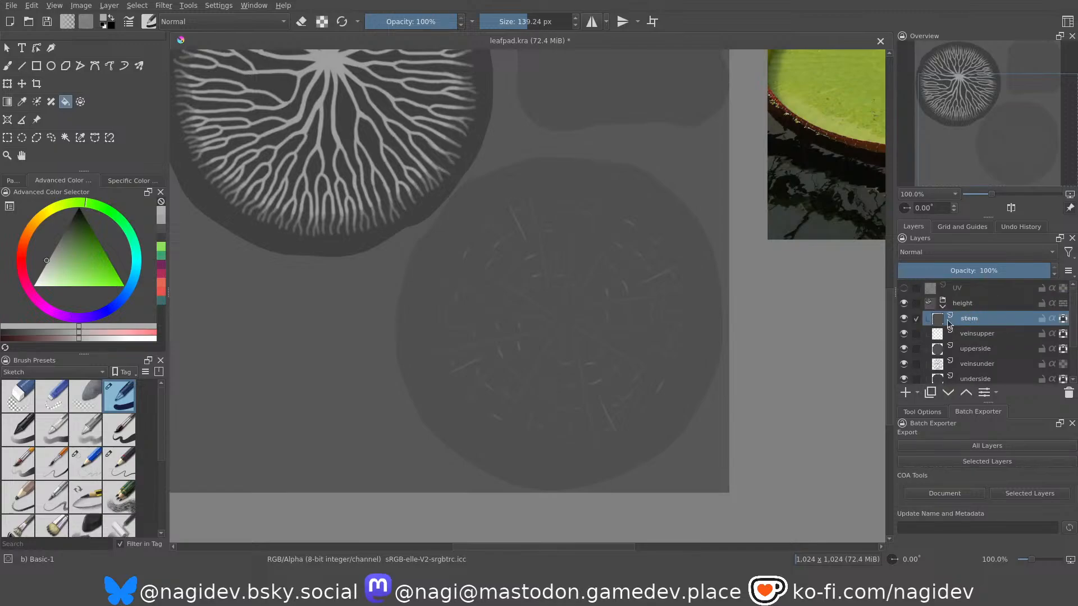
left_click(1069, 395)
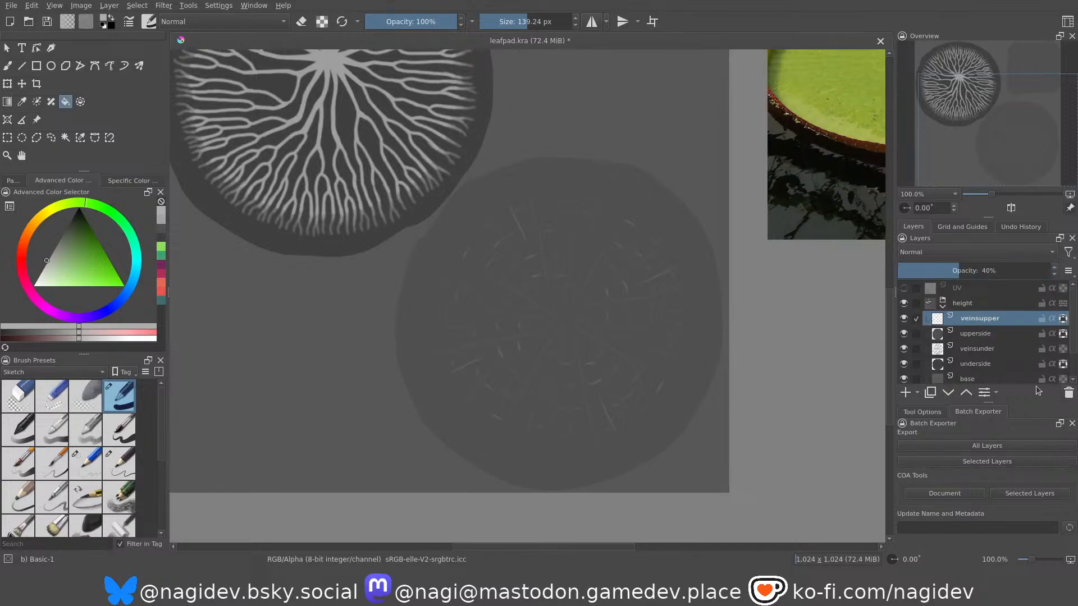
scroll(715, 352, "down", 3)
scroll(696, 315, "up", 5)
scroll(666, 254, "down", 3)
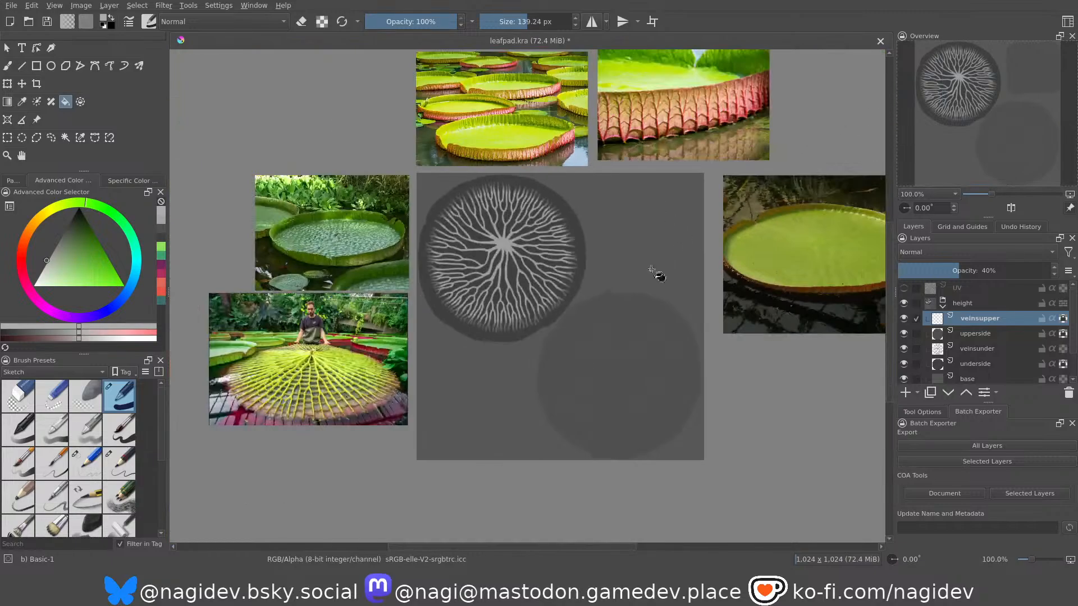
scroll(697, 390, "up", 3)
Recolour the upper vein strokes on the height group's veinsupper layer with a grey darker than the disc.
left_click(974, 334)
left_click(977, 318)
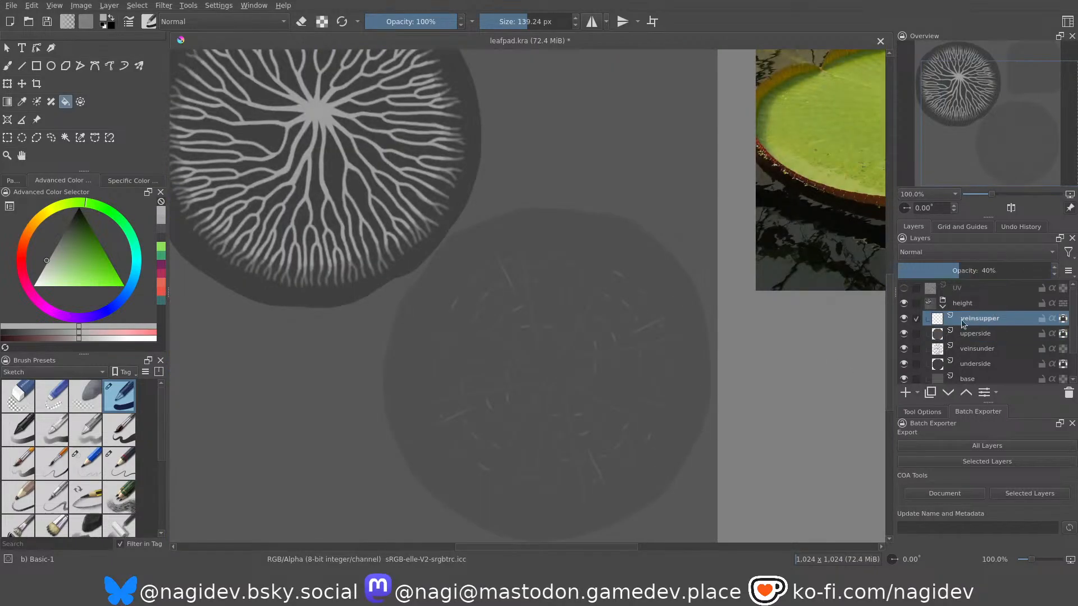
left_click(904, 318)
left_click(904, 318)
left_click_drag(72, 240, 51, 230)
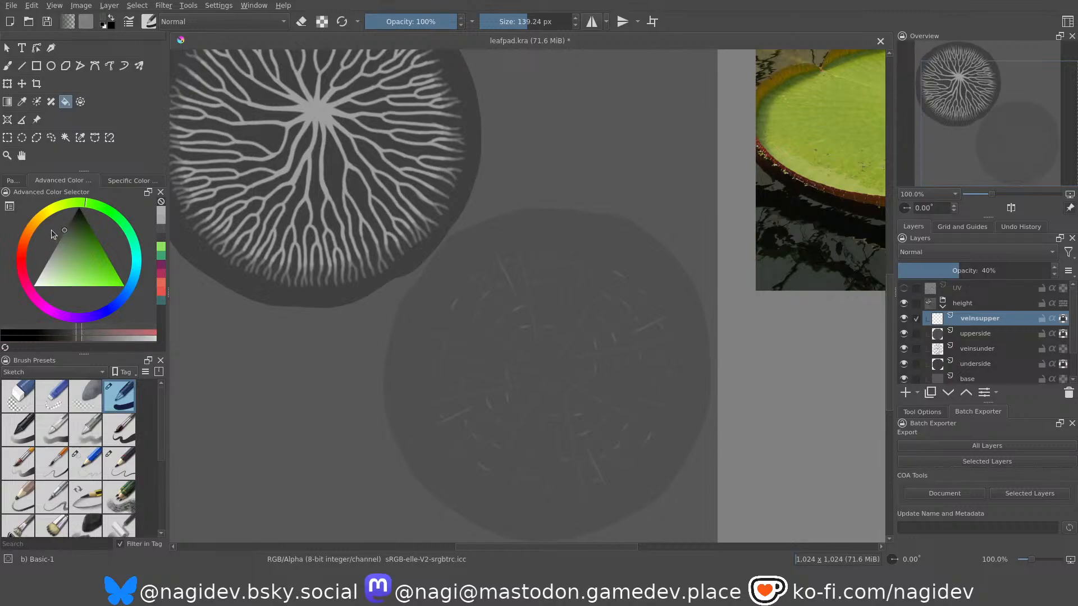
left_click(574, 360)
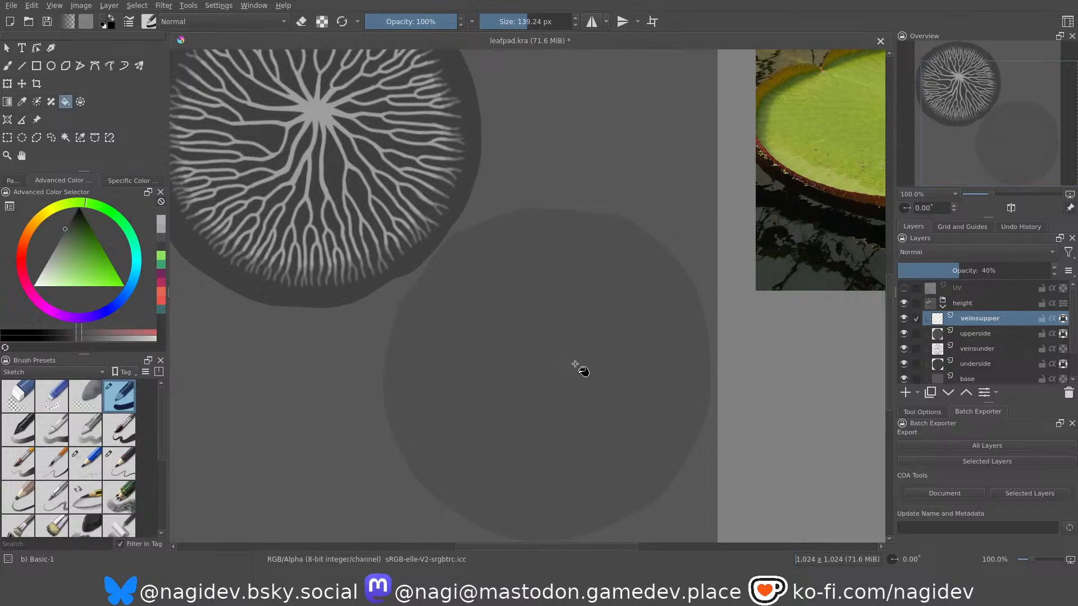
left_click_drag(67, 228, 63, 222)
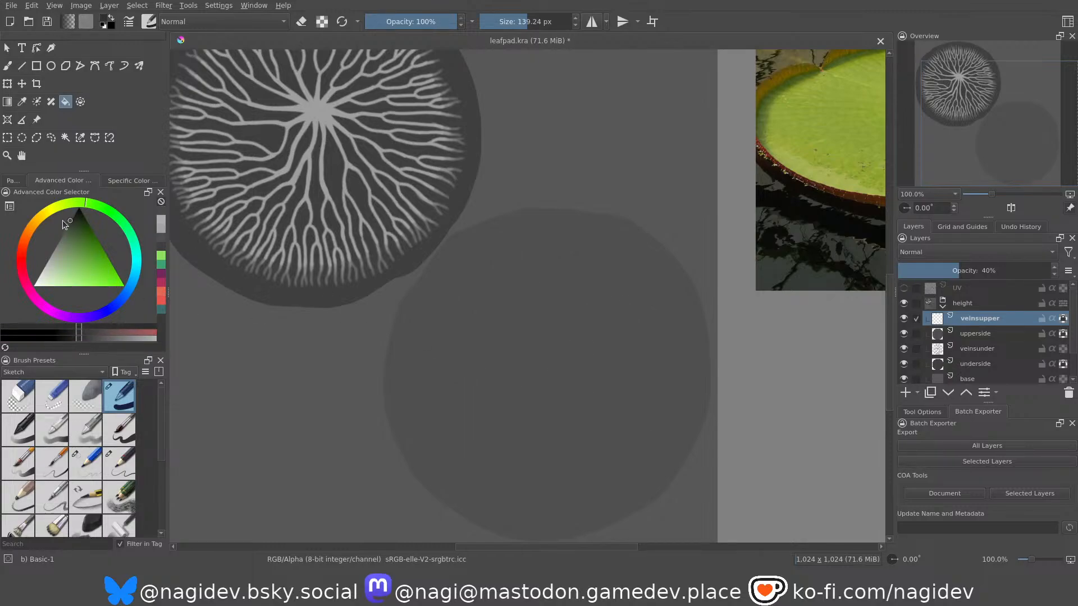
left_click(513, 355)
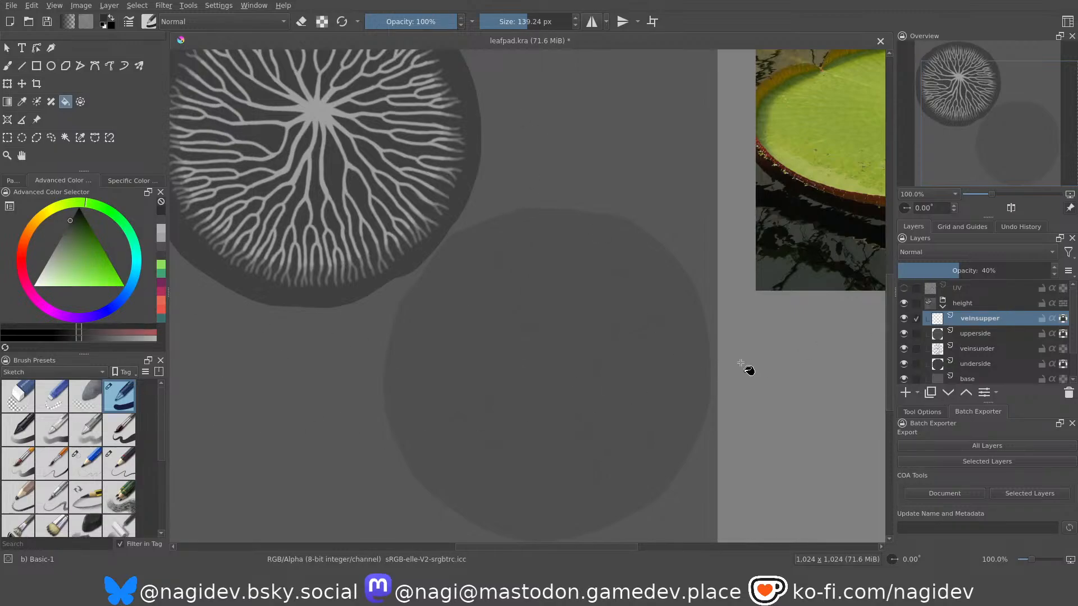
Raise the opacity of the height group's veinsupper layer to 100%.
left_click_drag(966, 270, 1054, 270)
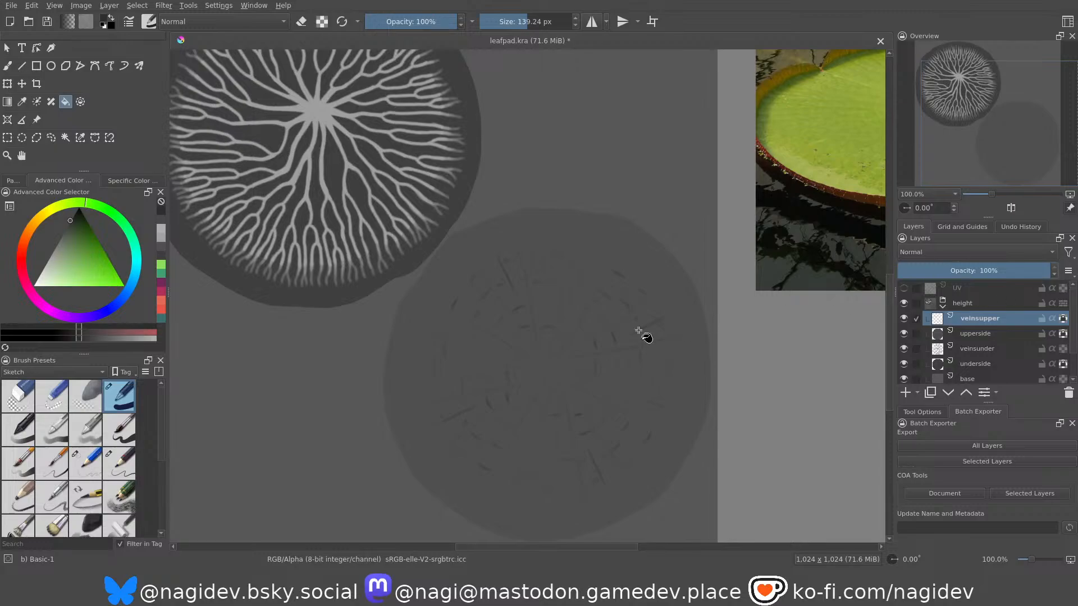
scroll(562, 401, "up", 3)
scroll(531, 263, "down", 1)
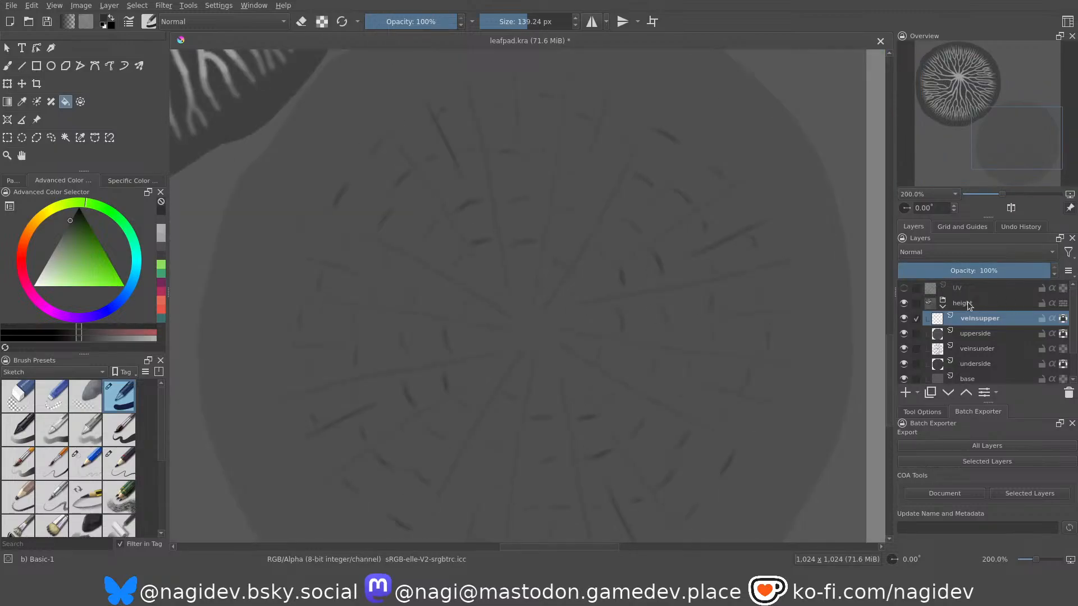
Set the opacity of the veinsupper layer in the leafpad_rough group to 100%.
scroll(967, 306, "down", 1)
left_click(943, 365)
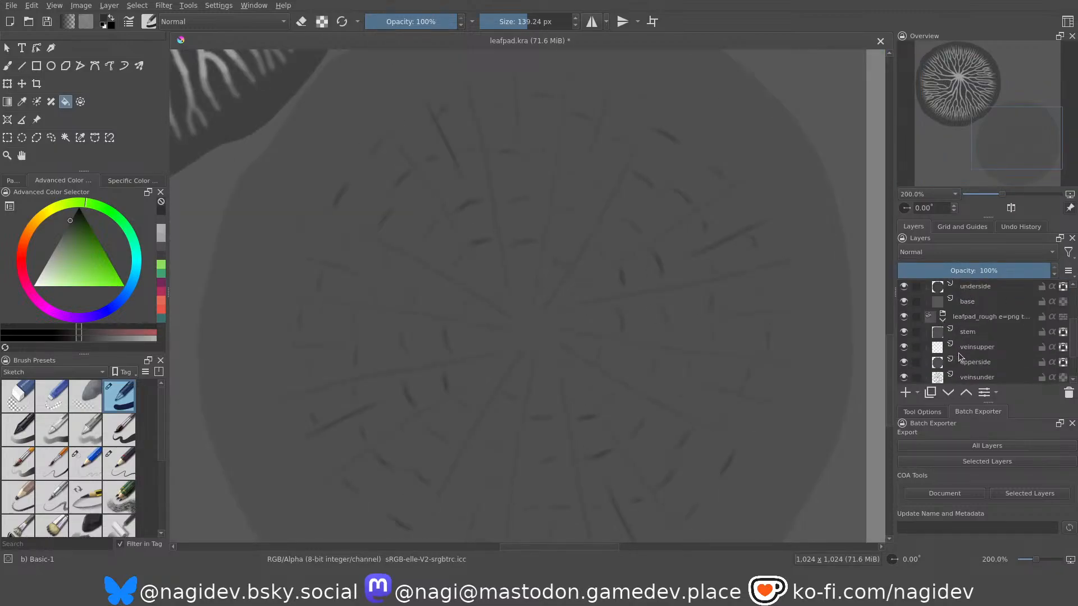
left_click(979, 348)
left_click_drag(977, 270, 1055, 271)
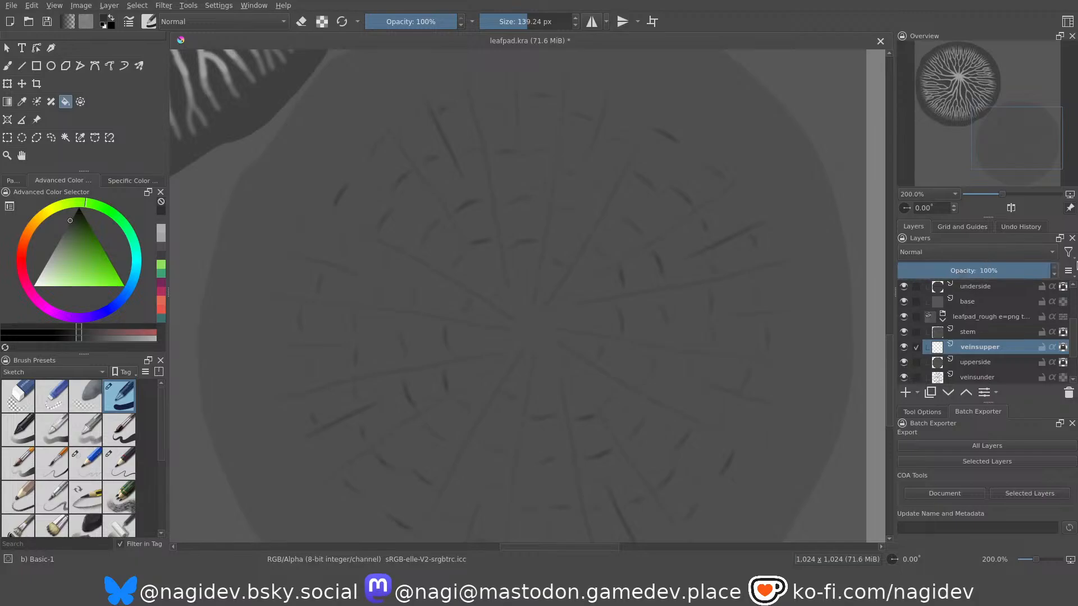
Recolour the vein strokes on the height group's veinsupper layer with a lighter grey close to the disc's grey.
scroll(984, 323, "up", 2)
scroll(961, 361, "down", 2)
scroll(954, 357, "up", 2)
scroll(970, 323, "down", 2)
left_click(970, 322)
scroll(976, 300, "up", 2)
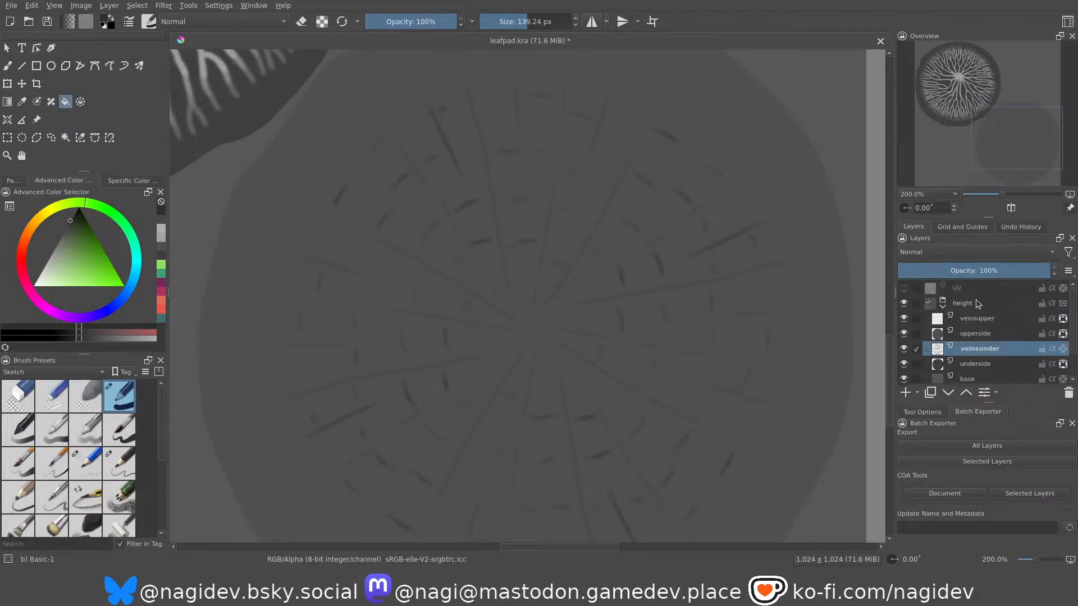
left_click(969, 319)
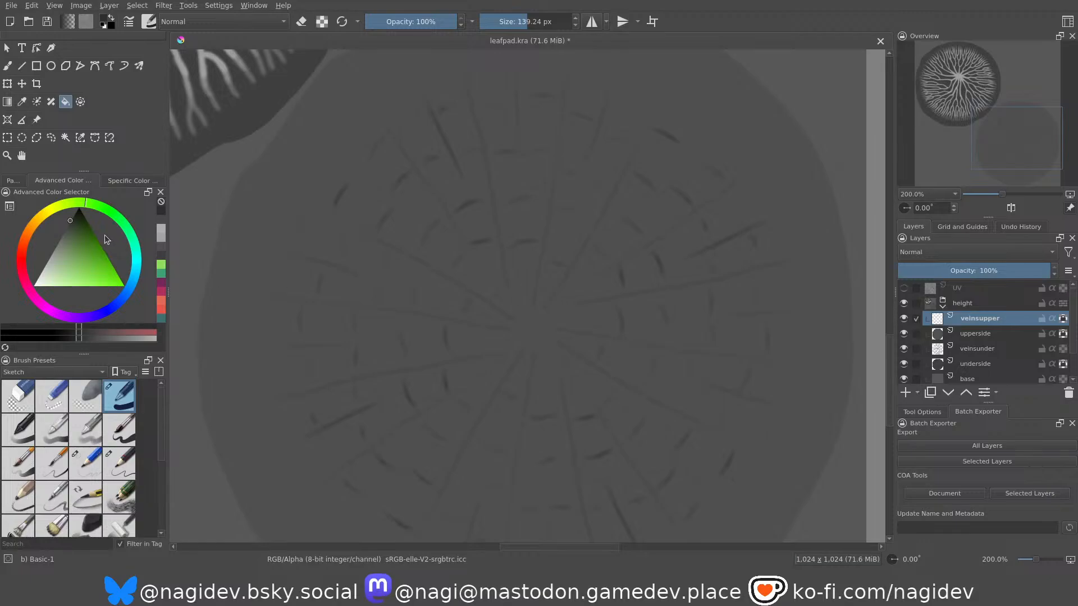
left_click_drag(68, 228, 39, 228)
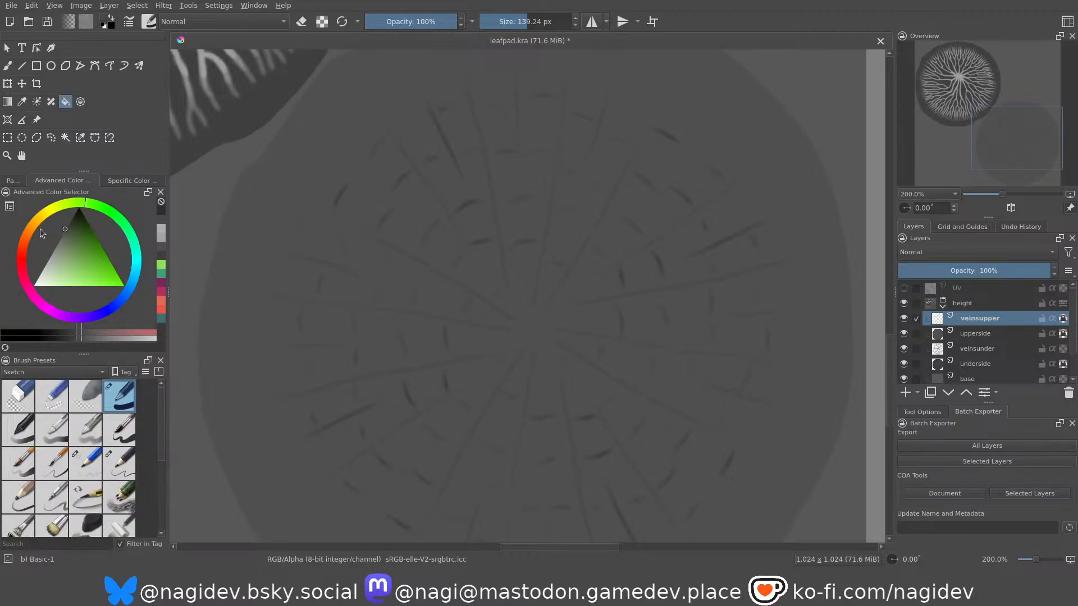
left_click(391, 316)
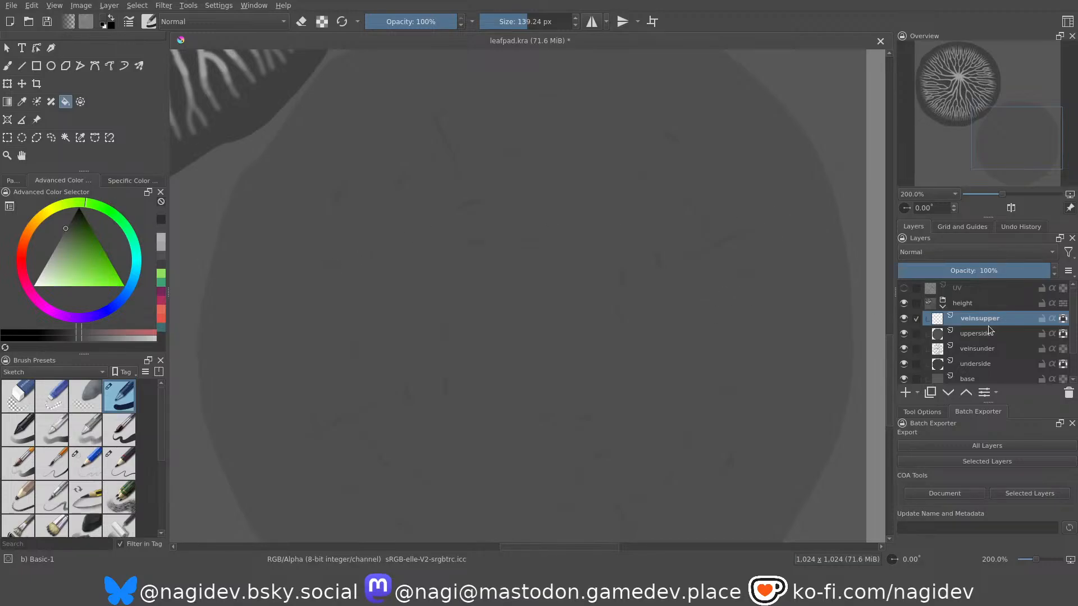
Clear the dark discs from the height group's upperside and underside layers so only the flat base grey lies behind the veins.
scroll(616, 296, "down", 2)
scroll(616, 296, "up", 1)
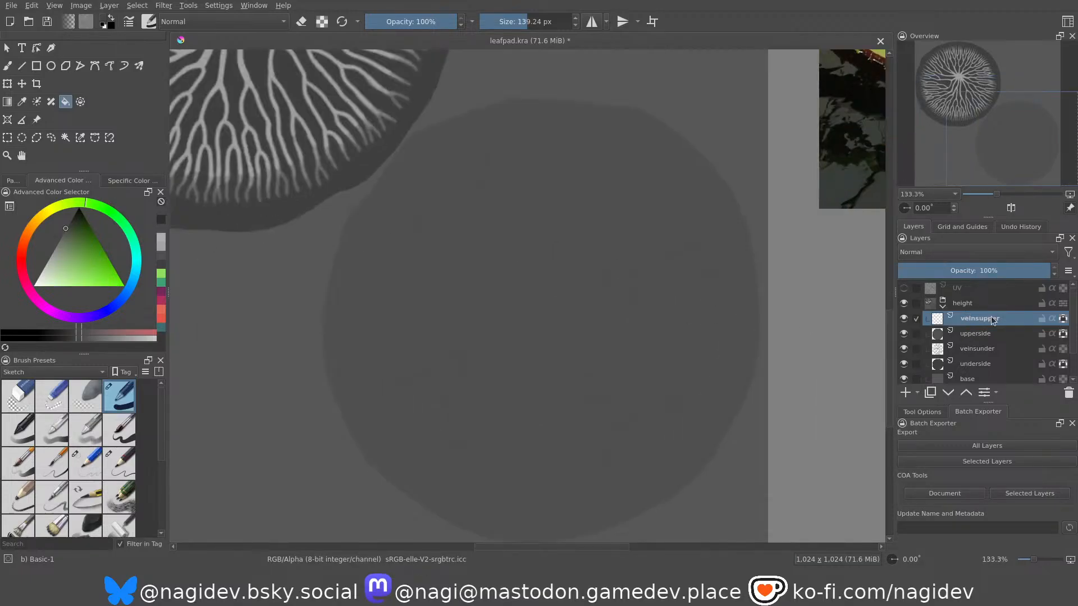
left_click(978, 334)
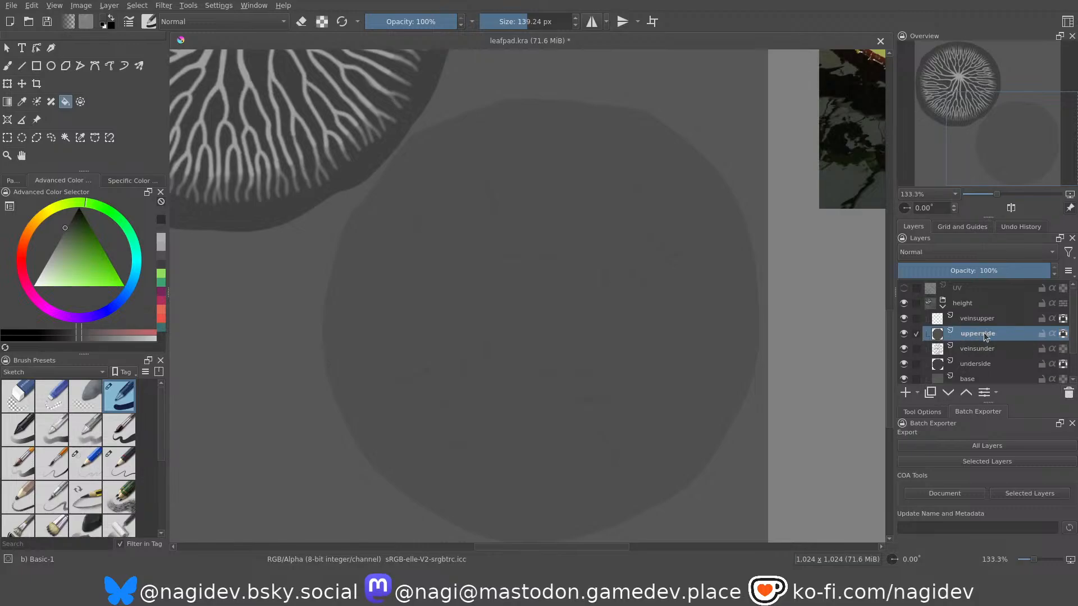
left_click(731, 304)
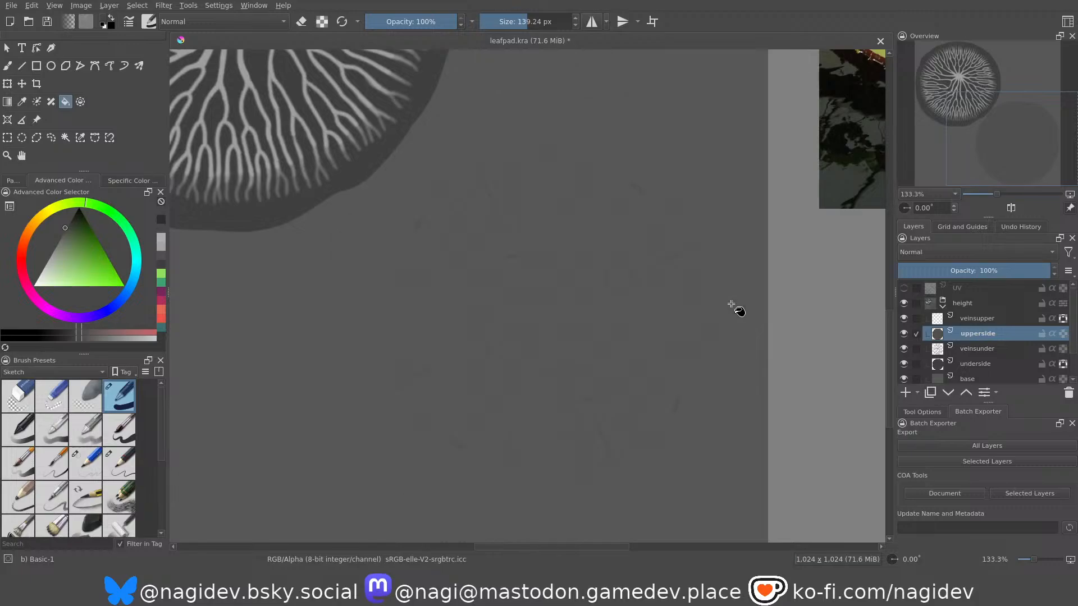
left_click(973, 365)
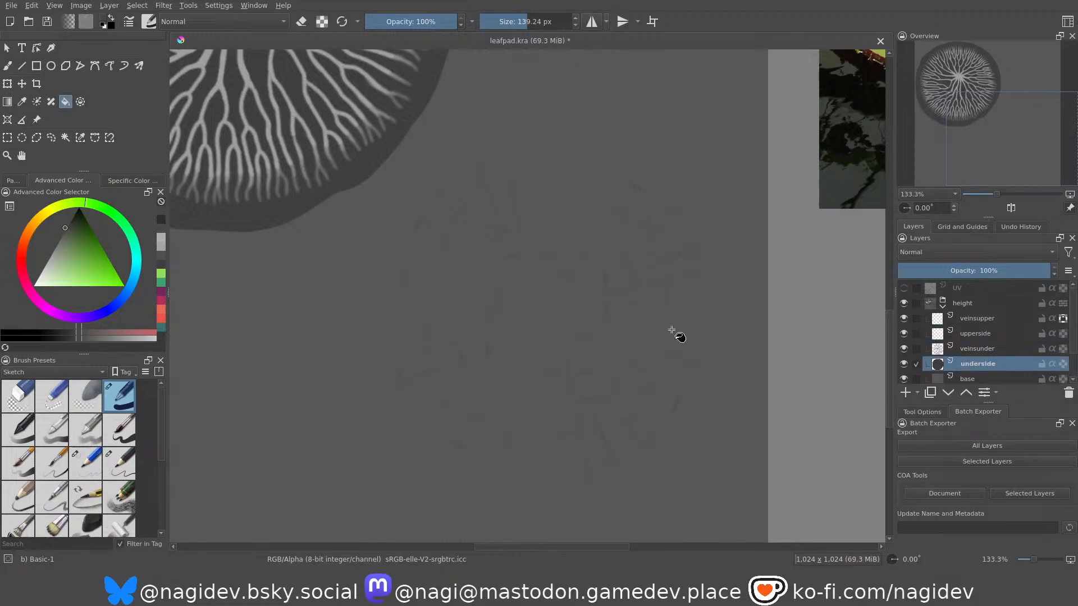
left_click(626, 328)
key("1")
Examine how the upper and underside veins stand out against the flat base grey of the height map.
scroll(631, 377, "down", 1)
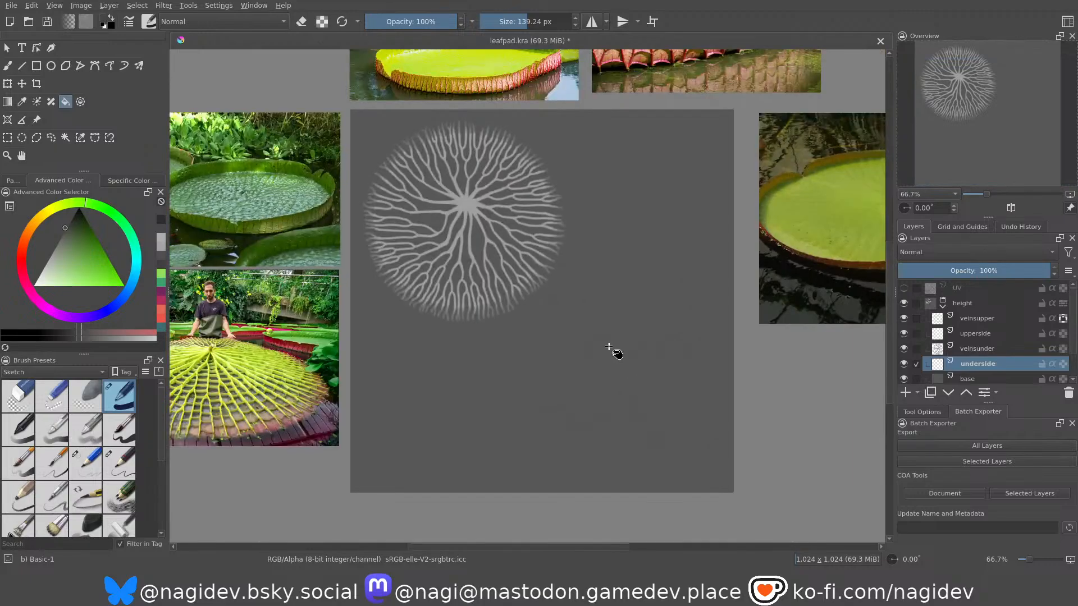
scroll(629, 375, "up", 2)
scroll(565, 270, "down", 1)
scroll(624, 391, "up", 2)
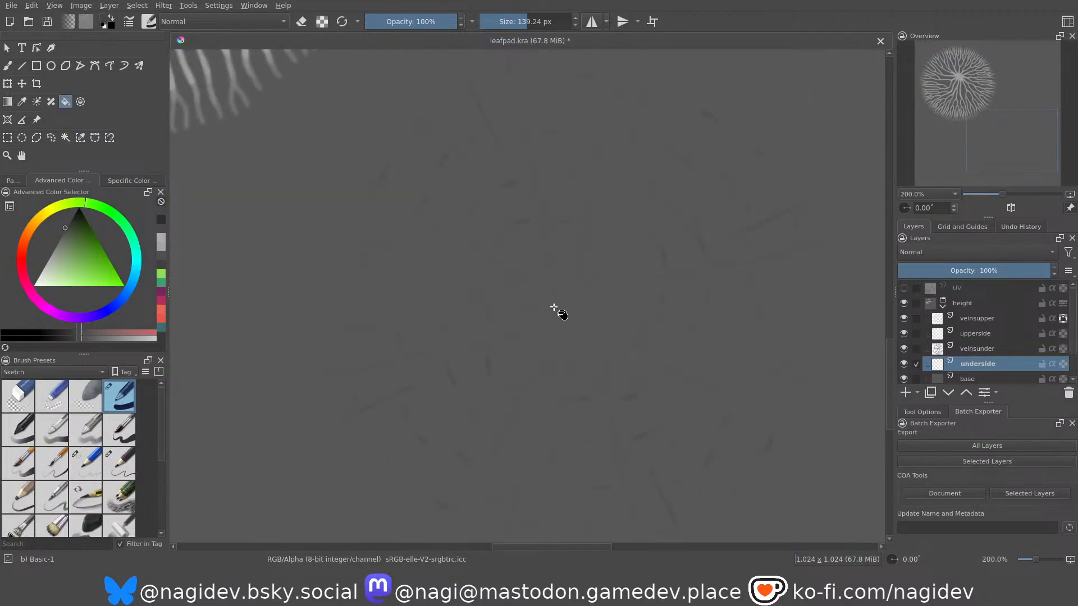
scroll(578, 349, "down", 1)
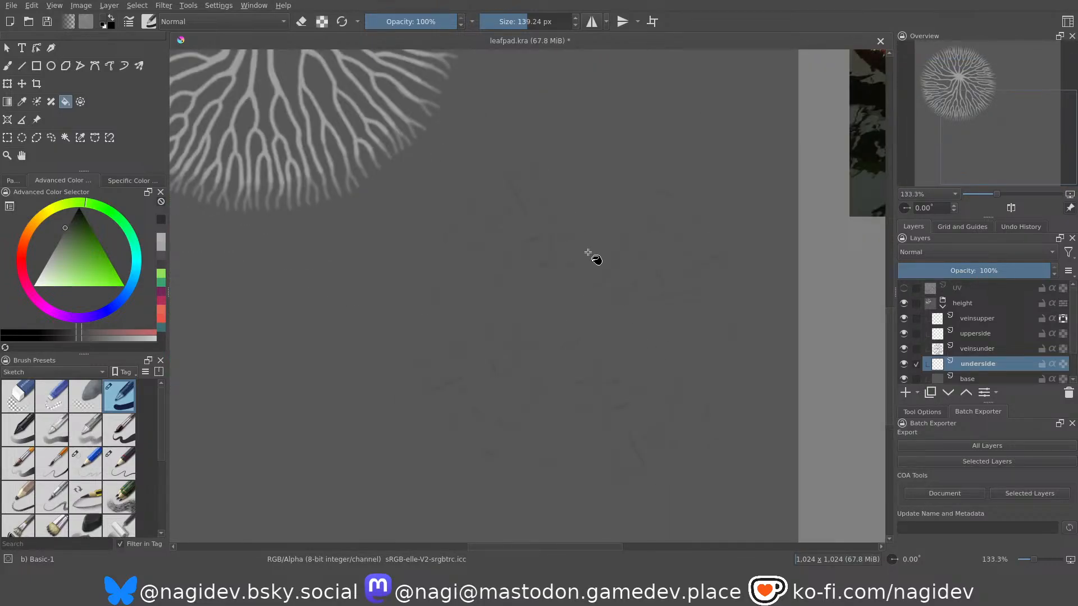
scroll(579, 253, "down", 2)
scroll(475, 145, "up", 3)
scroll(481, 212, "down", 1)
scroll(638, 378, "down", 2)
scroll(563, 315, "up", 1)
scroll(563, 315, "up", 2)
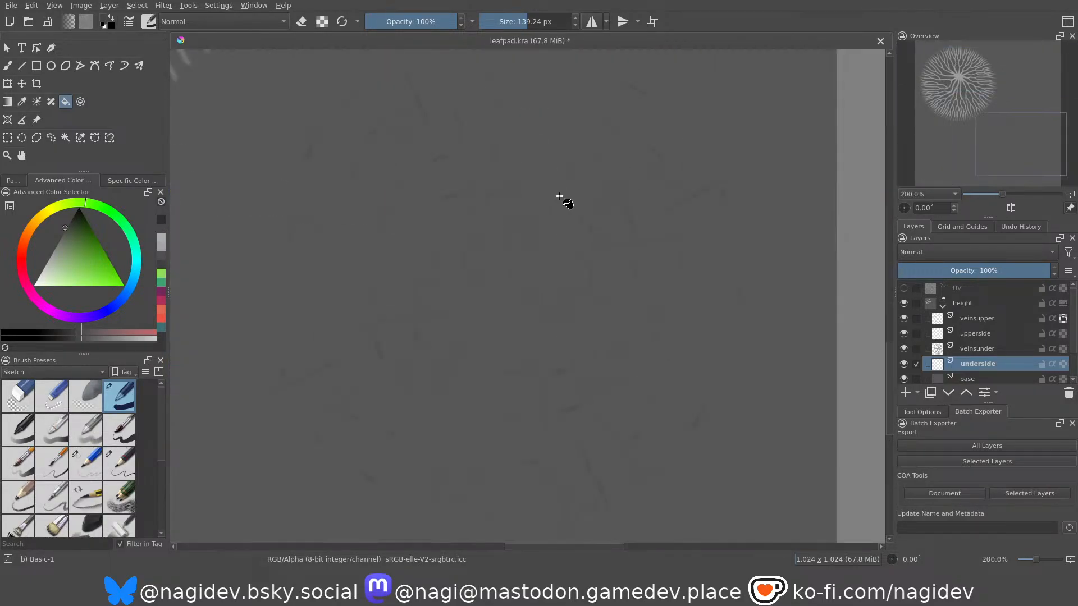
Duplicate the height group's veinsupper layer and select the vein shapes on the duplicate.
left_click(971, 320)
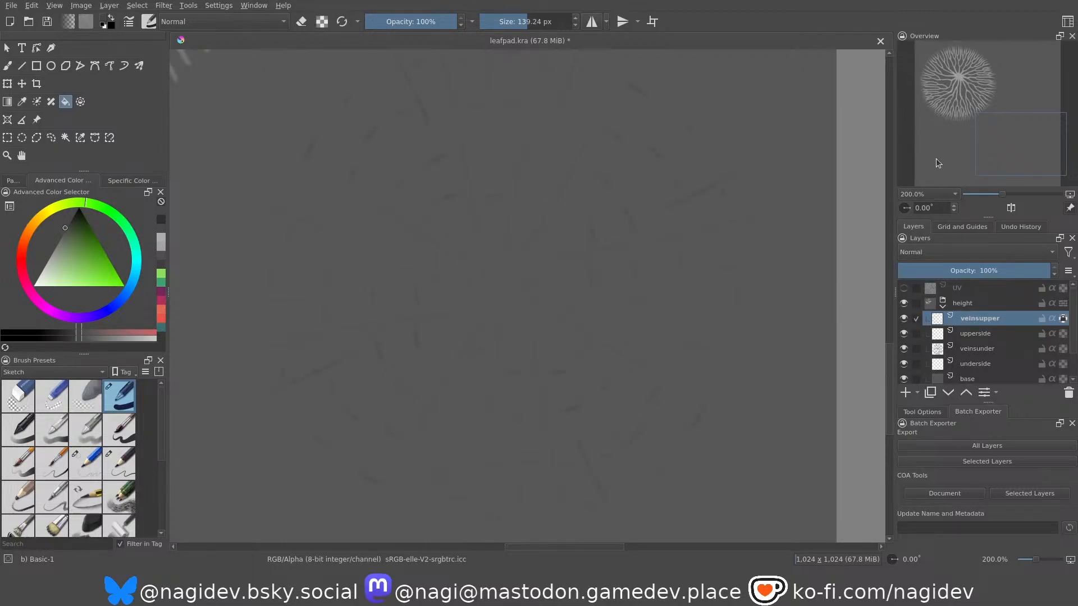
key("ctrl+j")
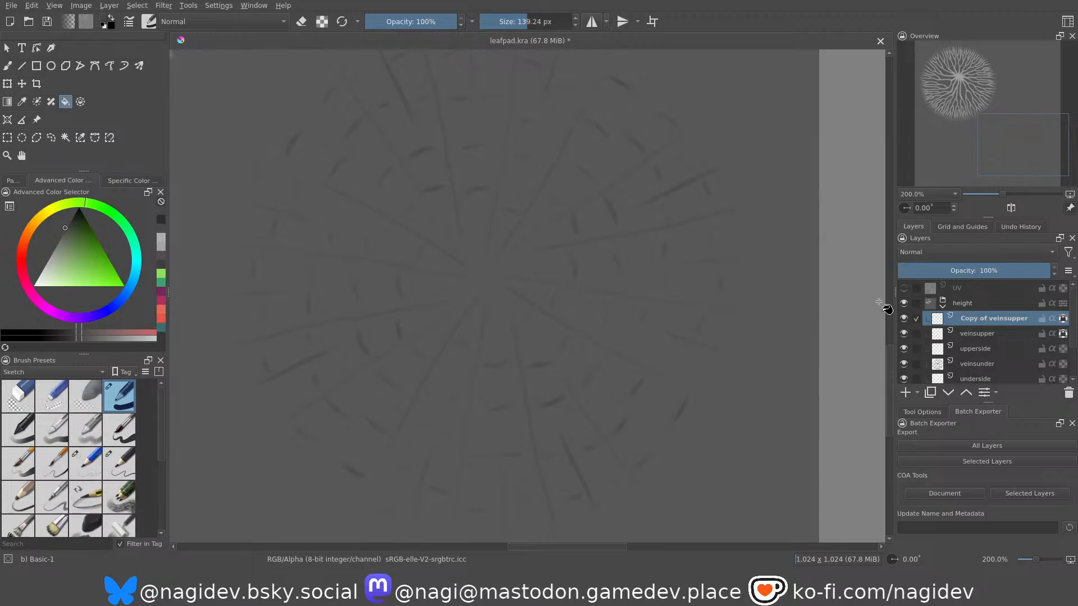
left_click(938, 318, "ctrl")
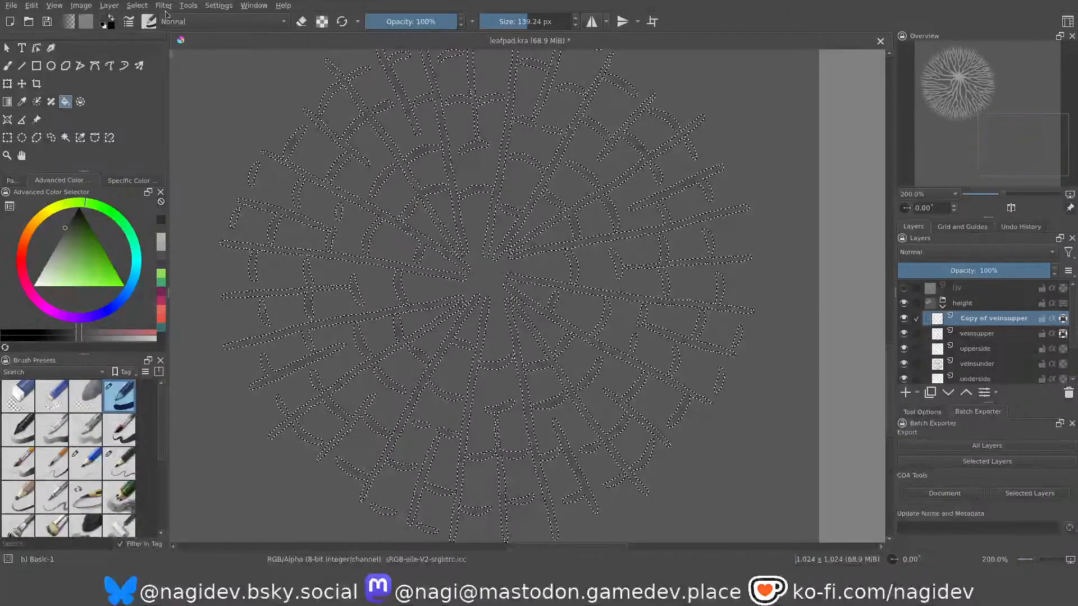
Fill the selected vein strokes on the duplicated layer with a darker, near-black grey and clear the selection.
key("d")
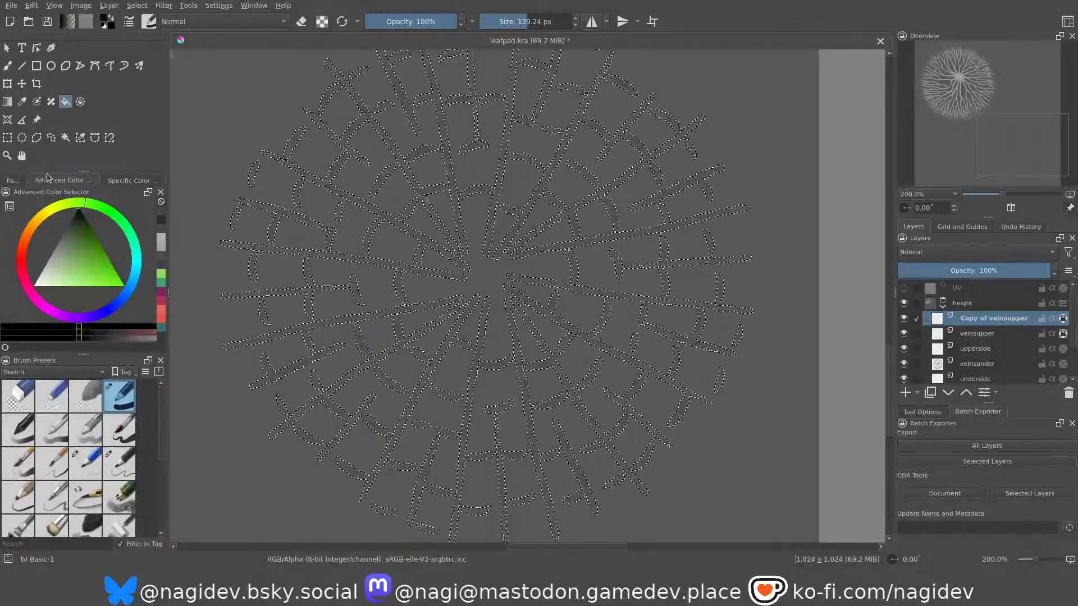
left_click(59, 221)
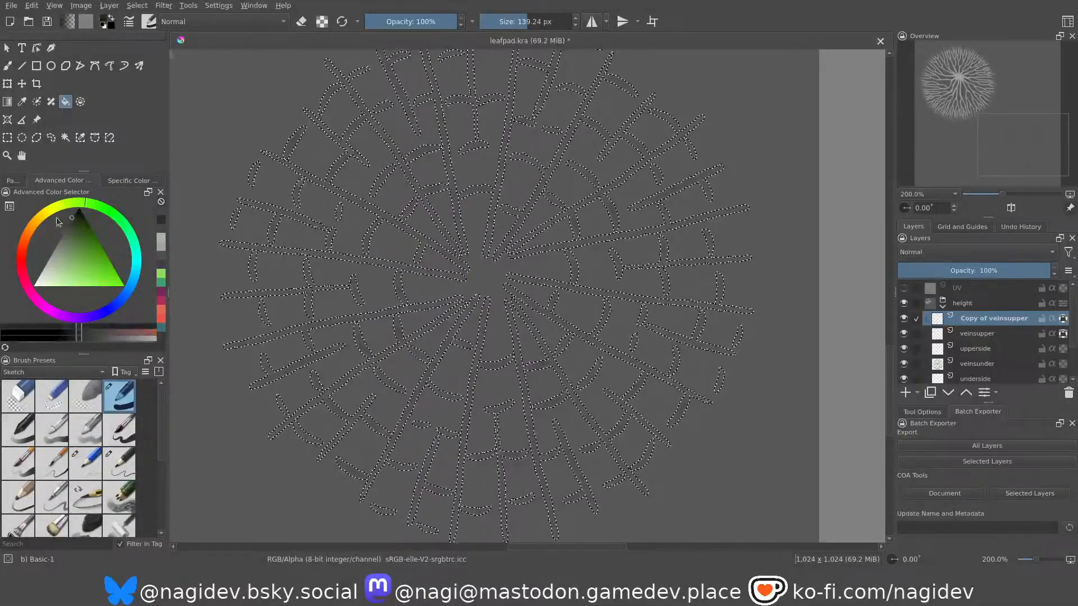
left_click(60, 215)
left_click(411, 231)
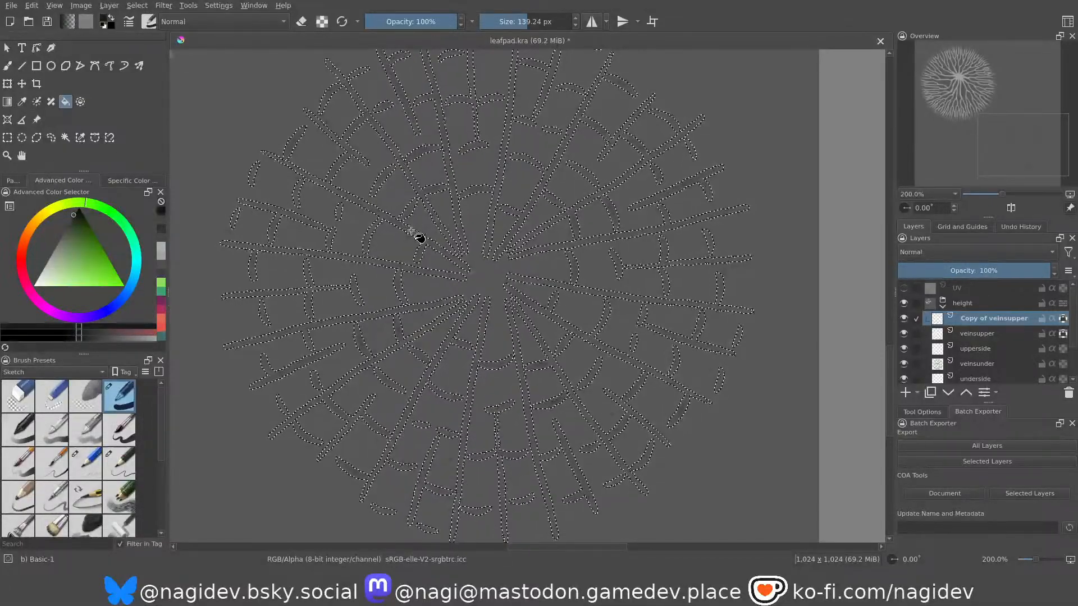
scroll(399, 390, "up", 2)
scroll(439, 333, "down", 3)
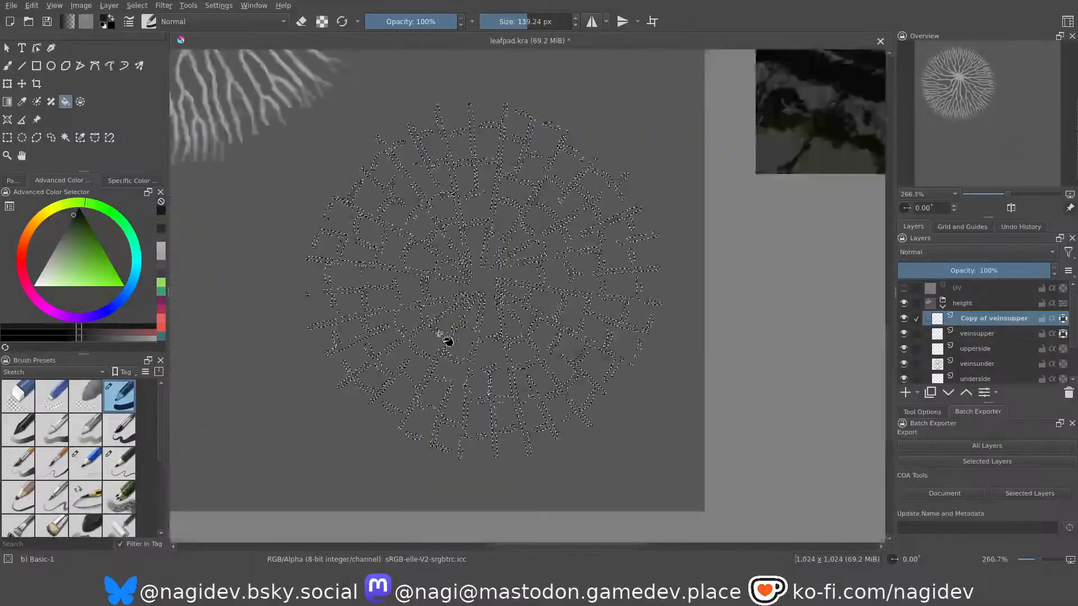
left_click(135, 7)
left_click(195, 211)
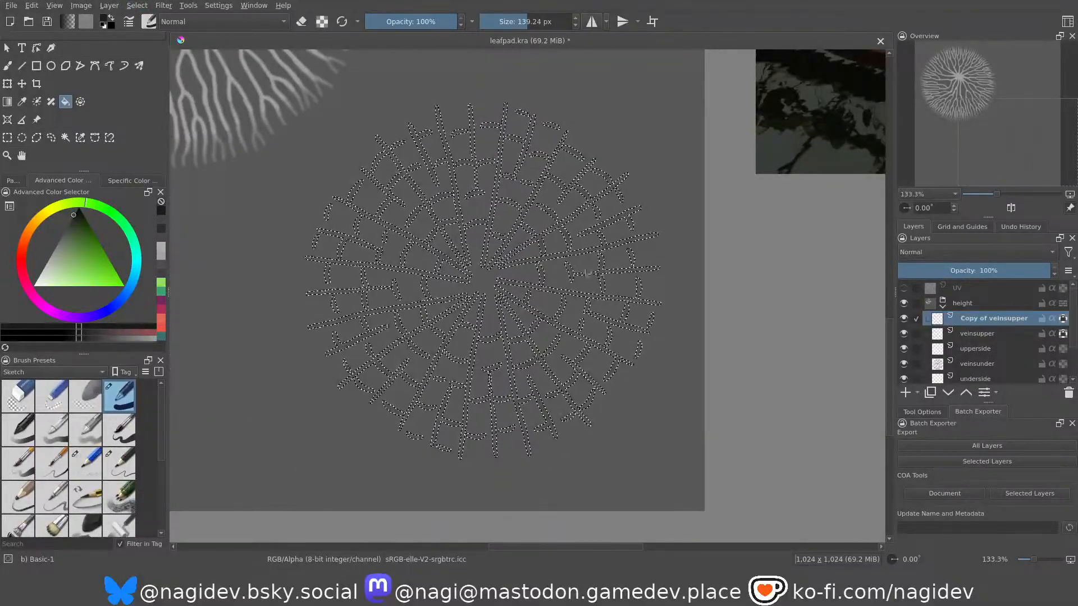
scroll(542, 307, "up", 2)
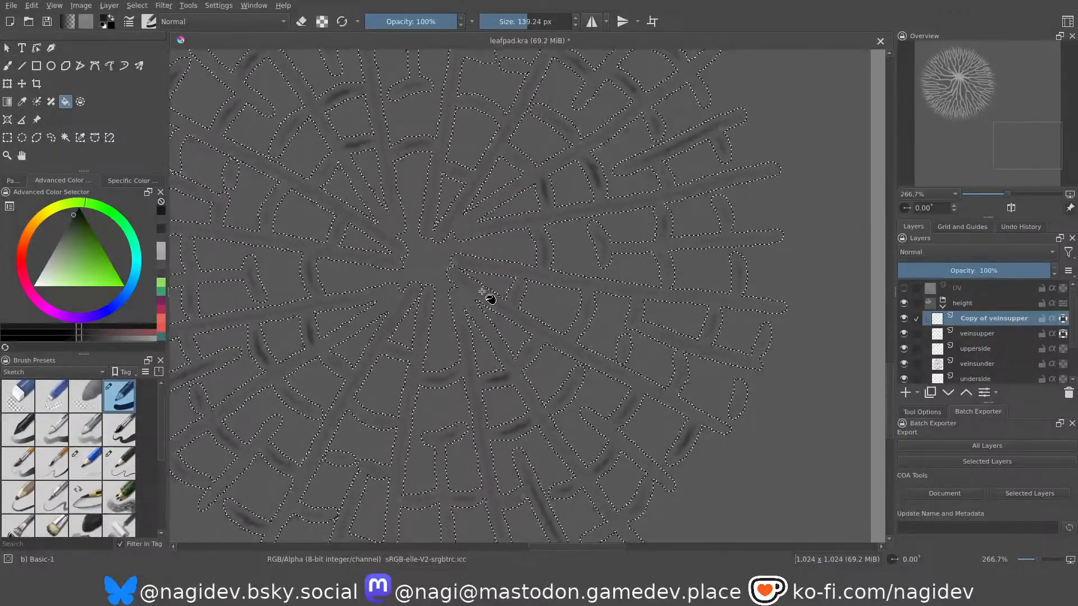
key("ctrl+shift+a")
Examine the duplicated vein strokes as a whole and close up for contrast and softness against the base grey.
scroll(422, 254, "down", 2)
scroll(422, 254, "up", 1)
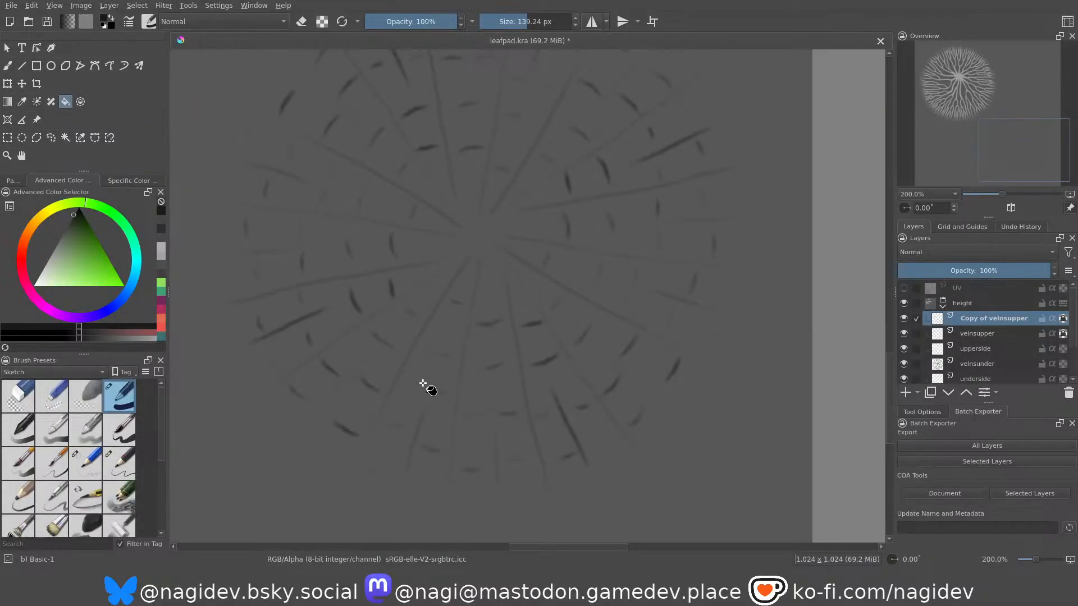
scroll(620, 325, "down", 1)
scroll(602, 218, "up", 2)
scroll(520, 345, "down", 2)
scroll(534, 152, "up", 2)
scroll(536, 159, "down", 2)
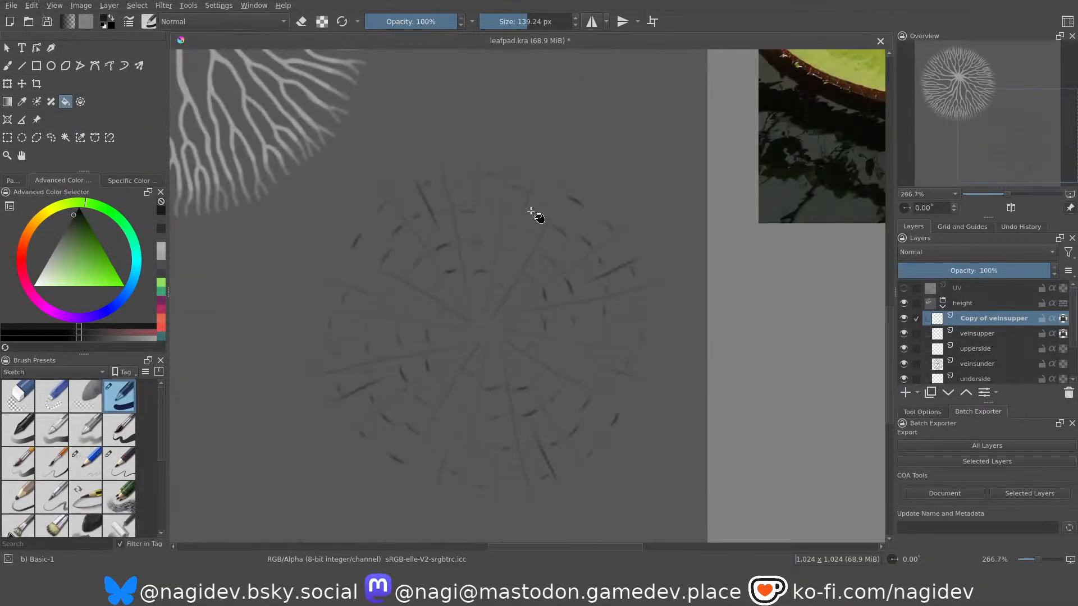
scroll(519, 331, "up", 1)
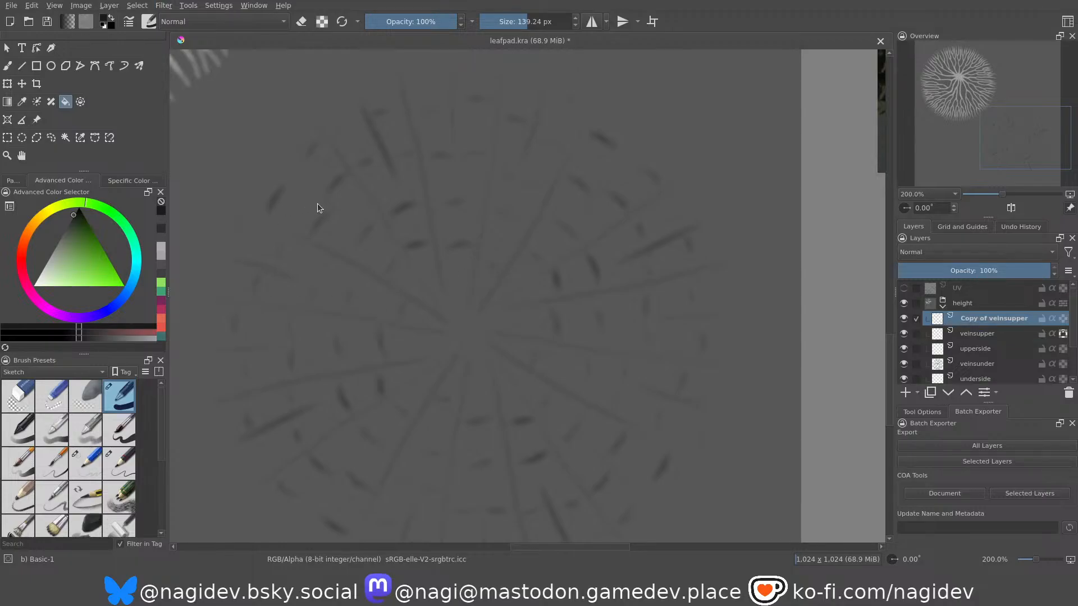
scroll(612, 291, "up", 3)
scroll(561, 211, "up", 1)
scroll(591, 251, "down", 2)
scroll(562, 253, "up", 1)
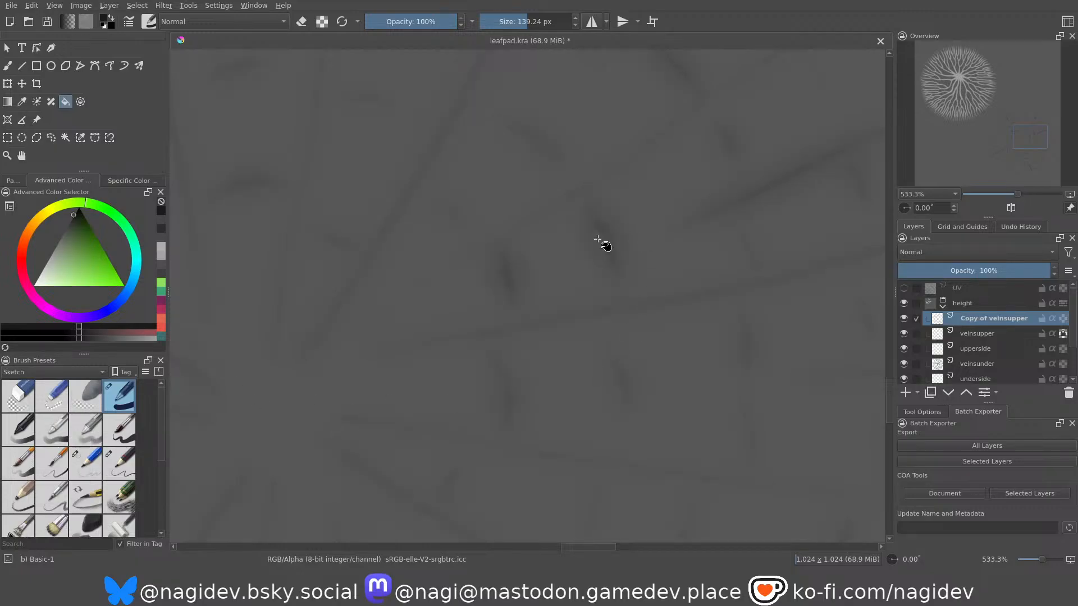
scroll(539, 229, "down", 4)
scroll(494, 253, "up", 1)
scroll(387, 335, "up", 1)
scroll(325, 243, "up", 2)
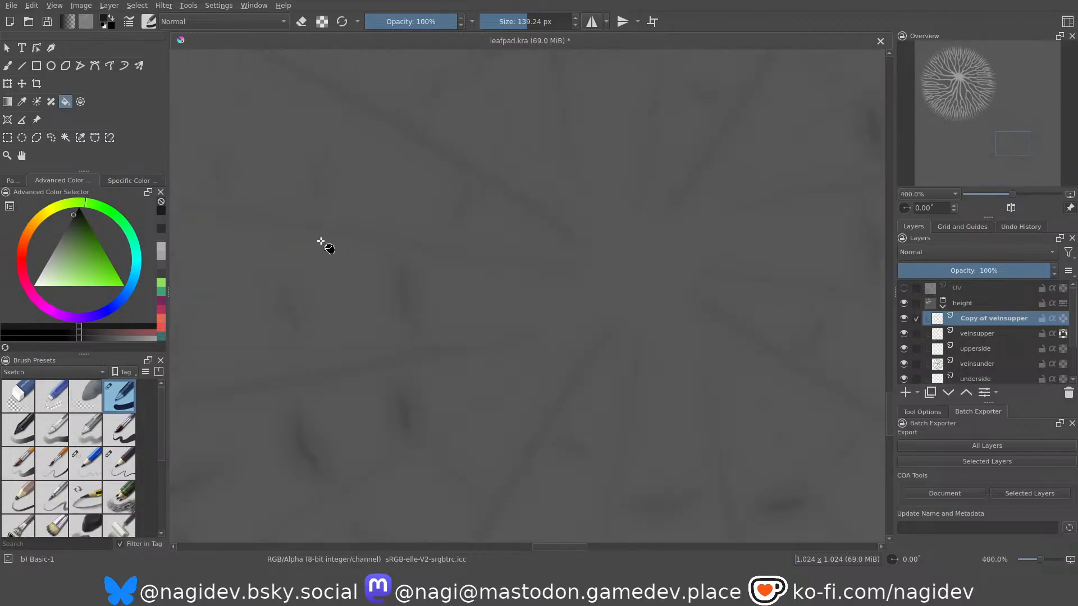
scroll(466, 272, "down", 2)
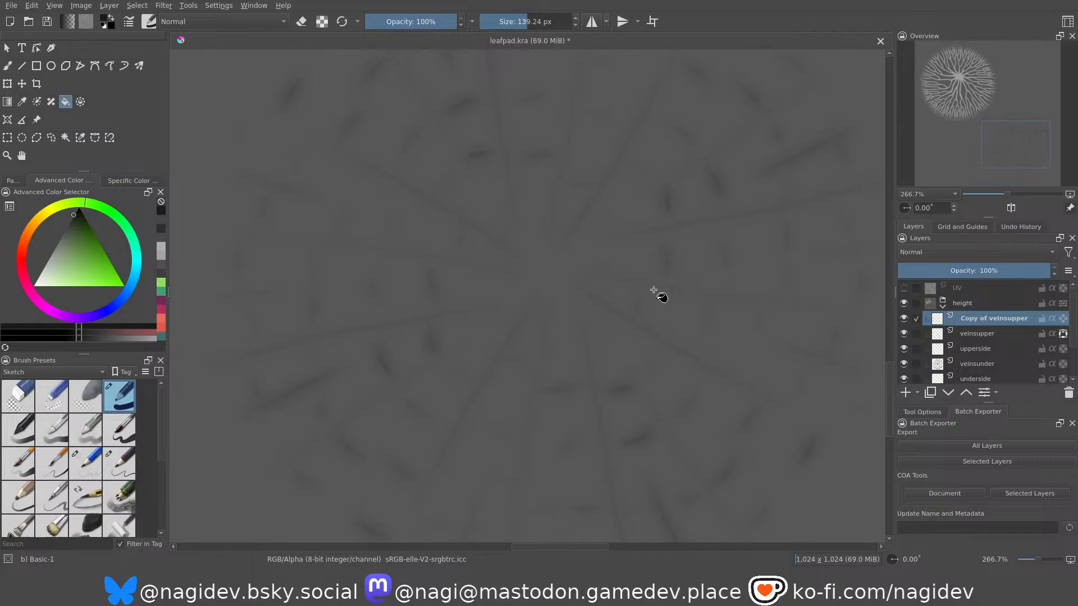
Examine the darkened upper veins and the light underside veins against the flat base grey, whole and close up.
scroll(621, 335, "down", 3)
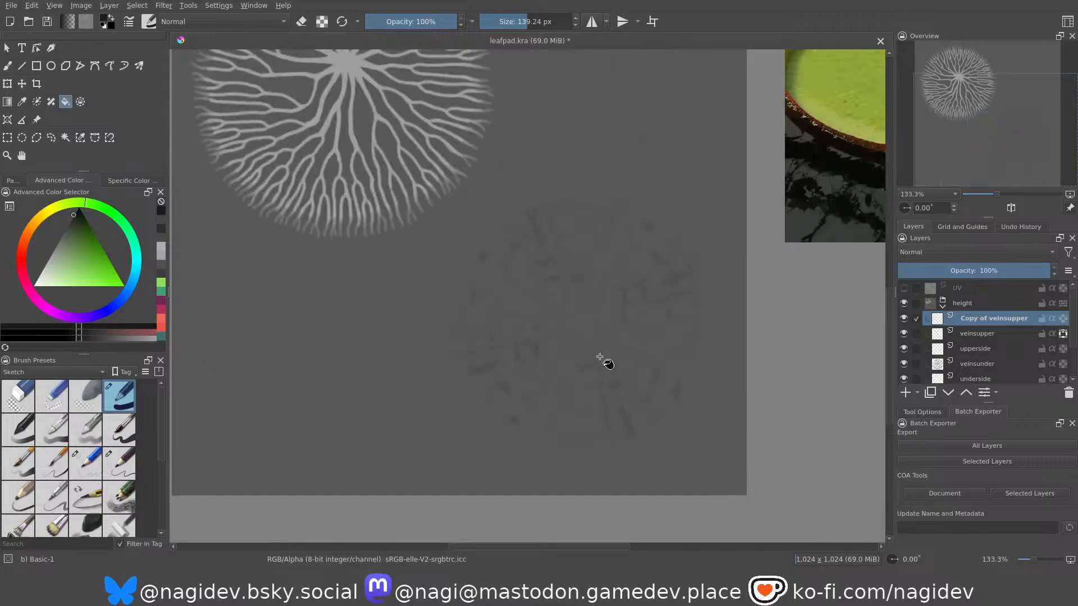
scroll(617, 316, "down", 1)
scroll(499, 264, "down", 2)
scroll(494, 171, "up", 4)
scroll(460, 385, "down", 1)
scroll(491, 229, "up", 1)
scroll(466, 331, "down", 1)
scroll(470, 251, "up", 1)
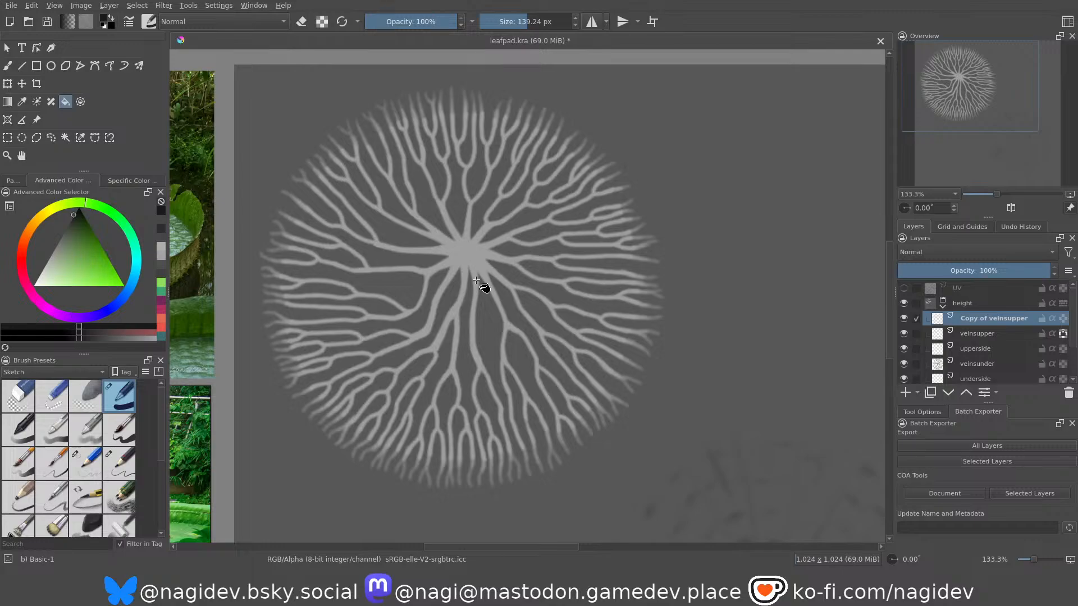
Select the height group's veinsunder layer and toggle its visibility to check which veins it holds.
left_click(976, 334)
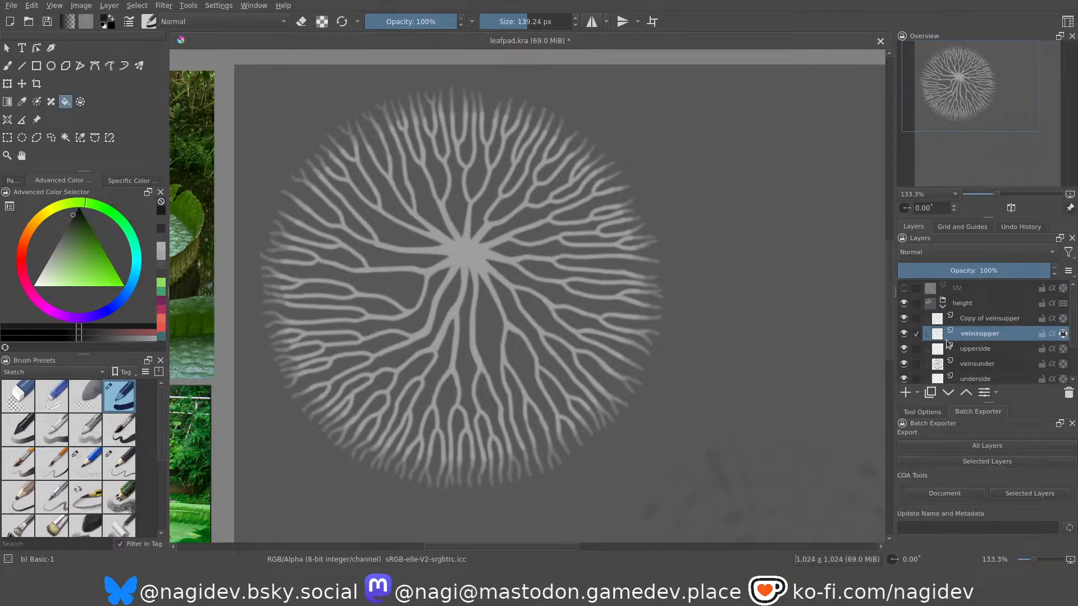
left_click(966, 350)
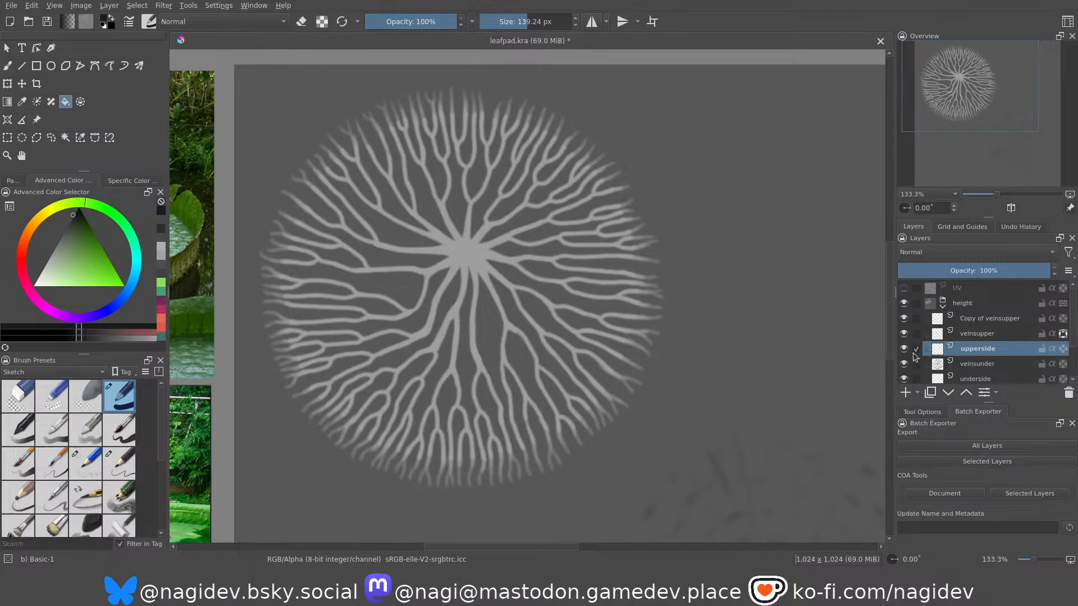
left_click(964, 365)
left_click(904, 365)
left_click(904, 365)
left_click(905, 365)
left_click(904, 365)
Examine the underside veins close up, from the central hub out to the fading branch tips.
scroll(483, 278, "up", 5)
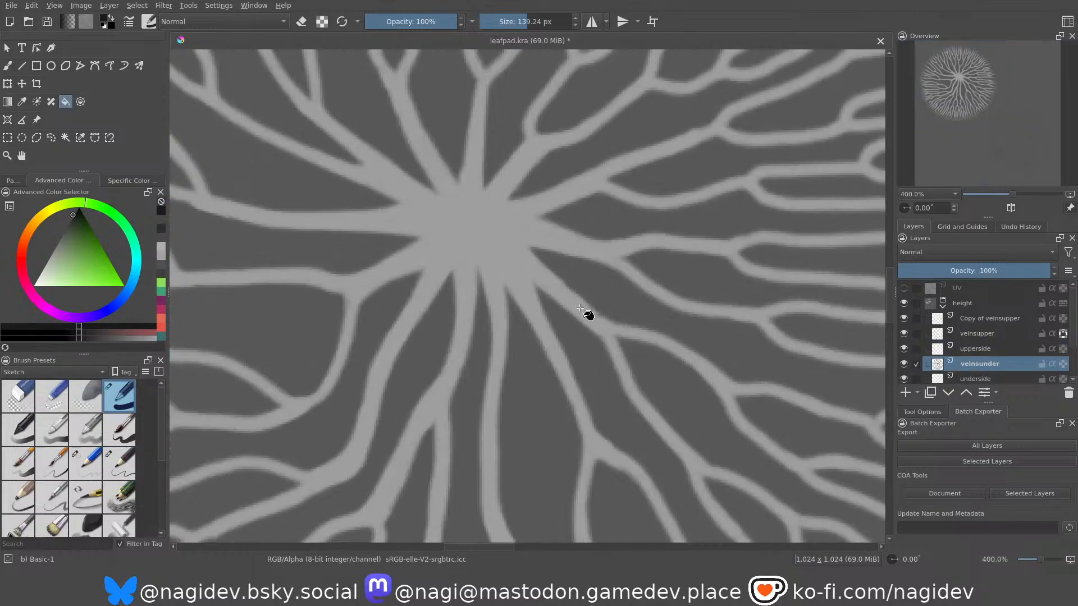
scroll(564, 307, "down", 3)
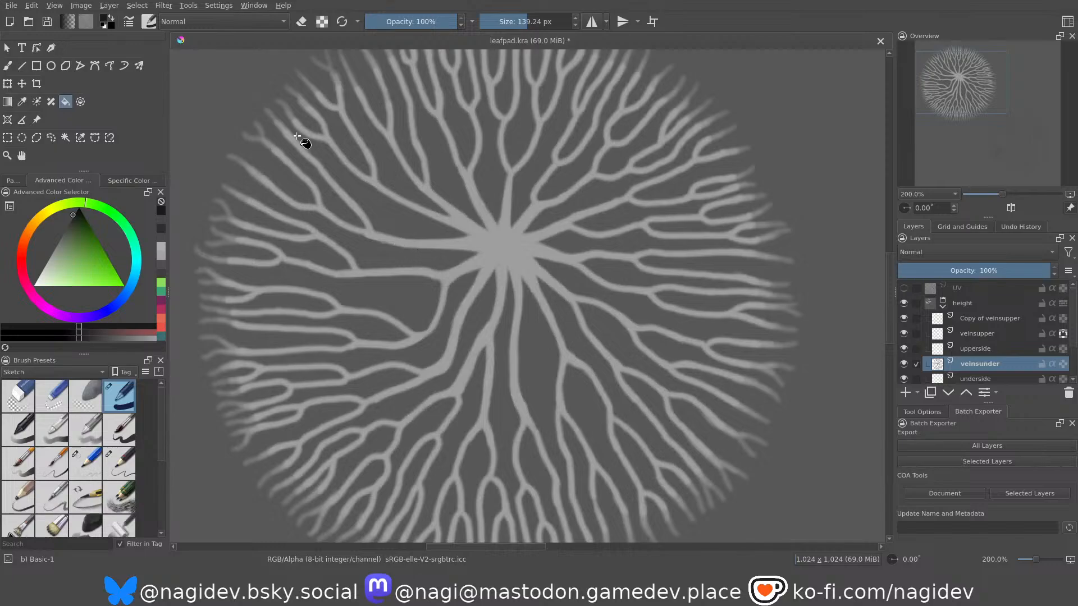
scroll(450, 200, "down", 2)
scroll(414, 192, "up", 5)
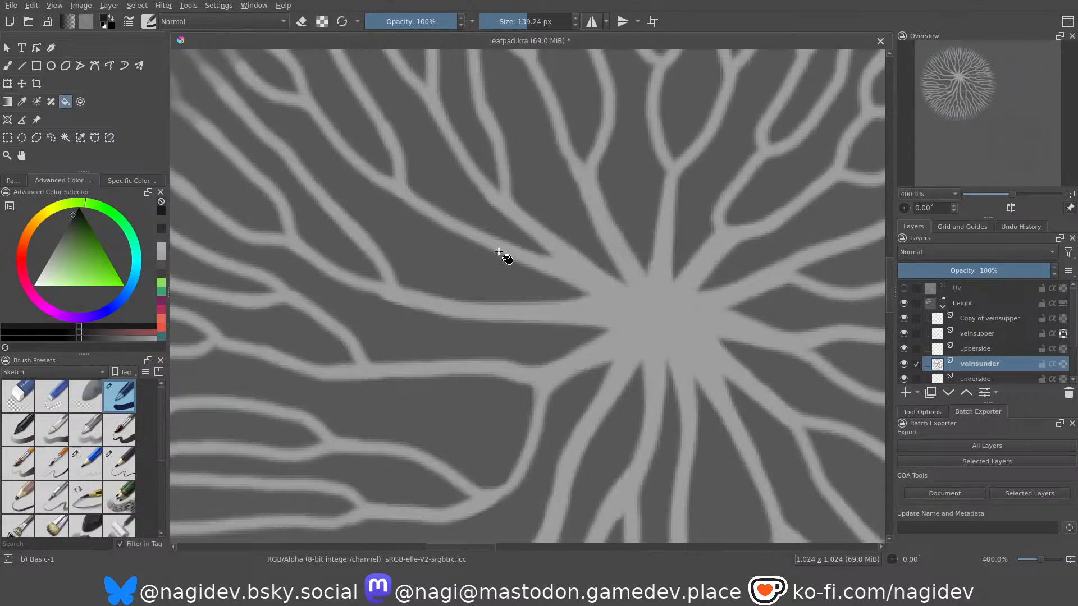
scroll(505, 257, "up", 1)
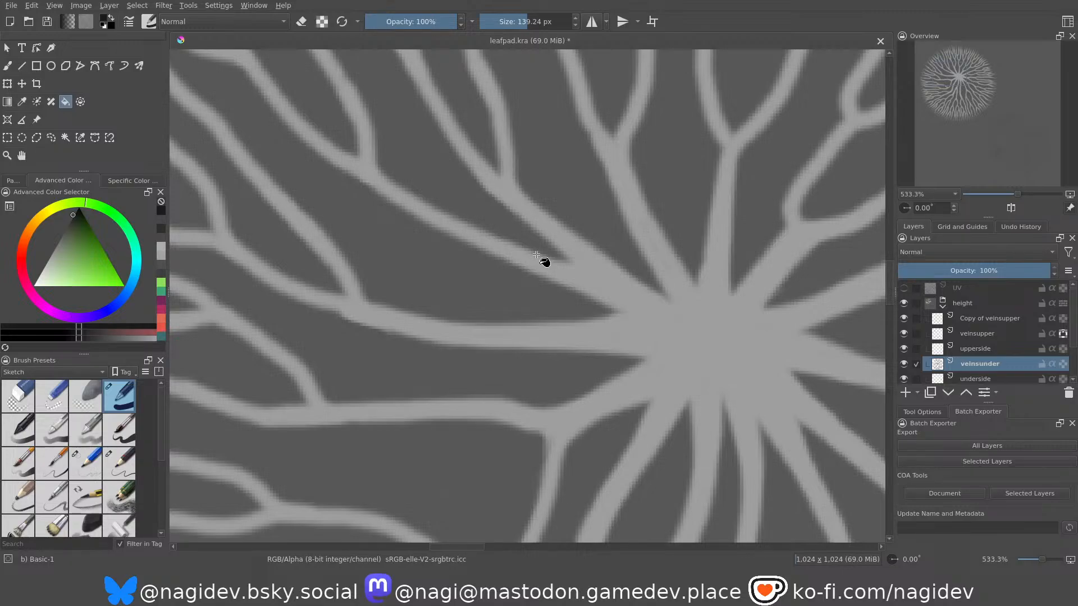
scroll(537, 255, "down", 2)
scroll(538, 255, "down", 3)
scroll(537, 256, "up", 3)
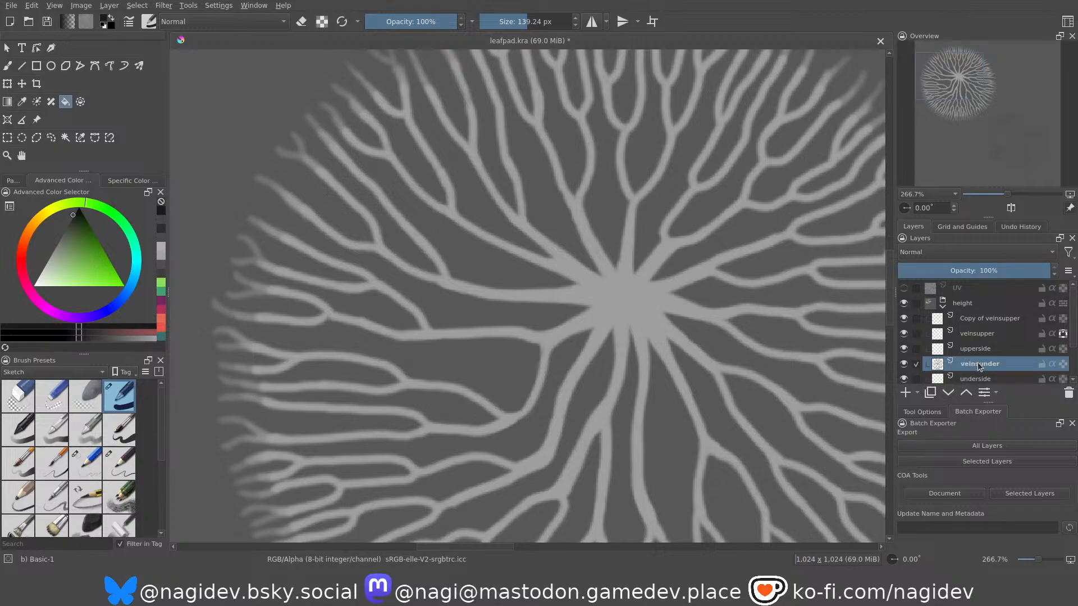
Duplicate the veinsunder layer, select the vein shapes on the duplicate and shrink the selection inside the strokes.
key("ctrl+j")
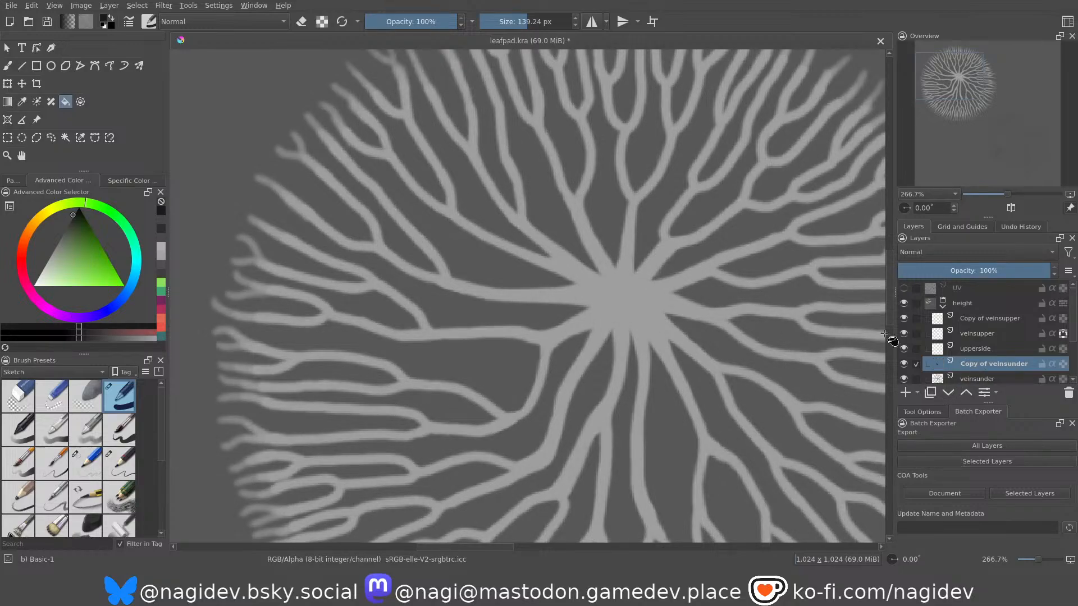
left_click(938, 364, "ctrl")
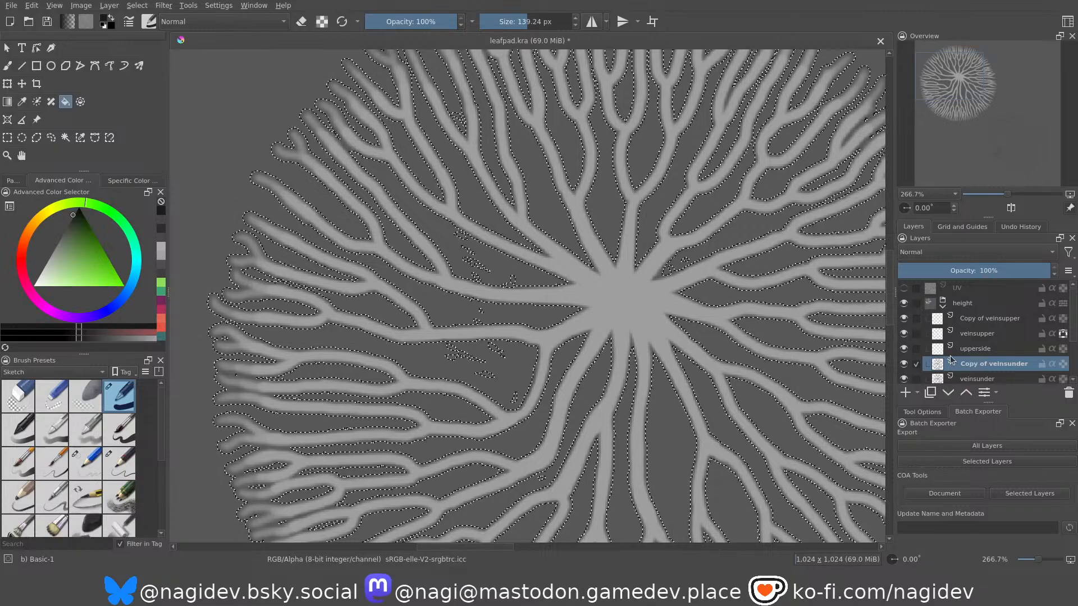
scroll(216, 67, "down", 4)
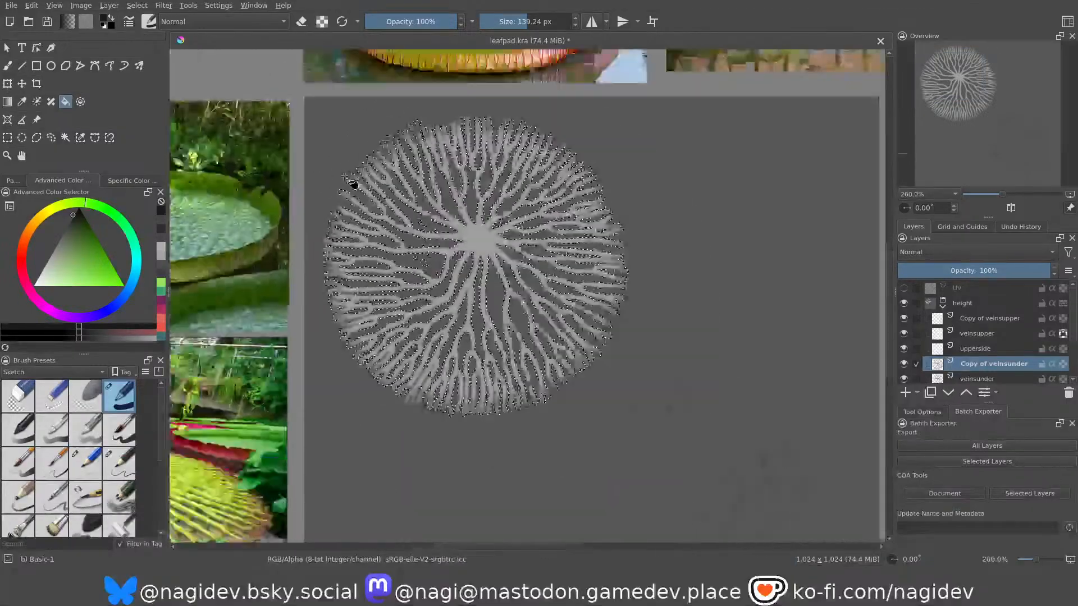
scroll(354, 181, "up", 2)
scroll(337, 186, "up", 1)
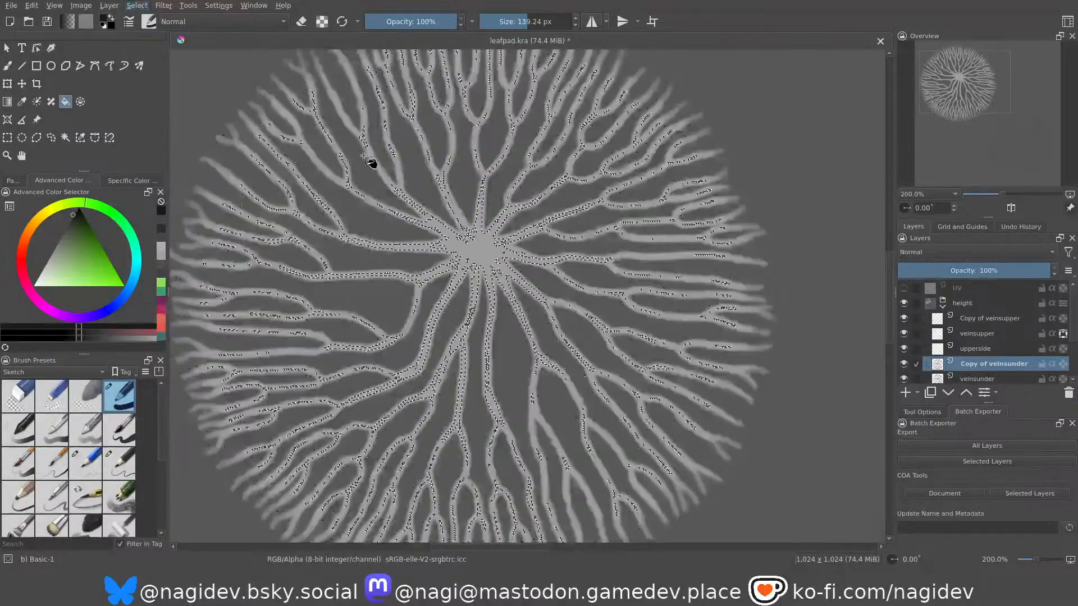
scroll(315, 126, "up", 1)
scroll(408, 180, "up", 2)
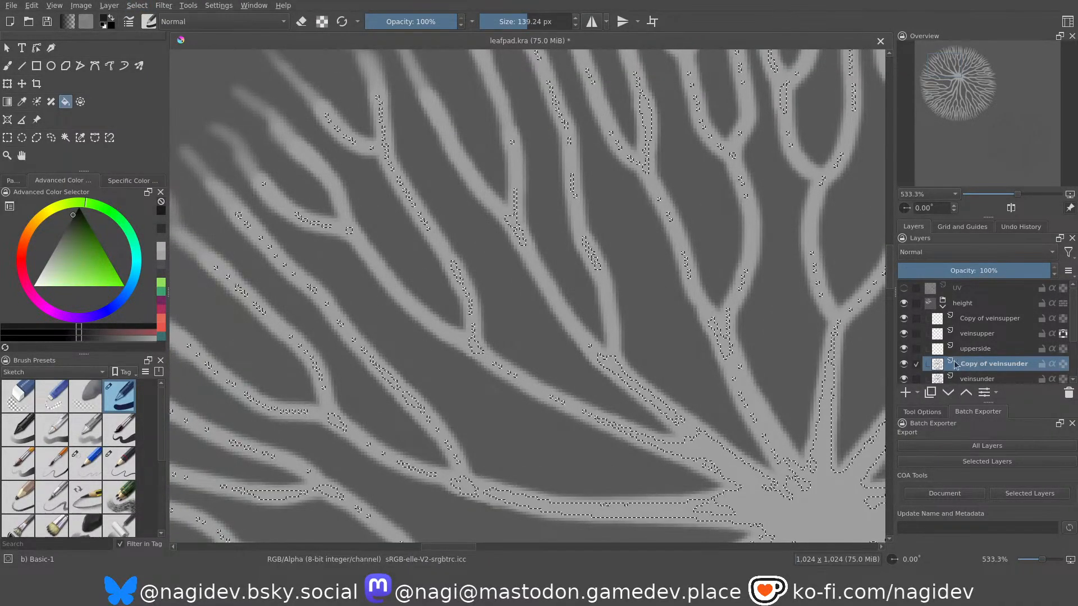
scroll(957, 365, "down", 1)
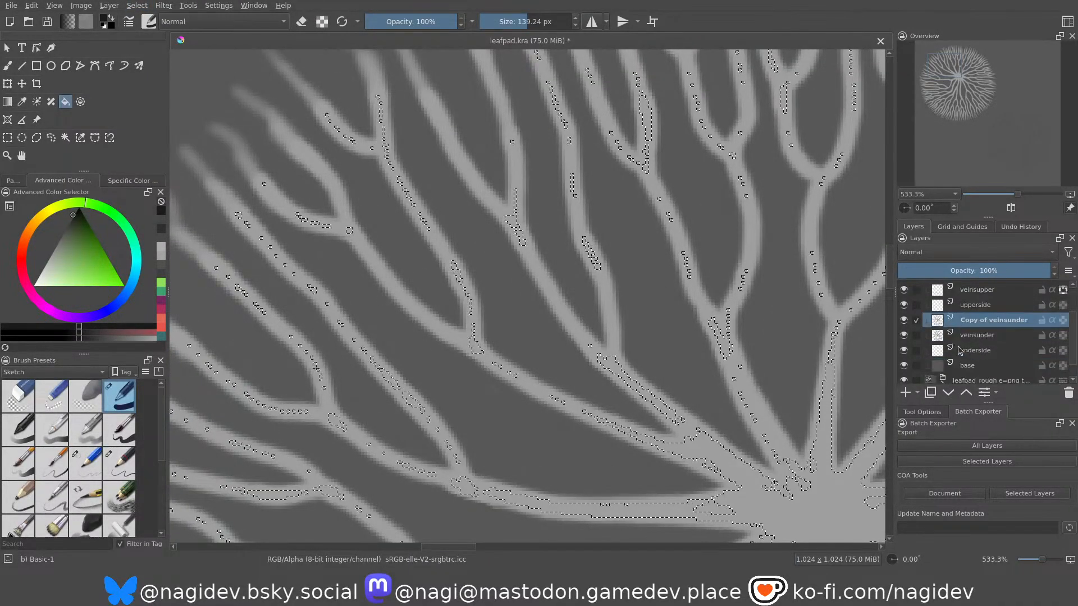
Compare the duplicated underside veins with and without the original veinsunder layer beneath them.
left_click(903, 335)
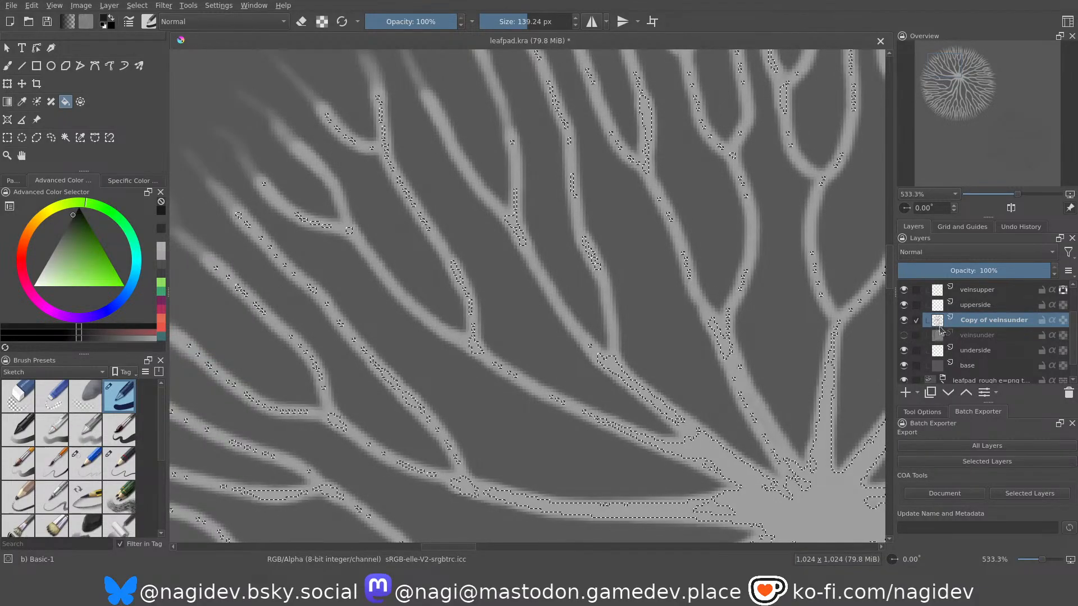
left_click(904, 336)
left_click(904, 335)
left_click(904, 335)
left_click(904, 335)
left_click(904, 335)
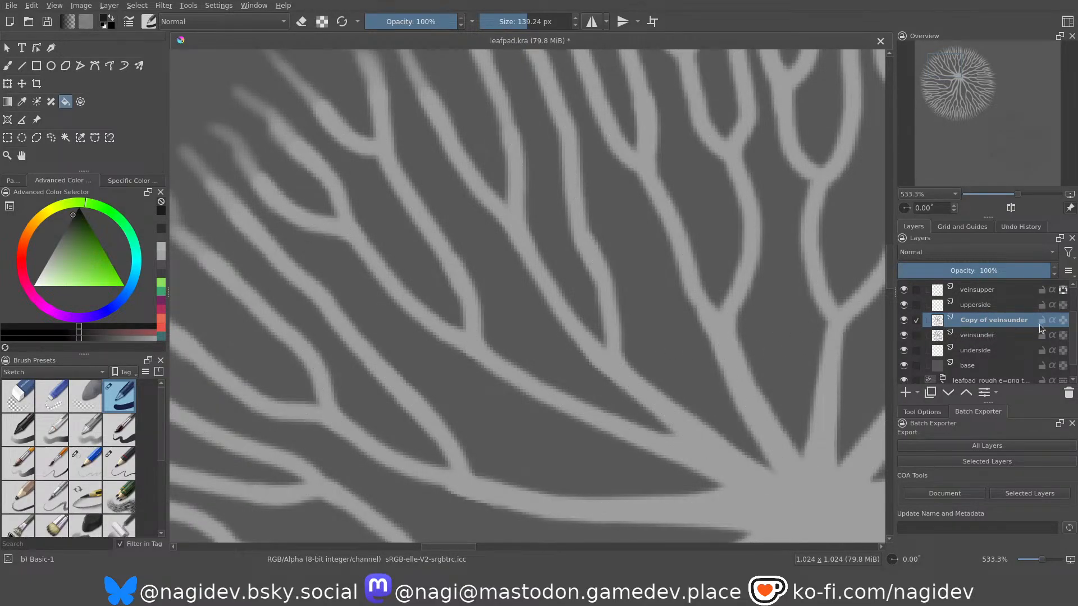
Lock the transparency of the Copy of veinsunder layer and fill its veins with a light grey.
left_click(1063, 321)
mouse_move(63, 242)
left_mouse_down()
mouse_move(47, 236)
mouse_move(1, 259)
mouse_move(2, 270)
left_mouse_up()
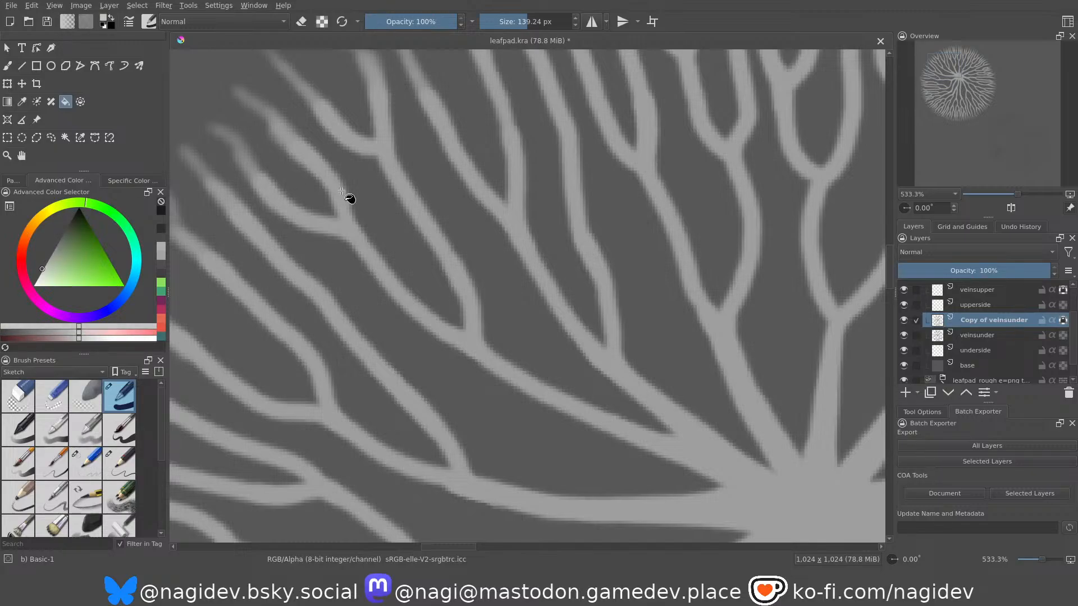
left_click(323, 229)
scroll(510, 233, "down", 1)
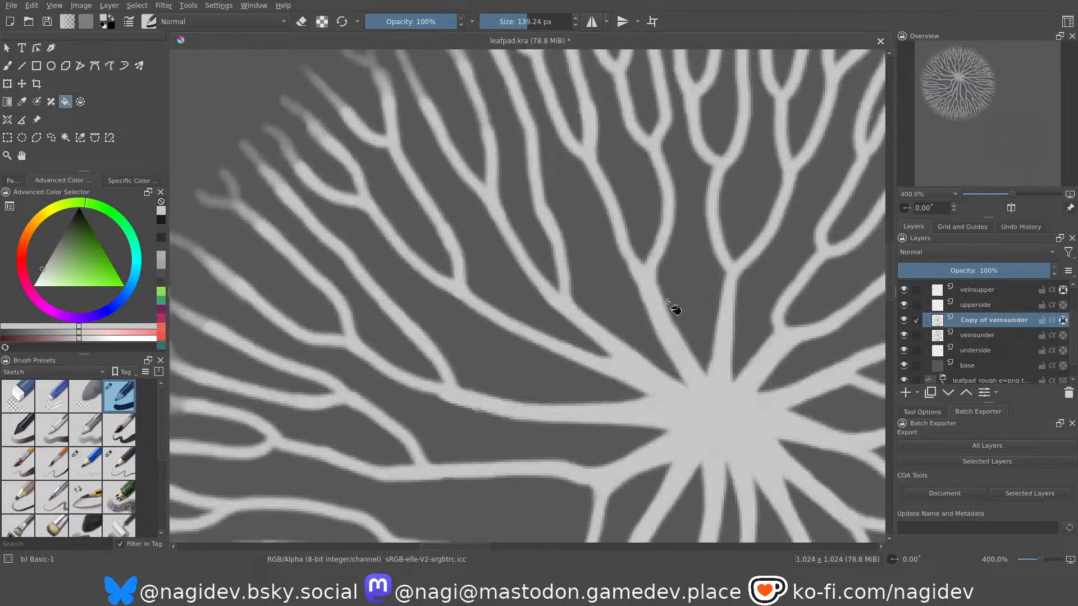
Toggle the original veinsunder layer repeatedly to judge how it affects the edges of the light grey veins above.
left_click(904, 337)
left_click(903, 337)
left_click(903, 337)
left_click(903, 336)
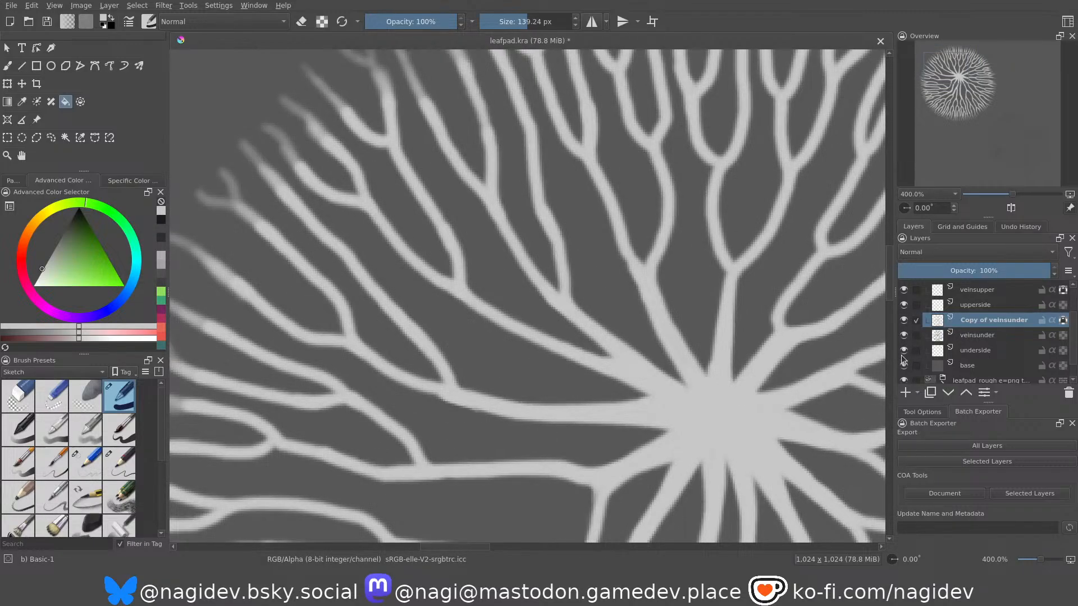
left_click(904, 336)
left_click(903, 337)
left_click(903, 337)
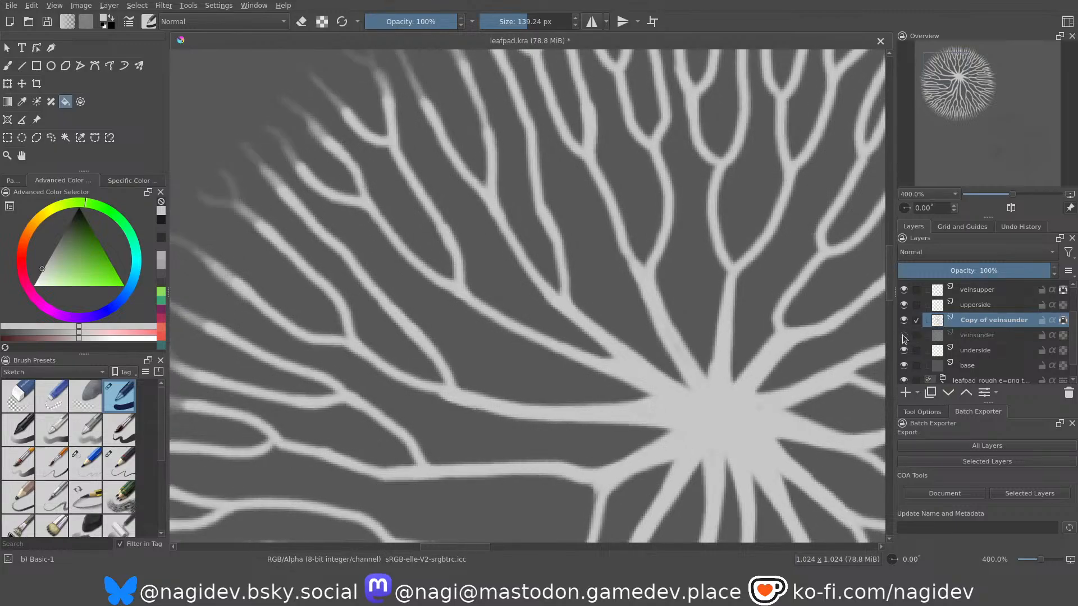
left_click(904, 337)
left_click(903, 337)
left_click(903, 337)
Undo the light grey fill, thin the duplicated veins using a selection of their shapes, and check them without veinsunder.
key("ctrl+z")
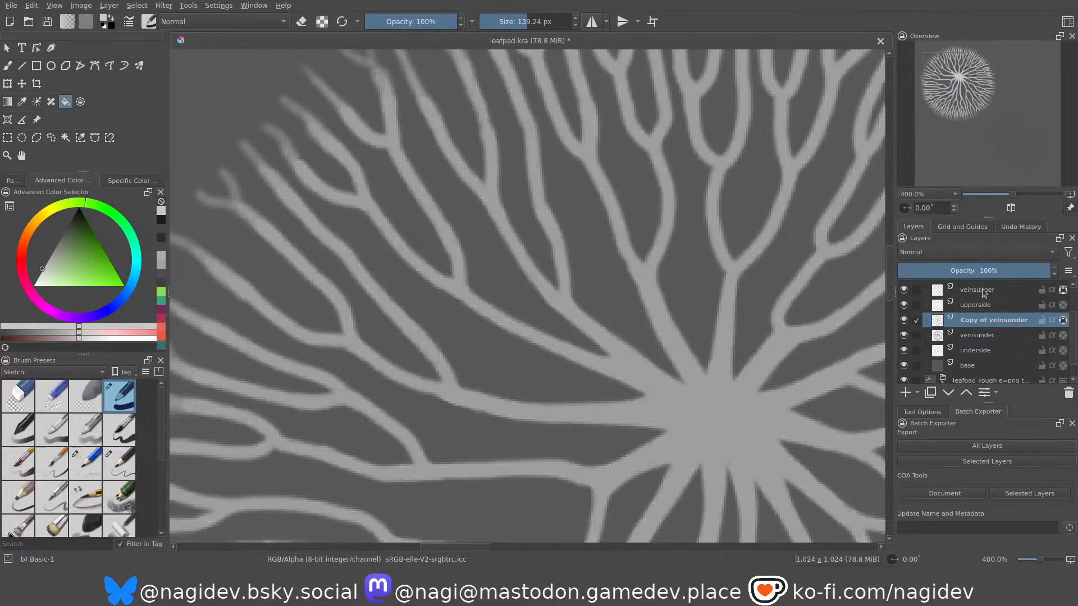
left_click(939, 320, "ctrl")
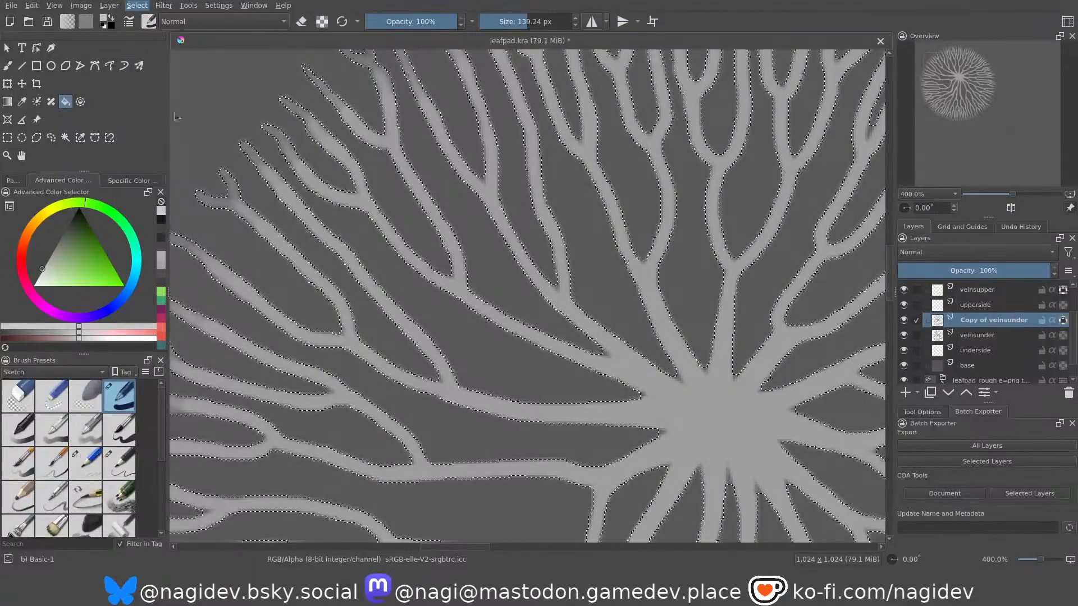
left_click(178, 56)
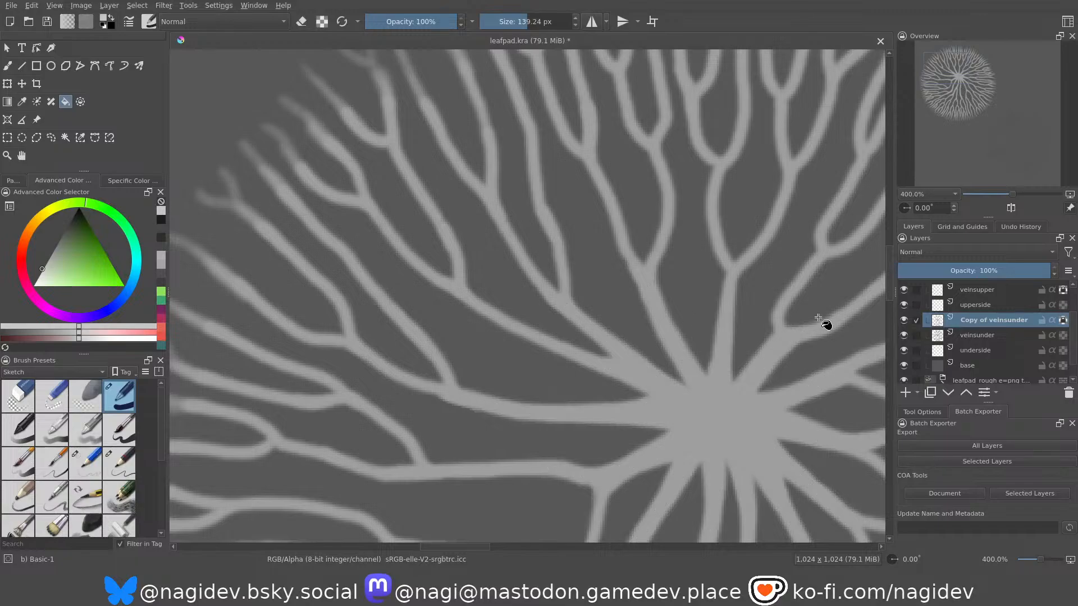
left_click(904, 337)
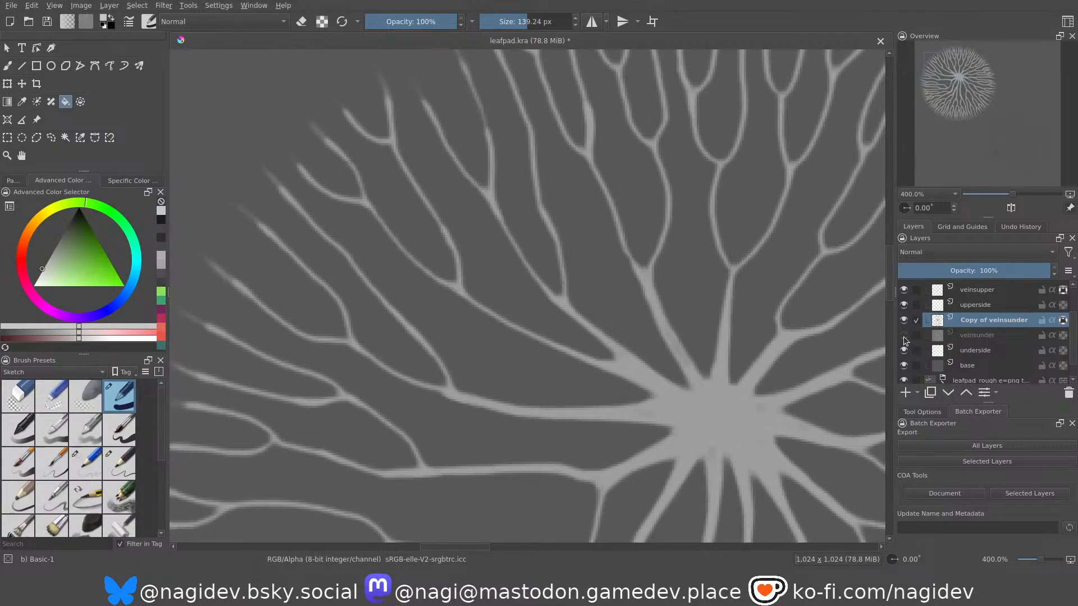
left_click(904, 336)
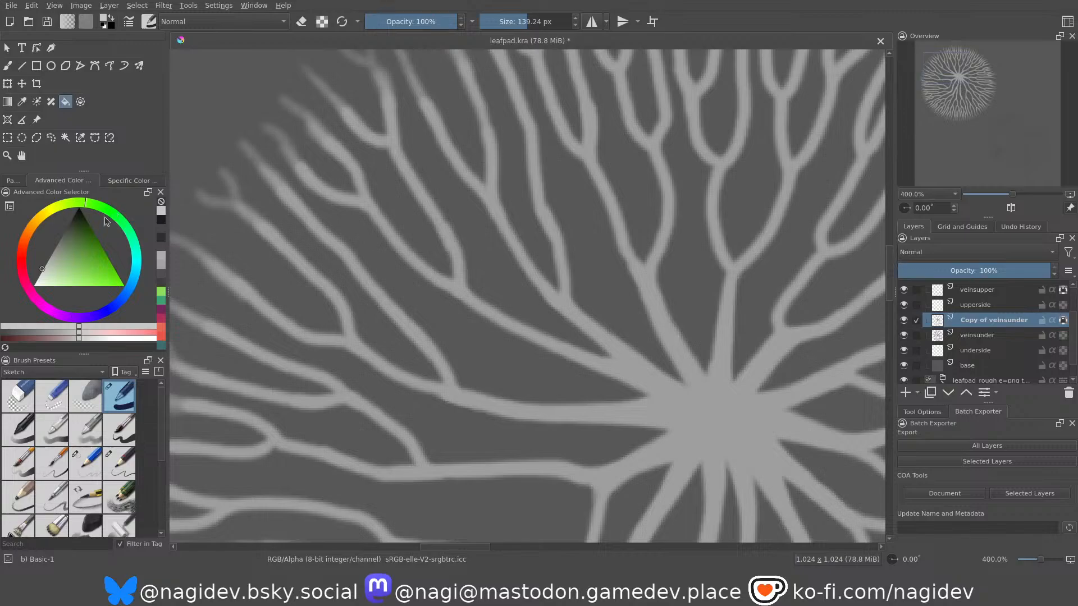
Fill the thinned veins on the Copy of veinsunder layer with the light grey.
left_click(436, 273)
scroll(508, 300, "down", 2)
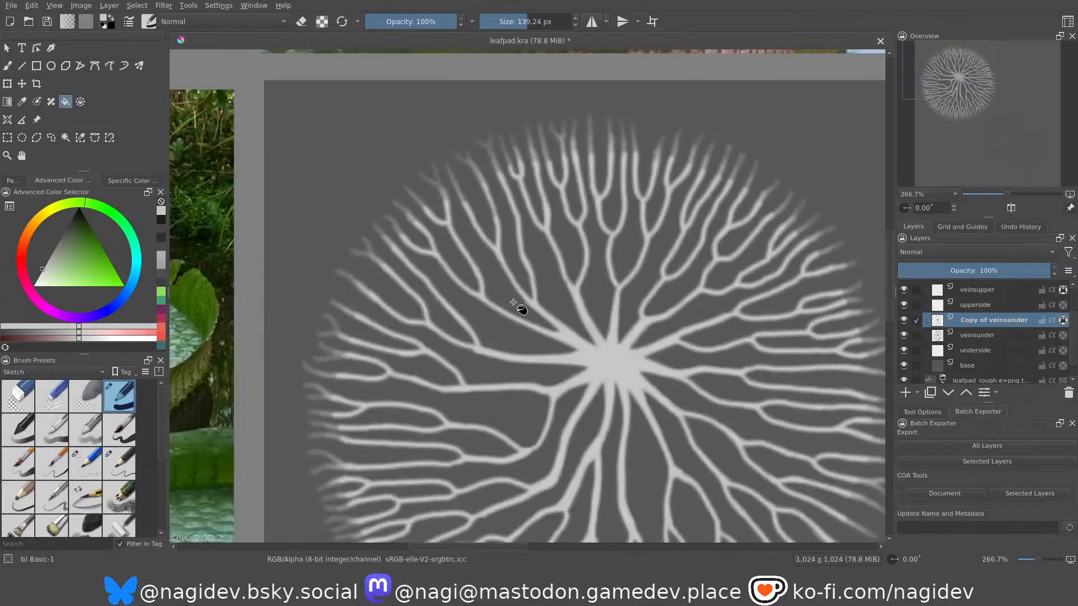
Examine the two-tone underside veins close up and as a whole for a soft transition from stroke centre to edge.
scroll(574, 398, "up", 1)
scroll(627, 350, "up", 2)
scroll(503, 285, "up", 2)
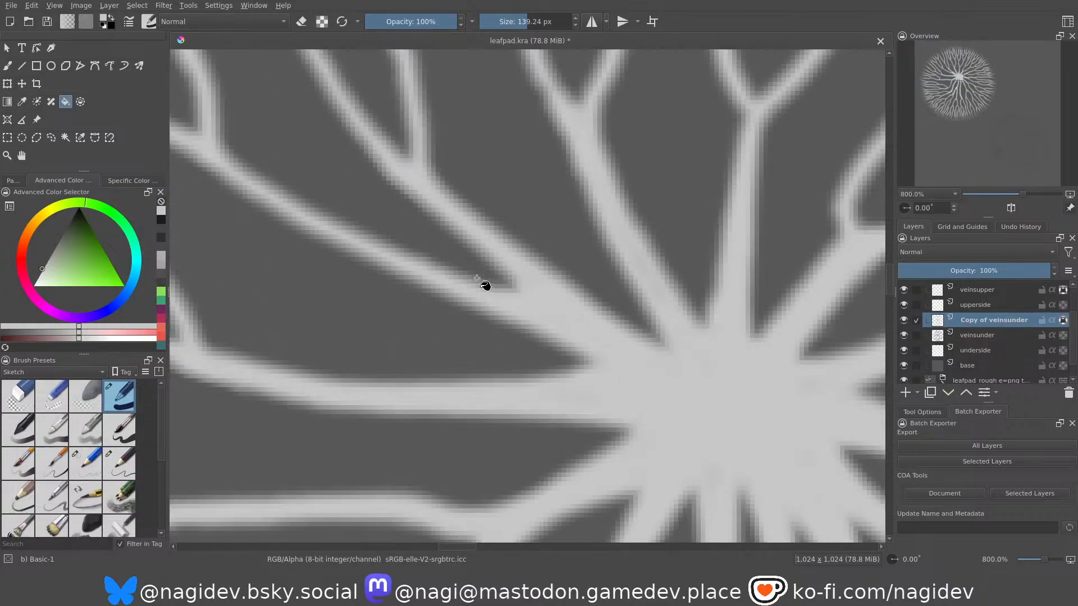
scroll(586, 347, "down", 1)
scroll(605, 359, "down", 1)
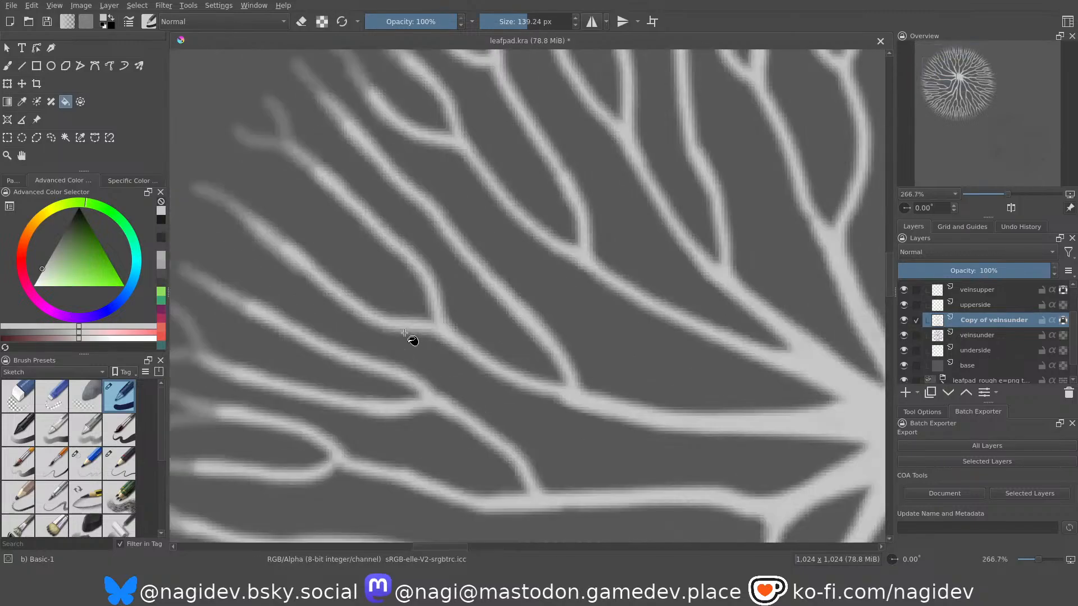
scroll(385, 267, "down", 1)
scroll(387, 149, "down", 1)
scroll(614, 101, "down", 1)
scroll(514, 138, "down", 1)
scroll(516, 168, "up", 1)
scroll(489, 247, "down", 1)
scroll(469, 241, "up", 1)
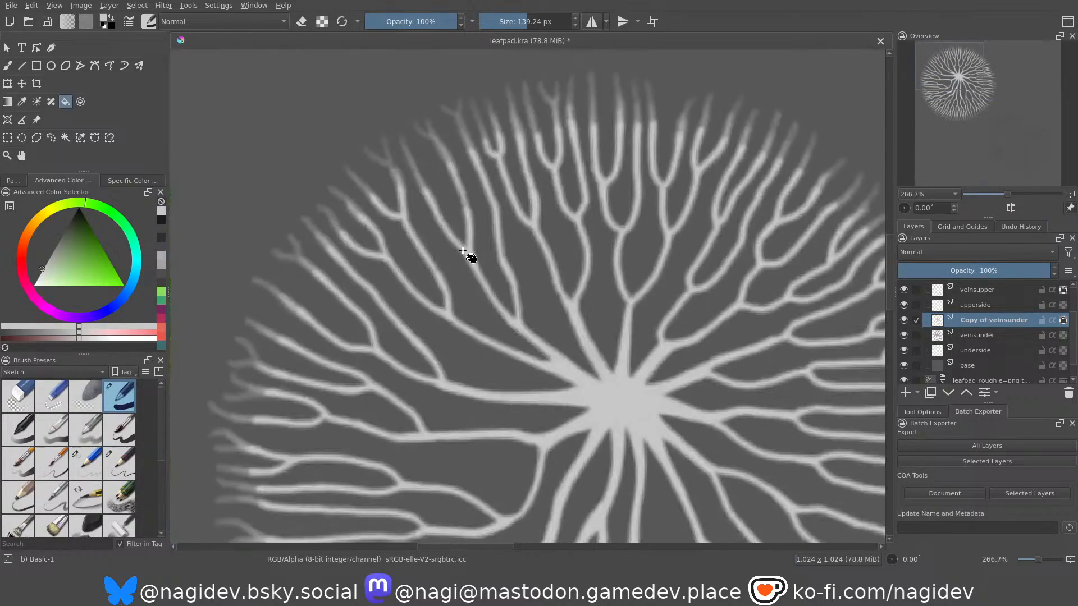
scroll(452, 349, "up", 2)
scroll(502, 297, "down", 1)
scroll(493, 325, "up", 1)
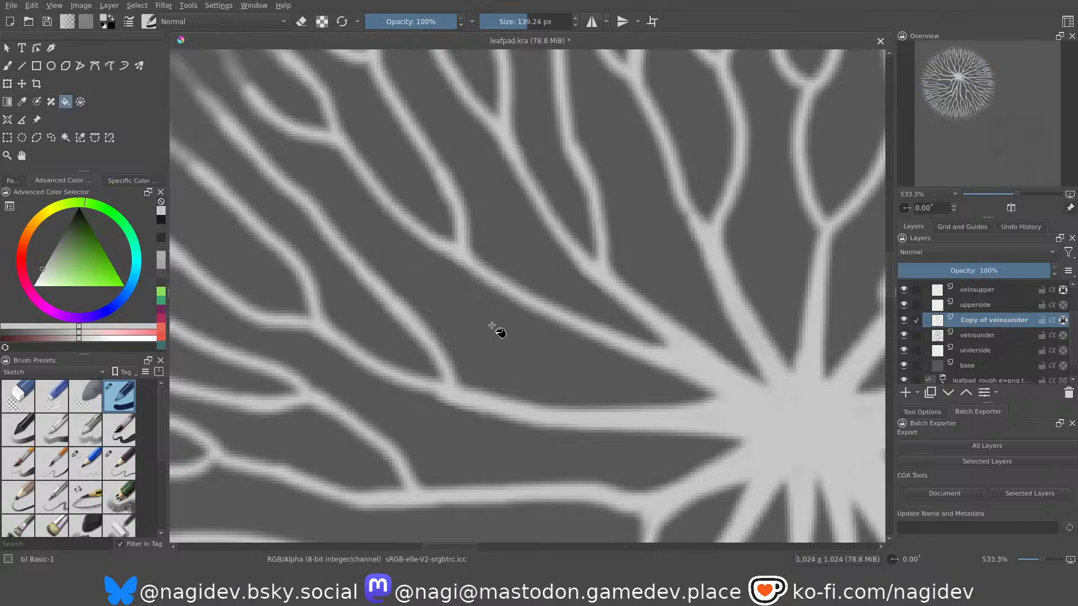
scroll(510, 296, "down", 3)
scroll(464, 340, "up", 2)
scroll(500, 346, "down", 4)
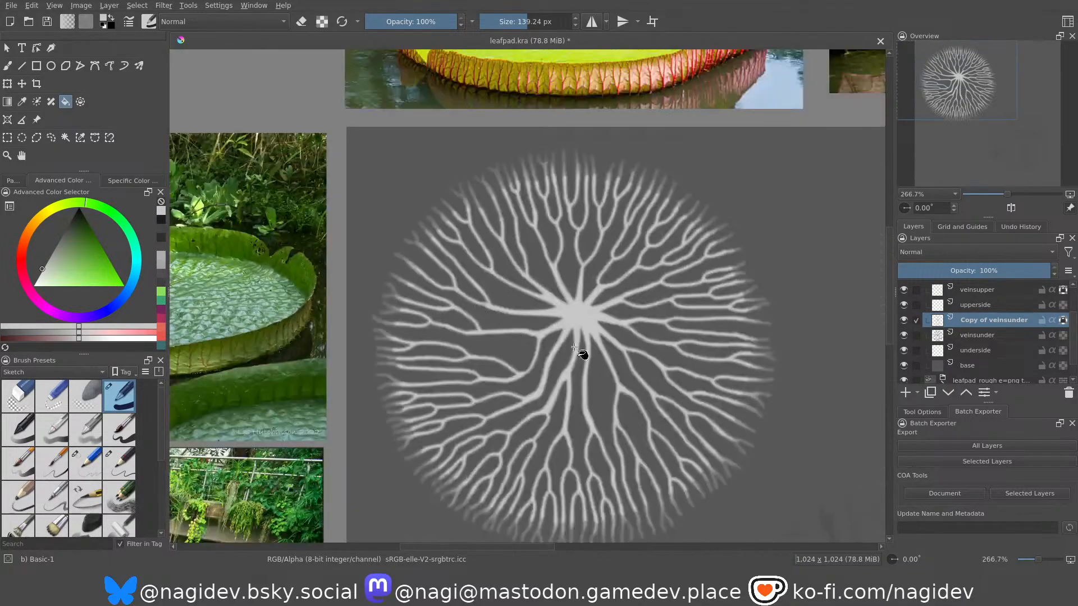
scroll(581, 359, "up", 1)
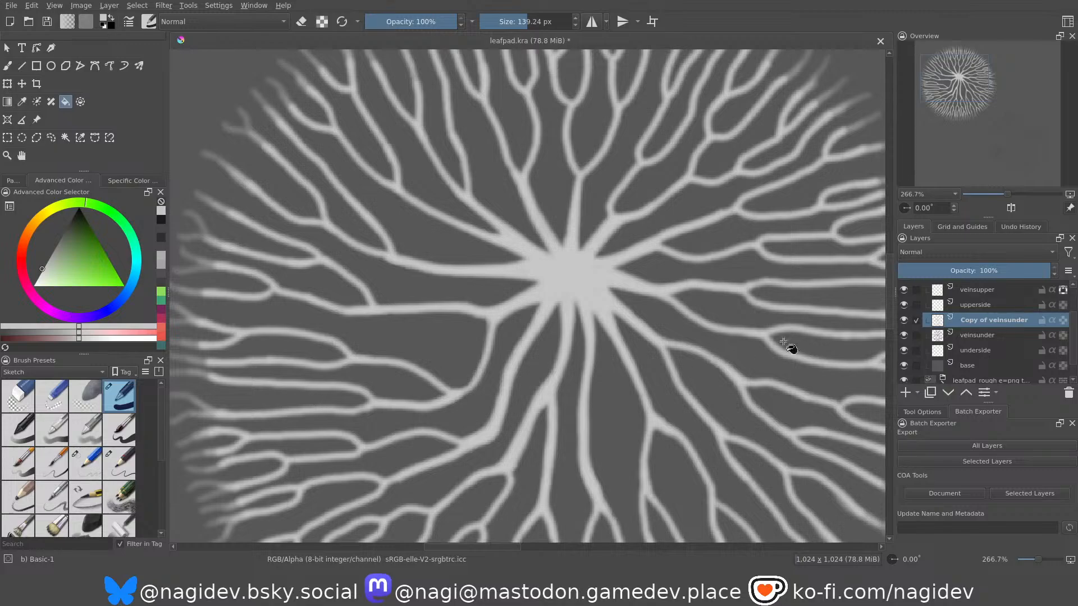
Fill the transparency-locked veins on the original veinsunder layer with a darker grey closer to the base.
left_click(986, 337)
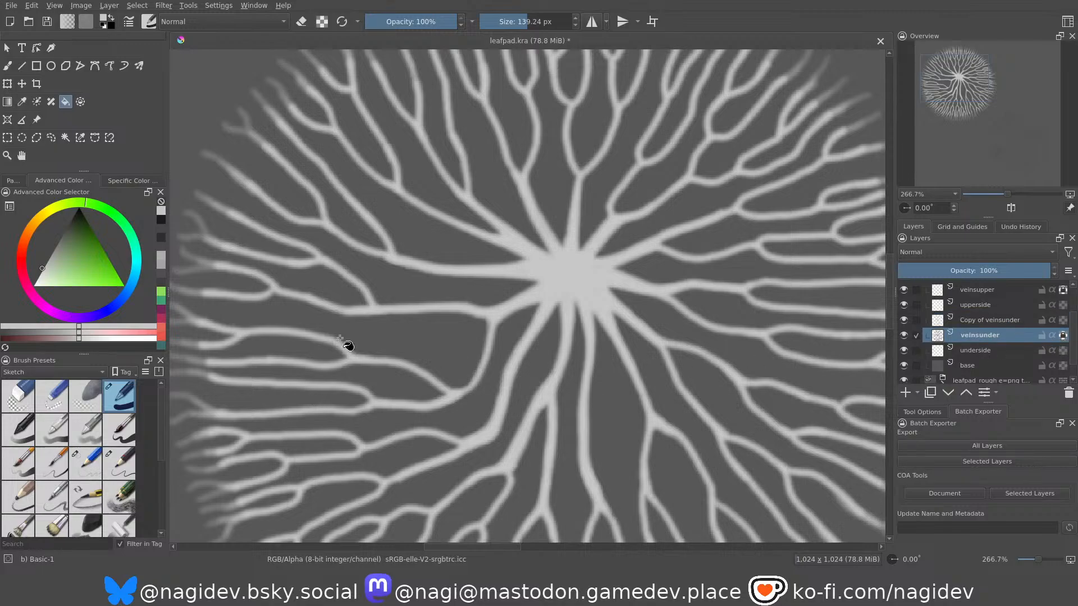
mouse_move(59, 235)
left_mouse_down()
mouse_move(62, 244)
mouse_move(50, 235)
left_mouse_up()
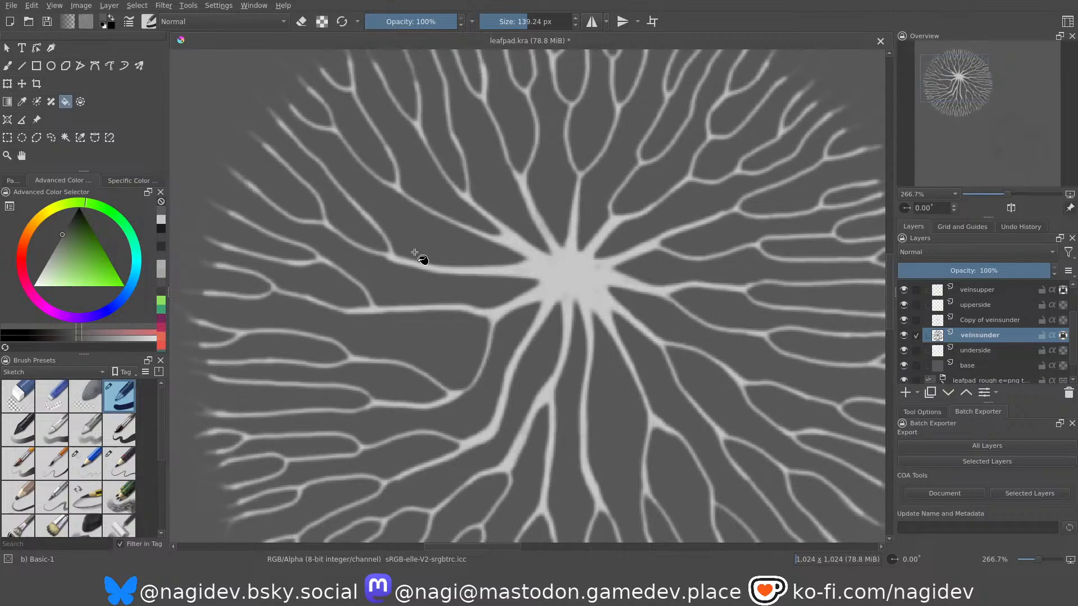
Undo the last fill on the veinsunder layer and refill its veins with a slightly lighter grey.
left_click(58, 244)
left_click_drag(58, 245, 48, 245)
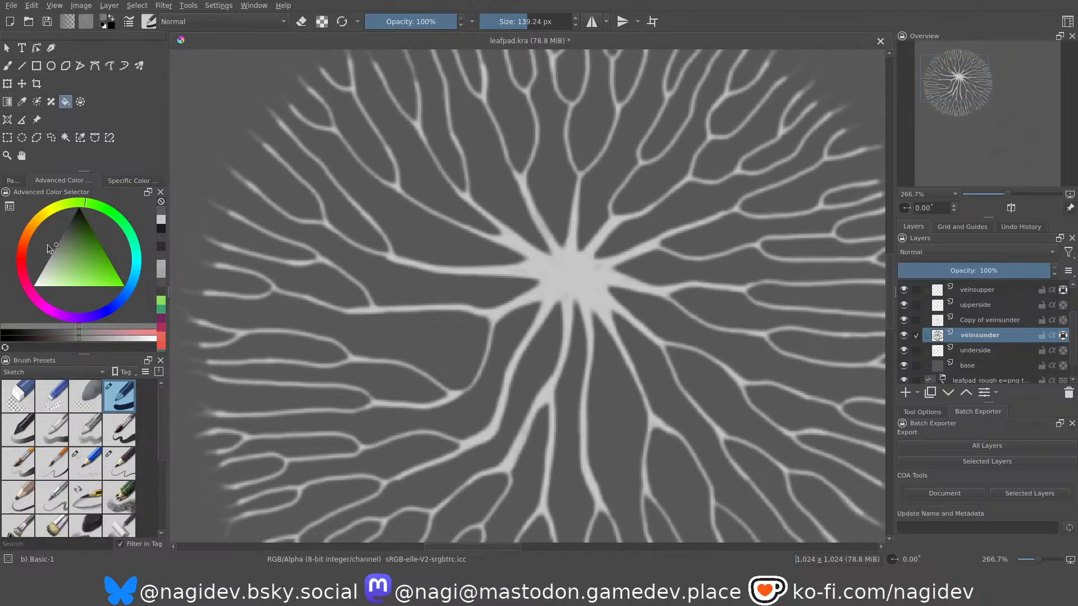
key("ctrl+z")
left_click(299, 222)
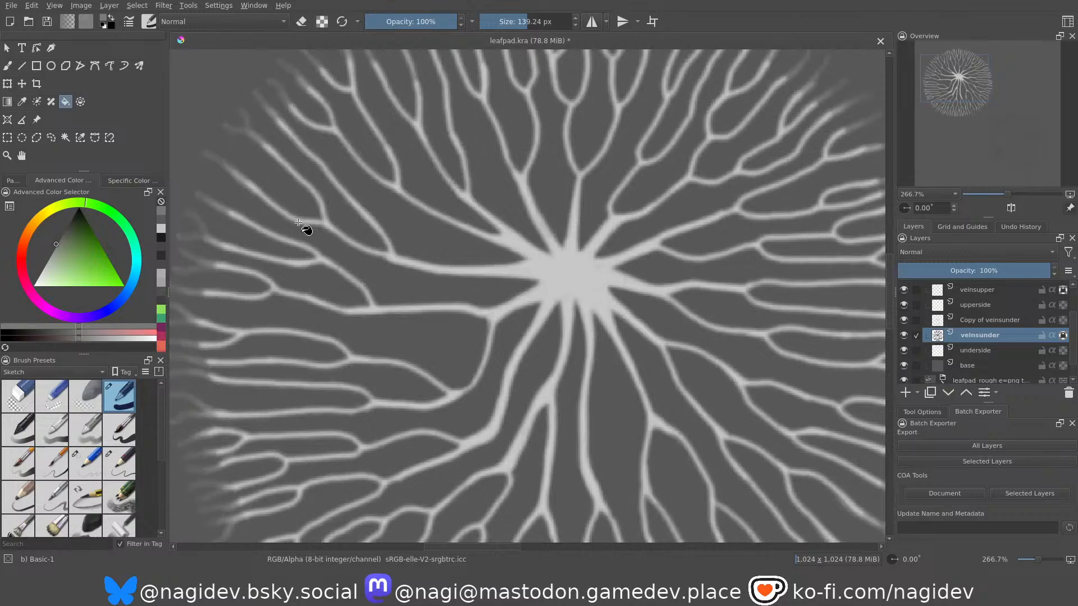
scroll(534, 229, "up", 4, "ctrl")
scroll(501, 256, "down", 2, "ctrl")
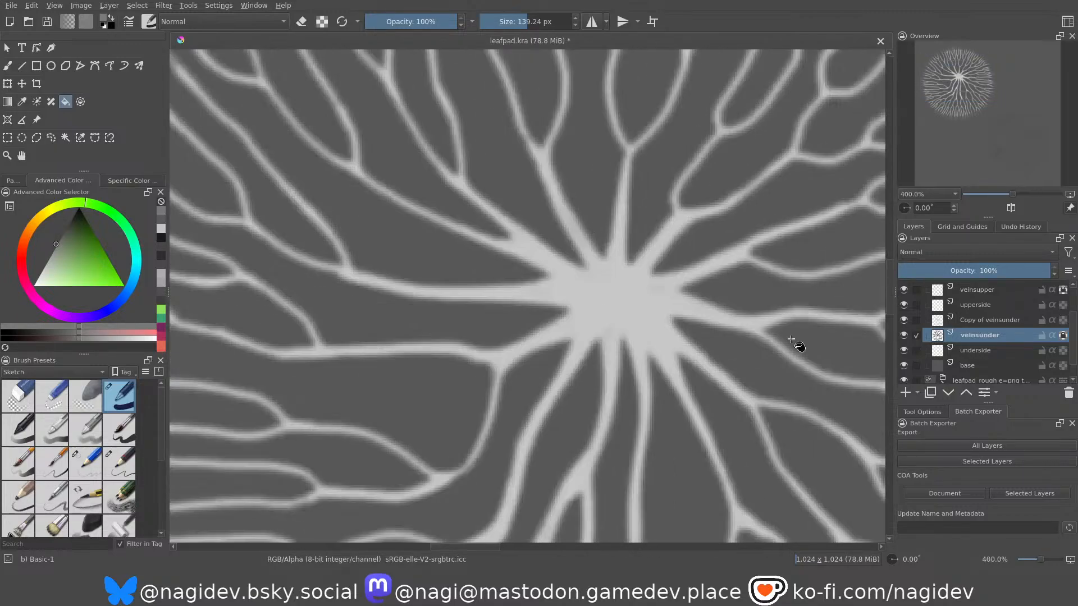
Lock transparency on the Copy of veinsunder layer and fill its veins with a lighter, near-white grey.
left_click(997, 320)
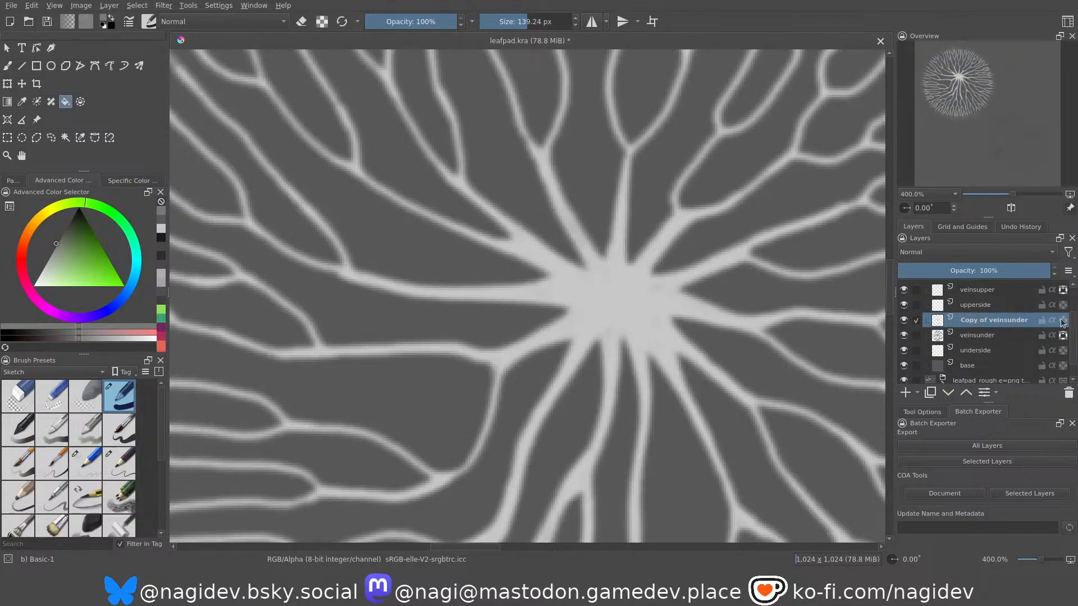
mouse_move(35, 267)
left_mouse_down()
mouse_move(46, 264)
mouse_move(21, 276)
left_mouse_up()
left_click(349, 269)
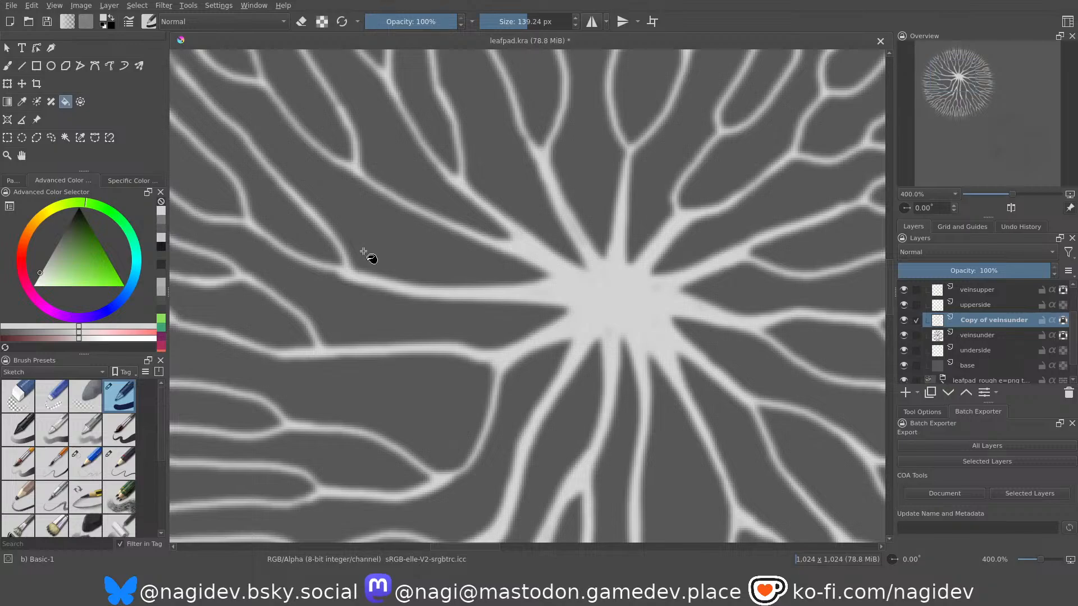
Examine the refilled underside veins close up and at full-canvas scale for contrast and a soft edge transition.
scroll(382, 242, "down", 3, "ctrl")
scroll(458, 282, "up", 6, "ctrl")
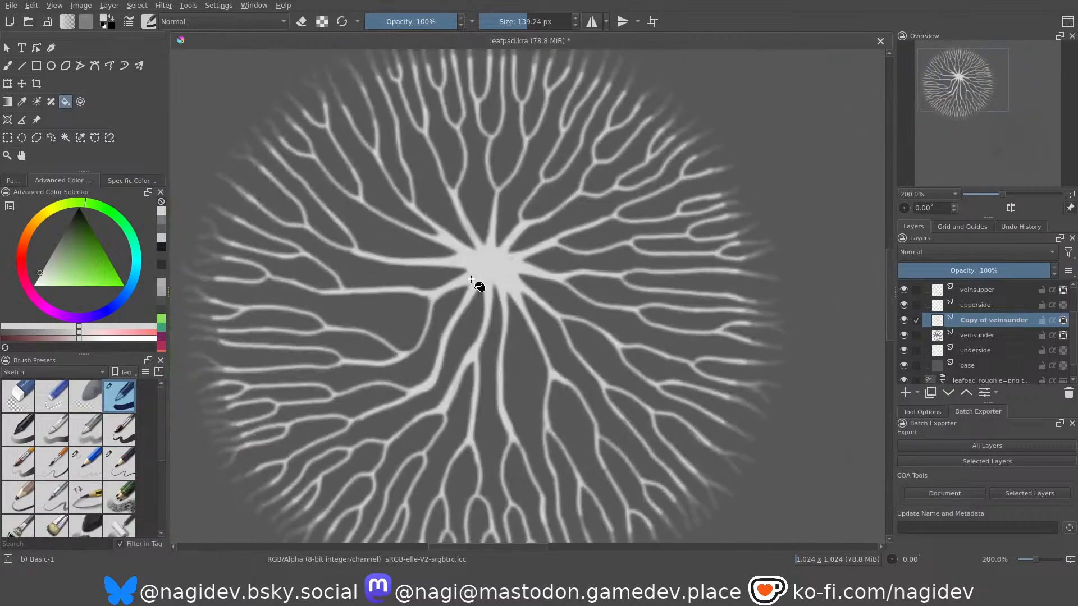
scroll(588, 256, "down", 3, "ctrl")
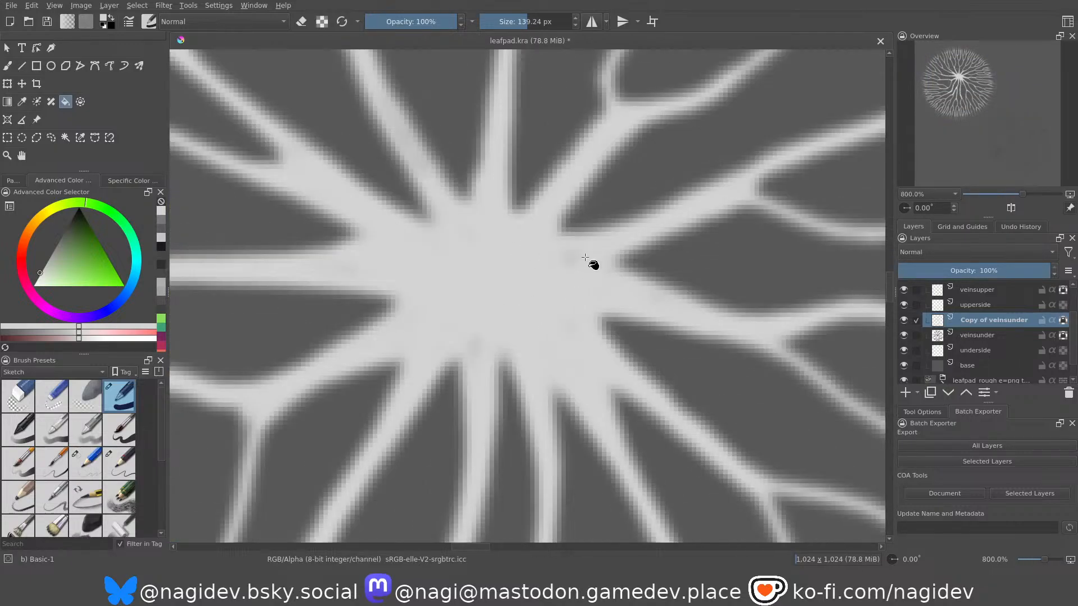
scroll(481, 272, "down", 1, "ctrl")
scroll(483, 258, "down", 2, "ctrl")
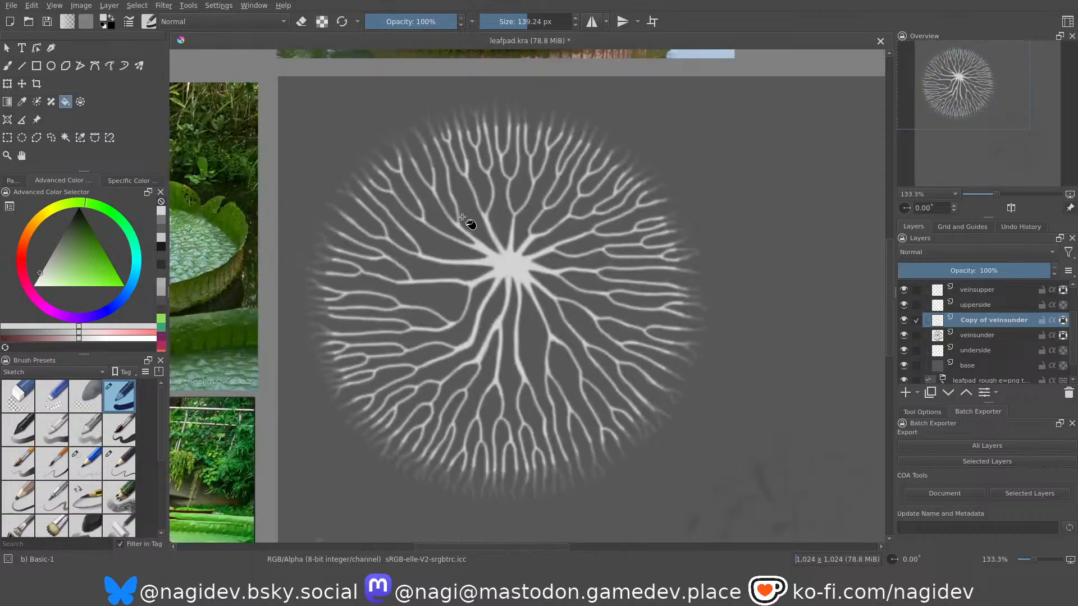
scroll(506, 233, "up", 1, "ctrl")
scroll(531, 293, "down", 1, "ctrl")
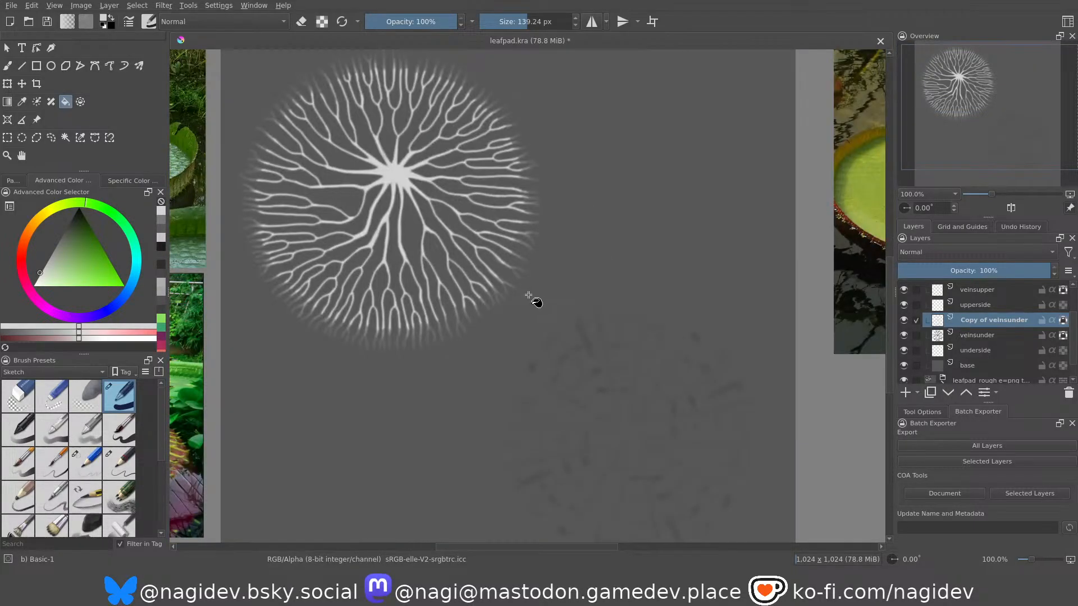
scroll(382, 148, "down", 1)
scroll(458, 304, "up", 1)
scroll(488, 340, "down", 1)
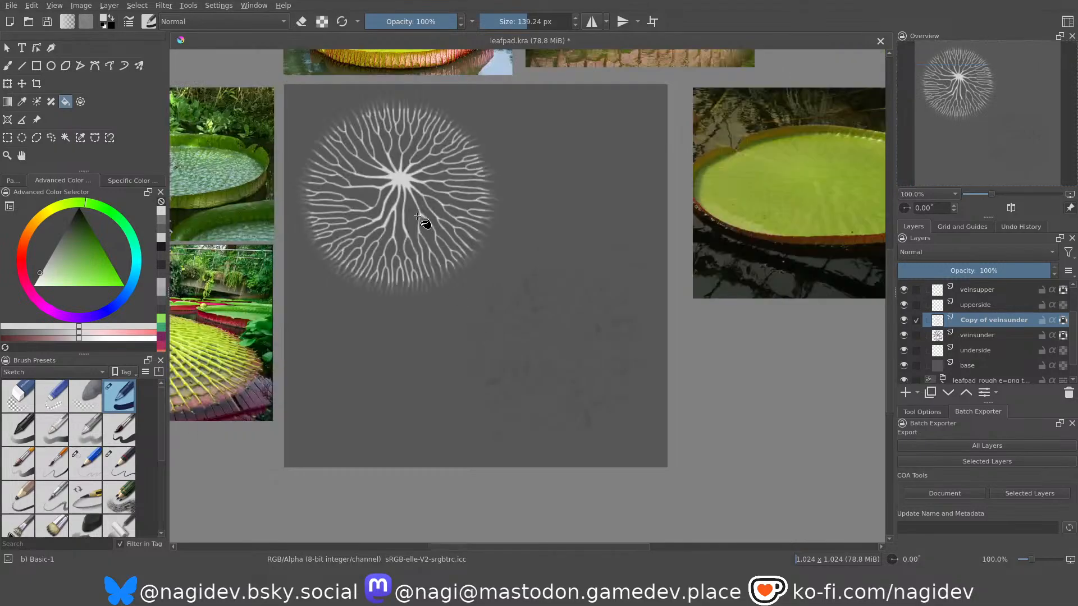
scroll(393, 192, "up", 1)
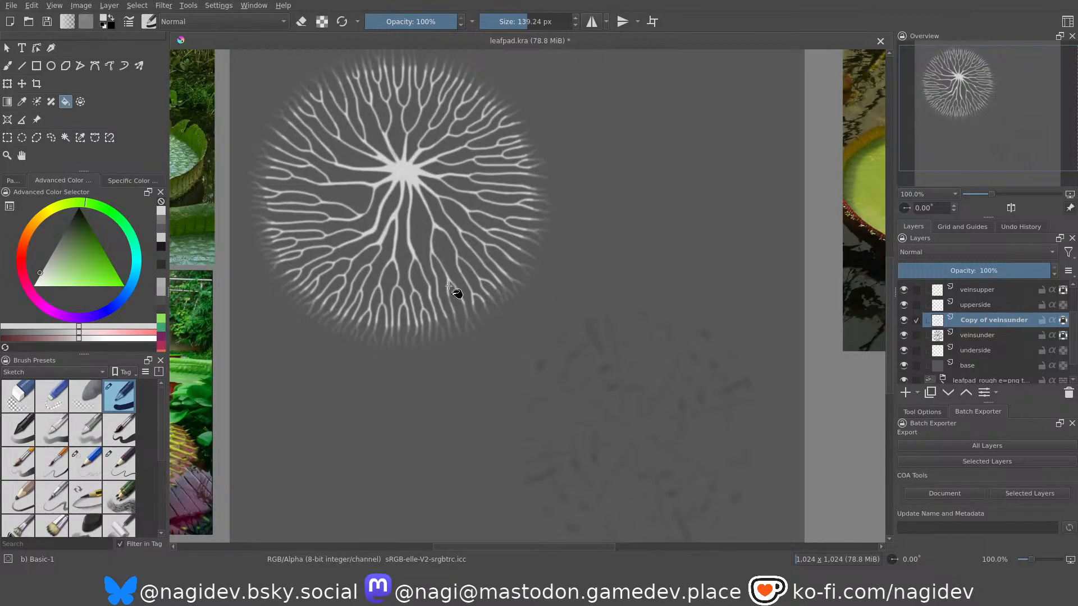
scroll(573, 363, "down", 1)
scroll(526, 329, "up", 1)
scroll(495, 317, "down", 1)
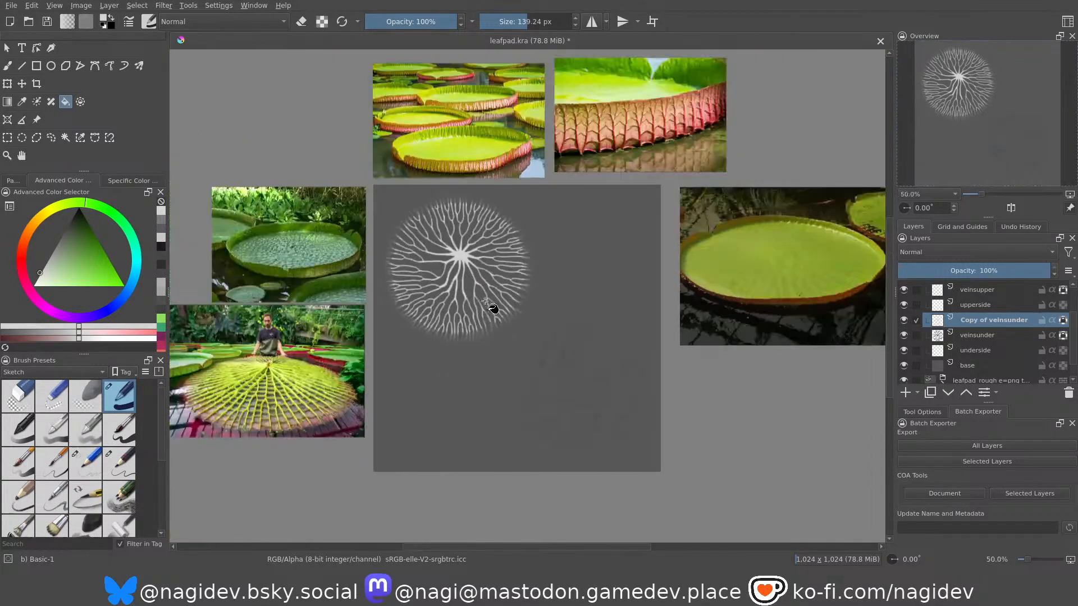
scroll(492, 304, "up", 1)
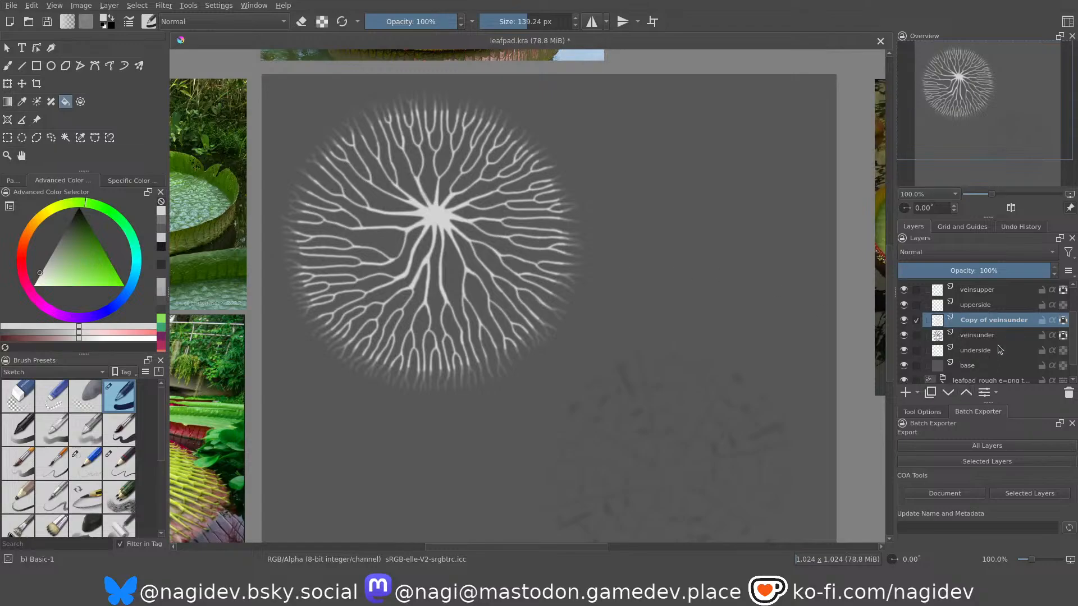
scroll(996, 332, "up", 2)
scroll(996, 332, "down", 2)
On the underside layer, ready the brush with the Texture Spines preset and a dark grey close to the base tone.
left_click(975, 350)
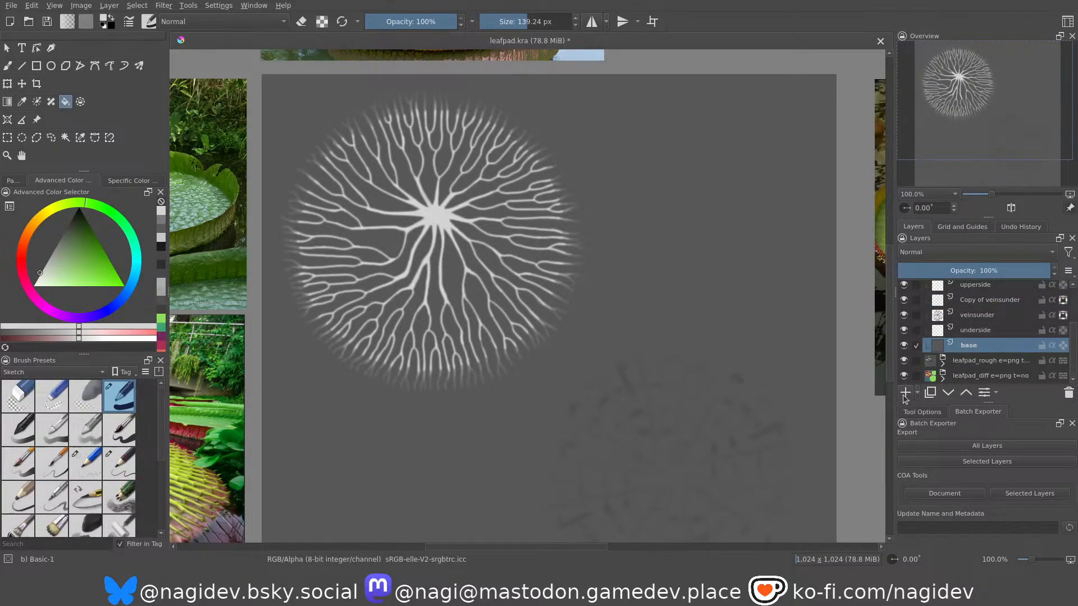
left_click(977, 333)
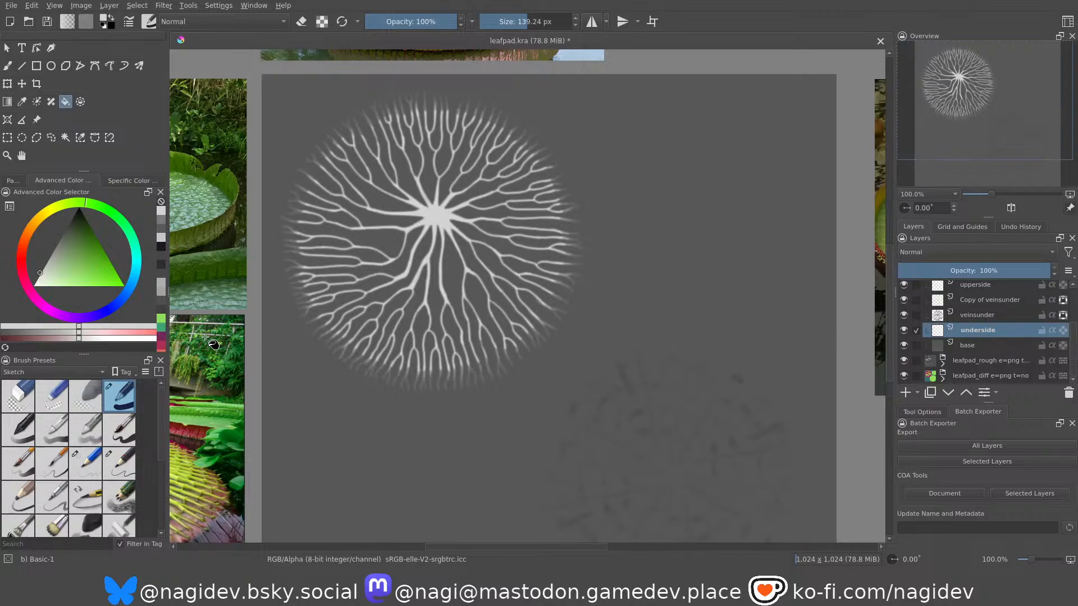
left_click(56, 387)
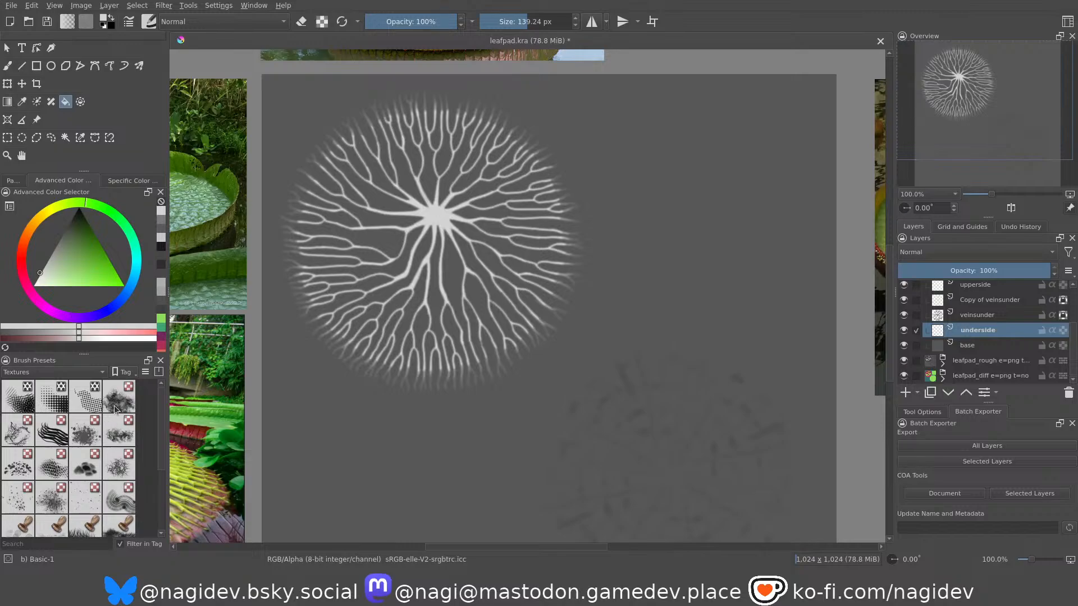
scroll(74, 500, "down", 3)
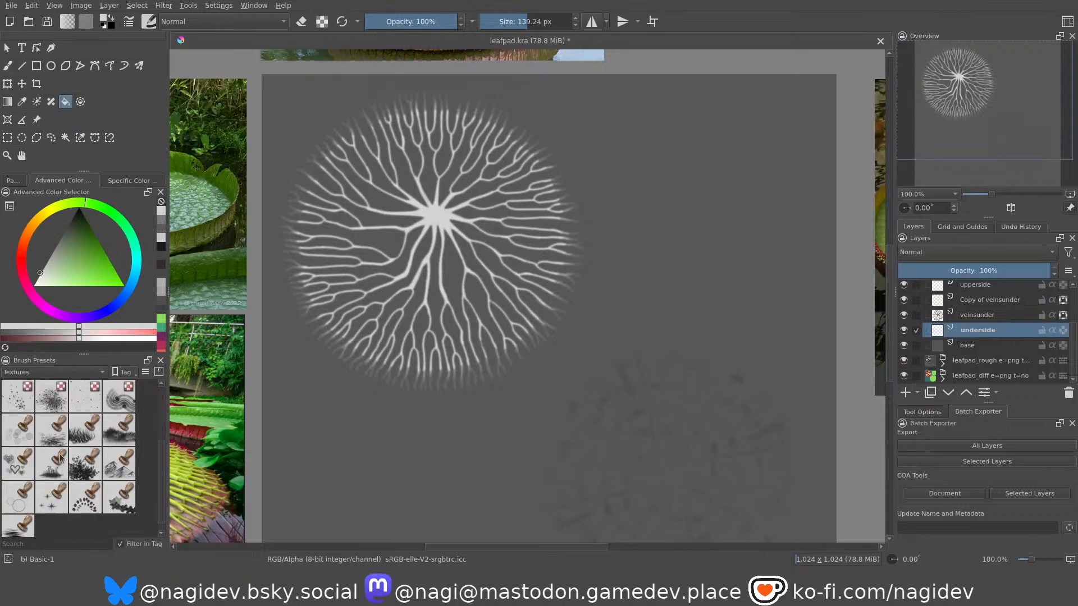
scroll(78, 496, "up", 3)
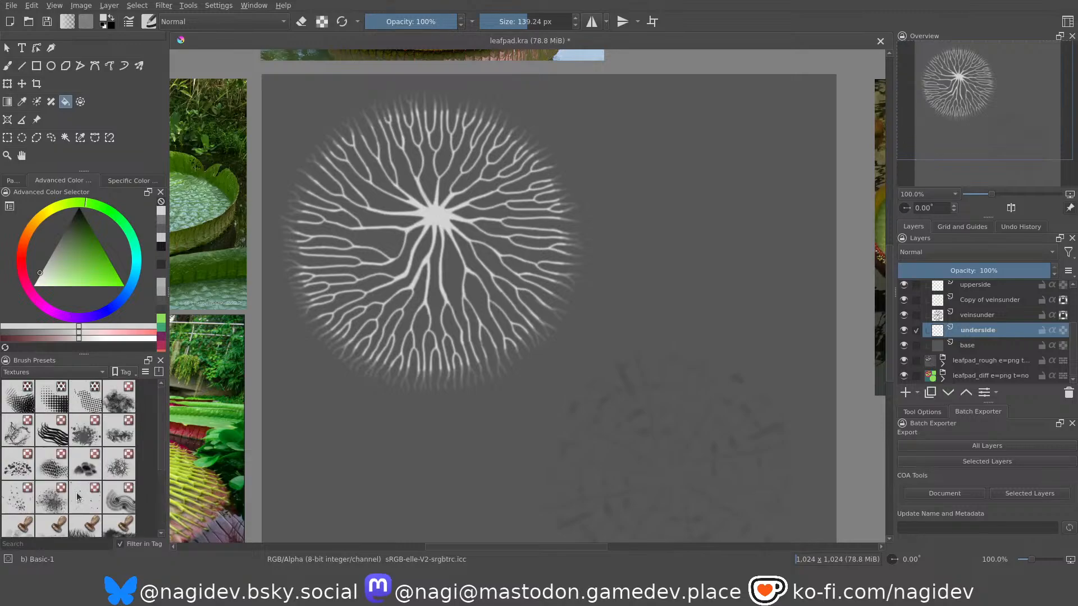
left_click(118, 464)
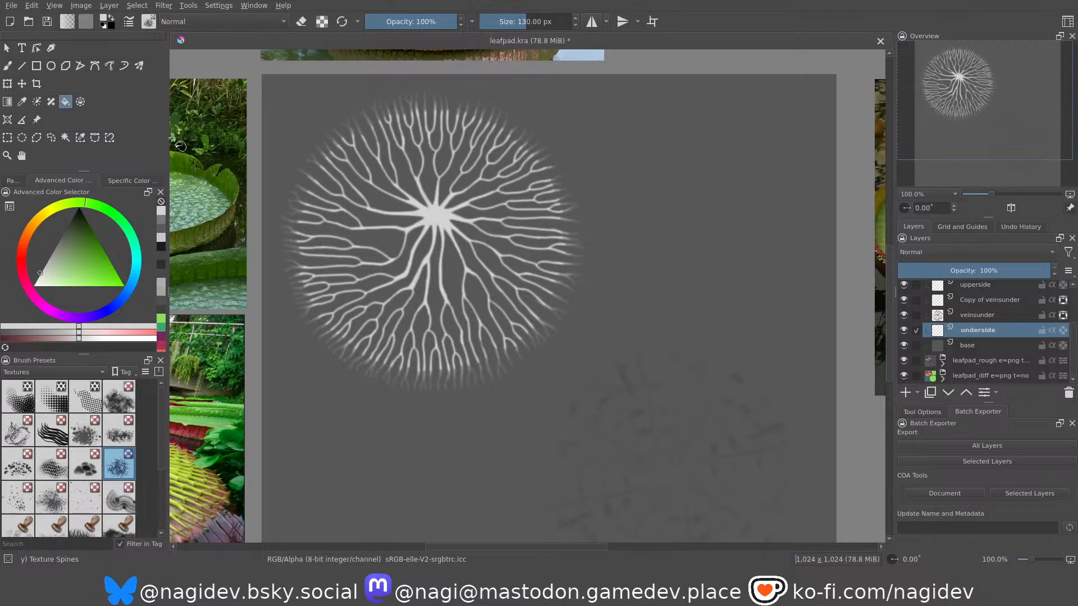
left_click(65, 232)
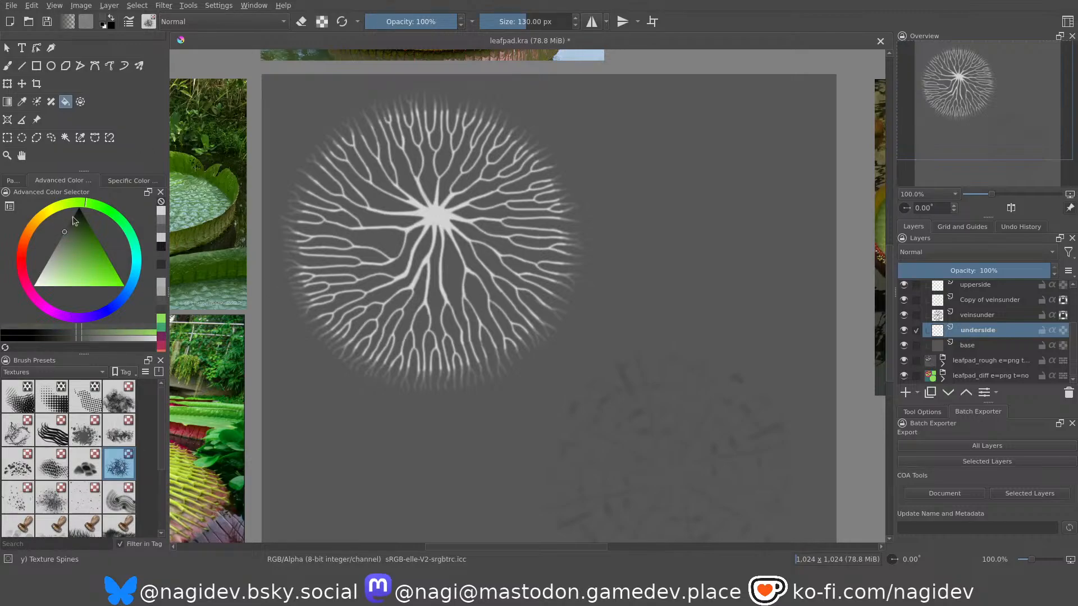
left_click(7, 66)
Try full-opacity Texture Spines strokes across the underside of the pad.
left_click(413, 401)
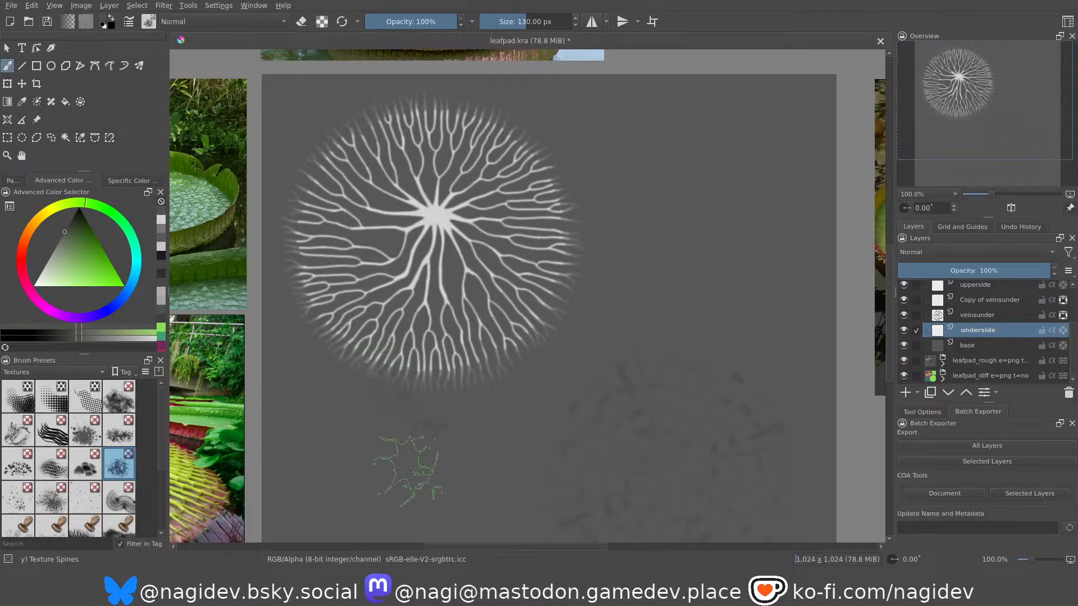
mouse_move(354, 461)
middle_mouse_down("ctrl")
mouse_move(325, 392)
mouse_move(392, 348)
mouse_move(349, 408)
middle_mouse_up("ctrl")
middle_click_drag(362, 351, 379, 430, "ctrl")
middle_click_drag(385, 392, 378, 435)
middle_click_drag(385, 361, 393, 392, "ctrl")
middle_click_drag(393, 290, 395, 362)
Set the brush opacity to 50% and paint faint Texture Spines strokes over the whole veined circle on the underside layer.
left_click(411, 21)
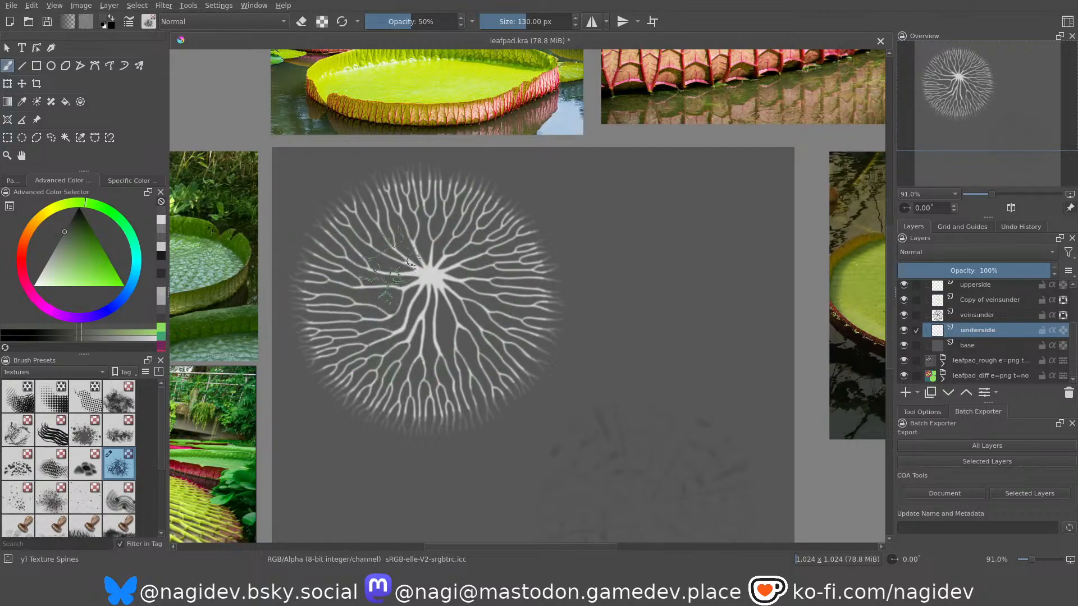
scroll(393, 314, "up", 6)
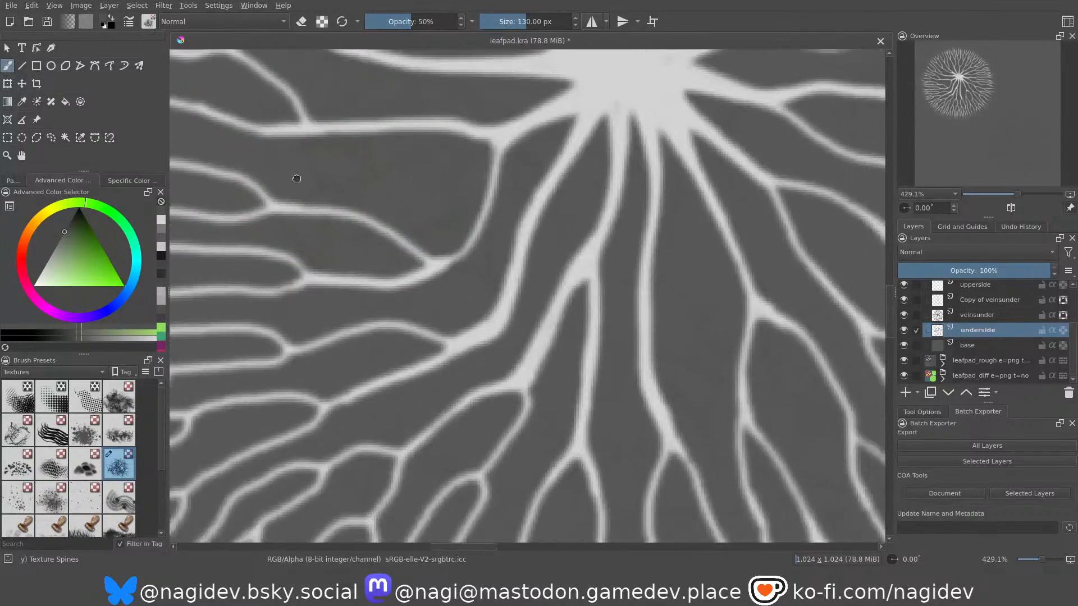
mouse_move(391, 275)
middle_mouse_down()
mouse_move(322, 209)
mouse_move(278, 194)
middle_mouse_up()
middle_click_drag(450, 308, 454, 276, "ctrl")
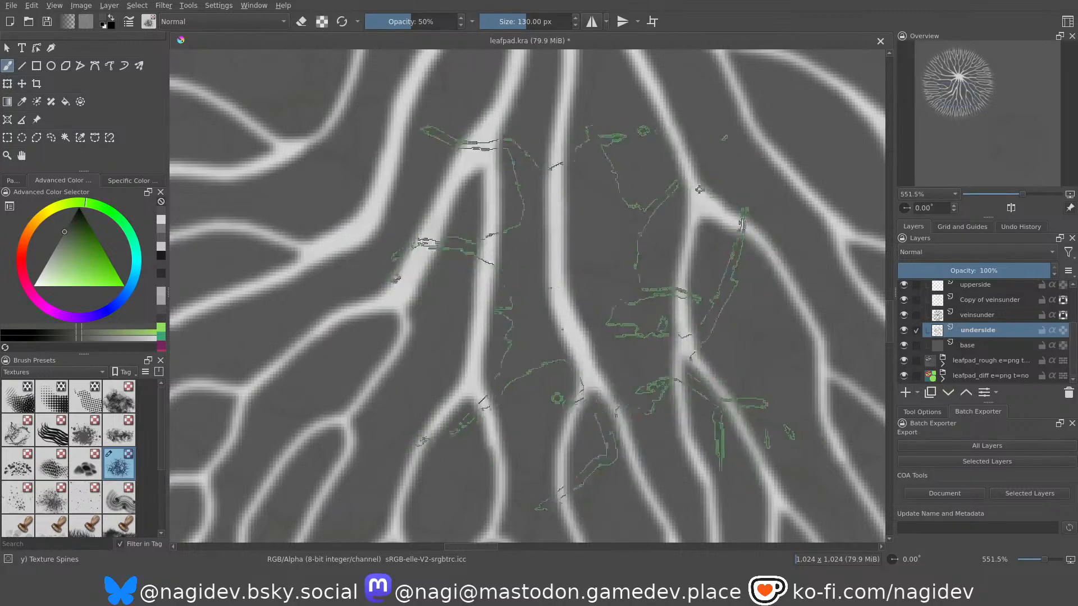
middle_click_drag(476, 217, 521, 320, "ctrl")
left_click_drag(521, 320, 524, 336, "ctrl")
middle_click_drag(527, 308, 556, 391)
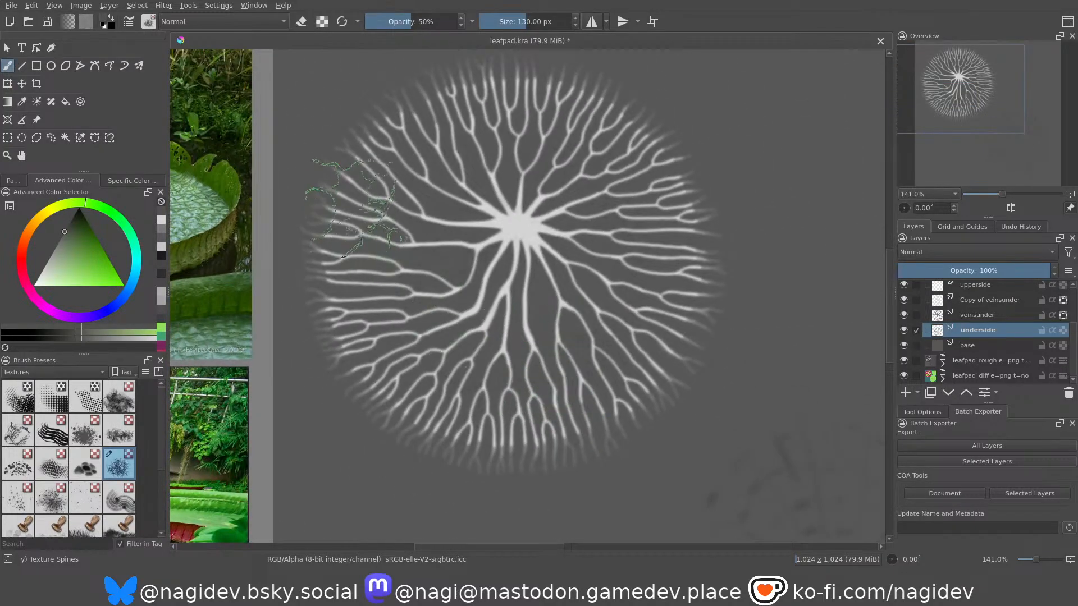
middle_click_drag(385, 213, 383, 230)
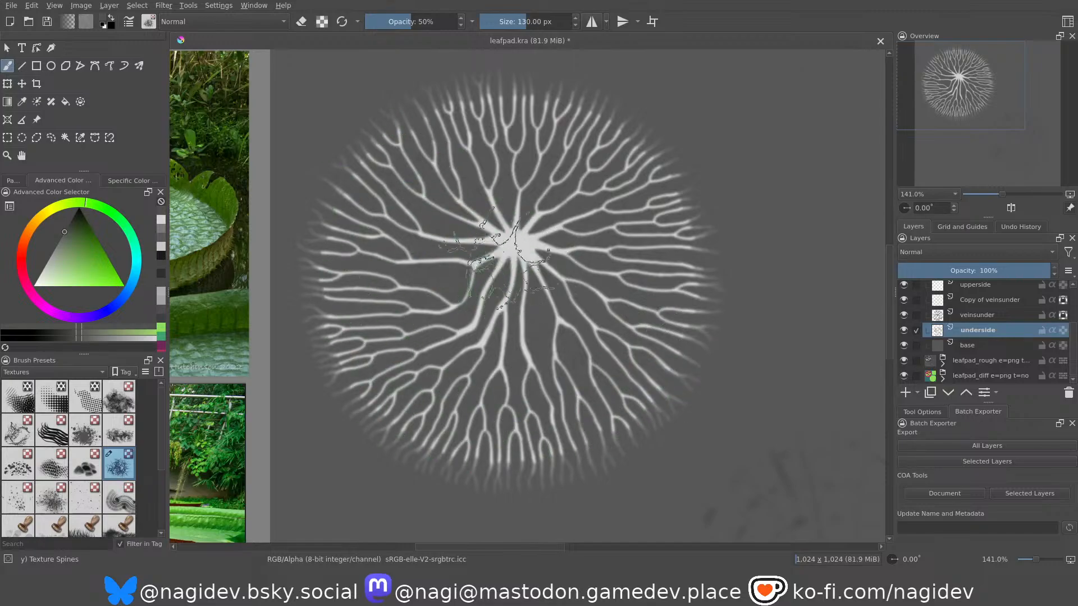
middle_click_drag(509, 237, 515, 301)
middle_click_drag(513, 281, 441, 140, "ctrl")
mouse_move(407, 188)
middle_mouse_down()
mouse_move(395, 104)
mouse_move(481, 264)
mouse_move(612, 435)
middle_mouse_up()
mouse_move(612, 435)
middle_mouse_down()
mouse_move(497, 320)
mouse_move(428, 192)
middle_mouse_up()
mouse_move(514, 337)
middle_mouse_down("ctrl")
mouse_move(508, 292)
mouse_move(412, 217)
middle_mouse_up("ctrl")
Paint faint Texture Spines strokes across the upper-surface circle on the upperside layer and compare both sides of the pad.
left_click(989, 322)
scroll(988, 314, "up", 1)
left_click(979, 306)
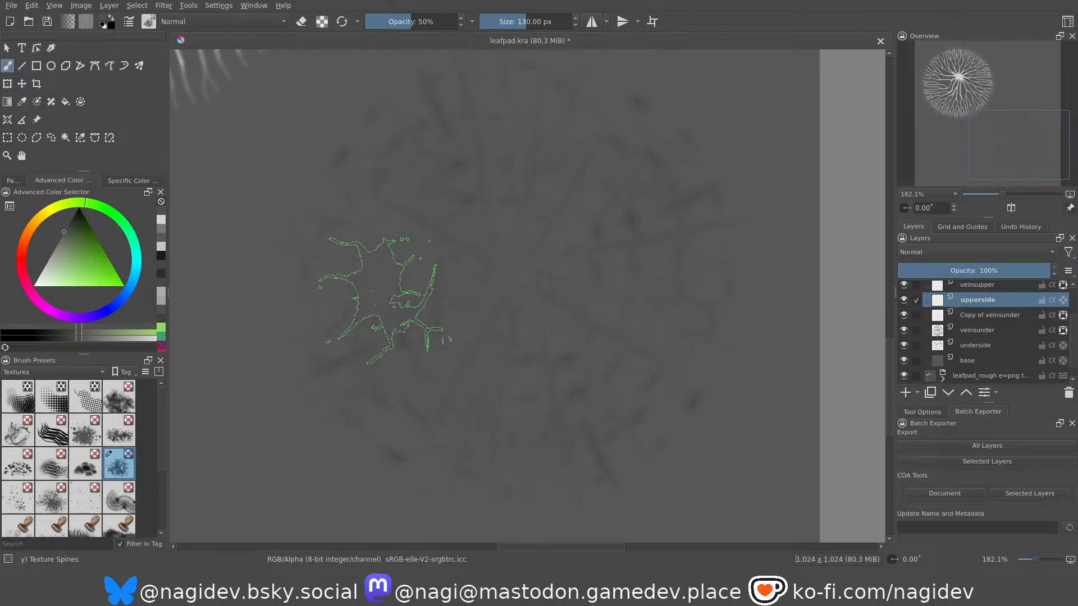
scroll(419, 284, "up", 5)
mouse_move(351, 234)
middle_mouse_down("ctrl")
mouse_move(400, 318)
mouse_move(373, 236)
mouse_move(521, 372)
middle_mouse_up("ctrl")
mouse_move(483, 330)
middle_mouse_down()
mouse_move(515, 373)
mouse_move(481, 325)
mouse_move(454, 337)
middle_mouse_up()
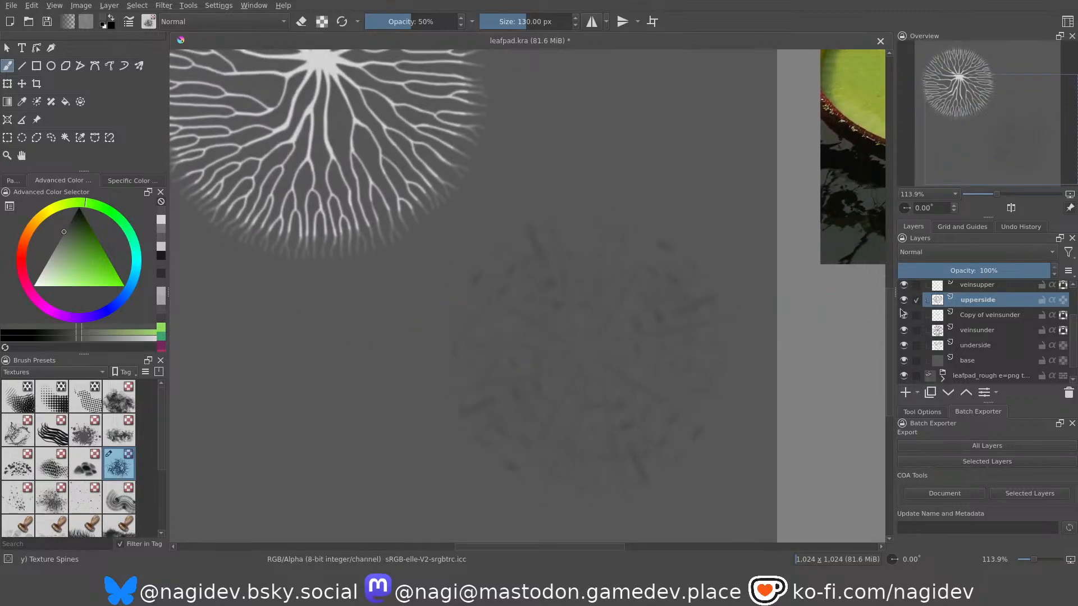
middle_click_drag(436, 269, 536, 301)
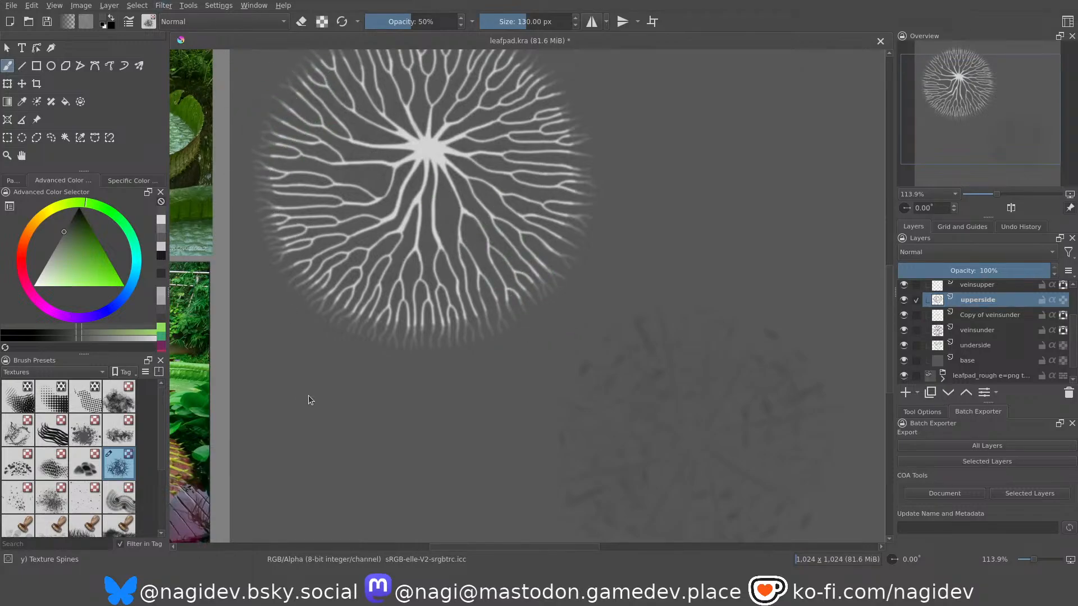
scroll(605, 380, "up", 6)
scroll(525, 393, "down", 3)
middle_click_drag(494, 203, 508, 243, "ctrl")
middle_click_drag(286, 107, 371, 183)
middle_click_drag(425, 226, 407, 210)
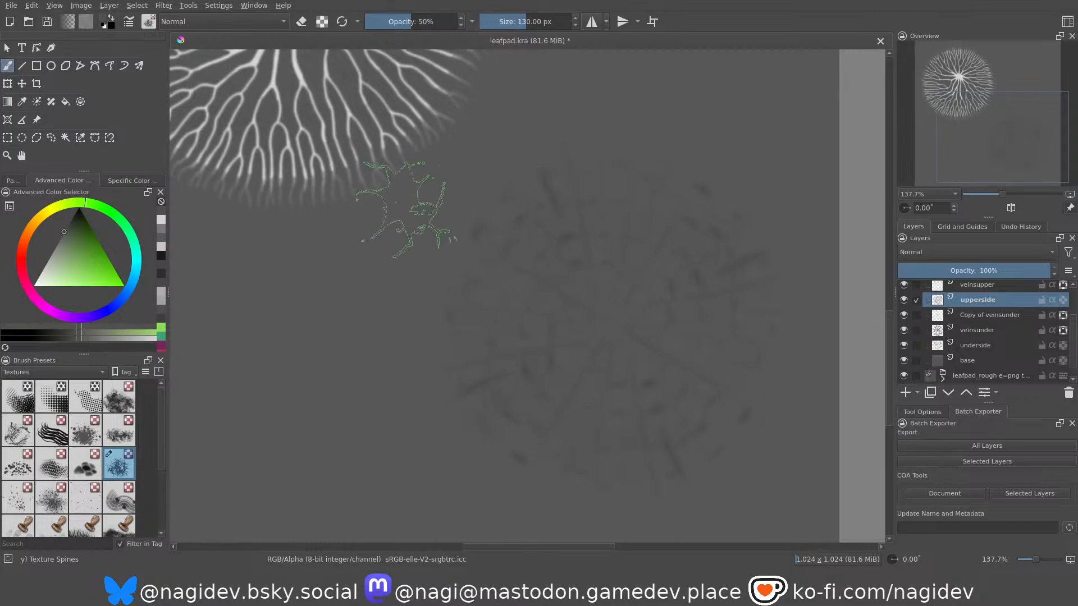
Add a new paint layer above Copy of veinsupper in the height group.
scroll(987, 343, "up", 2)
scroll(987, 351, "up", 1)
left_click(973, 339)
left_click(977, 320)
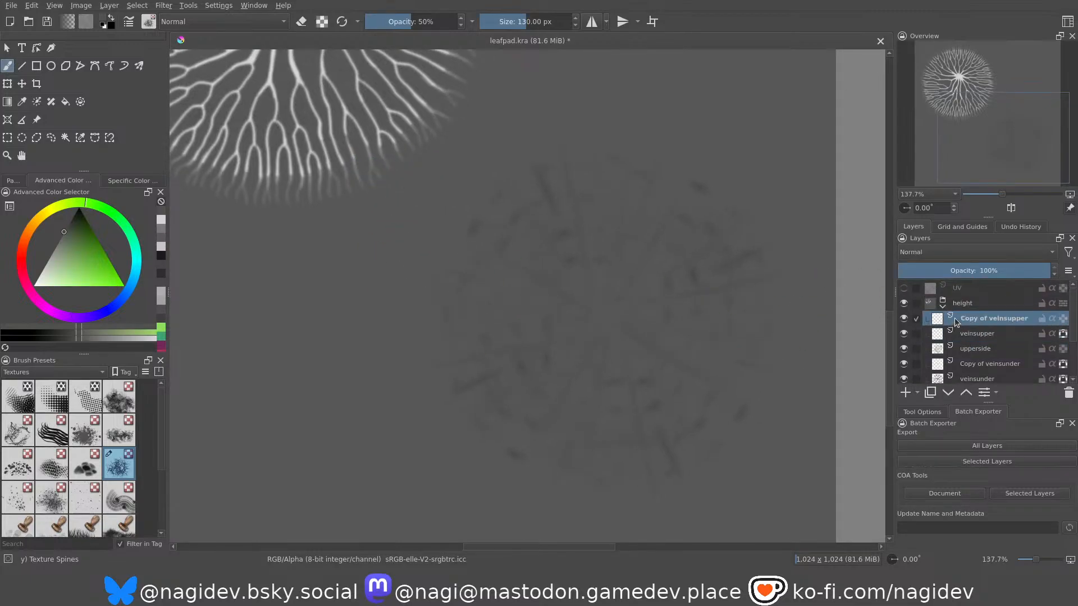
left_click(906, 393)
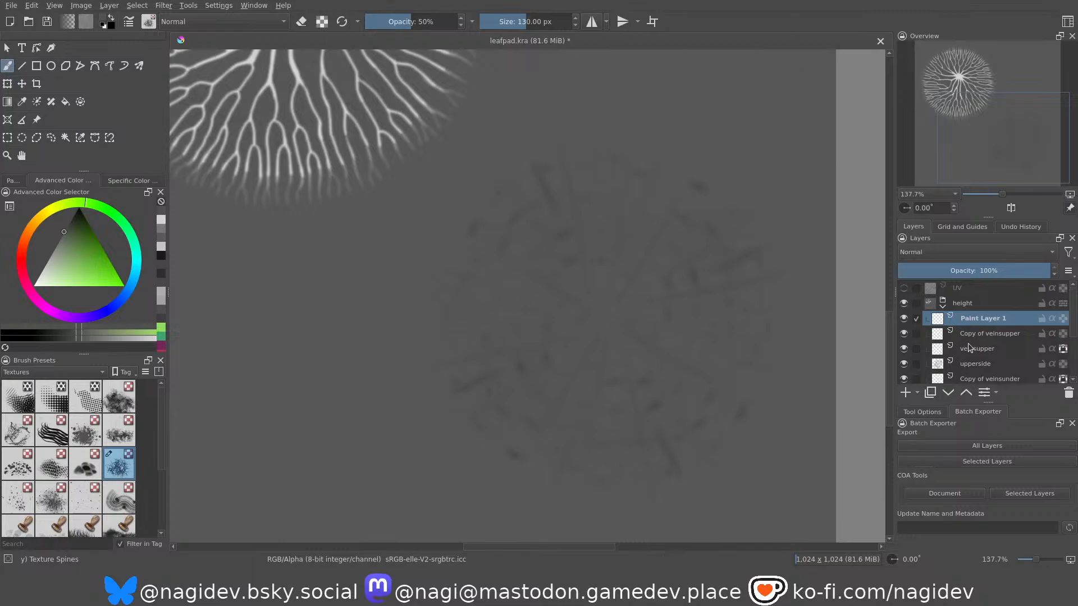
Load the veinsupper layer's vein shape as a selection for Paint Layer 1, and replace it with a whole-canvas selection.
left_click(971, 349)
left_click(940, 348, "ctrl")
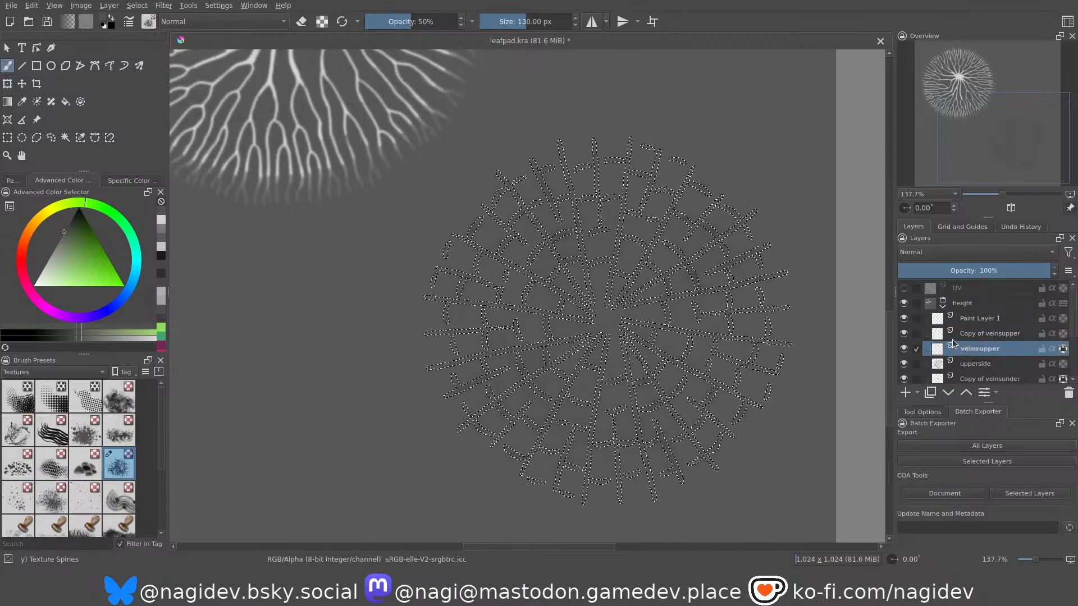
left_click(970, 320)
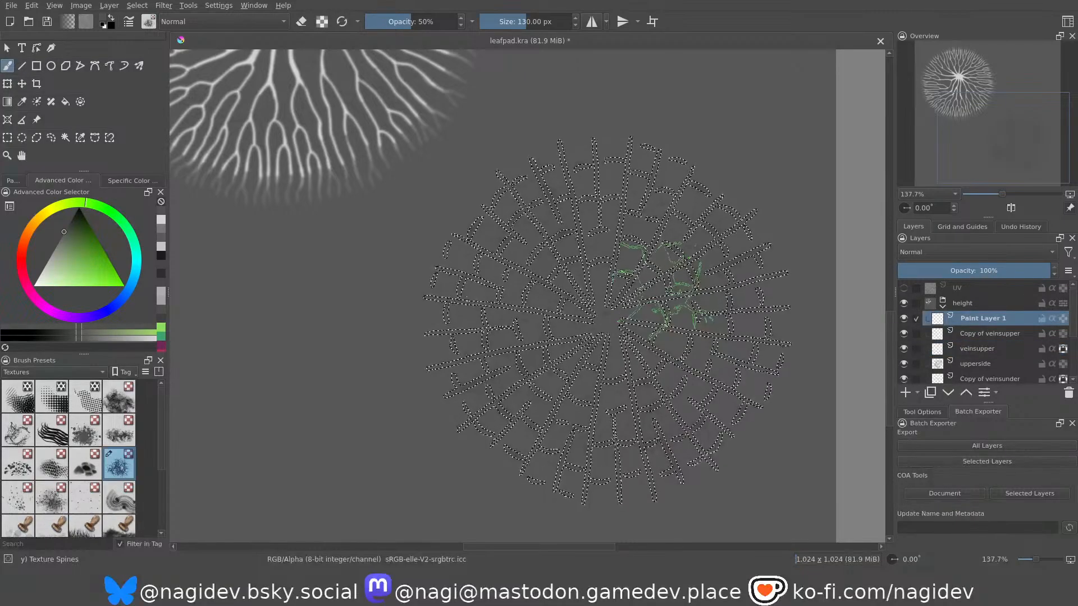
left_click(140, 6)
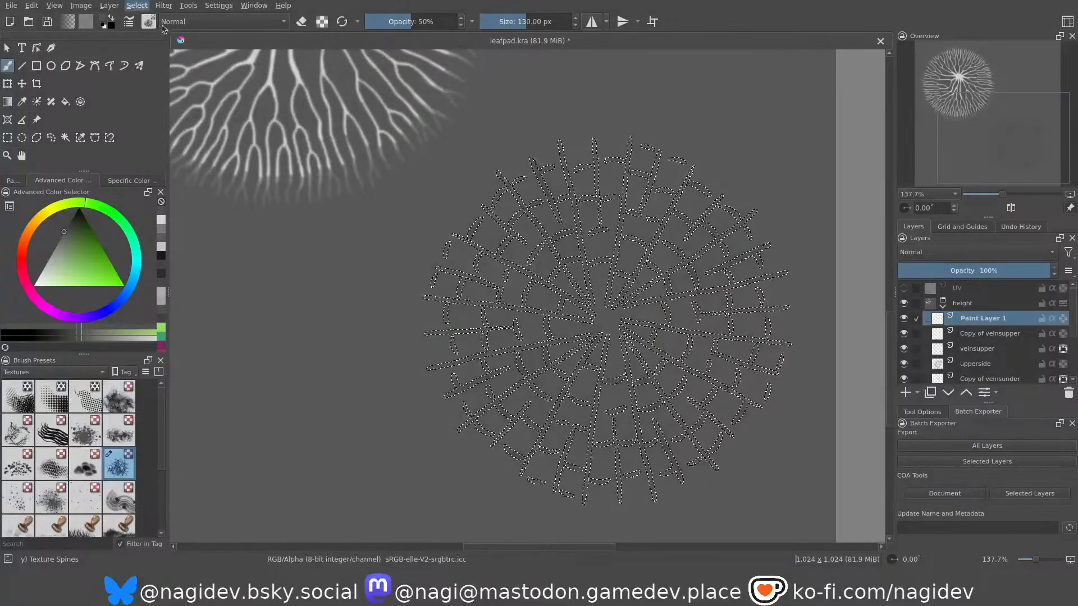
left_click(151, 18)
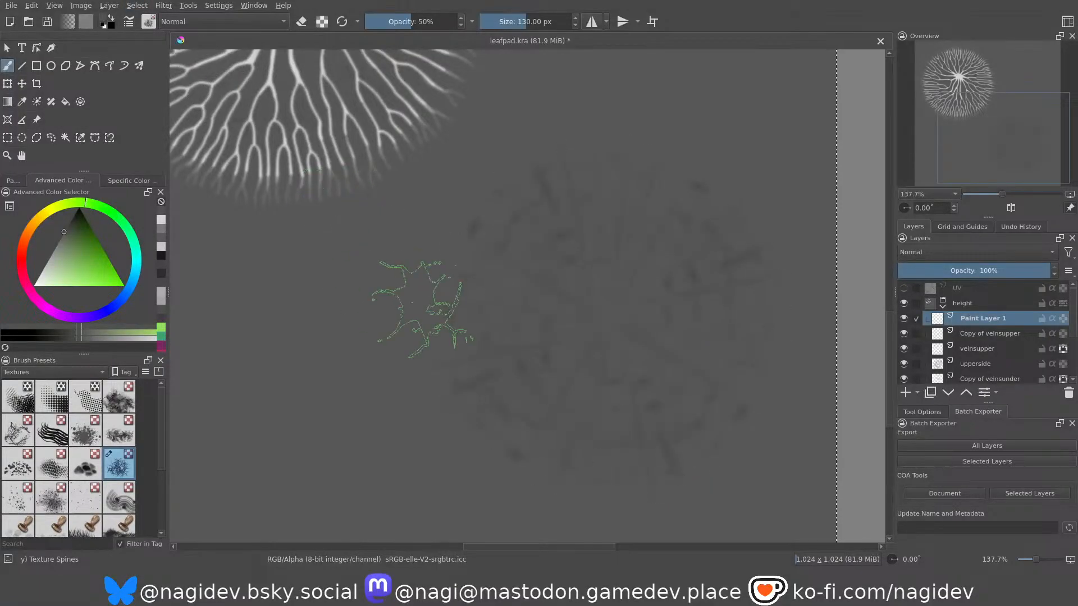
Try lighter grey Texture Spines strokes around the upper-surface circle on Paint Layer 1 and undo them.
scroll(579, 329, "down", 3)
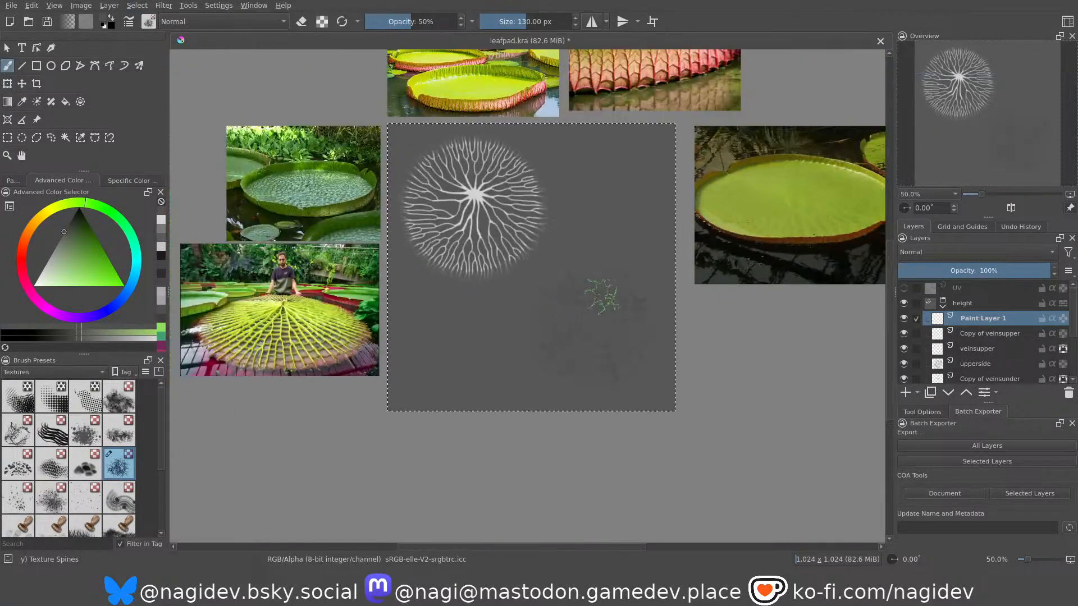
scroll(611, 323, "up", 2)
scroll(534, 312, "up", 3)
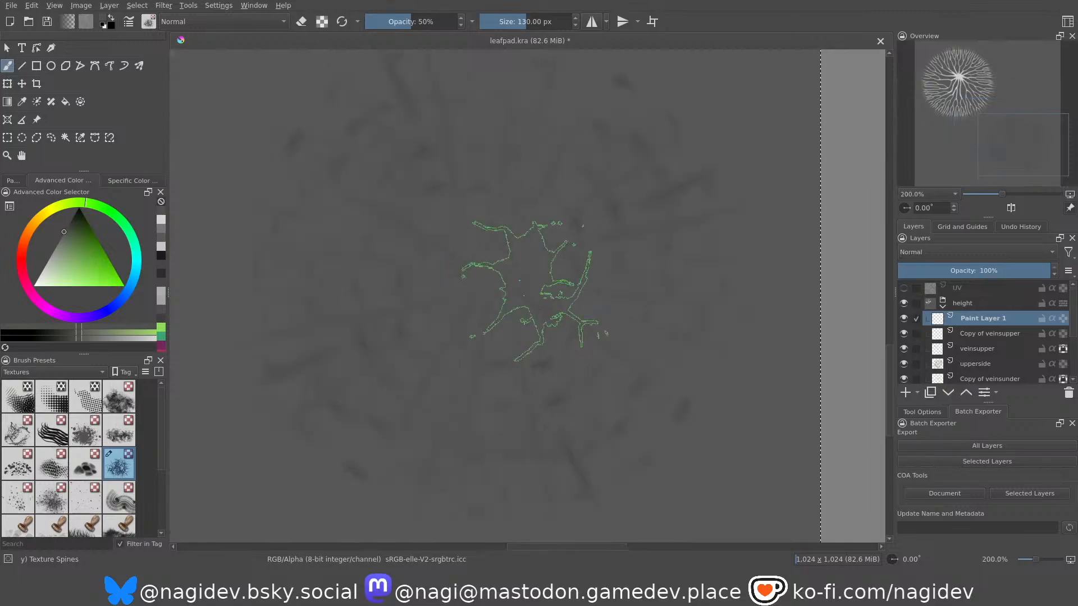
mouse_move(58, 259)
left_mouse_down()
mouse_move(39, 261)
mouse_move(38, 246)
left_mouse_up()
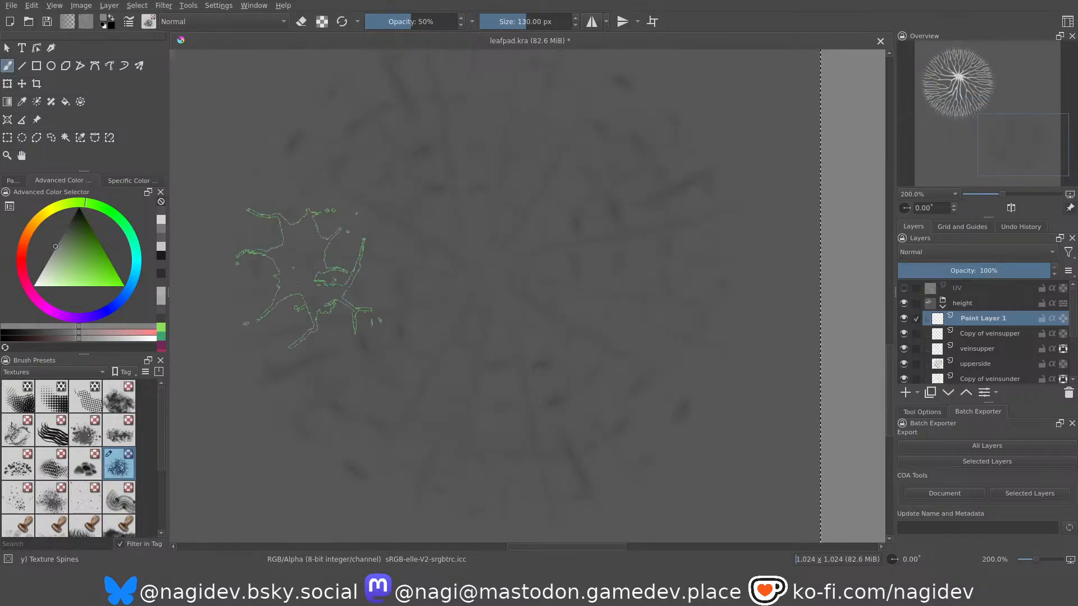
mouse_move(368, 175)
left_mouse_down()
mouse_move(631, 170)
mouse_move(581, 382)
mouse_move(371, 235)
mouse_move(336, 382)
left_mouse_up()
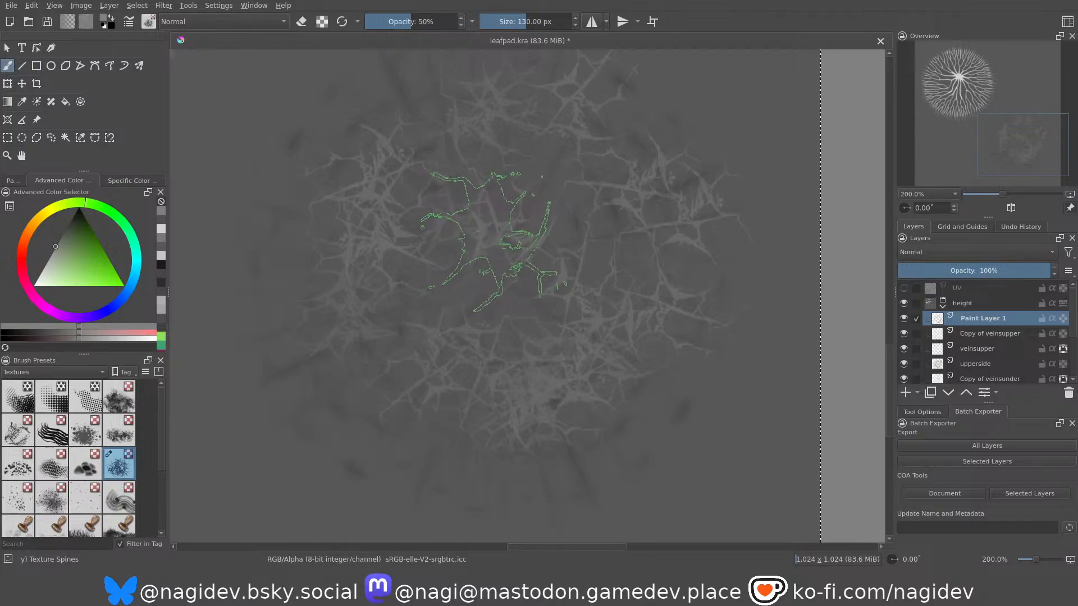
middle_click_drag(476, 292, 471, 343)
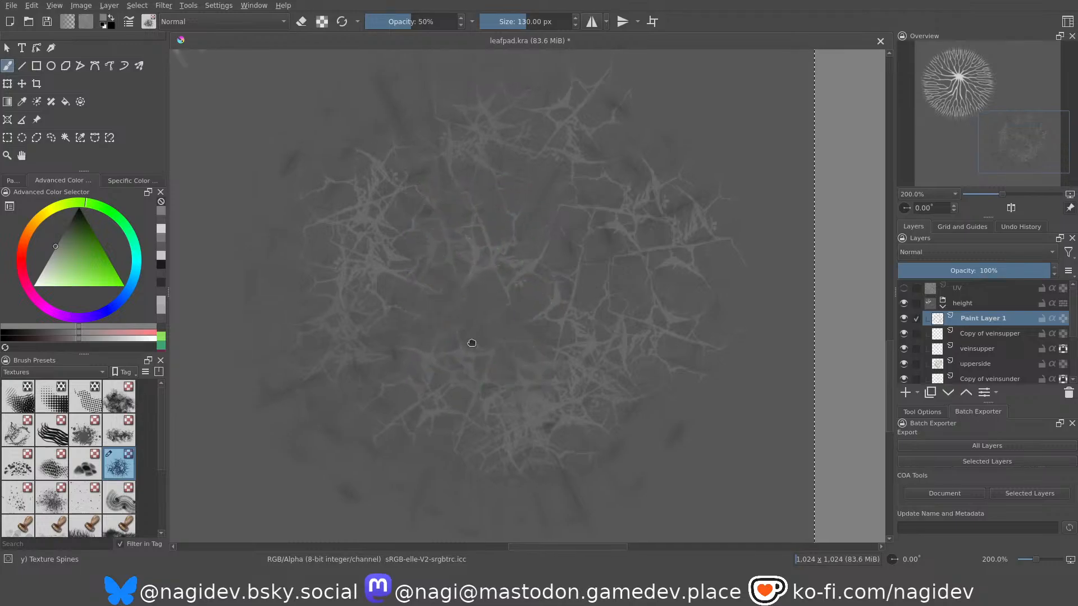
middle_click_drag(495, 295, 510, 372, "ctrl")
middle_click_drag(510, 372, 516, 299, "ctrl")
mouse_move(517, 299)
middle_mouse_down()
mouse_move(486, 331)
mouse_move(488, 283)
mouse_move(496, 305)
middle_mouse_up()
mouse_move(472, 323)
middle_mouse_down("ctrl")
mouse_move(466, 306)
mouse_move(532, 307)
mouse_move(486, 322)
mouse_move(495, 338)
middle_mouse_up("ctrl")
key("ctrl+z")
key("ctrl+z")
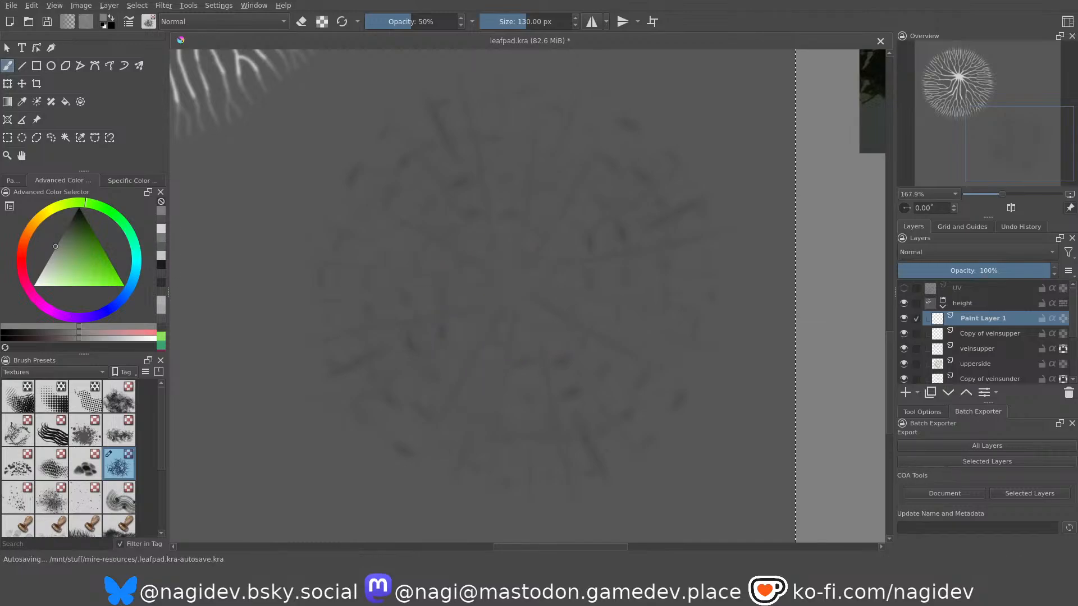
Reload the vein shape from the veinsupper layer as a selection and go back to selecting the whole canvas.
left_click(973, 349)
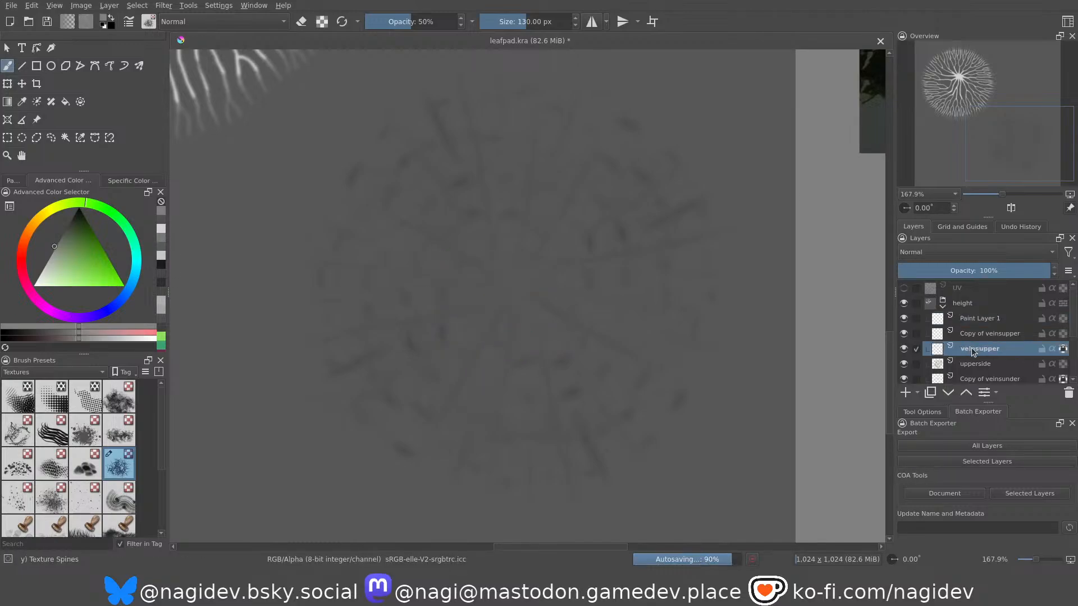
left_click(937, 349, "ctrl")
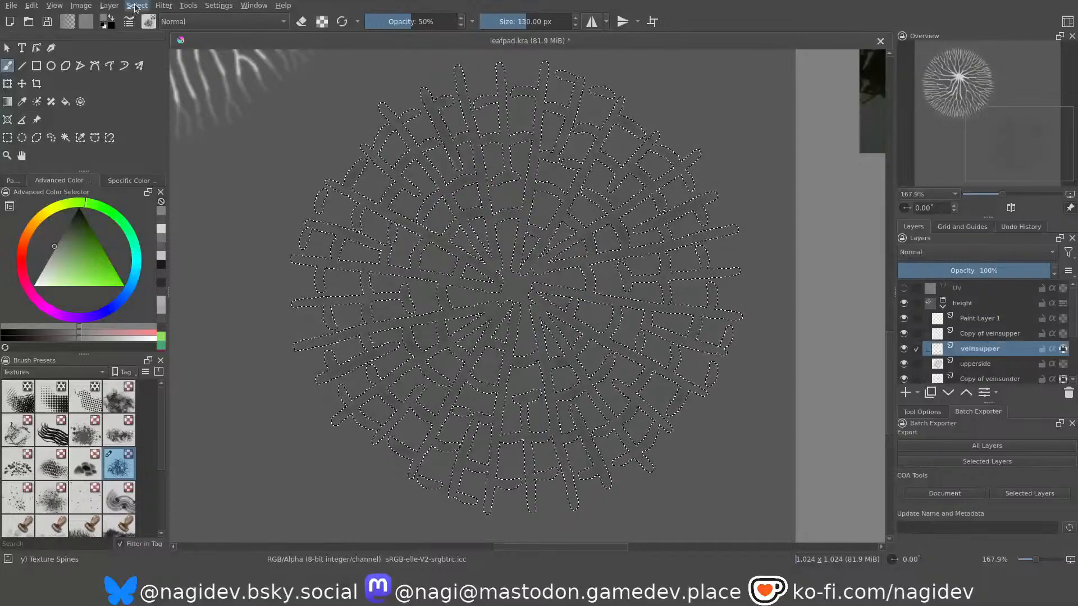
key("ctrl+shift+i")
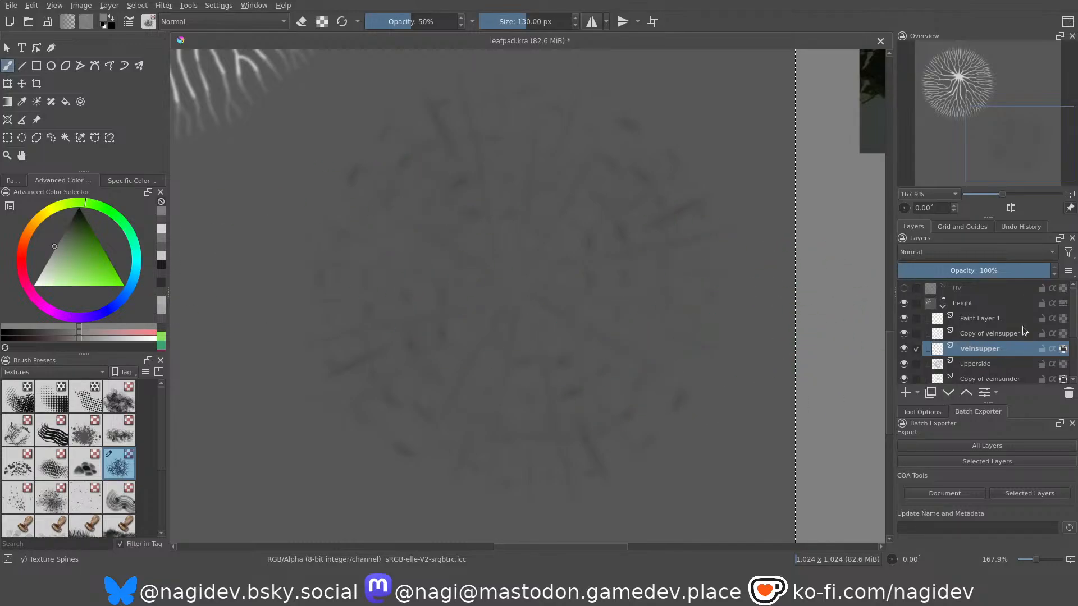
Try dense grey Texture Spines strokes over the upper-surface circle on Paint Layer 1 and undo them.
left_click(988, 318)
mouse_move(581, 283)
left_mouse_down()
mouse_move(506, 196)
mouse_move(457, 313)
mouse_move(337, 277)
mouse_move(615, 295)
left_mouse_up()
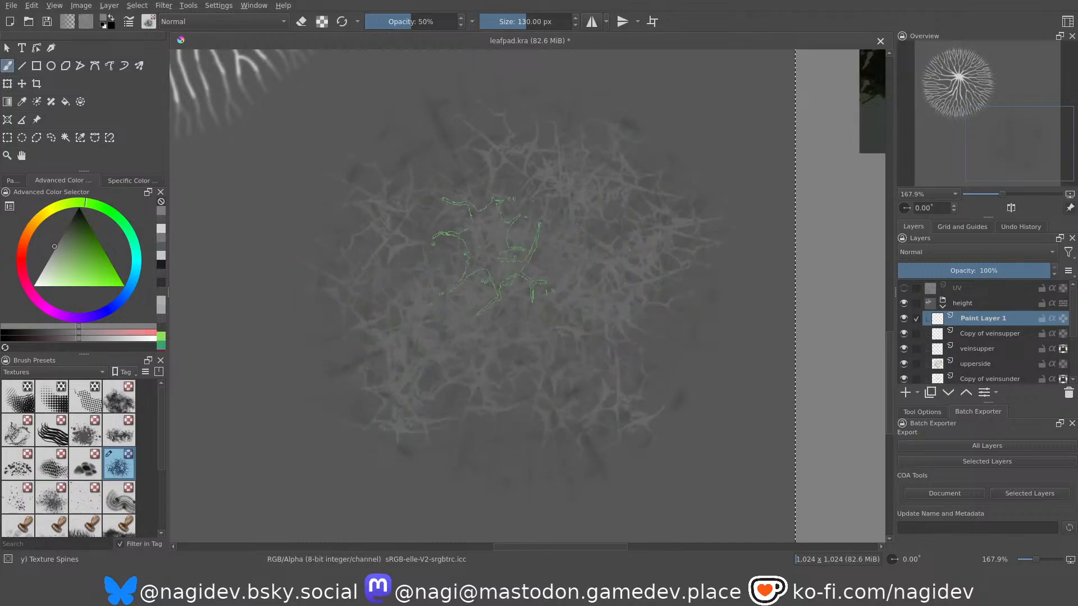
scroll(426, 315, "up", 8)
scroll(582, 418, "down", 7)
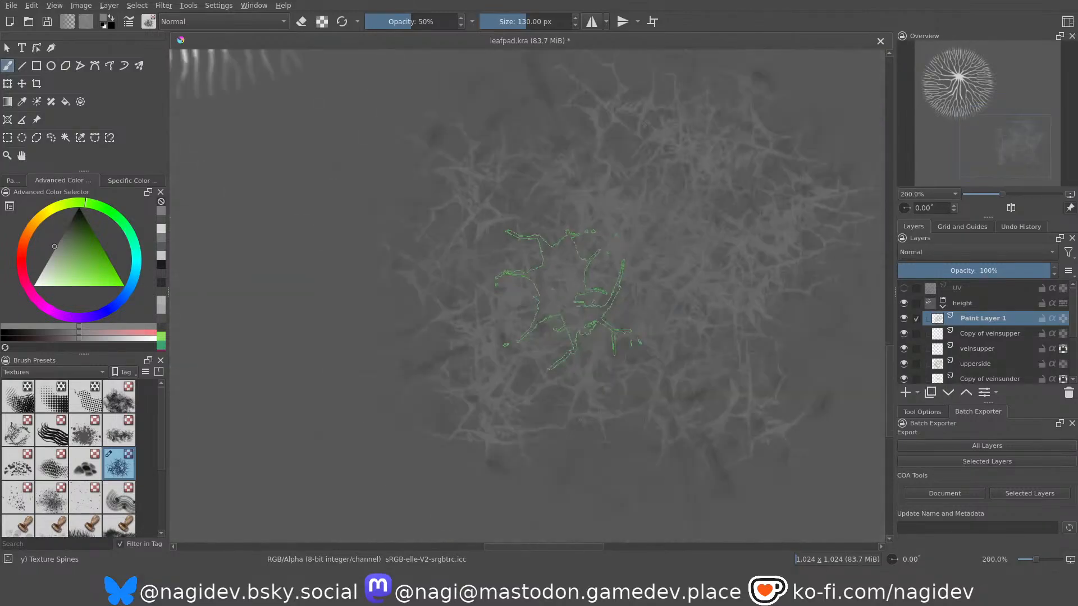
scroll(556, 310, "down", 4)
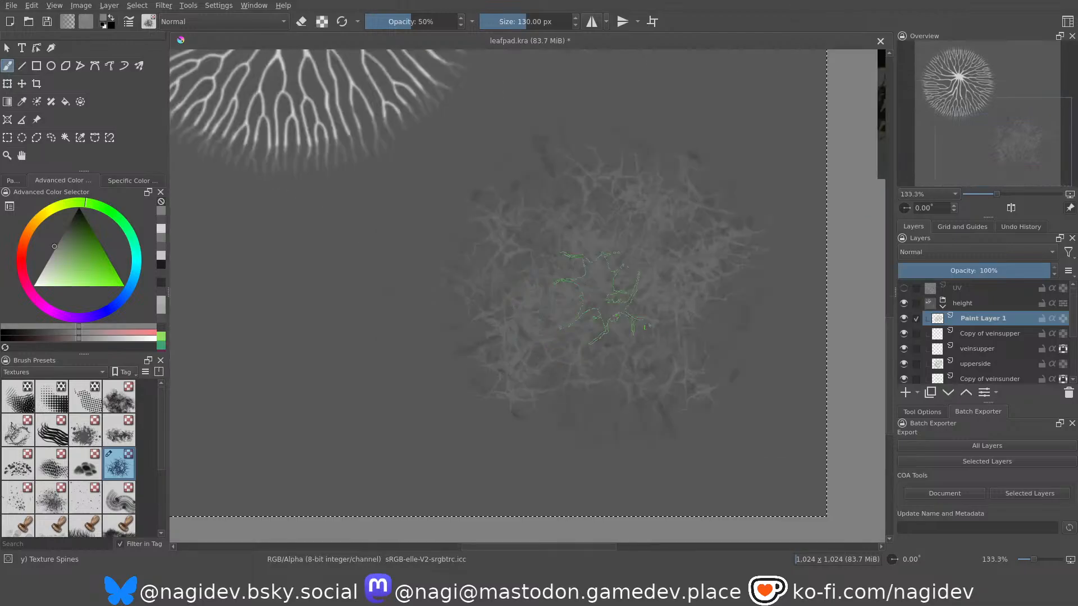
scroll(662, 295, "up", 4)
key("ctrl+z")
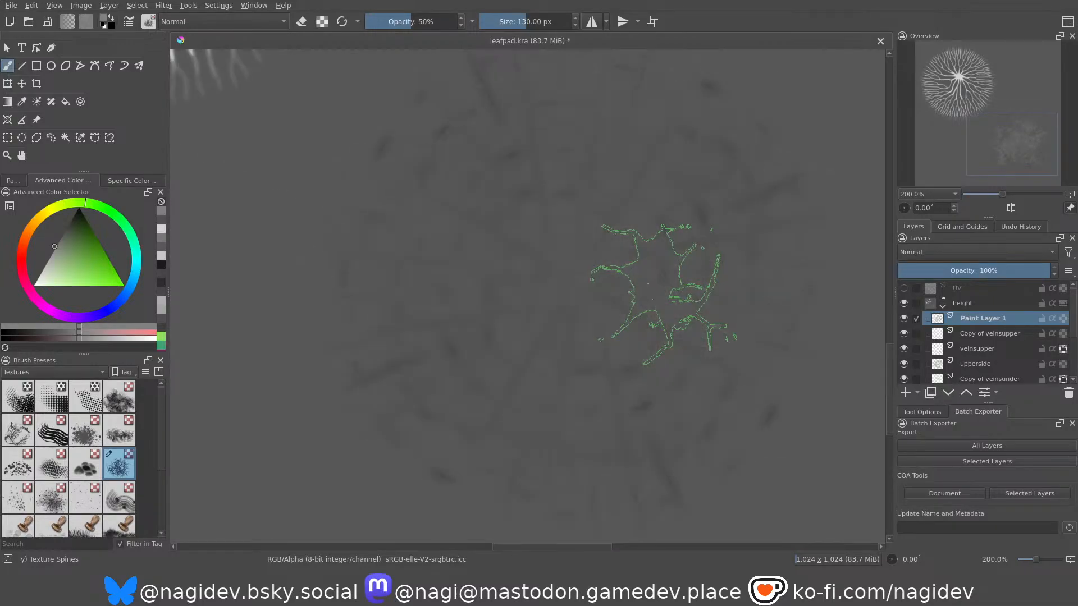
scroll(460, 331, "down", 1)
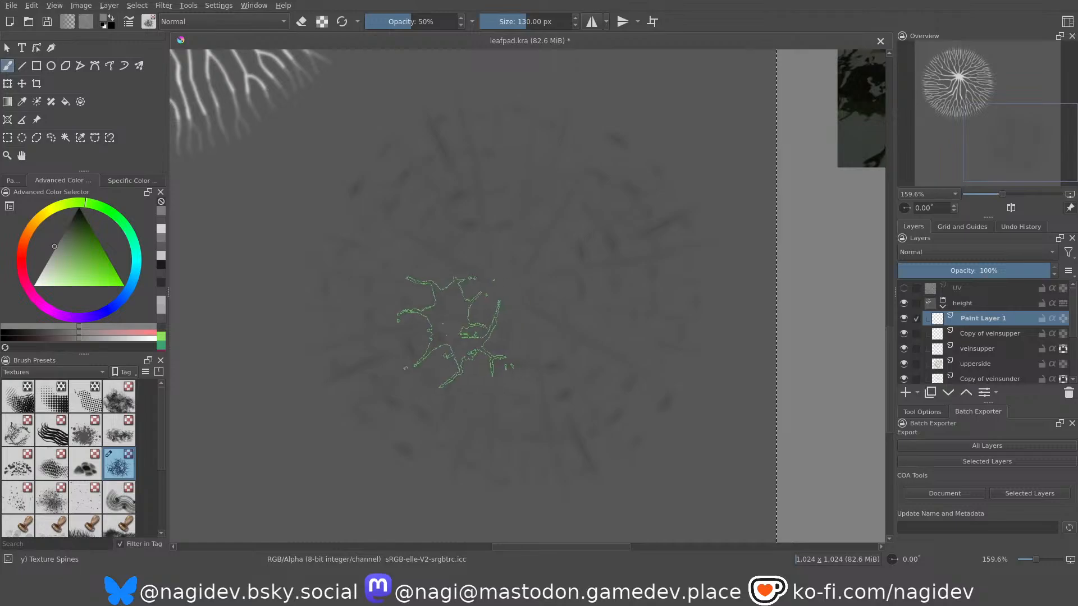
Load the veinsupper shape as a selection and try lighter grey Texture Spines strokes inside it on Paint Layer 1.
left_click(972, 351)
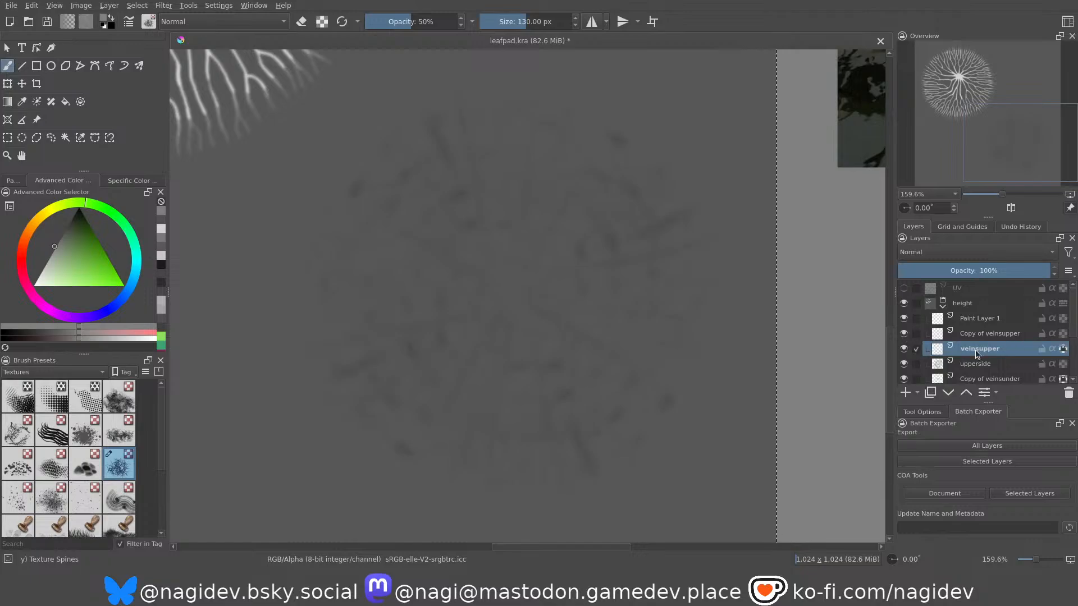
key("ctrl+shift+i")
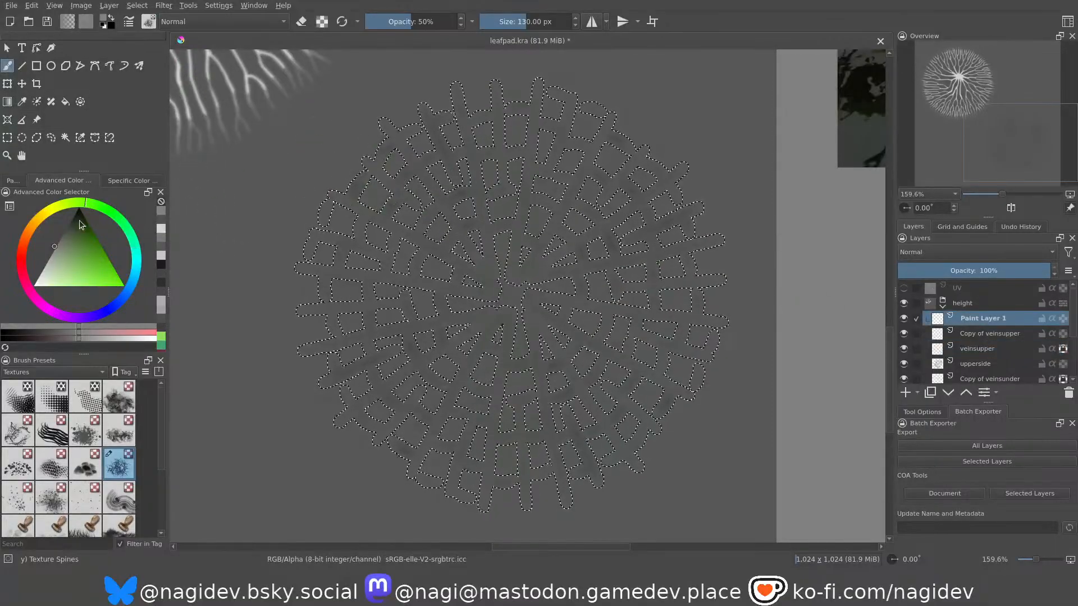
left_click_drag(62, 265, 47, 260)
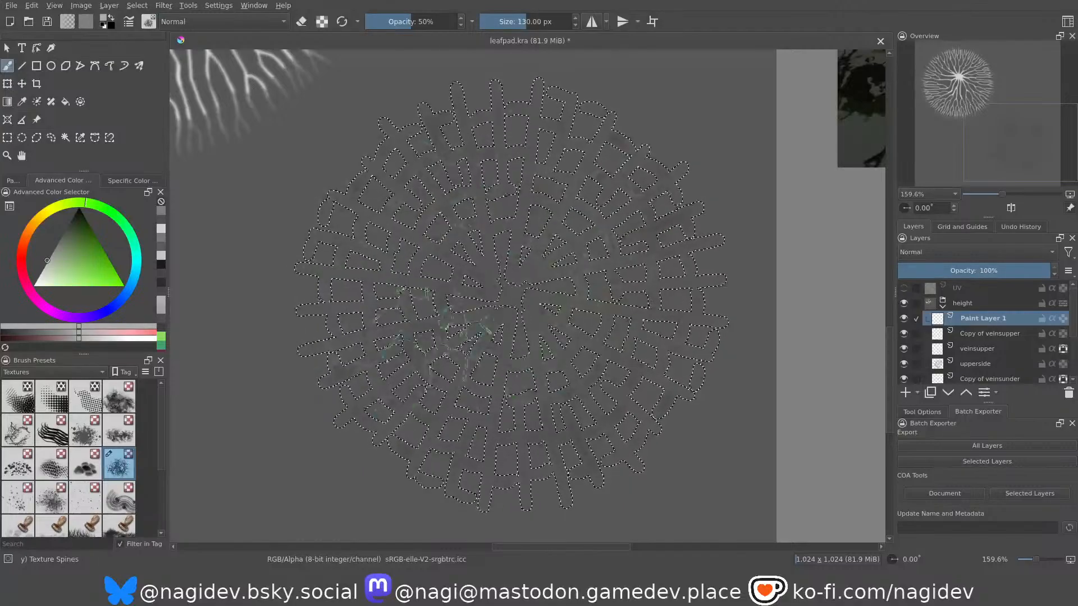
left_click_drag(452, 340, 460, 301)
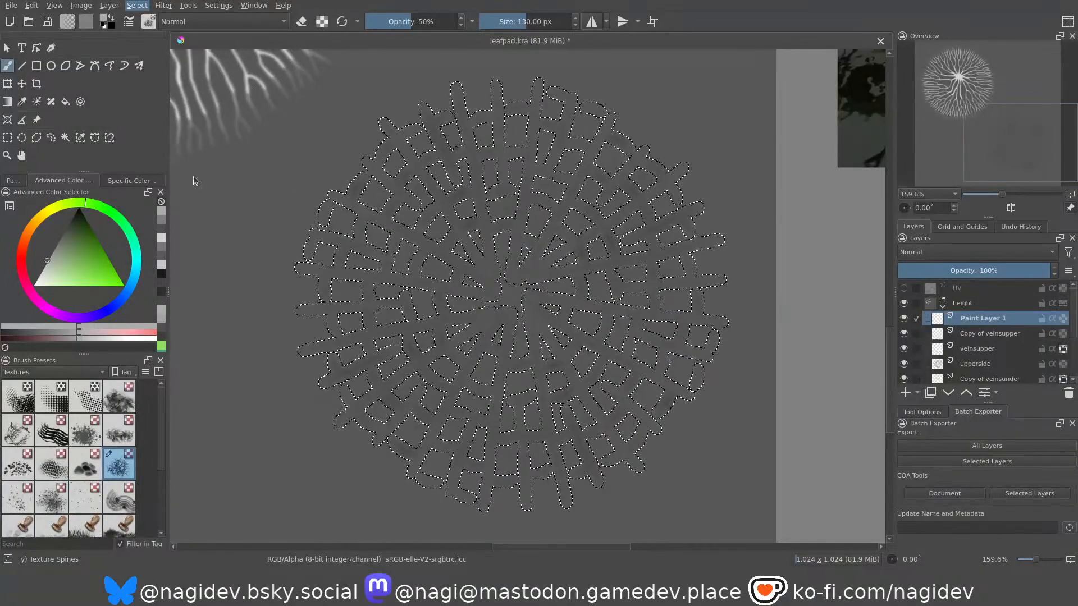
Select the whole canvas and try light grey Texture Spines strokes in a ring on the upper-surface circle, undoing them.
key("ctrl+a")
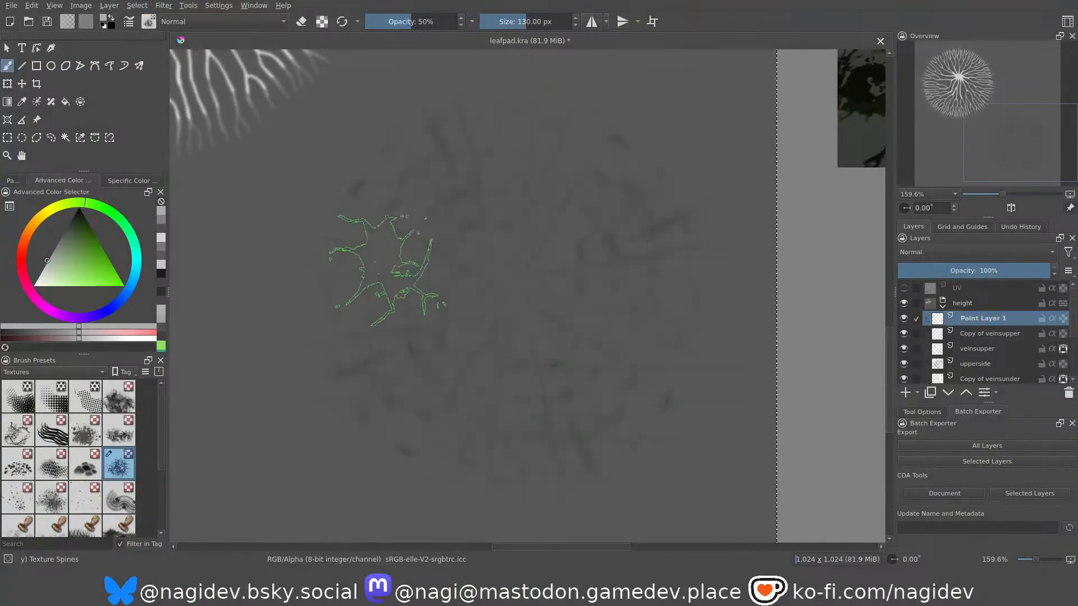
mouse_move(399, 316)
left_mouse_down()
mouse_move(516, 407)
mouse_move(410, 247)
left_mouse_up()
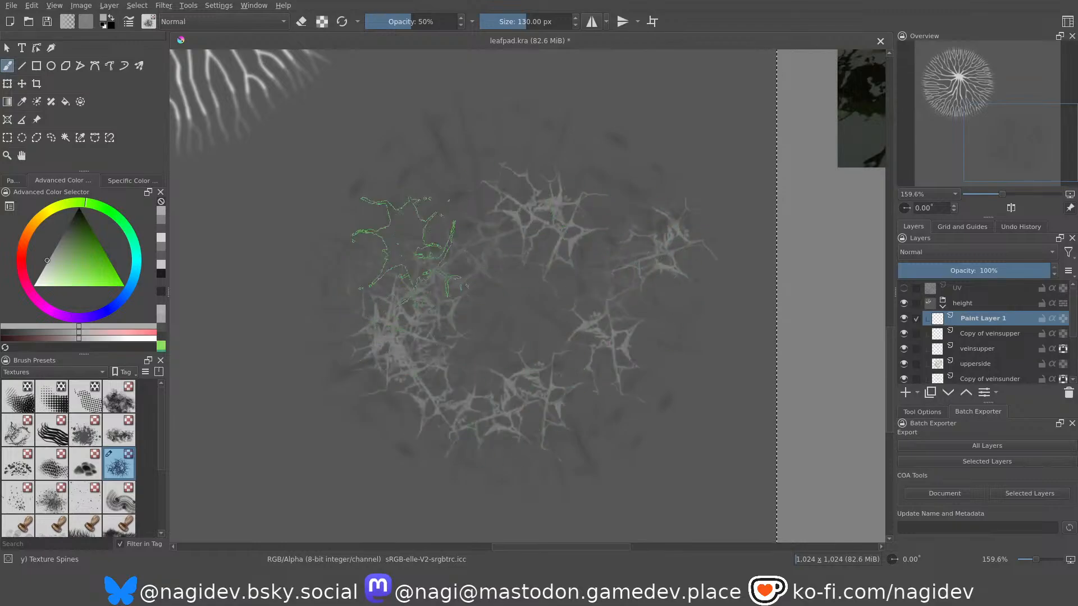
key("ctrl+z")
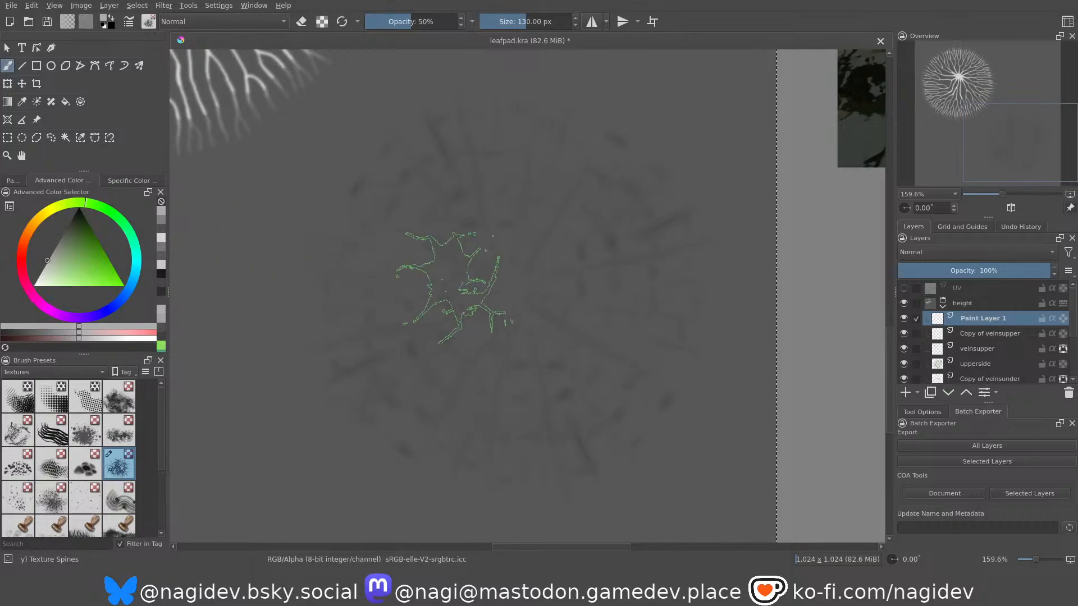
Pick a slightly darker grey and cover the upper-surface circle with dense Texture Spines strokes on Paint Layer 1.
middle_click_drag(540, 248, 529, 252)
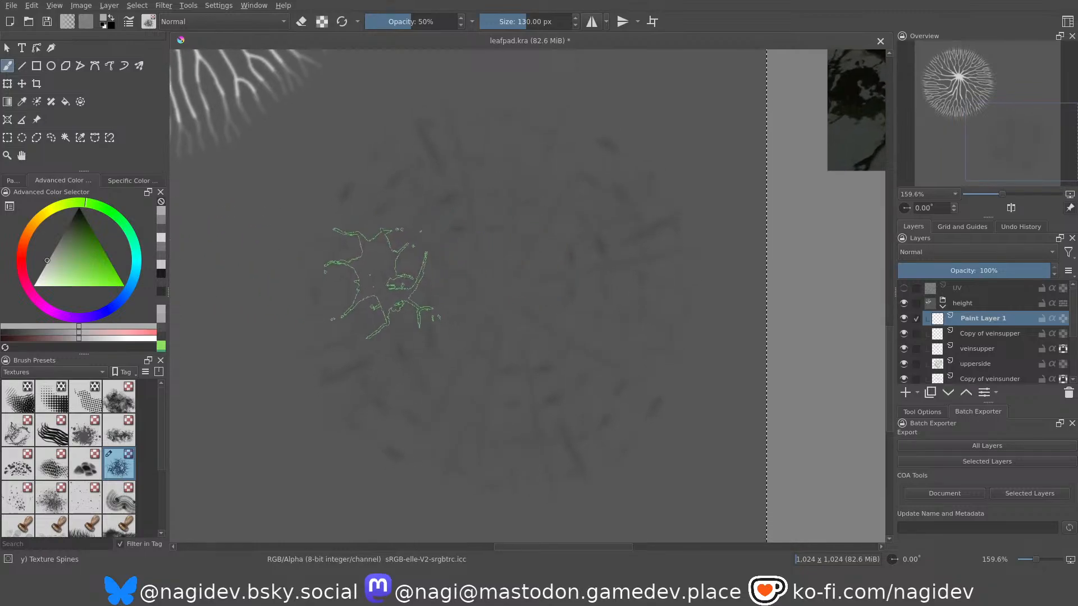
left_click(56, 245)
left_click_drag(46, 244, 40, 260)
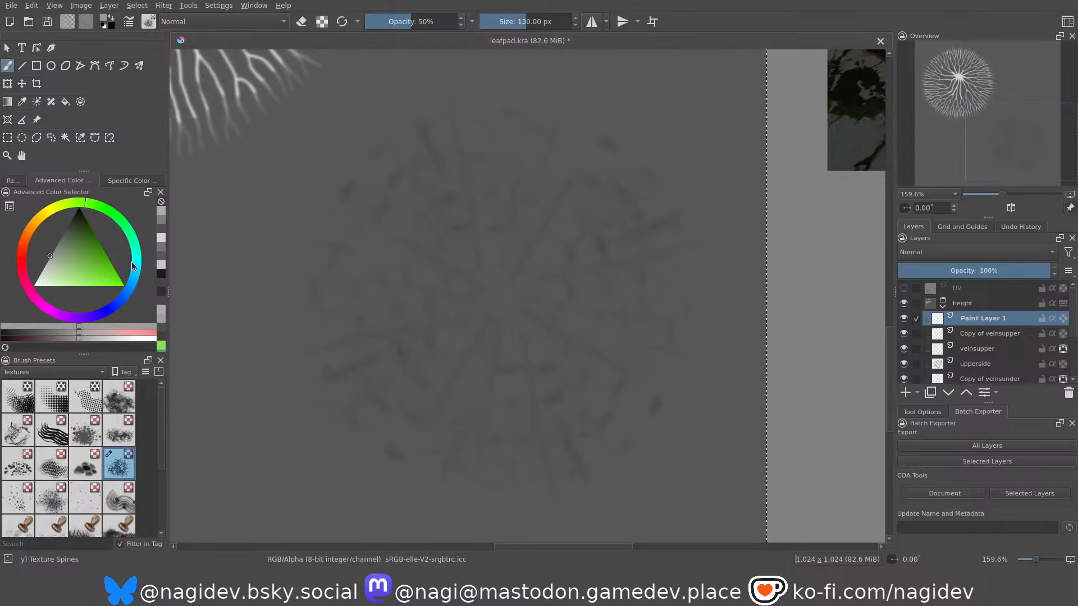
middle_click_drag(345, 222, 337, 213)
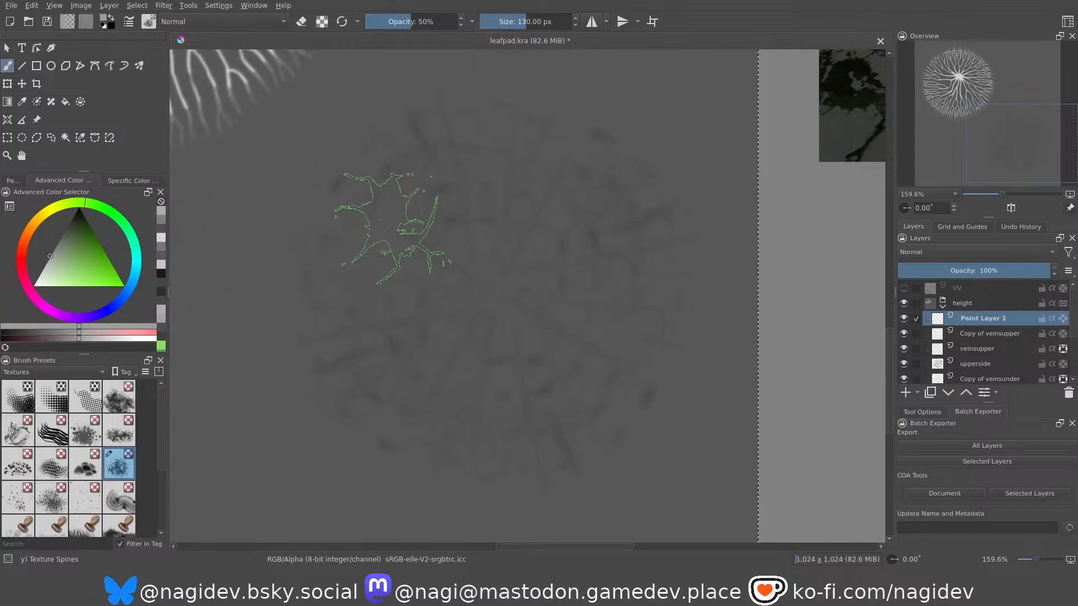
mouse_move(373, 252)
left_mouse_down()
mouse_move(486, 185)
mouse_move(625, 277)
mouse_move(580, 391)
mouse_move(443, 410)
mouse_move(336, 281)
mouse_move(478, 146)
mouse_move(595, 253)
mouse_move(486, 224)
mouse_move(460, 314)
mouse_move(494, 304)
mouse_move(438, 269)
mouse_move(562, 394)
mouse_move(416, 349)
mouse_move(399, 202)
mouse_move(561, 196)
mouse_move(430, 359)
mouse_move(376, 264)
mouse_move(416, 241)
left_mouse_up()
middle_click_drag(438, 270, 441, 272)
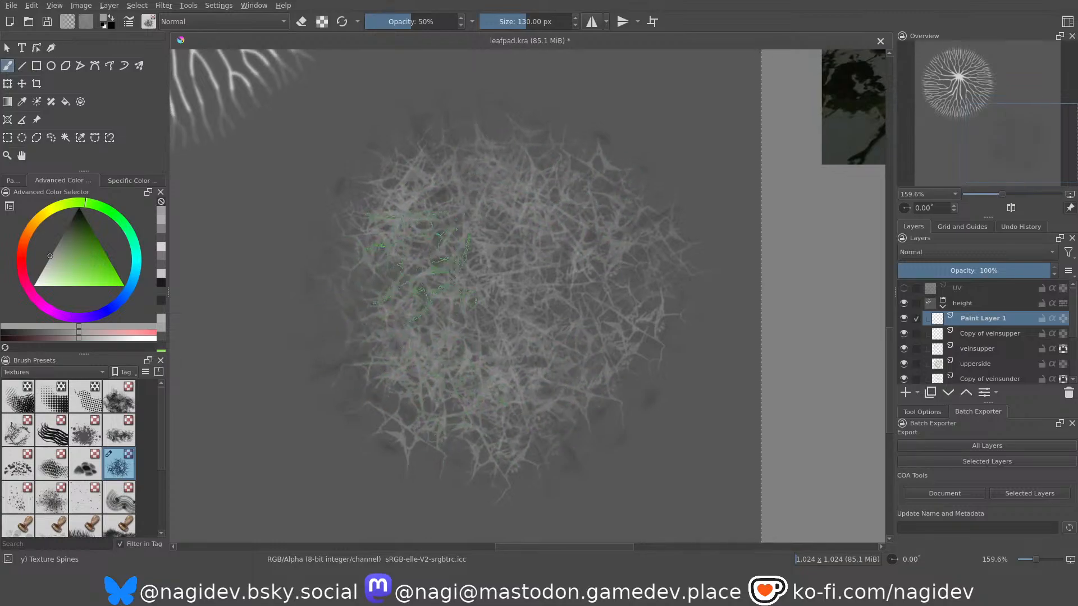
Load the veinsupper layer's vein shape as a selection and make Paint Layer 1 the active layer.
left_click(976, 350)
left_click(905, 349)
left_click(905, 348)
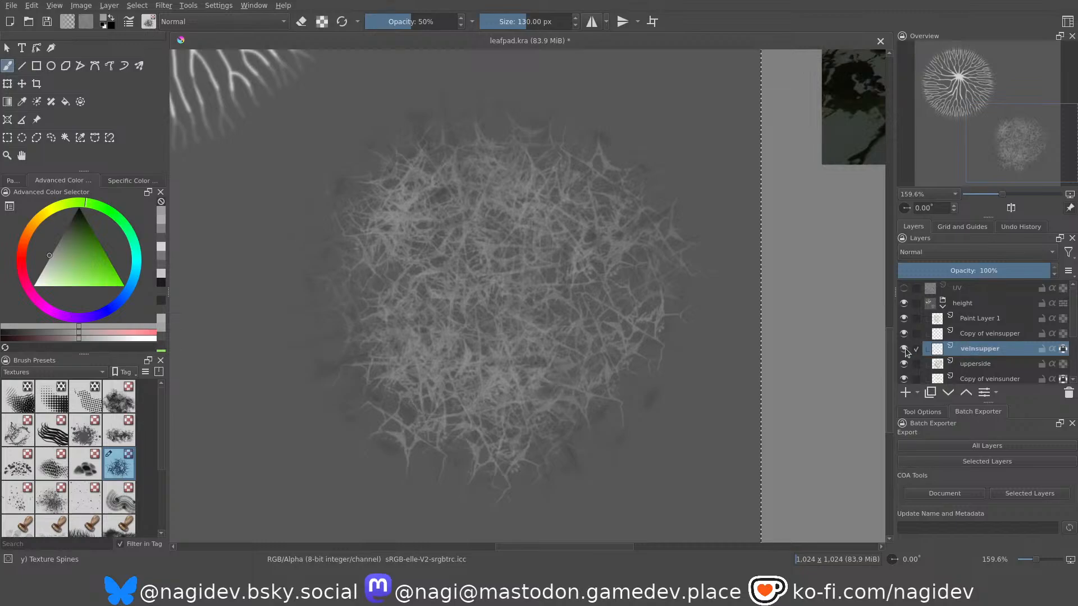
left_click(959, 348, "ctrl")
left_click(969, 319)
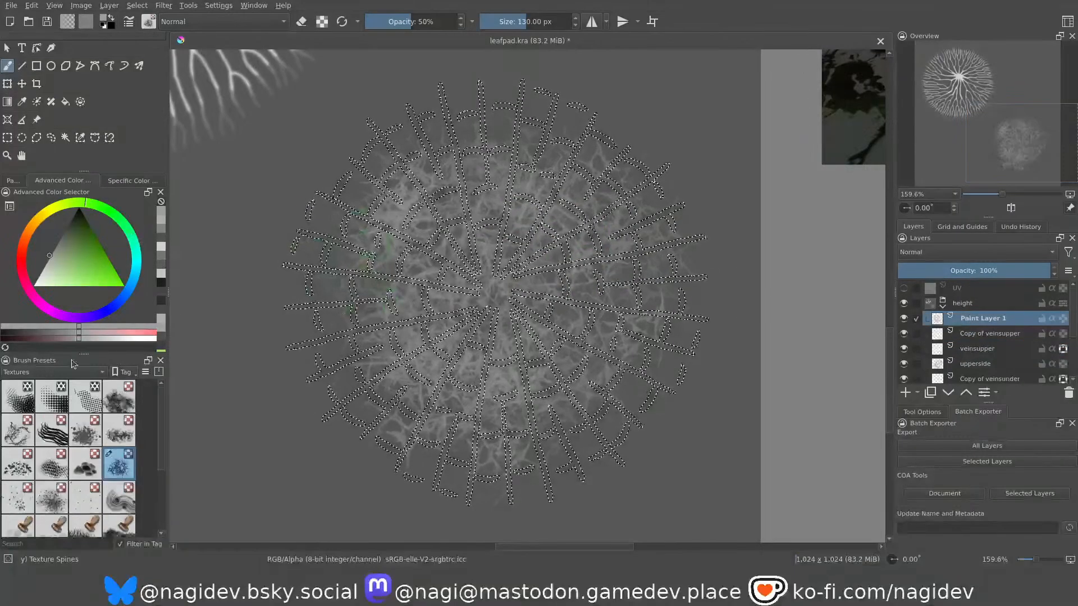
Switch to the Eraser Circle brush from the Sketch presets and set its size to 318.52 px.
left_click(39, 358)
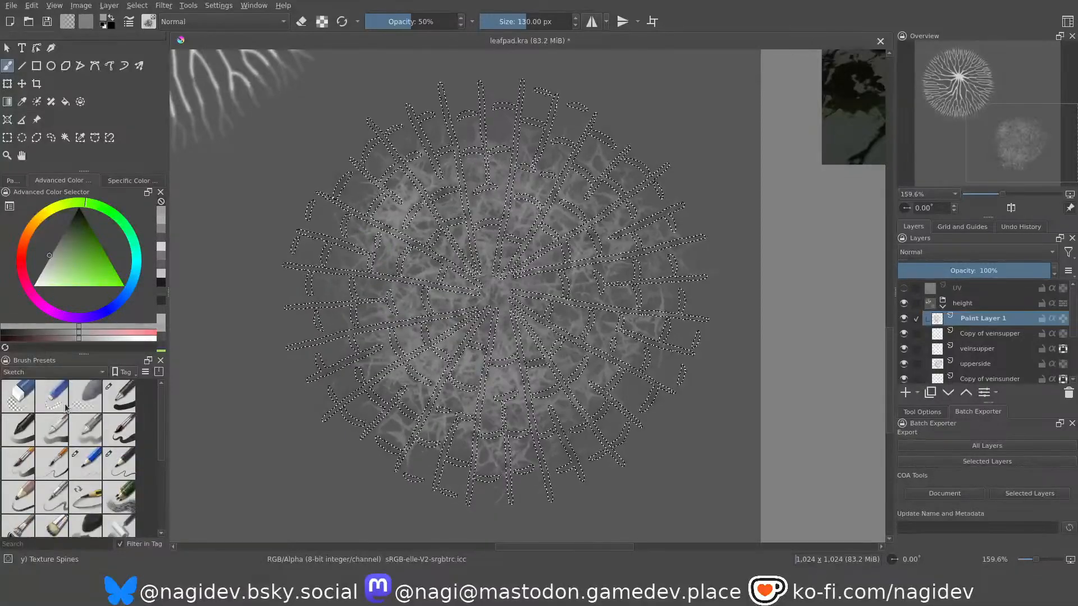
left_click(30, 402)
middle_click_drag(409, 249, 396, 243)
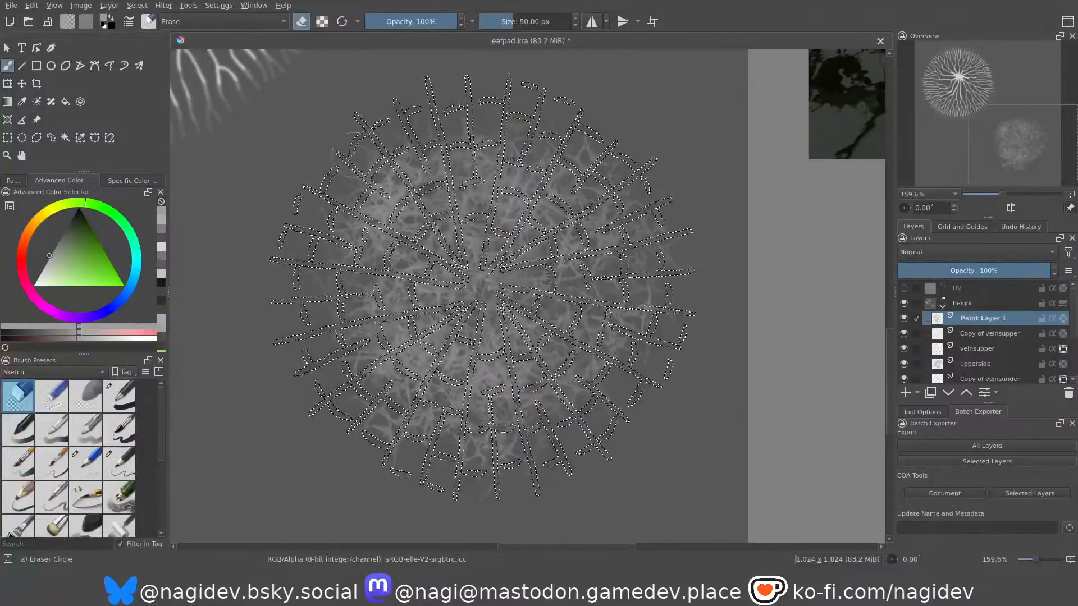
middle_click_drag(397, 180, 403, 181)
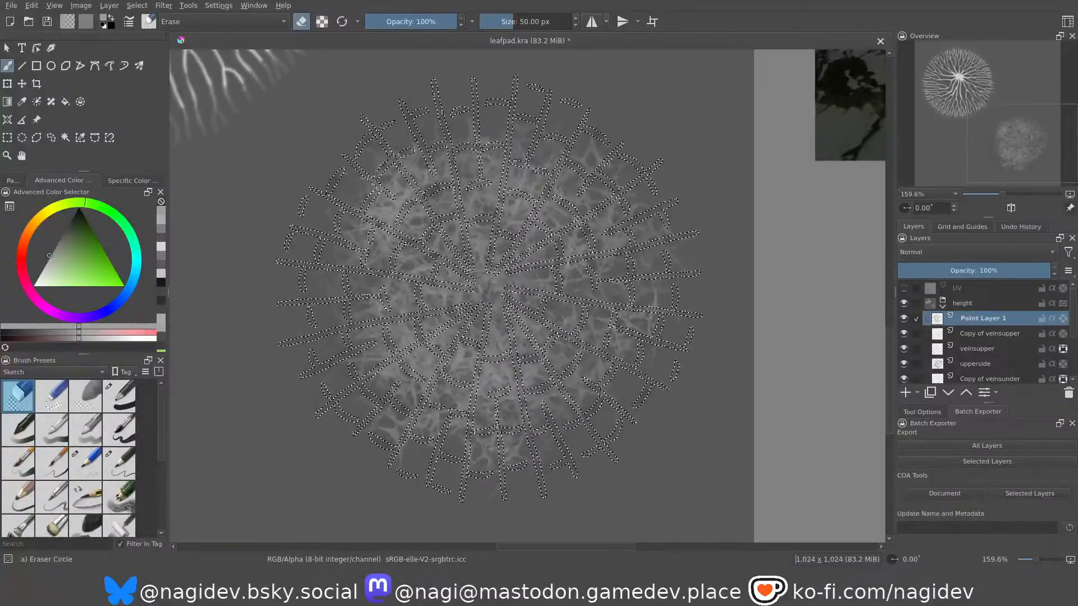
left_click_drag(509, 25, 542, 22)
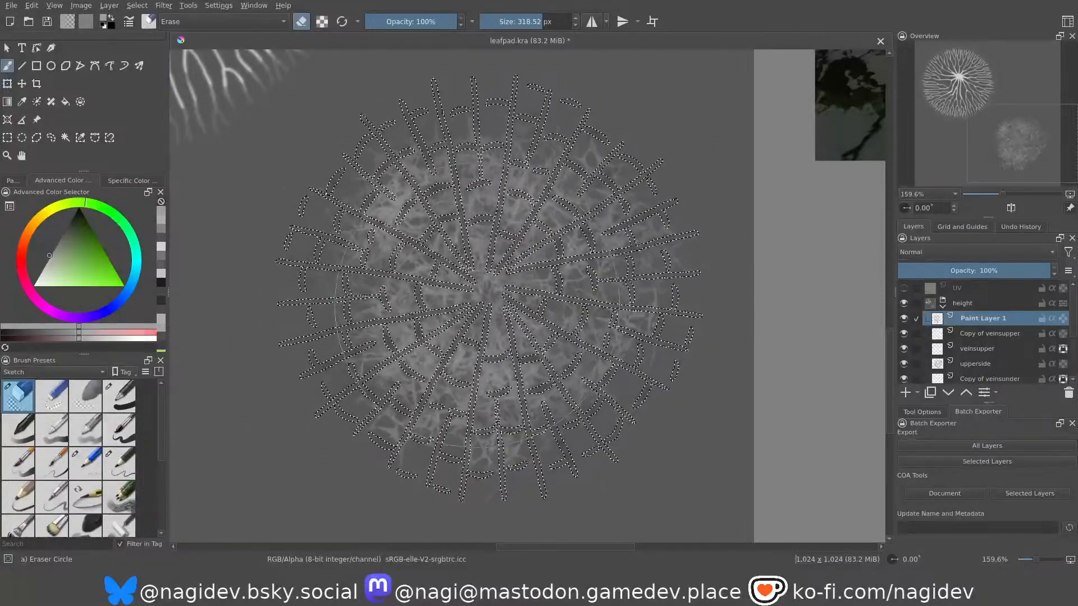
Load the Copy of veinsupper layer's shape as a selection and erase the spine texture inside it on Paint Layer 1.
left_click(1018, 334)
left_click(971, 319)
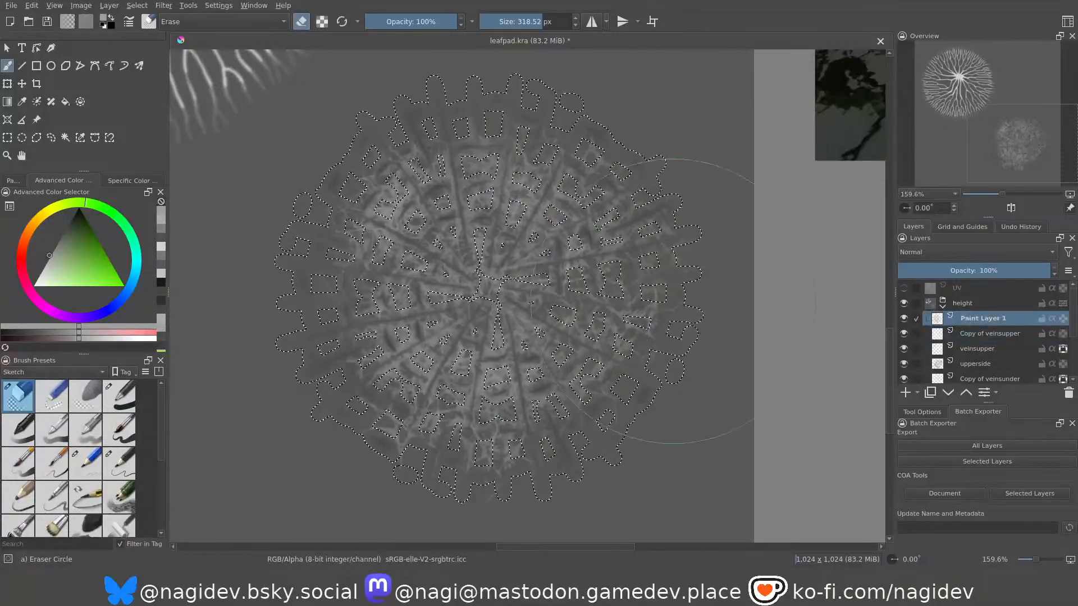
middle_click_drag(451, 246, 444, 238)
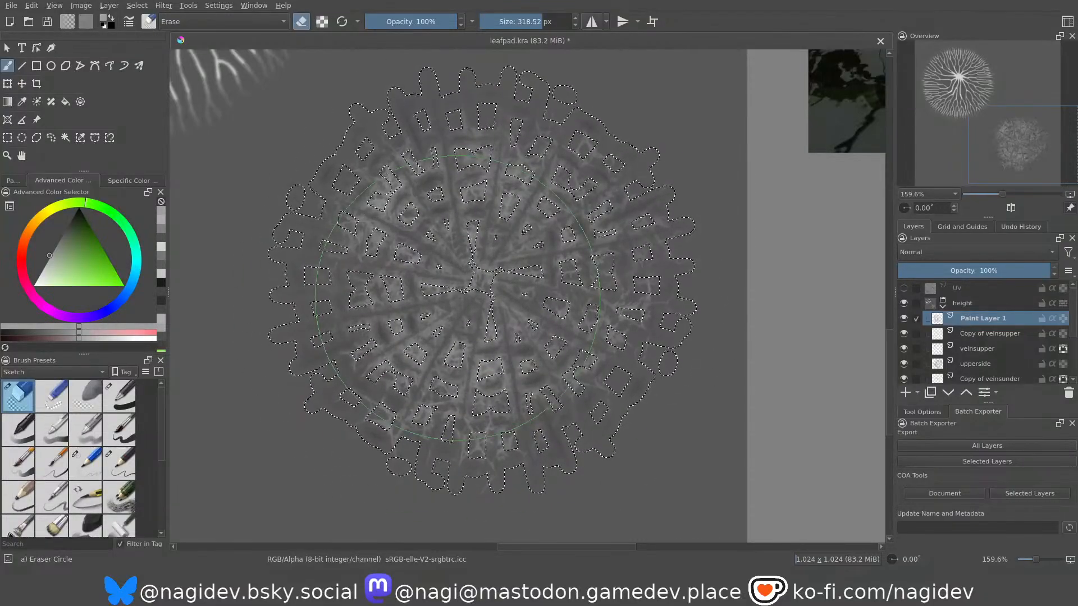
Select the veinsupper layer's vein shape, grow the selection and erase the spines inside it on Paint Layer 1.
left_click(977, 349)
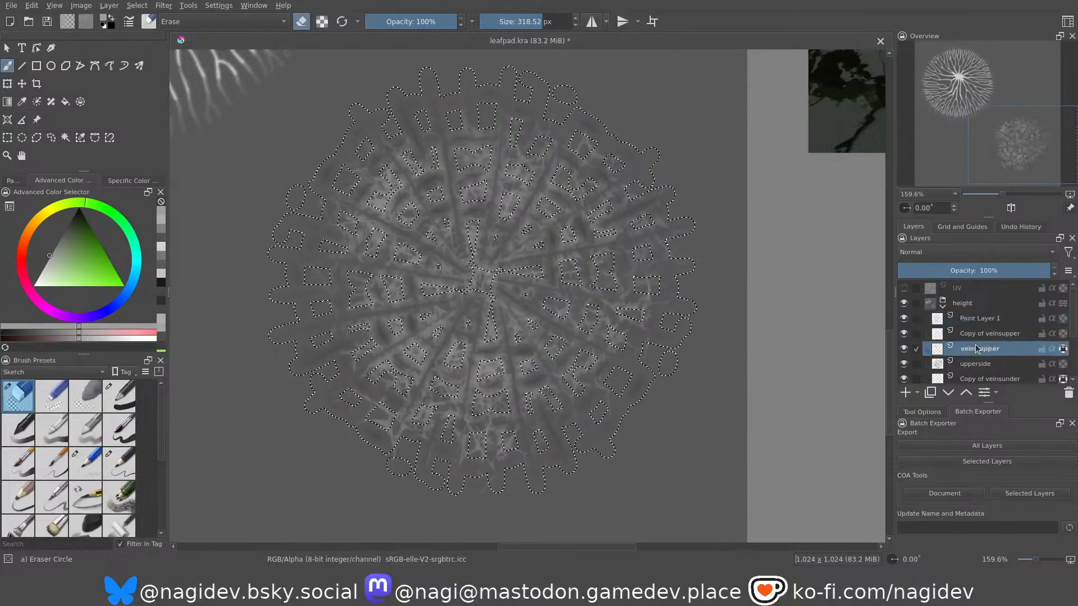
left_click(977, 349, "ctrl")
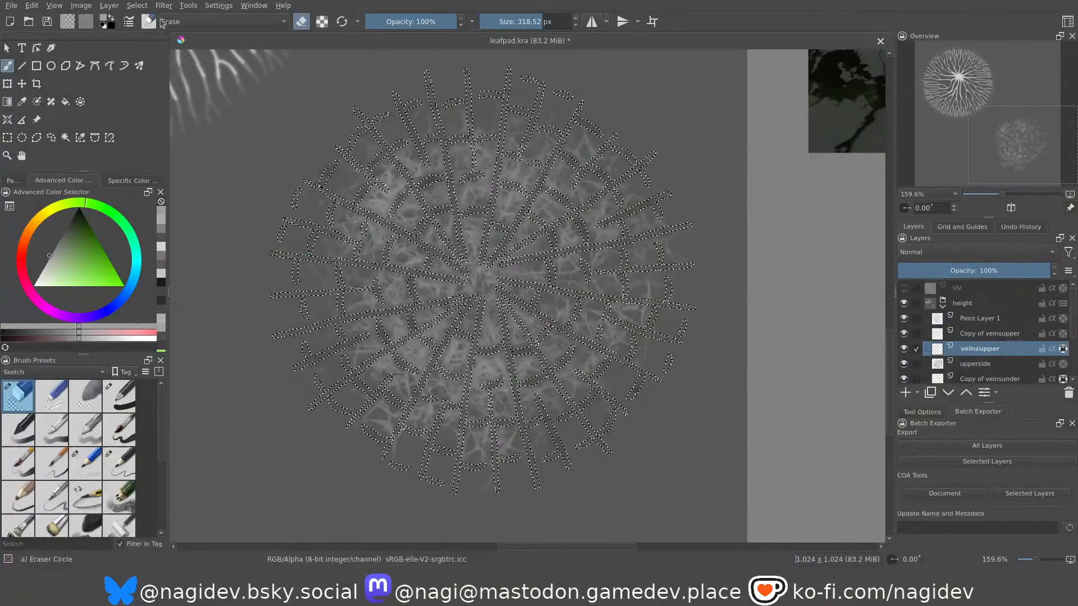
left_click(135, 7)
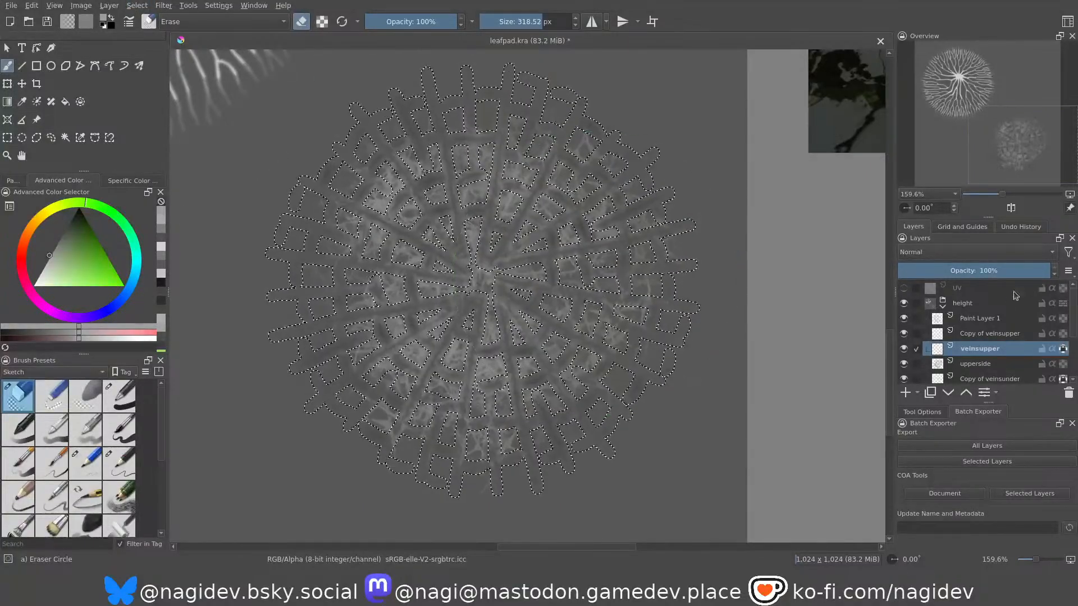
left_click(995, 319)
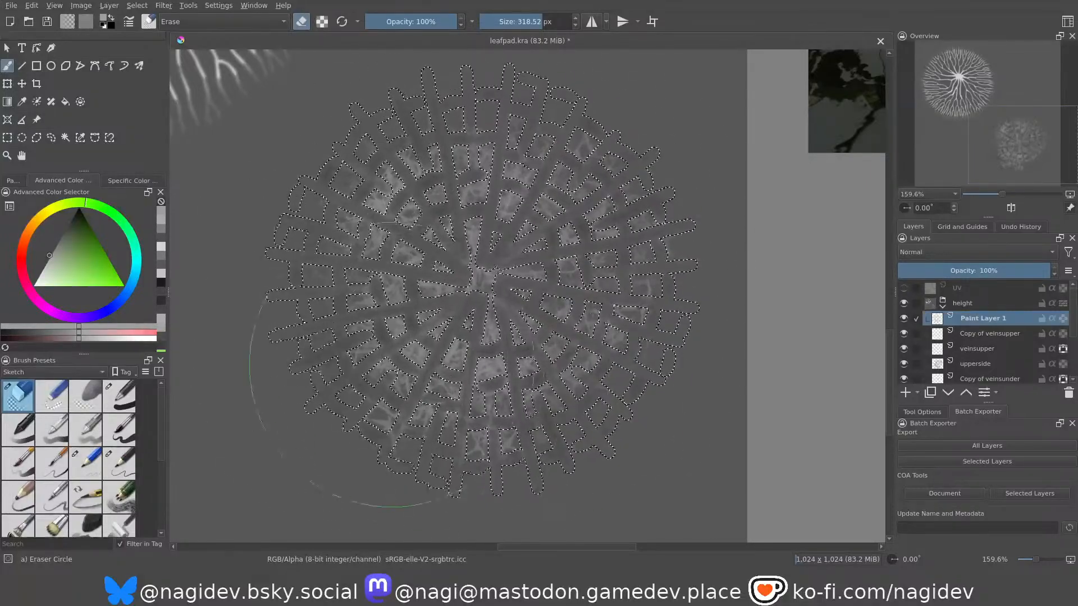
key("ctrl+shift+a")
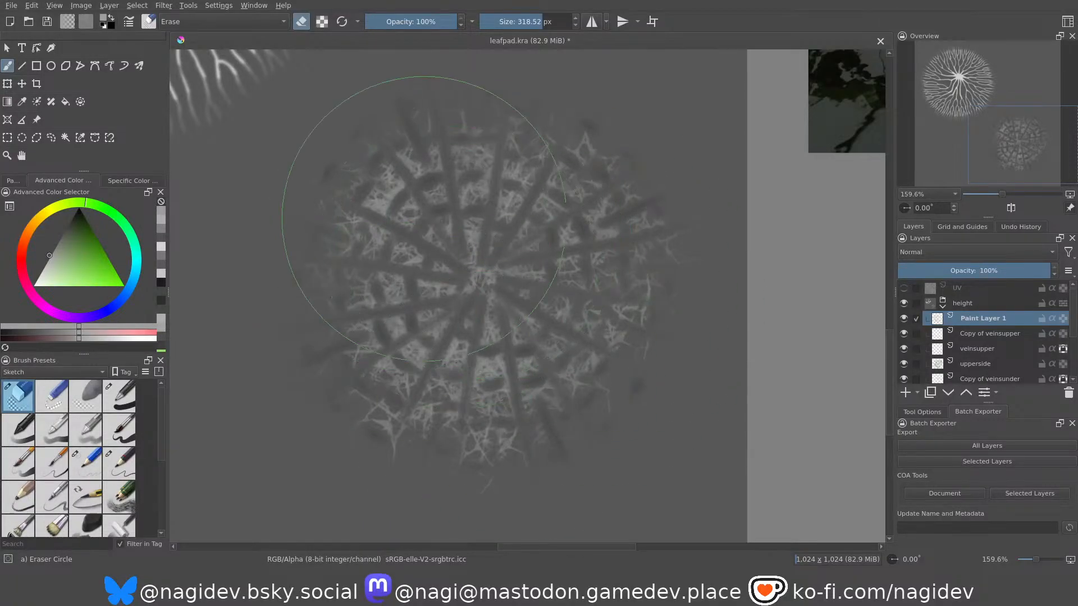
Apply a blur filter to Paint Layer 1 to soften the spine texture between the upper-surface veins.
scroll(369, 187, "up", 3, "ctrl")
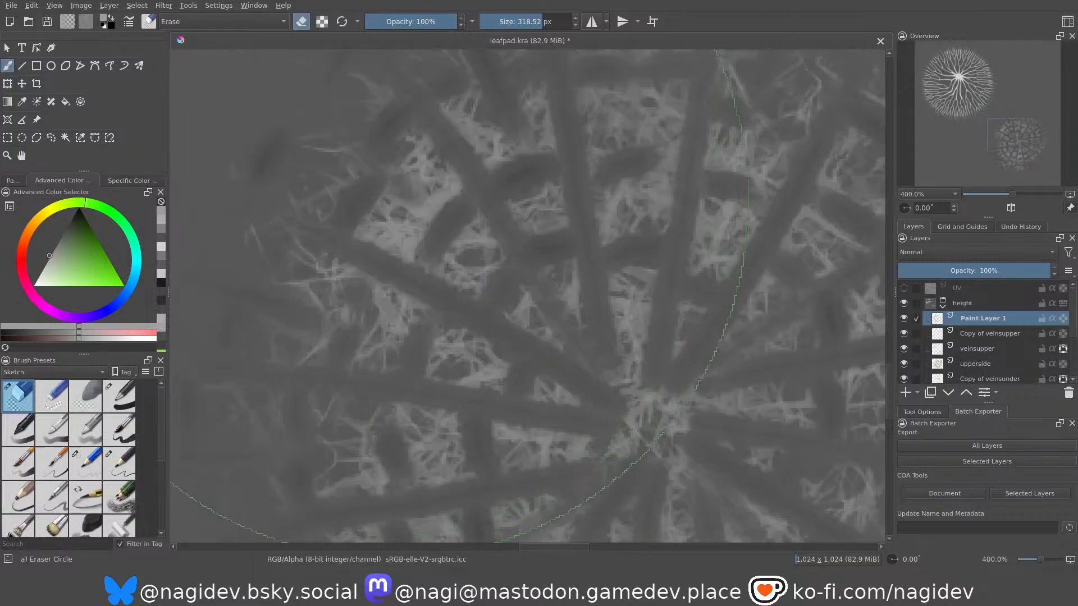
scroll(410, 187, "down", 1)
middle_click_drag(462, 180, 478, 174)
scroll(478, 178, "down", 4)
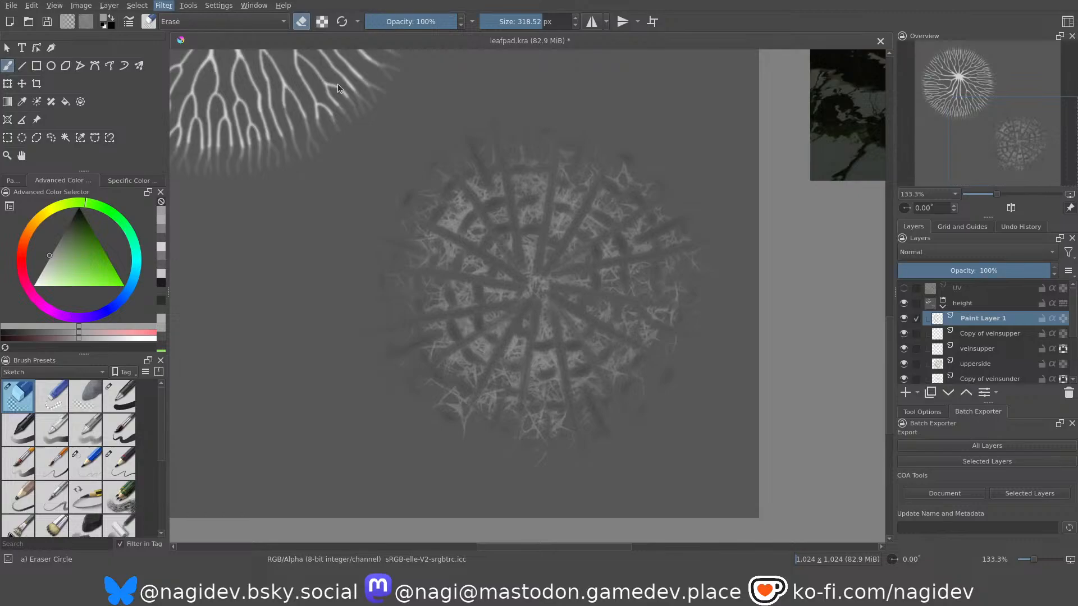
left_click(353, 75)
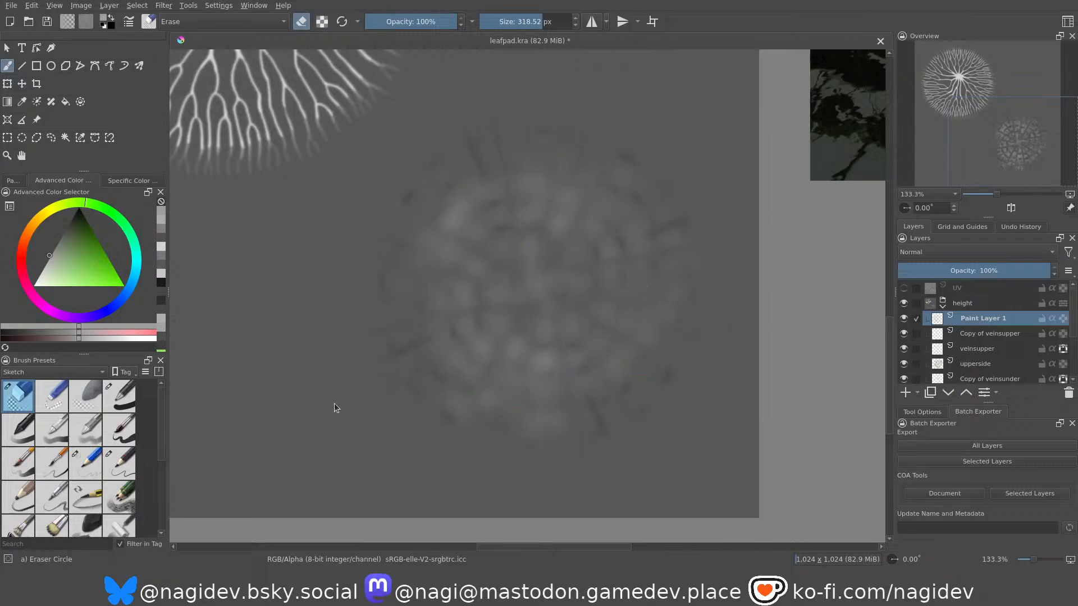
scroll(539, 339, "up", 2)
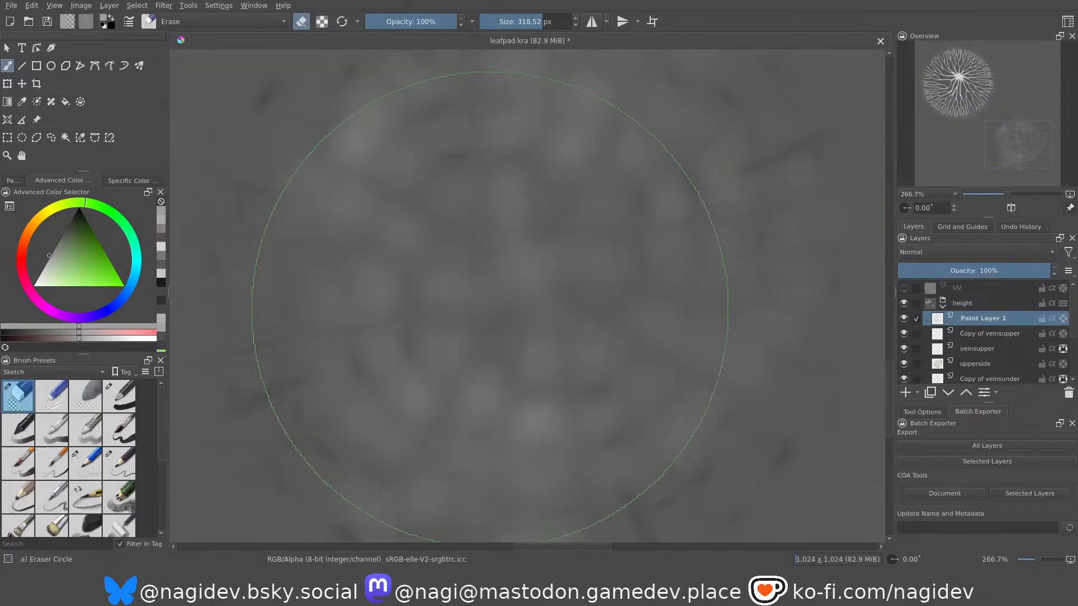
scroll(489, 306, "down", 3)
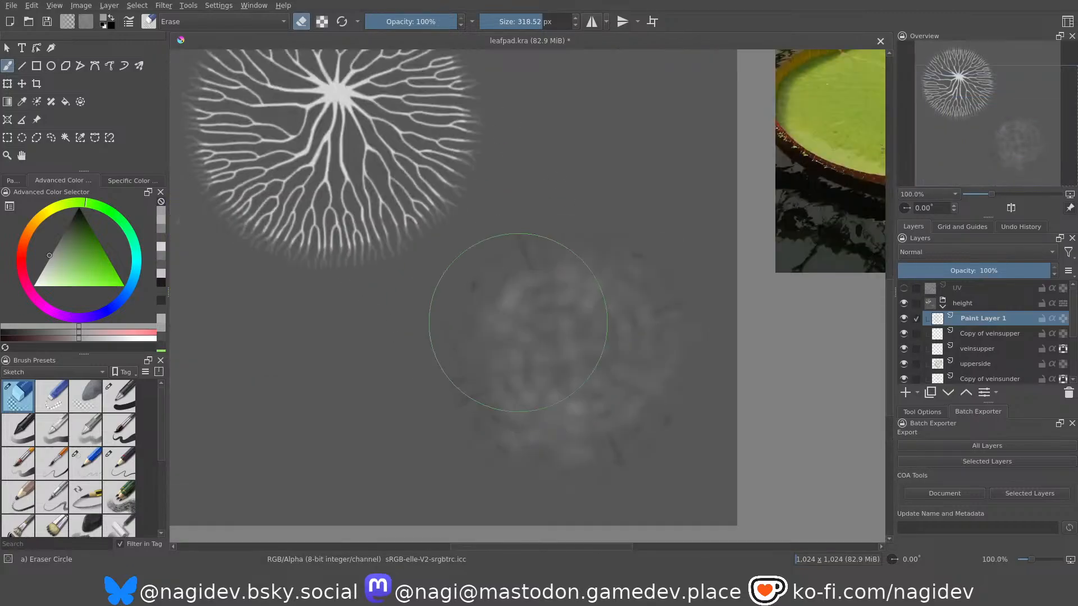
scroll(518, 322, "down", 2)
scroll(518, 322, "up", 1)
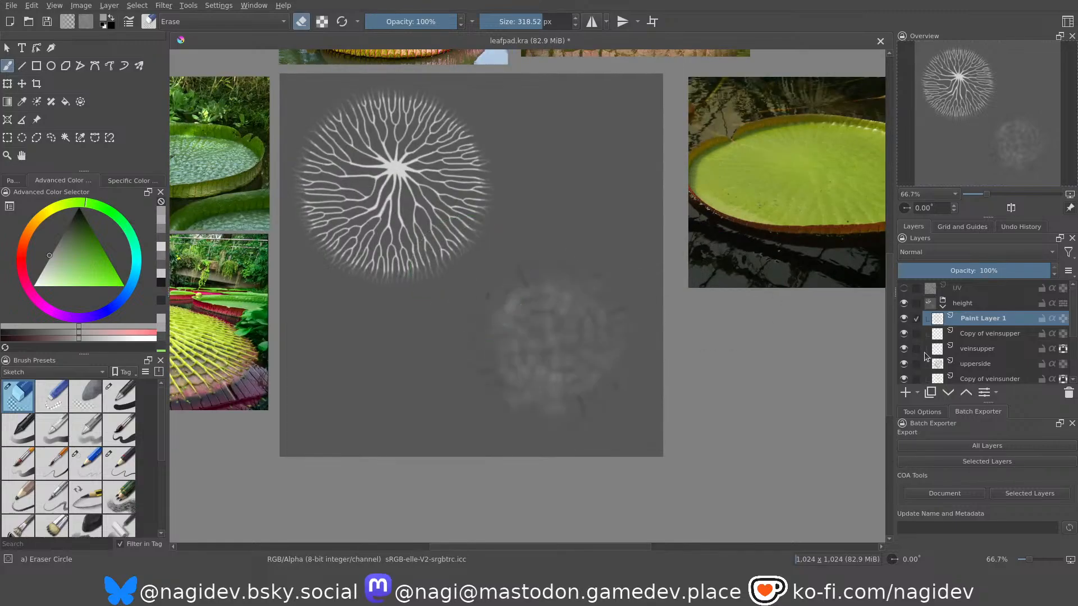
Create a new layer from everything visible above the UV layer and name it leafpad_norm with the e=png export tag.
left_click(960, 289)
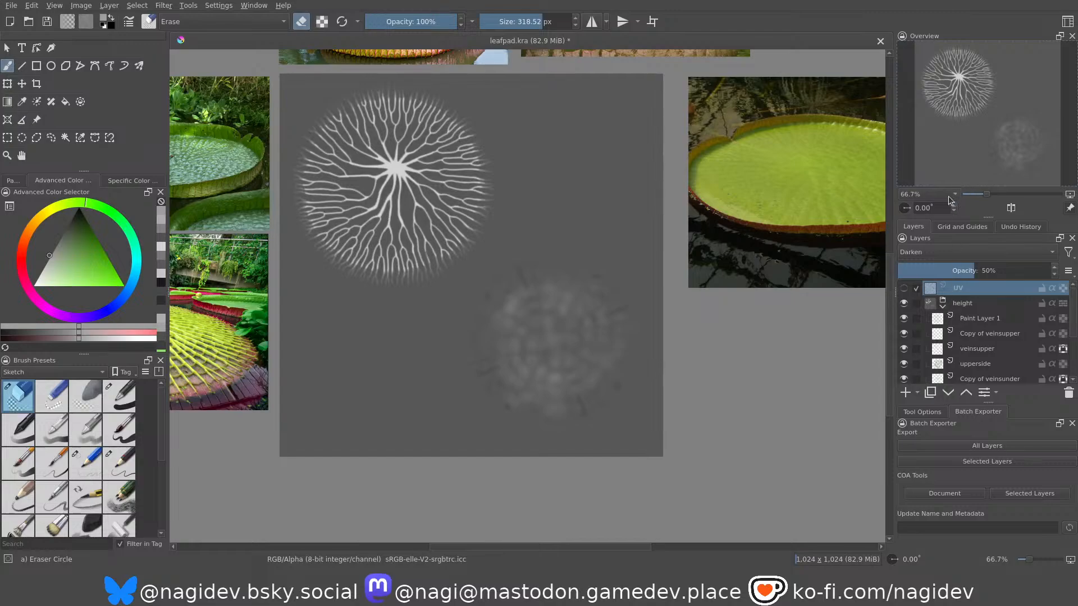
key("ctrl+alt+shift+e")
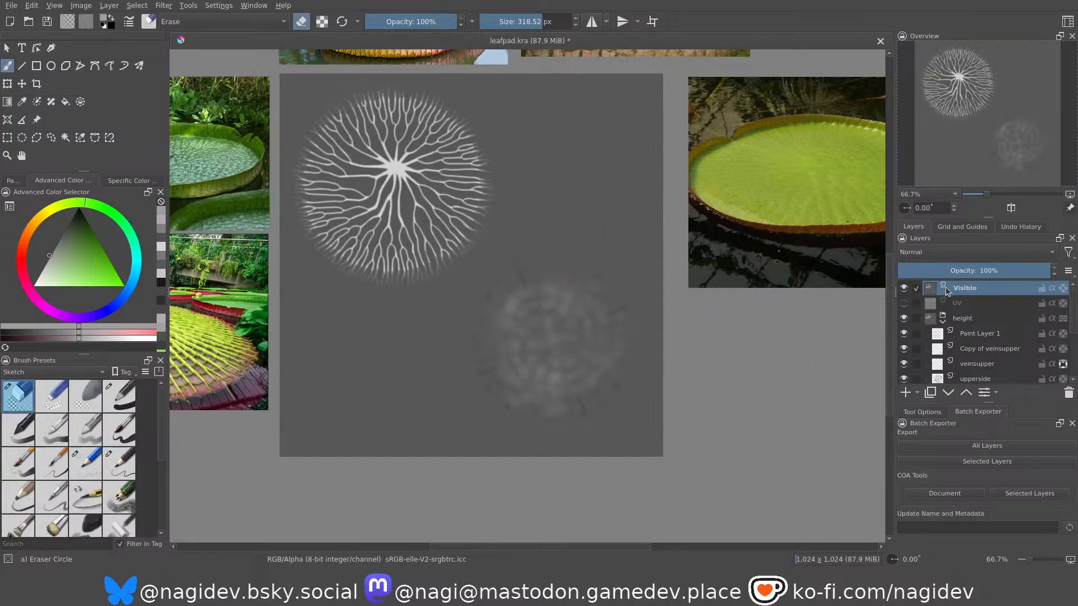
double_click(963, 290)
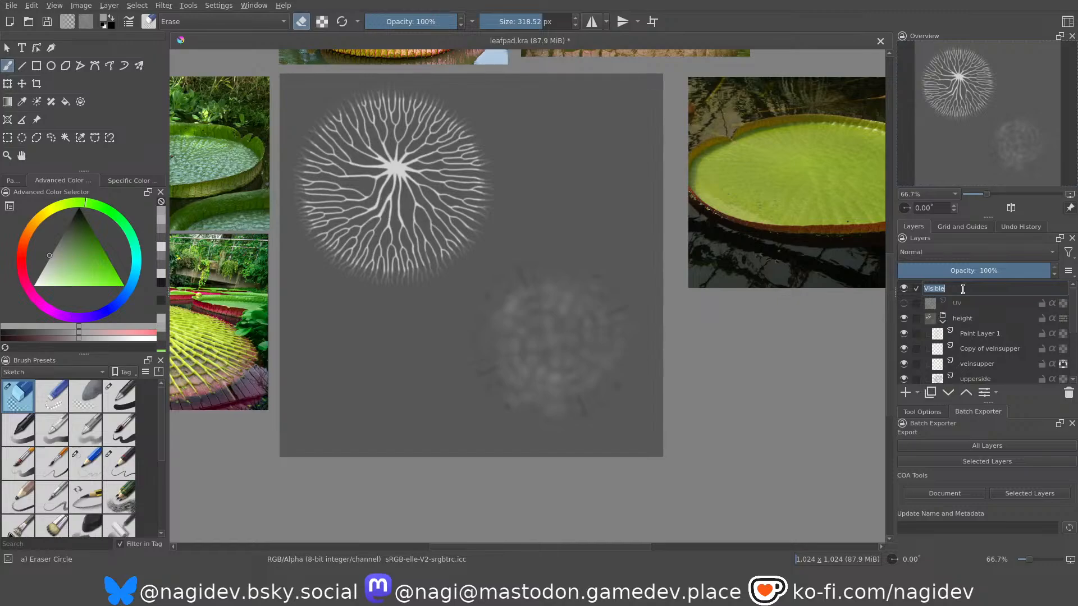
type("lea")
type("fpad_norm e=pn...")
key("Return")
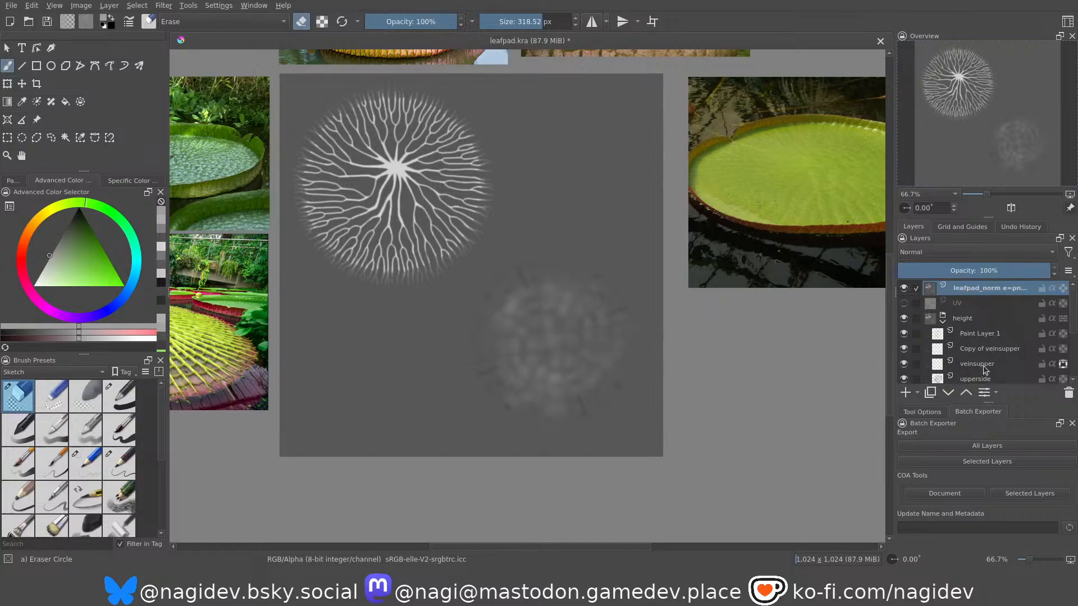
Collapse the height group and convert the leafpad_norm layer from height to a normal map.
left_click(944, 322)
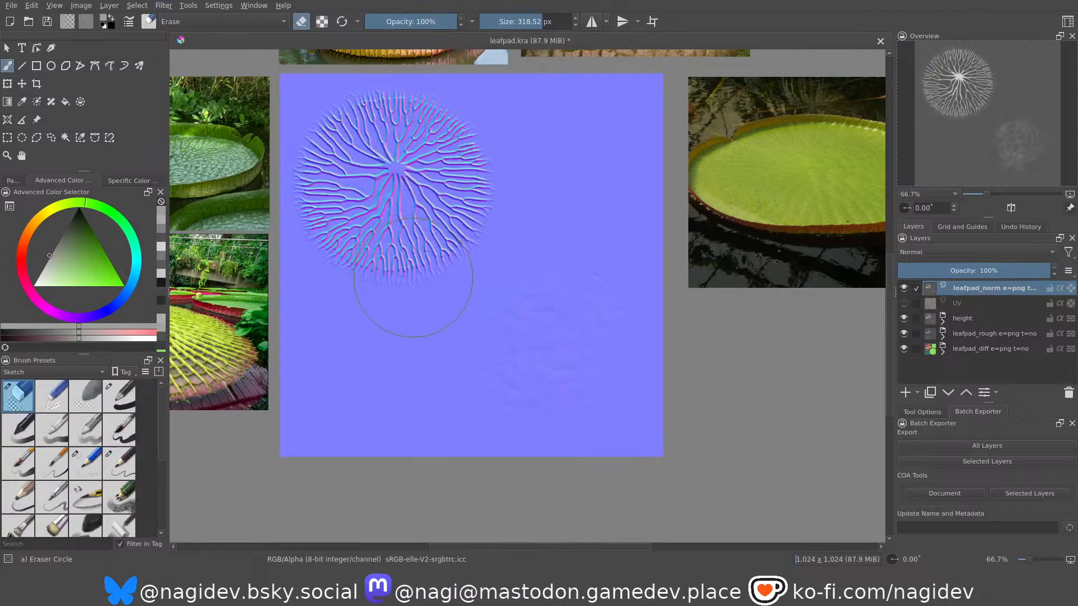
Examine the relief of the underside veins and the upper-surface spine texture in the normal map.
scroll(411, 278, "down", 1)
scroll(603, 262, "up", 6)
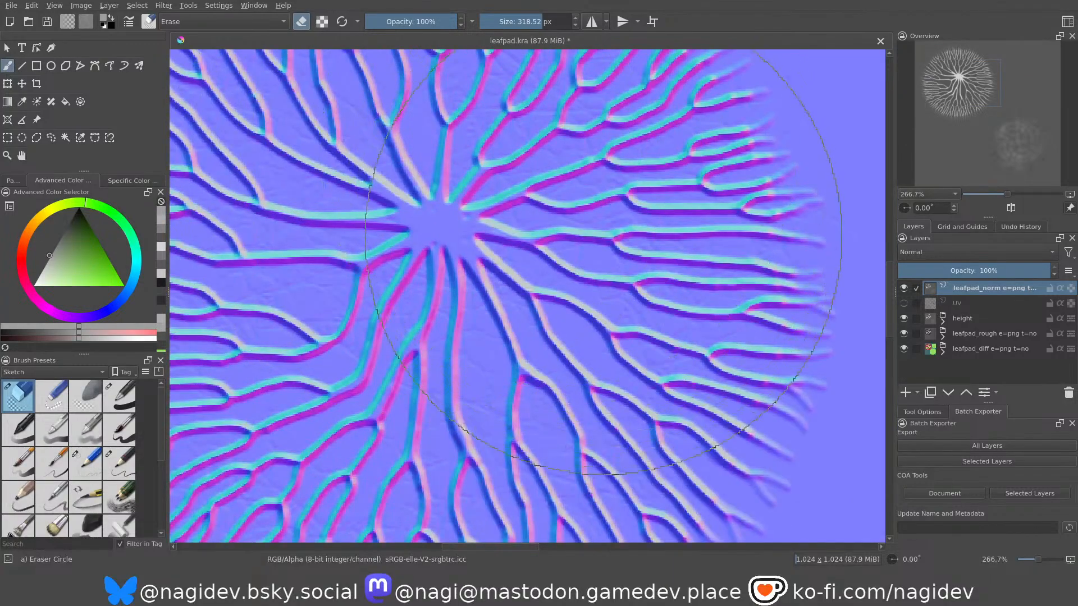
scroll(603, 237, "down", 1)
scroll(618, 368, "up", 1)
scroll(628, 357, "up", 1)
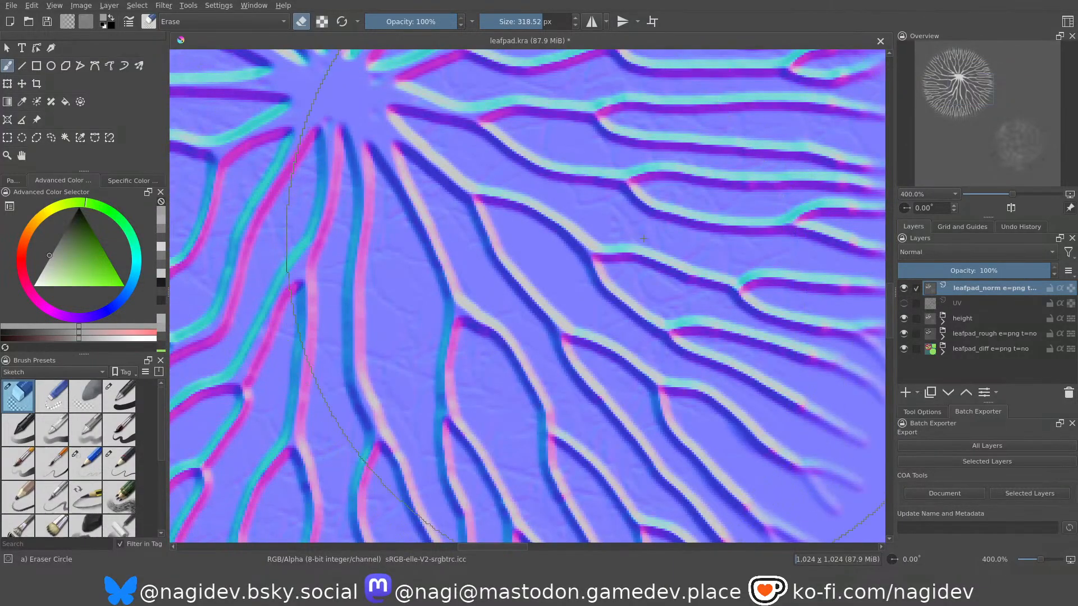
scroll(643, 248, "down", 4)
scroll(481, 366, "up", 4)
scroll(481, 366, "down", 5)
scroll(712, 410, "up", 3)
scroll(717, 409, "up", 1)
scroll(573, 353, "down", 1)
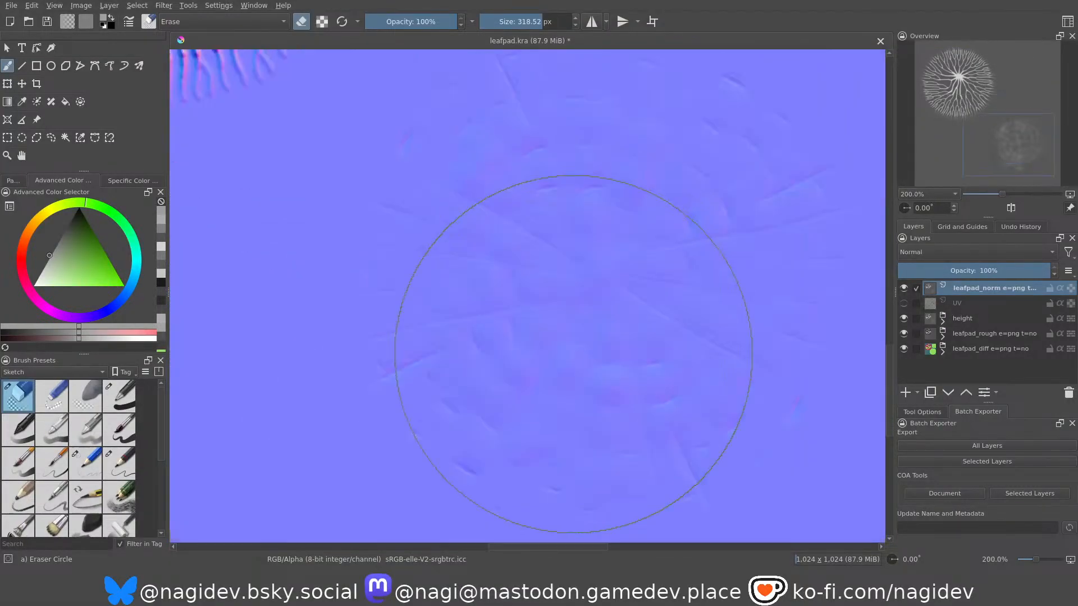
scroll(601, 308, "down", 3)
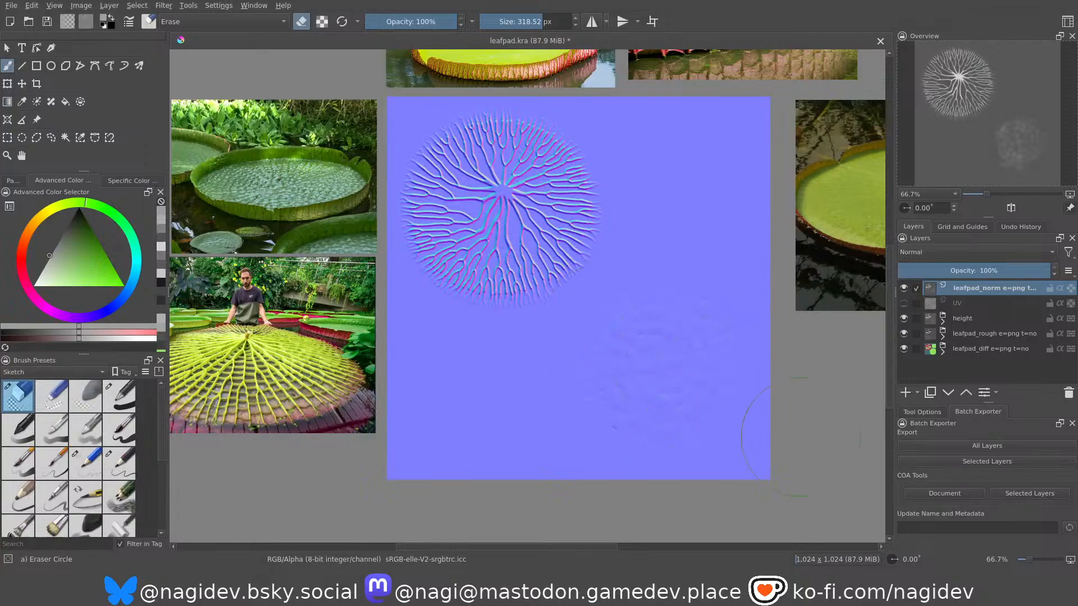
Batch-export all layers of the leaf pad document and switch to Blender.
left_click(951, 446)
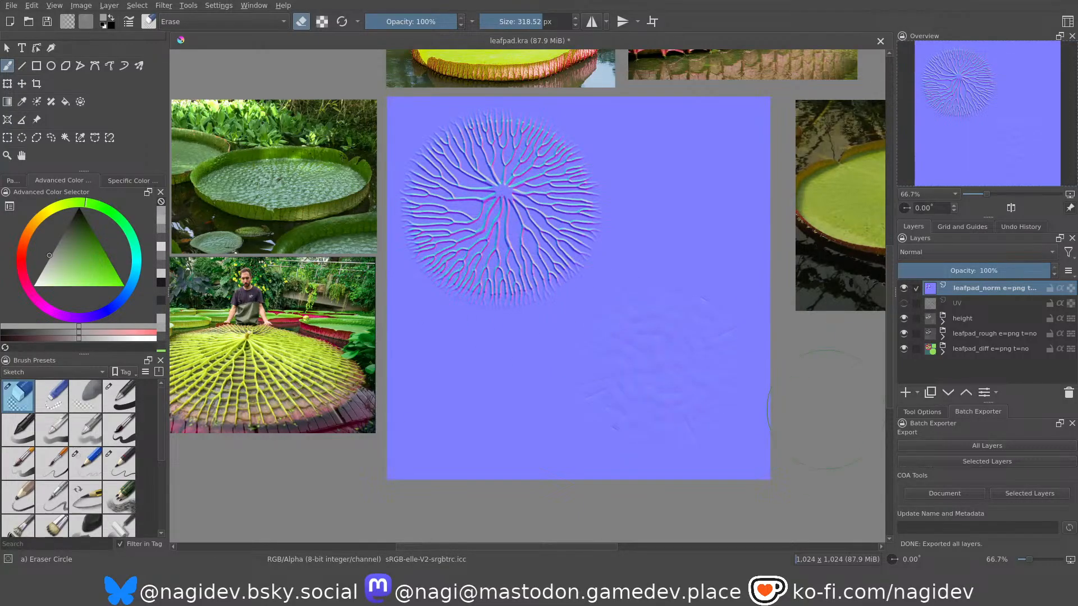
key("alt+Tab")
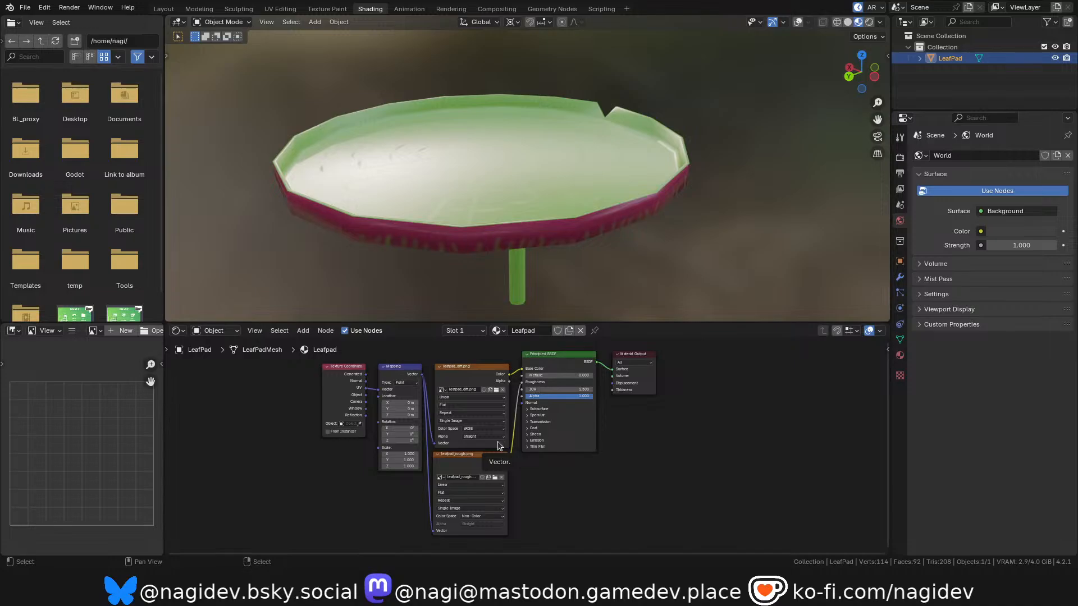
Duplicate the leafpad_rough.png texture node beside the original and maximize the node editor with all nodes framed.
scroll(464, 450, "up", 2)
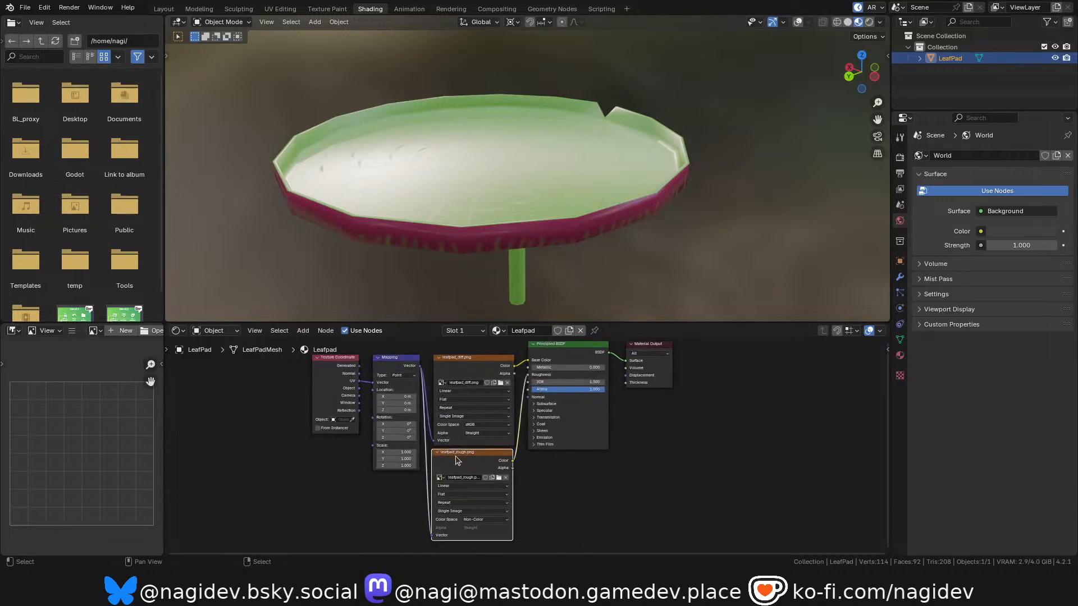
key("shift+d")
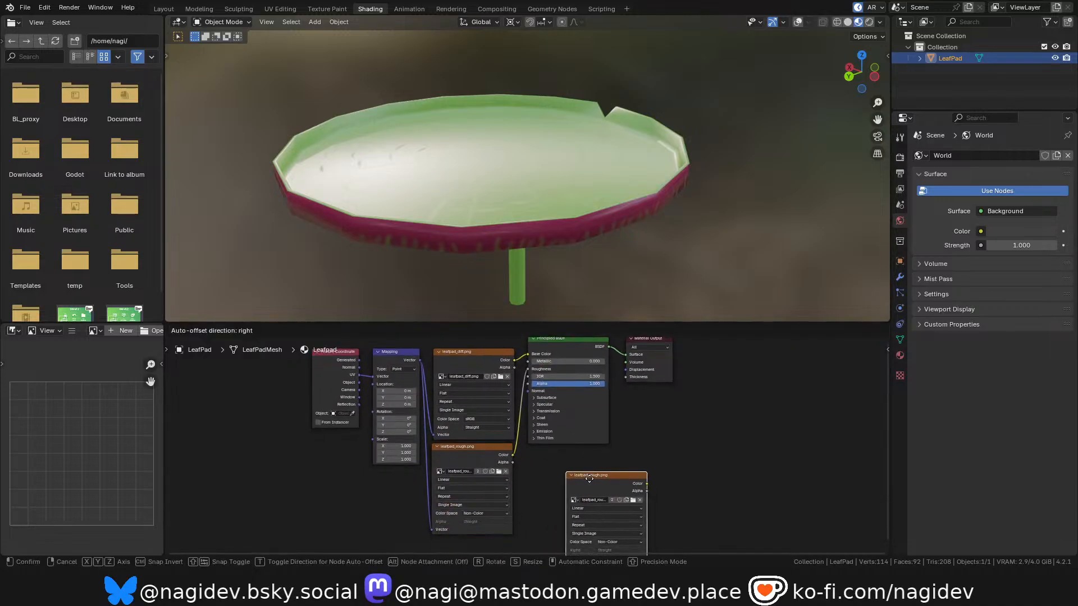
left_click(561, 495)
key("ctrl+space")
key("Home")
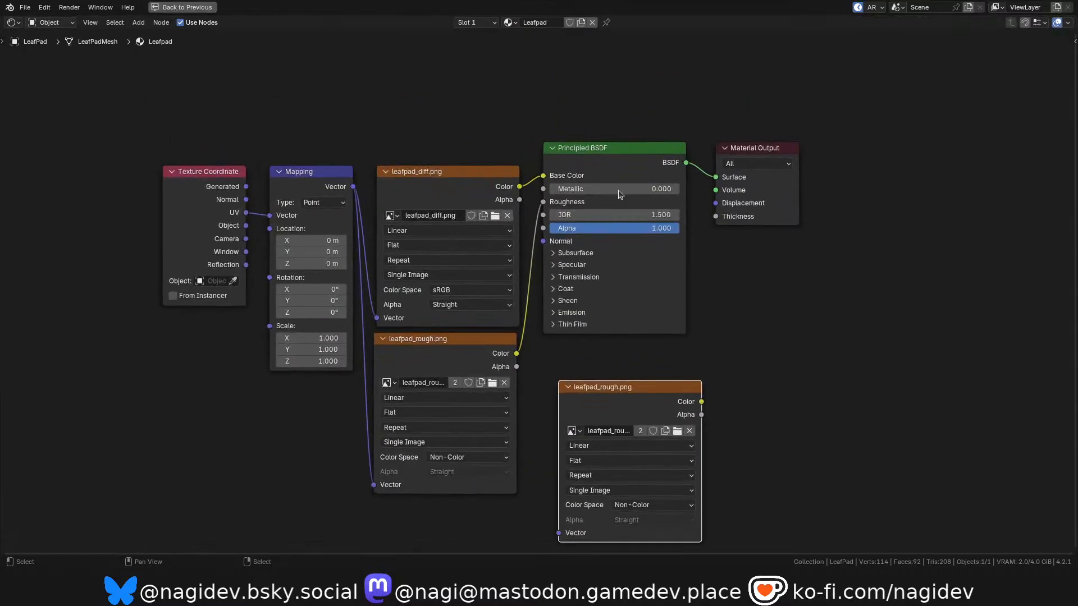
Move the Principled BSDF and Material Output nodes aside and add a Normal Map node next to the duplicated texture.
key("g")
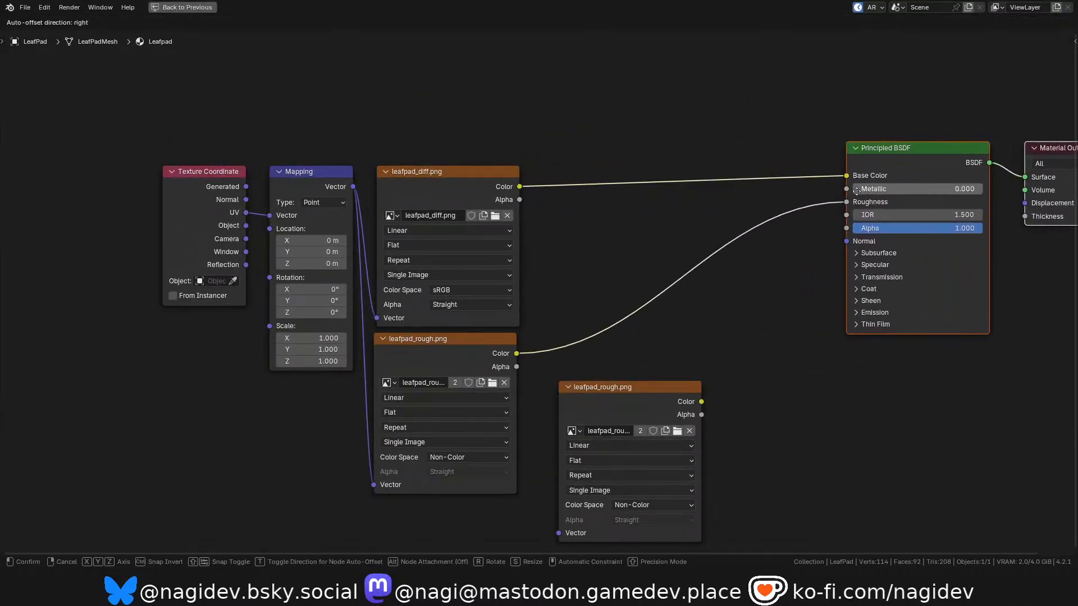
left_click(1042, 173)
key("shift+a")
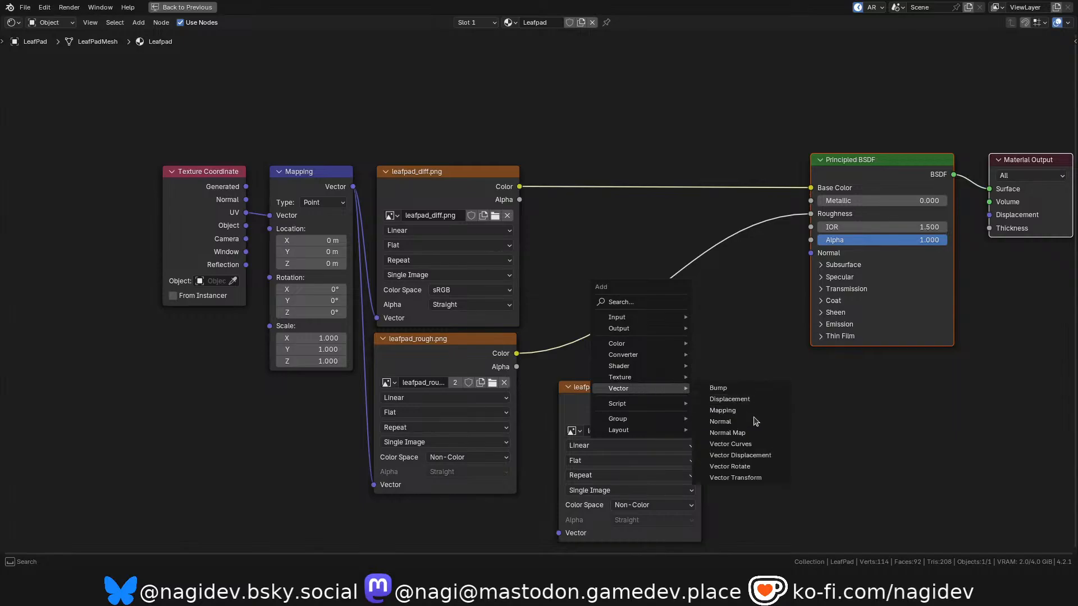
left_click(747, 437)
left_click(699, 393)
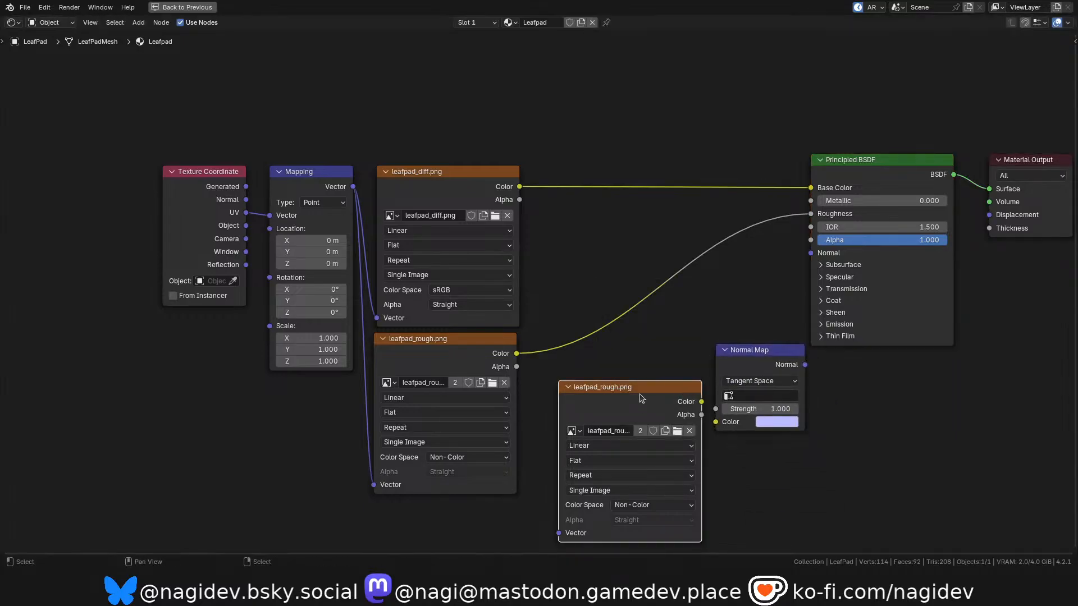
Load leafpad_norm.png into the duplicated texture node, link the Mapping vector to it and set its color space to Non-Color.
left_click_drag(644, 398, 619, 395)
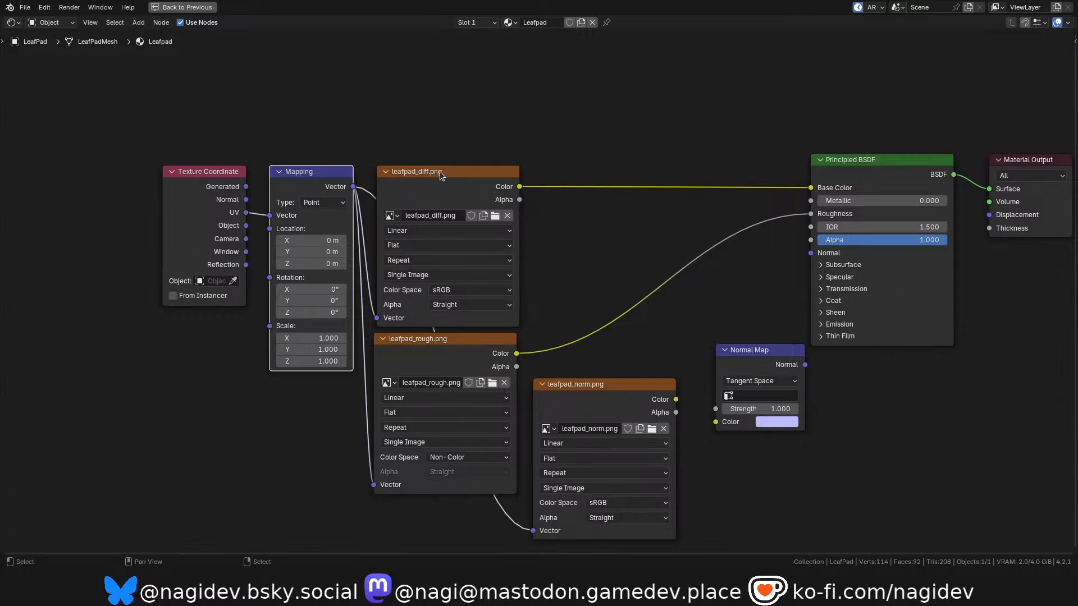
scroll(635, 462, "up", 1)
left_click(619, 502)
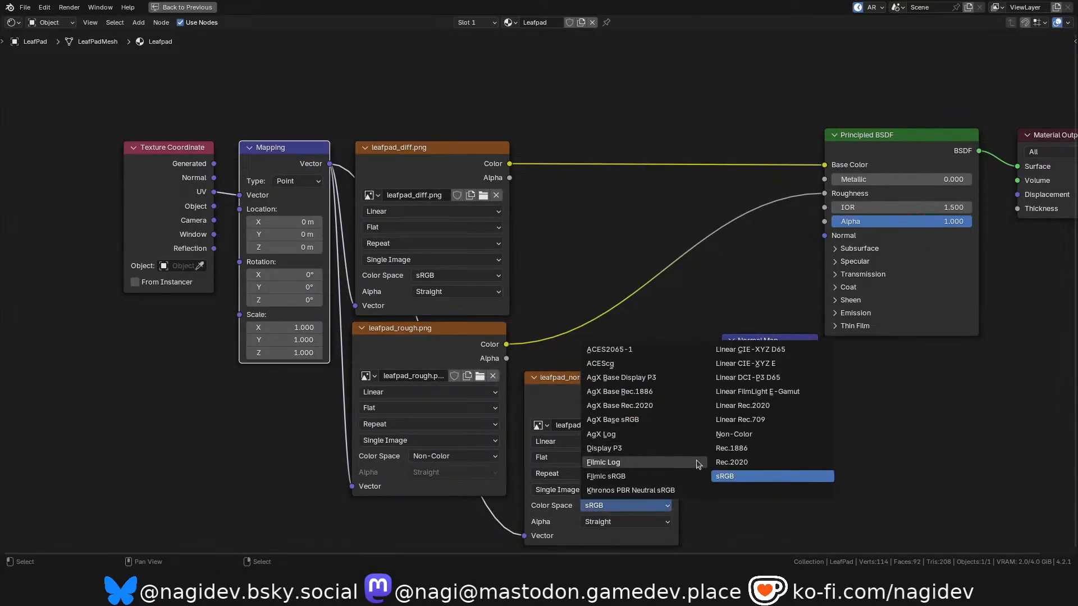
left_click(740, 435)
Connect the leafpad_norm.png color through the Normal Map node to the Principled BSDF's Normal input and restore the full layout.
scroll(685, 391, "up", 1)
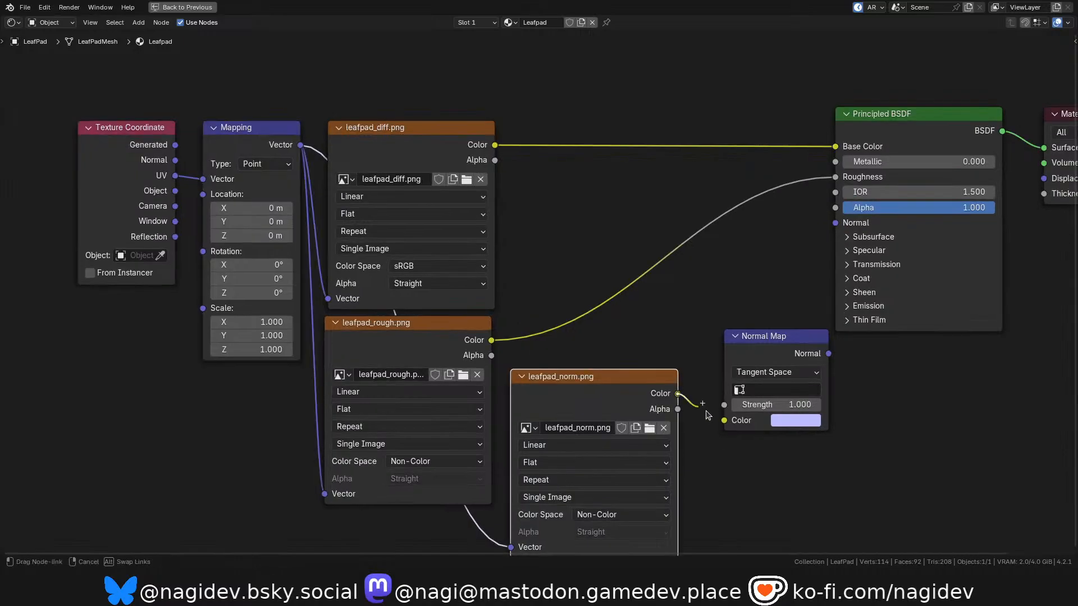
left_click_drag(745, 344, 735, 295)
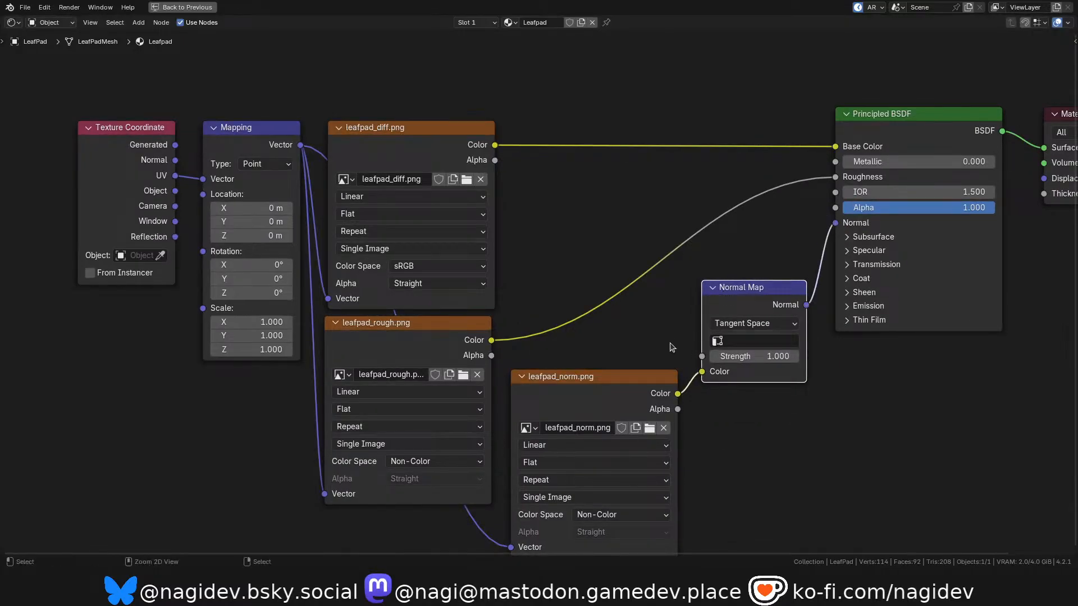
key("ctrl+space")
scroll(466, 163, "up", 1)
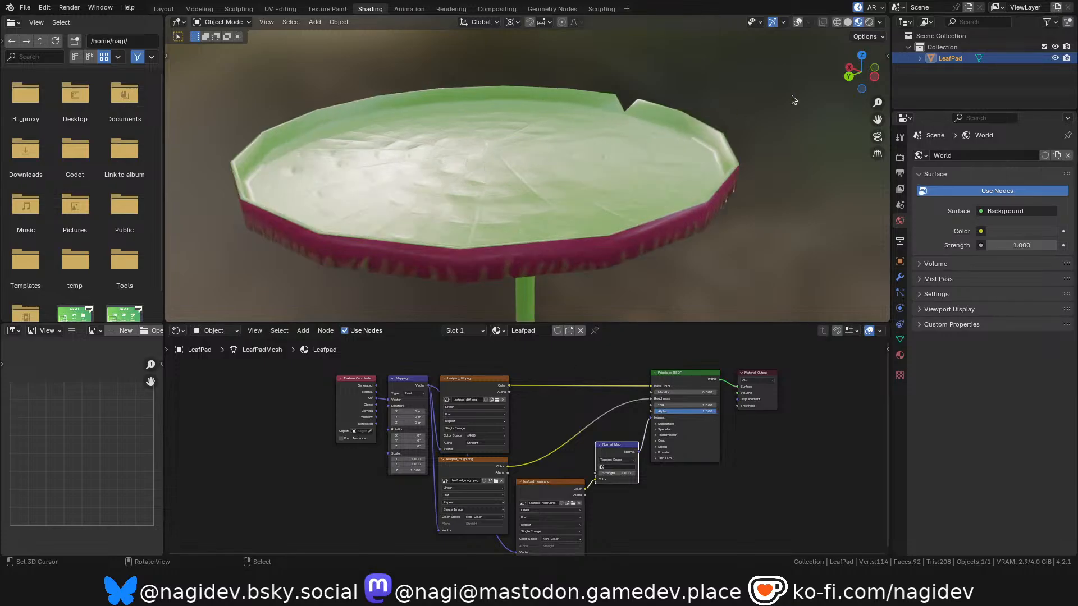
Examine the lily pad's normal-mapped surface from several angles, trial-rotating the object to check how the light reacts.
mouse_move(865, 73)
left_mouse_down()
mouse_move(863, 110)
mouse_move(862, 79)
left_mouse_up()
scroll(524, 110, "down", 2)
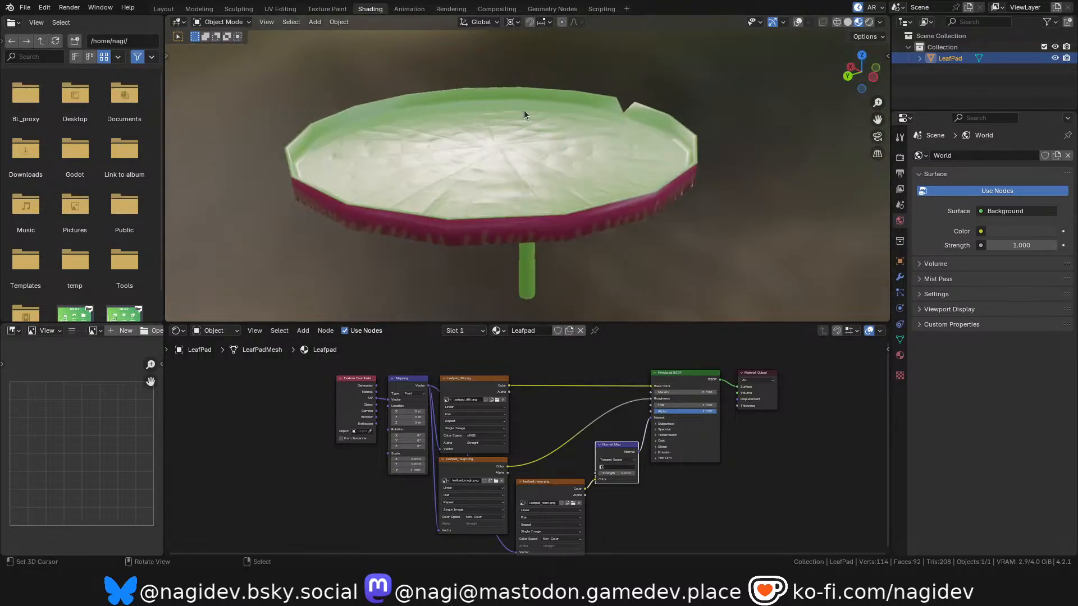
middle_click_drag(516, 210, 534, 175)
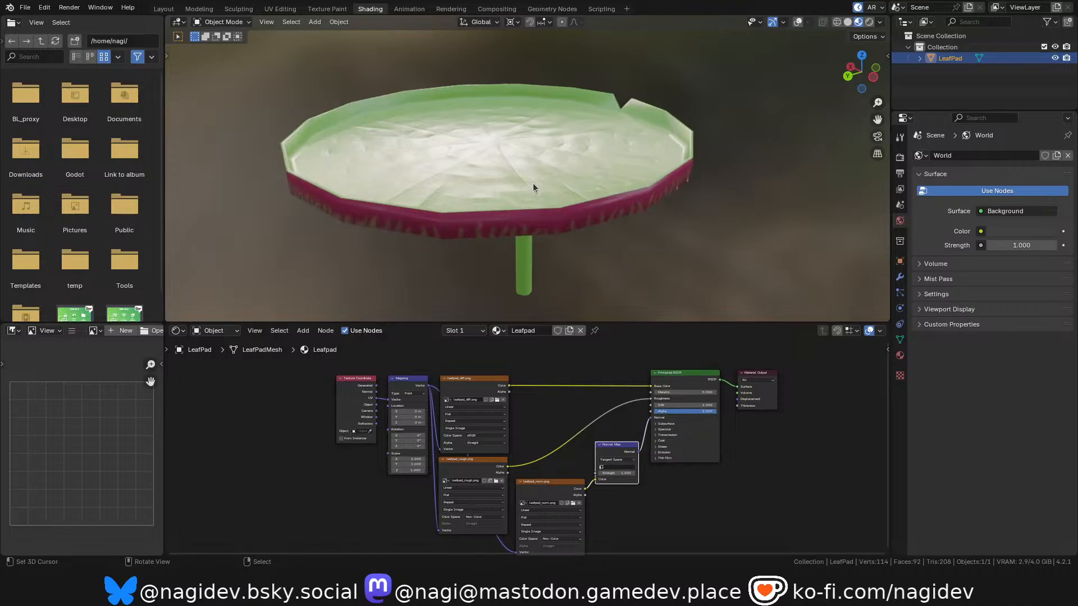
key("r")
key("r")
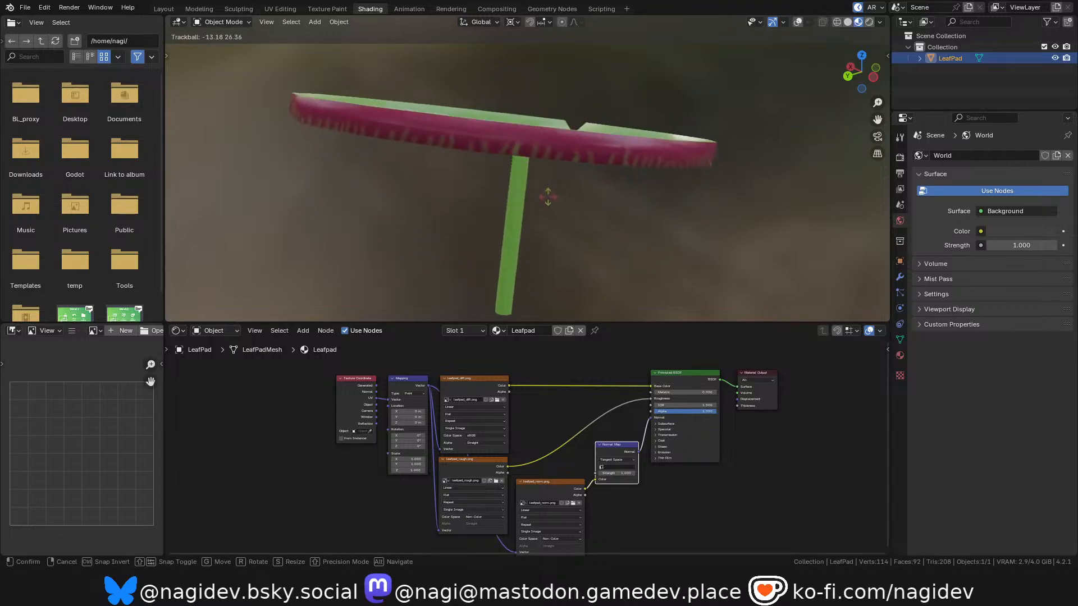
right_click(520, 209)
scroll(500, 174, "down", 1)
scroll(508, 194, "up", 1)
scroll(508, 195, "down", 1)
scroll(523, 227, "up", 1)
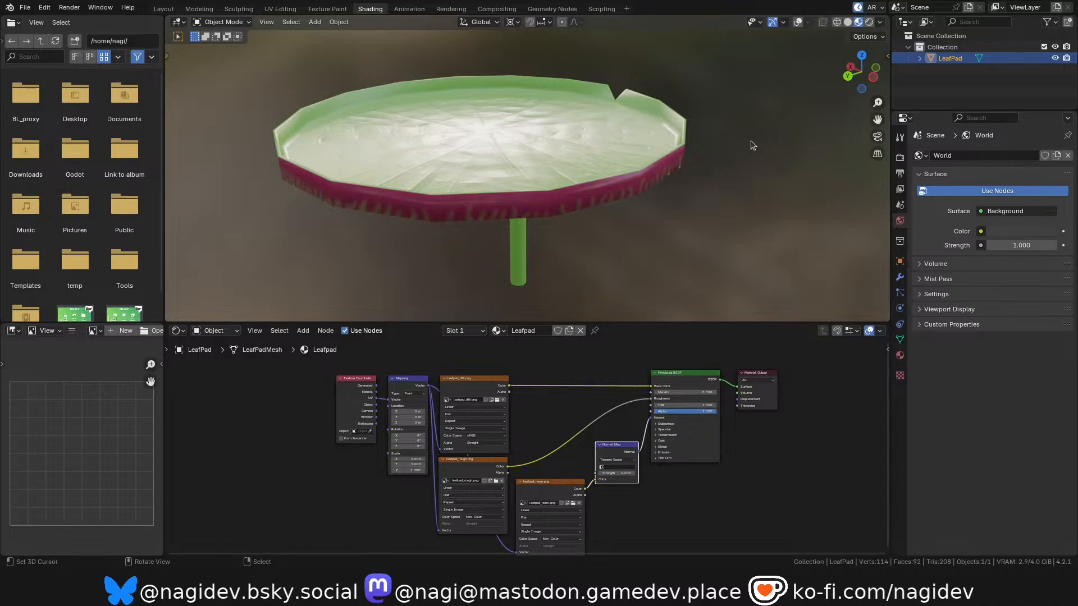
mouse_move(857, 77)
left_mouse_down()
mouse_move(859, 110)
mouse_move(858, 71)
mouse_move(820, 59)
mouse_move(758, 57)
mouse_move(682, 87)
mouse_move(718, 146)
mouse_move(777, 107)
mouse_move(825, 92)
mouse_move(841, 107)
mouse_move(819, 90)
mouse_move(833, 132)
mouse_move(838, 79)
left_mouse_up()
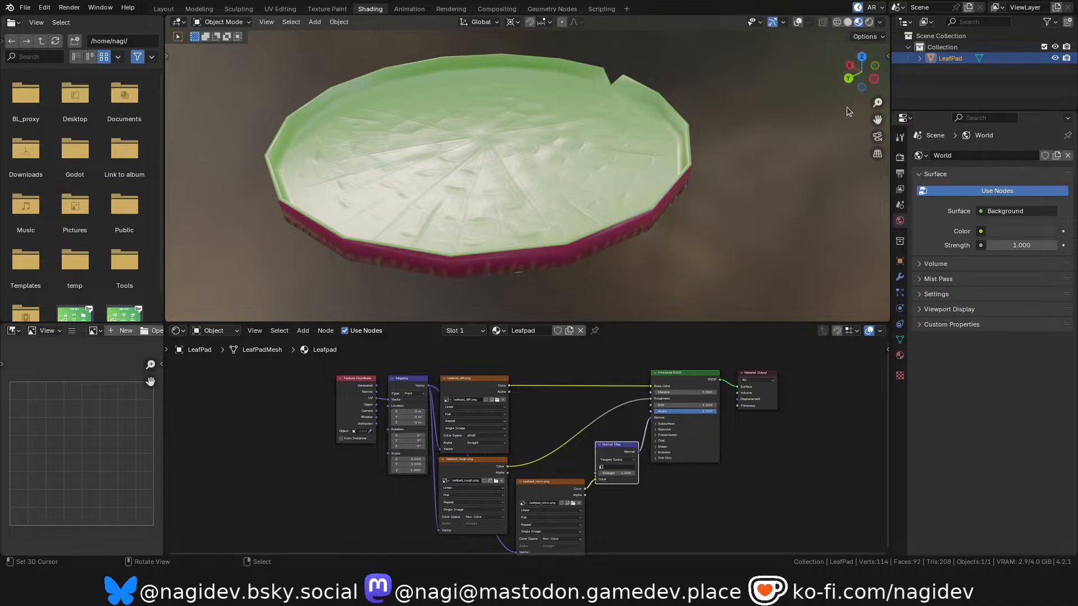
left_click_drag(870, 79, 672, 187)
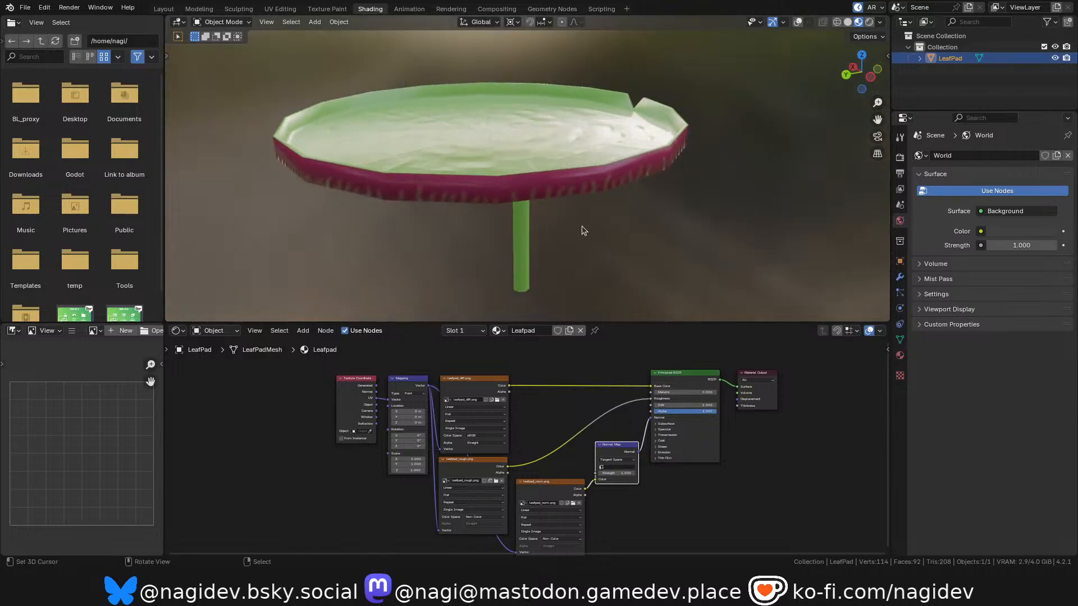
key("r")
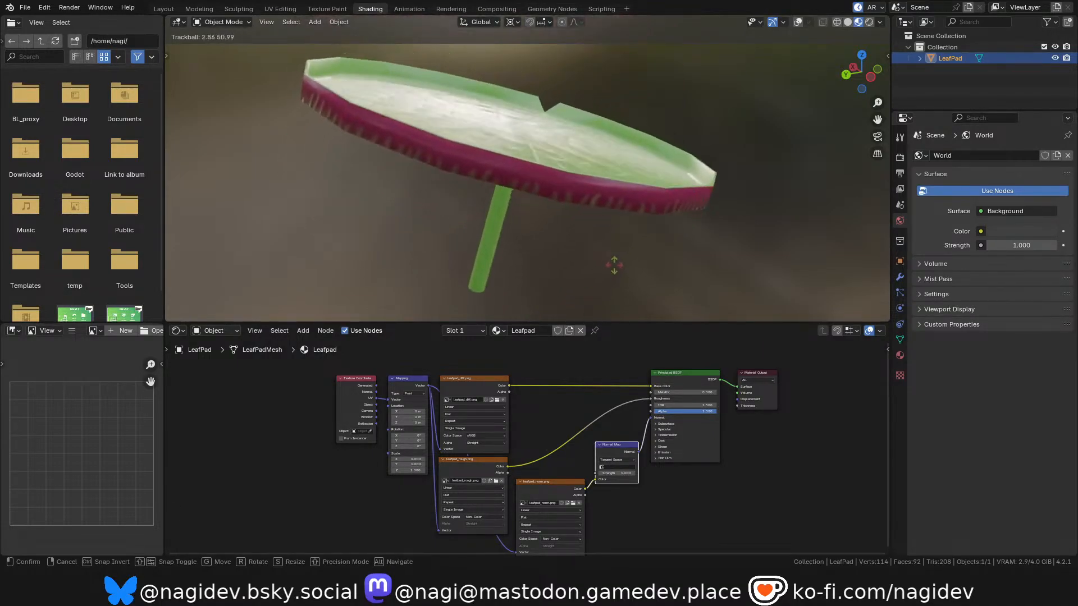
right_click(539, 170)
scroll(530, 167, "down", 1)
scroll(523, 183, "up", 1)
scroll(534, 211, "down", 1)
scroll(534, 196, "up", 2)
Switch to the Layout workspace, enter Edit Mode on the LeafPad and show the viewport overlays.
left_click(163, 9)
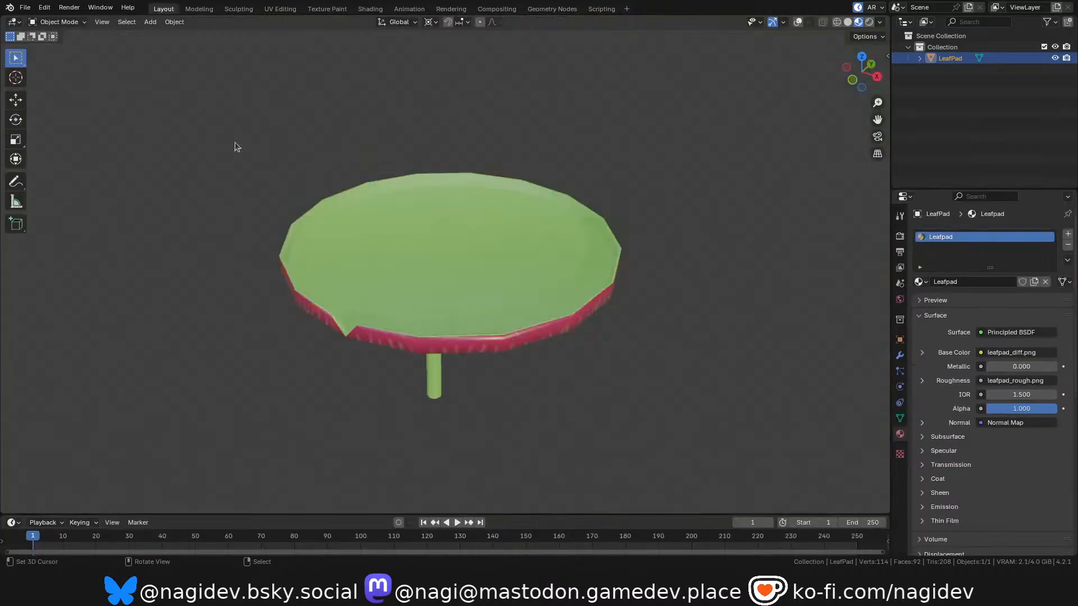
scroll(483, 309, "down", 1)
scroll(457, 275, "up", 2)
key("Tab")
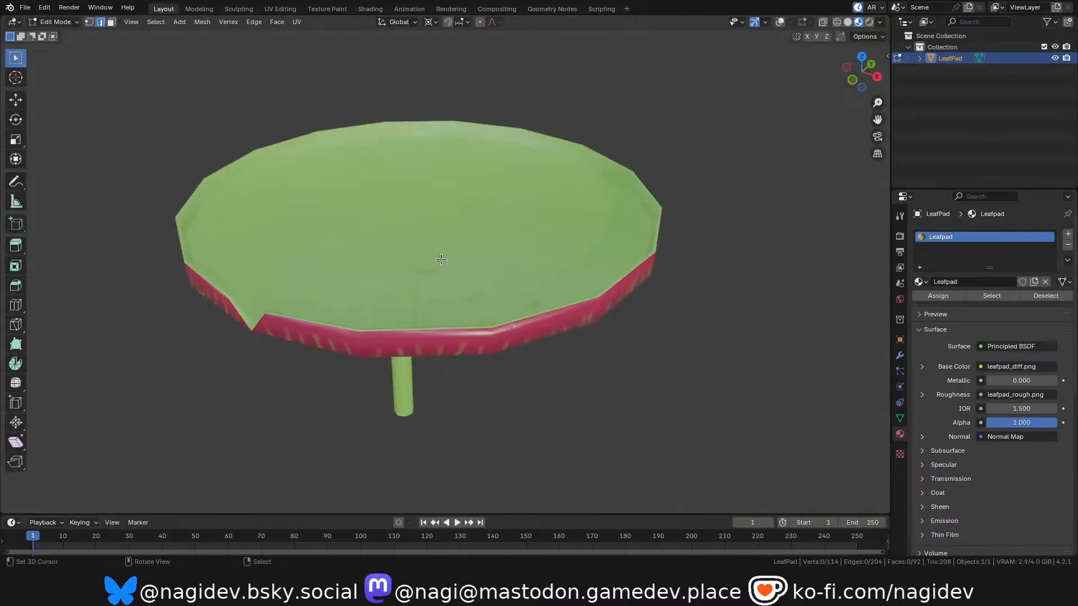
key("shift+alt+z")
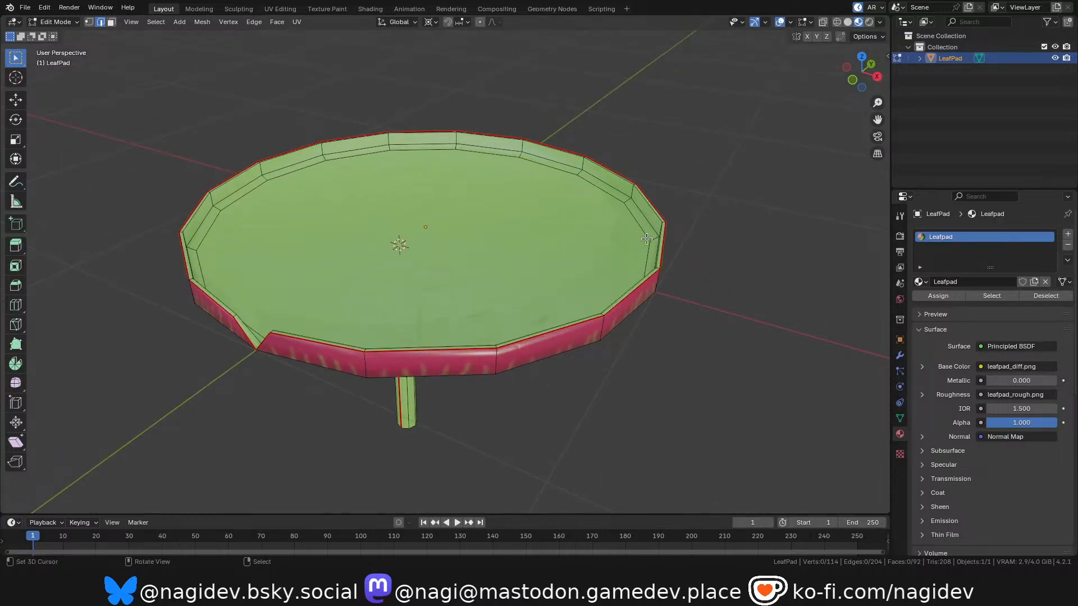
Try rotating the linked pad geometry separately from the stem and filling the stem's open upper end with a face.
key("l")
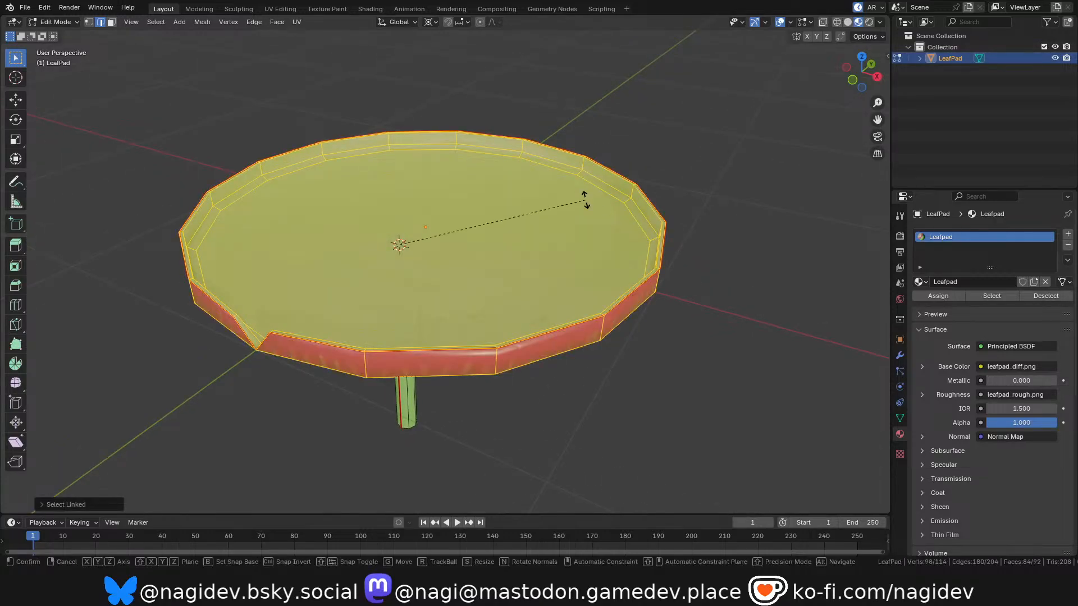
left_click(428, 228)
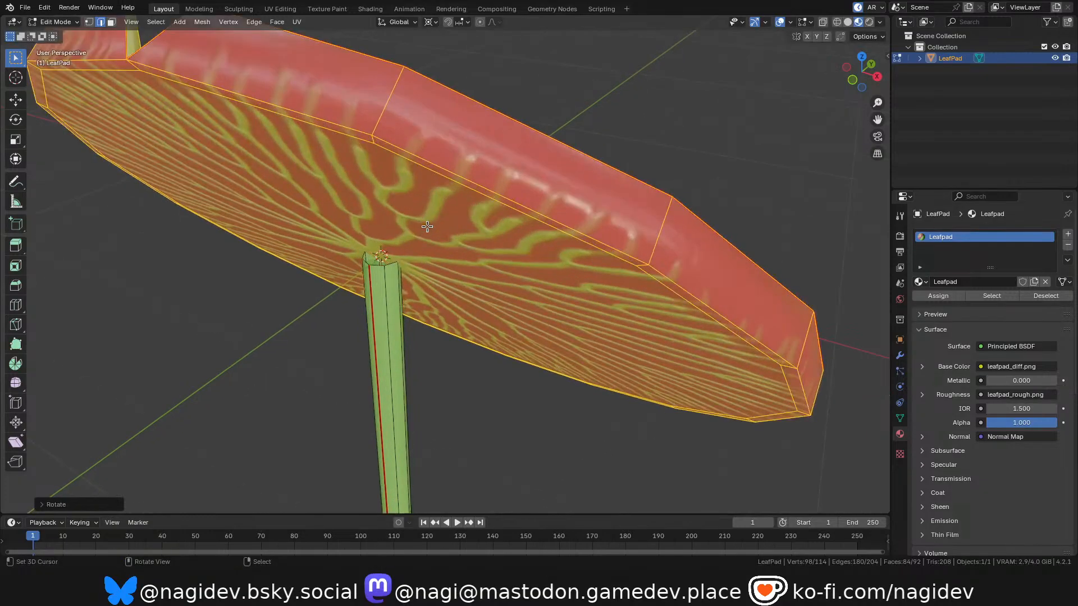
scroll(374, 249, "up", 4)
left_click(380, 265)
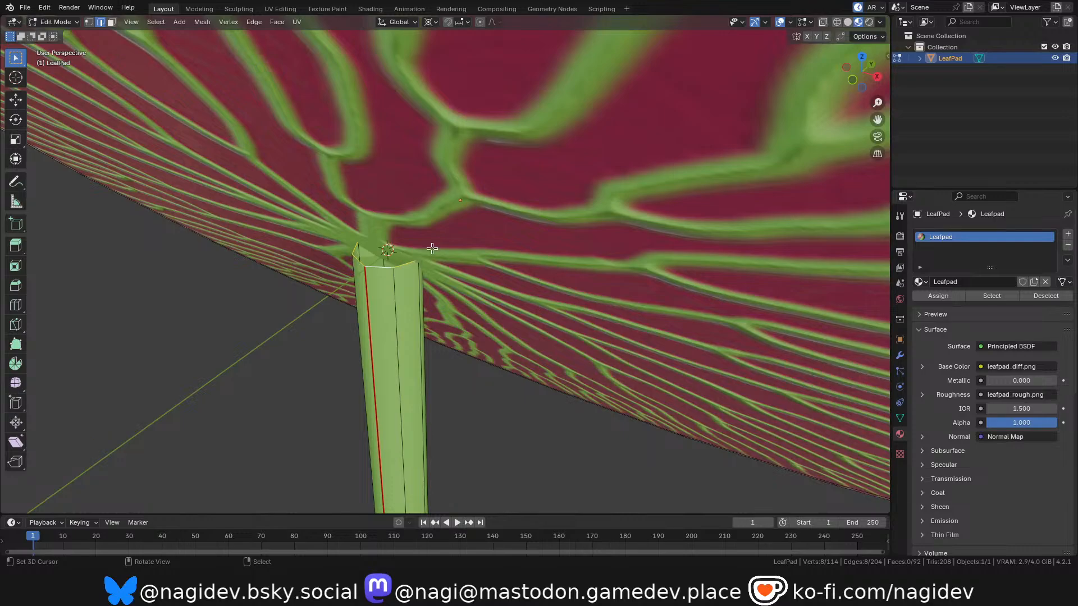
key("f")
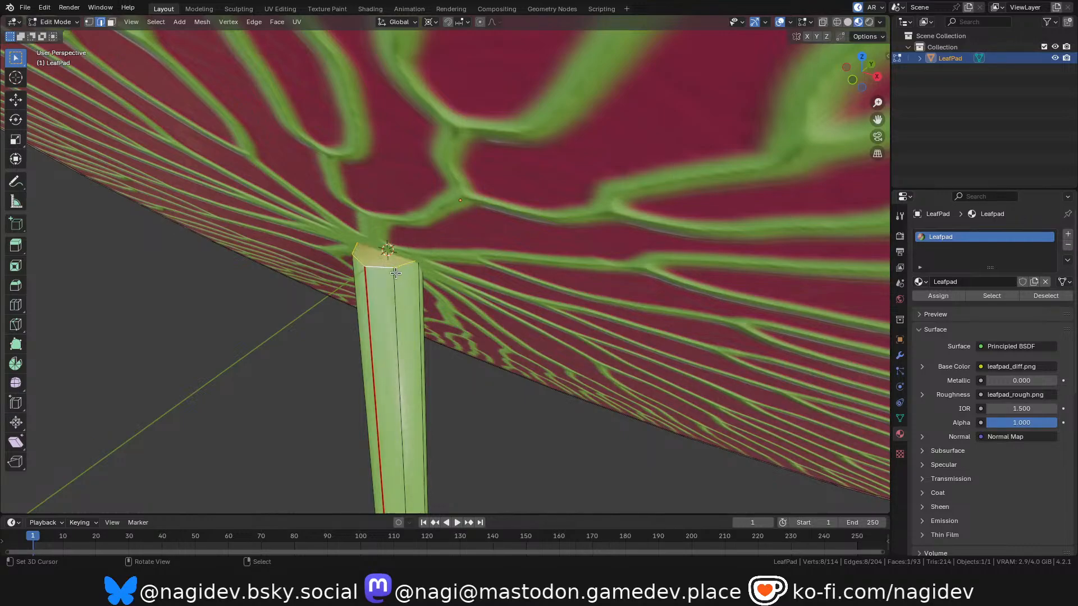
key("Tab")
Examine where the stem meets the pad, from above and from below, for the filled face poking through.
middle_click_drag(383, 258, 399, 214)
scroll(401, 215, "down", 4)
scroll(454, 213, "up", 4)
left_click_drag(862, 72, 607, 127)
scroll(458, 243, "up", 3)
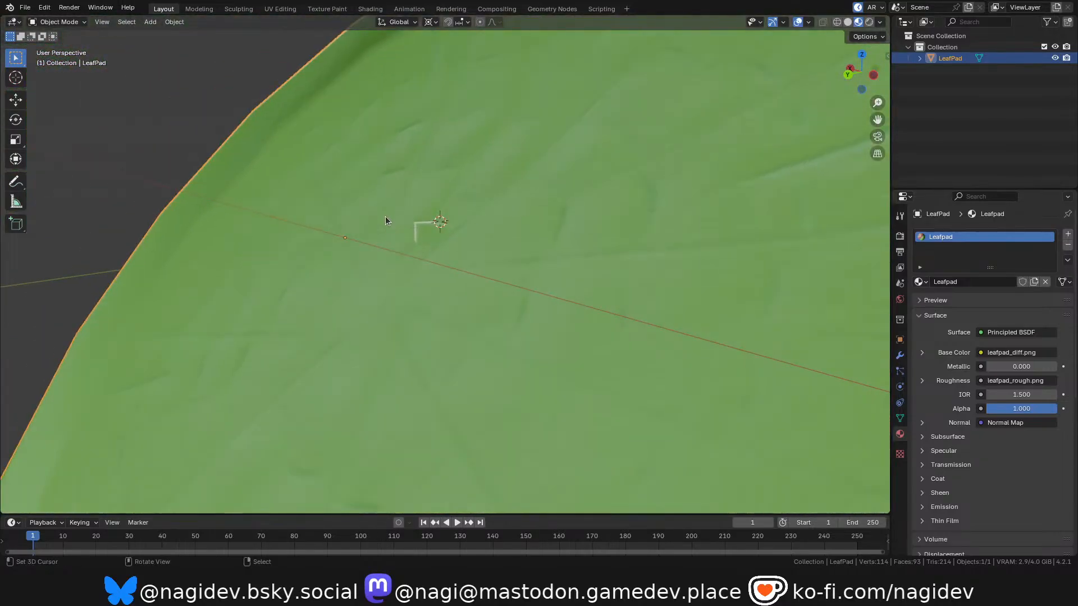
scroll(432, 218, "up", 2)
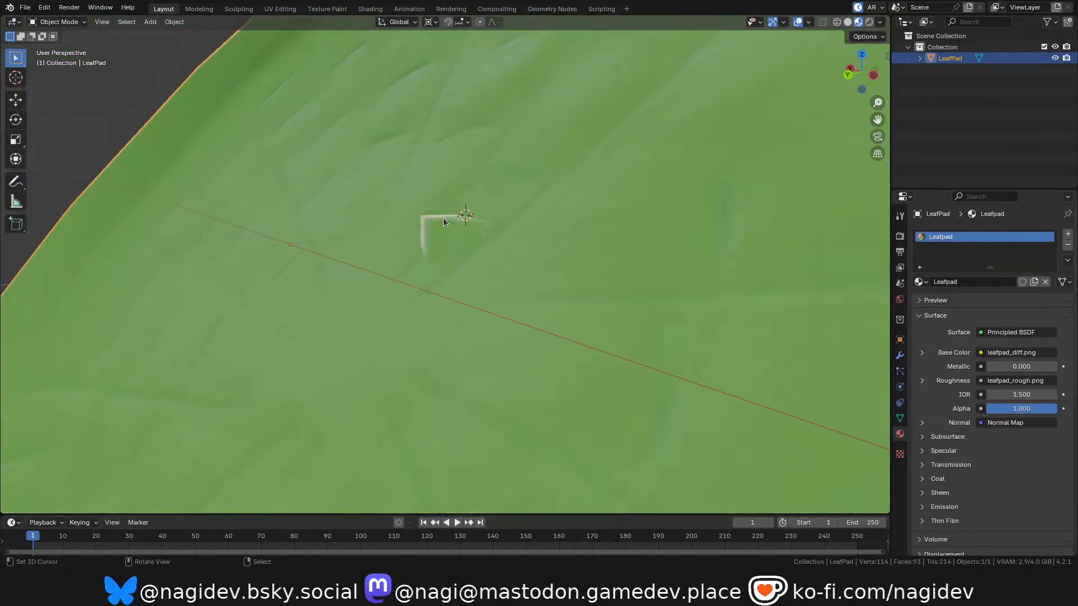
scroll(447, 237, "down", 3)
scroll(452, 256, "down", 1)
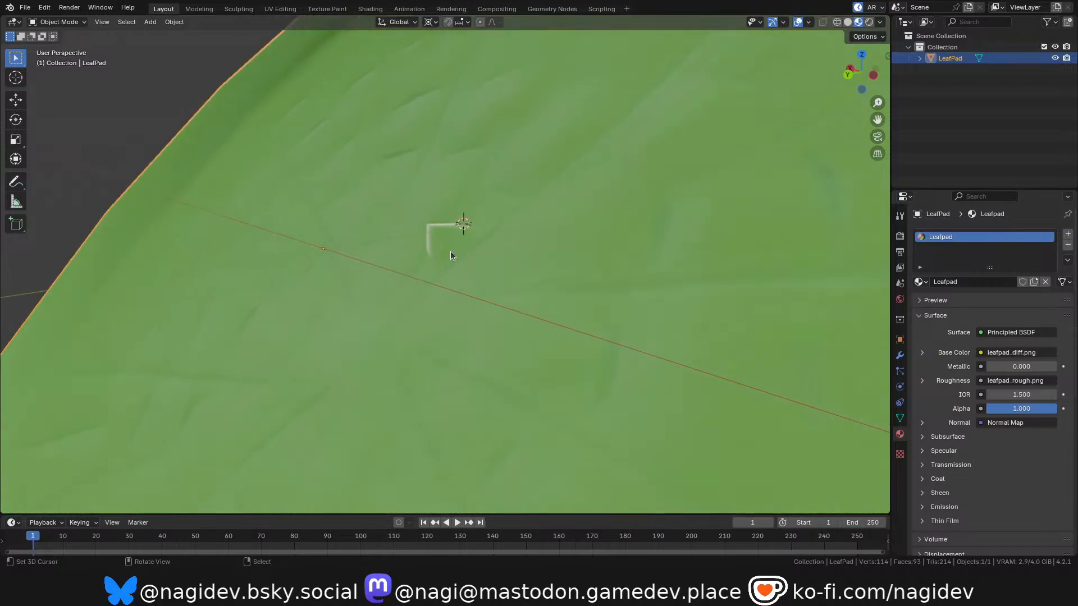
left_click_drag(852, 75, 1070, 67)
scroll(363, 245, "up", 2)
scroll(364, 244, "down", 3)
scroll(348, 259, "up", 2)
scroll(364, 240, "up", 1)
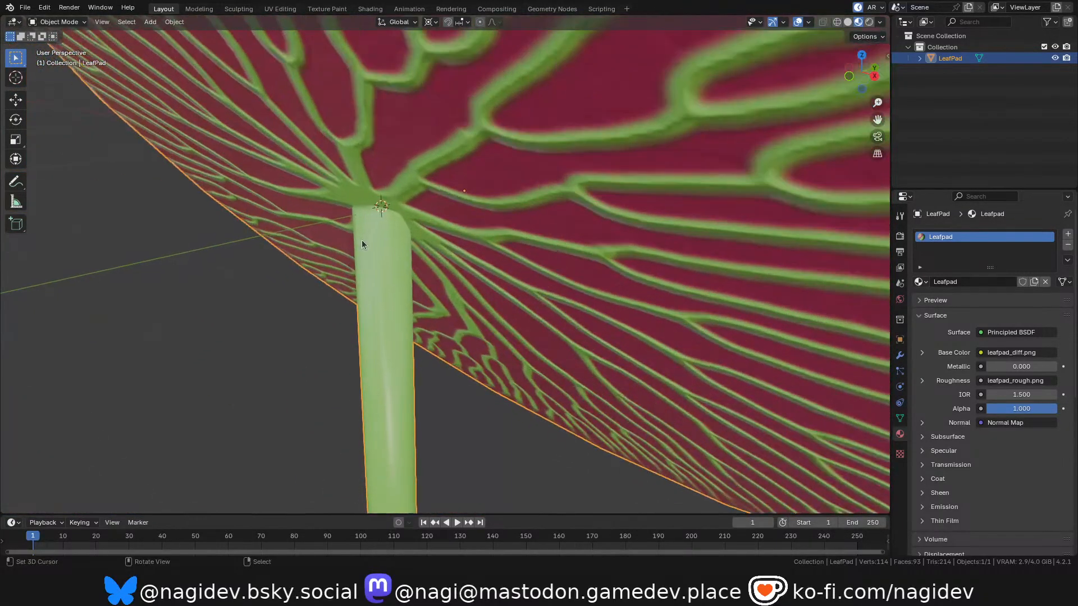
scroll(377, 186, "down", 3)
scroll(379, 190, "up", 2)
scroll(382, 224, "down", 2)
scroll(443, 205, "up", 1)
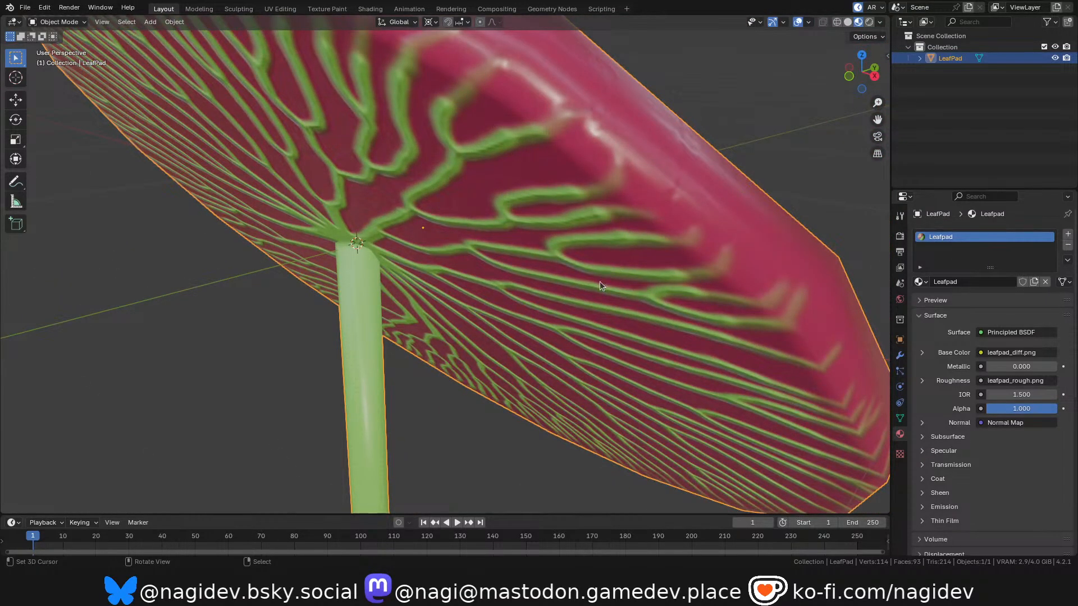
scroll(598, 282, "down", 1)
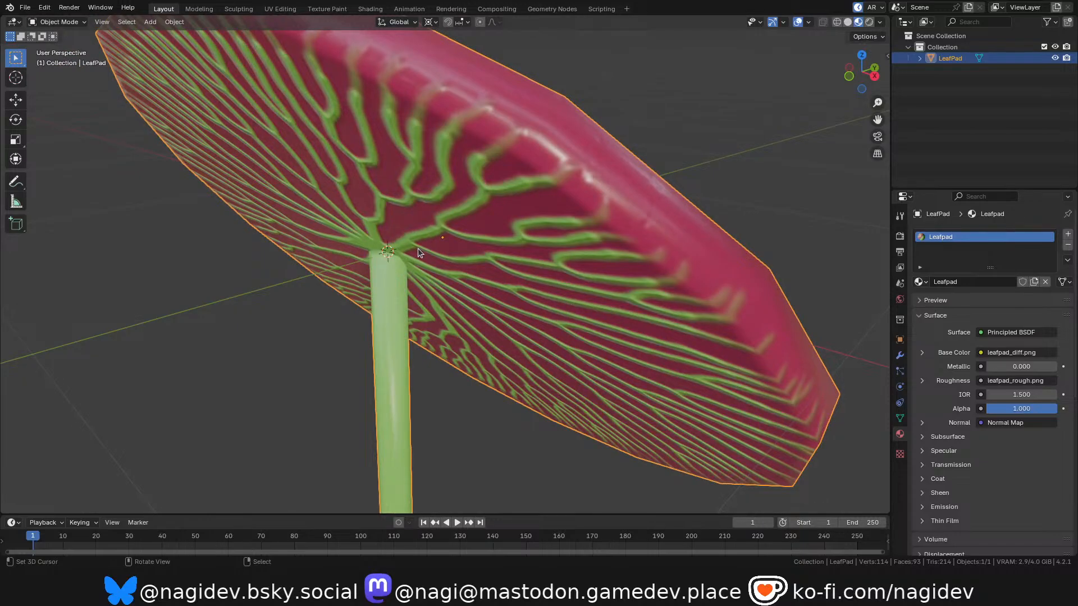
Undo the face filled across the stem's upper end and return to Object Mode.
key("Tab")
key("Tab")
key("Tab")
key("Tab")
key("Tab")
key("Tab")
key("Tab")
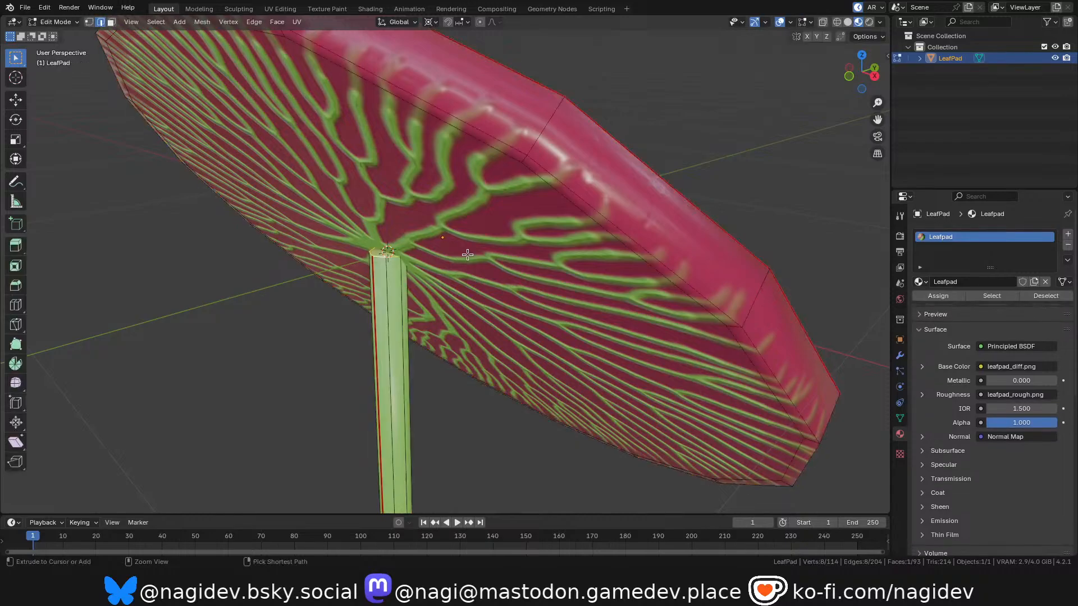
key("ctrl+l")
scroll(452, 251, "down", 5)
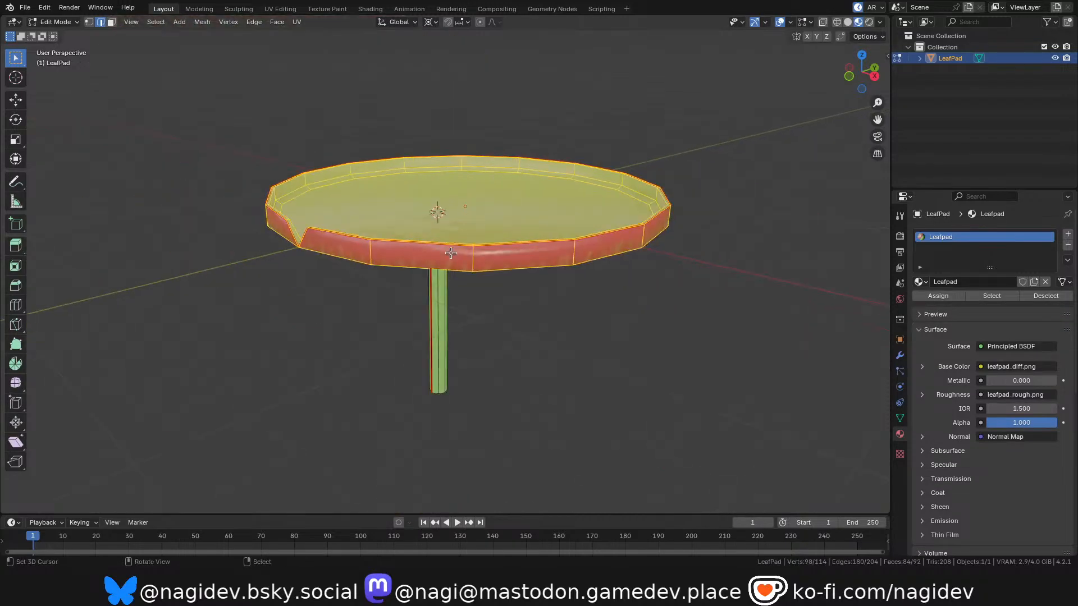
key("Tab")
Rotate the LeafPad freely to view its veined underside, and clear the object's rotation.
scroll(452, 251, "up", 3)
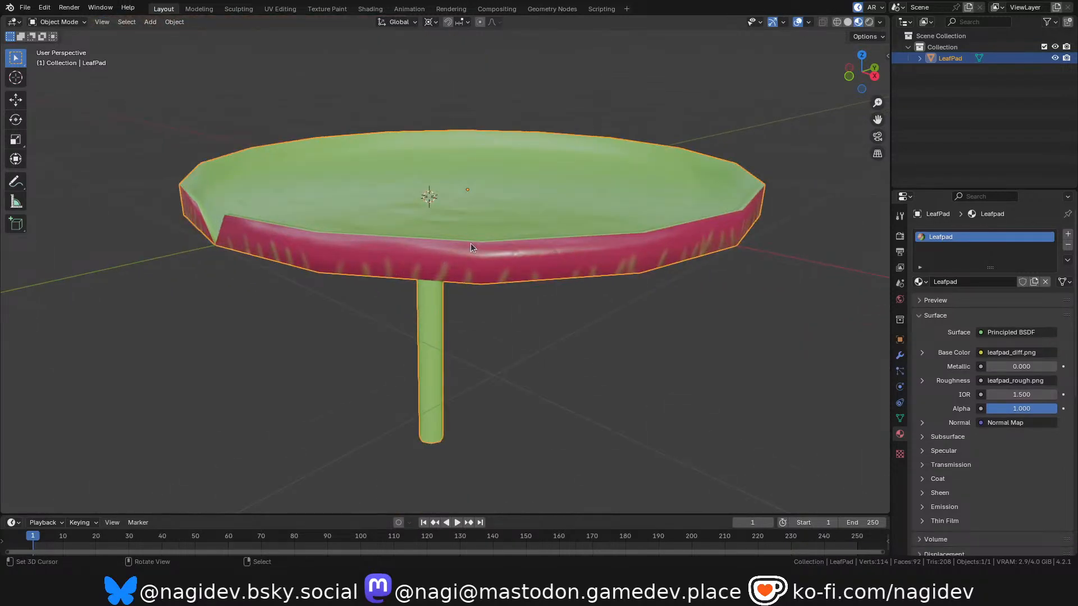
mouse_move(865, 83)
left_mouse_down()
mouse_move(862, 34)
mouse_move(871, 76)
mouse_move(845, 71)
mouse_move(858, 76)
mouse_move(852, 89)
mouse_move(860, 45)
mouse_move(858, 79)
mouse_move(862, 53)
mouse_move(858, 74)
mouse_move(859, 65)
left_mouse_up()
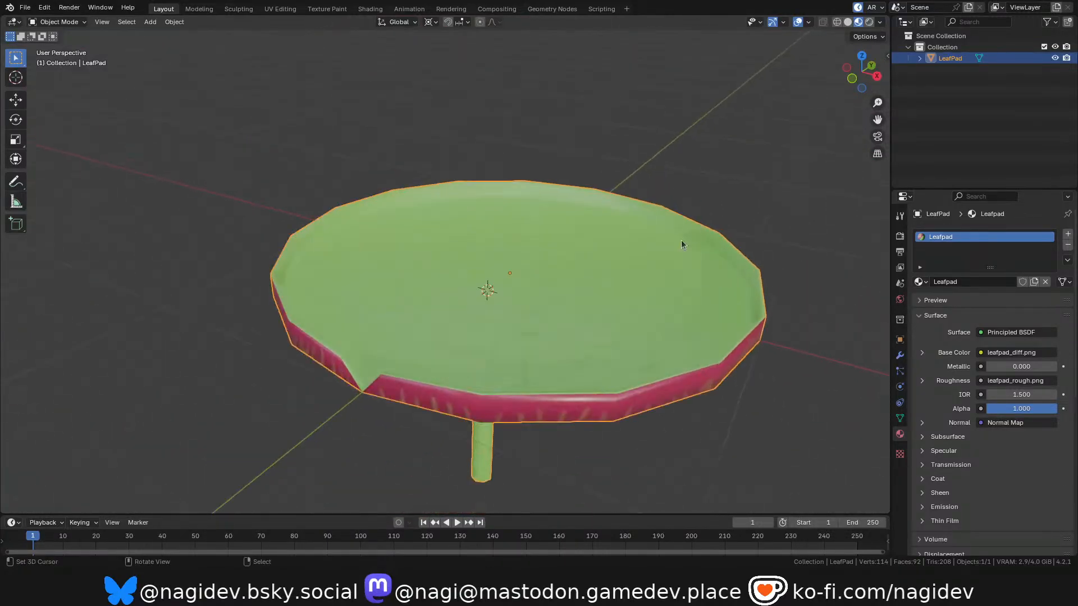
scroll(691, 236, "down", 1)
middle_click_drag(692, 236, 647, 306, "shift")
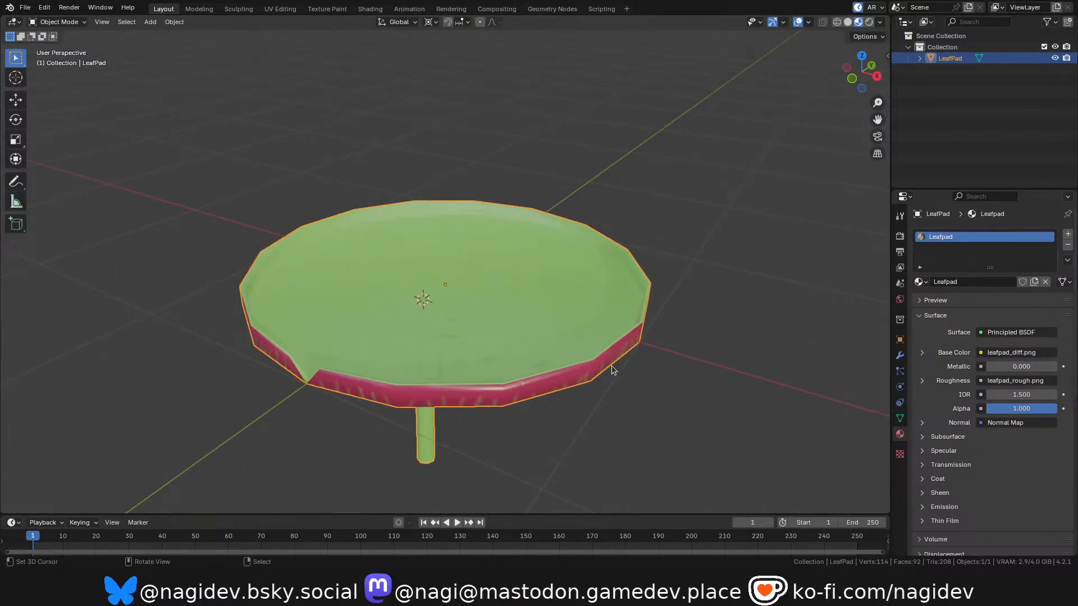
key("r")
key("r")
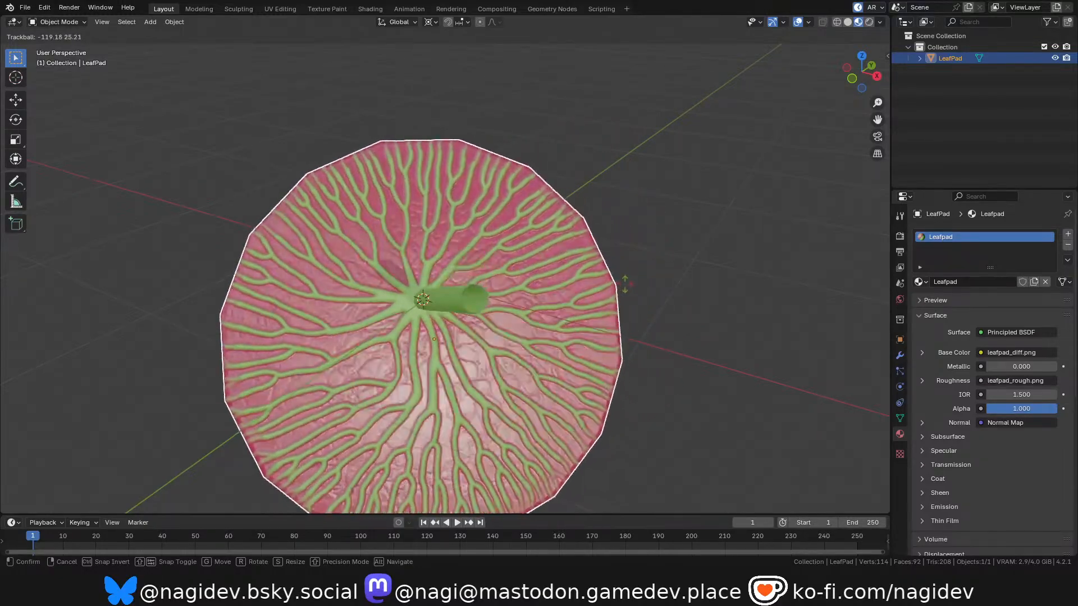
left_click(624, 287)
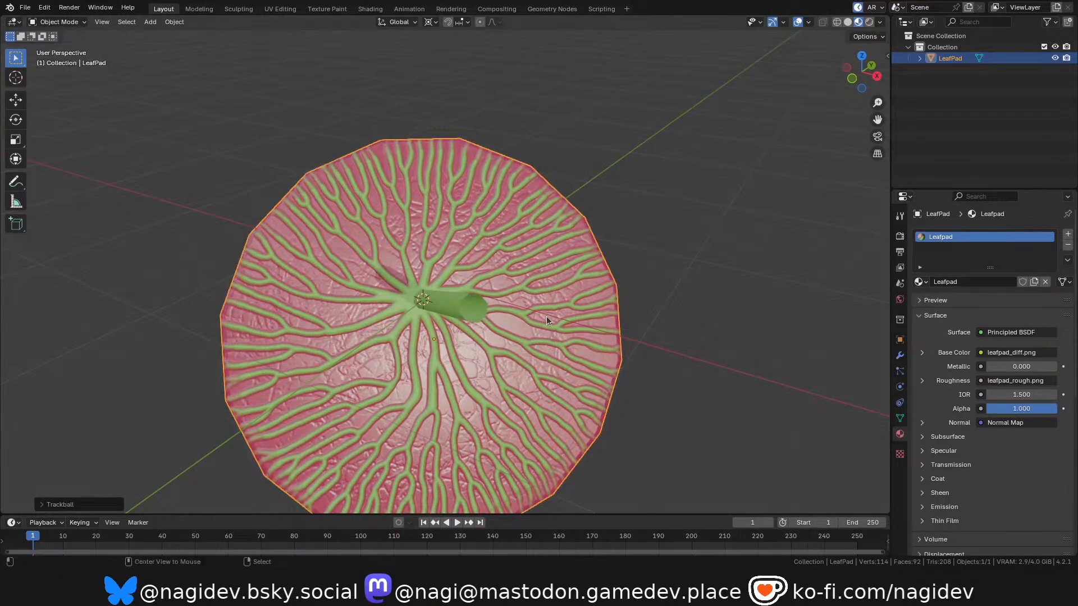
key("alt+a")
right_click(519, 316)
key("alt")
key("alt+r")
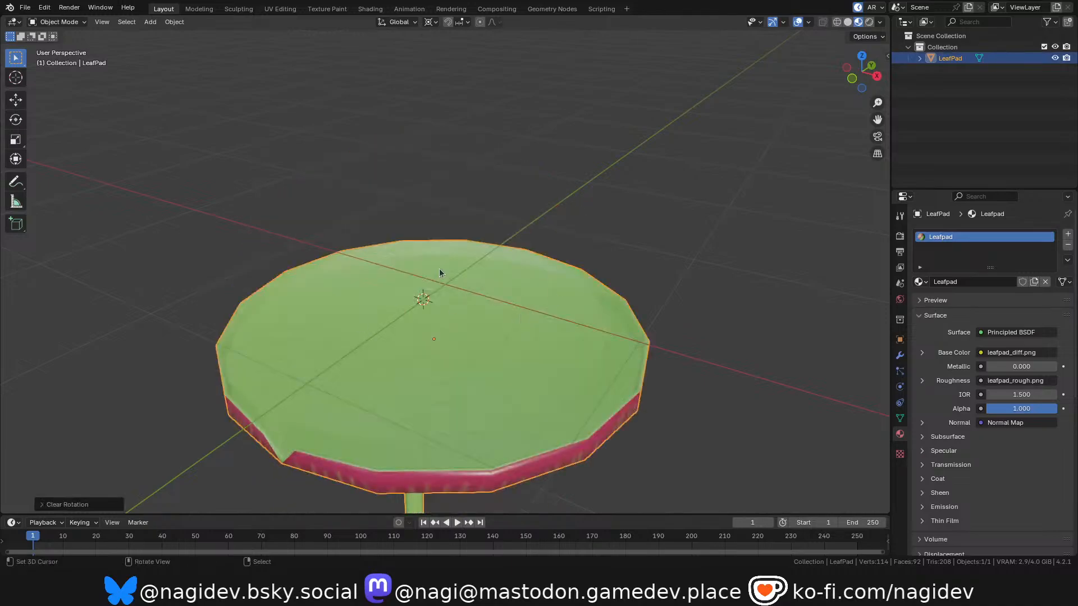
Clear the LeafPad's location so the object sits back at the world origin.
scroll(462, 256, "down", 3)
scroll(443, 363, "up", 3)
scroll(457, 332, "down", 1)
scroll(458, 335, "up", 2)
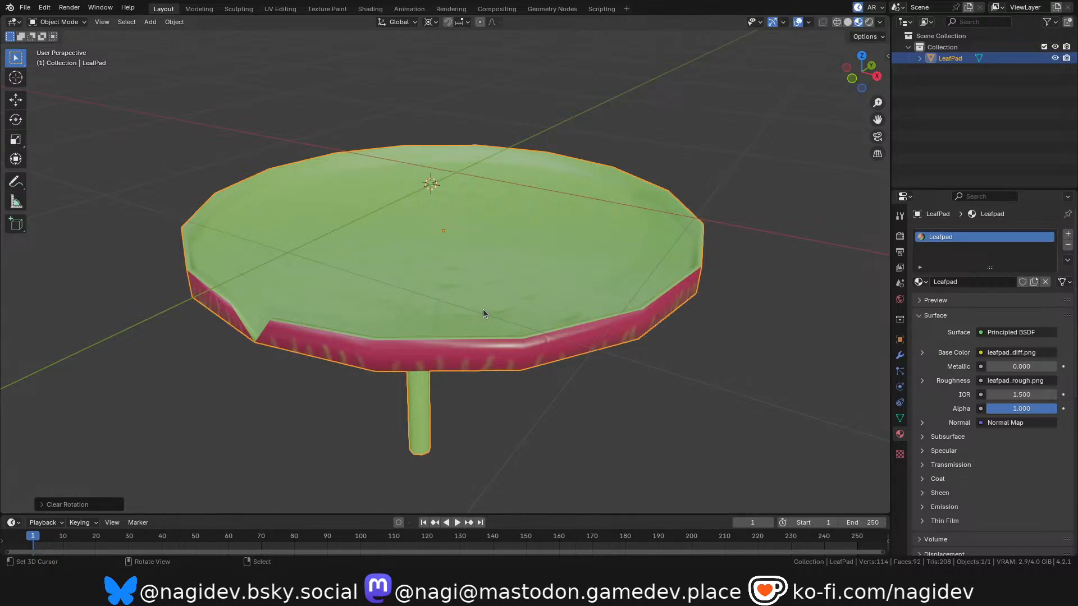
scroll(529, 284, "down", 3)
scroll(543, 312, "up", 1)
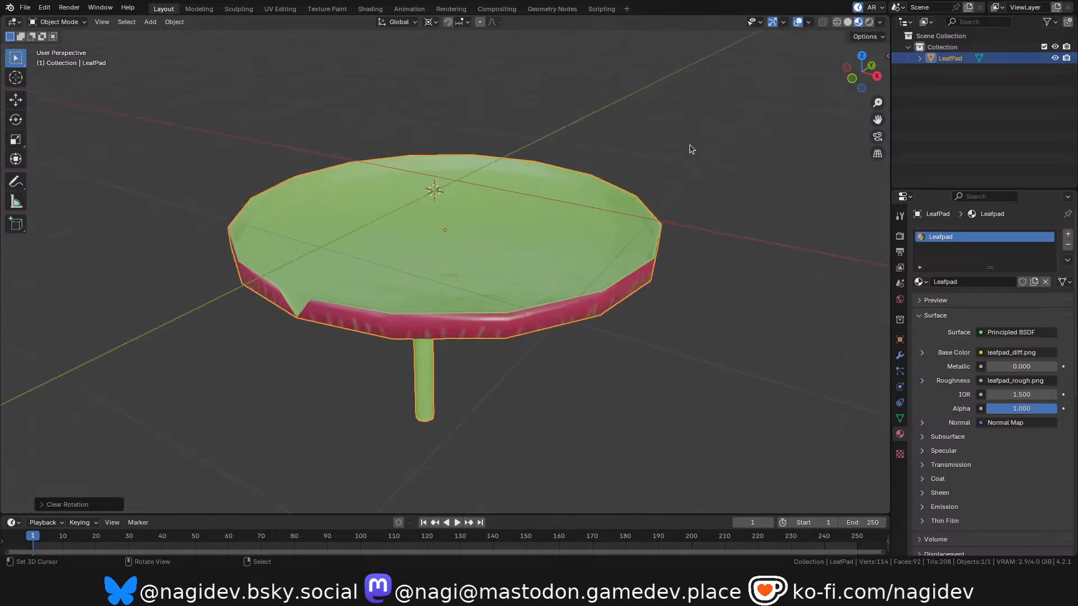
left_click_drag(862, 72, 835, 73)
scroll(514, 284, "up", 1)
scroll(518, 283, "down", 2)
scroll(457, 268, "up", 1)
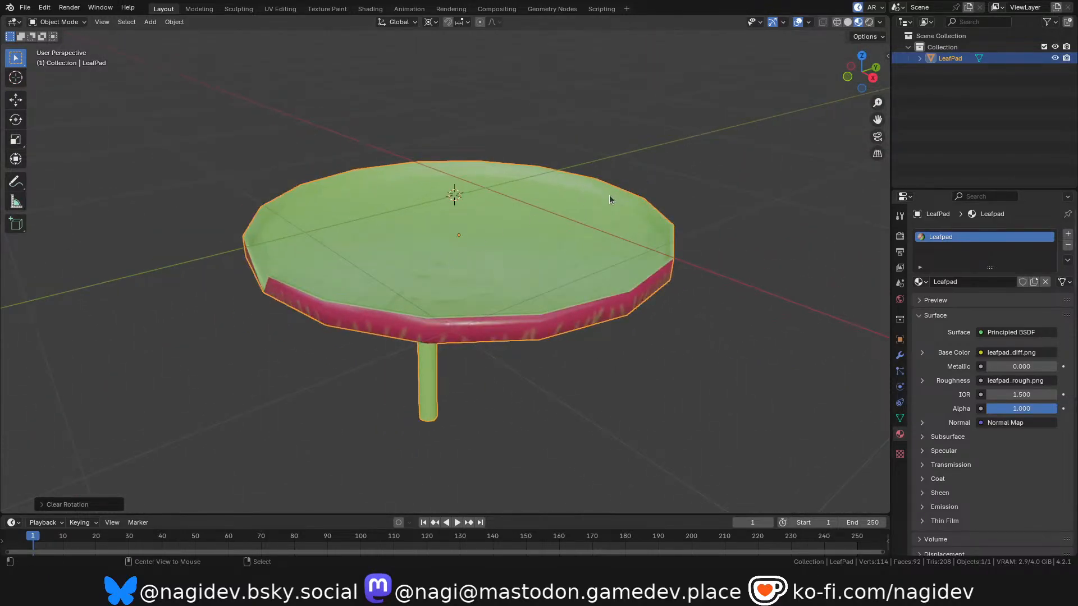
key("alt+g")
middle_click_drag(537, 210, 564, 196)
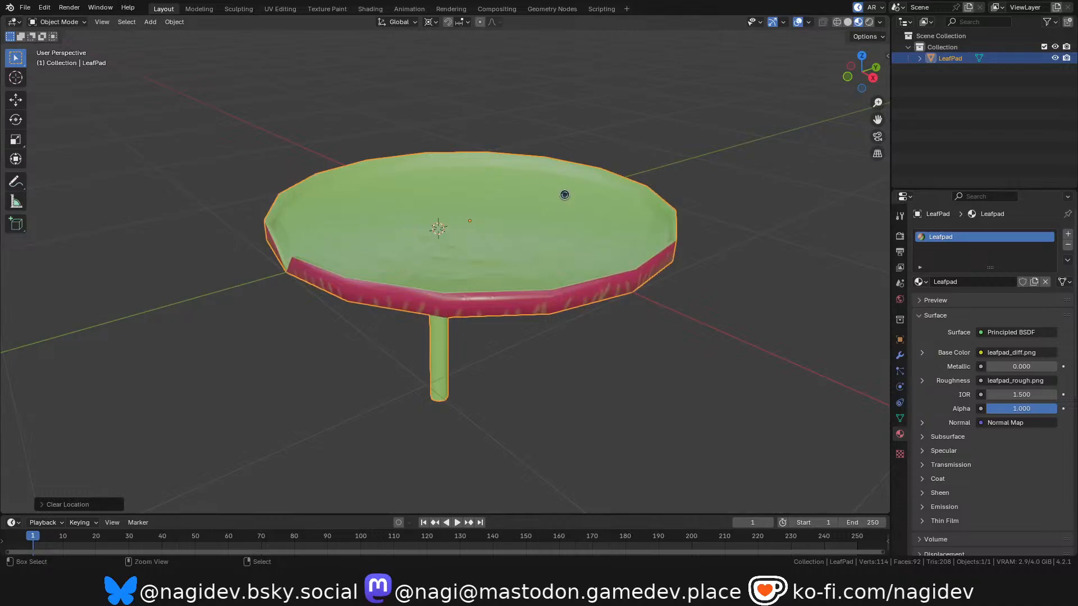
Save leafPad.blend and start a glTF 2.0 (.glb/.gltf) export.
key("ctrl+s")
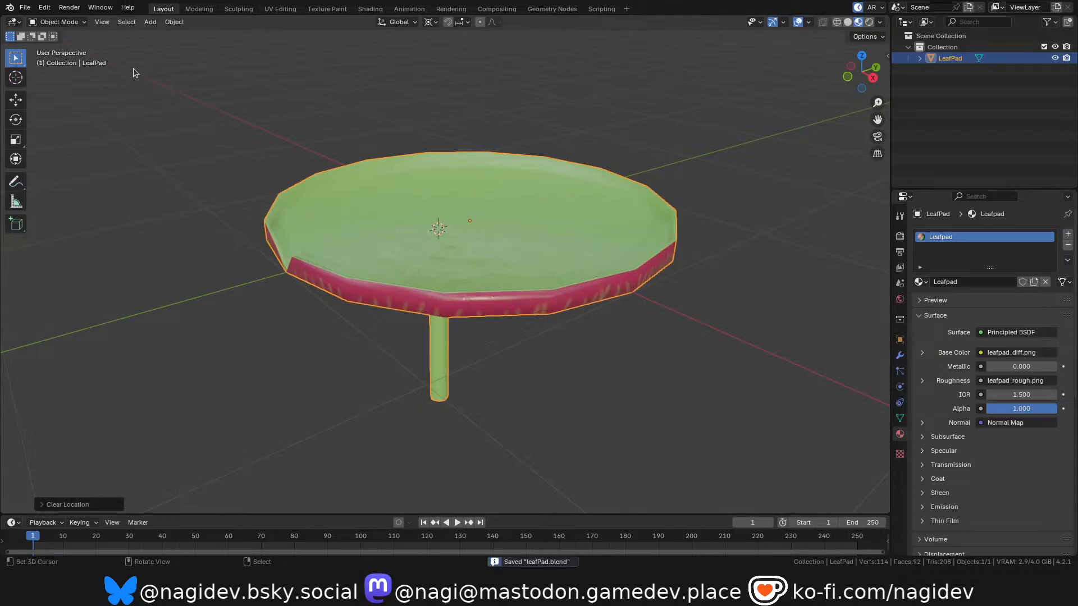
left_click(24, 7)
mouse_move(92, 173)
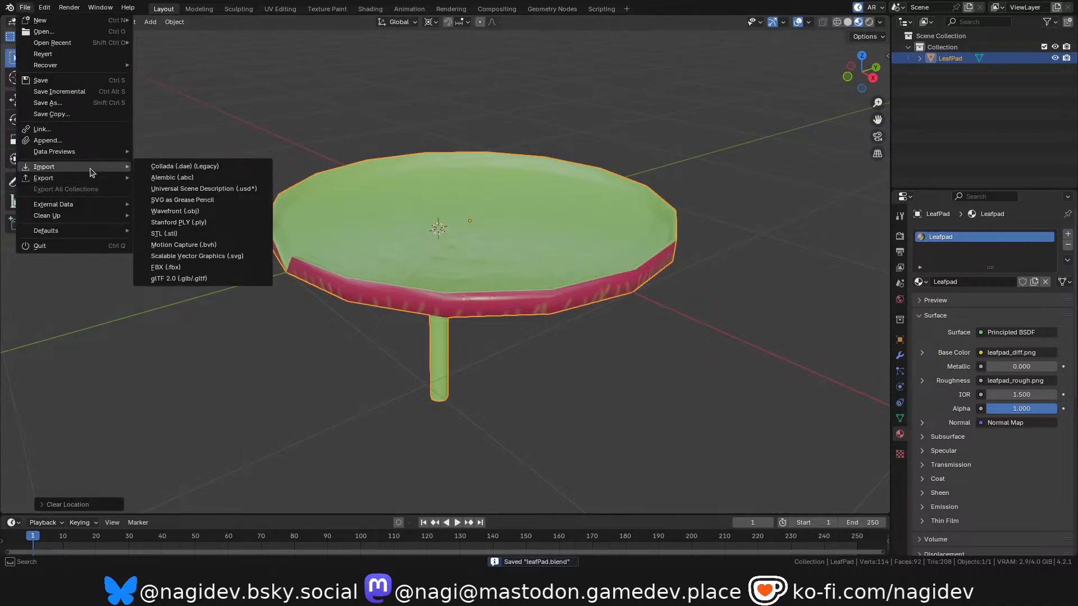
left_click(199, 291)
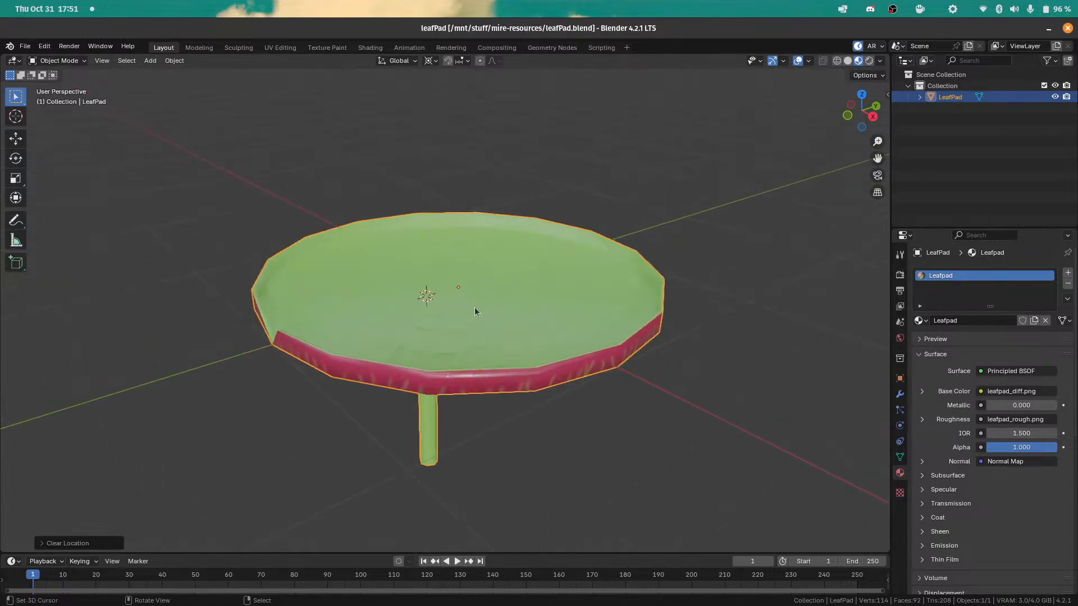
Switch to the file manager and open the mire-resources folder on the stuff drive.
key("alt+Tab")
key("Tab")
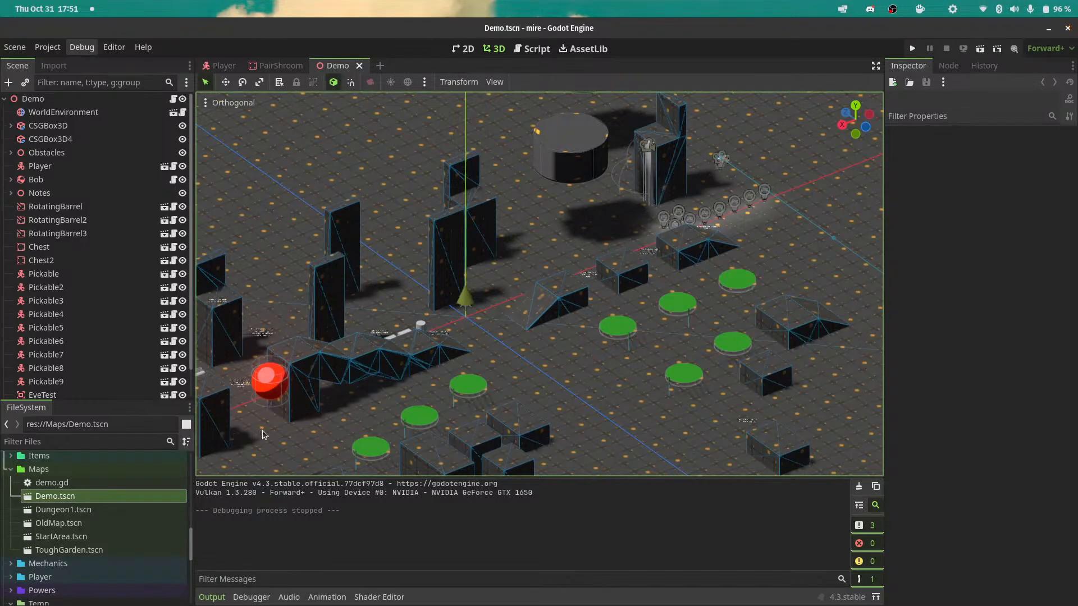
key("alt+Tab")
key("alt+Tab")
key("alt+Tab")
key("alt+Tab")
key("alt+Tab")
key("super+f")
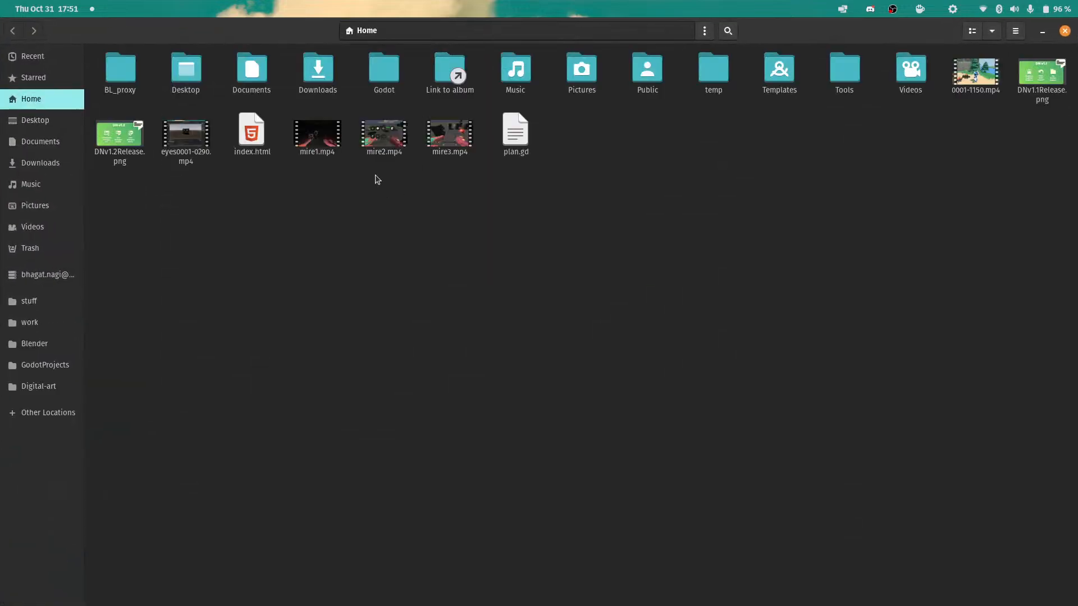
left_click(59, 366)
left_click(50, 301)
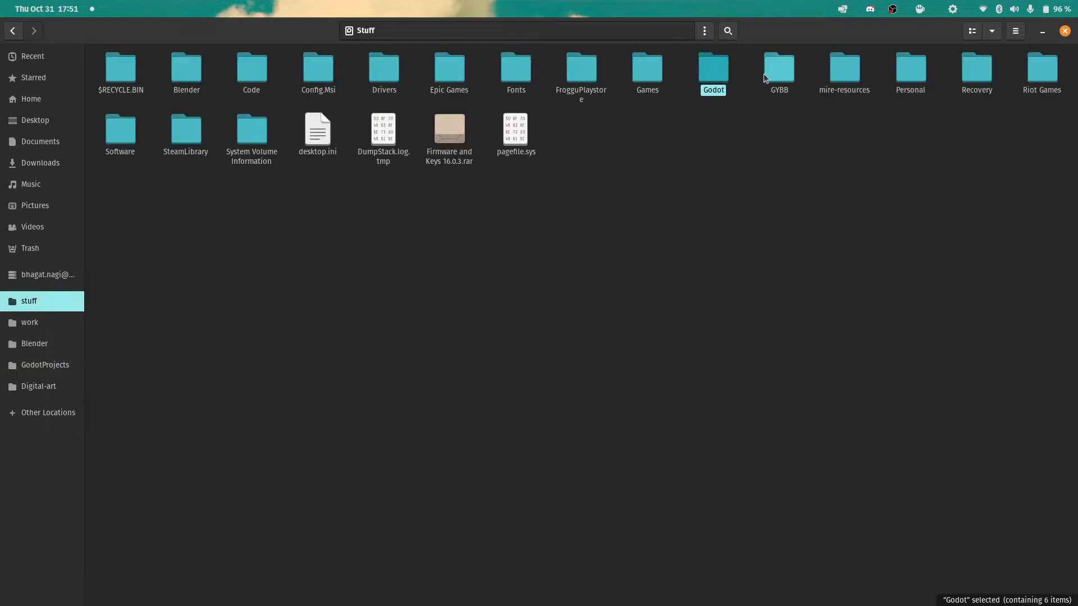
double_click(846, 71)
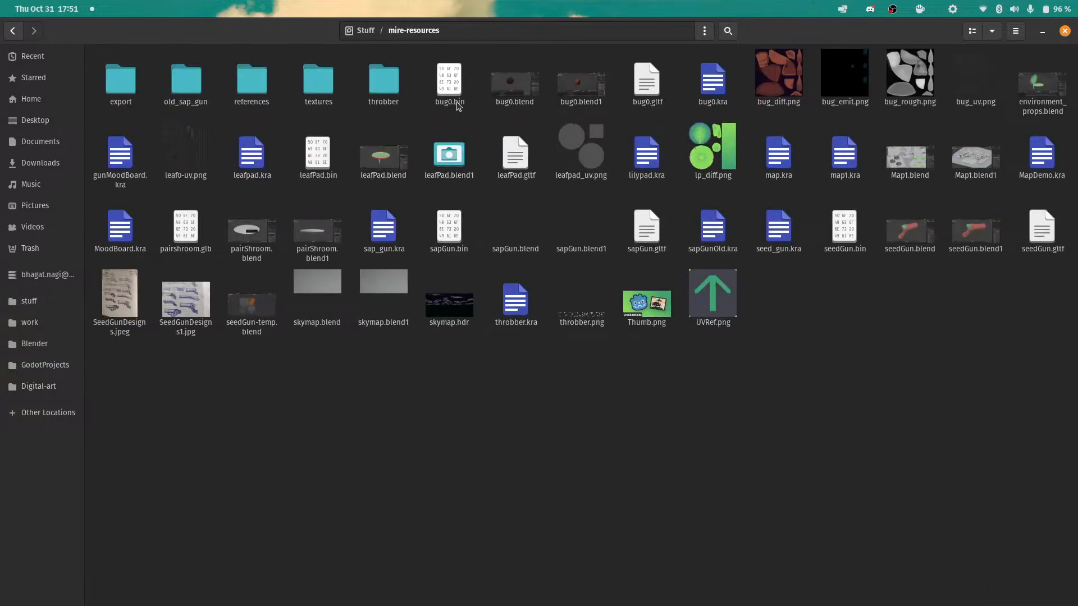
left_click(310, 84)
double_click(310, 84)
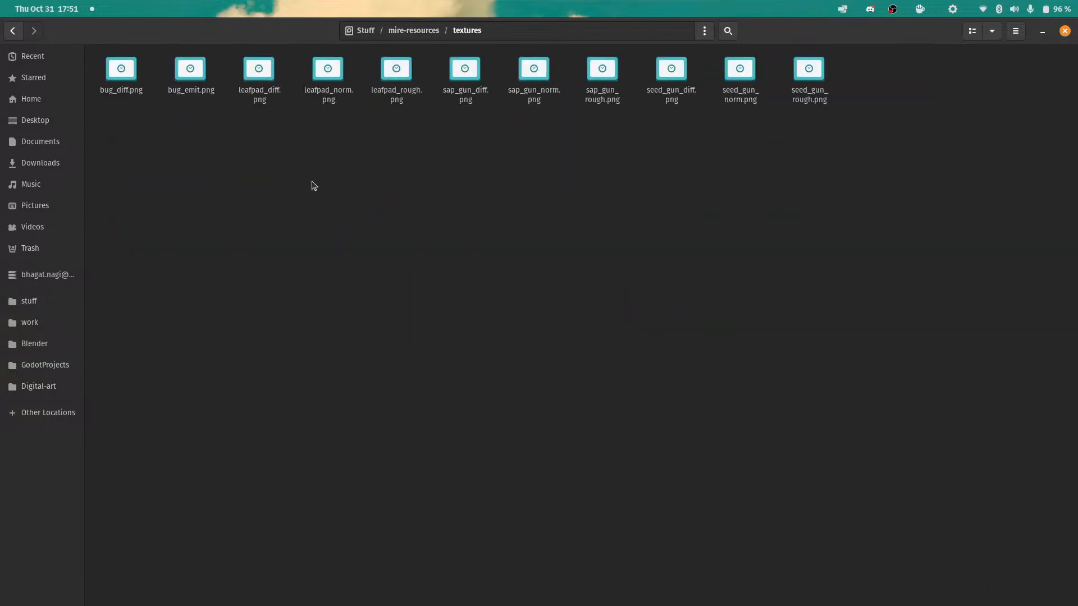
left_click(261, 82)
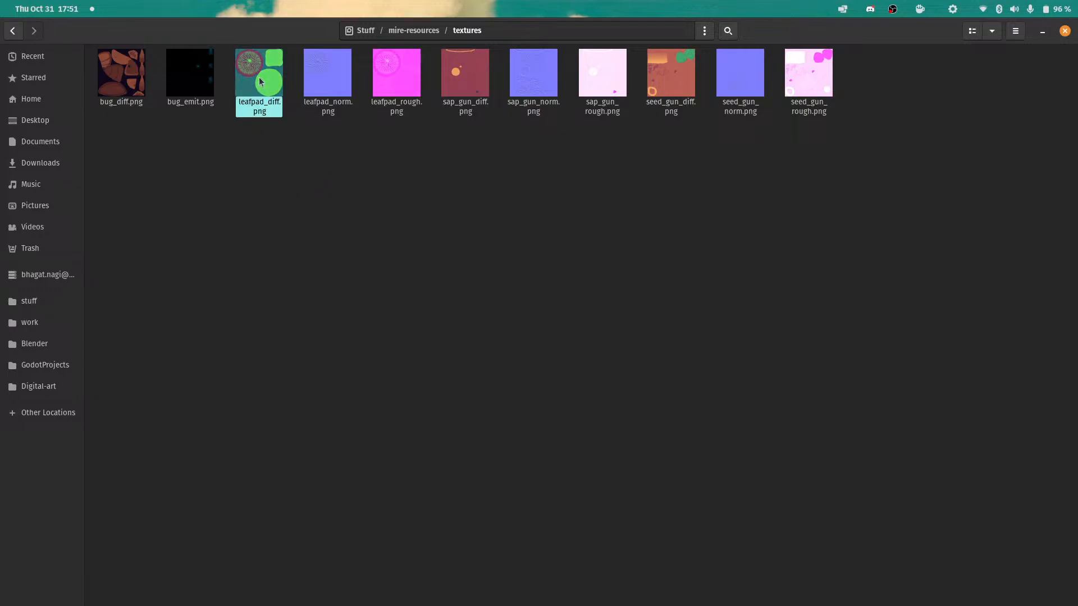
left_click(327, 75, "ctrl")
left_click(388, 78, "ctrl")
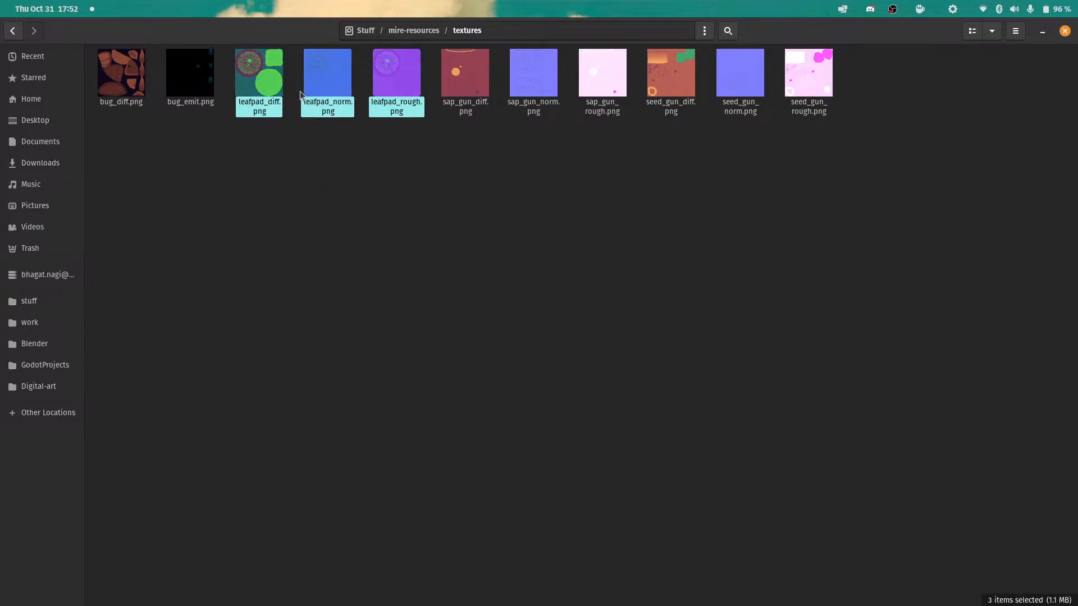
left_click(414, 30)
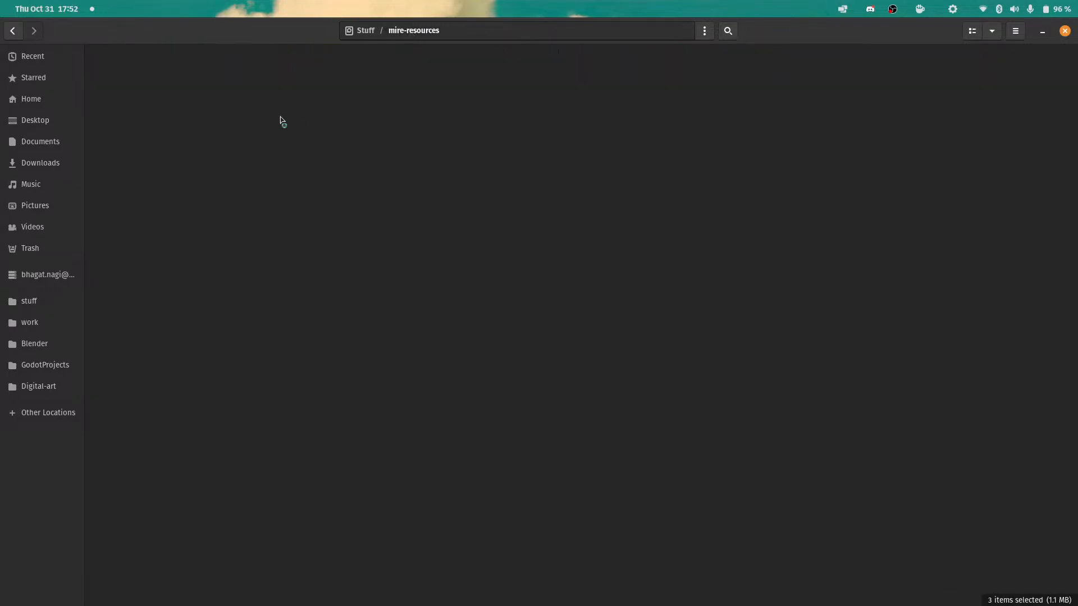
Cut the exported leafPad.gltf and leafPad.bin files from the mire-resources folder.
left_click(516, 160)
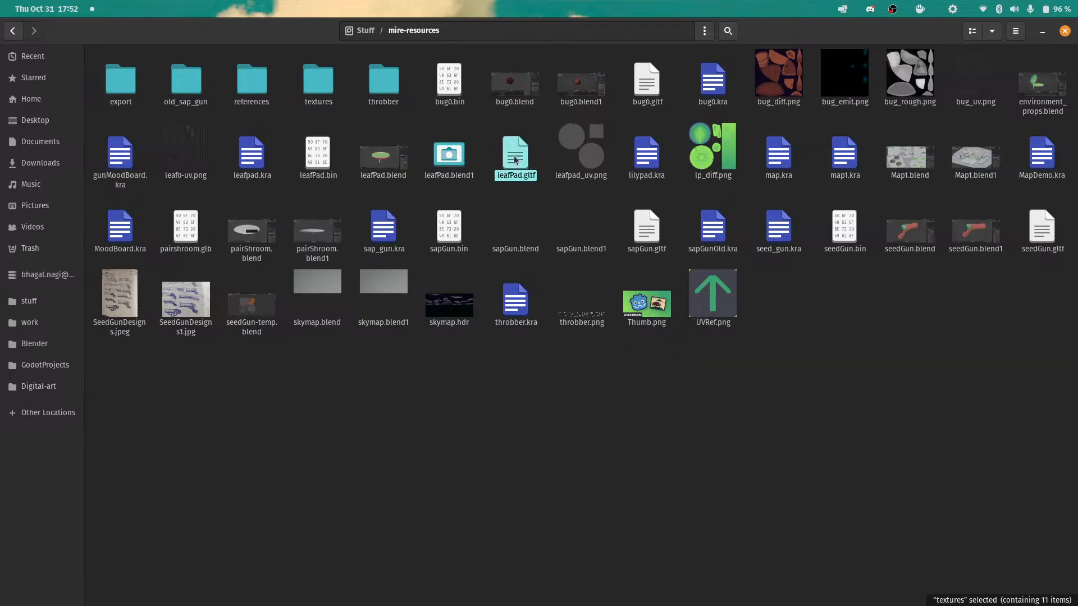
left_click(318, 157, "ctrl")
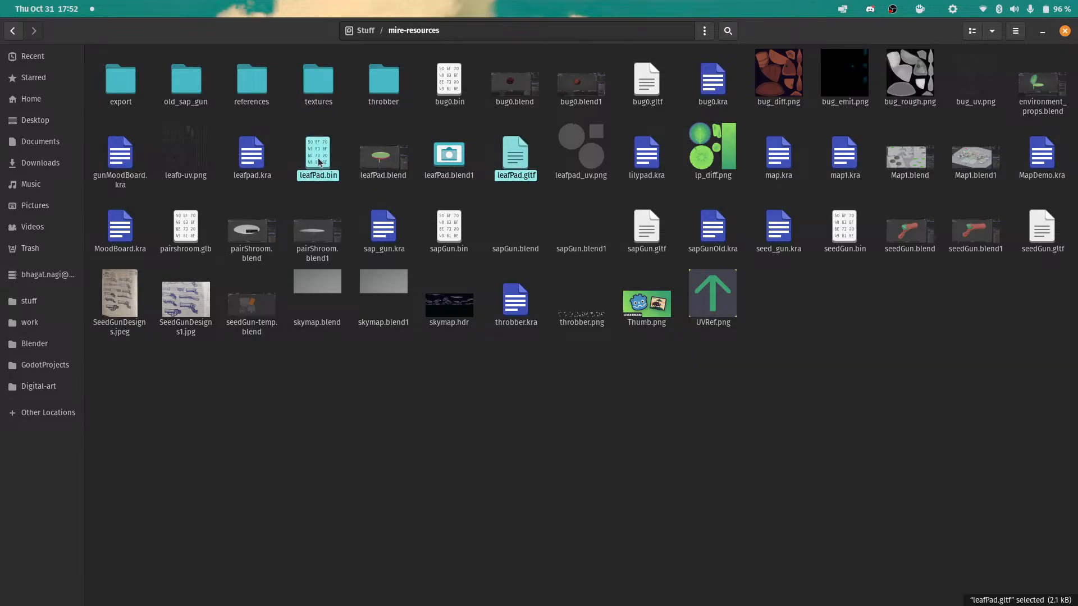
right_click(319, 162)
left_click(367, 225)
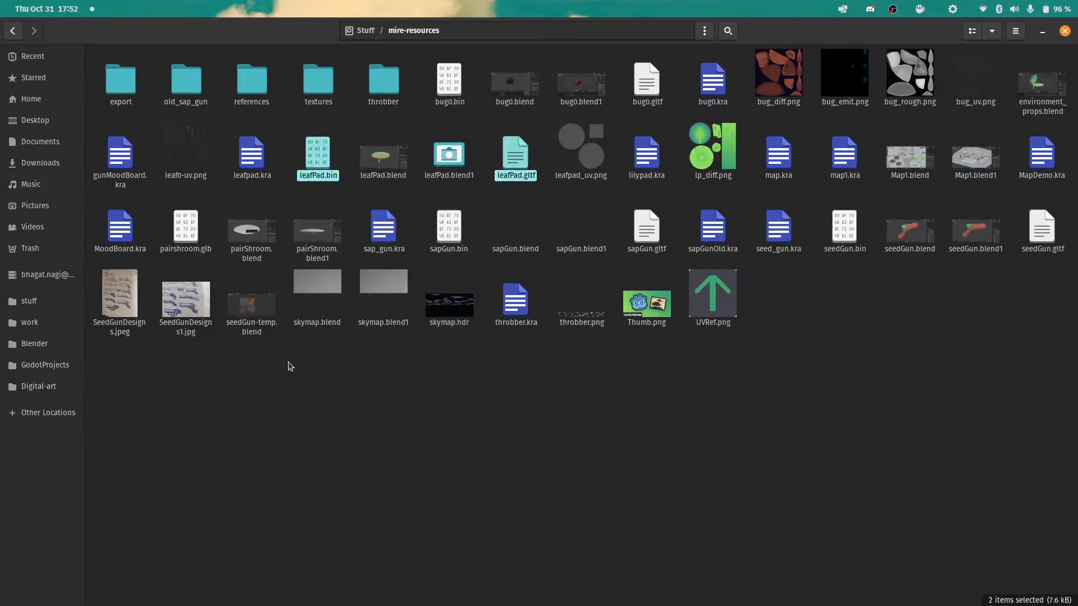
left_click_drag(454, 97, 1, 194, "super")
key("ctrl+x")
Open a second file window beside the first and paste the two leafPad files into GodotProjects/mire/Temp.
key("ctrl+n")
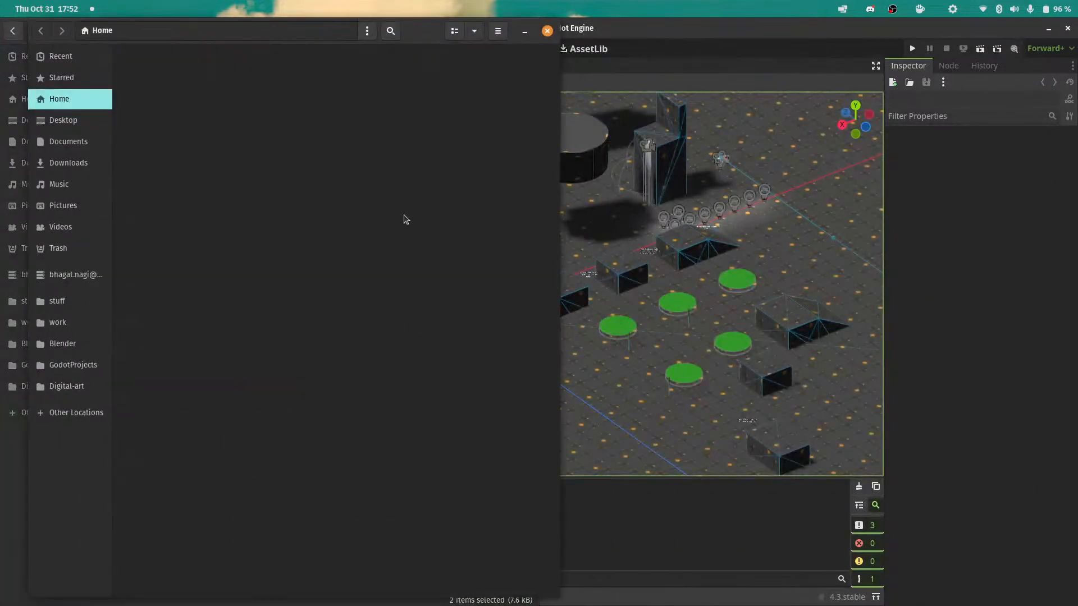
left_click_drag(425, 34, 1076, 70)
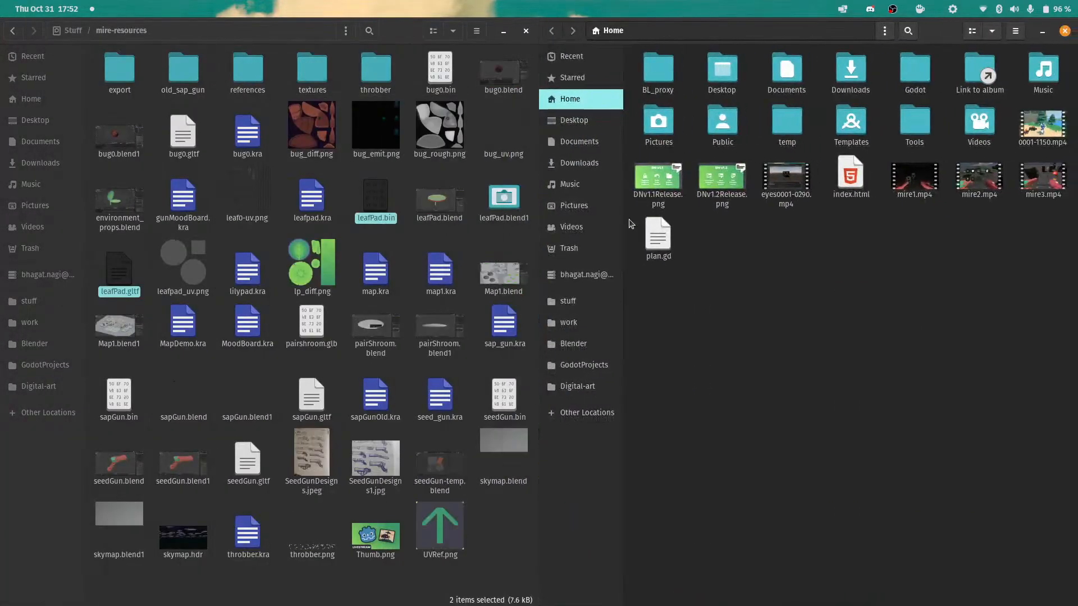
left_click(586, 368)
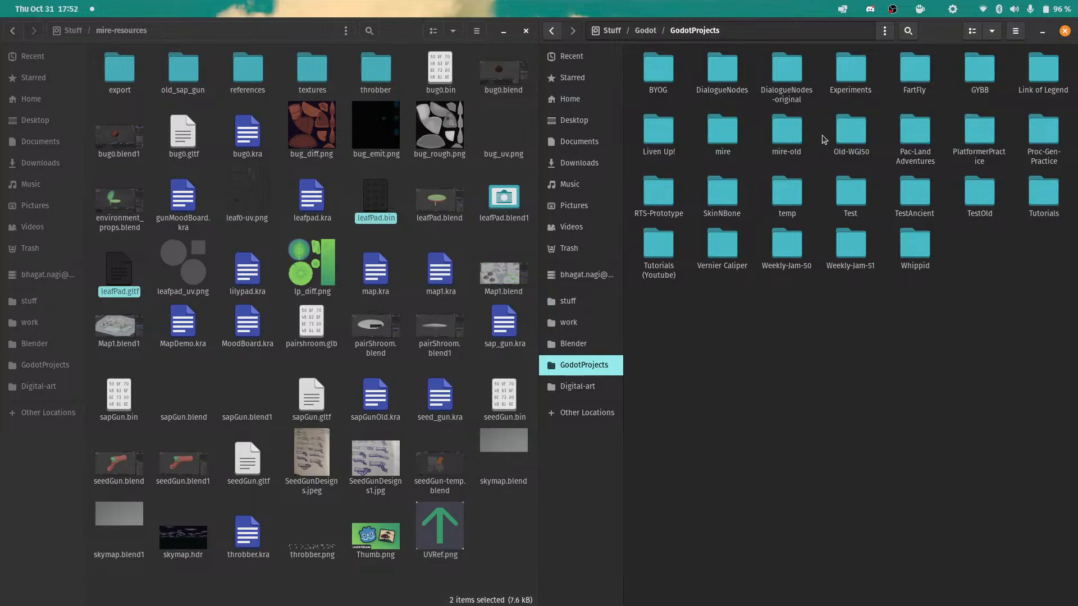
left_click(720, 141)
double_click(721, 141)
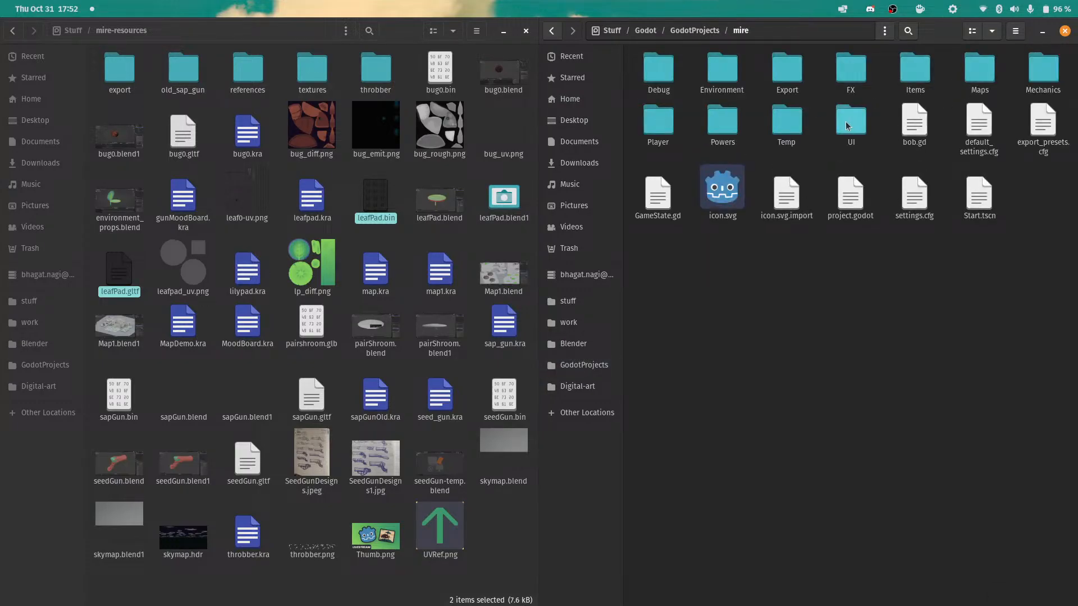
double_click(787, 123)
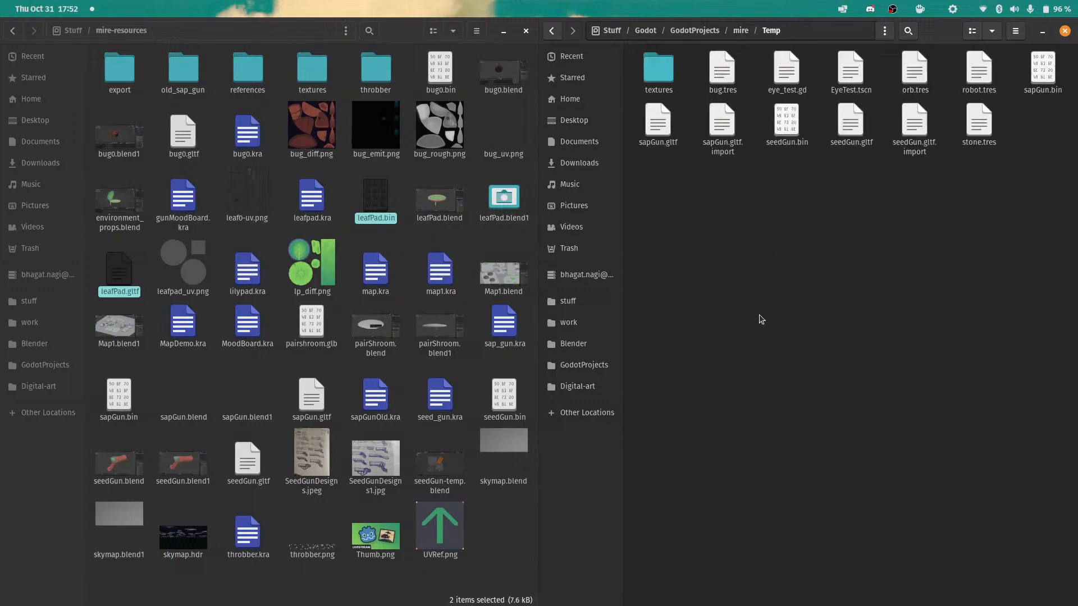
key("ctrl+v")
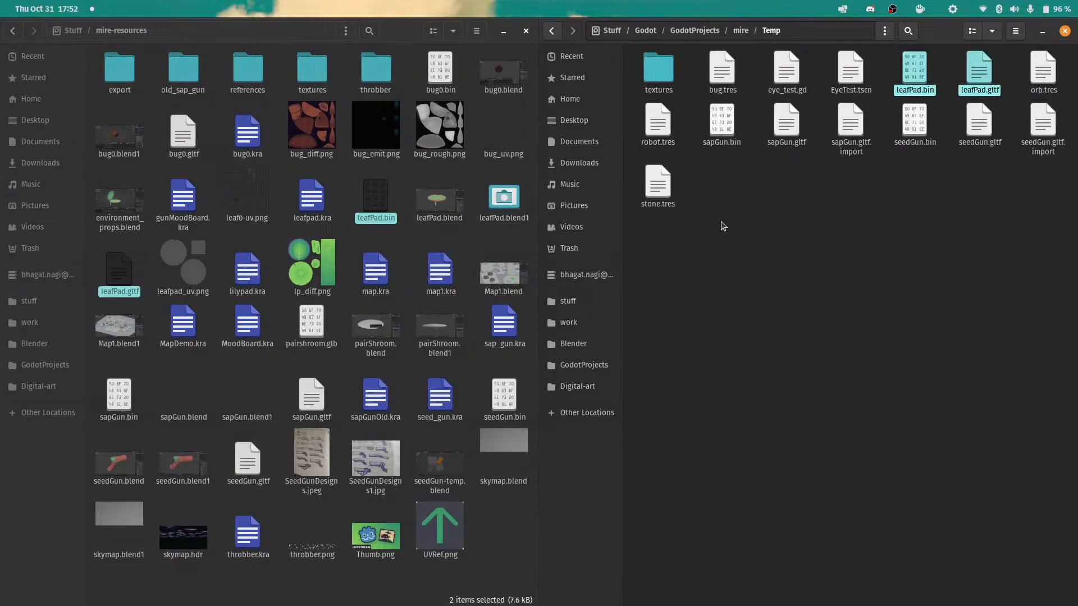
left_click(783, 220)
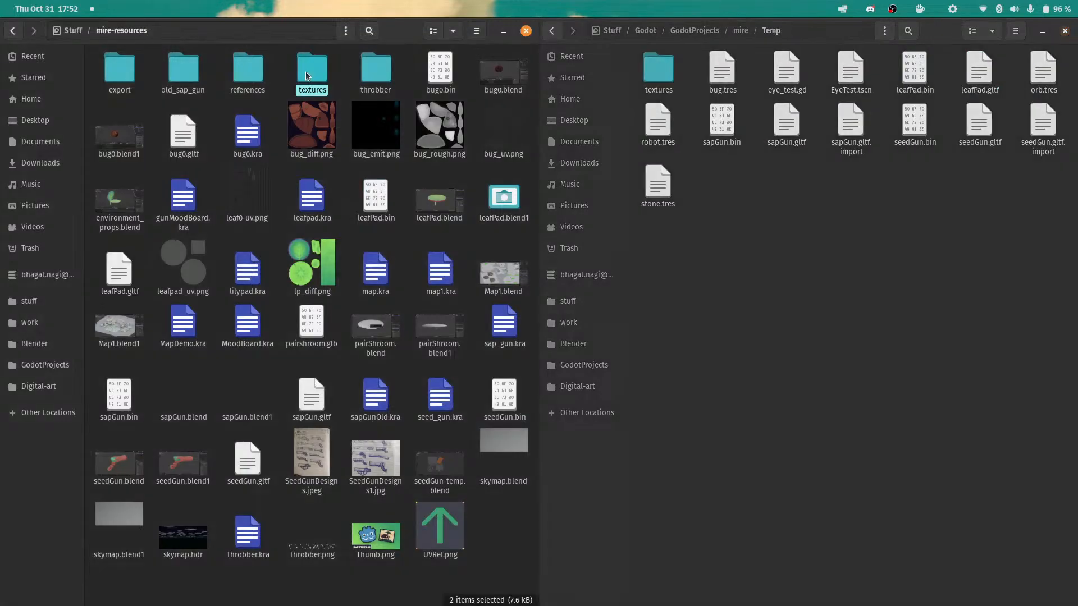
Cut leafpad_diff.png, leafpad_norm.png and leafpad_rough.png from the textures folder in mire-resources.
double_click(312, 70)
left_click(247, 76)
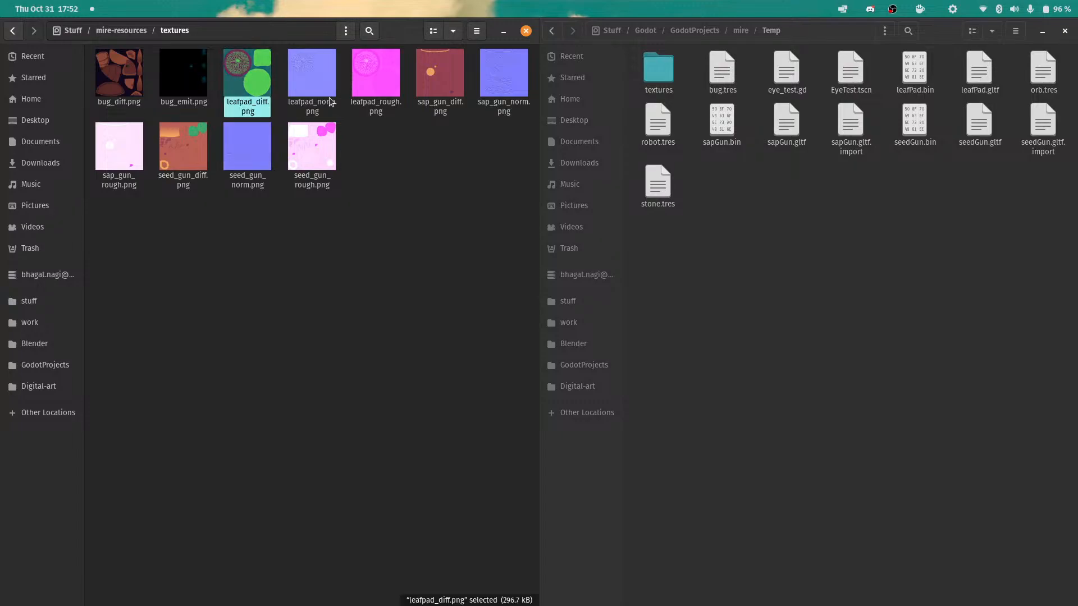
left_click(374, 76, "shift")
right_click(375, 83)
left_click(422, 147)
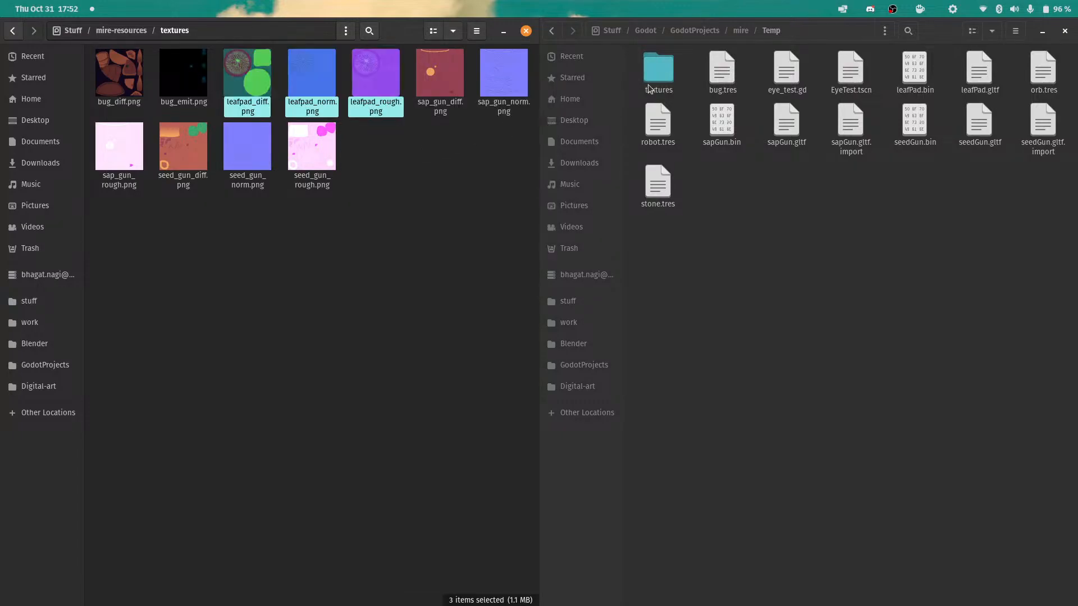
Paste the three leafpad textures into the Godot project's Temp/textures folder and close both file windows.
double_click(658, 71)
right_click(824, 537)
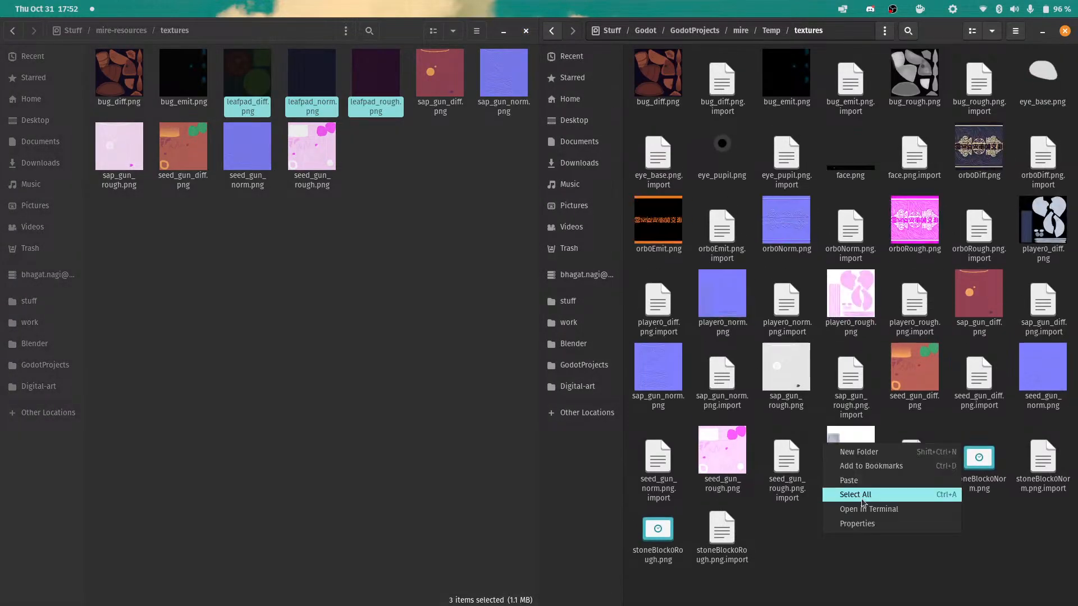
left_click(845, 482)
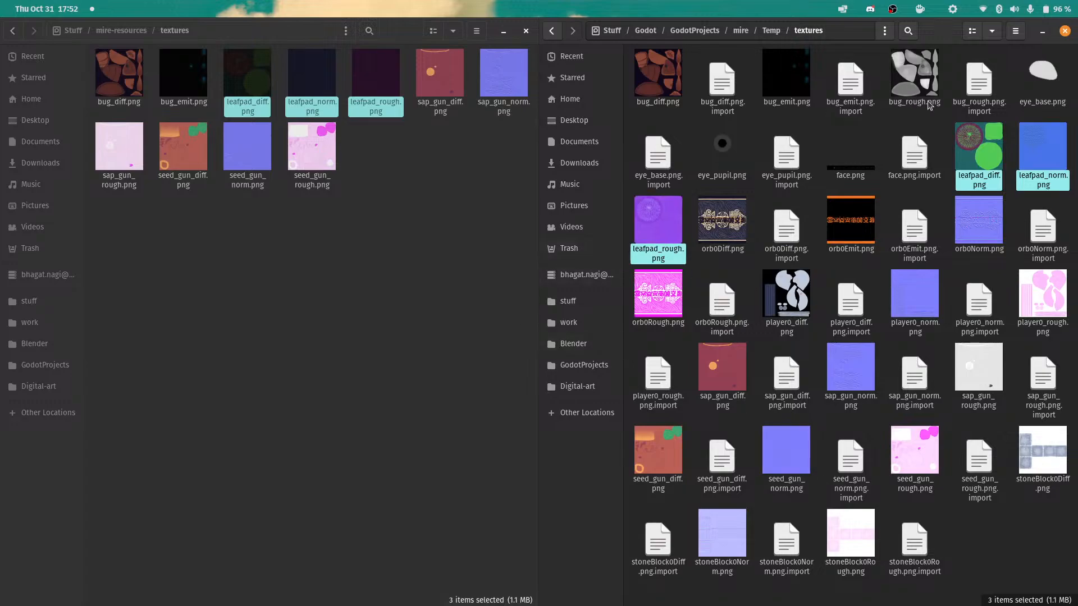
left_click(1065, 31)
left_click(526, 30)
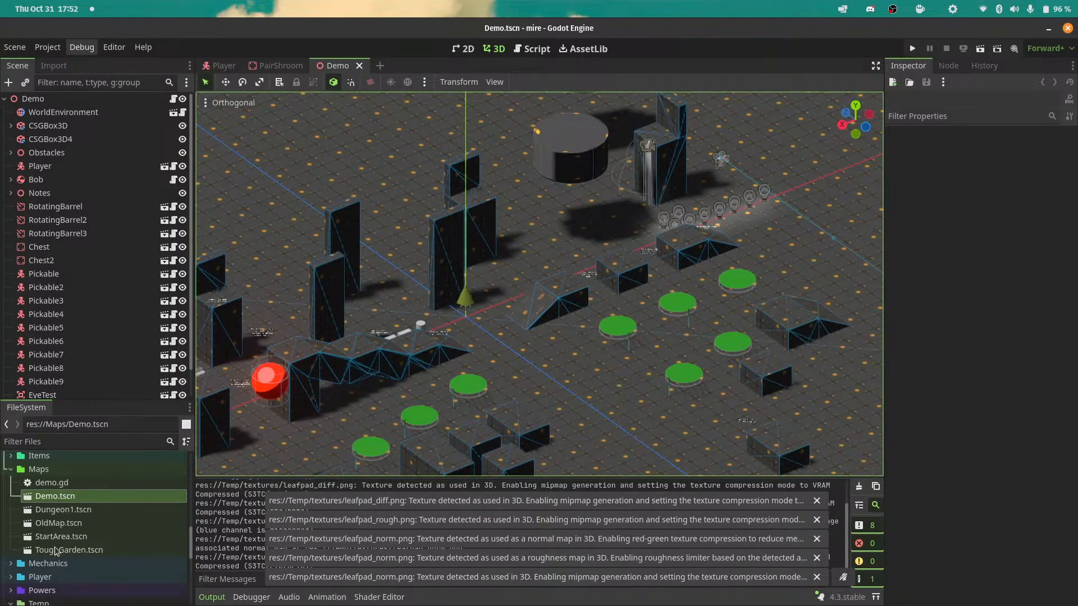
Create a new inherited scene from leafPad.gltf in the Godot project's Temp folder.
left_click(11, 469)
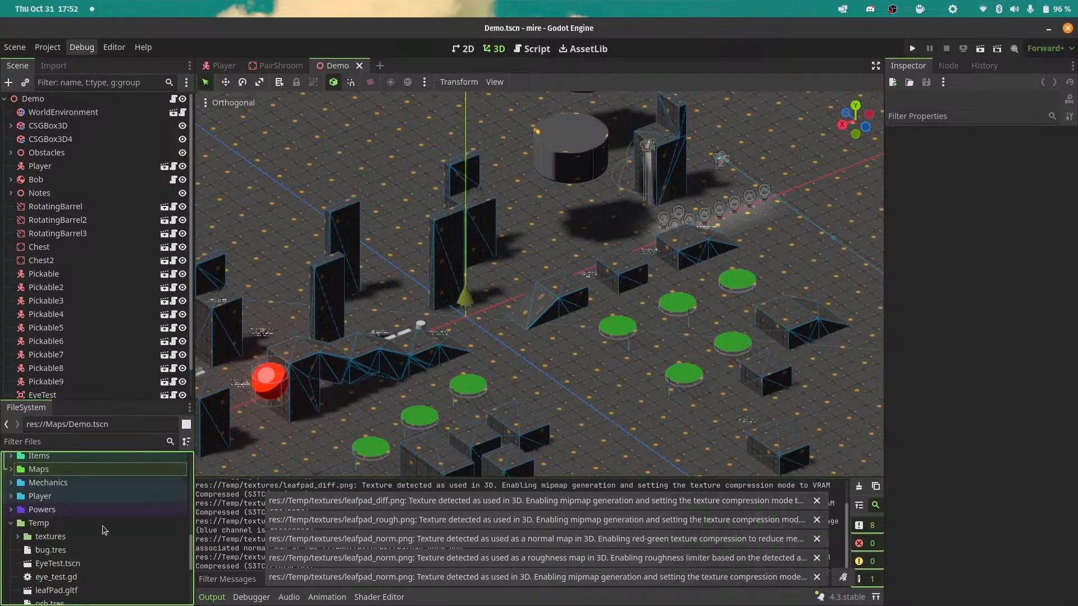
left_click(11, 523)
scroll(76, 535, "down", 3)
right_click(68, 538)
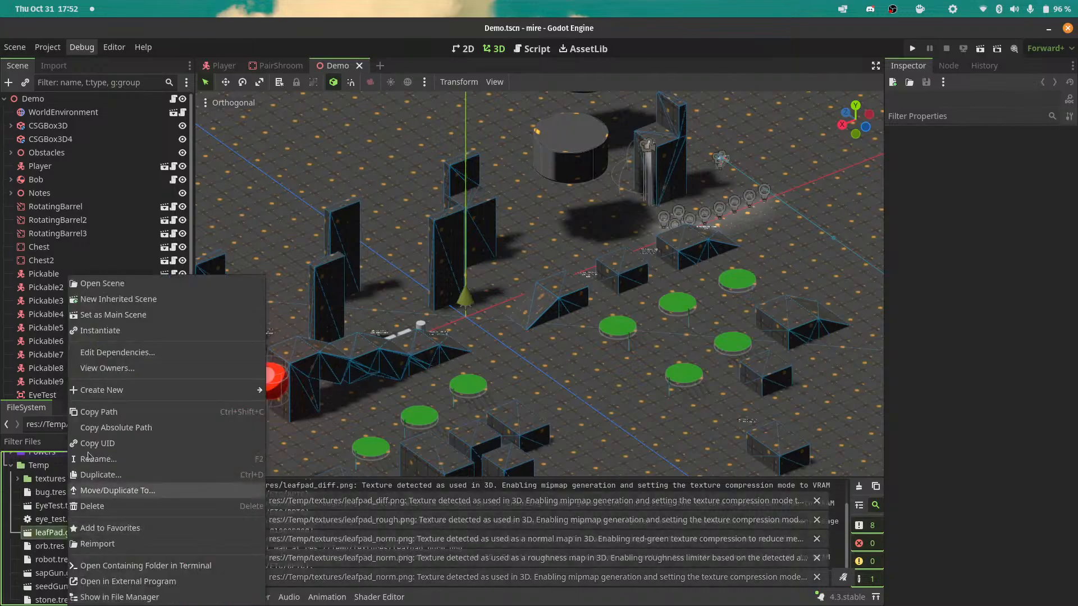
left_click(120, 300)
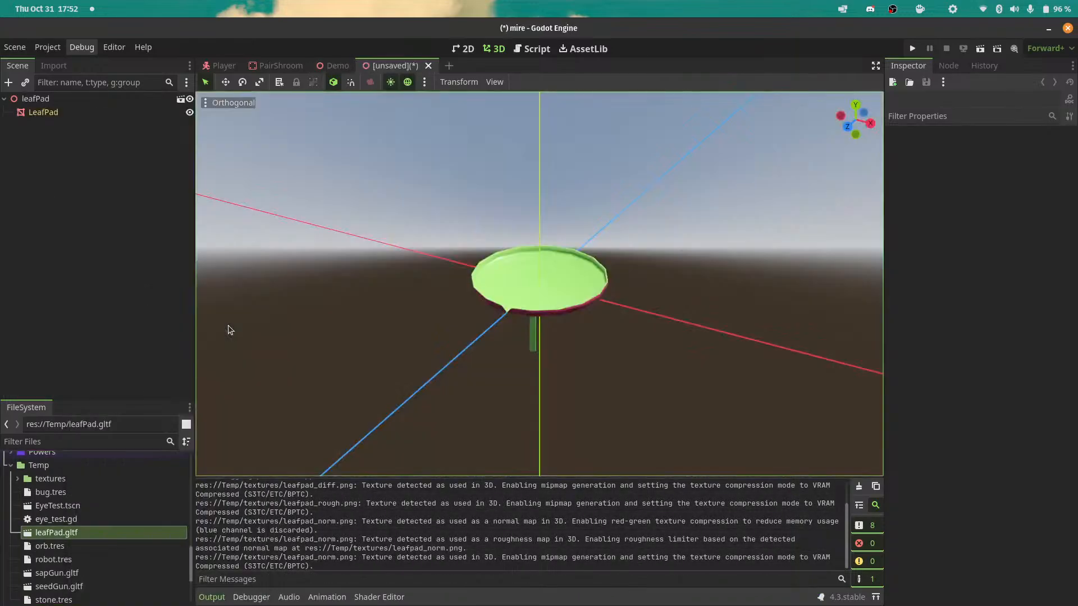
Collapse the output log and give the LeafPad mesh a new ShaderMaterial as its geometry Material Override.
scroll(545, 308, "up", 5)
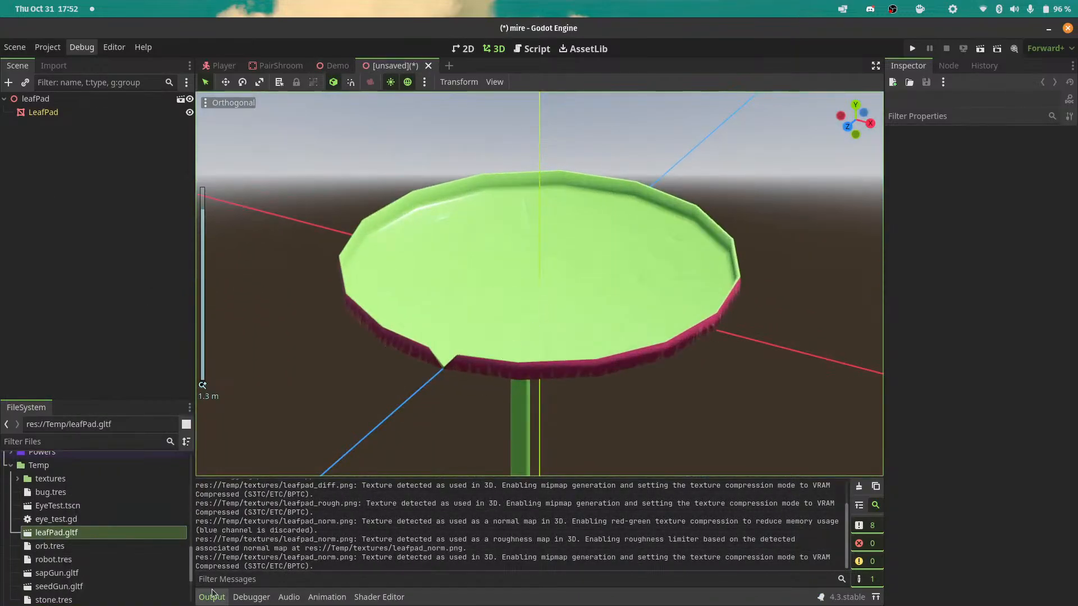
left_click(212, 596)
mouse_move(854, 127)
left_mouse_down()
mouse_move(954, 155)
mouse_move(1016, 129)
mouse_move(1016, 191)
mouse_move(937, 160)
mouse_move(907, 77)
mouse_move(922, 149)
mouse_move(1055, 151)
mouse_move(1021, 41)
mouse_move(922, 1)
mouse_move(821, 143)
mouse_move(971, 172)
mouse_move(943, 154)
mouse_move(850, 139)
left_mouse_up()
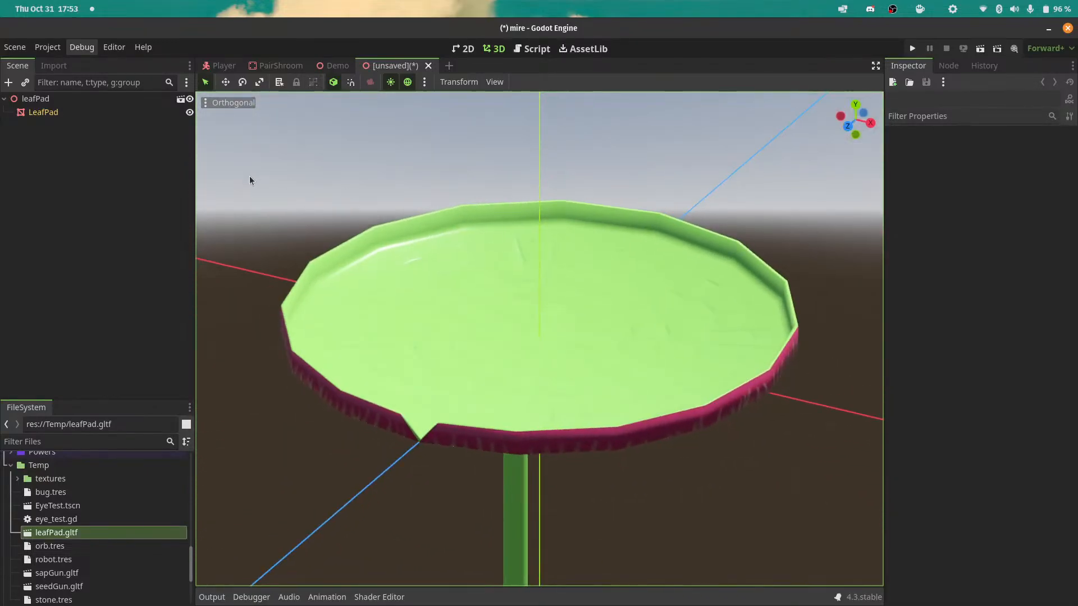
left_click(44, 112)
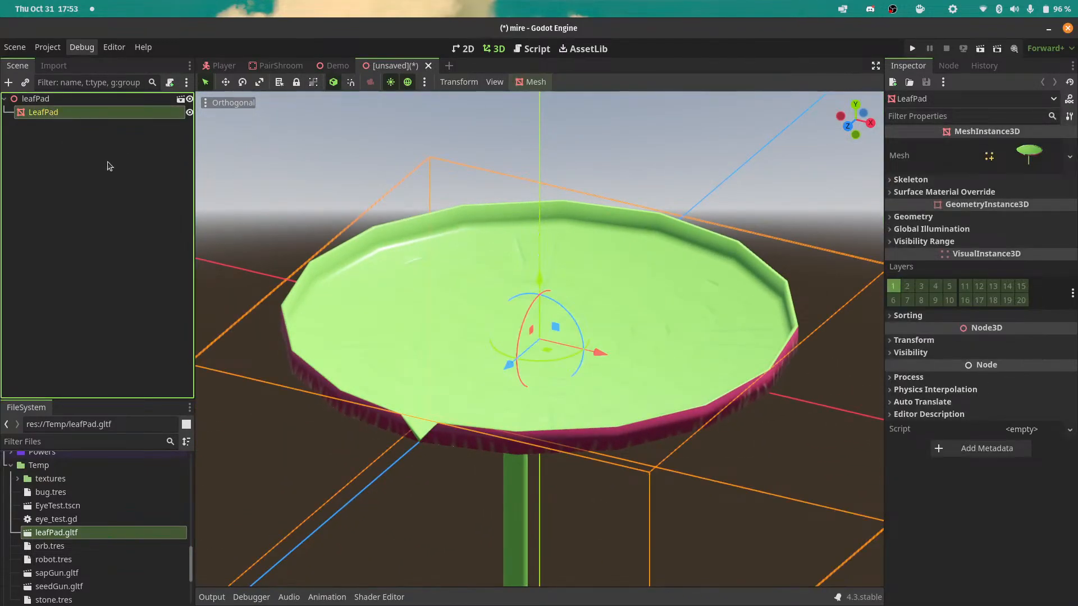
left_click(988, 219)
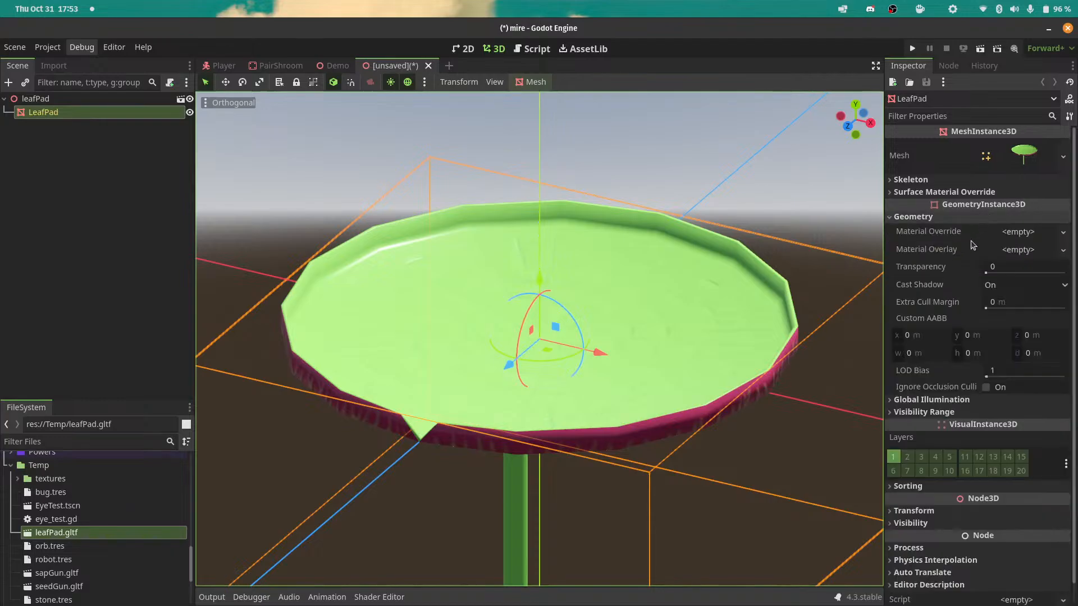
left_click(1063, 231)
left_click(1008, 284)
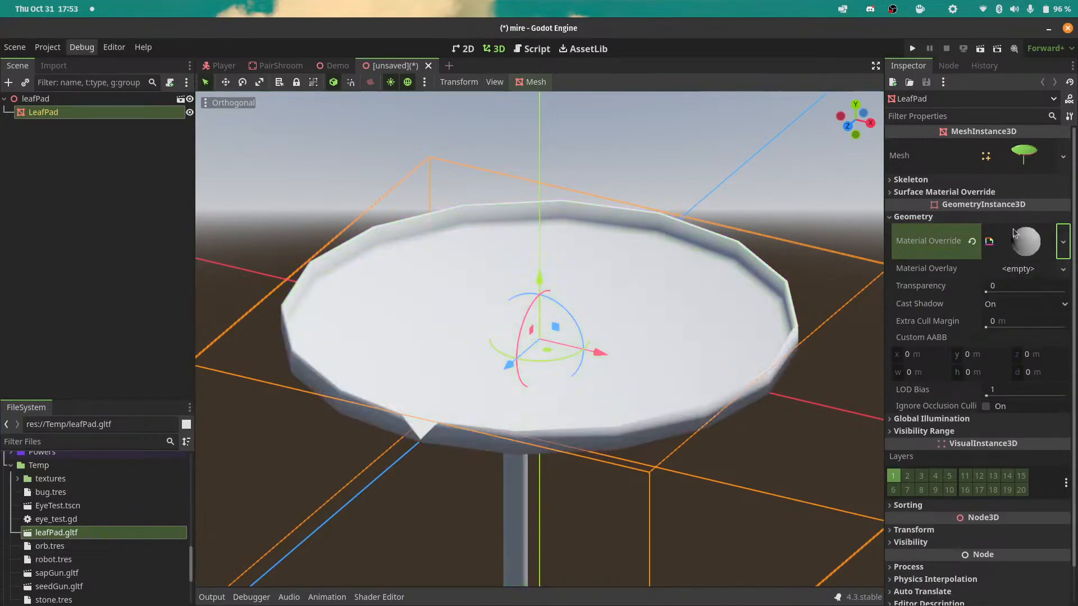
Try to load an existing project shader into the LeafPad's override ShaderMaterial.
left_click(1026, 241)
left_click(1060, 354)
left_click(1035, 393)
double_click(430, 257)
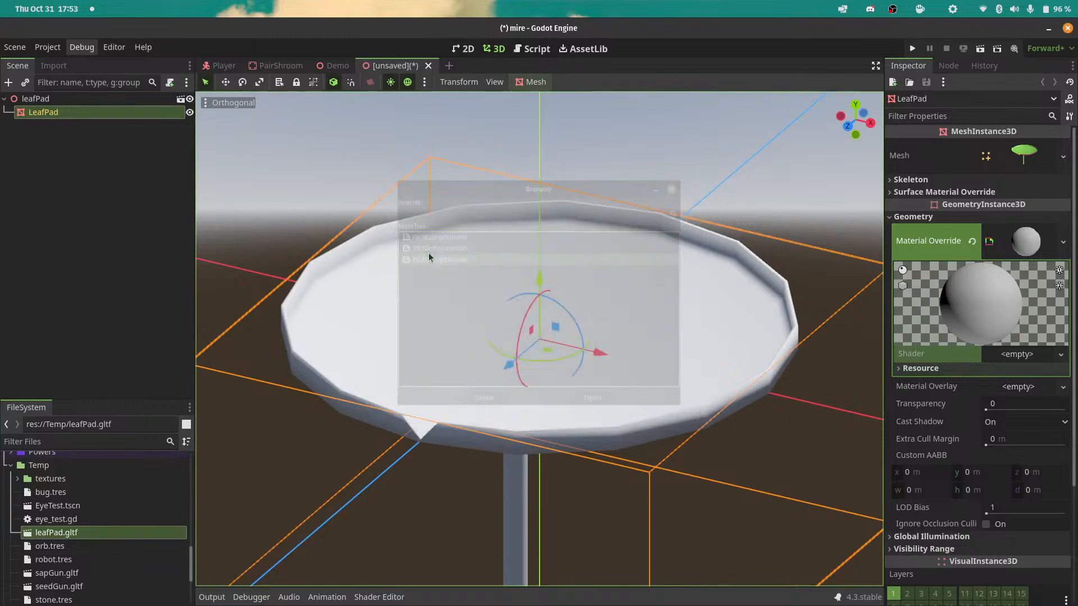
Open the SeedGun scene from the Player scene's node tree and select its GunMesh node.
scroll(699, 230, "down", 3)
scroll(678, 368, "up", 3)
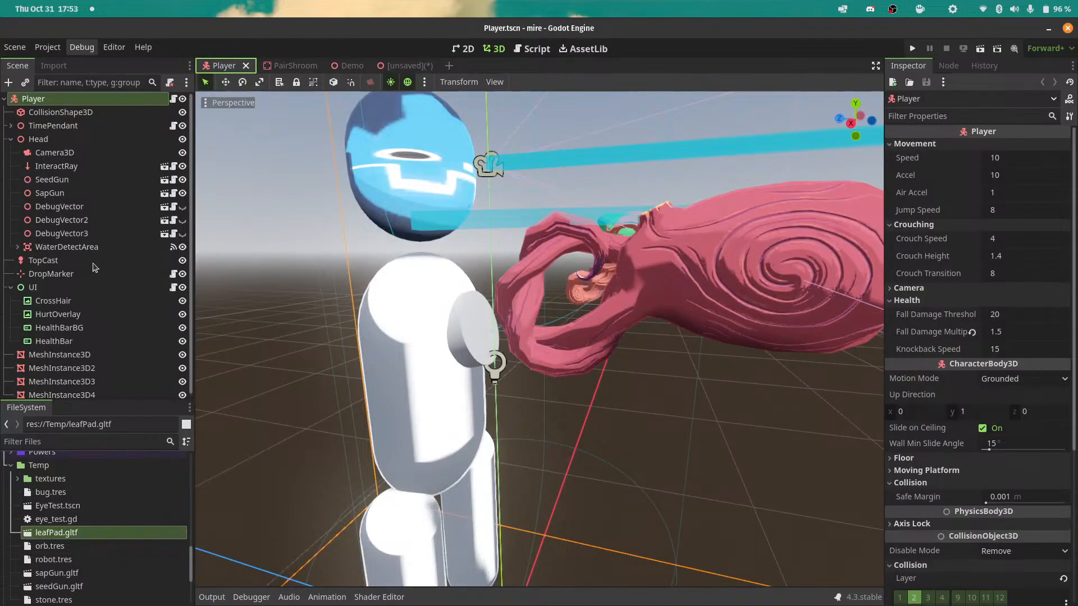
left_click(166, 180)
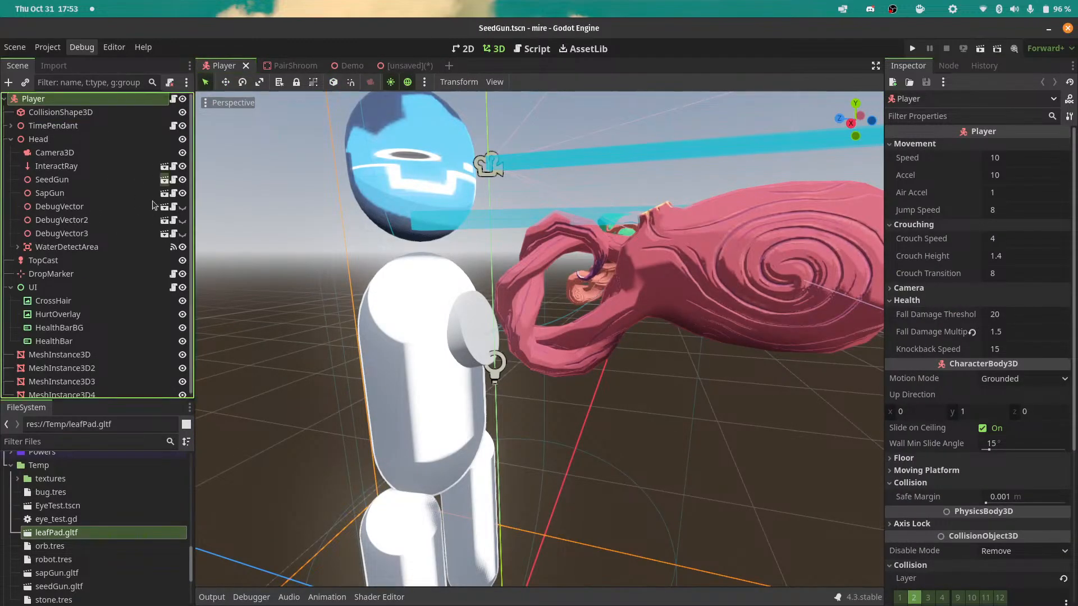
left_click(53, 140)
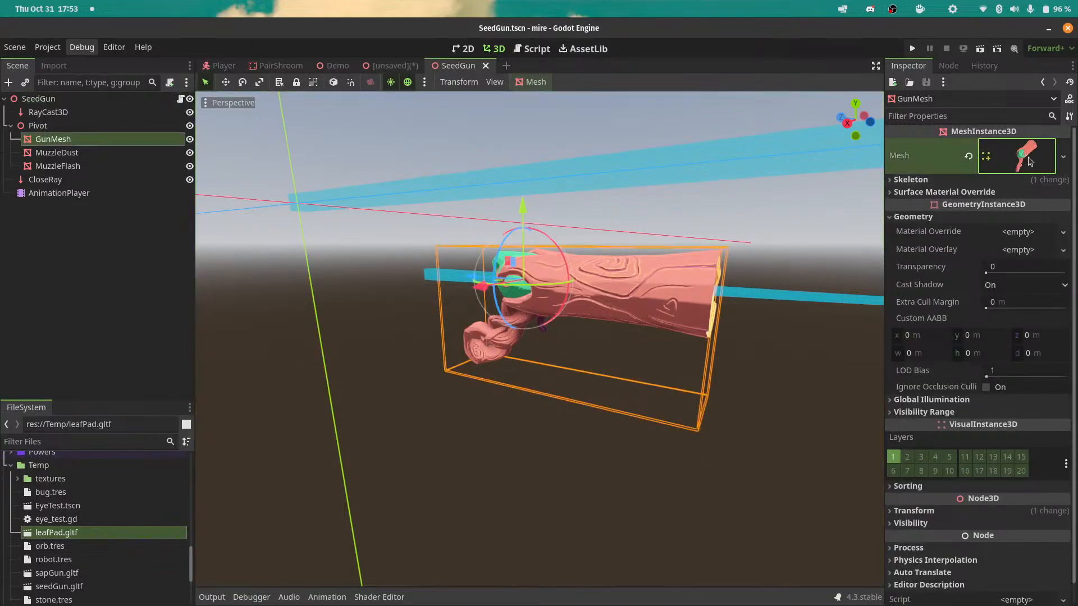
Copy the Light Gradient texture from the shader parameters of GunMesh's Surface 0 material.
left_click(1027, 159)
left_click(1009, 349)
scroll(999, 354, "down", 2)
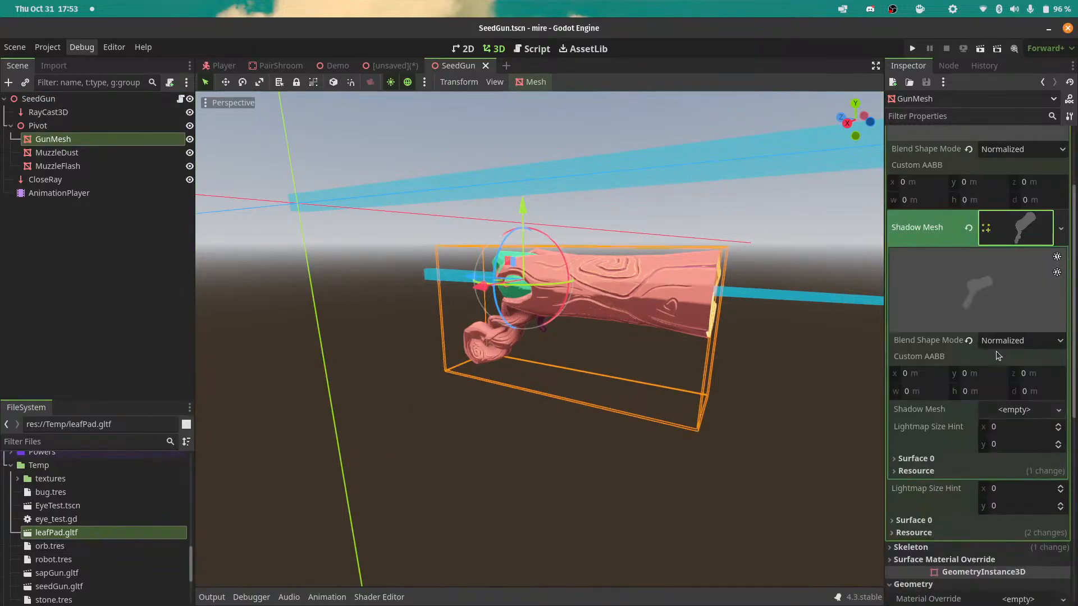
left_click(1011, 227)
left_click(936, 290)
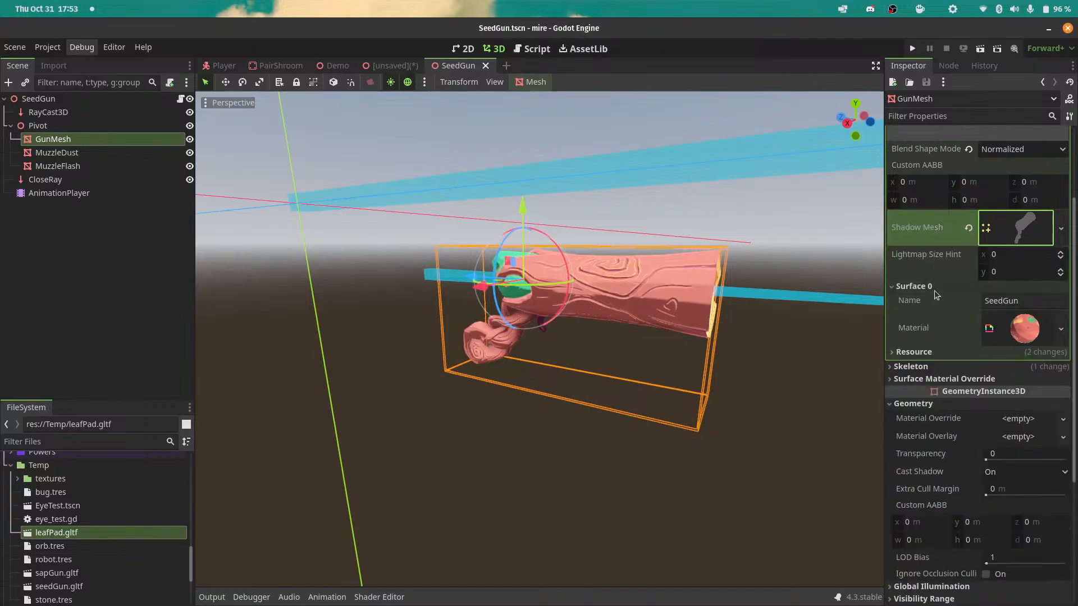
left_click(1012, 326)
scroll(933, 286, "down", 2)
left_click(942, 371)
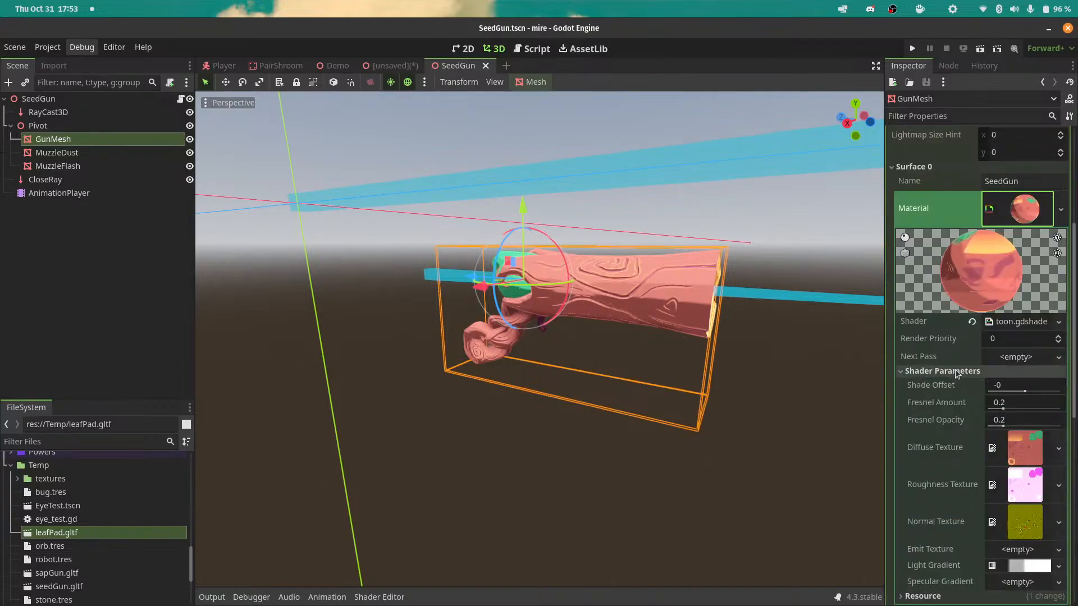
scroll(958, 359, "down", 2)
left_click(1059, 447)
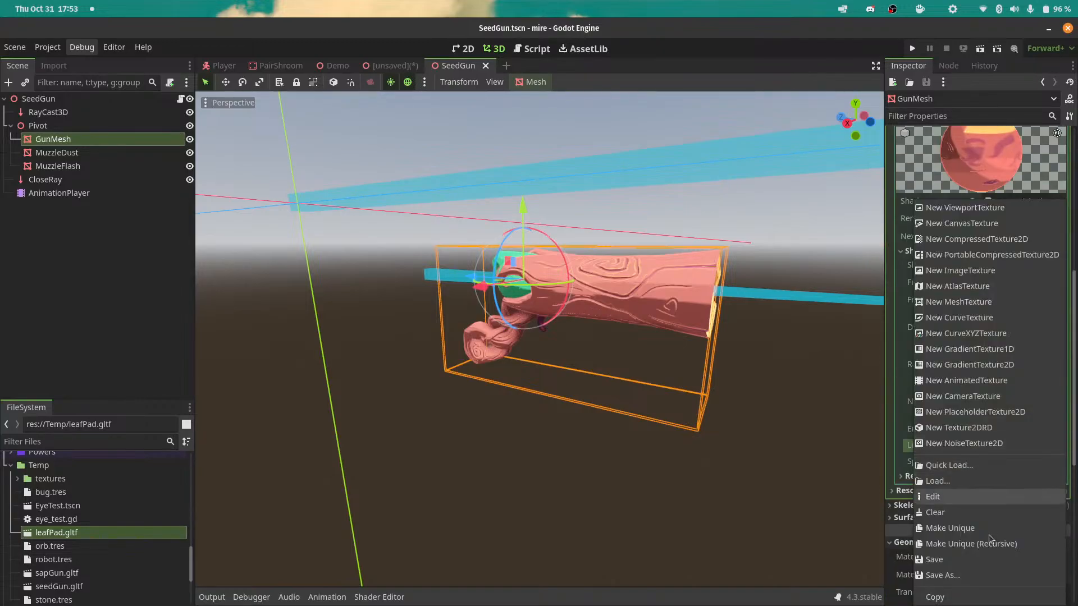
left_click(935, 597)
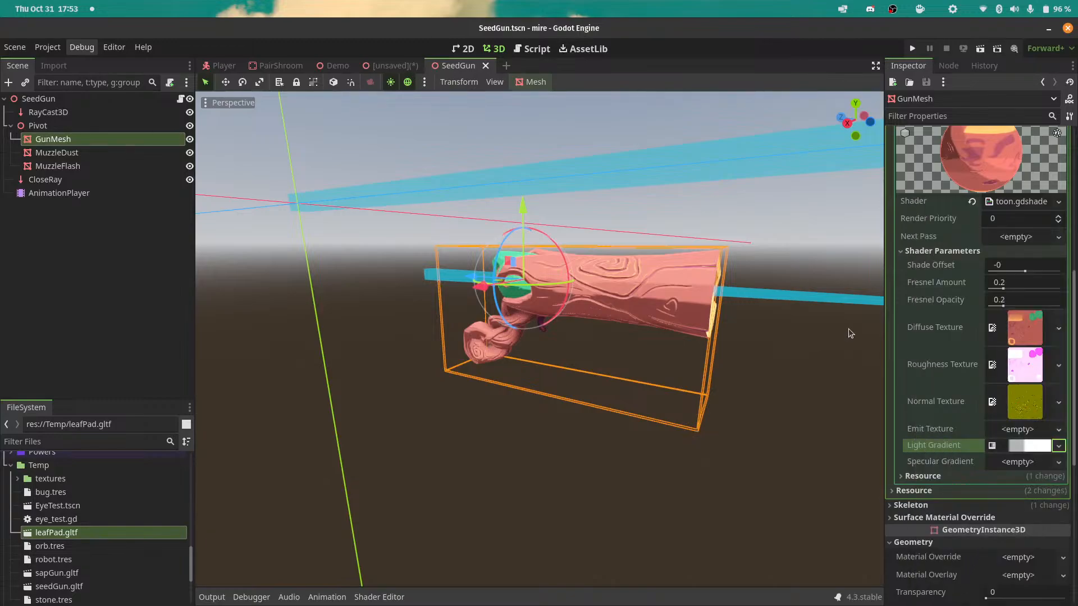
In the unsaved leafPad scene, assign leafpad_diff.png, leafpad_rough.png and leafpad_norm.png to the override shader's Diffuse, Roughness and Normal Texture parameters.
left_click(393, 66)
scroll(472, 323, "down", 3)
scroll(483, 275, "up", 3)
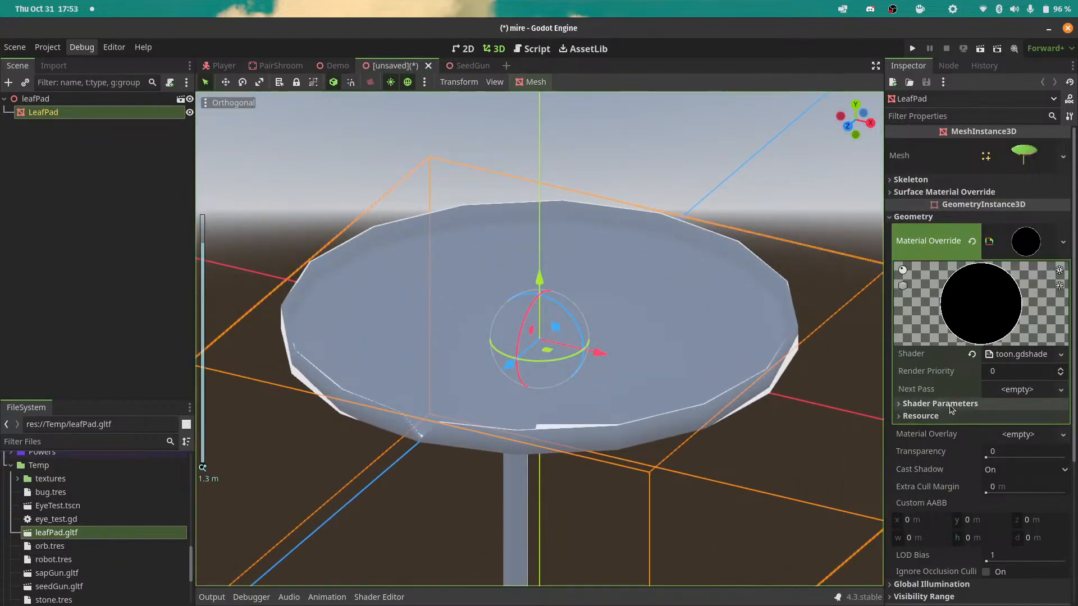
left_click(932, 403)
scroll(974, 458, "down", 2)
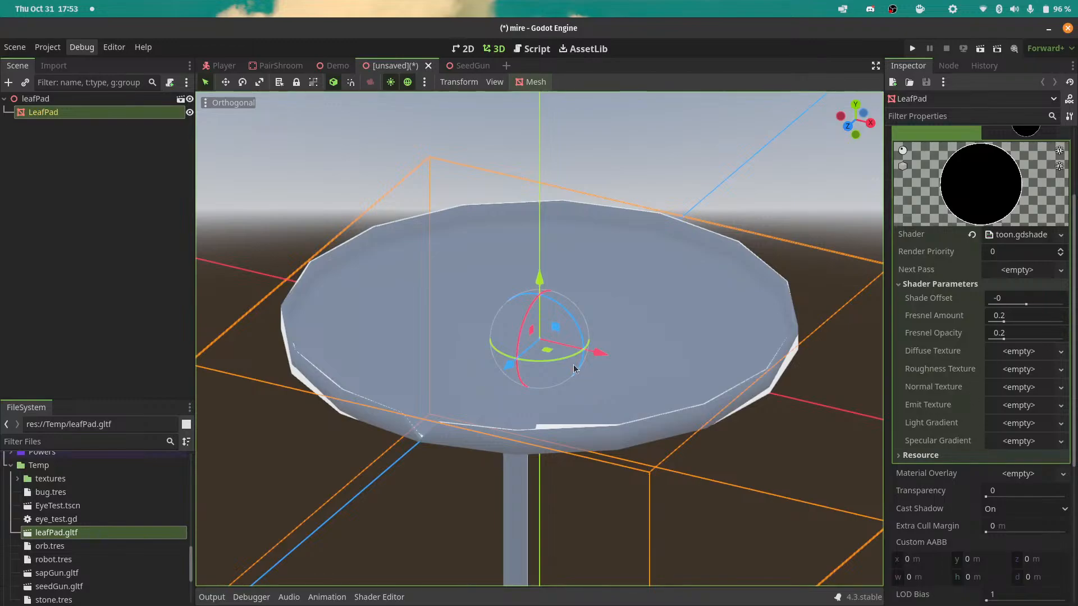
left_click(17, 479)
scroll(61, 525, "down", 3)
left_click_drag(64, 535, 1006, 353)
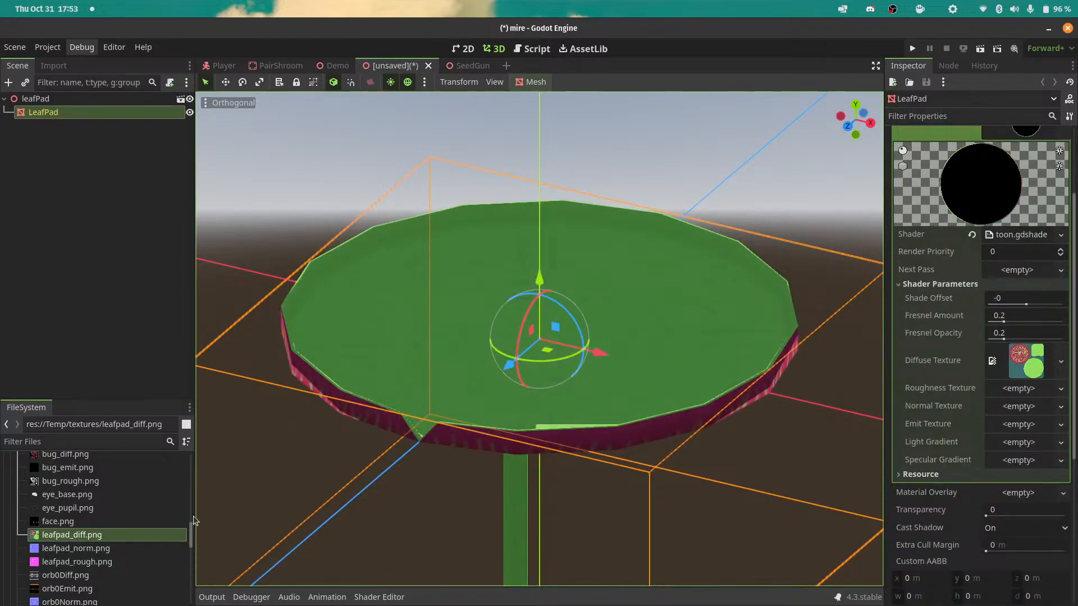
left_click_drag(56, 561, 997, 388)
left_click_drag(72, 549, 1002, 424)
Paste the copied gradient texture into the Light Gradient and Specular Gradient parameters of the LeafPad's shader.
scroll(947, 427, "down", 2)
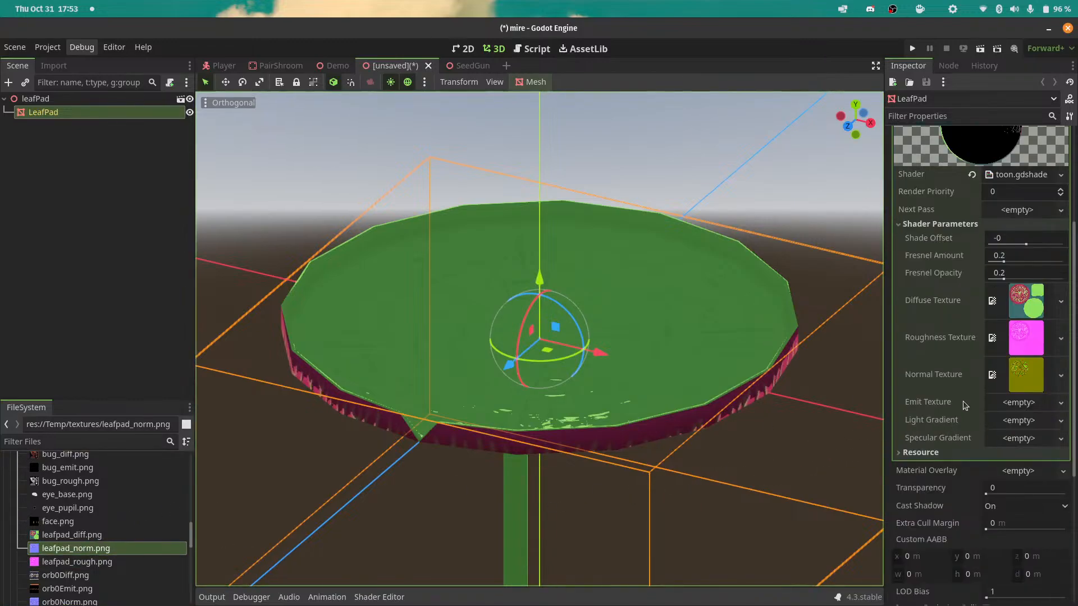
left_click(1061, 421)
left_click(944, 597)
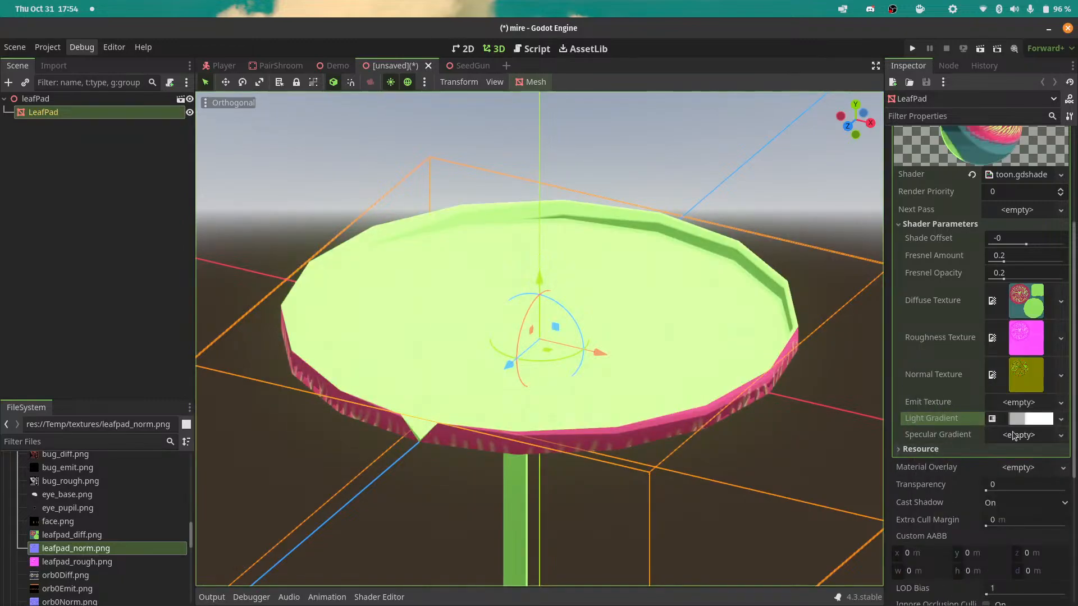
left_click(1062, 435)
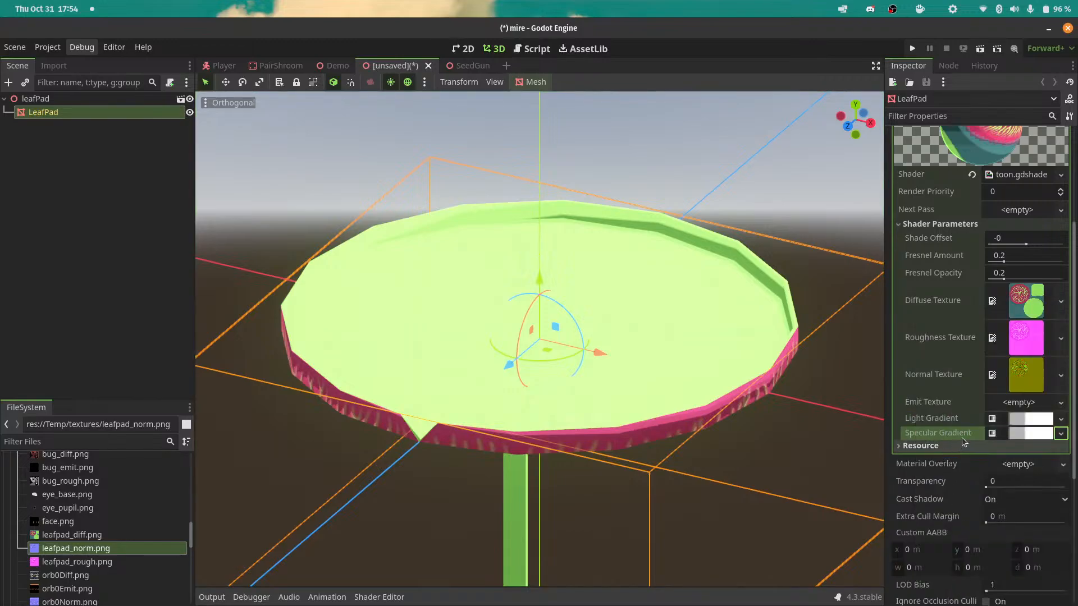
Switch the 3D viewport from orthogonal to perspective and frame the whole leaf pad.
left_click_drag(860, 117, 768, 226)
left_click_drag(534, 309, 519, 223)
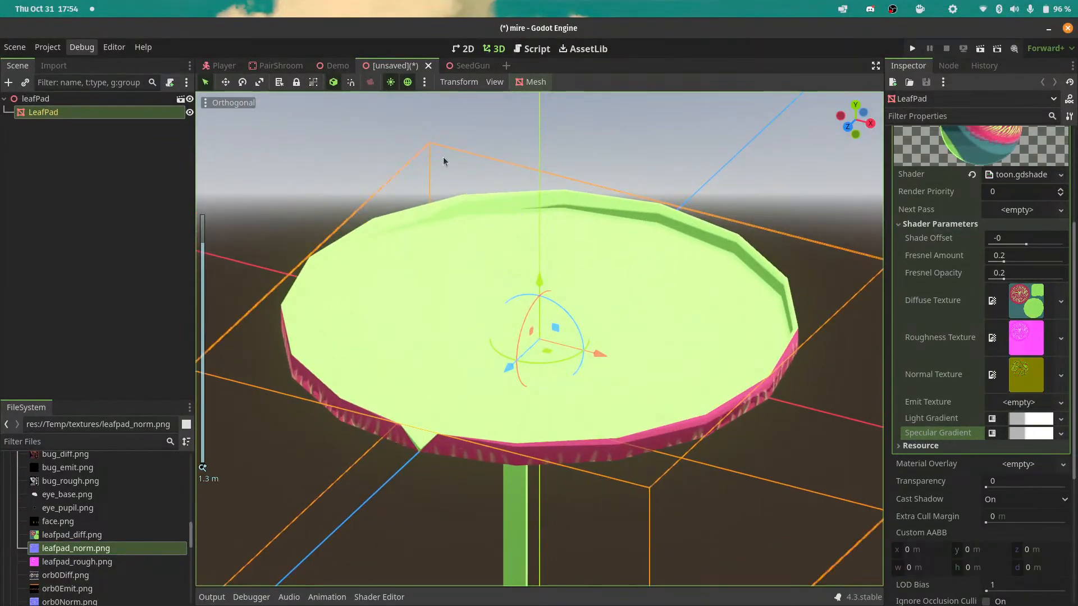
left_click(230, 103)
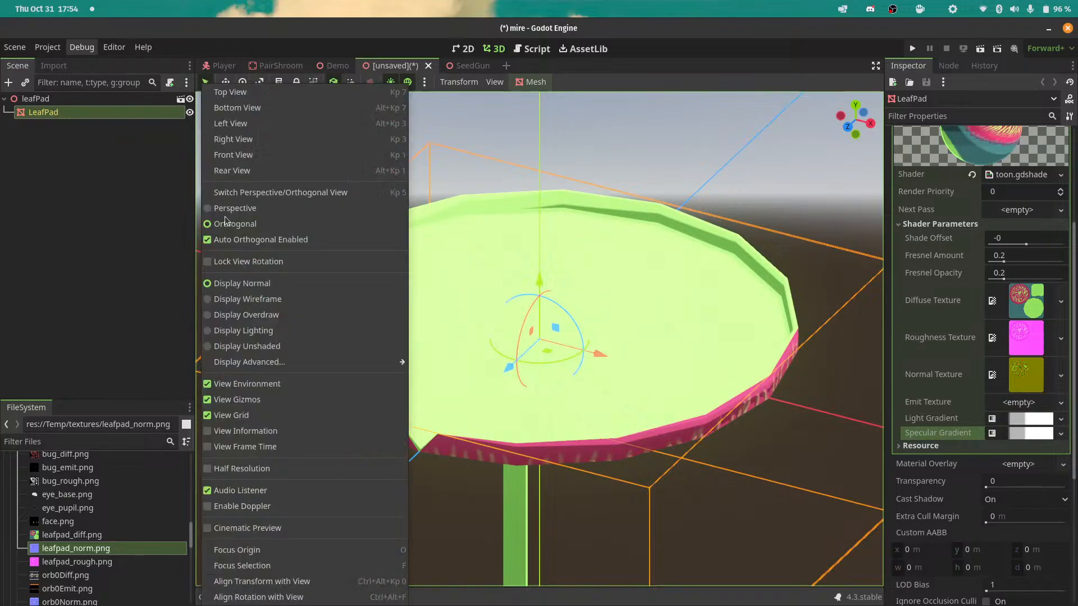
left_click(235, 208)
left_click(849, 118)
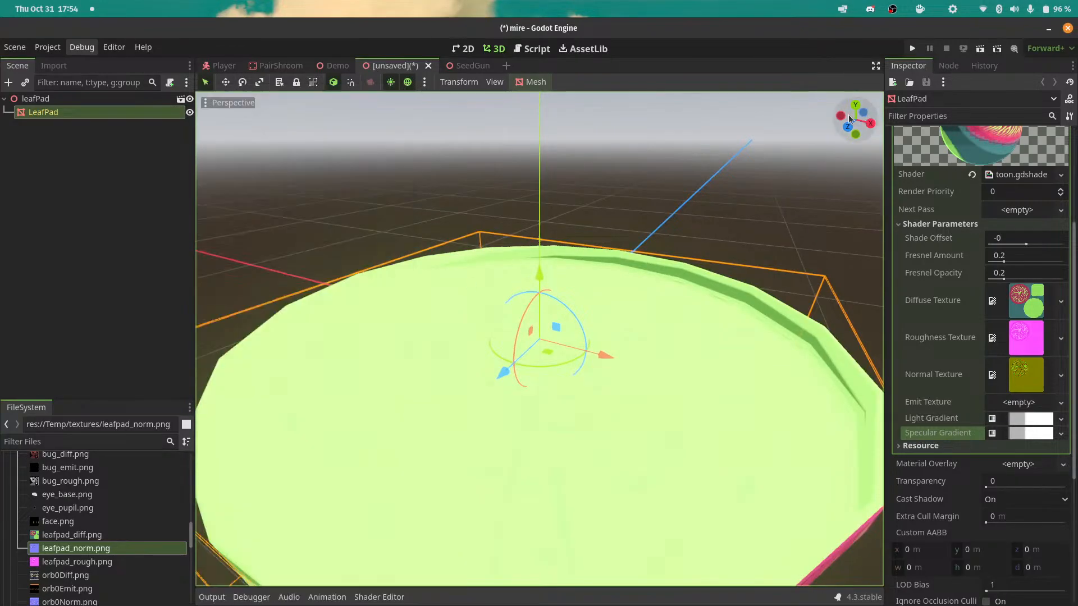
scroll(538, 369, "down", 4)
Tilt the LeafPad mesh about its X axis and check how the light falls on its surface.
left_click_drag(538, 369, 481, 349)
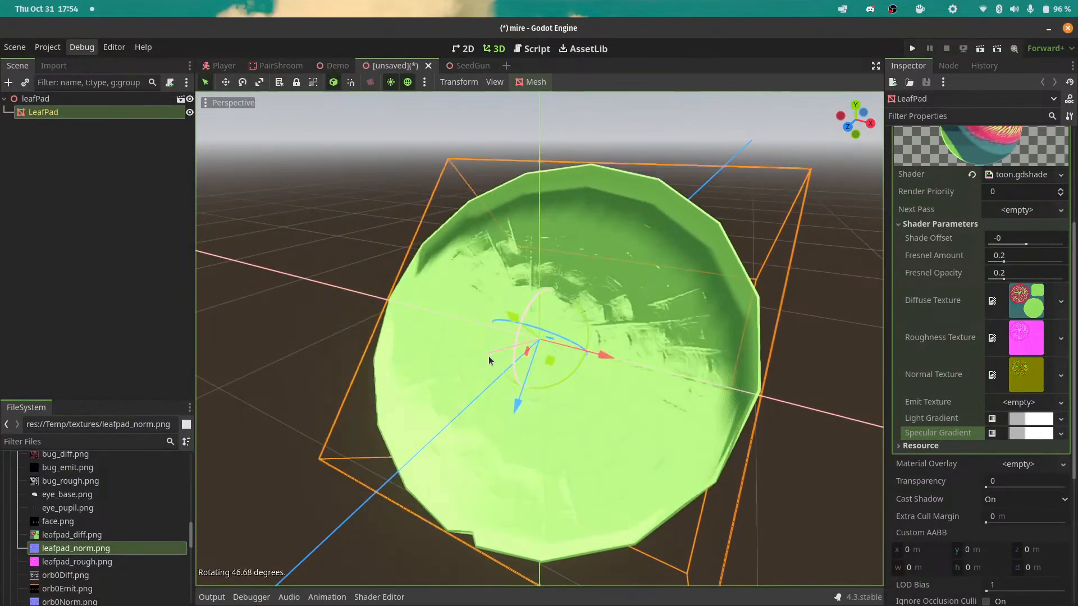
left_click_drag(502, 369, 502, 278)
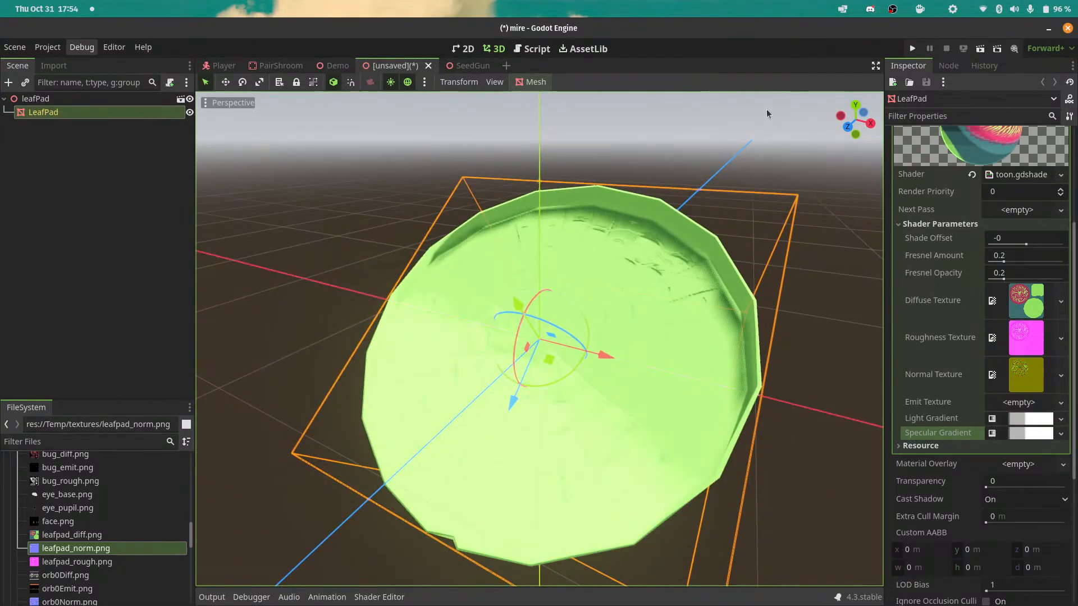
left_click_drag(851, 121, 937, 47)
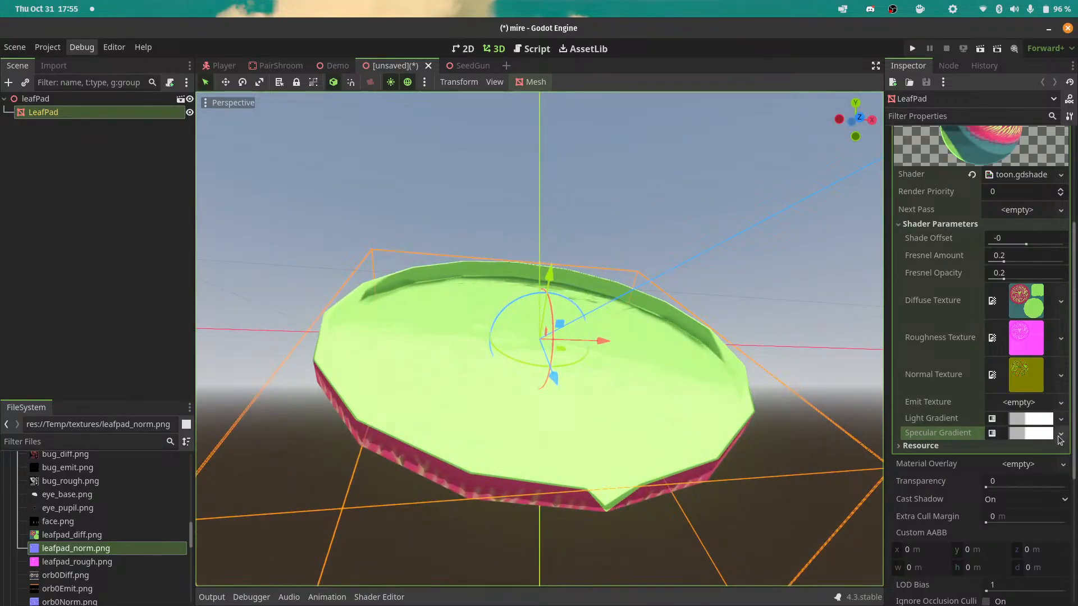
Make the Specular Gradient texture unique recursively, including its inner Gradient resource.
left_click(1061, 419)
left_click(897, 433)
left_click(1061, 434)
left_click(974, 528)
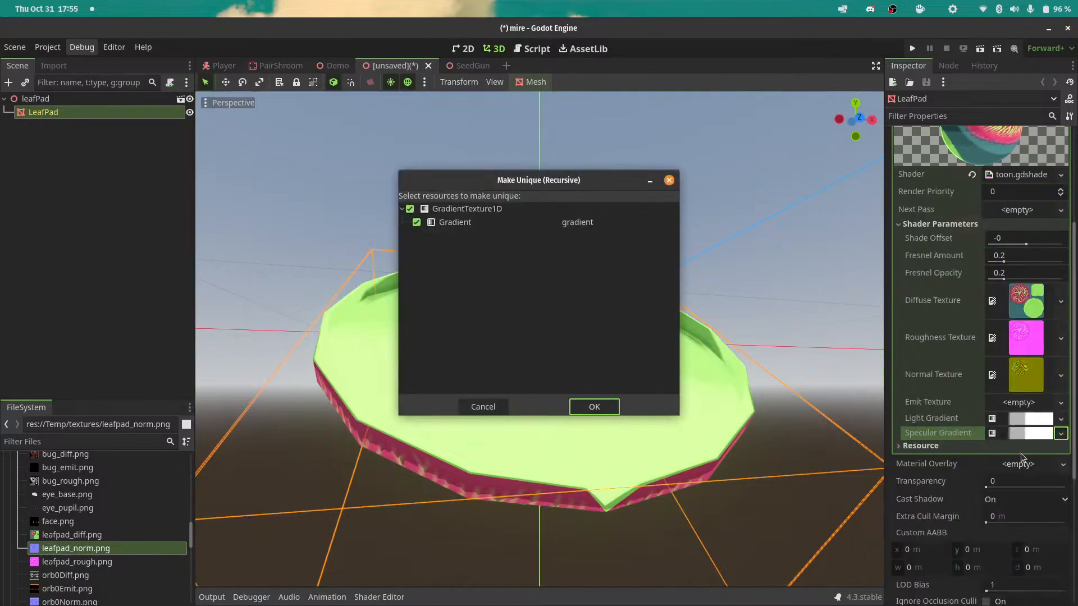
left_click(594, 406)
Remove the upper intermediate point from the specular gradient and set its interpolation mode to Constant.
left_click(1027, 435)
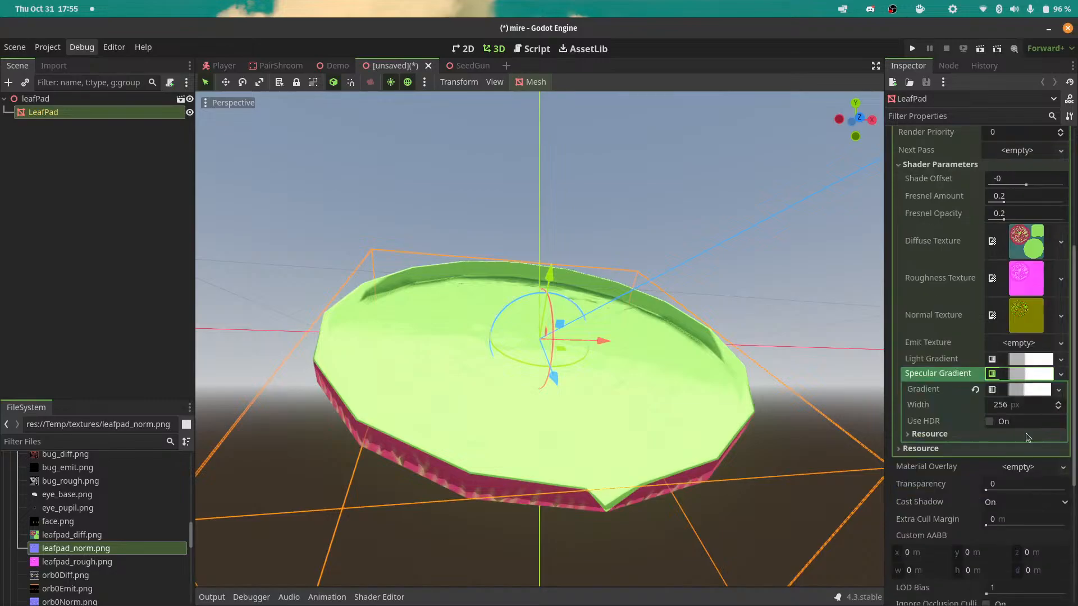
left_click(1021, 391)
left_click_drag(967, 384, 994, 384)
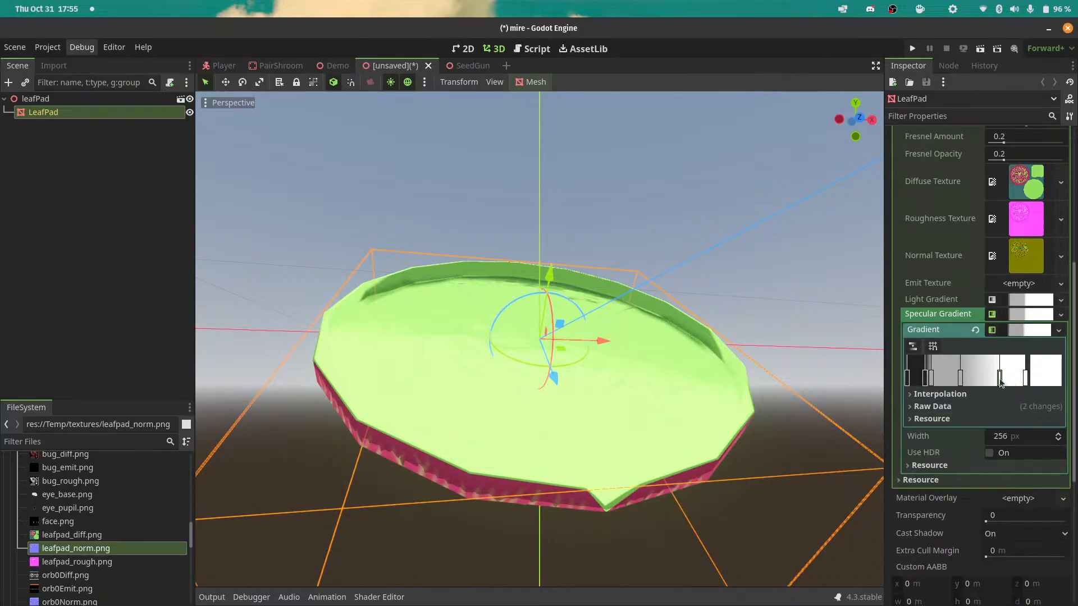
right_click(999, 381)
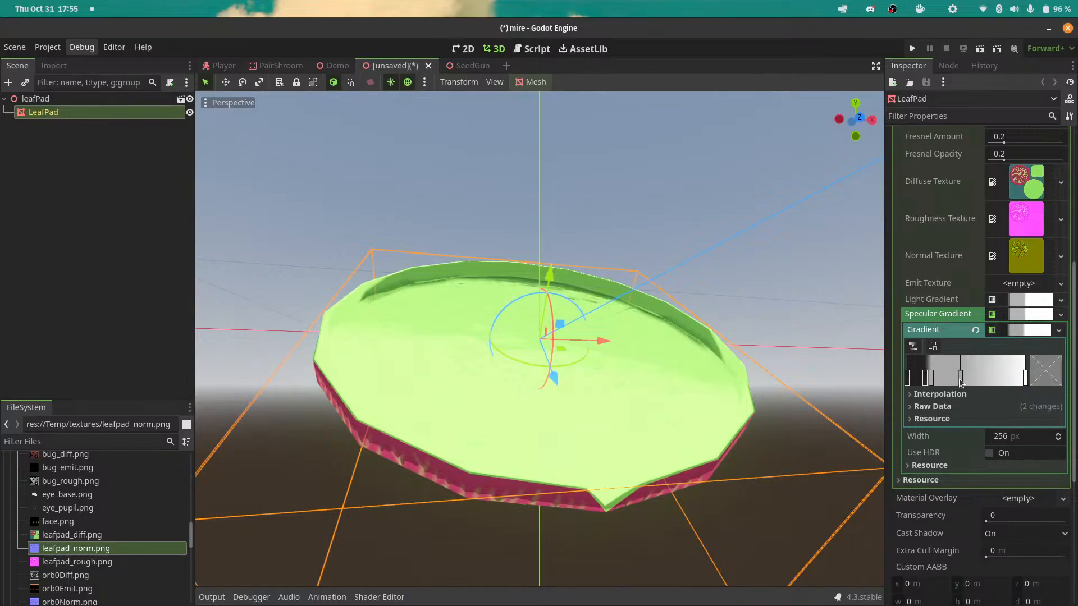
left_click(968, 394)
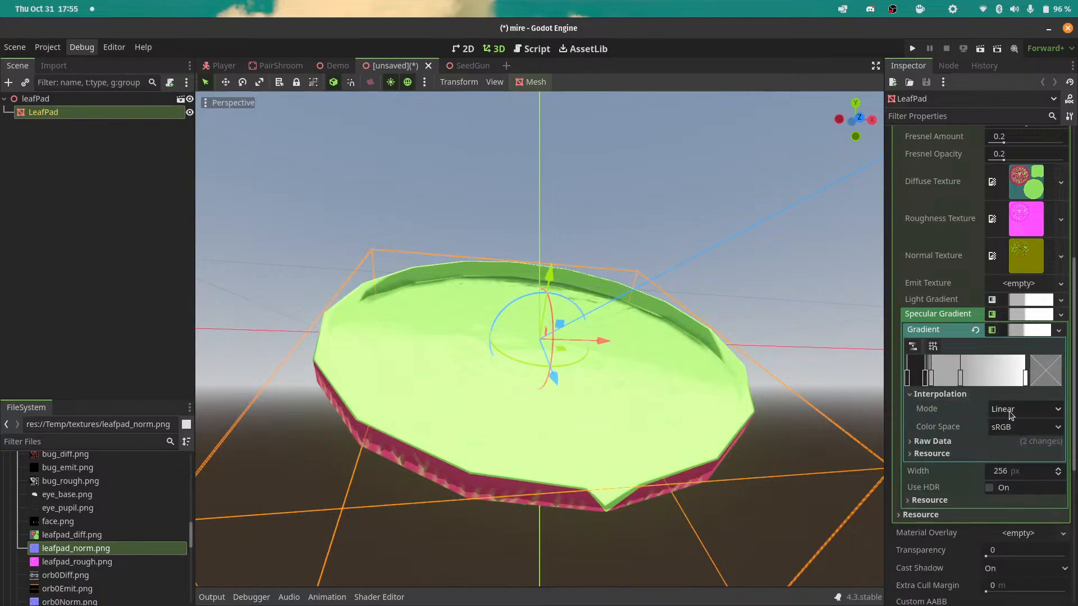
left_click(1058, 409)
left_click(1005, 441)
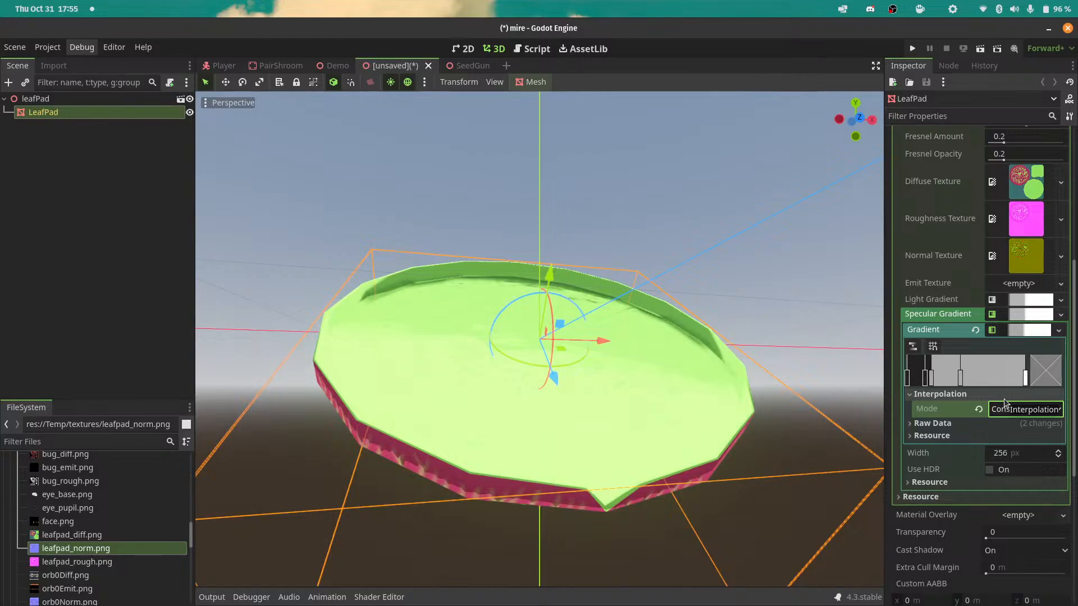
Delete the specular gradient's remaining middle points and move the white point to about a third of the way along the ramp.
left_click(961, 382)
right_click(963, 384)
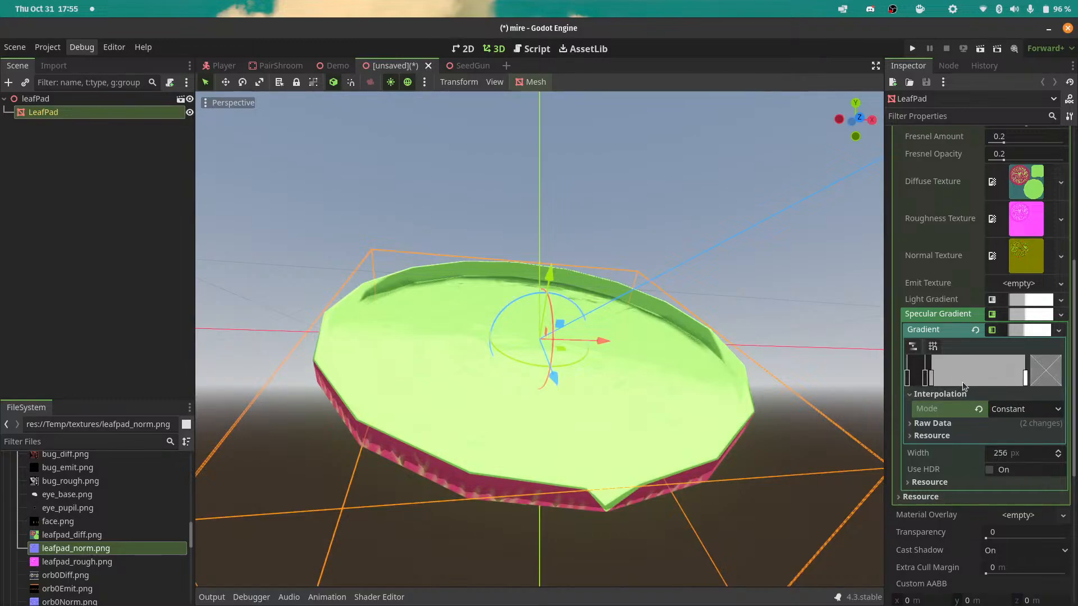
left_click_drag(1027, 379, 955, 379)
left_click(927, 382)
key("Delete")
left_click(931, 382)
key("Delete")
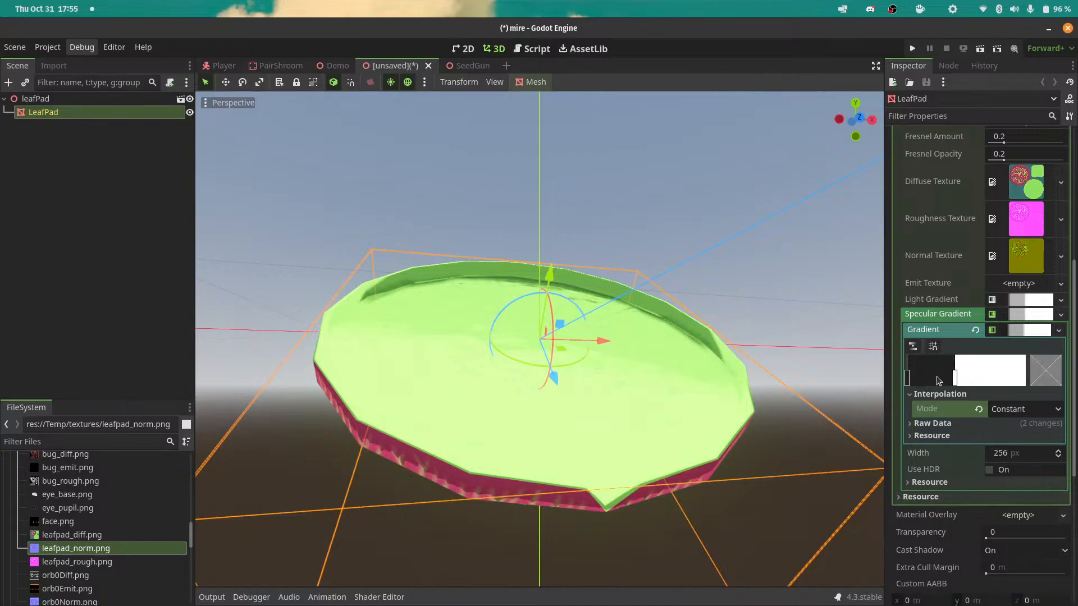
mouse_move(956, 379)
left_mouse_down()
mouse_move(922, 379)
mouse_move(1031, 384)
mouse_move(885, 385)
mouse_move(1028, 385)
mouse_move(888, 385)
mouse_move(1025, 385)
mouse_move(935, 384)
mouse_move(951, 384)
left_mouse_up()
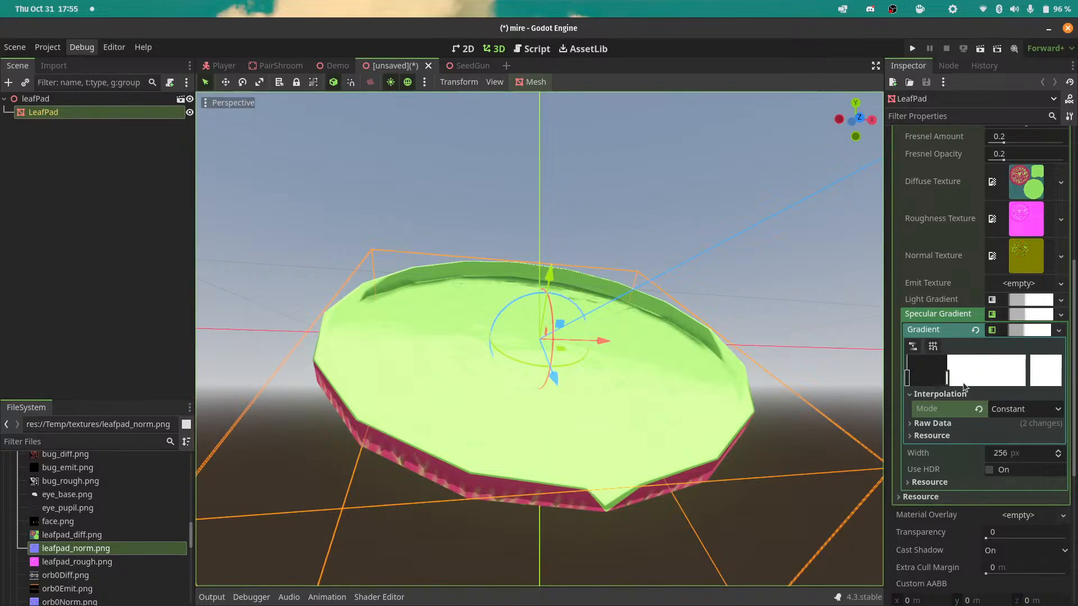
left_click(1035, 331)
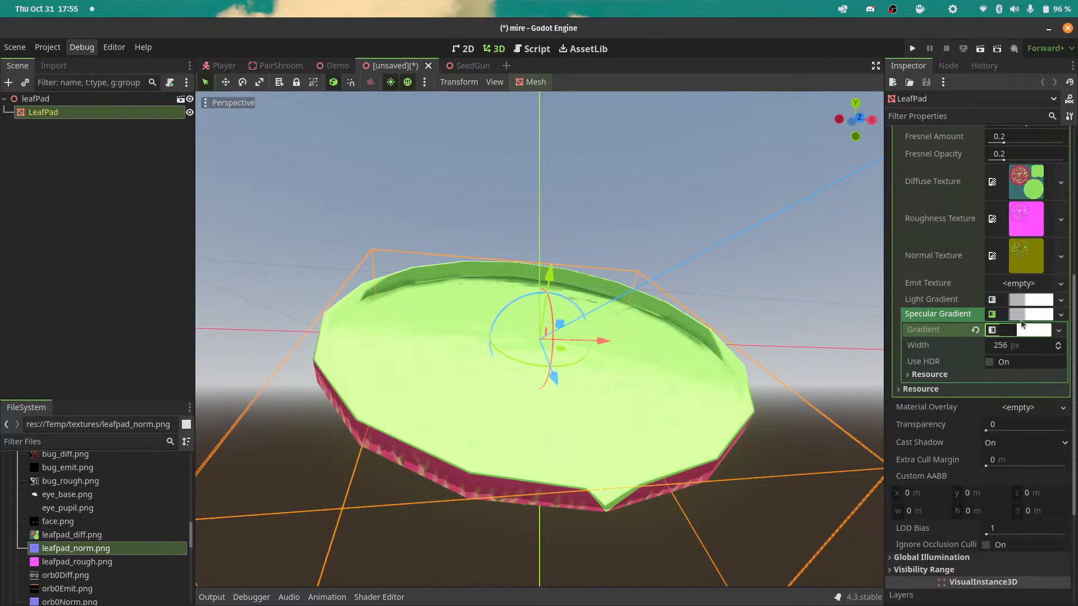
left_click(1022, 322)
scroll(1018, 258, "up", 3)
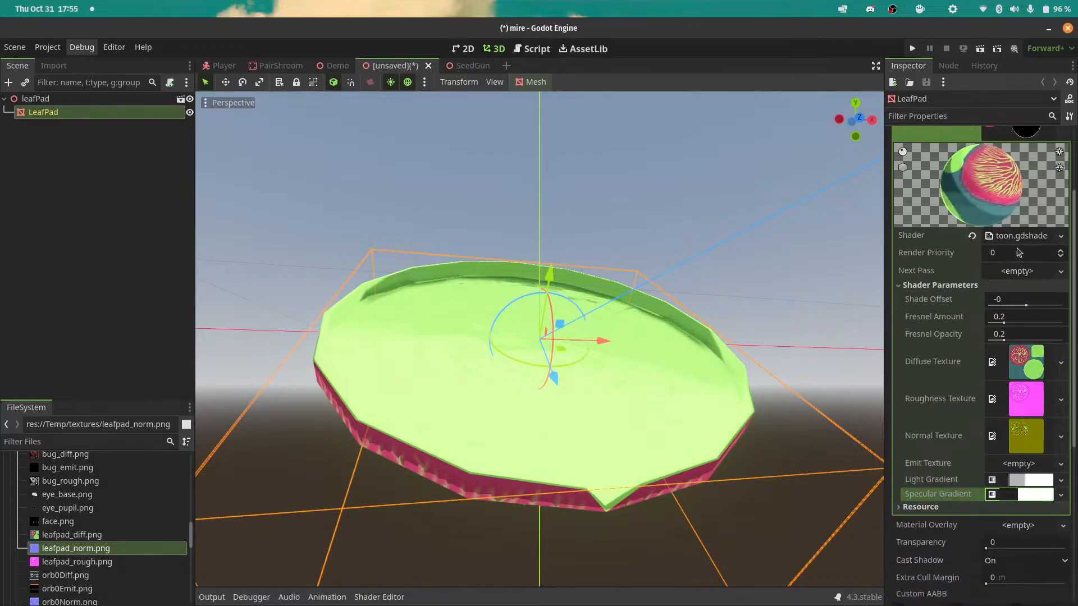
Review the specular lighting code of toon.gdshader in the shader editor, and close the editor.
left_click(1017, 236)
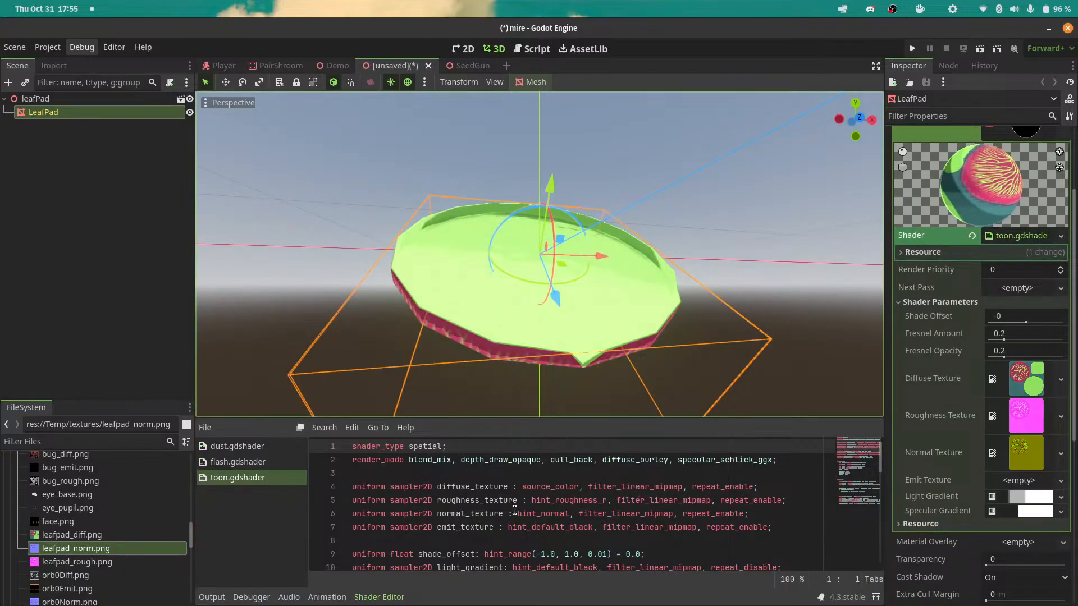
scroll(514, 510, "down", 6)
scroll(515, 511, "down", 3)
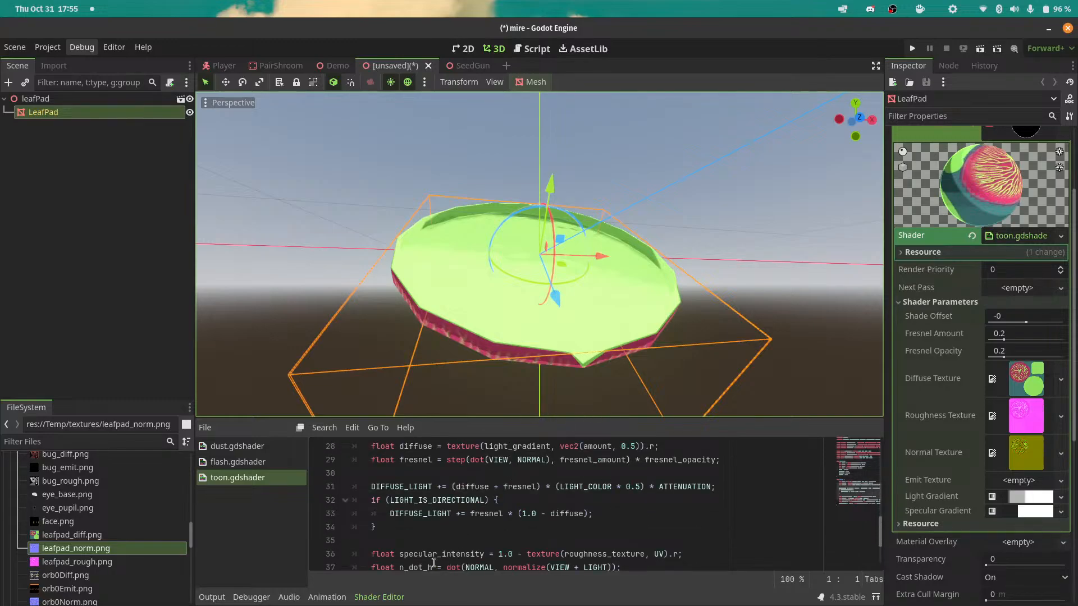
left_click(379, 597)
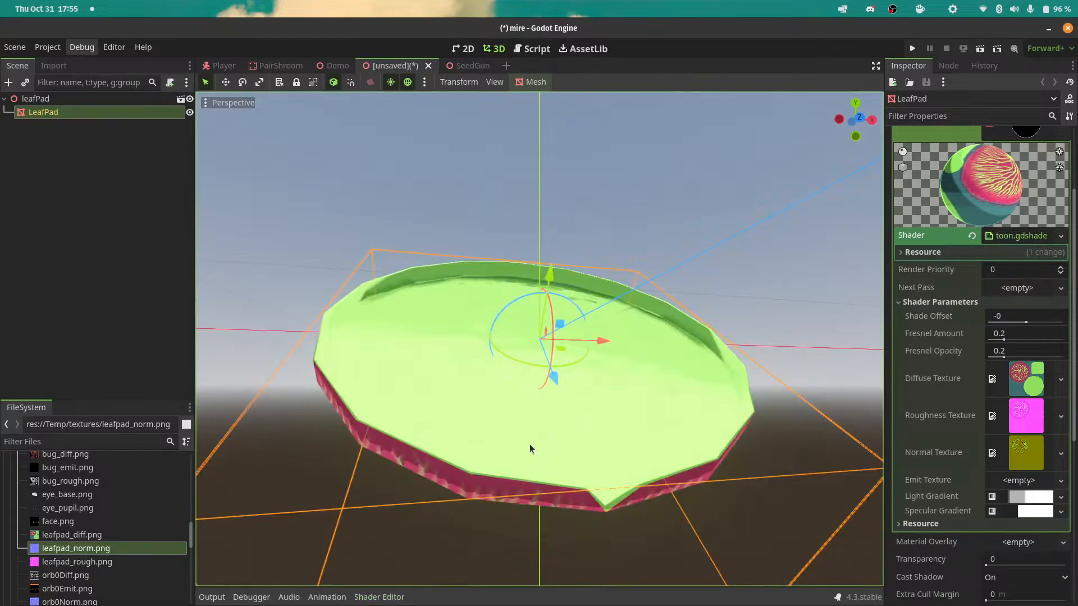
Save the leafPad scene as LeafPad.tscn in the project's Temp folder.
left_click(1026, 511)
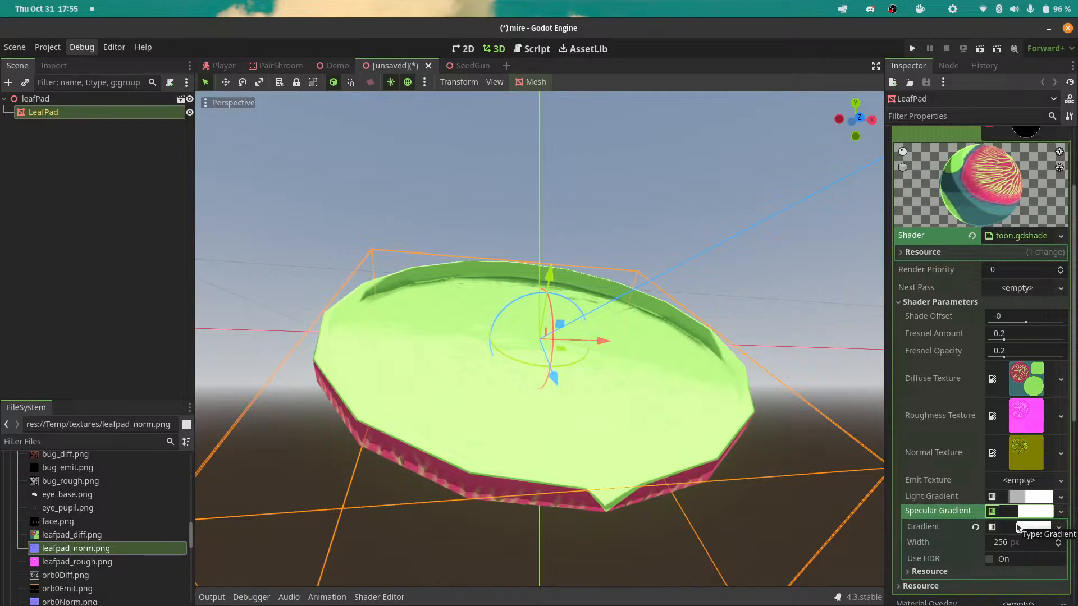
mouse_move(856, 141)
left_mouse_down()
mouse_move(864, 151)
mouse_move(842, 174)
mouse_move(831, 107)
mouse_move(828, 116)
mouse_move(862, 104)
mouse_move(874, 67)
mouse_move(879, 102)
mouse_move(854, 135)
left_mouse_up()
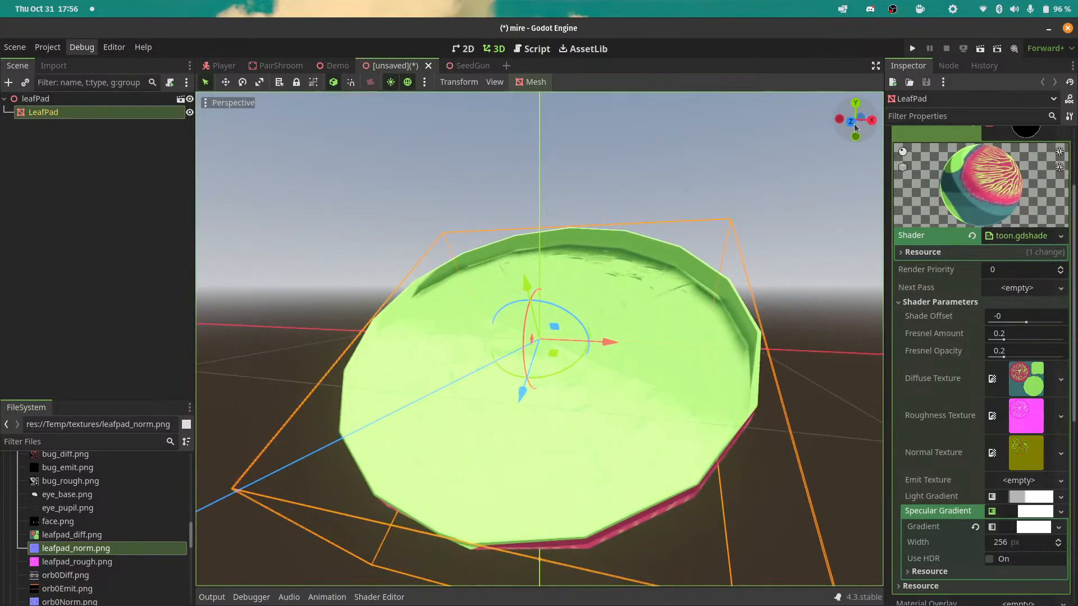
left_click(50, 100)
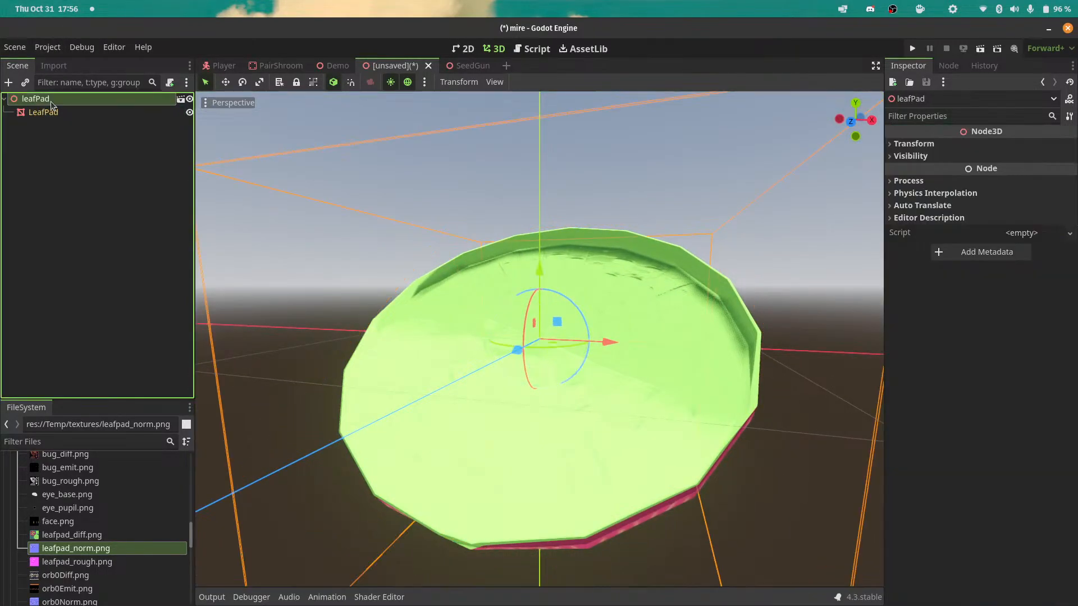
key("ctrl+s")
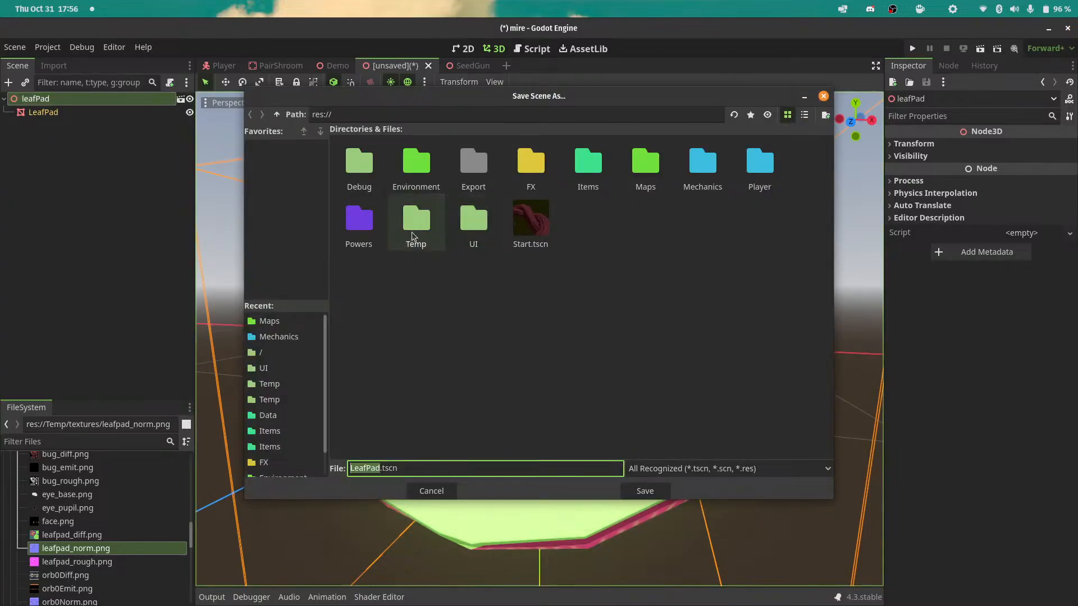
double_click(417, 235)
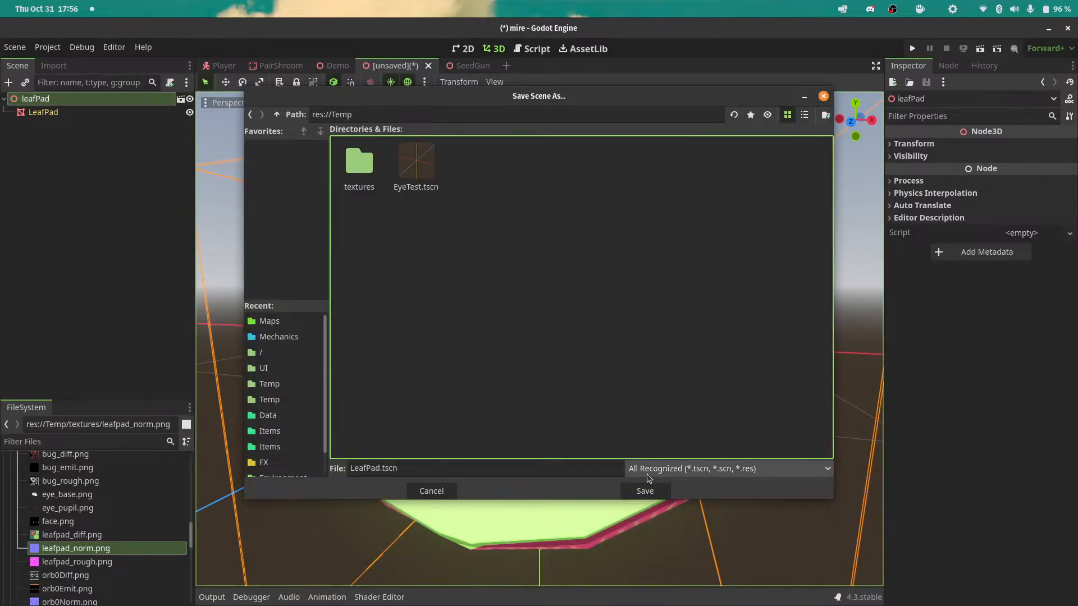
left_click(646, 490)
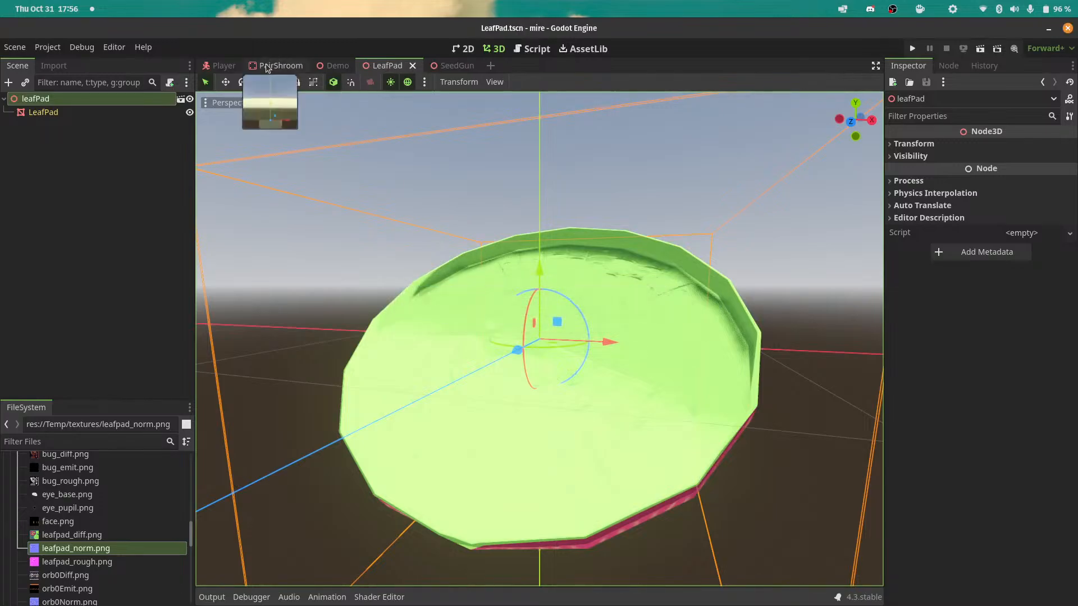
Place an instance of LeafPad.tscn from the Temp folder on the Demo scene's floor near the existing green pads.
left_click(335, 65)
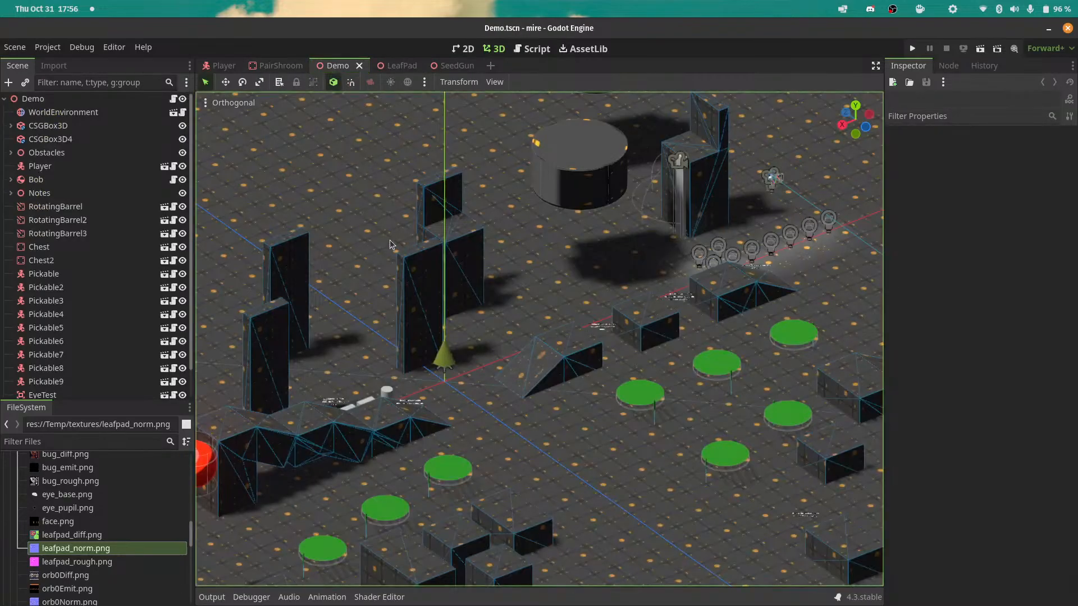
middle_click_drag(507, 388, 511, 329, "shift")
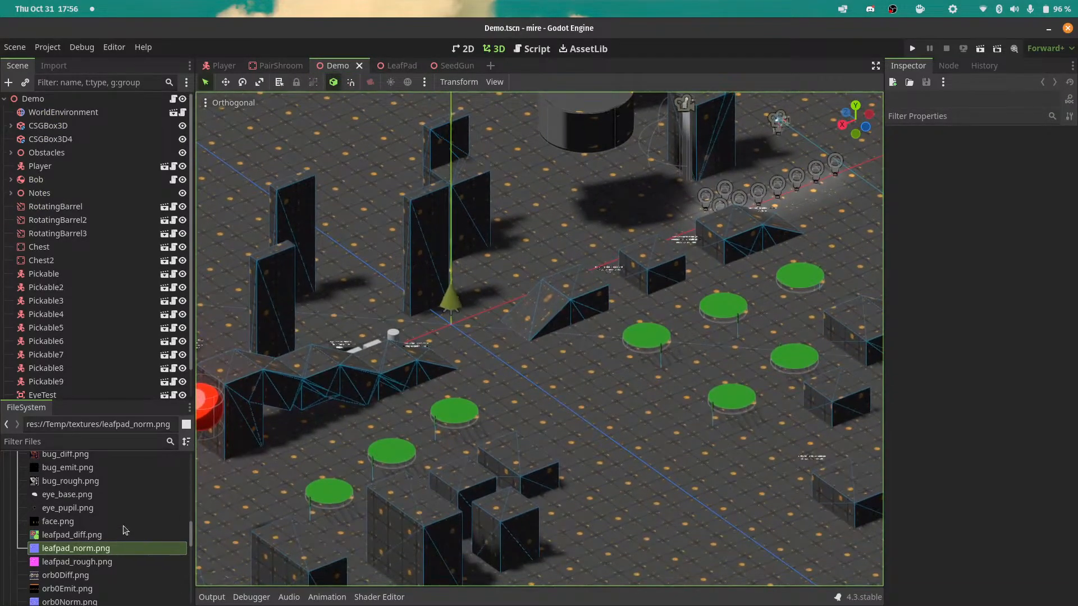
scroll(67, 536, "up", 4)
left_click(17, 556)
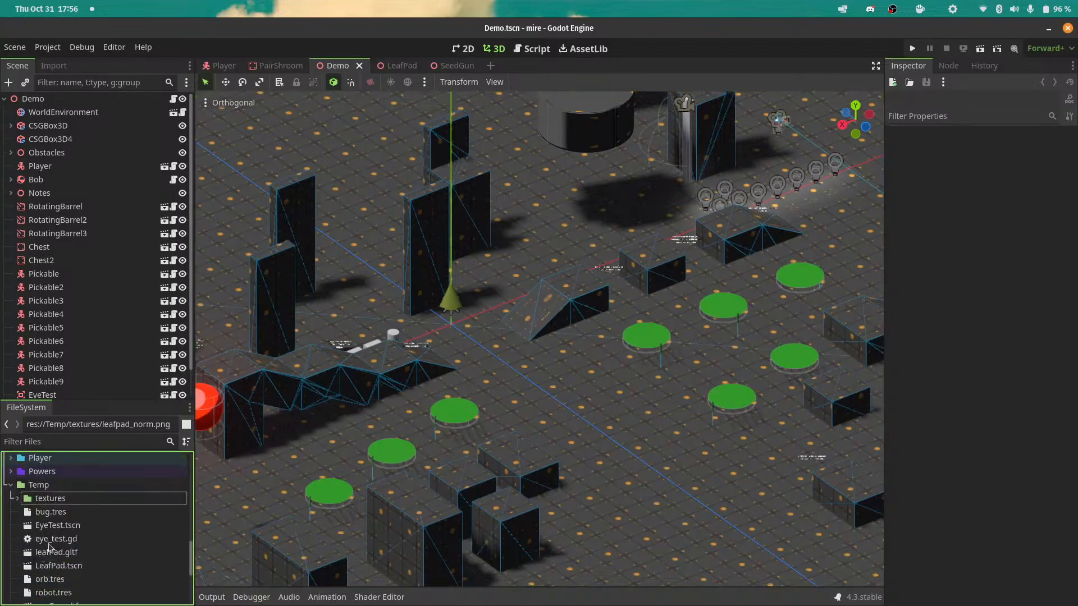
left_click_drag(56, 565, 537, 347)
scroll(539, 373, "up", 5)
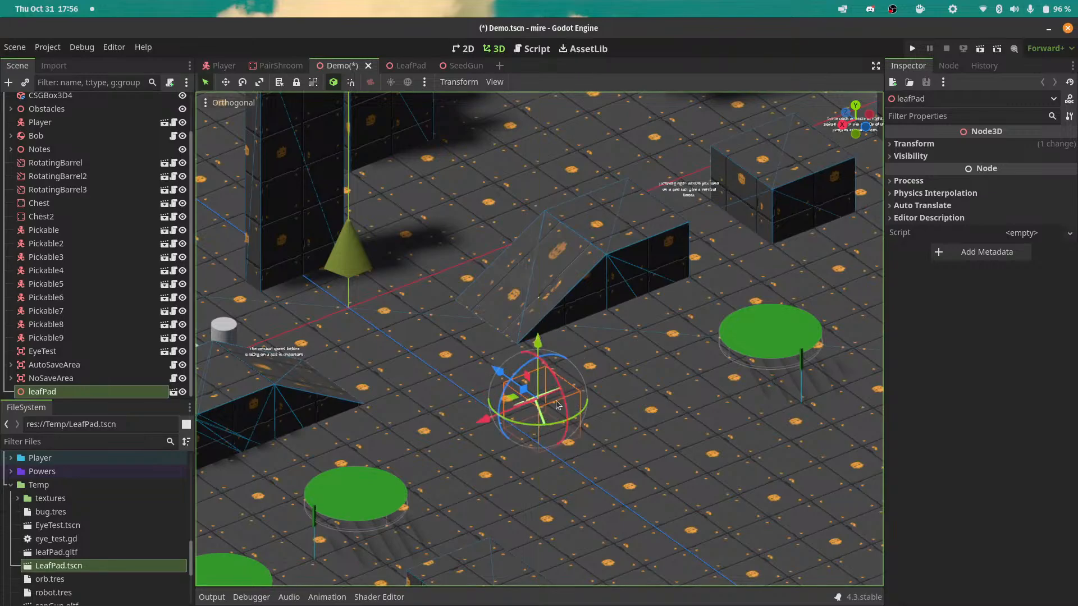
scroll(555, 395, "up", 3)
left_click_drag(855, 119, 888, 119)
Run the project and start a new game from the MIRE title screen.
key("F5")
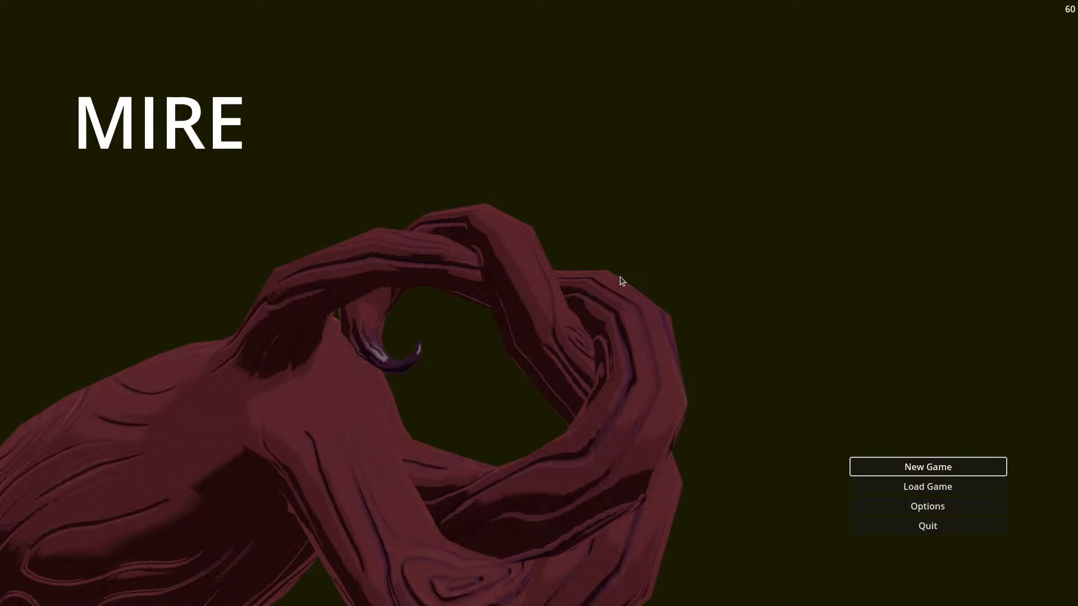
left_click(886, 465)
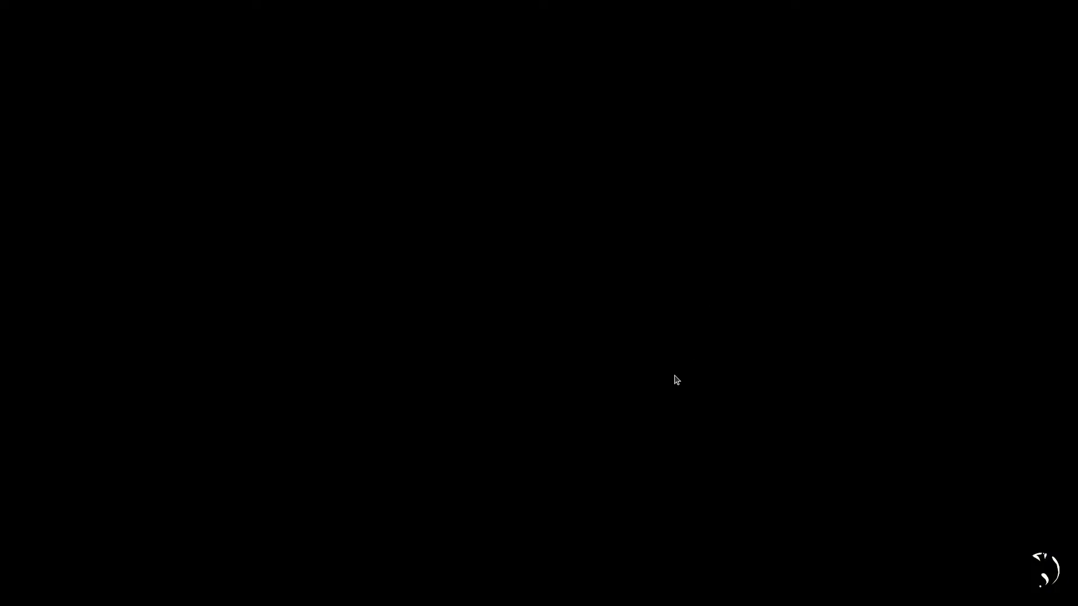
key("w")
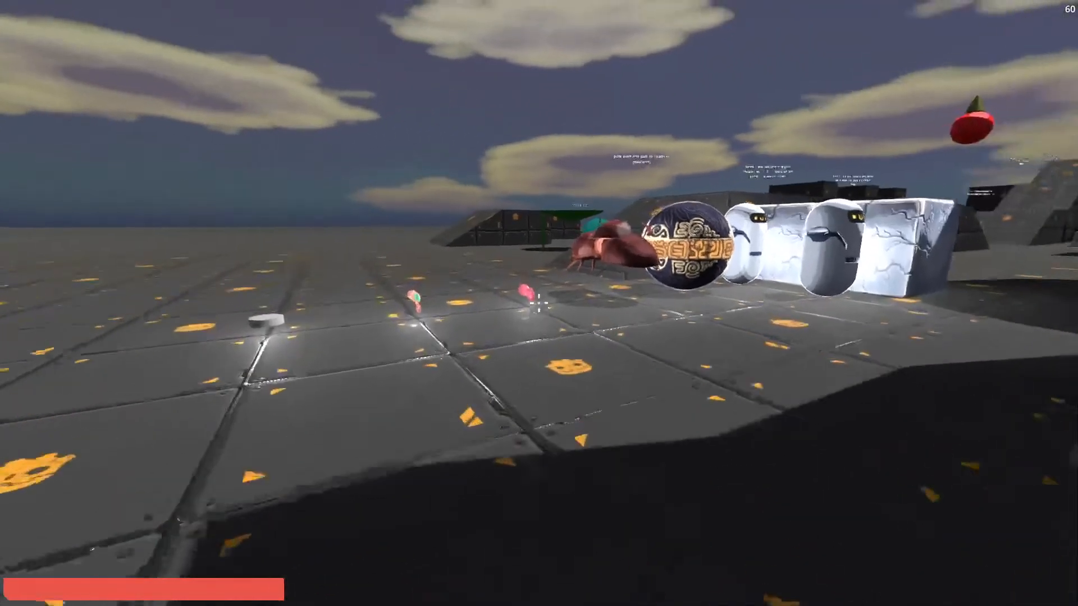
Pick up the two pink hand-held items from the floor and jump off the ramp toward the leaf pads.
key("e")
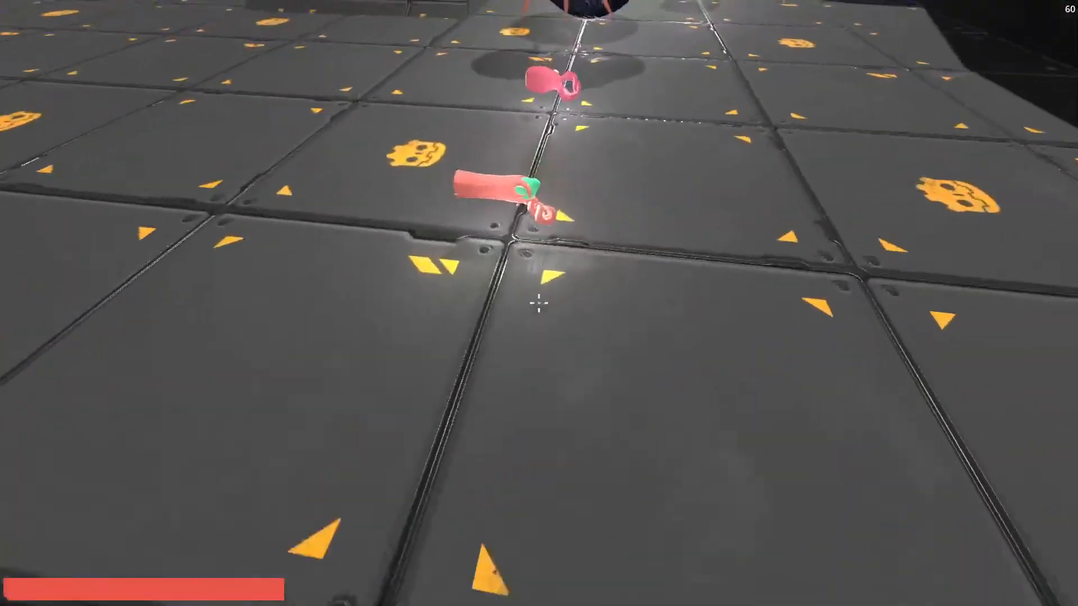
key("w")
key("e")
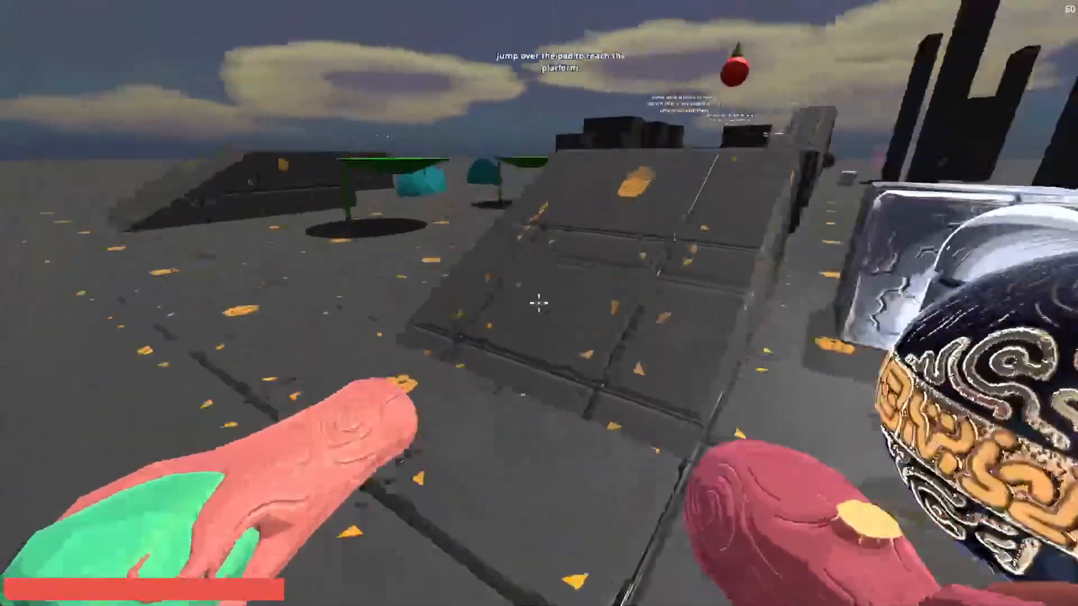
key("w")
key("space")
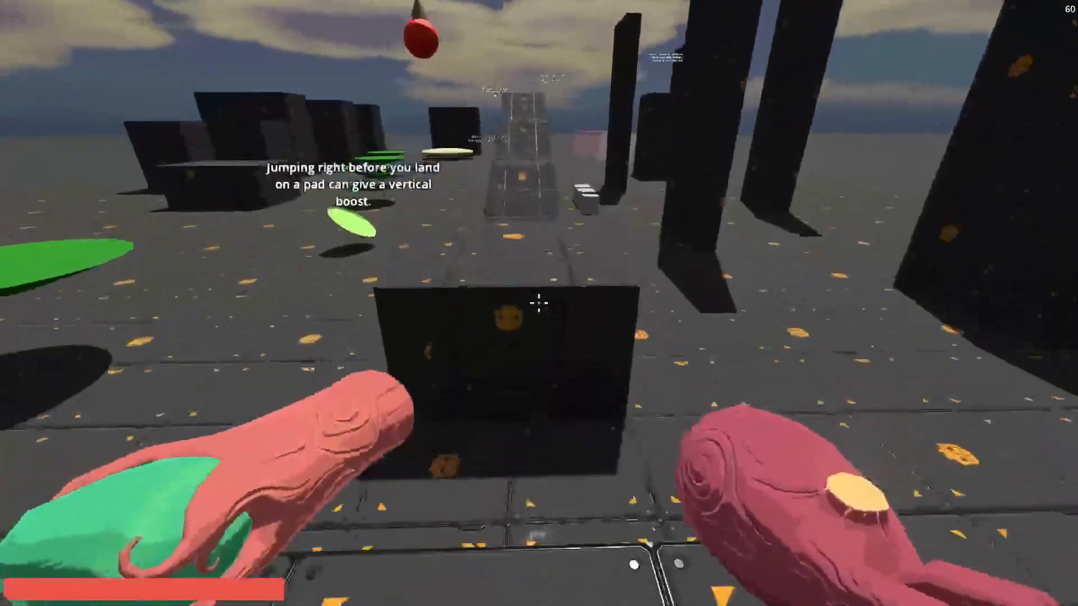
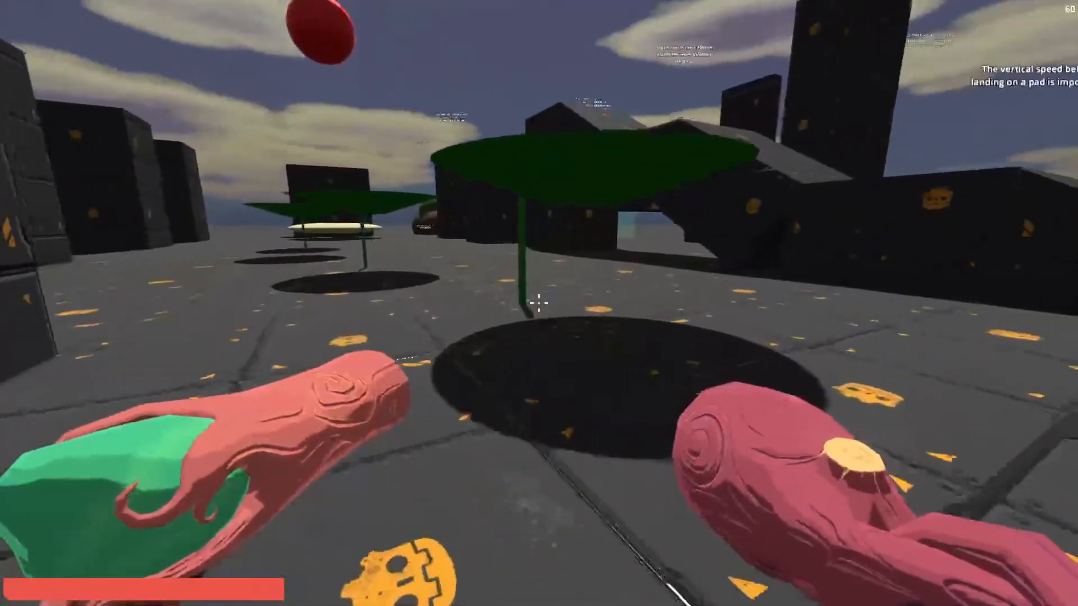
Load the main map with the game's debug options and cross the raised platforms over the mud.
key("Tab")
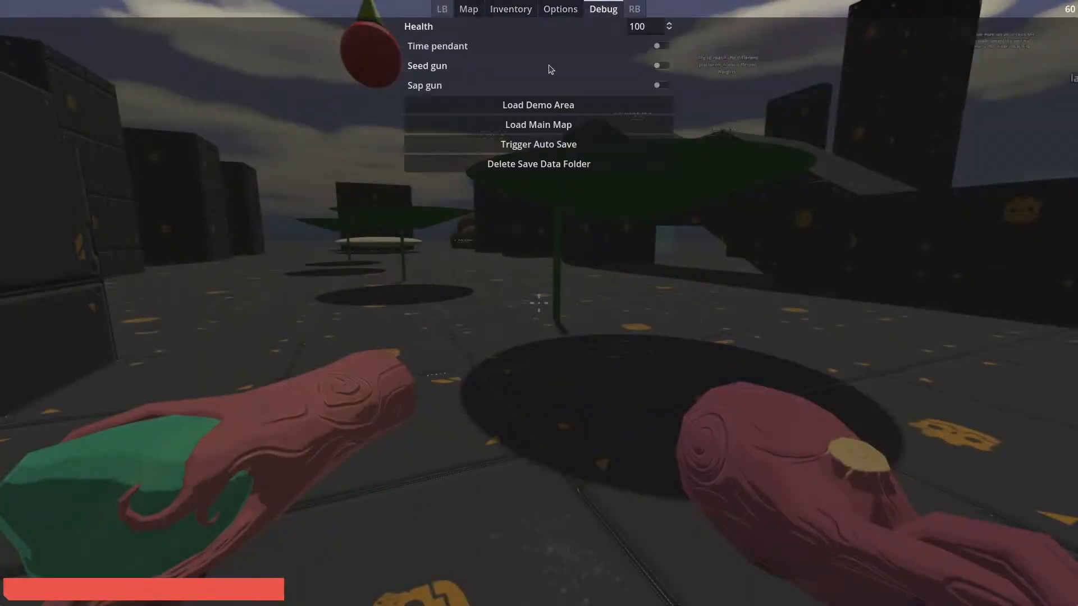
left_click(545, 130)
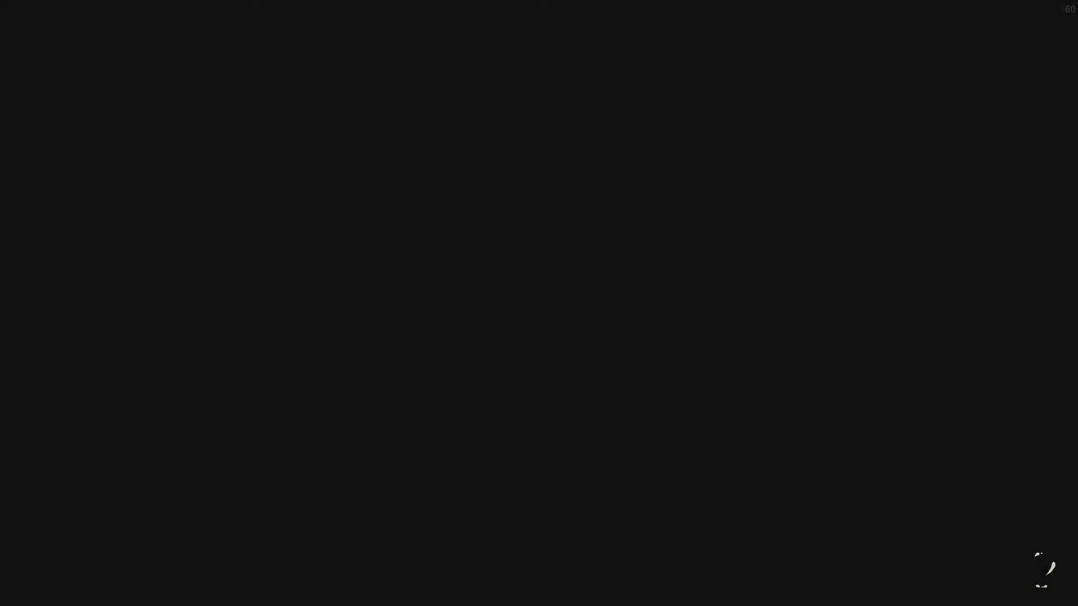
key("w")
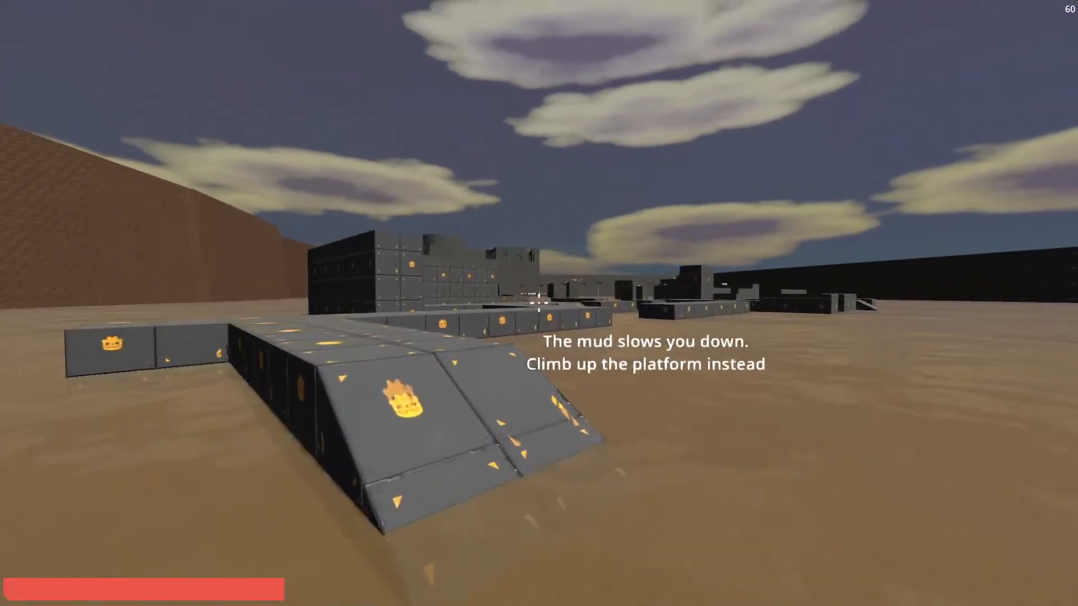
key("w")
key("w")
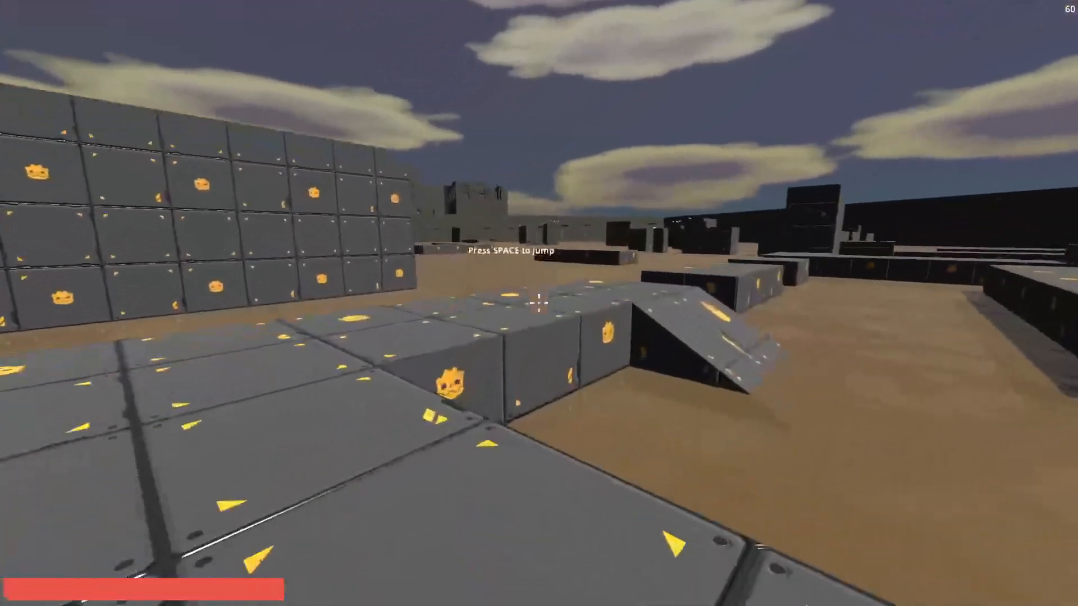
key("w")
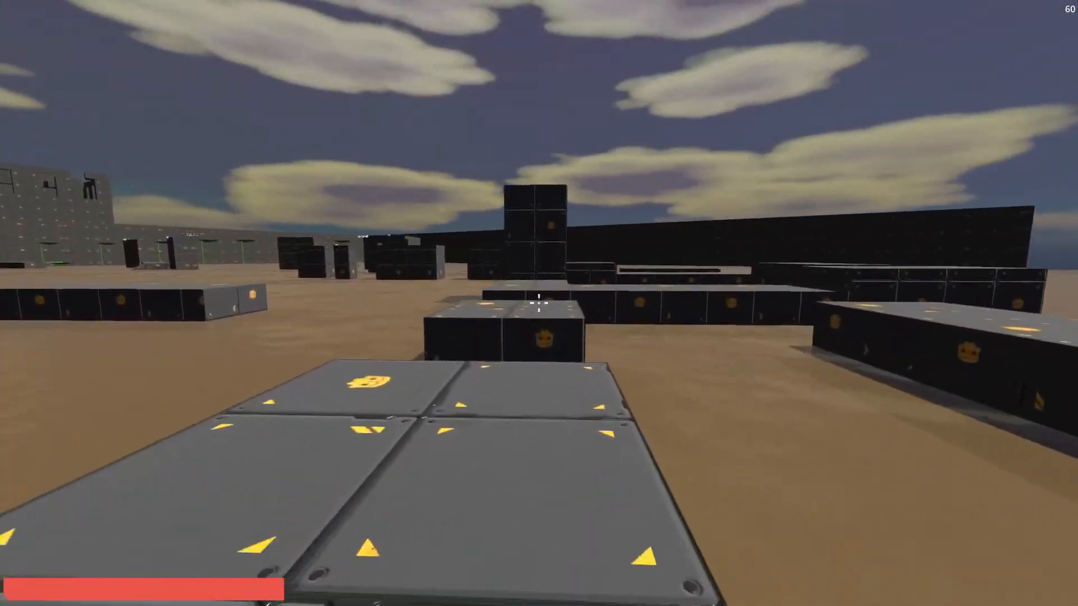
key("w")
key("space")
key("space")
Load the saved game dated 27 Oct 2024 18:08.
key("Tab")
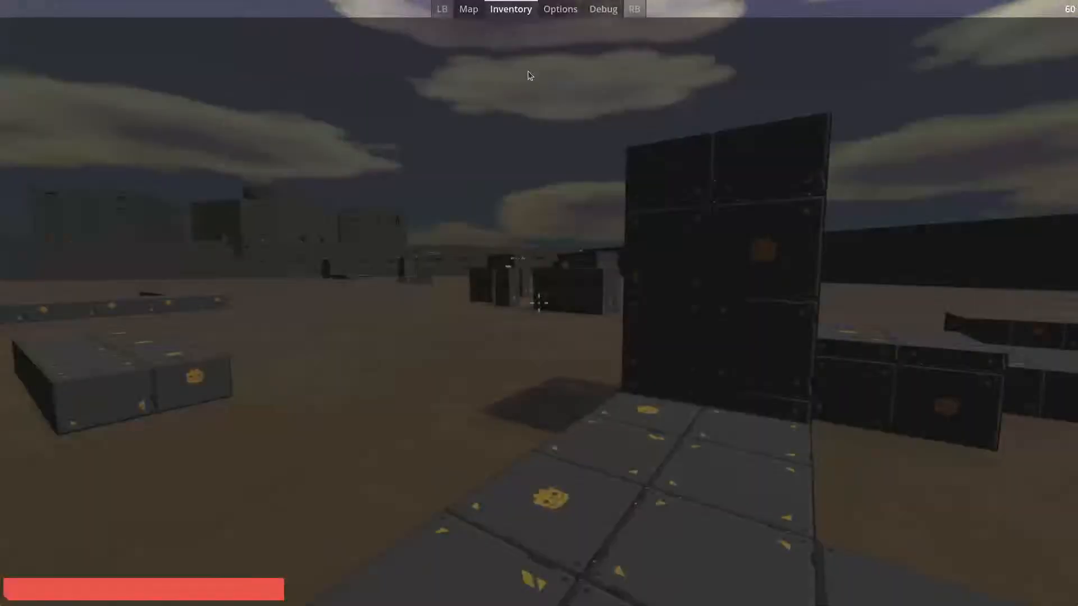
left_click(562, 10)
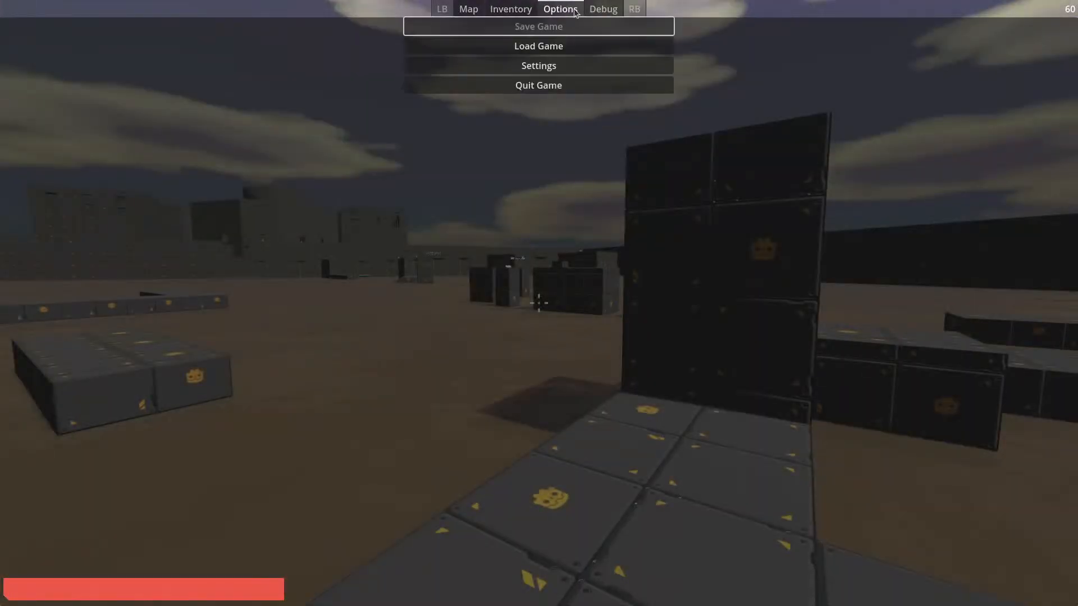
left_click(545, 47)
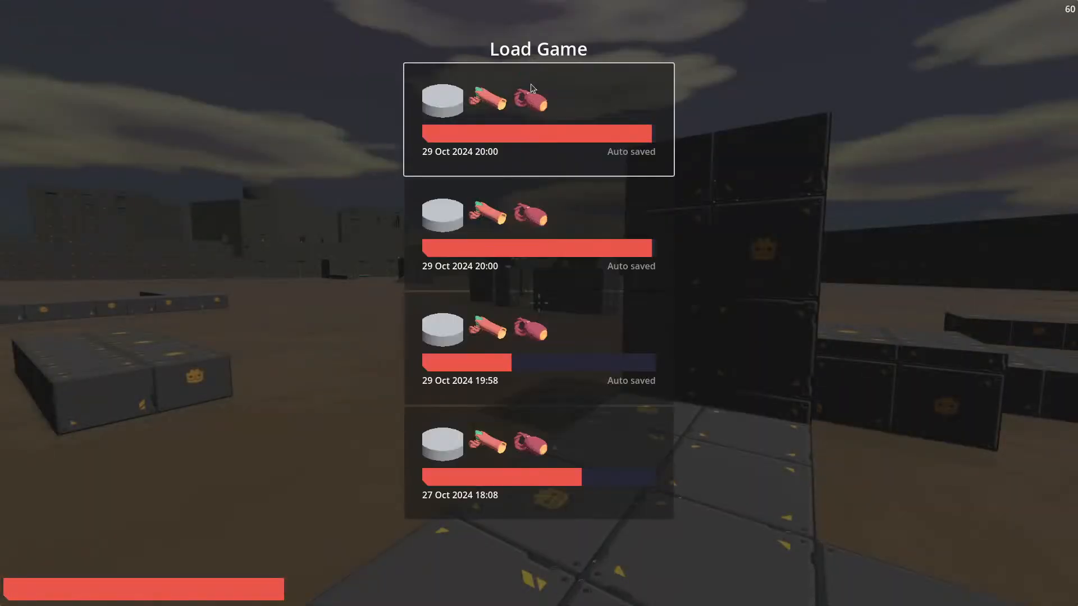
left_click(570, 459)
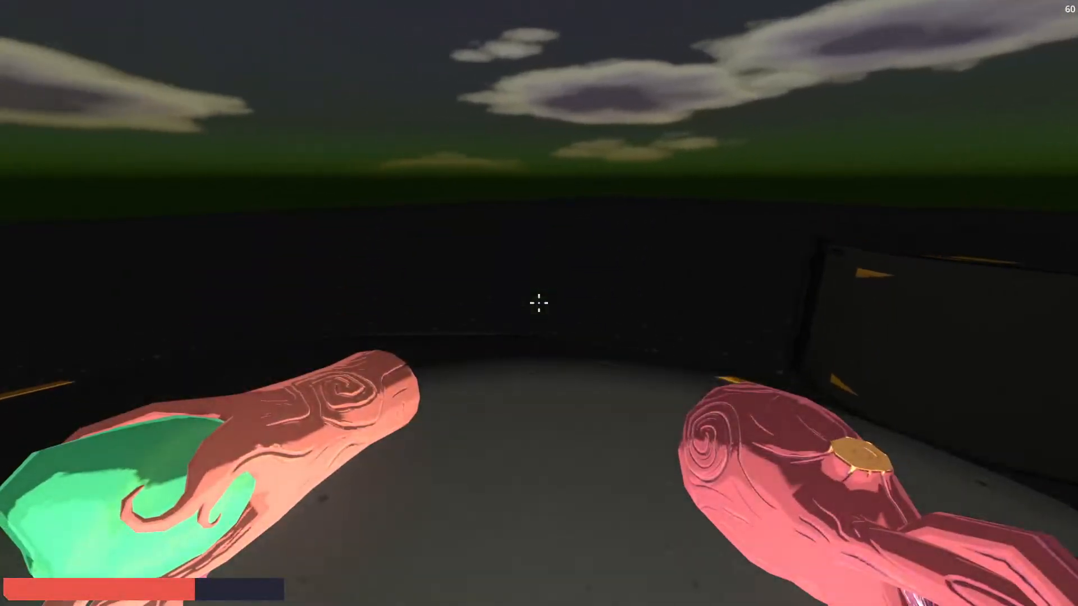
Load the auto-saved game dated 29 Oct 2024 19:58.
key("Tab")
left_click(562, 9)
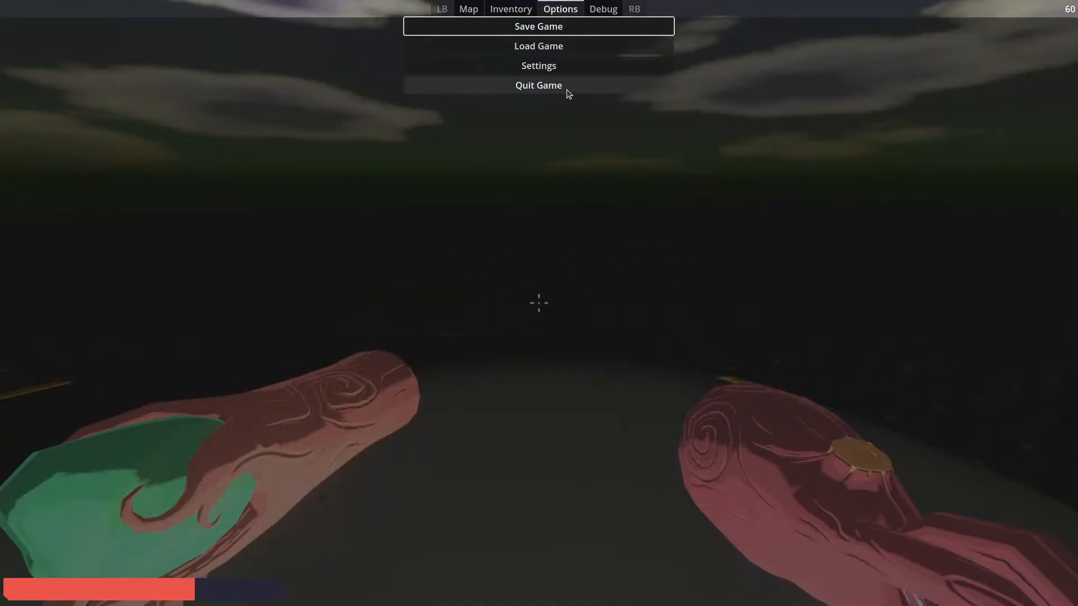
left_click(553, 48)
left_click(569, 330)
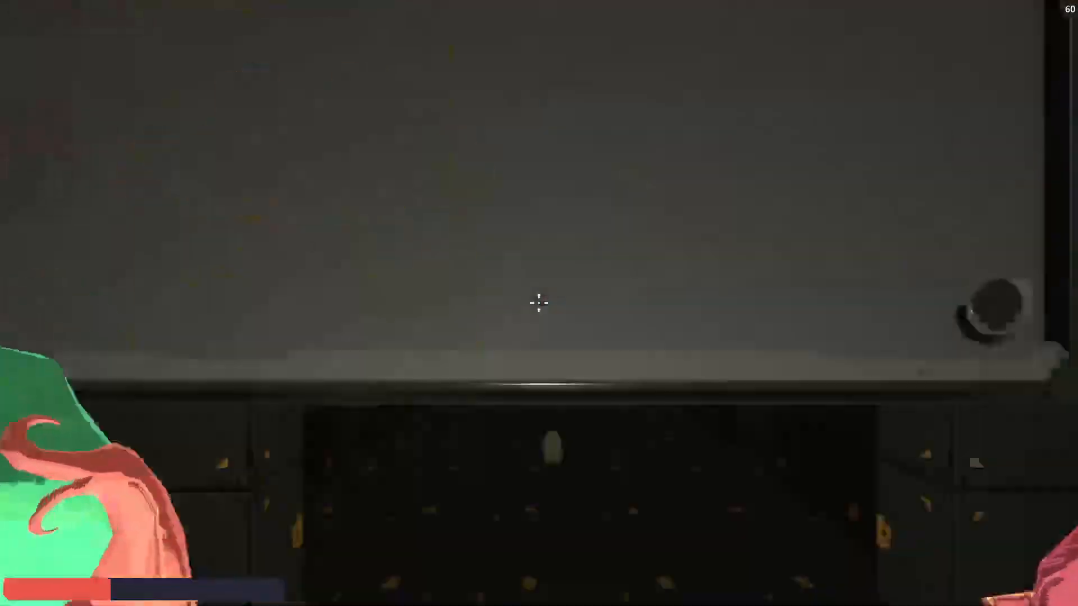
Examine the green and teal pads on tall stems around the flooded ruins from several angles.
key("s")
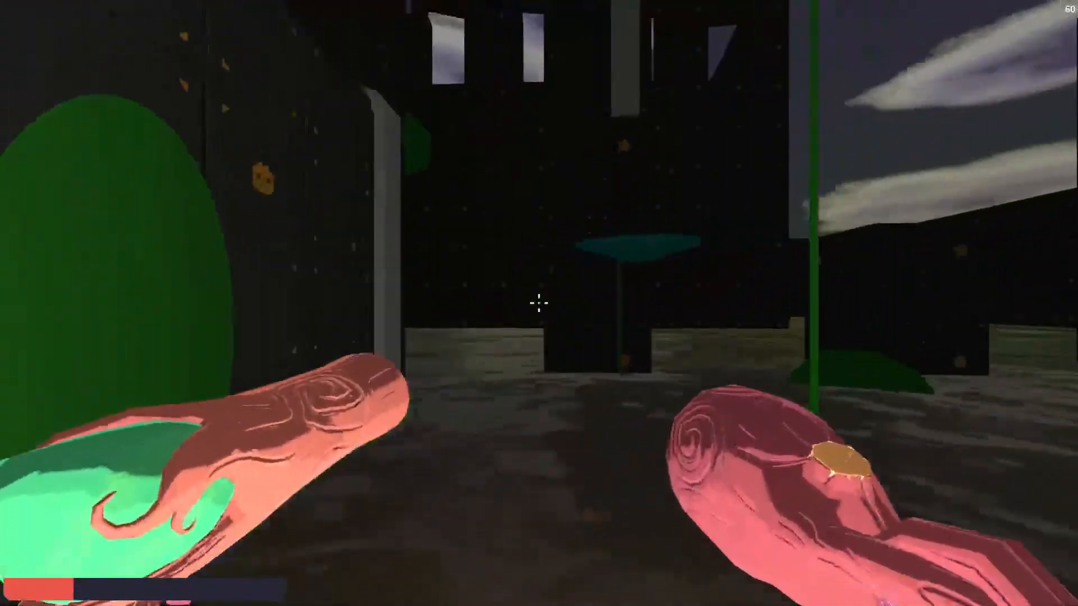
key("s")
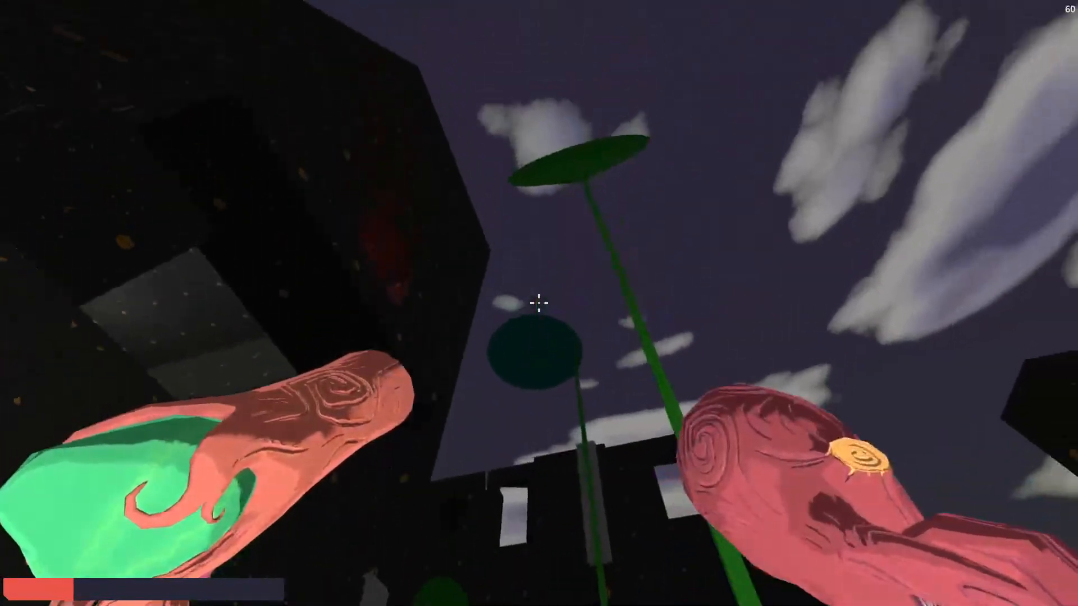
key("a")
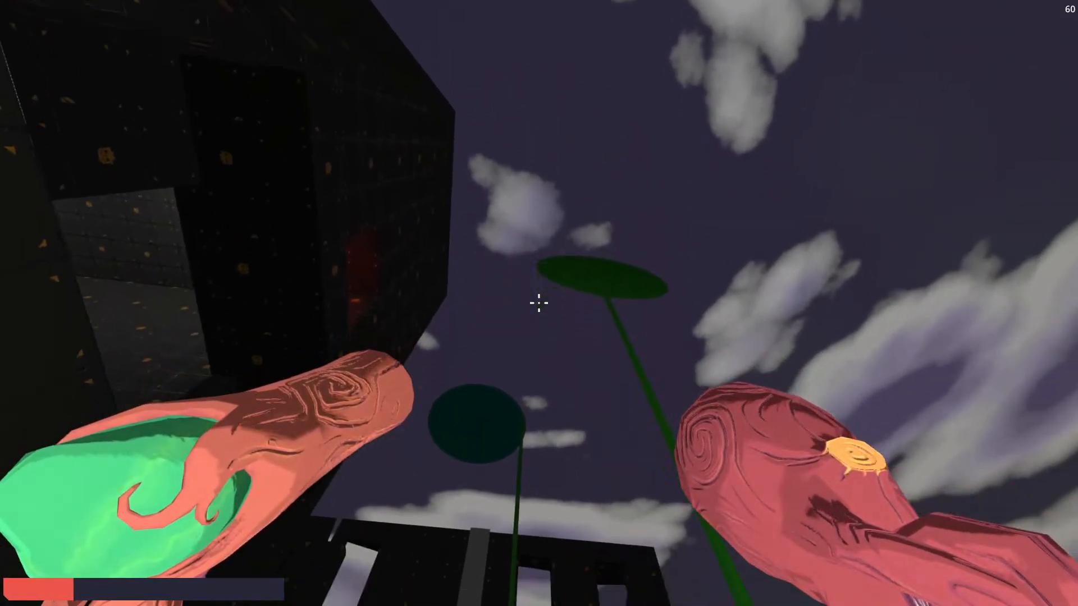
key("a")
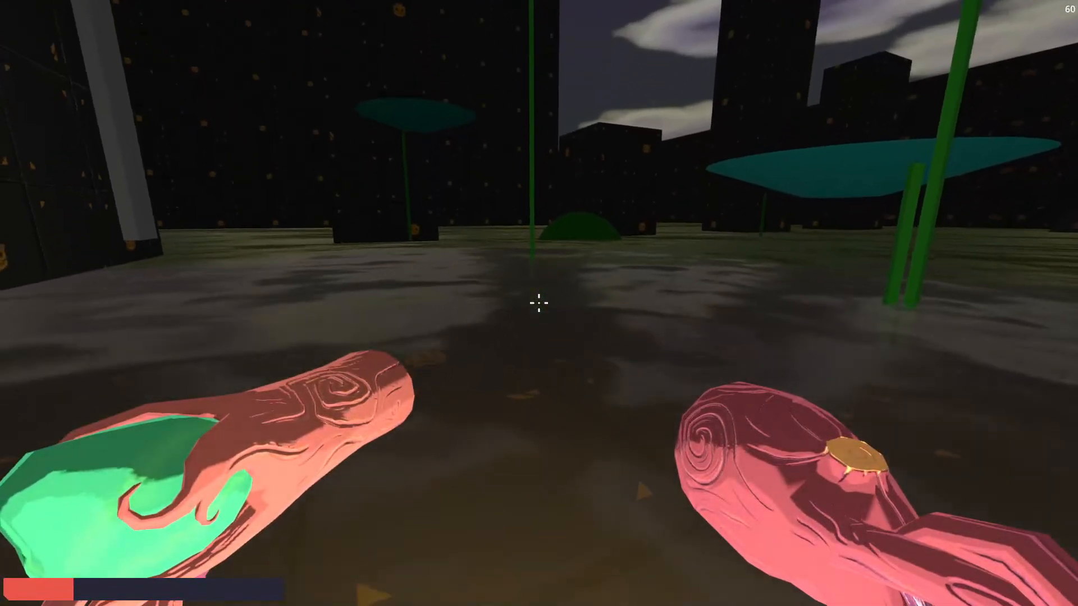
key("w")
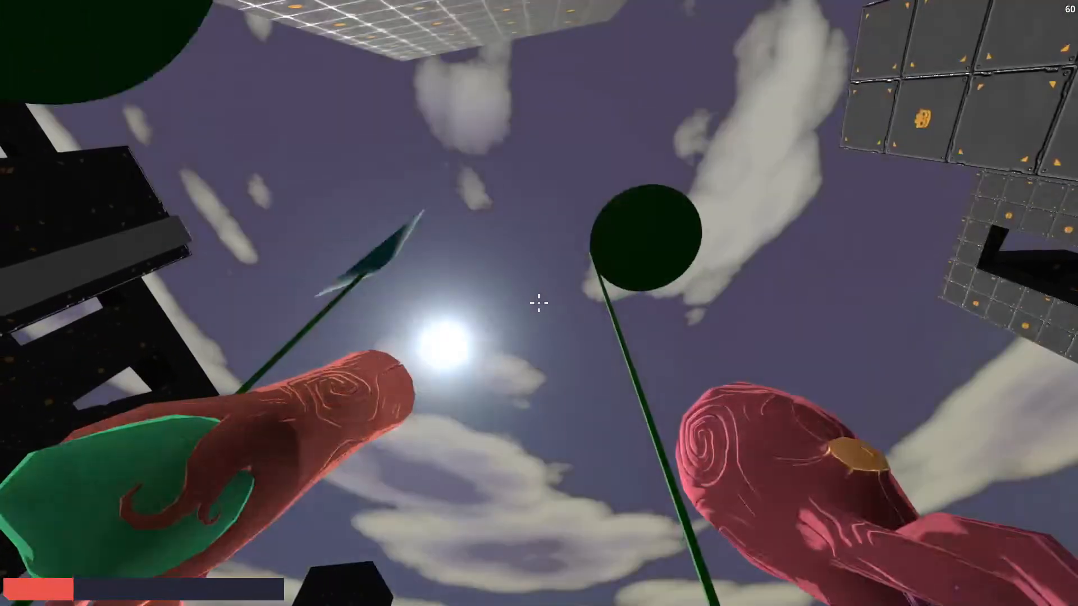
key("w")
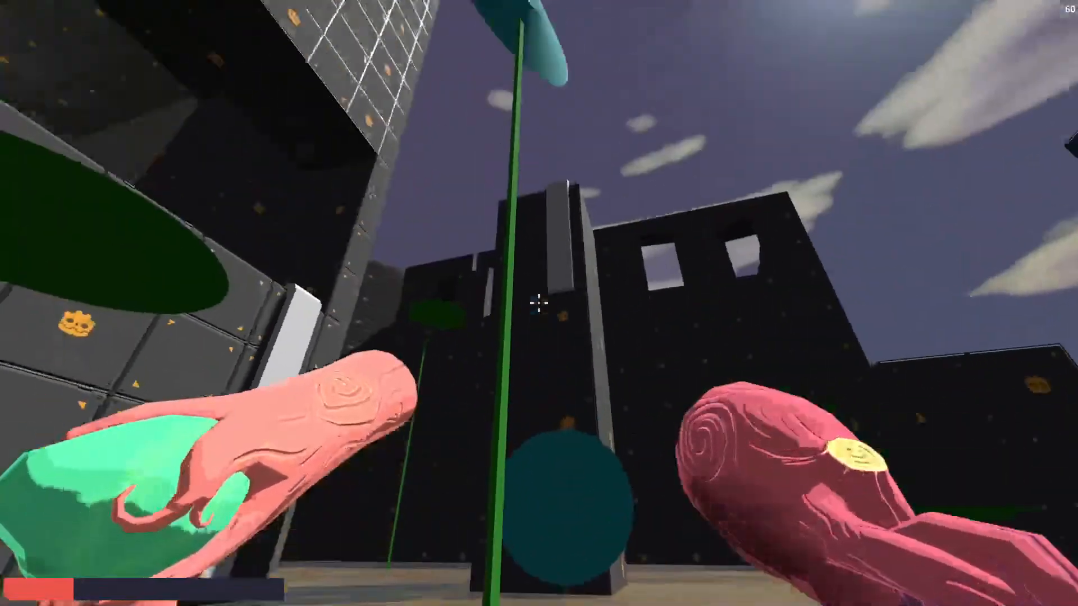
key("d")
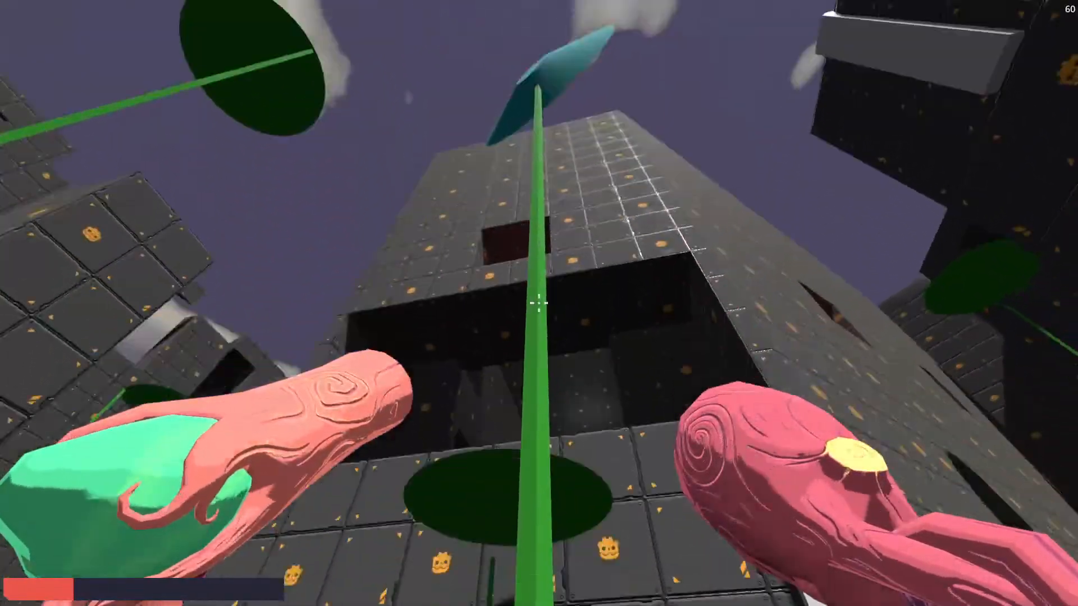
key("d")
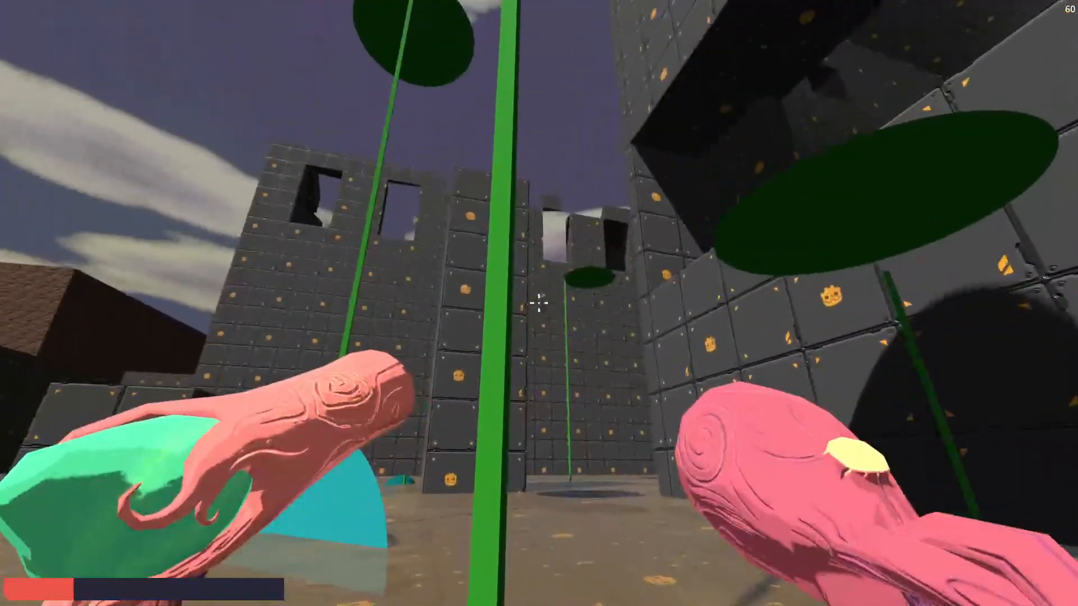
key("a")
key("a")
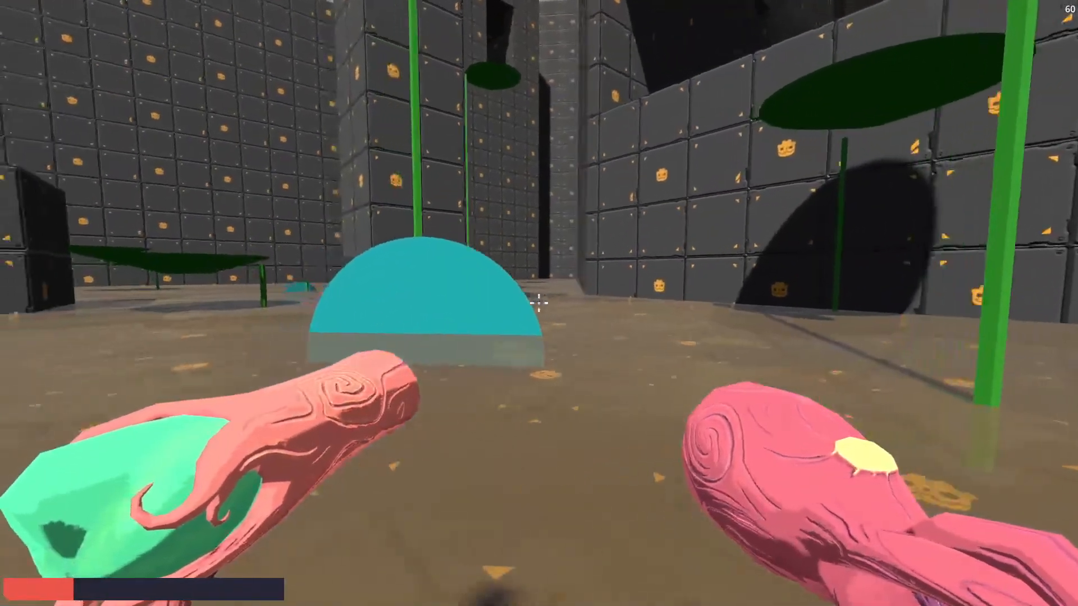
key("a")
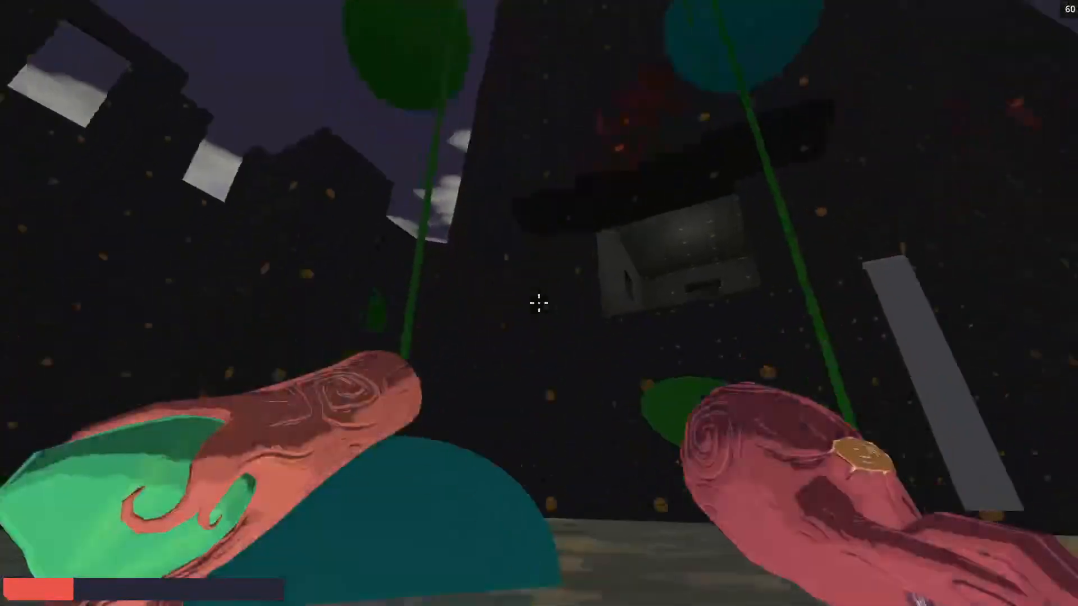
key("a")
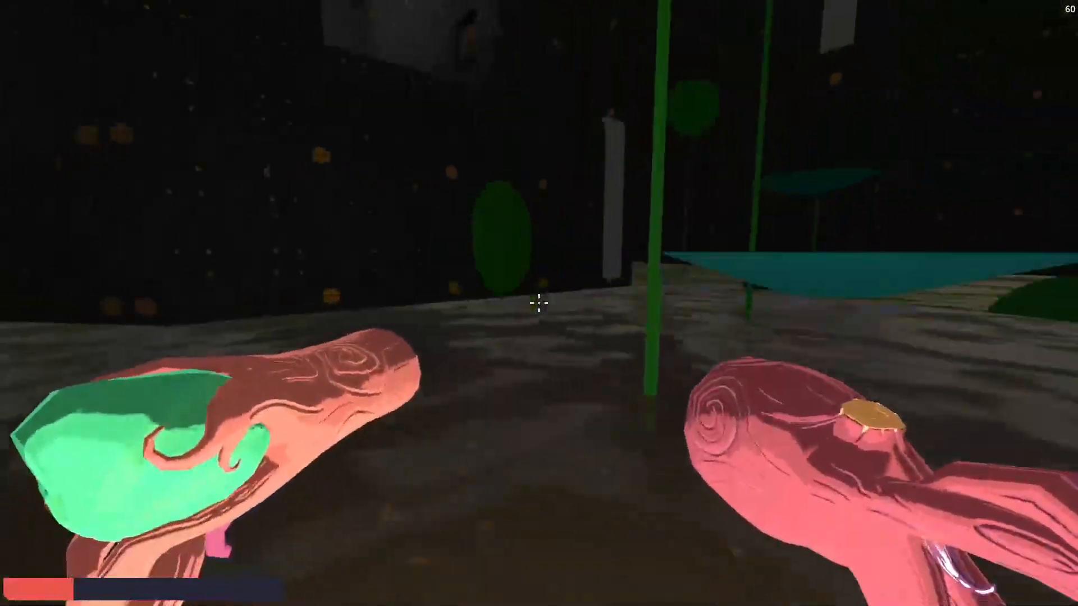
Load the demo area with the game's debug options.
key("Escape")
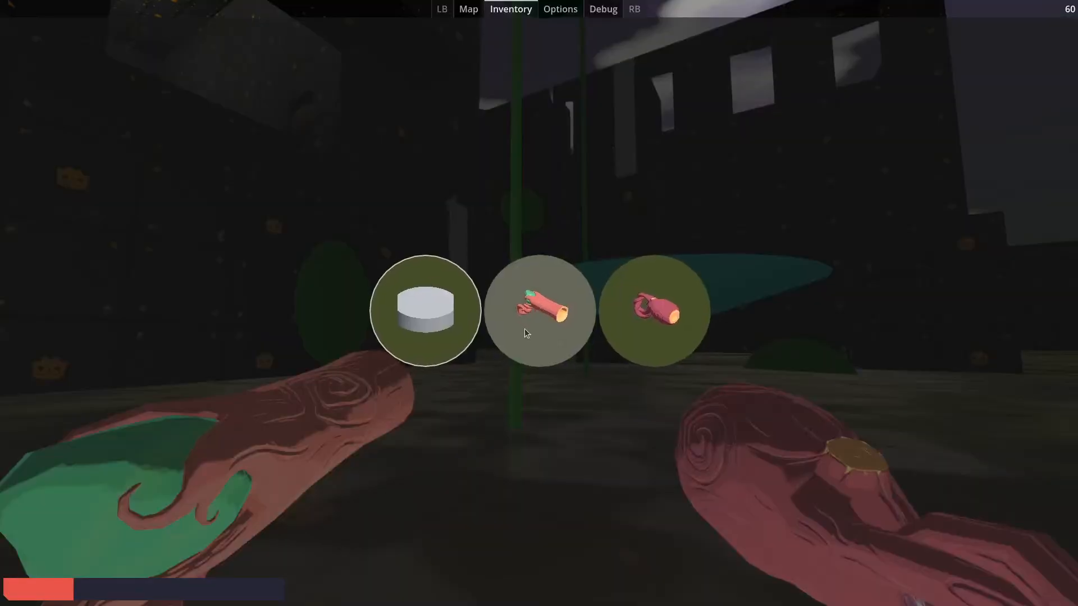
left_click(571, 10)
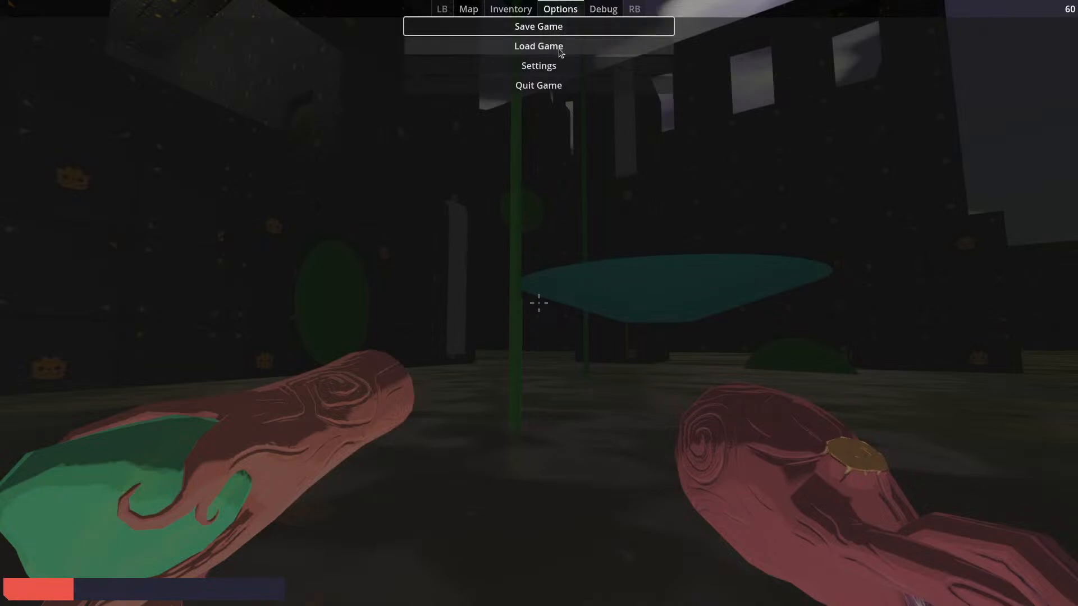
left_click(534, 105)
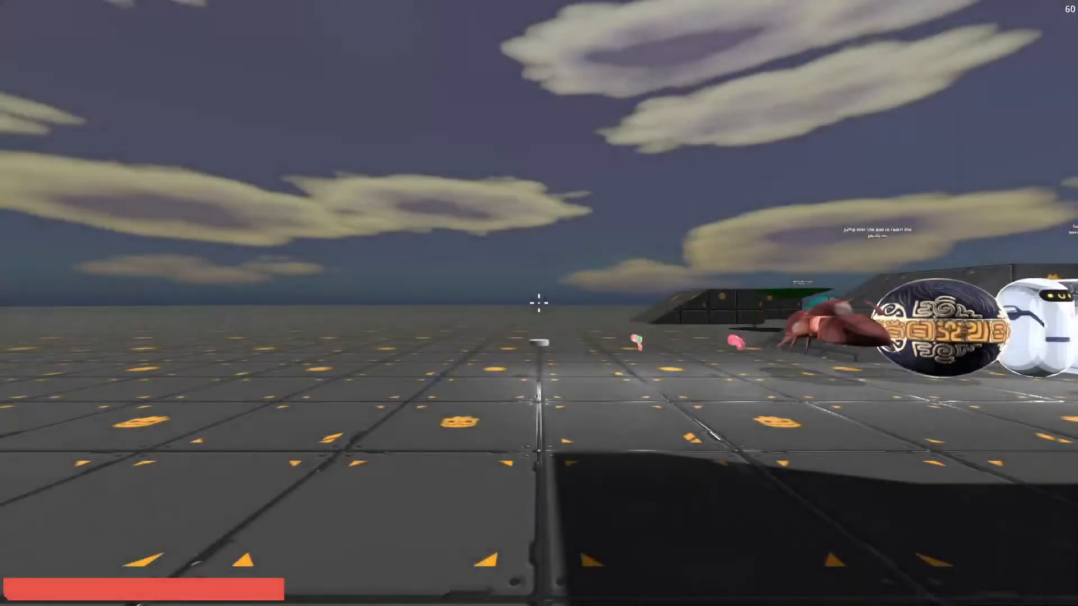
Run and jump across the demo area to the newly placed tilted leaf pad.
key("w")
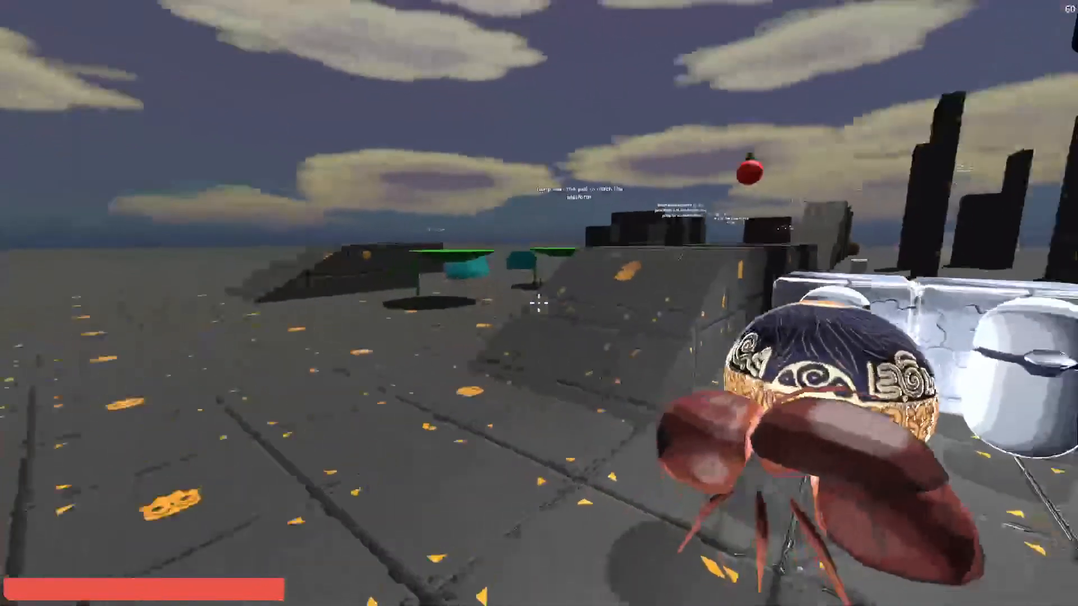
key("space")
key("w")
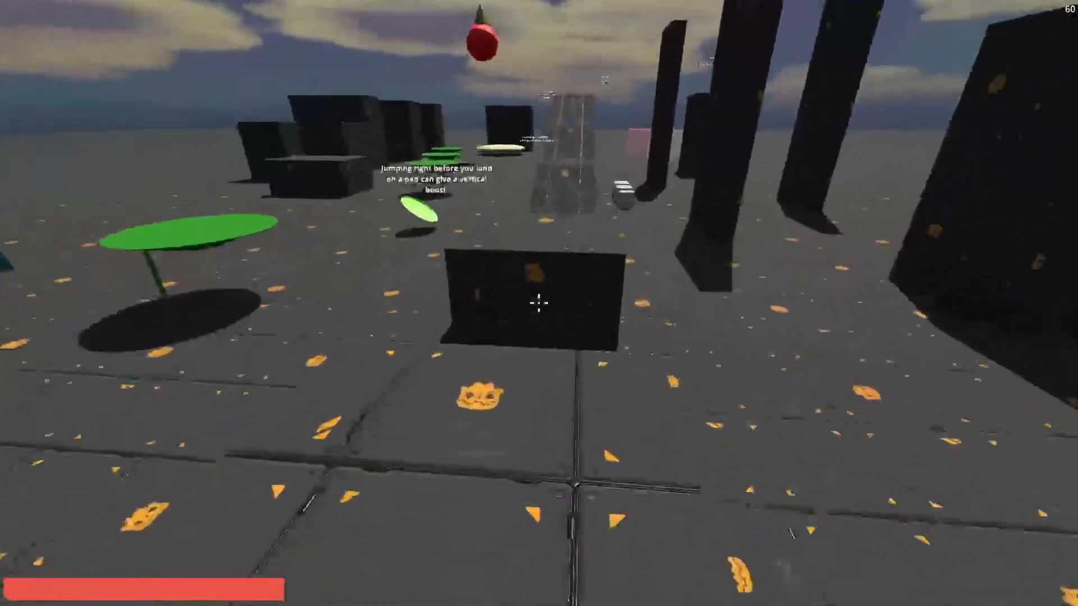
key("space")
key("w")
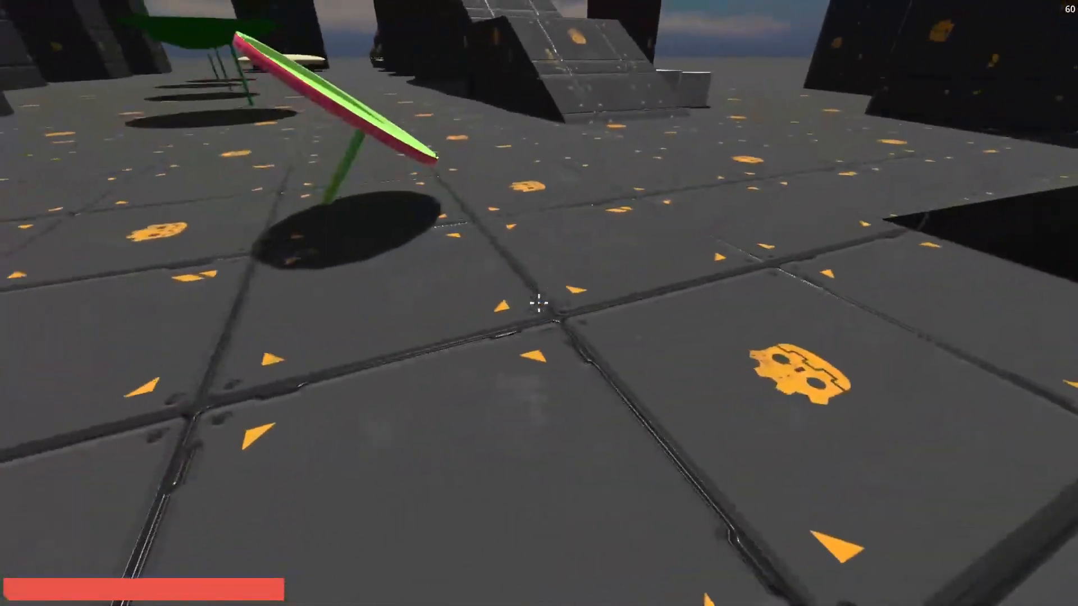
key("a")
key("a")
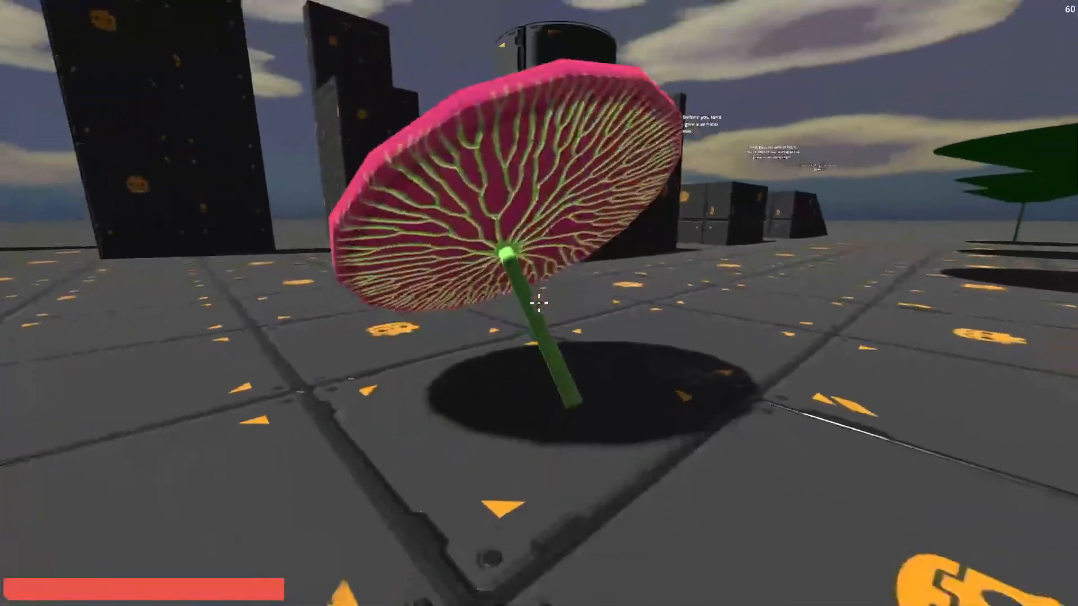
Examine the leaf pad's veined pink underside, green top and stem by circling it and moving in close.
key("d")
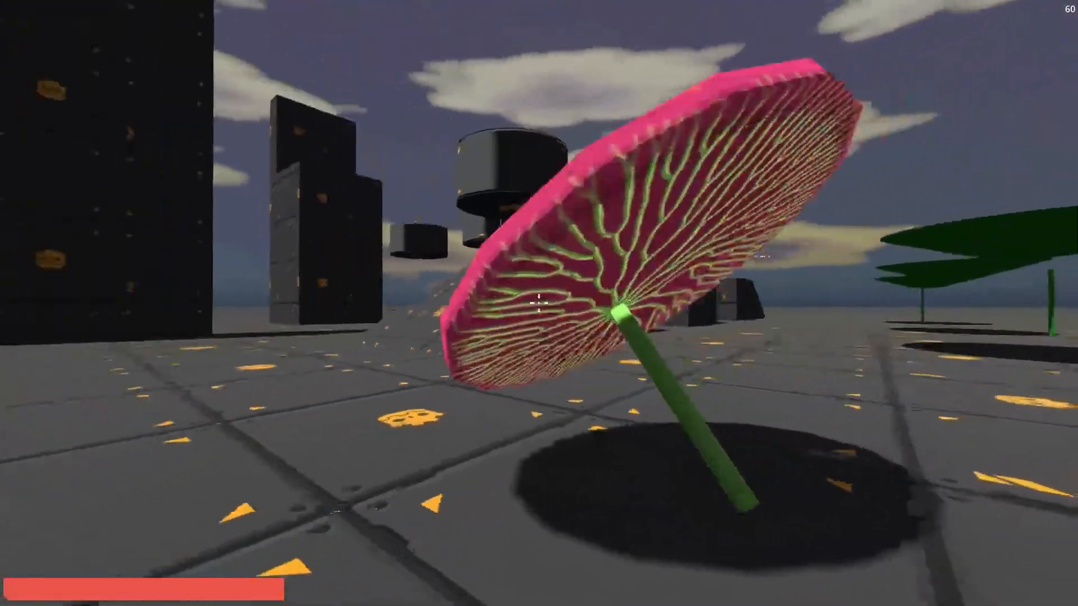
key("a")
key("space")
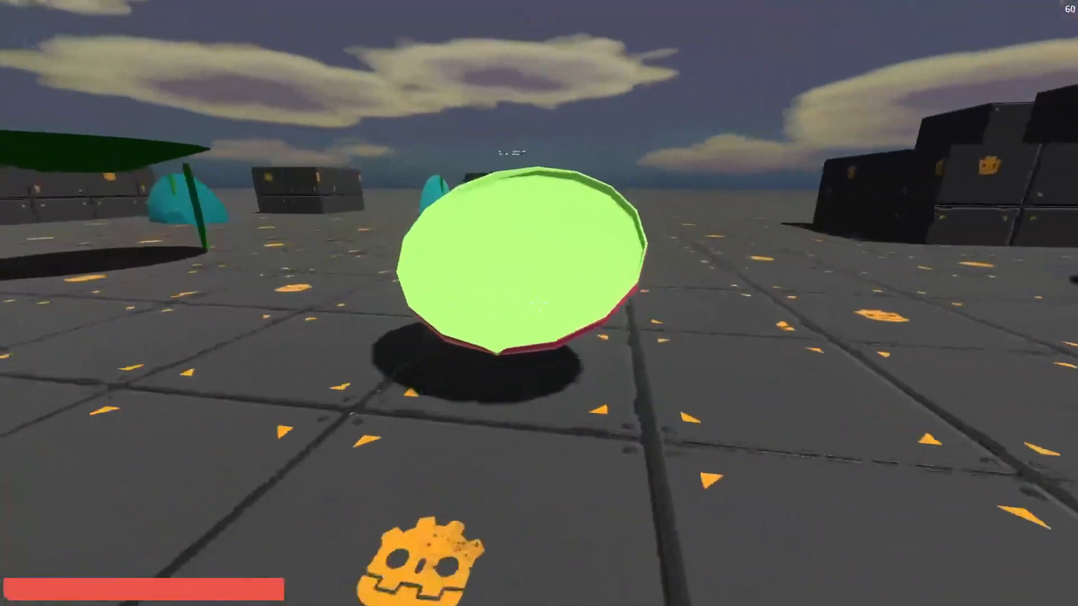
key("w")
key("d")
key("a")
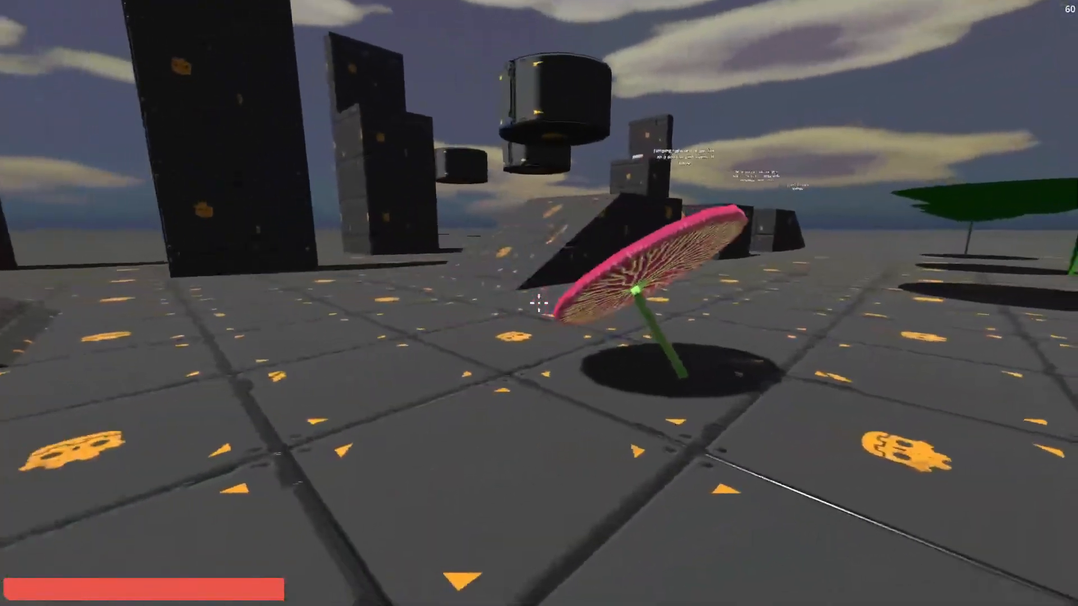
key("d")
key("w")
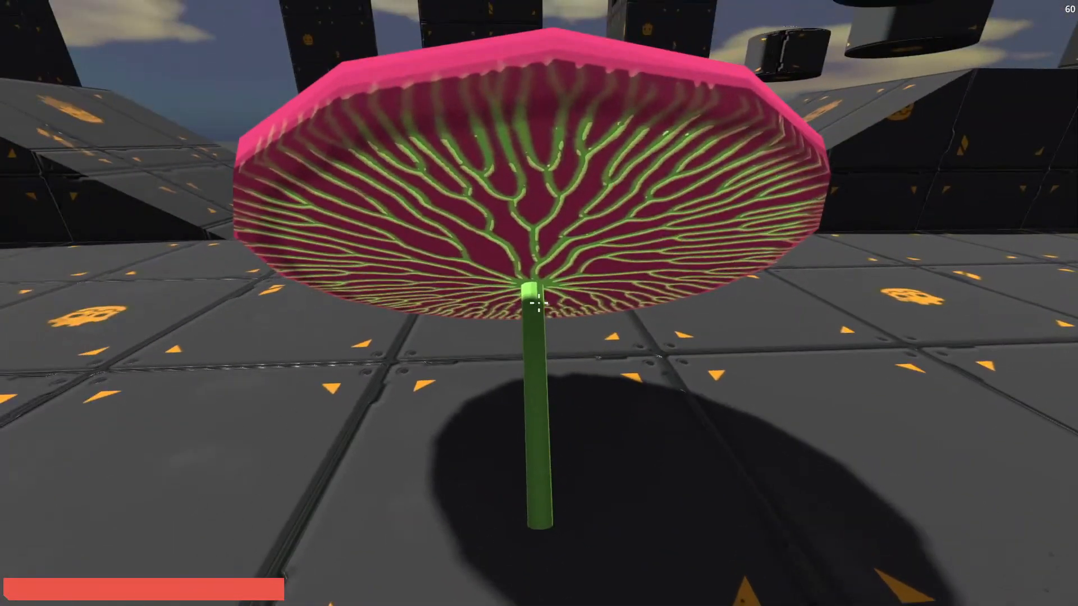
key("s")
key("a")
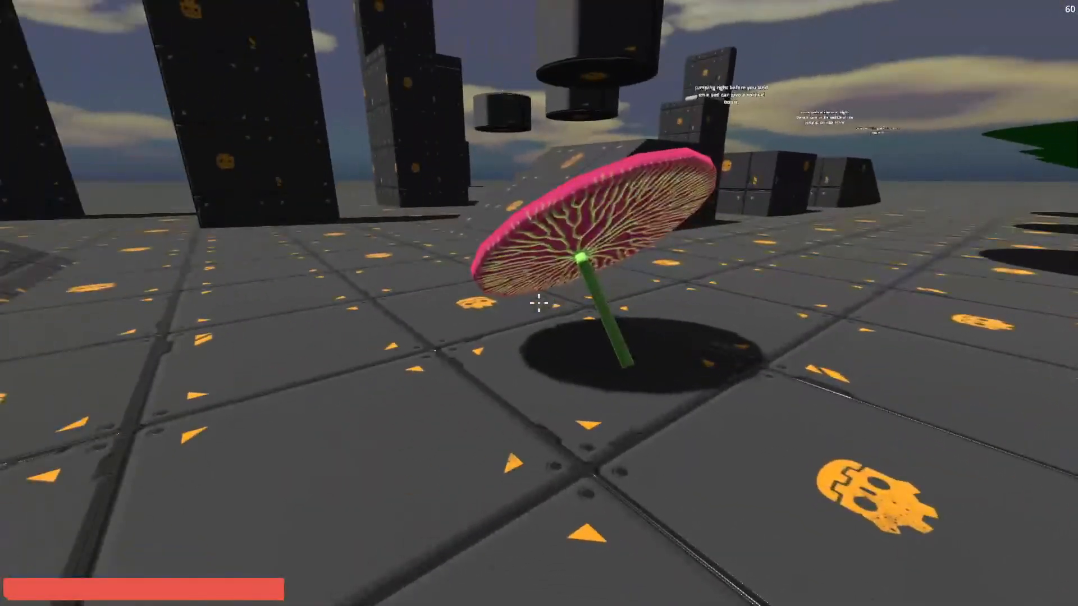
key("w")
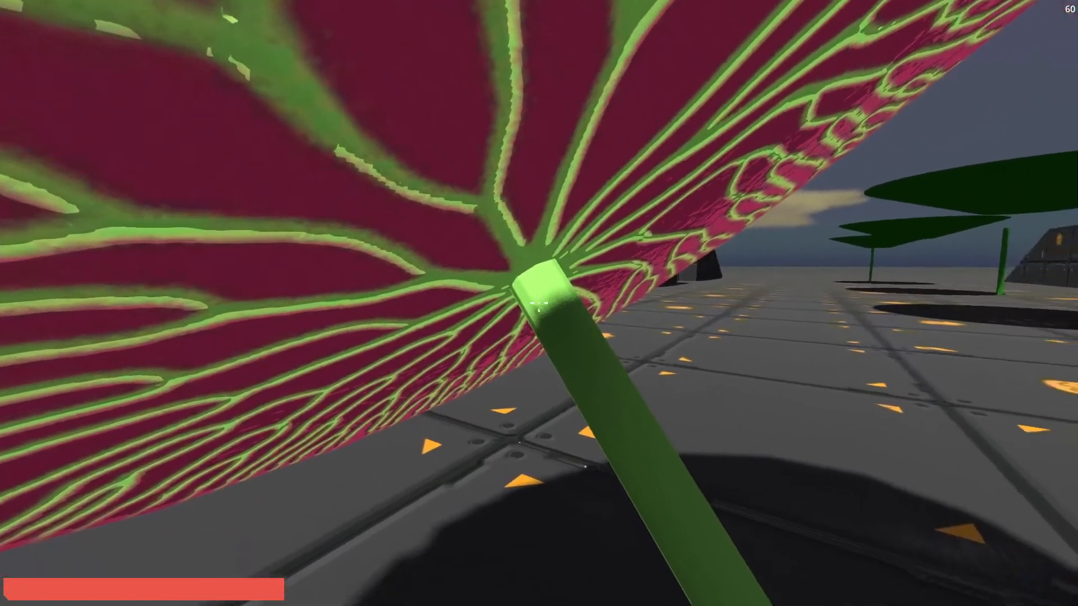
Back away from the tilted leaf pad, cross the demo area over the green pads, and return to it for comparison.
key("s")
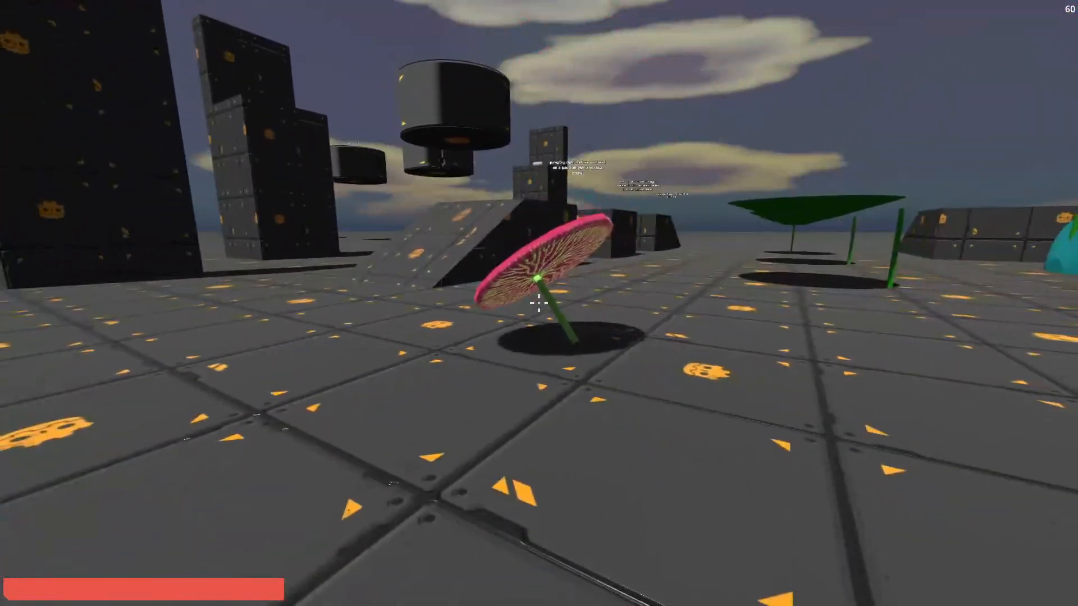
key("w")
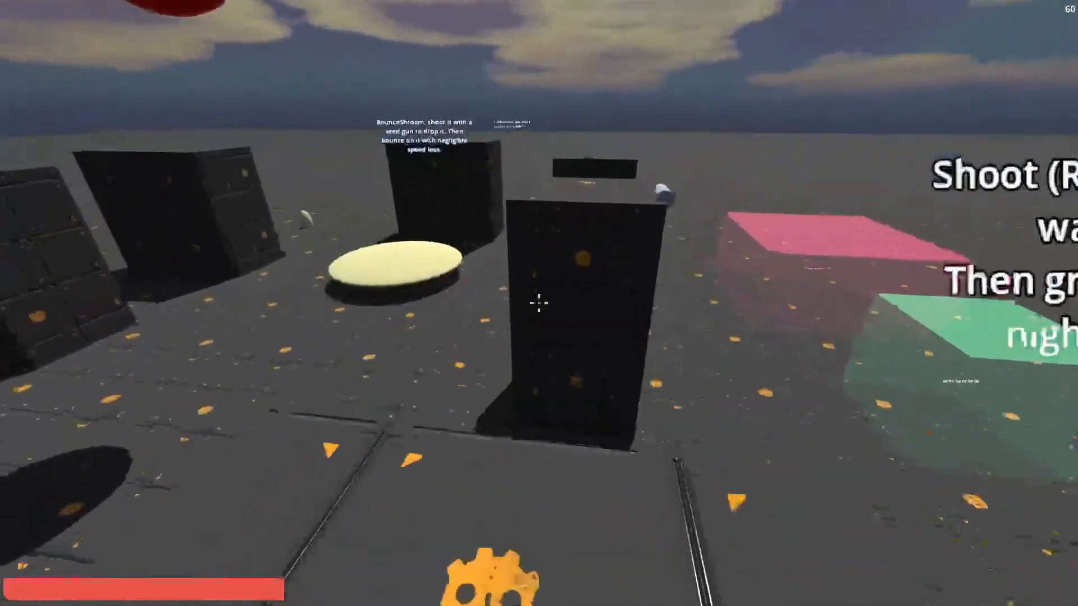
key("w")
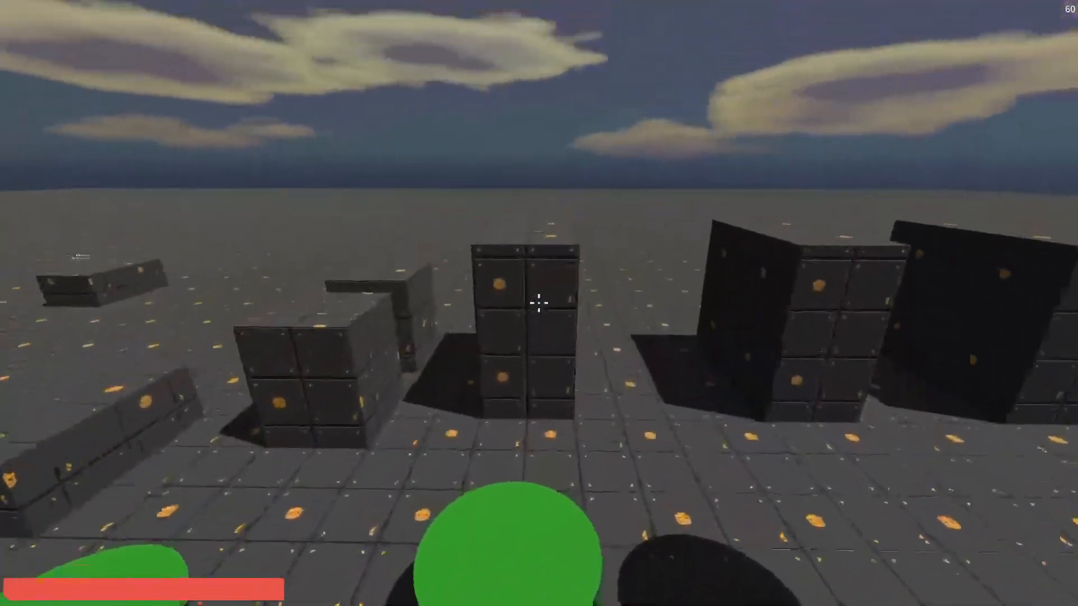
key("w")
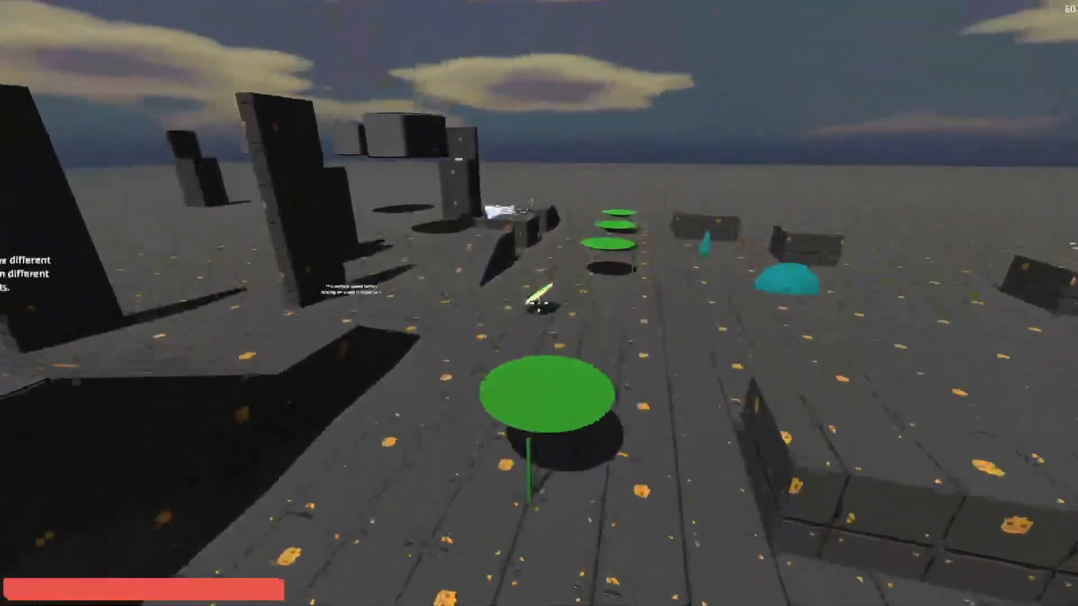
key("w")
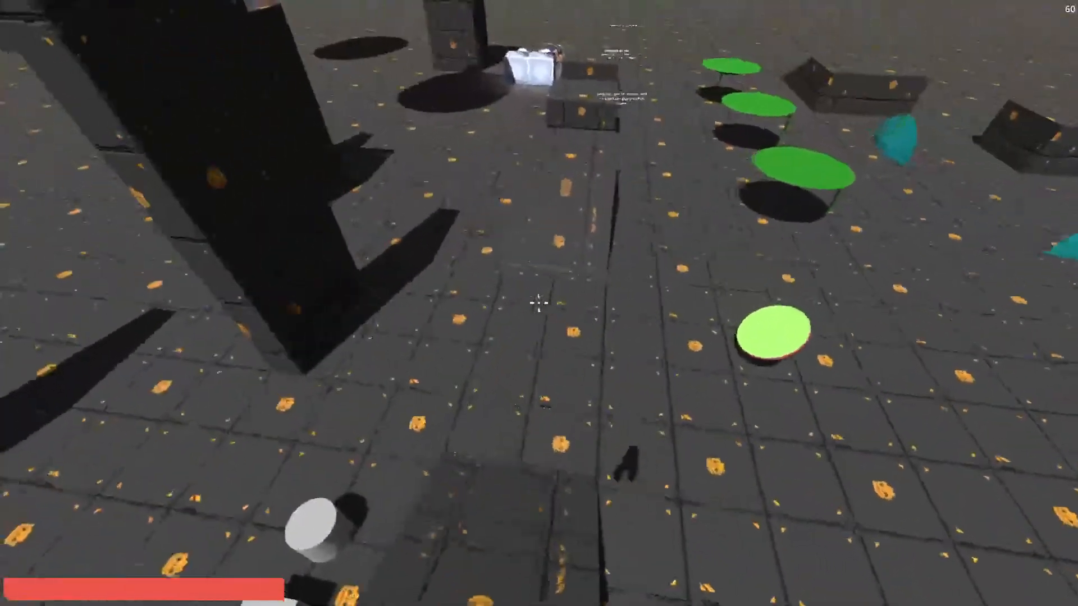
key("w")
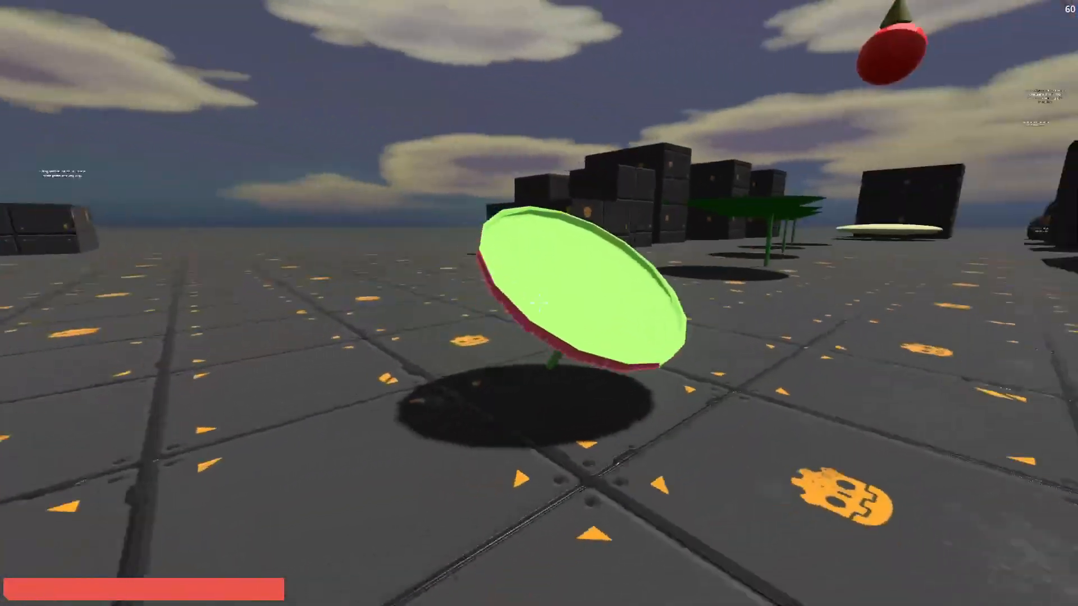
Climb the ramp to view the green pads and blocks from above, and run back to the tilted leaf pad.
key("w")
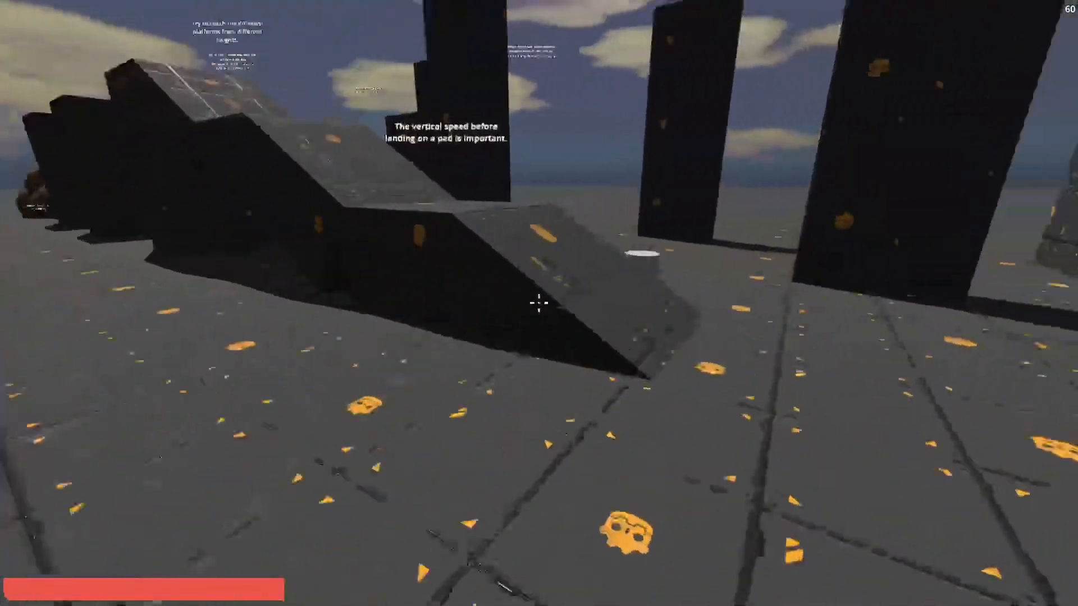
key("w")
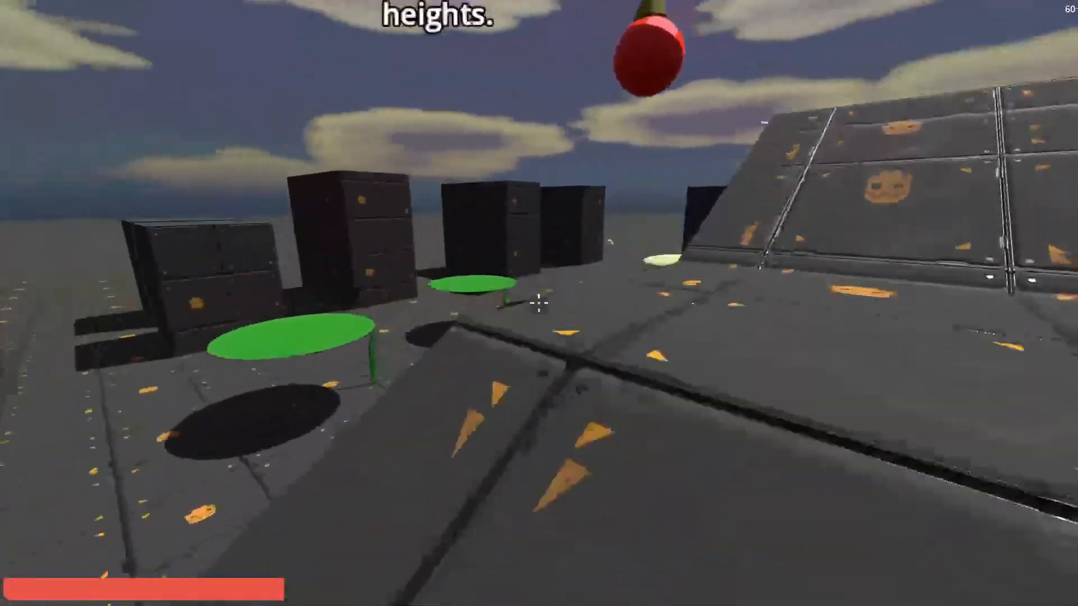
key("w")
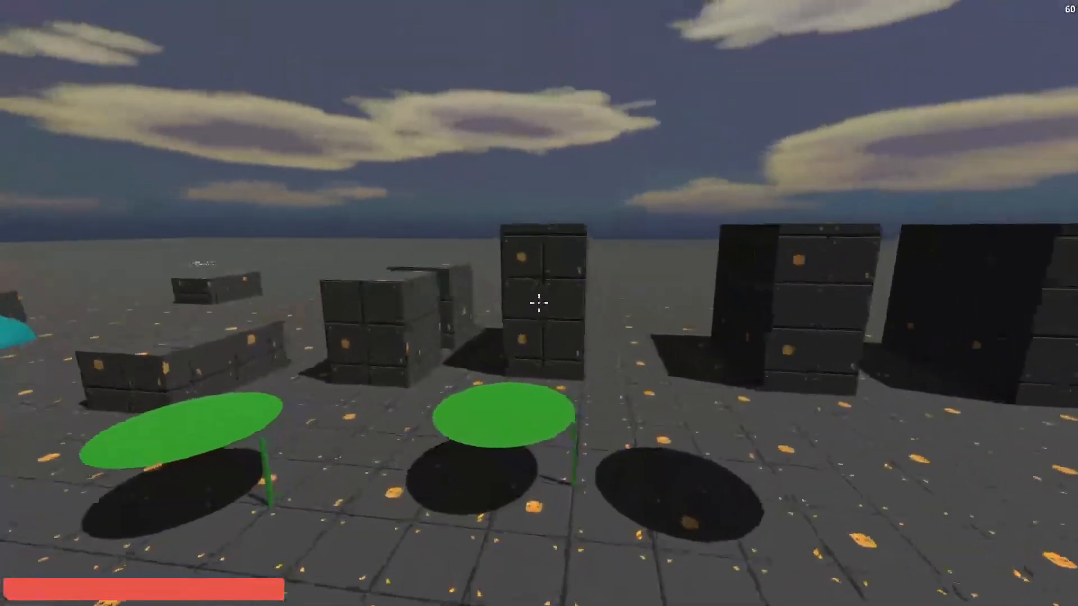
key("w")
key("space")
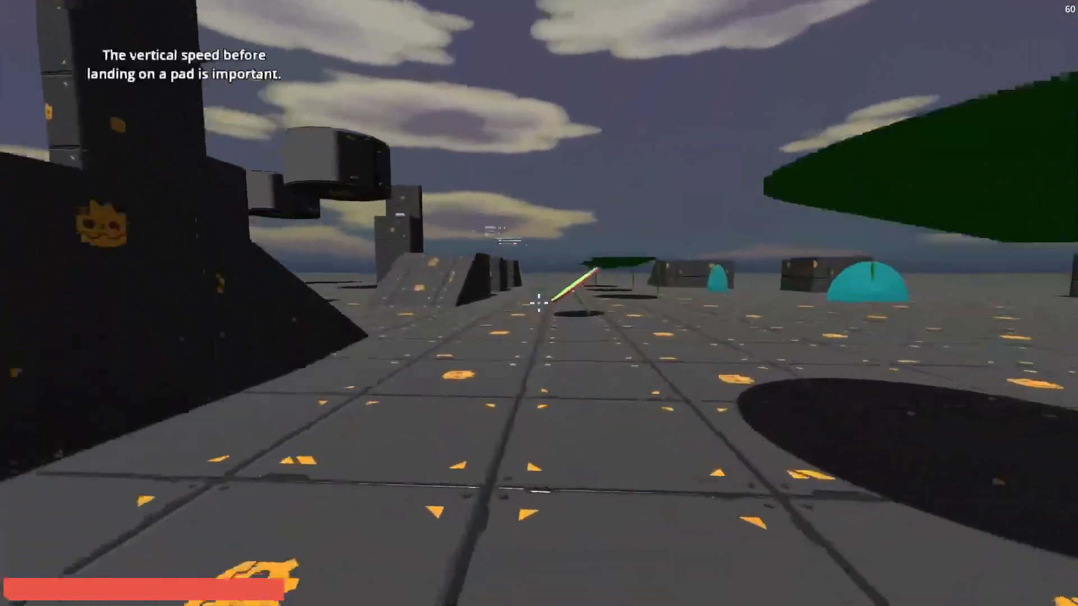
key("space")
key("w")
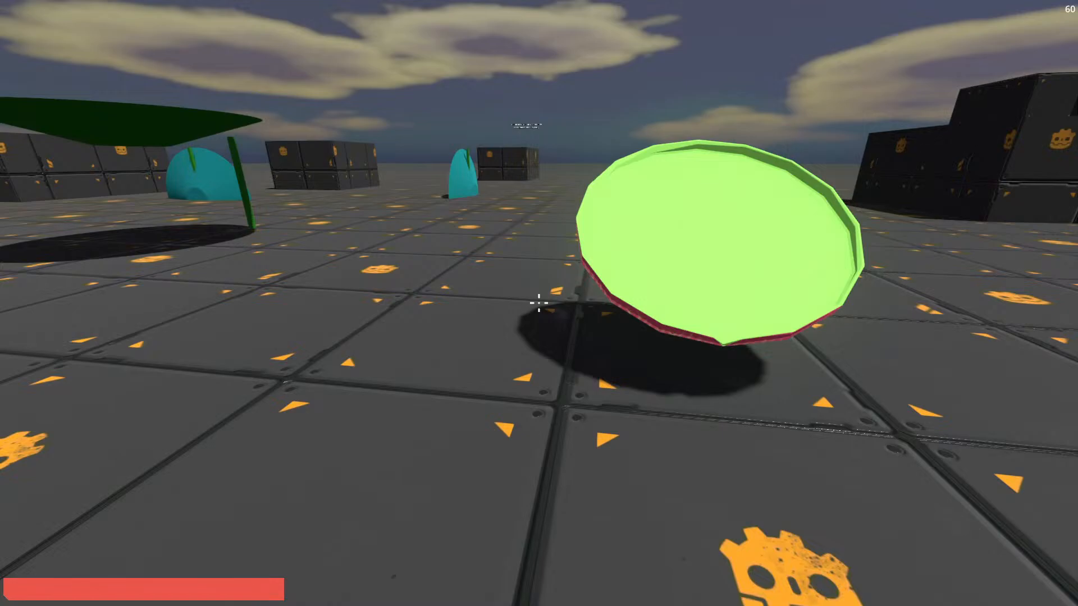
Circle the tilted leaf pad to examine its bright green top and pink rim.
key("w")
key("a")
key("s")
key("w")
Run up the ramp past the green pads and examine the hanging red fruit from underneath.
key("w")
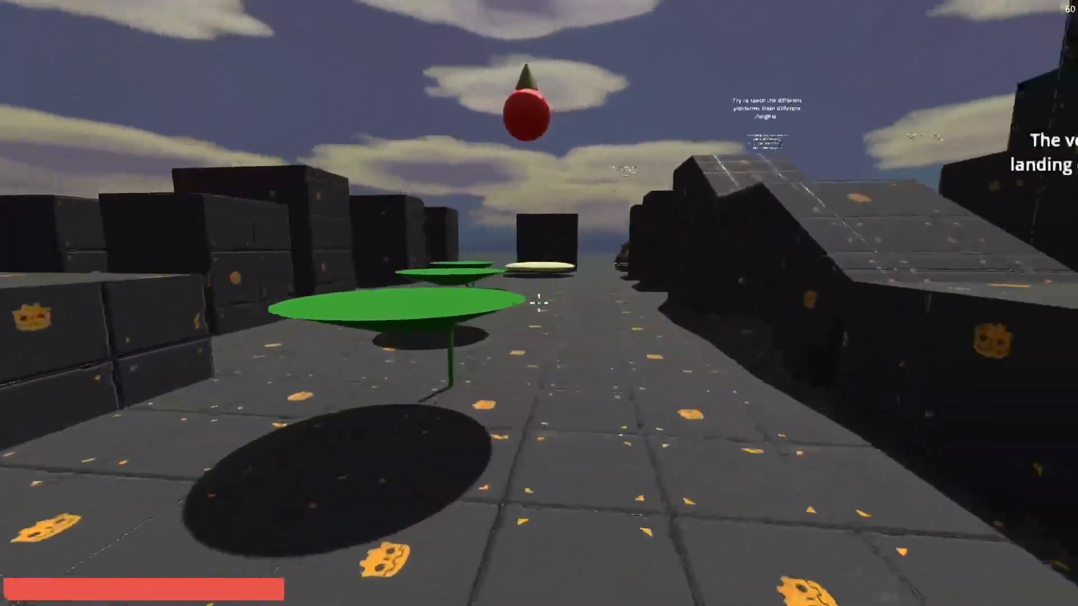
key("w")
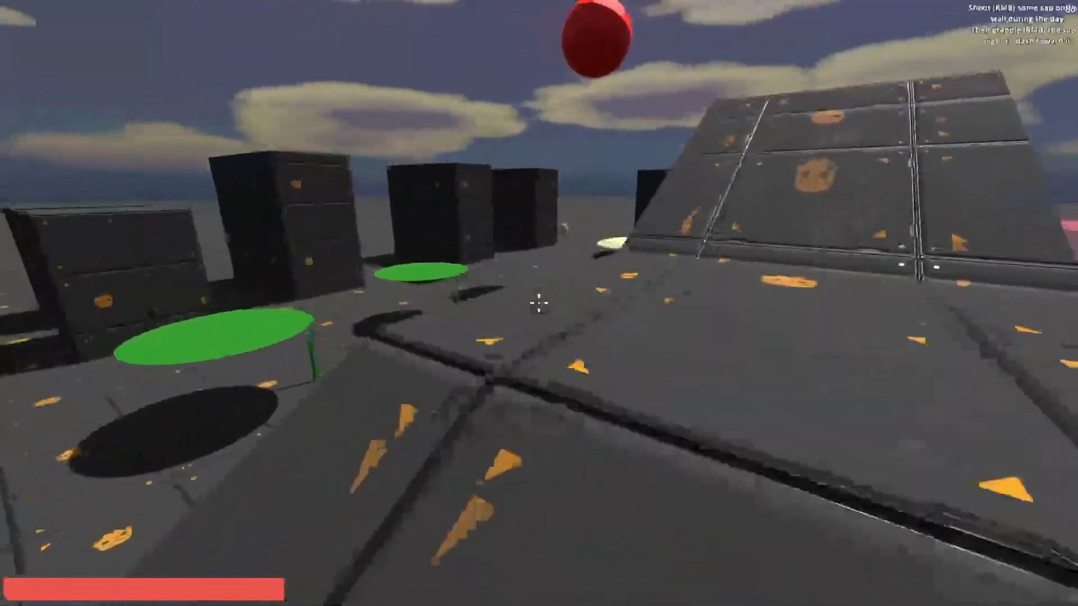
key("w")
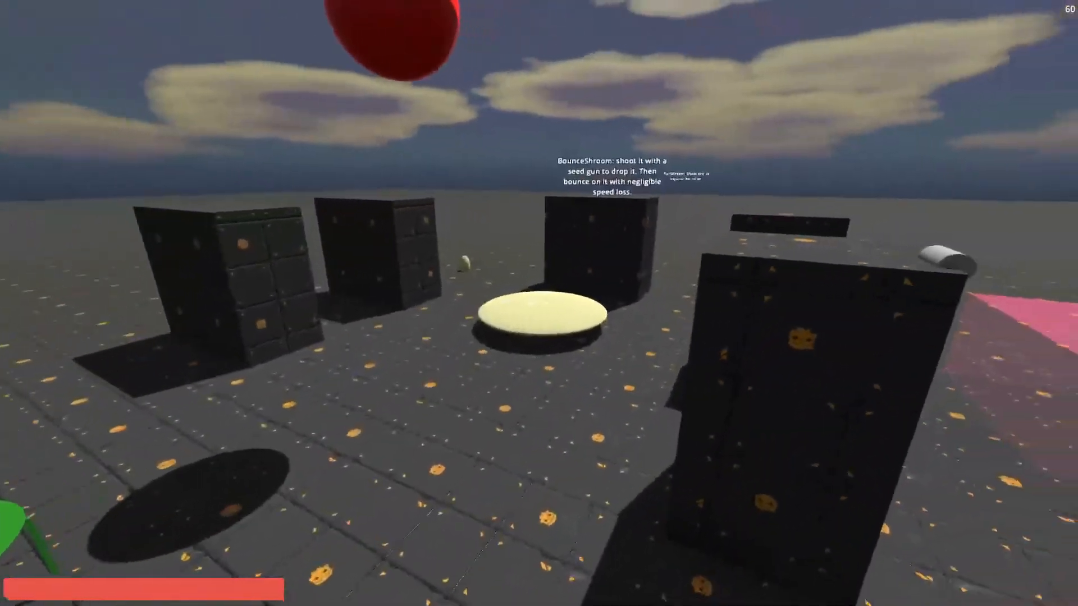
key("w")
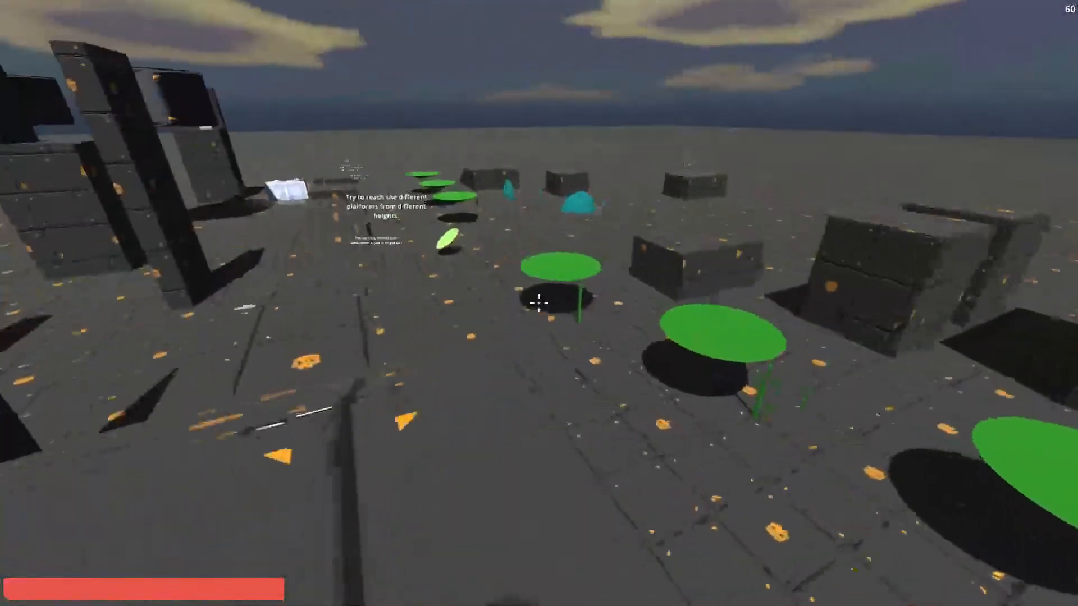
key("w")
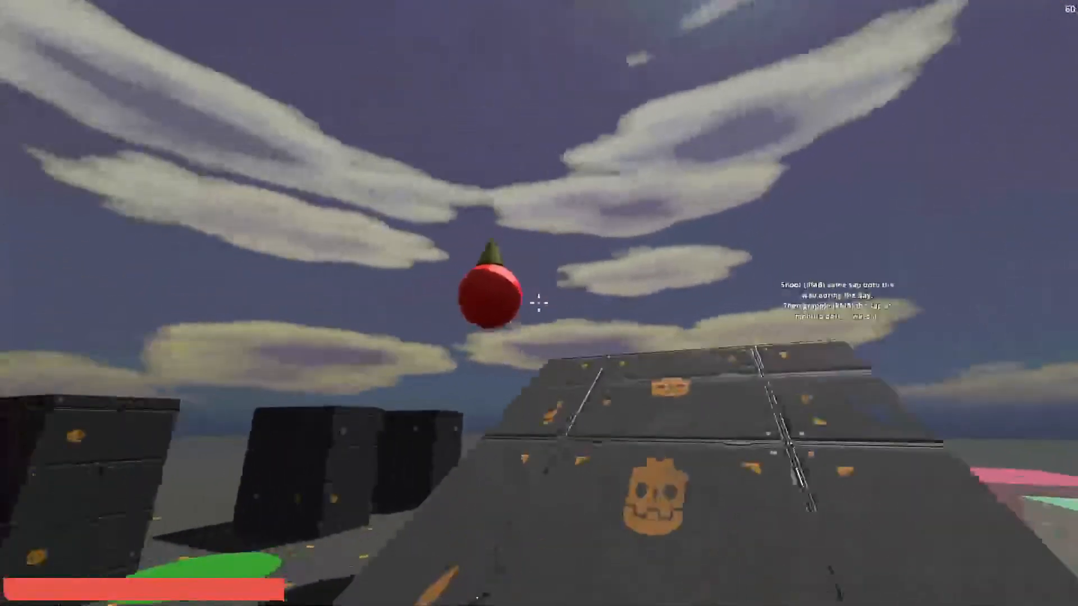
key("space")
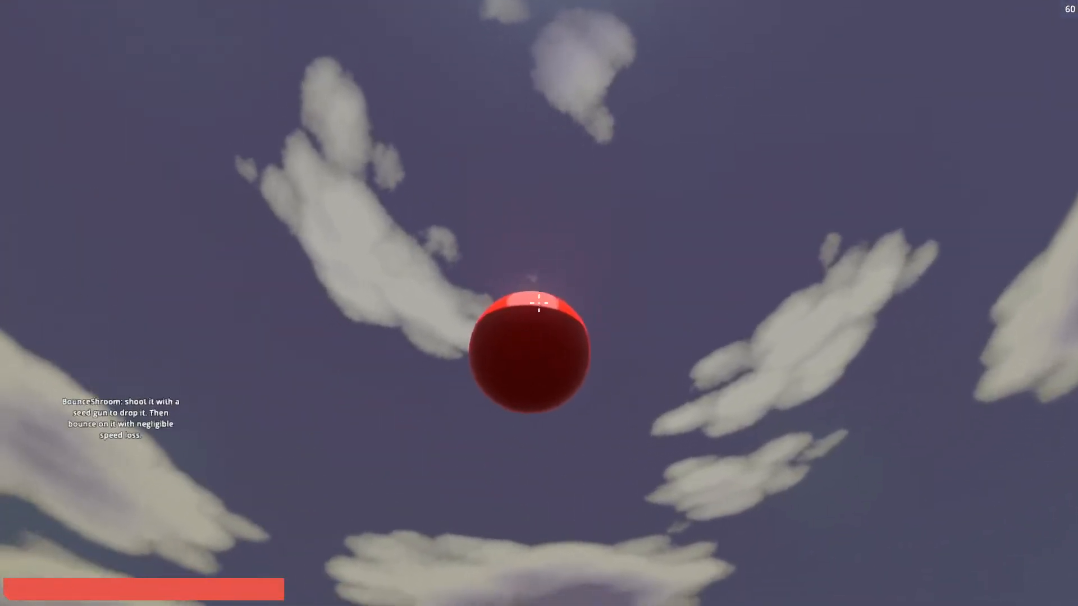
key("w")
Run past the leaf pad to the props beside the stone blocks, and examine the patterned sphere and the B21 robots.
key("w")
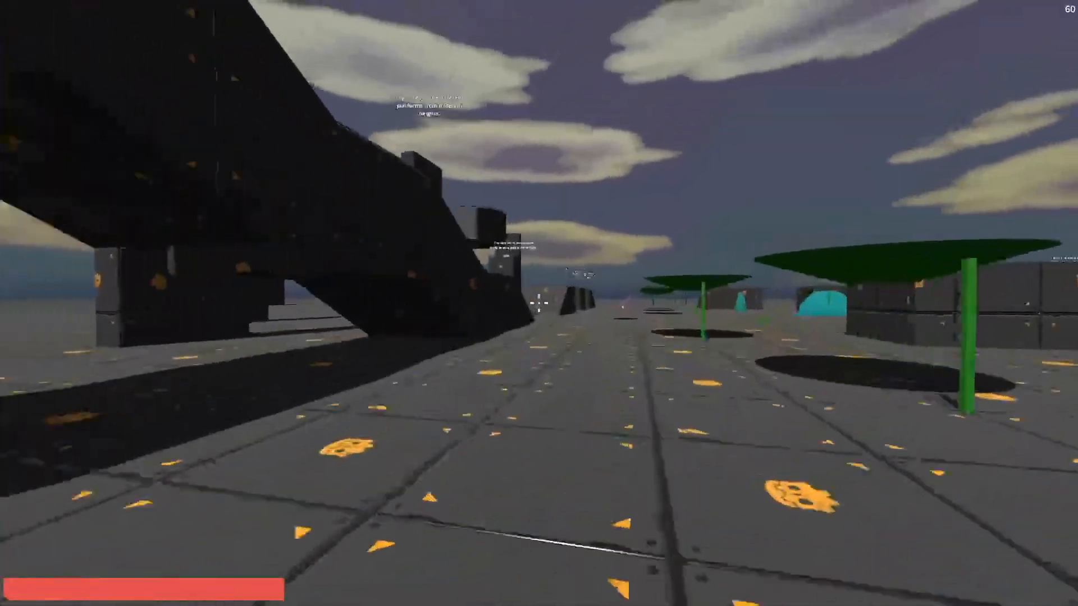
key("space")
key("space")
key("w")
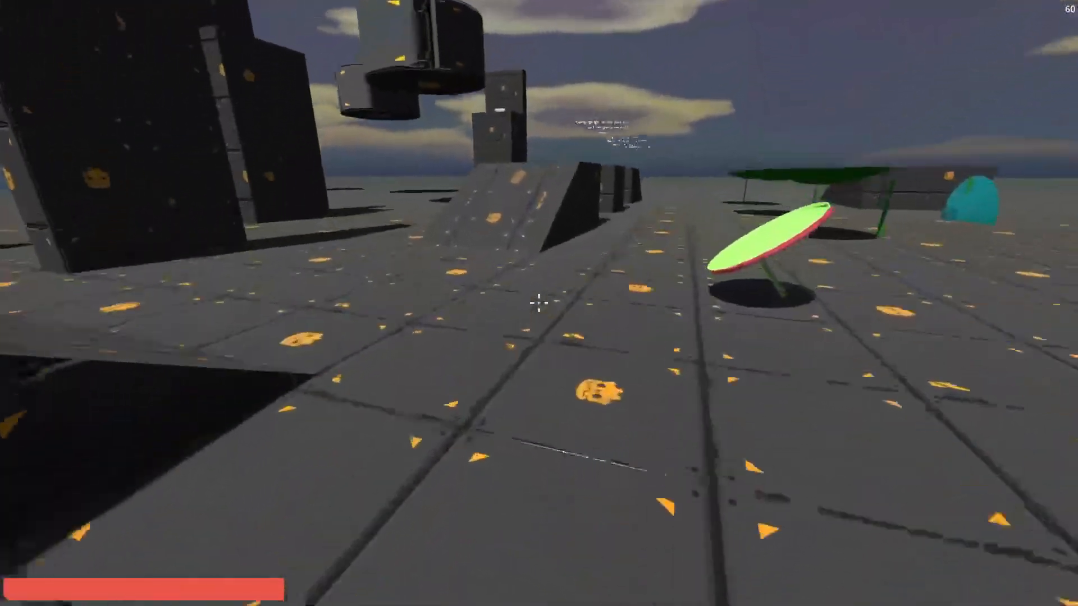
key("w")
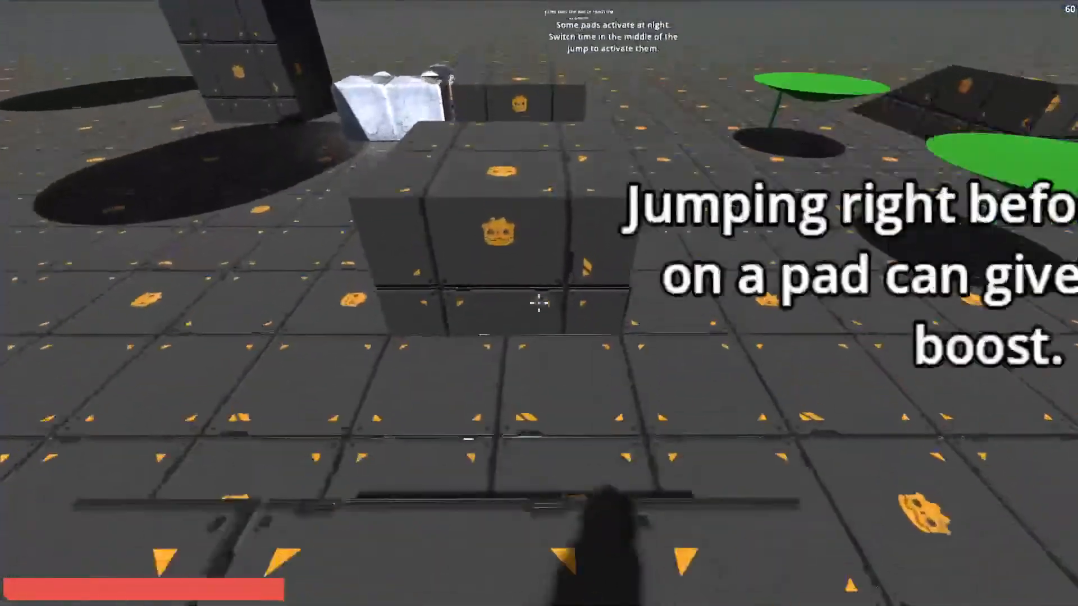
key("w")
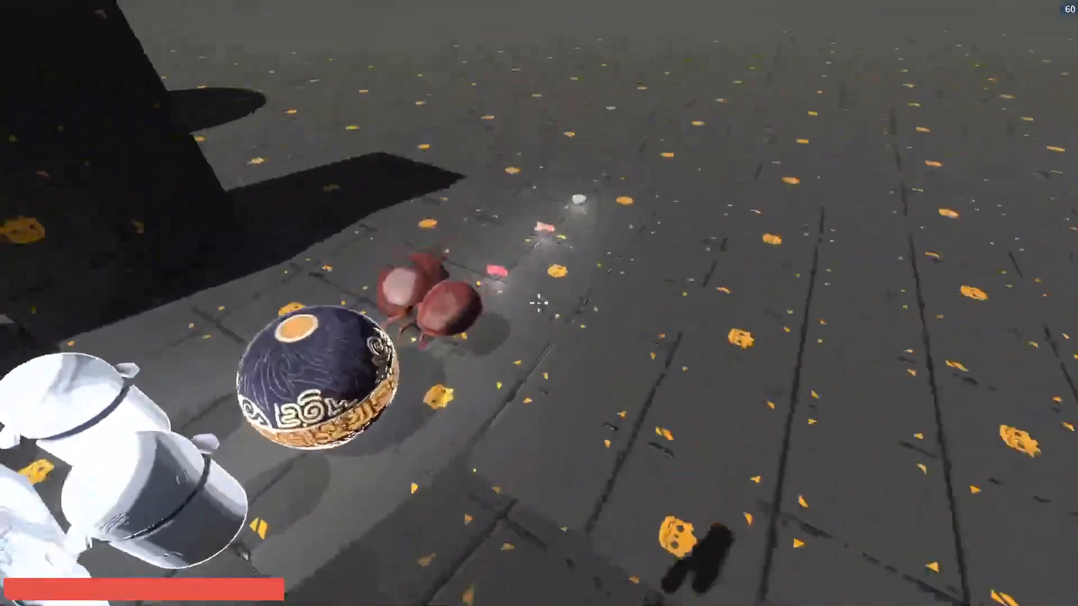
key("w")
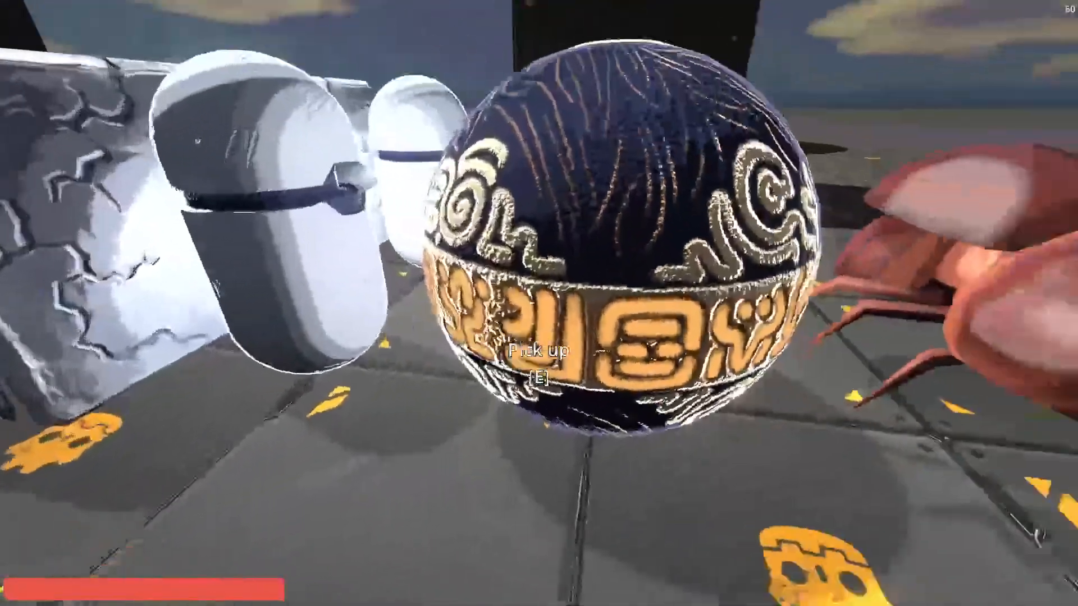
key("w")
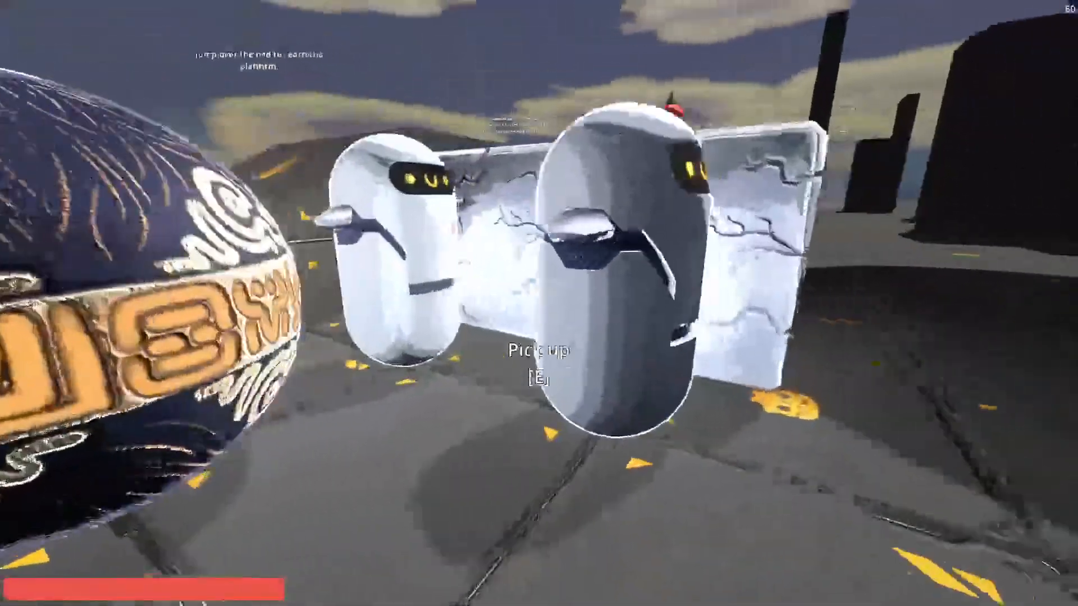
key("w")
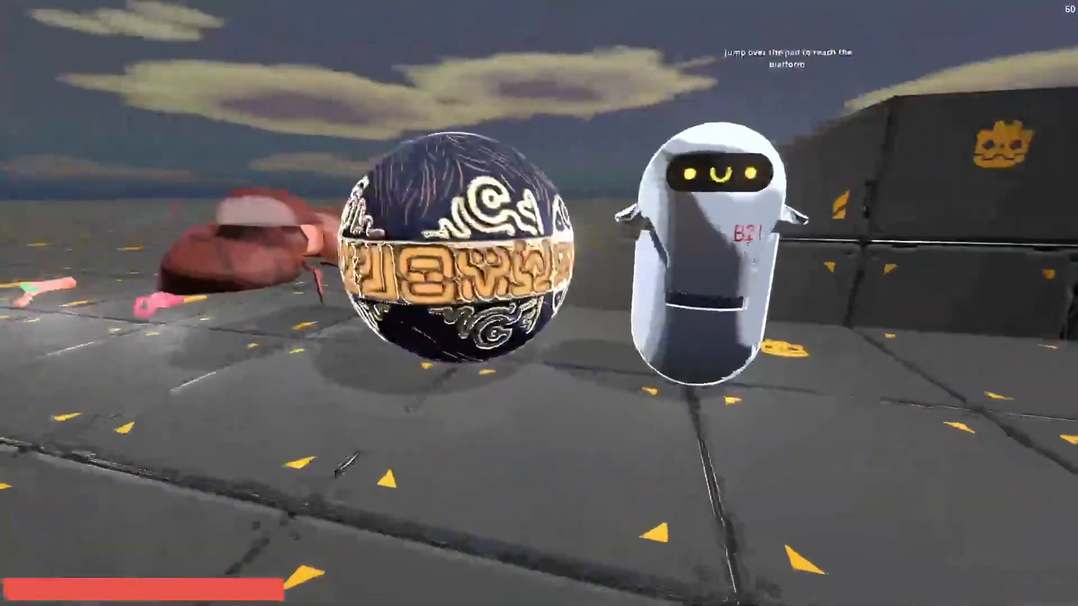
Read the Stone Block and B 21 item descriptions in the inventory.
key("Tab")
left_click(500, 274)
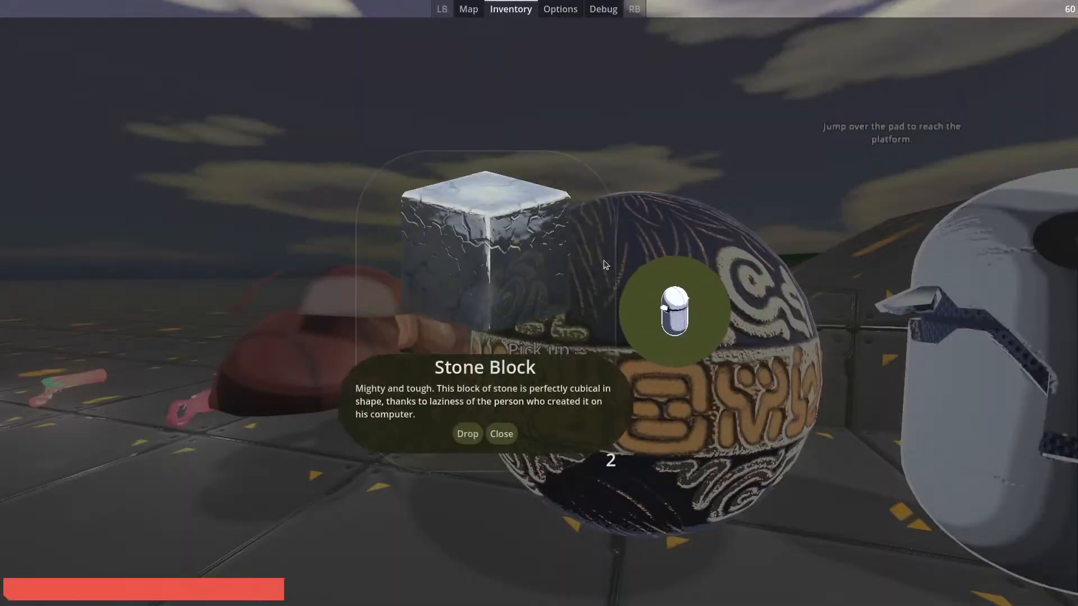
left_click(632, 317)
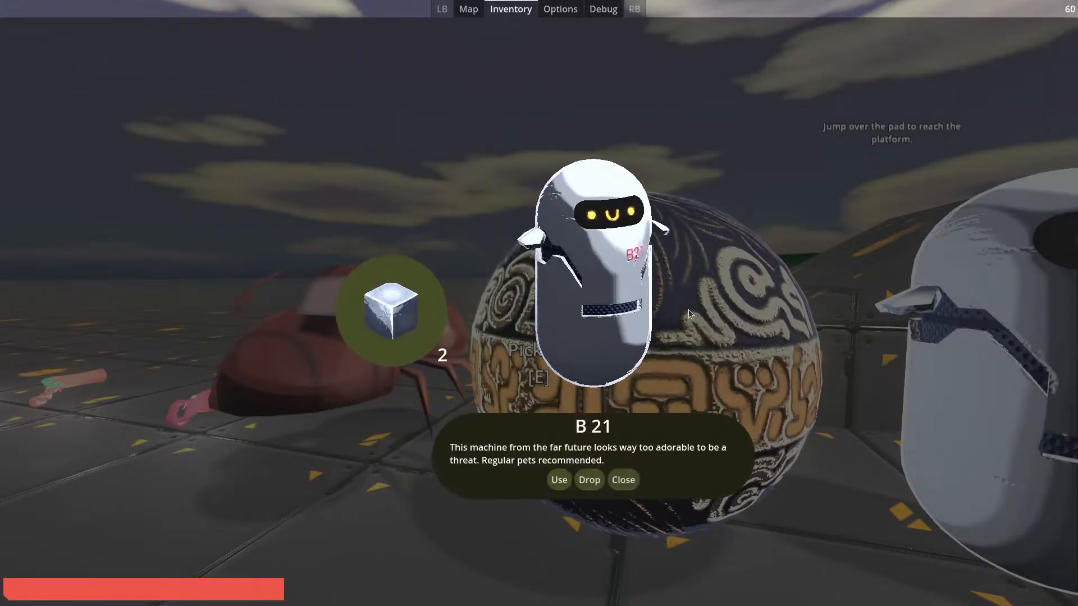
key("Tab")
Pick up the green-and-pink weapon and the dark pink one from the floor, and switch to Godot 4.
key("w")
key("e")
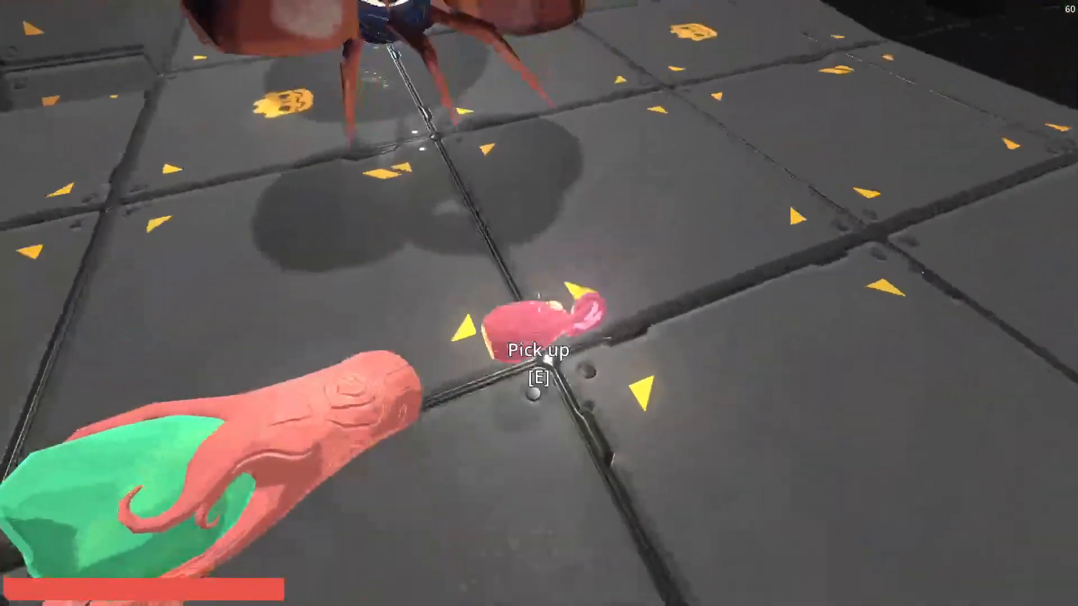
key("e")
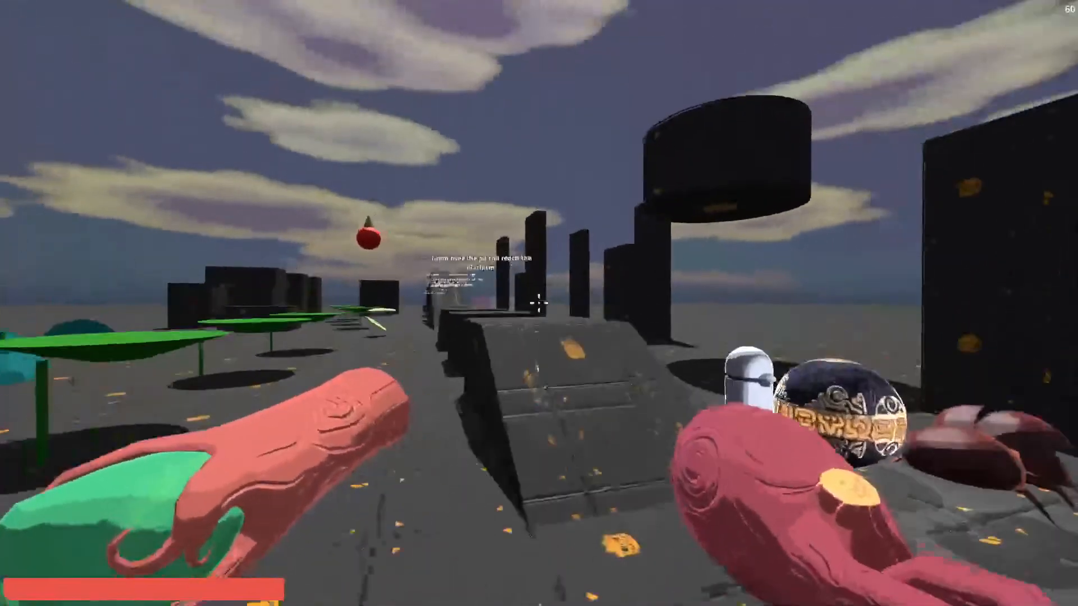
key("alt+Tab")
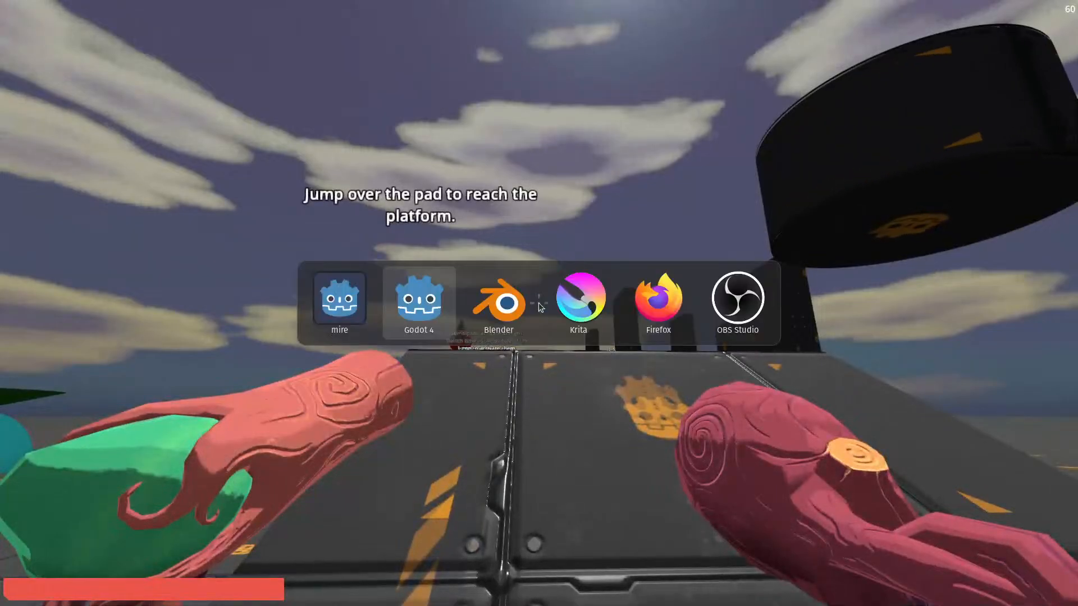